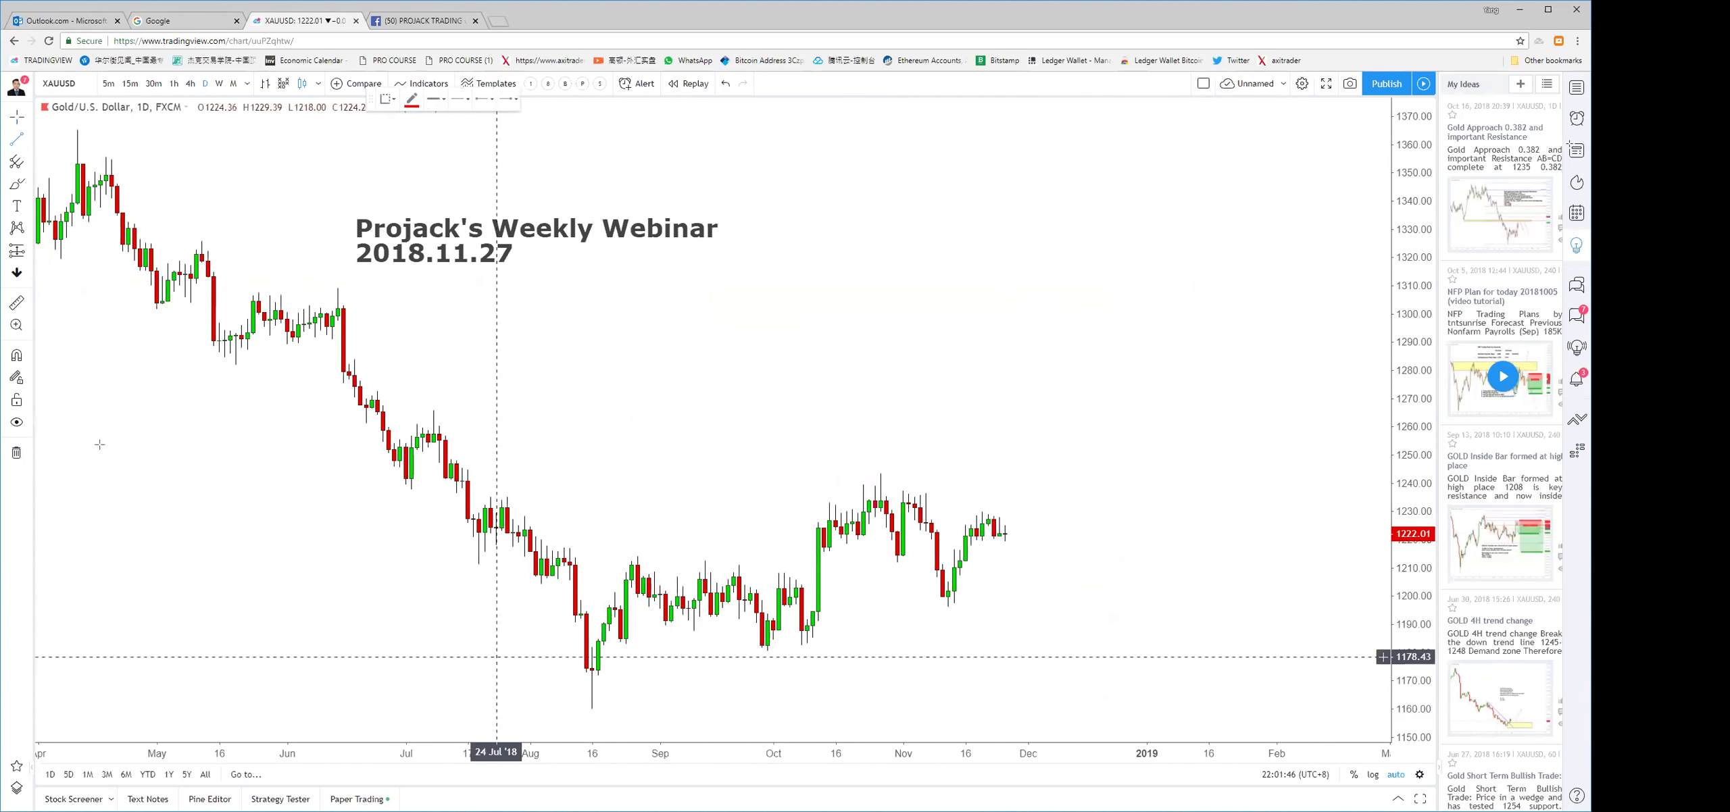
Turn on magnet mode and draw a trend line from the mid-August low near 1160 up to the late-August high near 1214
left_click(16, 355)
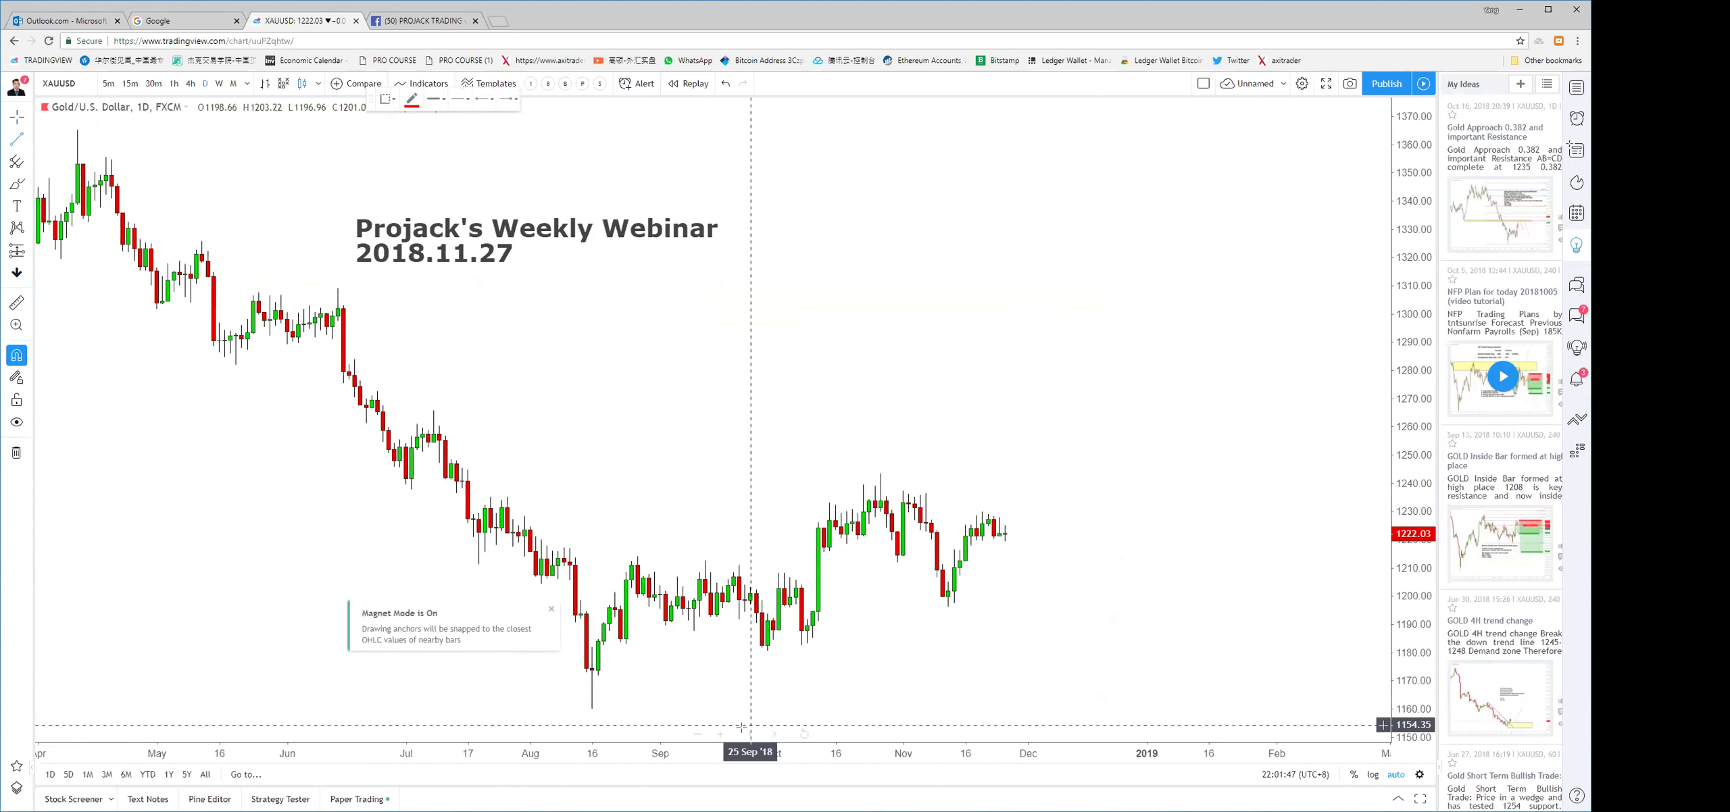
left_click(592, 710)
left_click(637, 556)
left_click_drag(619, 502, 600, 504)
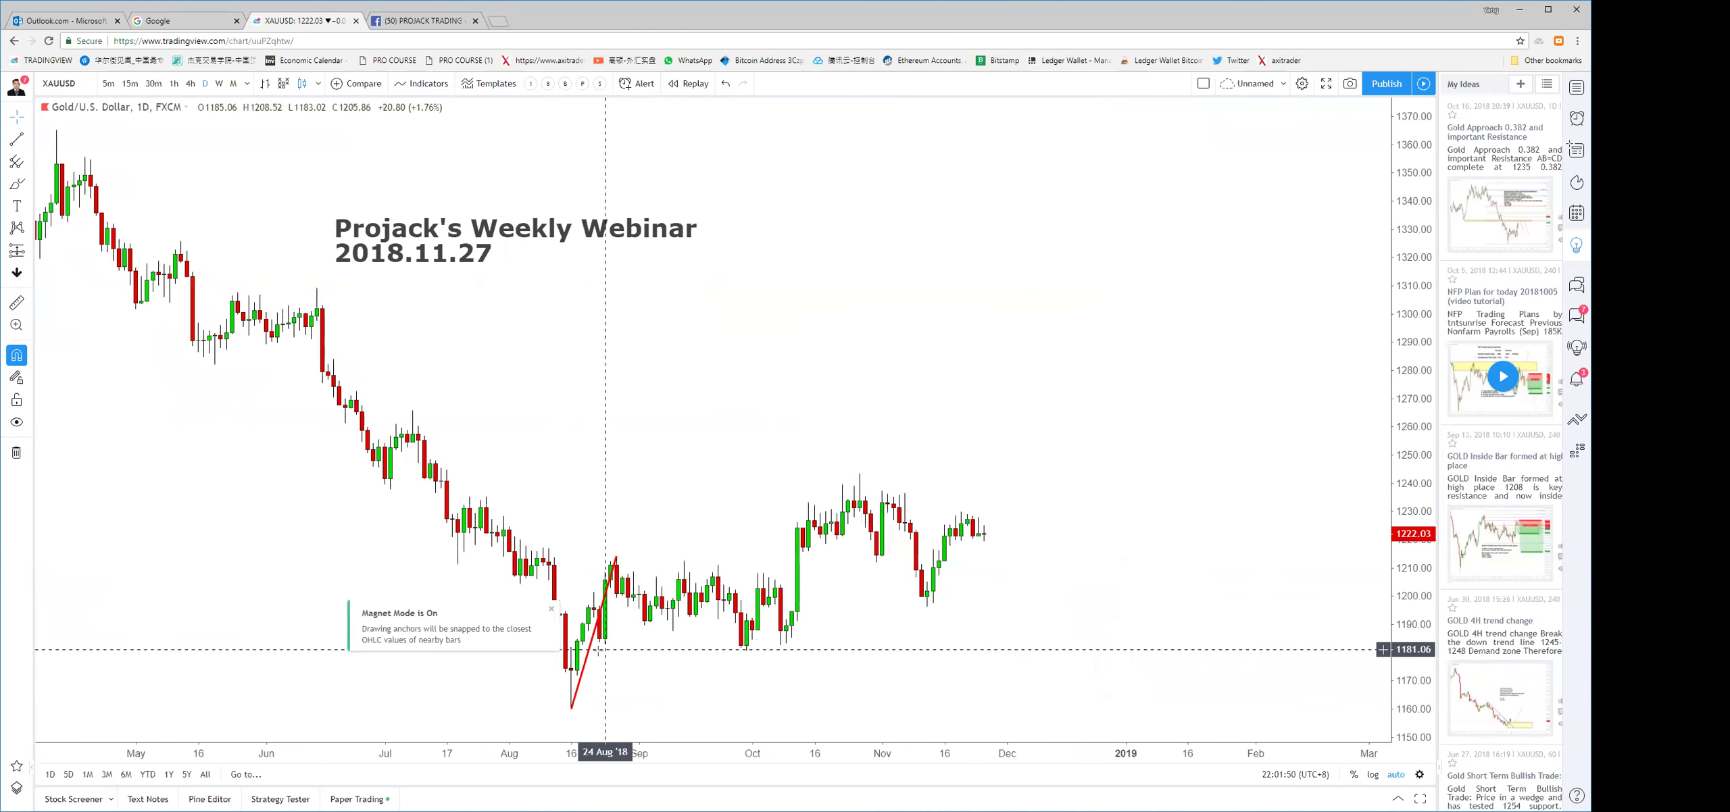
Draw a second rising trend line from the late-September low near 1181 up to about 1236 in October
key("alt+t")
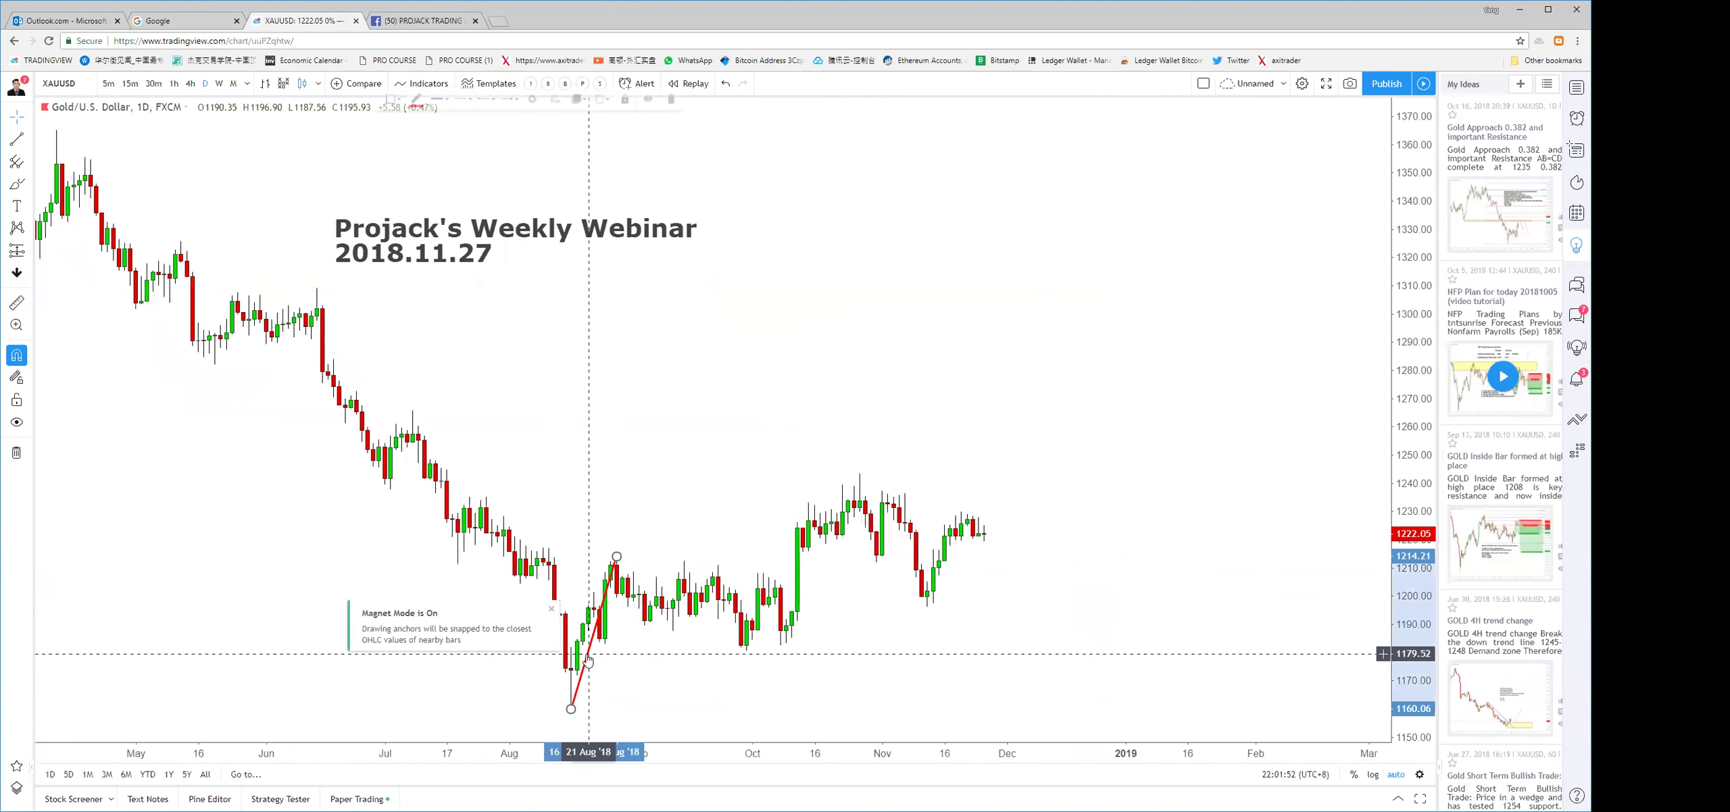
left_click(747, 647)
left_click(792, 495)
left_click_drag(733, 512, 921, 467)
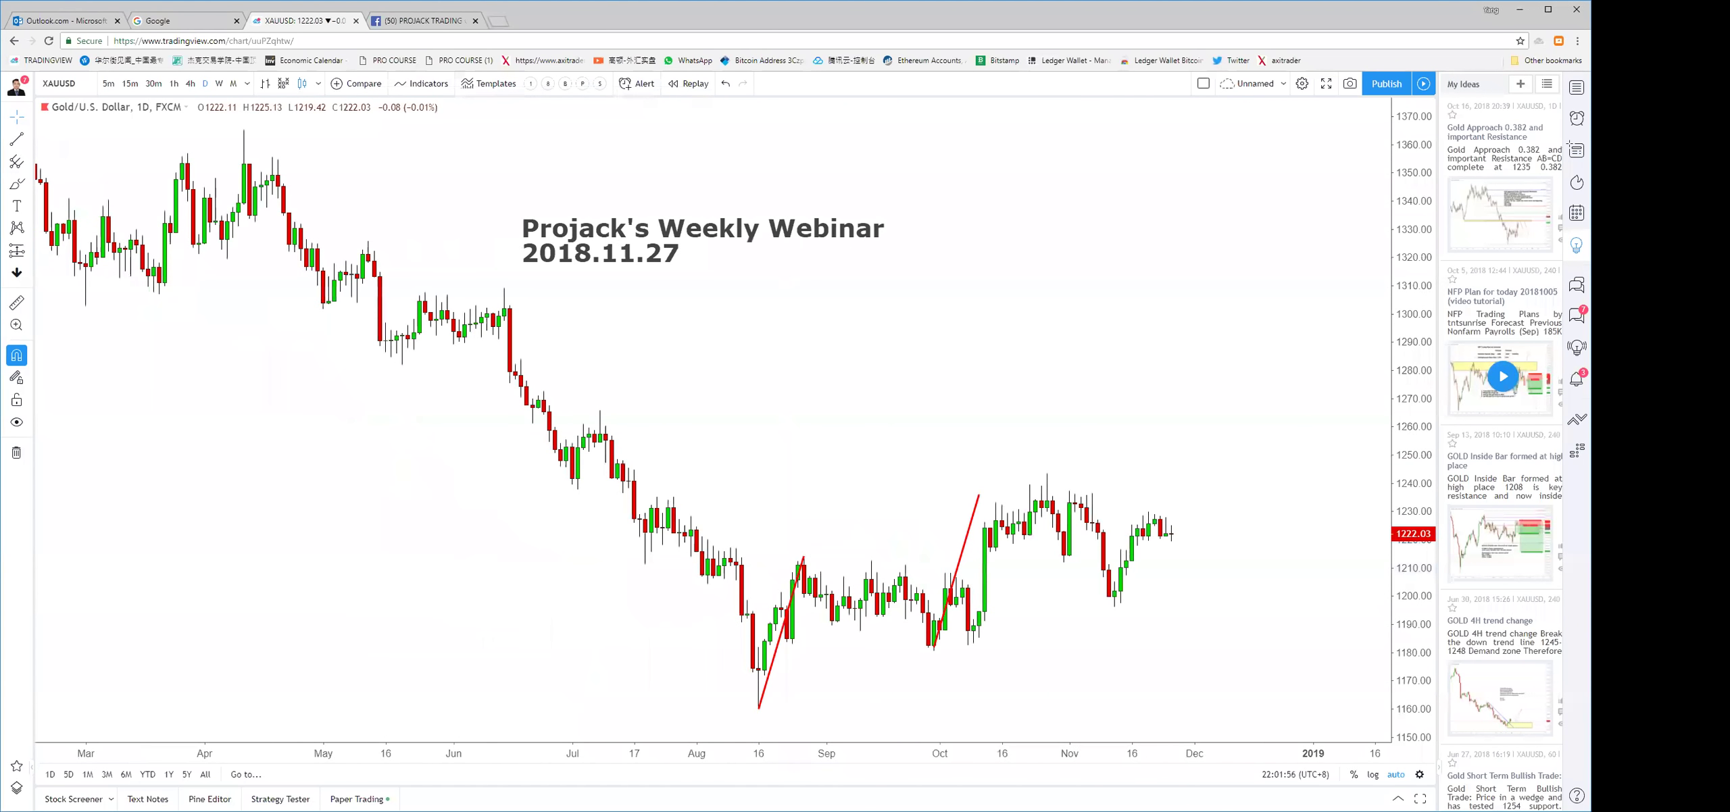
Draw a rectangle zone between about 1236 and 1241 from the December 2017 low across to early January 2019
left_click(31, 188)
left_click(68, 209)
scroll(676, 405, "down", 3)
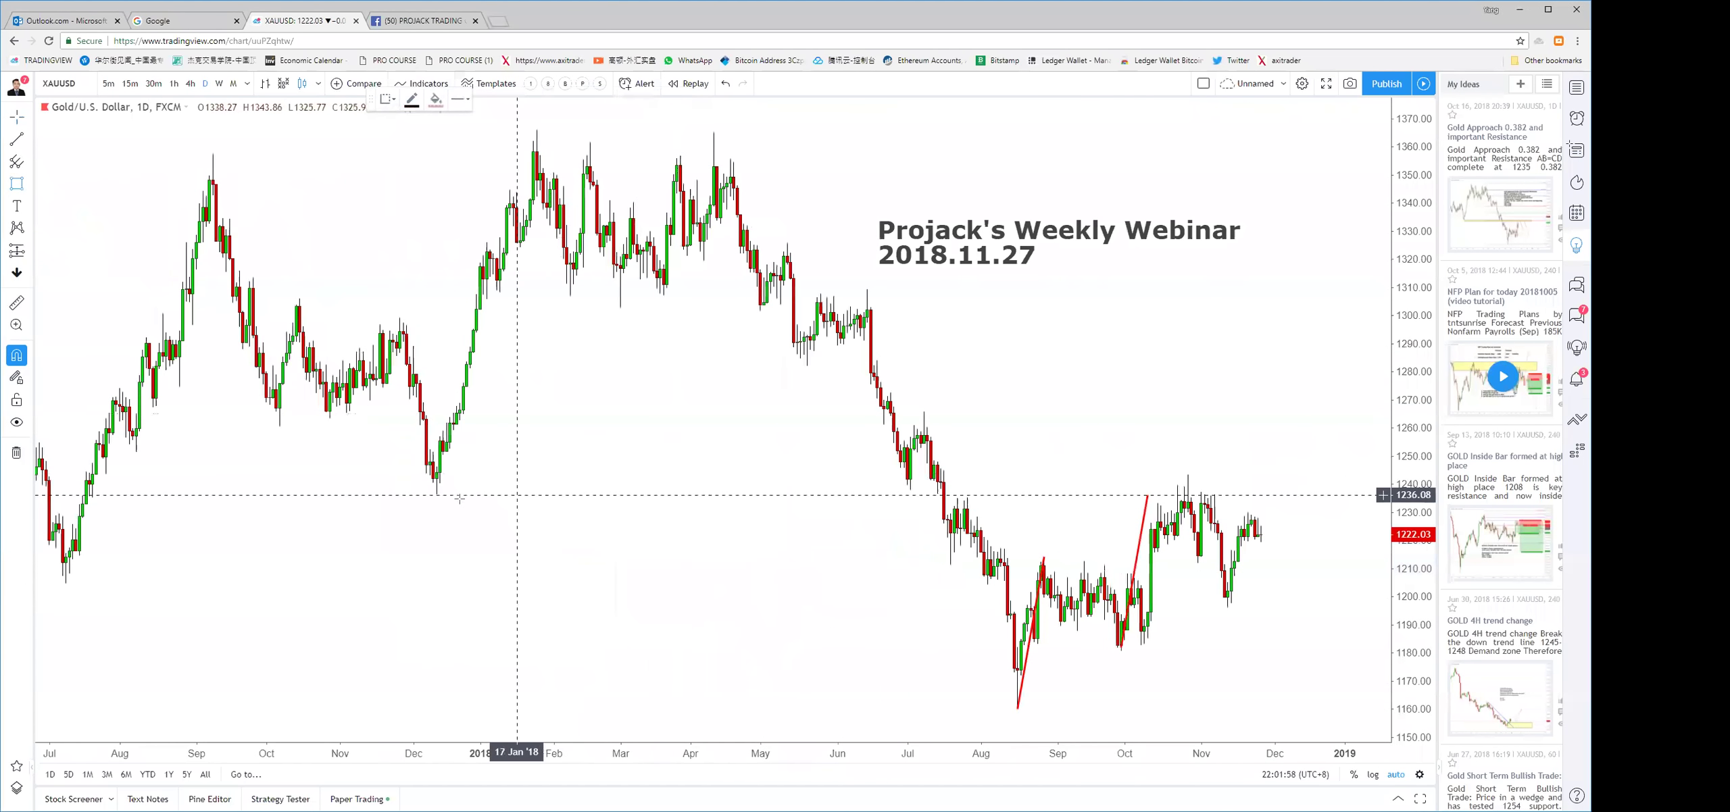
mouse_move(434, 483)
left_mouse_down()
mouse_move(1366, 470)
mouse_move(1356, 482)
left_mouse_up()
left_click_drag(1130, 412, 1005, 409)
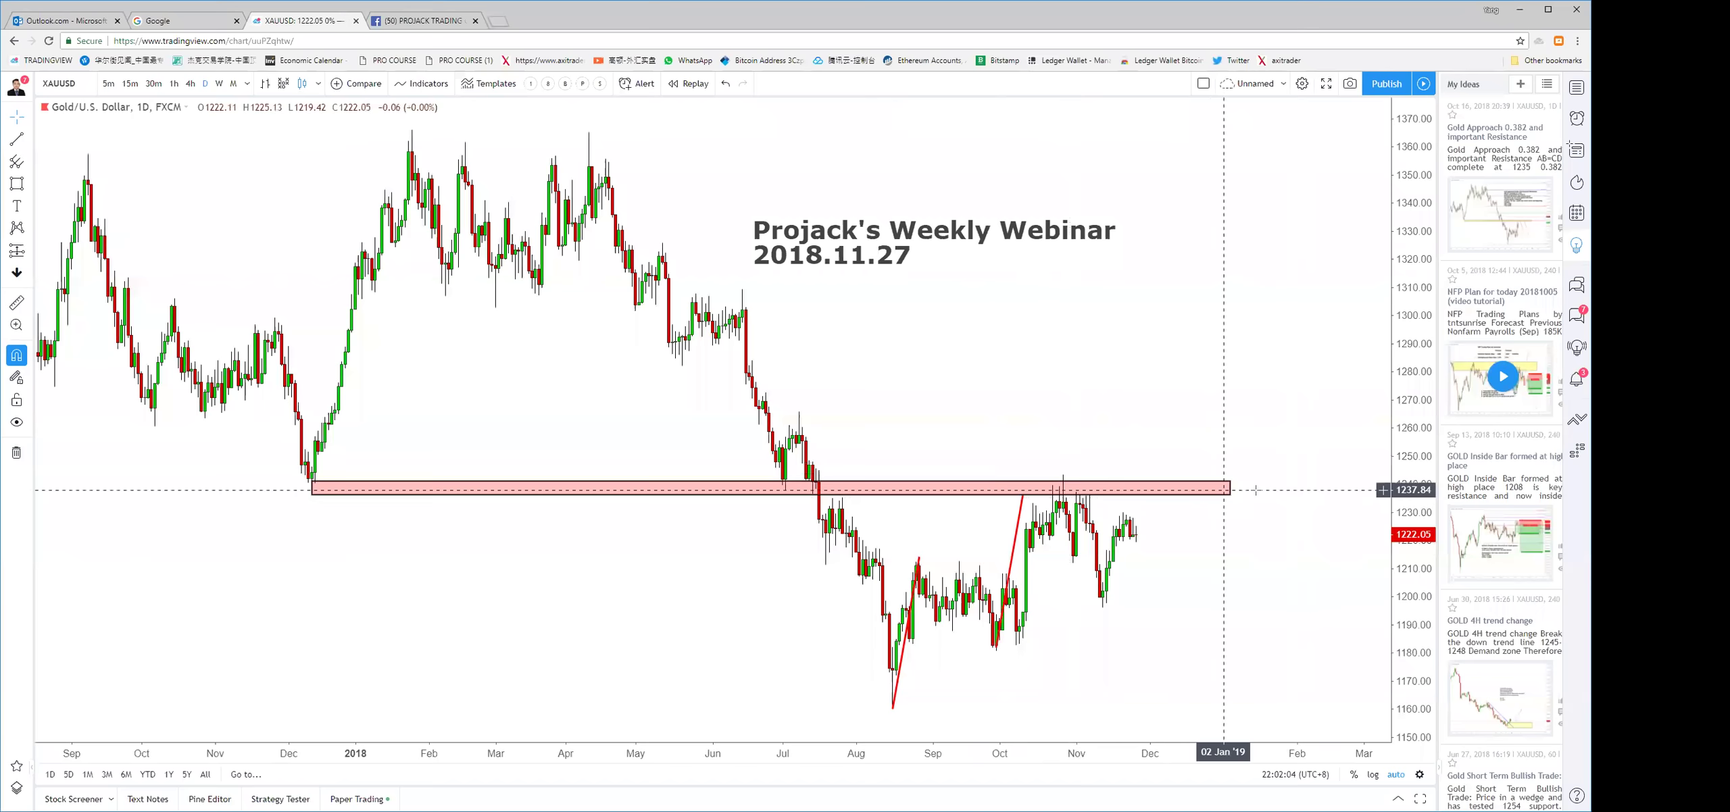
Open the published idea "Gold Approach 0.382 and Important Resistance" and review its analysis and October chart updates
left_click(1521, 216)
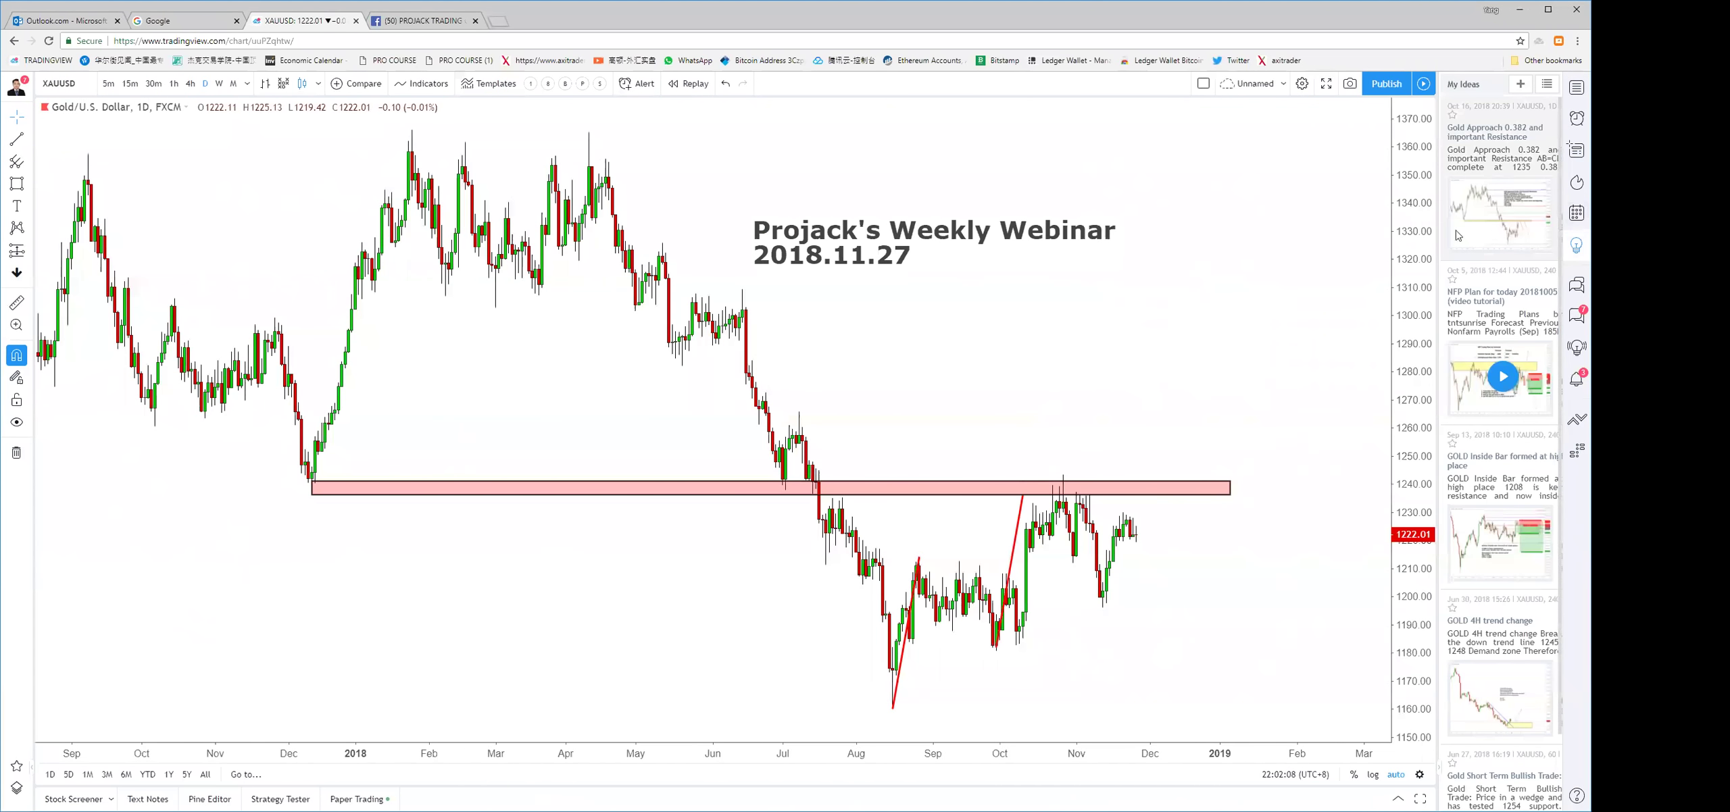
scroll(907, 404, "down", 5)
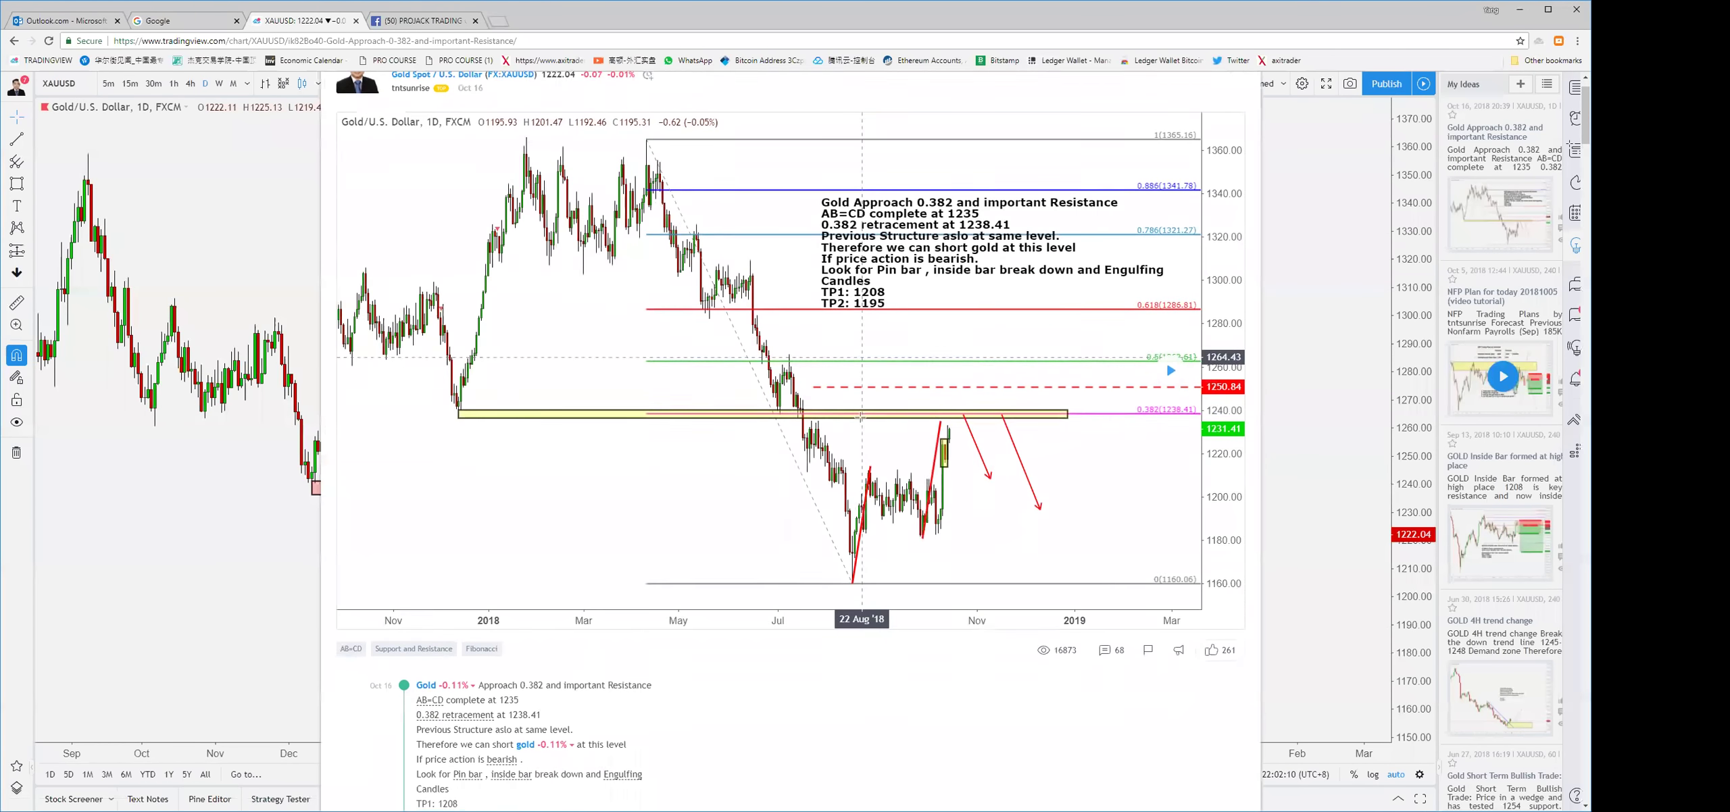
scroll(908, 403, "down", 10)
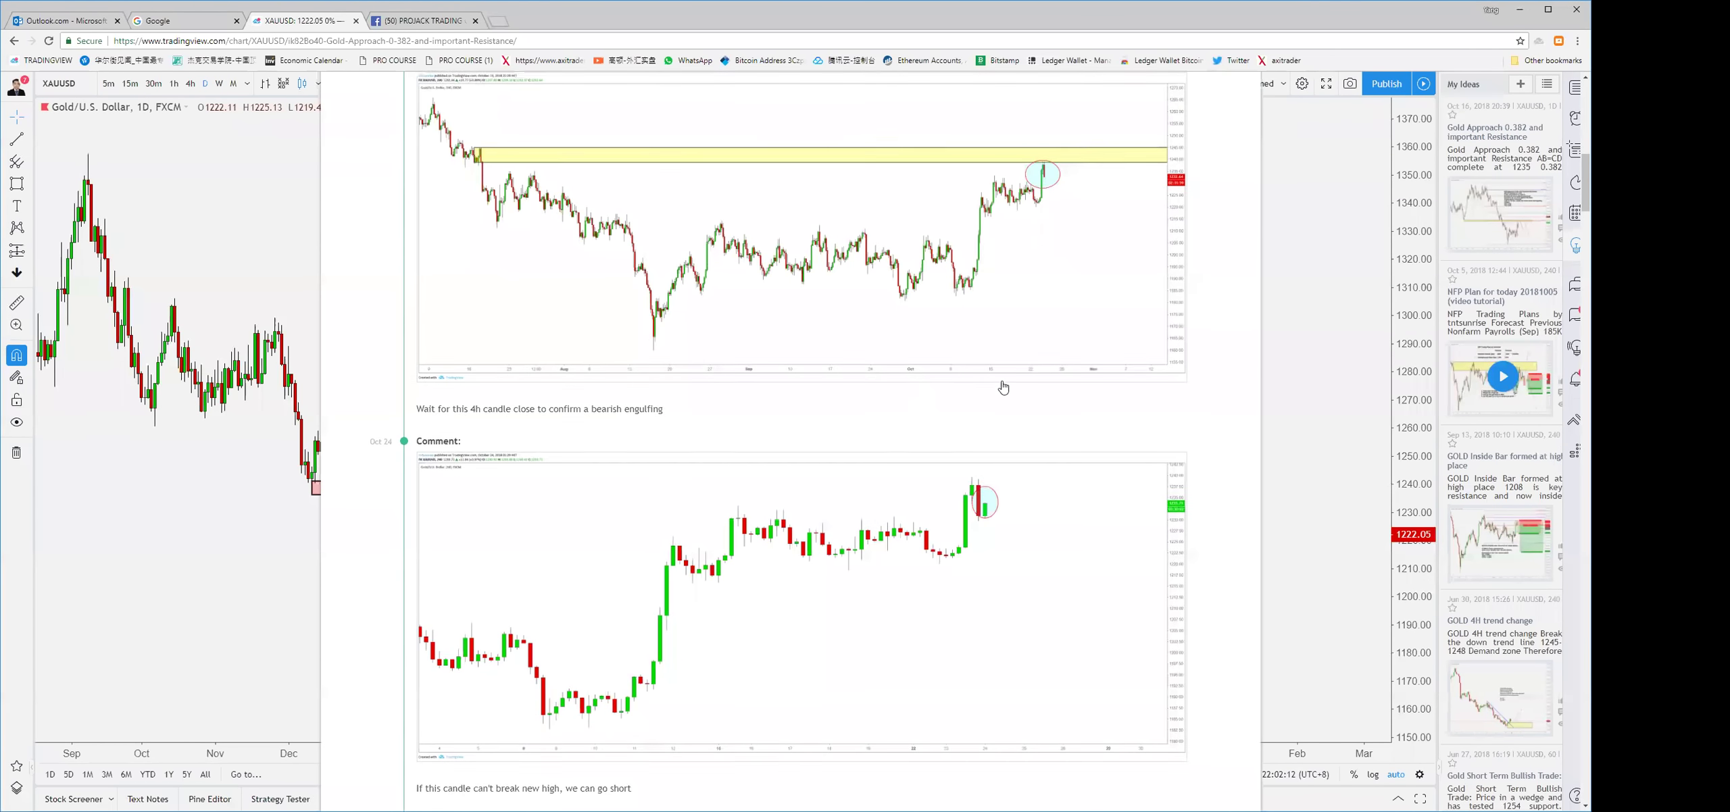
scroll(997, 382, "down", 8)
scroll(982, 376, "down", 10)
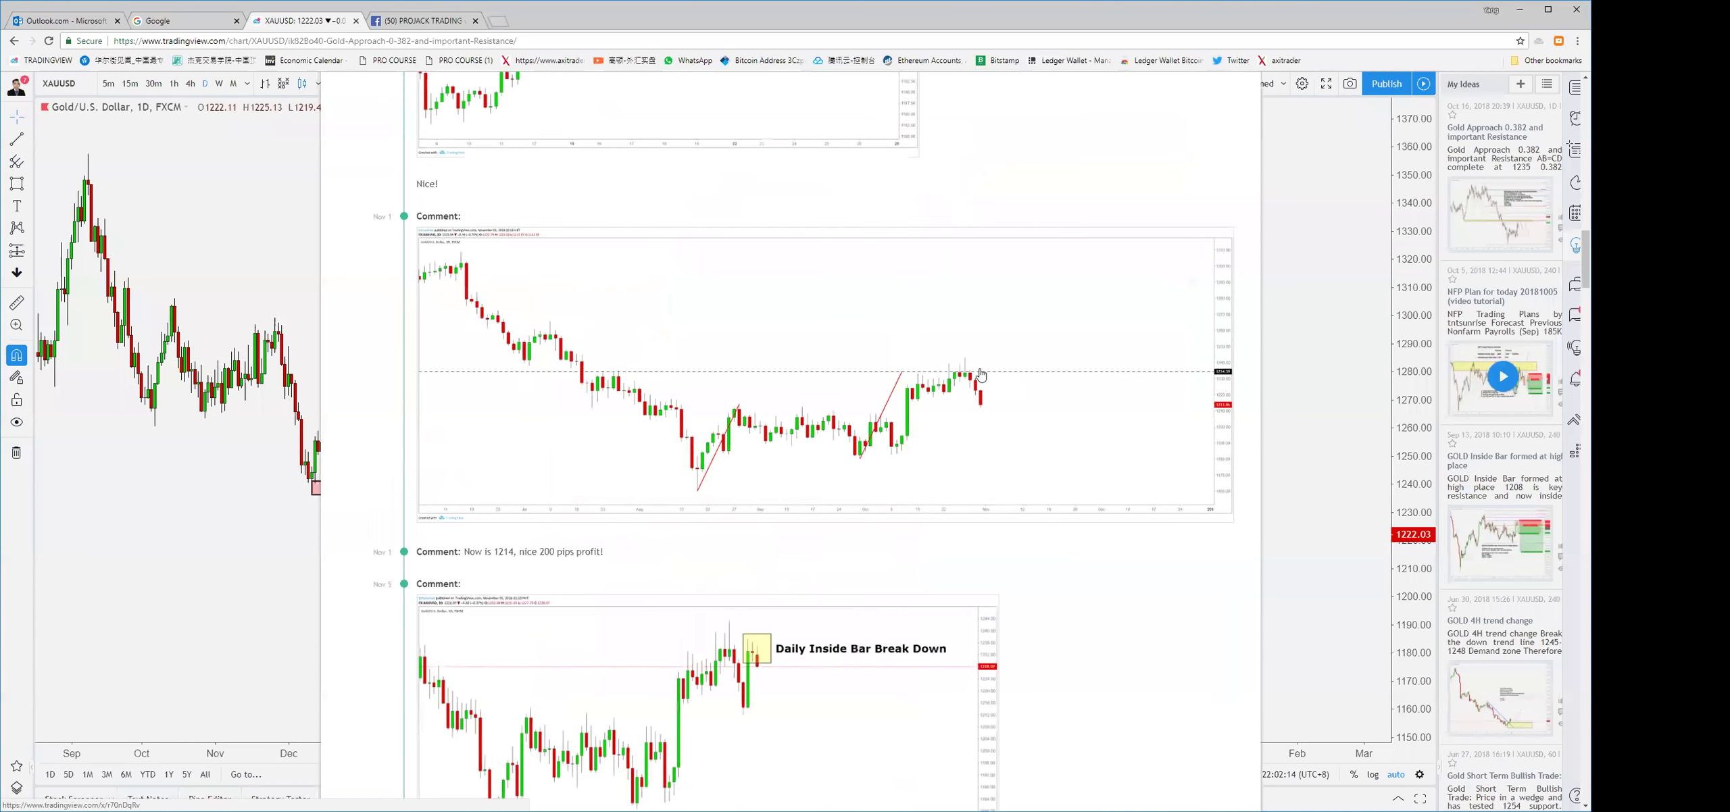
Examine the idea's early-November updates, comparing the "Daily Inside Bar Break Down" chart with the neighbouring charts
scroll(981, 375, "down", 3)
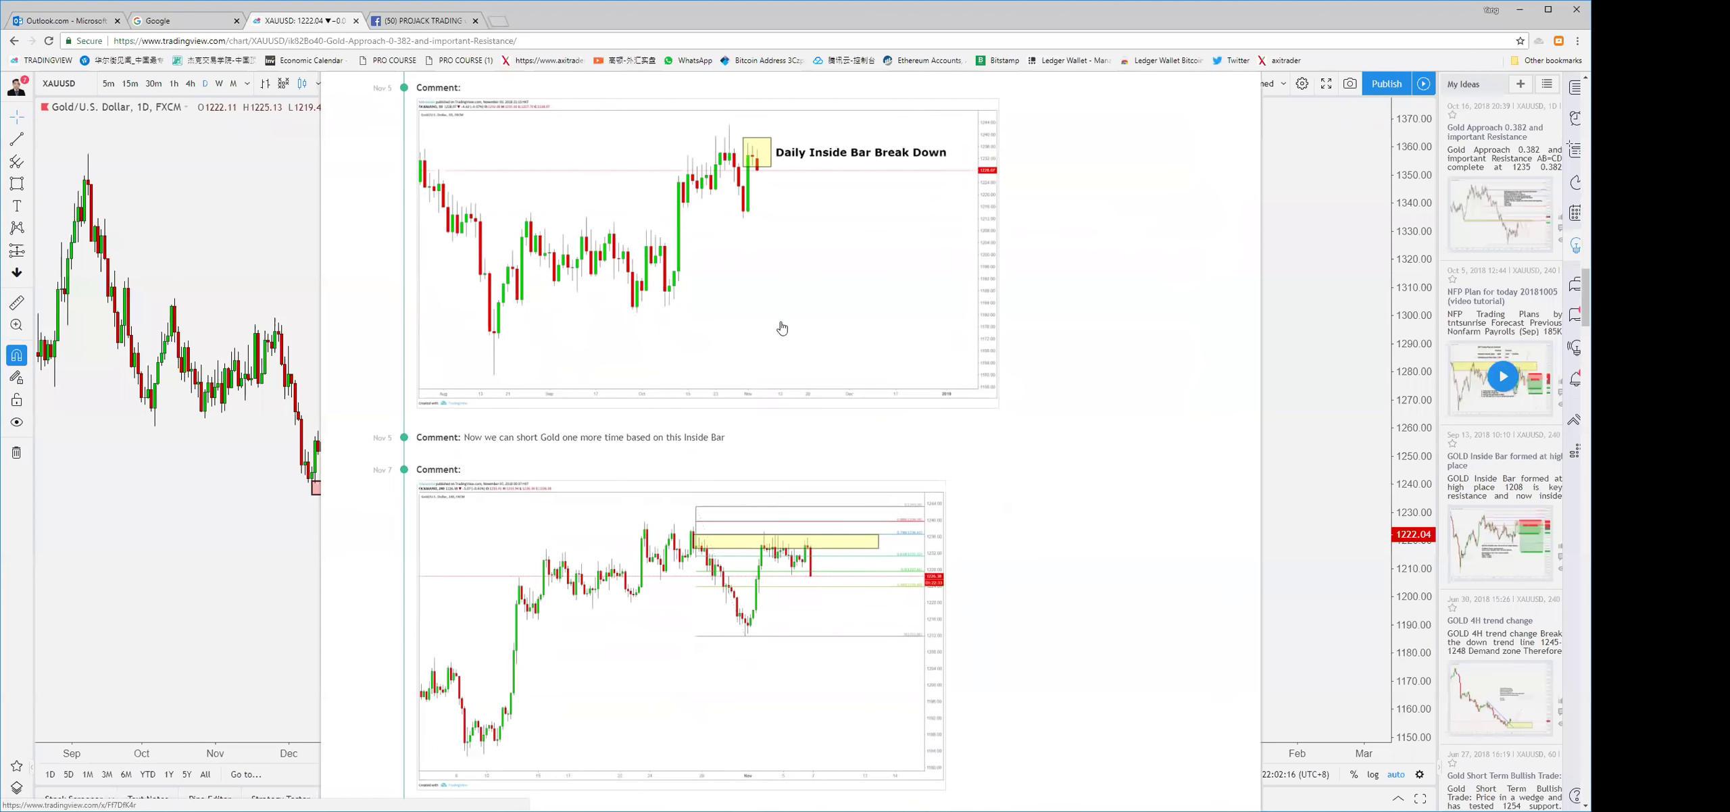
scroll(811, 317, "up", 4)
scroll(818, 321, "down", 7)
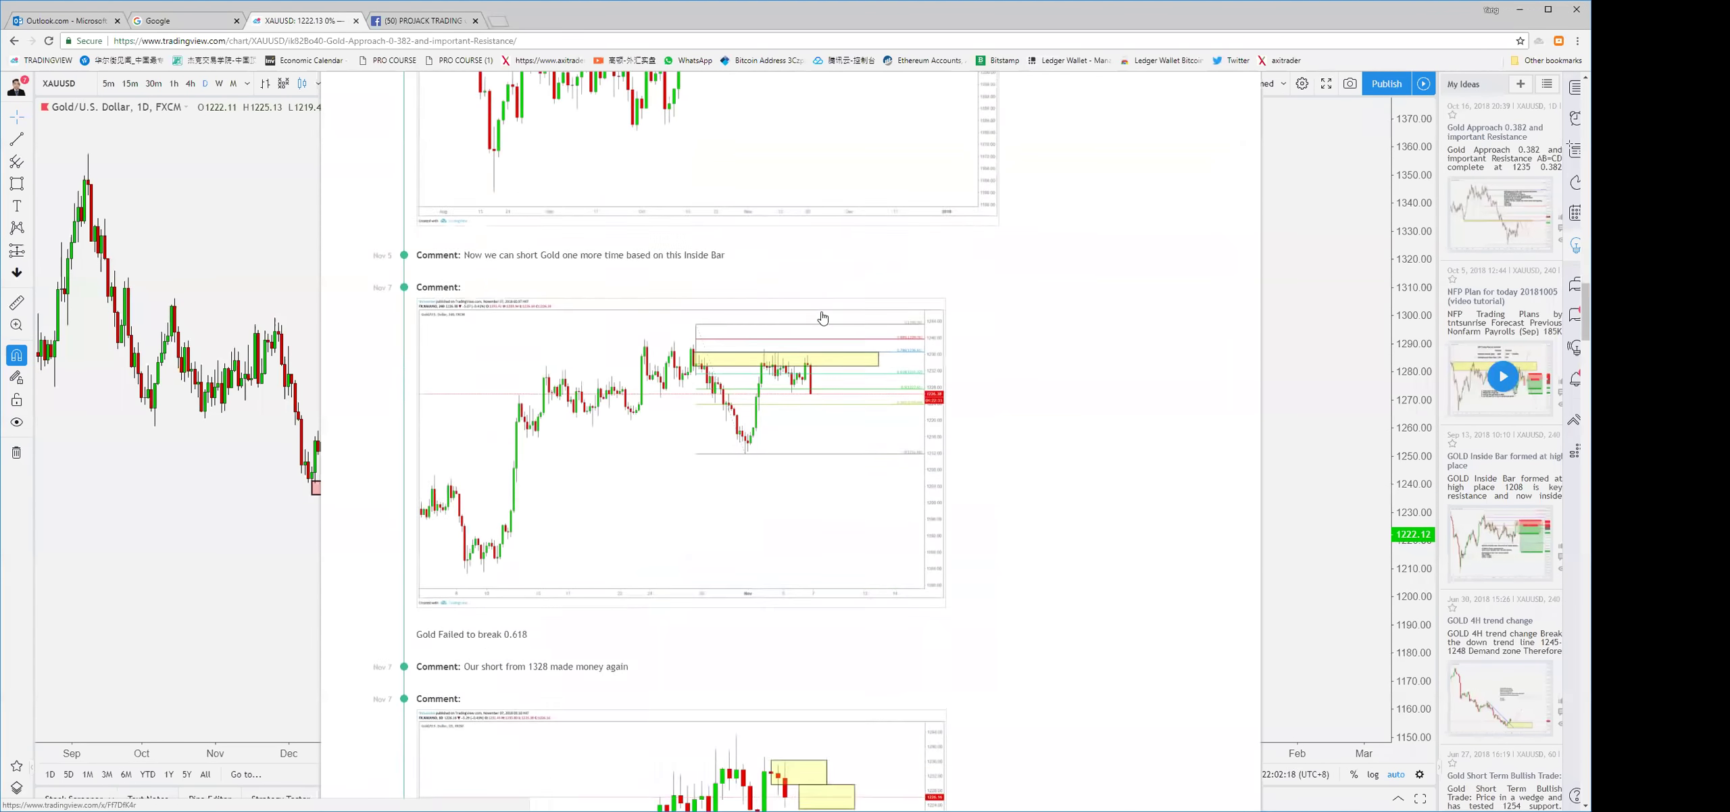
scroll(819, 321, "up", 4)
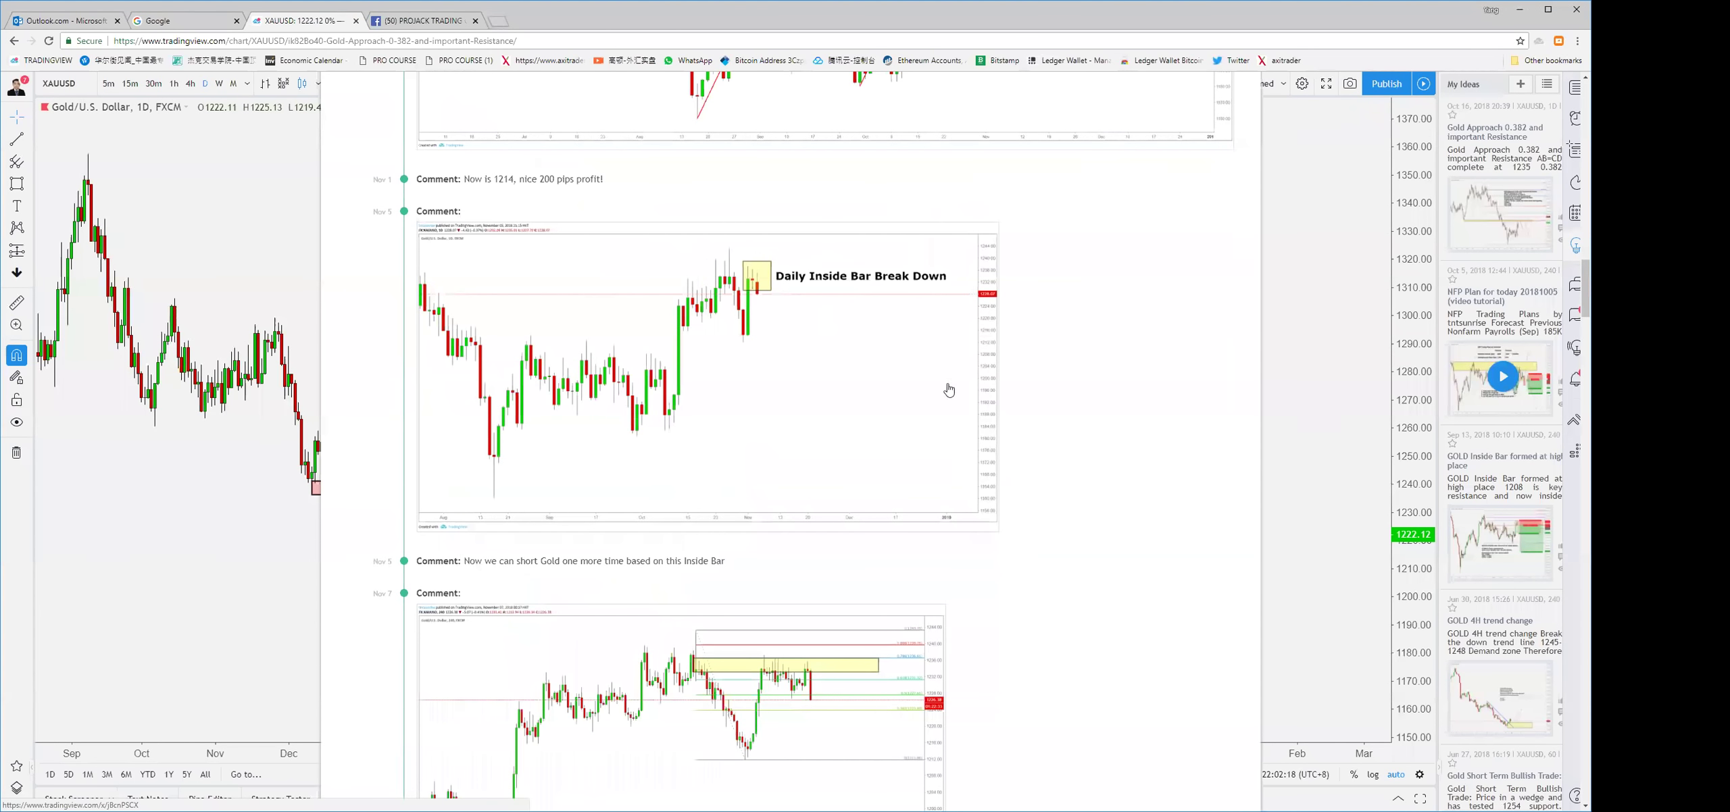
scroll(949, 390, "up", 6)
scroll(877, 494, "down", 5)
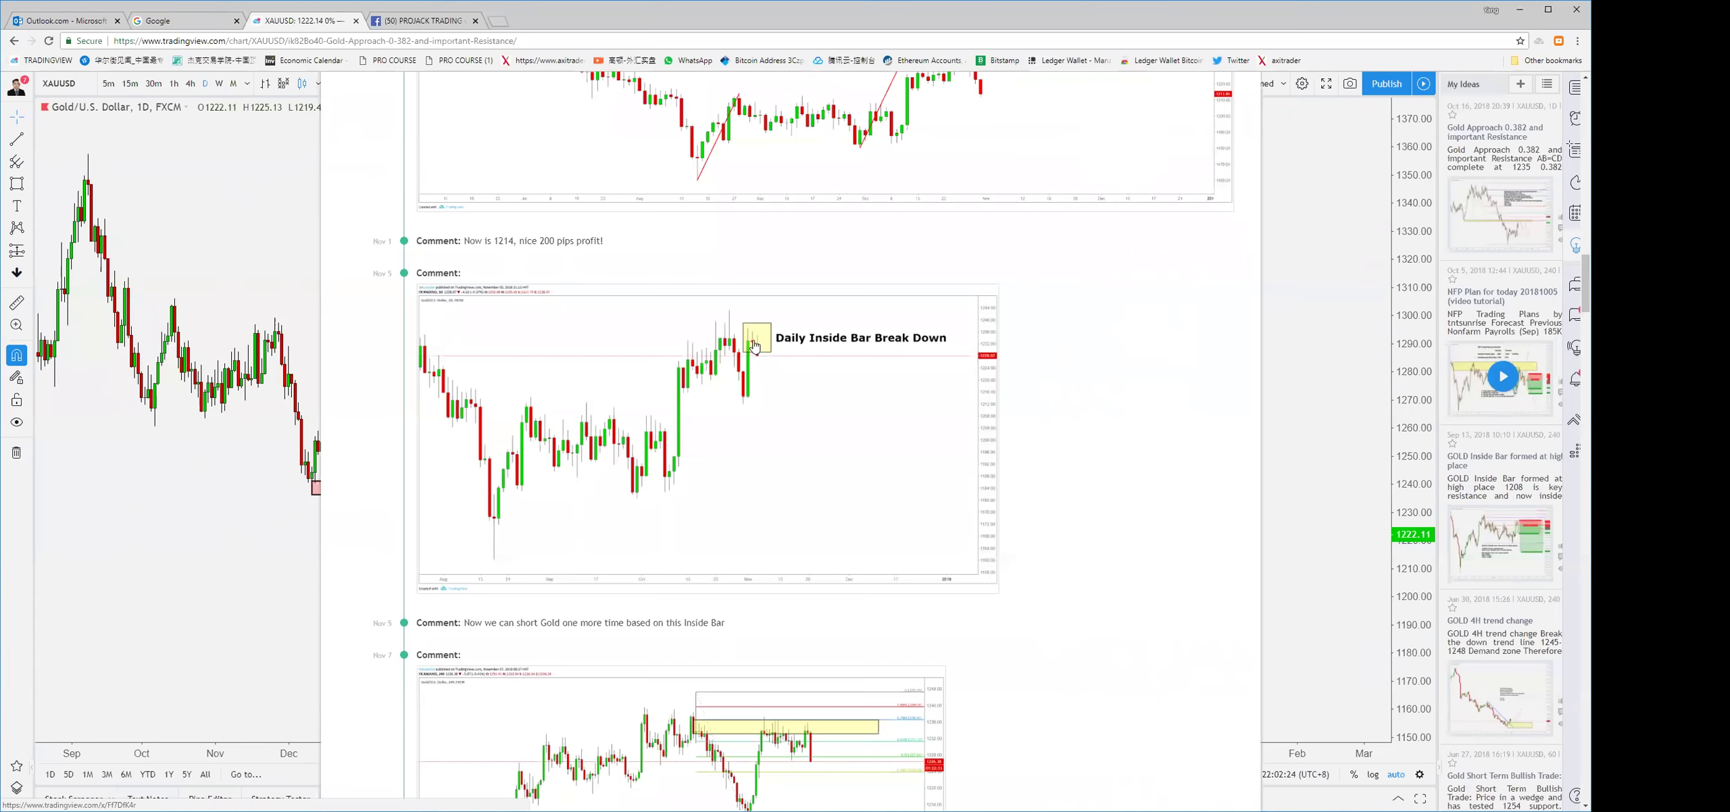
scroll(794, 400, "down", 6)
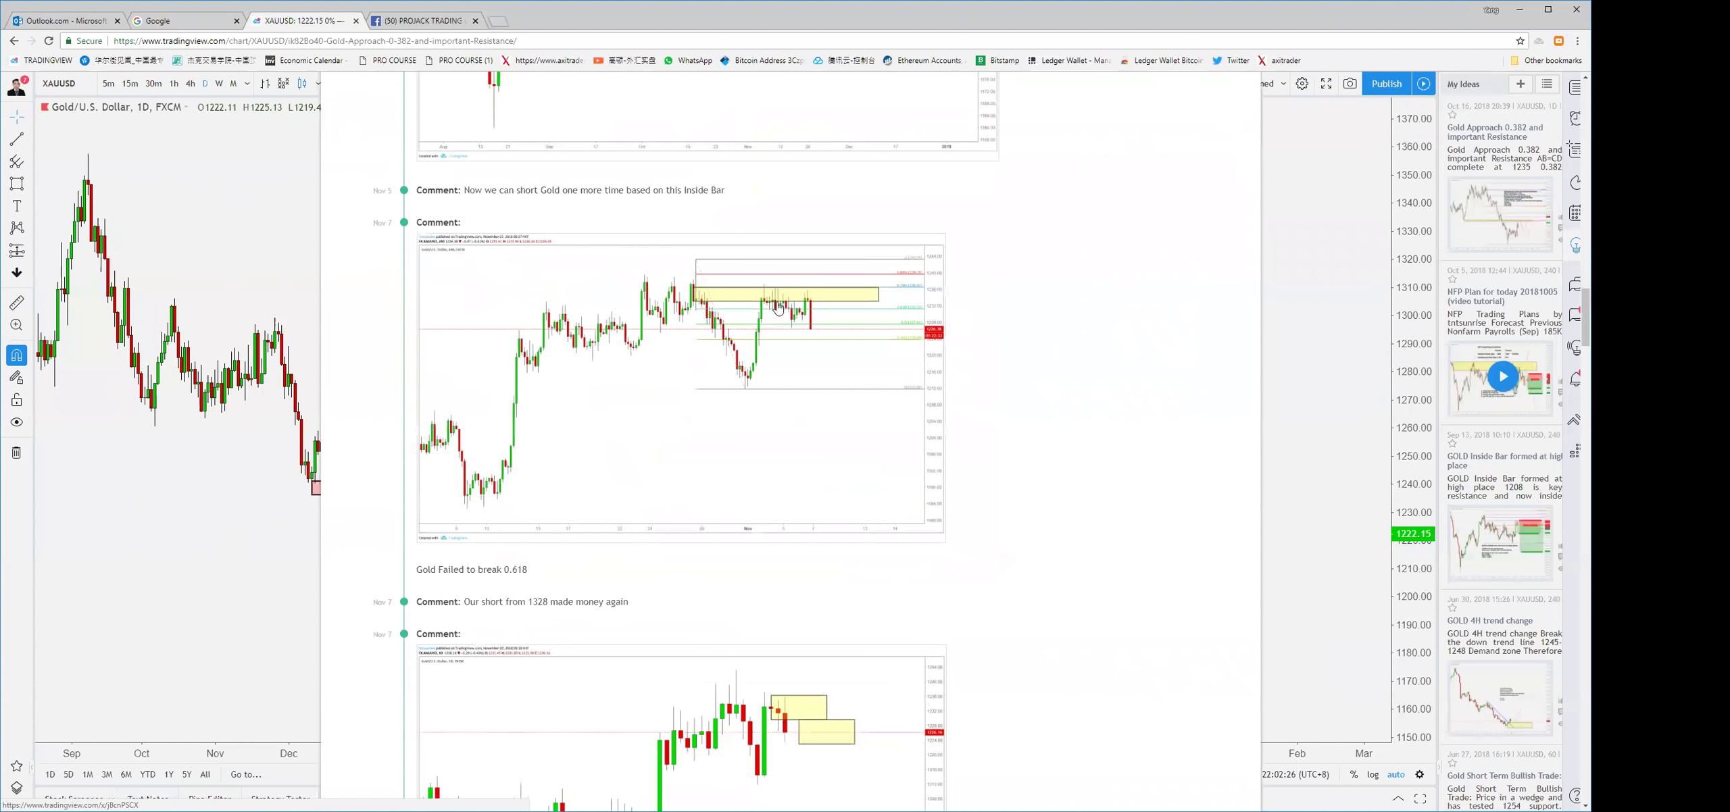
Review the idea's updates from November 9 to November 15, including the "What is this pattern?" chart and the 0.618 pullback plan
scroll(813, 340, "down", 14)
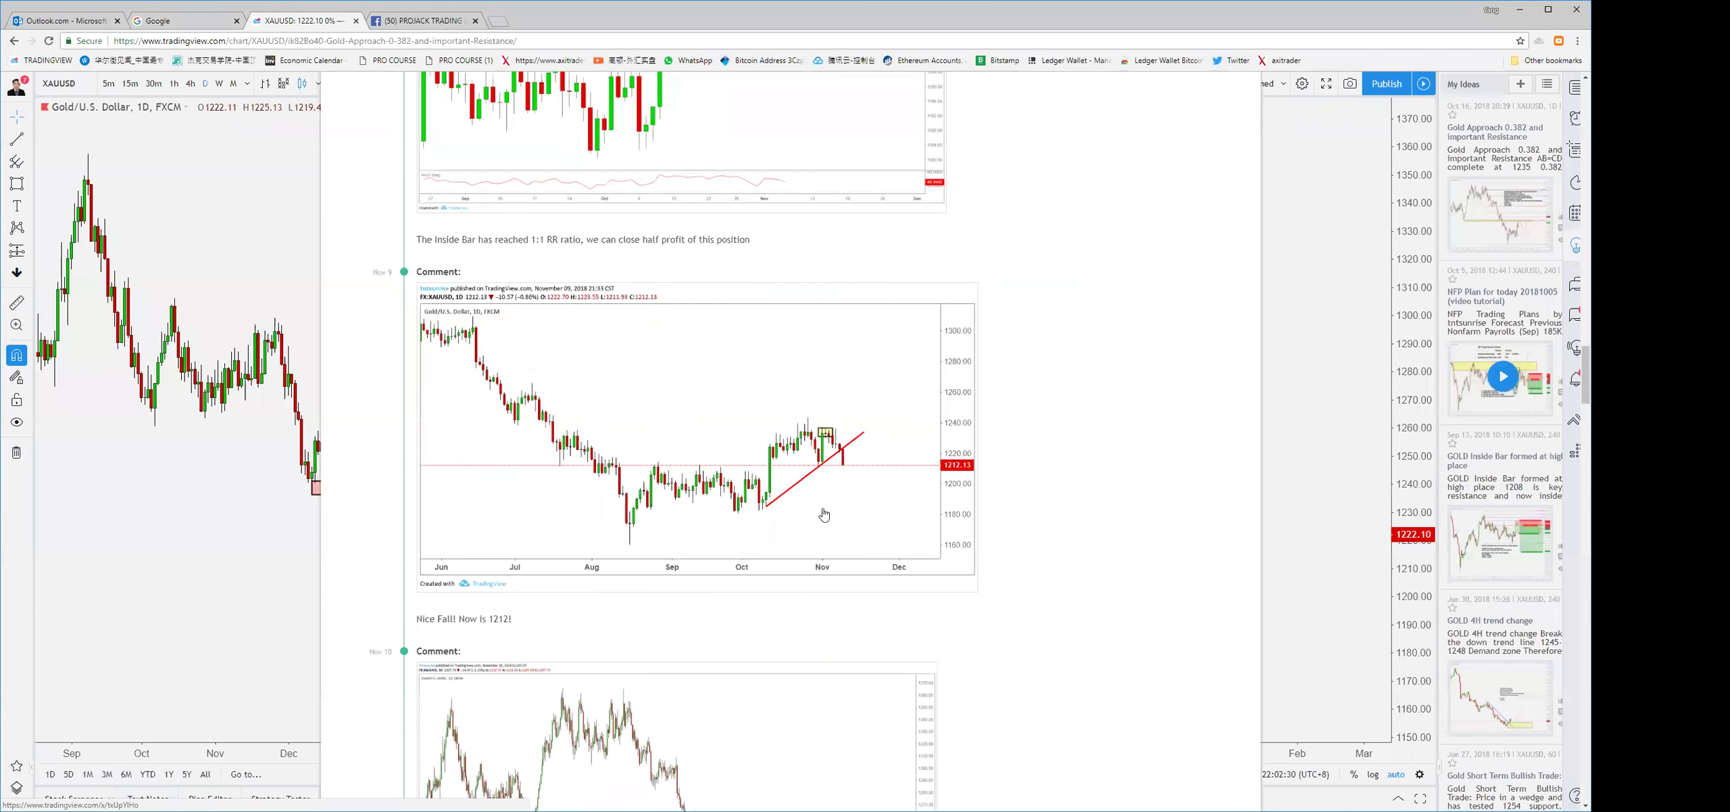
scroll(824, 515, "down", 14)
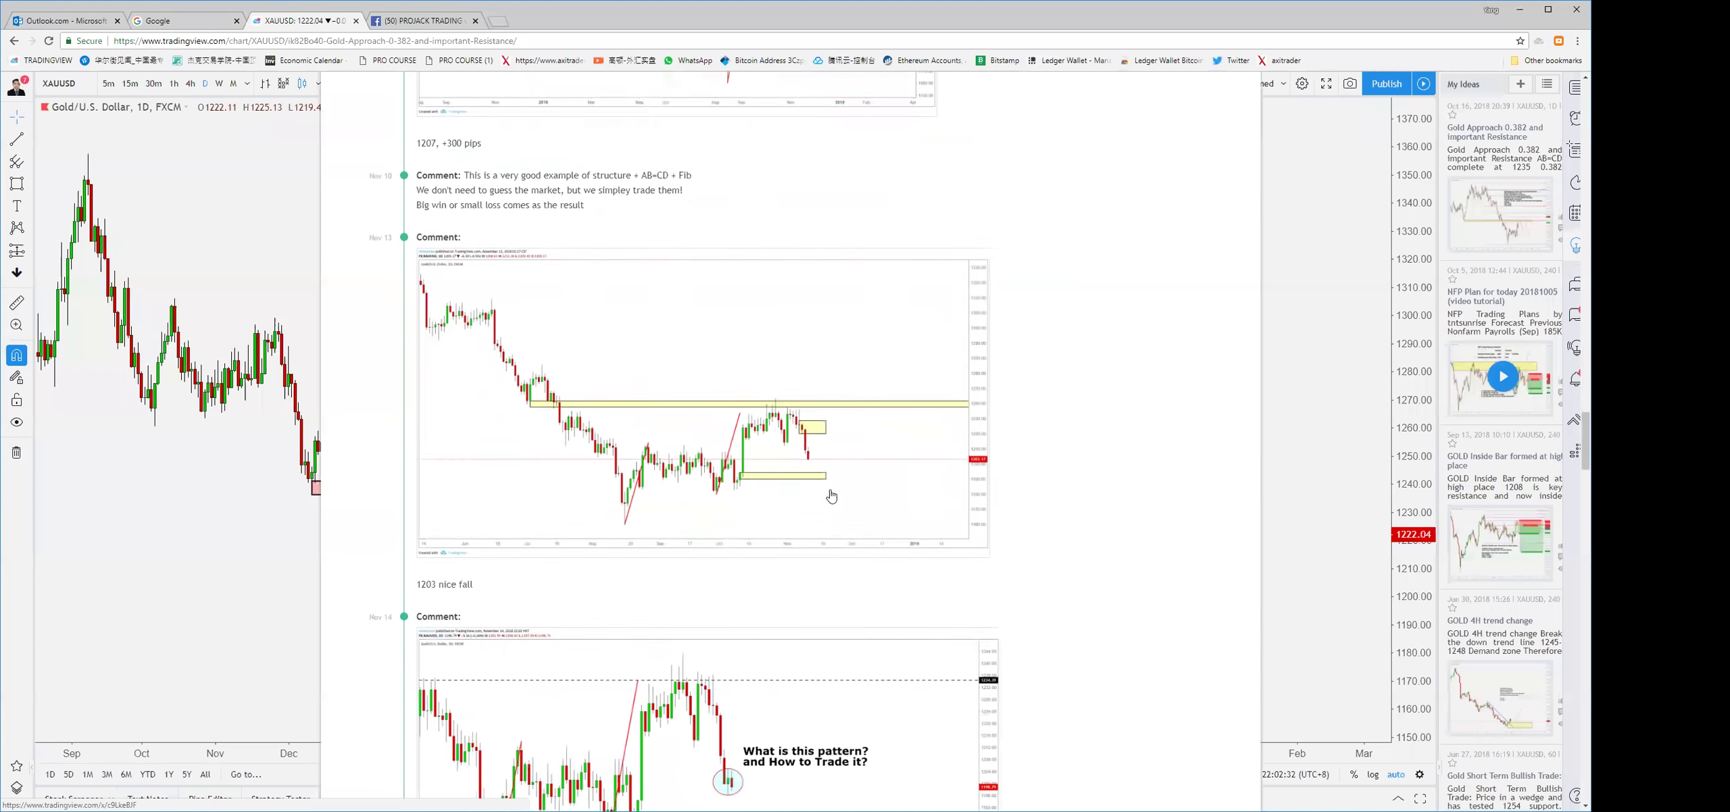
scroll(831, 497, "down", 4)
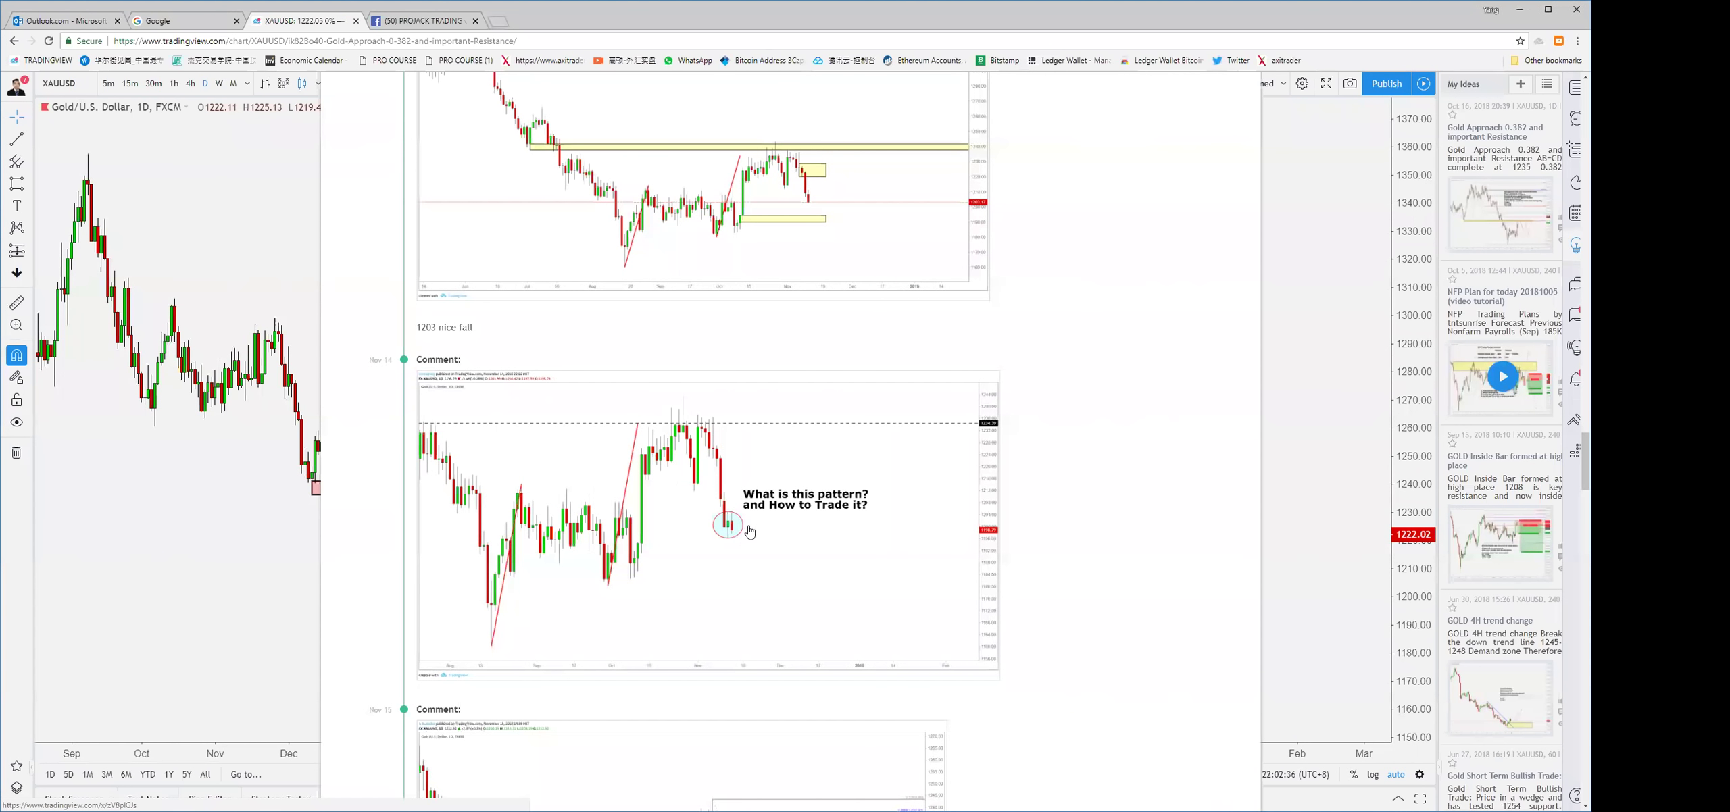
scroll(734, 535, "down", 2)
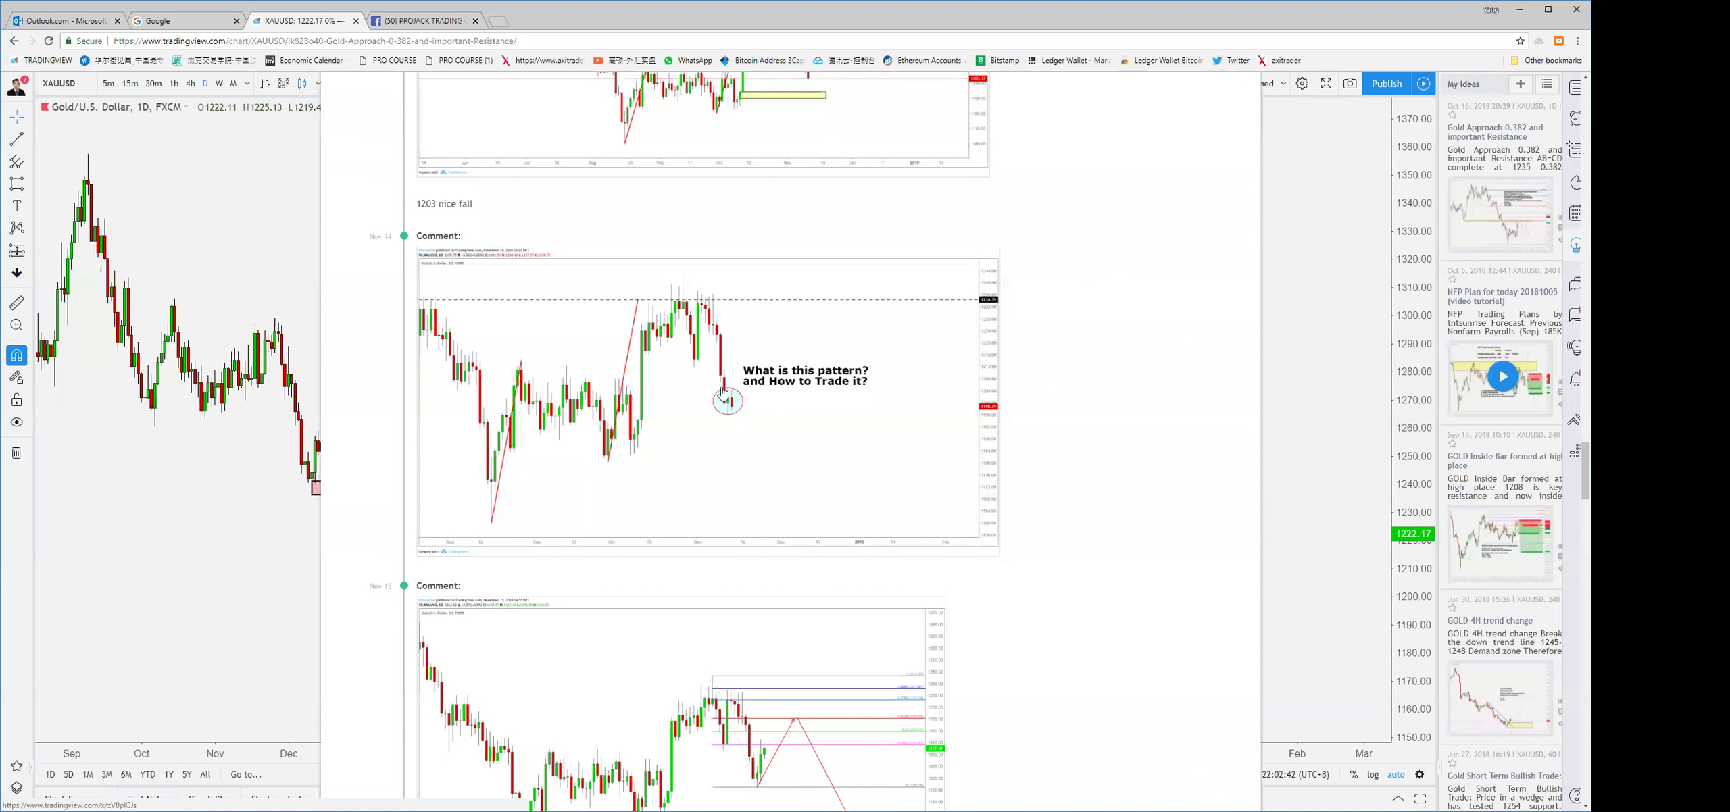
scroll(838, 563, "down", 4)
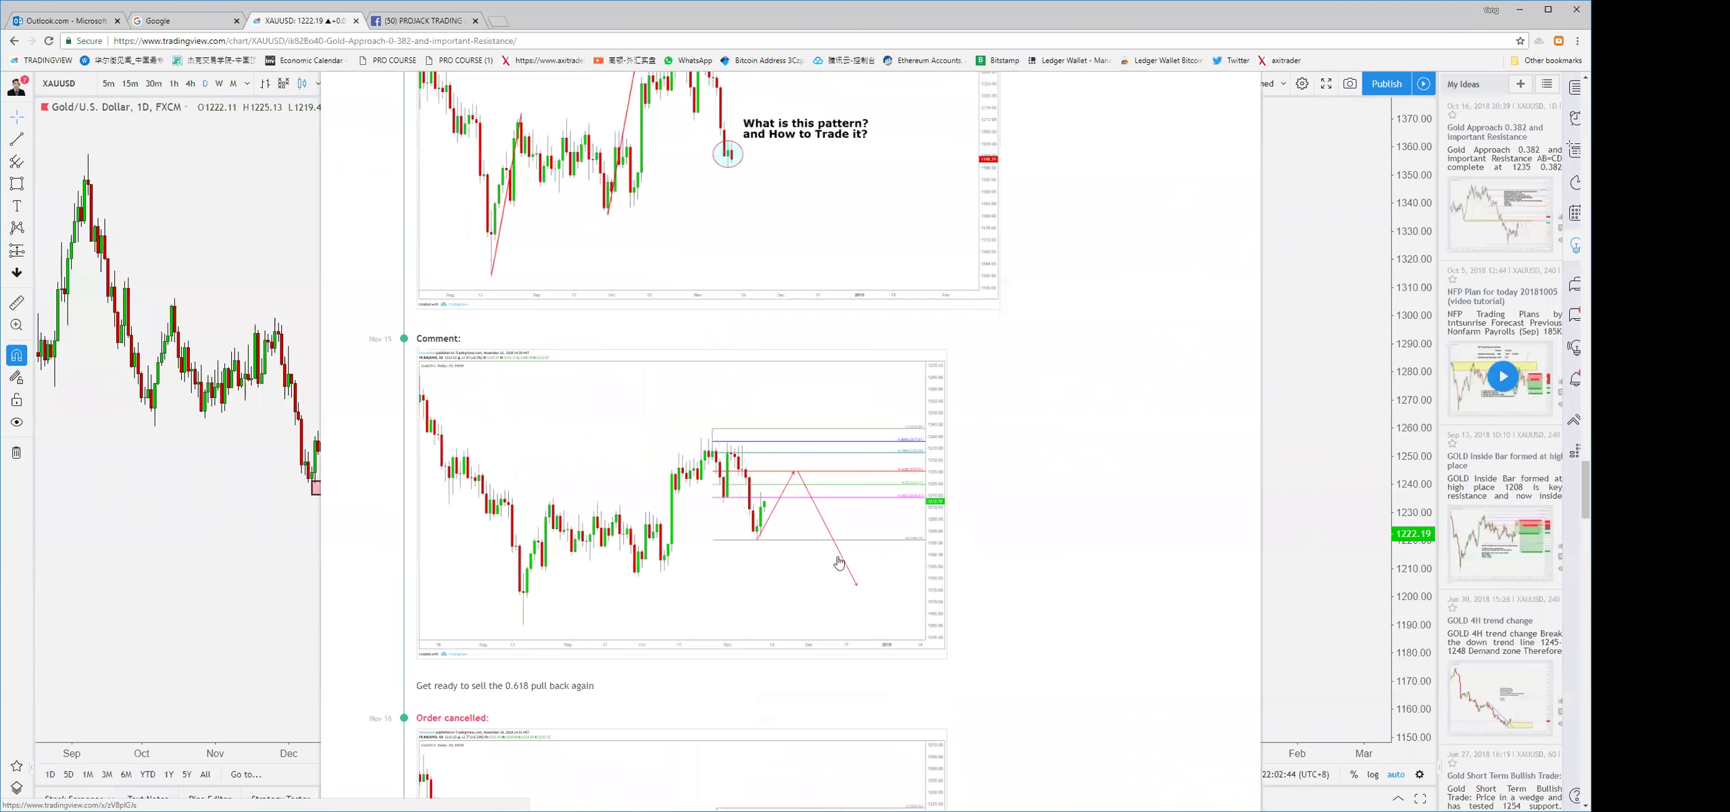
scroll(783, 492, "down", 1)
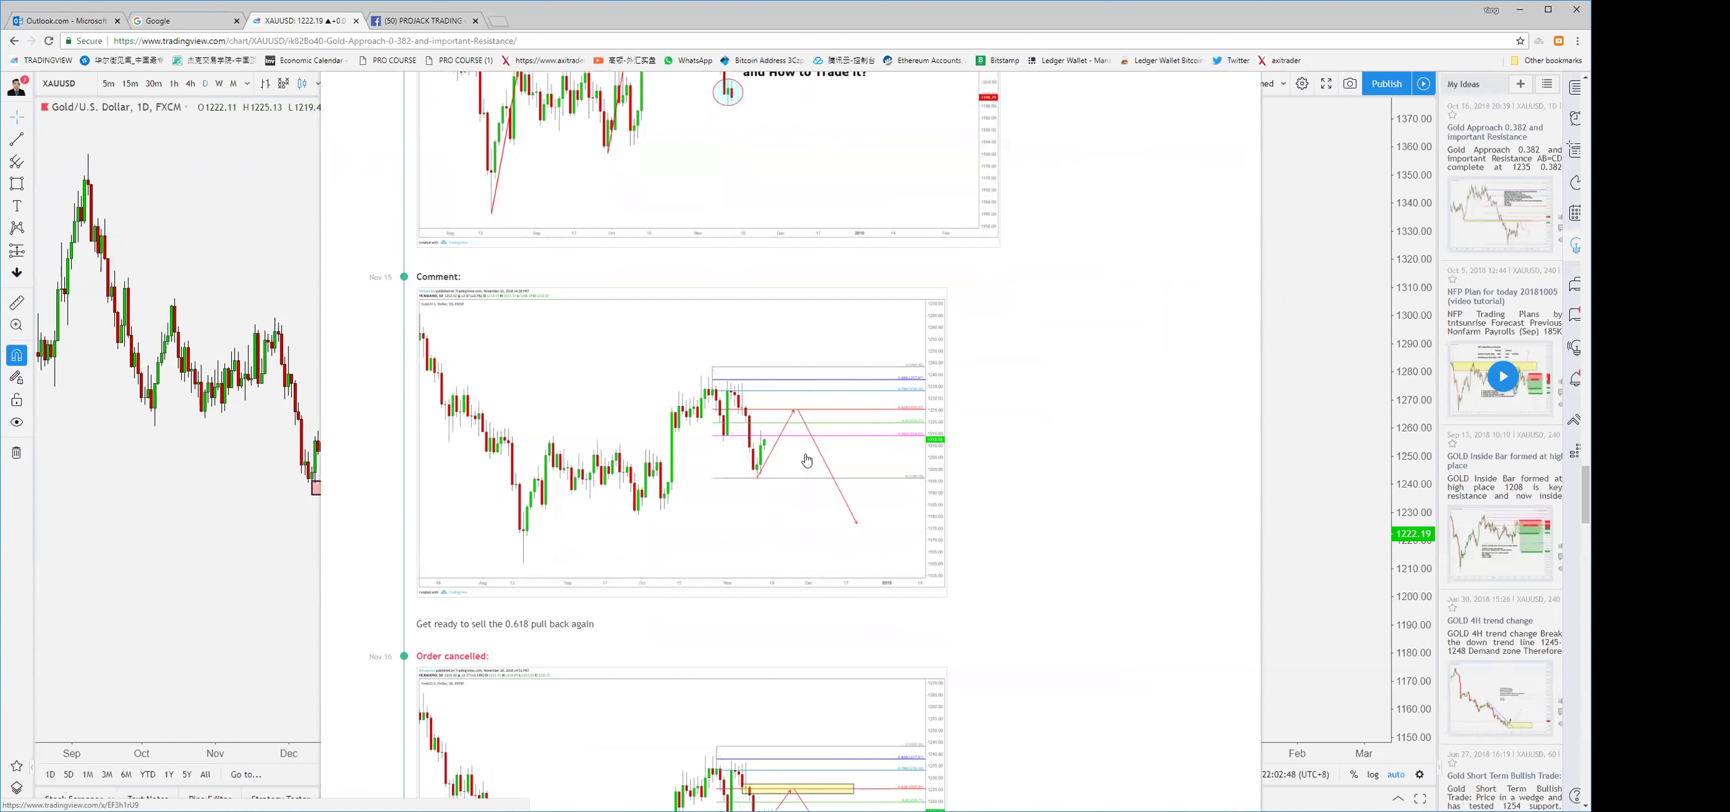
Enlarge the November 15 and November 16 snapshots to examine the 0.618 retracement projections, closing each one
left_click(787, 439)
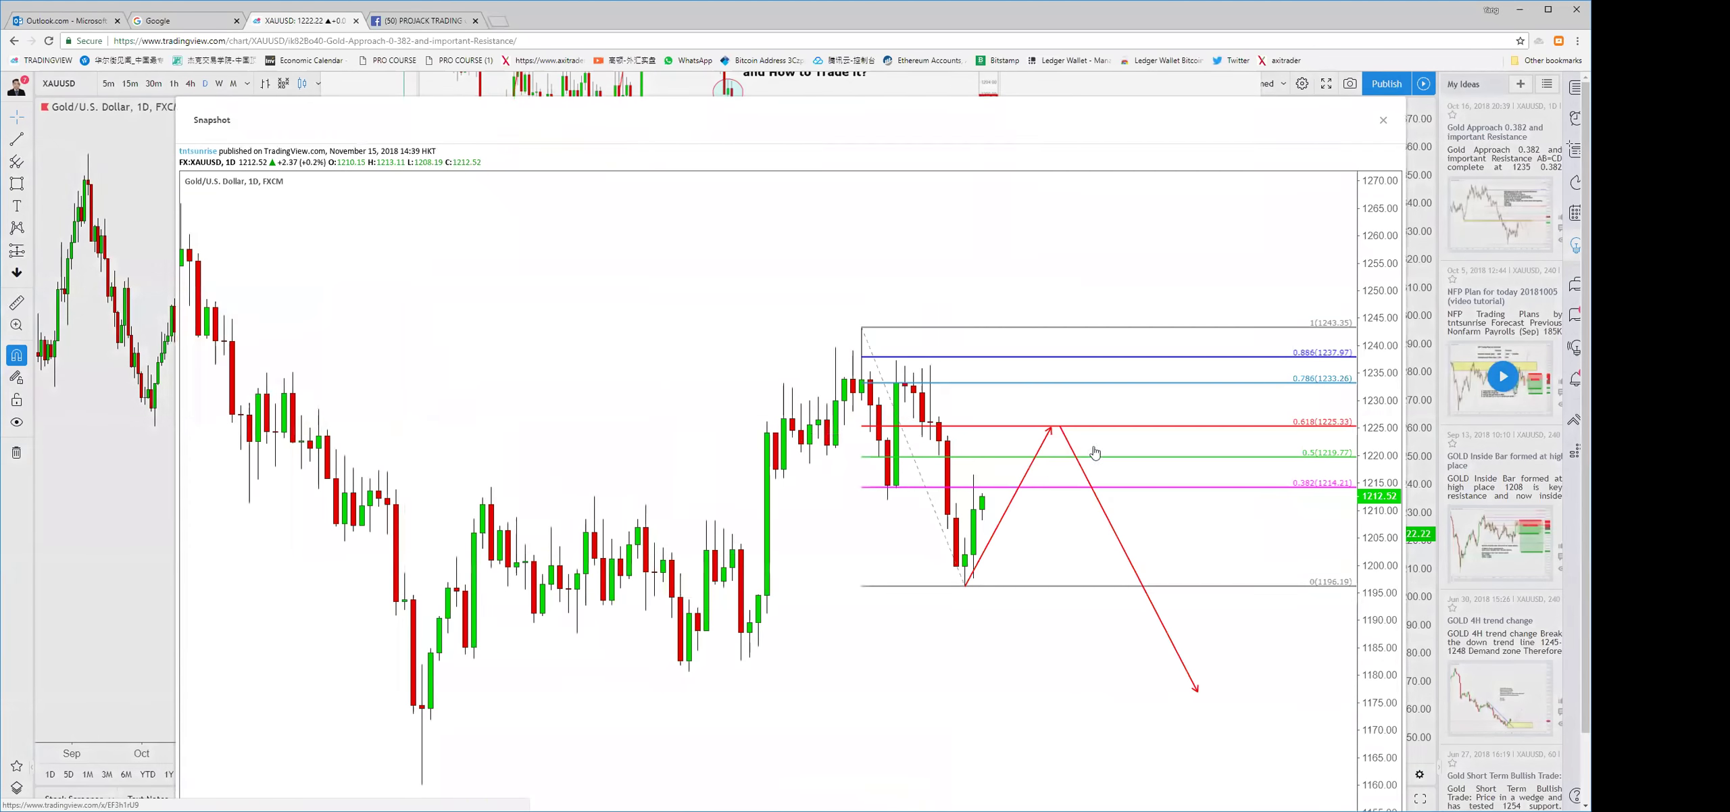
left_click(1380, 125)
scroll(809, 384, "down", 3)
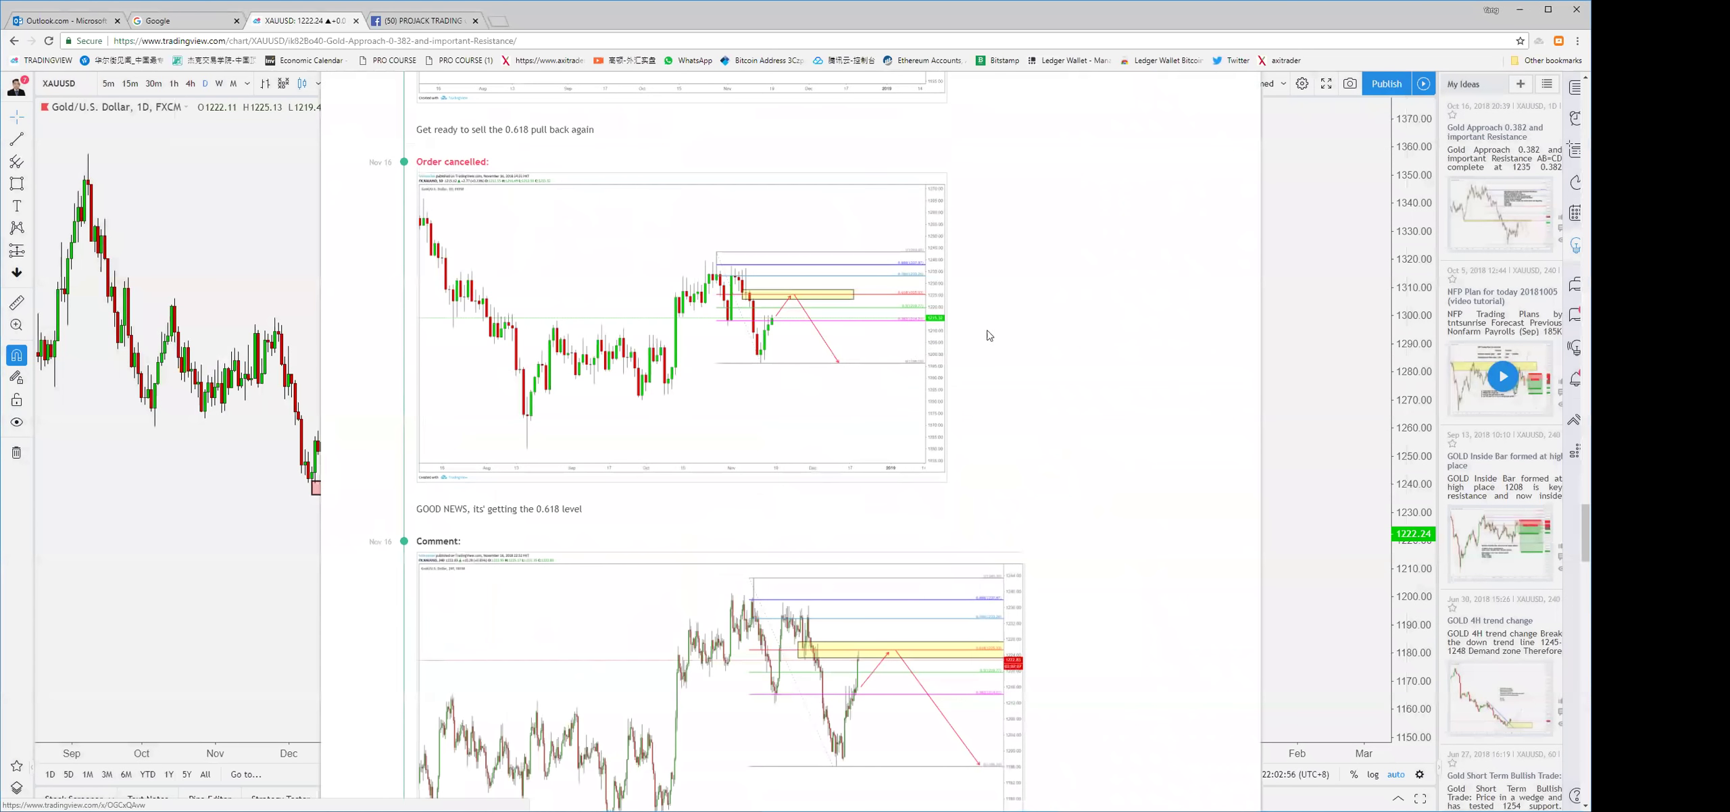
scroll(1218, 354, "down", 4)
left_click(903, 417)
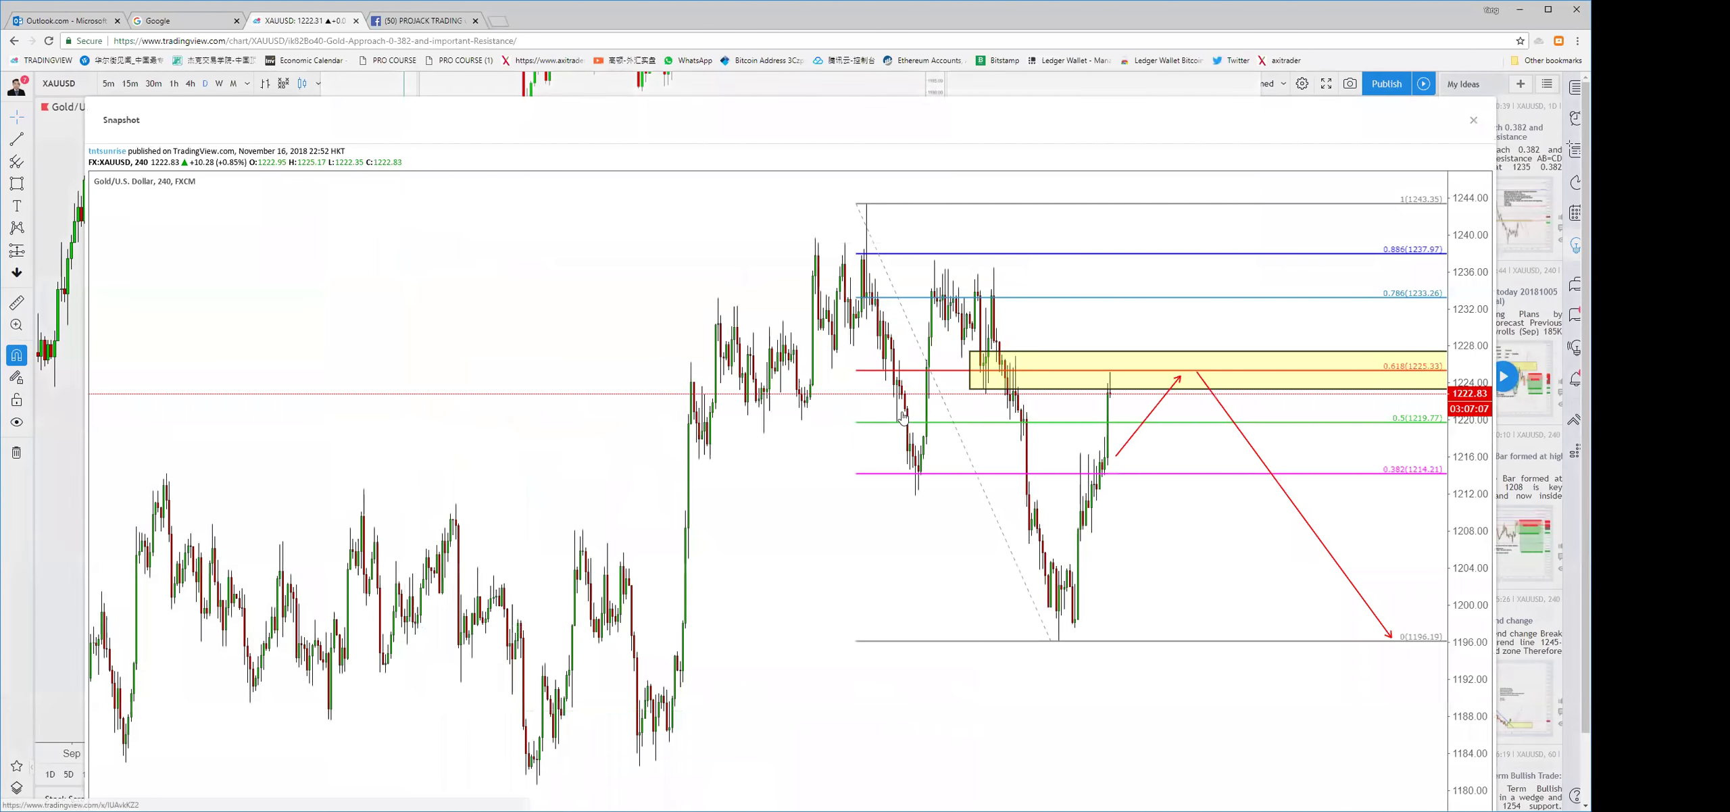
left_click(1474, 120)
Enlarge the November 23 snapshot to examine the fall from the retracement levels, and return to the gold daily chart
scroll(885, 487, "down", 10)
left_click(787, 386)
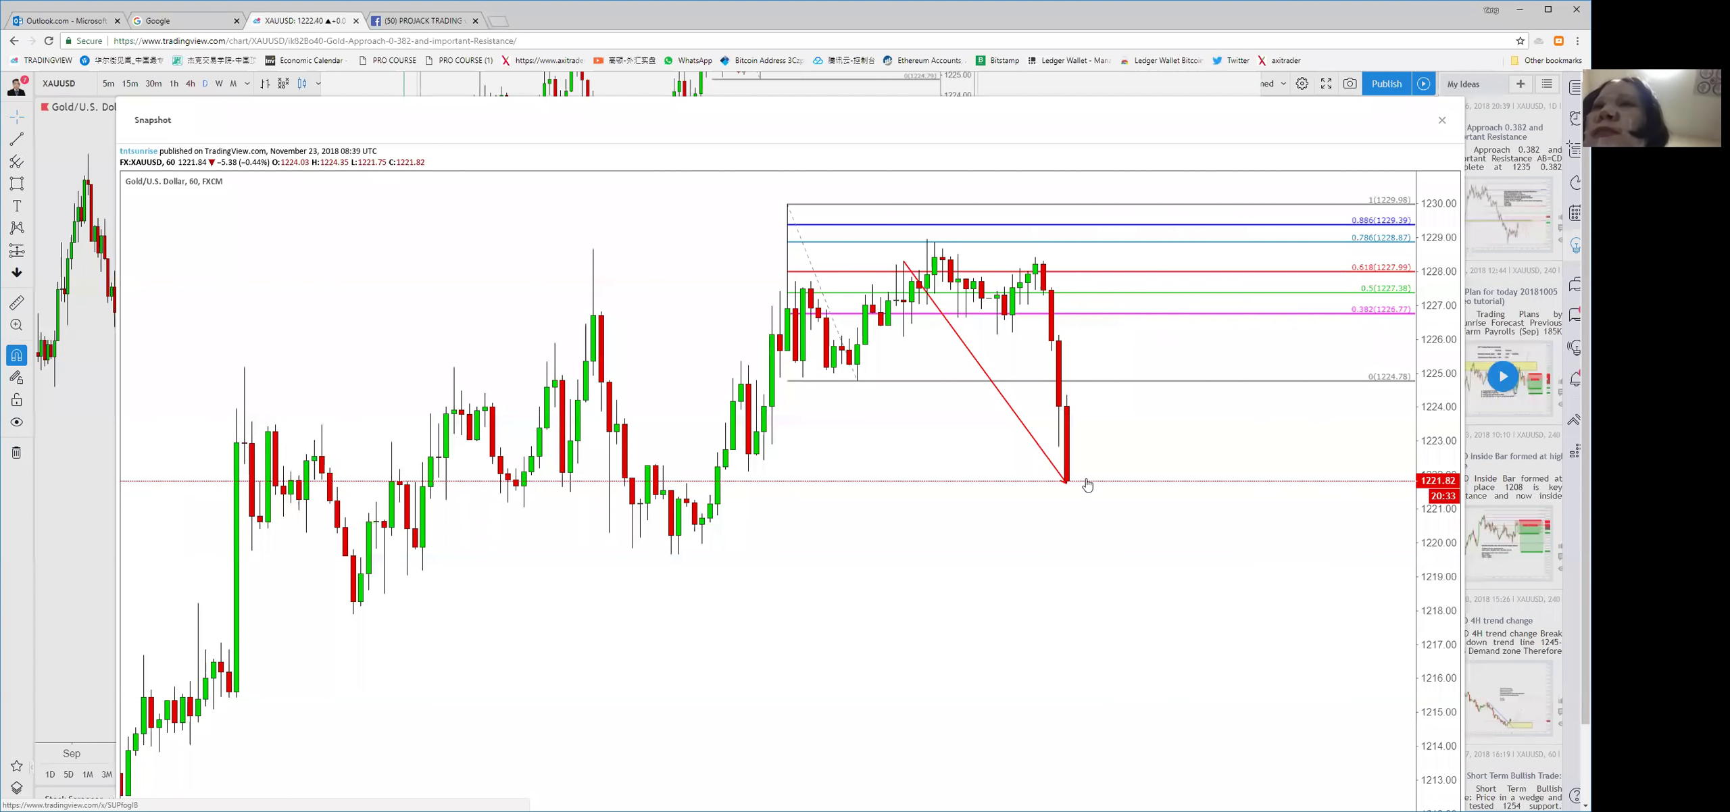
left_click(1441, 120)
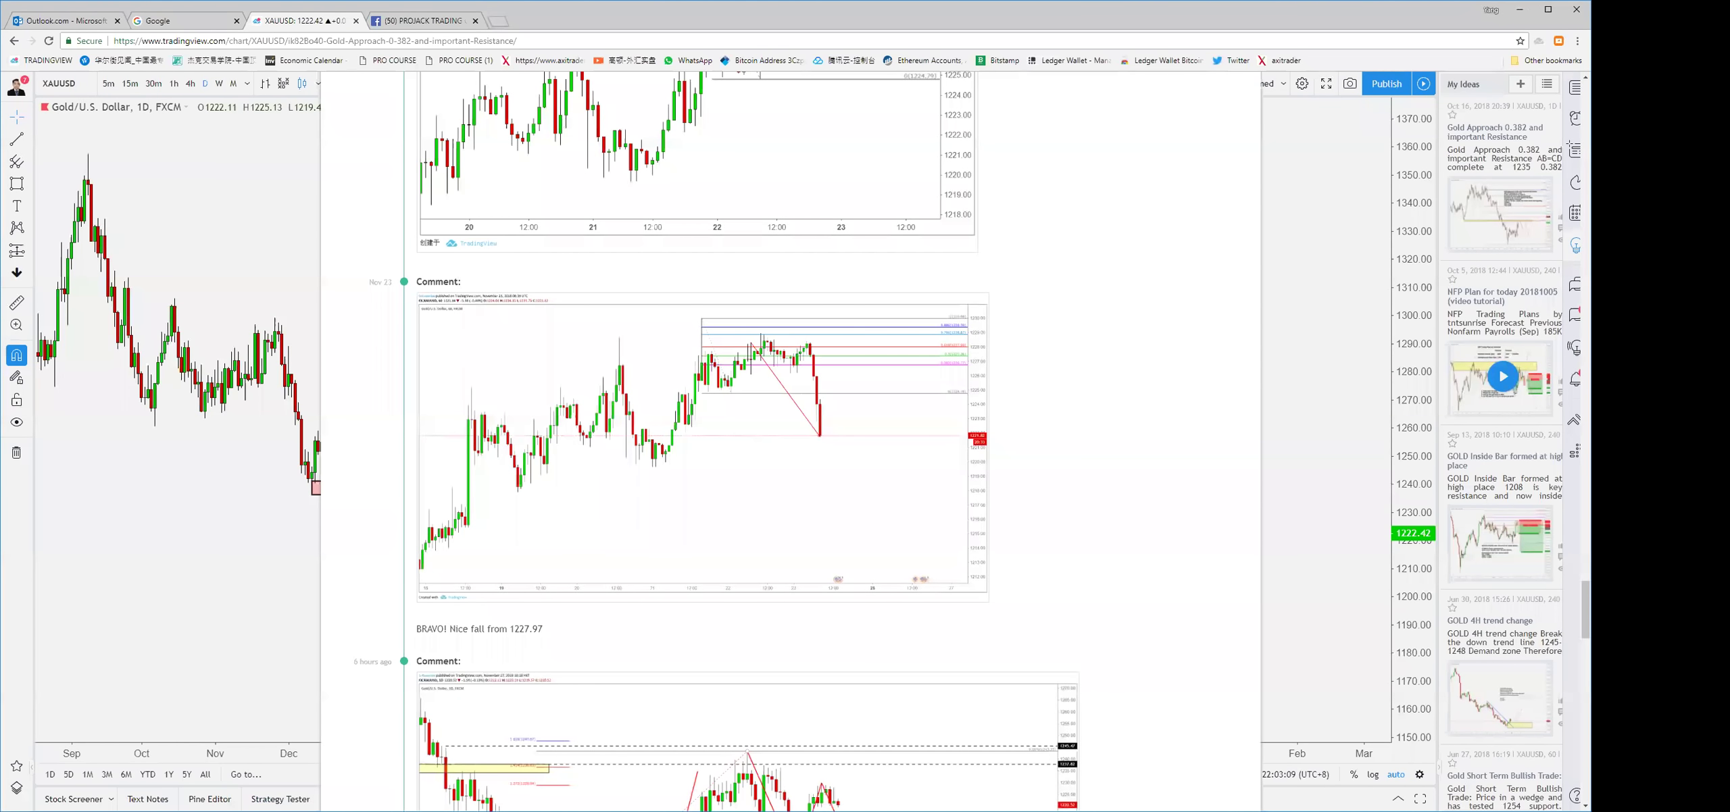
scroll(744, 439, "down", 5)
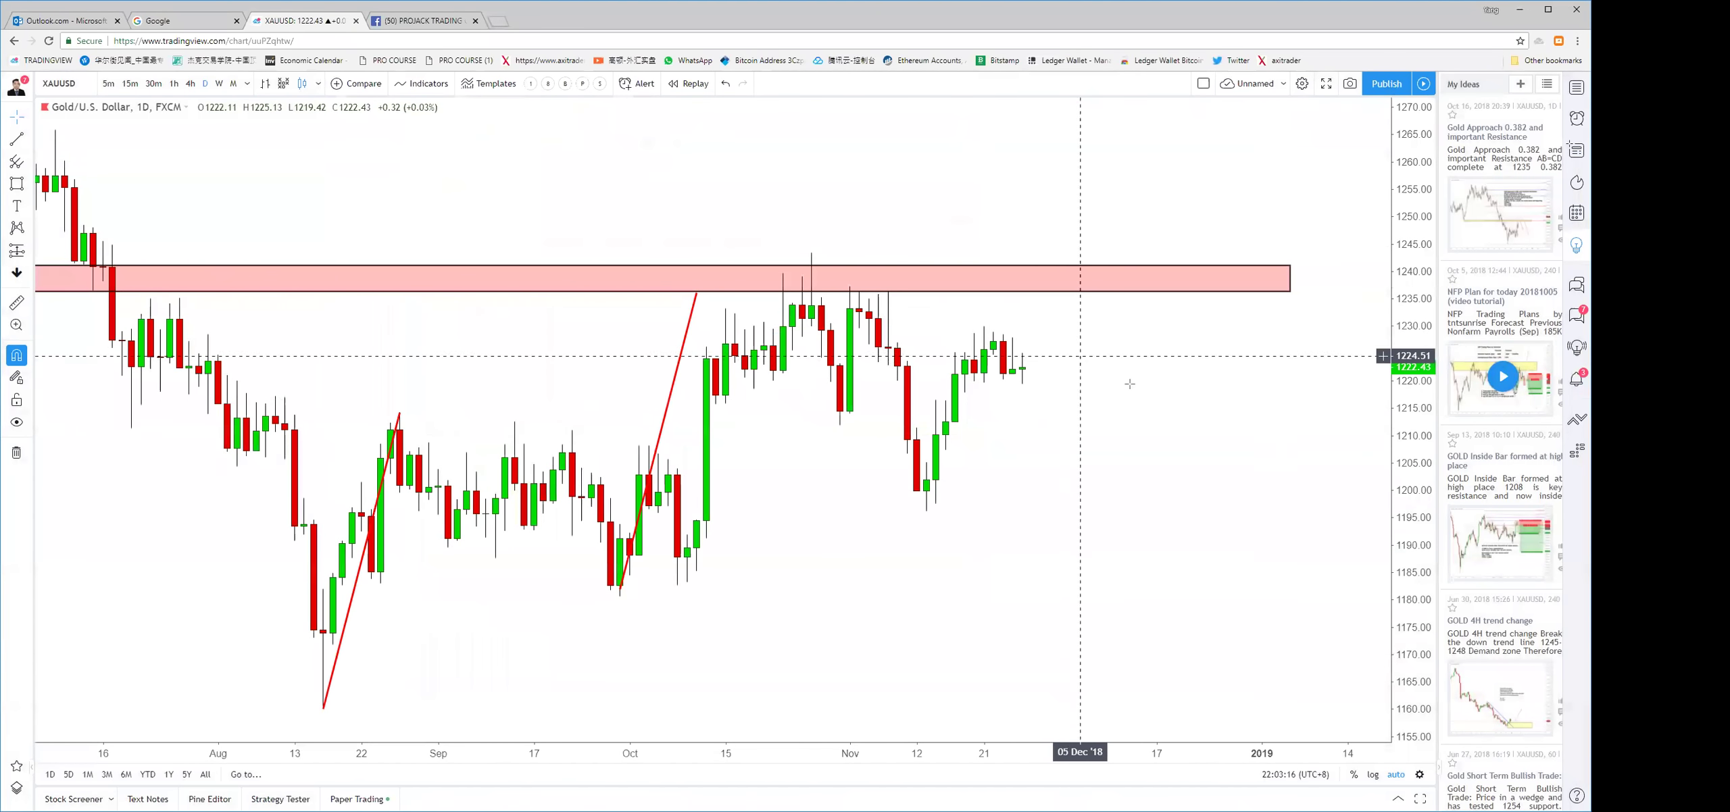
Change the fill colour of the resistance rectangle to yellow and deselect it
scroll(1129, 384, "down", 5)
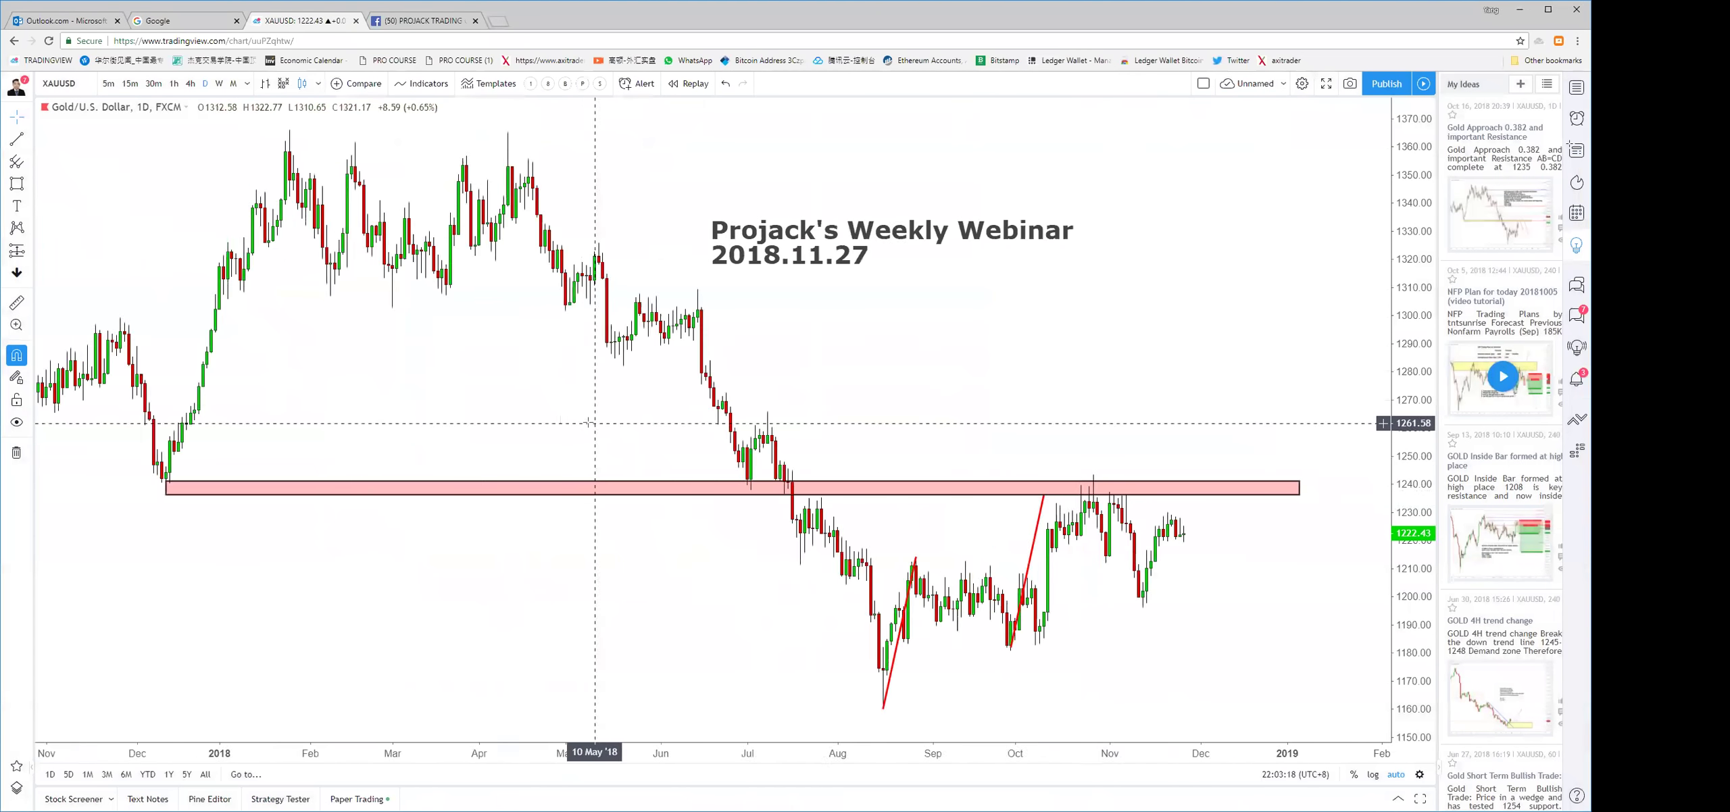
scroll(588, 423, "up", 1)
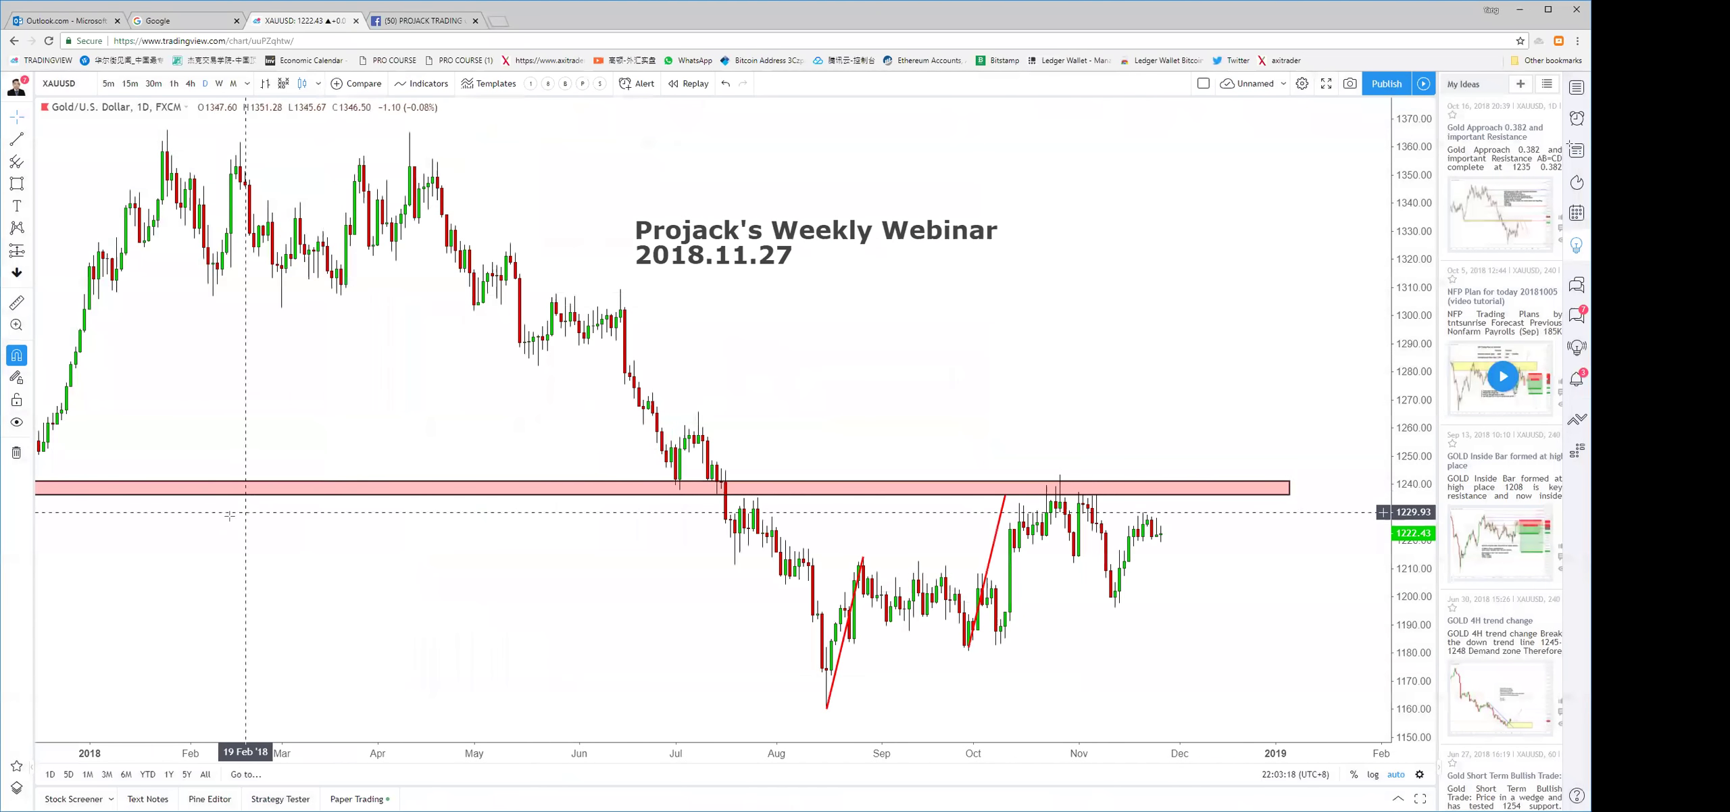
left_click(268, 499)
left_click(433, 101)
left_click(461, 140)
right_click(467, 375)
left_click(1220, 547)
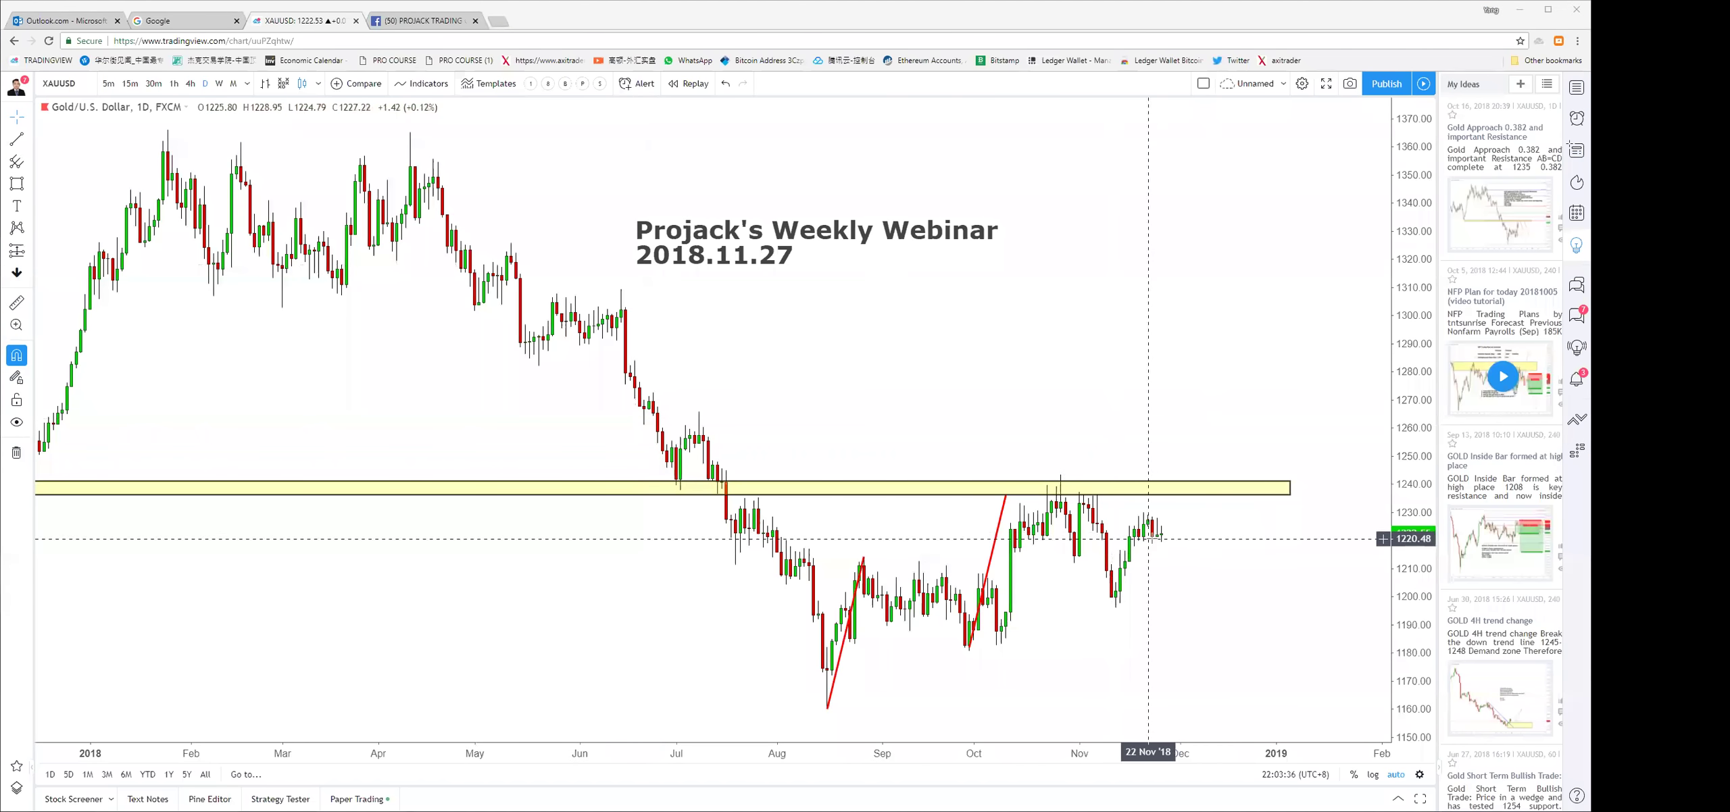
Place red down arrows above the three falling swing highs in late October, early November and around November 22
scroll(1142, 548, "up", 1)
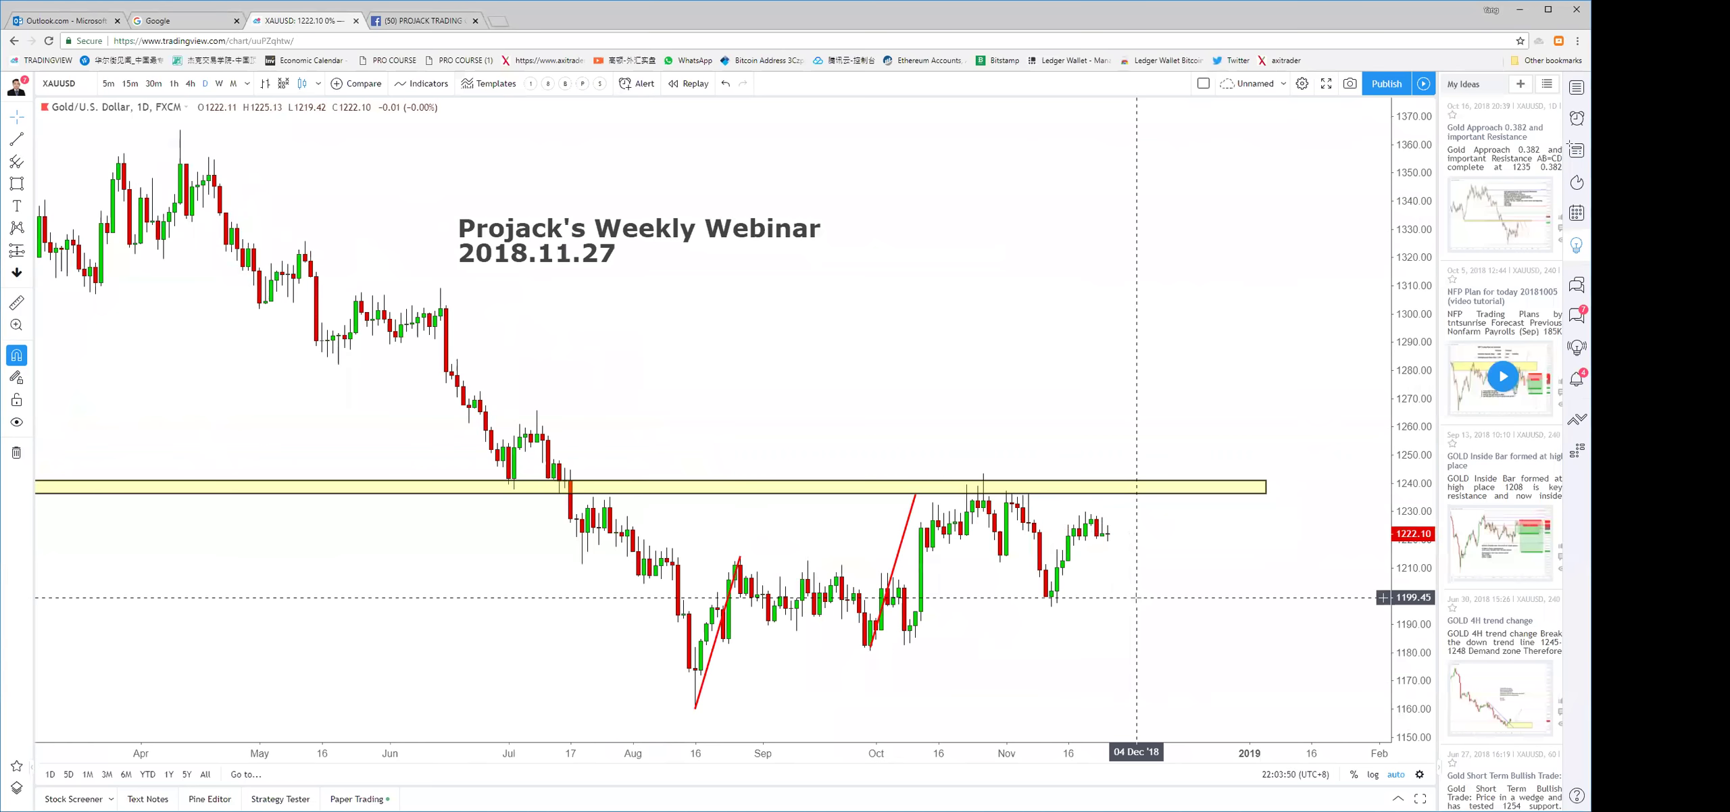
scroll(1142, 594, "up", 2)
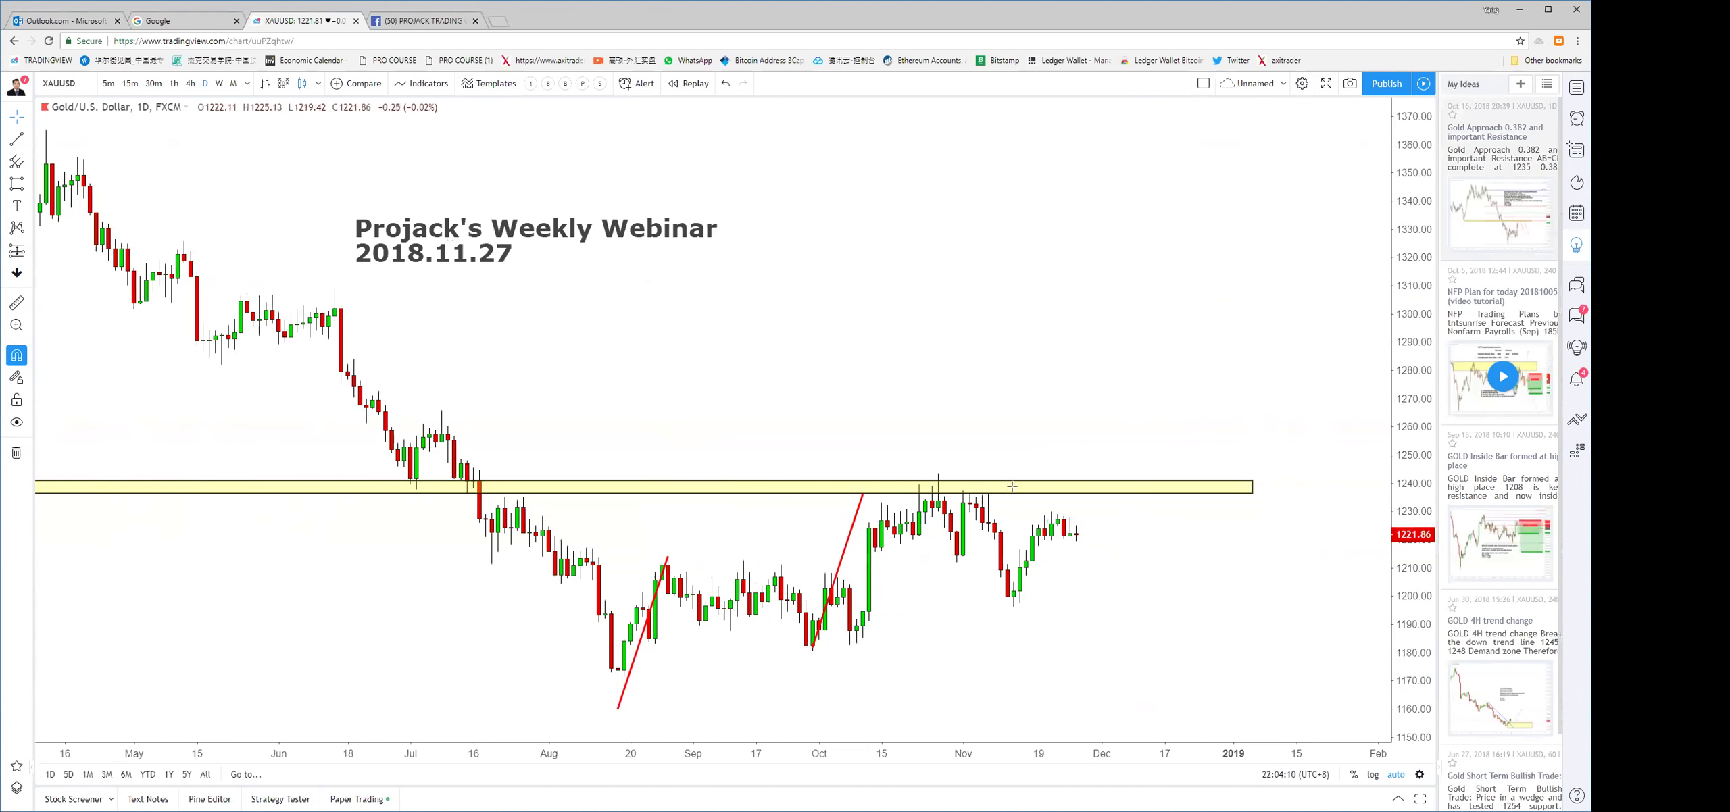
scroll(939, 393, "up", 1)
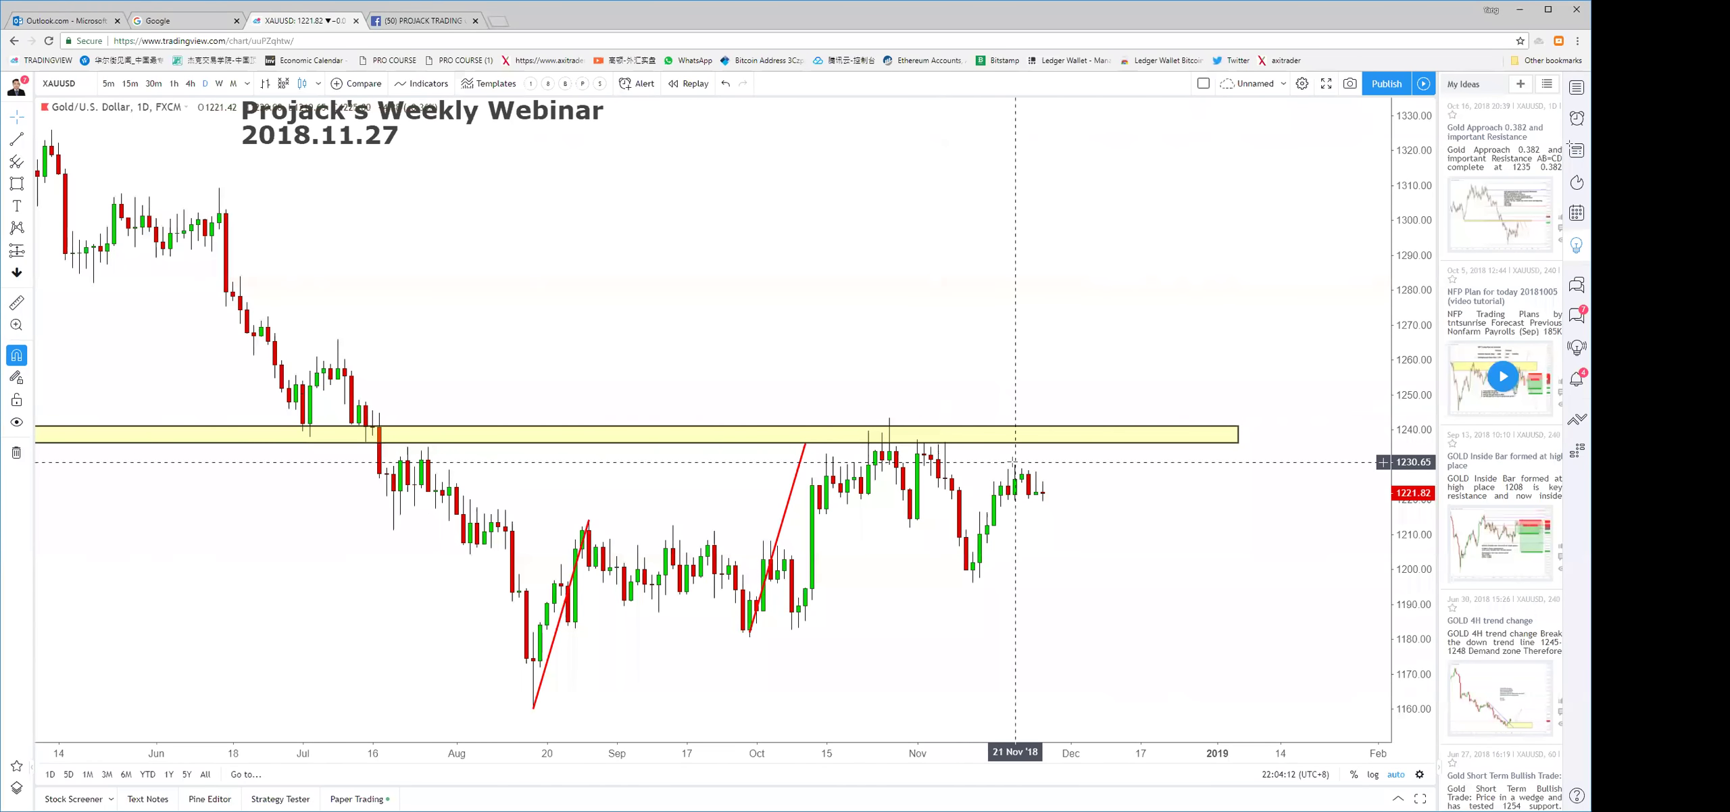
scroll(1014, 473, "up", 1)
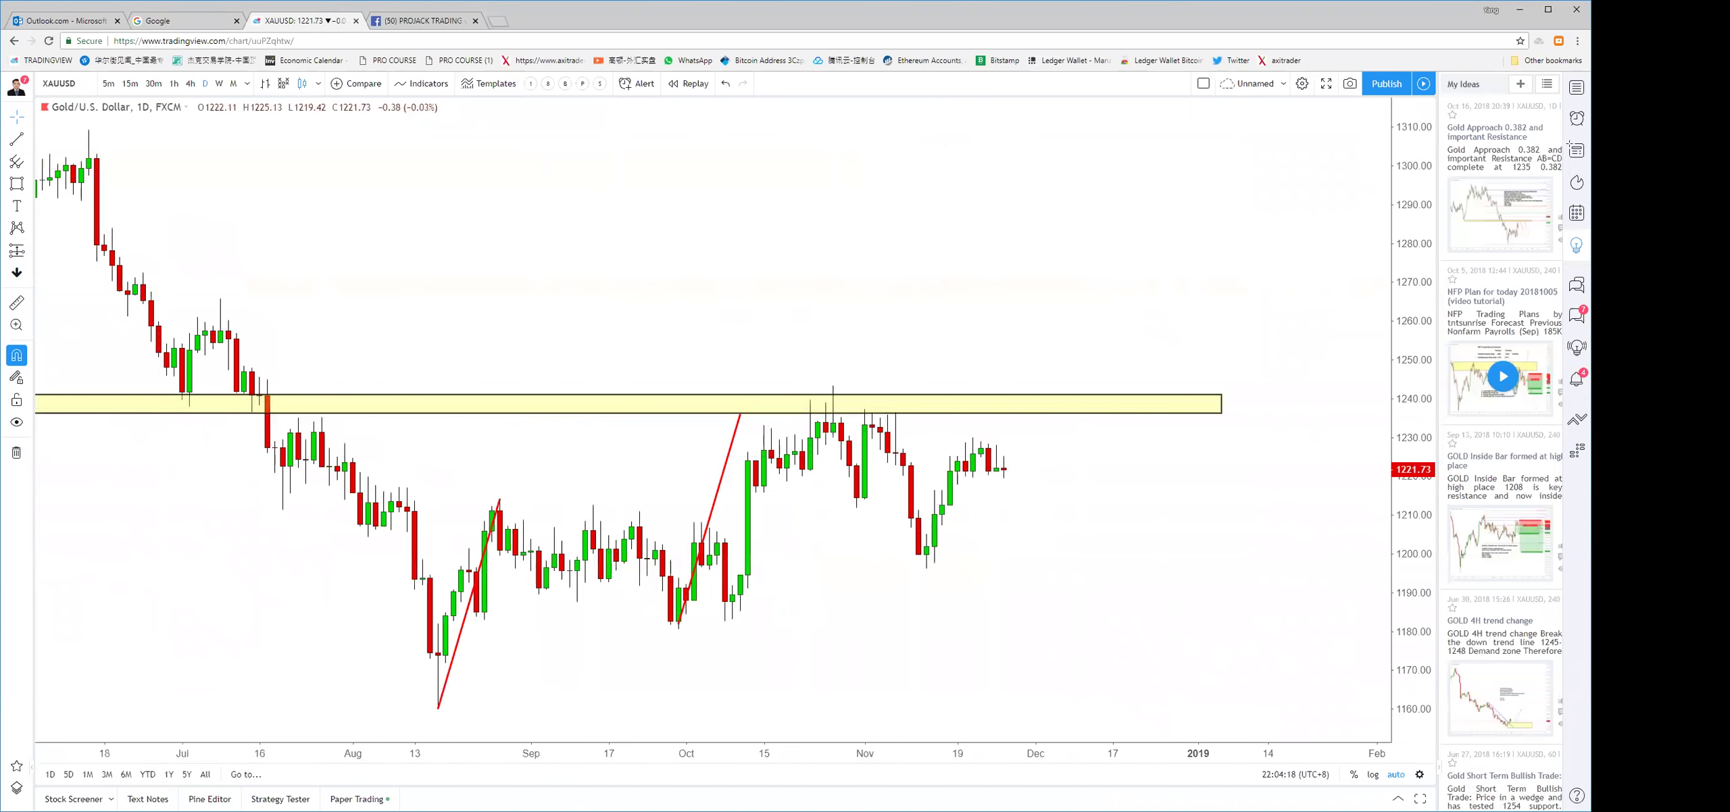
left_click(17, 272)
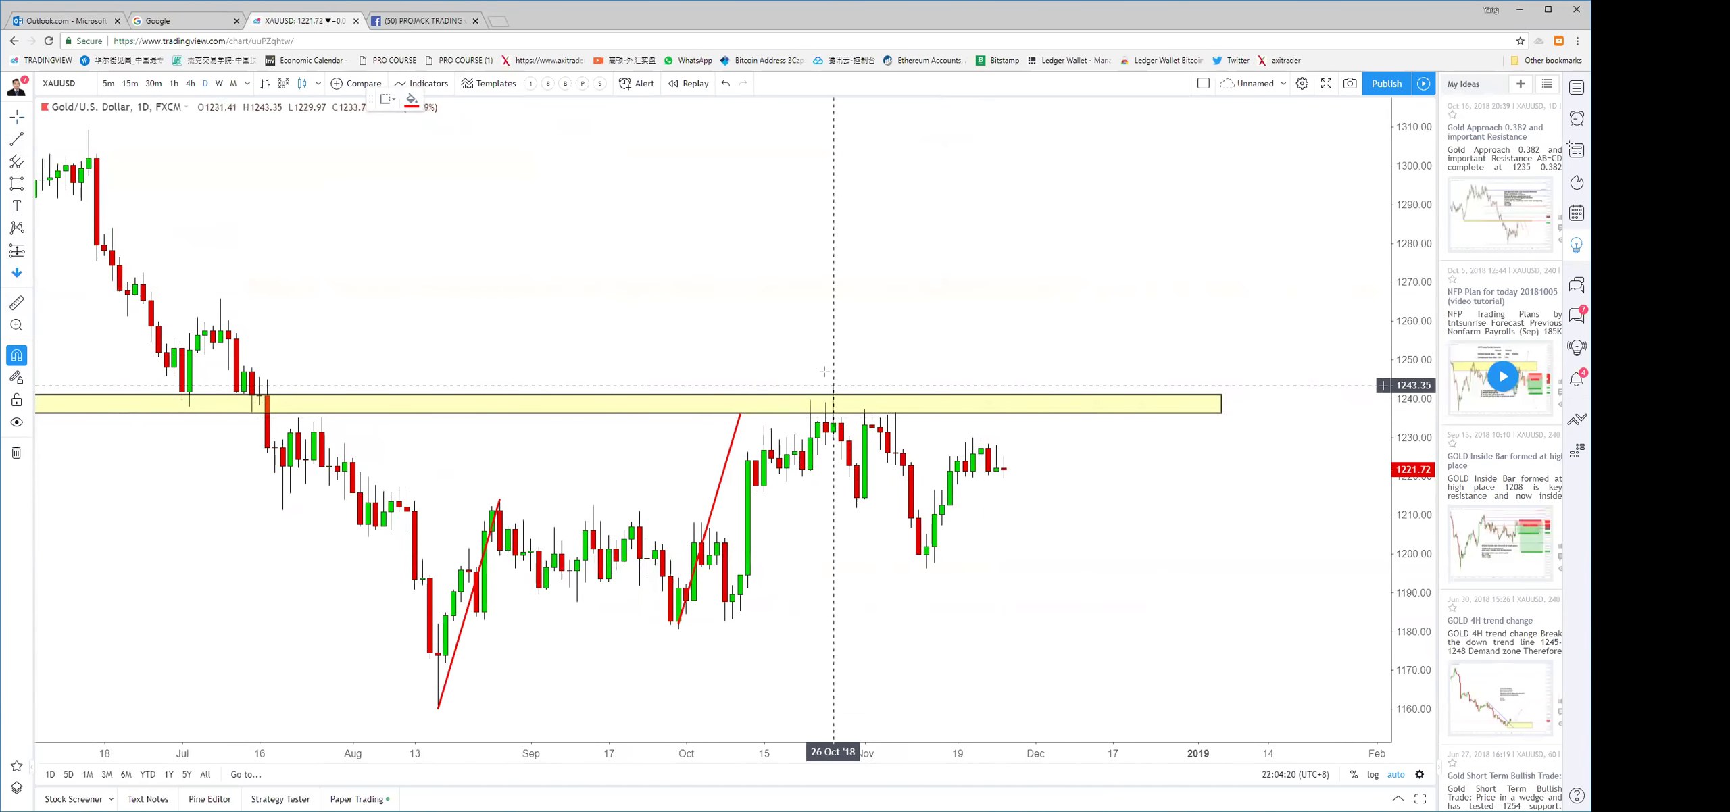
left_click(826, 404)
mouse_move(815, 405)
left_mouse_down()
mouse_move(811, 377)
mouse_move(888, 397)
mouse_move(877, 406)
mouse_move(970, 452)
mouse_move(953, 458)
left_mouse_up()
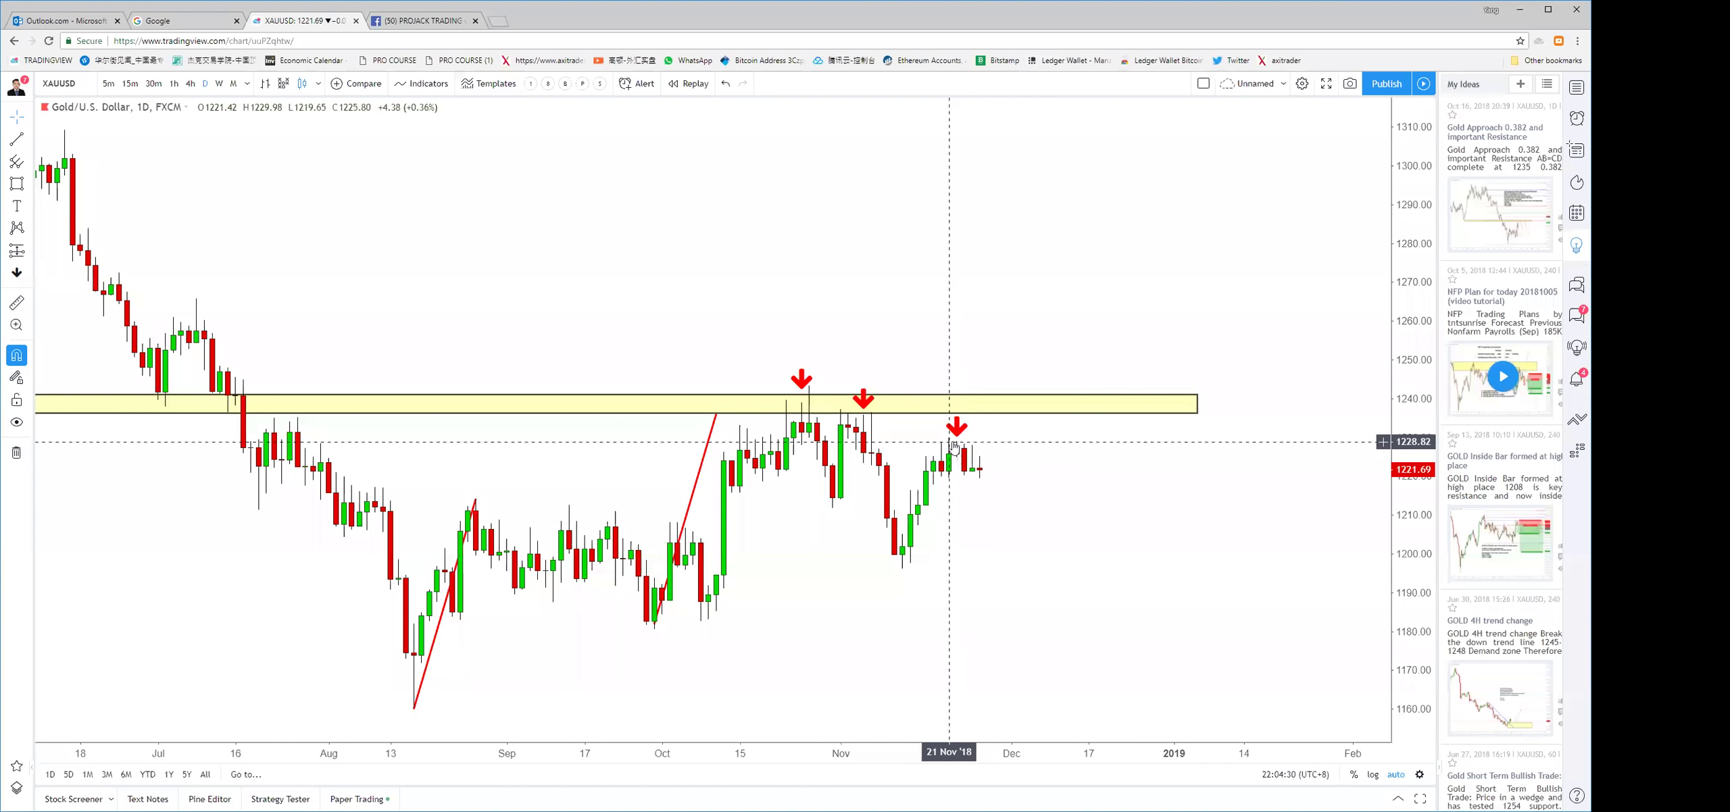
left_click_drag(959, 443, 966, 444)
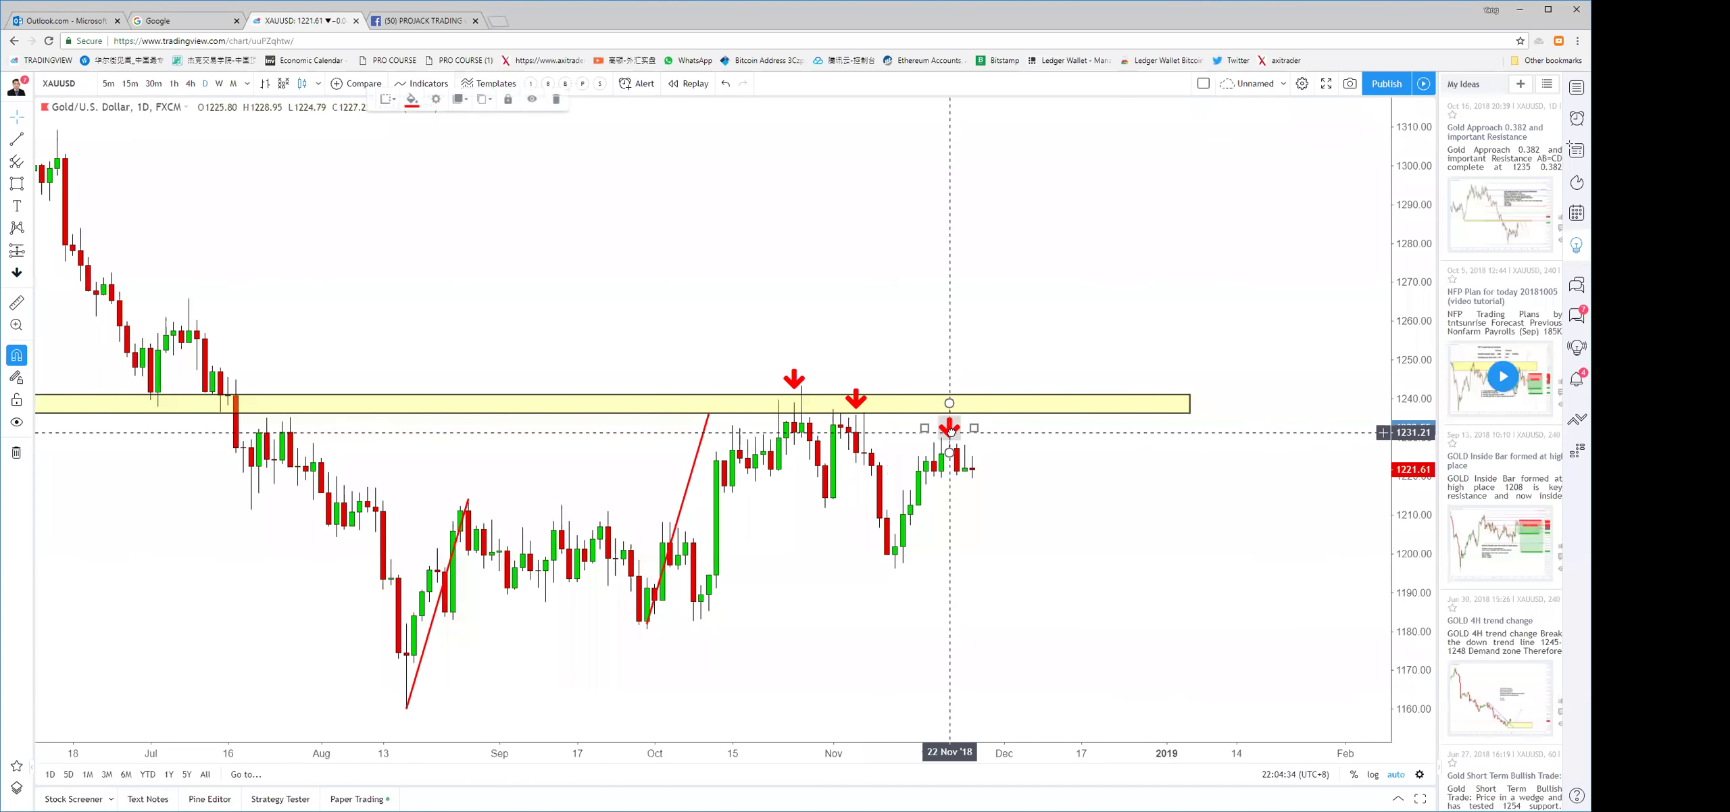
Place red up arrows below the mid-October, October 31 and November 13 lows, and nudge the first and third down arrows
left_click(17, 272)
left_click(845, 517)
mouse_move(845, 492)
left_mouse_down()
mouse_move(845, 553)
mouse_move(730, 519)
mouse_move(835, 509)
mouse_move(891, 571)
left_mouse_up()
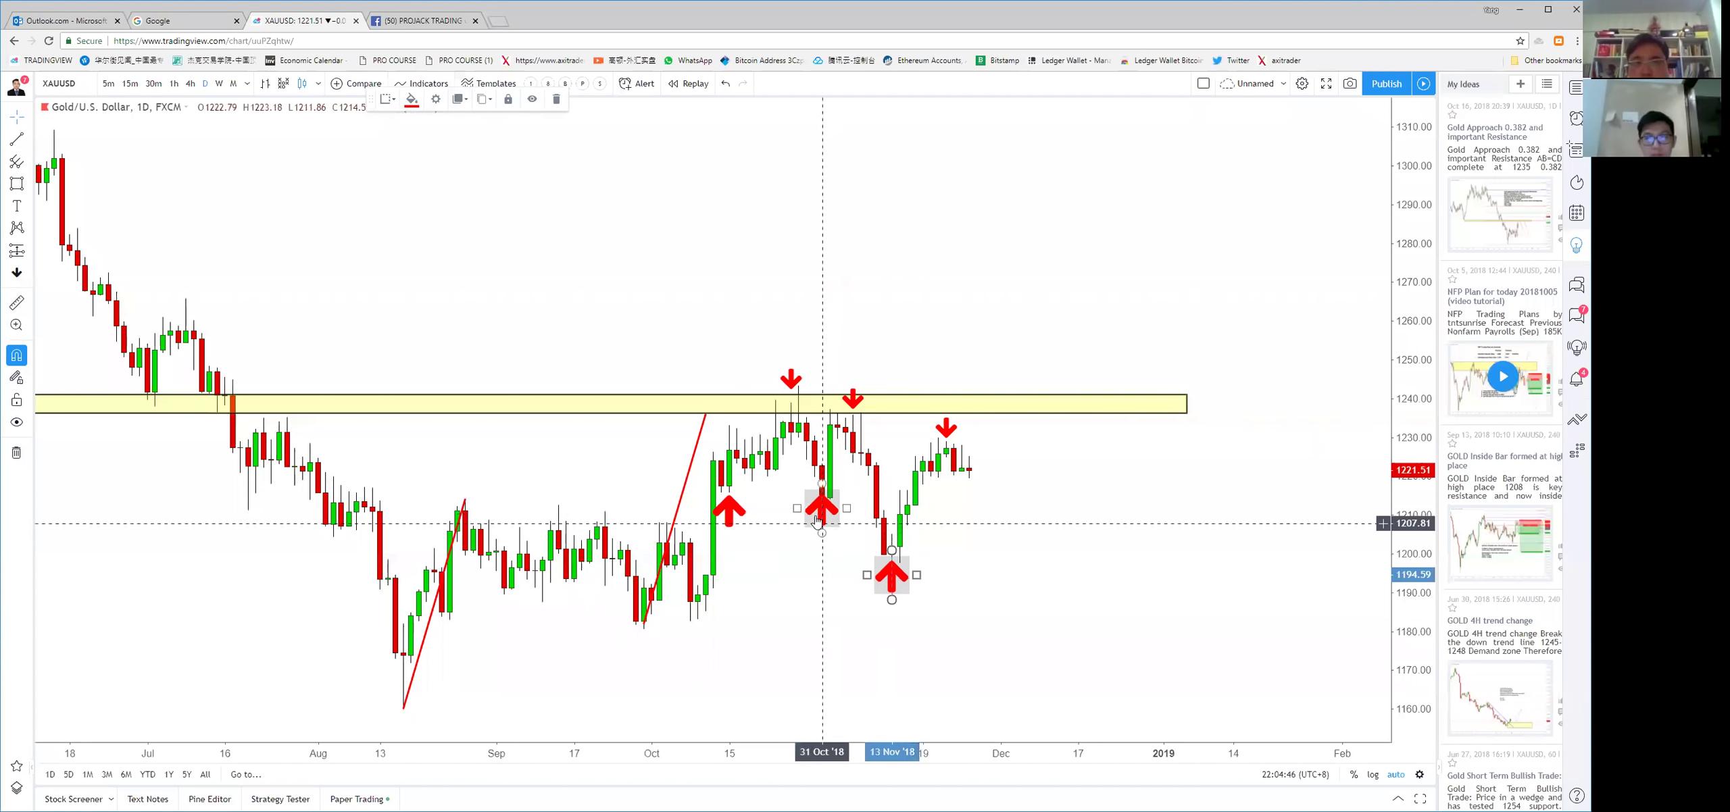
left_click(791, 468)
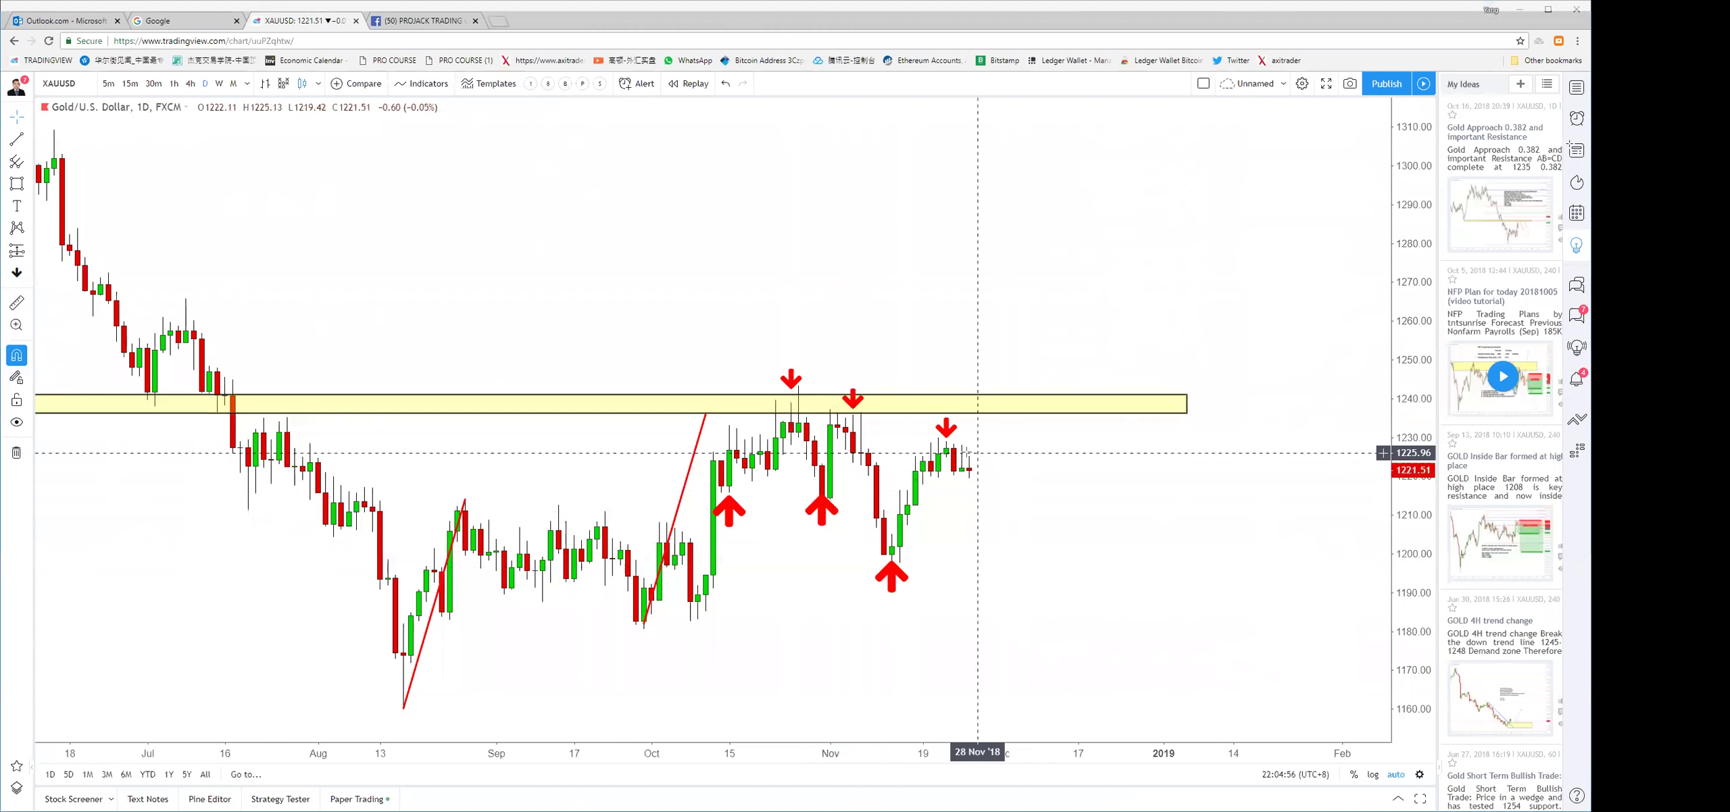
left_click(790, 376)
left_click_drag(947, 428, 1018, 462)
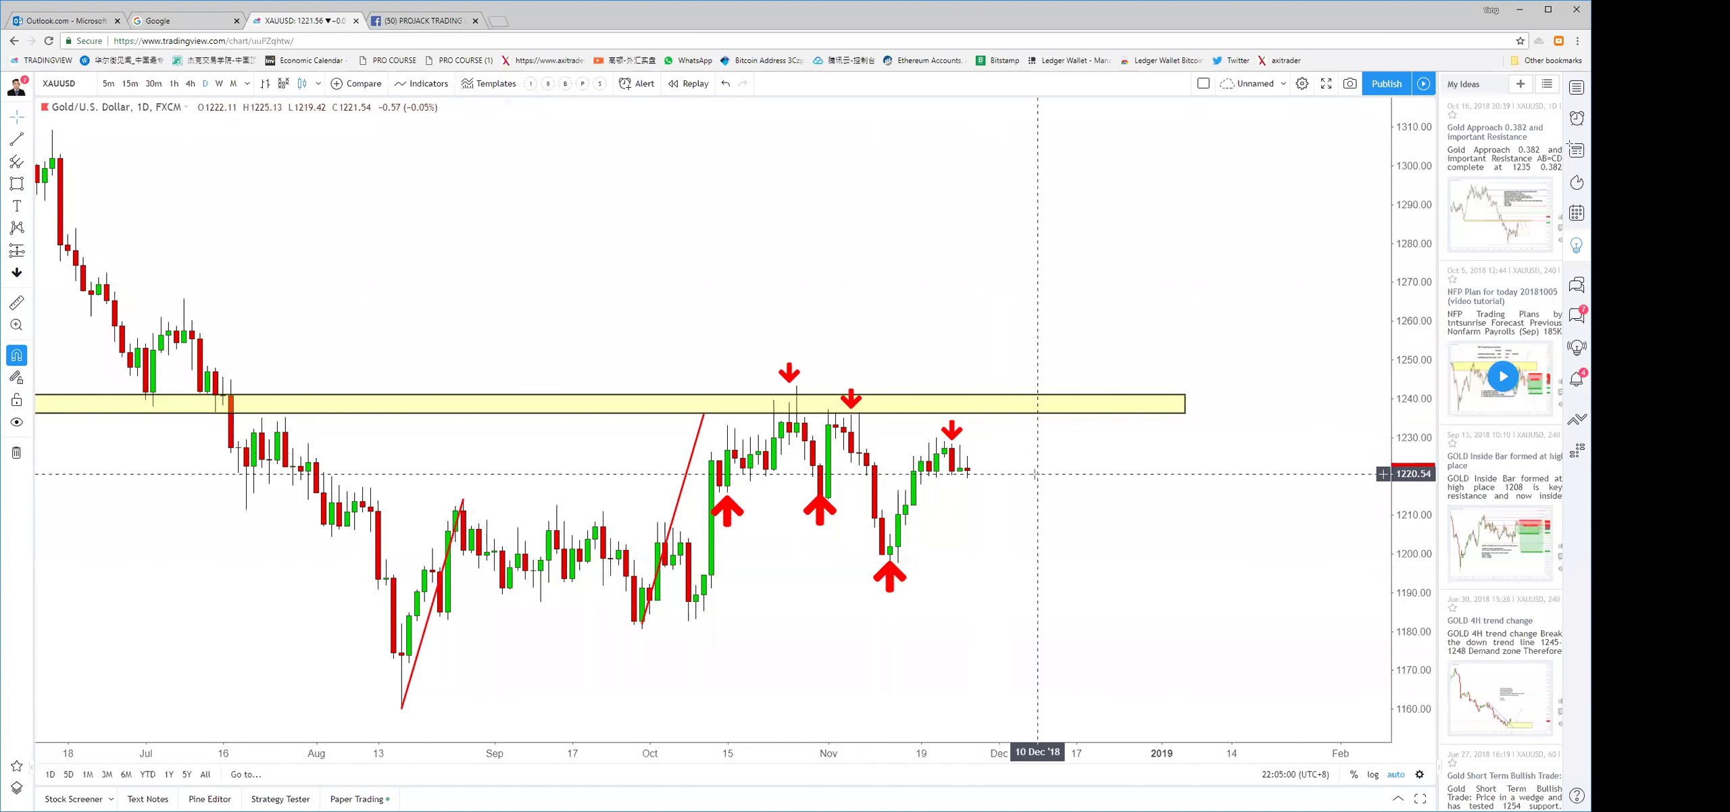
Draw a falling trend line from the October 26 high at 1243.35 over the lower highs to about 1216.50 on December 31
scroll(1073, 512, "up", 3)
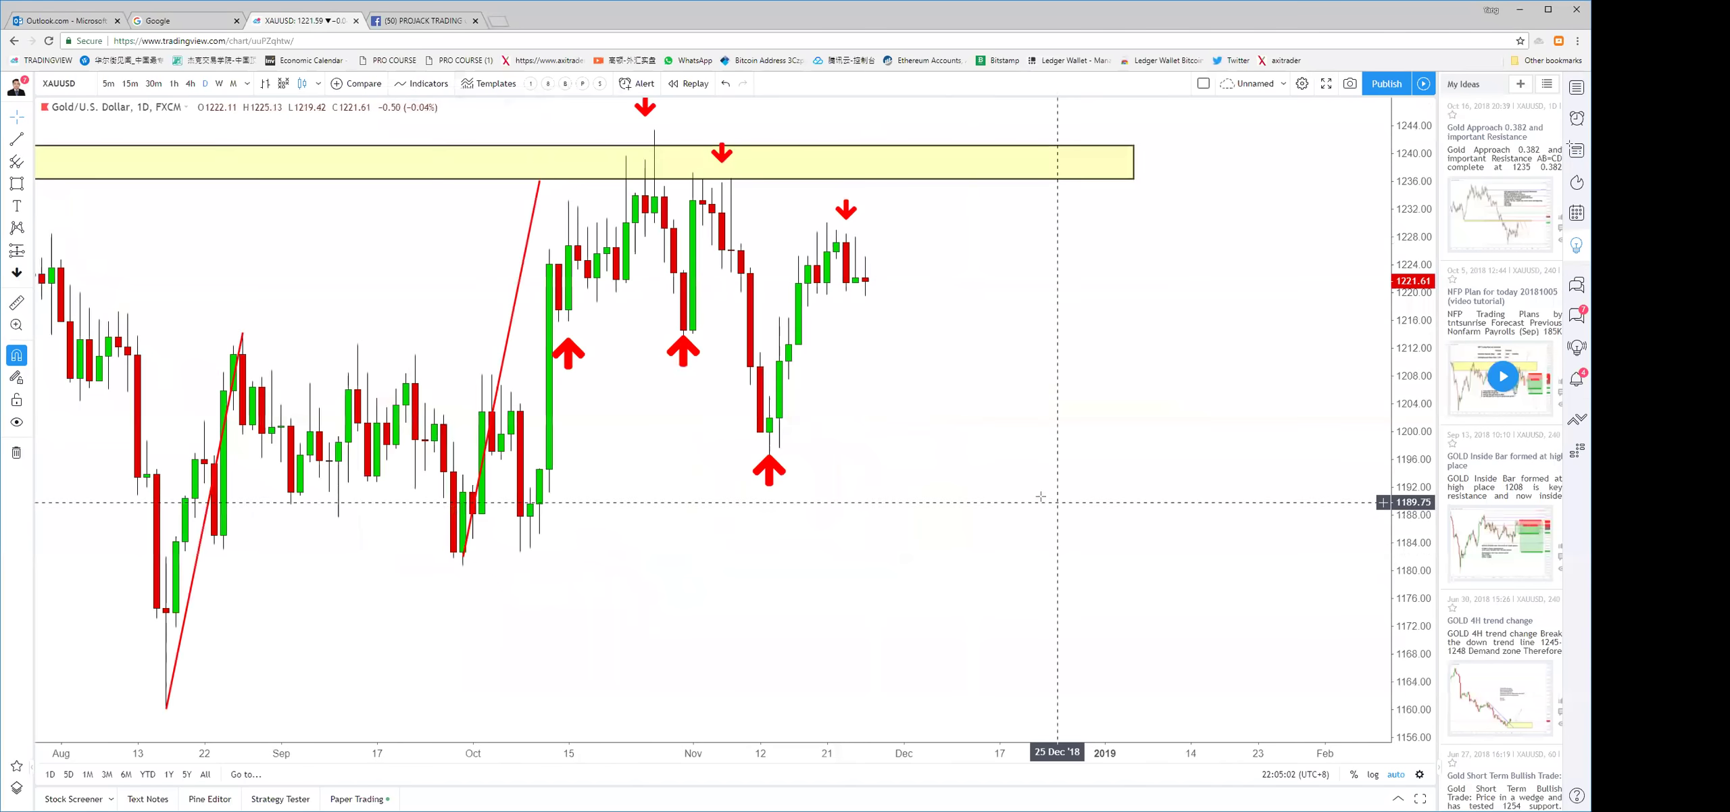
left_click(18, 140)
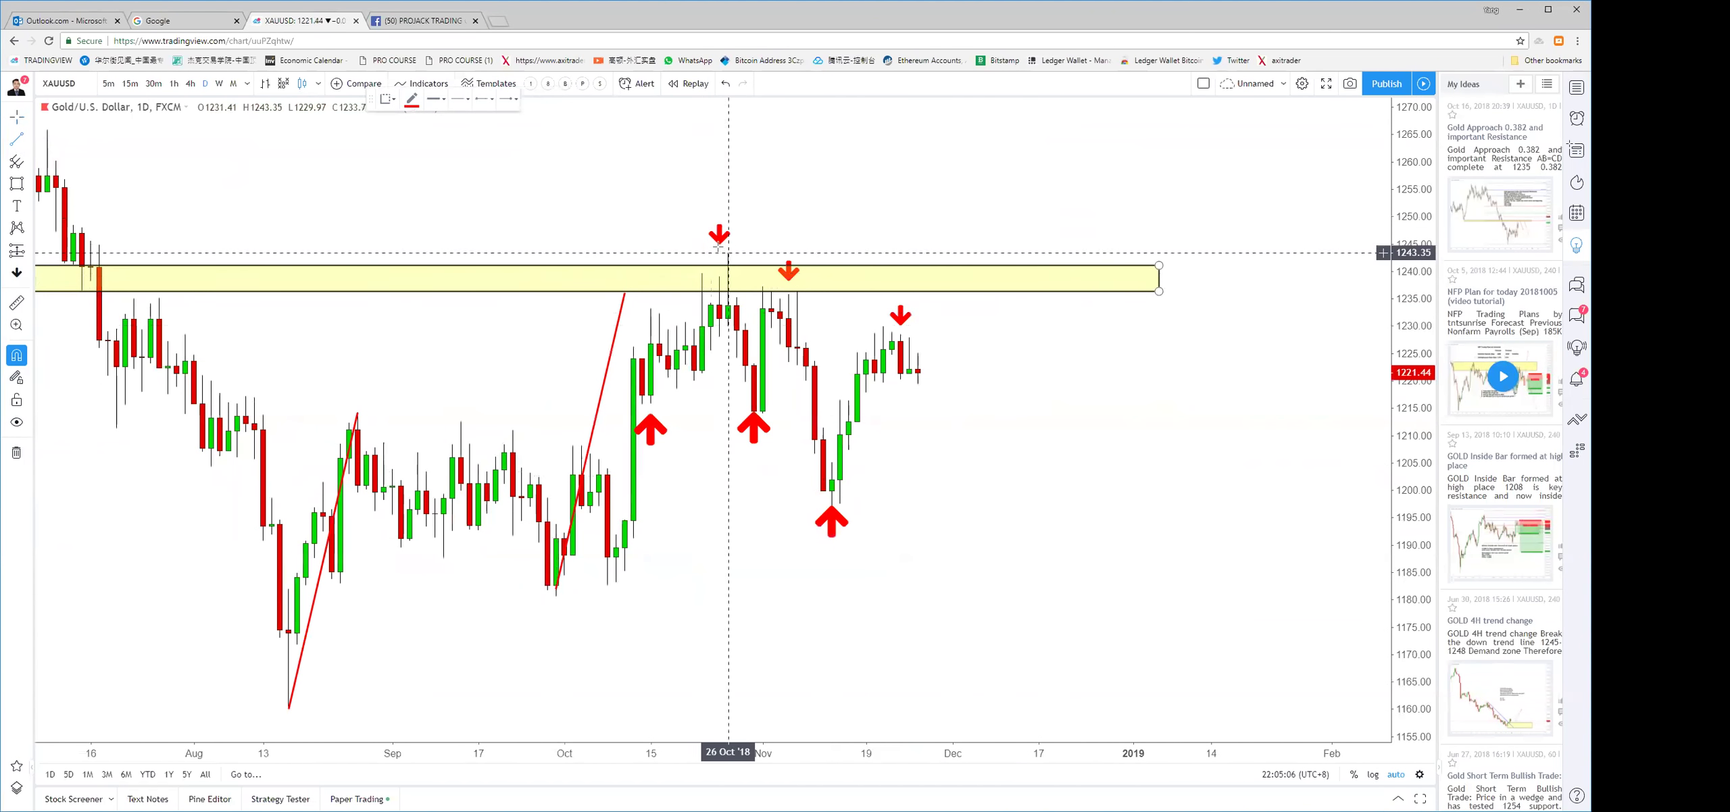
left_click(719, 277)
left_click(1124, 380)
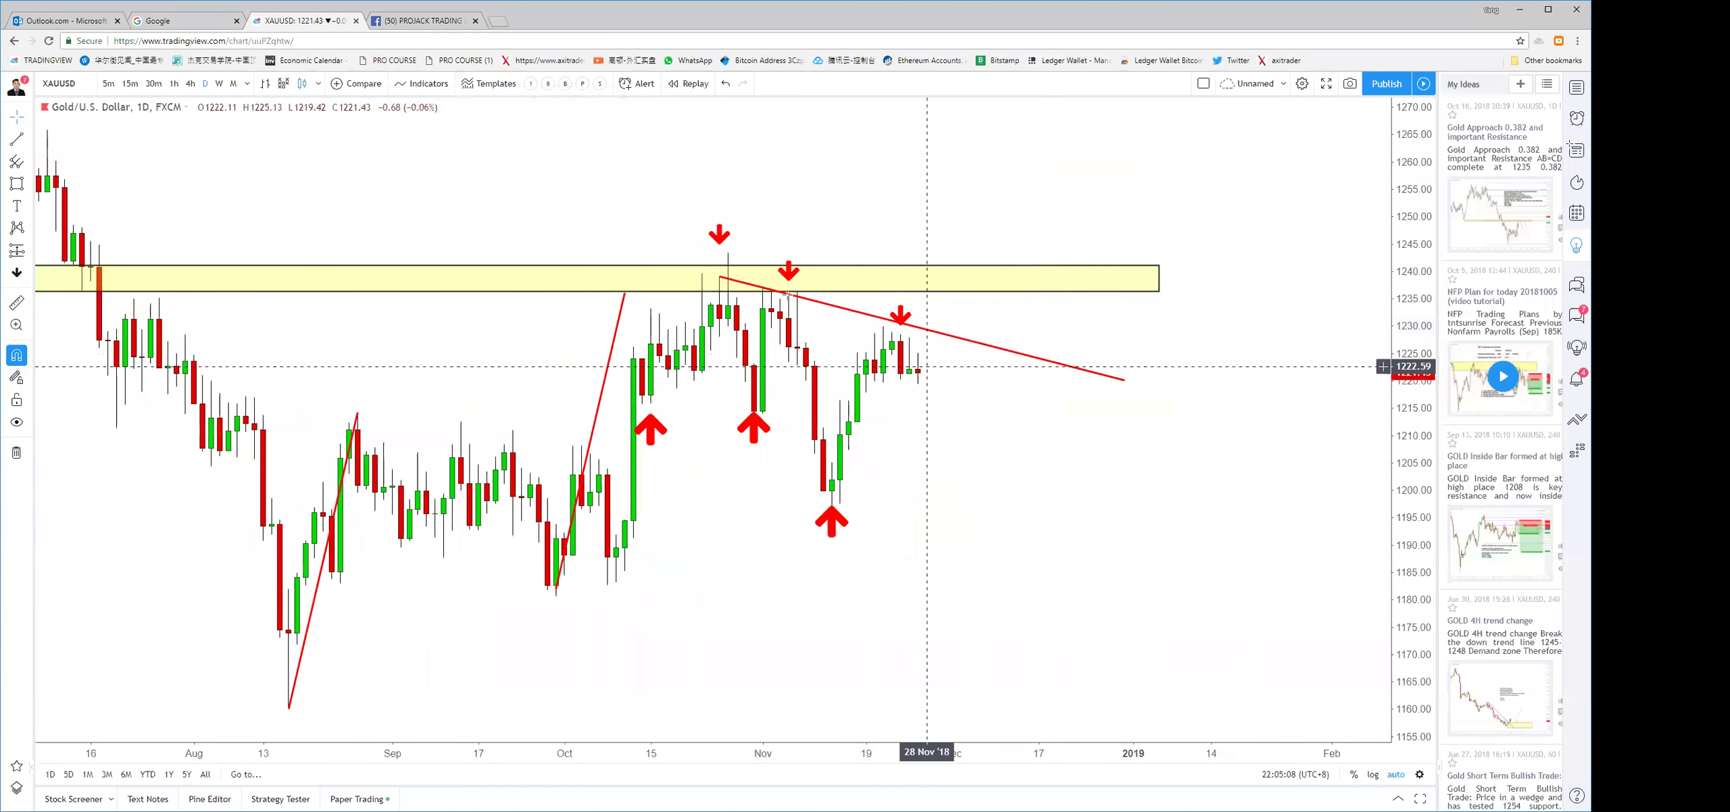
left_click_drag(720, 278, 728, 254)
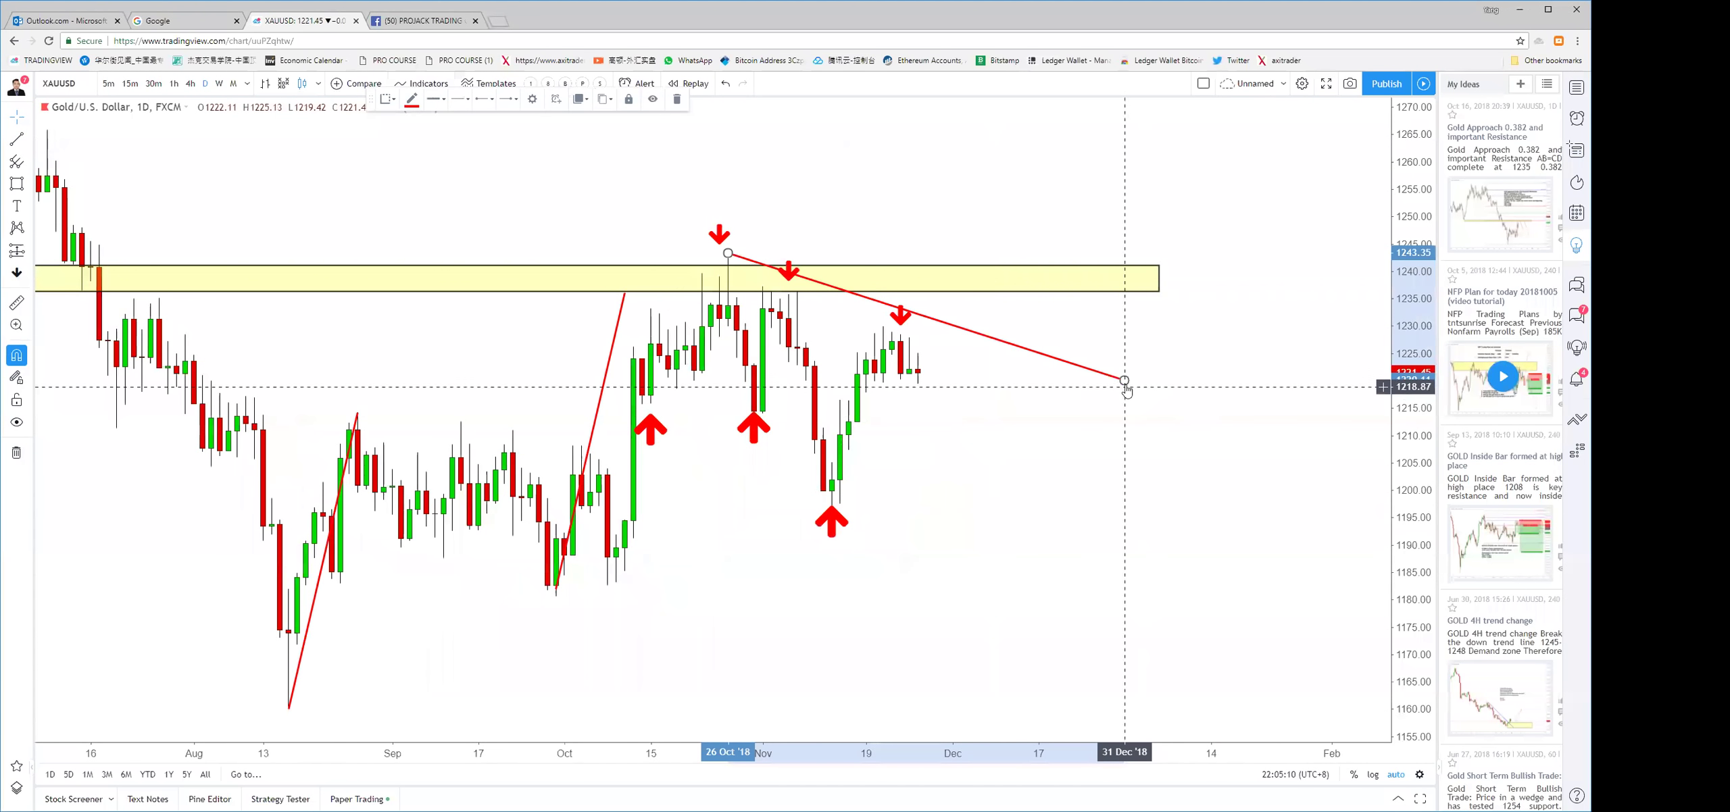
left_click_drag(1126, 382, 1124, 399)
left_click(750, 419)
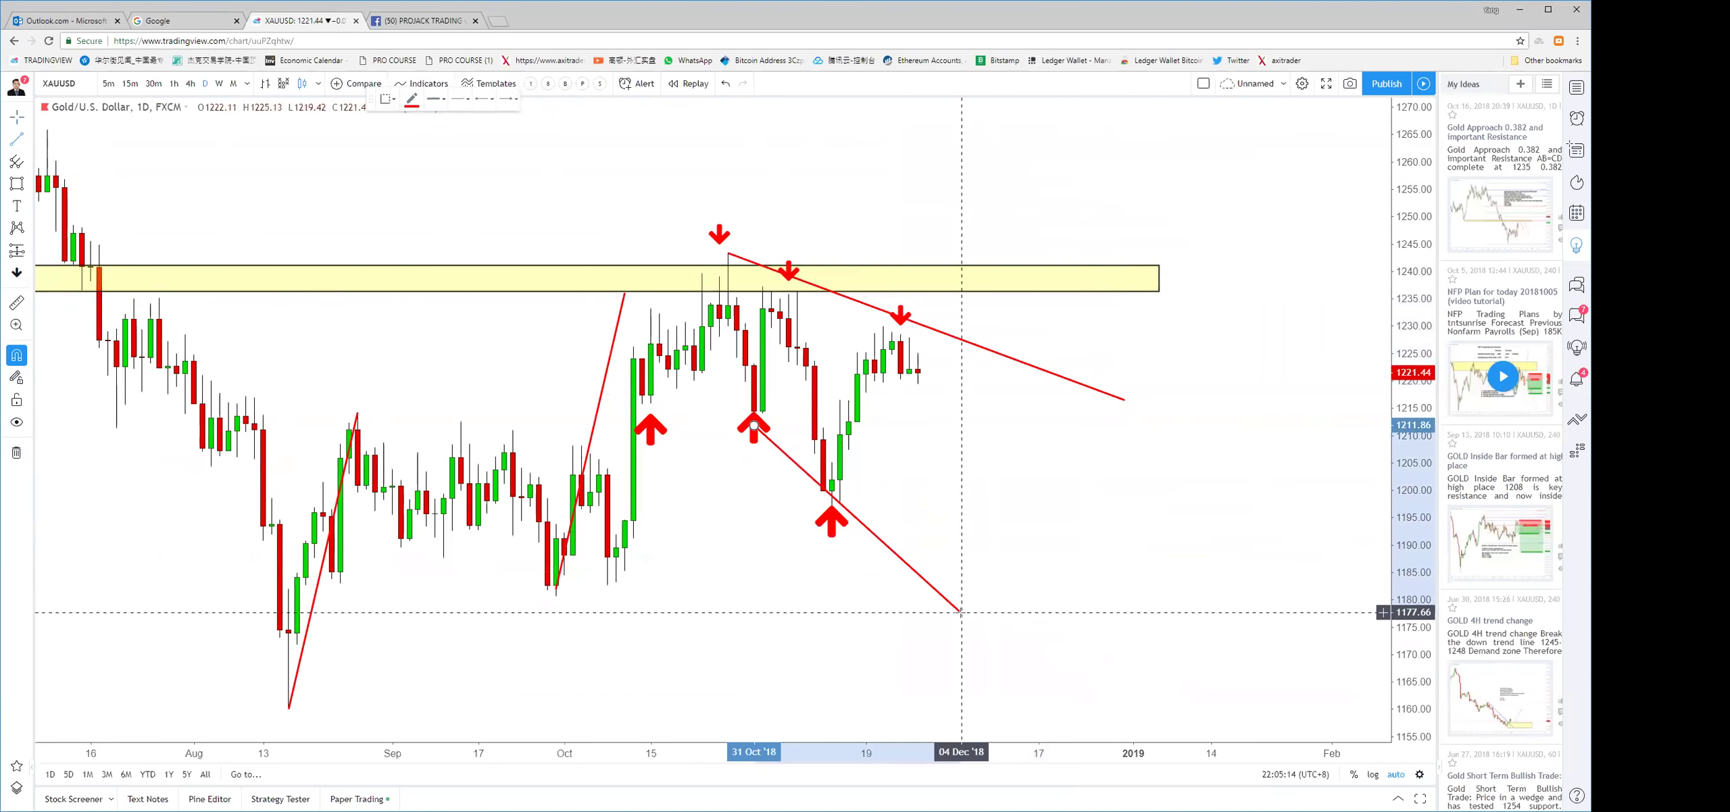
scroll(1012, 507, "up", 2)
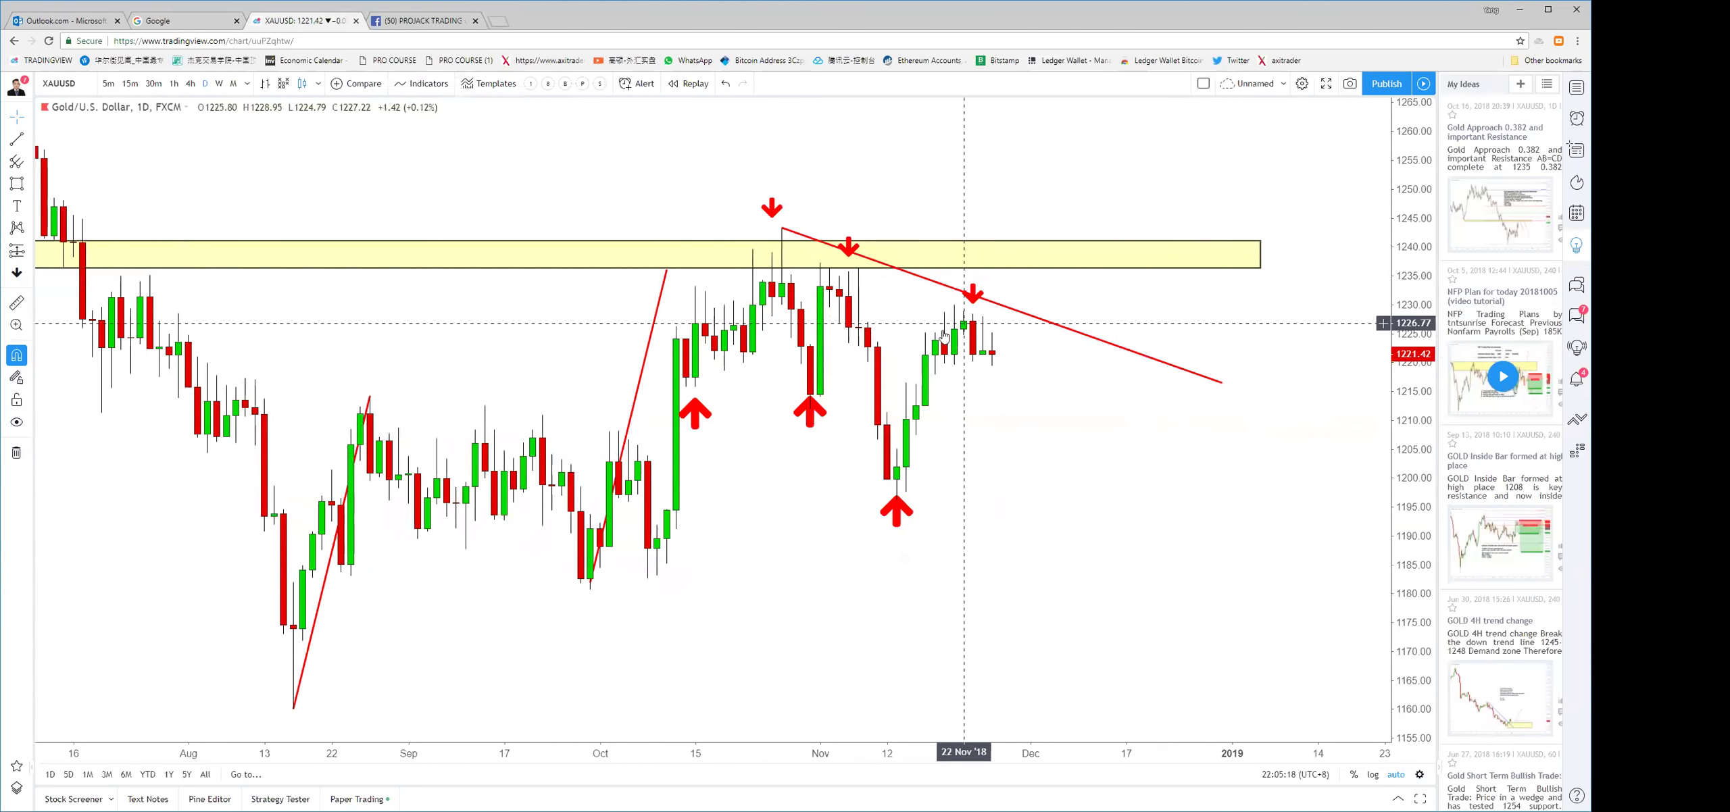
left_click(973, 296)
right_click(1112, 443)
mouse_move(1112, 443)
left_mouse_down()
mouse_move(938, 411)
mouse_move(1127, 334)
left_mouse_up()
scroll(1127, 333, "up", 2)
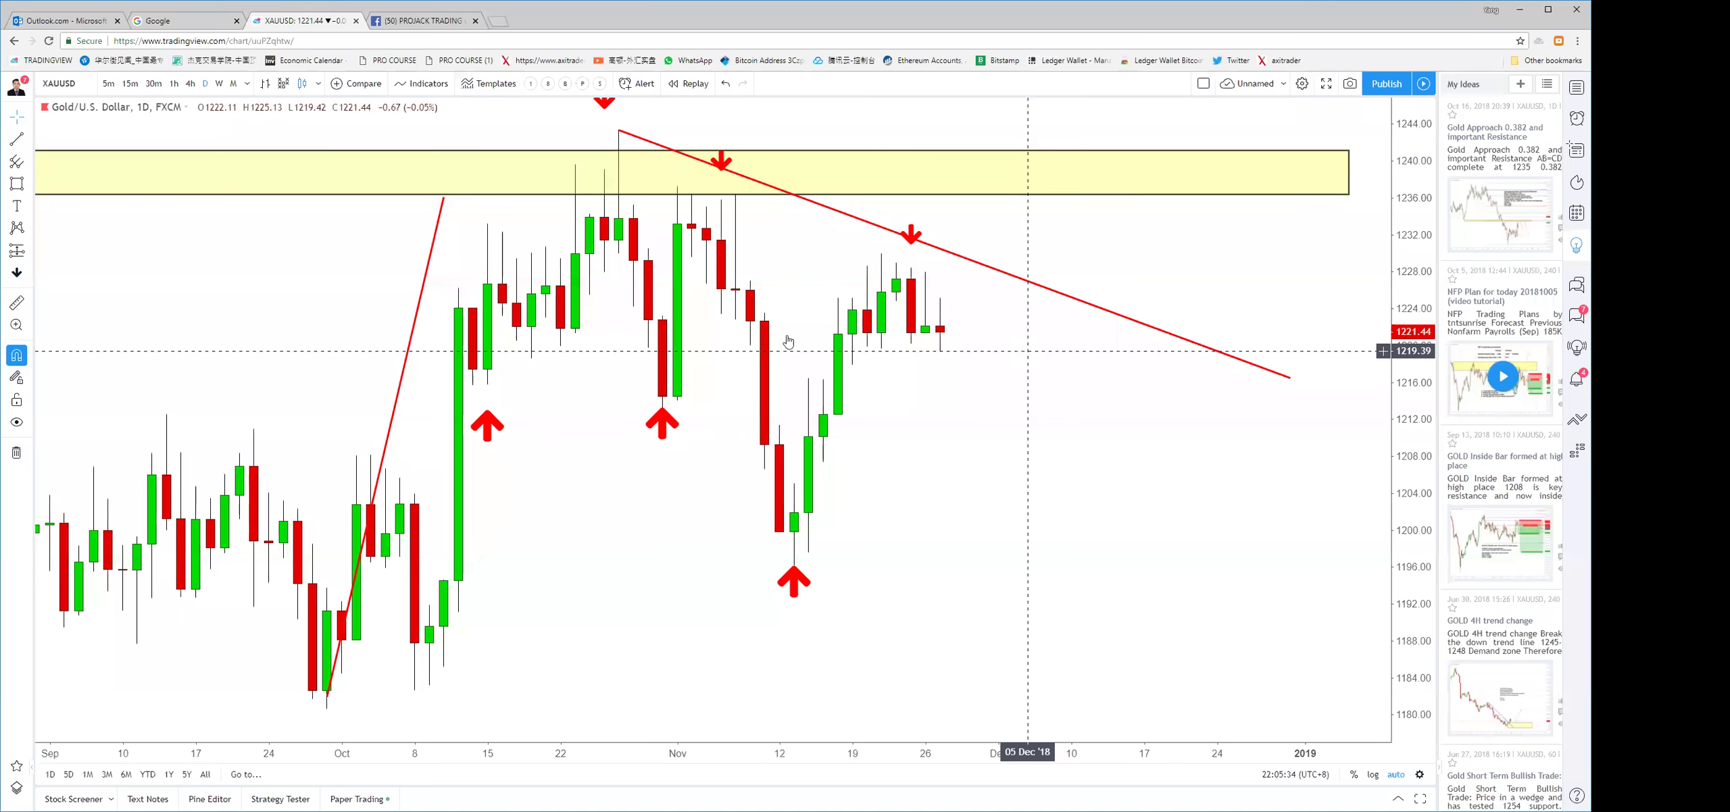
Choose the Arrow drawing tool for marking individual candles
left_click(29, 139)
left_click(71, 313)
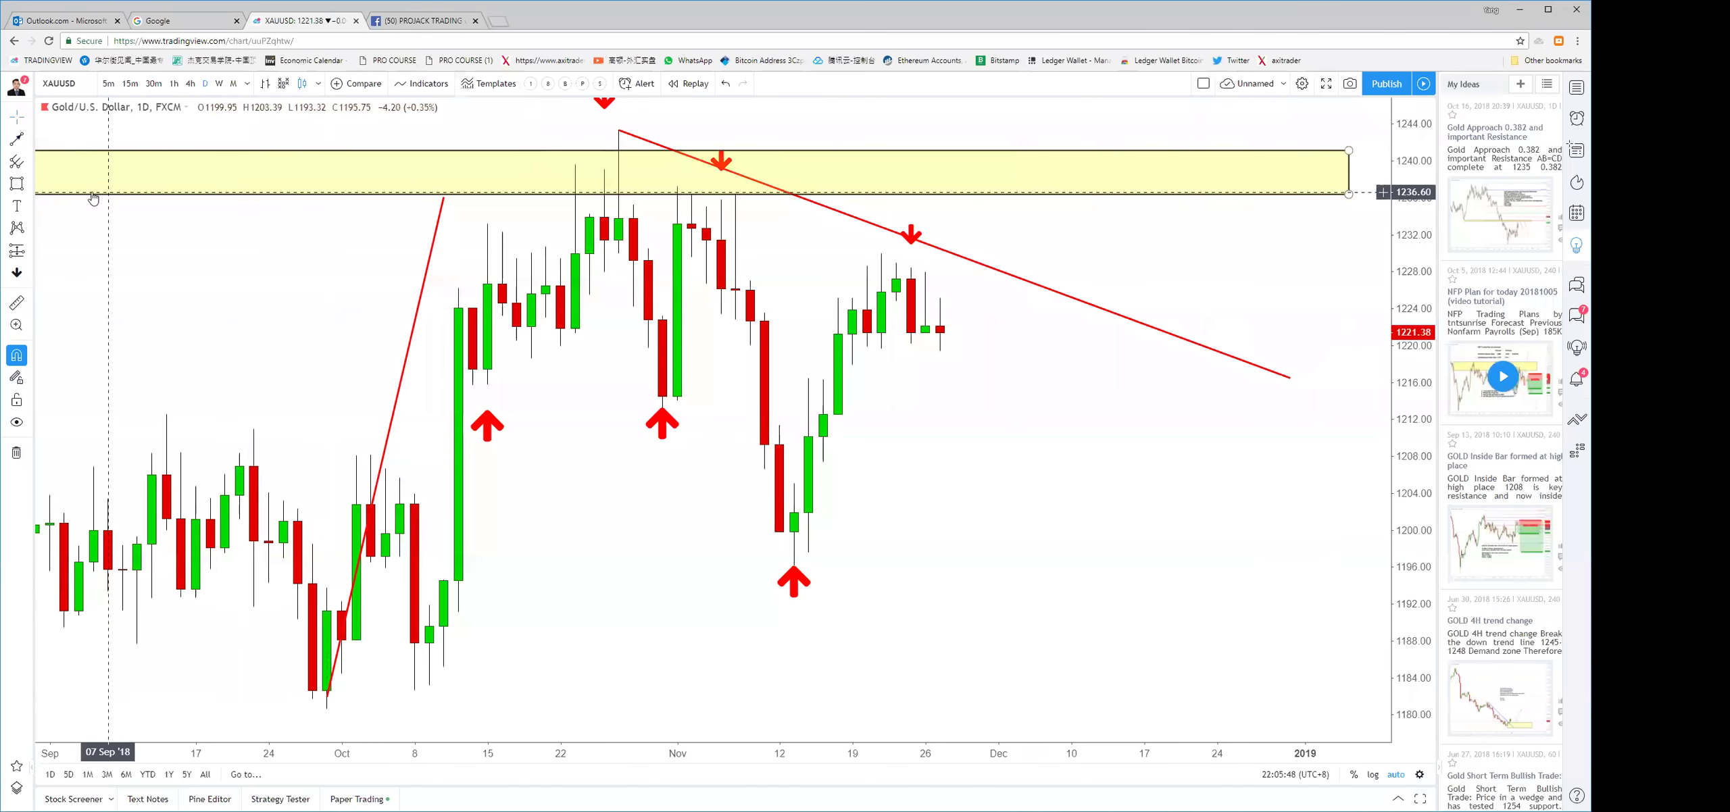
left_click(17, 183)
mouse_move(852, 247)
left_mouse_down()
mouse_move(911, 250)
mouse_move(911, 332)
left_mouse_up()
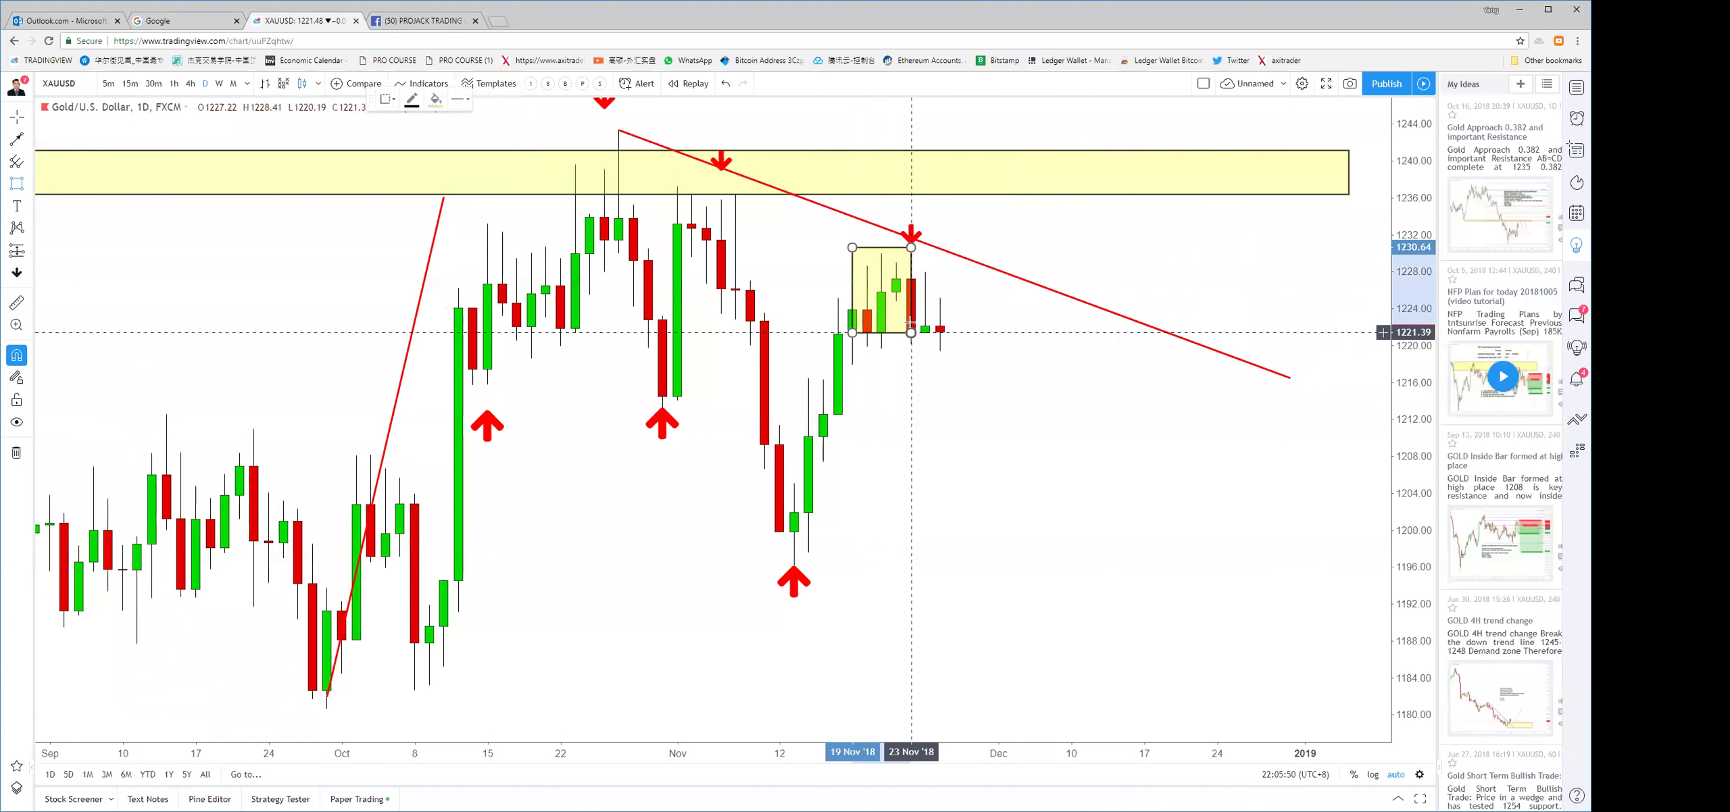
key("Delete")
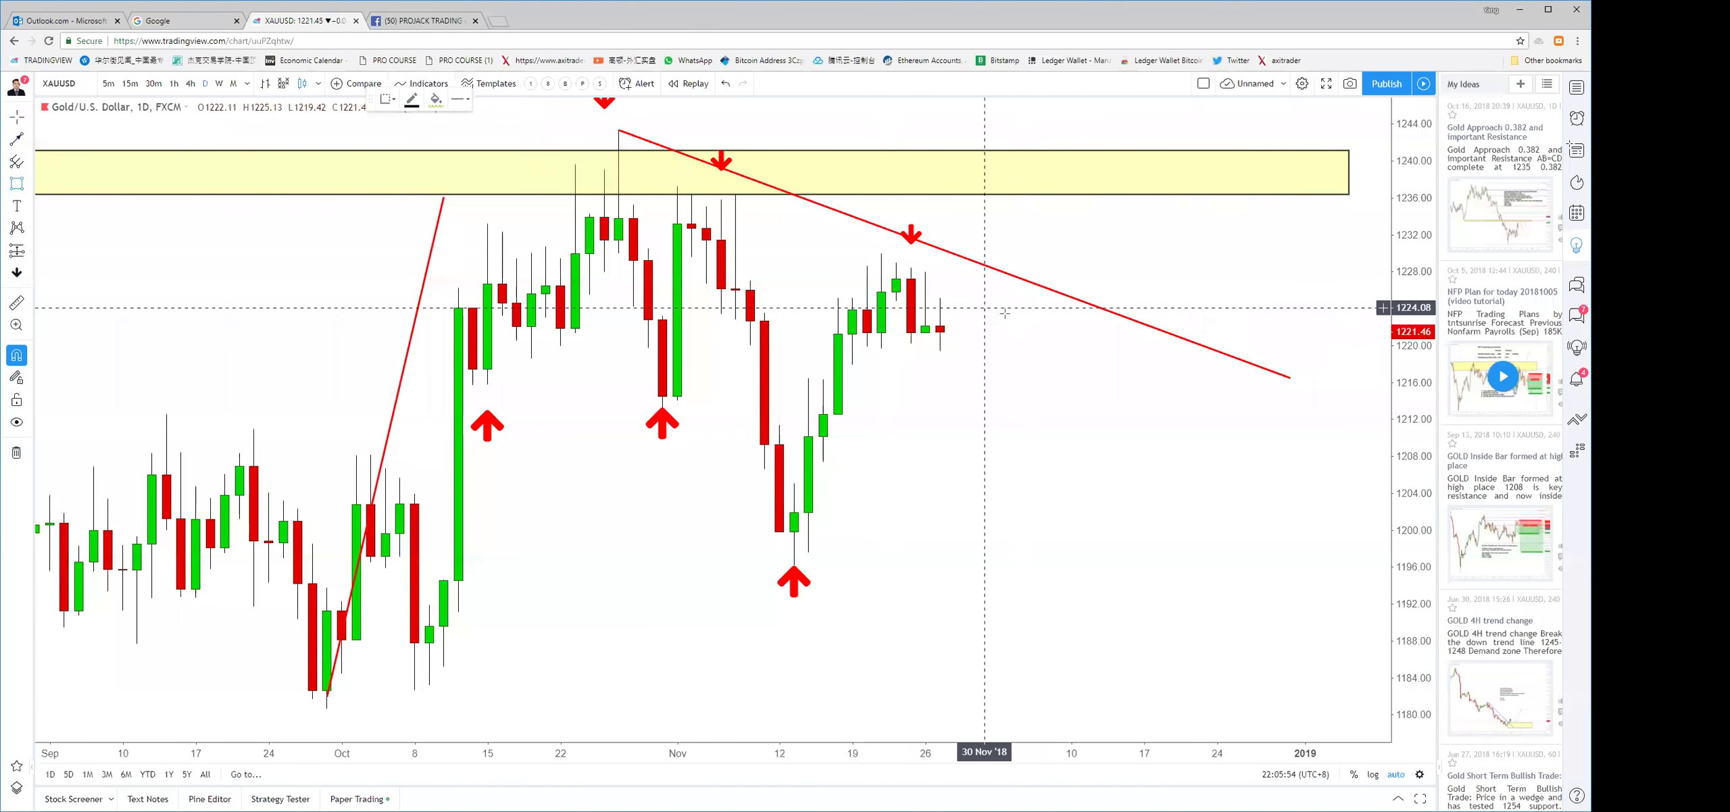
Draw three thin red arrows pointing to the highs of the November 22, 23 and 26 candles
left_click(15, 143)
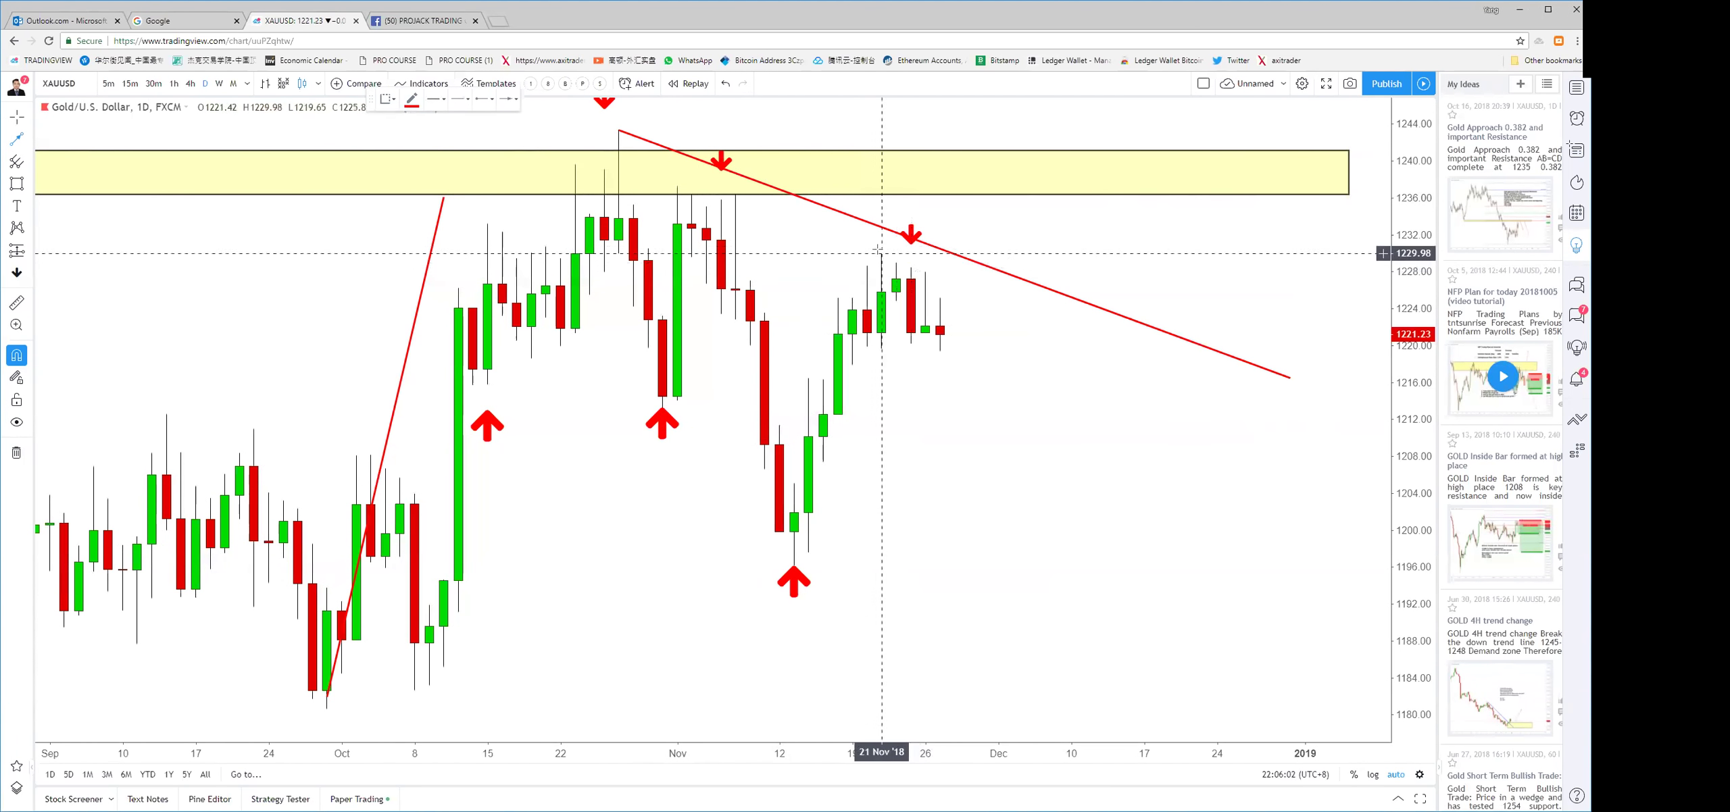
left_click(954, 231)
left_click(896, 263)
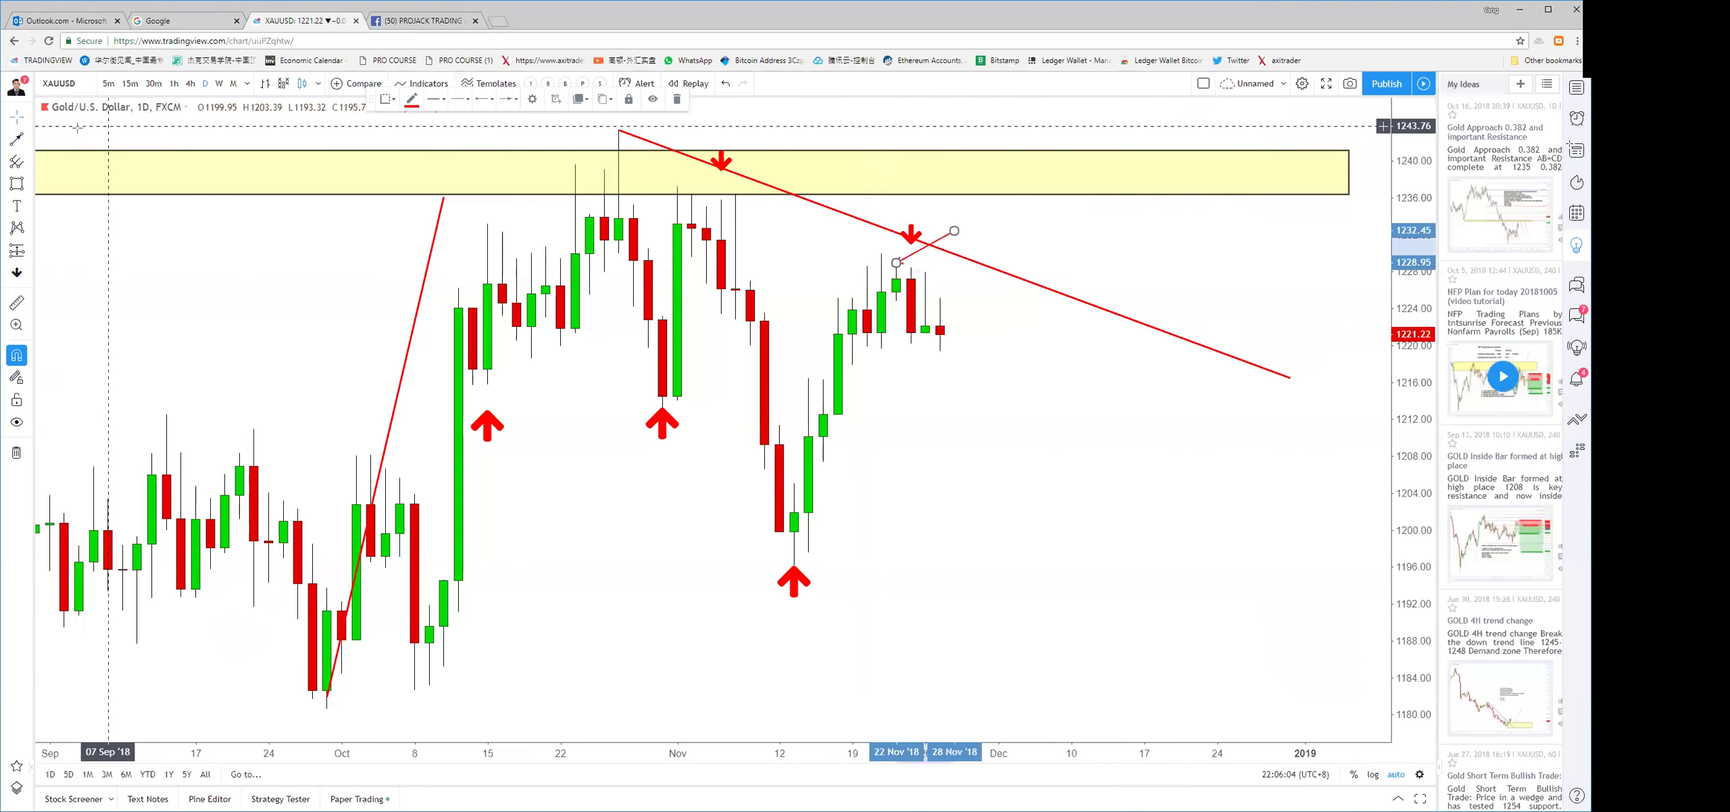
left_click(1012, 235)
left_click(911, 268)
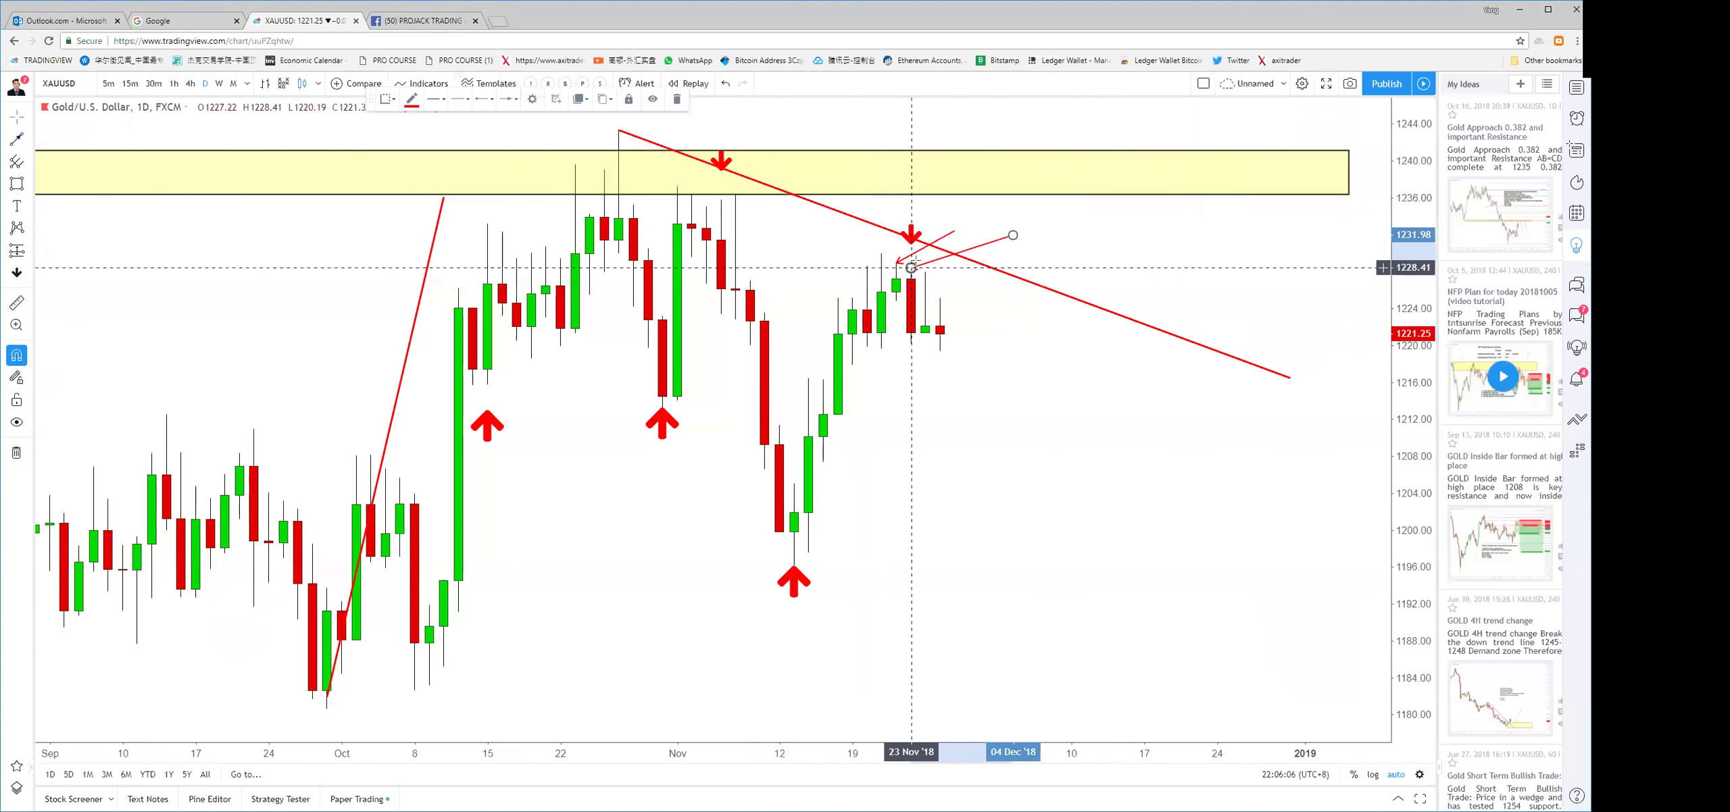
left_click(1029, 273)
left_click(925, 272)
Draw a yellow rectangle around the November 22 to 27 candles, from about 1218.38 to 1229.56
mouse_move(907, 440)
left_mouse_down()
mouse_move(1165, 485)
mouse_move(1033, 473)
left_mouse_up()
scroll(1165, 485, "up", 3)
left_click(16, 184)
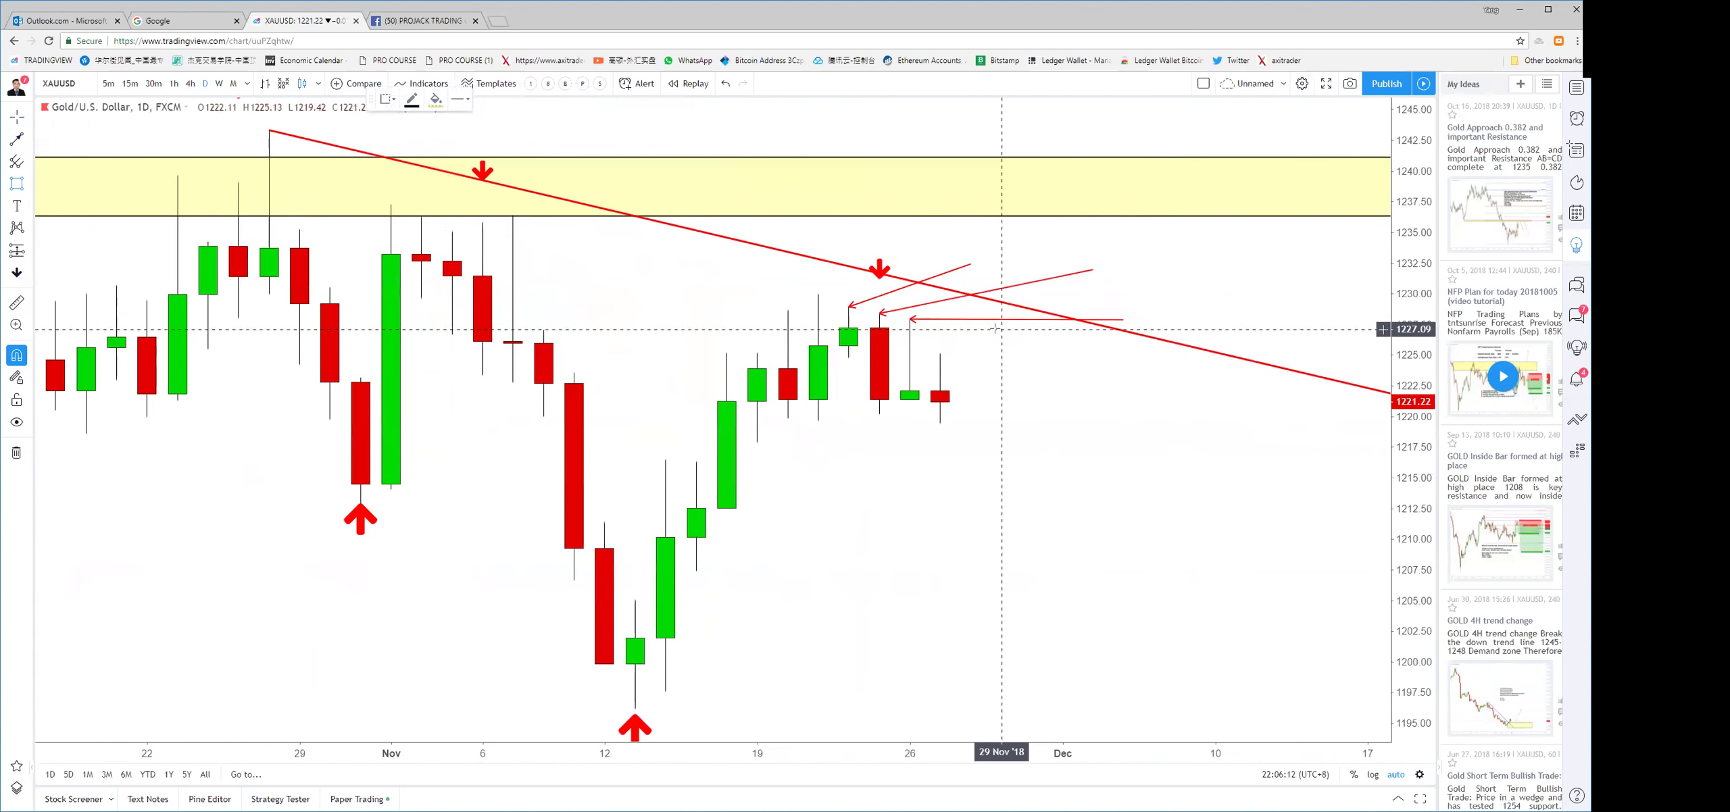
left_click(849, 436)
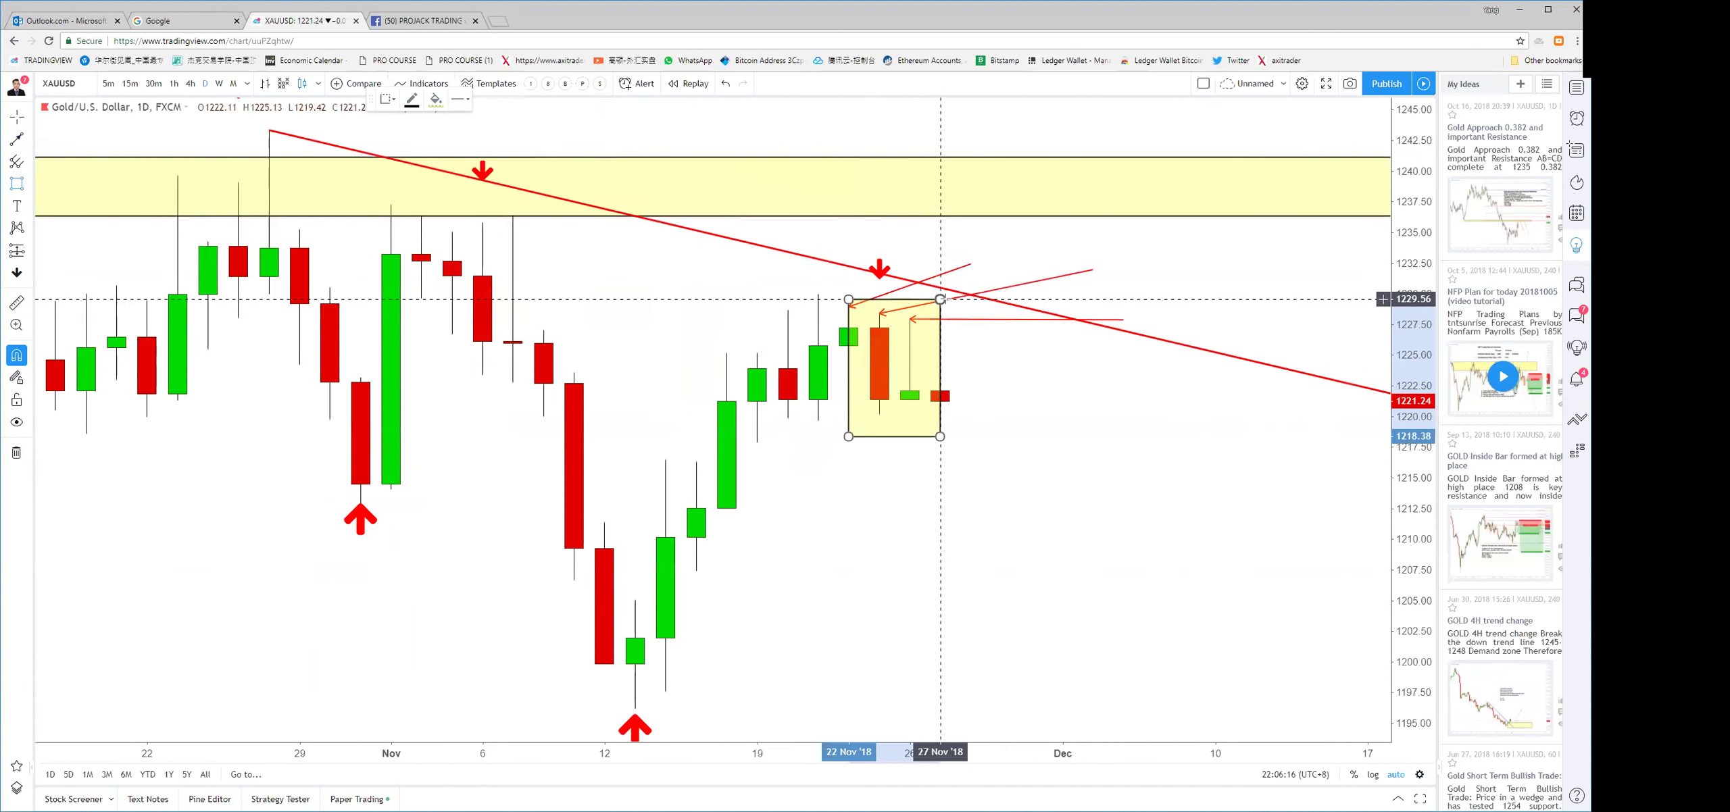
left_click(940, 299)
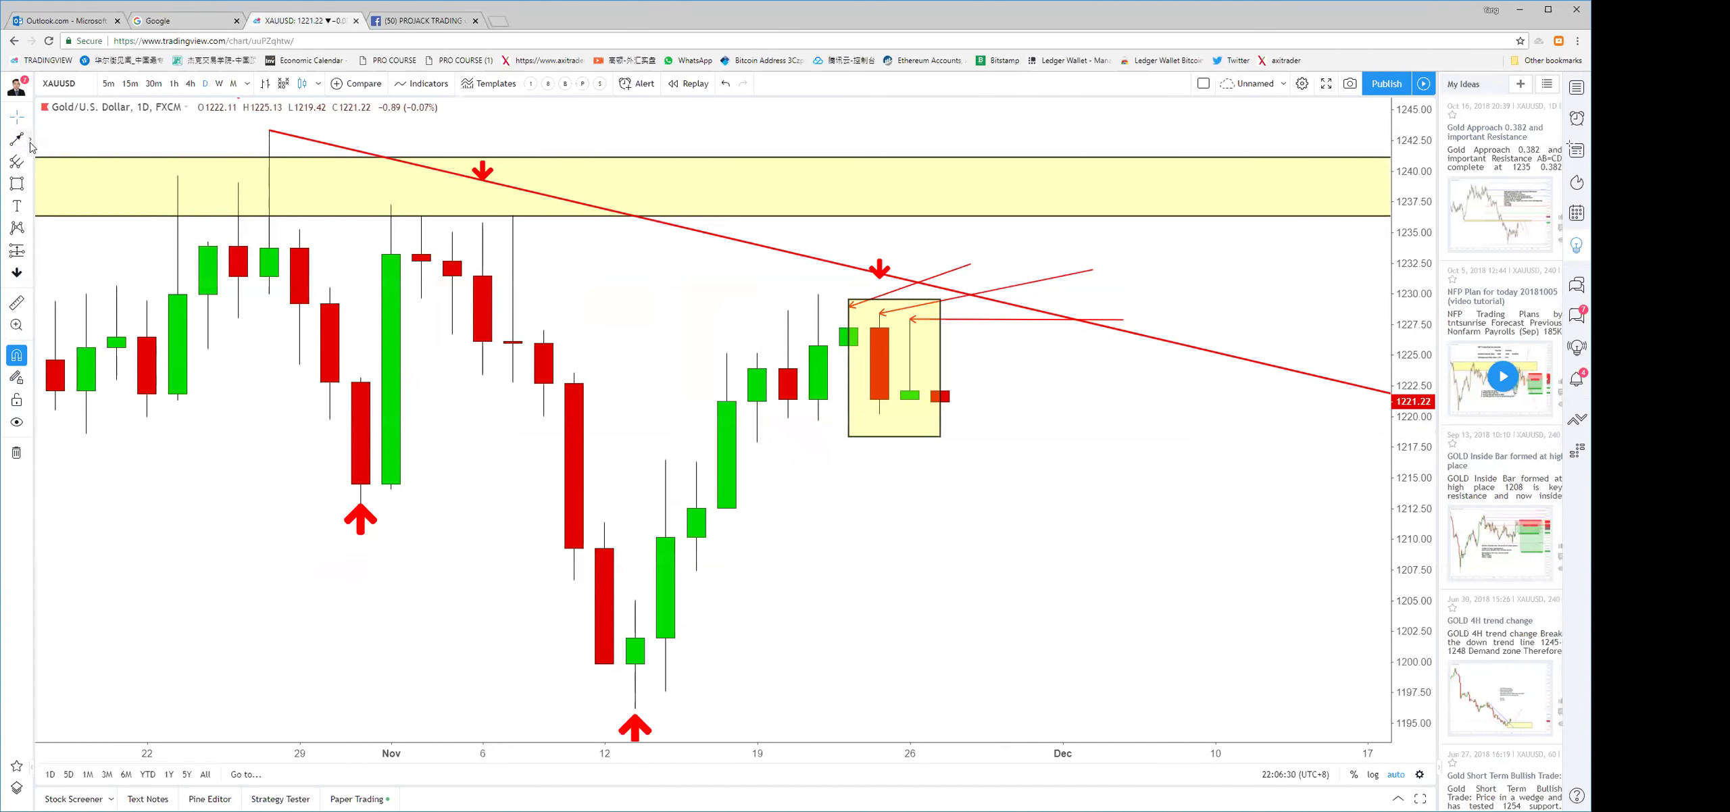
Add a "Mother Bar" text label and a duplicate of it at the tails of the November 23 and November 26 arrows
left_click(30, 142)
left_click(16, 206)
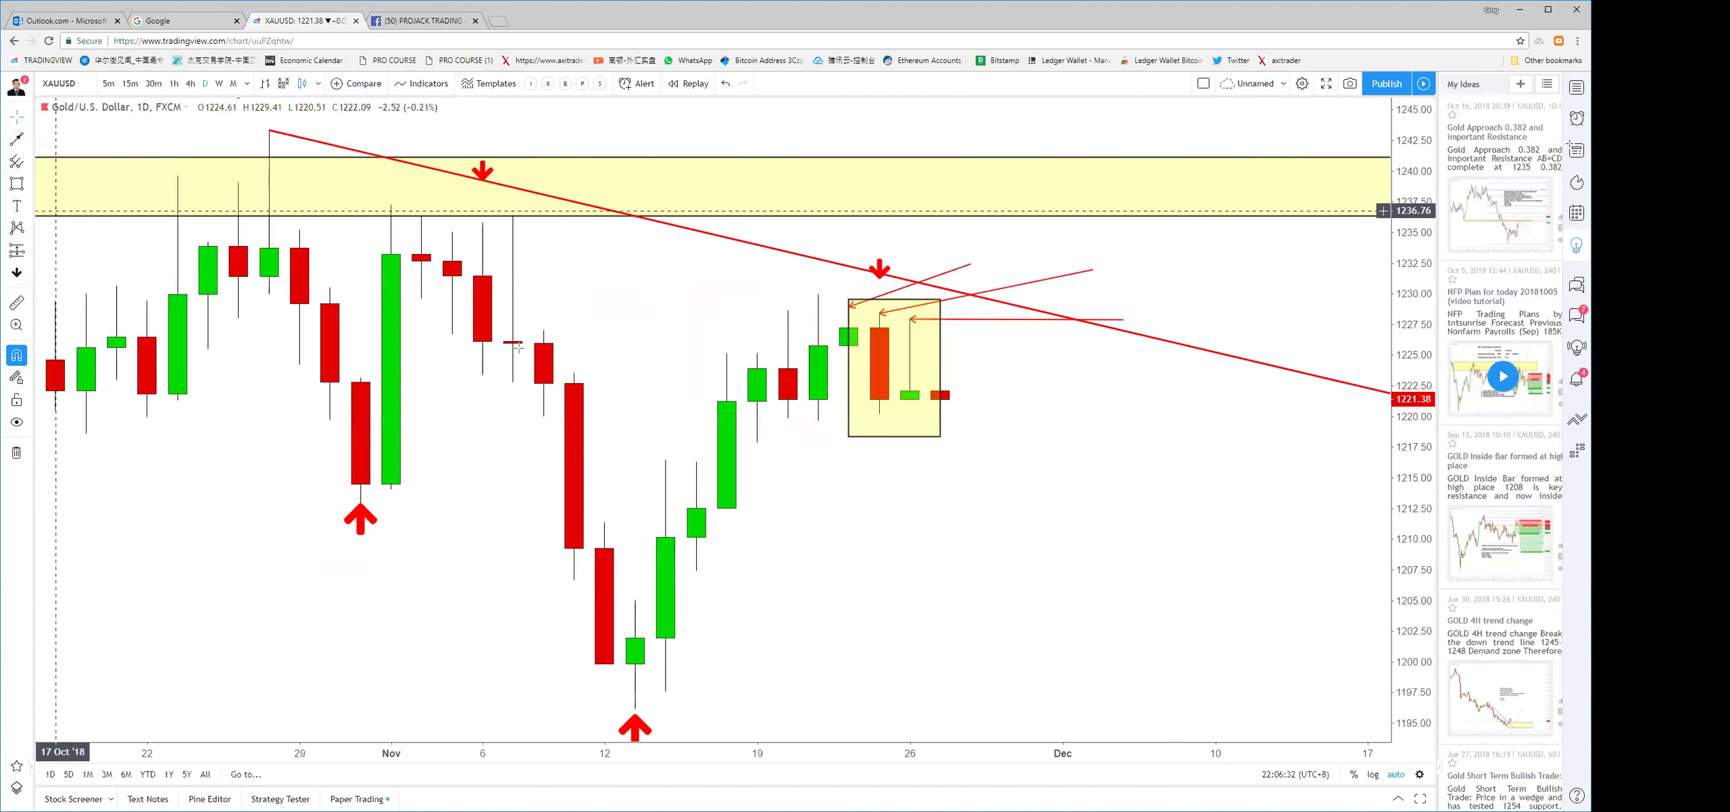
left_click(838, 497)
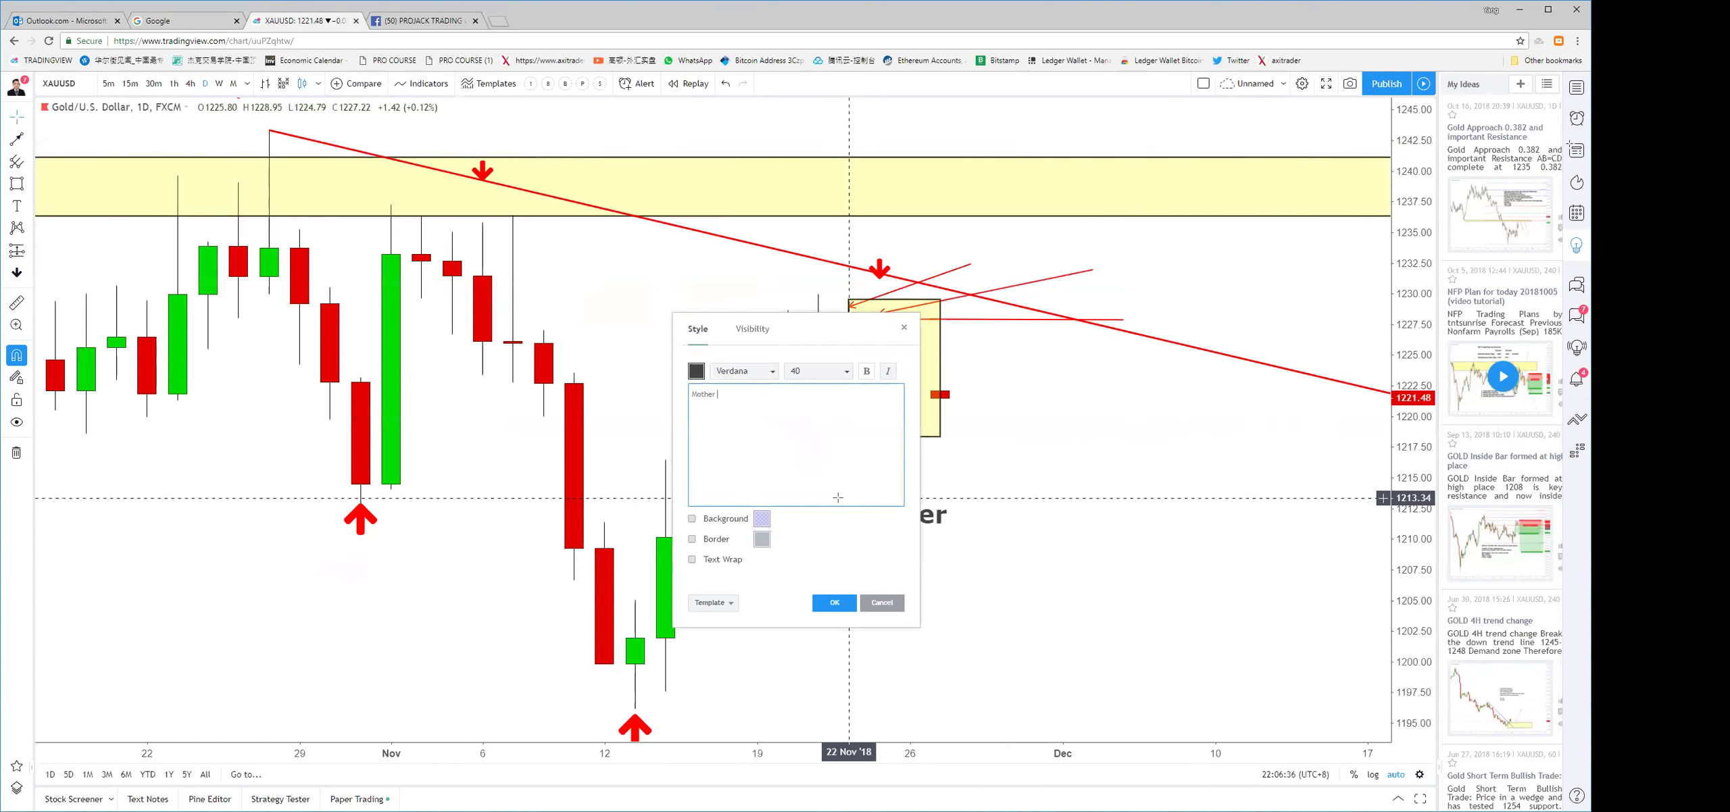
left_click(835, 602)
left_click_drag(939, 516, 866, 496)
left_click(872, 436)
left_click_drag(845, 494, 1207, 328)
Delete the falling trend line that starts at the October 26 high
left_click(1193, 342)
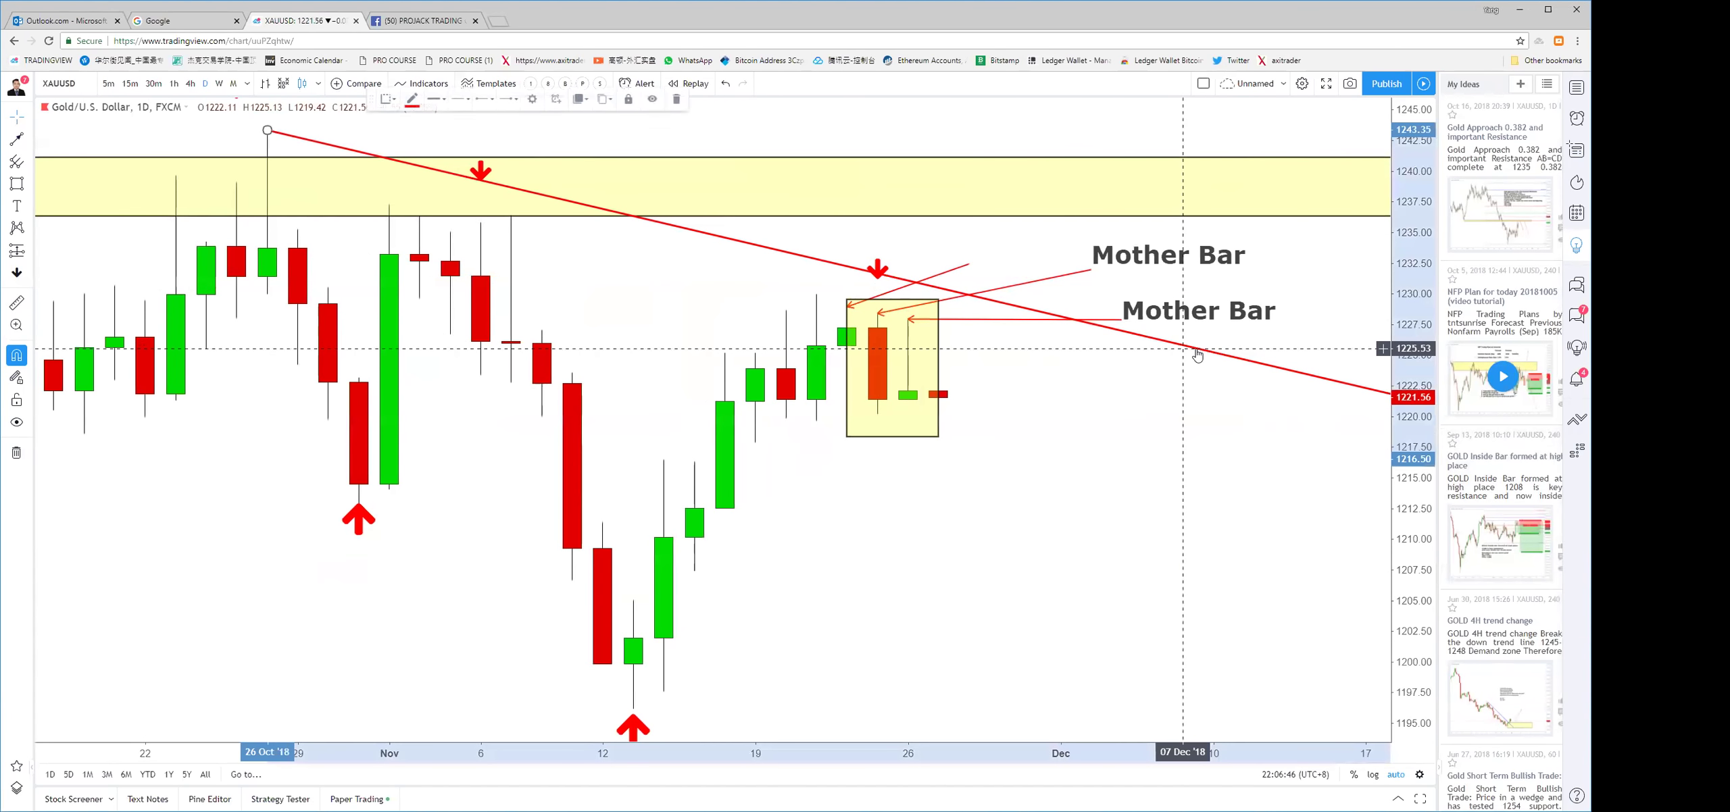
key("Delete")
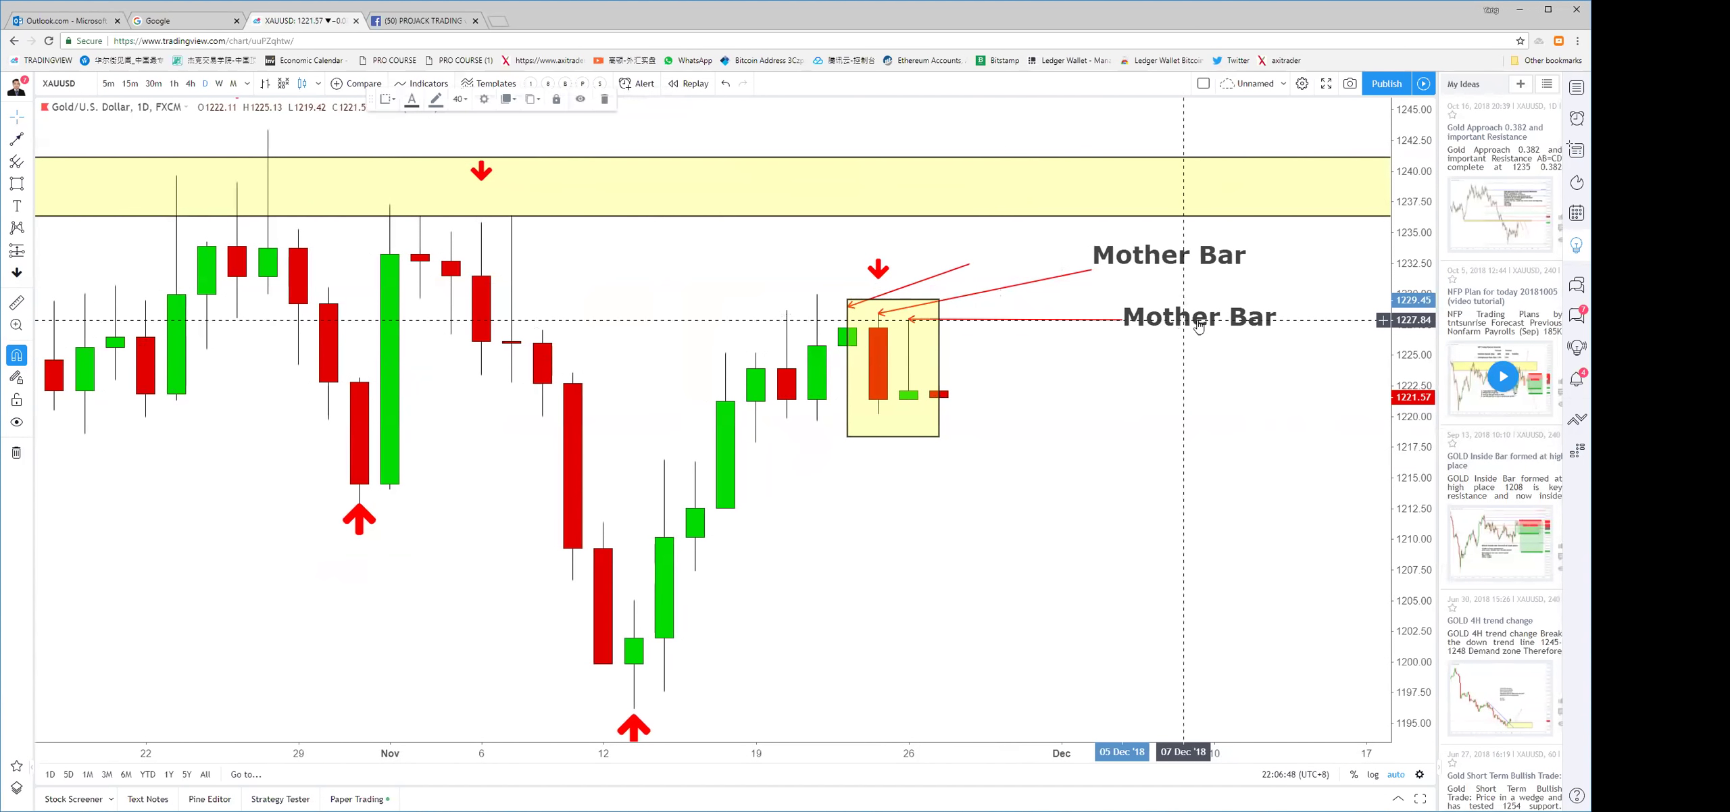
Change the lower duplicate label's text to "Inside Bar + Pin Bar"
double_click(1149, 318)
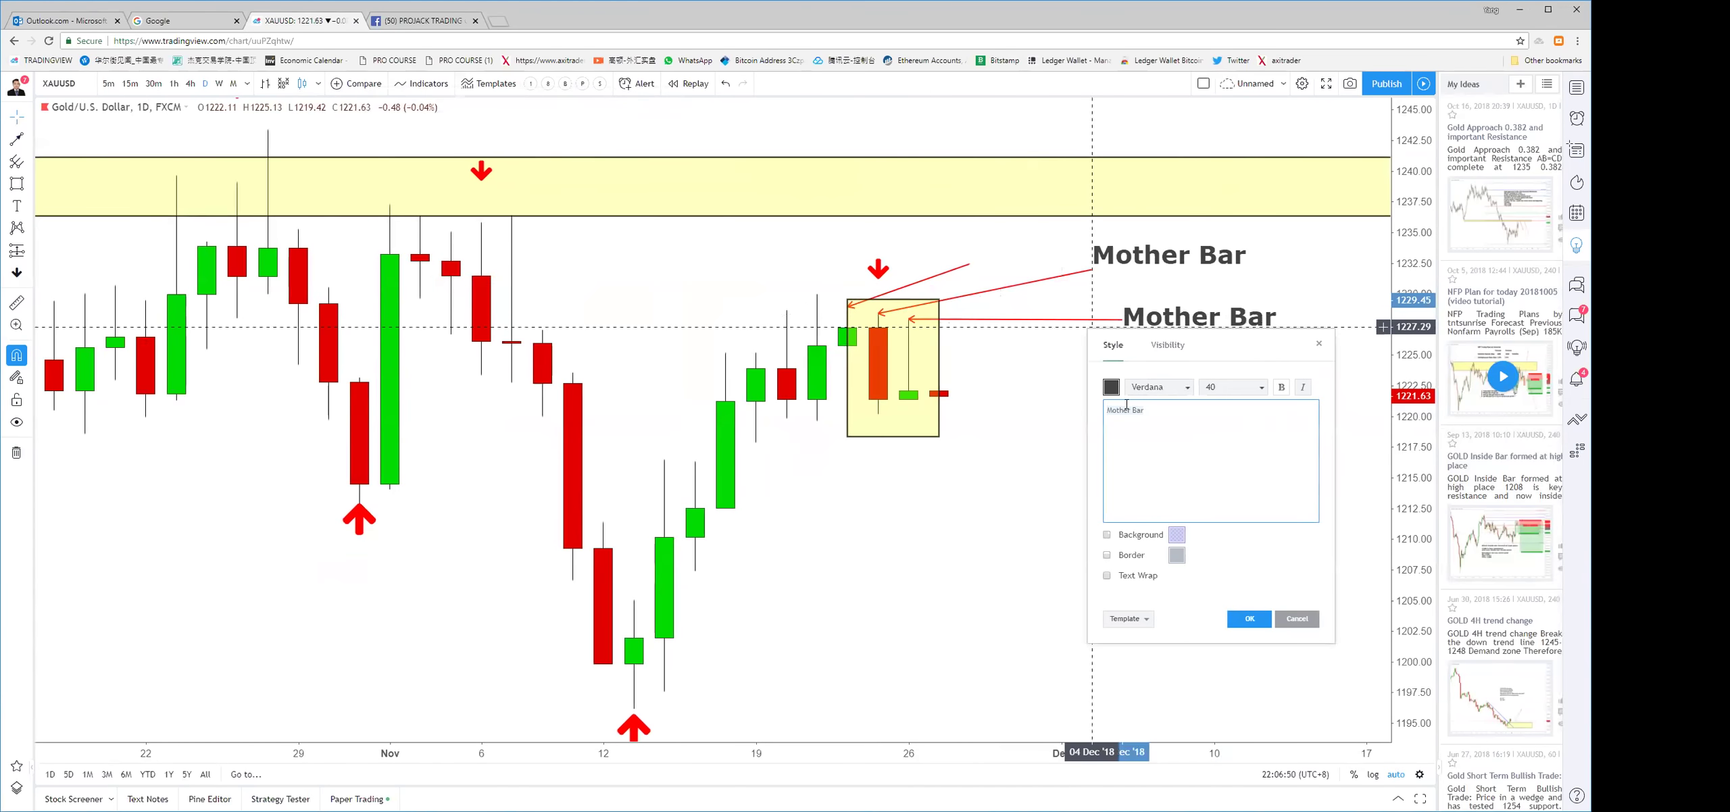
key("BackSpace")
key("BackSpace")
key("BackSpace")
key("BackSpace")
key("BackSpace")
key("BackSpace")
key("BackSpace")
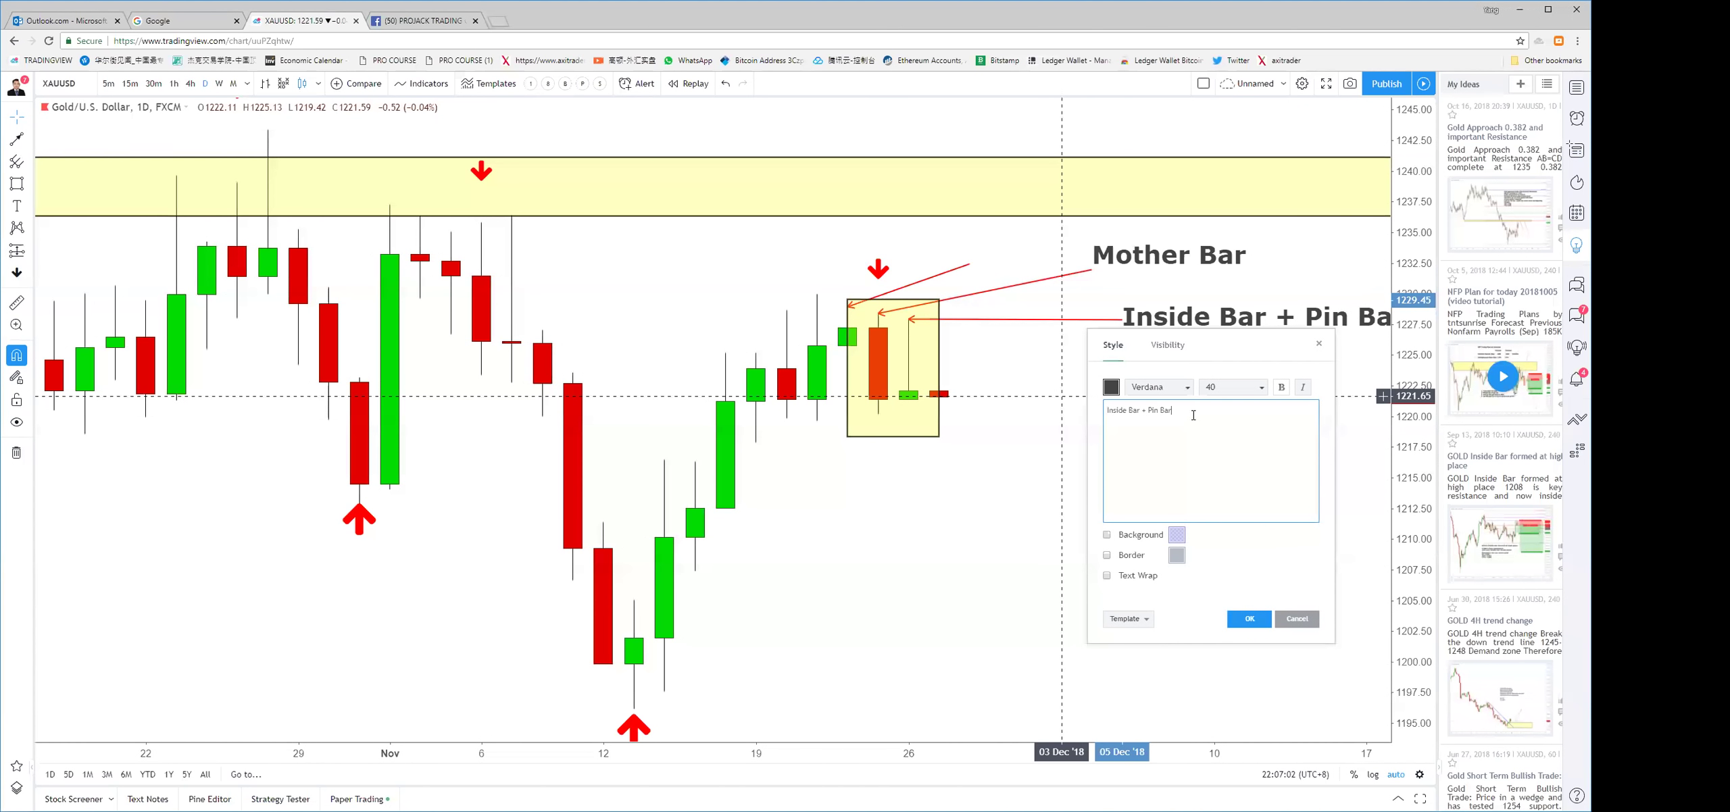
Extend the yellow rectangle around the recent candles forward in time to about November 29
left_click_drag(985, 363, 838, 363)
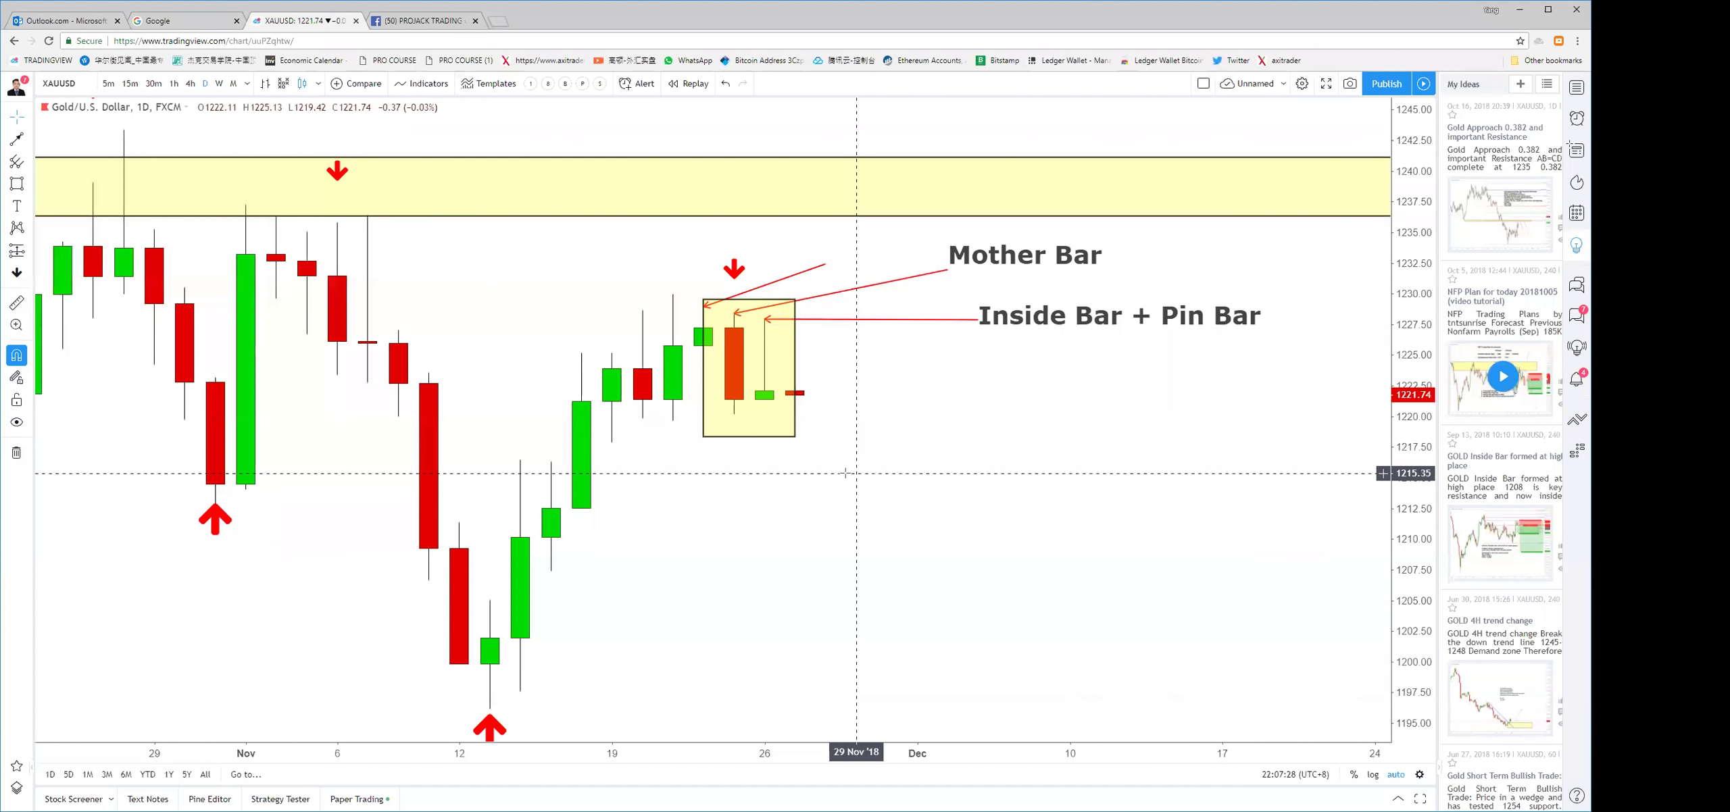
left_click_drag(795, 442, 853, 438)
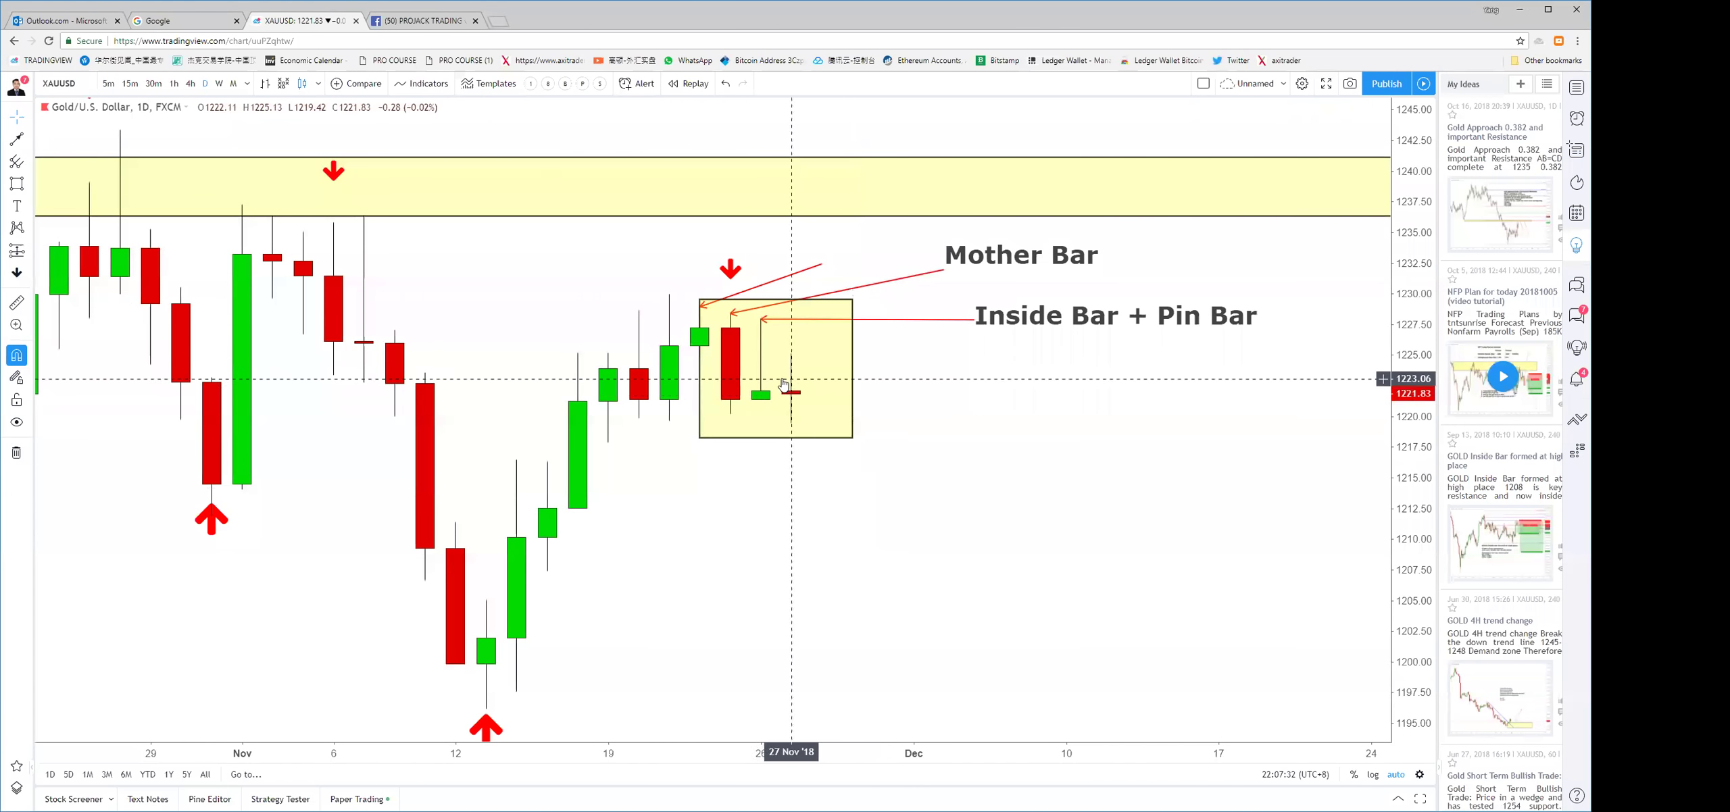
left_click_drag(850, 511, 871, 511)
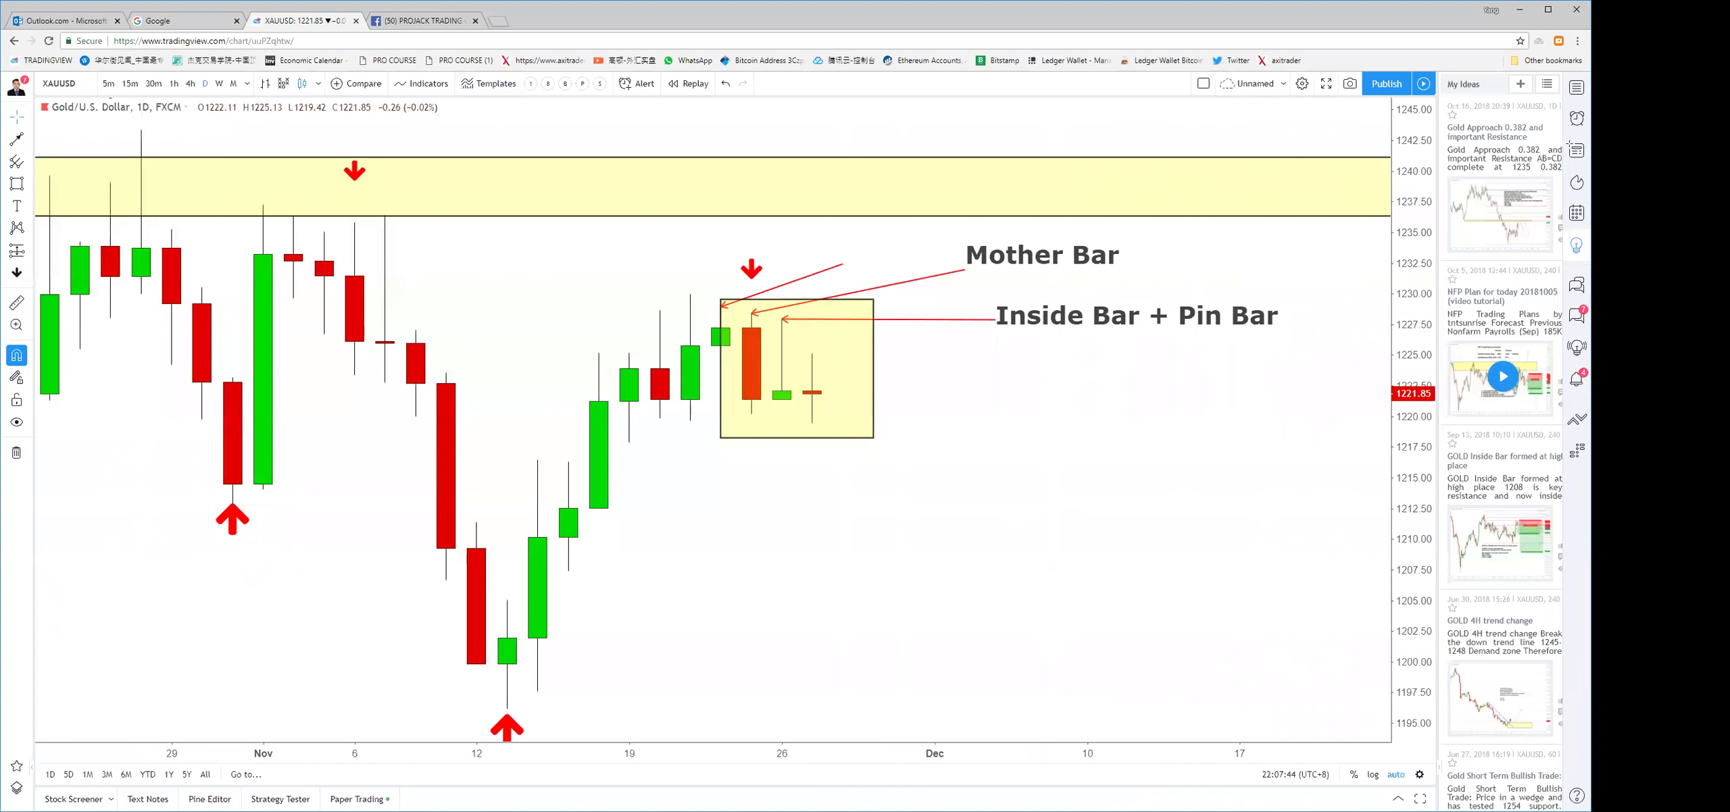
left_click(16, 138)
left_click_drag(812, 424, 995, 502)
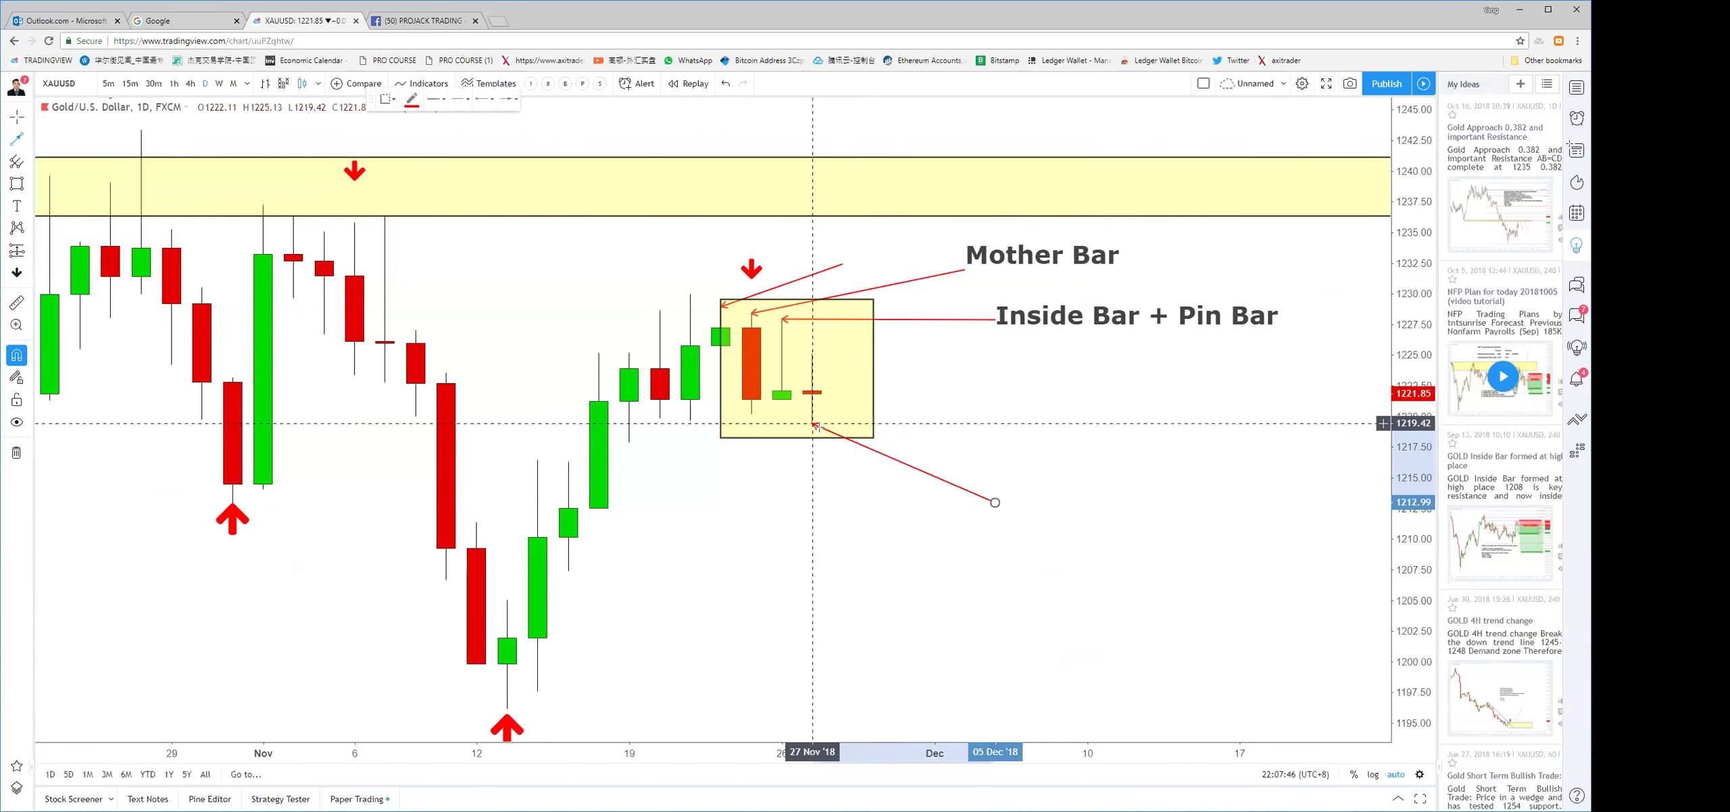
left_click(828, 481)
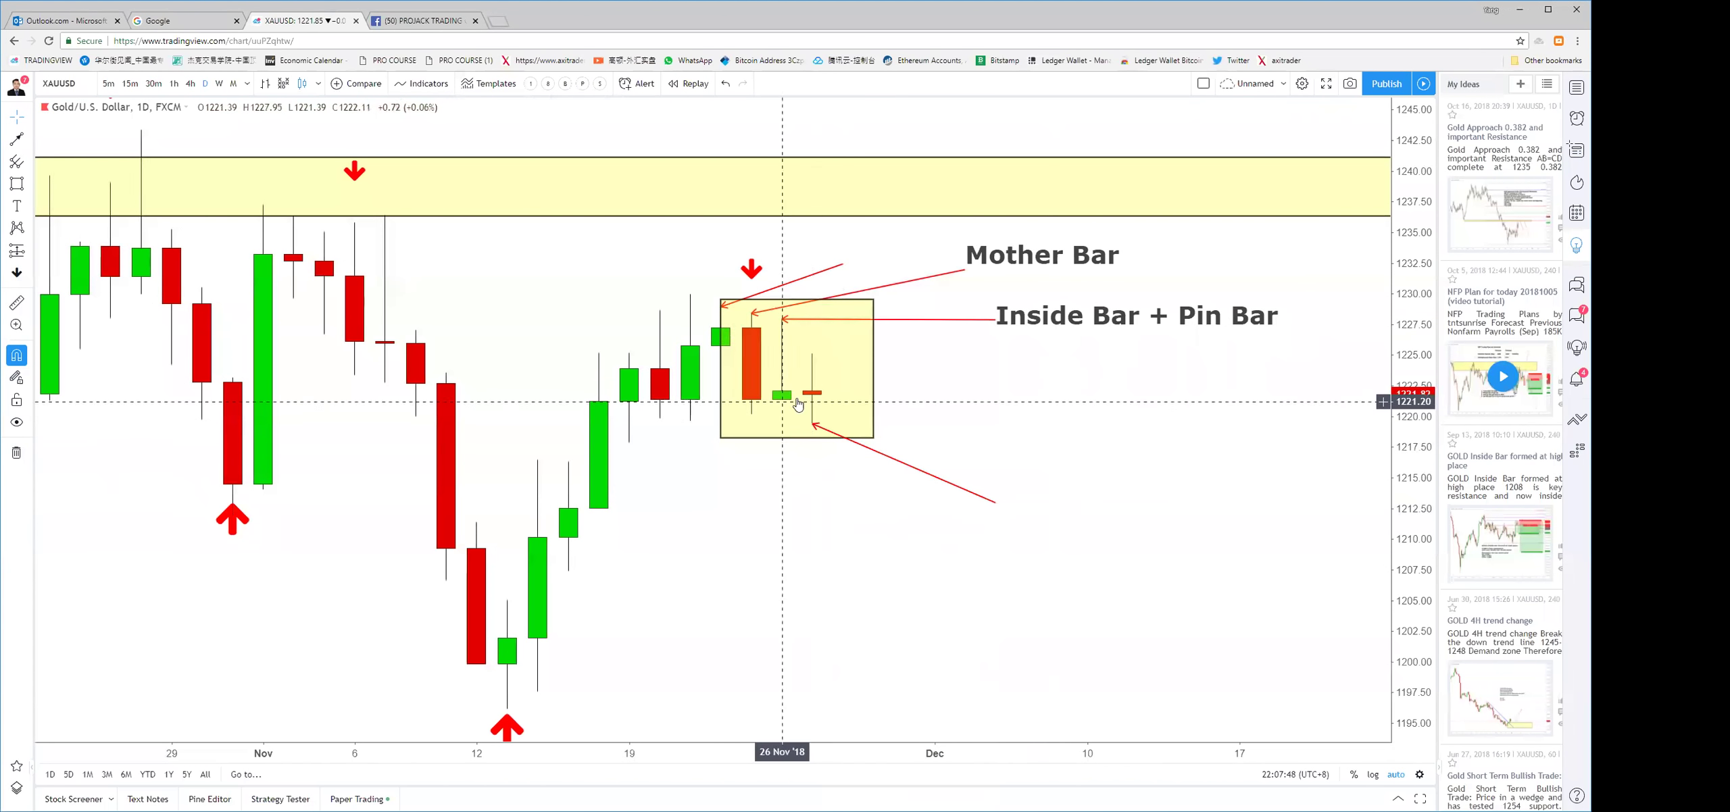
left_click(923, 473)
key("Delete")
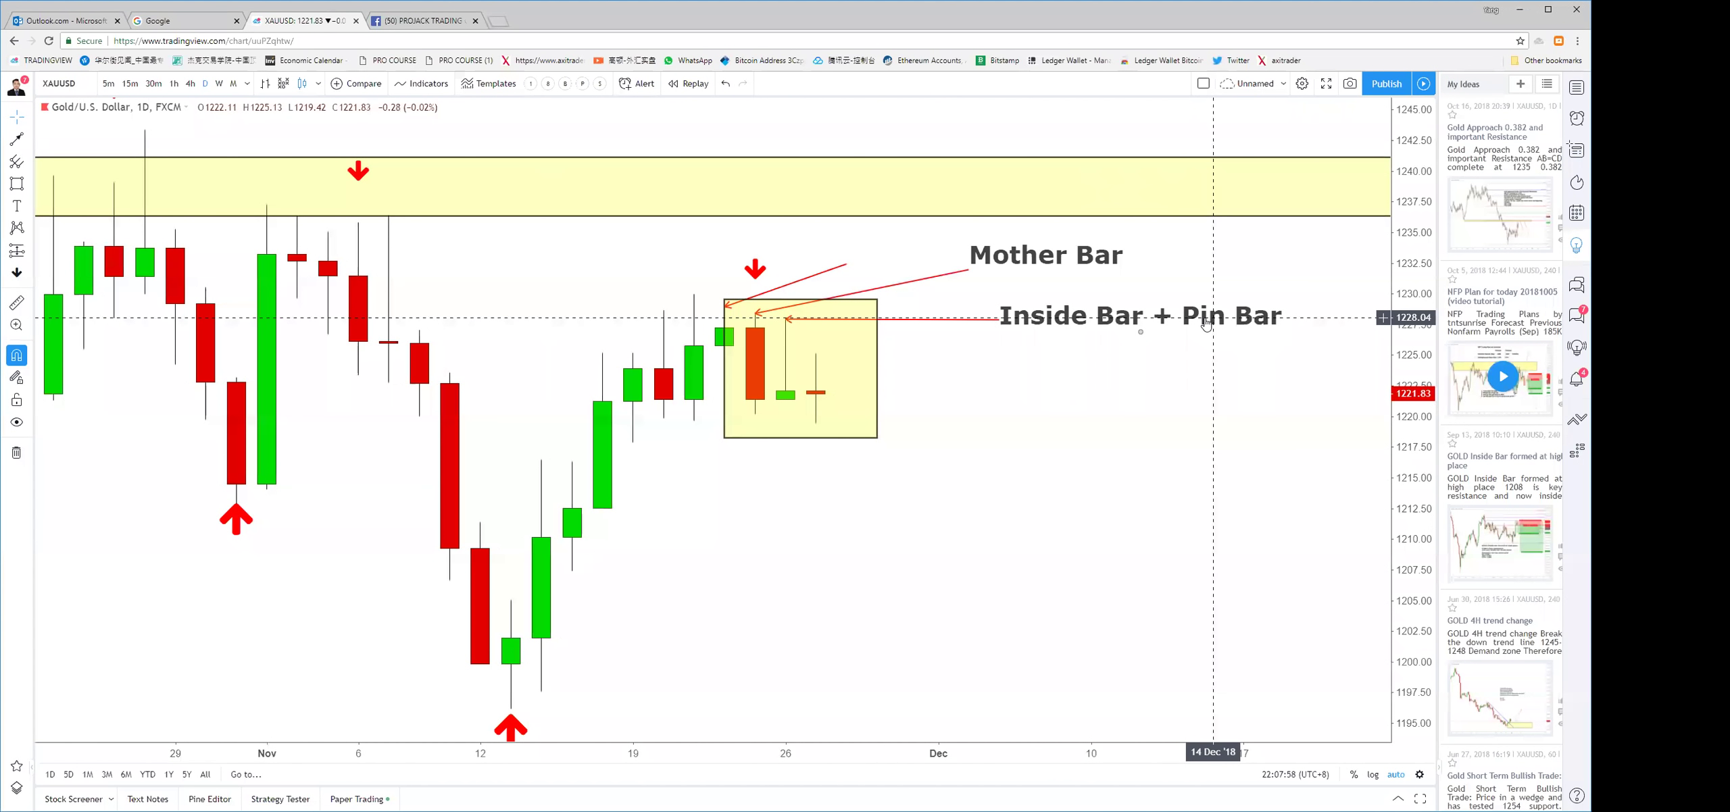
Draw a horizontal ray forward from the low of the November 26 inside bar at 1221.39
left_click(33, 139)
left_click(81, 285)
left_click(787, 398)
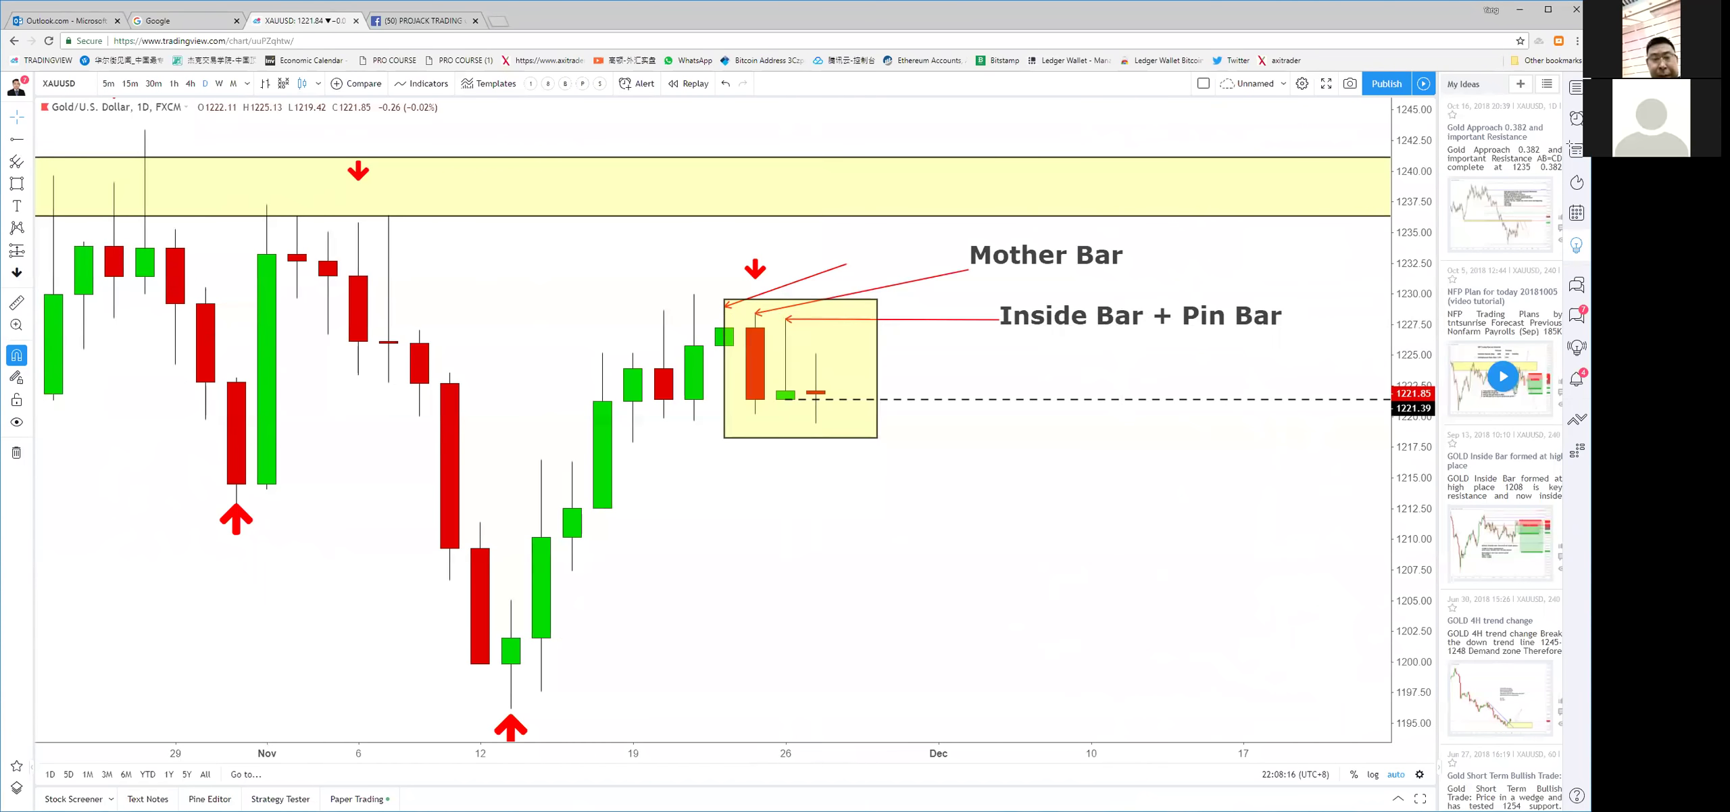
right_click(909, 550)
left_click(973, 481)
Draw a red arrow from about December 7 below the yellow rectangle to the low of the November 27 candle
left_click(1075, 315)
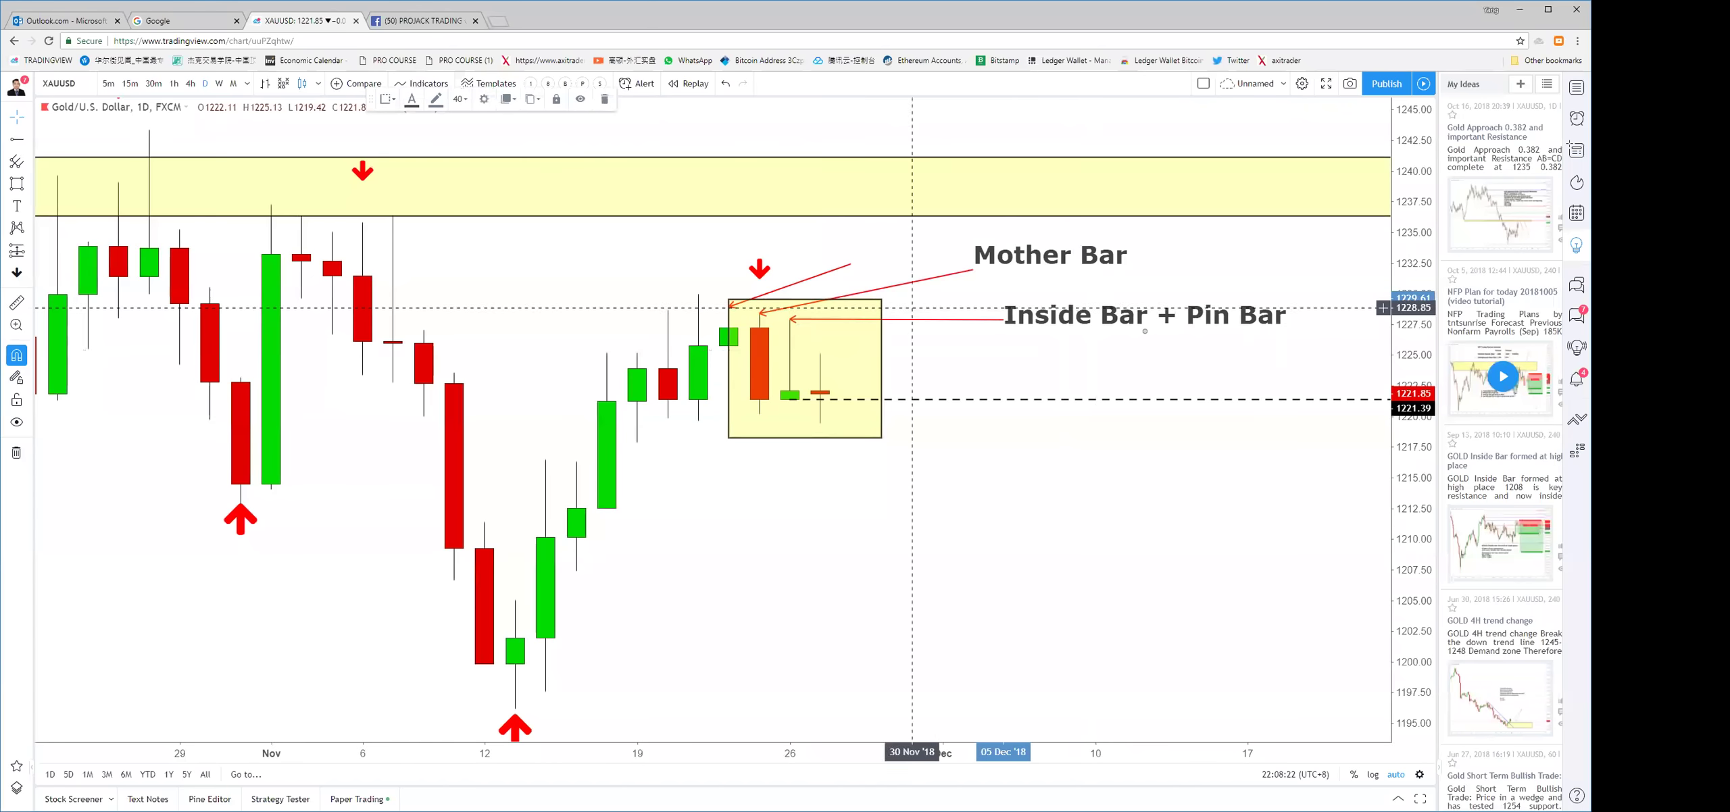
left_click(71, 313)
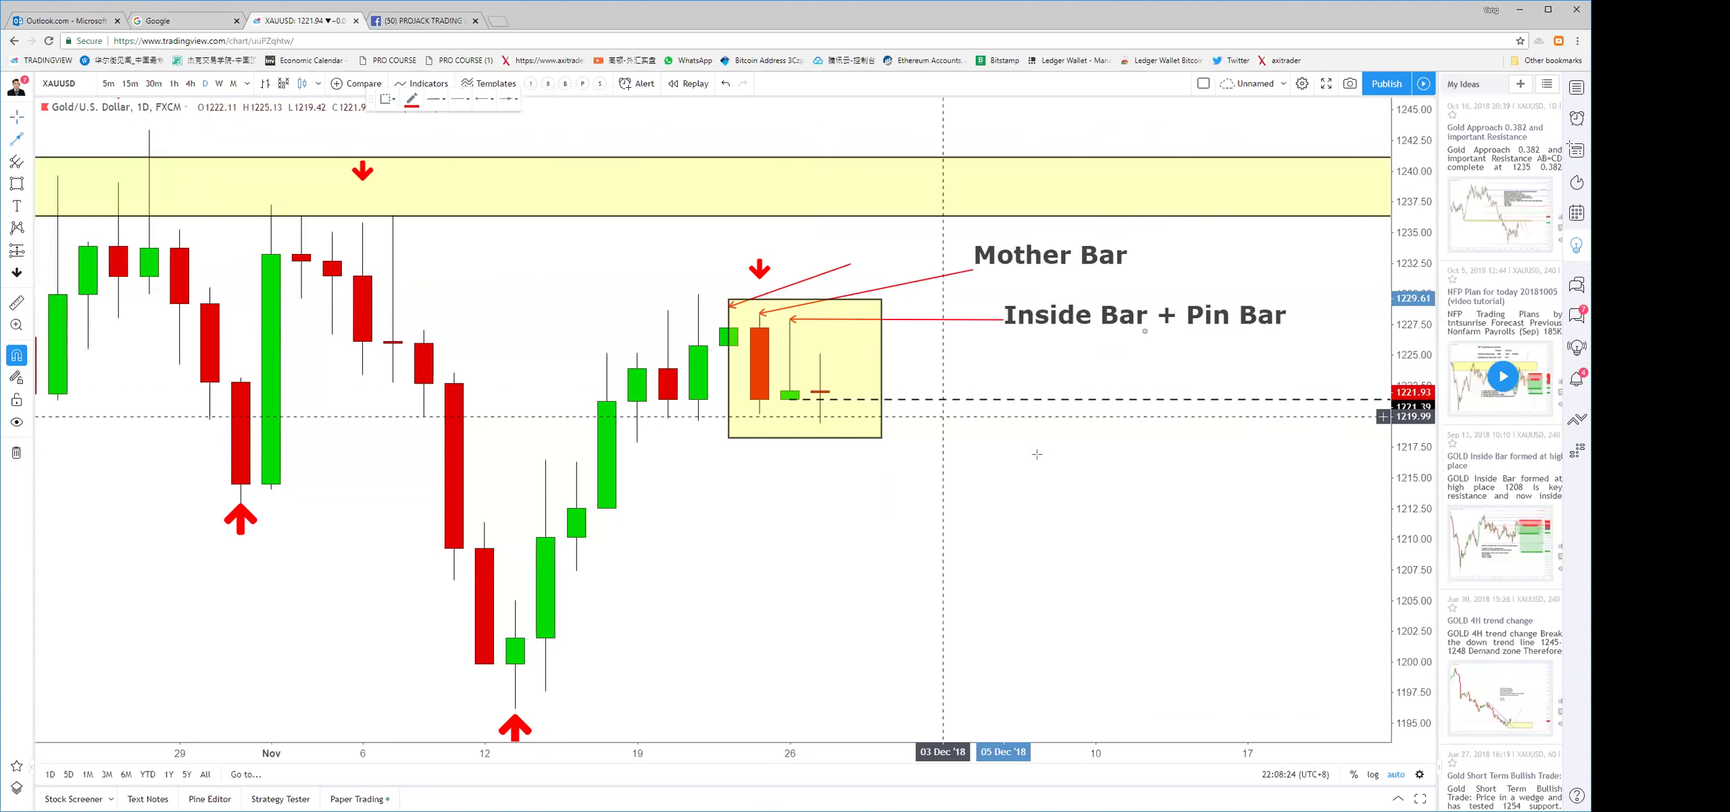
left_click(1064, 460)
left_click(820, 424)
right_click(820, 424)
Add an "Inside Bar break down" text label and position it at the tail of the November 27 arrow
left_click(17, 205)
left_click(1066, 440)
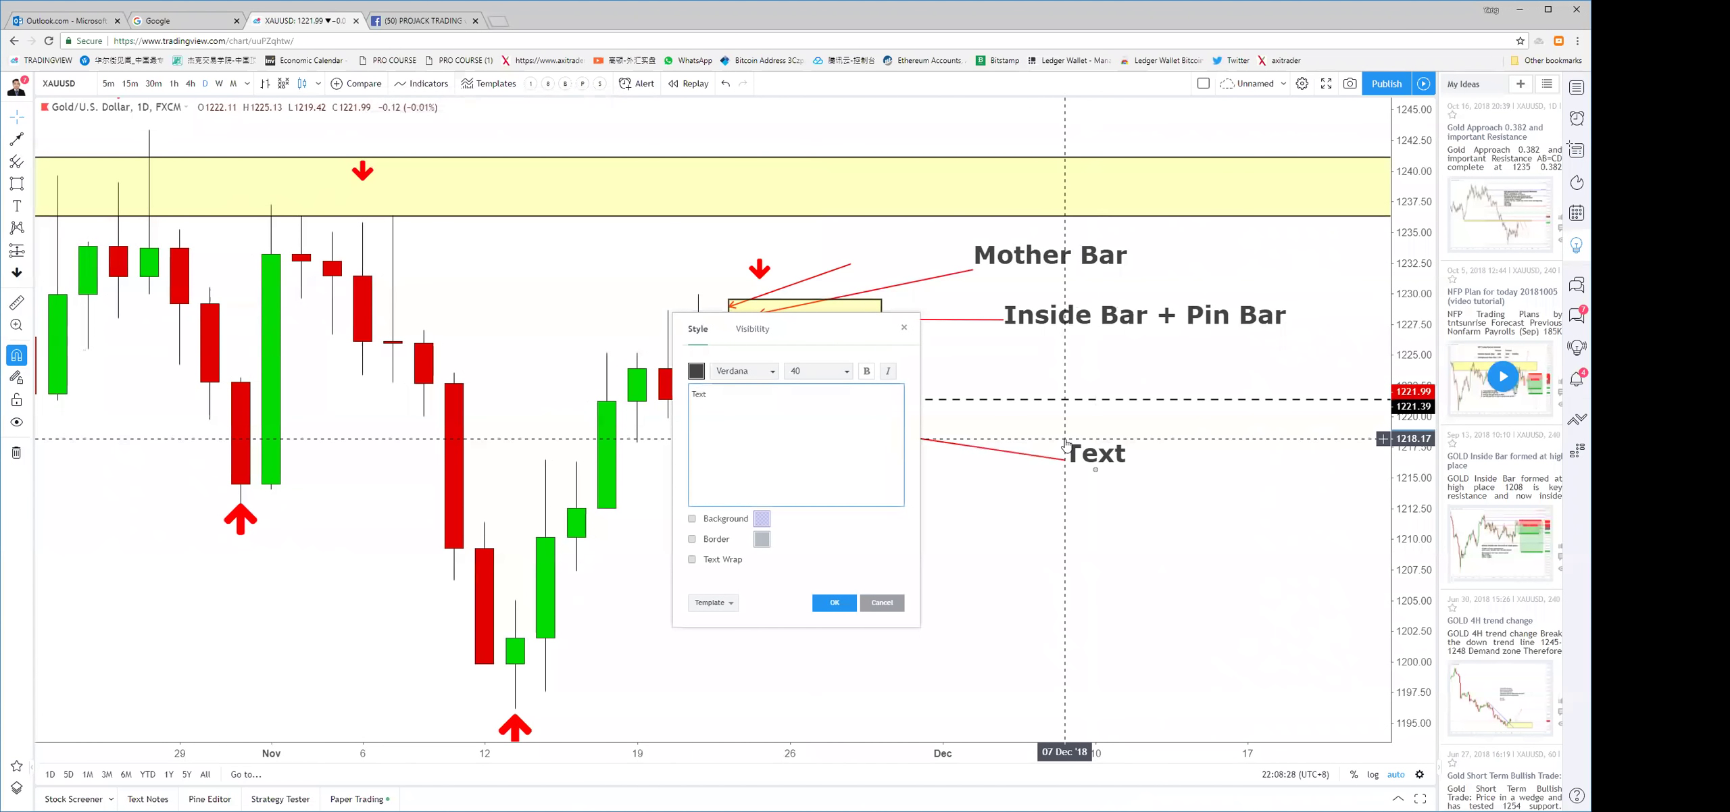
type("Ins")
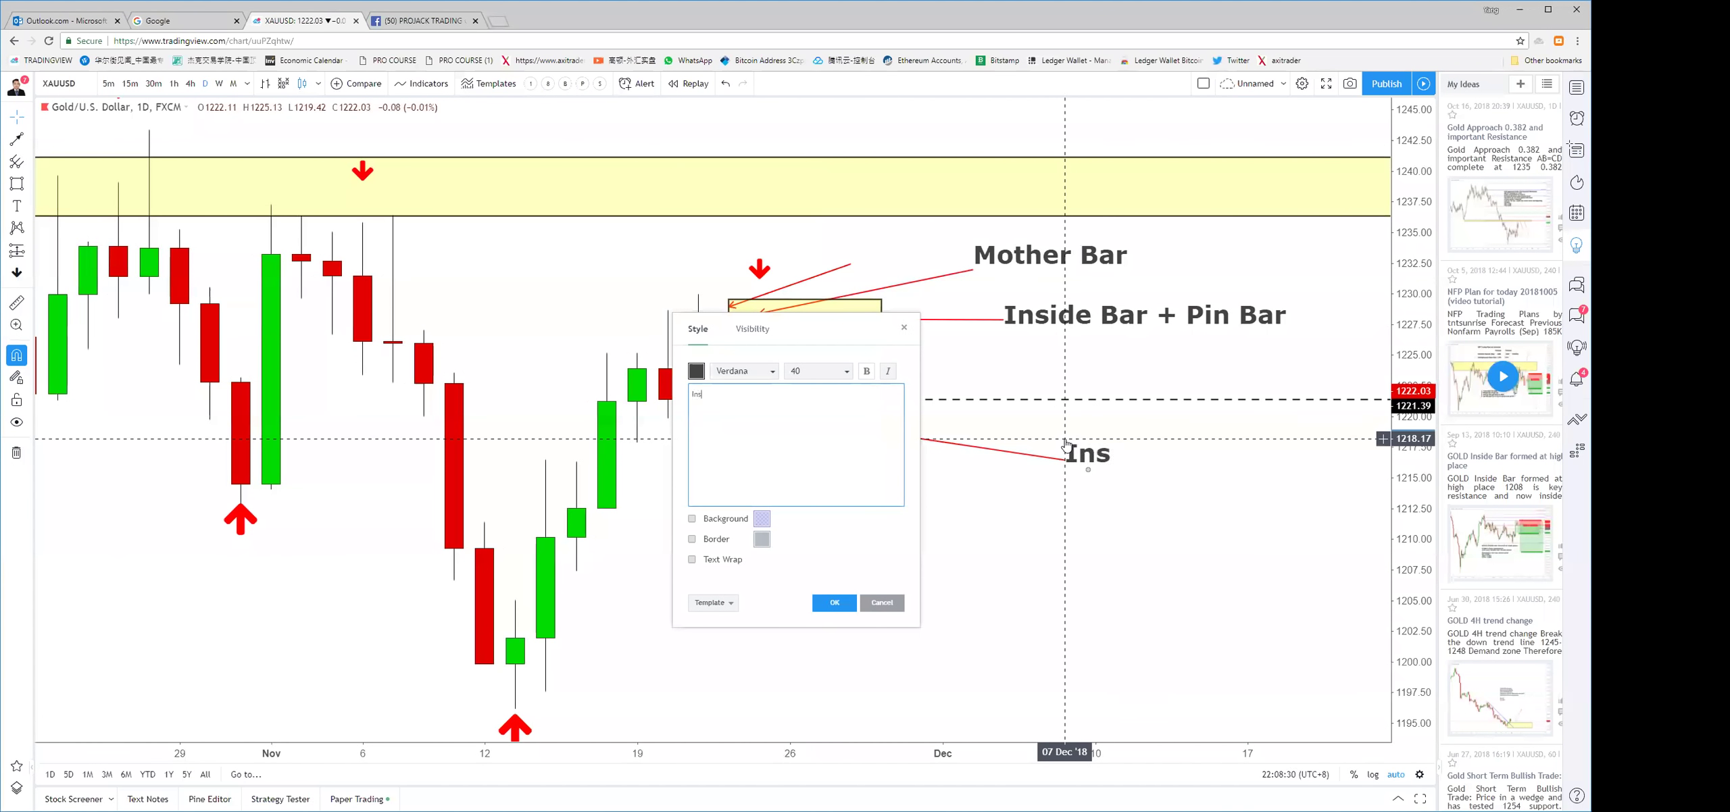
type("ide Bar break down")
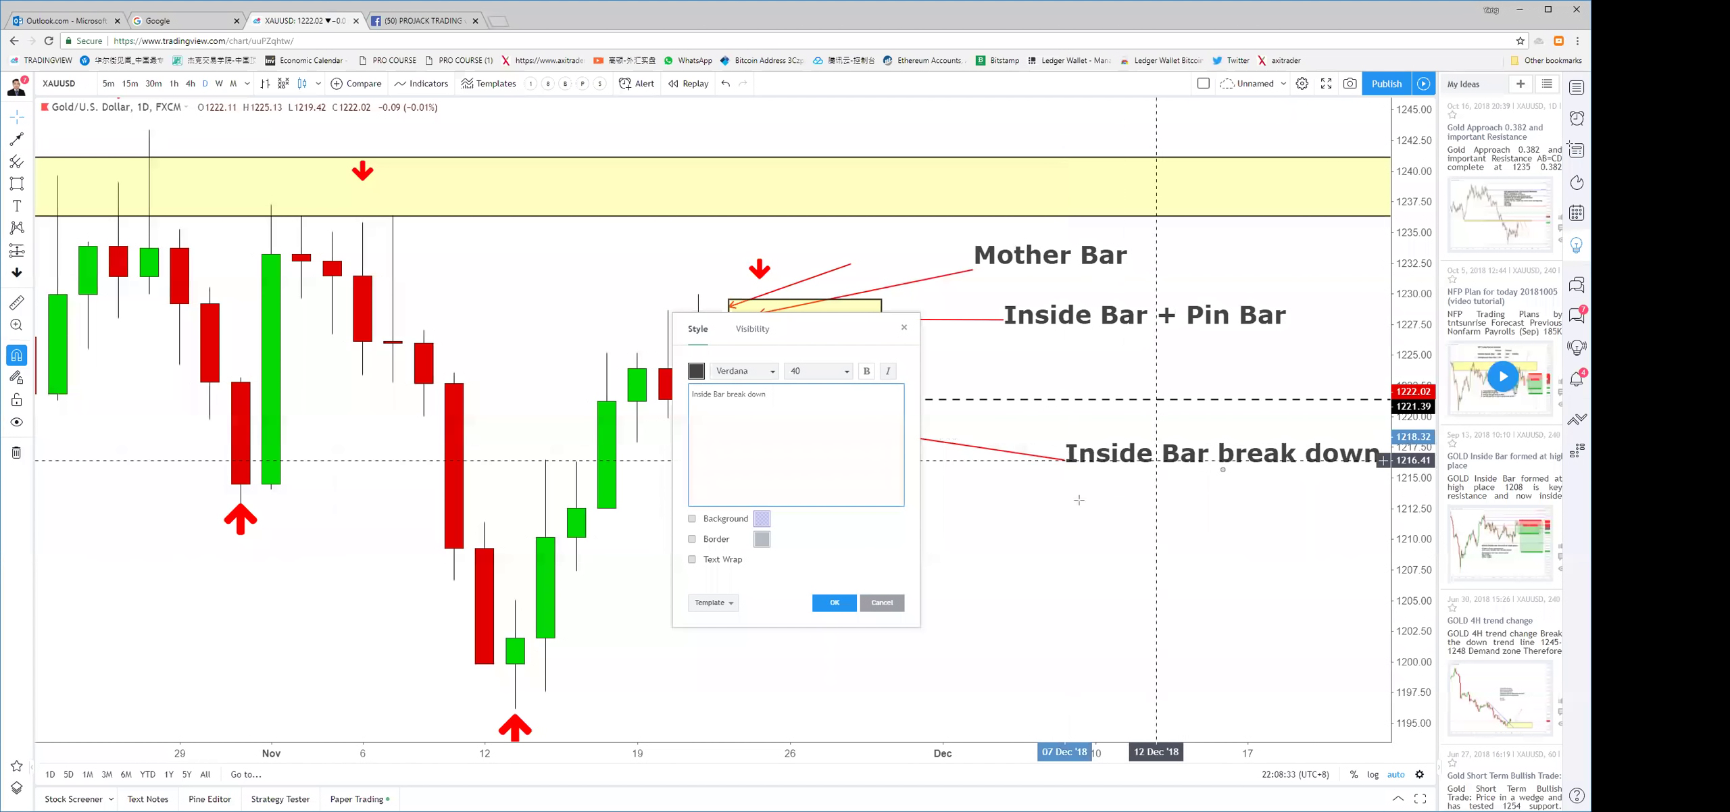
left_click(835, 603)
left_click_drag(1125, 455, 1076, 473)
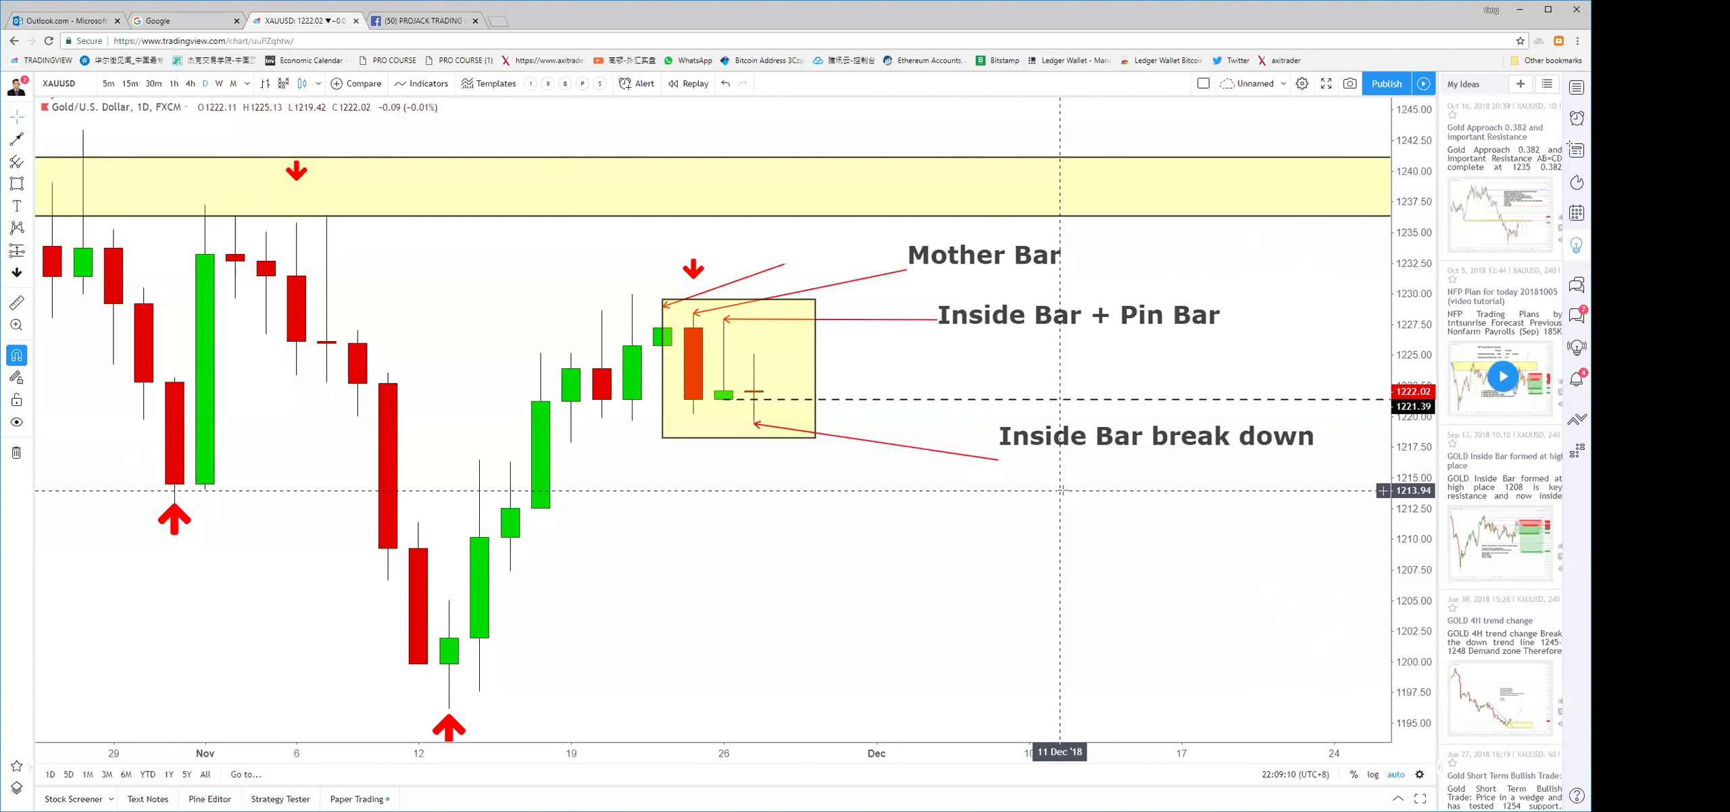
scroll(949, 500, "down", 3)
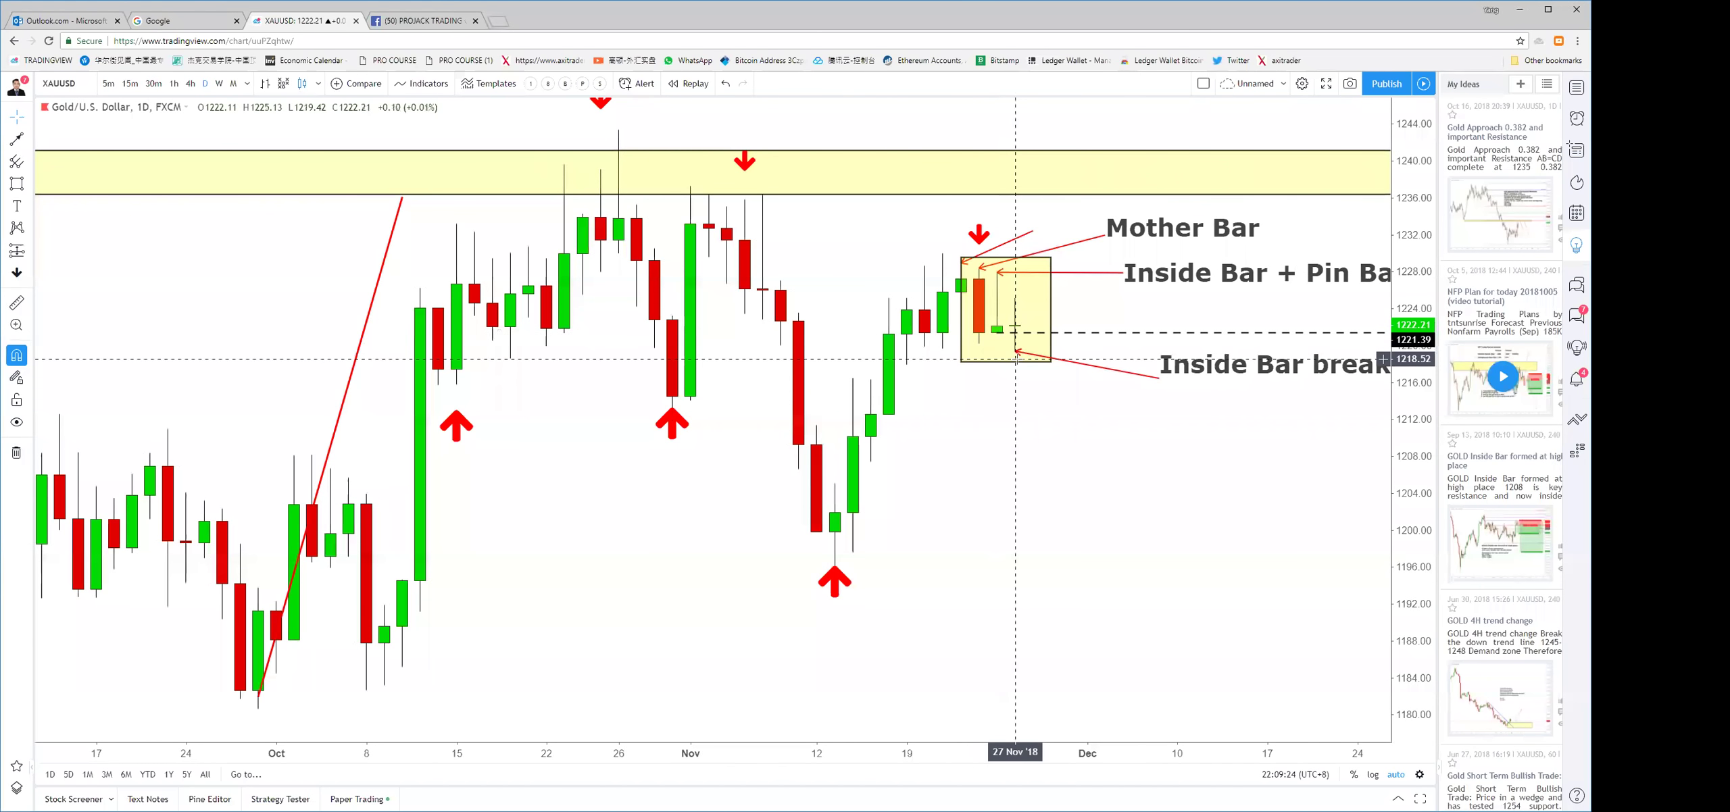
left_click_drag(1012, 356, 965, 498)
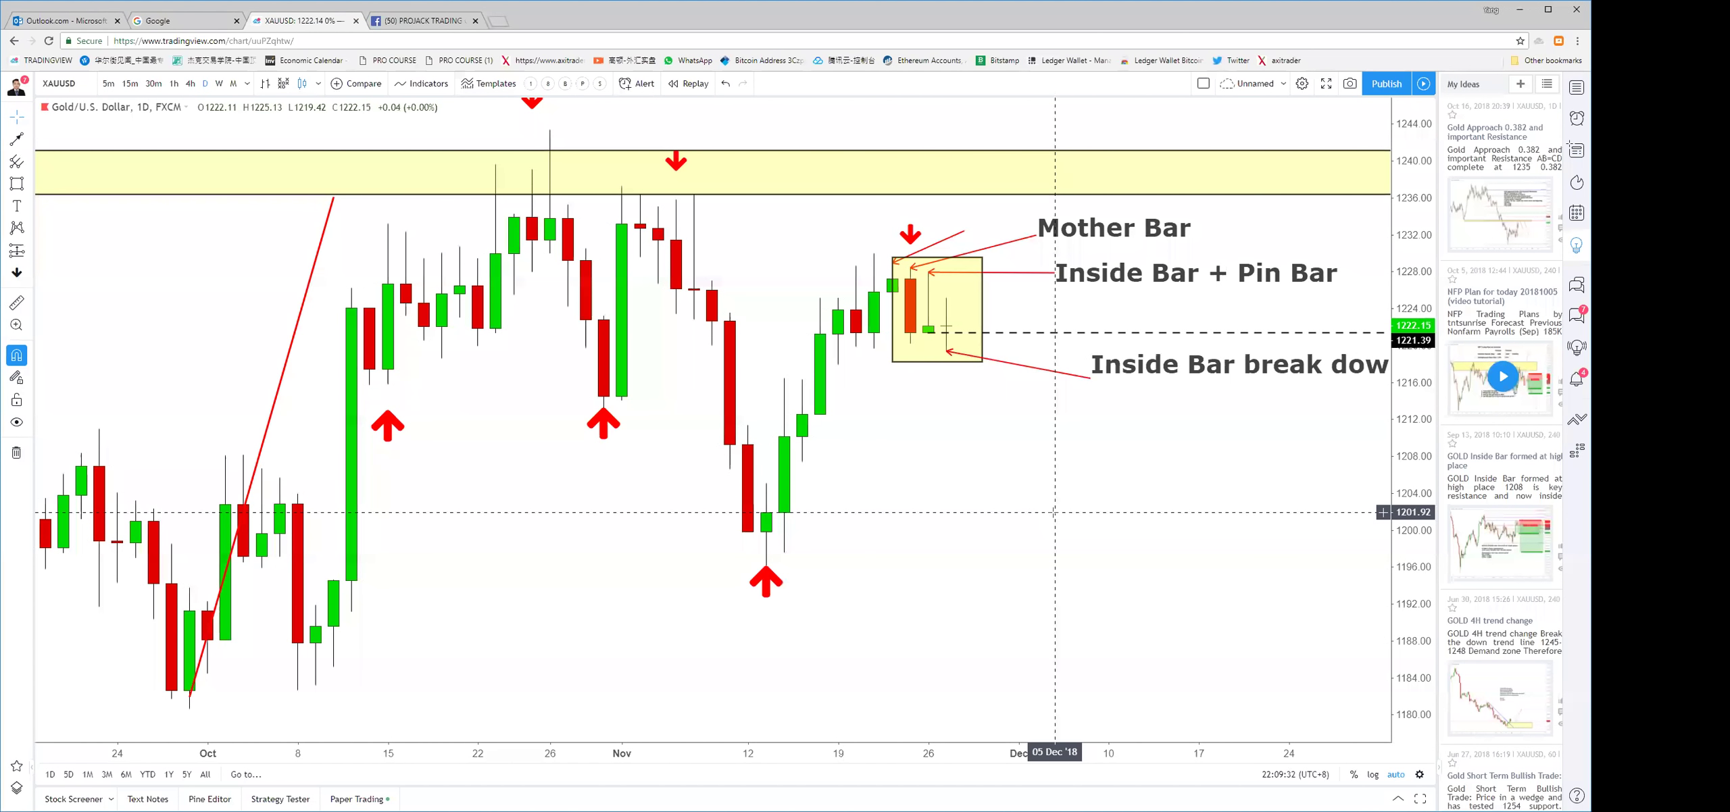
left_click_drag(1054, 512, 764, 473)
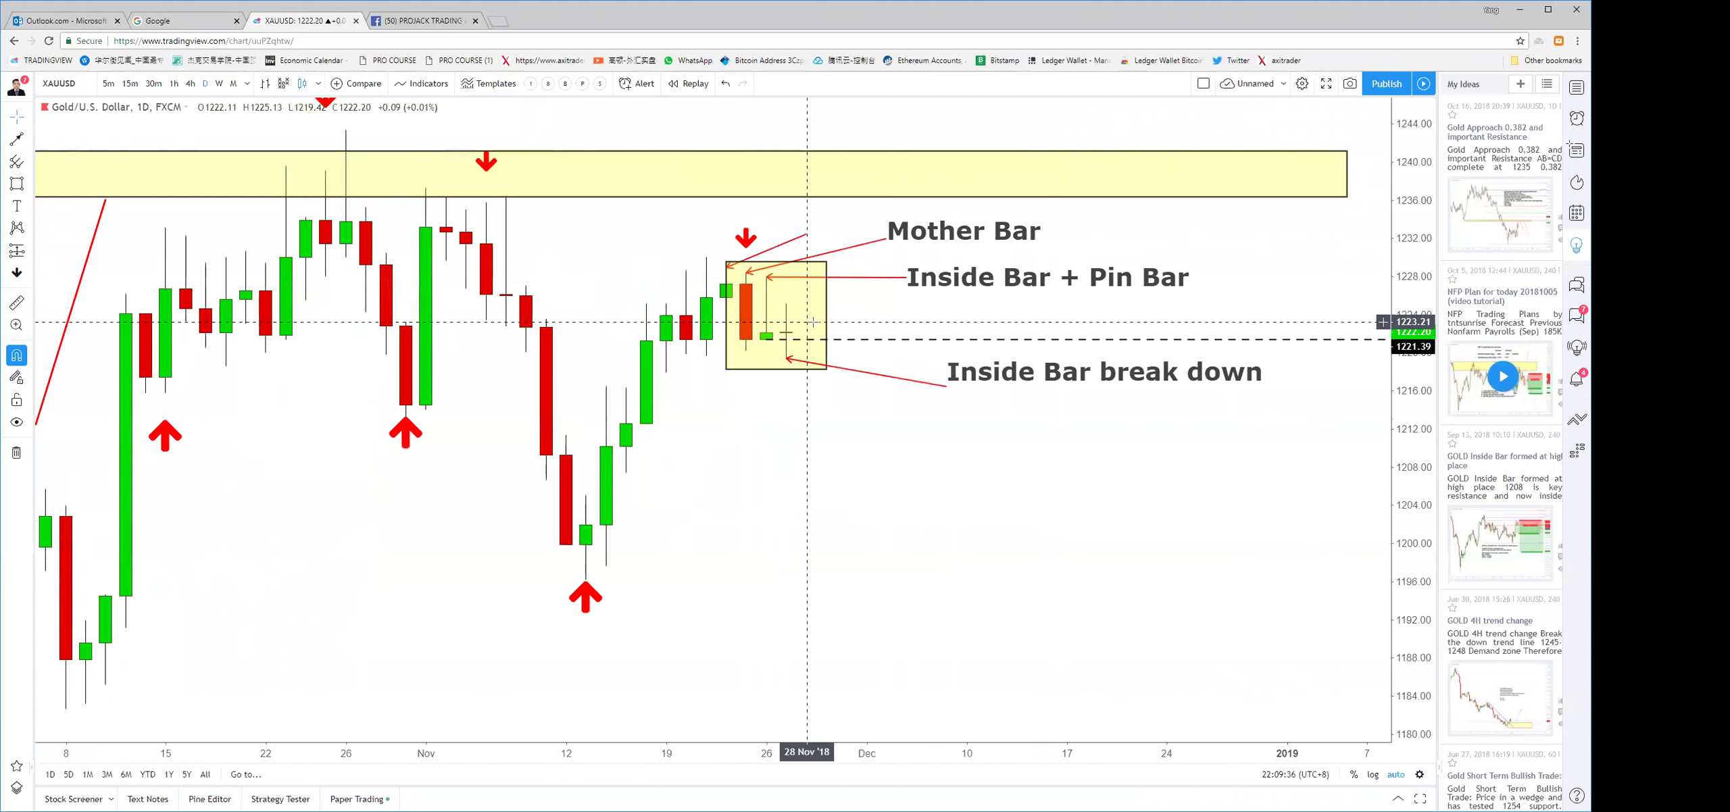
scroll(845, 429, "up", 2)
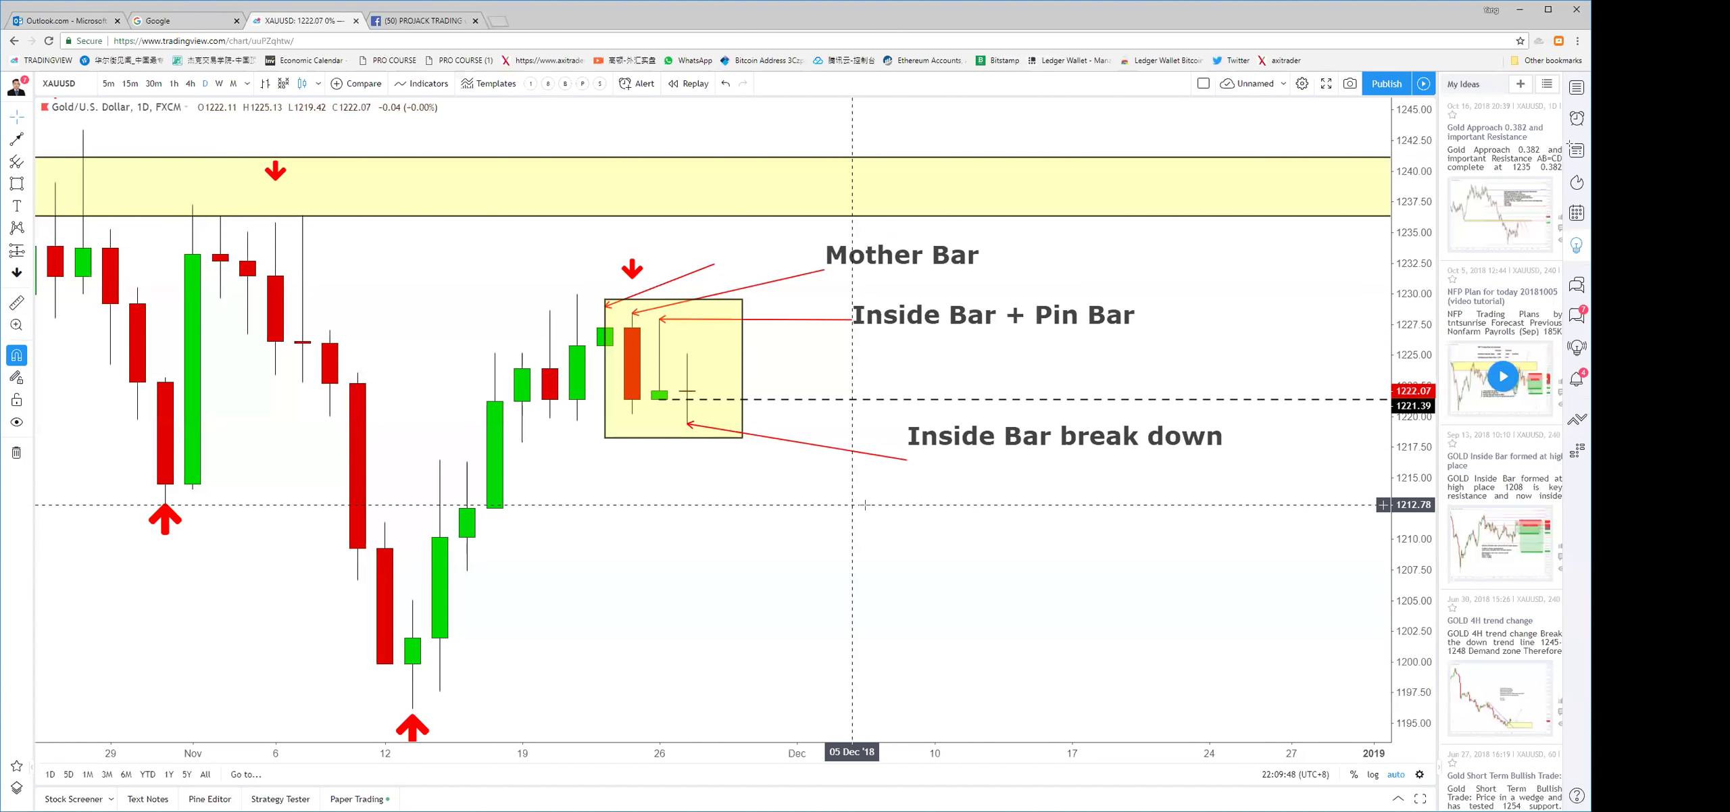
scroll(846, 565, "left", 3)
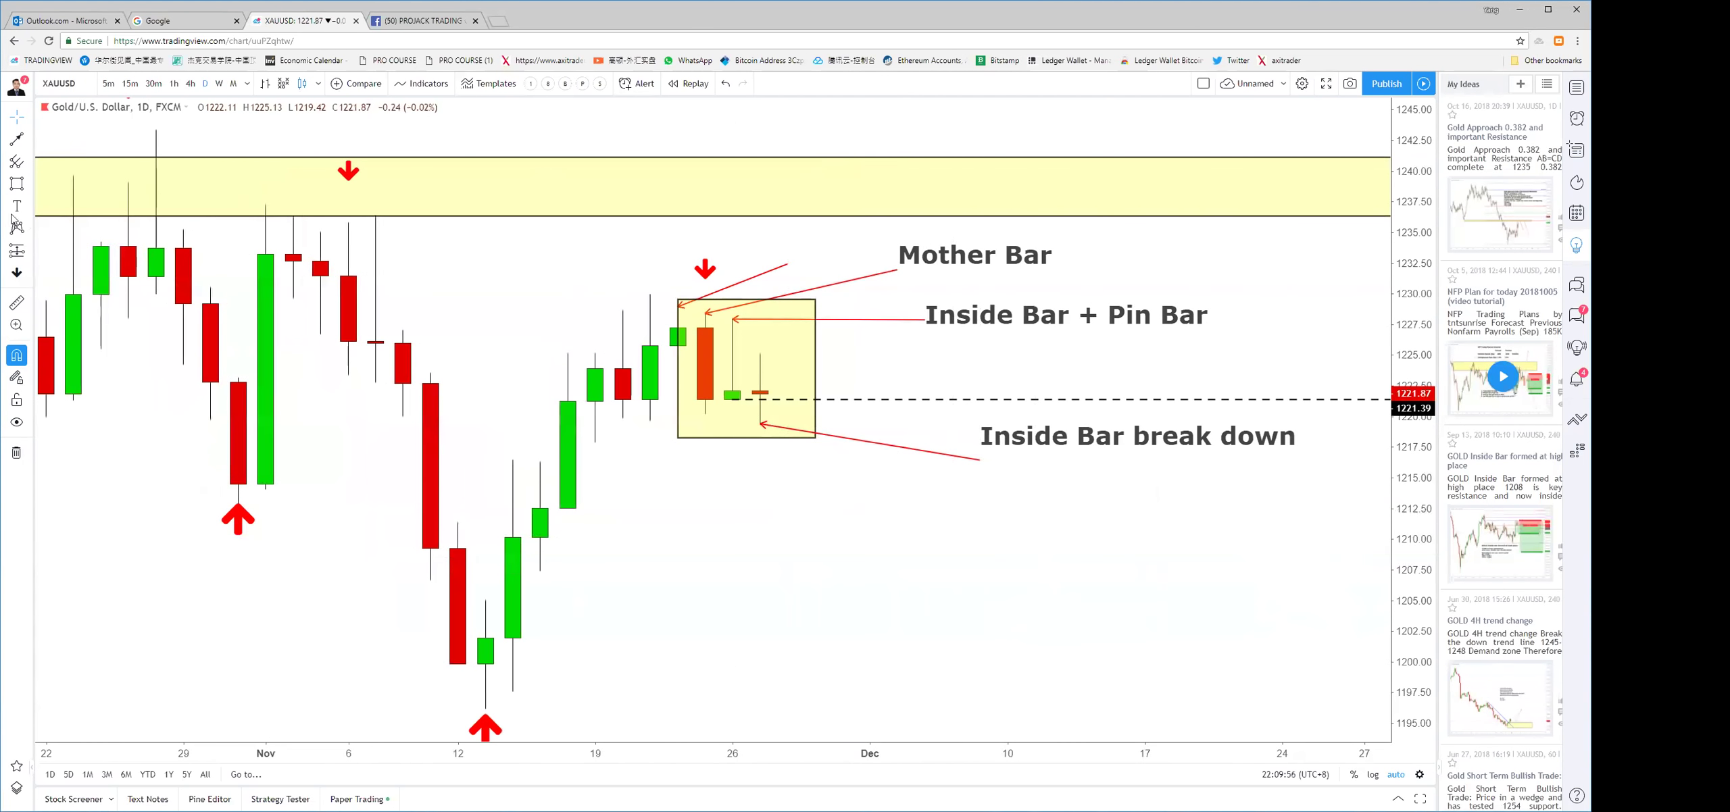
Add a text label "Entry: Low of the inside bar" in the empty area below the break down label, starting at November 21
left_click(651, 549)
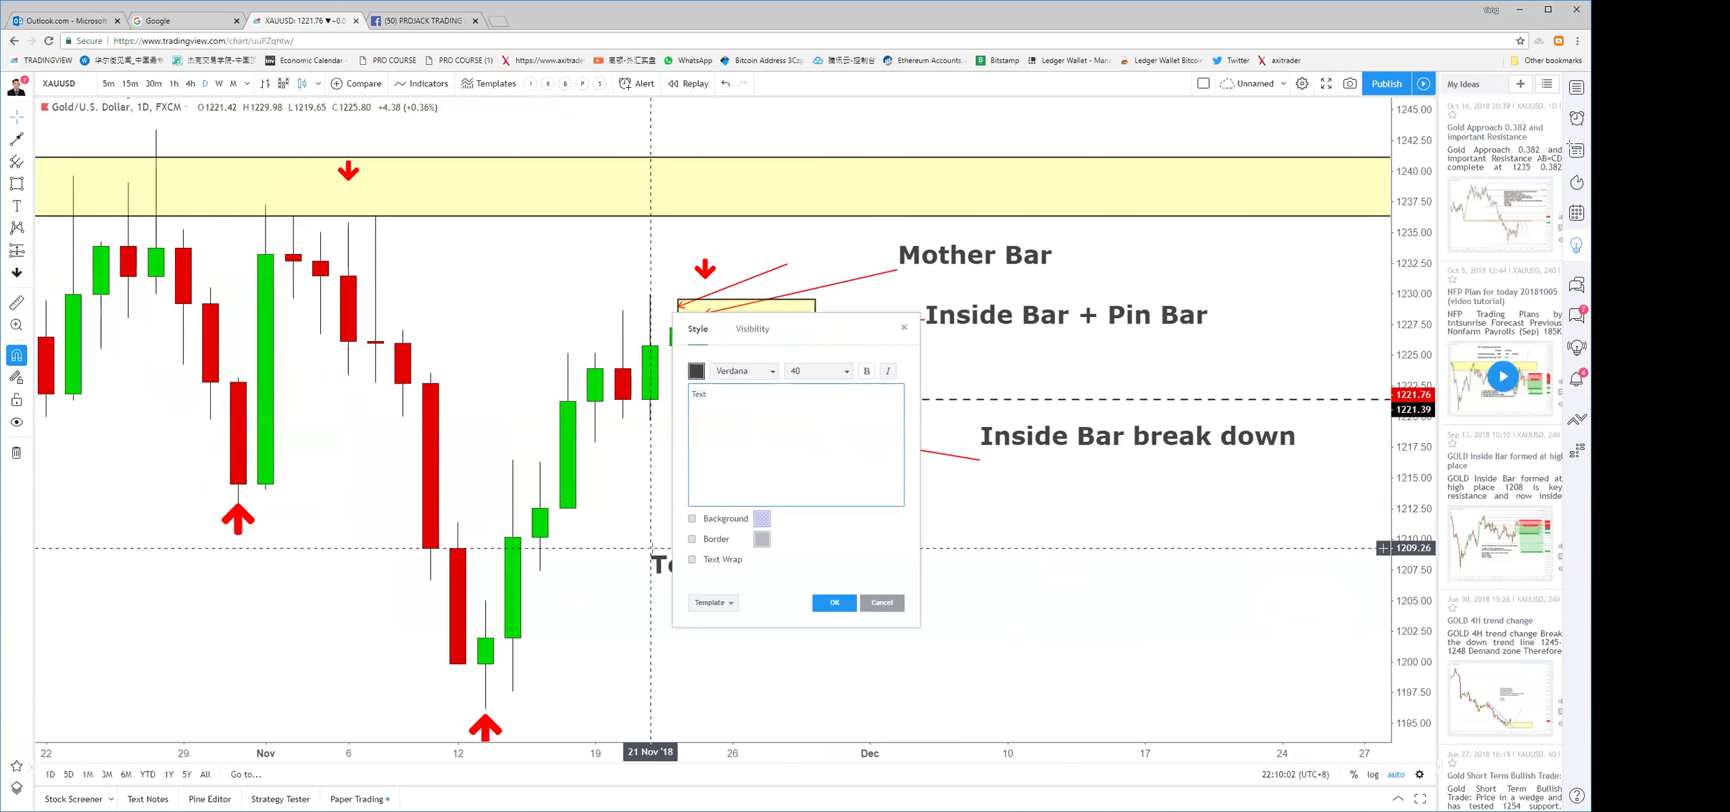
type("D")
key("BackSpace")
type("Entry:")
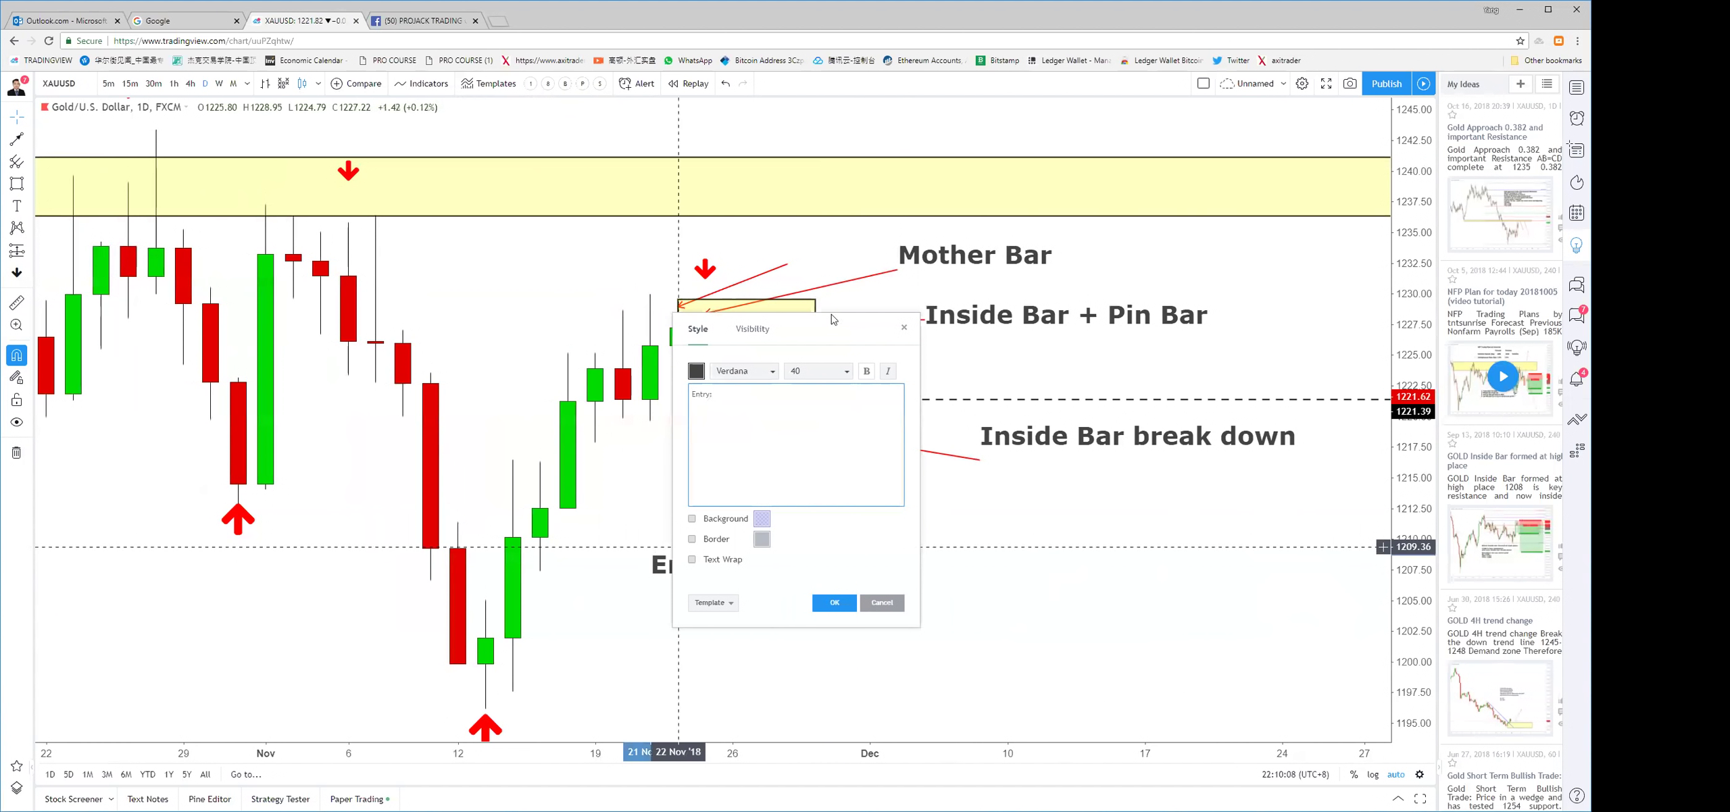
left_click_drag(799, 329, 985, 298)
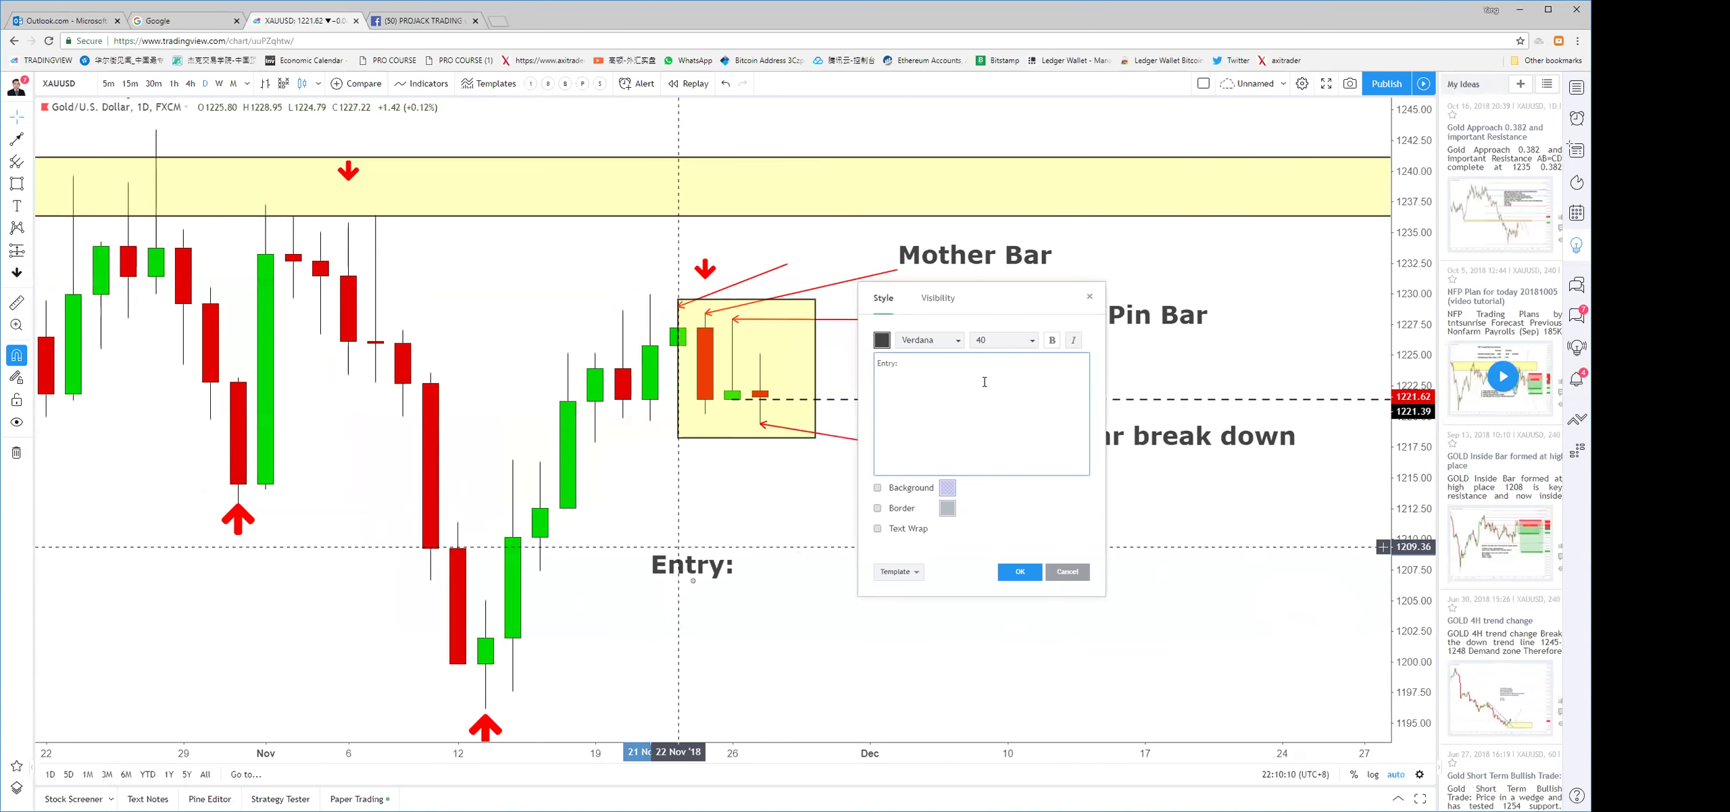
type("ntry:  Low of the insdie b")
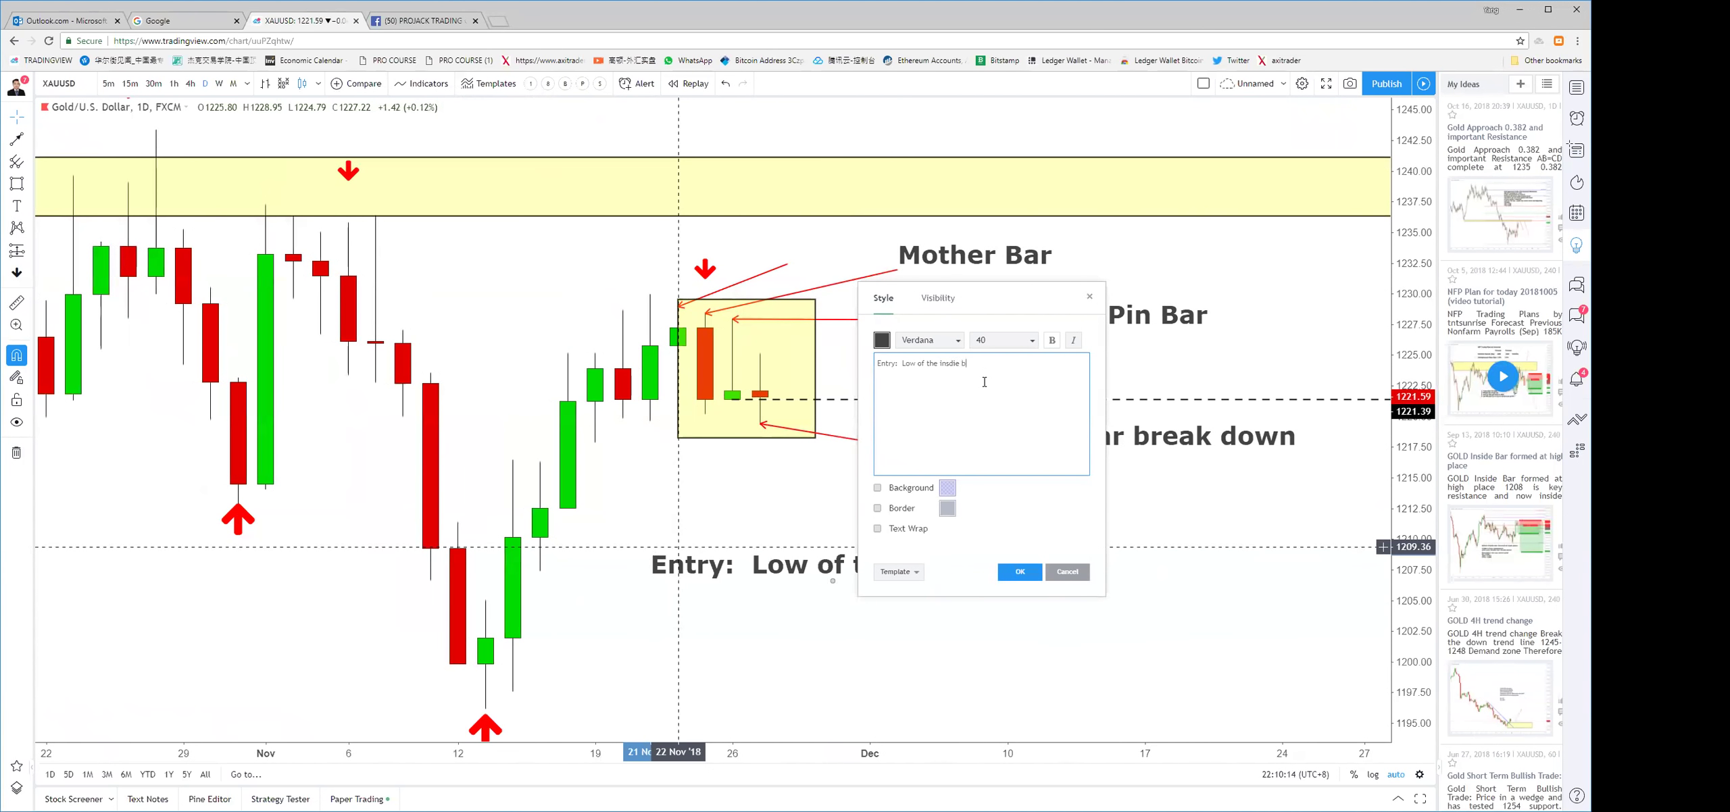
type("ide")
left_click(1019, 571)
right_click(980, 378)
key("Escape")
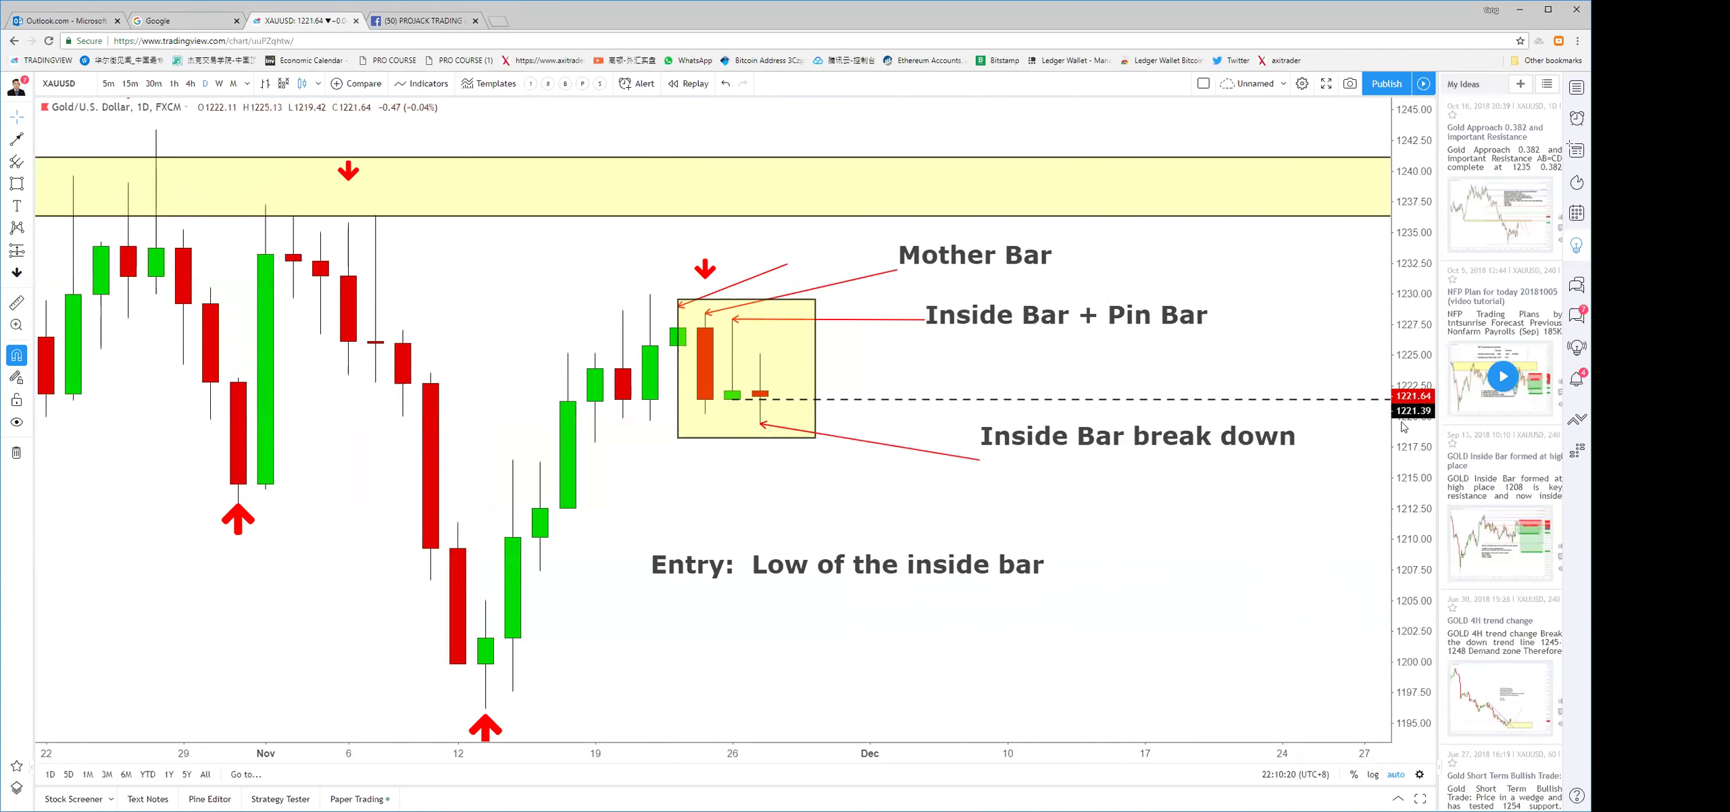
Append the price 1221.39 to the entry label and move the label slightly higher on the chart
double_click(870, 566)
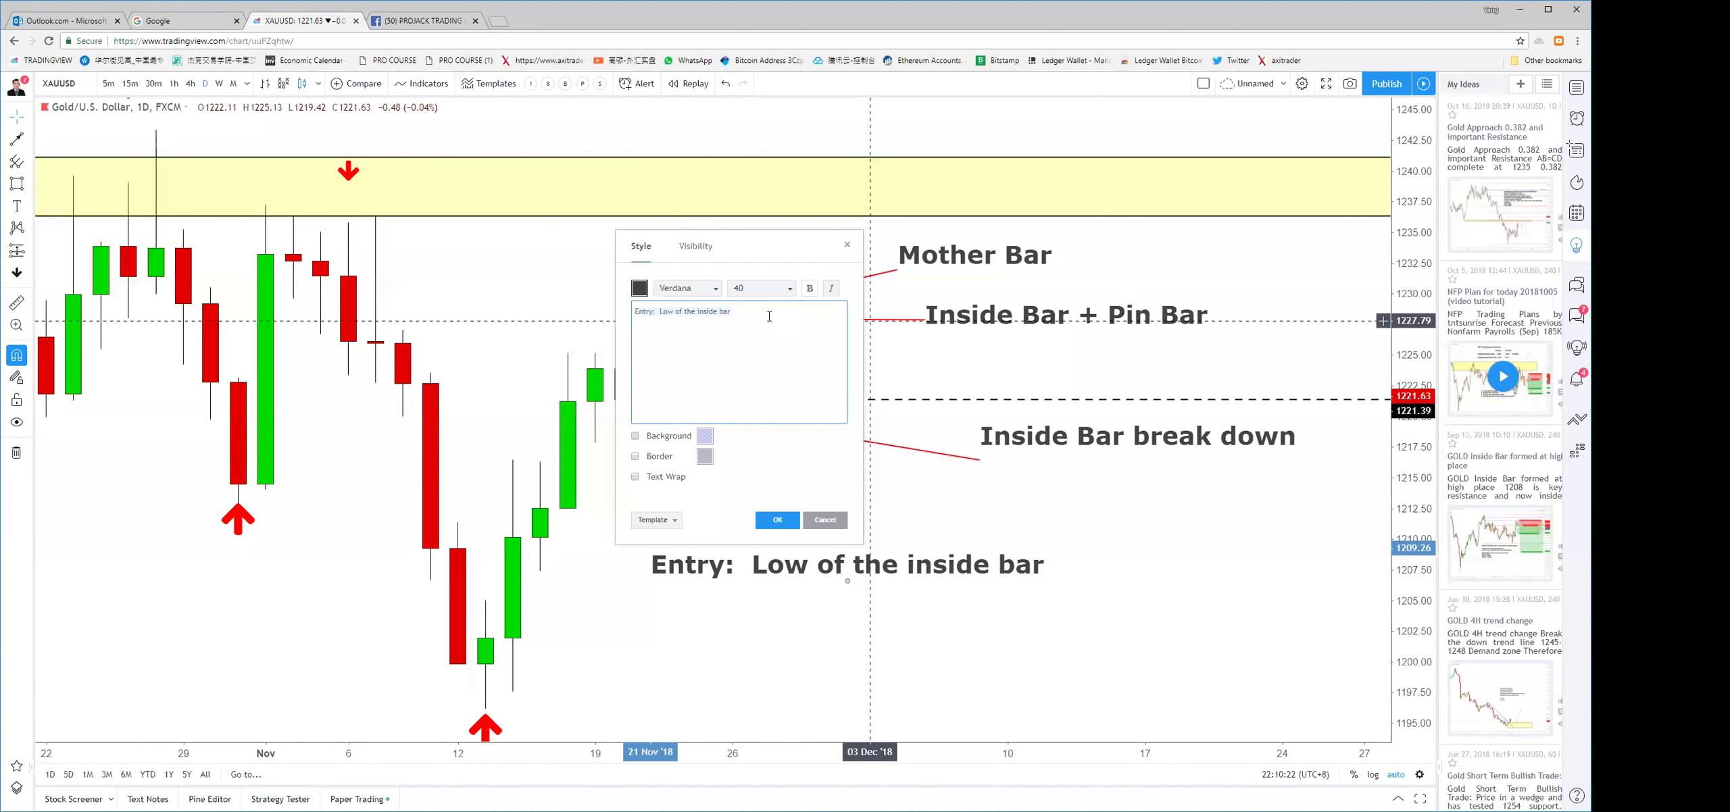
type("1221.39")
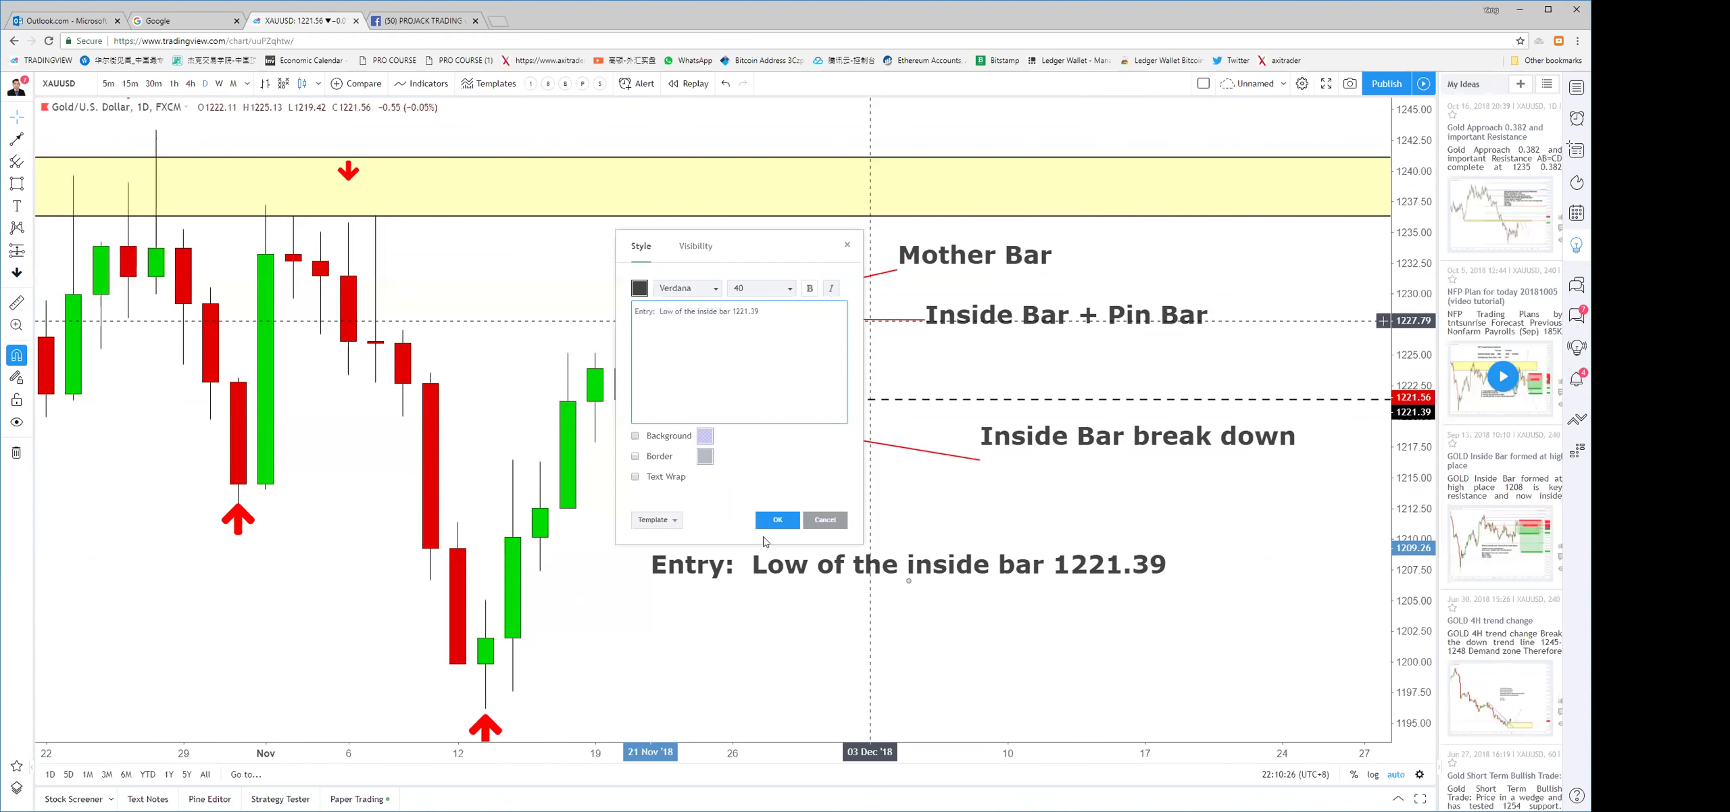
left_click(778, 519)
right_click(926, 541)
key("Escape")
left_click_drag(788, 568, 788, 533)
Add a second line reading "SL:" to the entry label
double_click(788, 533)
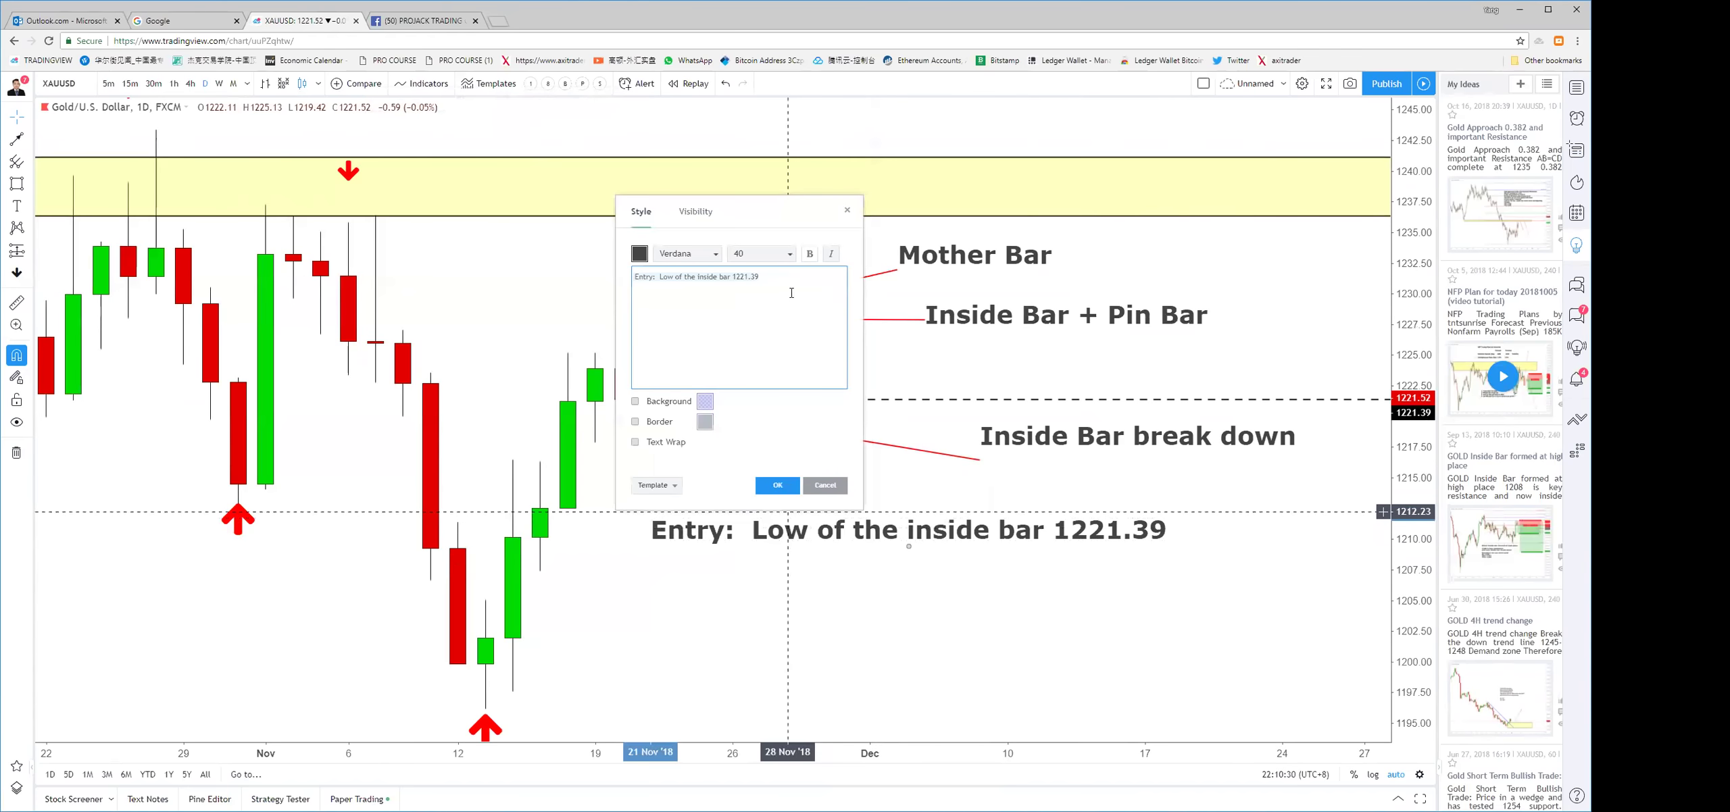
type("SL:")
left_click_drag(692, 212, 311, 292)
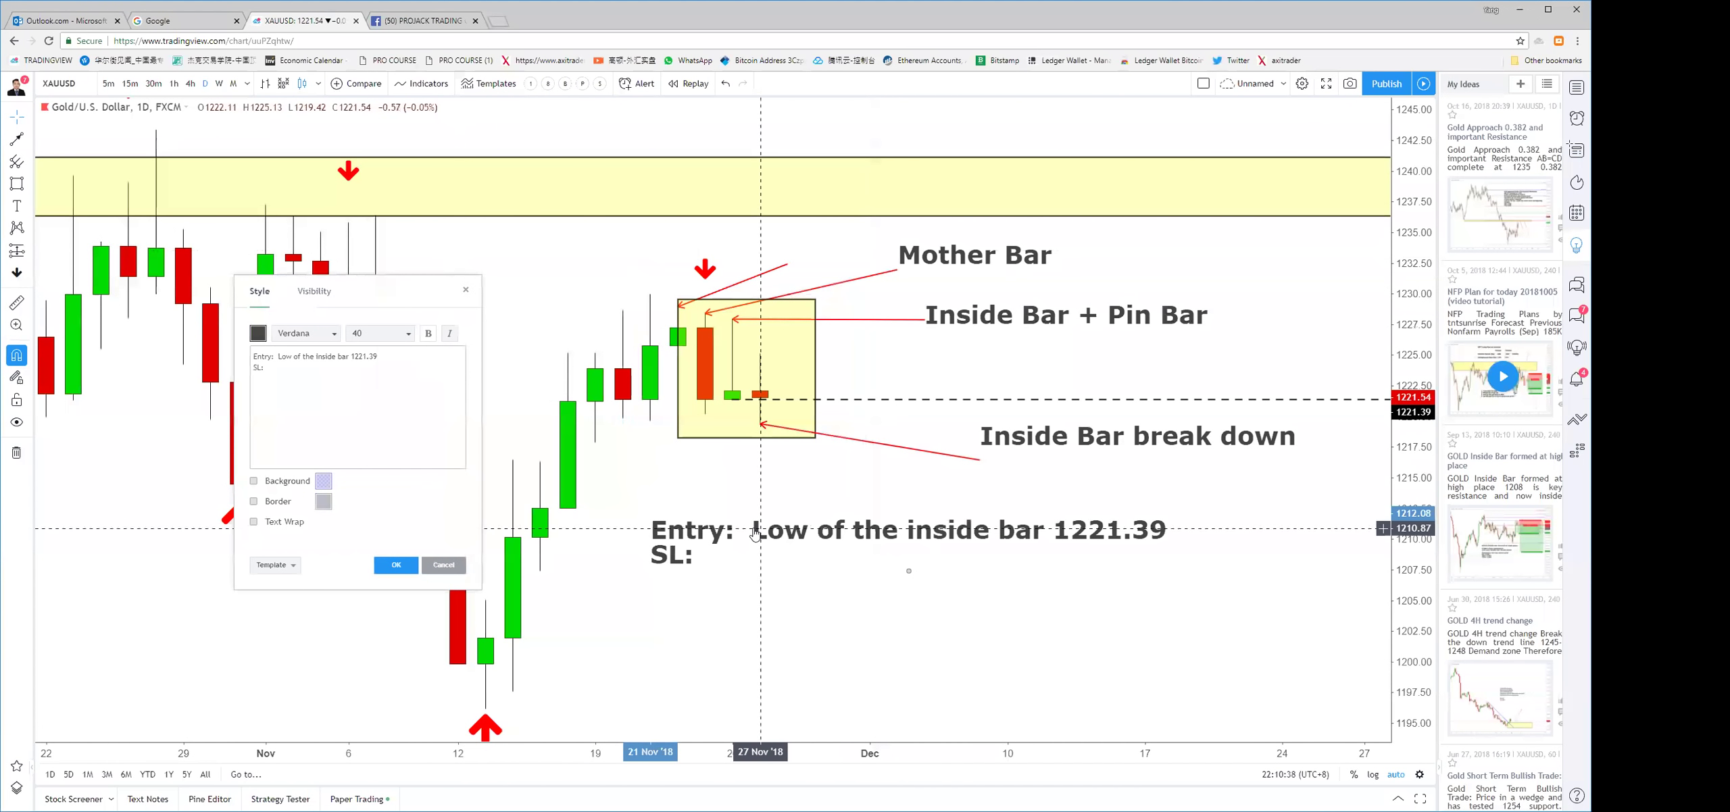
left_click(870, 580)
Draw a horizontal ray from the November 26 candle's high at 1227.95 and move the "Inside Bar + Pin Bar" label above it
left_click(31, 144)
left_click(94, 216)
left_click(735, 319)
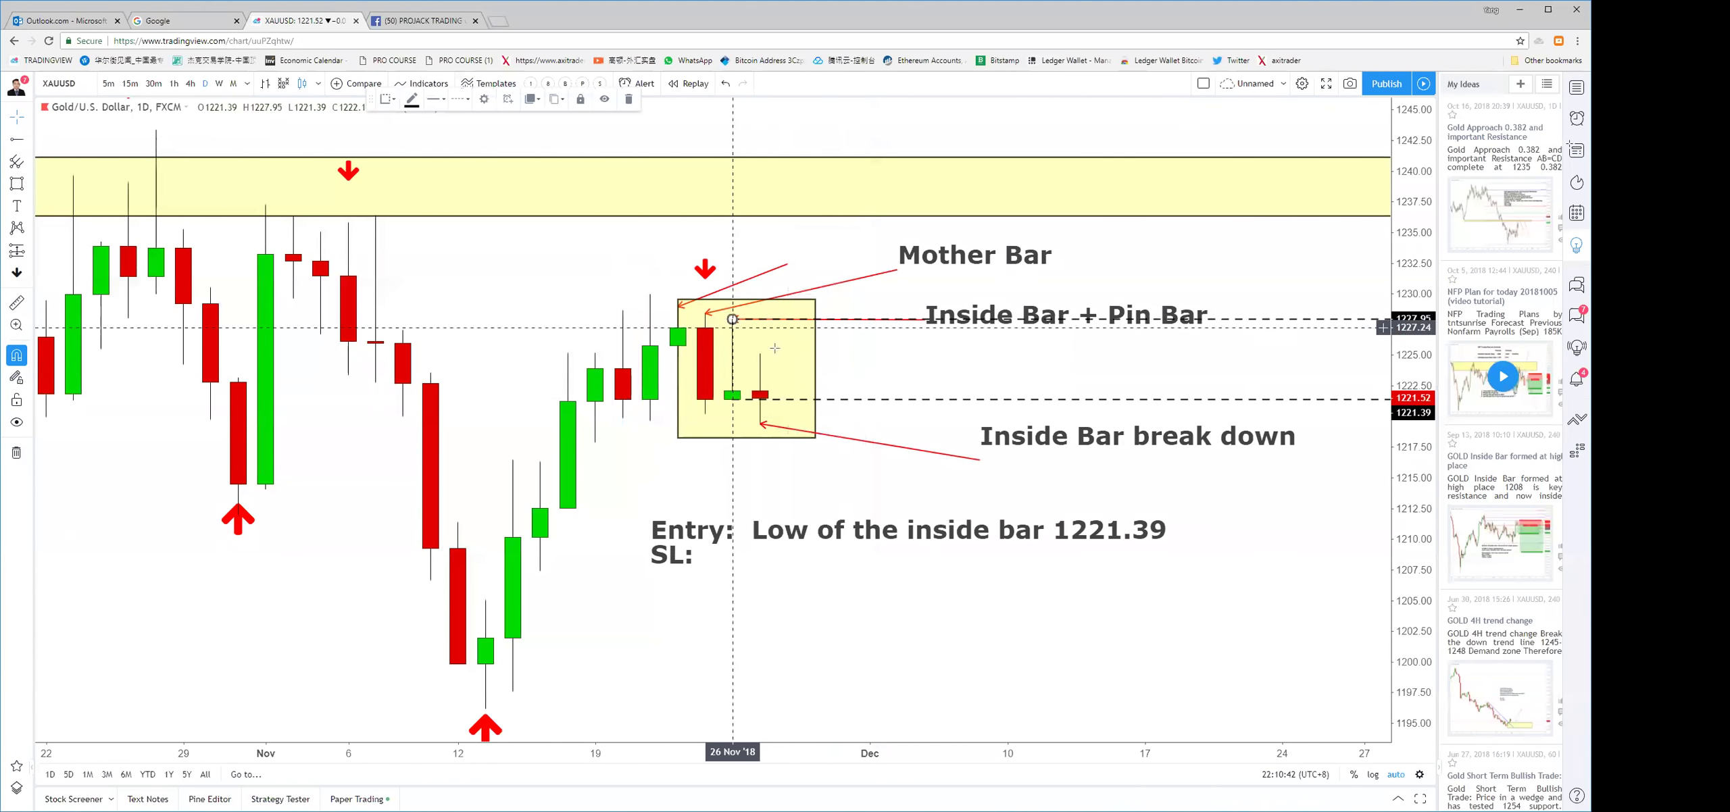
right_click(792, 368)
key("Escape")
left_click_drag(1111, 325, 1111, 311)
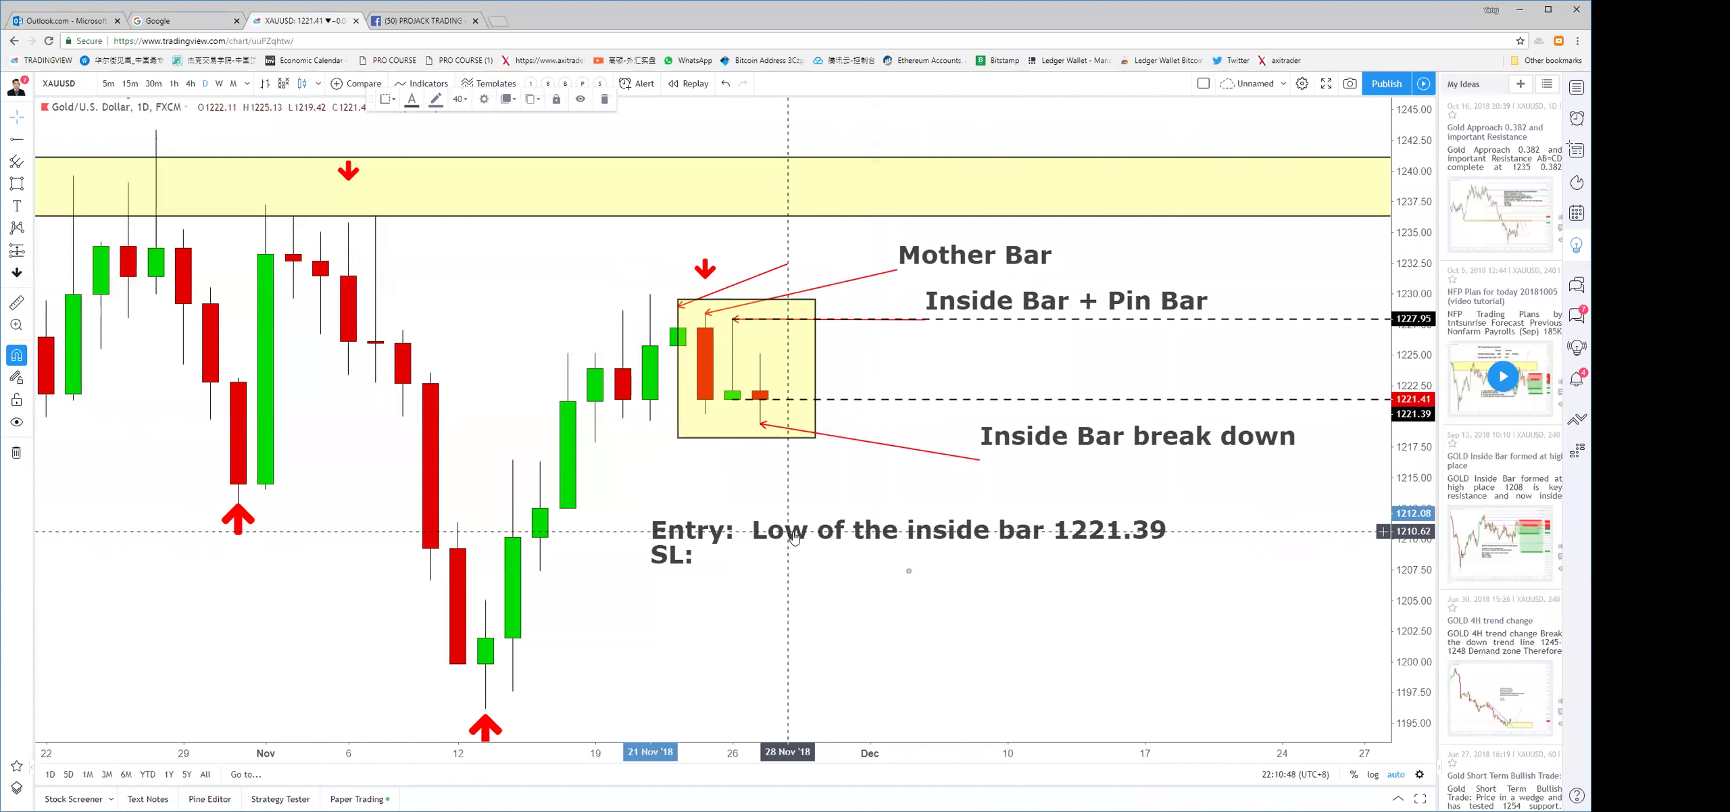
Enter 1228.10 as the stop loss on the SL line of the entry label
double_click(794, 561)
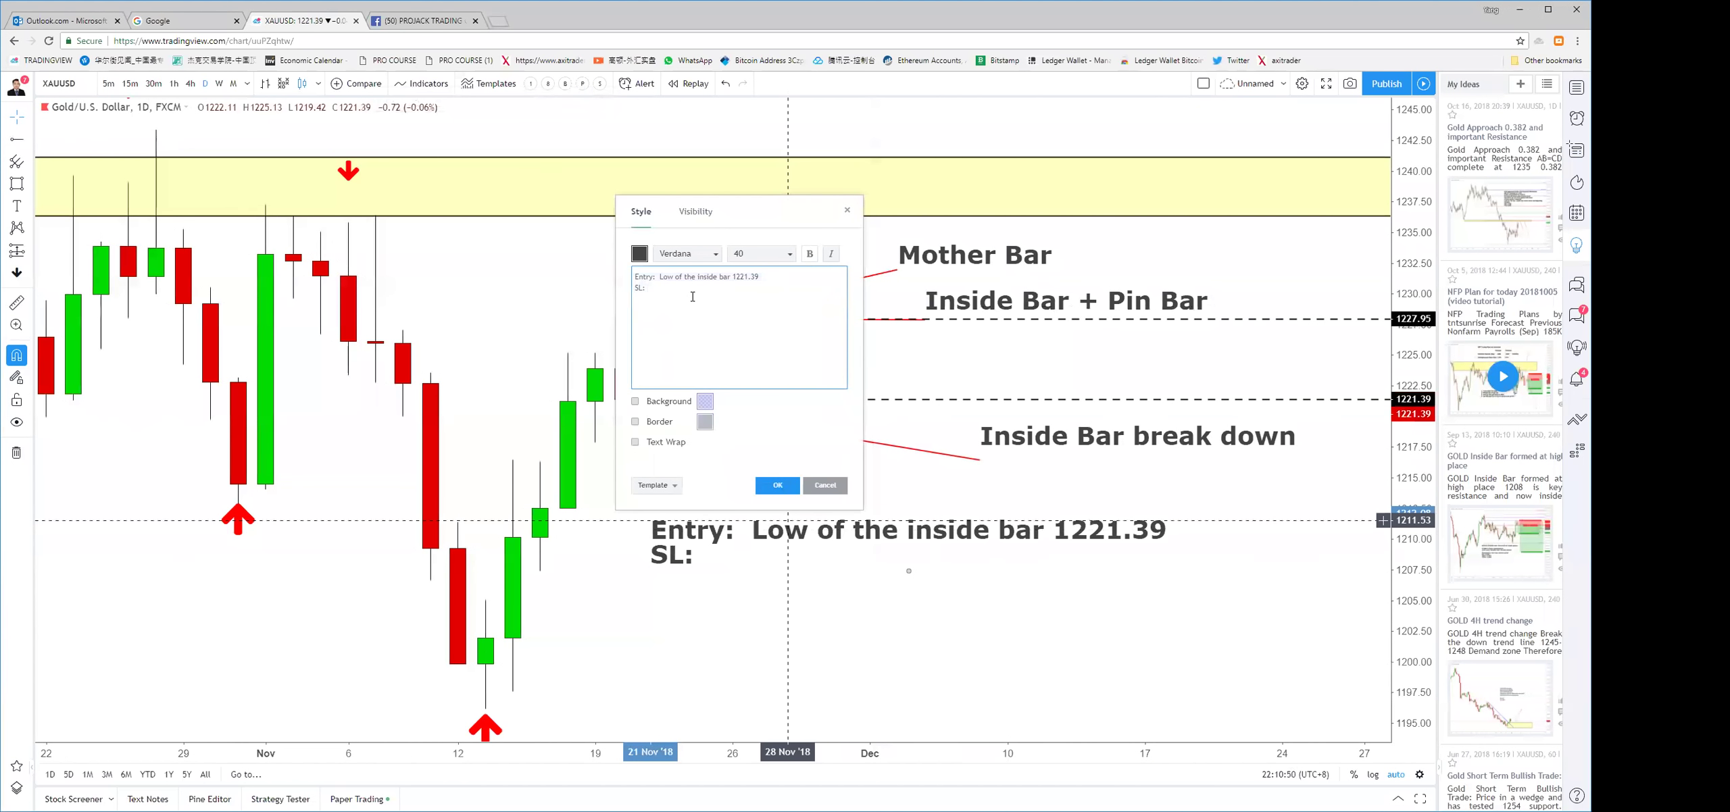
left_click_drag(742, 211, 451, 255)
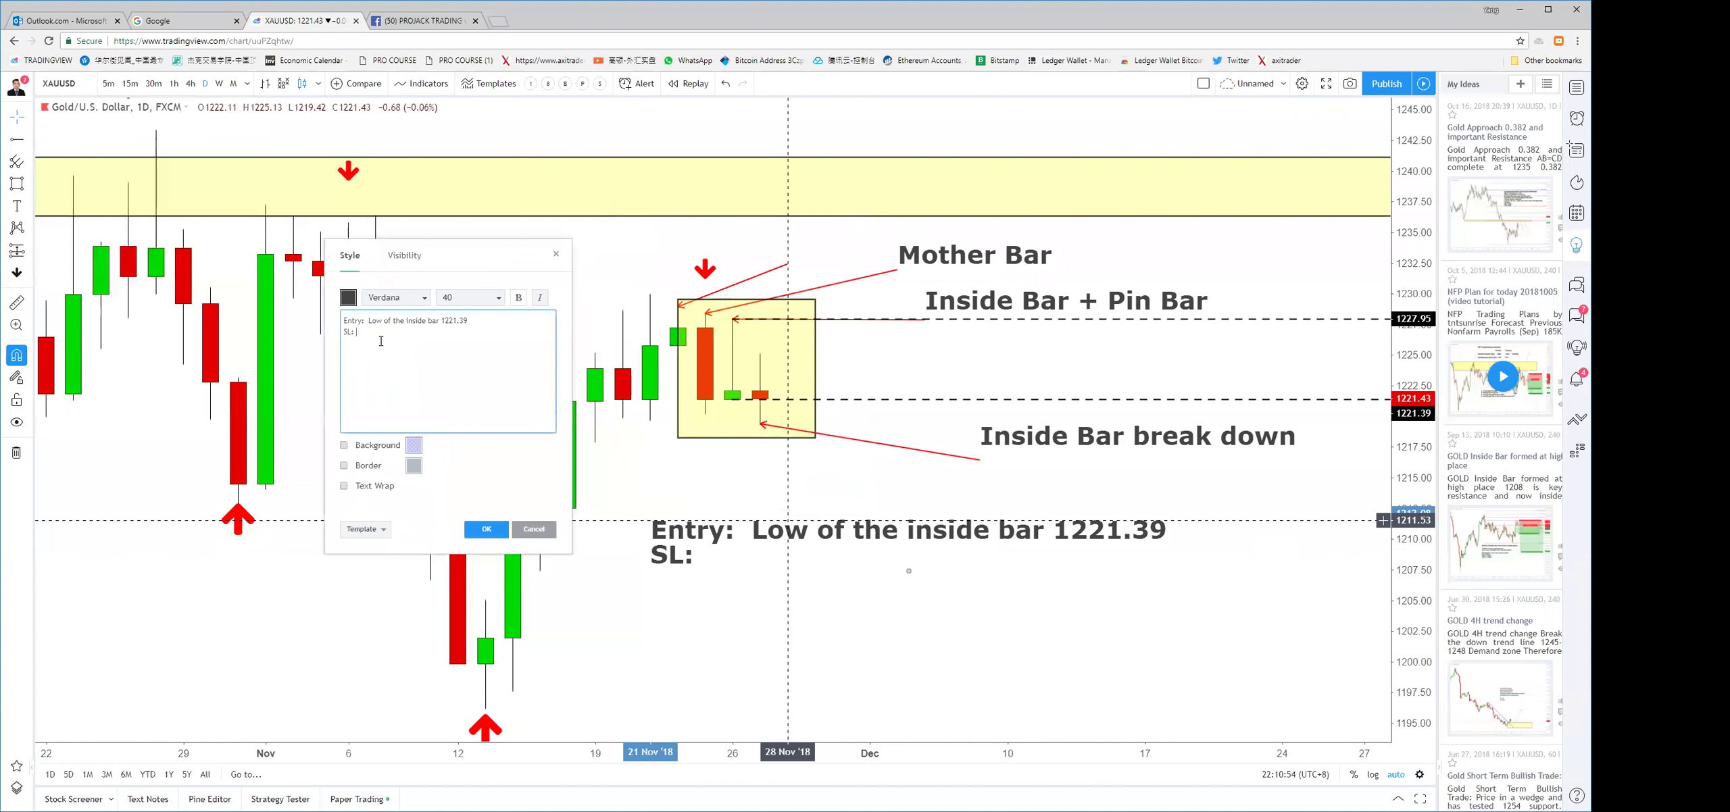
type("1229")
key("BackSpace")
type("8")
key("Return")
type("10")
key("BackSpace")
key("BackSpace")
key("BackSpace")
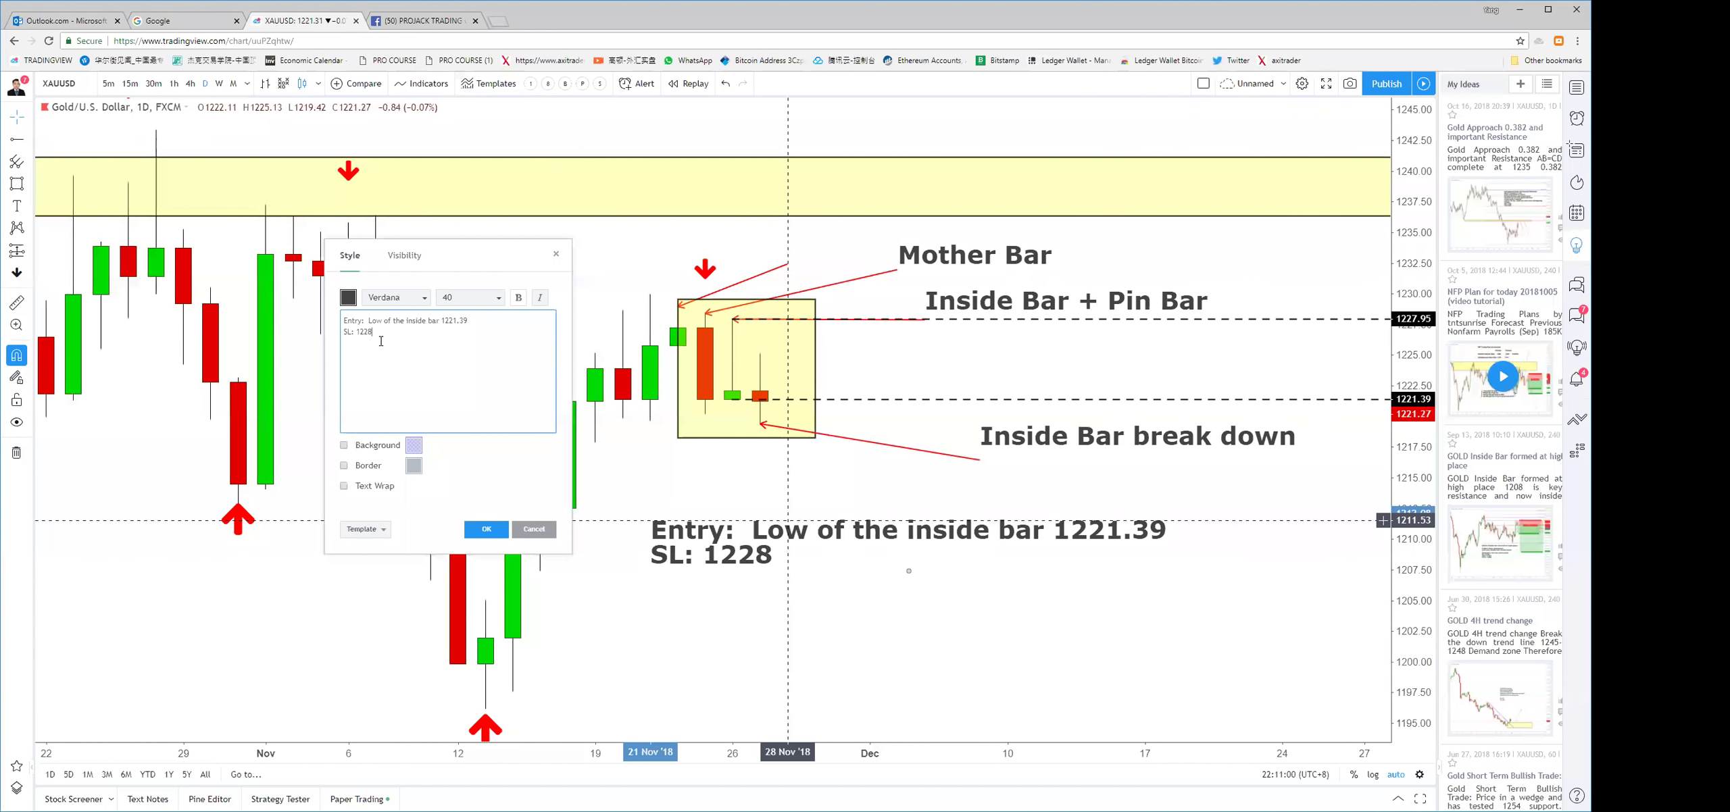
type(".10")
Add a "Risk Distance:" line to the entry label, separated from the SL line by a blank line
key("Return")
type("Risk Lev")
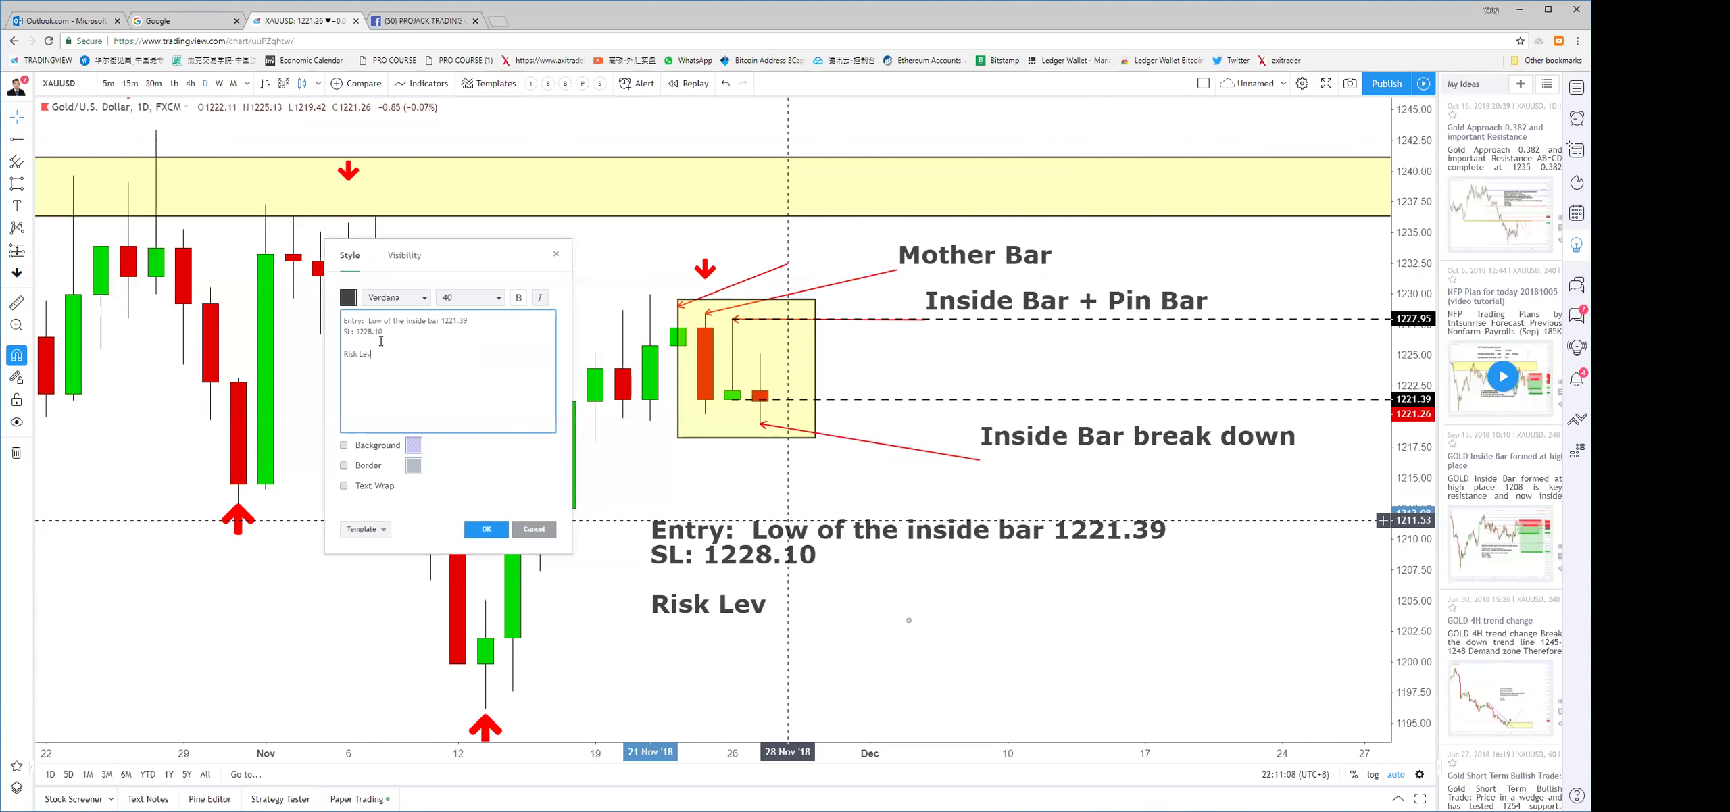
key("BackSpace")
key("BackSpace")
key("BackSpace")
type("Distance:")
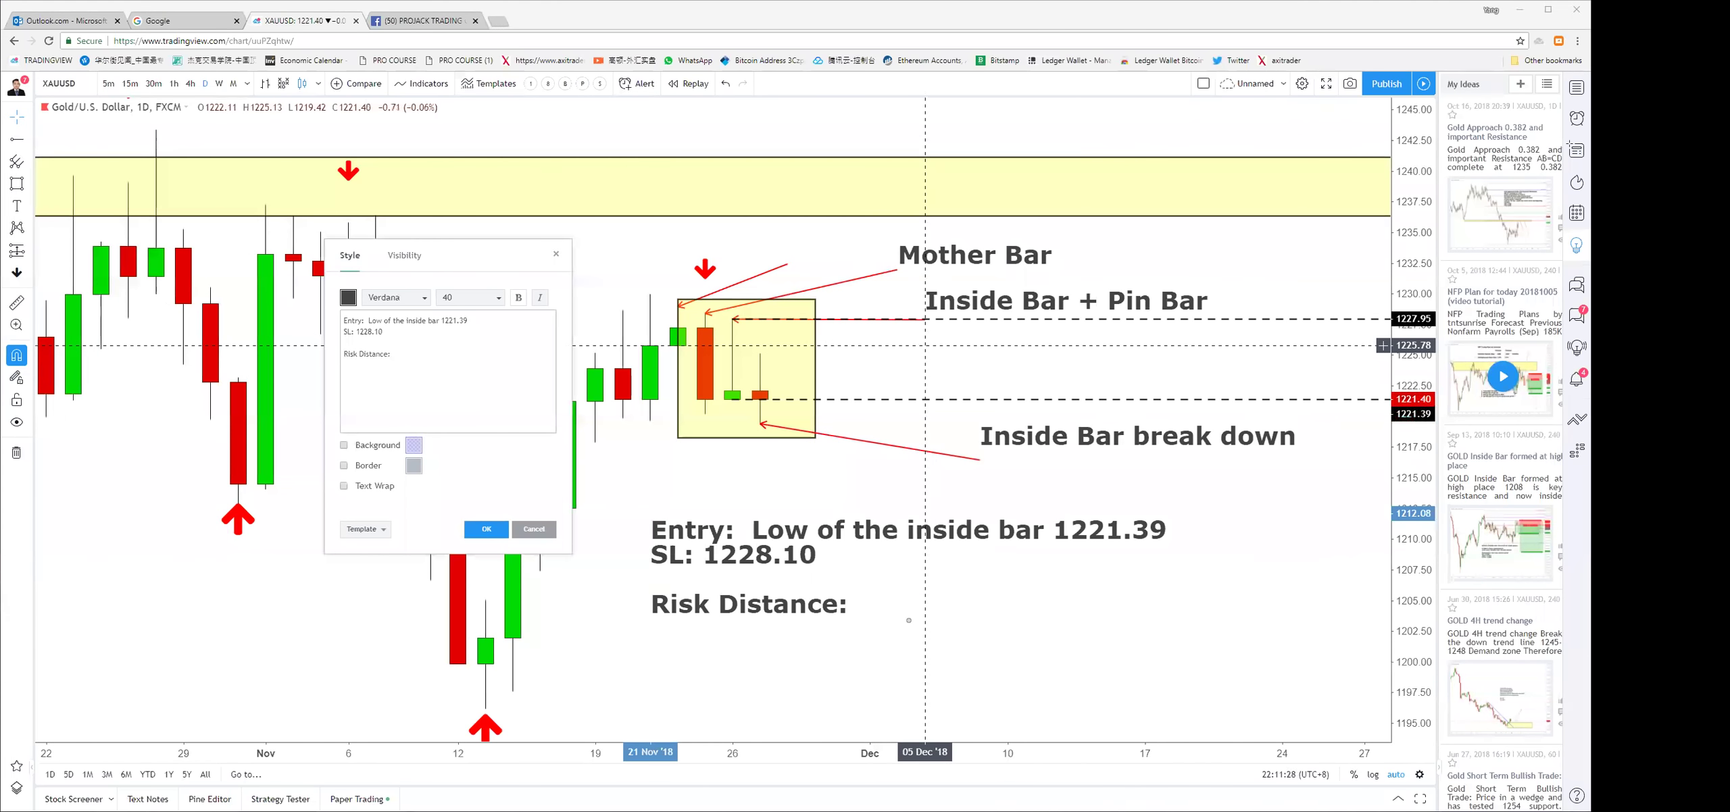
left_click(884, 610)
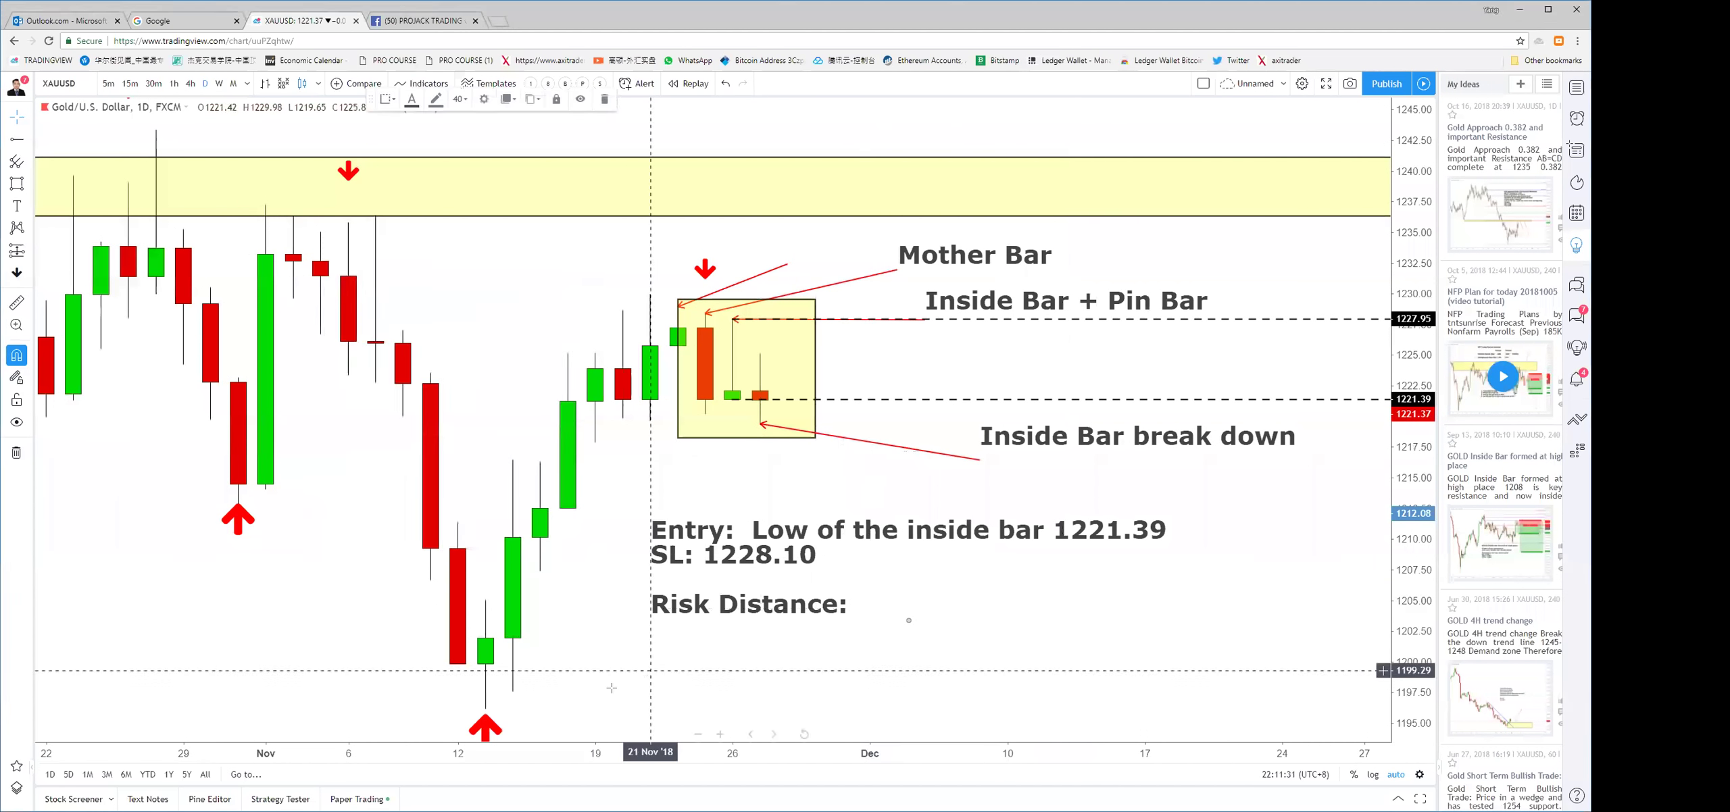
Enter 6.70 USD as the risk distance in the entry label
double_click(769, 611)
type("6.")
key("Return")
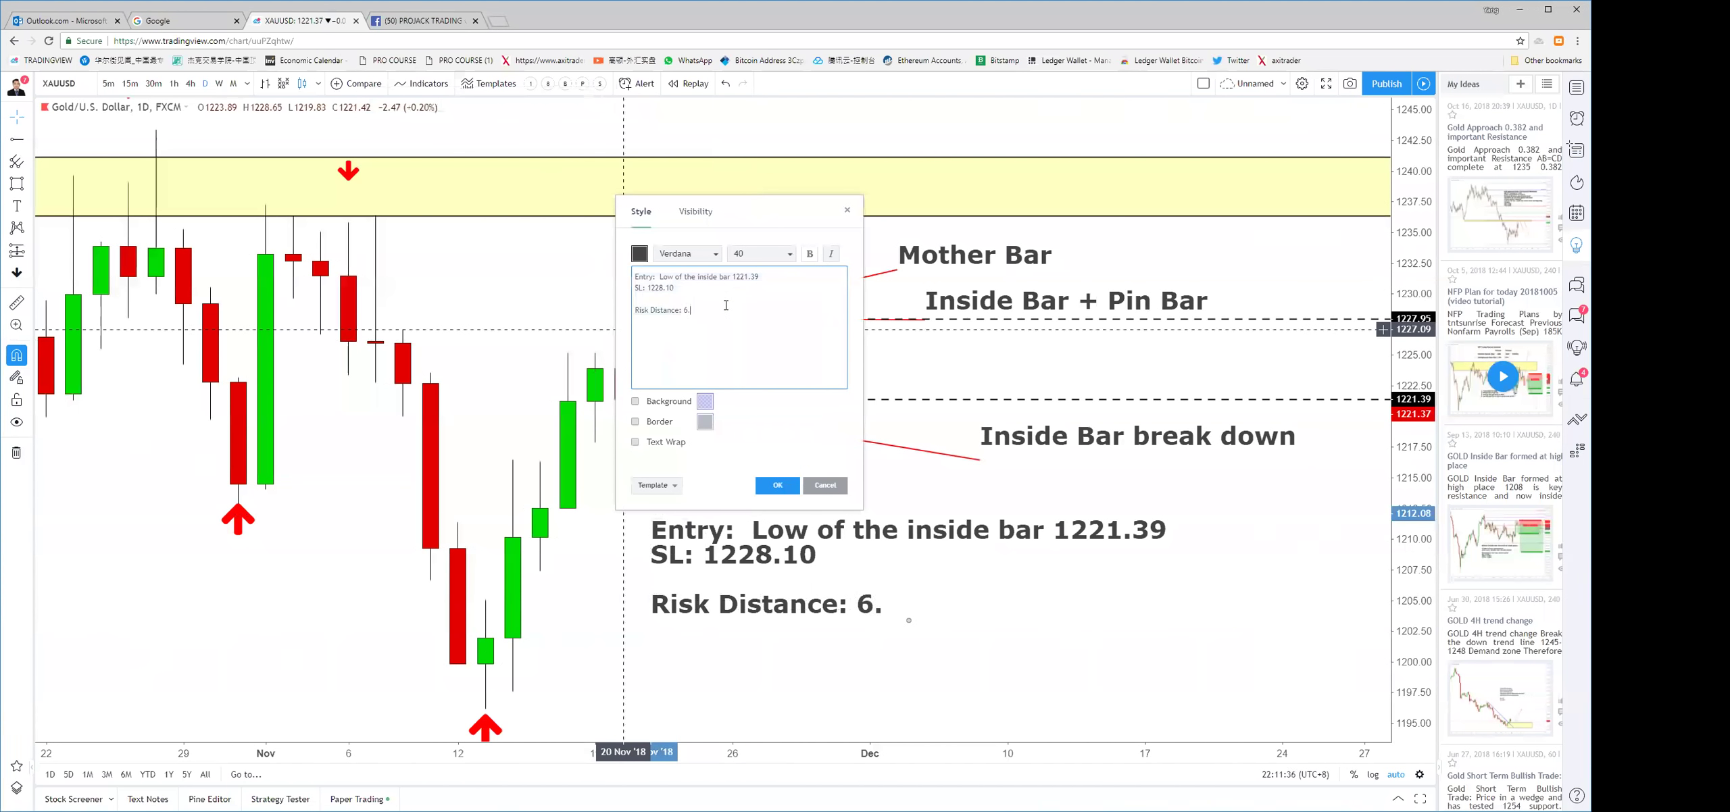
type("70")
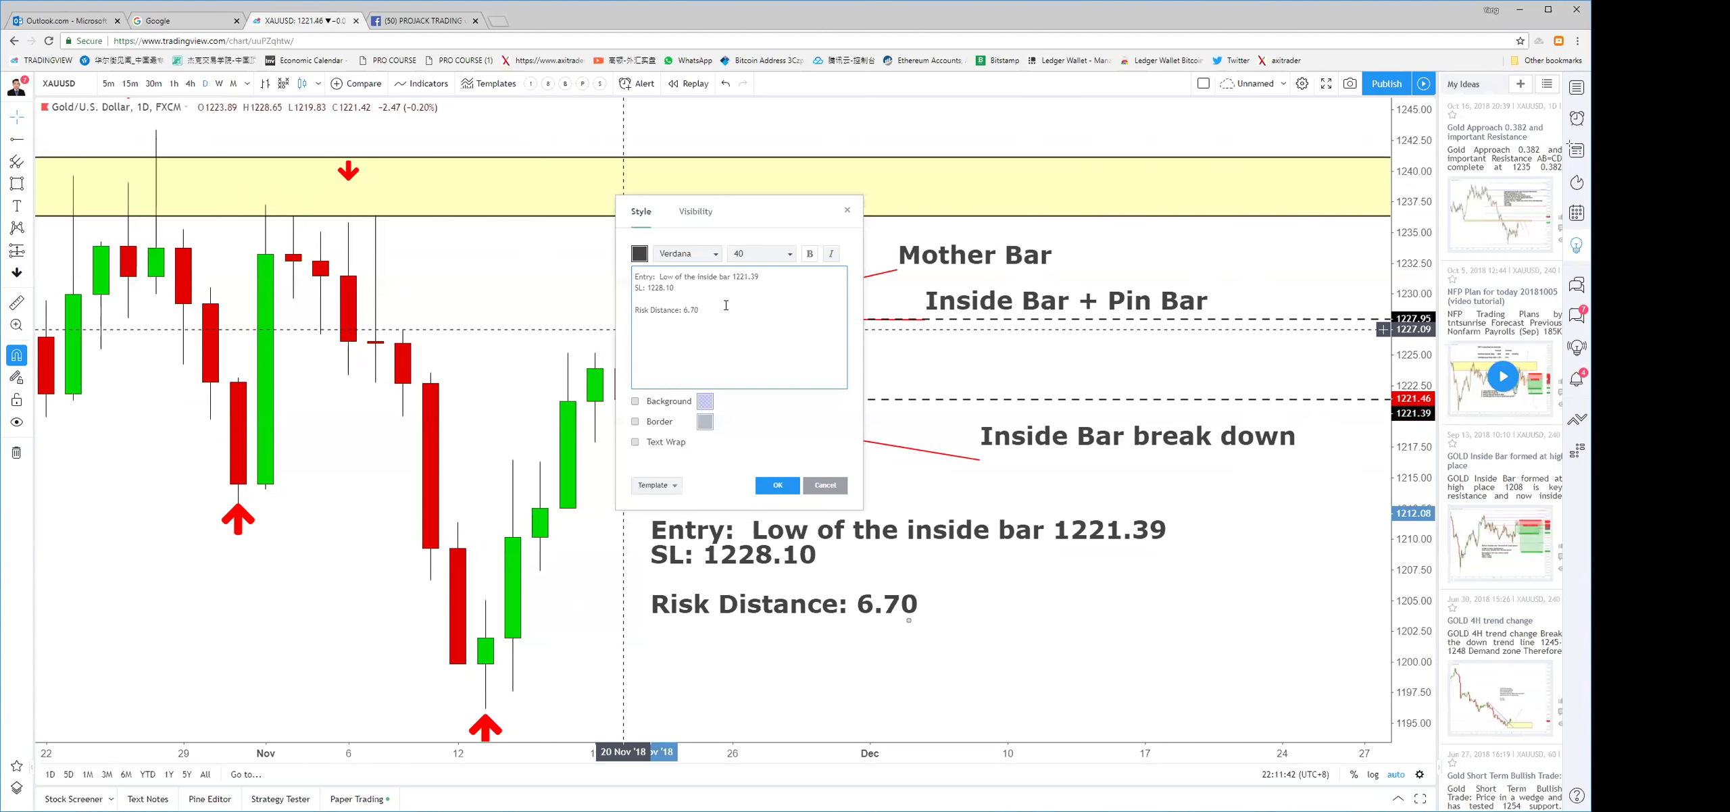
type(" D")
Add the line "For 1 lot gold: 670 usd" under the risk distance and move the entry label slightly up
type("For 1 lot")
type(" gold:")
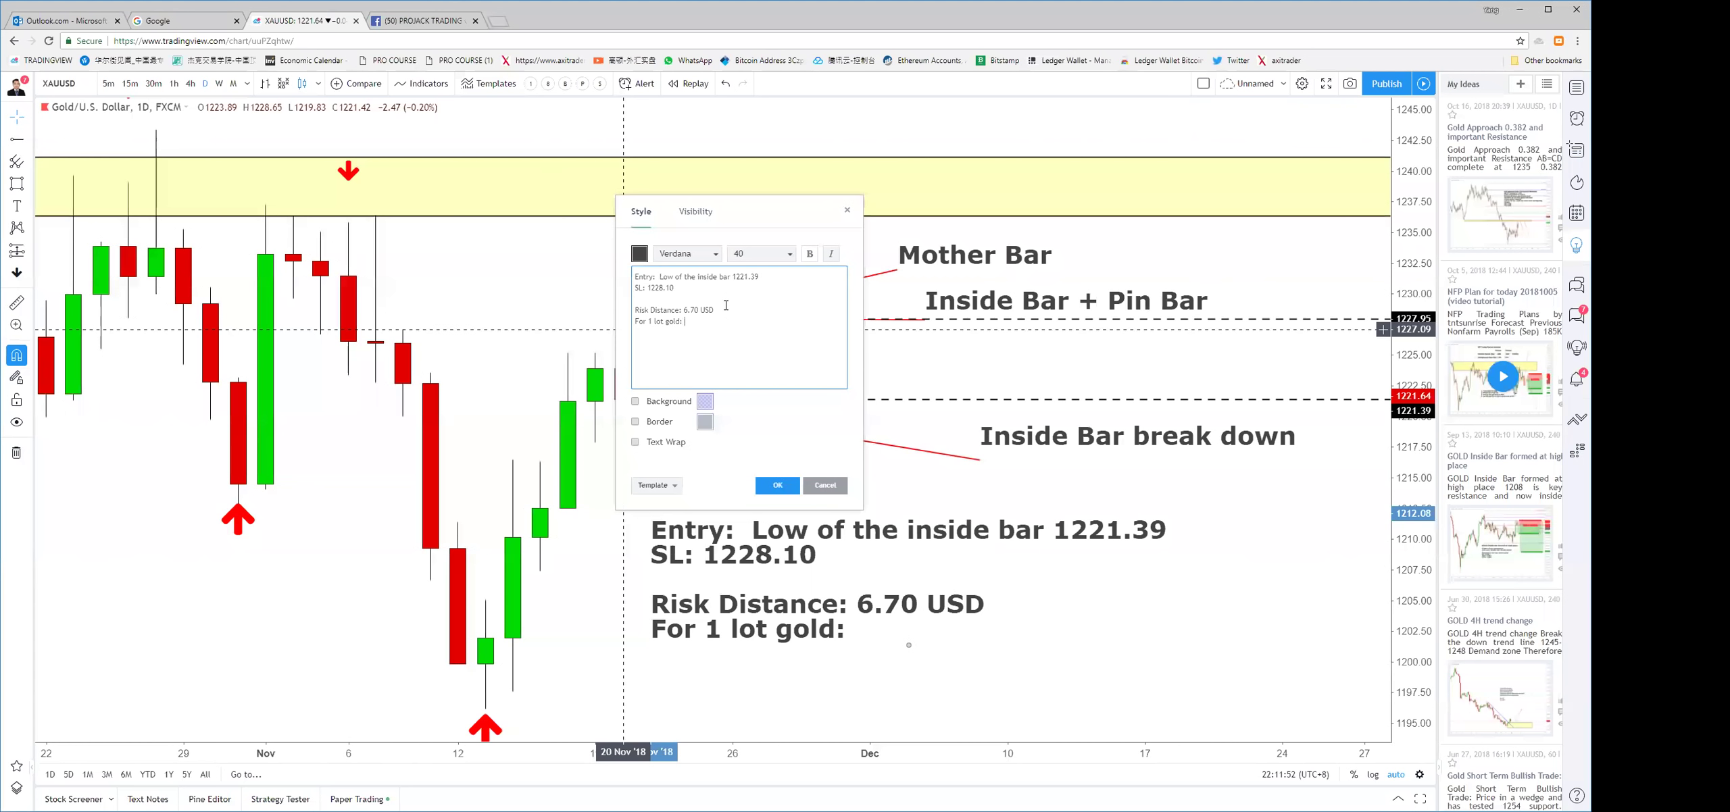
type("670 usd")
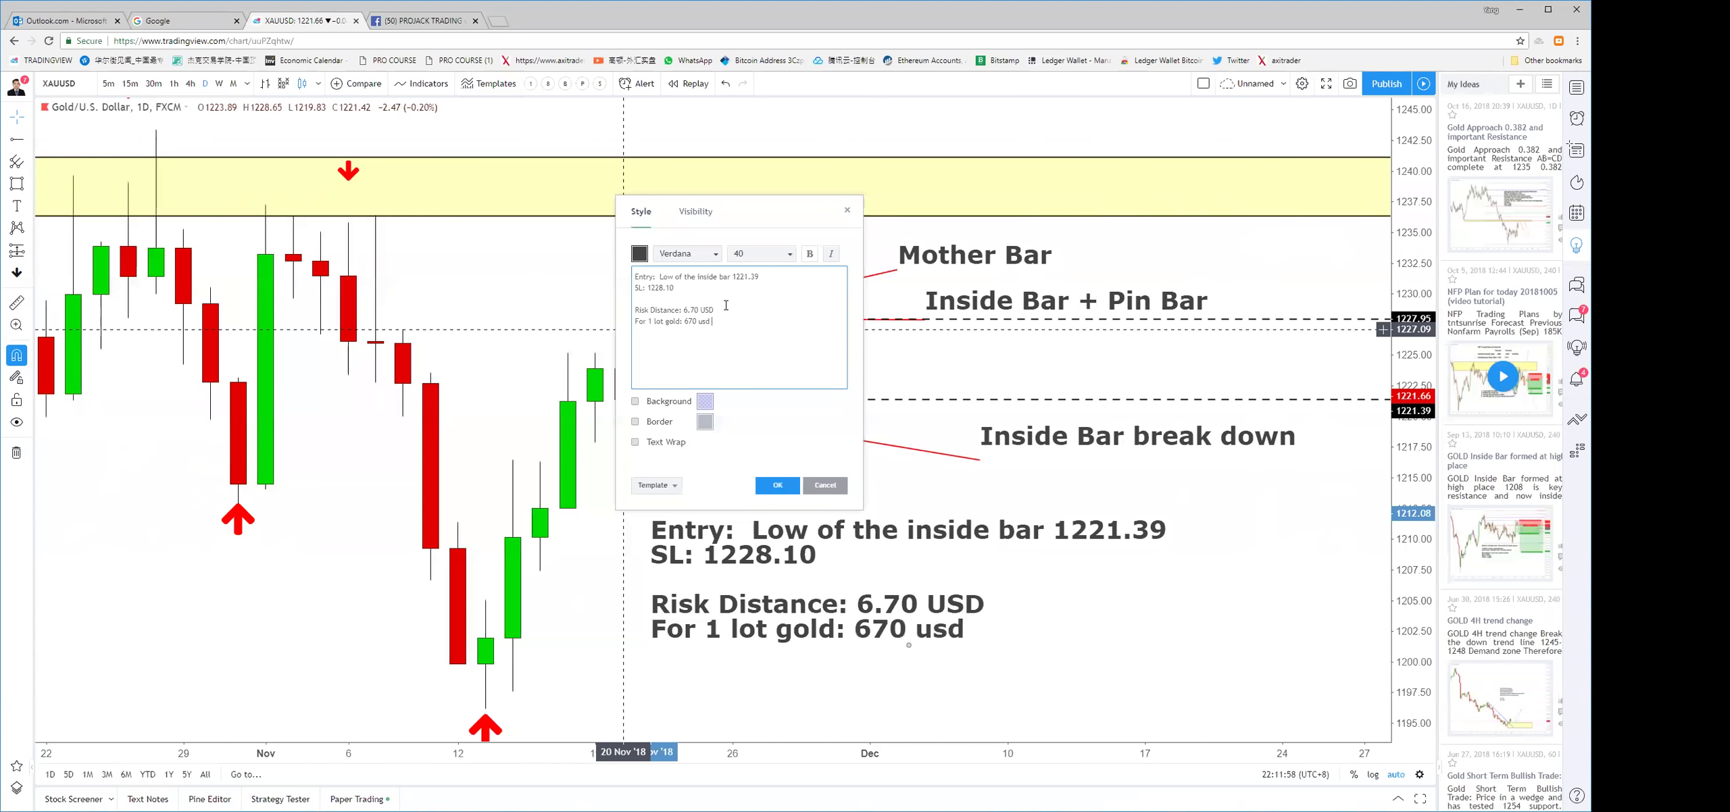
left_click(765, 485)
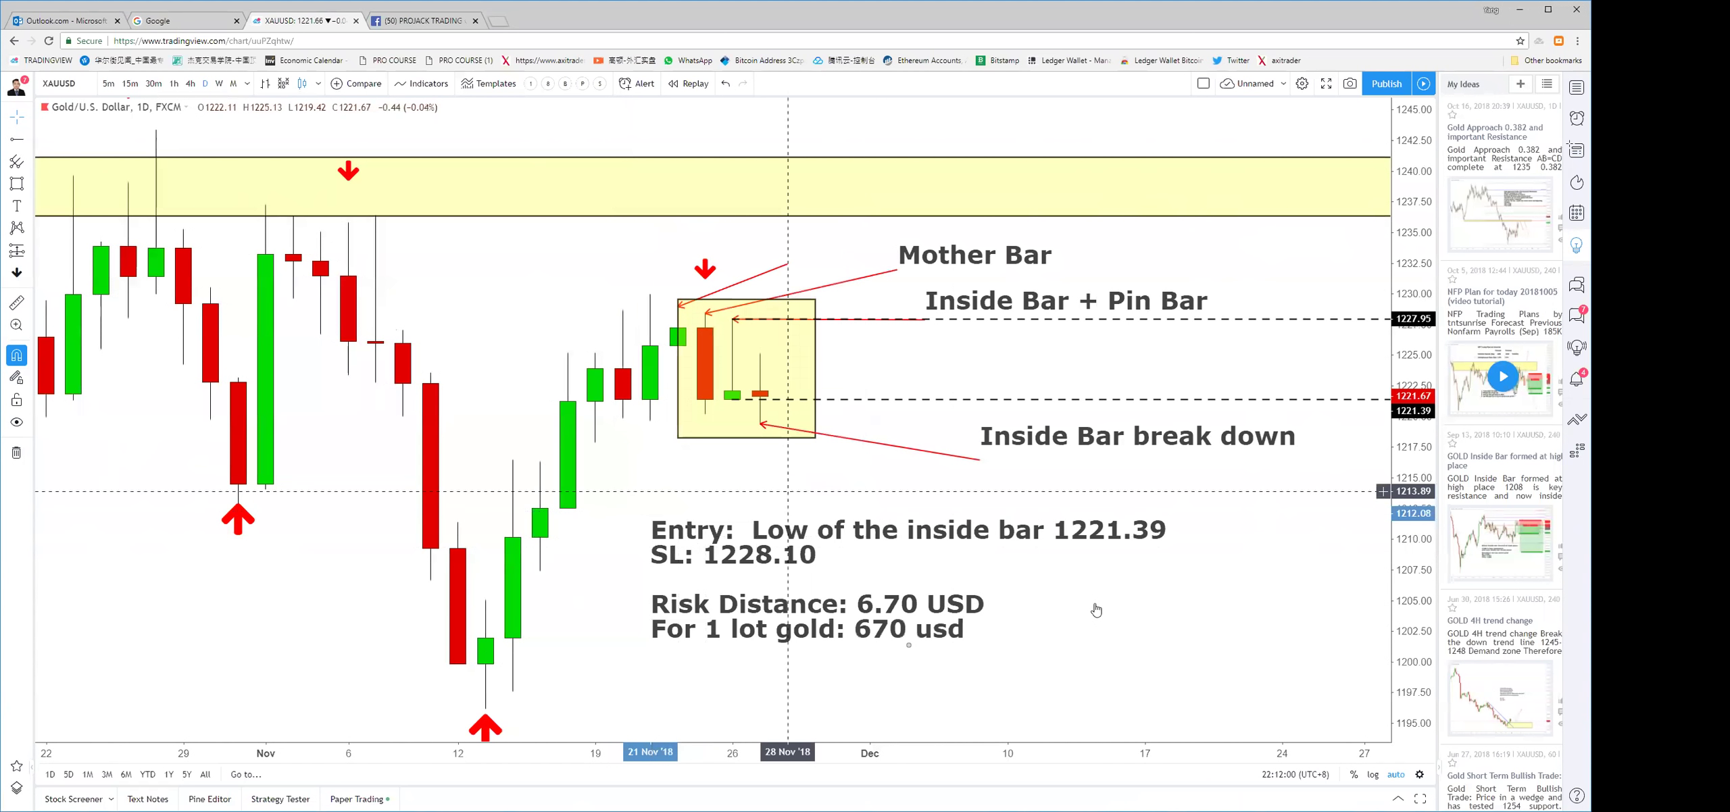
left_click_drag(820, 636, 820, 618)
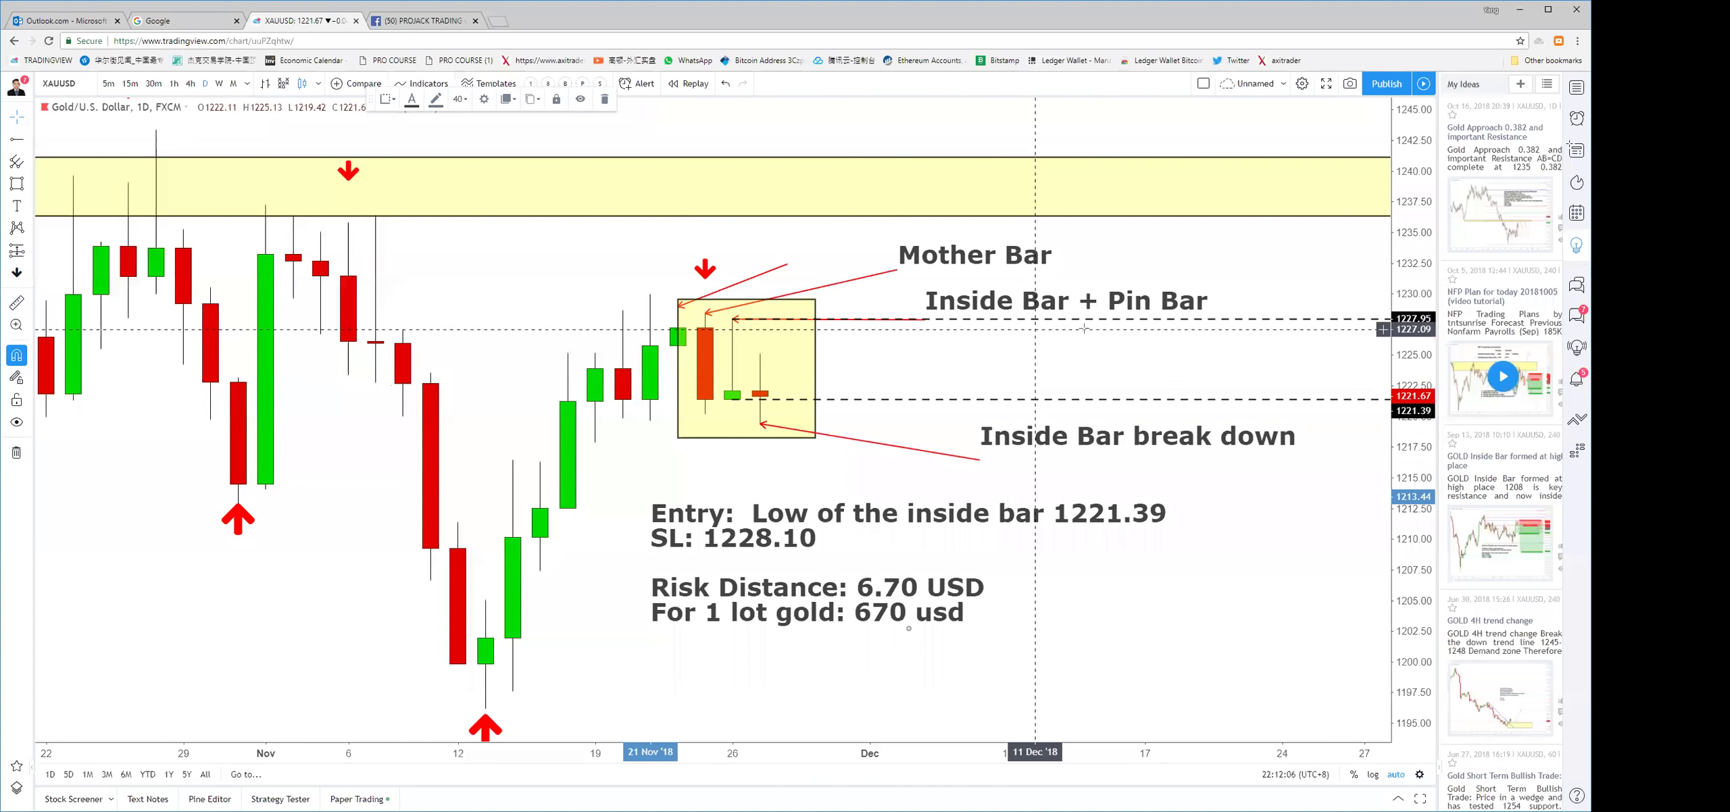
Raise the upper horizontal ray to 1228.15, just above the pin bar's high
left_click_drag(1291, 320, 1293, 316)
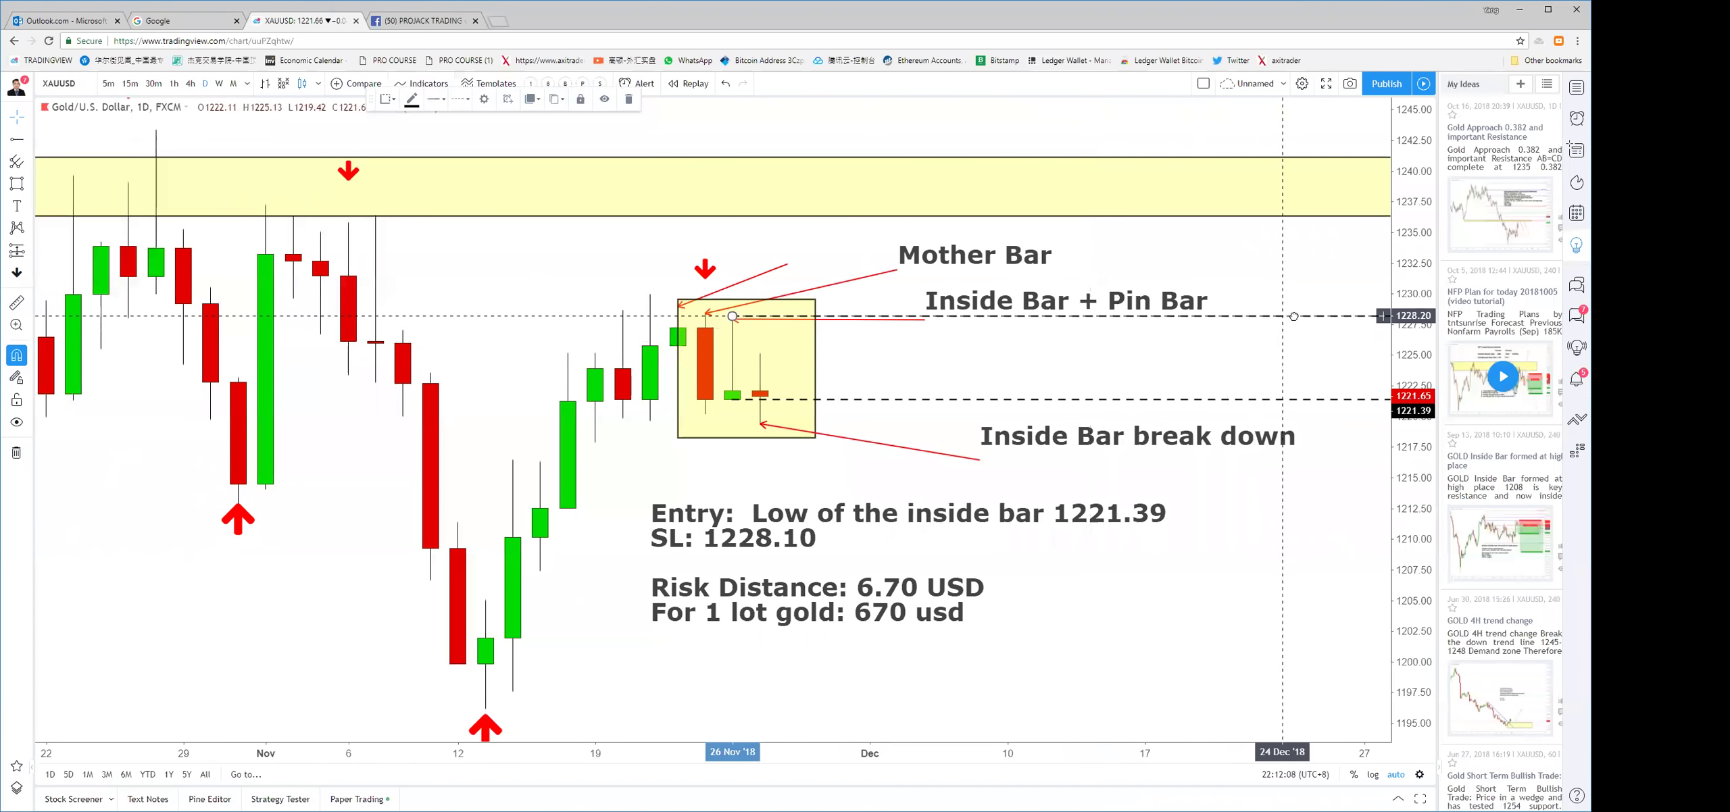
right_click(1293, 316)
left_click(1316, 342)
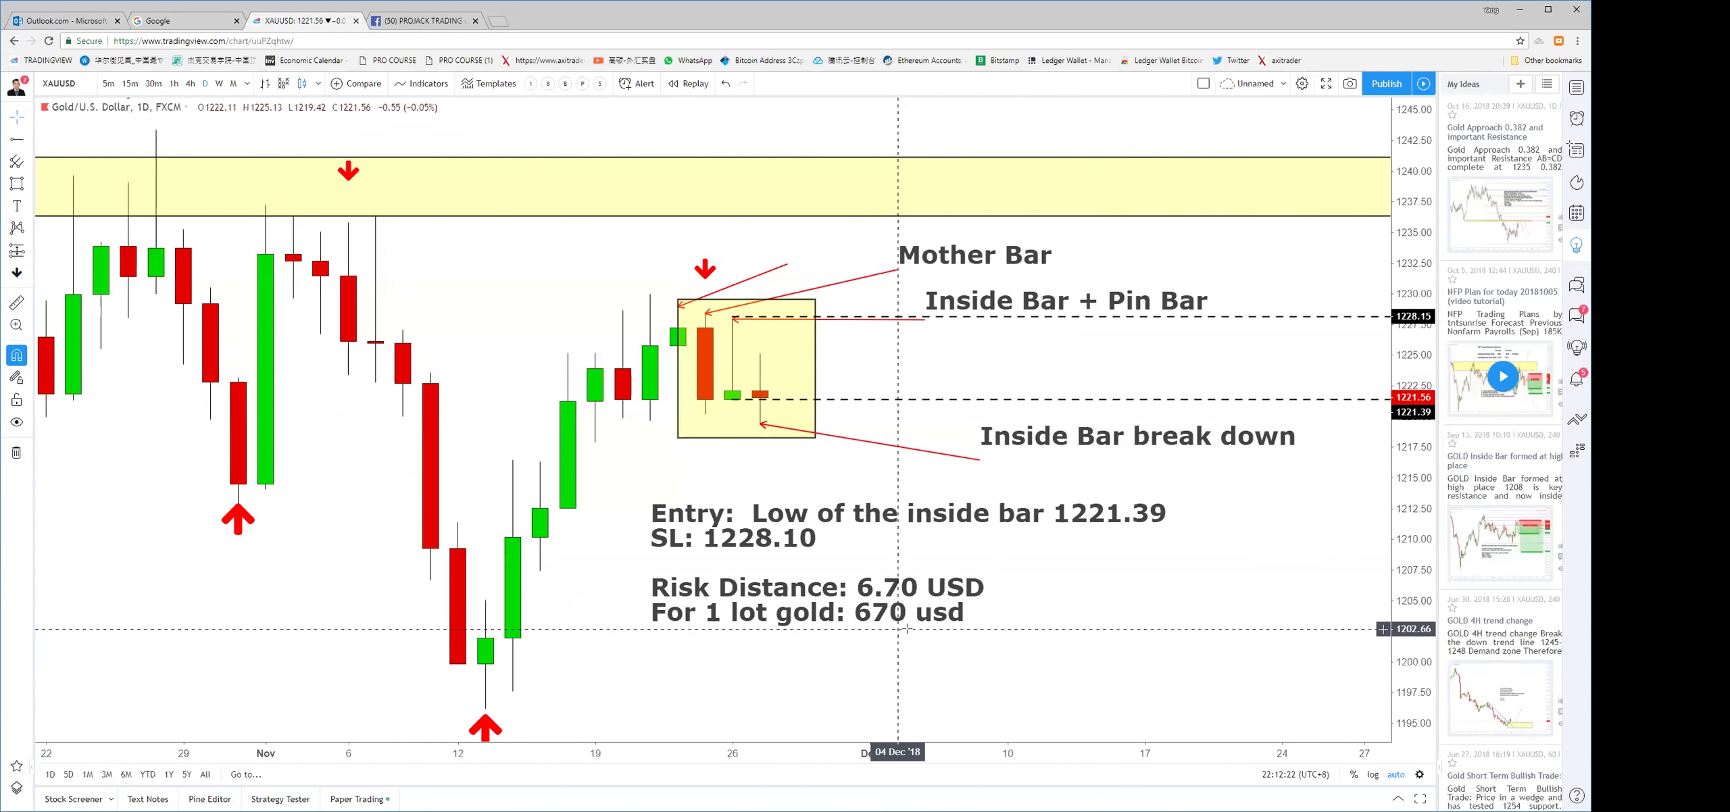
Add the line "10,000 Acct, apply 2% rule 200USD" to the entry label
double_click(843, 504)
left_click(732, 304)
type("10")
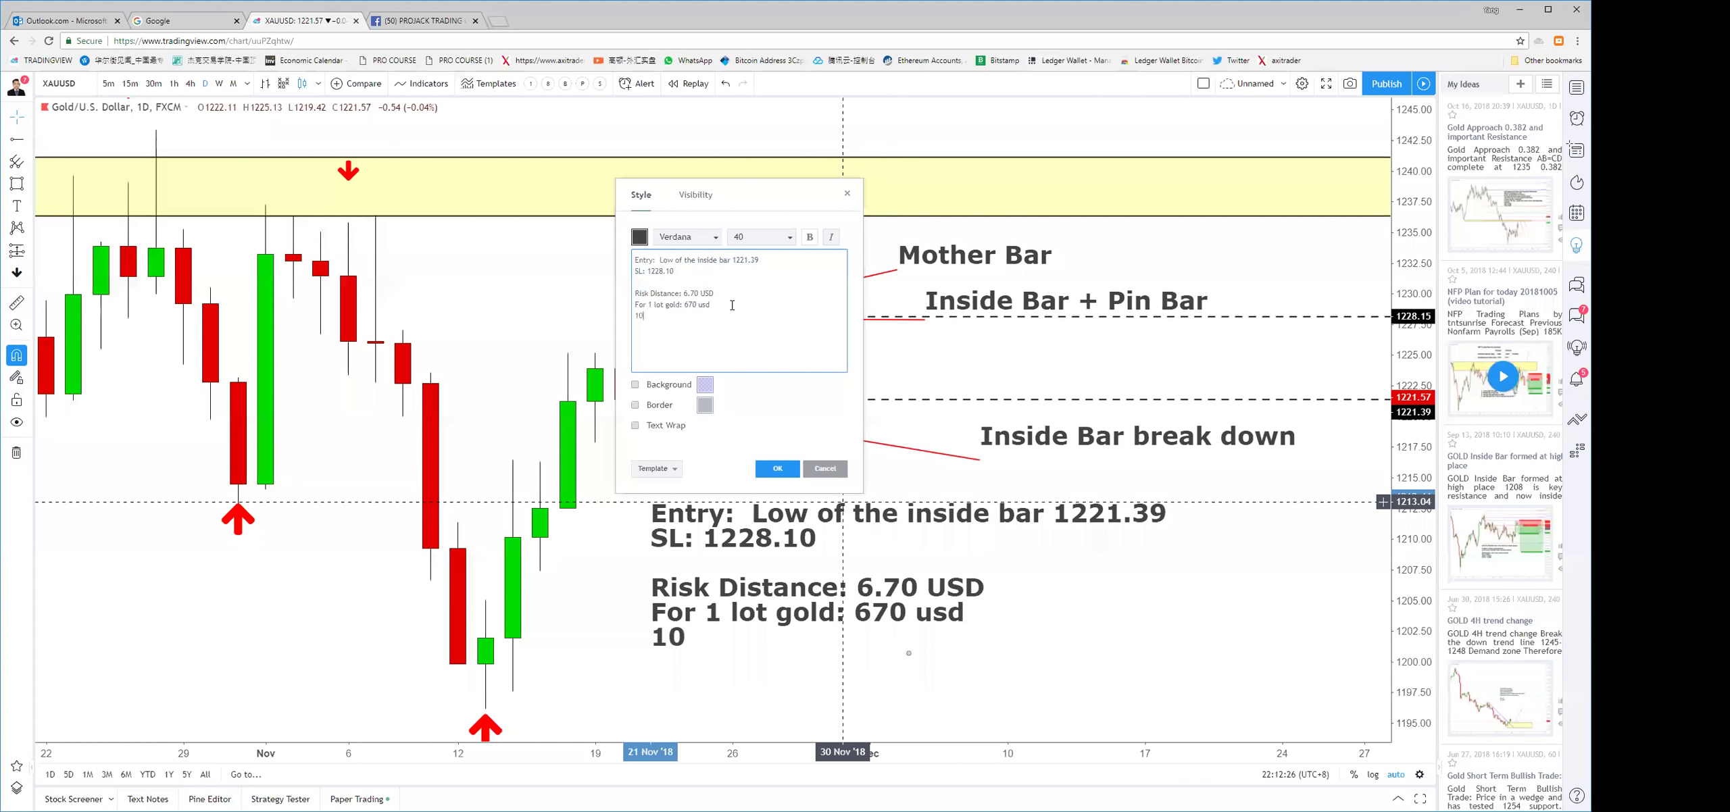
type(",000 D")
key("BackSpace")
type("A")
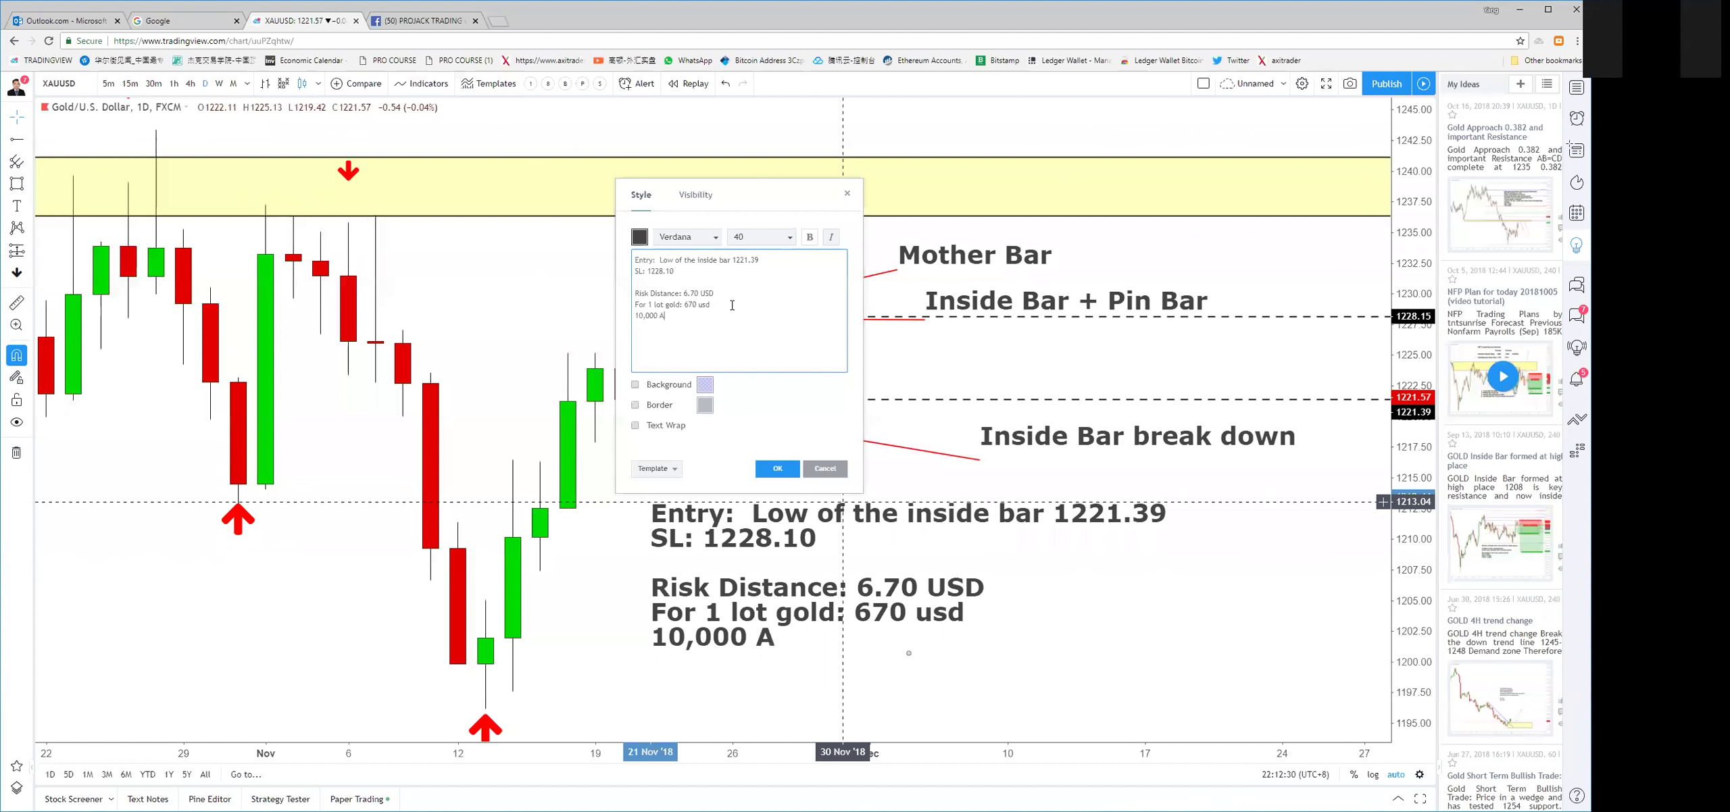
type("cct, apply 2% rule")
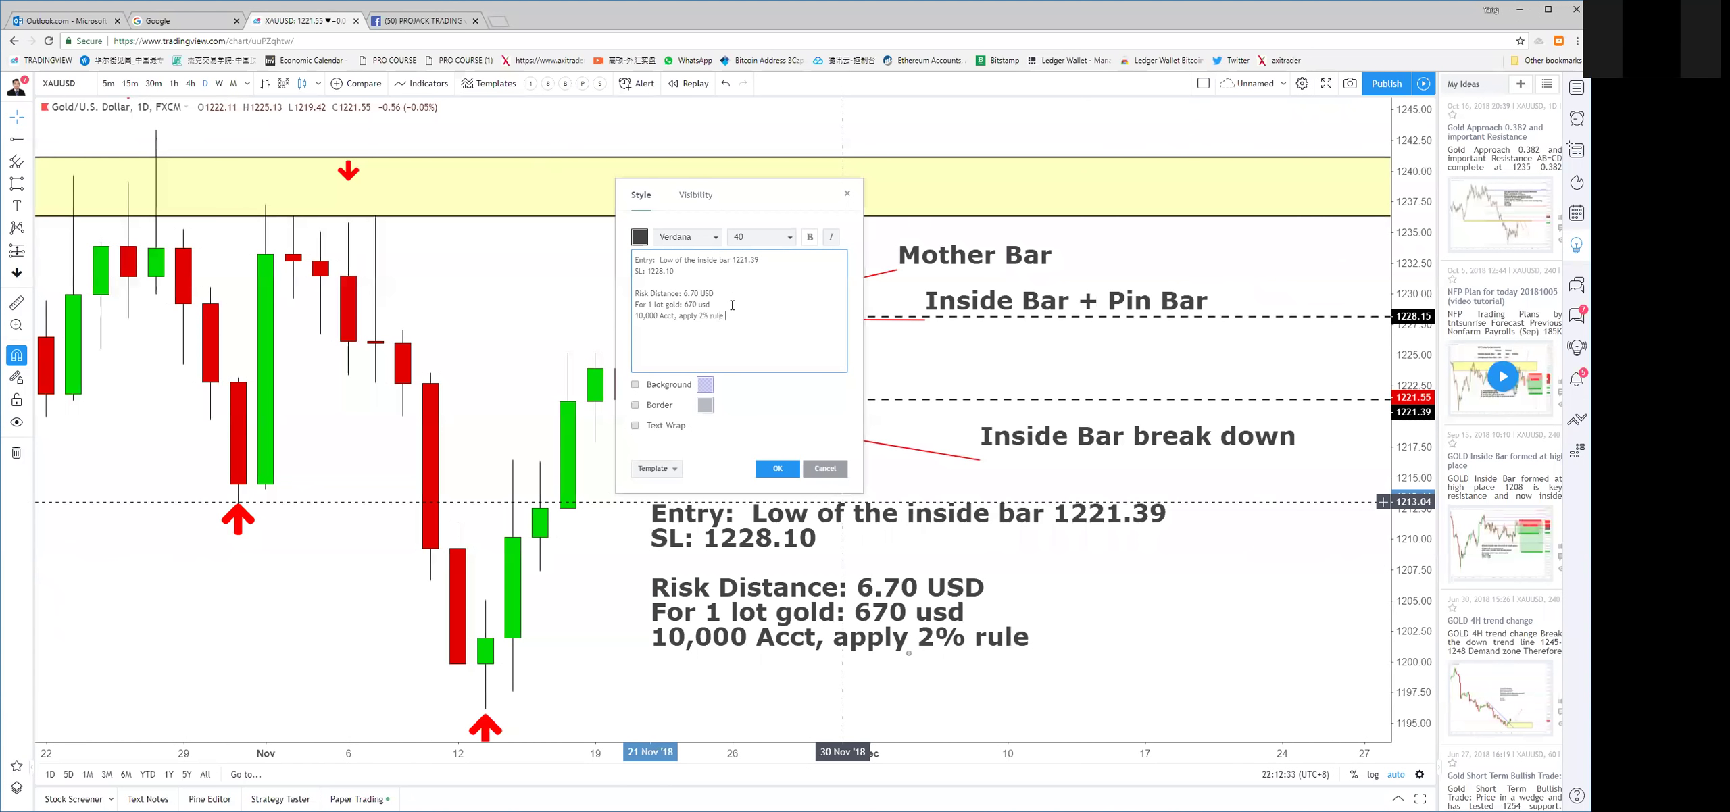
key("Return")
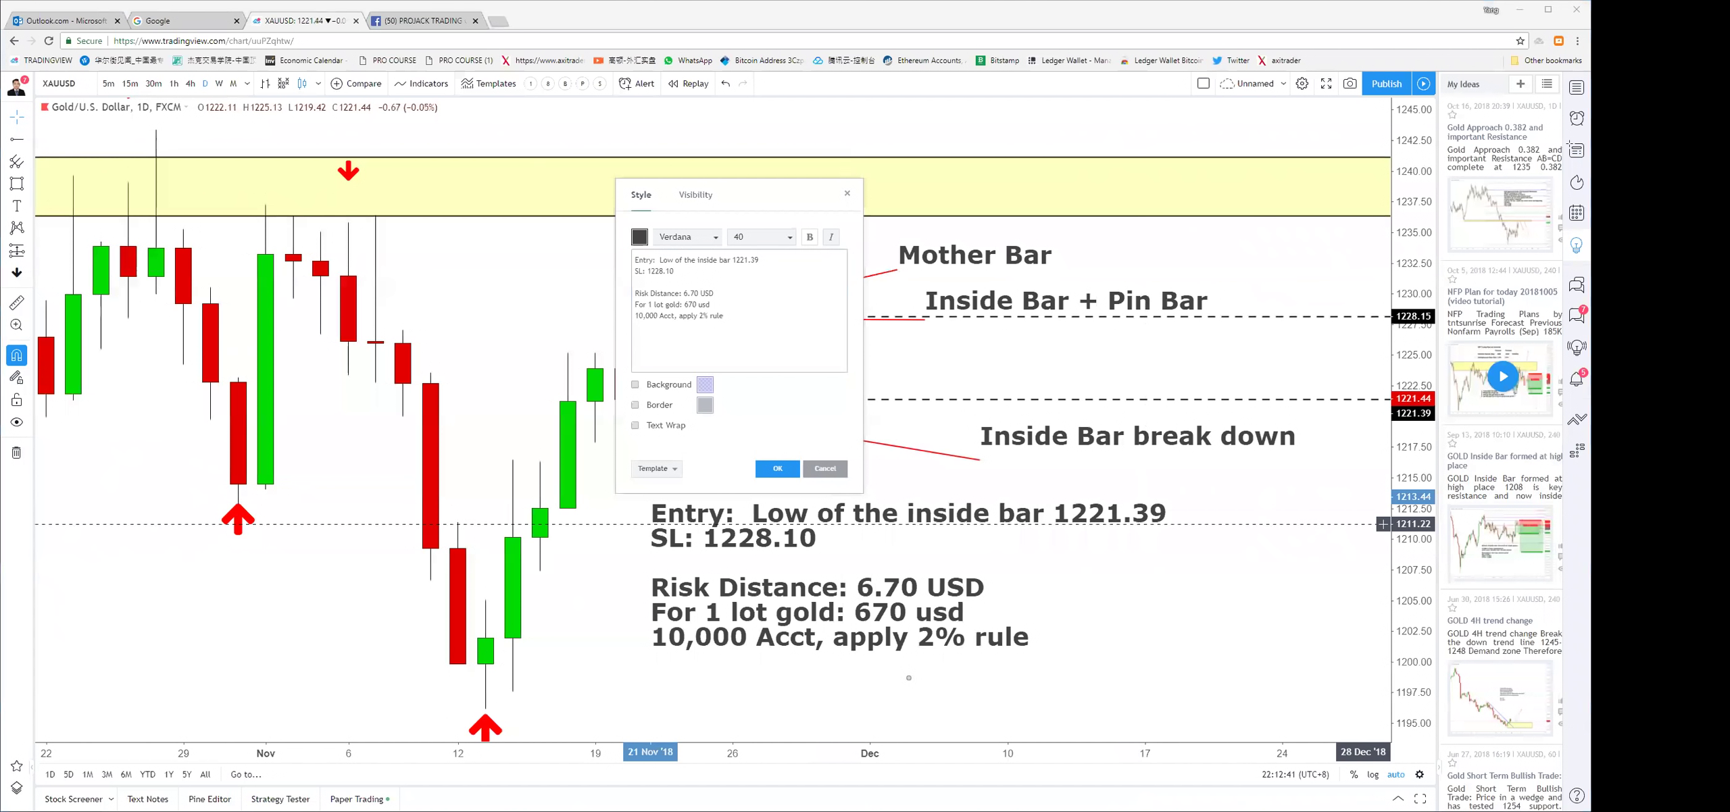
left_click(654, 335)
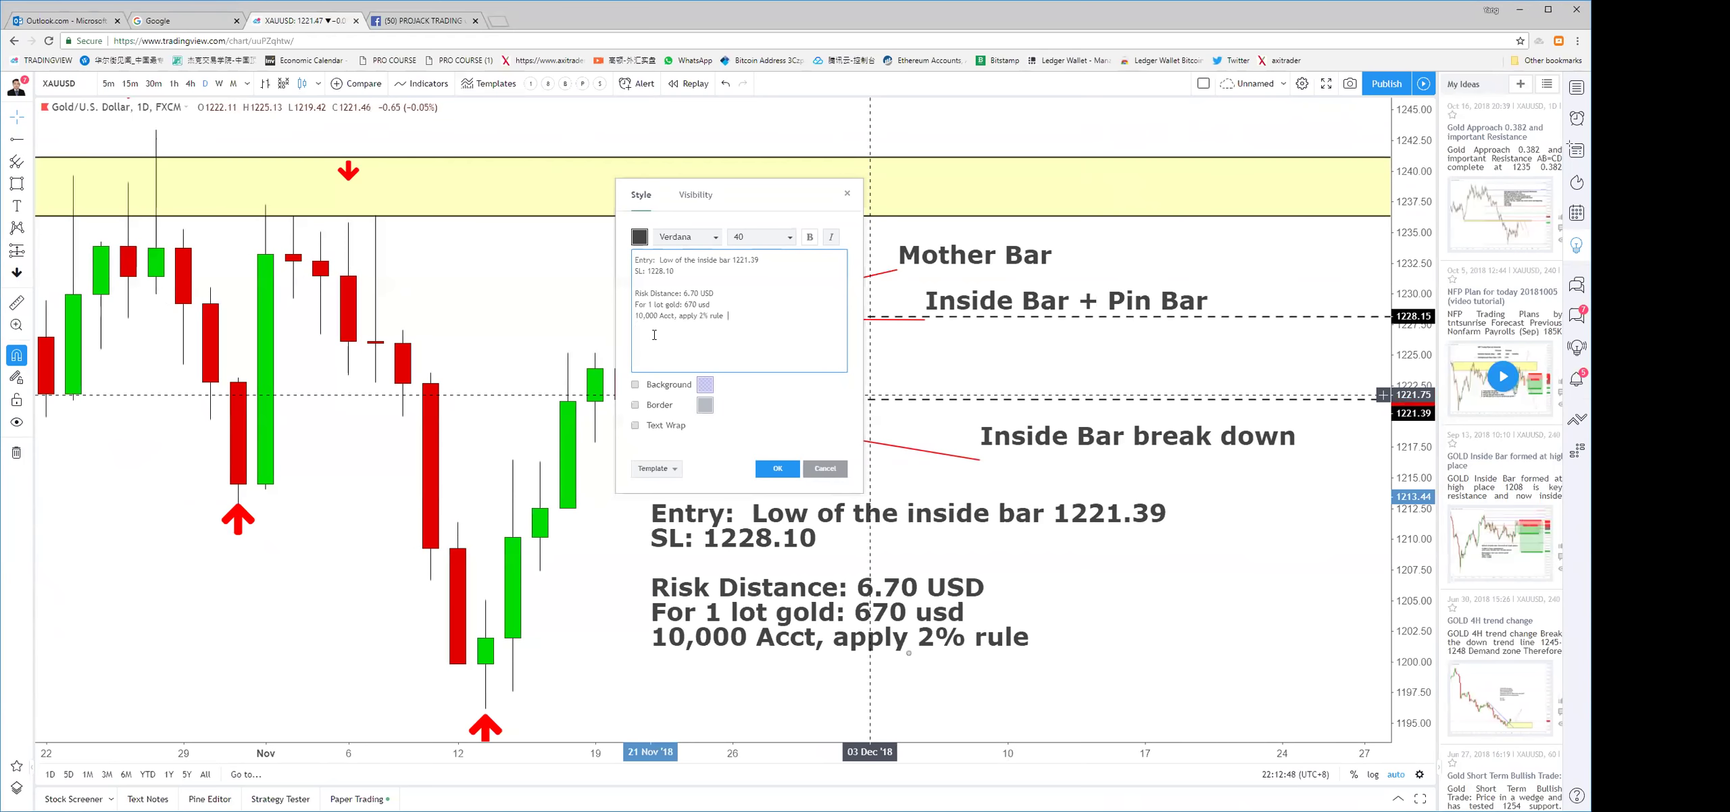
type("200USD")
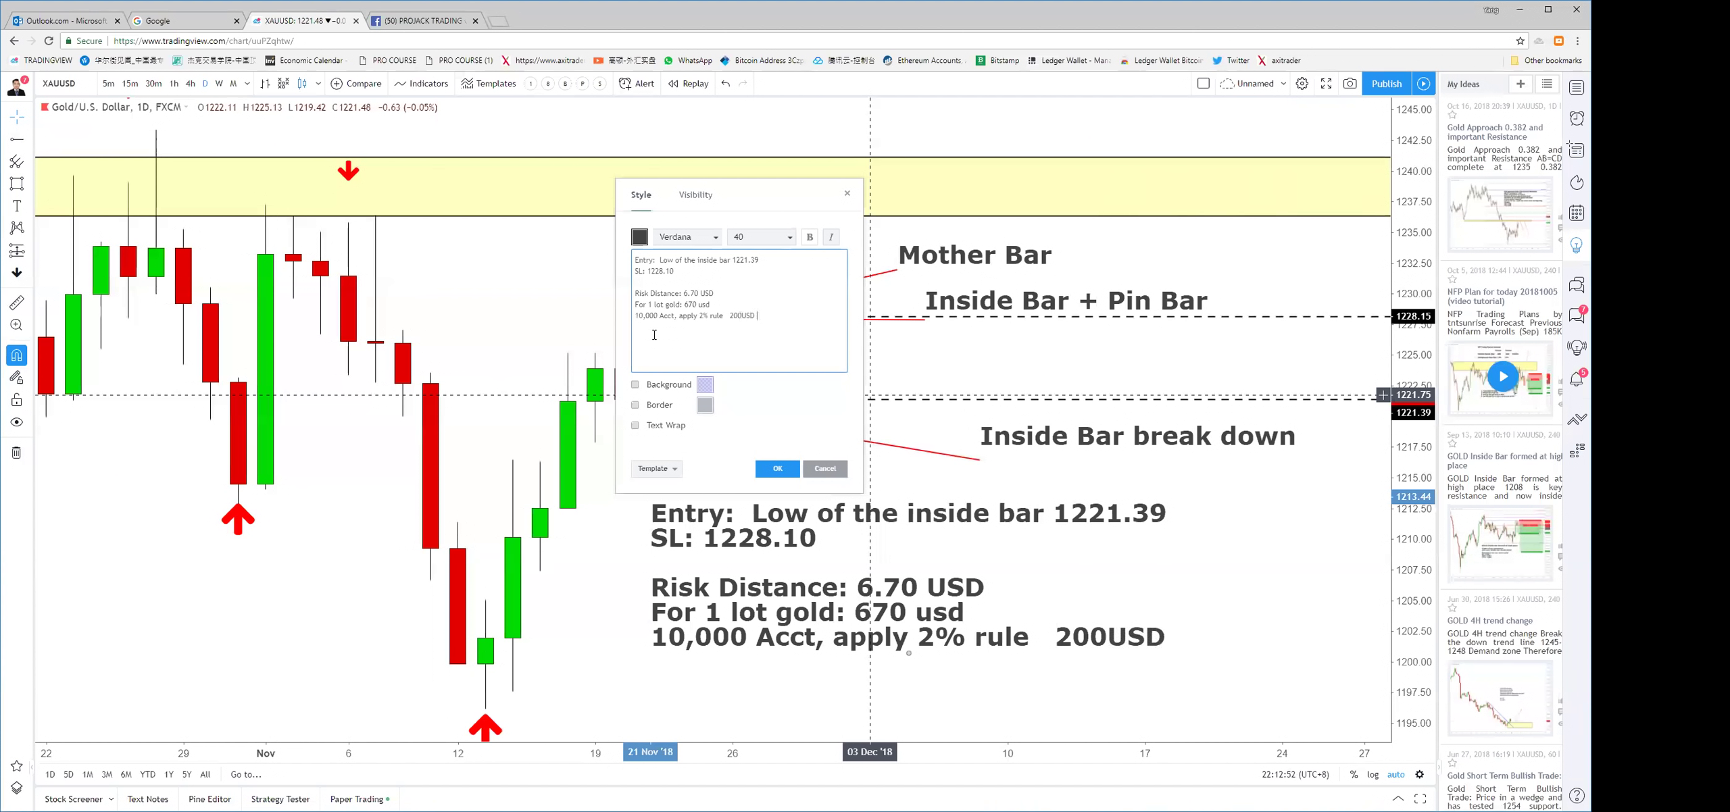
Add the calculation "Lot Size = 200 usd / 670 usd =" to the entry label, separated by a blank line
key("Return")
key("Return")
type("D")
key("BackSpace")
type("Lot S")
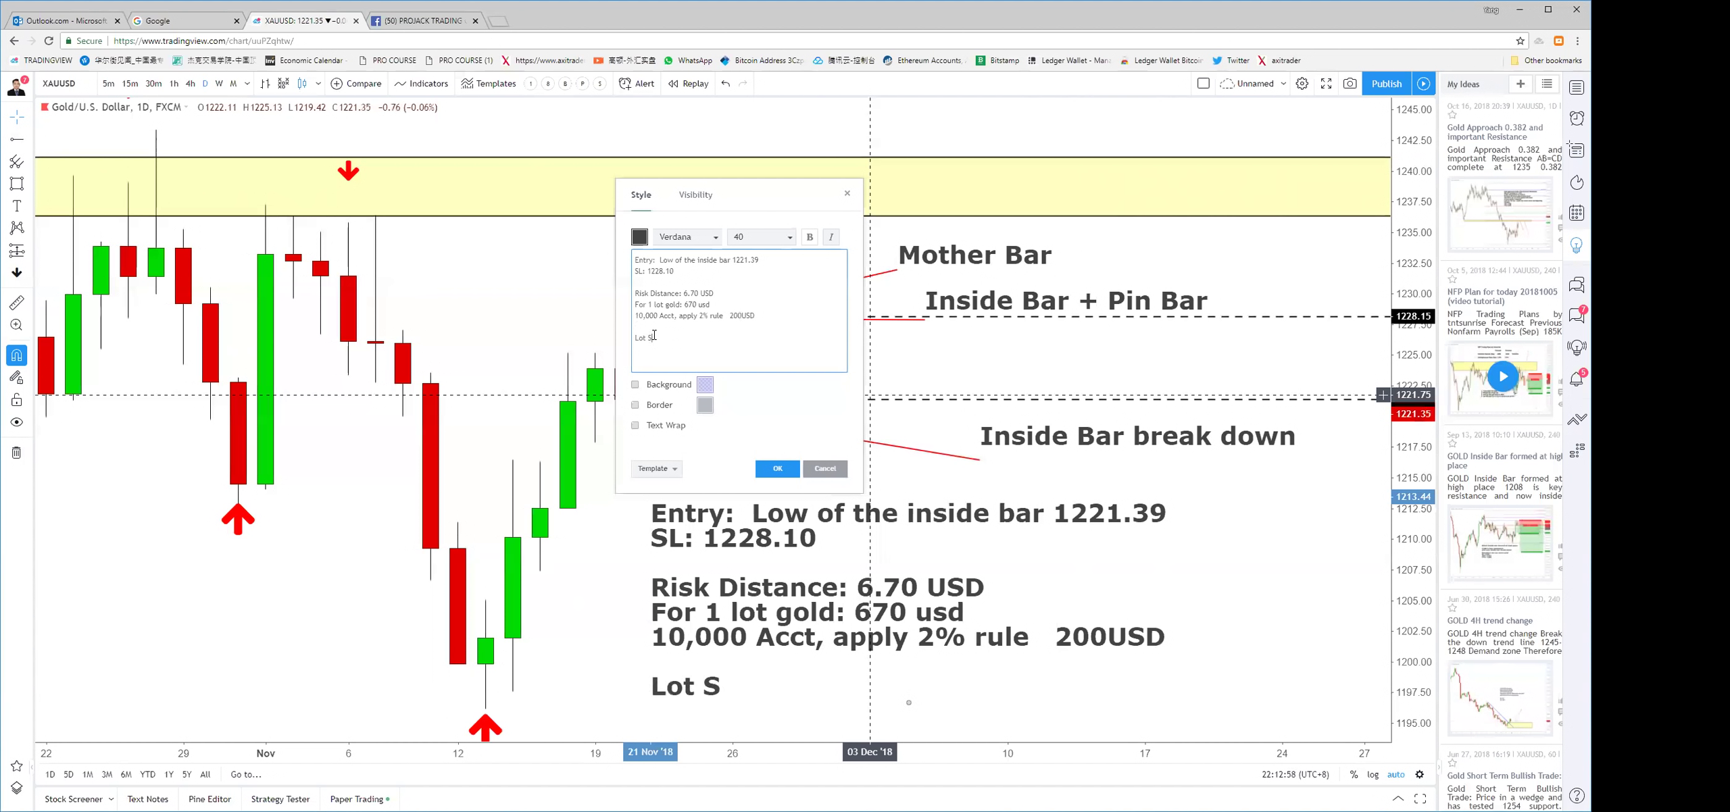
type("ize: =")
key("BackSpace")
type("= 200 usd ")
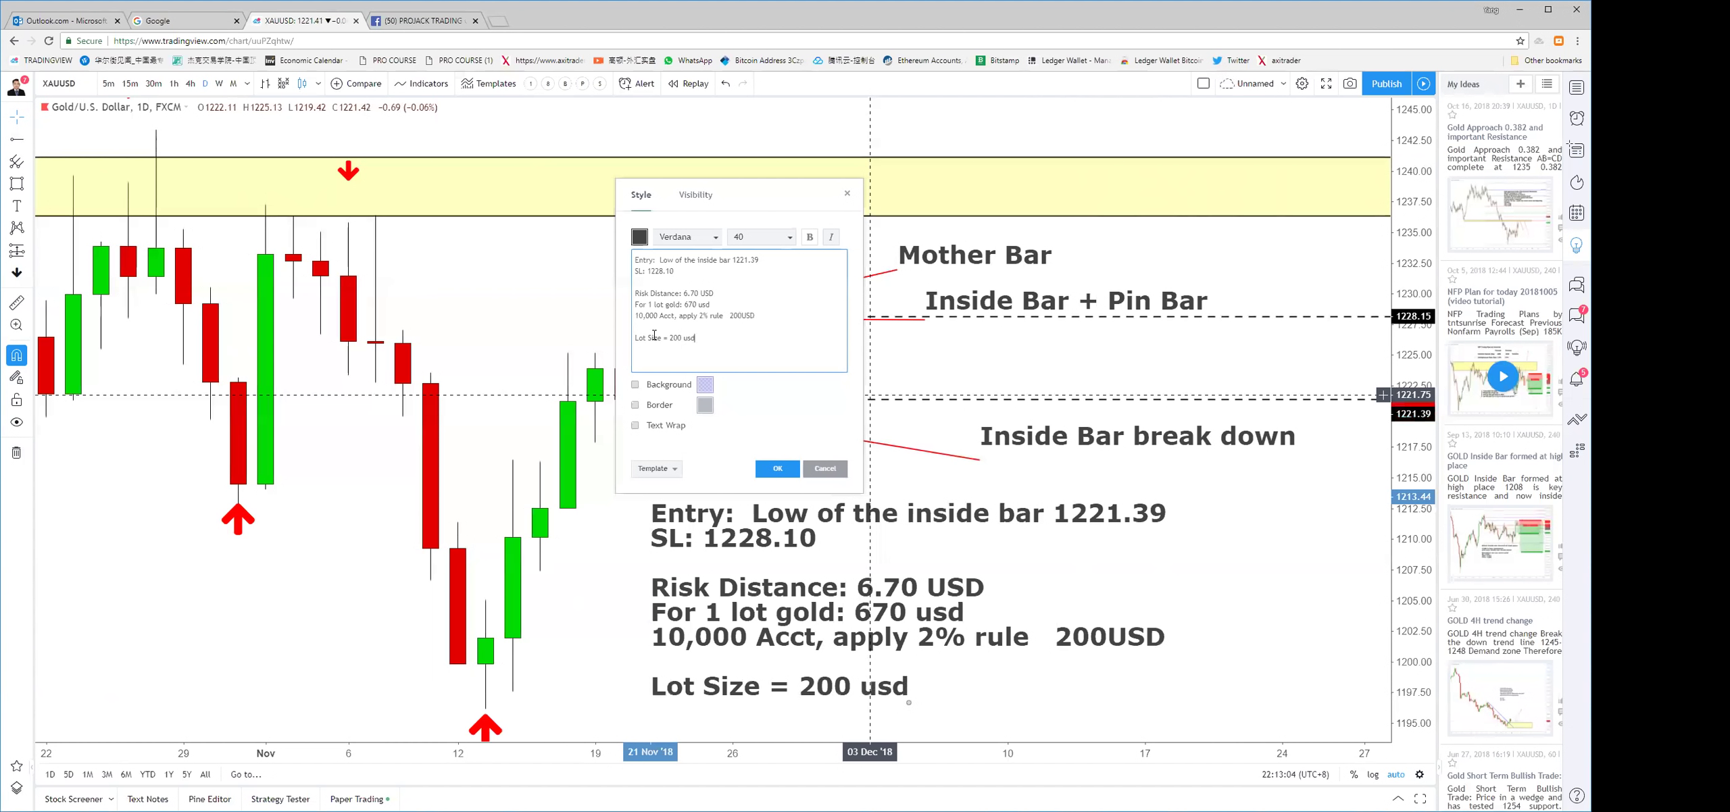
type("/ 670 us")
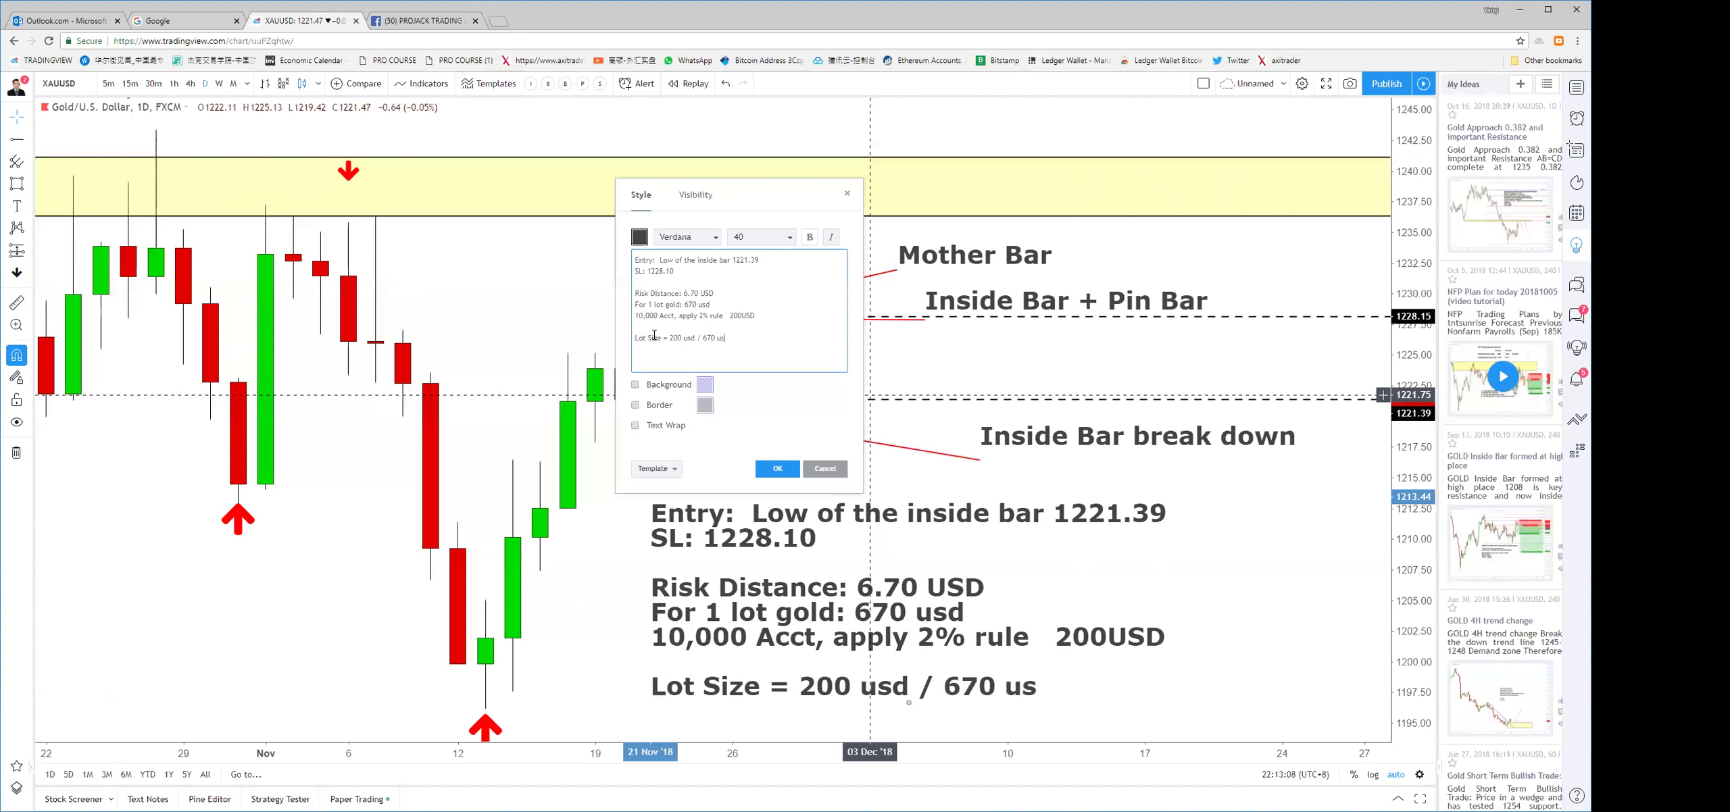
type("d =")
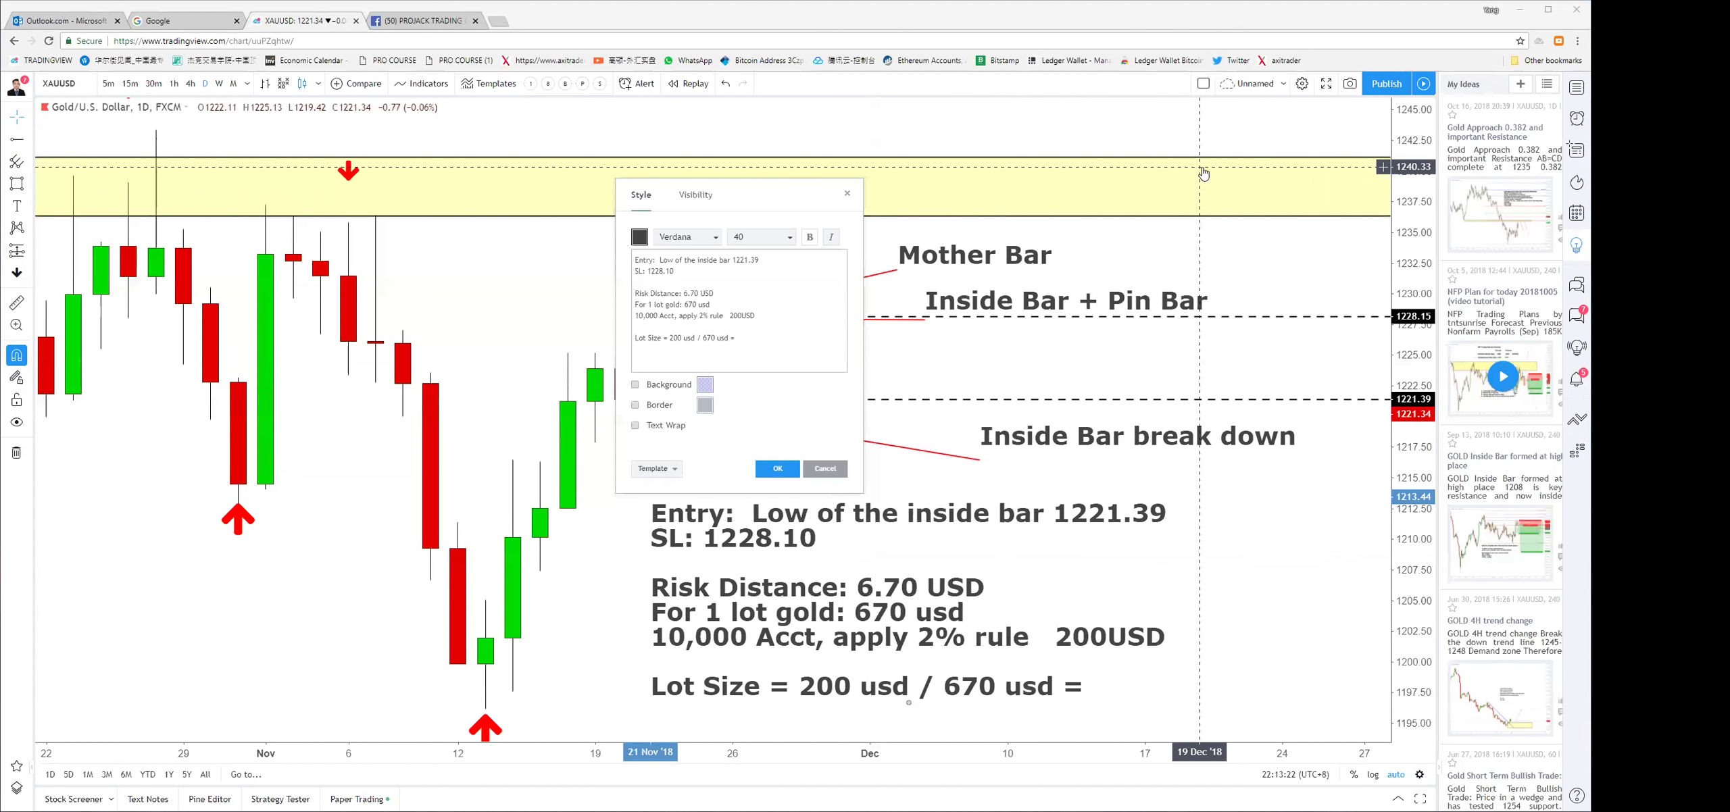
Complete the lot size calculation with "0.29 lot" and move the entry label up to just below the breakdown label
left_click(764, 338)
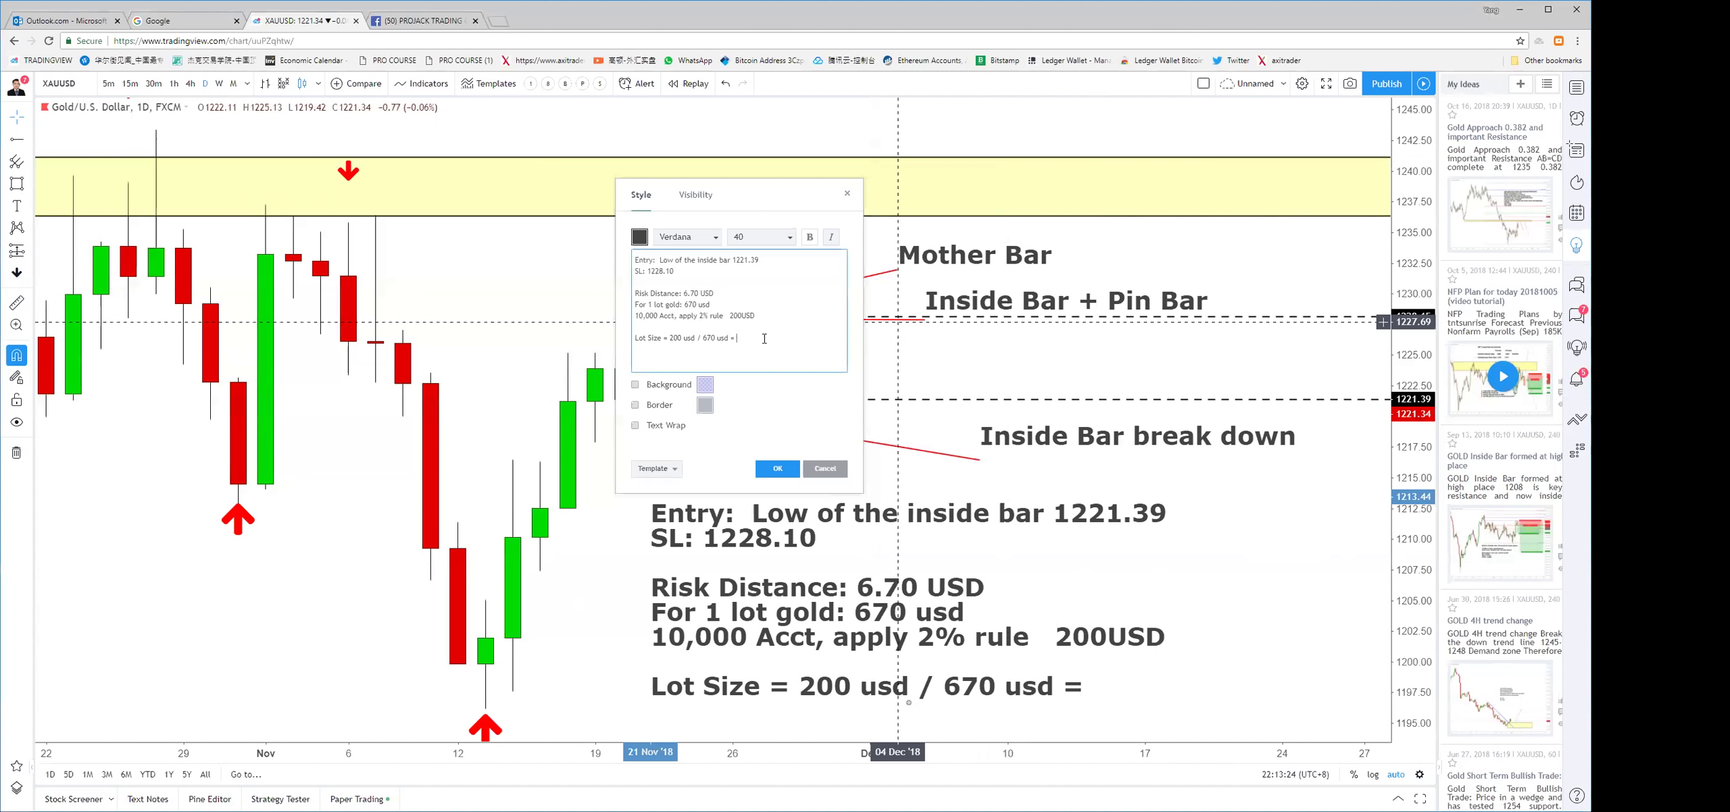
type("0.2985")
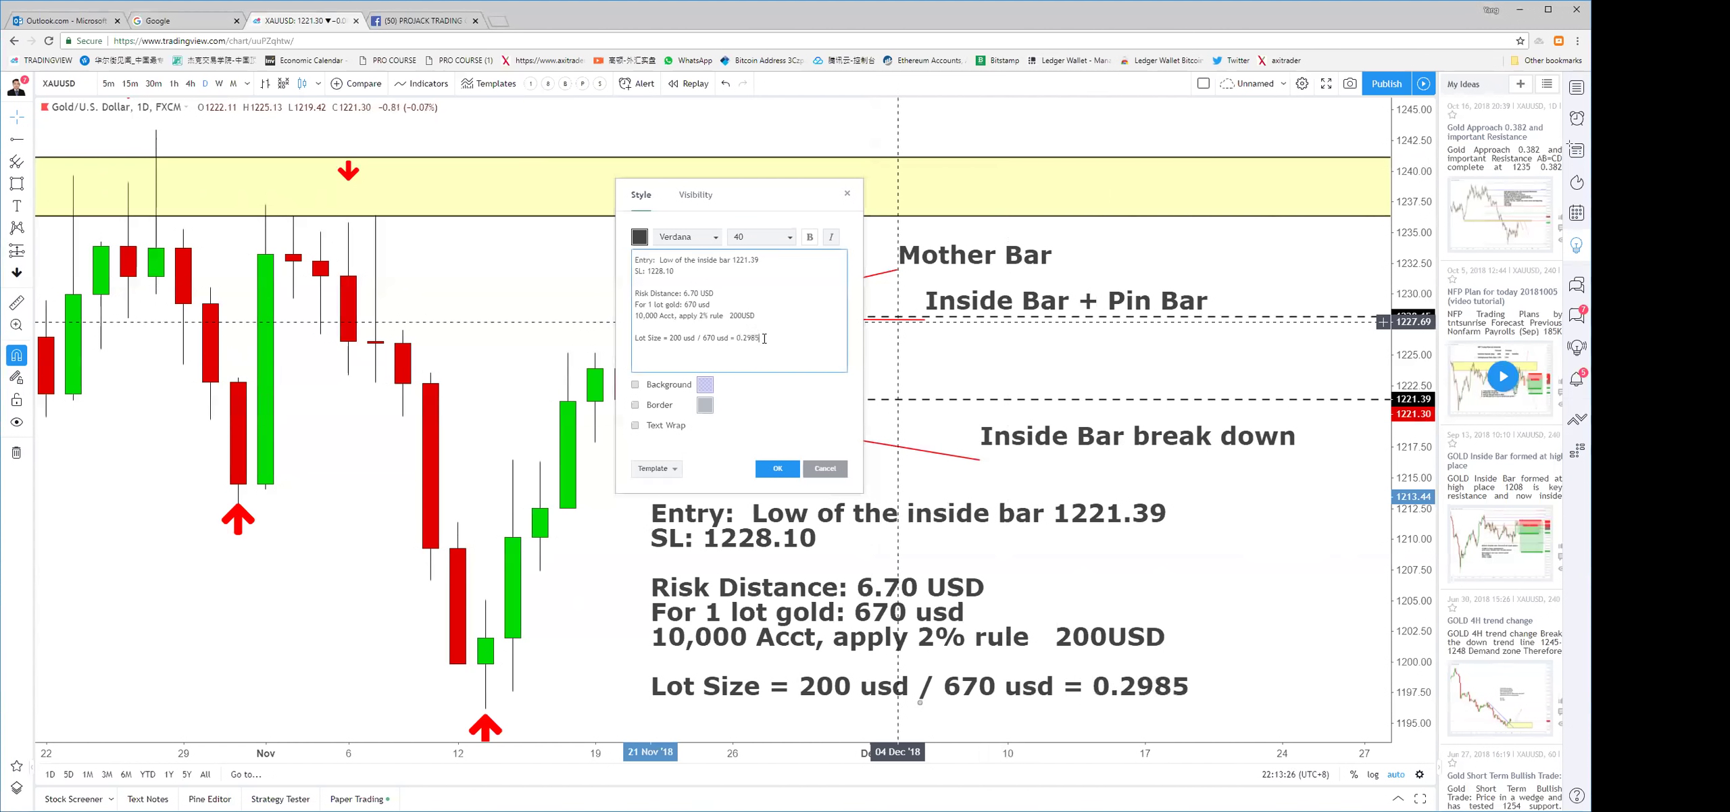
key("BackSpace")
key("BackSpace")
key("BackSpace")
type("9 lot")
left_click(777, 468)
left_click_drag(811, 593, 811, 573)
left_click(1228, 573)
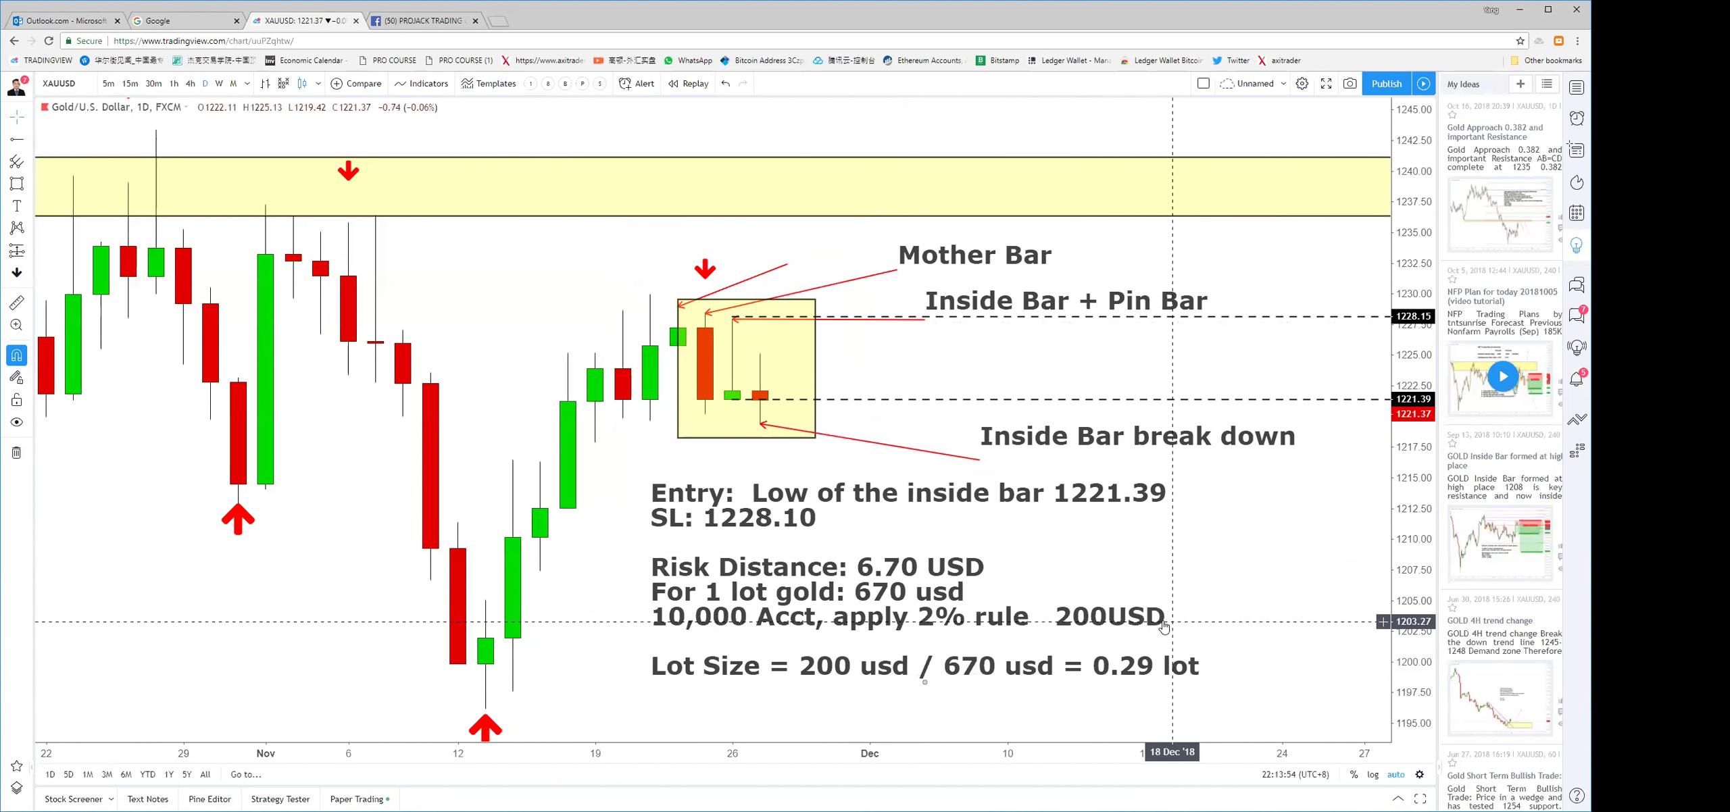
left_click_drag(841, 556, 814, 538)
key("ctrl+z")
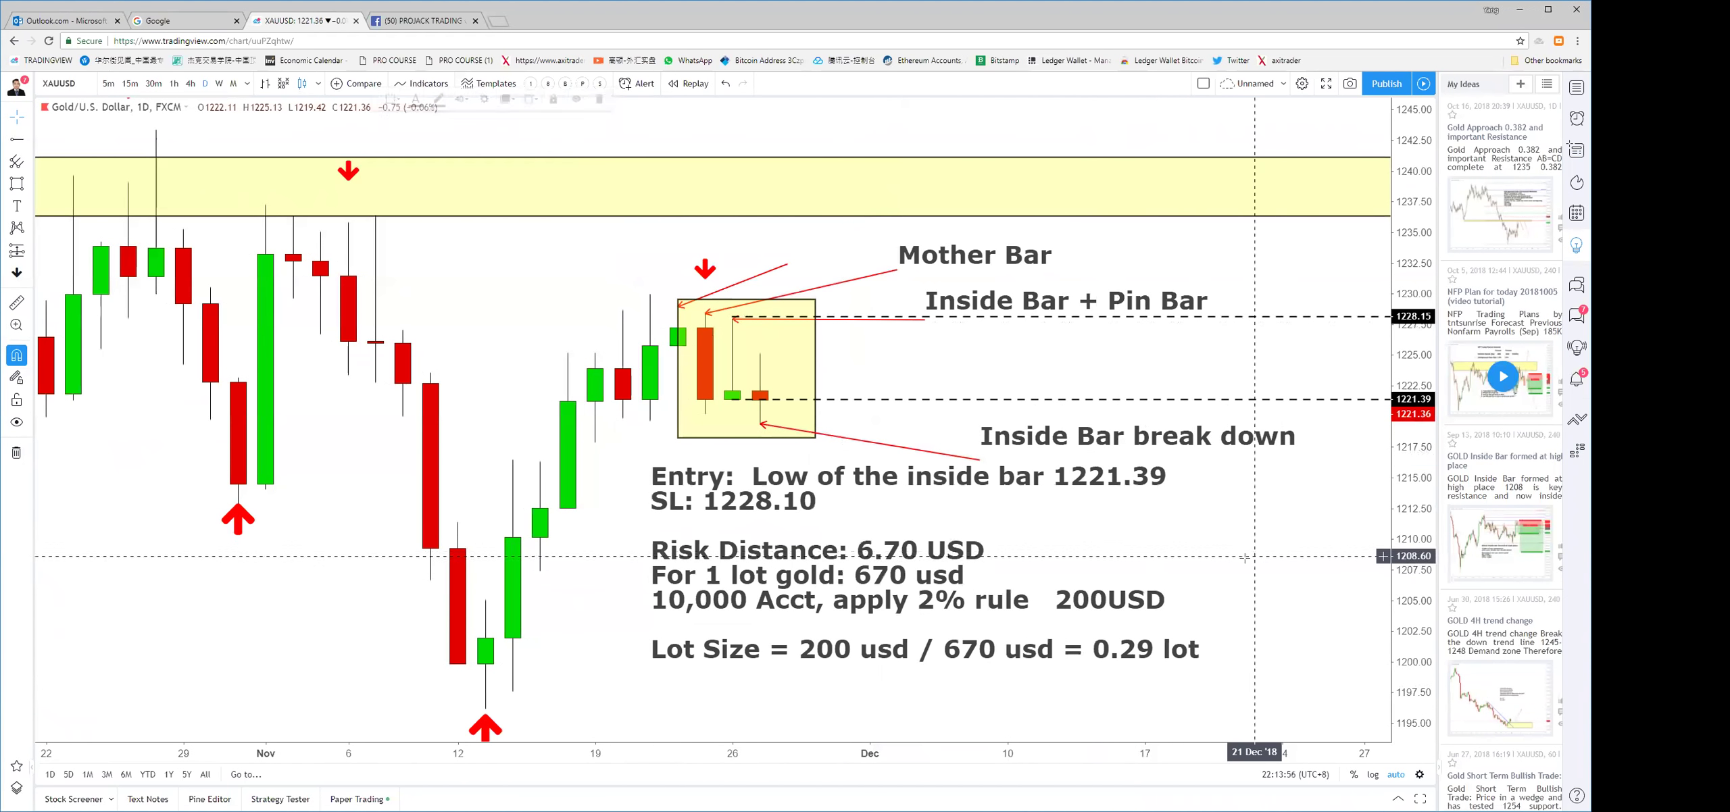
Place a new text label reading "TP1: 1 : 1 RR" below the lot size line
left_click(13, 214)
left_click(662, 687)
type("D")
key("BackSpace")
type("Profti")
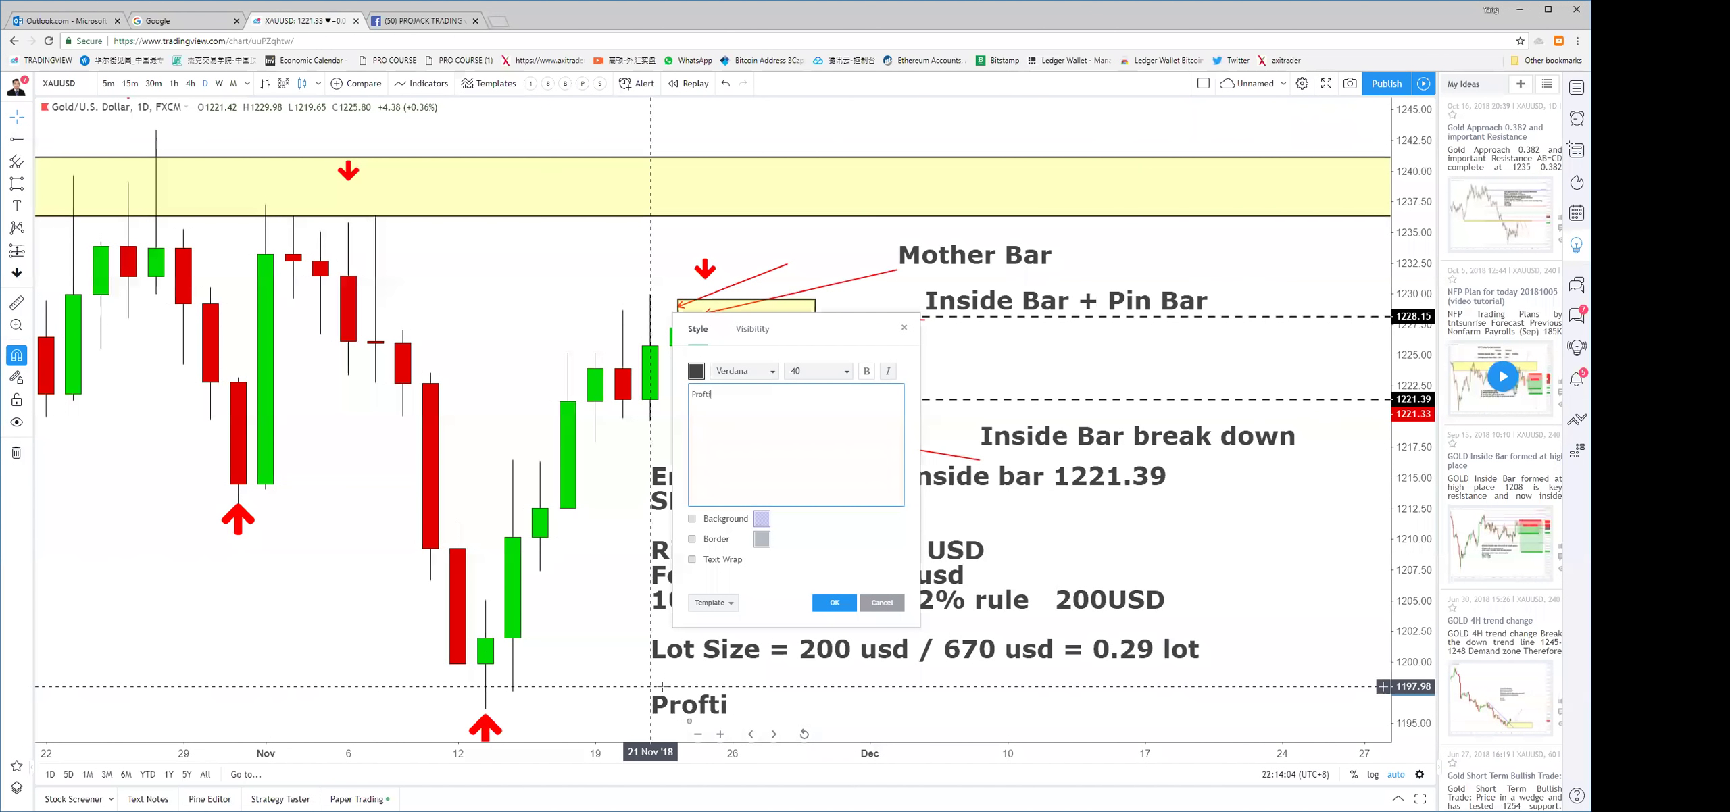
key("BackSpace")
key("BackSpace")
key("BackSpace")
key("BackSpace")
key("BackSpace")
key("BackSpace")
type("TP1")
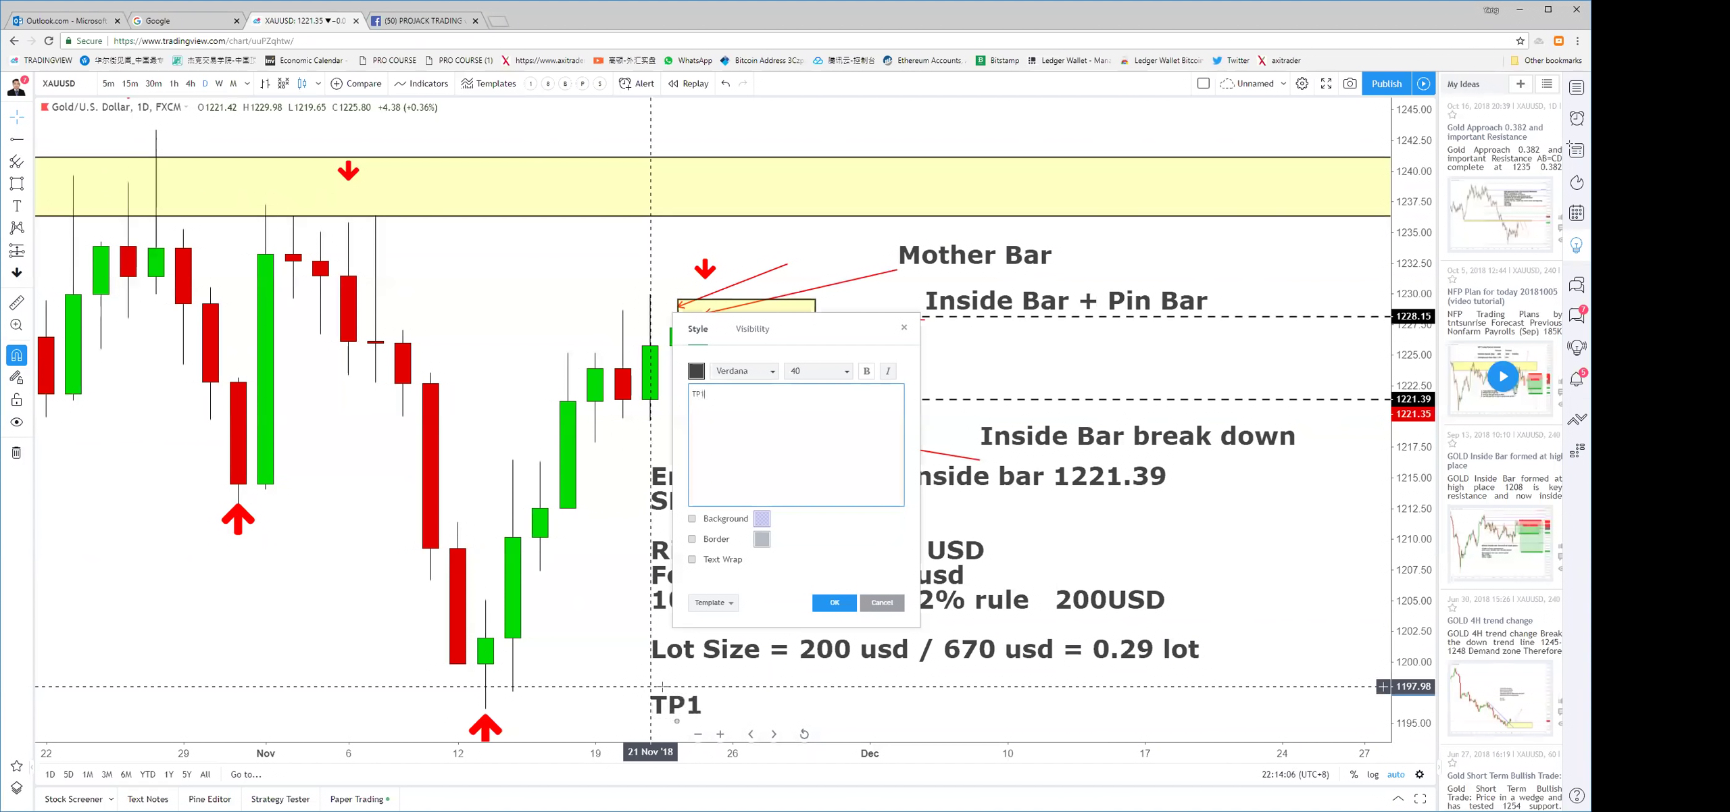
type(": 1")
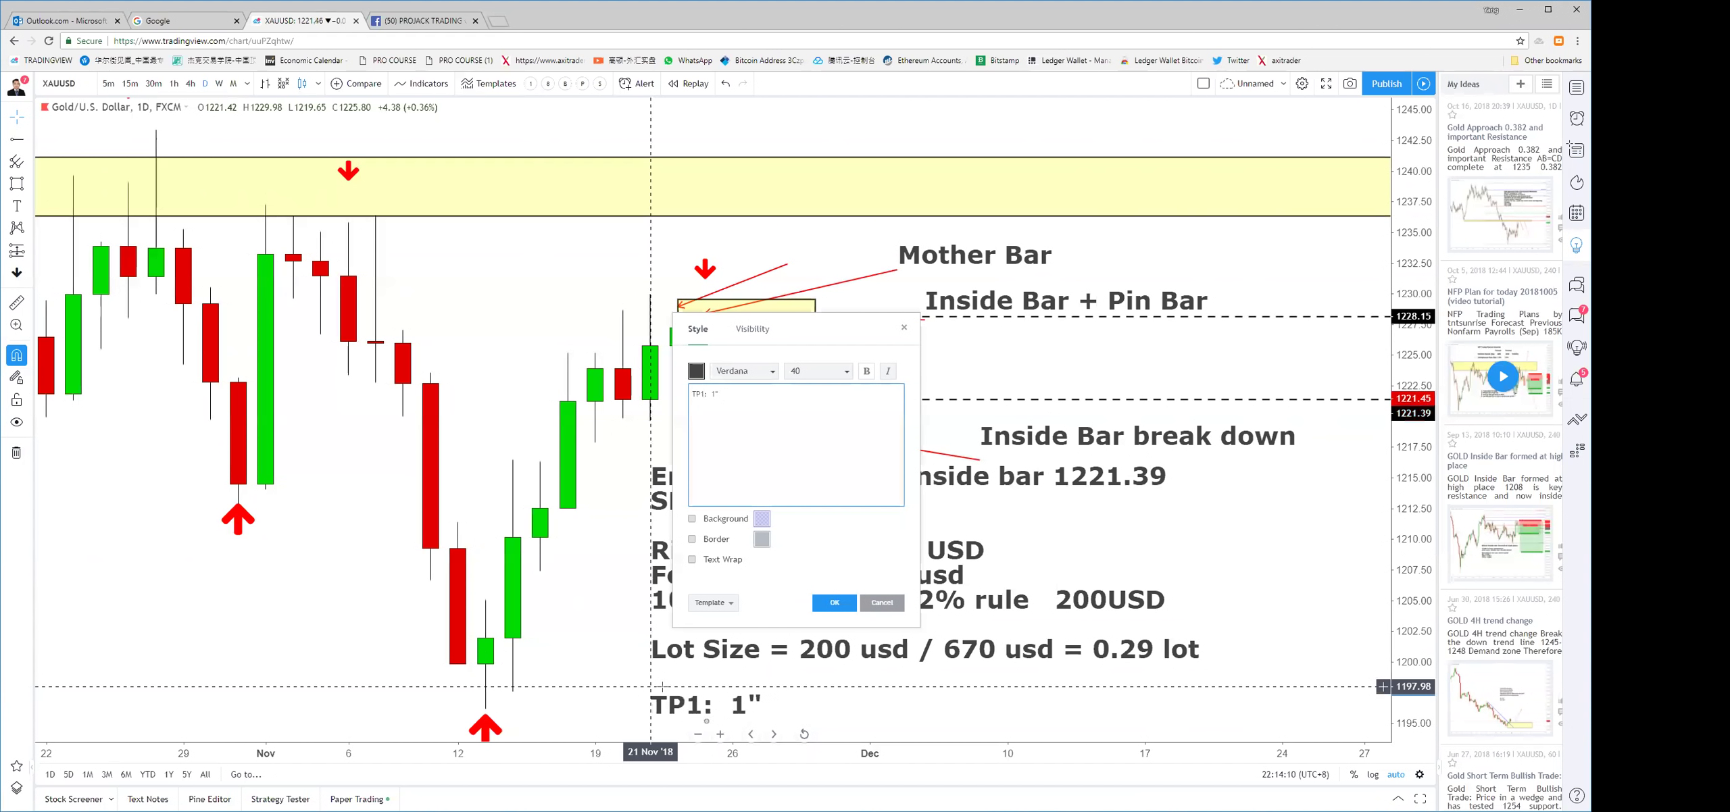
type(" : 1 RR")
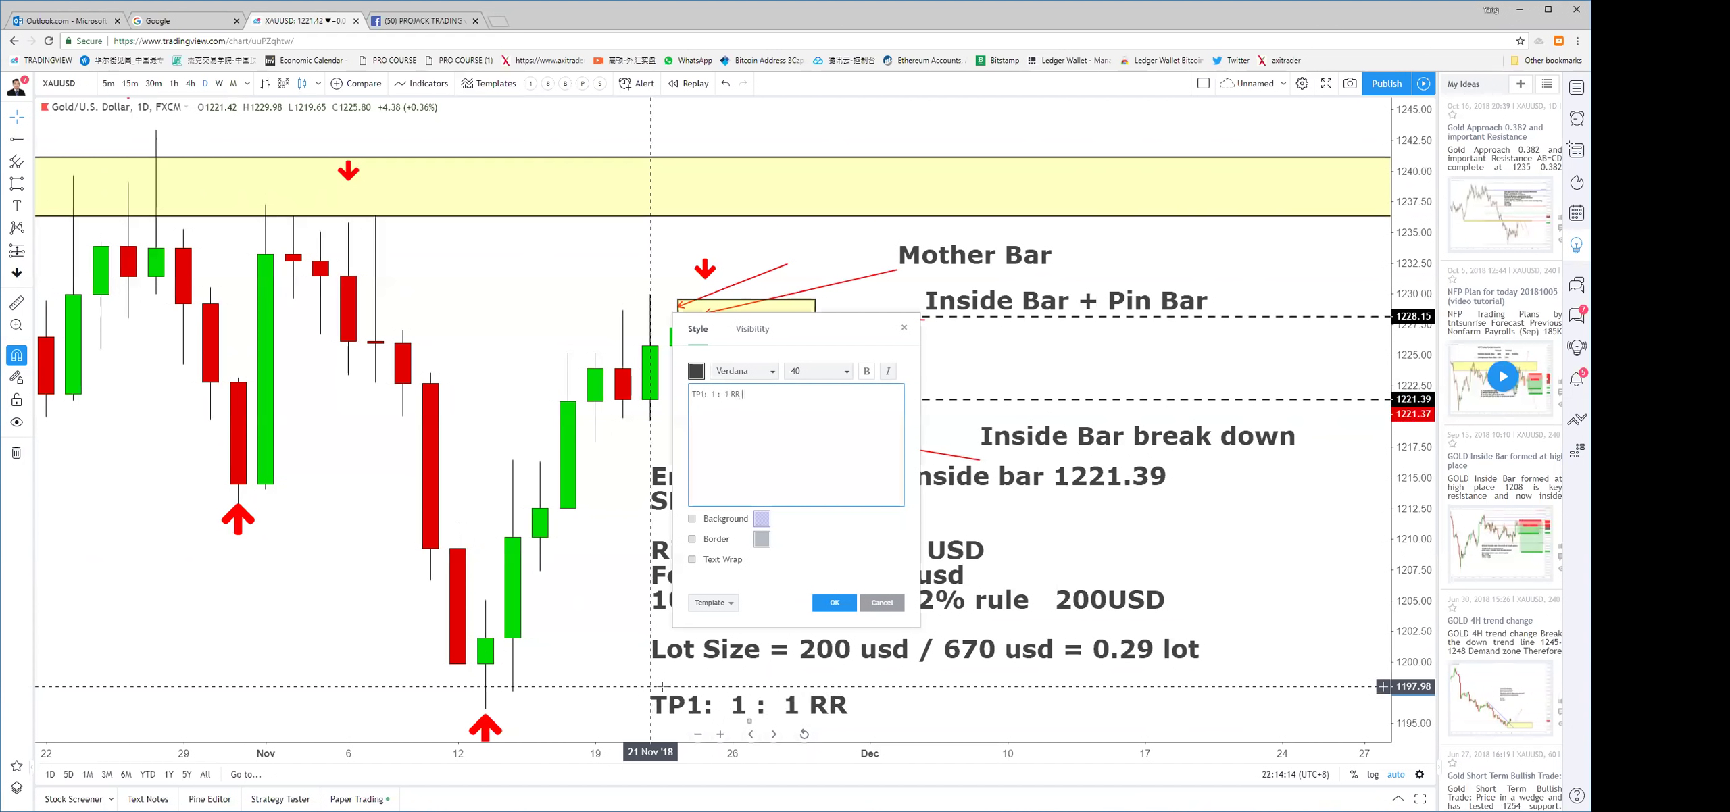
Add a second line "TP2: 1: 2 RR" to the take-profit label
type("TP2: 1: 2 ")
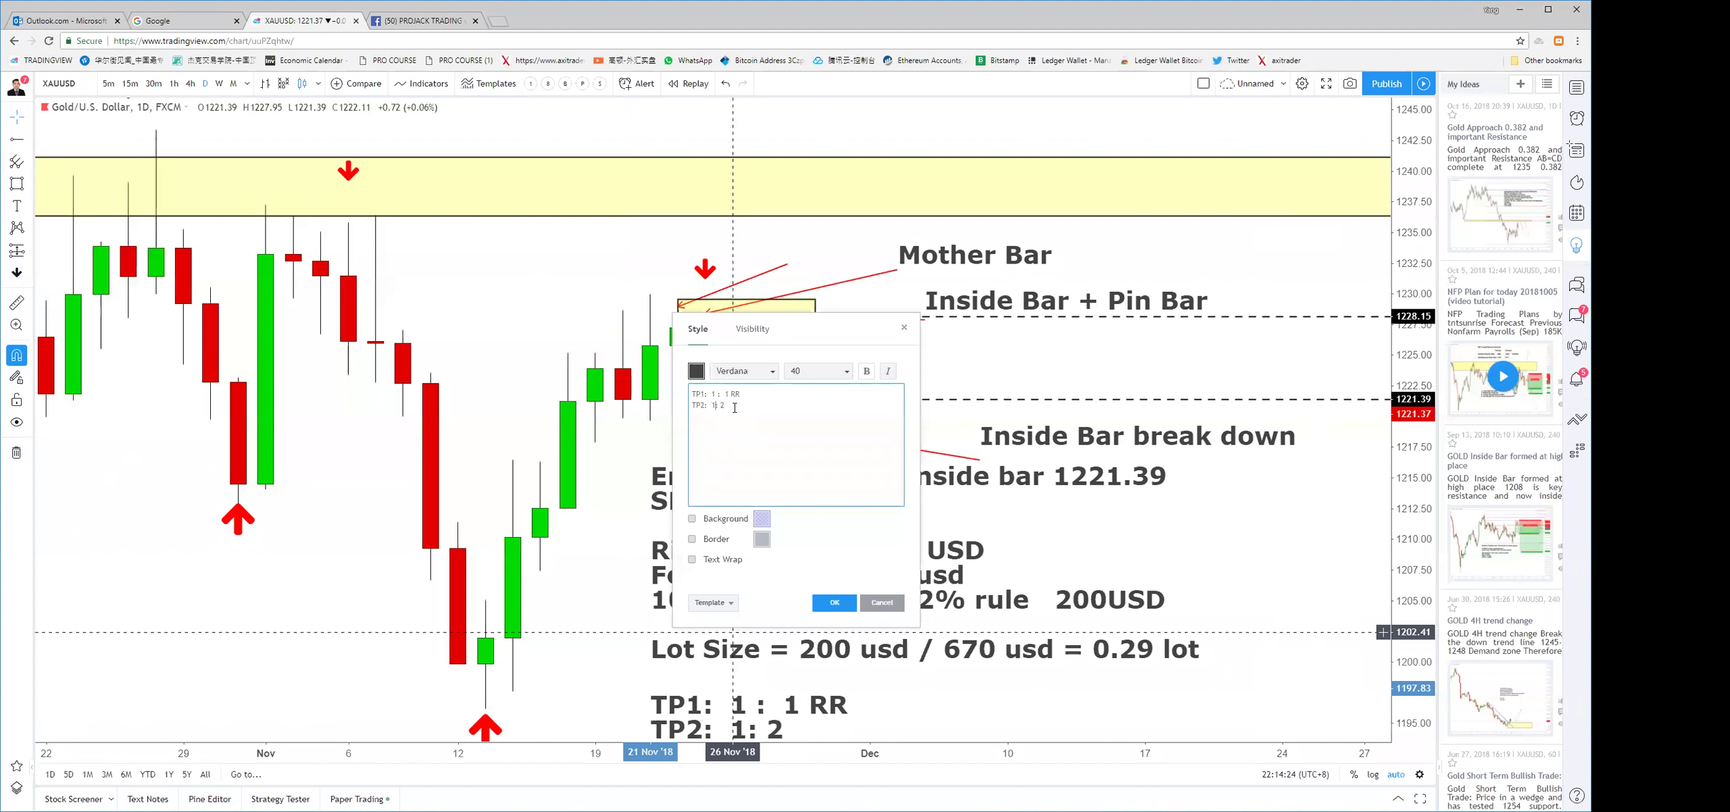
type("  rr")
key("BackSpace")
key("BackSpace")
type("RR")
left_click_drag(805, 329, 477, 220)
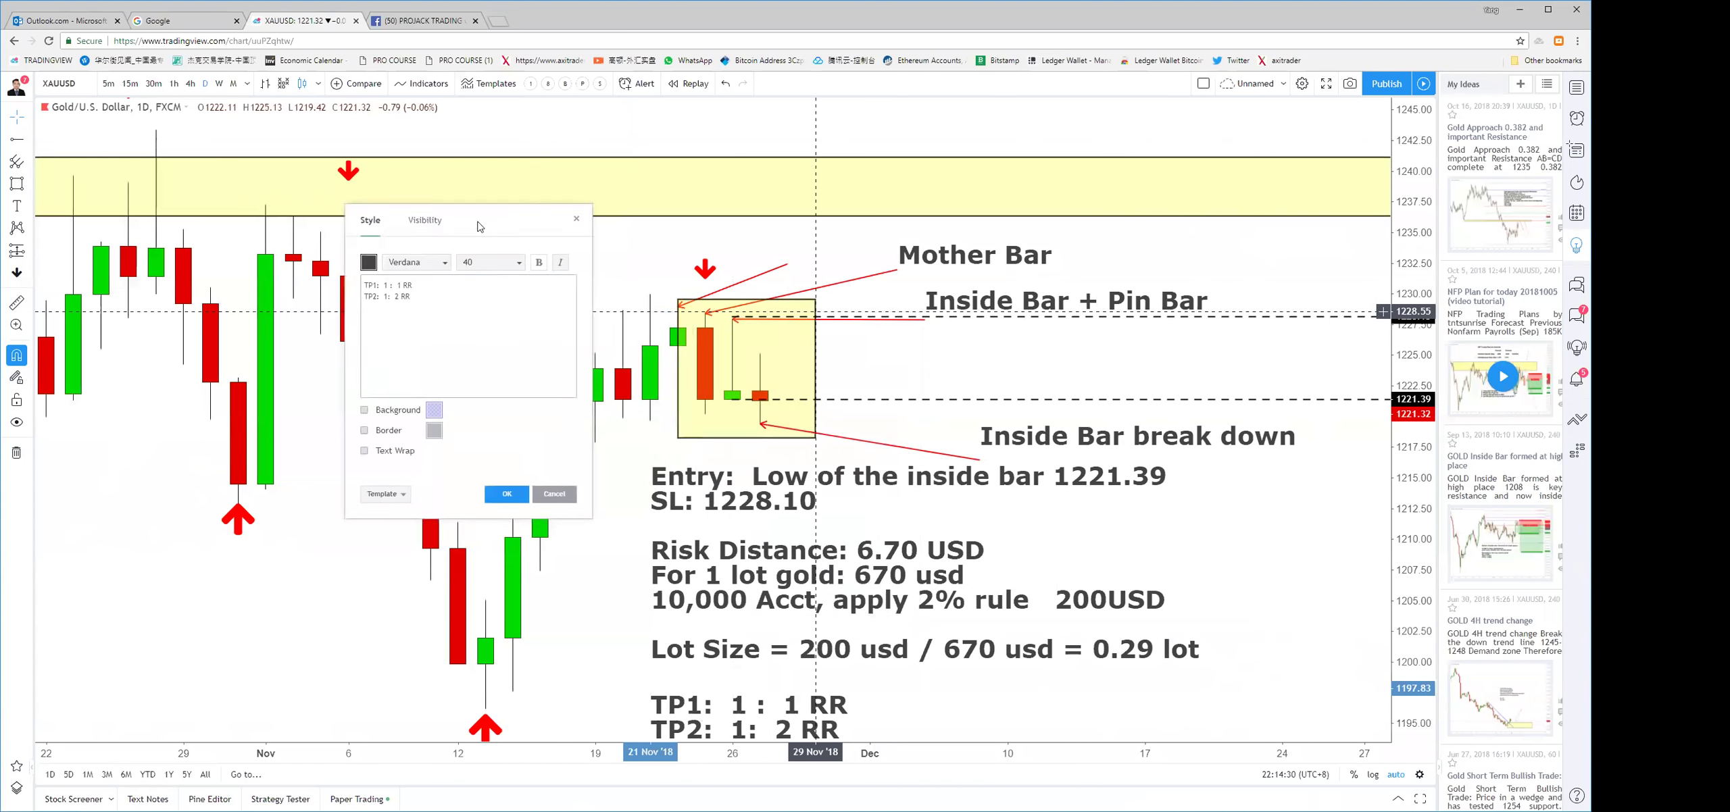
left_click(455, 282)
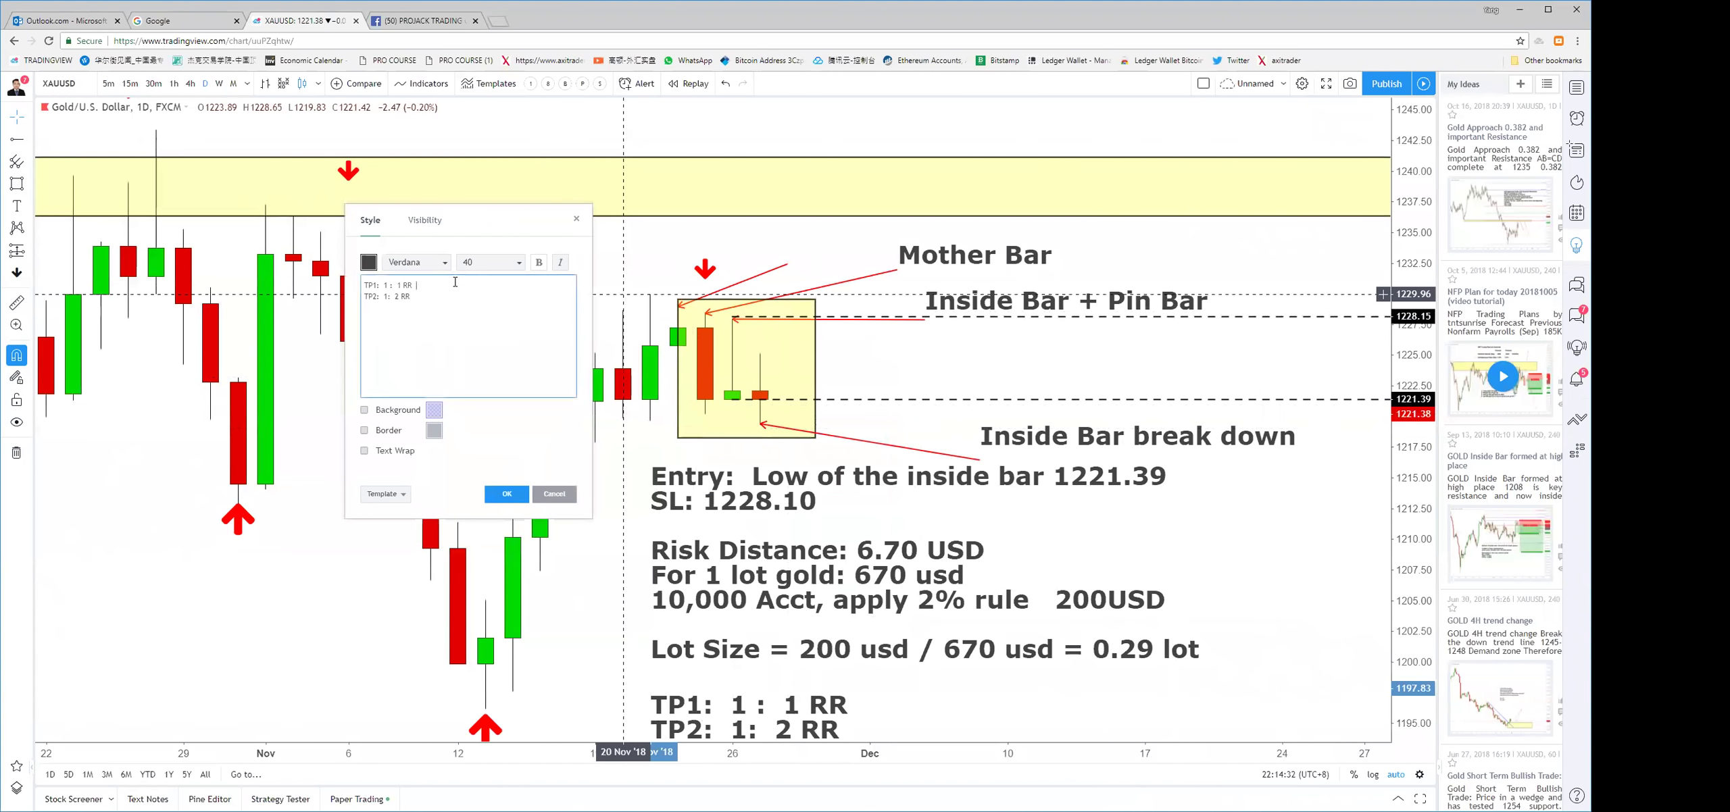
left_click(1008, 370)
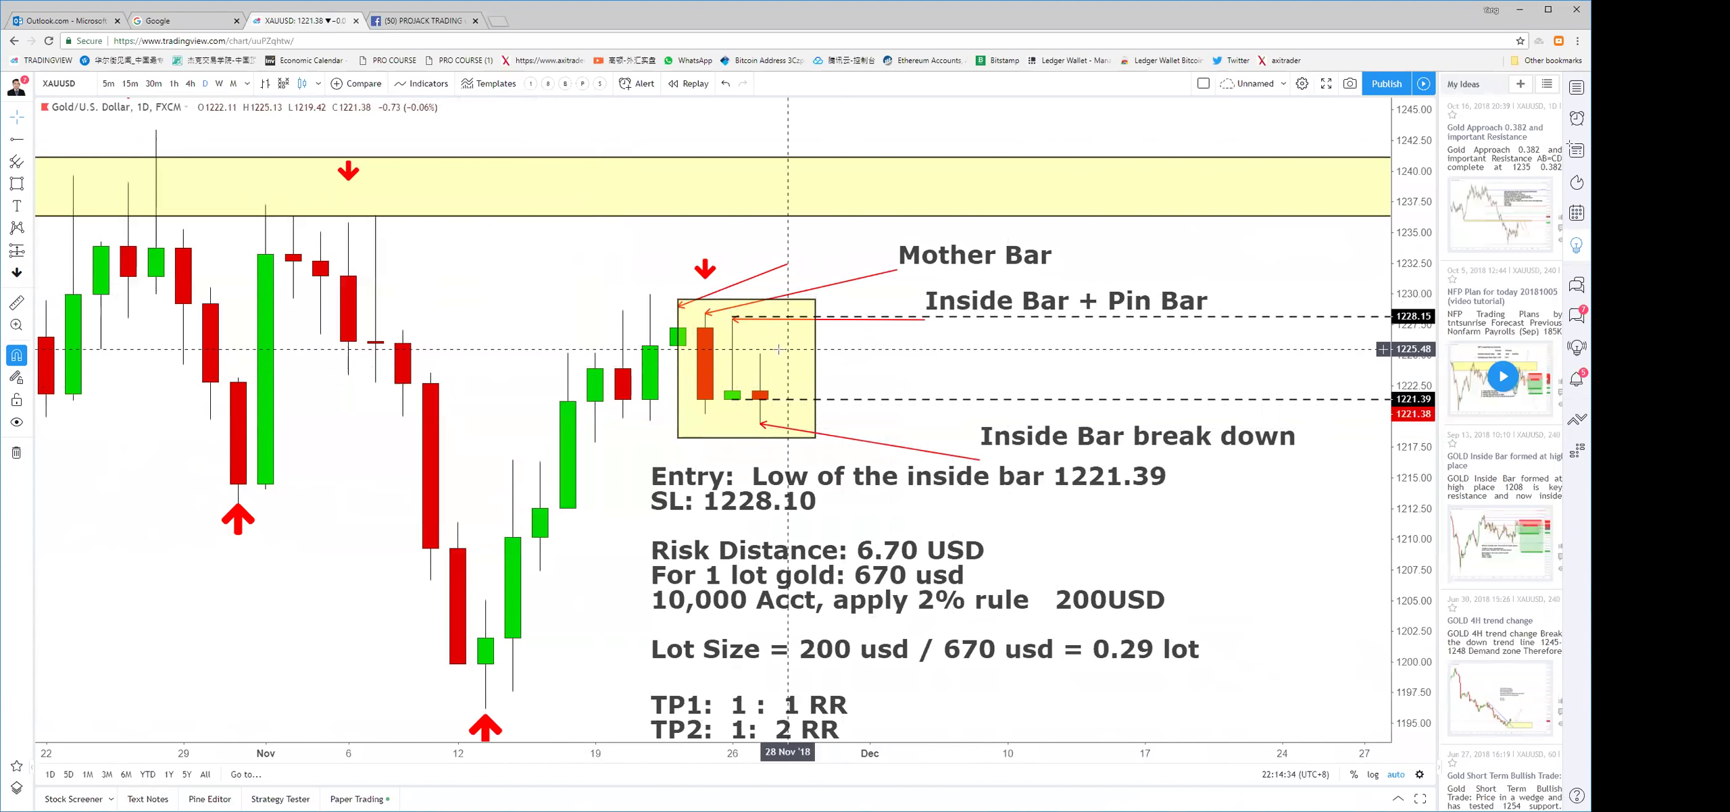
Draw a short position from 1221.40 beside the yellow box, with its stop at 1228.15 and target at 1214.14
left_click(29, 250)
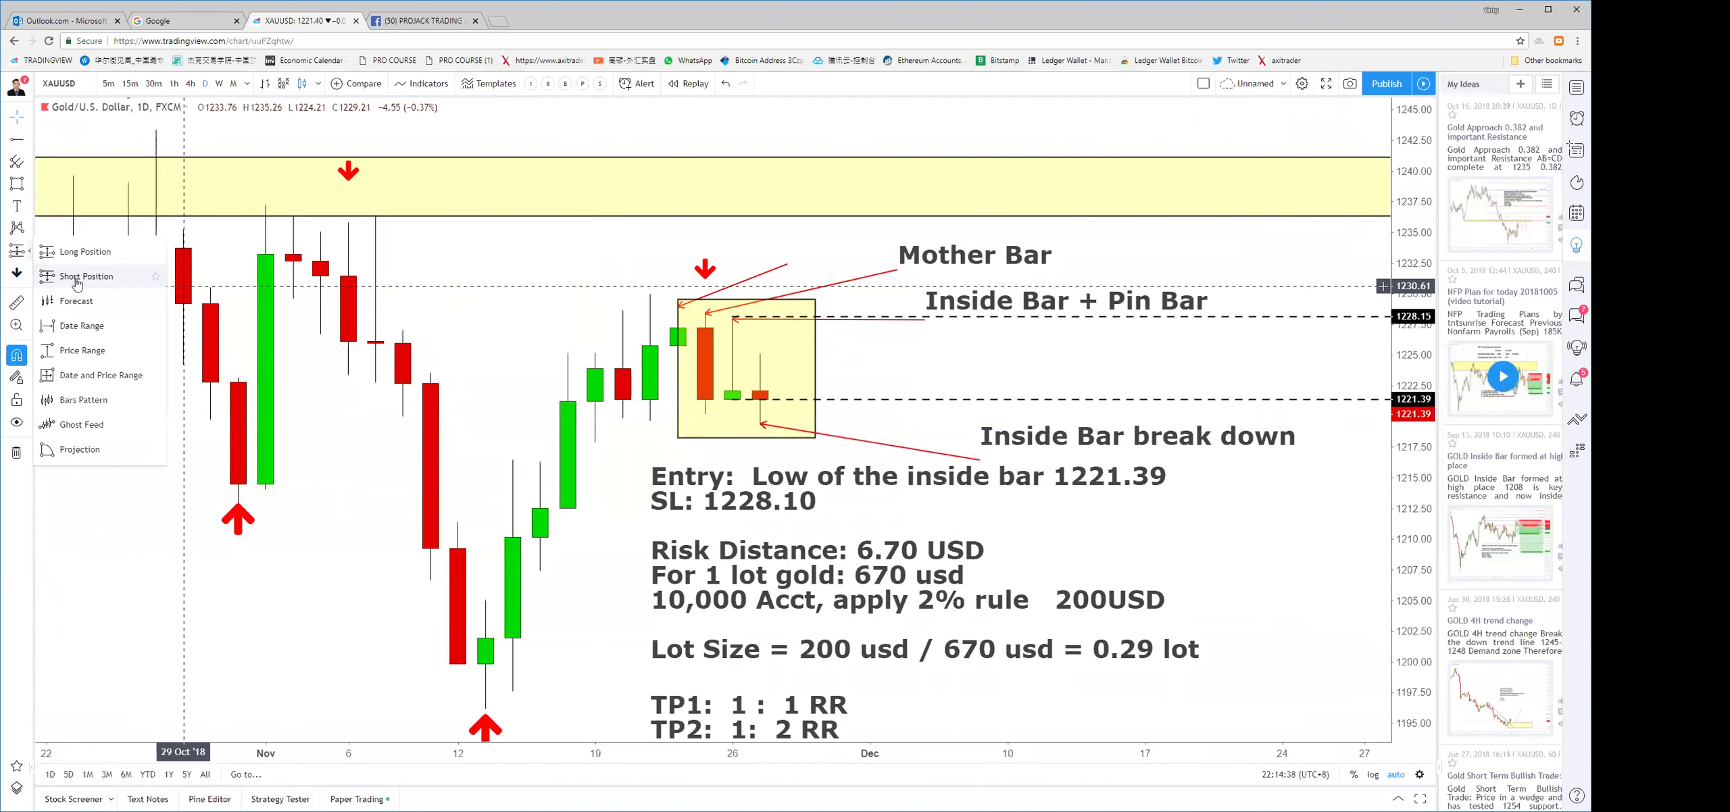
left_click(84, 276)
left_click(816, 399)
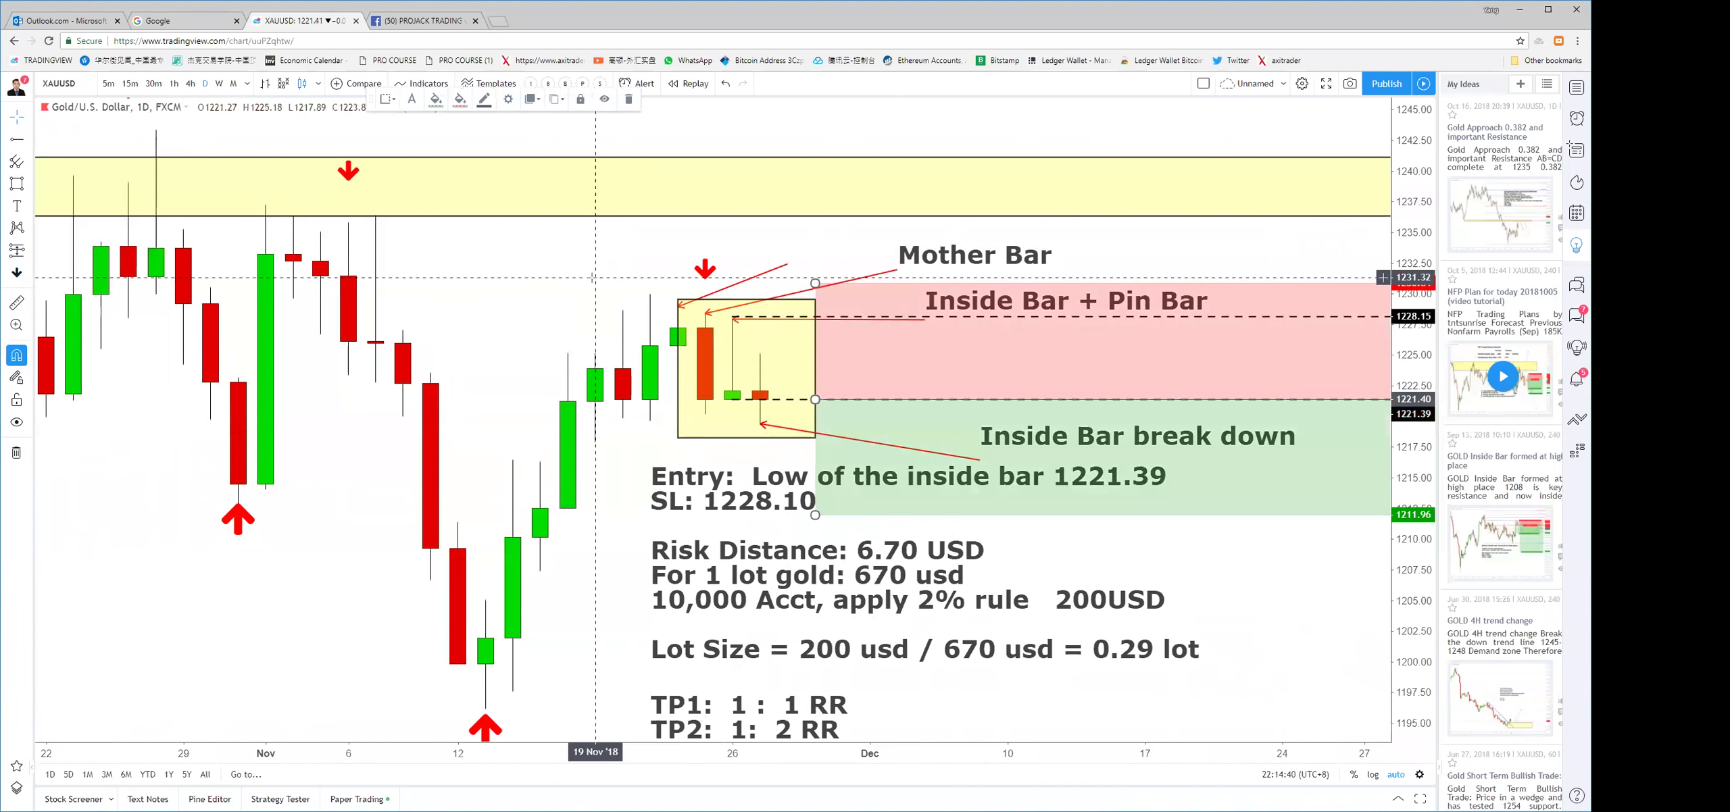
left_click_drag(816, 283, 901, 316)
left_click_drag(816, 518, 857, 488)
Shorten the short position so its far edge ends in late December 2018
scroll(1177, 579, "down", 5)
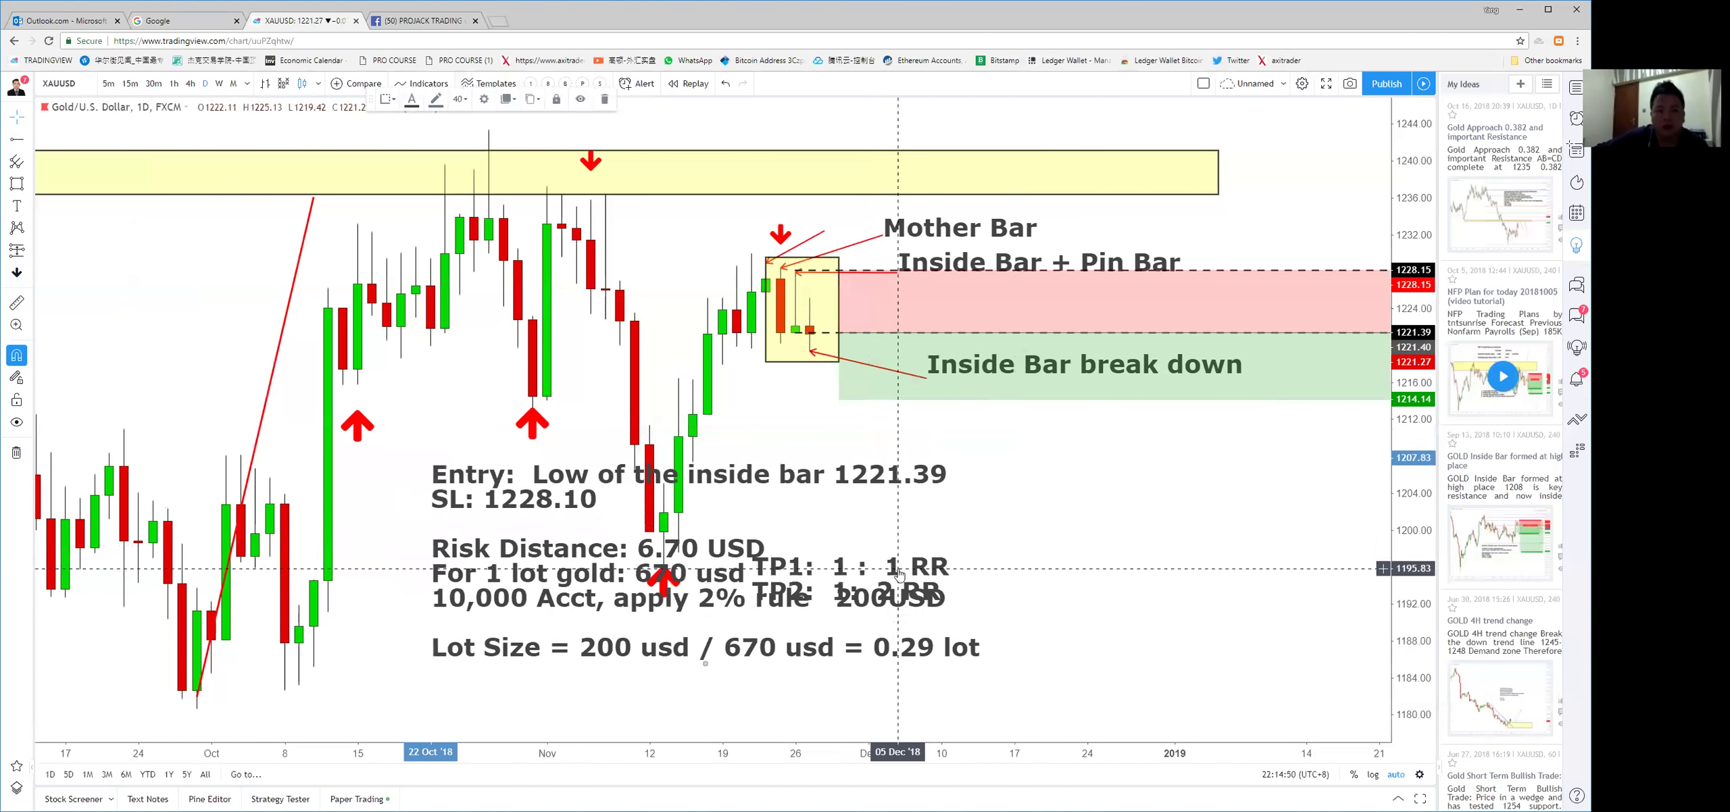
scroll(1149, 487, "right", 5)
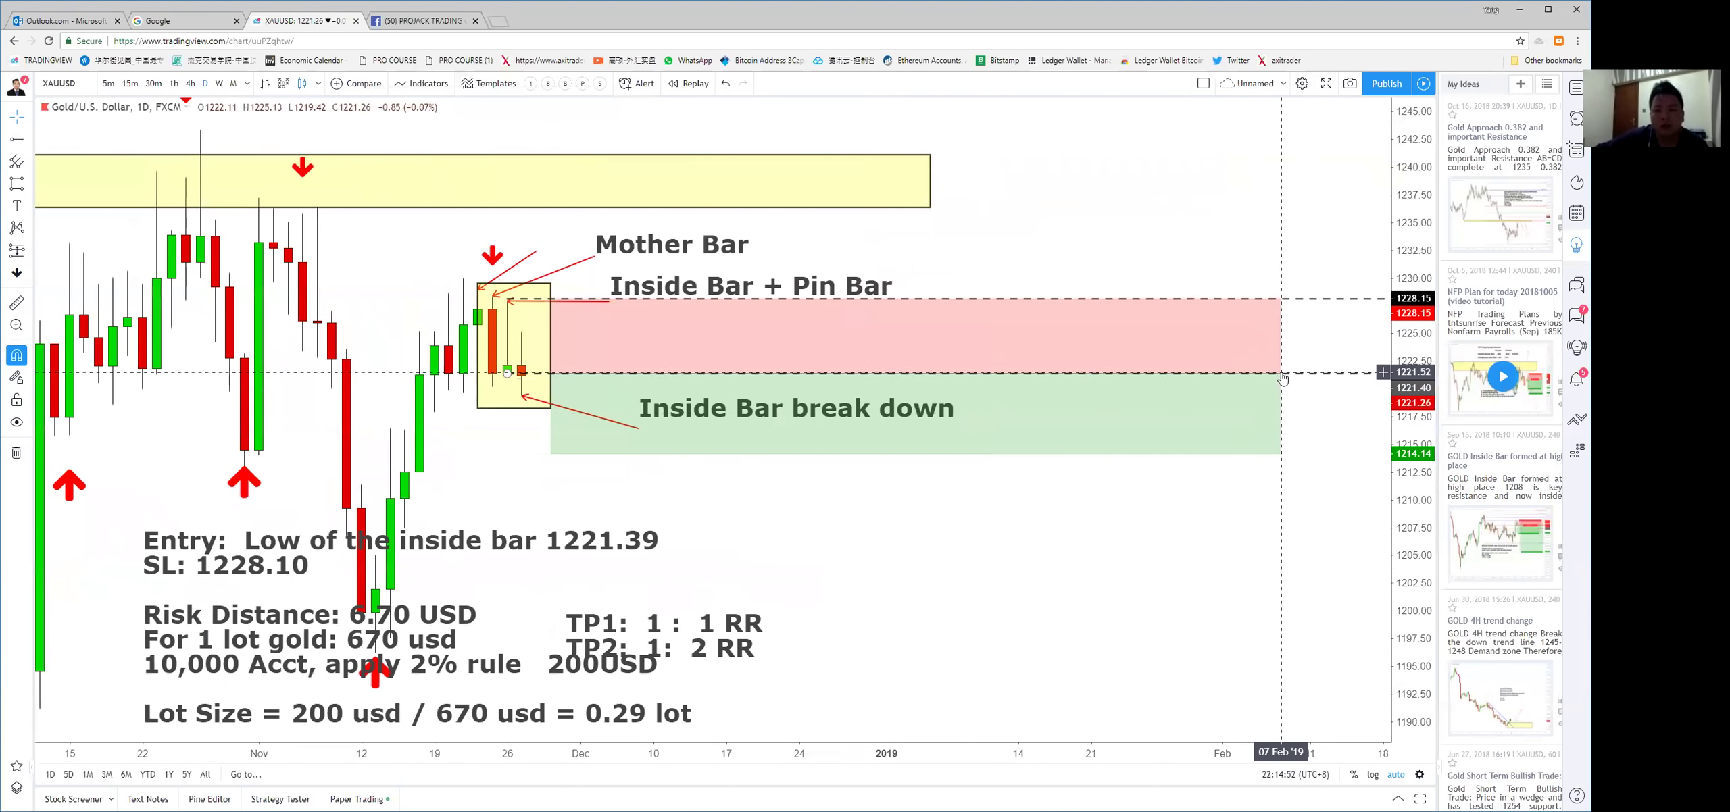
left_click_drag(1281, 373, 843, 373)
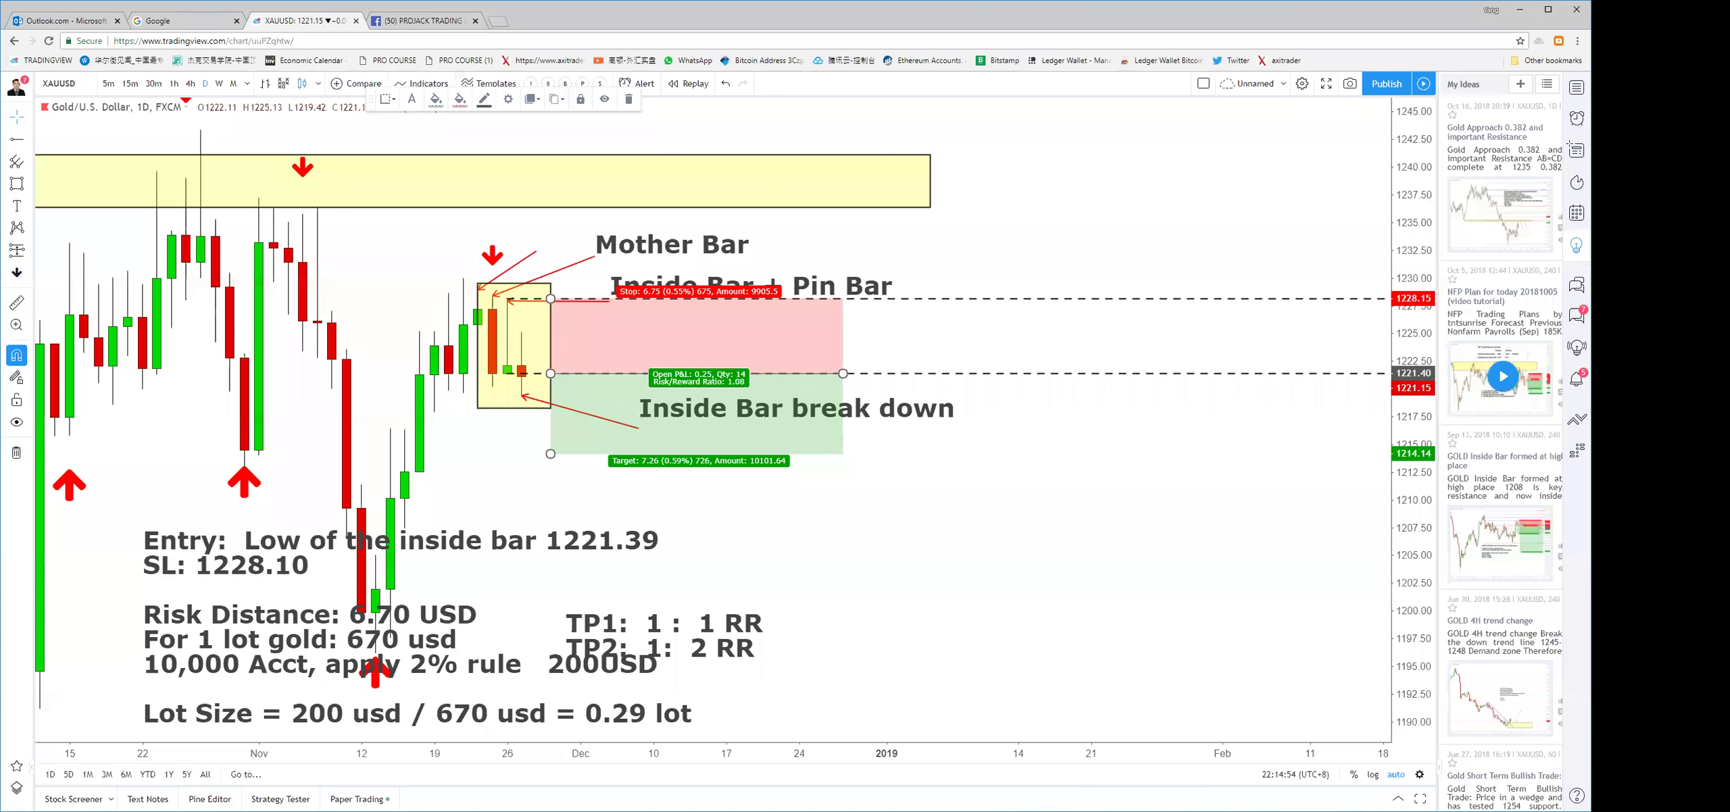
Set the short position's target to 1214.64 and add a dashed horizontal ray at that price
left_click_drag(779, 297, 959, 297)
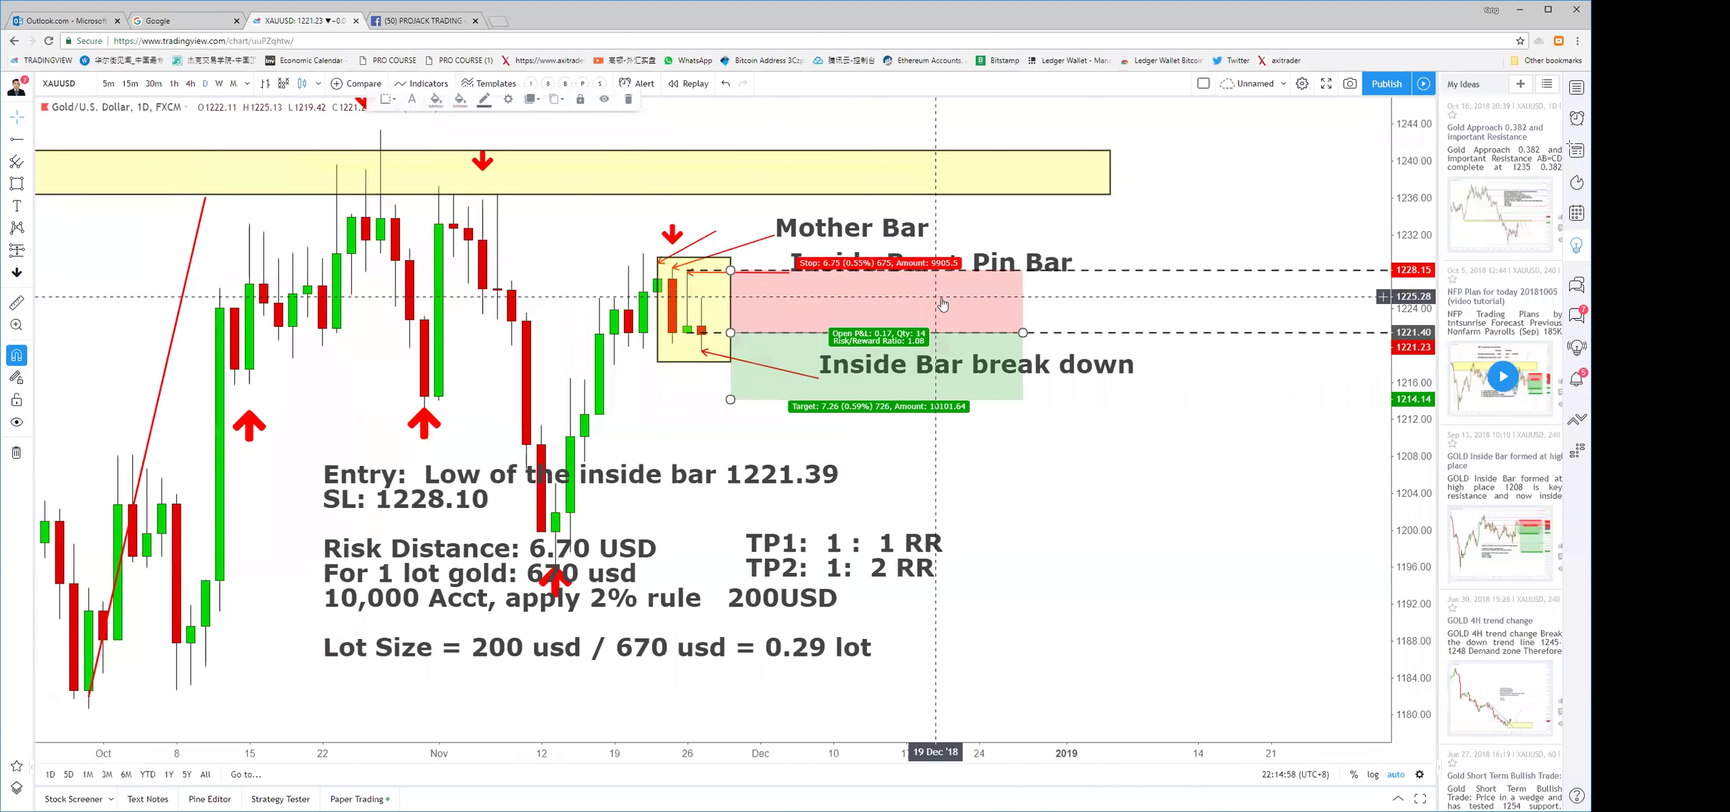
left_click_drag(731, 400, 731, 396)
left_click(717, 416)
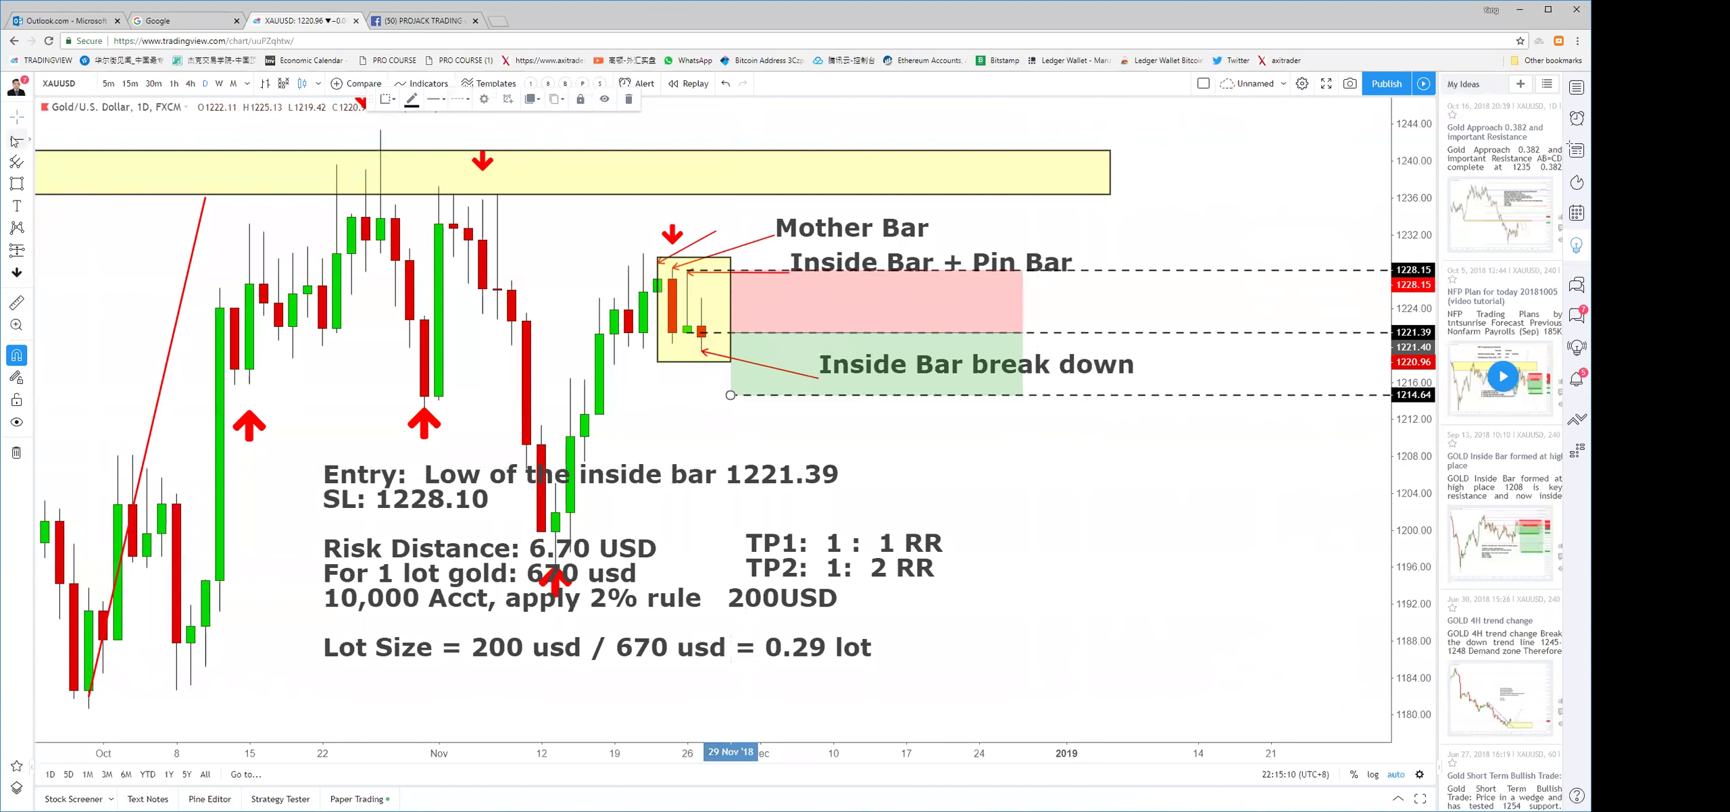
Extend the short position's target to 1207.88 and add another dashed horizontal ray at that price
left_click(730, 395)
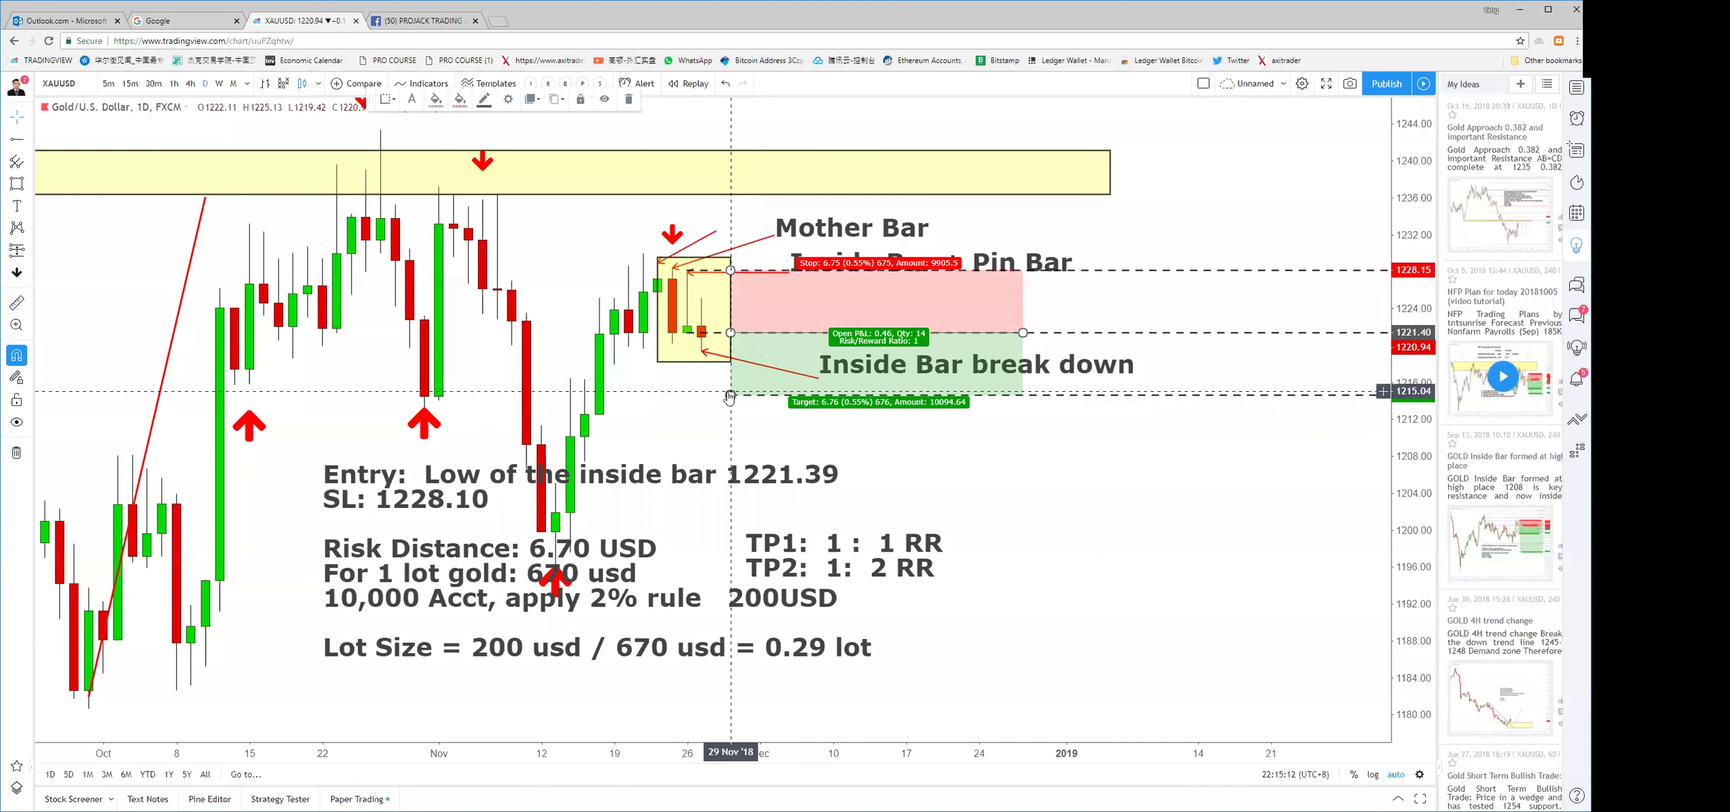
left_click_drag(730, 395, 722, 458)
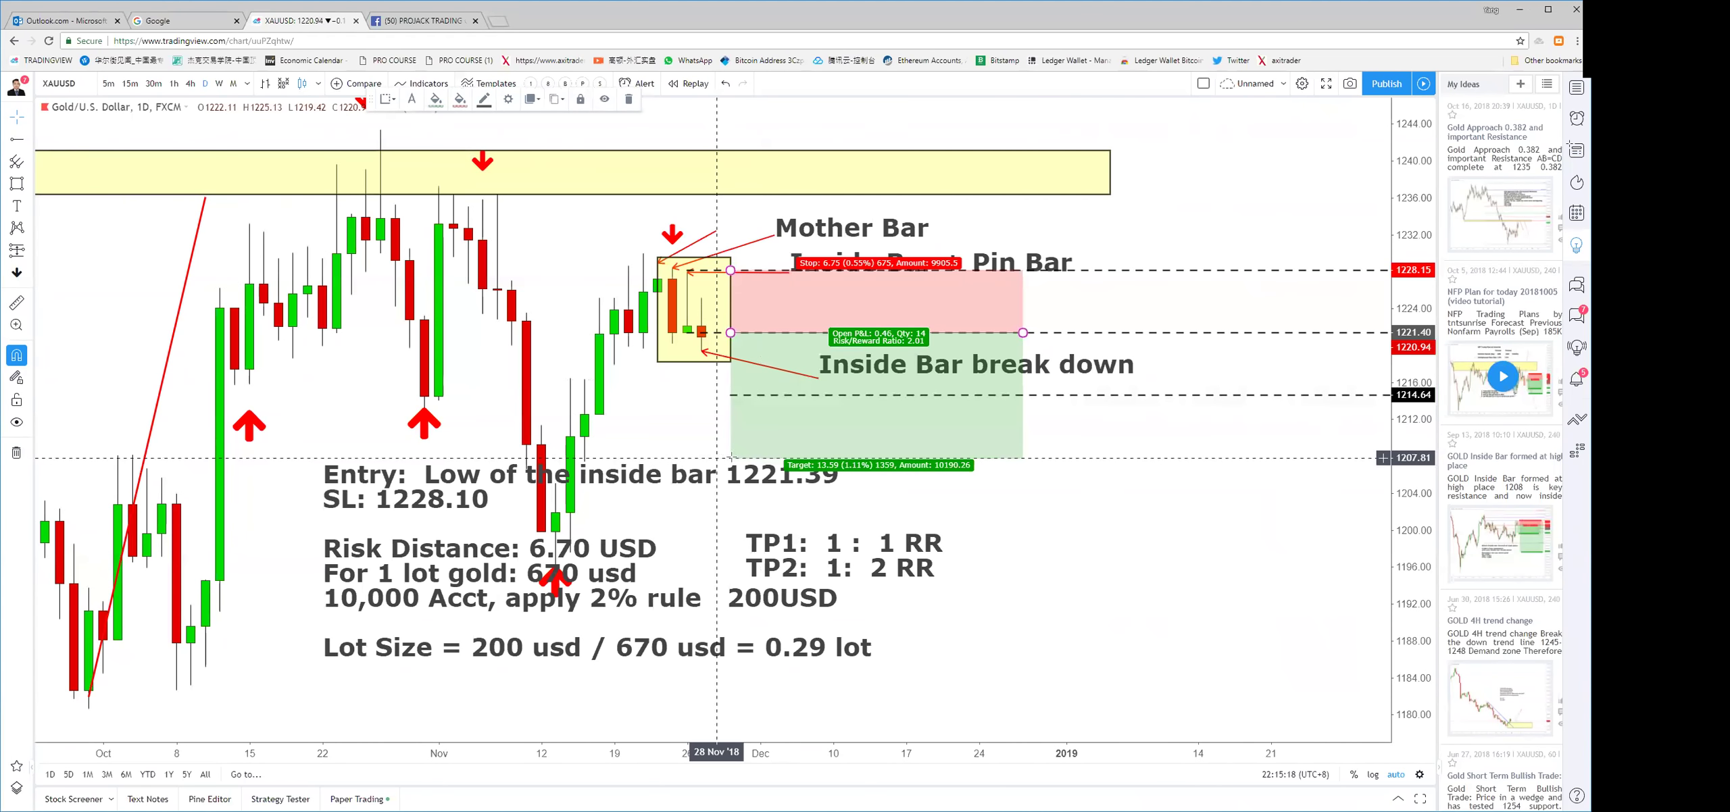
left_click(1243, 406)
left_click(1144, 400)
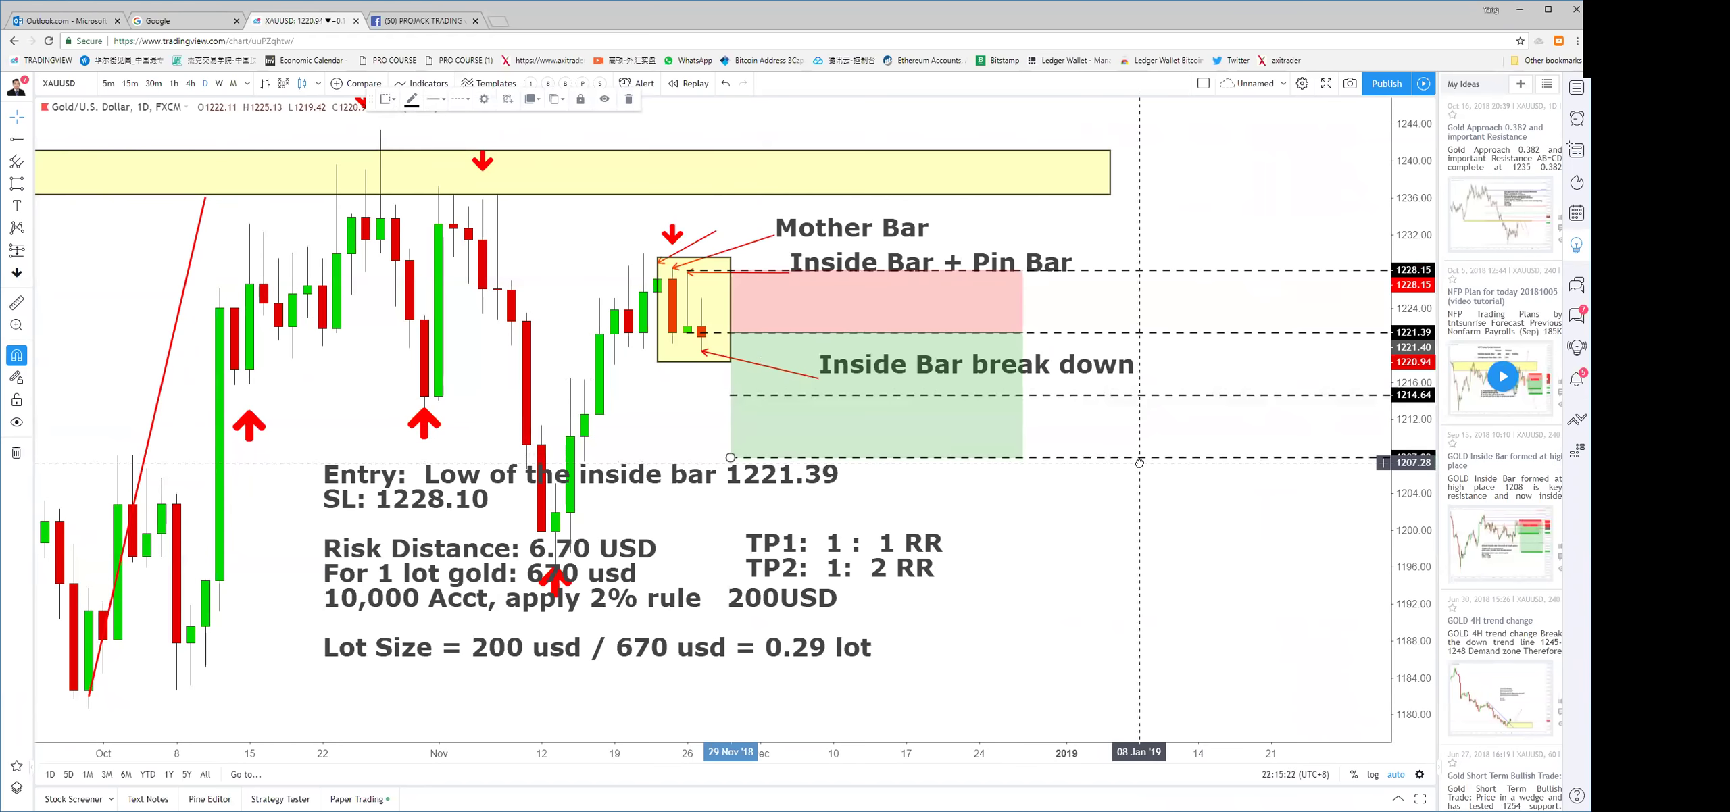
right_click(1375, 440)
key("Escape")
Move the trade calculation text below the short position and place the take-profit ratios directly beneath the lot size line
left_click_drag(740, 599, 1057, 618)
left_click_drag(974, 541, 812, 693)
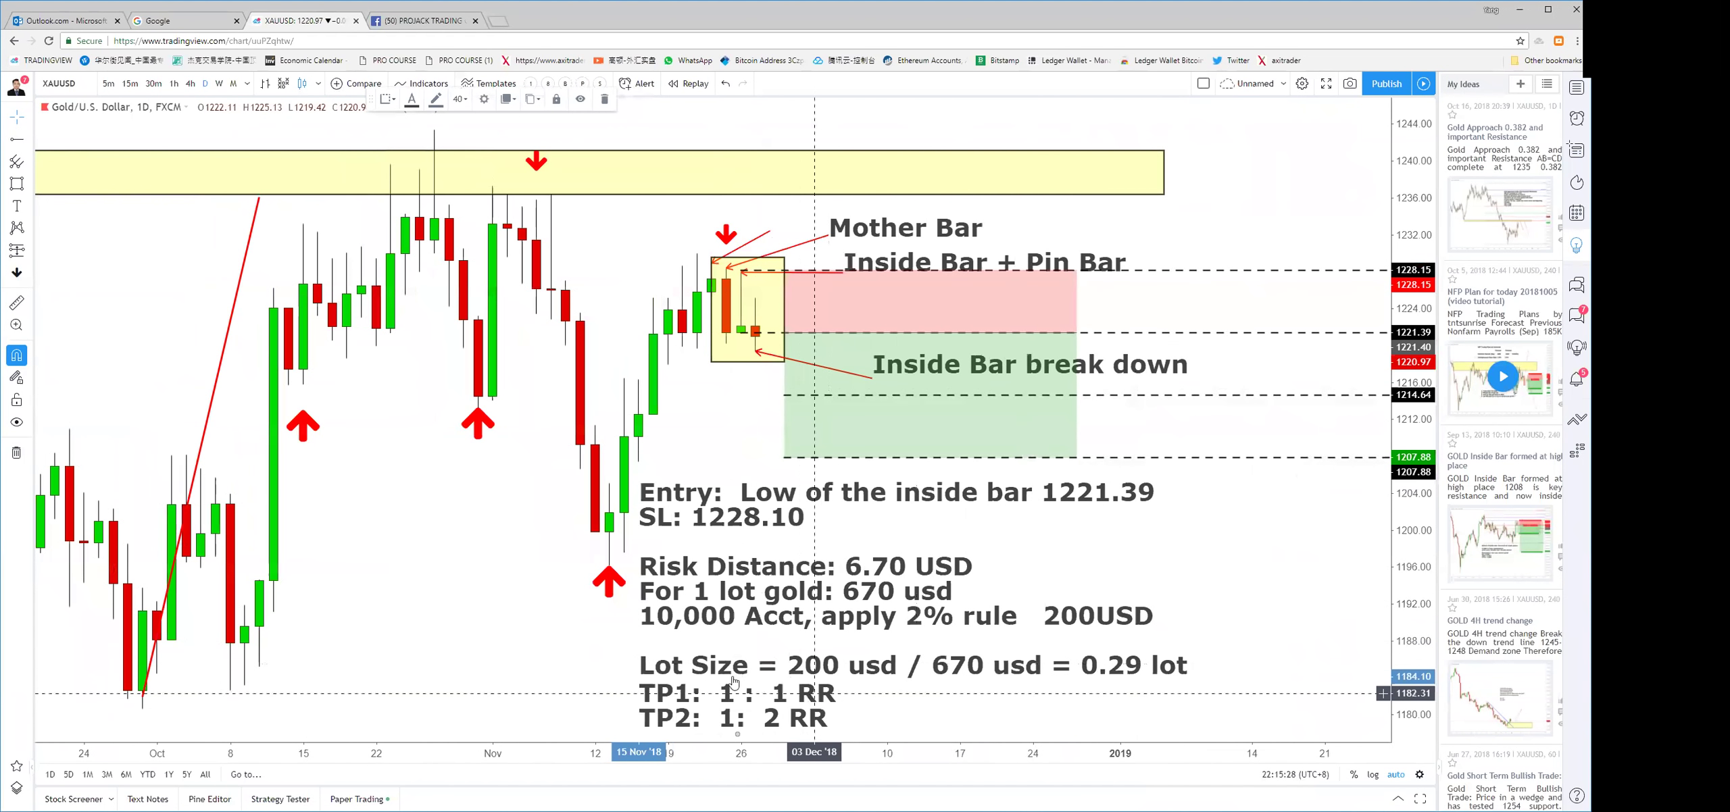
left_click(551, 689)
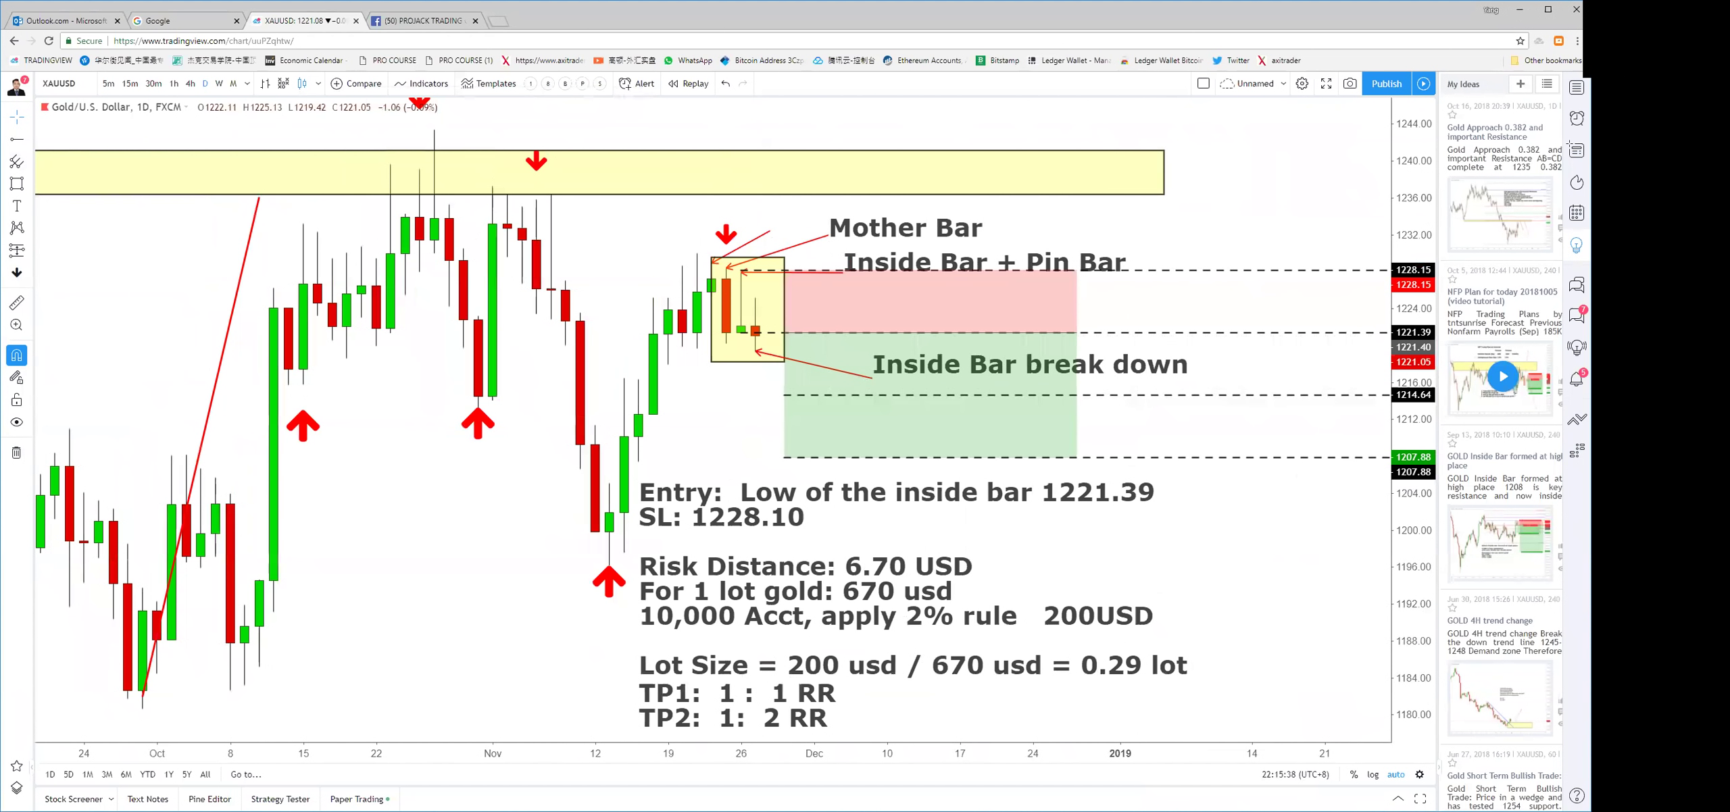
Add a text label "E" above the entry line at 1221.39, beyond the short position
left_click(16, 206)
left_click(1157, 316)
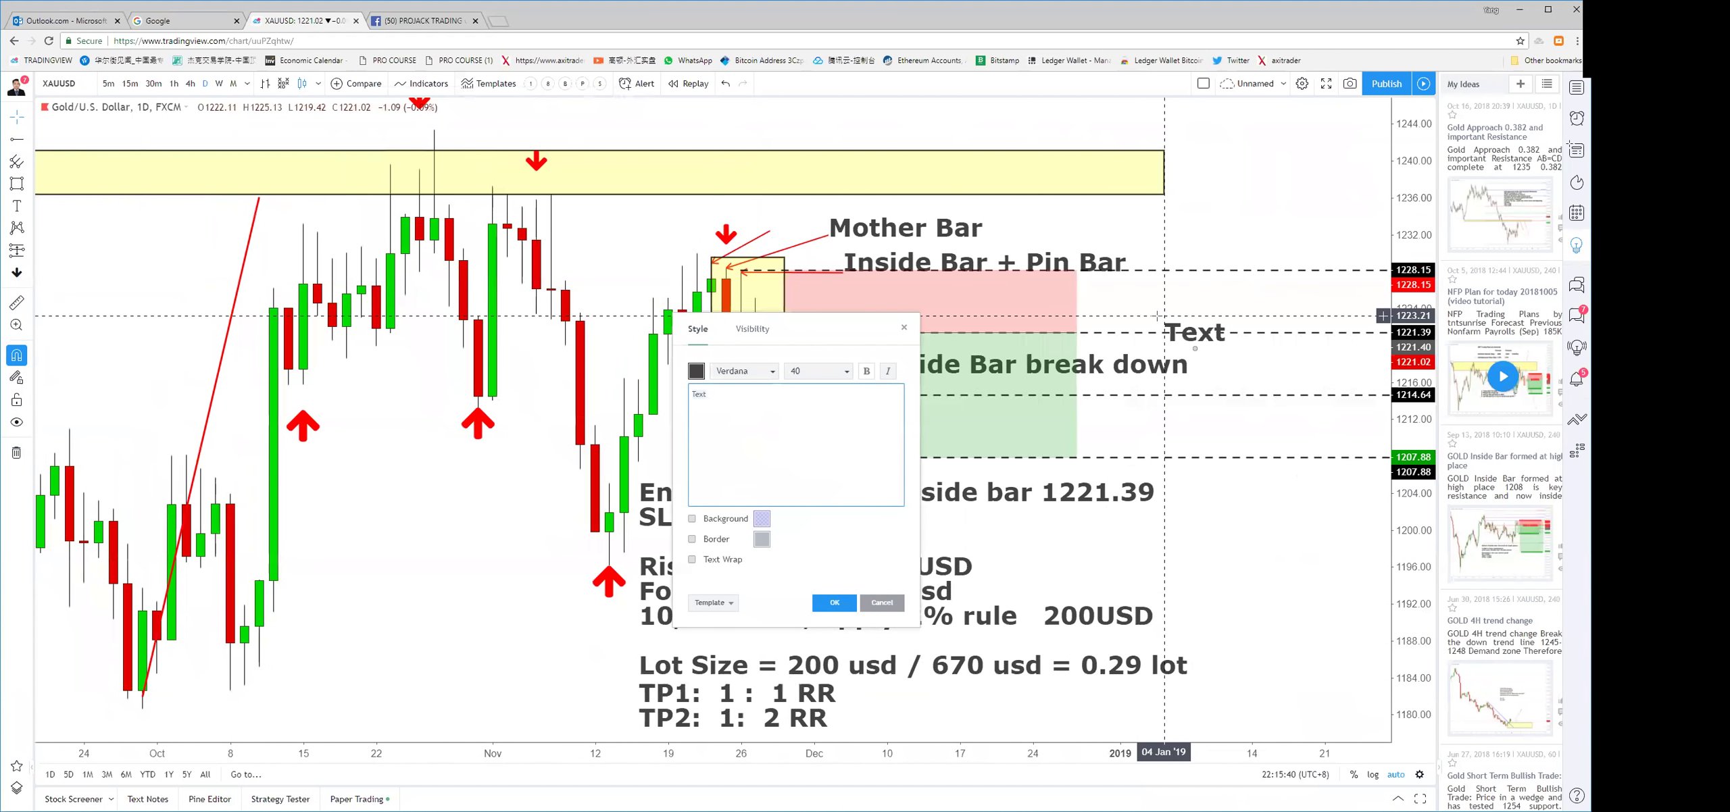
type("E")
left_click(842, 606)
right_click(1207, 296)
Copy the entry label to just above the stop line at 1228.15 and change its text to "S"
left_click_drag(1173, 331, 1188, 250)
double_click(1188, 250)
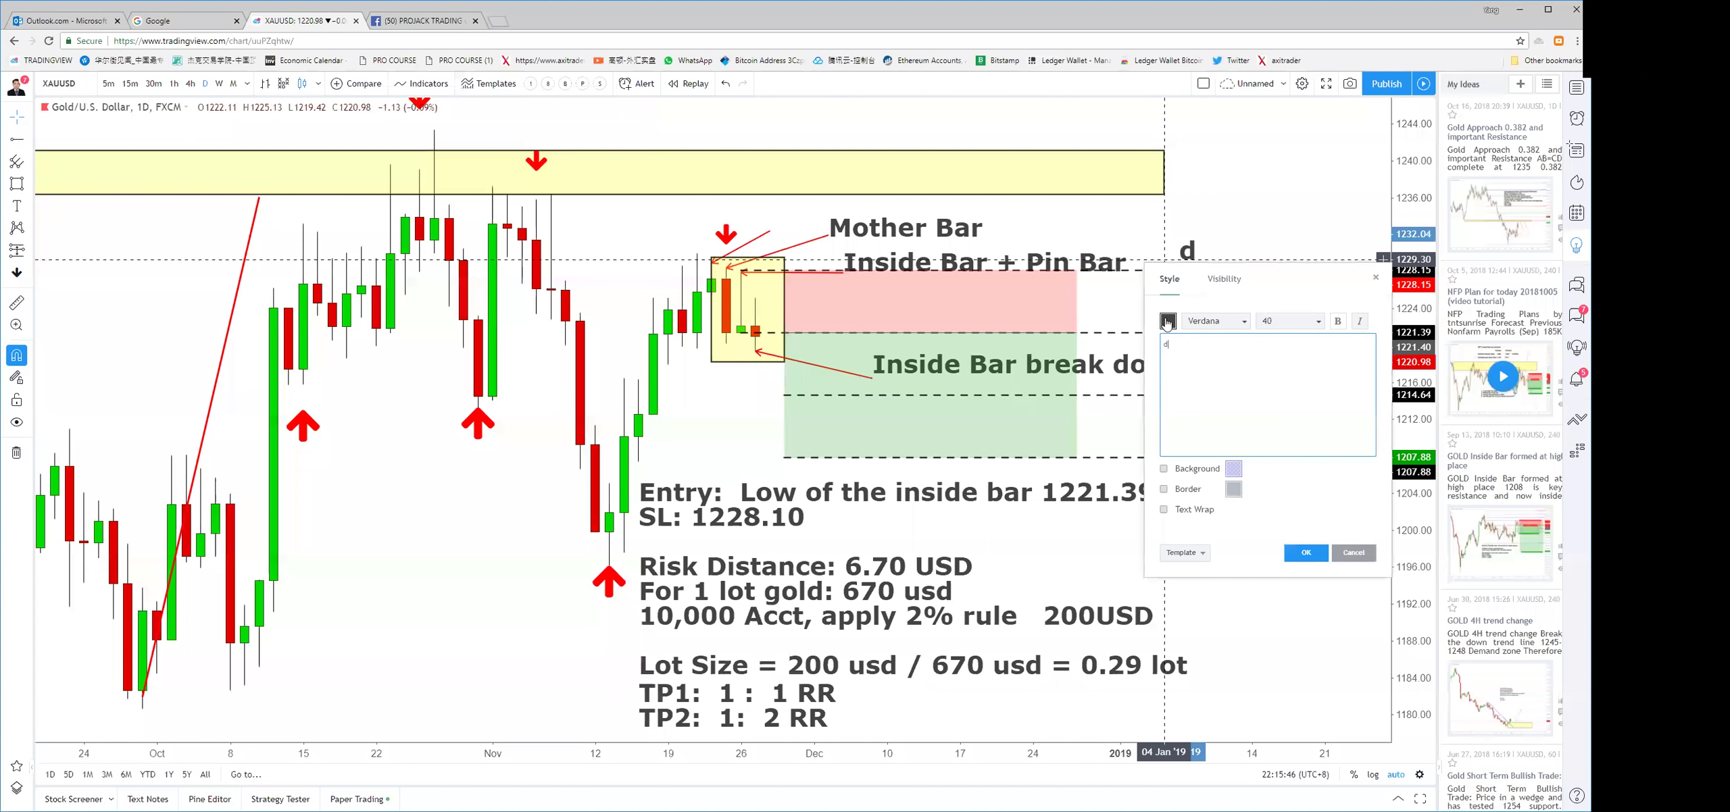
key("BackSpace")
type("S")
left_click(1306, 553)
left_click_drag(1192, 252, 1153, 254)
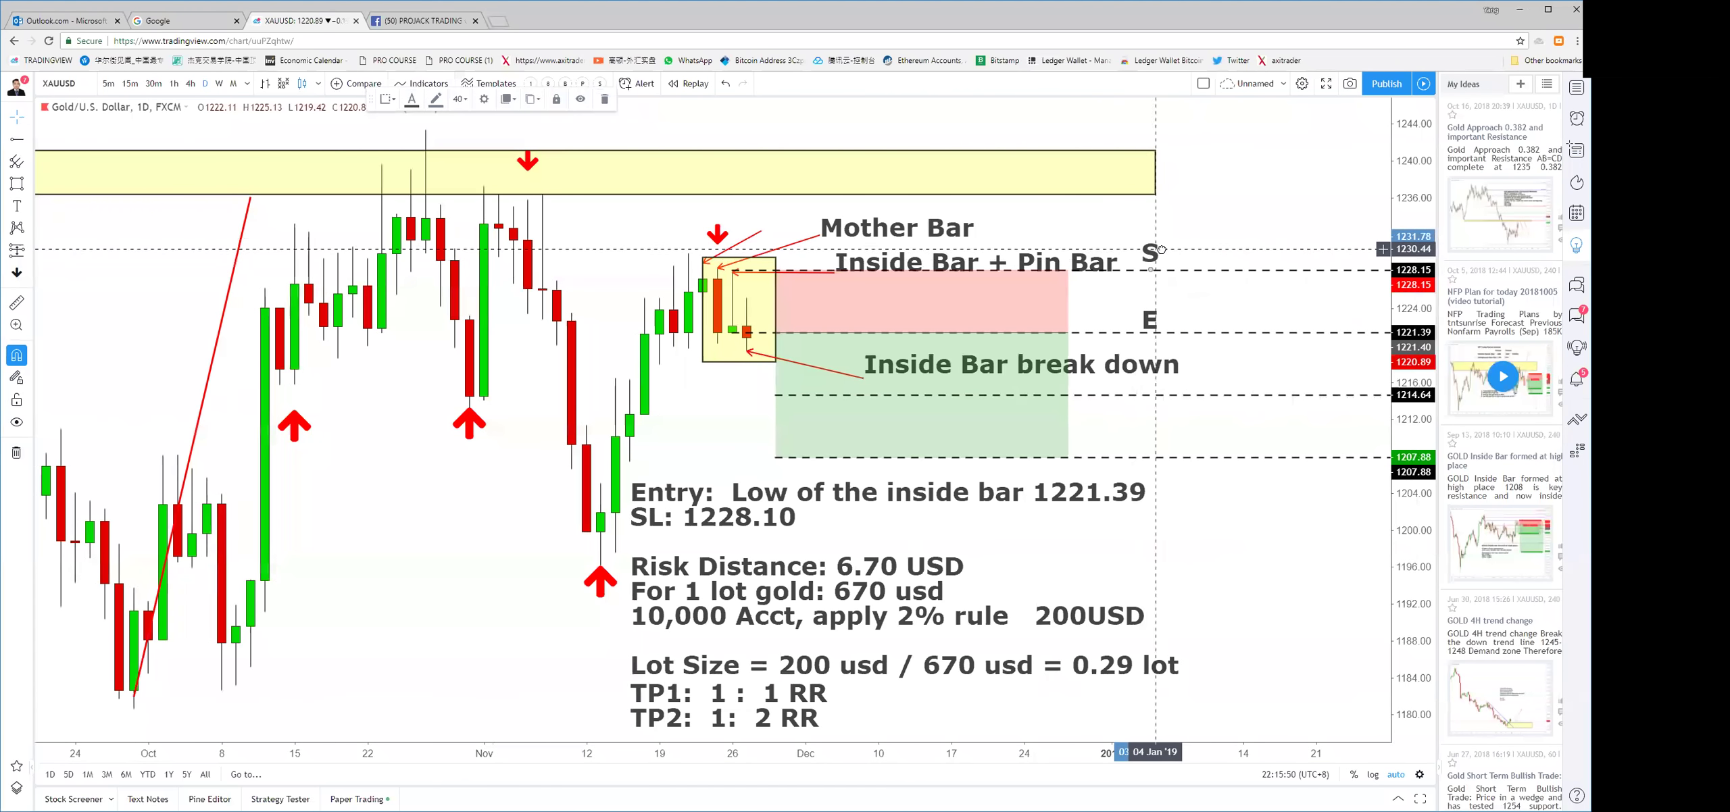
Add a text label "TP1:" by the dashed ray at 1214.64, beyond the short position
left_click(1234, 378)
key("BackSpace")
type("TP1:")
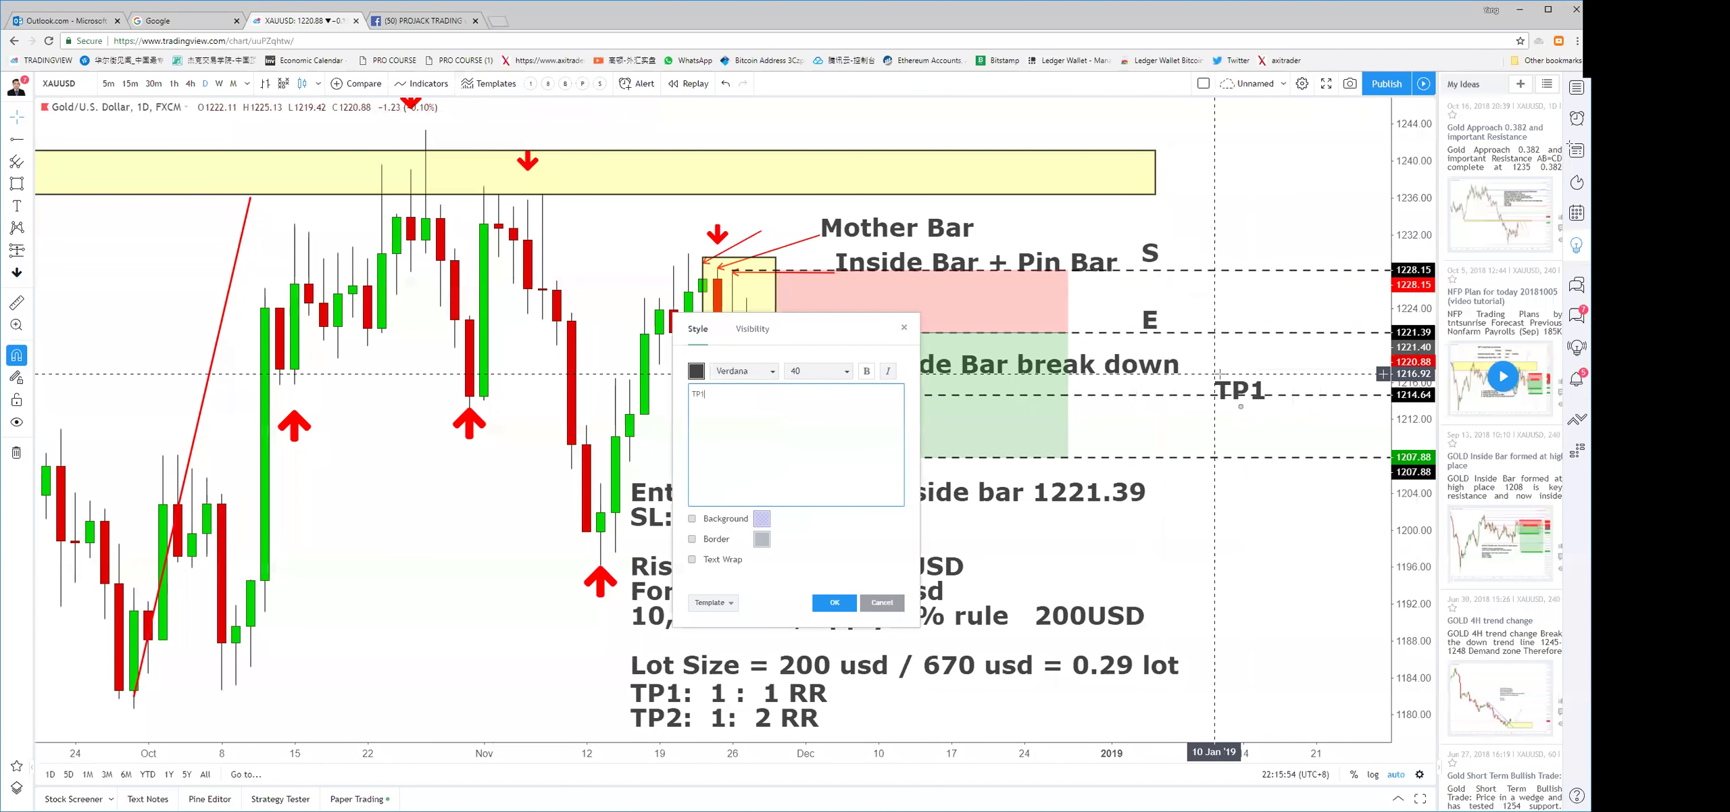
left_click(835, 604)
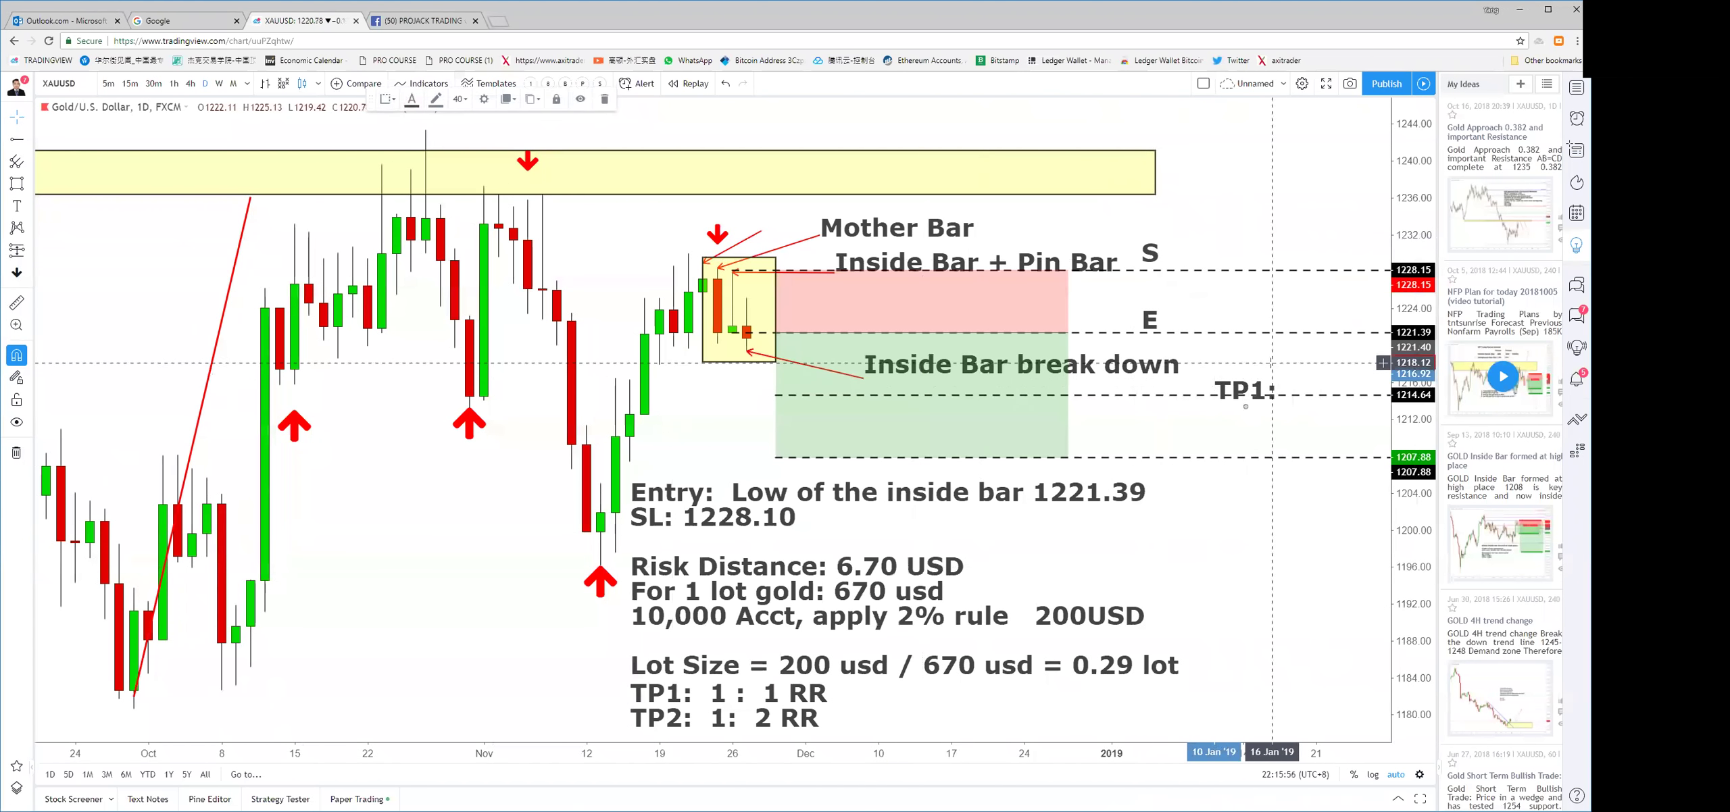
Duplicate the first target label above the 1207.88 ray as "TP2" and shorten the original to "TP1"
mouse_move(1274, 391)
left_mouse_down()
mouse_move(1258, 382)
mouse_move(1235, 446)
left_mouse_up()
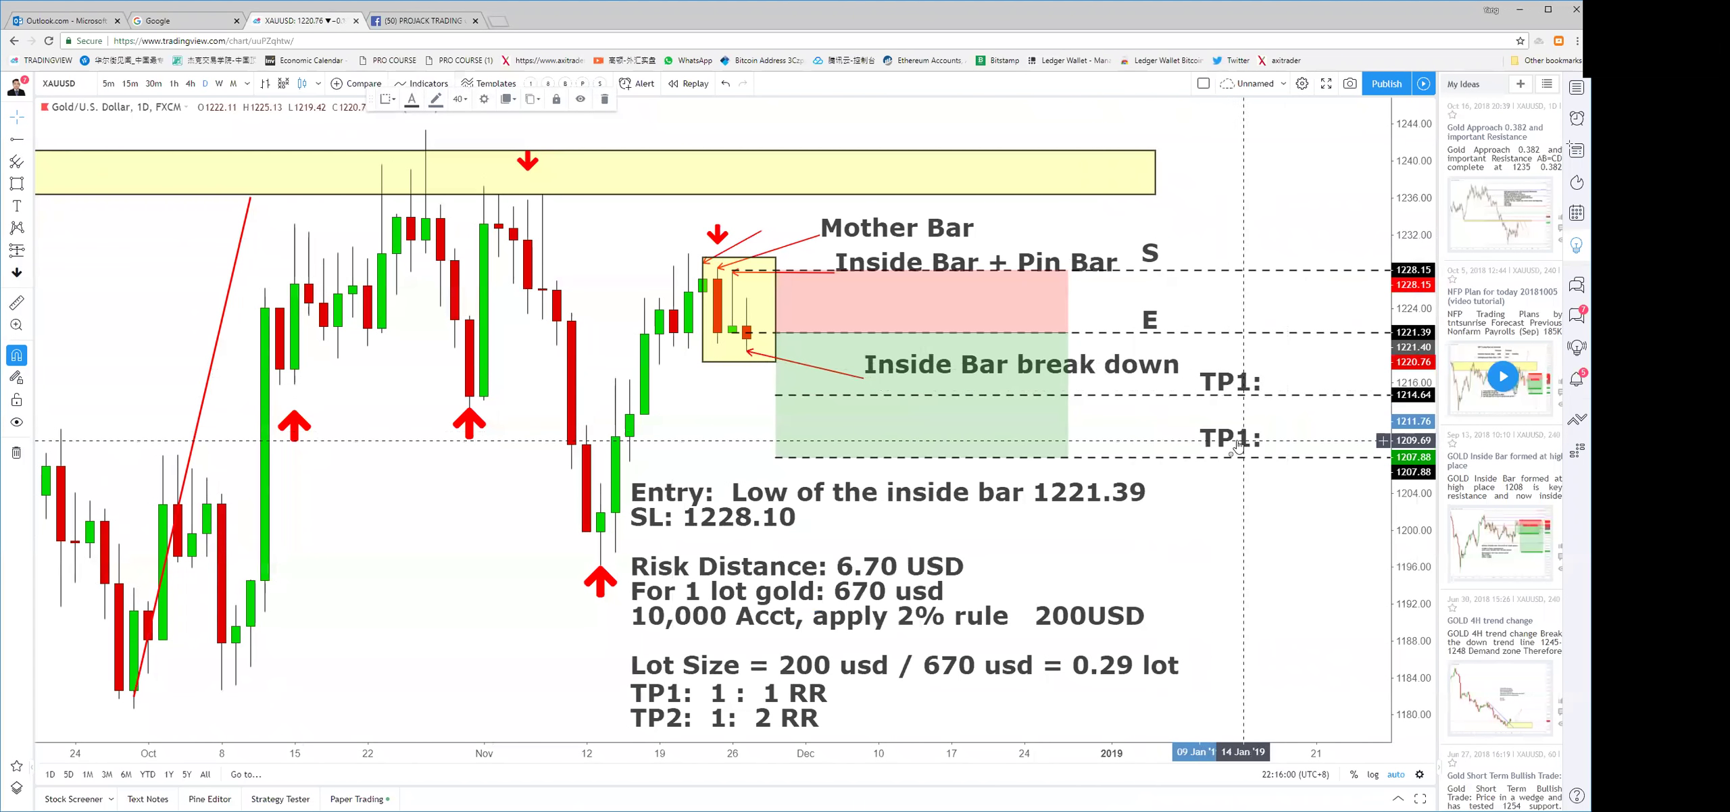
double_click(1235, 446)
key("BackSpace")
type("2")
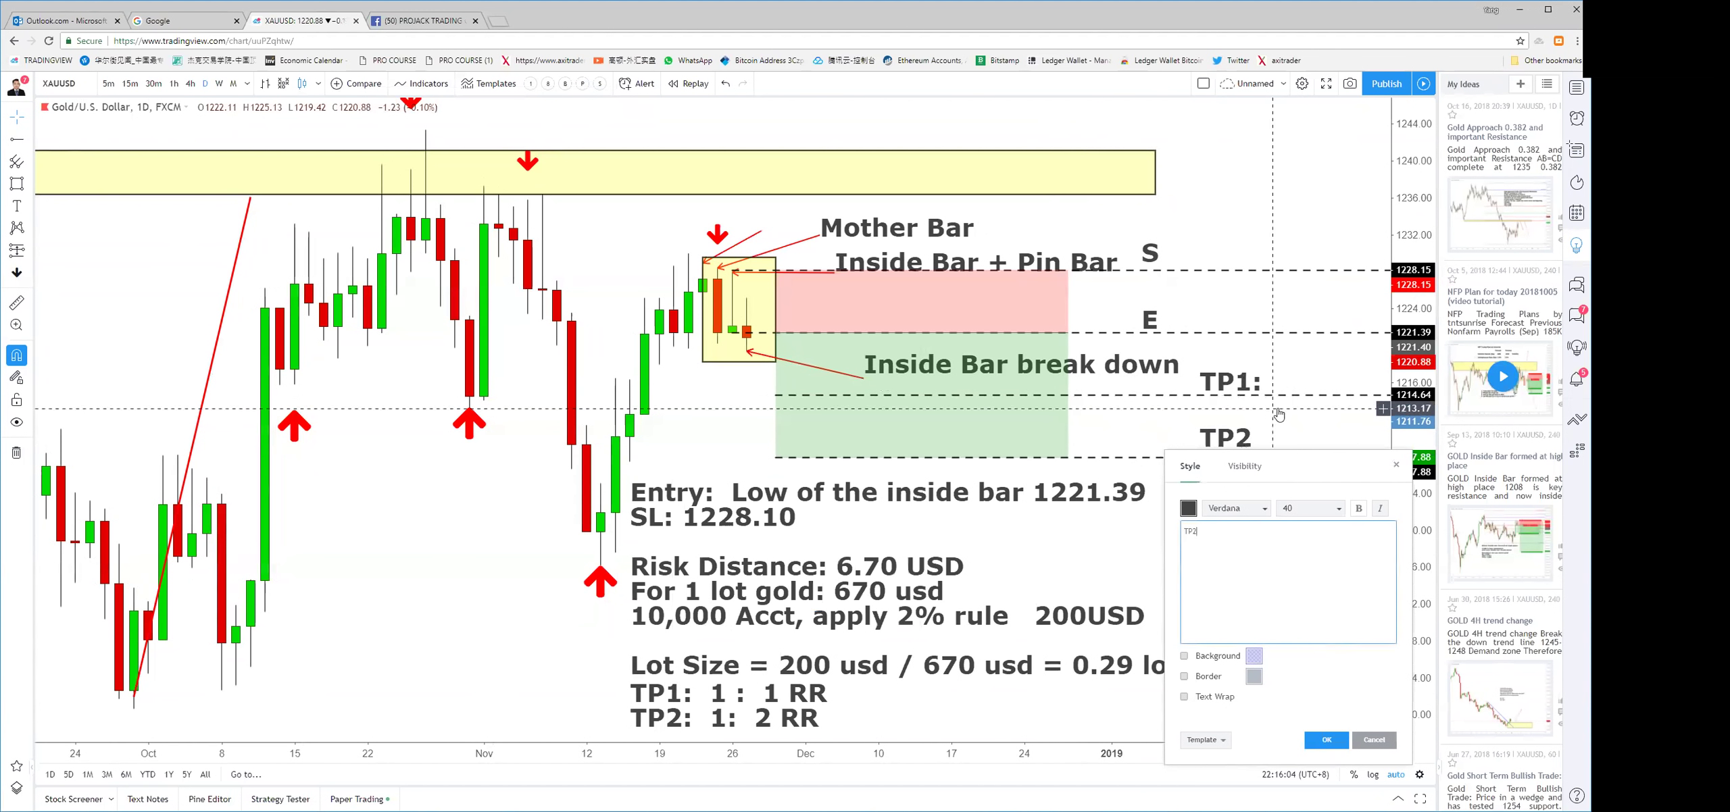
double_click(1243, 387)
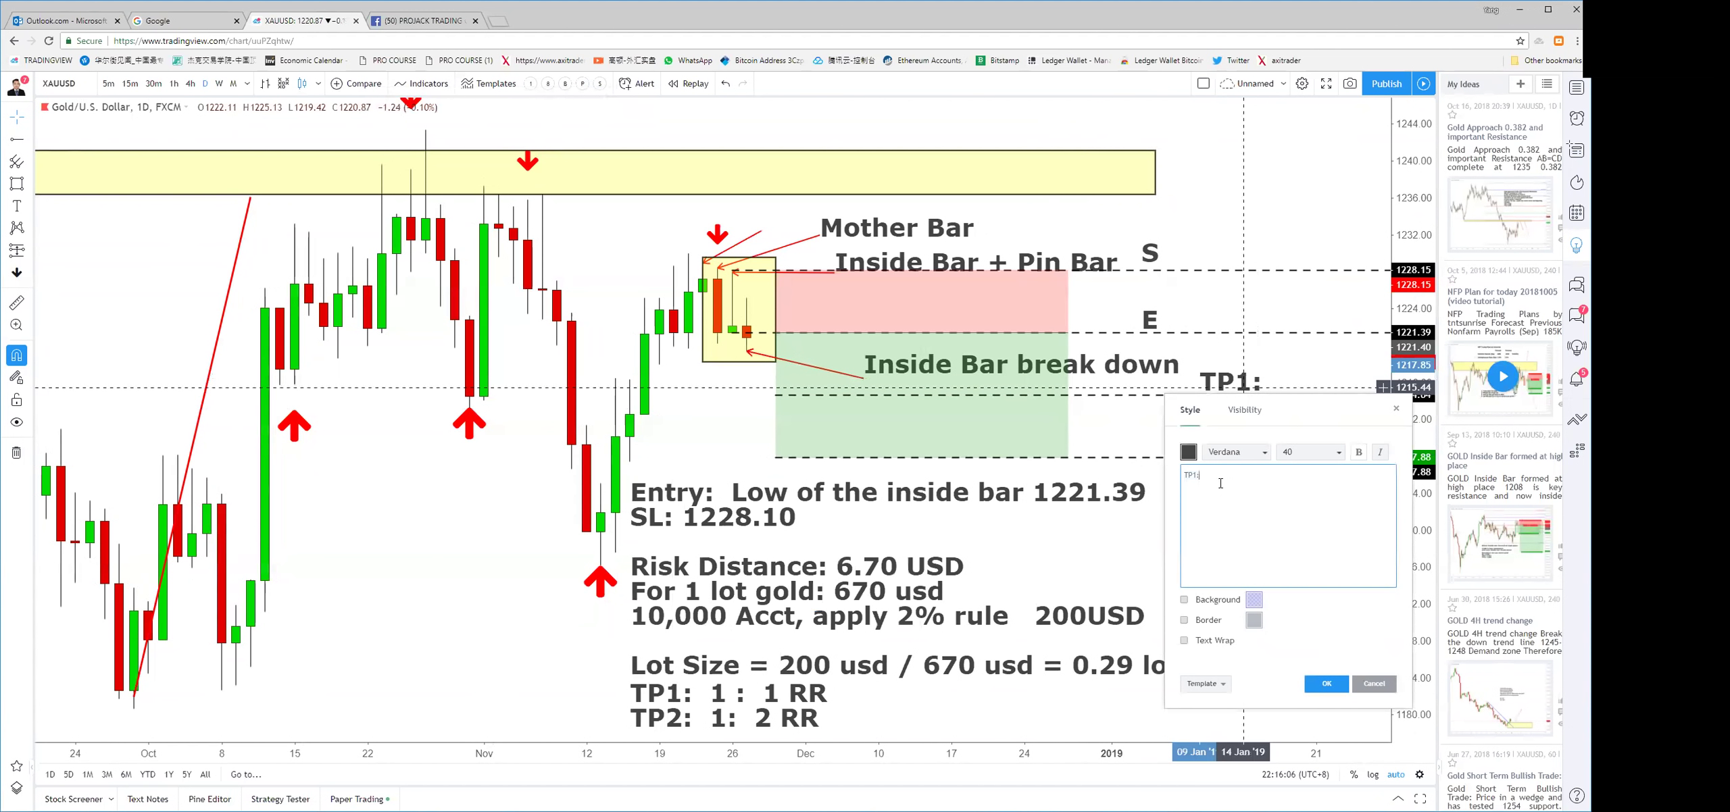
left_click(1326, 683)
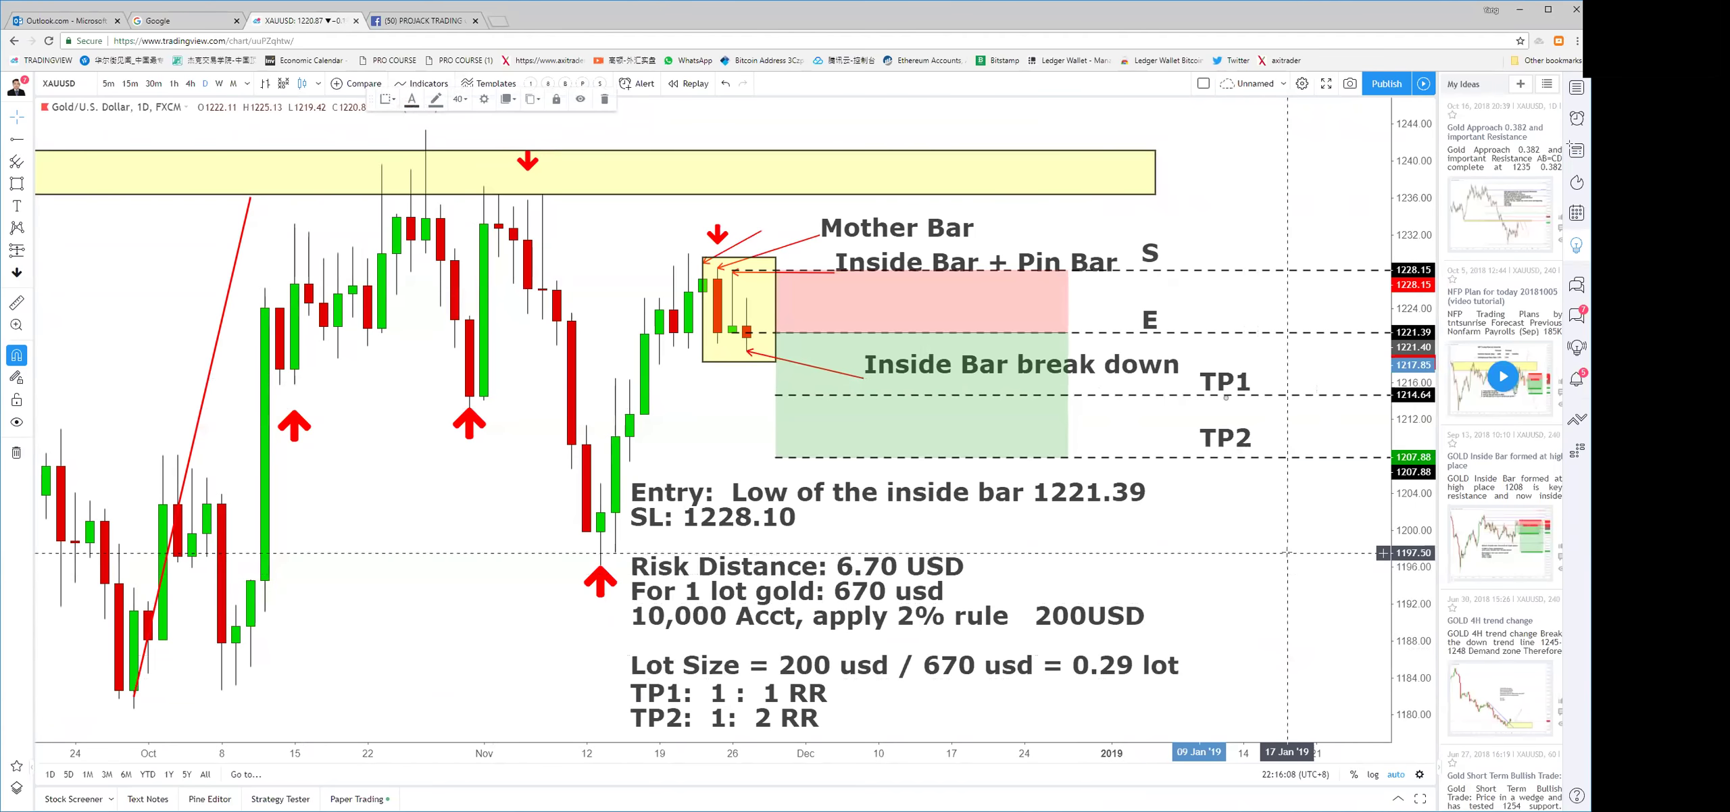
Shift the trade calculation text slightly upward and leave a small gap above the take-profit ratios
left_click_drag(1221, 545, 1167, 545)
left_click(744, 674)
left_click_drag(743, 674, 709, 692)
left_click(518, 655)
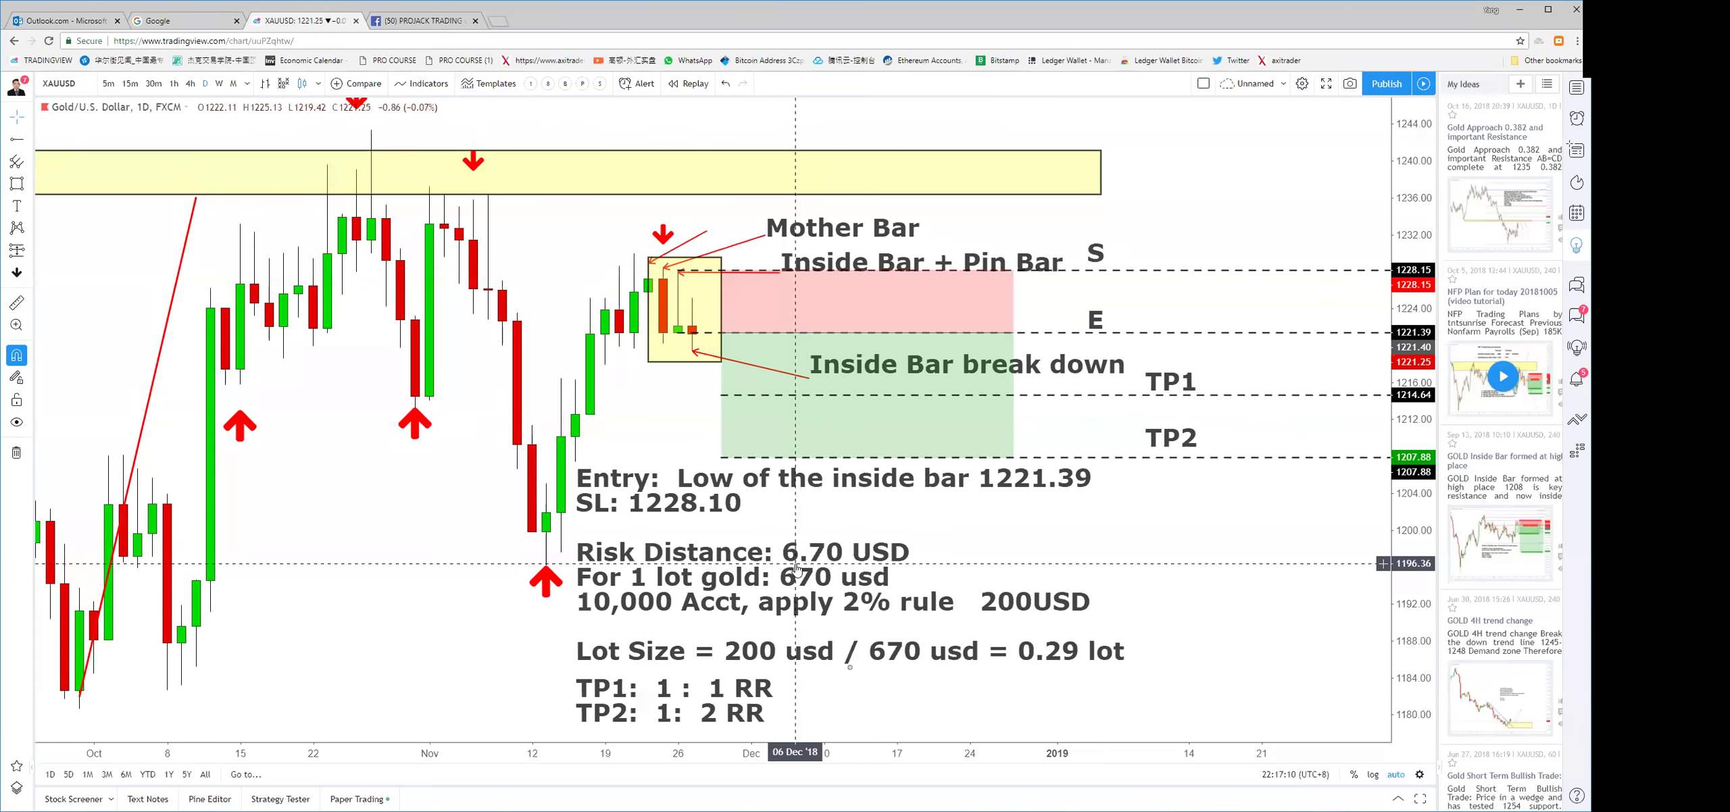
left_click(708, 331)
key("Escape")
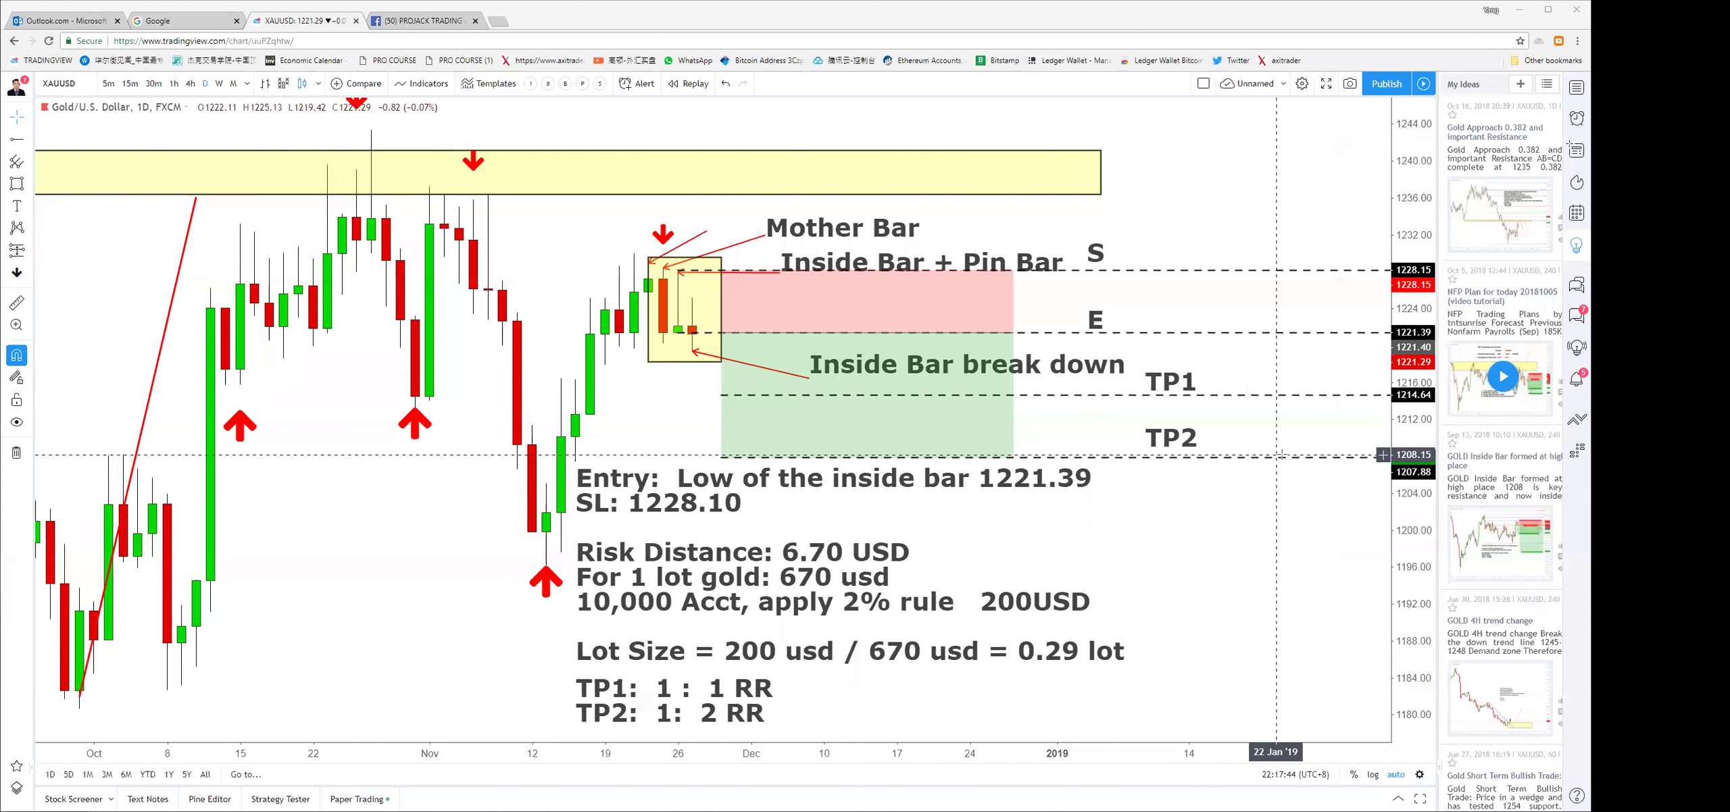
Extend the short position's target to 1201.18 and copy the dashed horizontal ray from 1207.88 to that price
left_click(721, 459)
left_click_drag(721, 460, 708, 520)
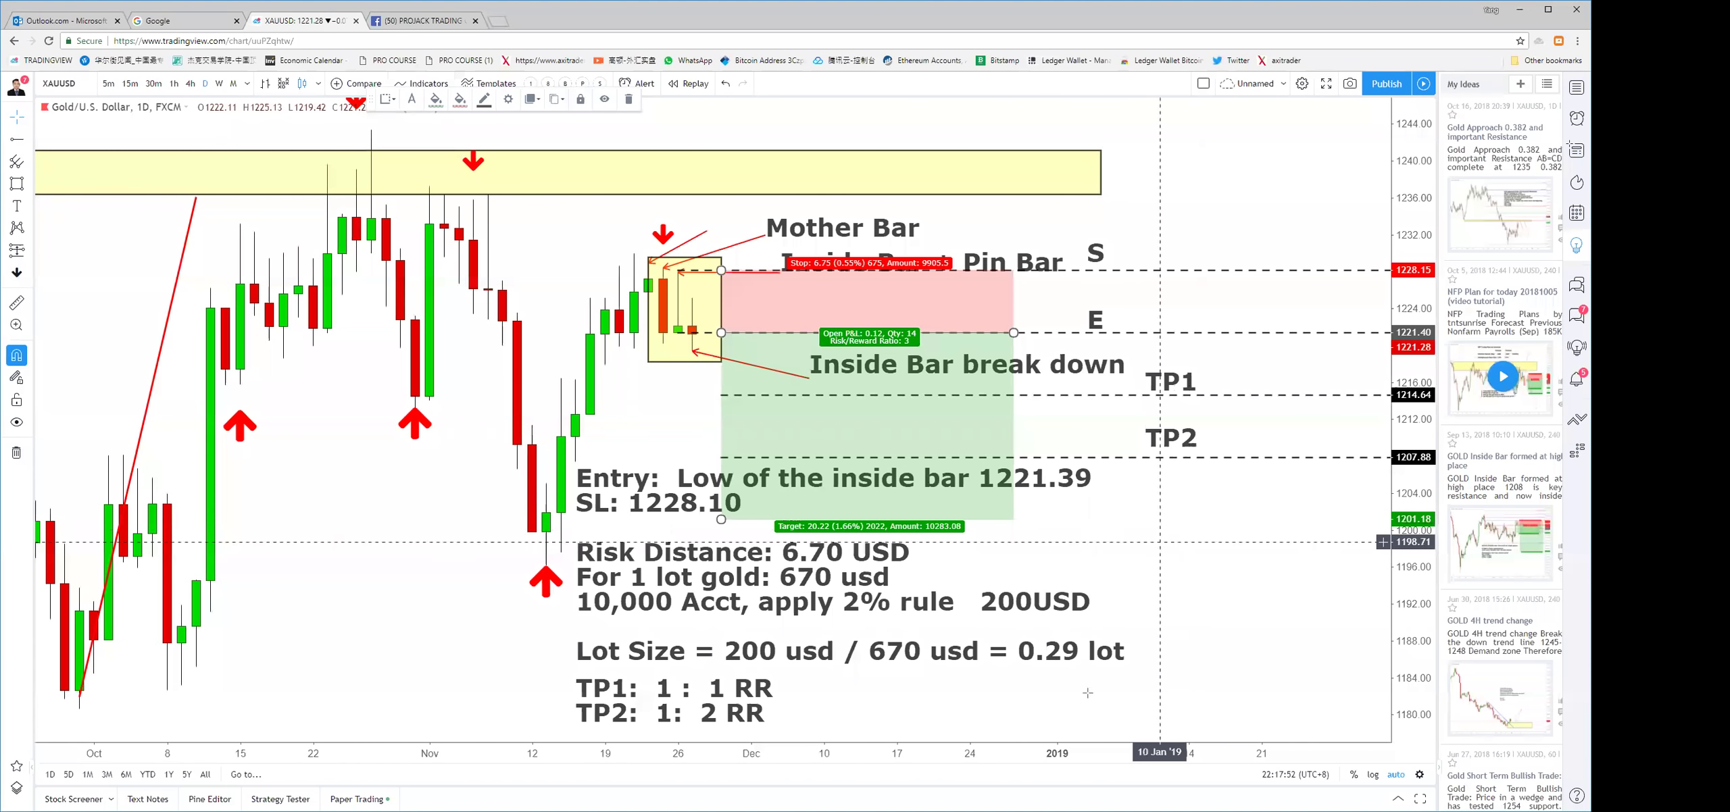
left_click(1196, 531)
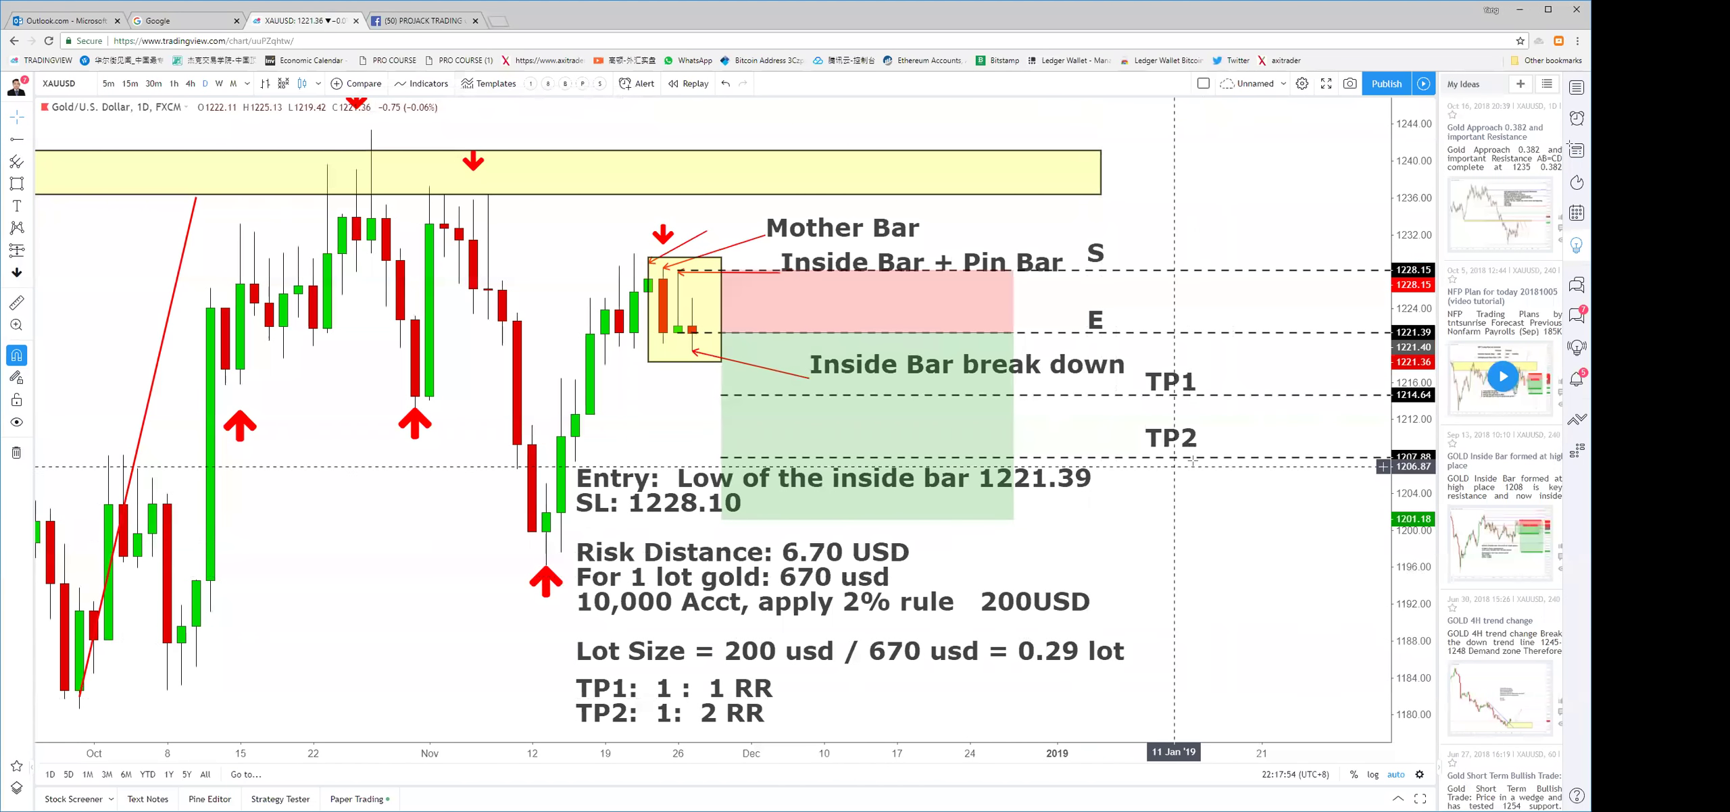
left_click_drag(1206, 465, 1206, 527)
left_click(1190, 571)
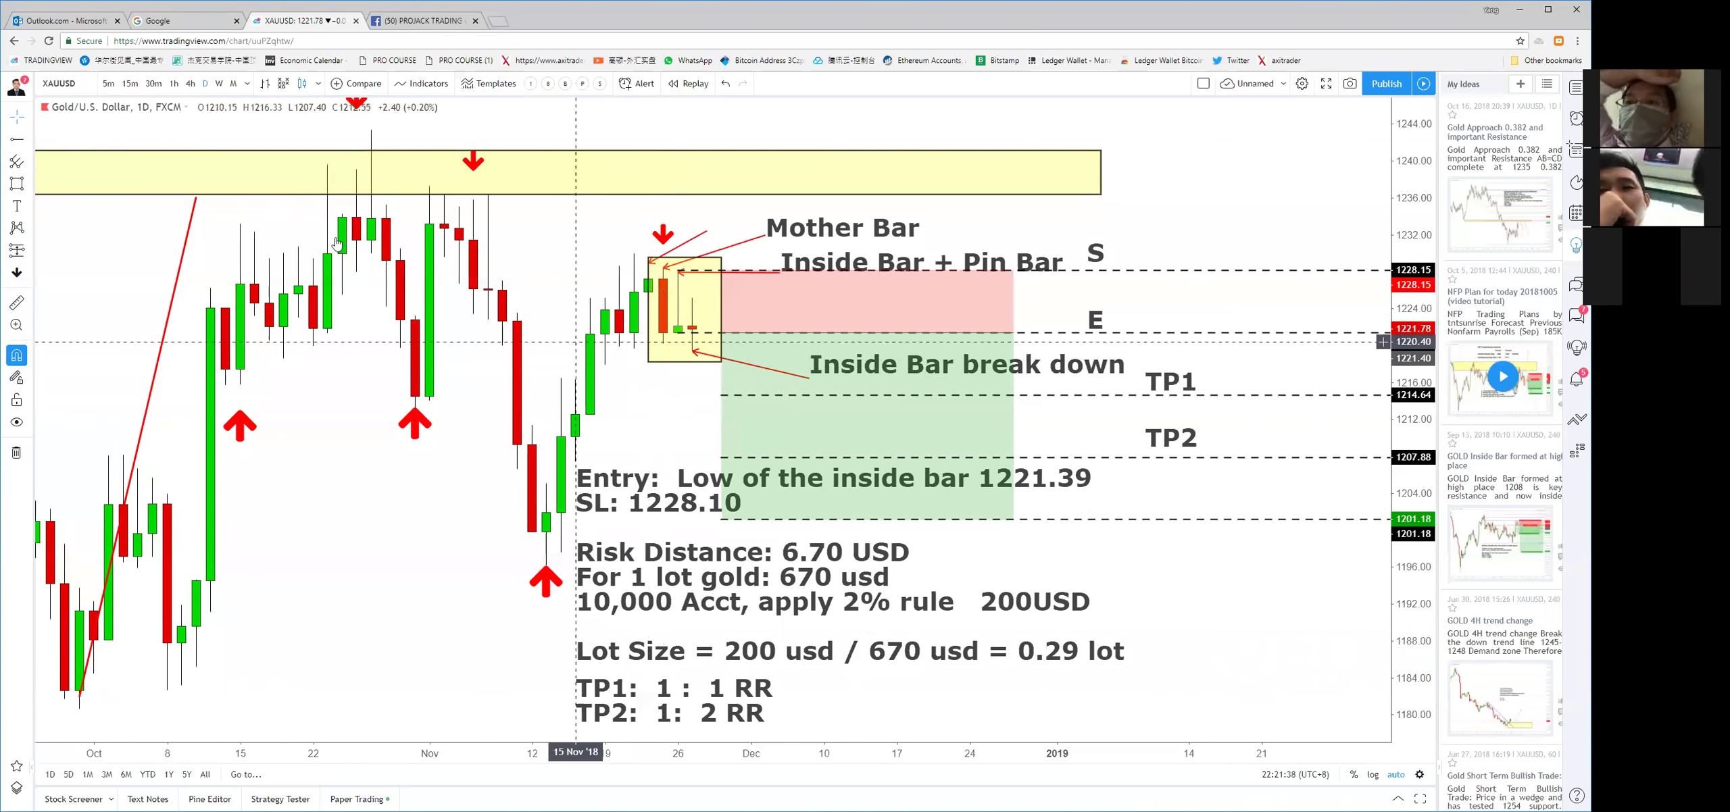
Switch the gold chart to the 4-hour timeframe and remove all drawings from it
left_click(190, 83)
scroll(762, 264, "down", 3)
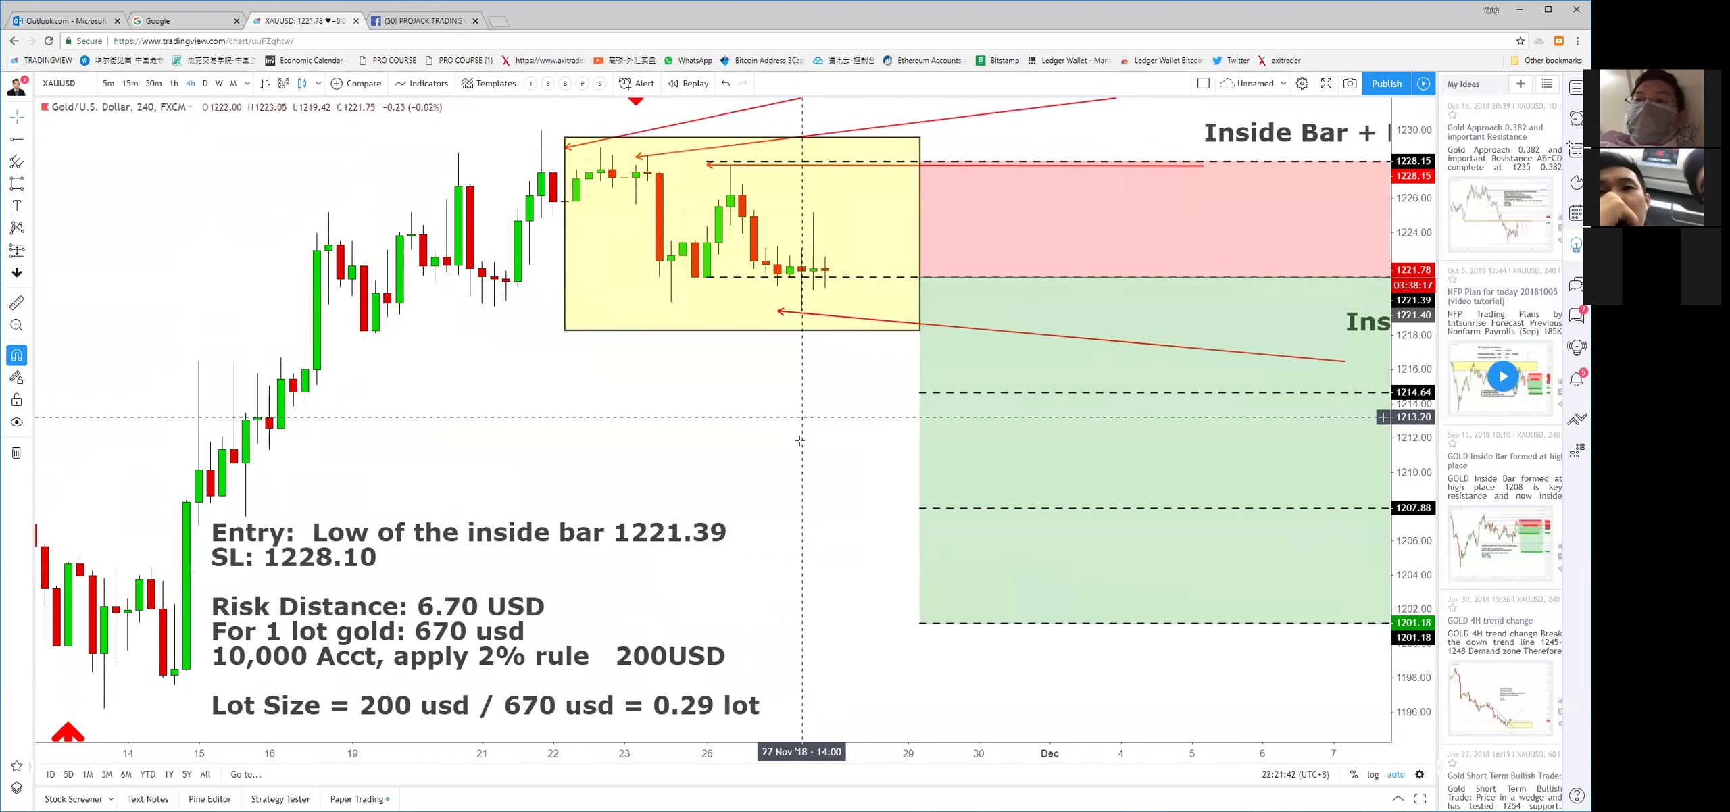
scroll(762, 264, "up", 2)
left_click_drag(683, 473, 925, 484)
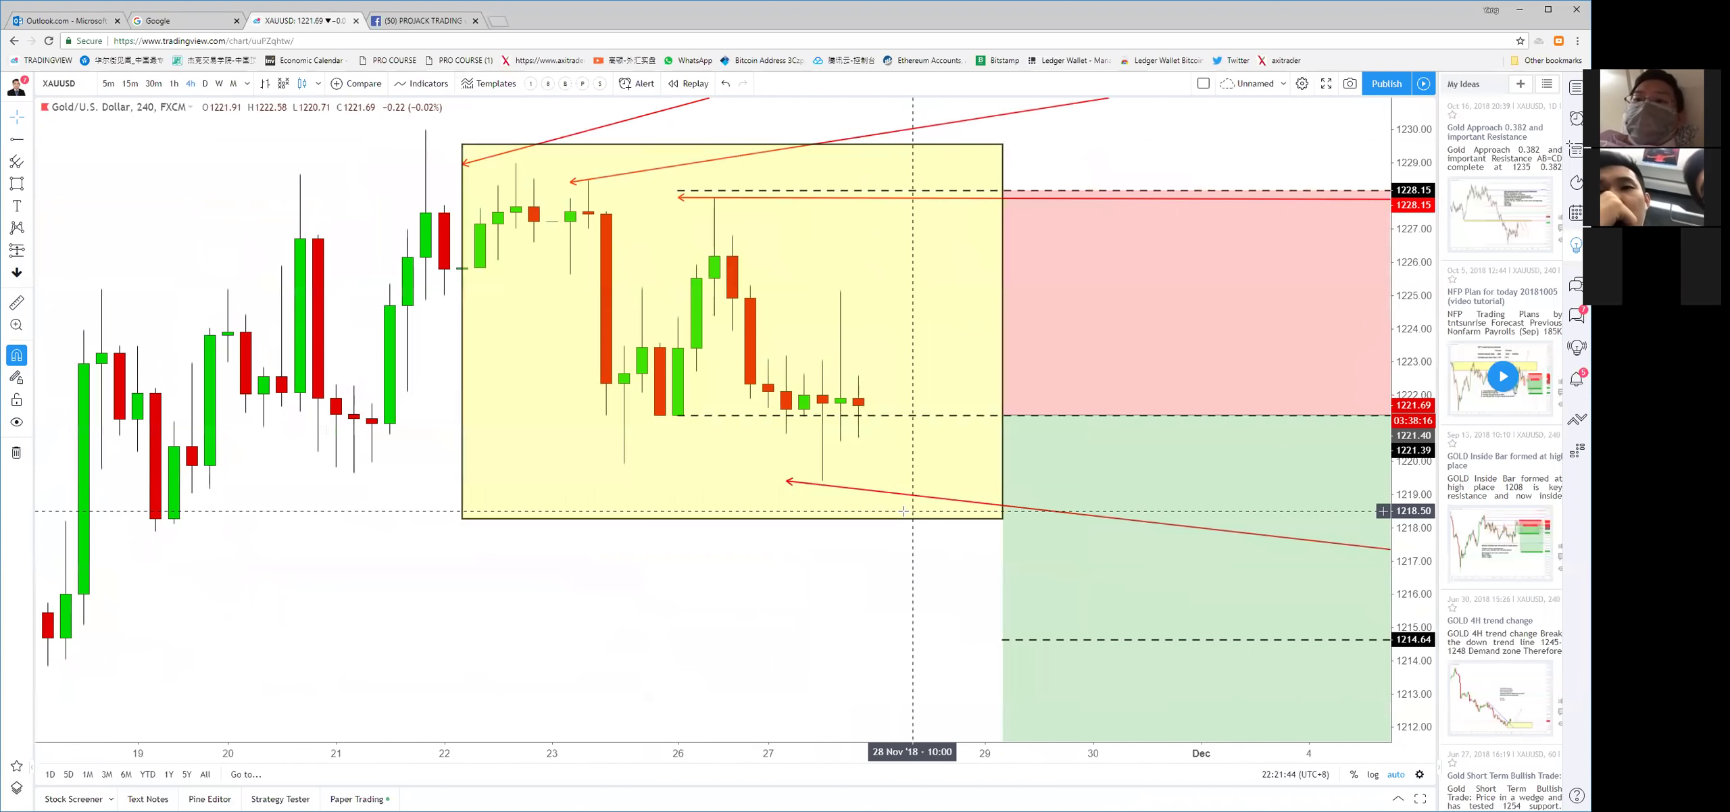
scroll(676, 514, "up", 2)
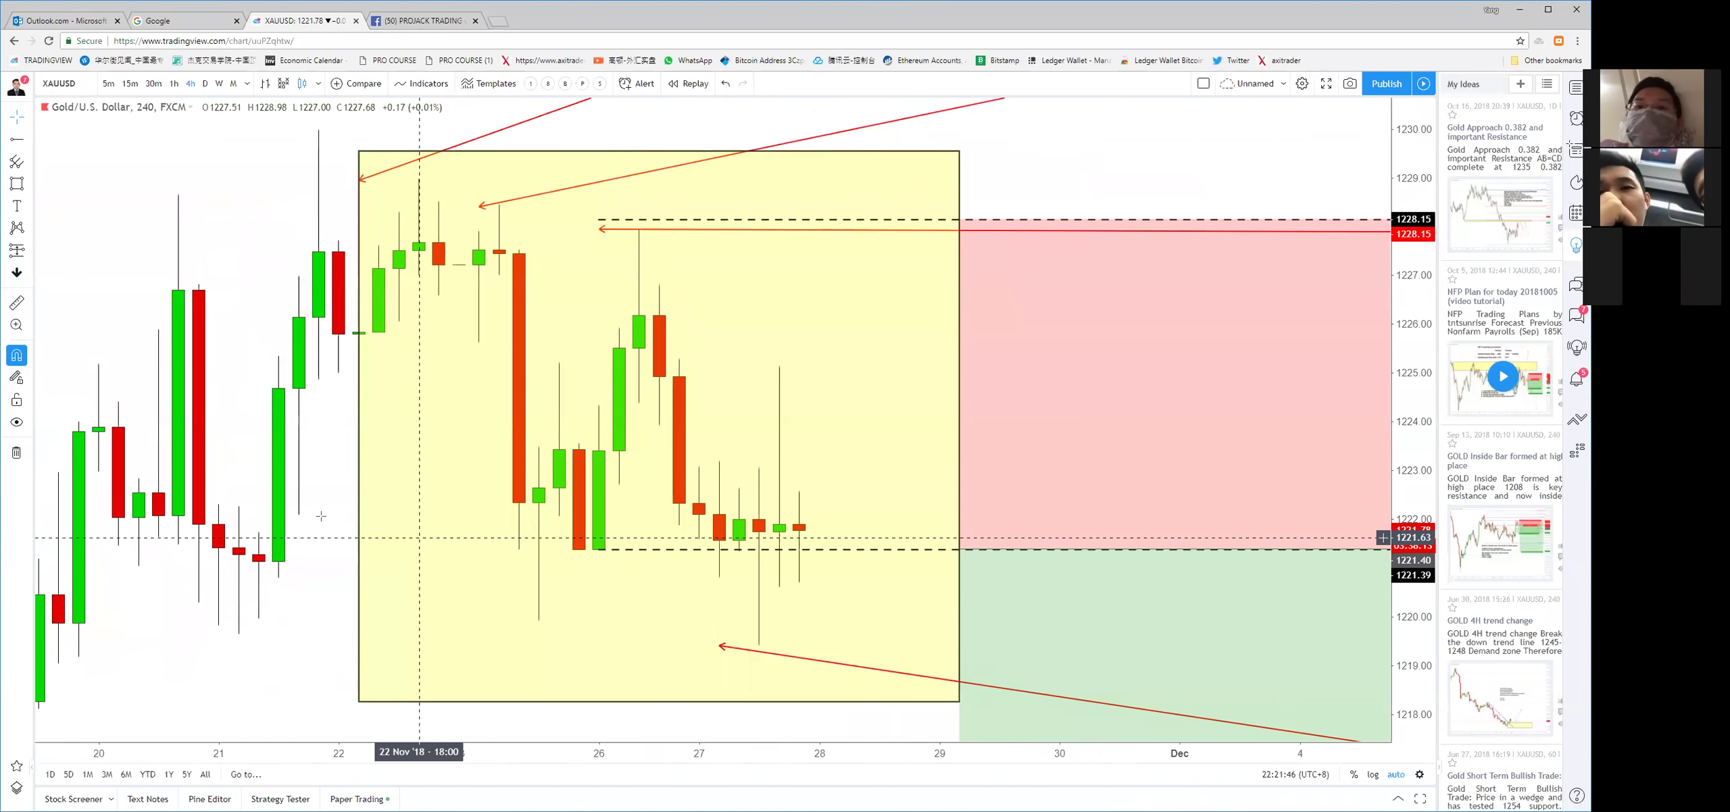
left_click(17, 454)
left_click_drag(734, 511, 1132, 444)
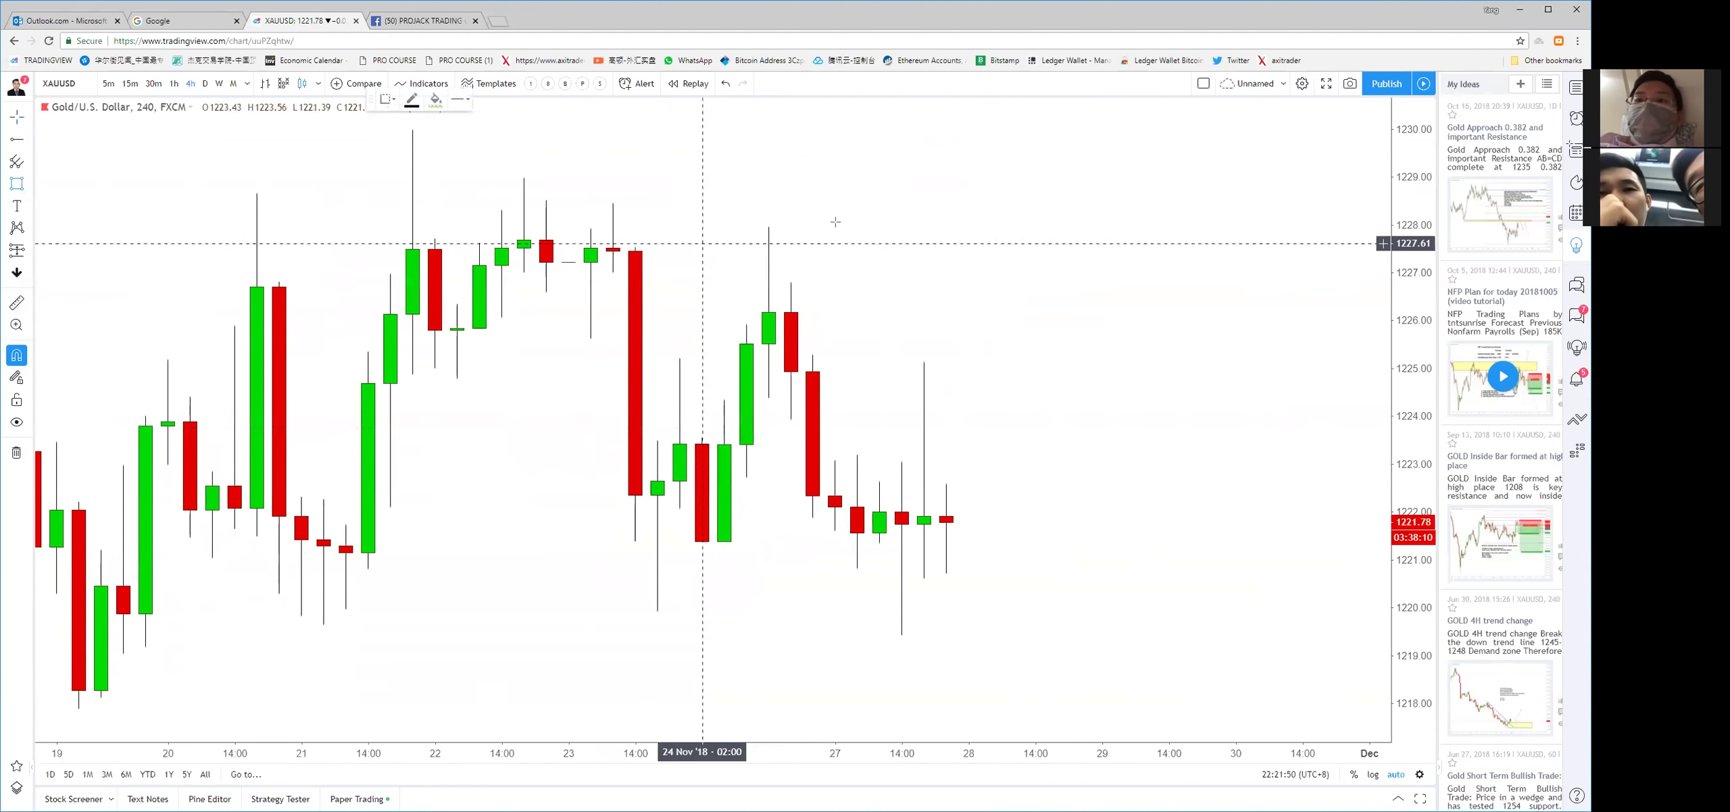
Draw a yellow rectangle from 1227.51 down to about 1226.9, spanning 22 November 18:00 to 27 November 14:00
left_click(27, 183)
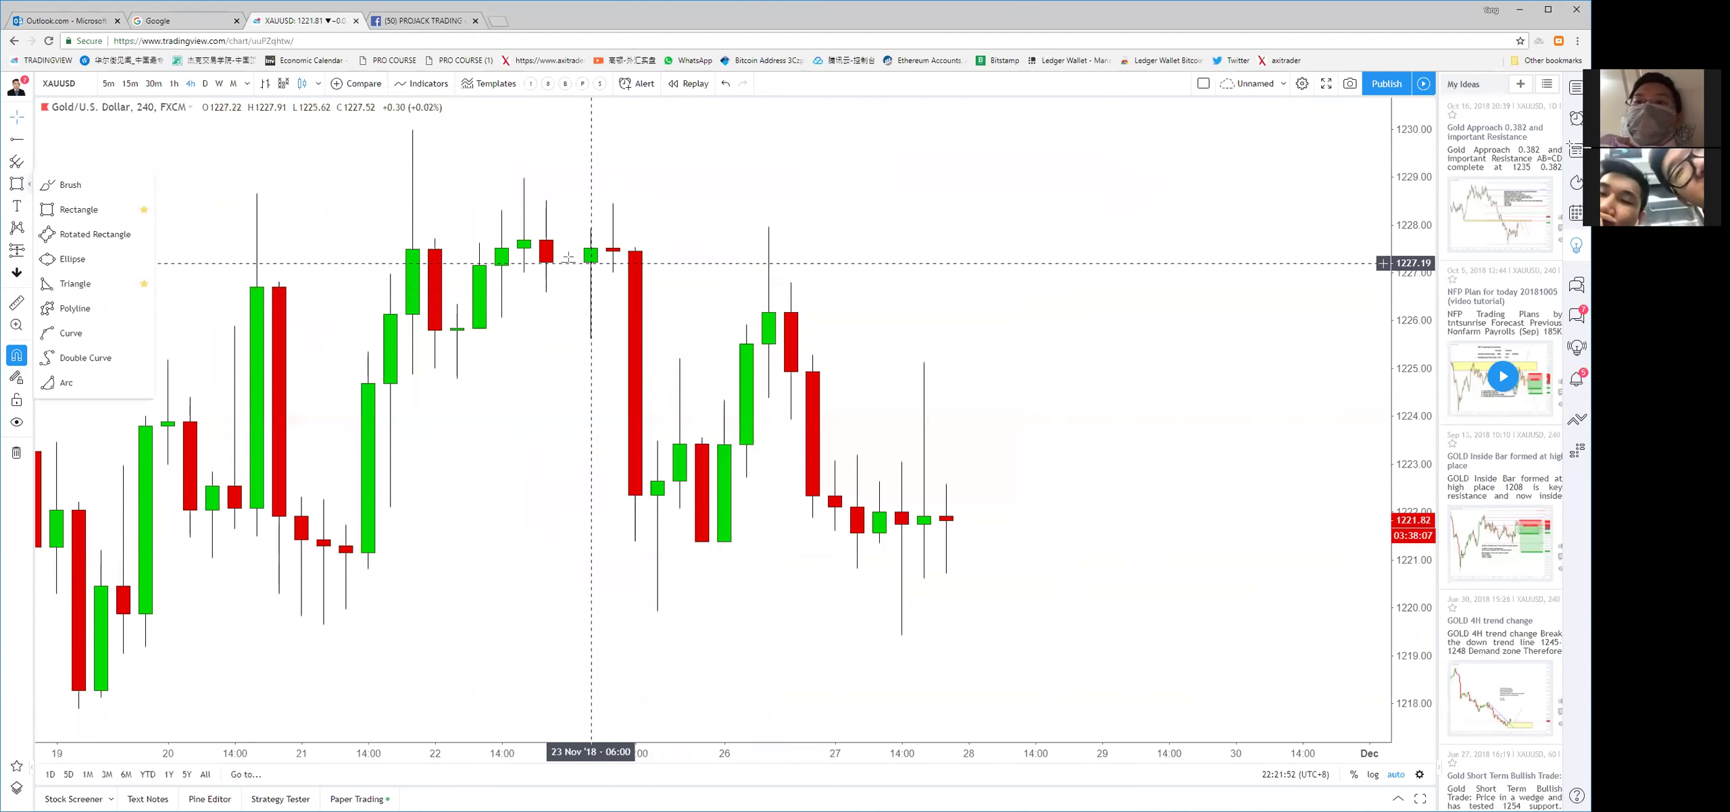
left_click(95, 209)
left_click(524, 247)
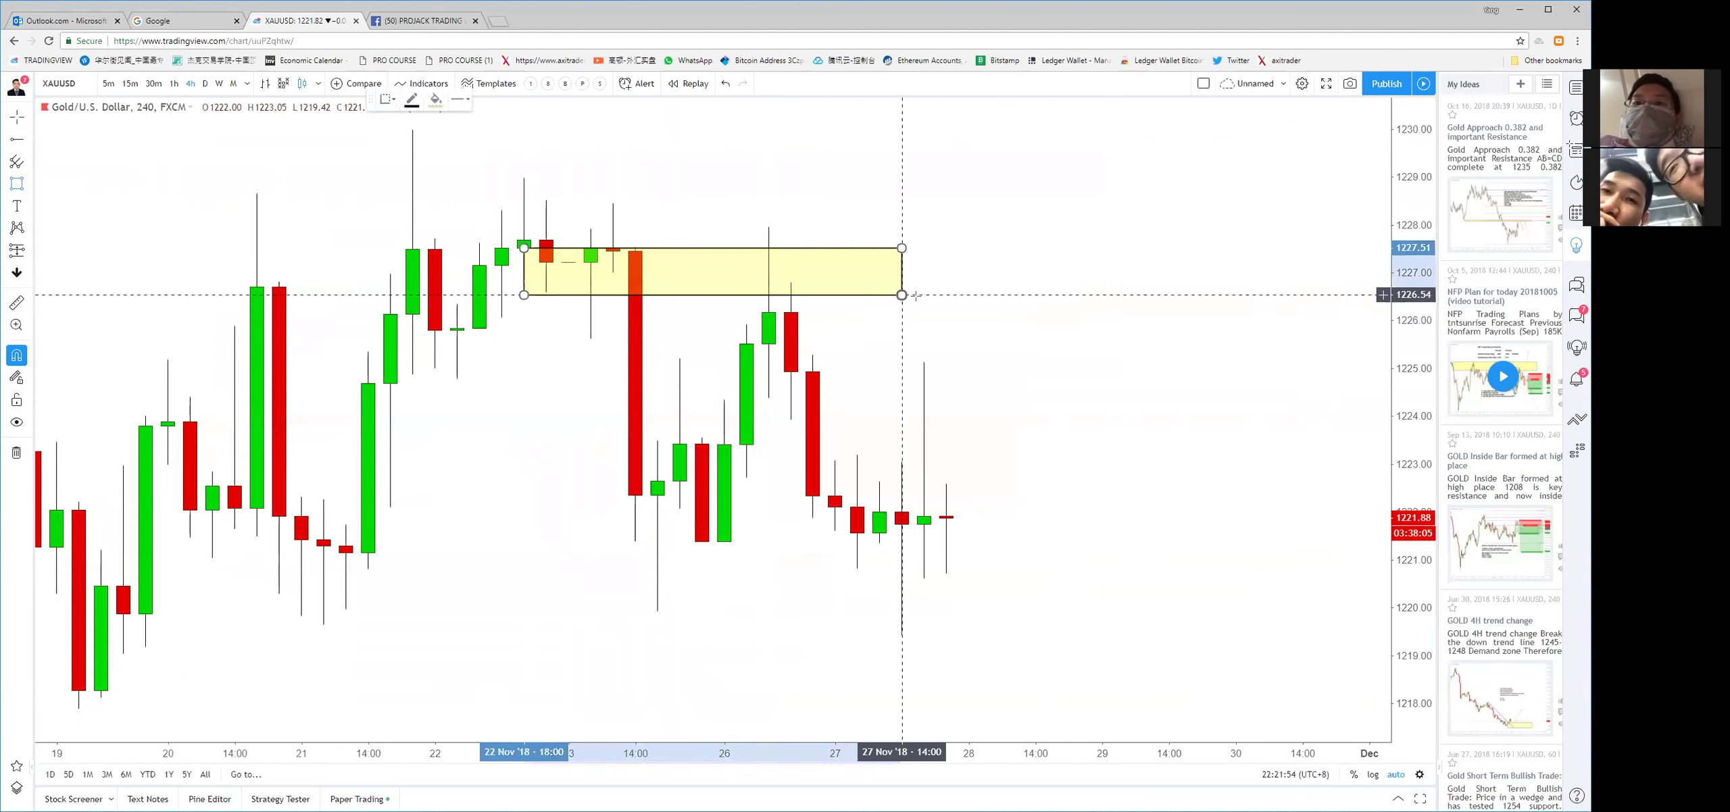
left_click(903, 276)
right_click(978, 244)
key("Escape")
scroll(980, 247, "down", 3)
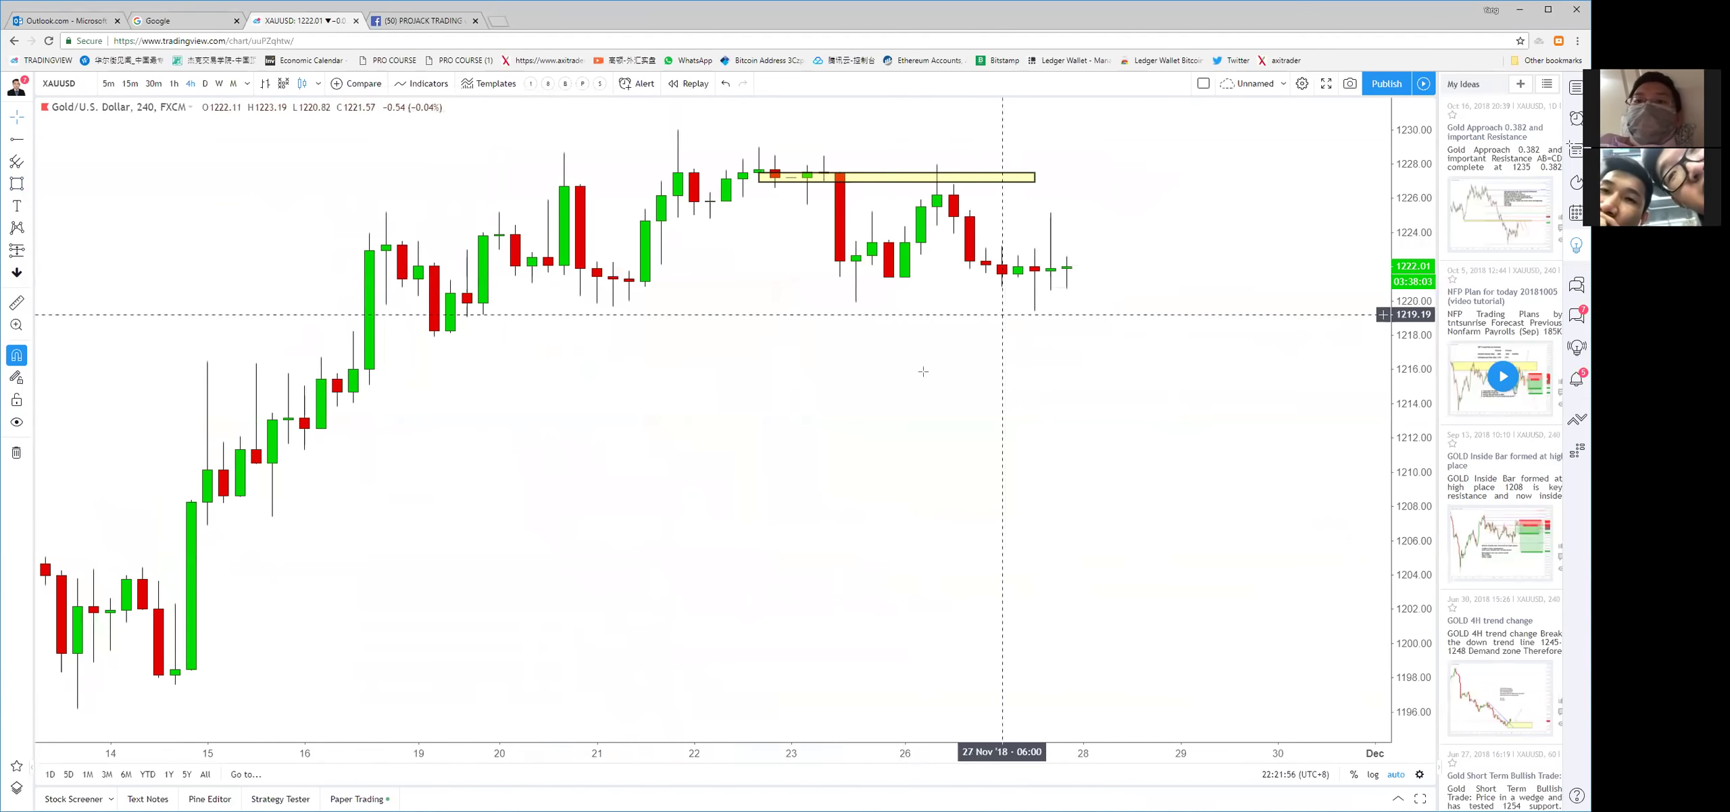
scroll(974, 522, "up", 6)
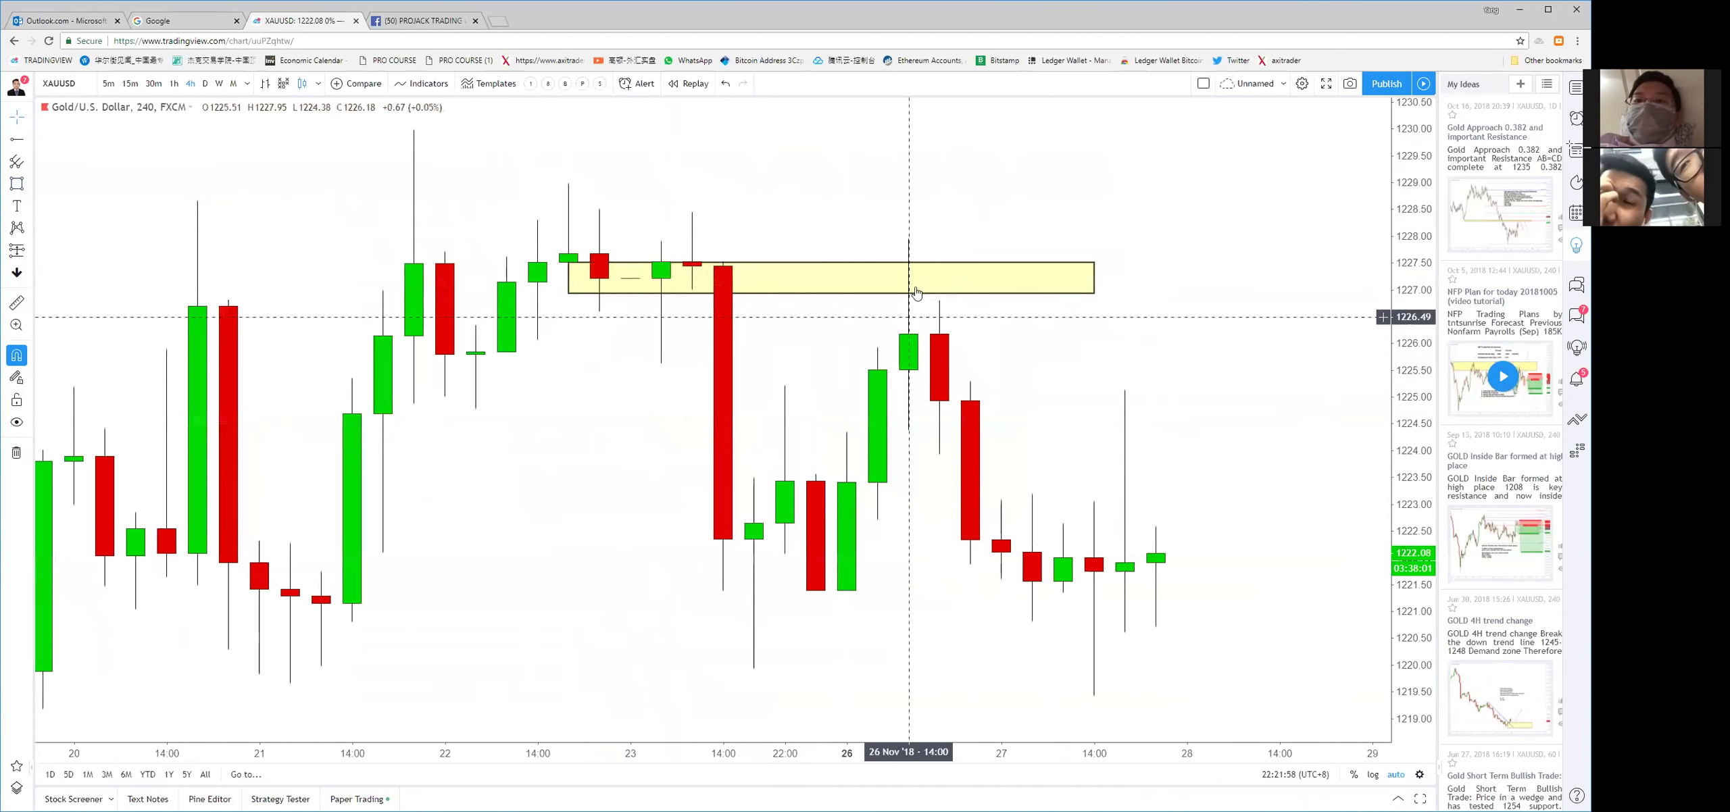
Draw a red arrow from 1227.13 at the 26 November 14:00 candle down to the 27 November low near 1220.8
left_click(31, 139)
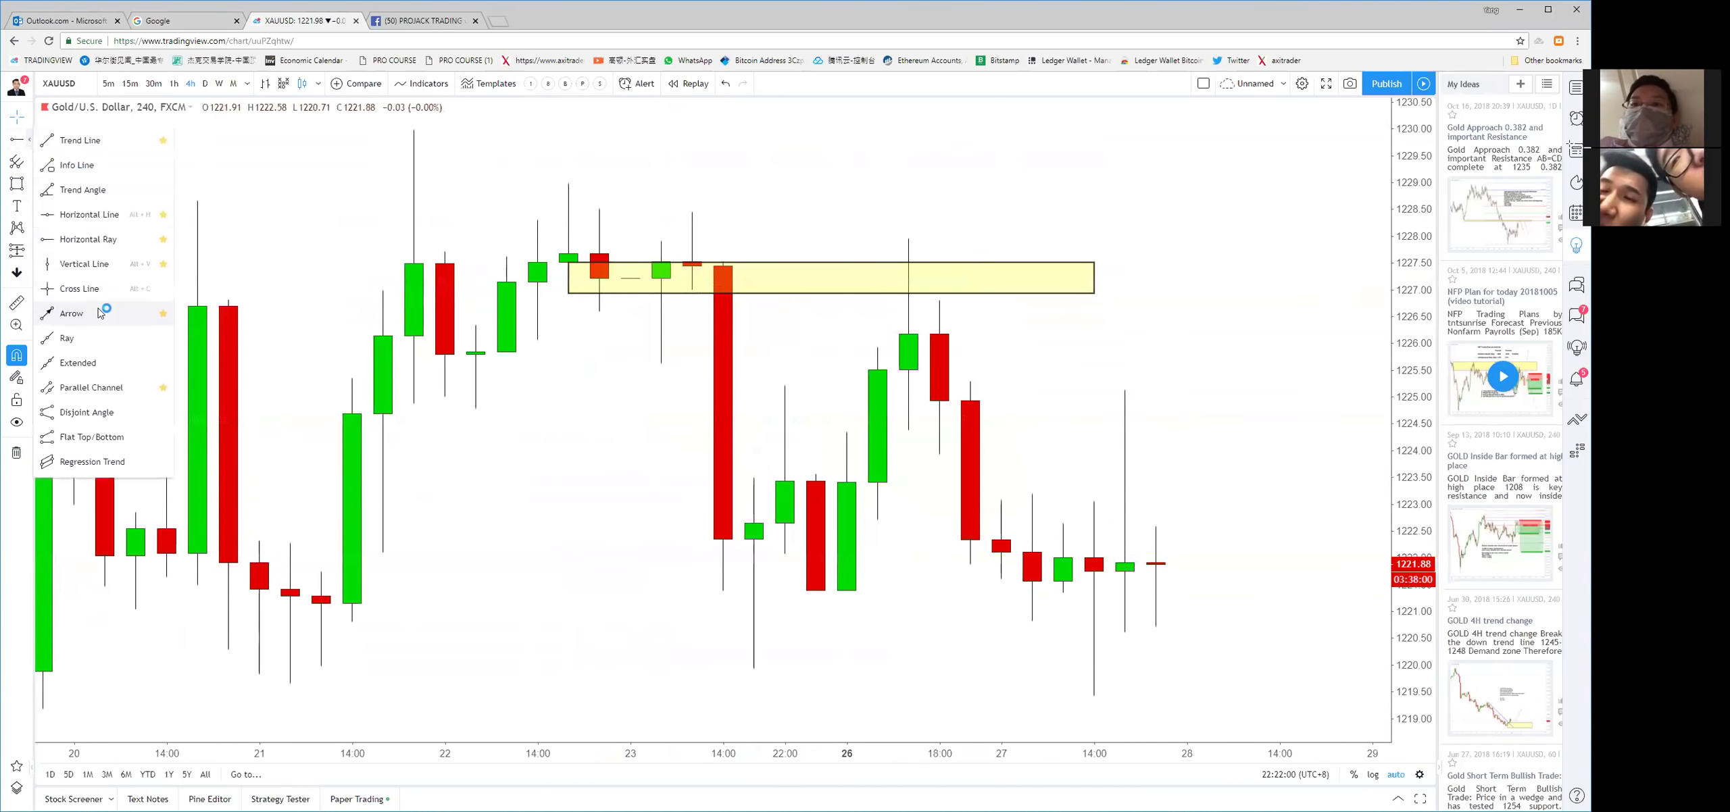
left_click(94, 311)
left_click(908, 283)
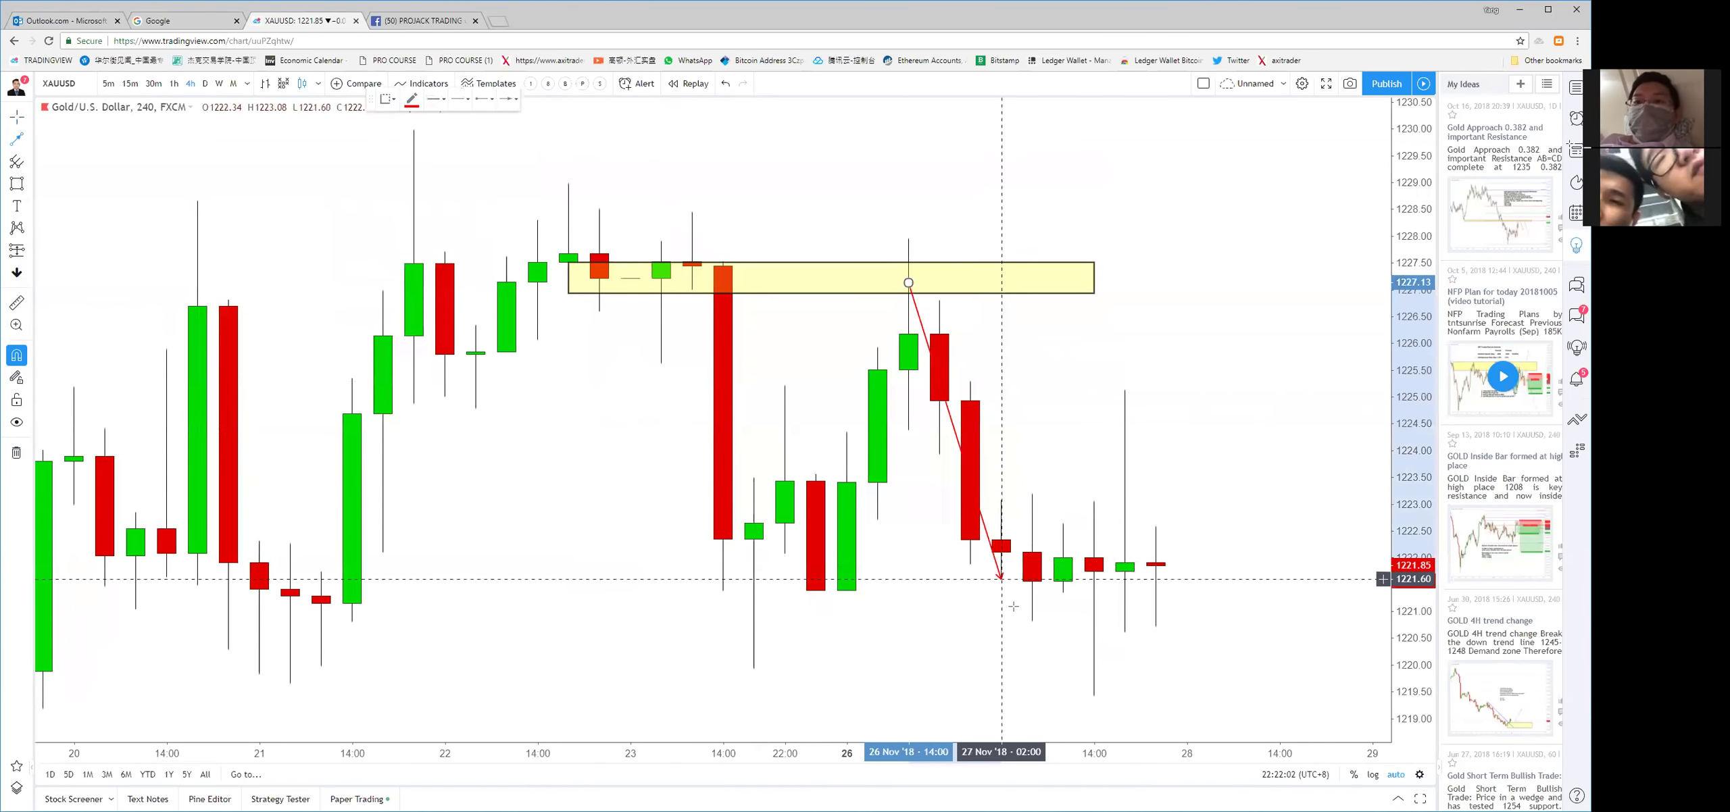
left_click(1032, 621)
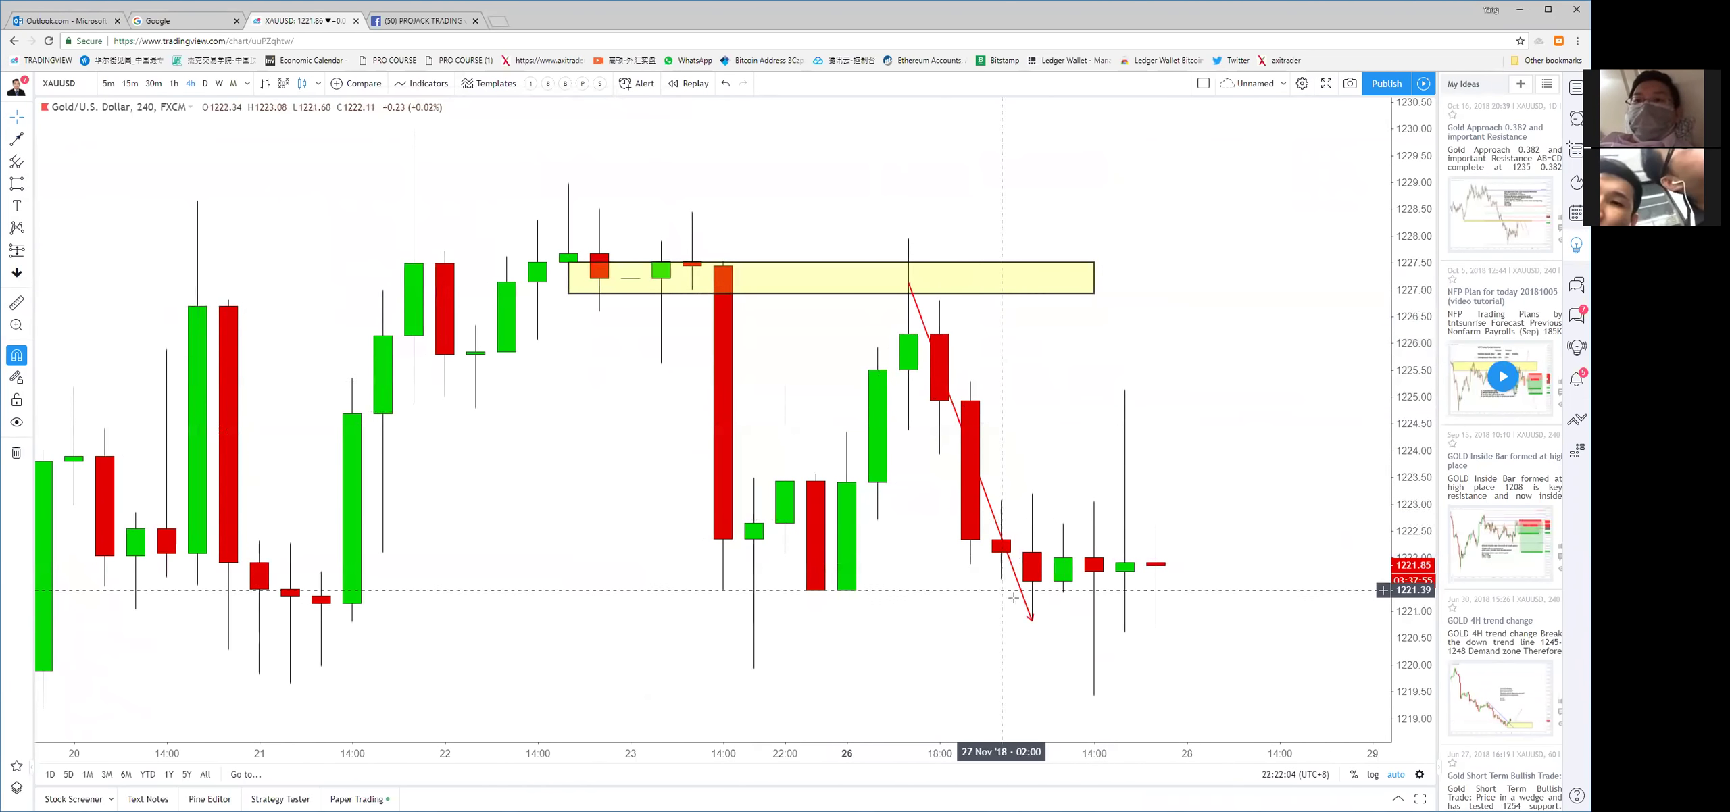
scroll(1014, 378, "right", 5)
scroll(980, 385, "down", 3)
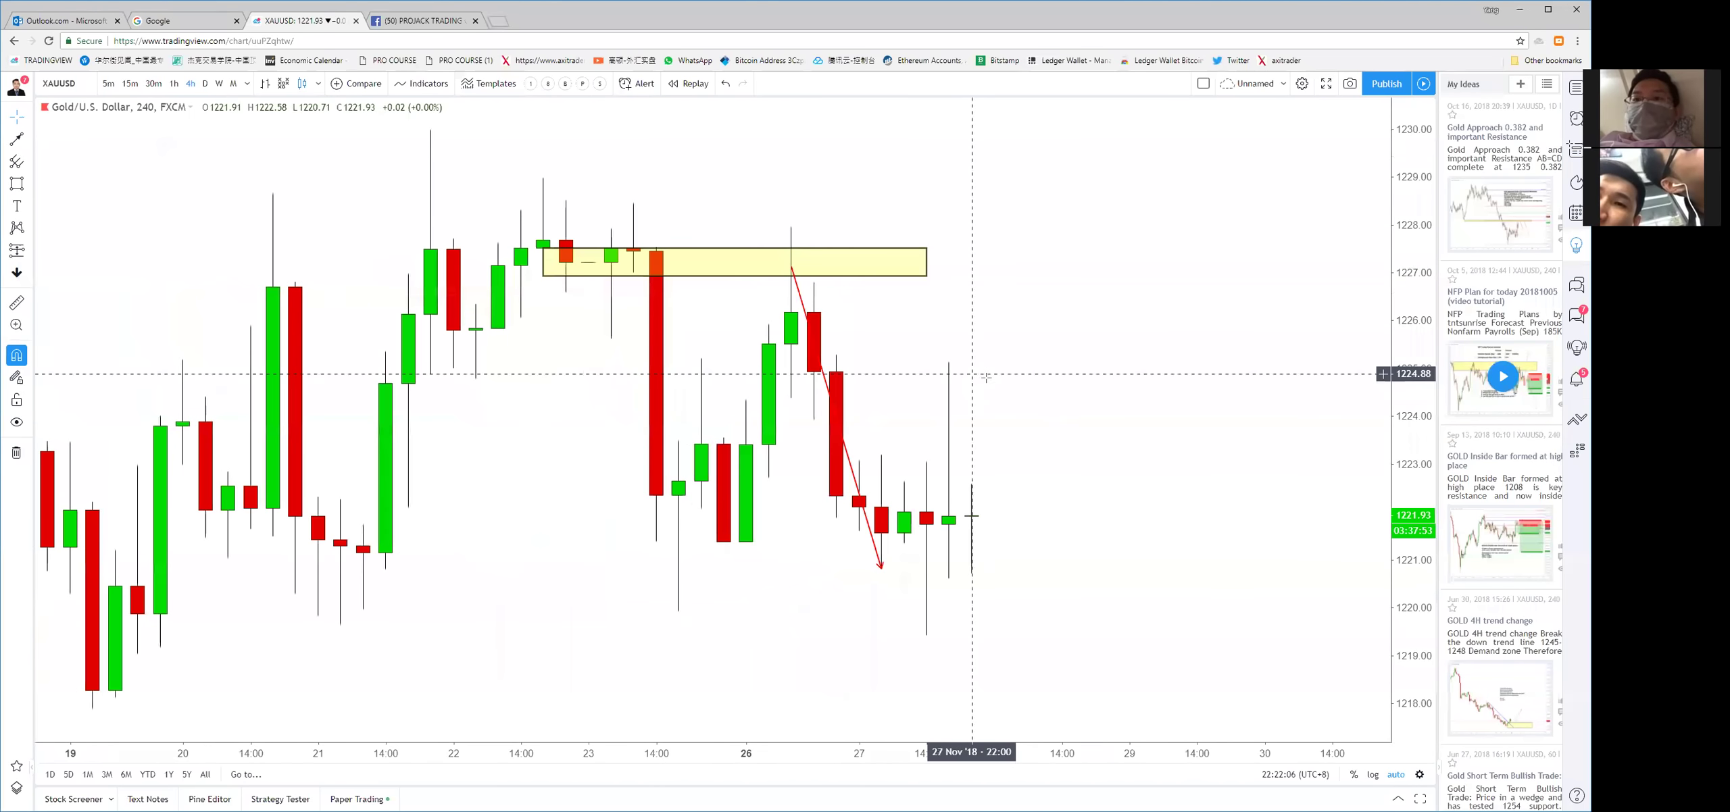
Draw a Fib Retracement between the 26 November high at 1227.97 and the 27 November low at 1219.42
left_click(24, 177)
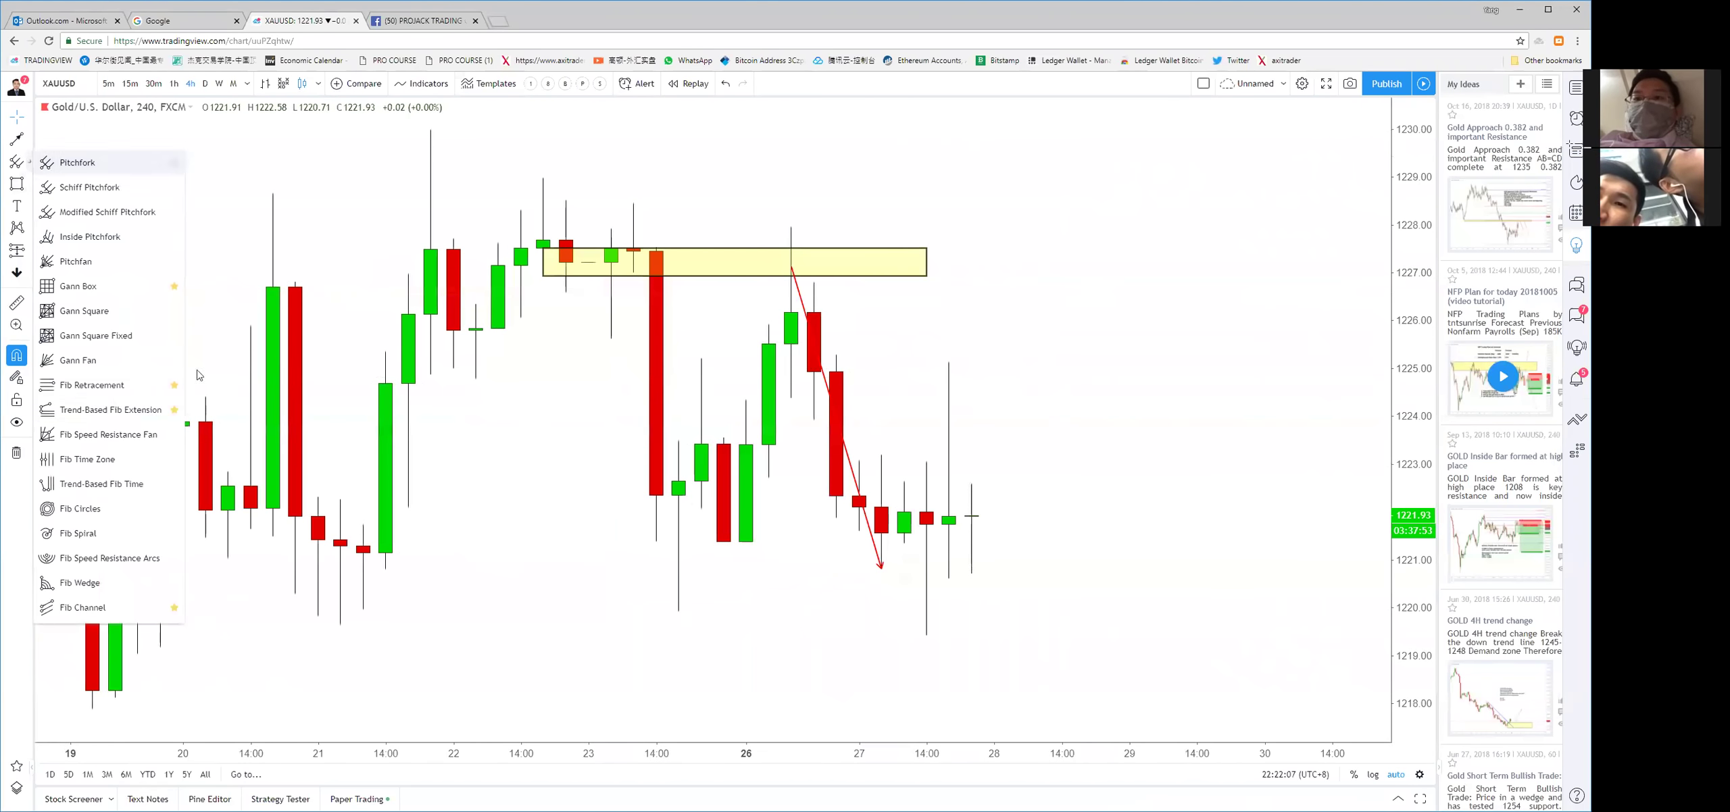
left_click(102, 387)
left_click(432, 136)
left_click(926, 632)
left_click_drag(431, 129, 791, 228)
scroll(756, 199, "up", 2)
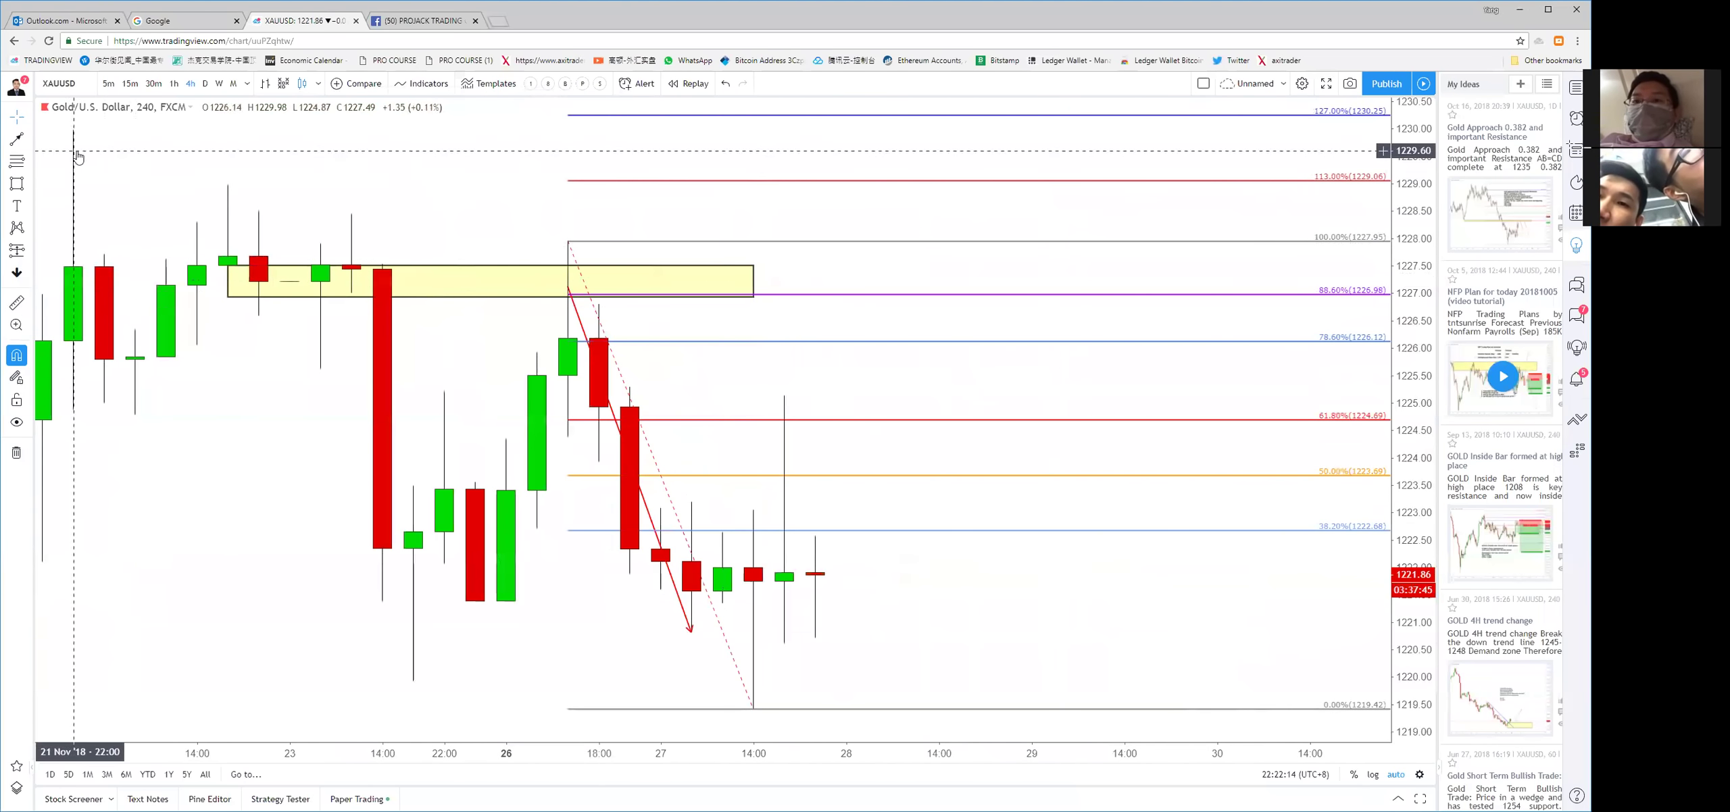
Draw a yellow rectangle from 1225.29 down to 1224.73 at the 61.8% level, spanning 27 November 14:00 to 28 November 06:00
left_click_drag(754, 387, 877, 417)
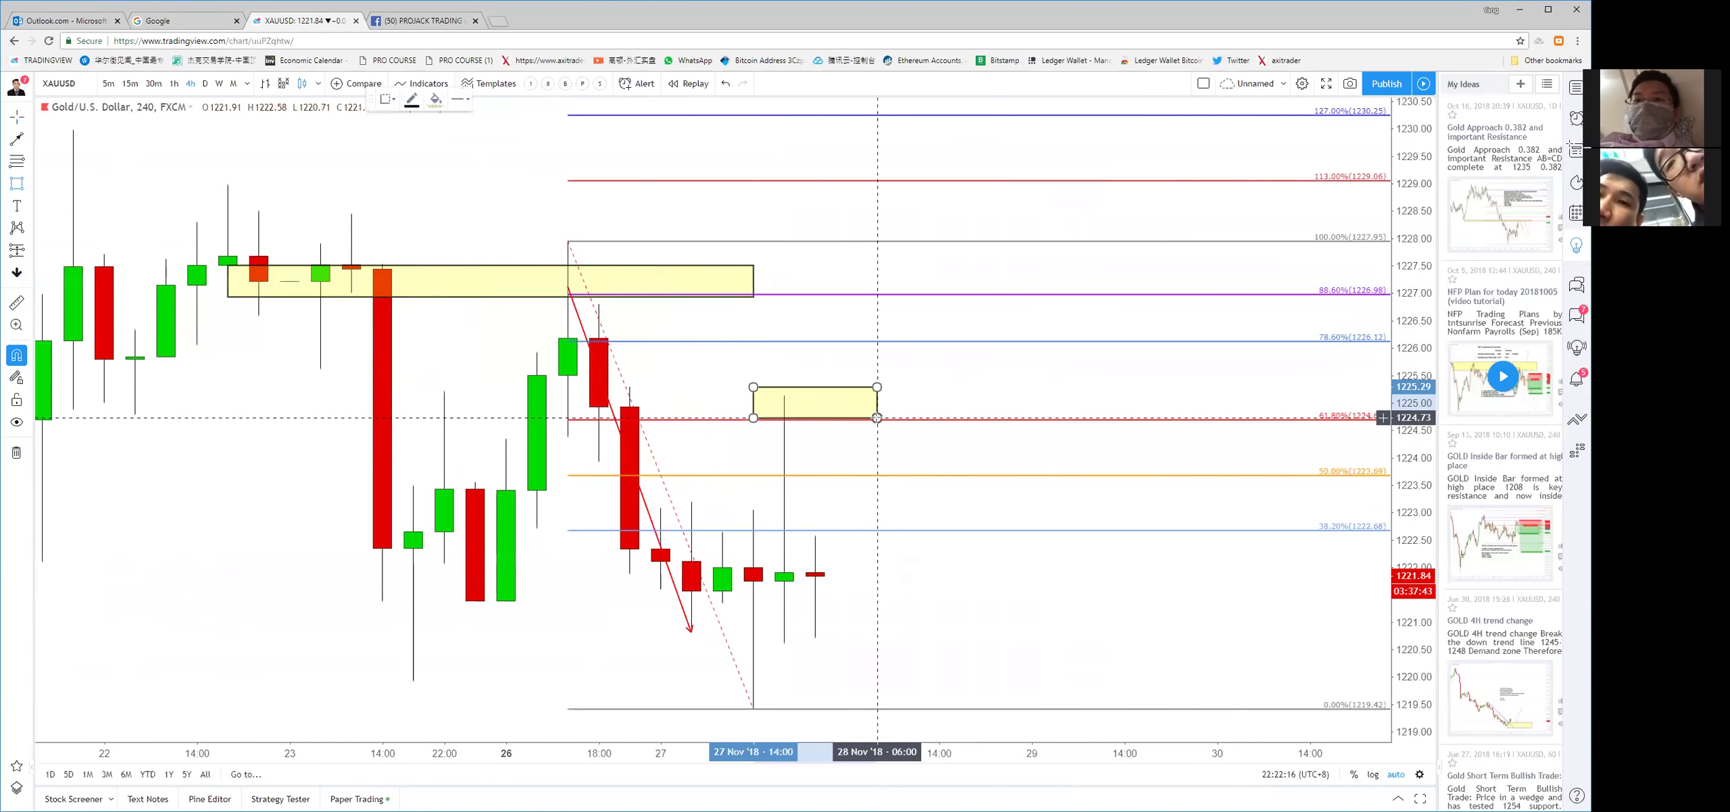
right_click(999, 400)
key("Escape")
scroll(930, 376, "down", 2)
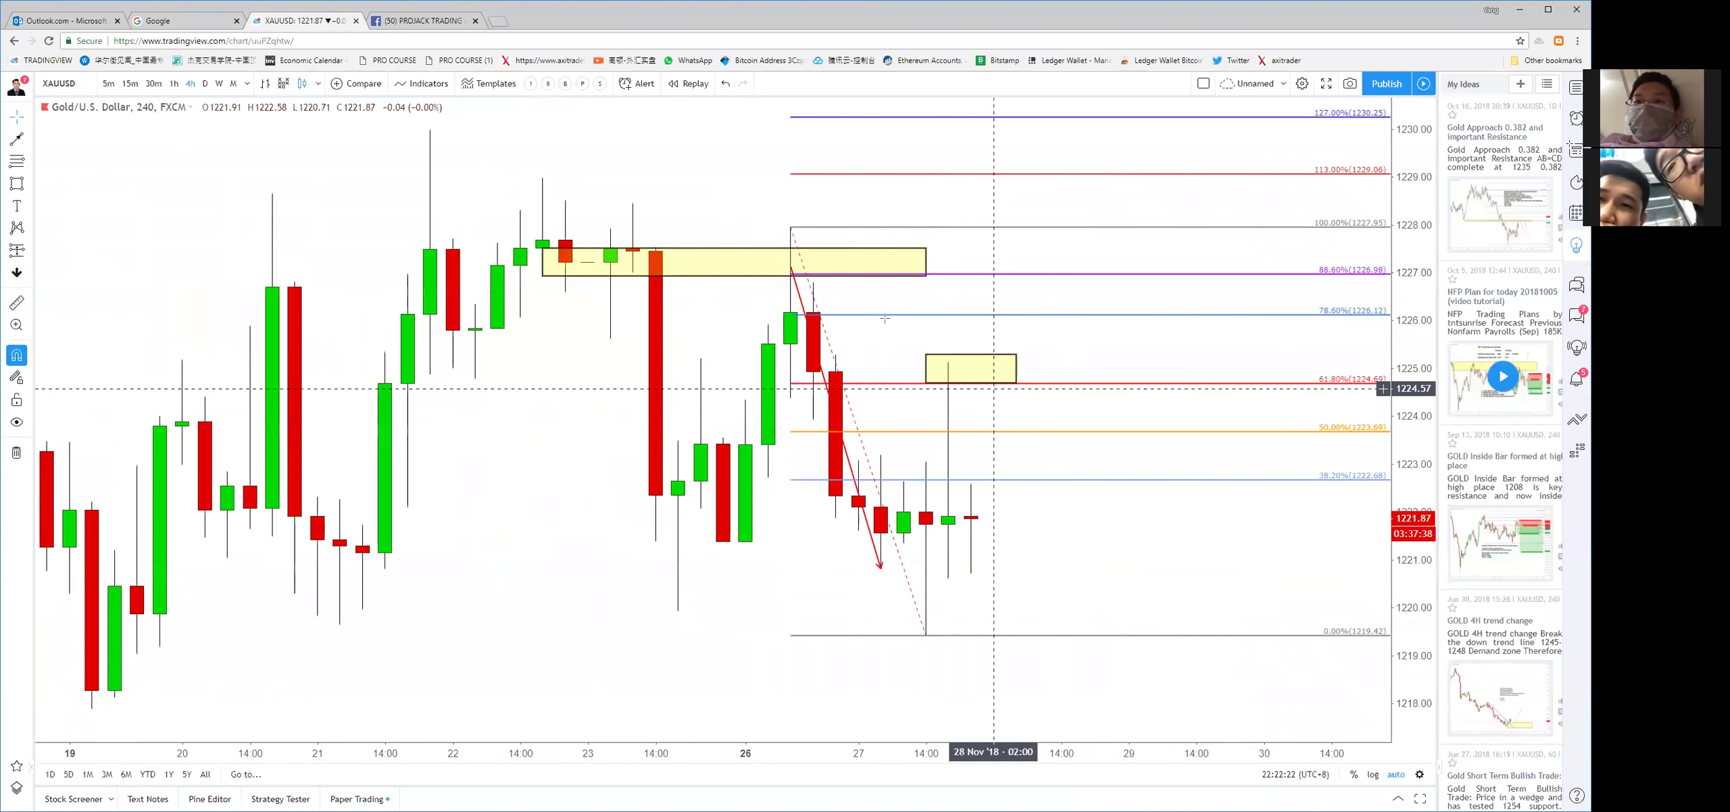
Place a red down-arrow marker near 1228.19 at 26 November 10:00 and another inside the small rectangle at about 1225.1
left_click(16, 273)
left_click(767, 215)
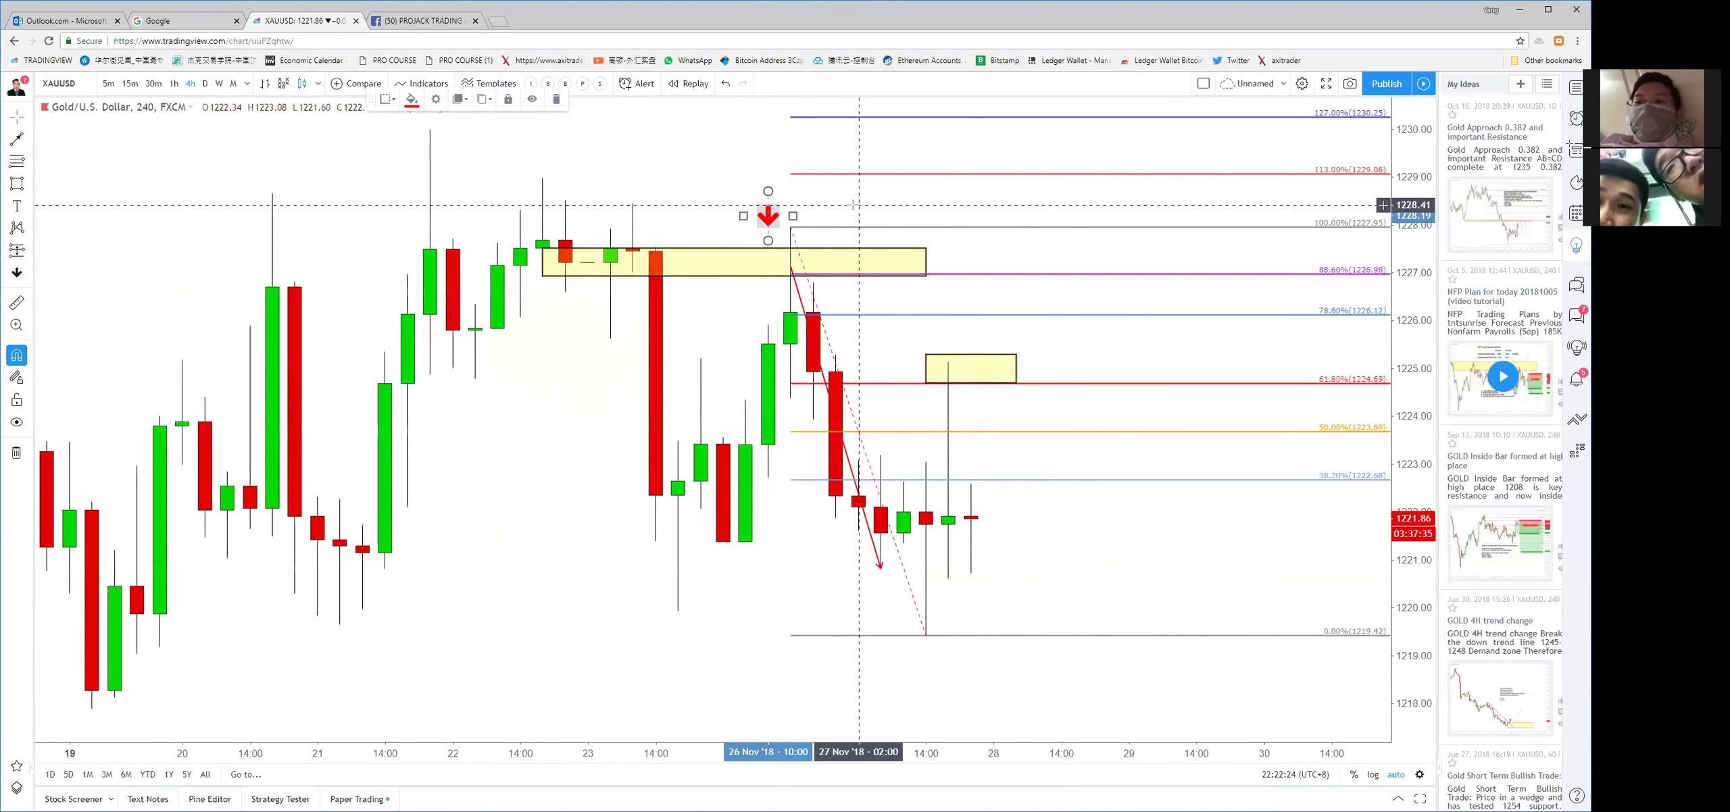
left_click(881, 273)
left_click_drag(969, 330, 971, 362)
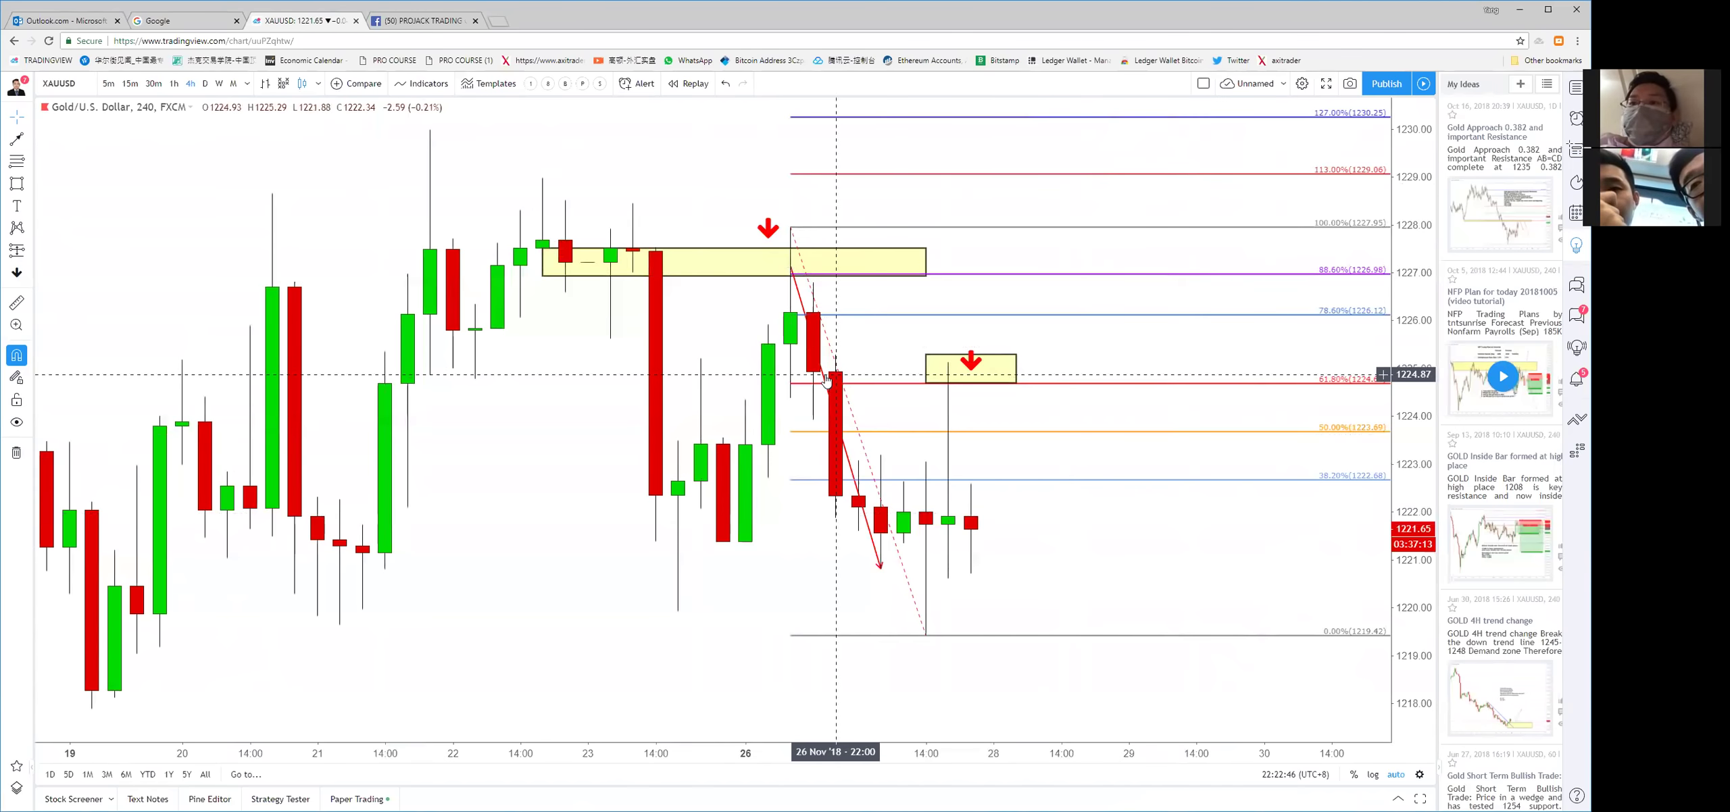
Refit the red arrow to run from 1228.00 to the 1219.42 low, and add one rising to 1224.61 at 27 November 22:00
left_click_drag(824, 381, 823, 340)
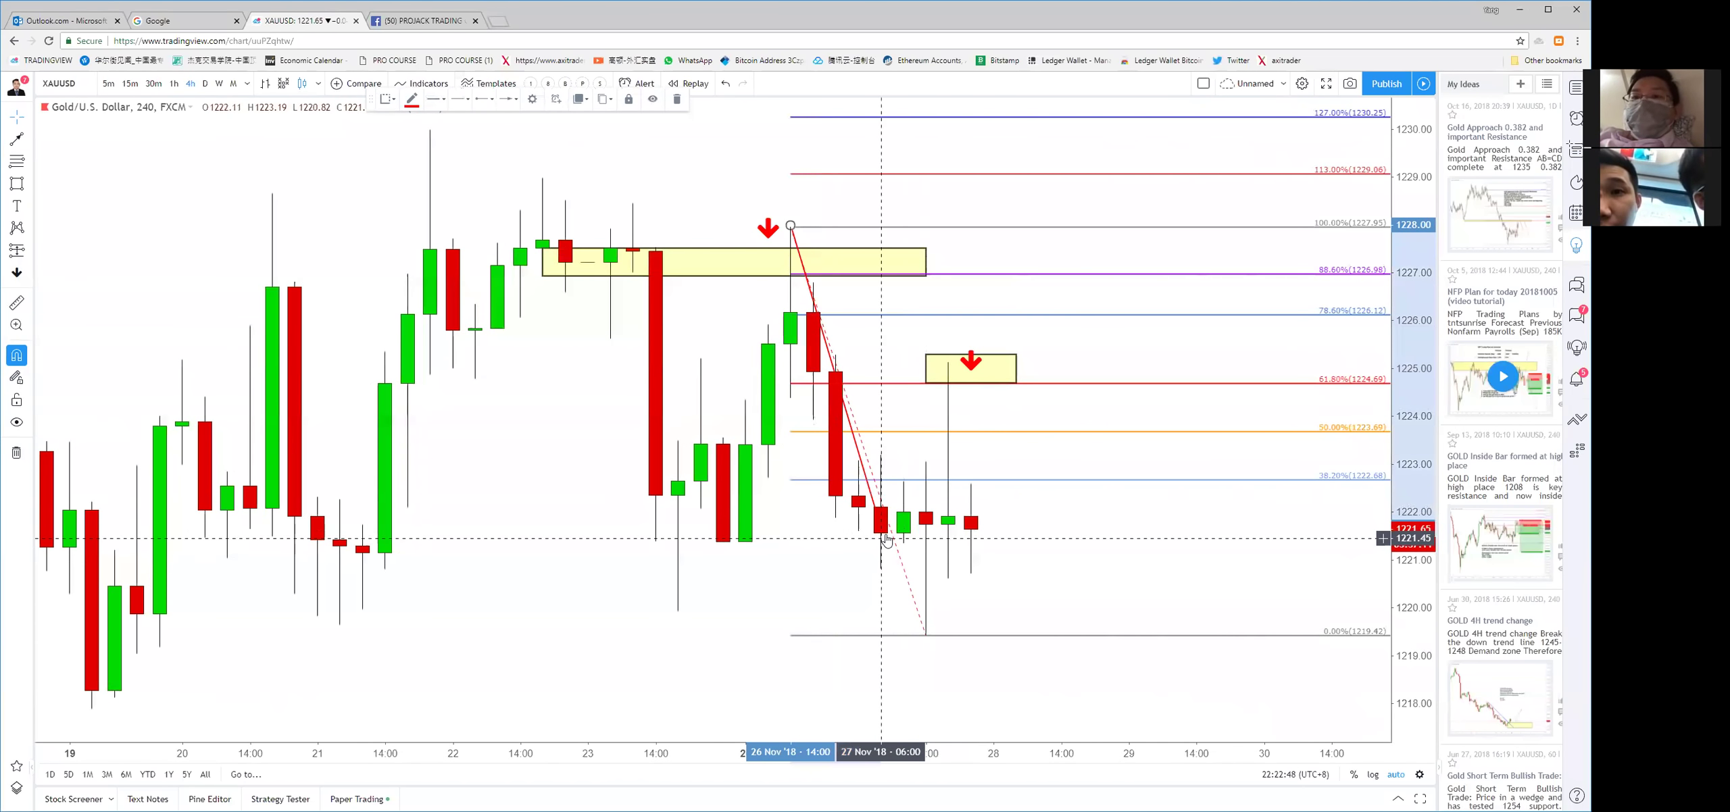
left_click_drag(881, 528, 926, 635)
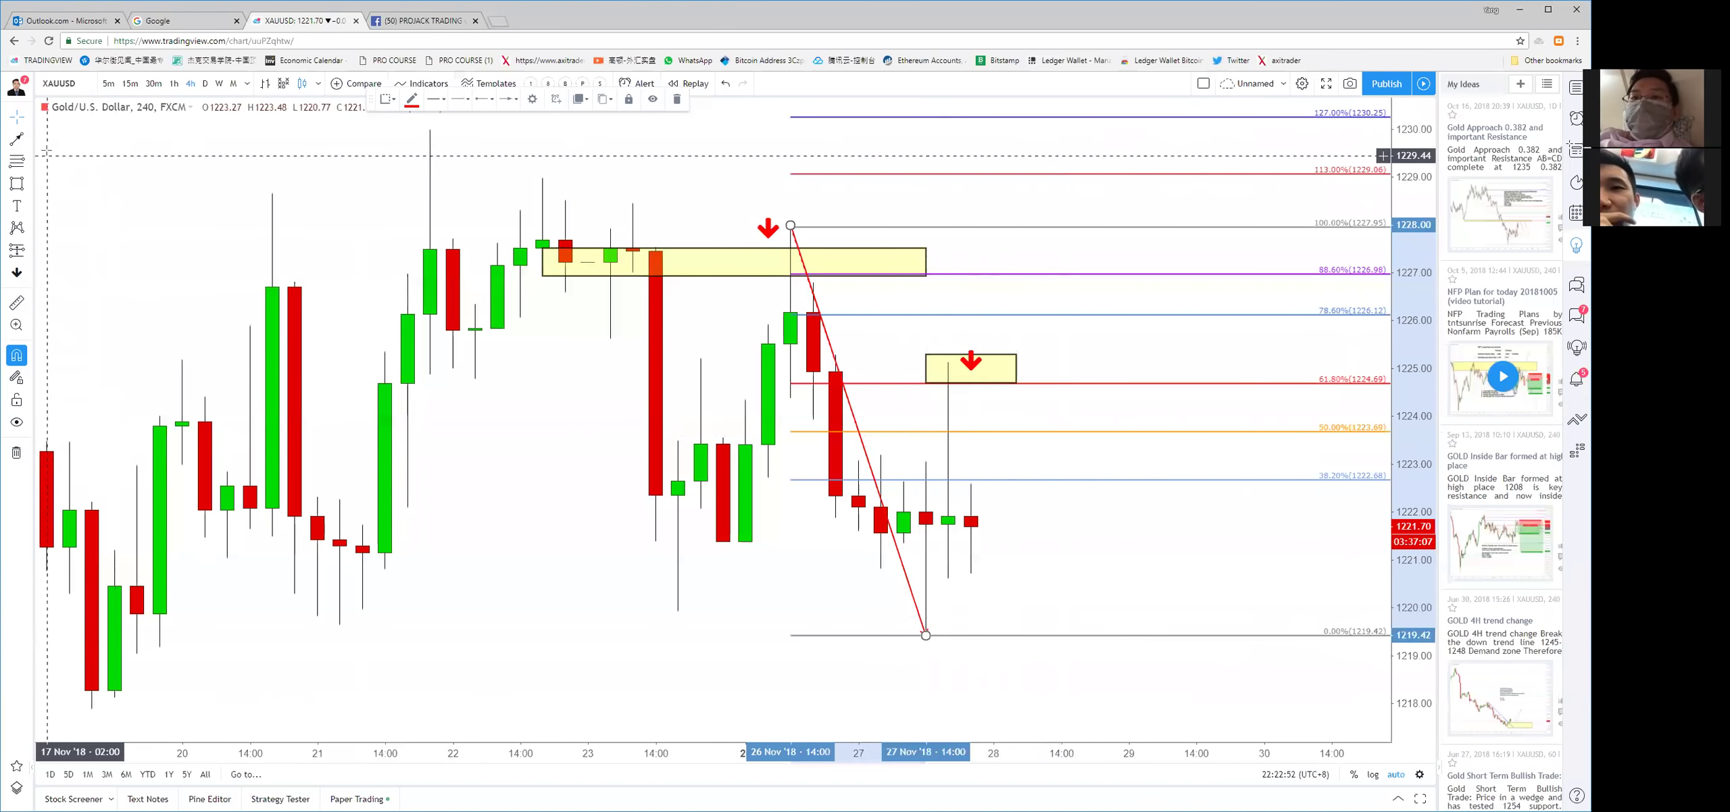
mouse_move(926, 635)
left_mouse_down()
mouse_move(967, 503)
mouse_move(972, 386)
left_mouse_up()
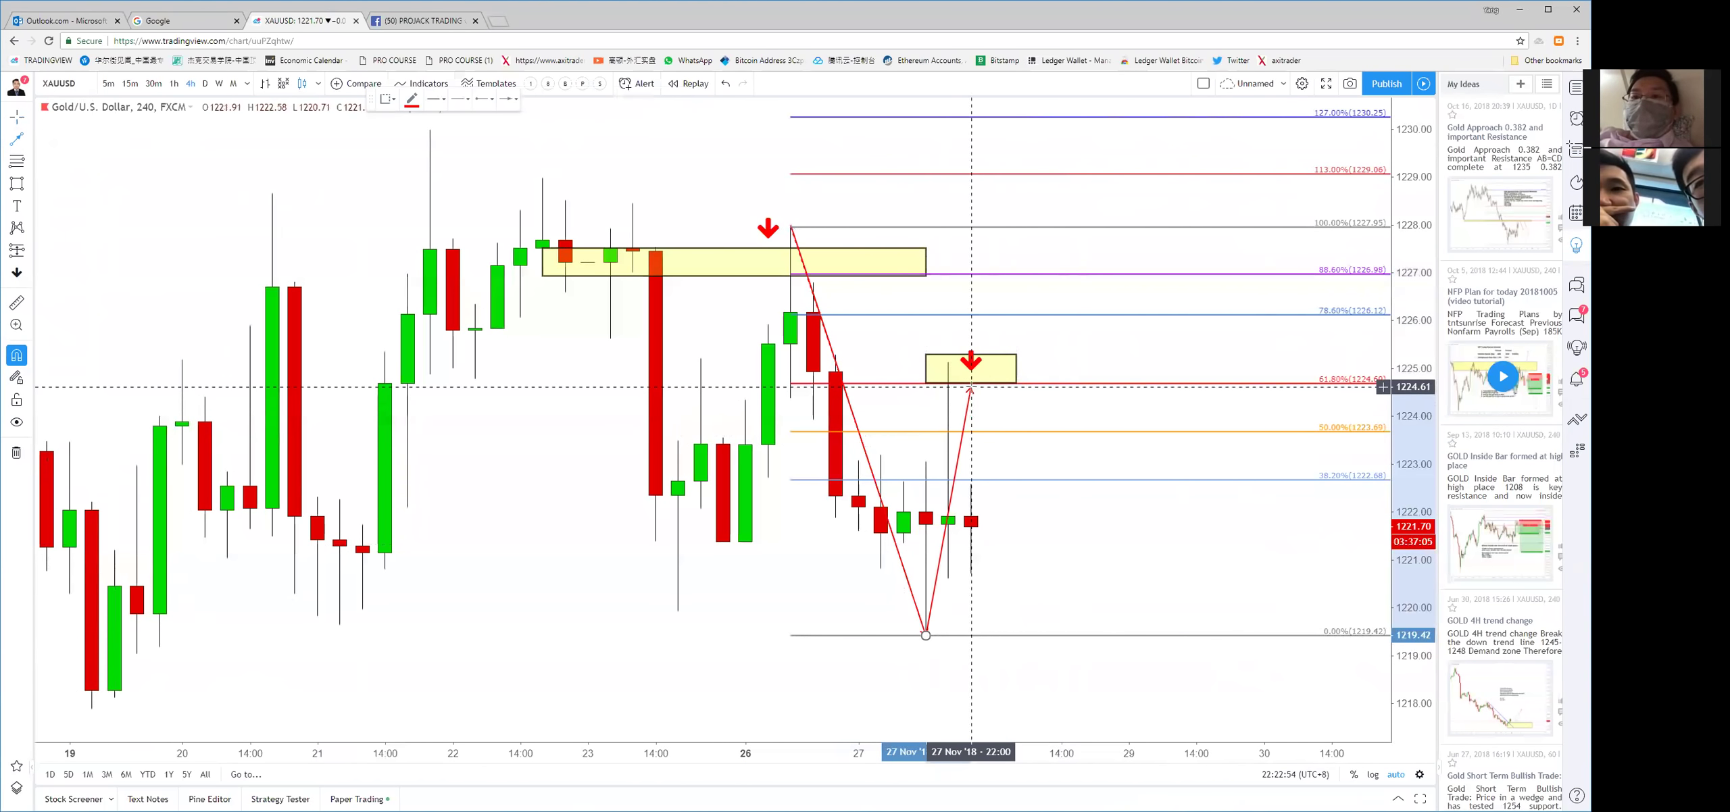
left_click(971, 385)
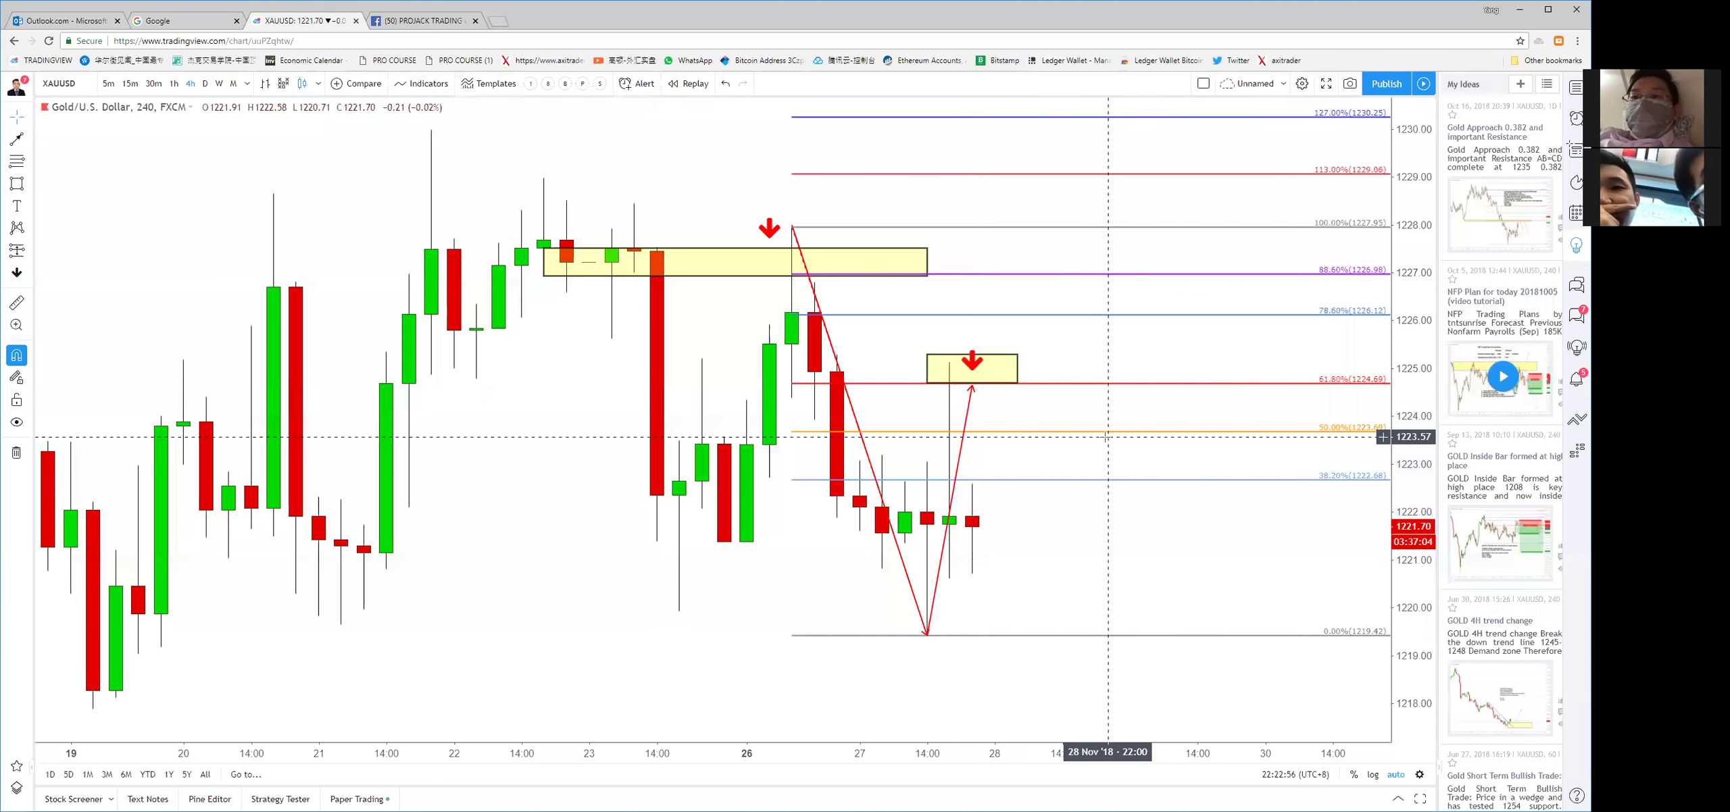
scroll(1108, 439, "down", 5)
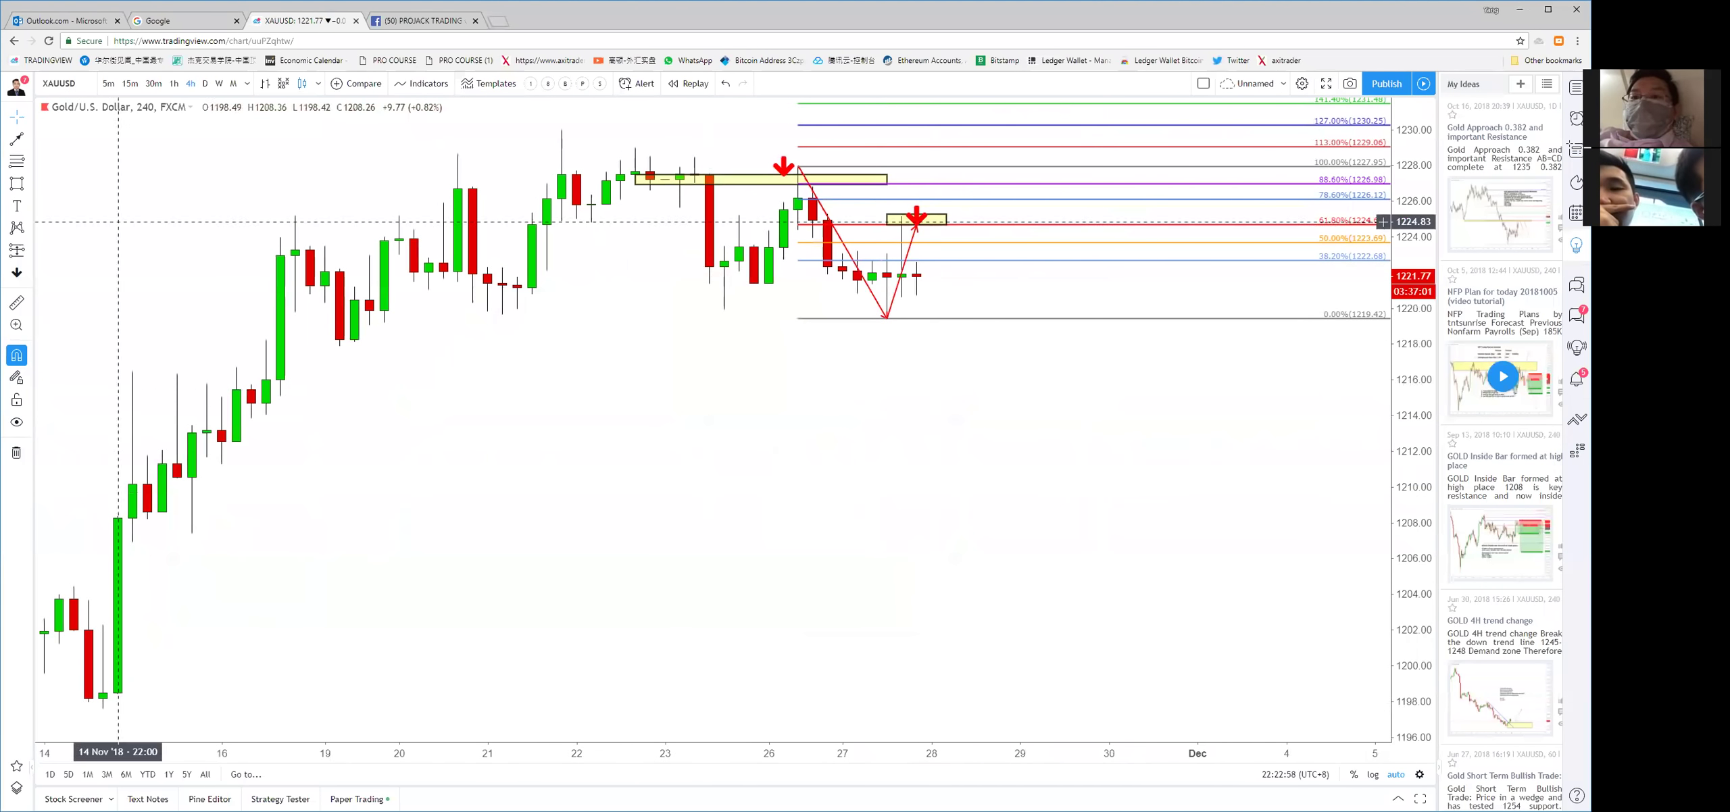
left_click(14, 142)
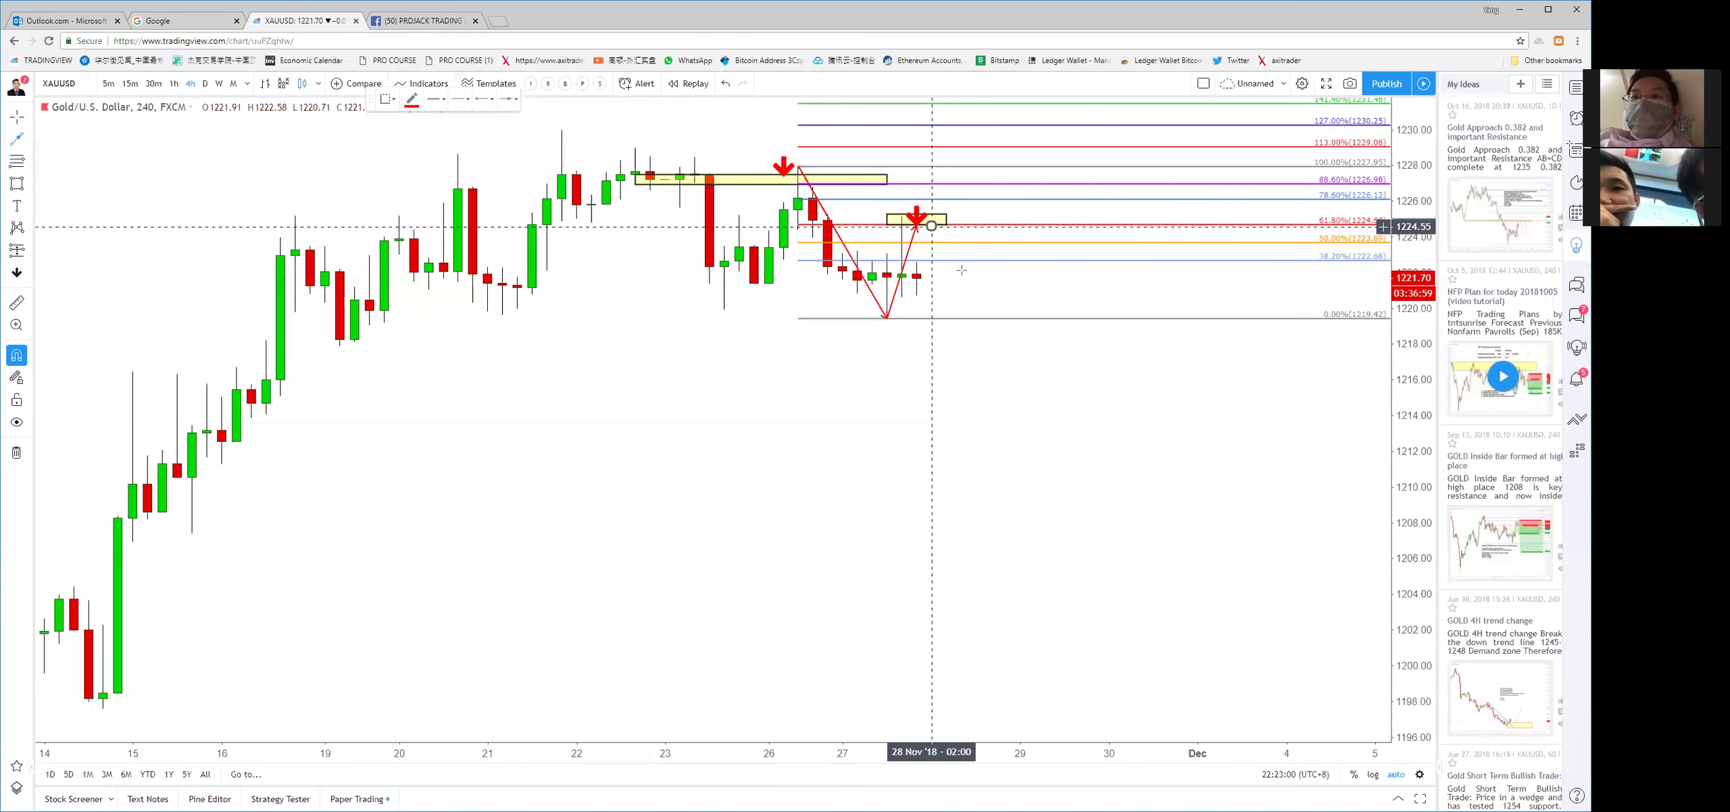
left_click(932, 225)
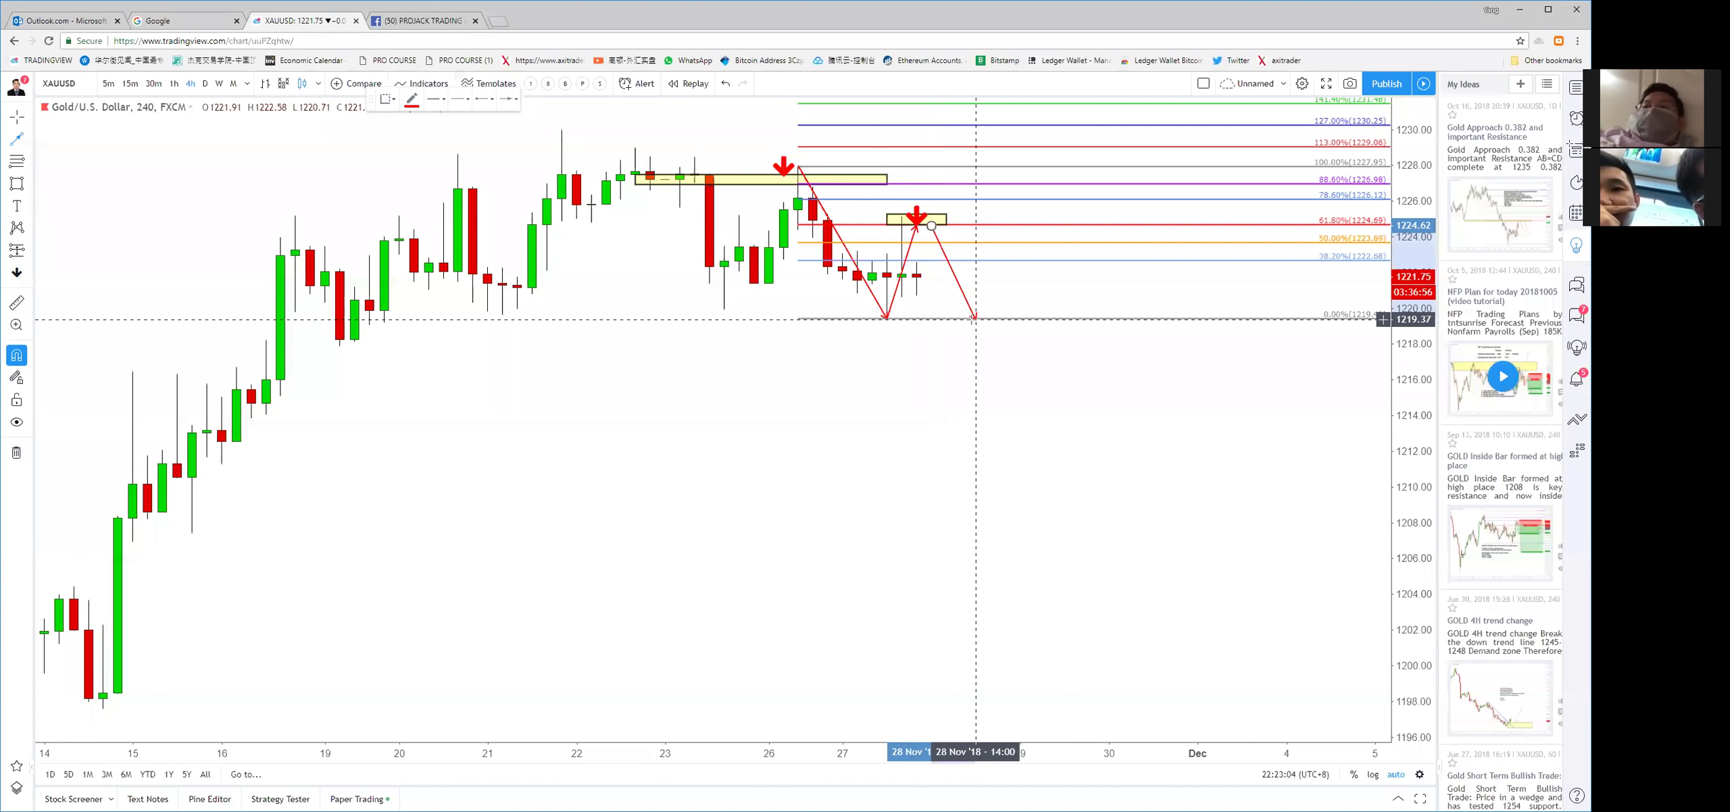
scroll(973, 318, "down", 1)
key("Escape")
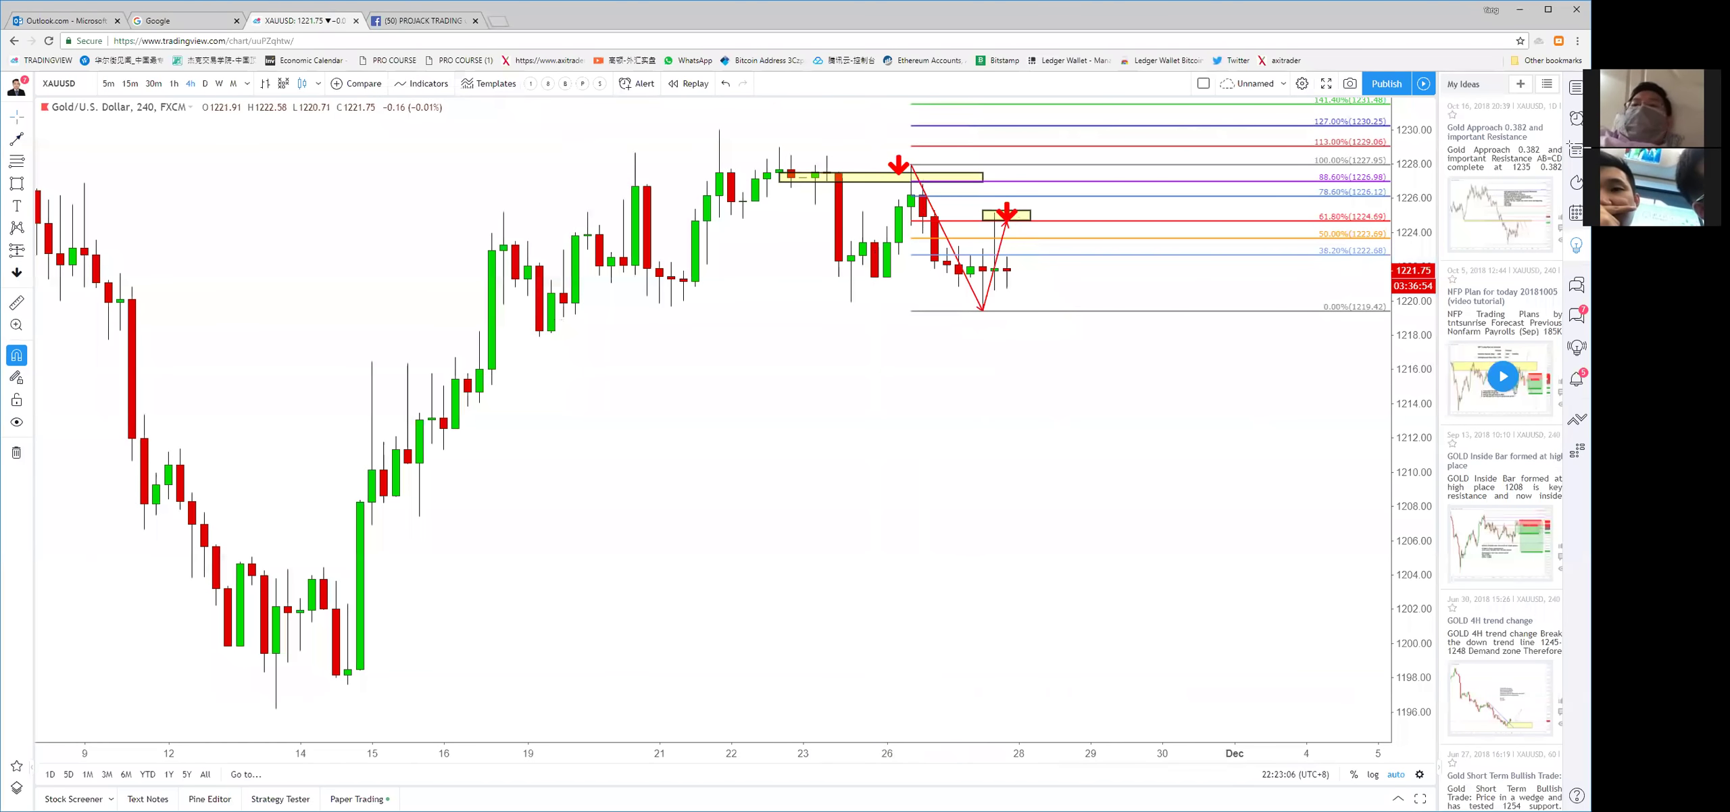
Draw a long yellow support rectangle from about 1220.2 down to 1219.4, starting at the 19 November candles and extending past the latest candle
left_click(17, 183)
mouse_move(539, 296)
left_mouse_down()
mouse_move(1147, 329)
mouse_move(1198, 312)
mouse_move(1027, 336)
left_mouse_up()
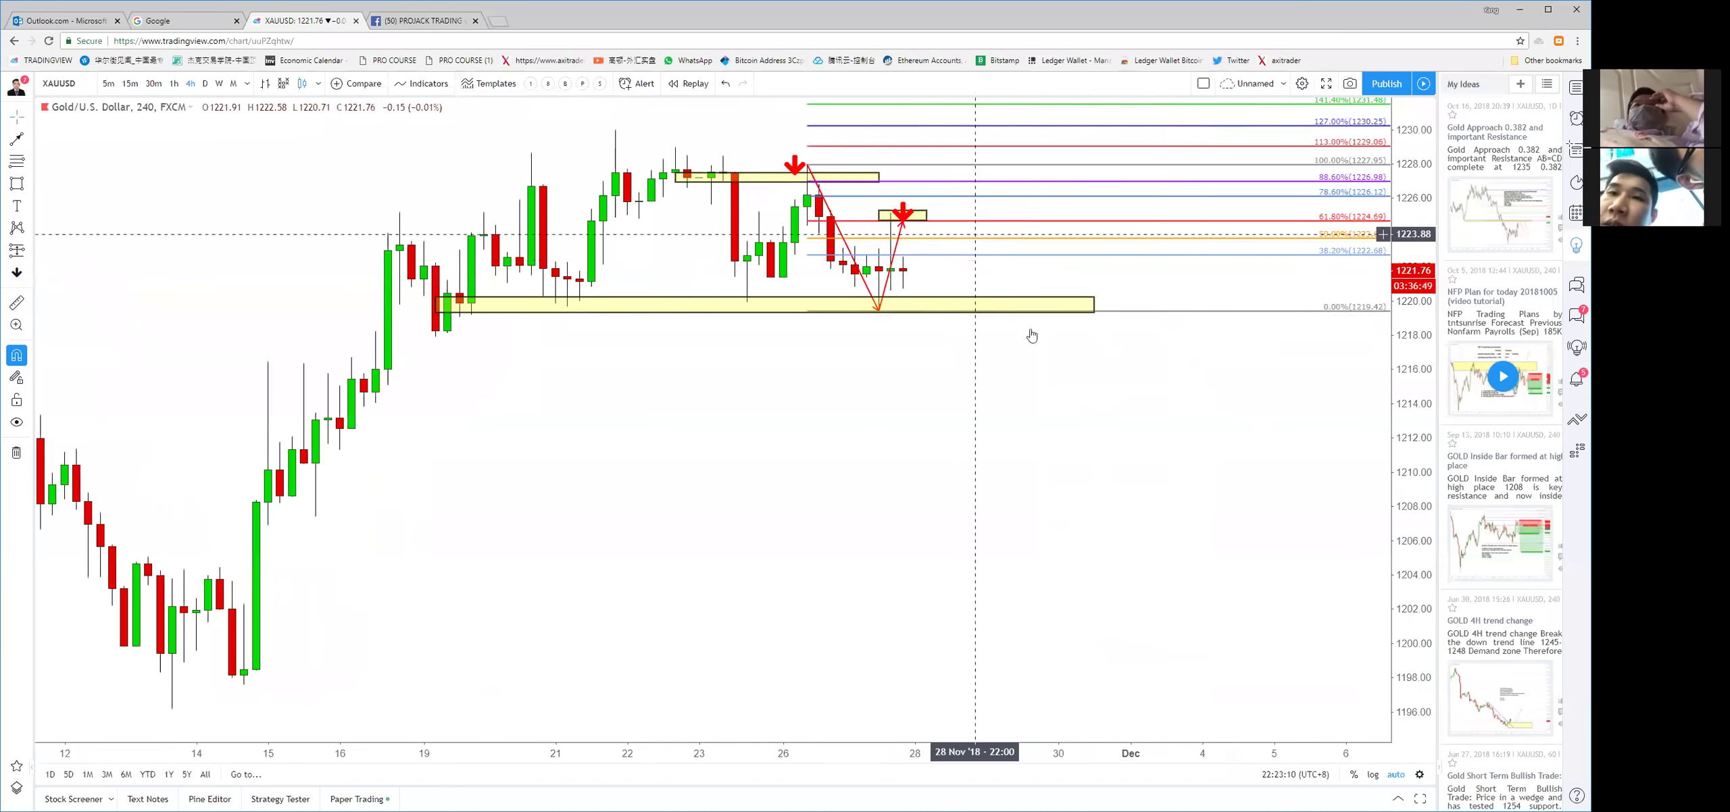
scroll(998, 428, "down", 2)
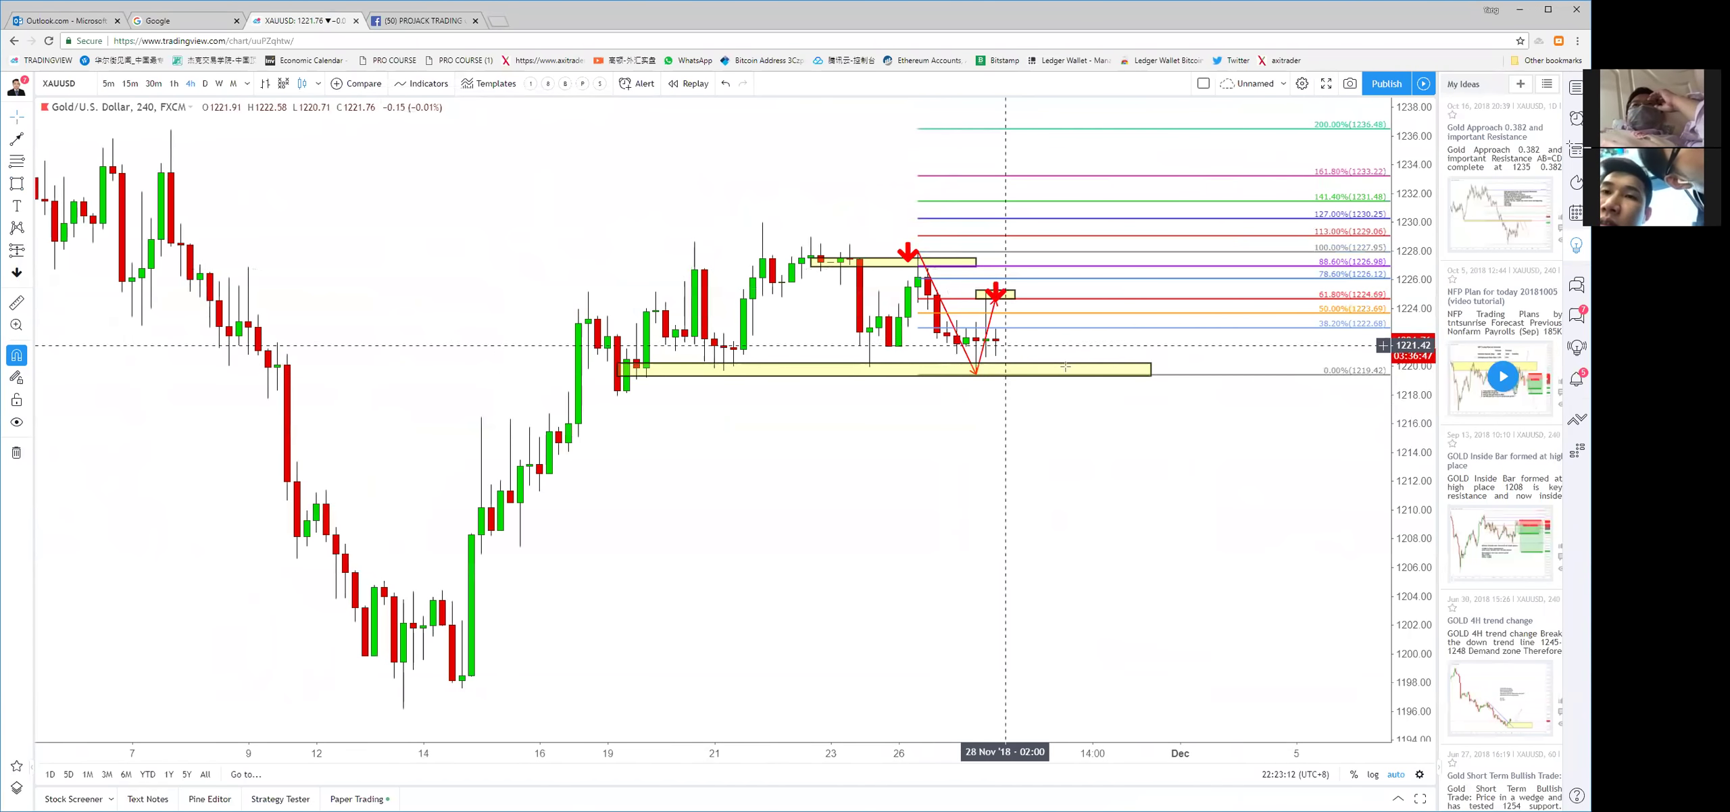
Draw a red arrow from the small resistance rectangle near 1225 down through the support zone to about 1208
left_click(17, 139)
left_click_drag(1005, 292, 1142, 539)
right_click(1142, 536)
key("Escape")
Draw a yellow target rectangle from 1209.78 down to 1207.89, spanning 12 November 22:00 to 20 November 14:00
left_click(13, 186)
left_click_drag(356, 514, 685, 540)
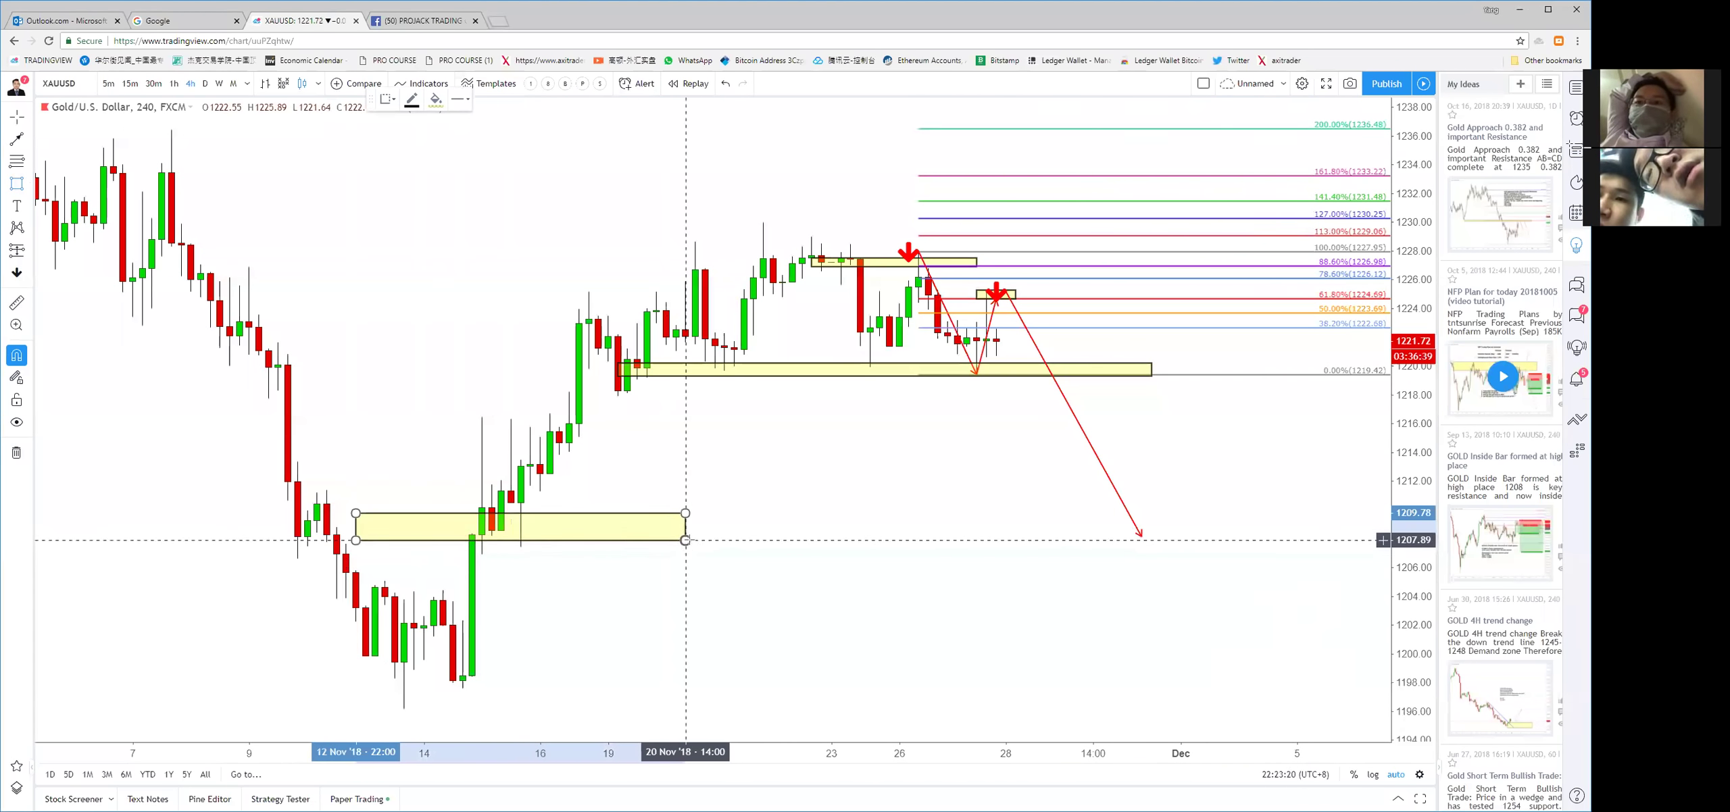
scroll(743, 514, "right", 3)
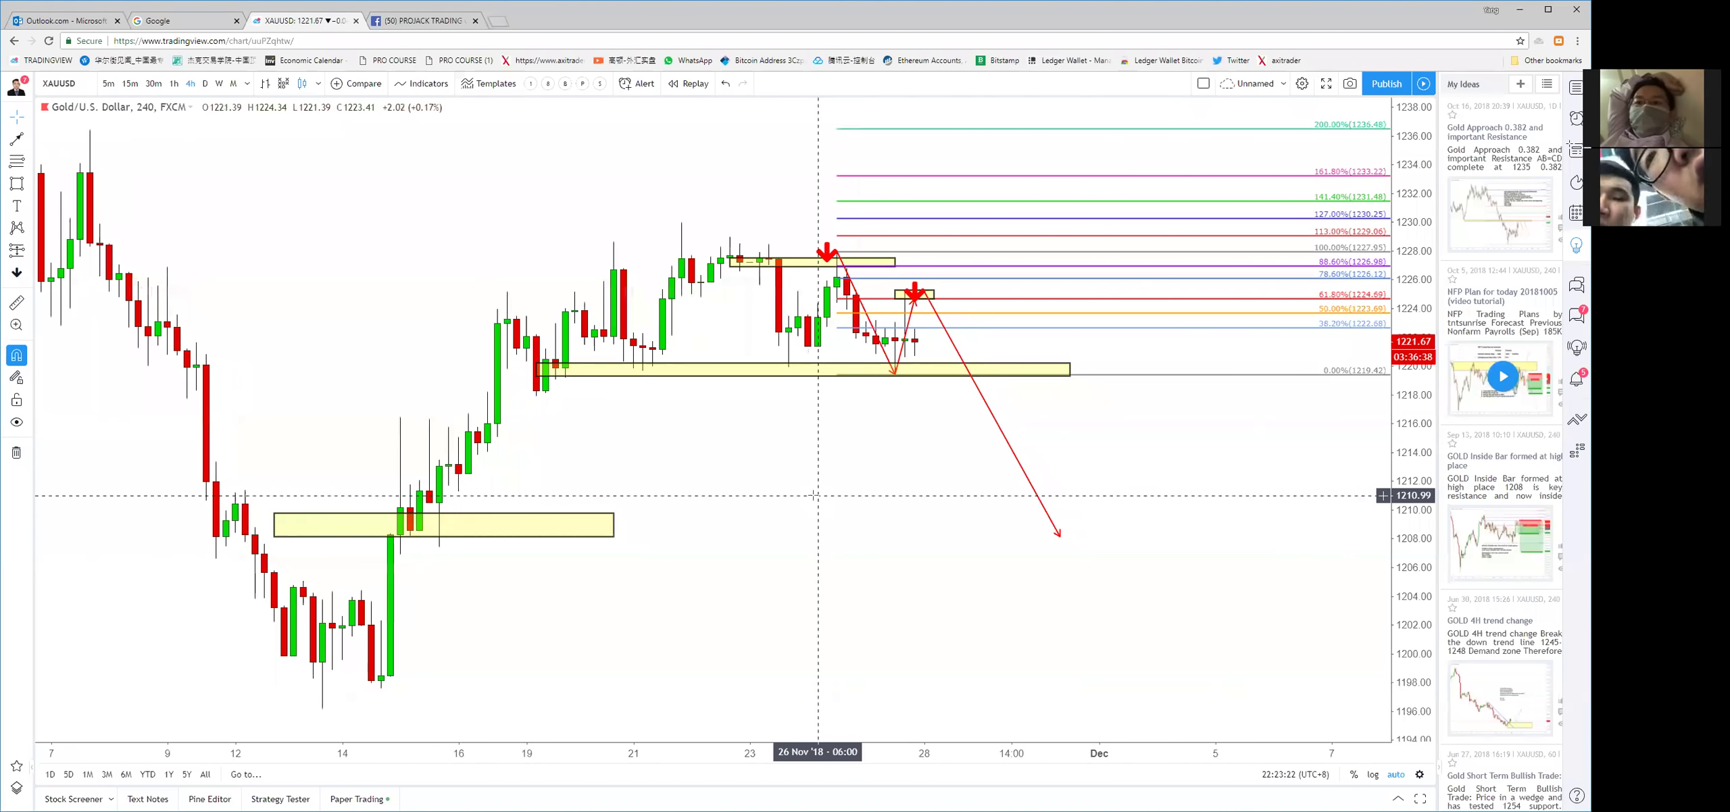
Remove all drawings from the gold chart and switch it to the daily timeframe
left_click(920, 296)
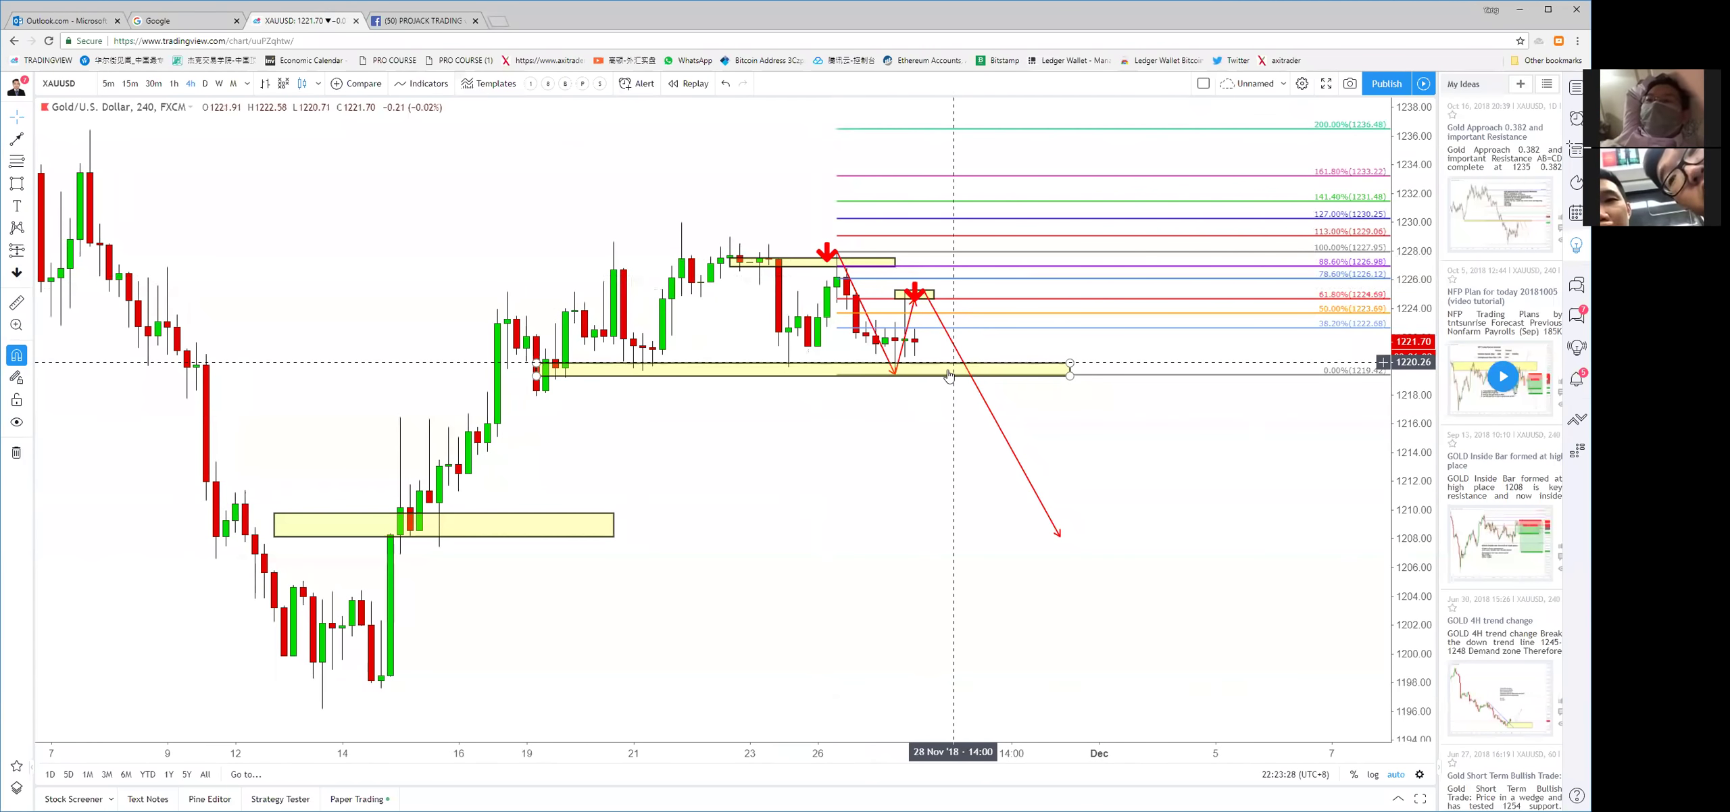
scroll(982, 522, "down", 4)
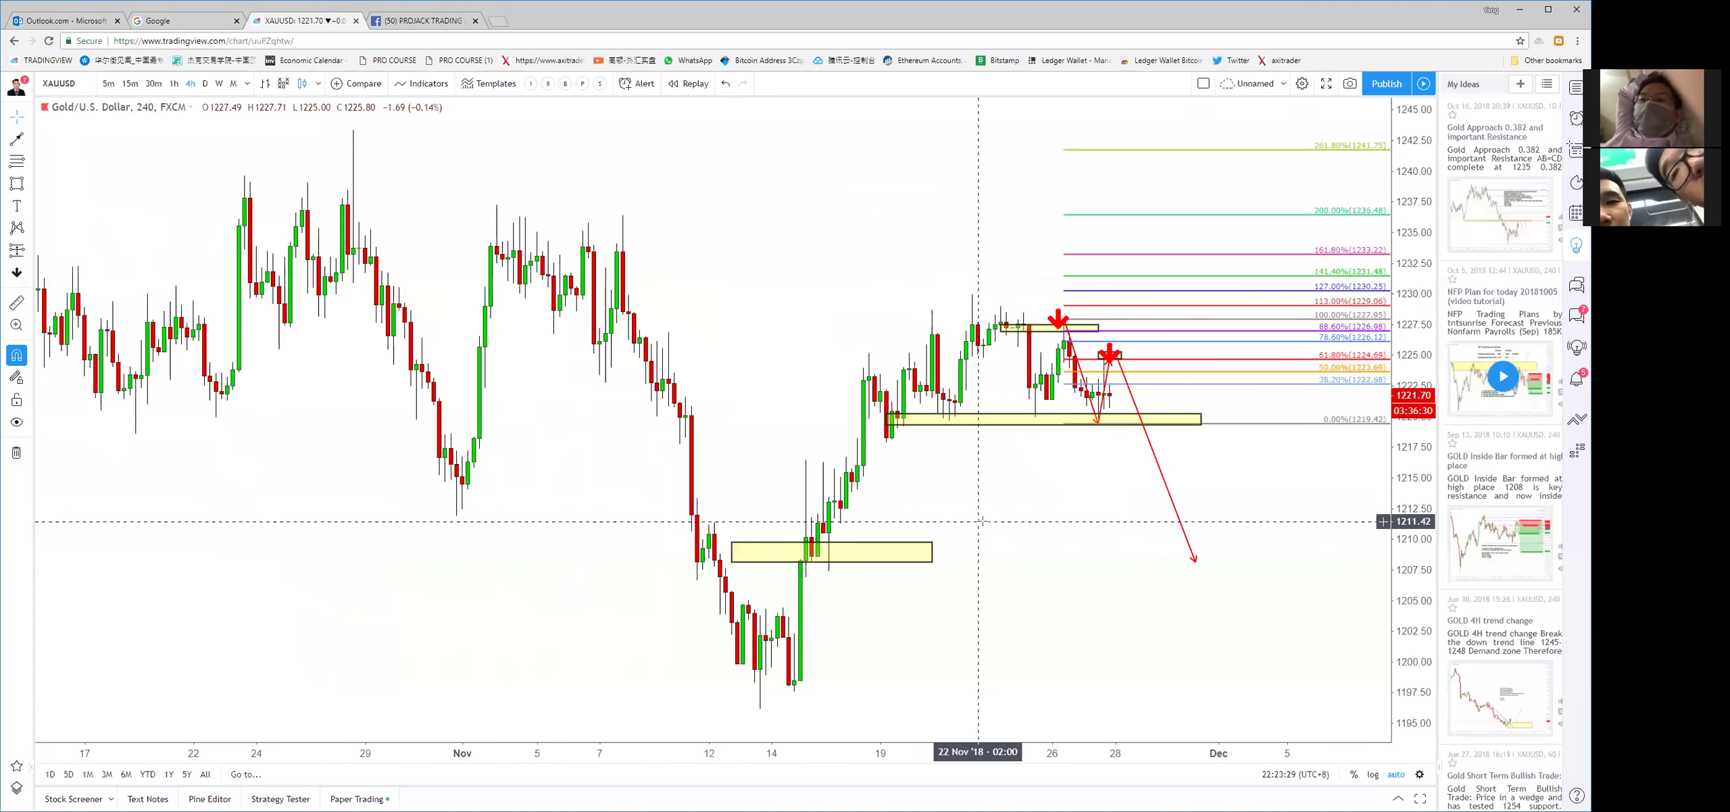
left_click_drag(982, 522, 923, 521)
left_click(16, 453)
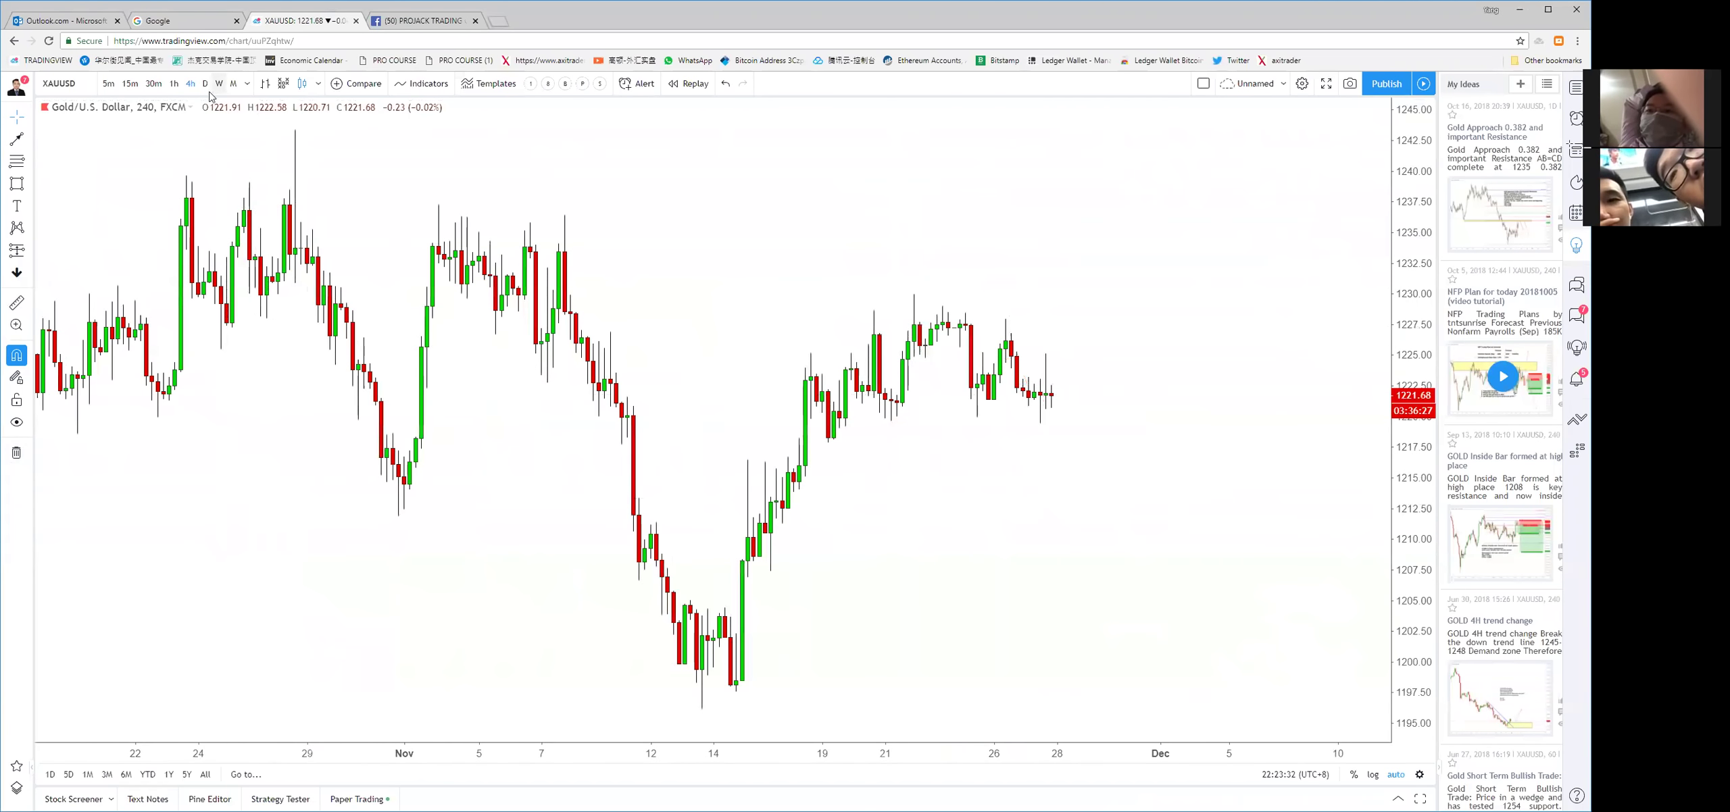
left_click(205, 84)
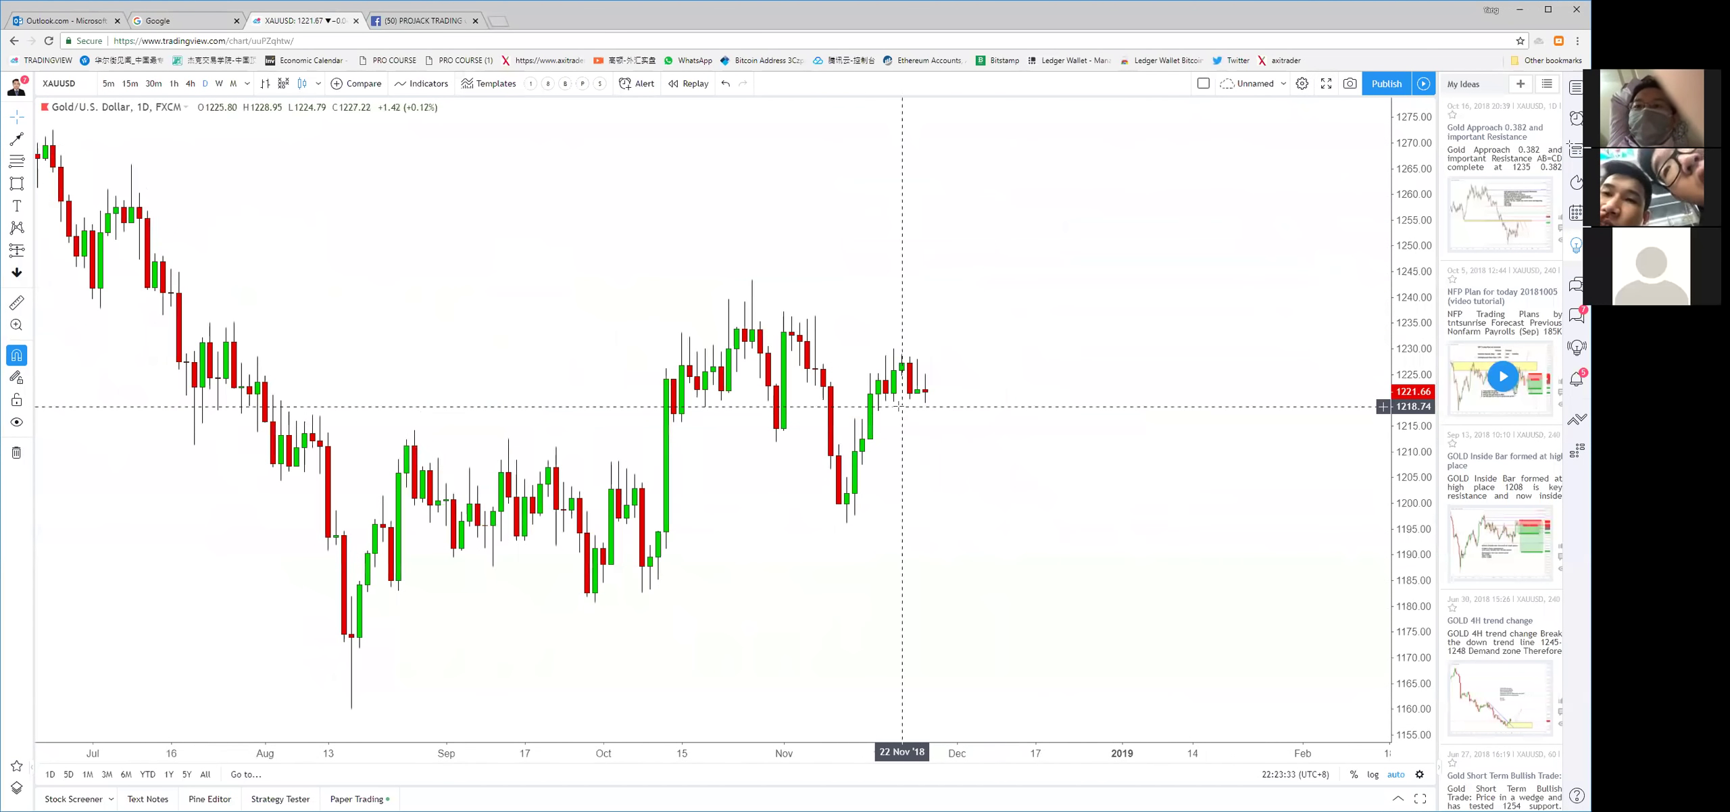
Draw a Fib Retracement from the 16 August low at 1160.06 to the 26 October high at 1243.35
left_click(352, 708)
left_click(753, 280)
right_click(669, 275)
left_click(98, 261)
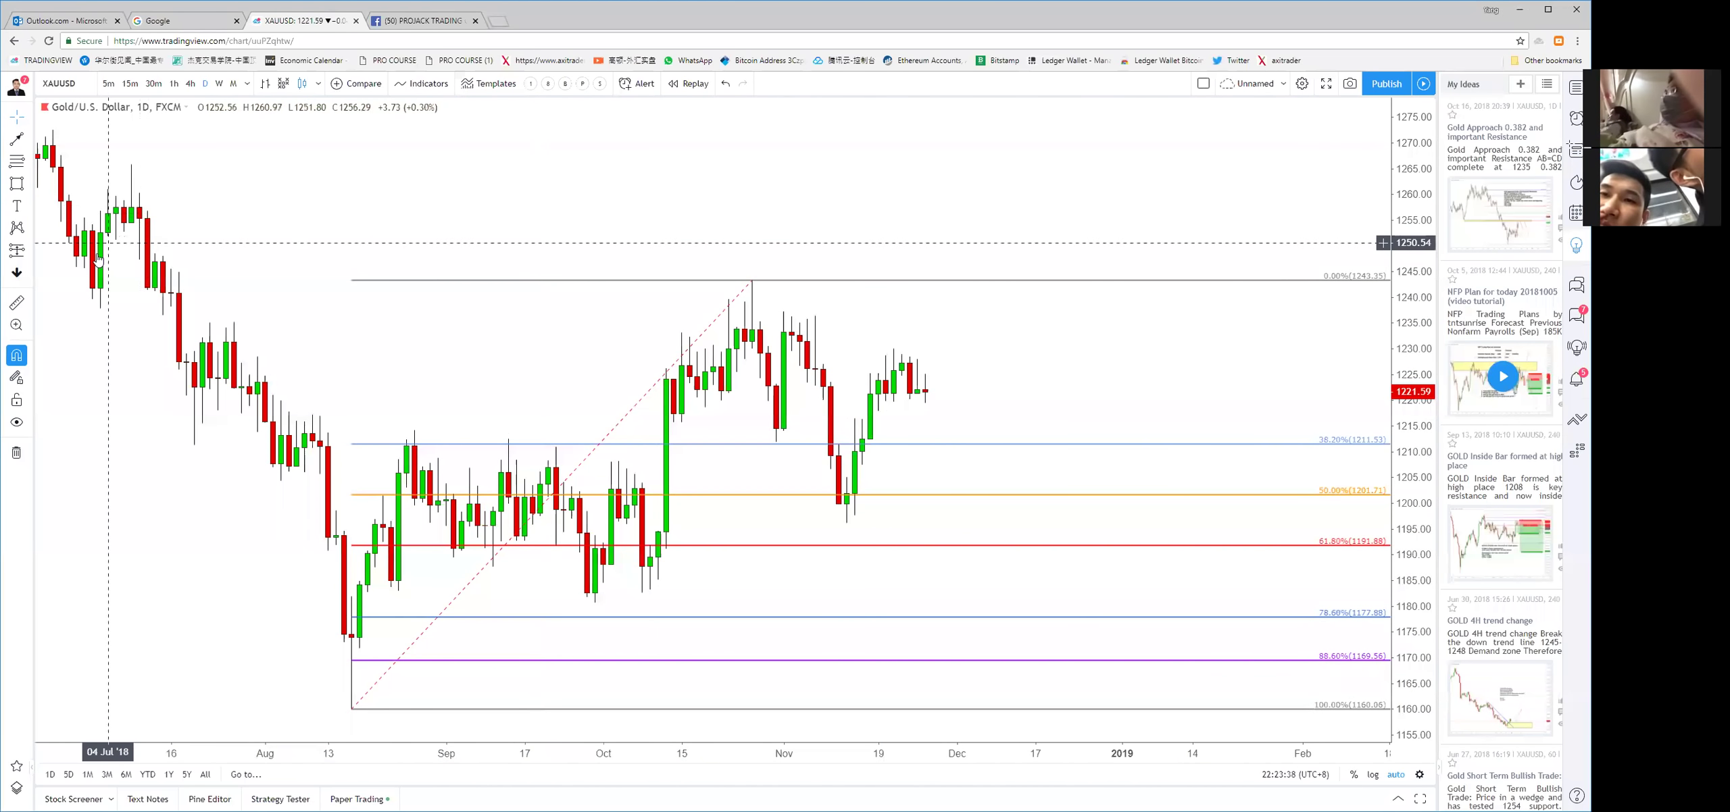
Draw a harmonic pattern through 1160.06, 1243.35, the 13 November low 1196.17 and the 21 November high, ending on the 88.6% level in early January 2019
left_click(423, 632)
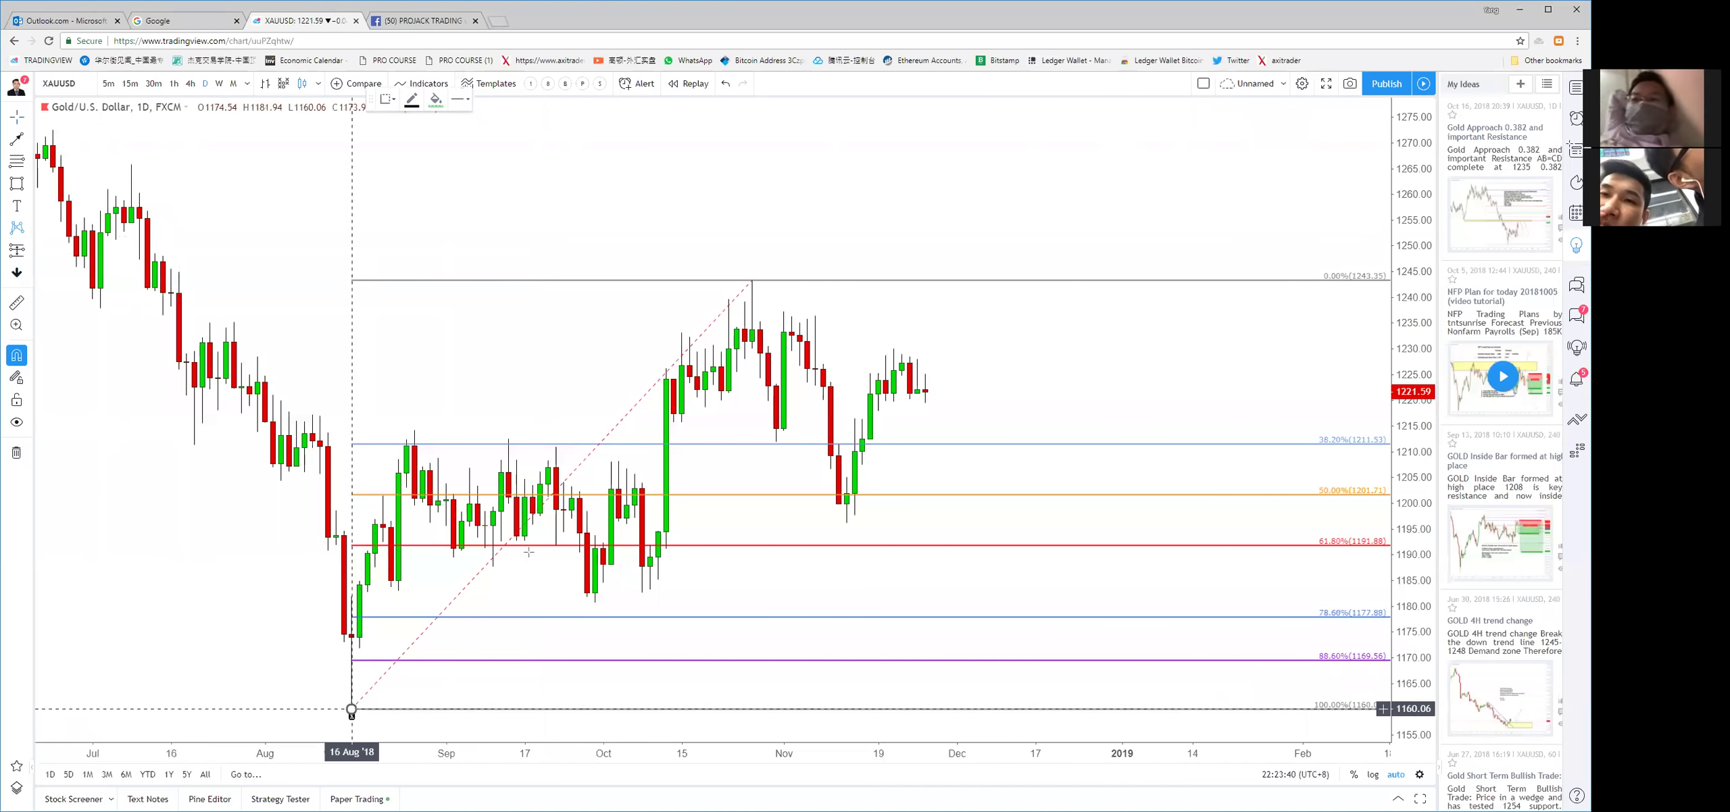
left_click(752, 280)
left_click(847, 523)
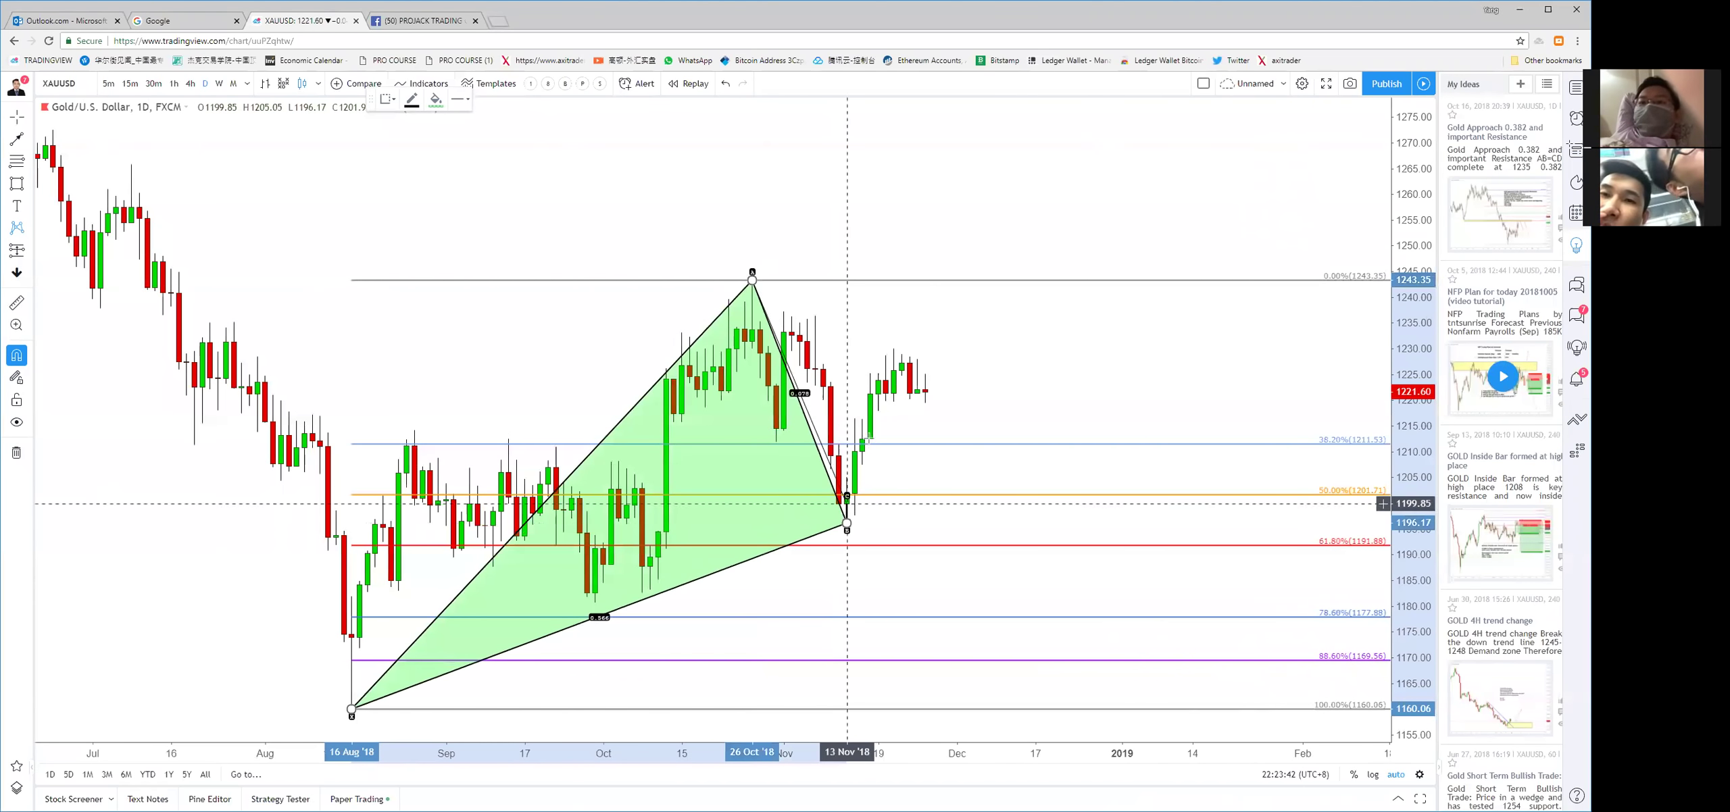
left_click(894, 348)
left_click(1143, 660)
left_click(1028, 242)
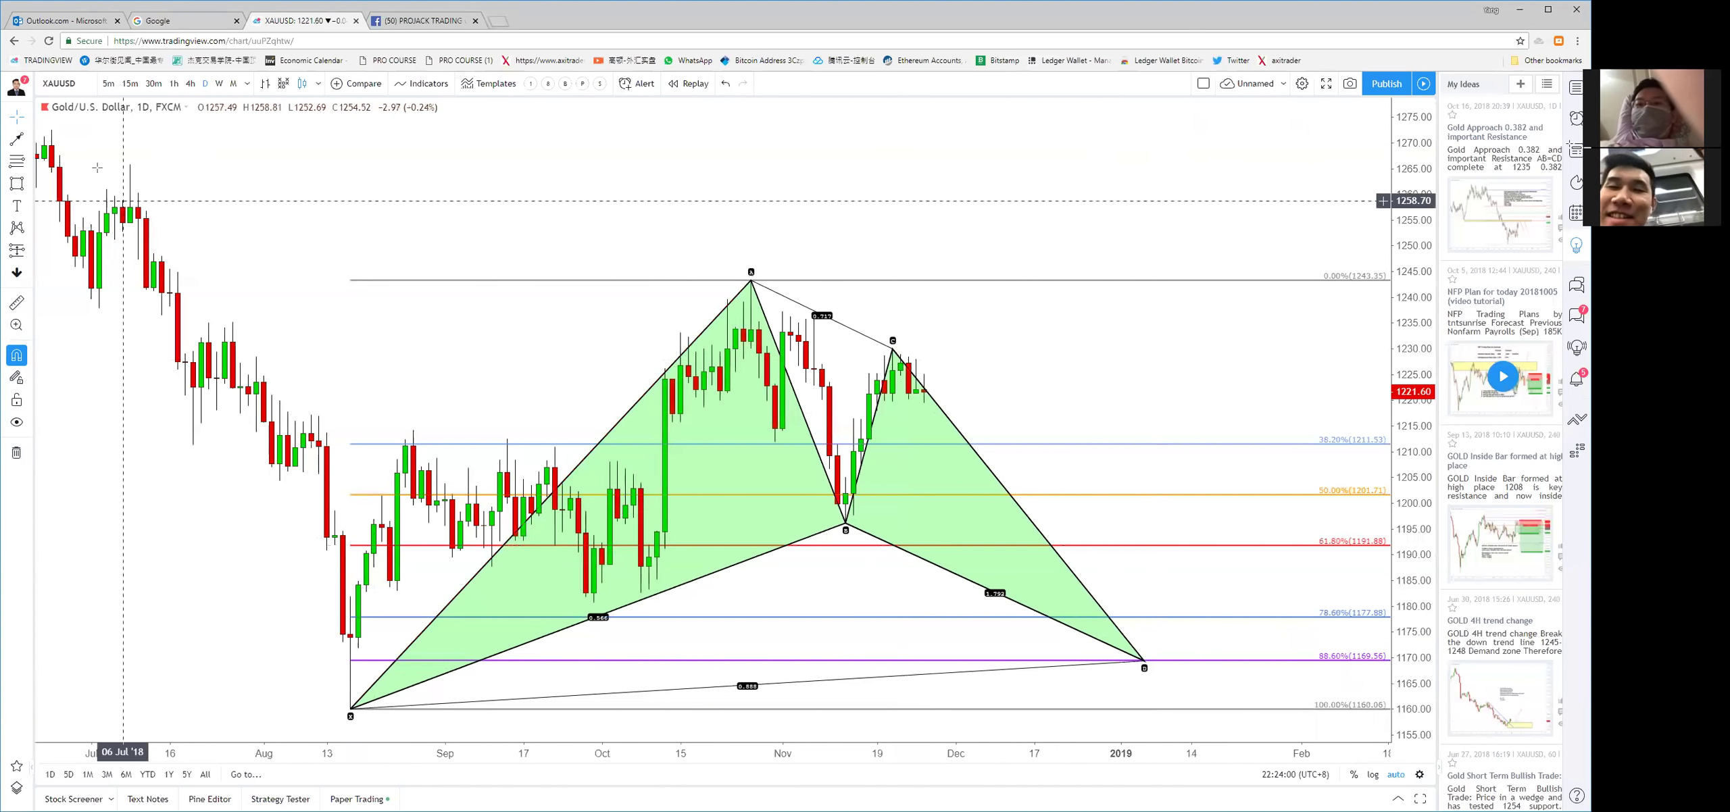
Draw a red arrow from about 1221.7 at 5 December down to 1169.77 at 7 January 2019, beside the pattern's final leg
left_click(17, 139)
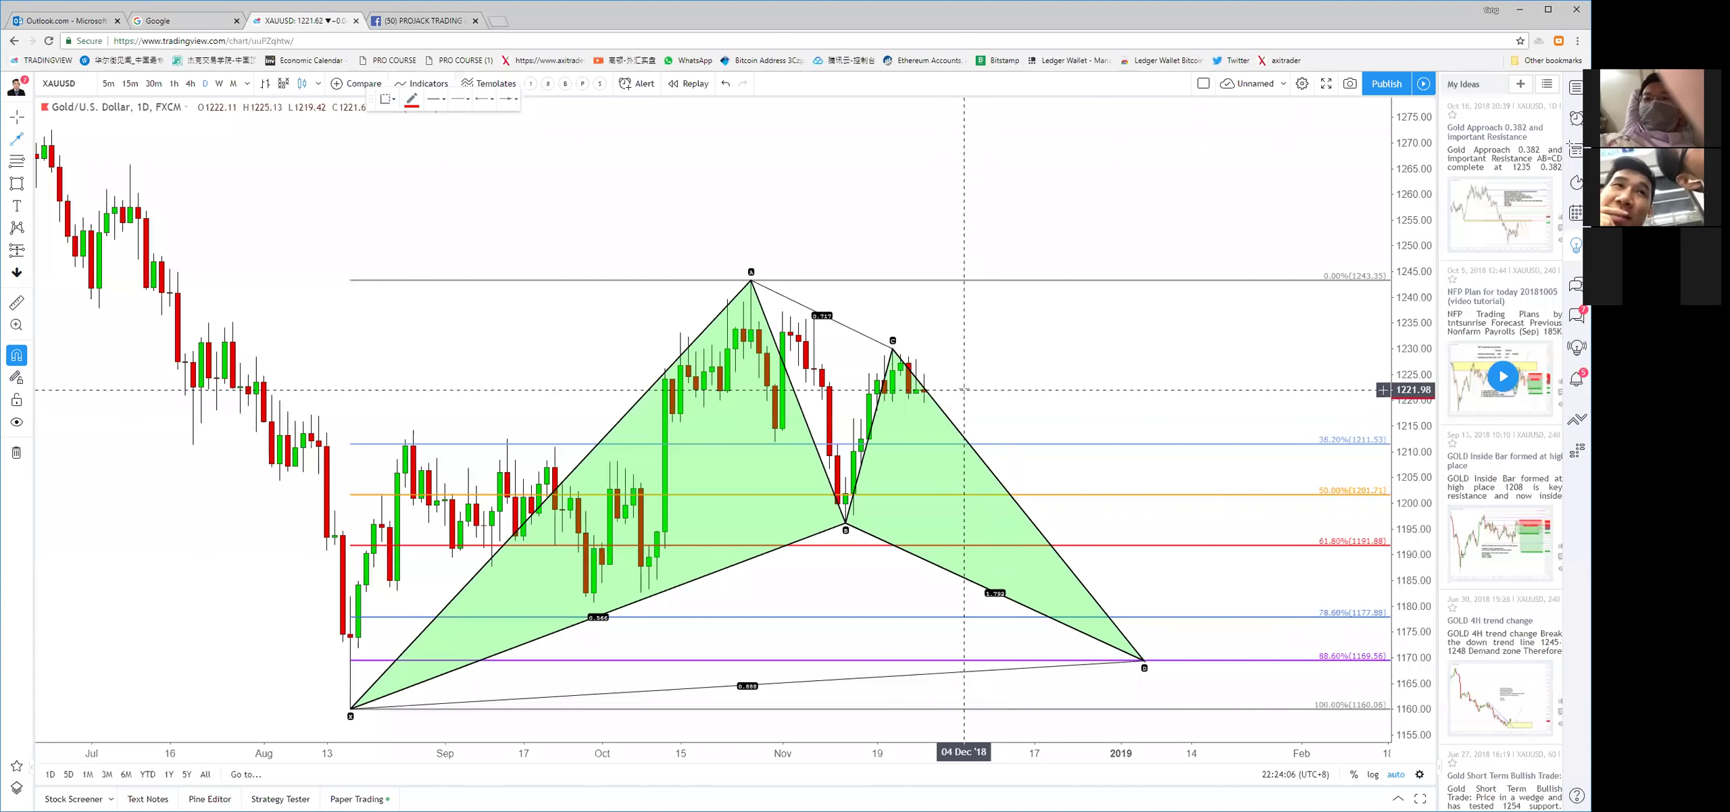
left_click(972, 392)
left_click(1149, 657)
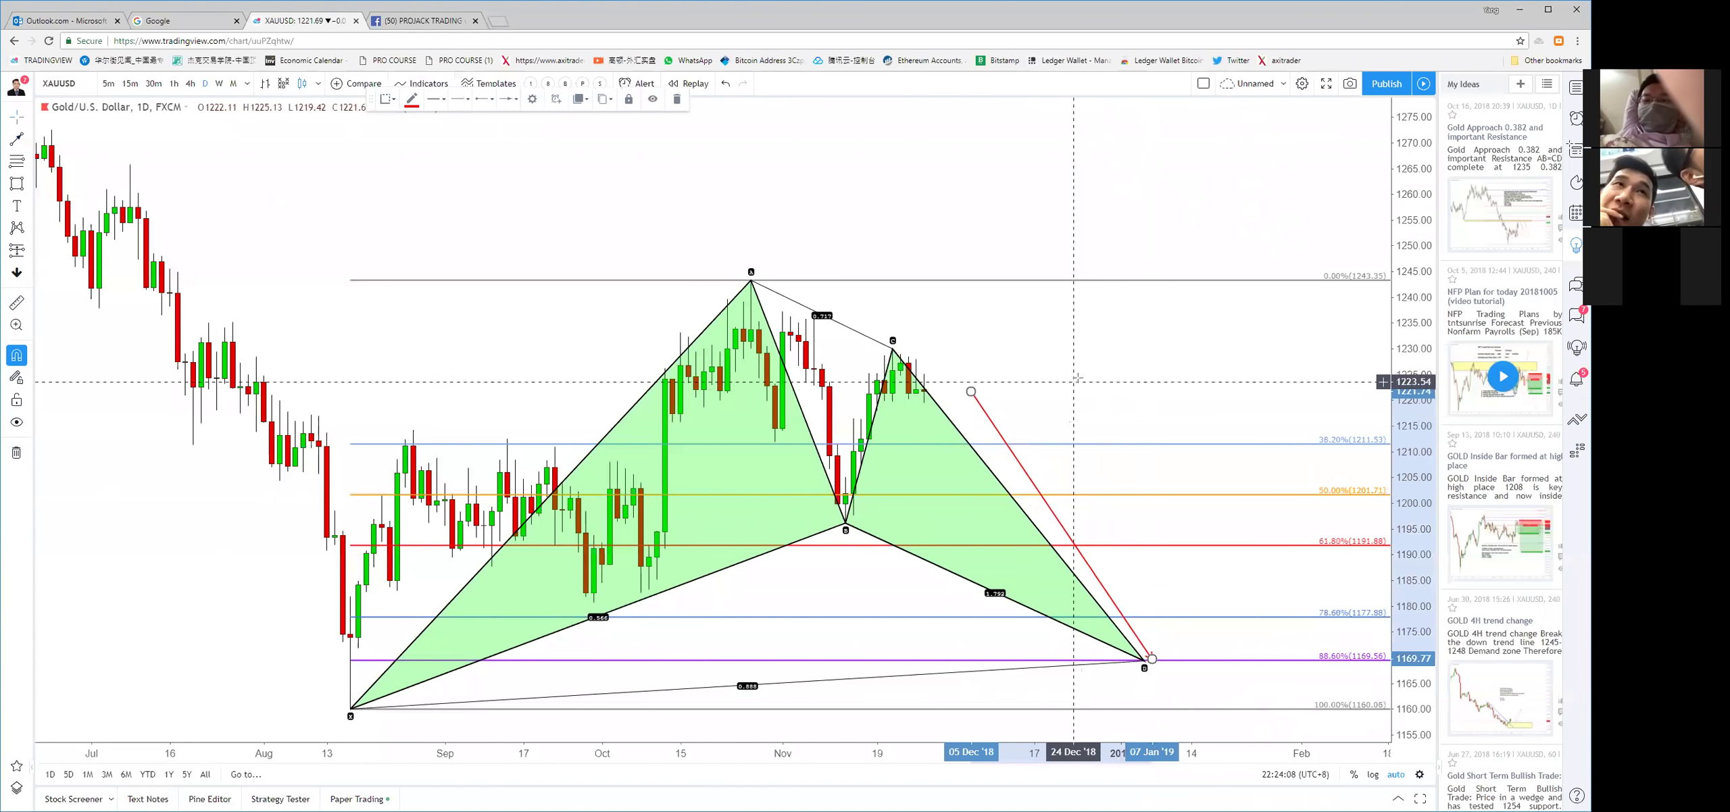
Remove the Fib Retracement, harmonic pattern and arrow from the daily gold chart
scroll(1041, 327, "up", 1)
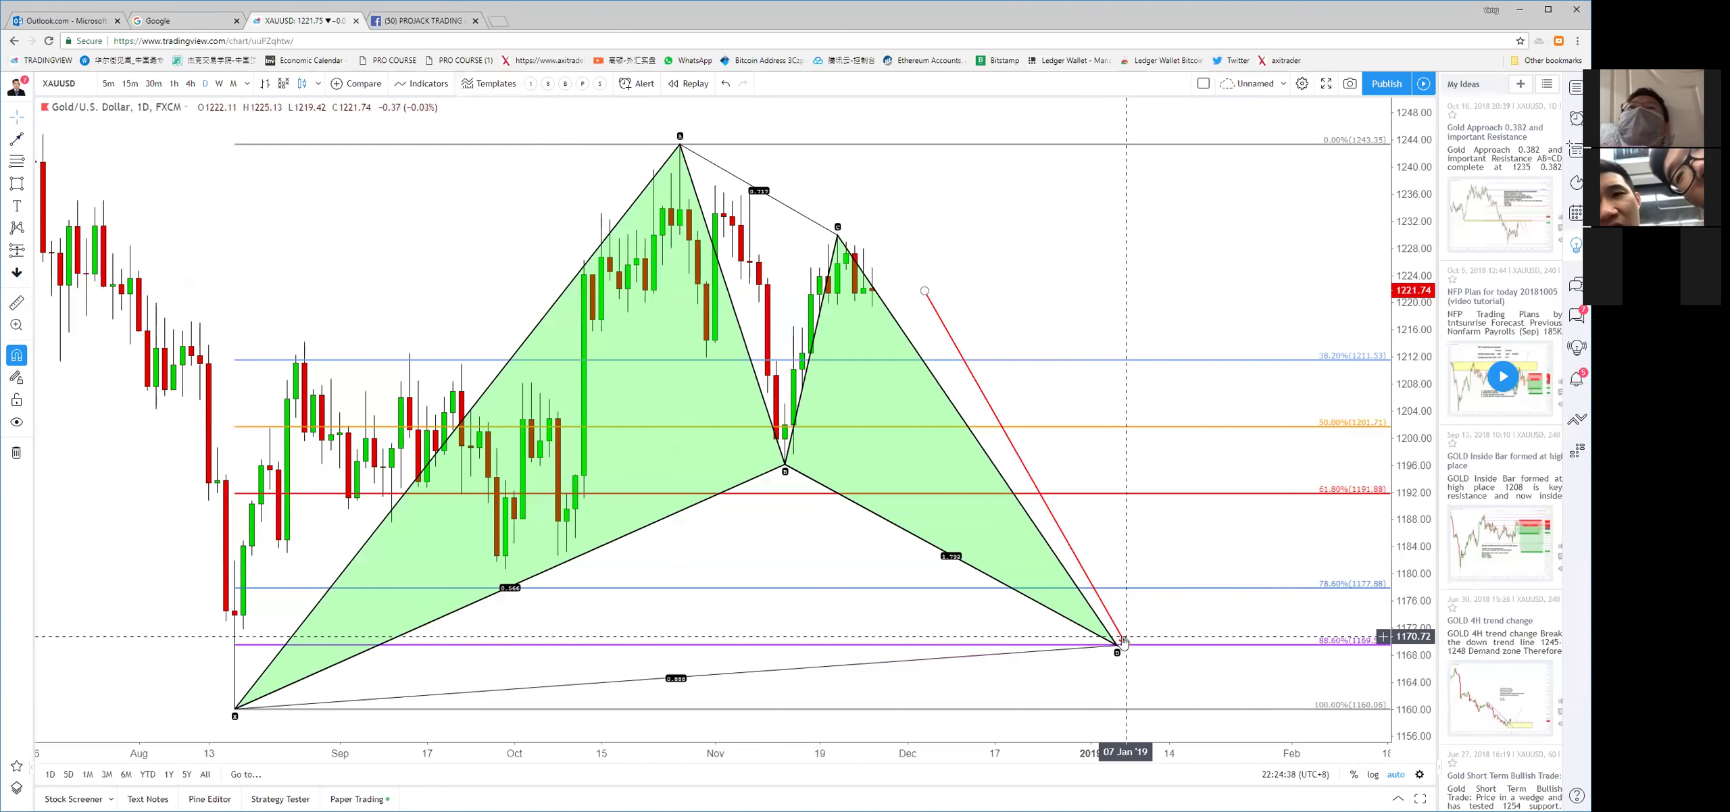
left_click_drag(1039, 249, 1041, 249)
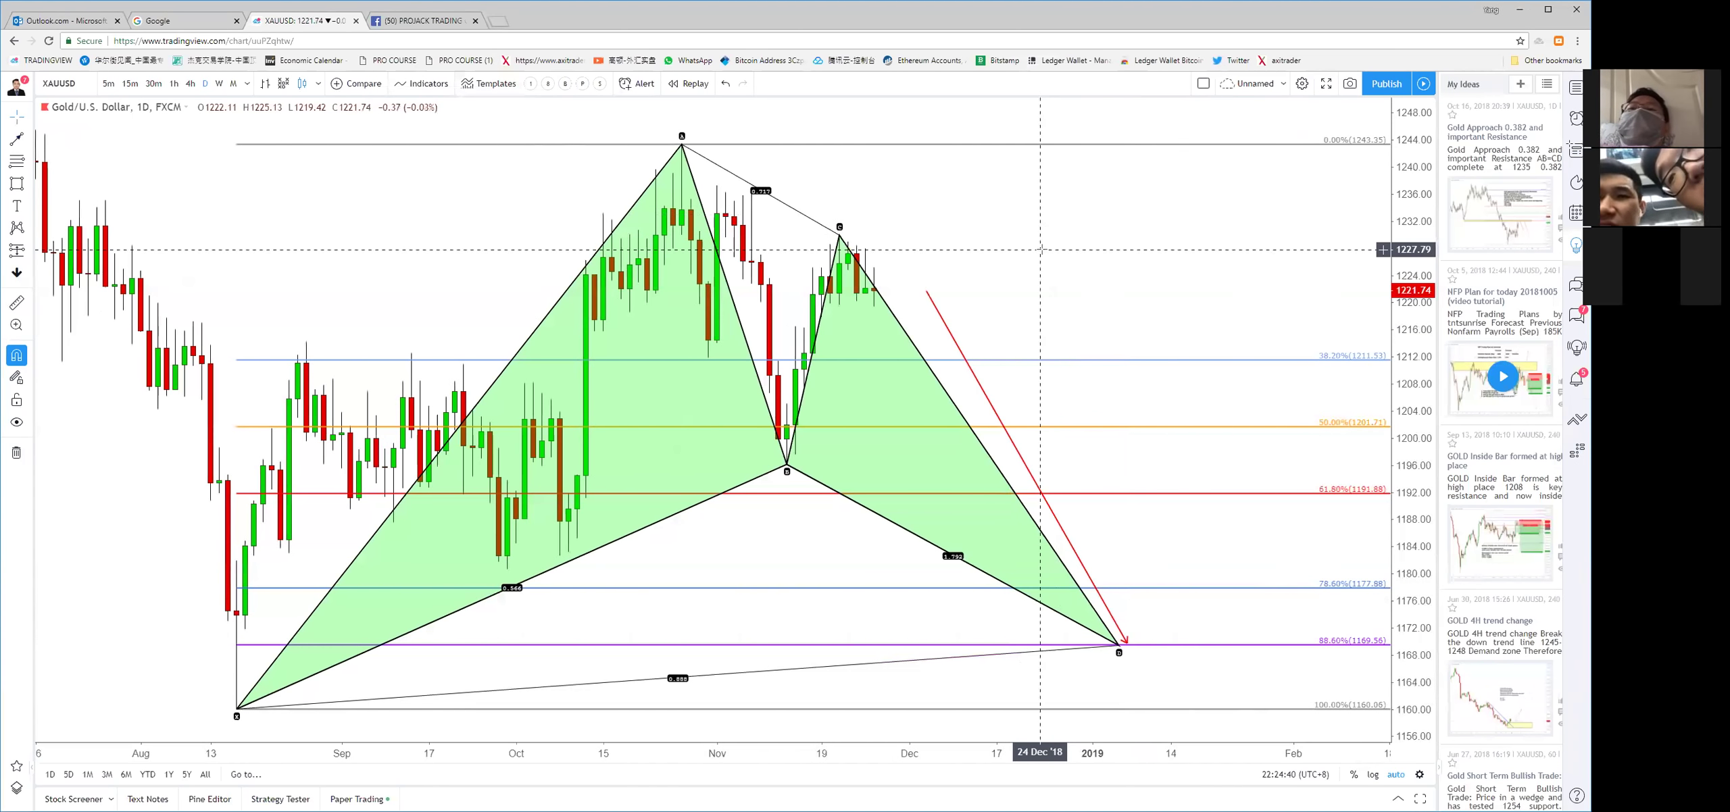
scroll(816, 305, "up", 3)
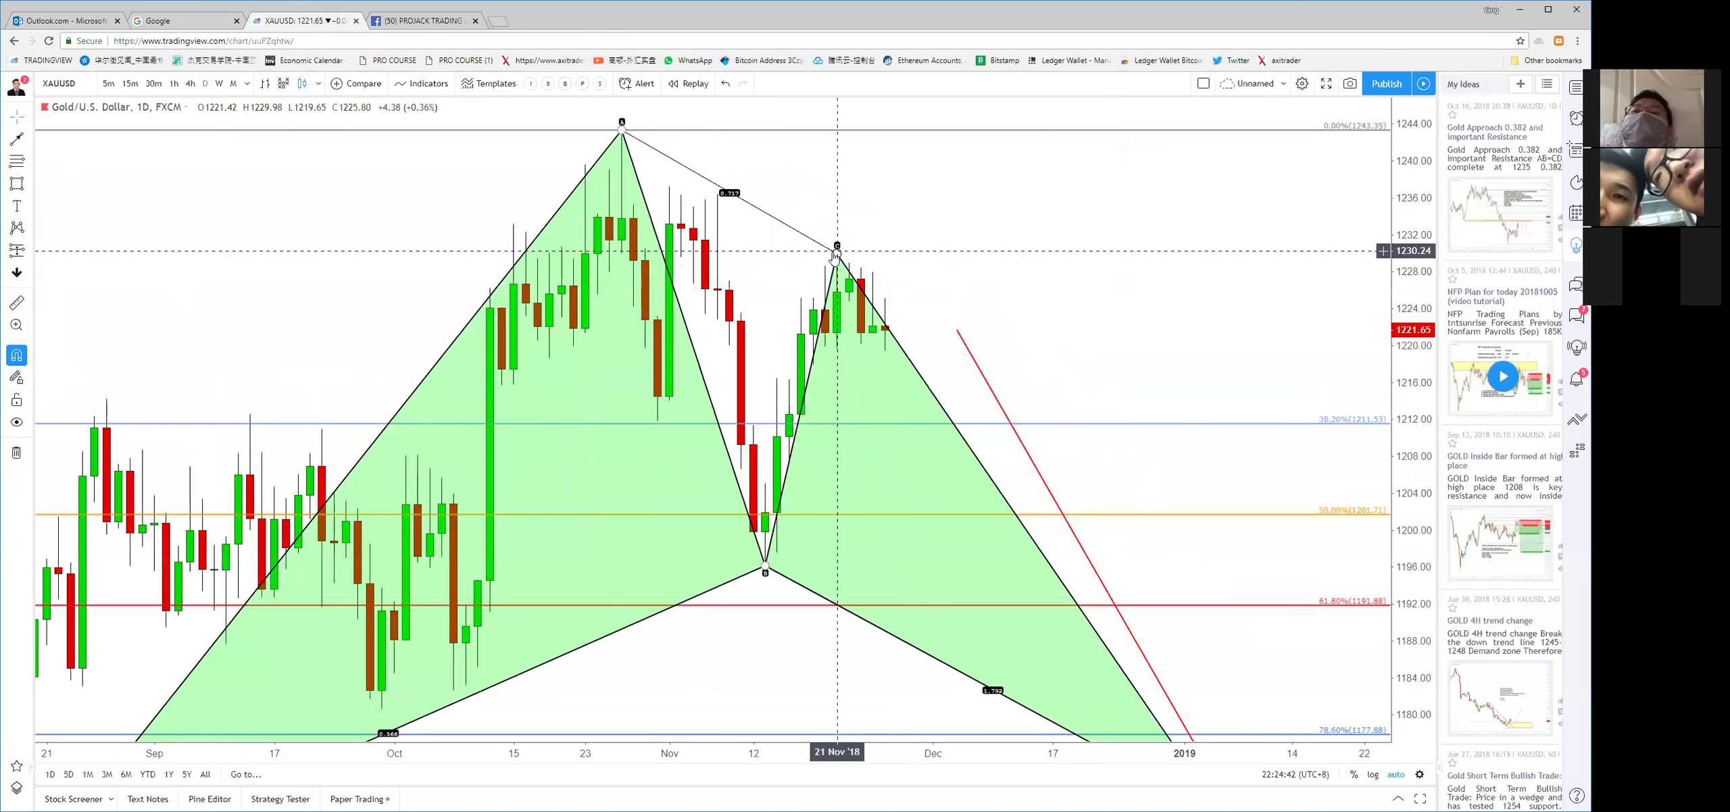
scroll(816, 305, "up", 1)
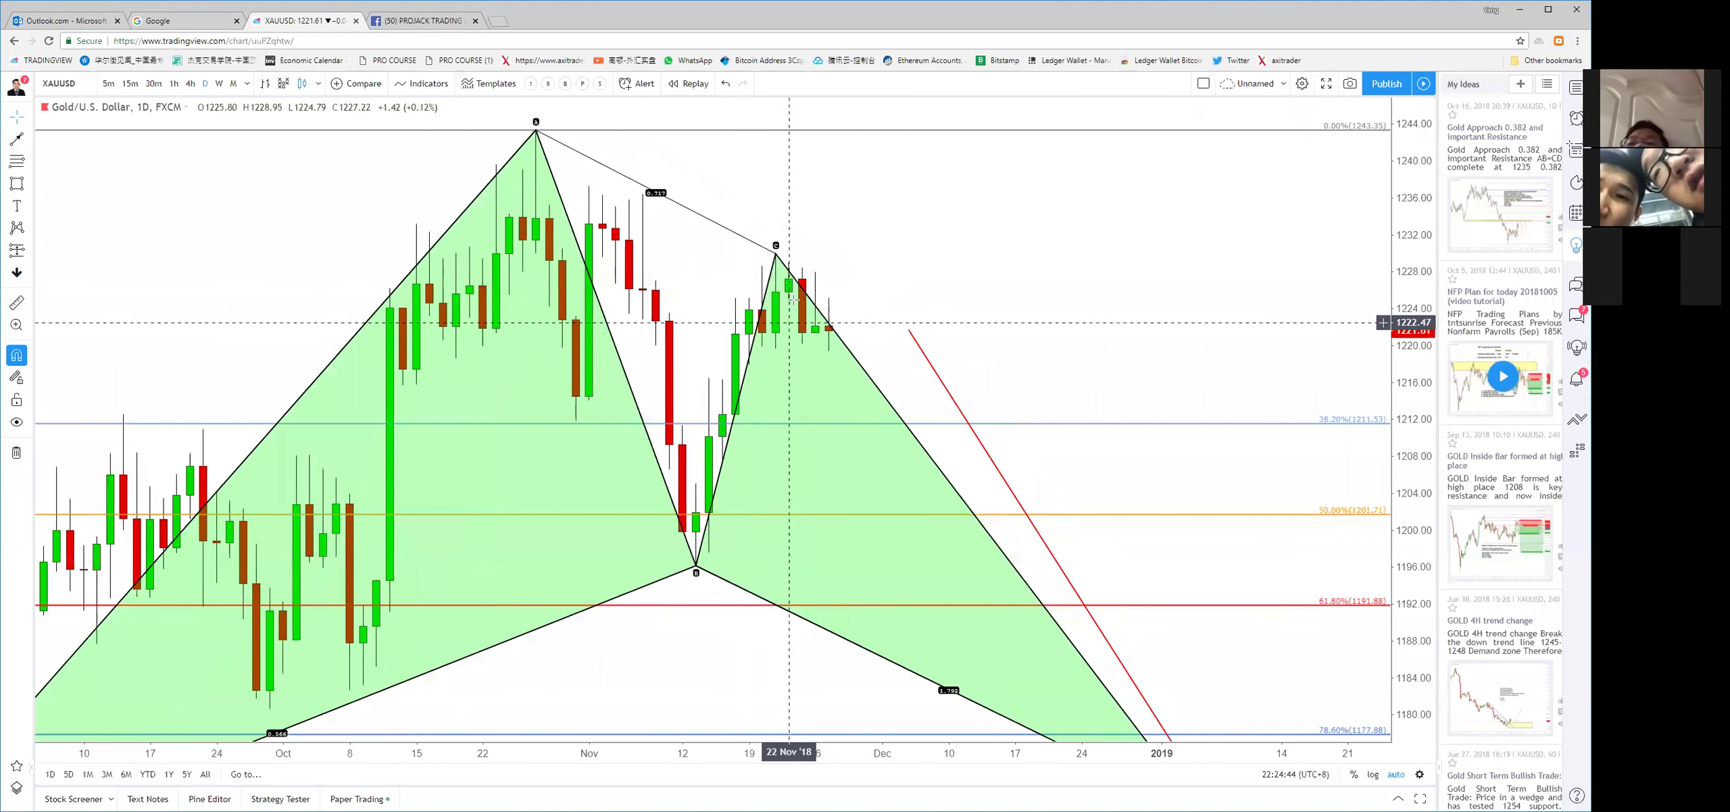
left_click(17, 453)
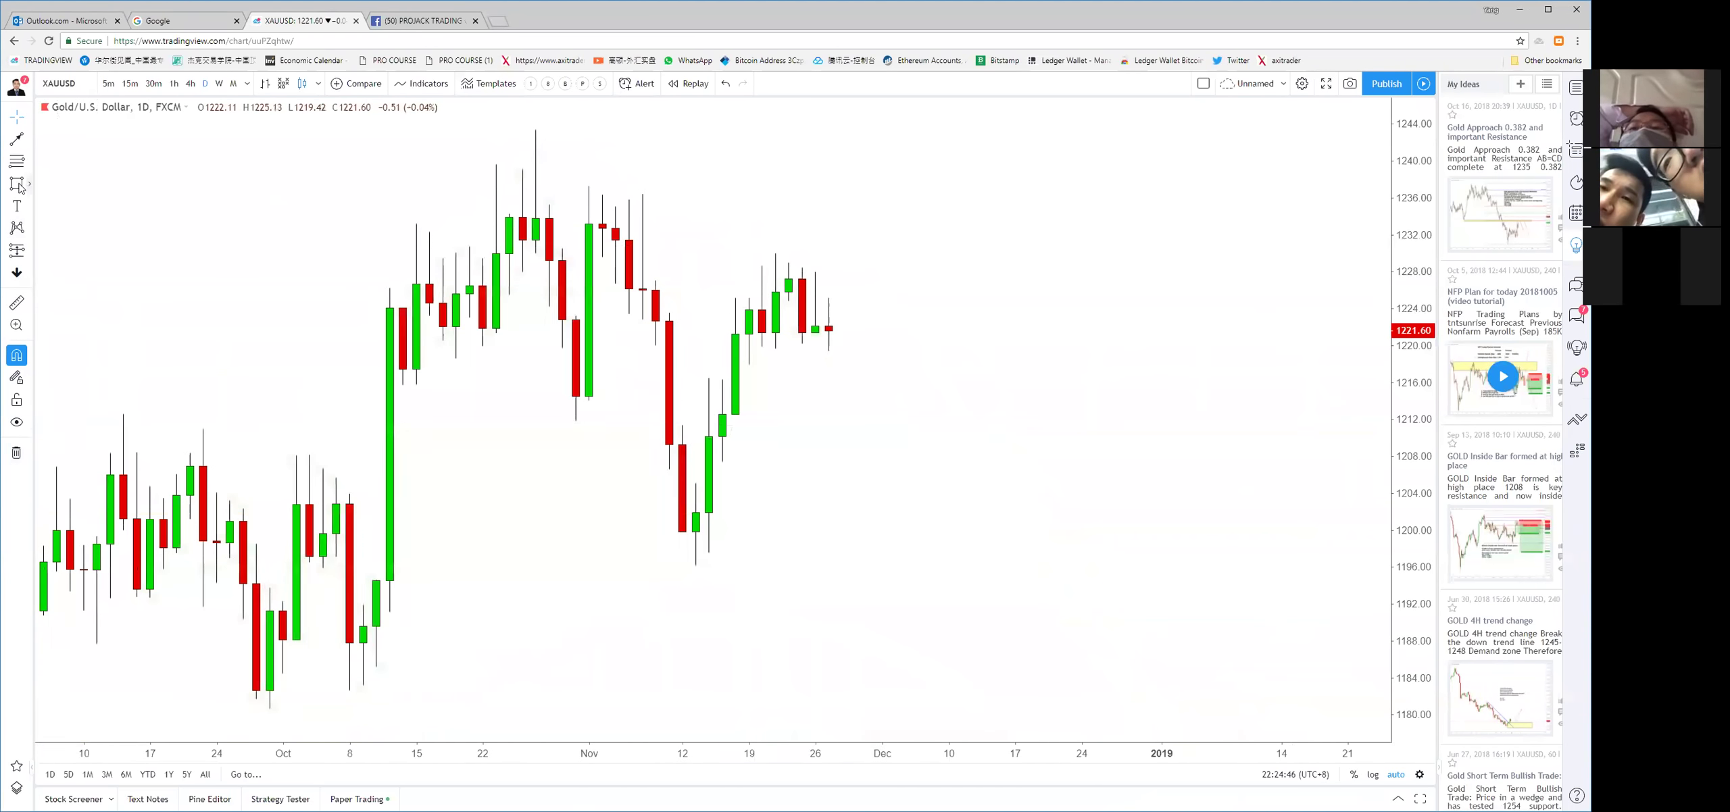
Draw two yellow rectangles from 19 November to 10 December, one at about 1221.3 to 1219.8 and one at about 1230.4 to 1227.96
left_click(29, 183)
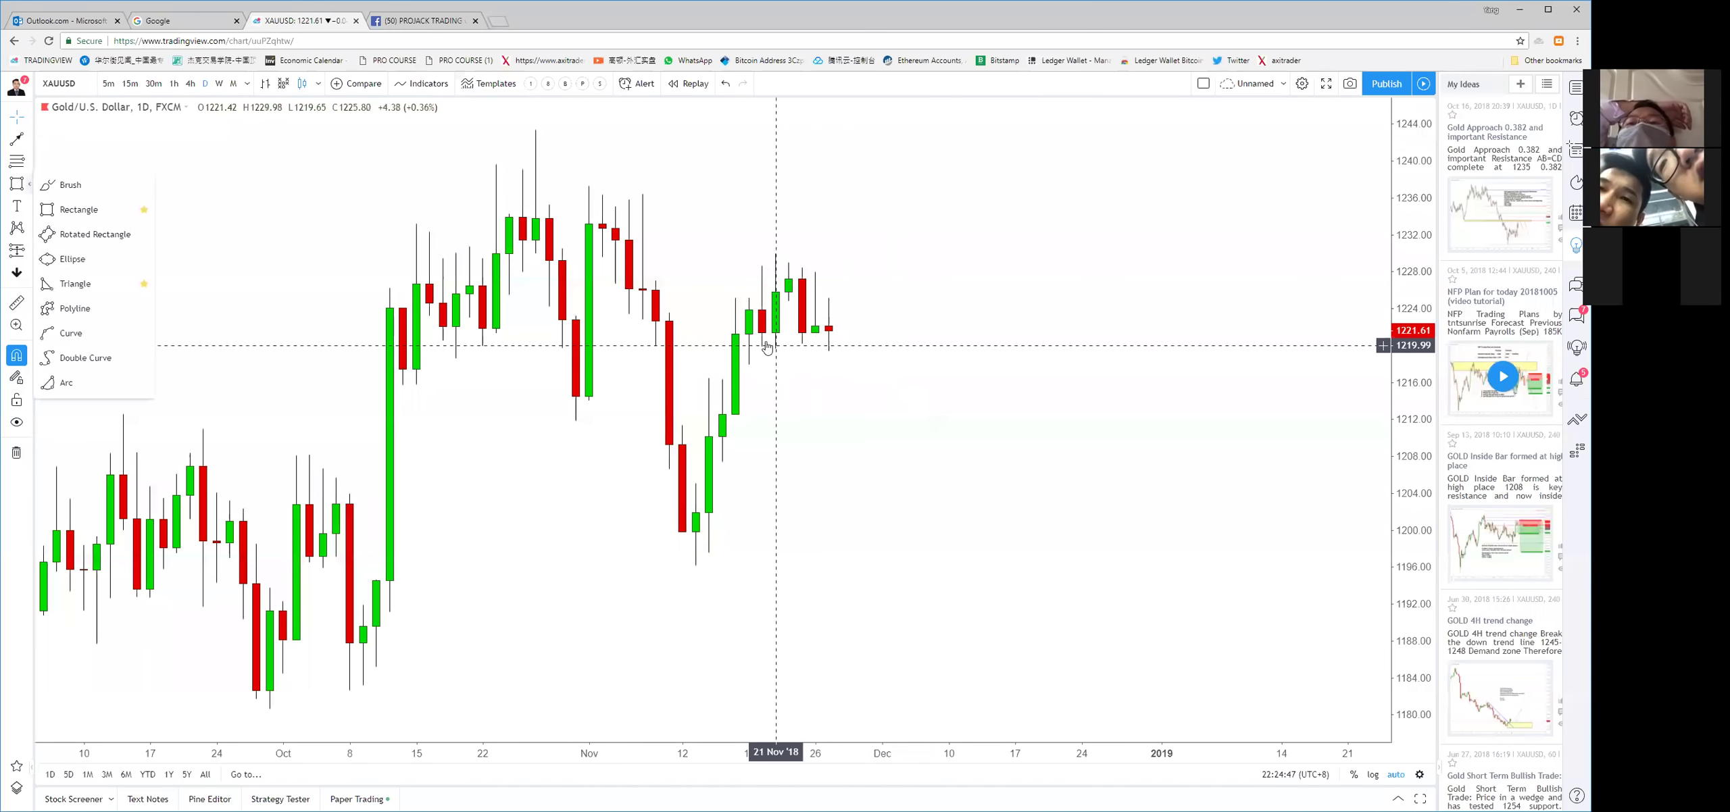
left_click(82, 209)
left_click(749, 334)
left_click(949, 348)
left_click_drag(949, 310, 884, 313)
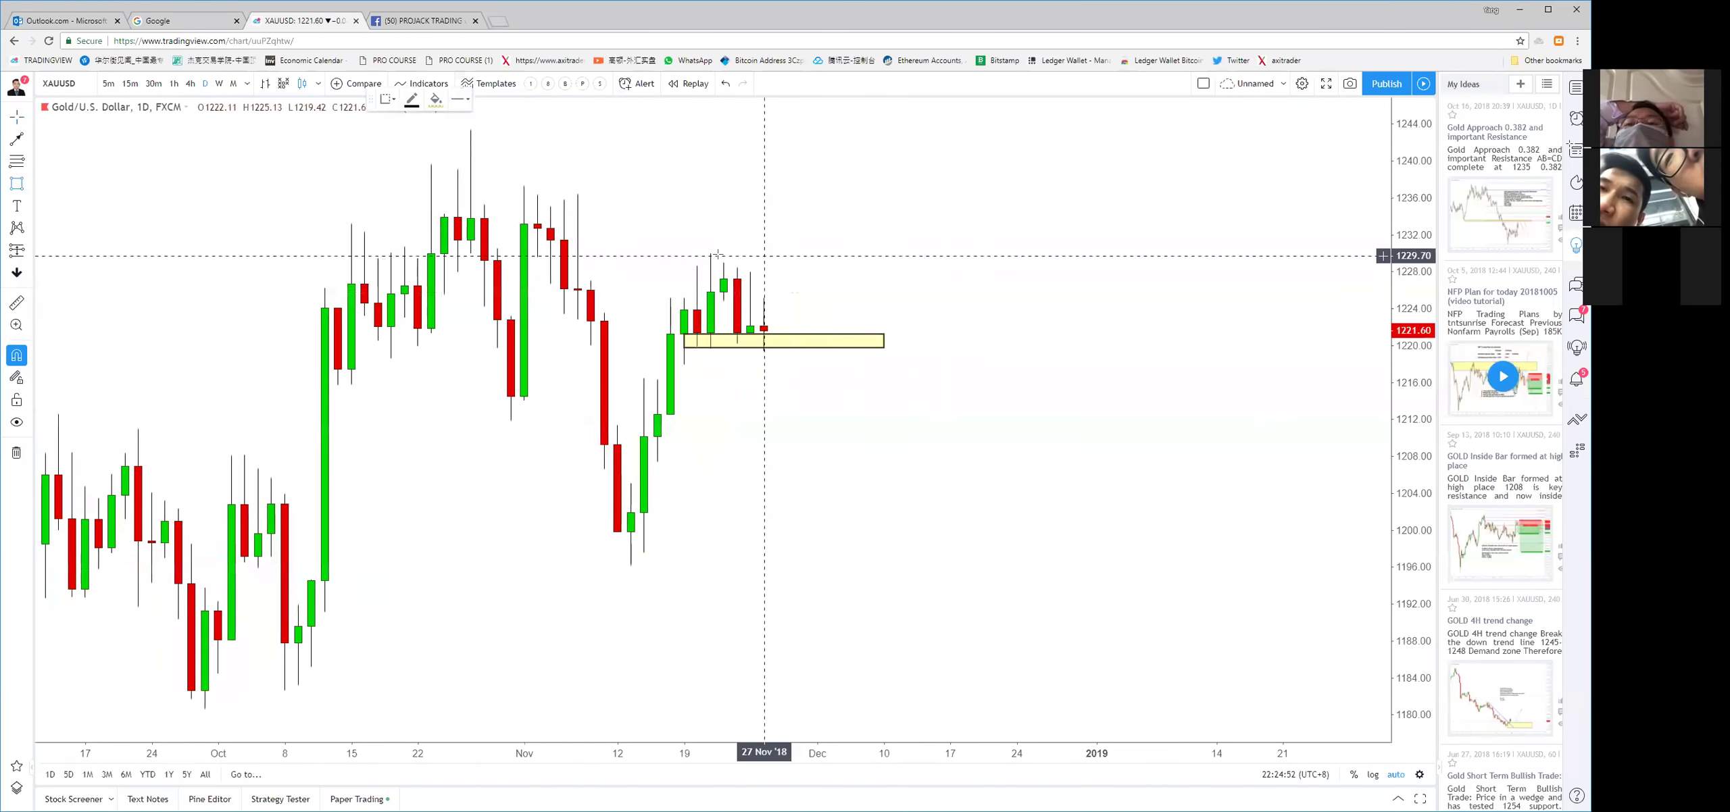
left_click(684, 250)
left_click(884, 272)
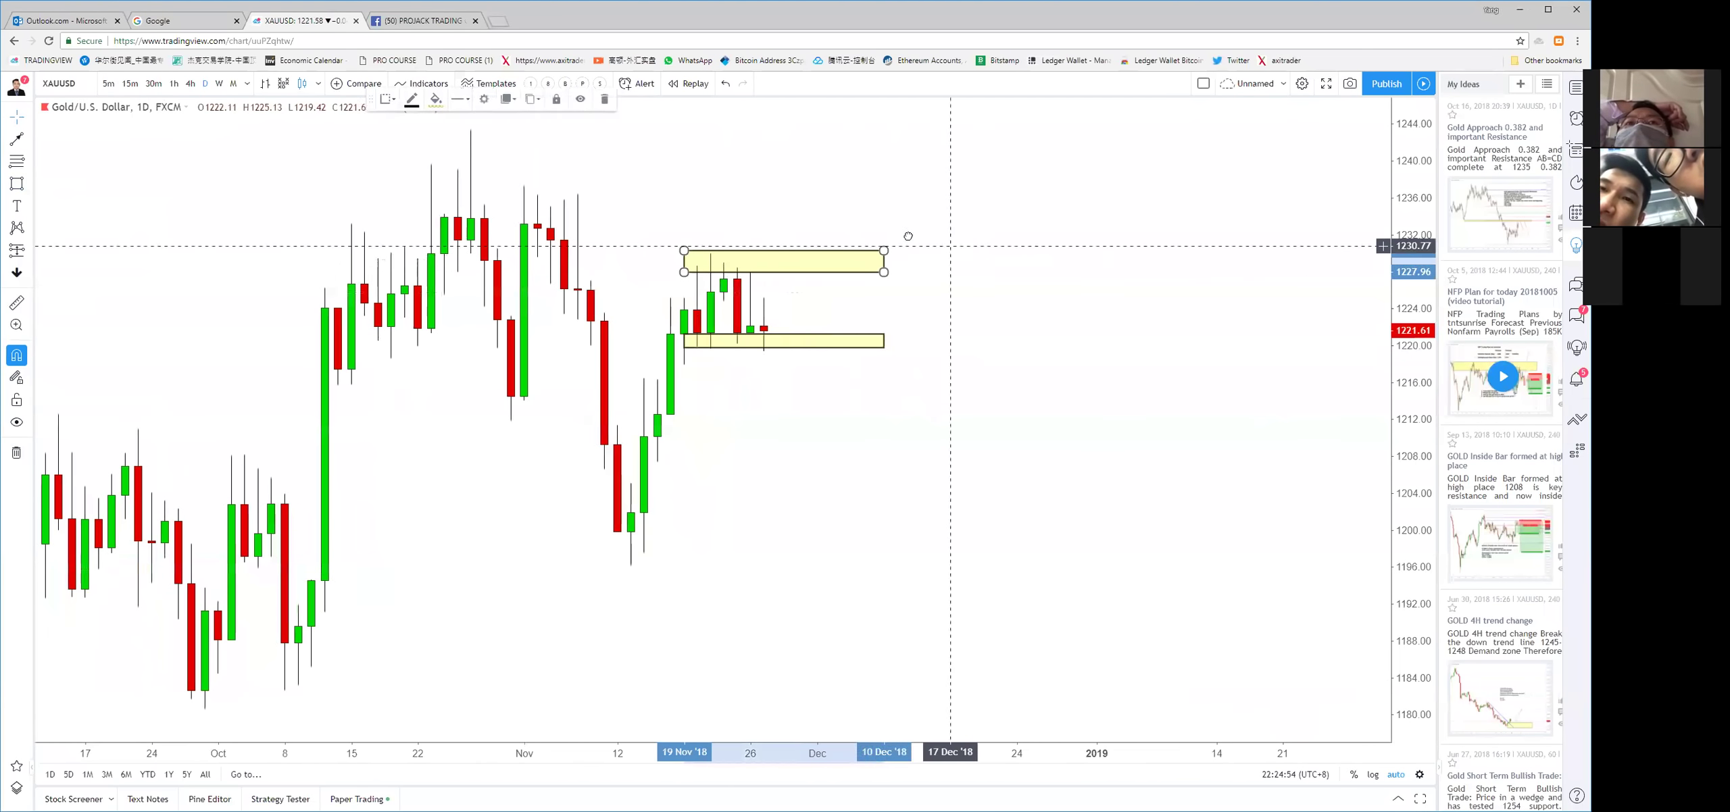
Draw a red arrow from about 1225 at the 27 November candle down through the lower rectangle to about 1216.4
left_click_drag(904, 236, 874, 236)
left_click(16, 140)
left_click(734, 298)
left_click(747, 380)
left_click(827, 427)
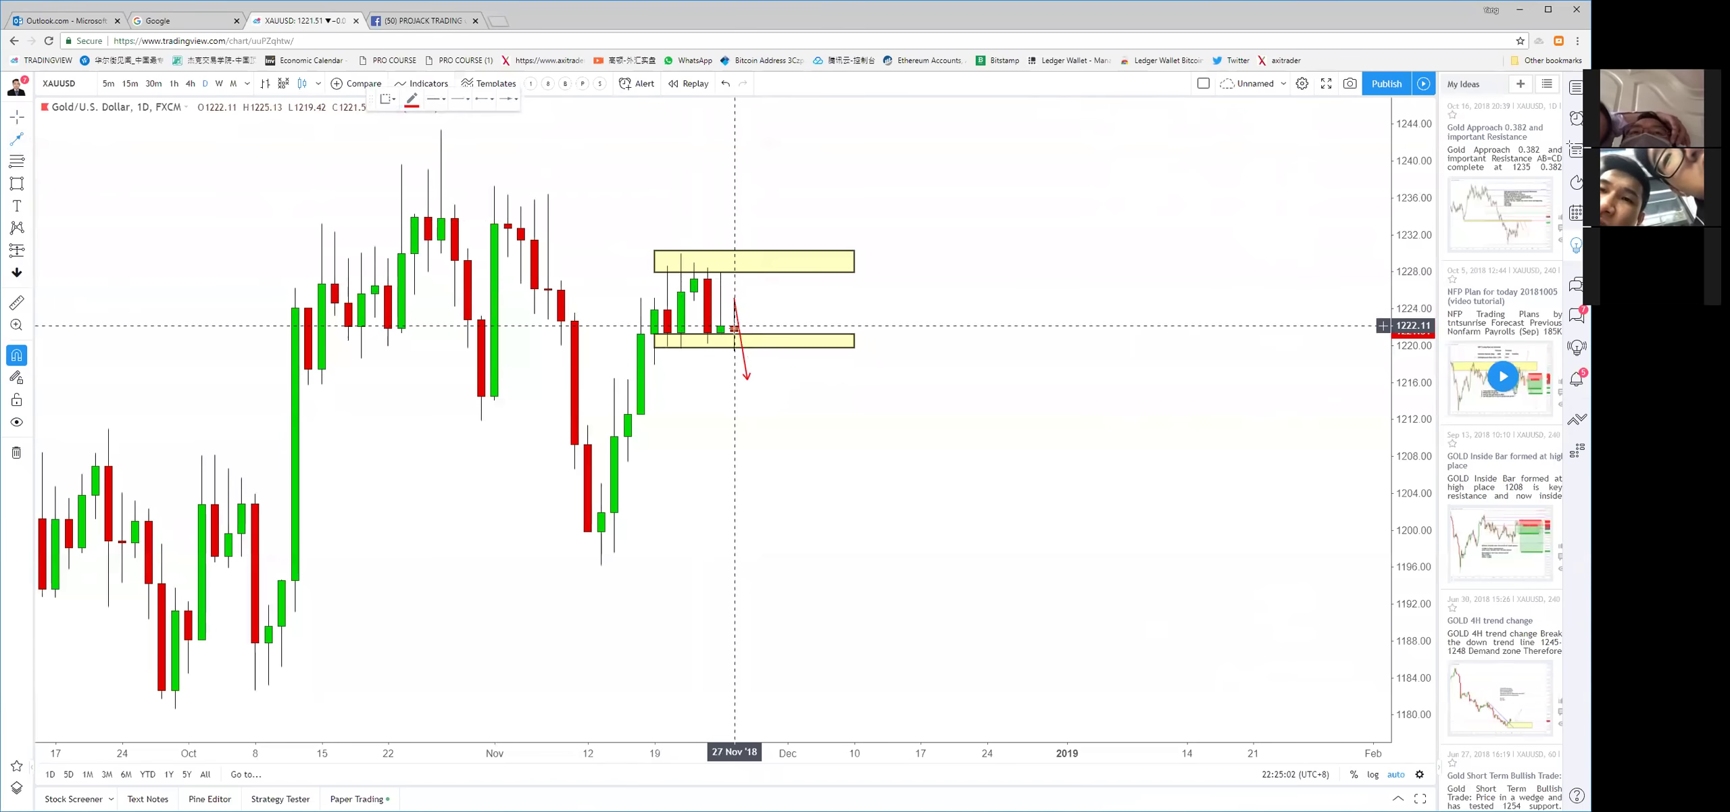
Draw a red arrow from about 1216.4 at 28 November up to the lower rectangle, and another from about 1219.5 down to about 1202
left_click(747, 376)
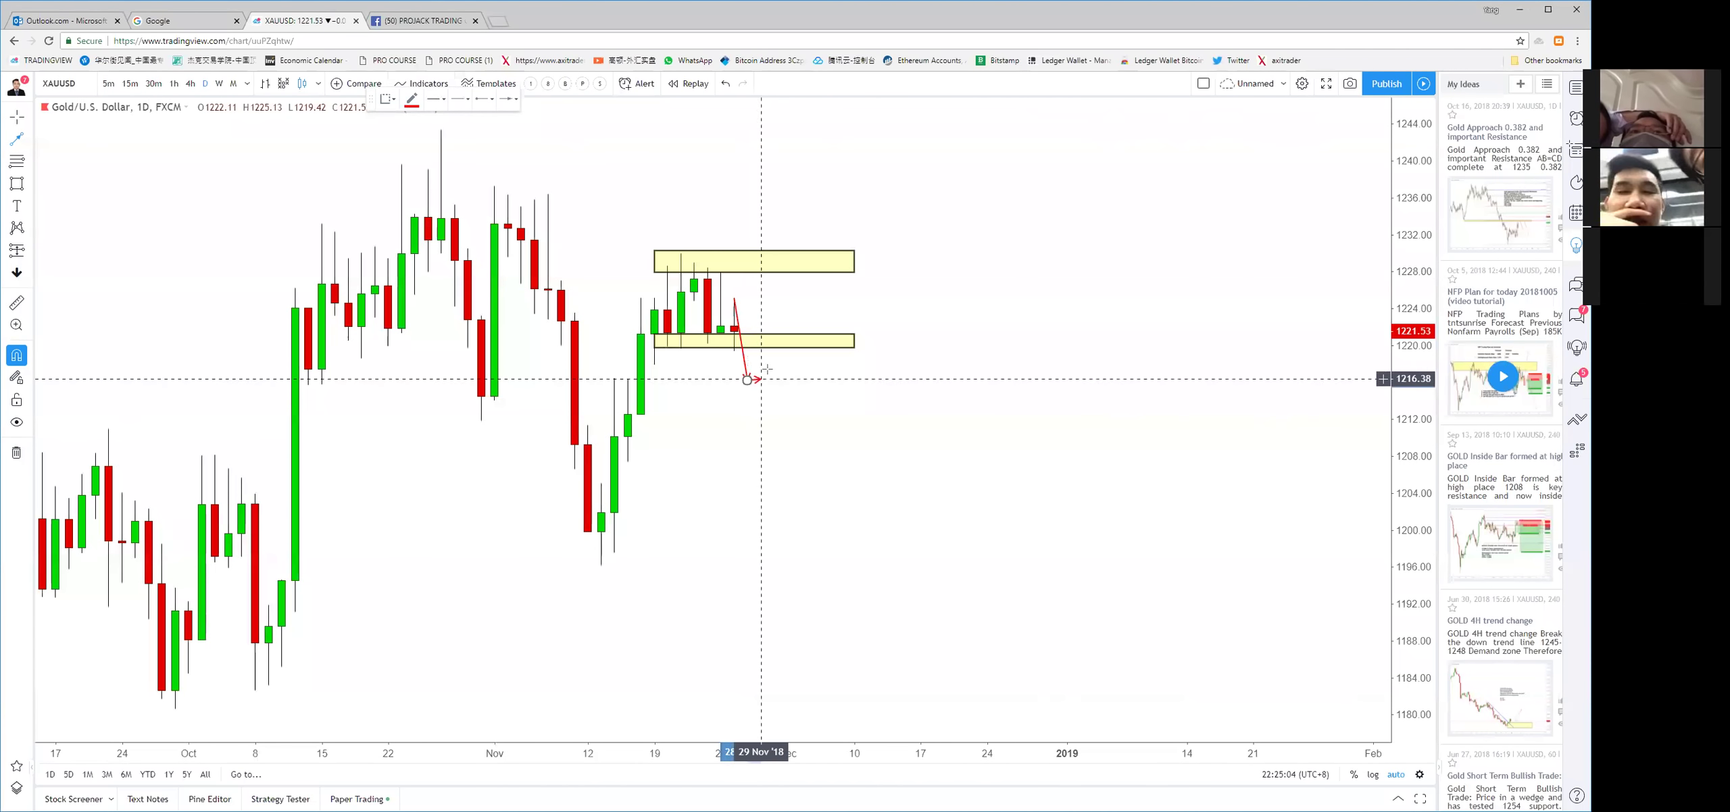
double_click(774, 348)
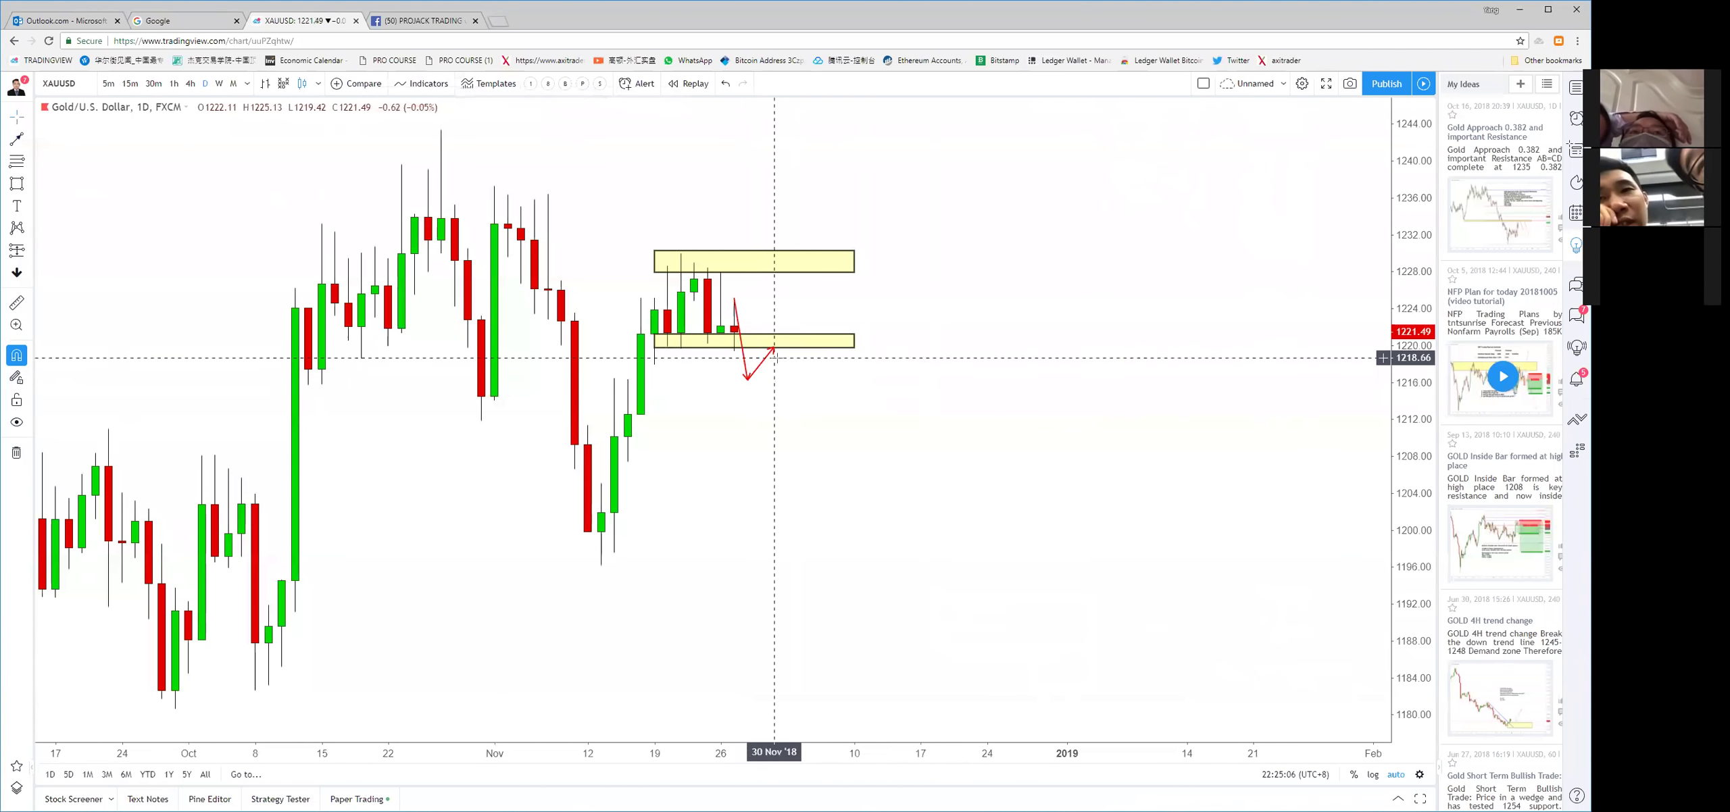
left_click(19, 141)
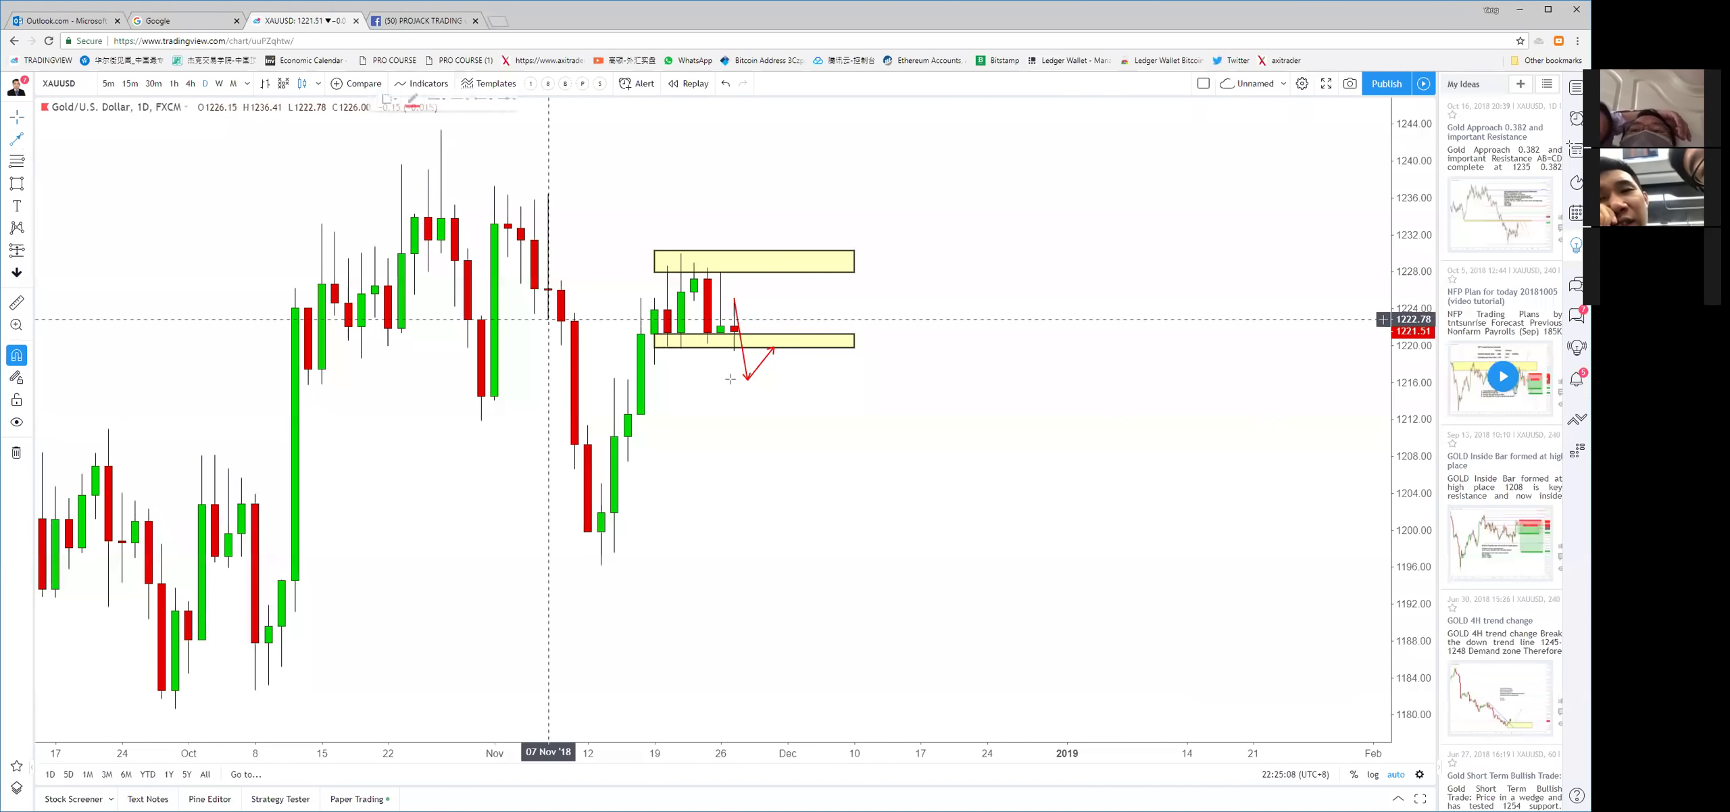
left_click(787, 350)
left_click(814, 509)
right_click(814, 511)
key("Escape")
scroll(729, 519, "down", 3)
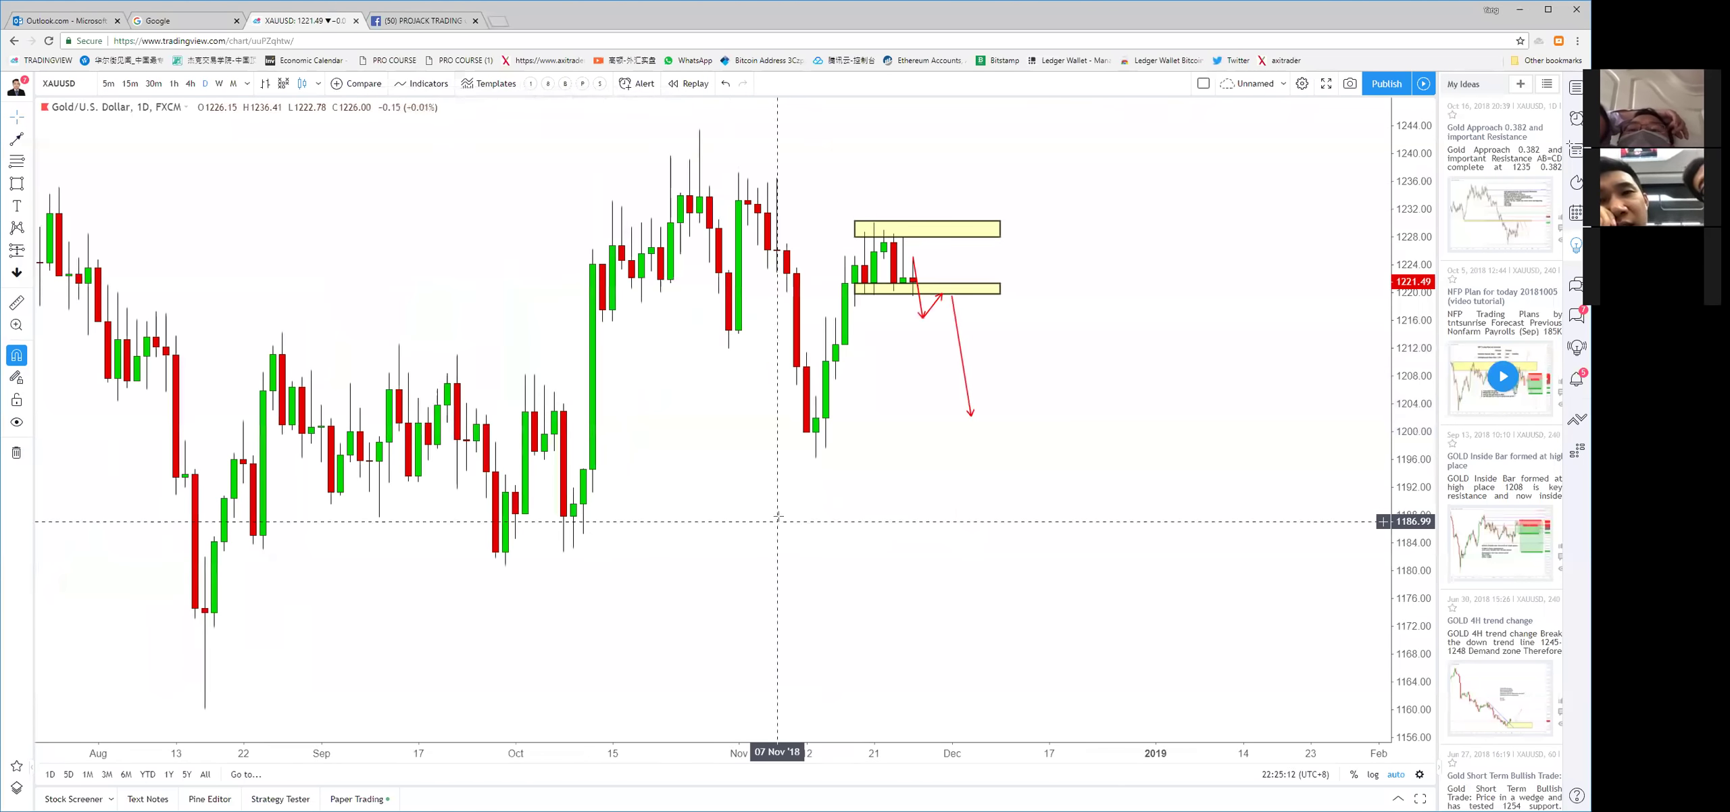
Draw a yellow rectangle at about 1202 to 1197 from the mid-November low to mid-December, and move the long arrow's tip to about 1201.2
key("alt+shift+r")
left_click_drag(816, 418, 1070, 452)
scroll(949, 432, "right", 1)
left_click_drag(949, 423, 957, 422)
Draw four short zigzag arrows between about 1200 and 1205.6 from 7 to 14 December, around the new rectangle's upper edge
key("alt+t")
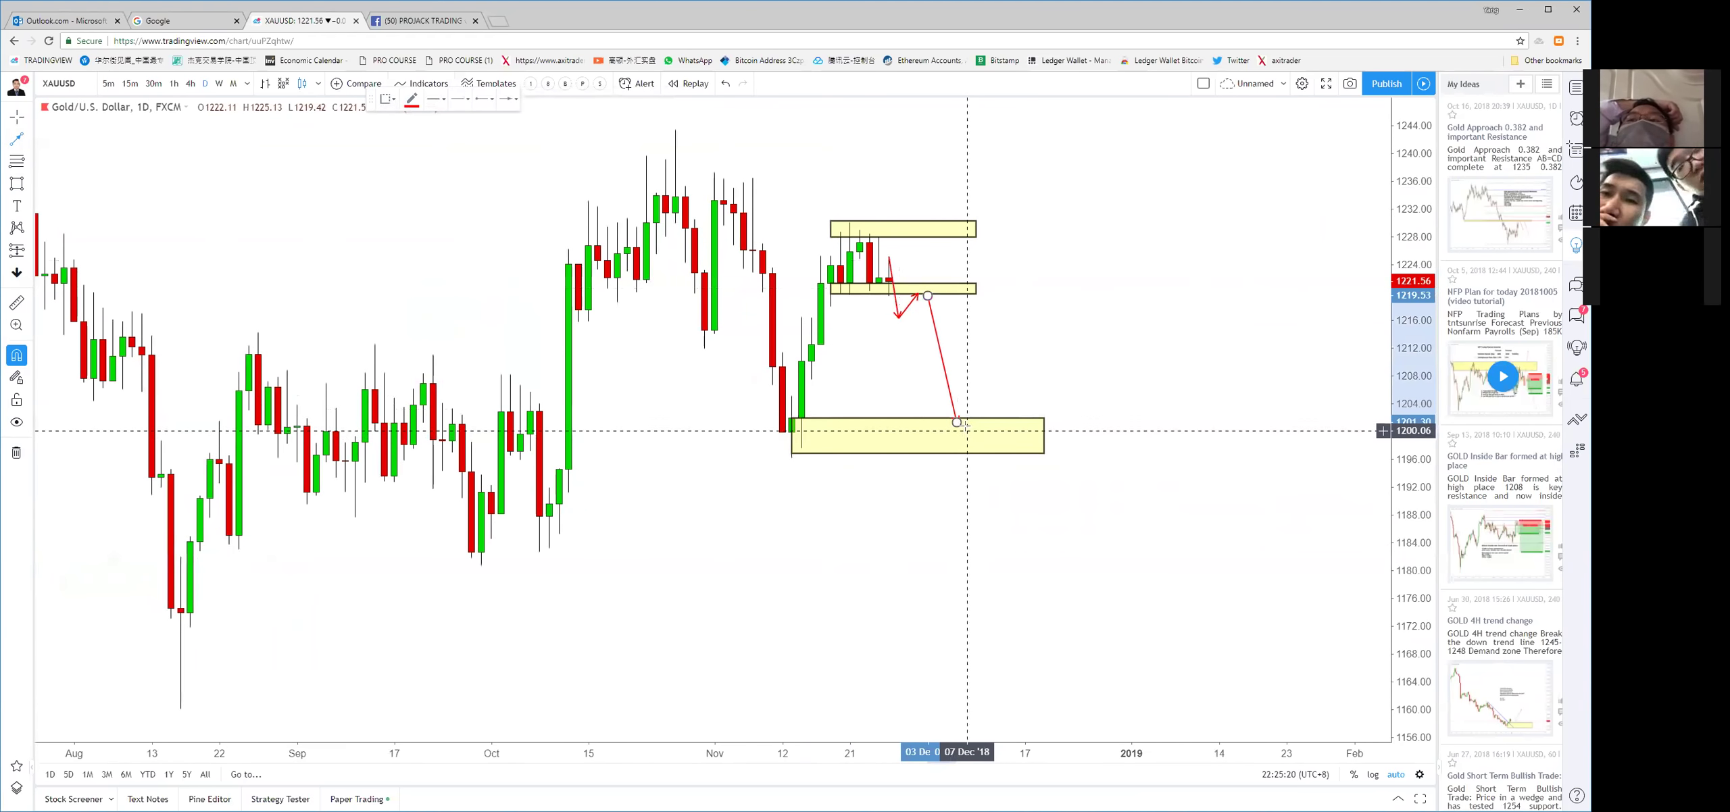
left_click(966, 432)
left_click(976, 394)
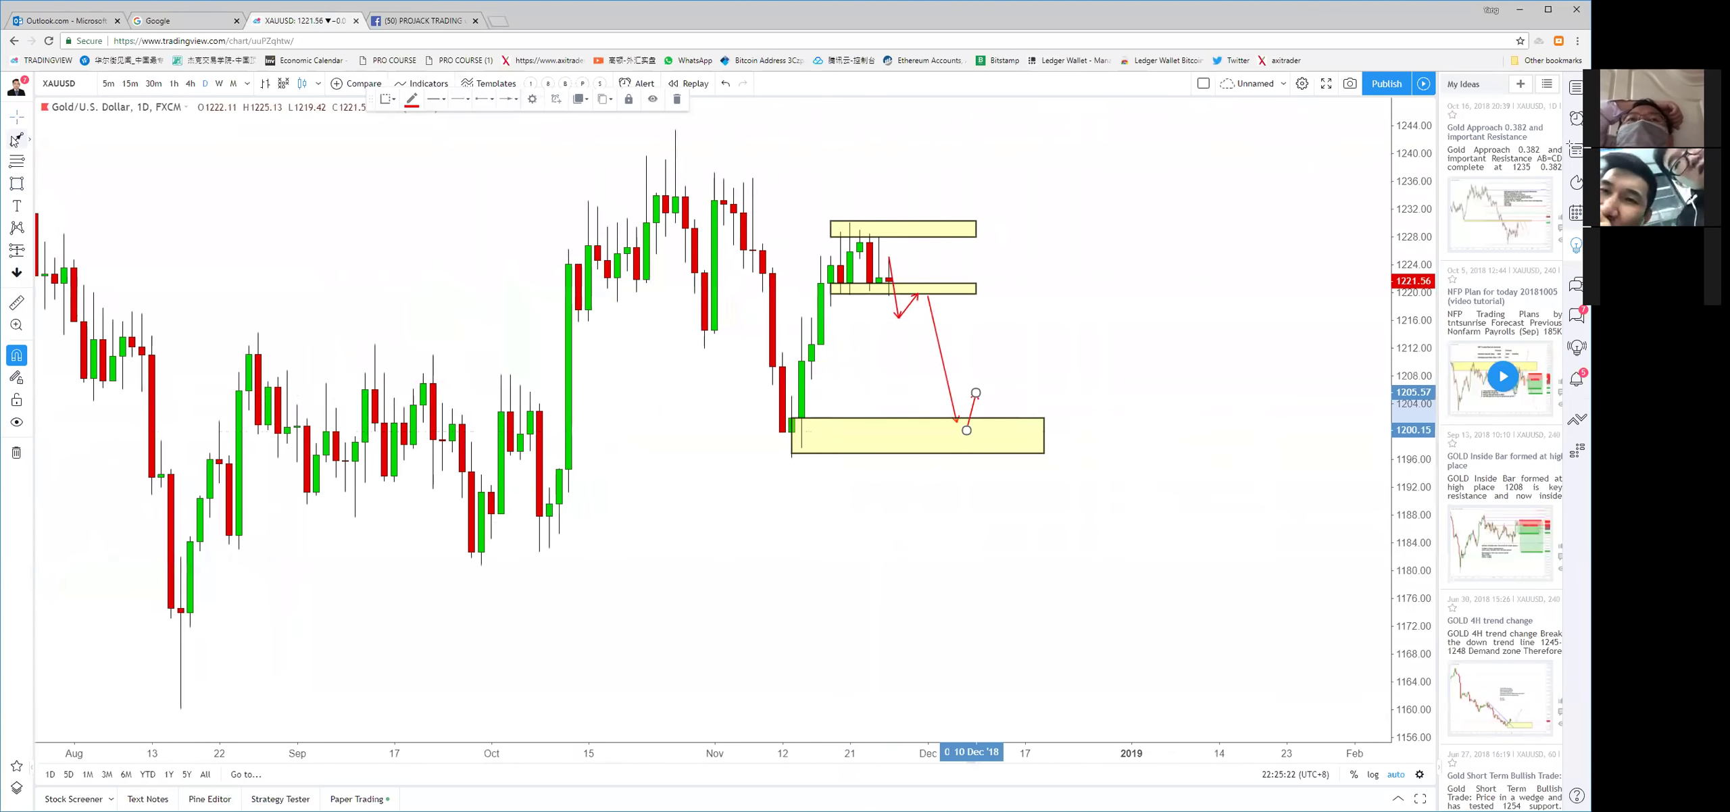
left_click(986, 393)
left_click(995, 429)
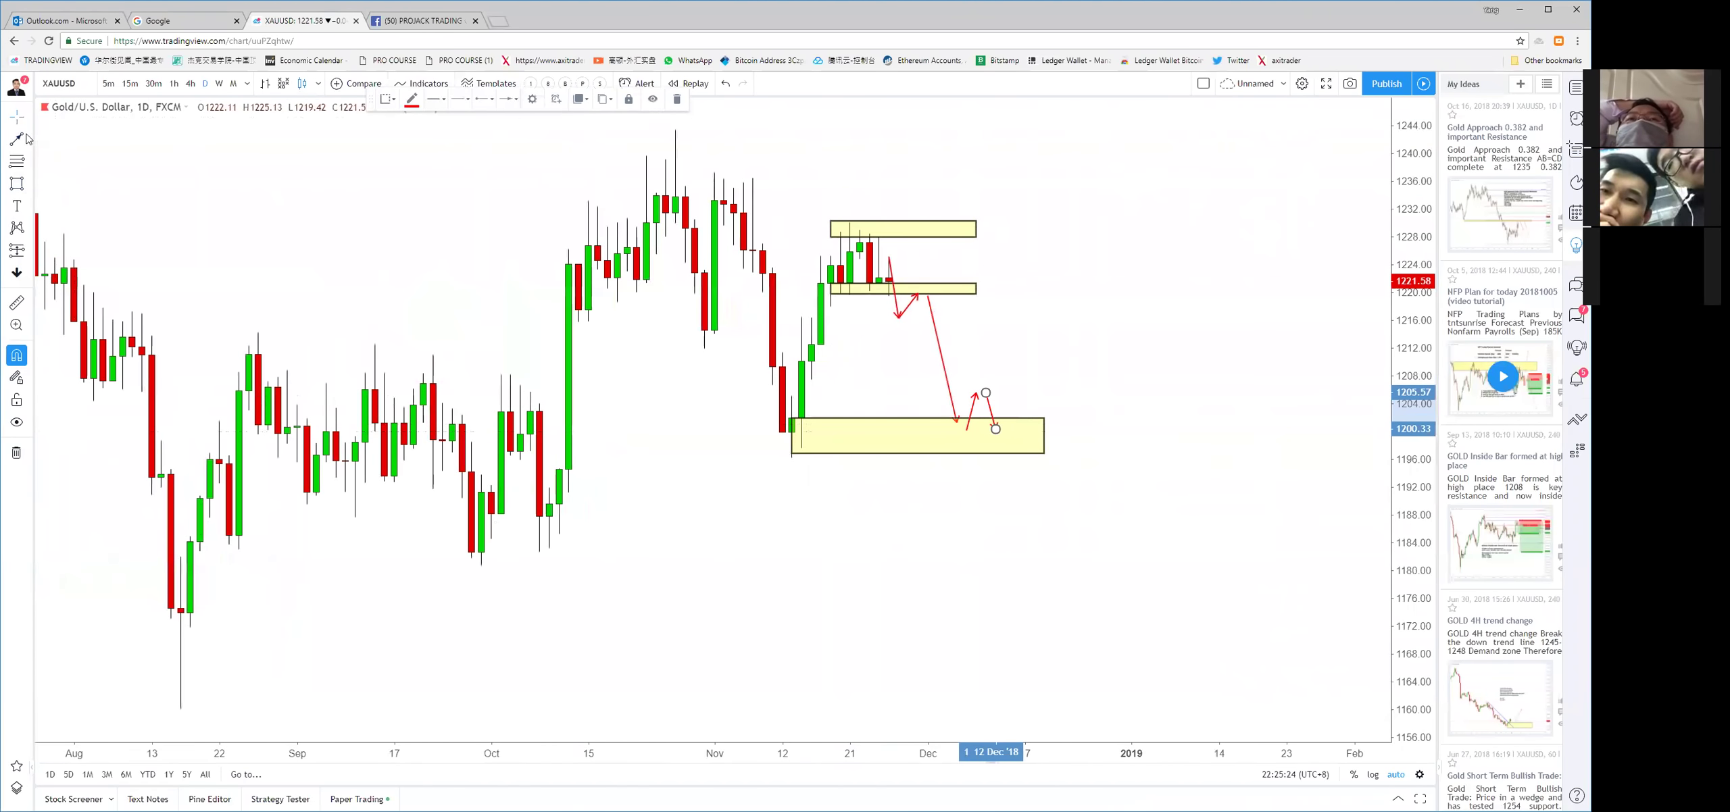
left_click(1005, 422)
double_click(1015, 393)
Draw a long red arrow from about 1205.75 at 14 December down through the rectangle to about 1180 in late December
key("Escape")
left_click(1015, 392)
left_click(1073, 531)
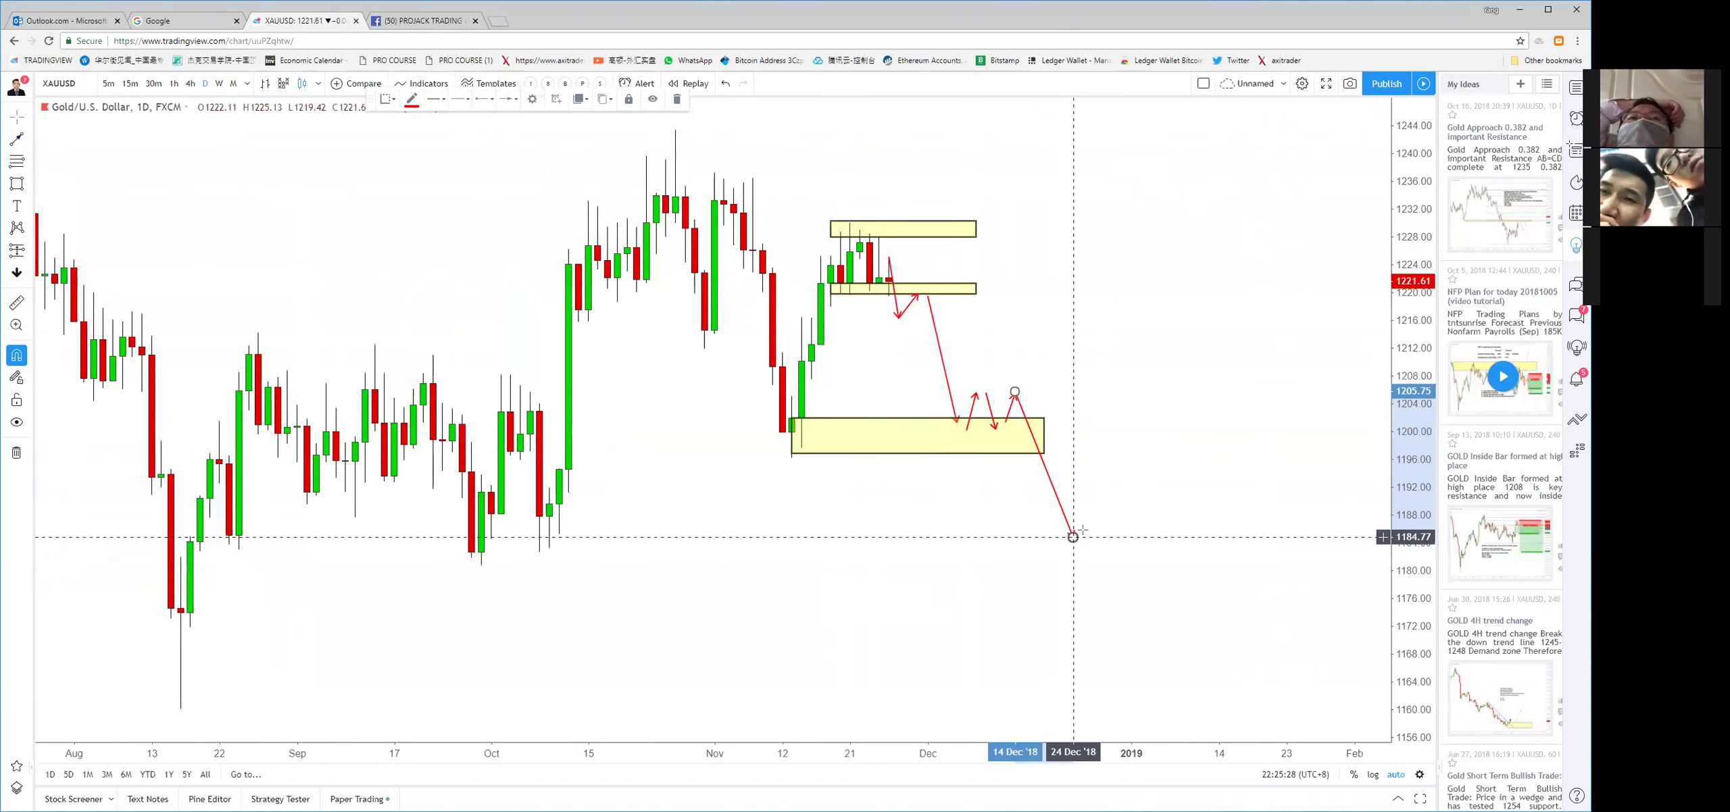
scroll(1095, 561, "down", 4)
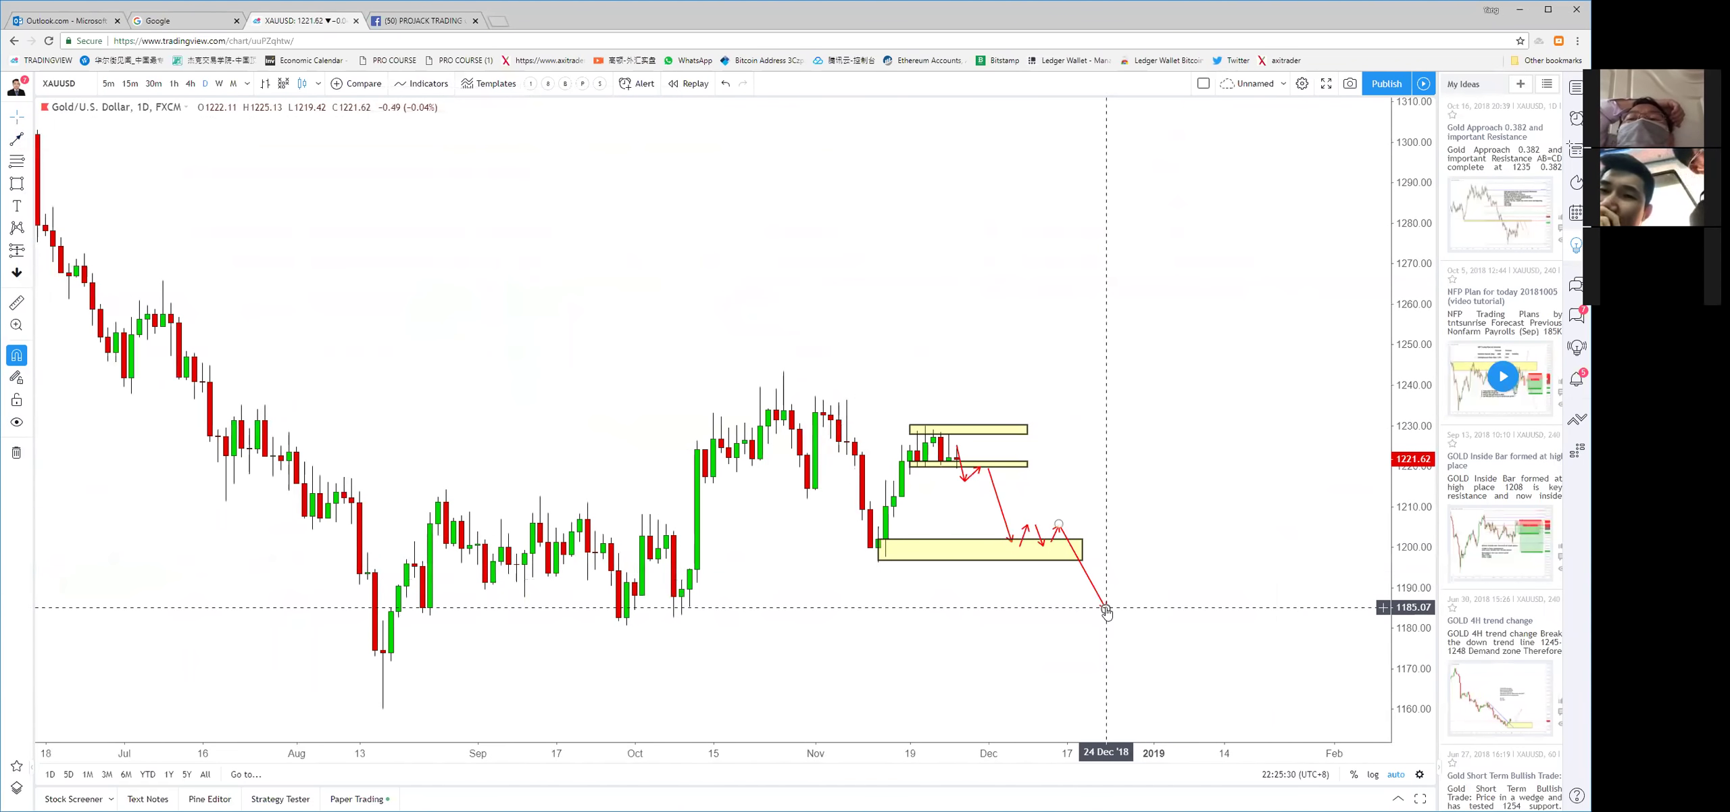
left_click(1118, 631)
Draw a Fib Retracement from the August low at about 1160 to the October high, and extend the long arrow to the 88.6% level
scroll(1098, 431, "up", 1)
left_click(16, 160)
left_click(271, 709)
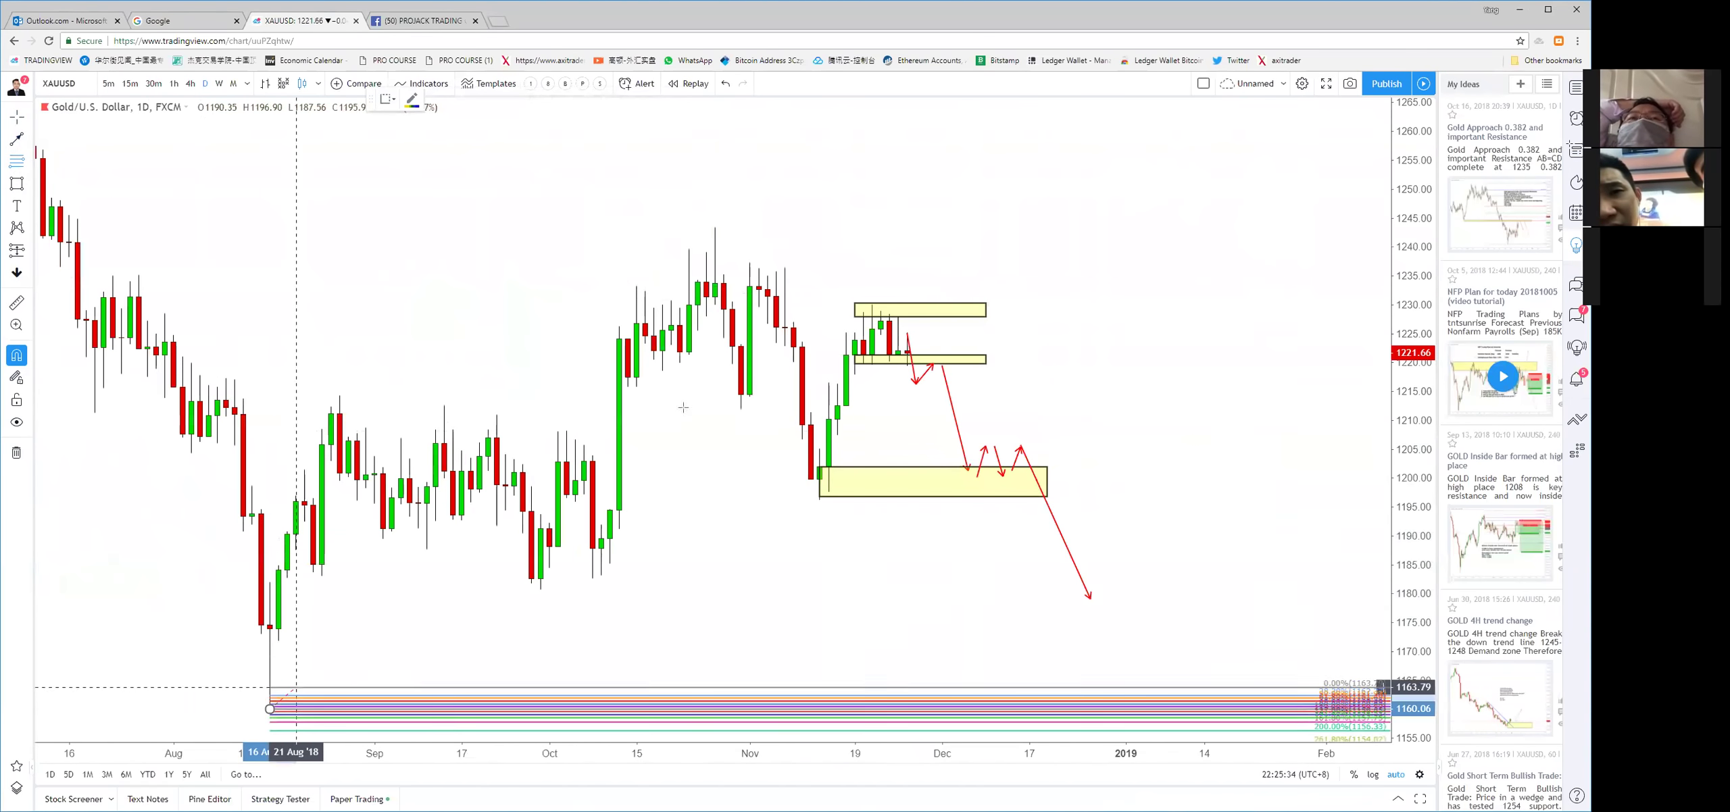
left_click(715, 228)
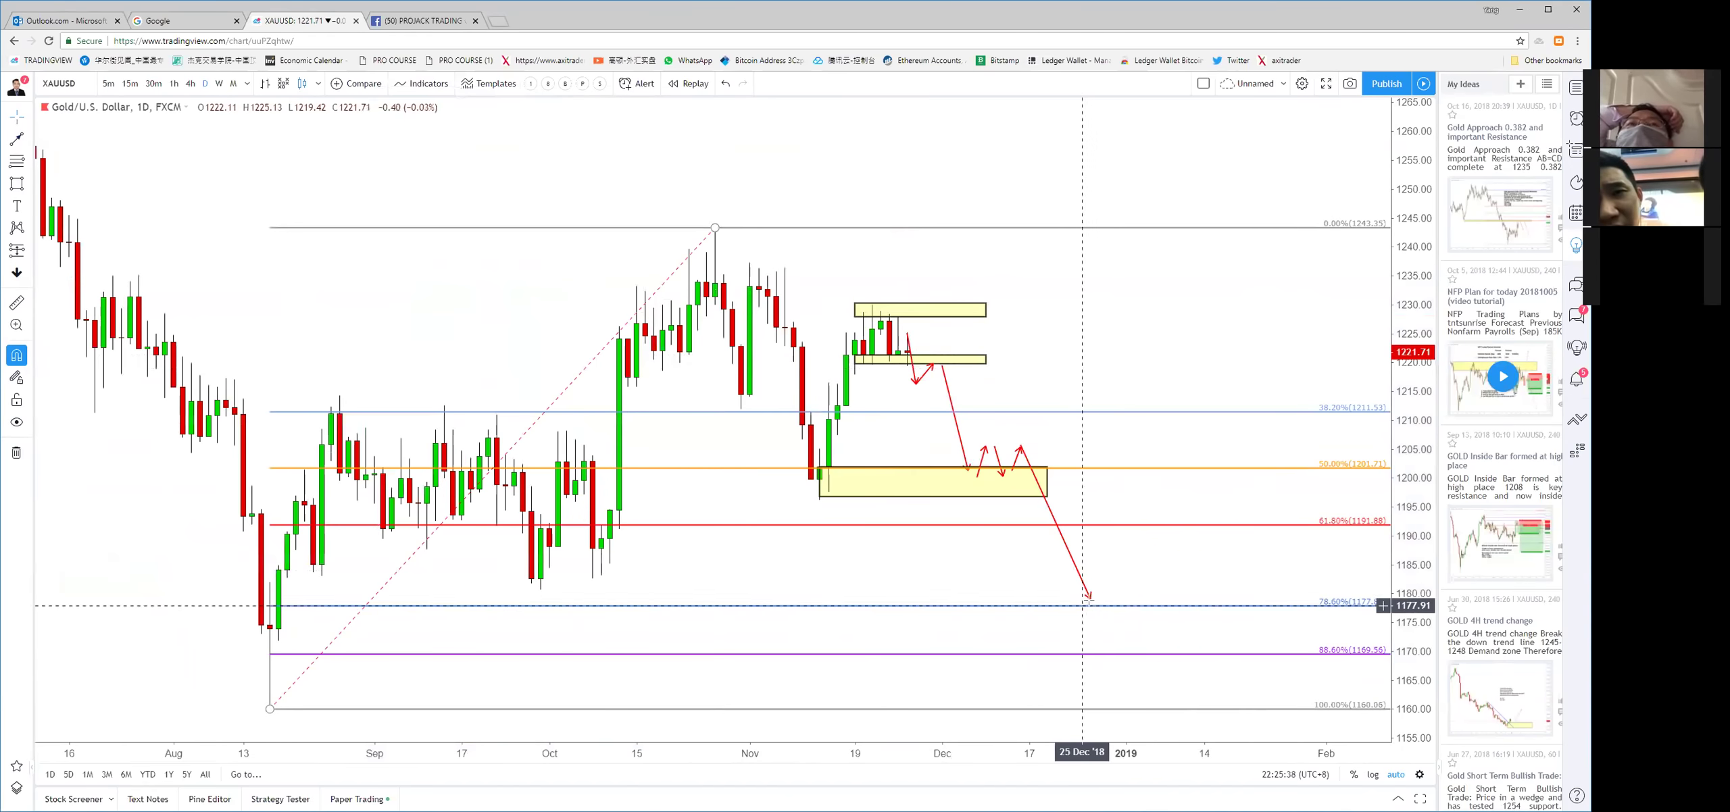
left_click_drag(1090, 597, 1109, 651)
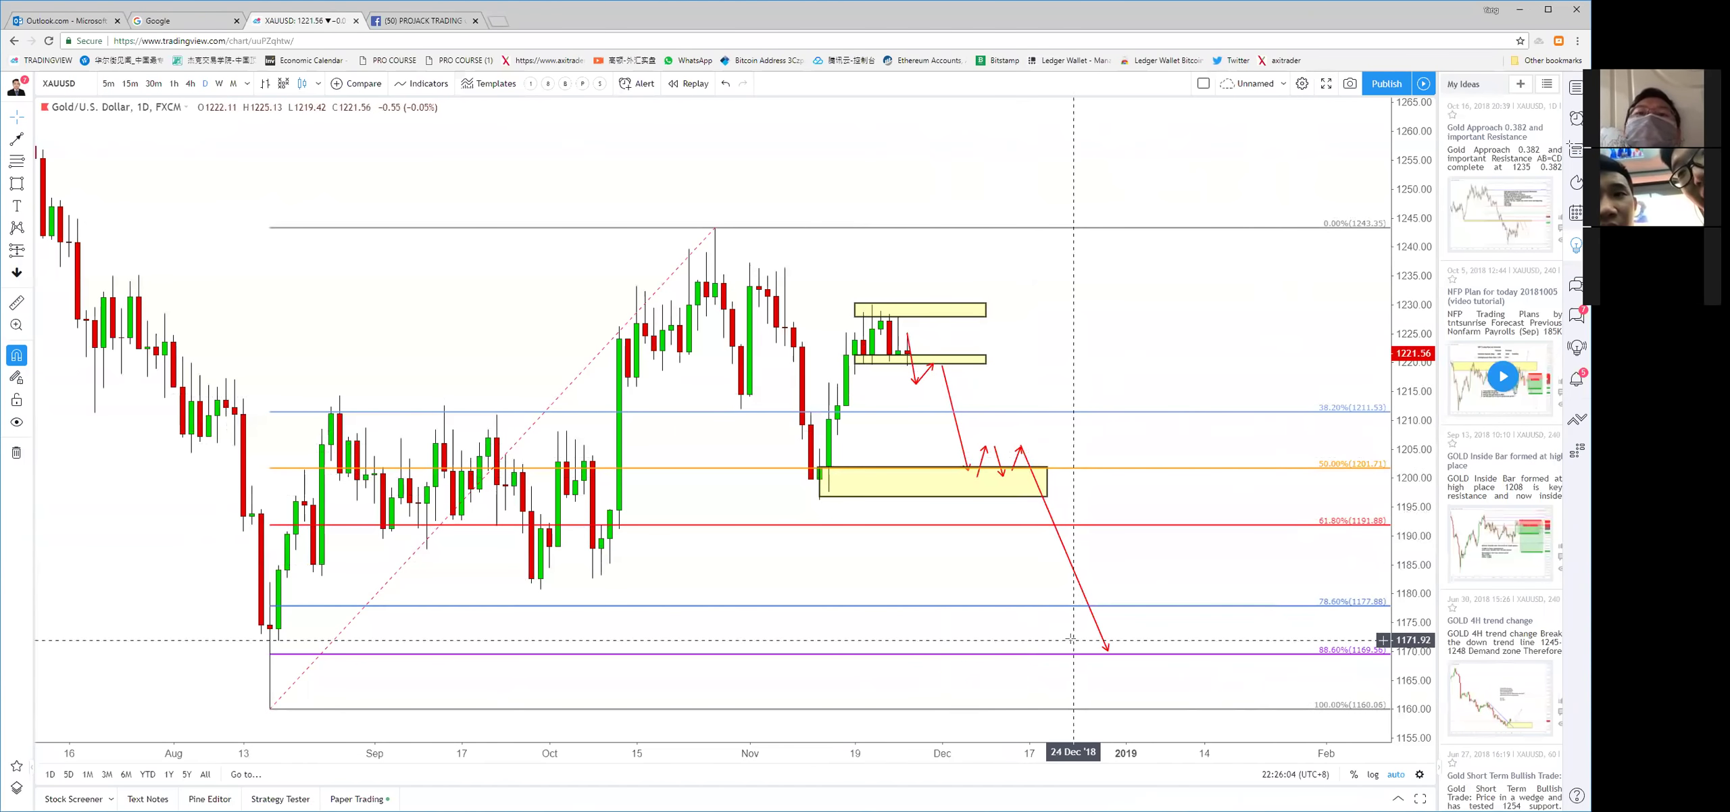
left_click_drag(1109, 645, 1125, 654)
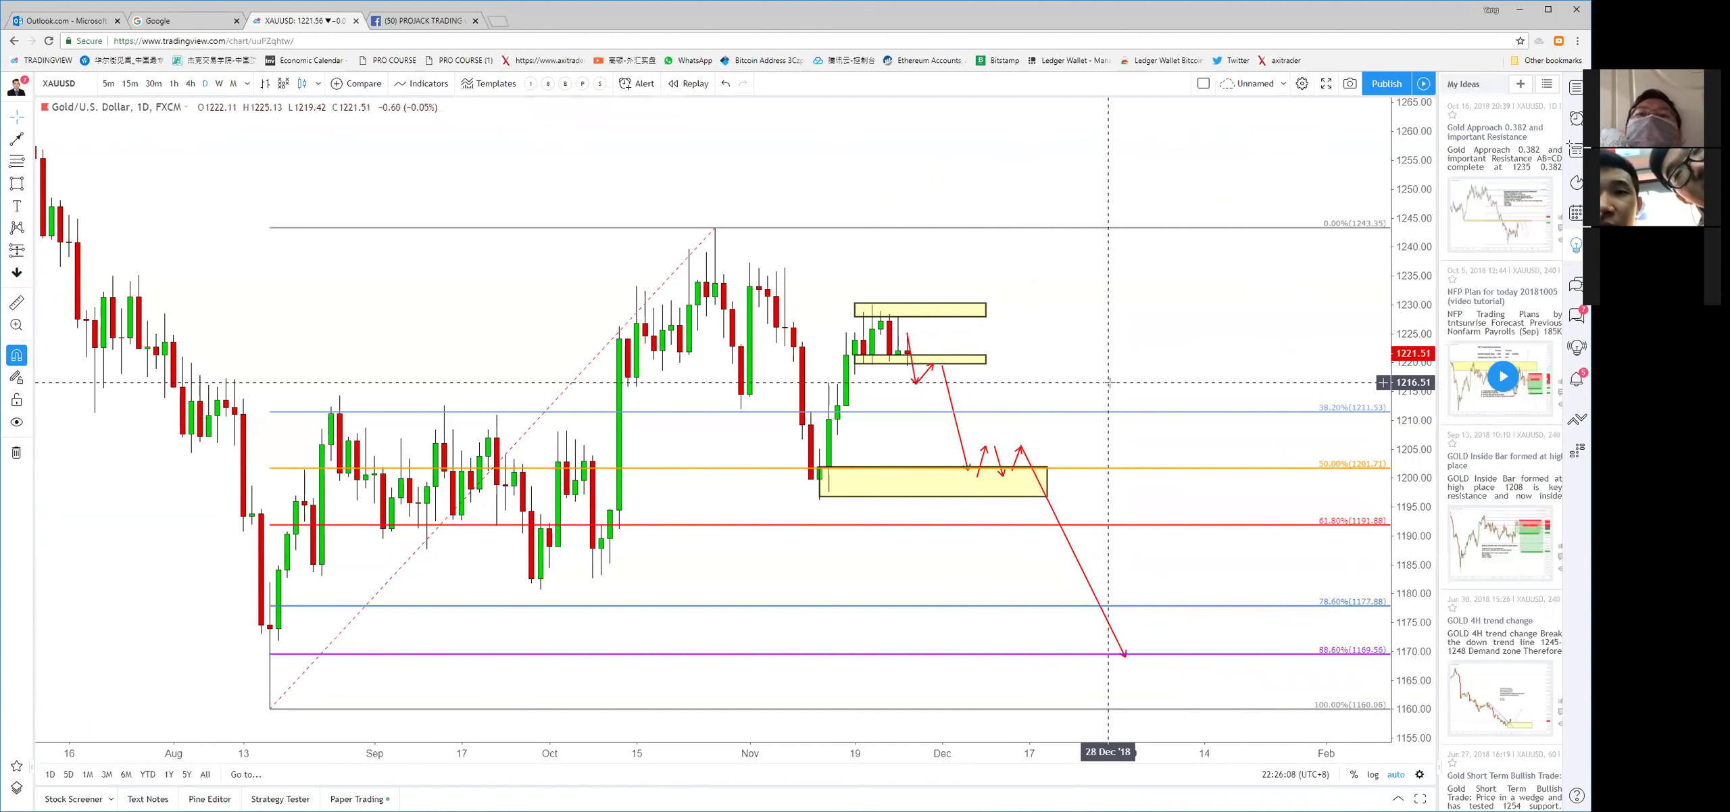
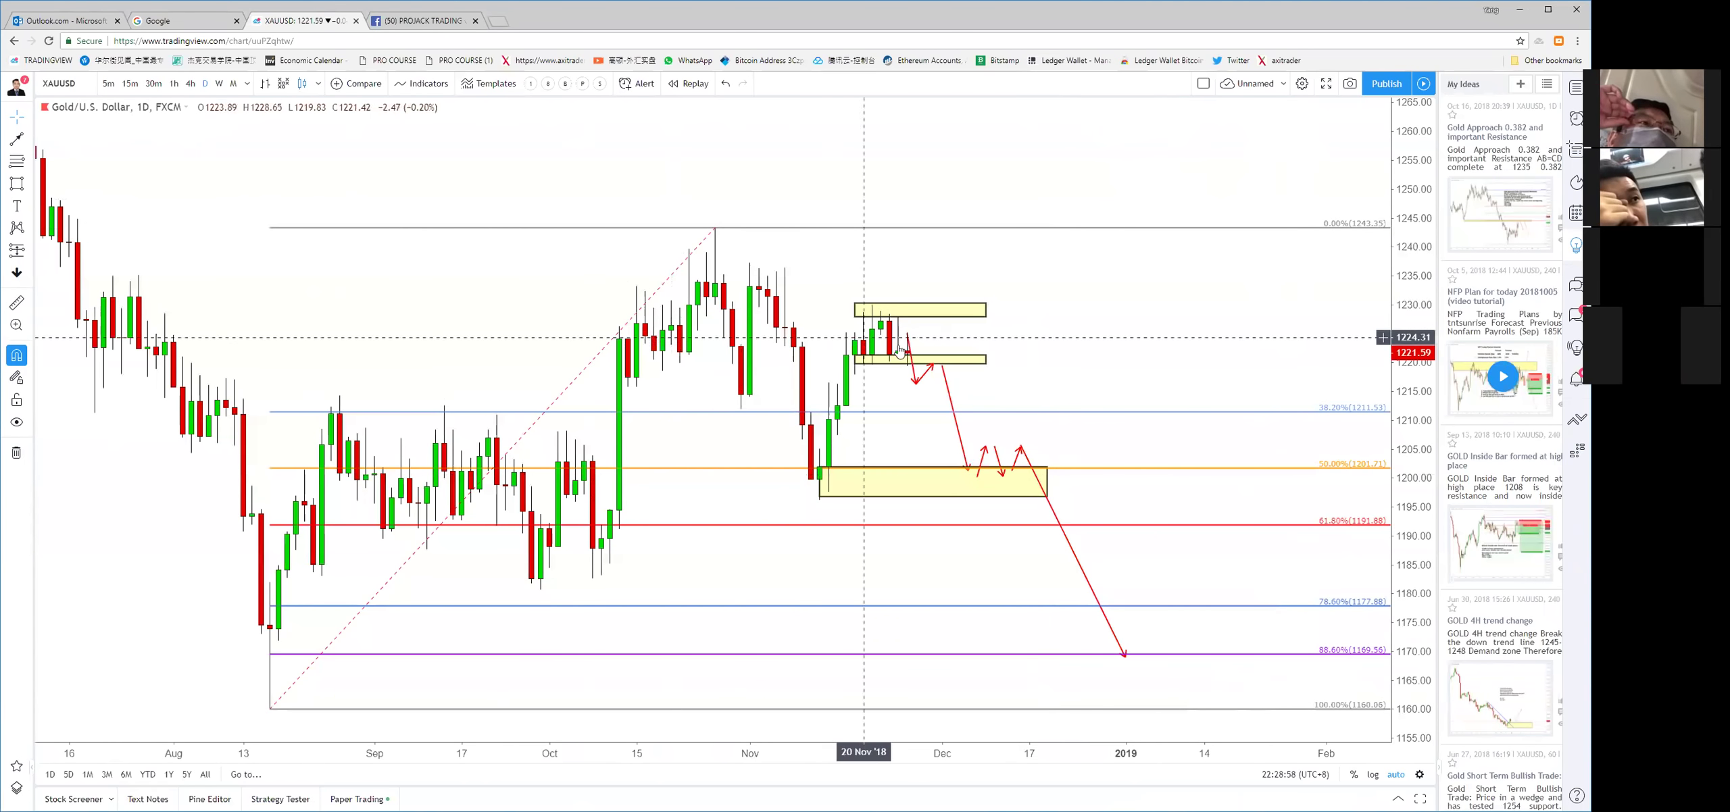
Switch the chart to EURUSD on the 240-minute interval
left_click(945, 361)
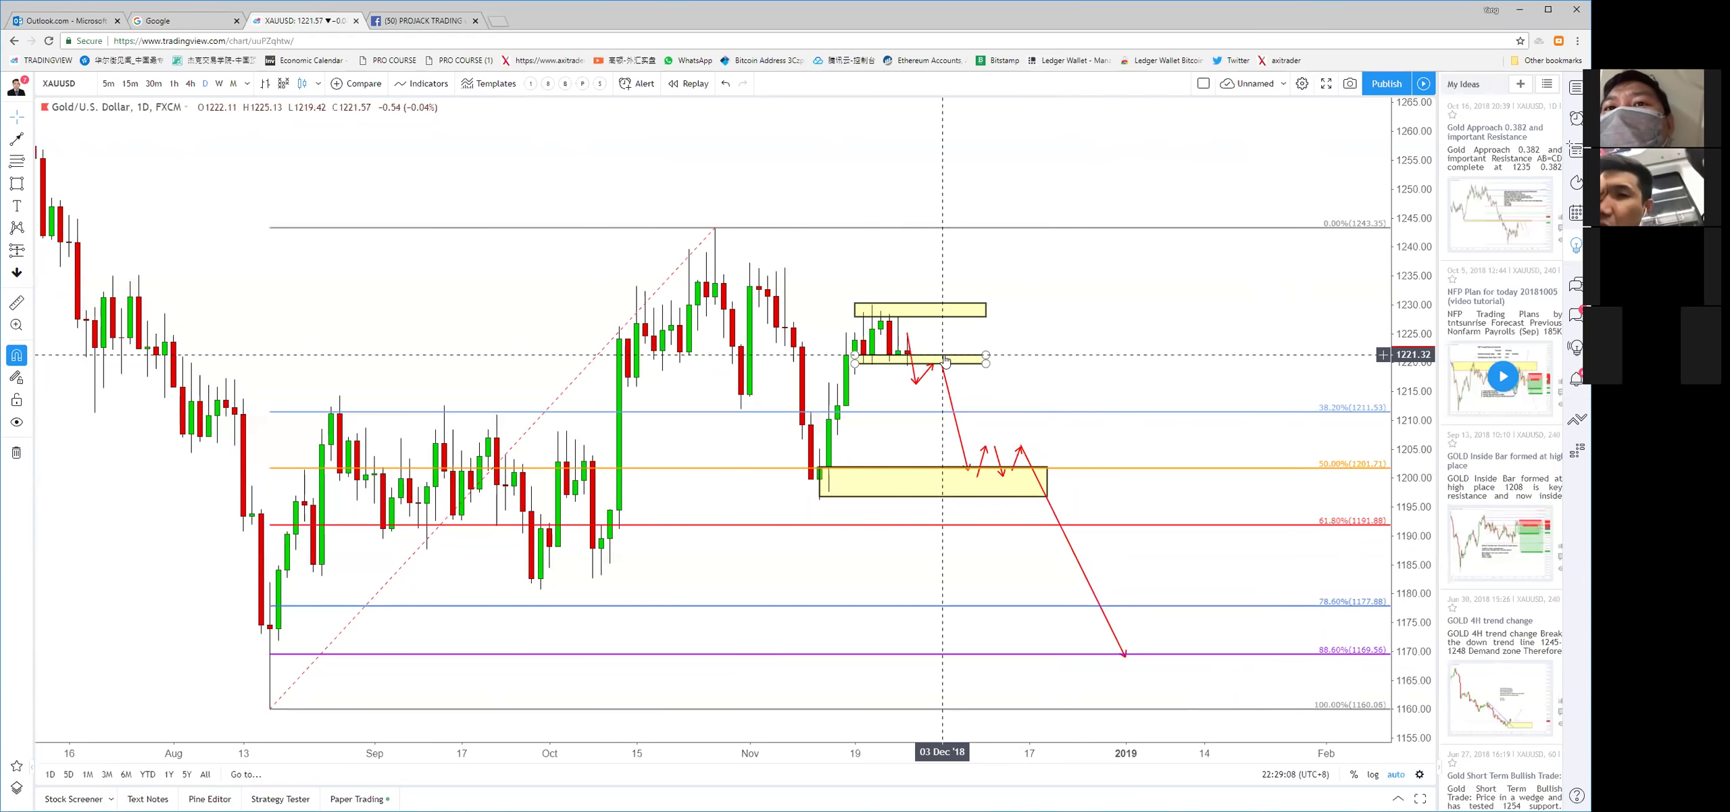
scroll(861, 403, "down", 3)
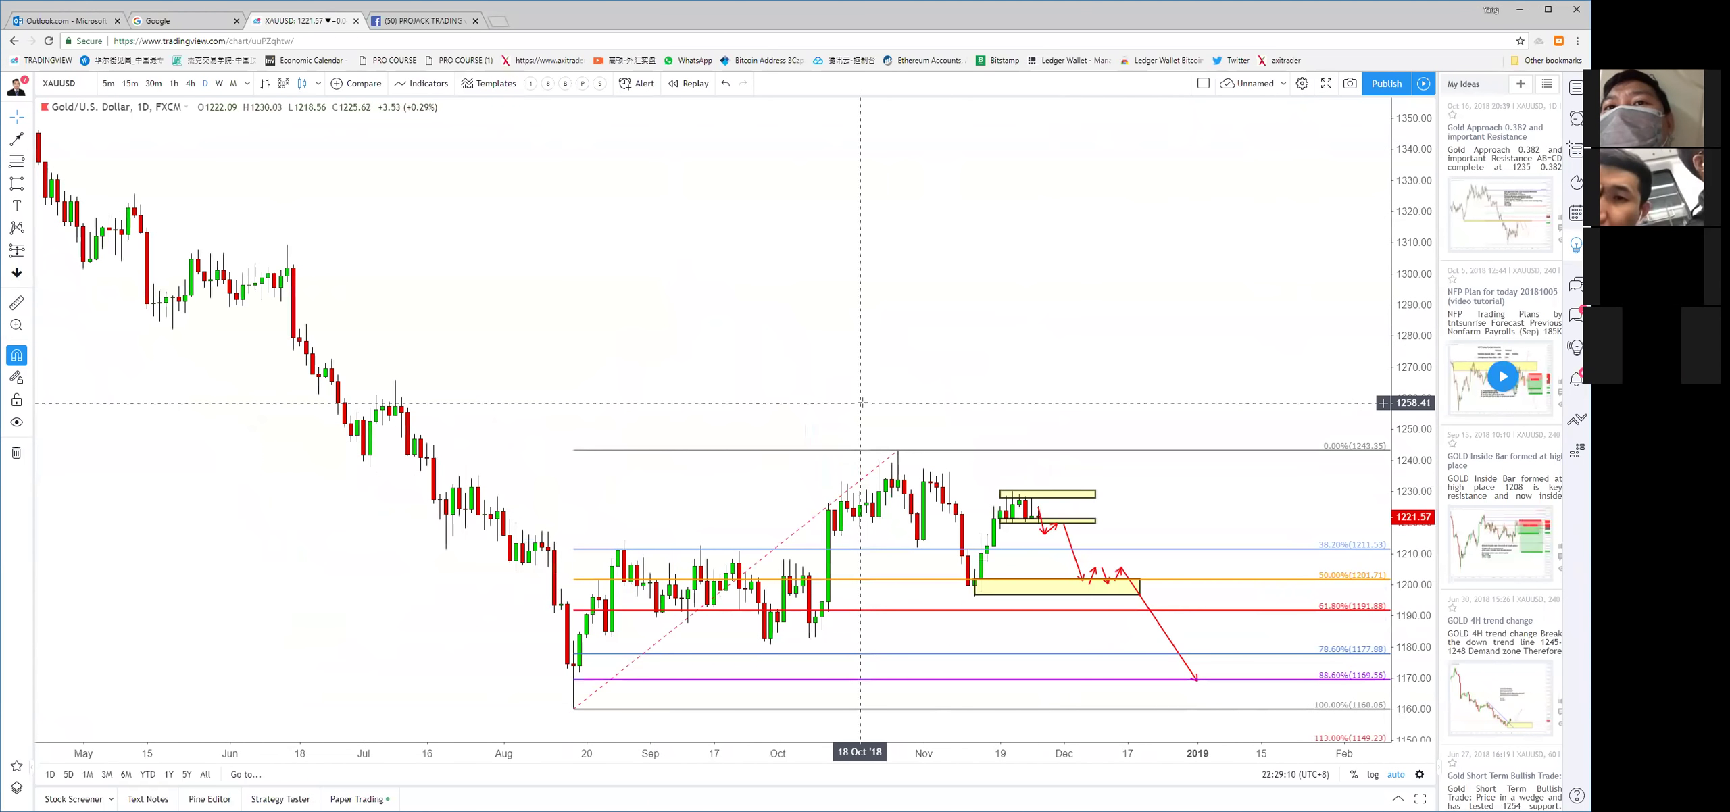
type("EURUSD")
key("Return")
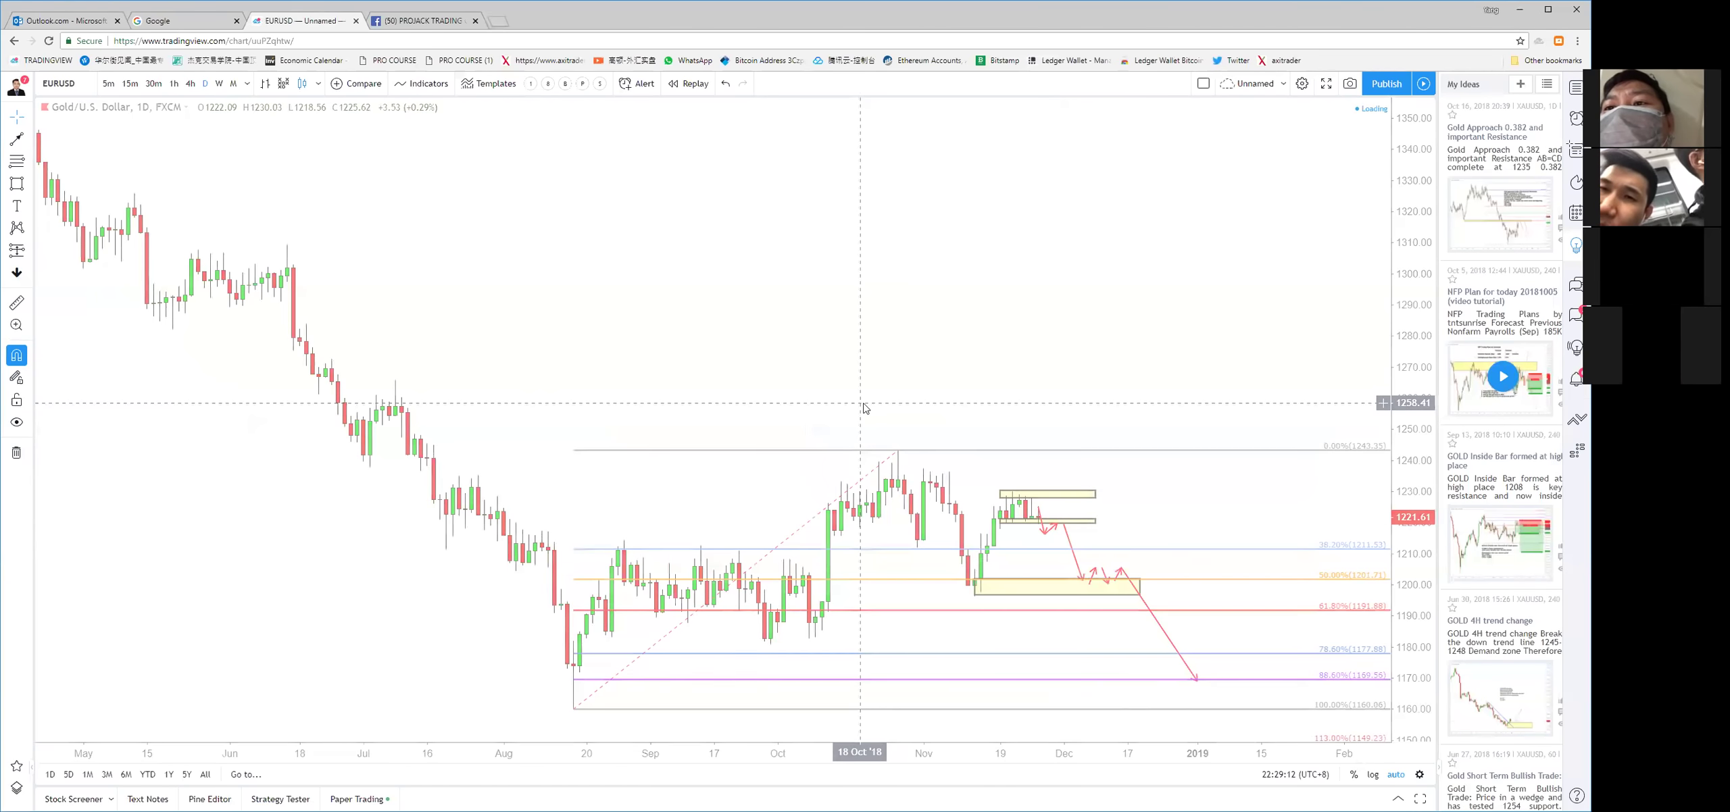
type("240")
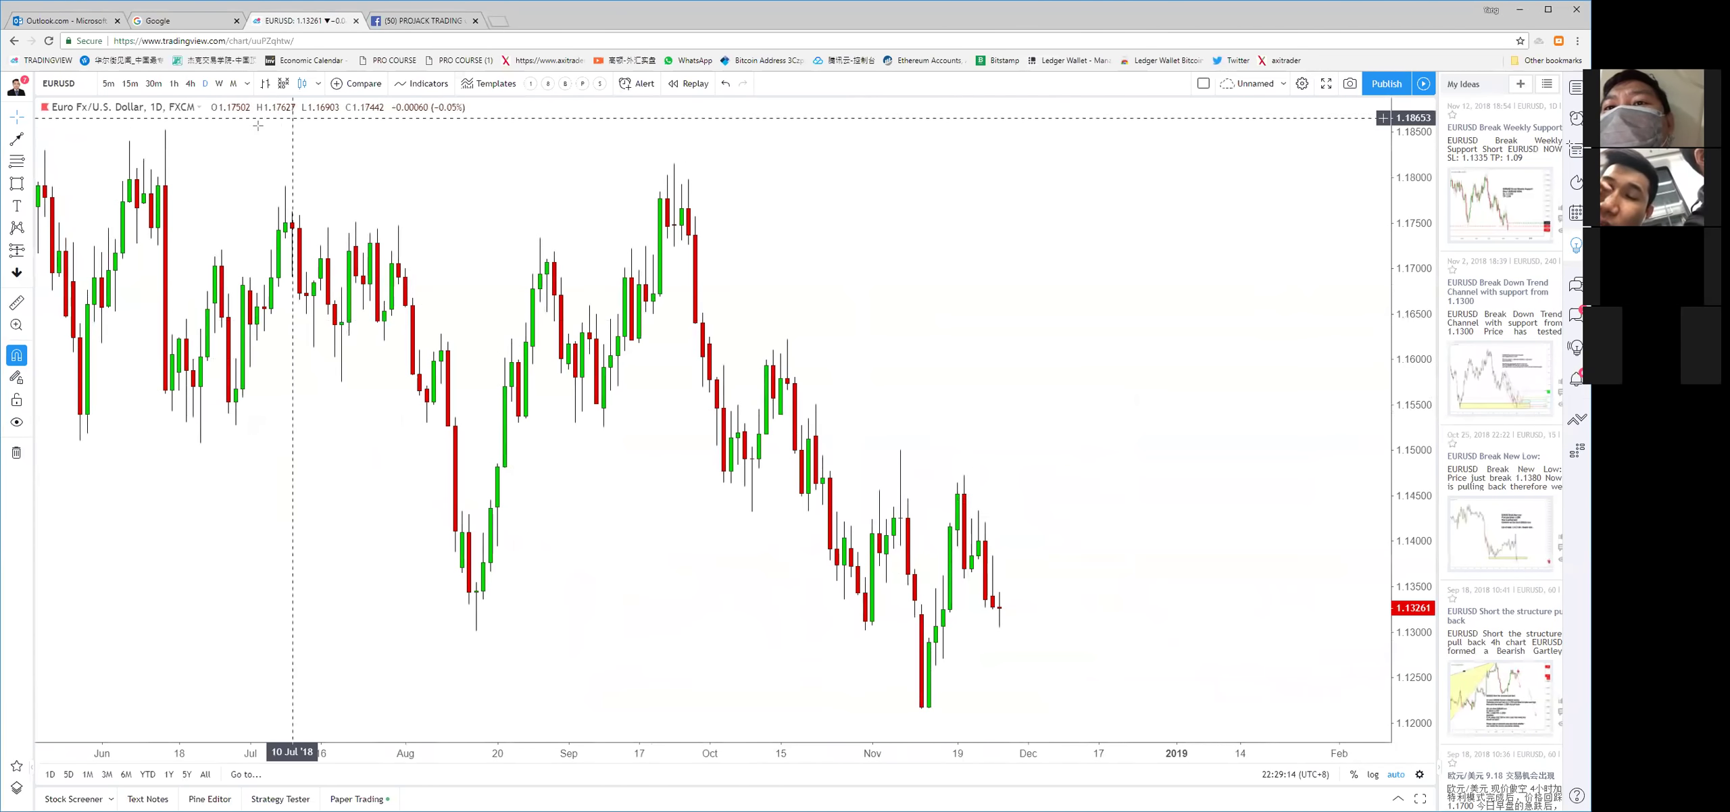
key("Return")
Draw a yellow support rectangle on EURUSD from 31 October to 19 November, at 1.13342 to 1.13128
scroll(1085, 425, "down", 2)
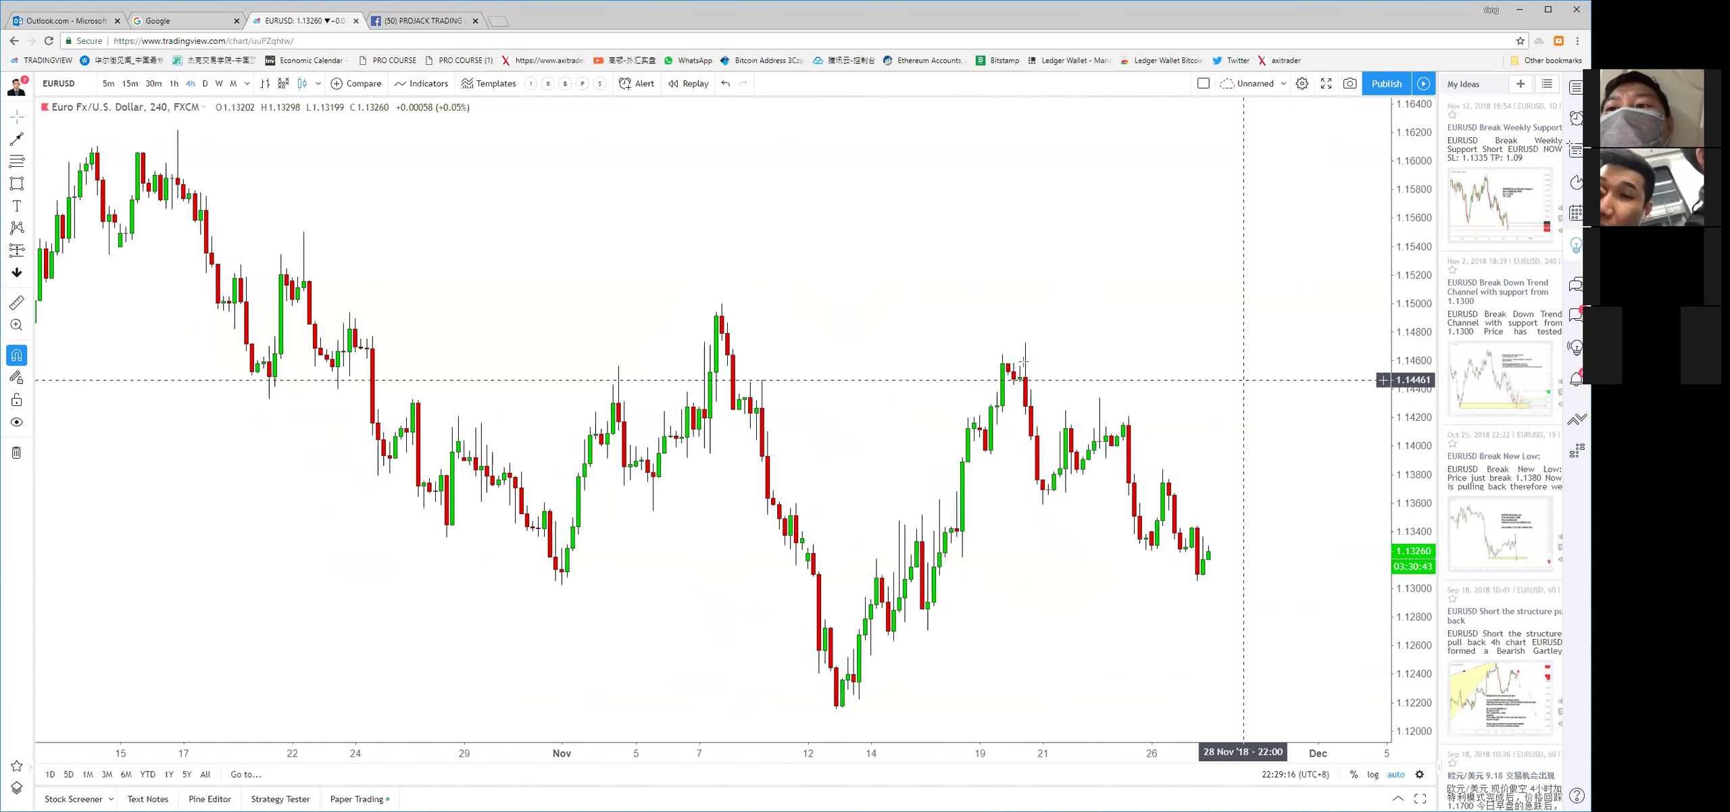
scroll(994, 338, "down", 3)
scroll(983, 316, "up", 1)
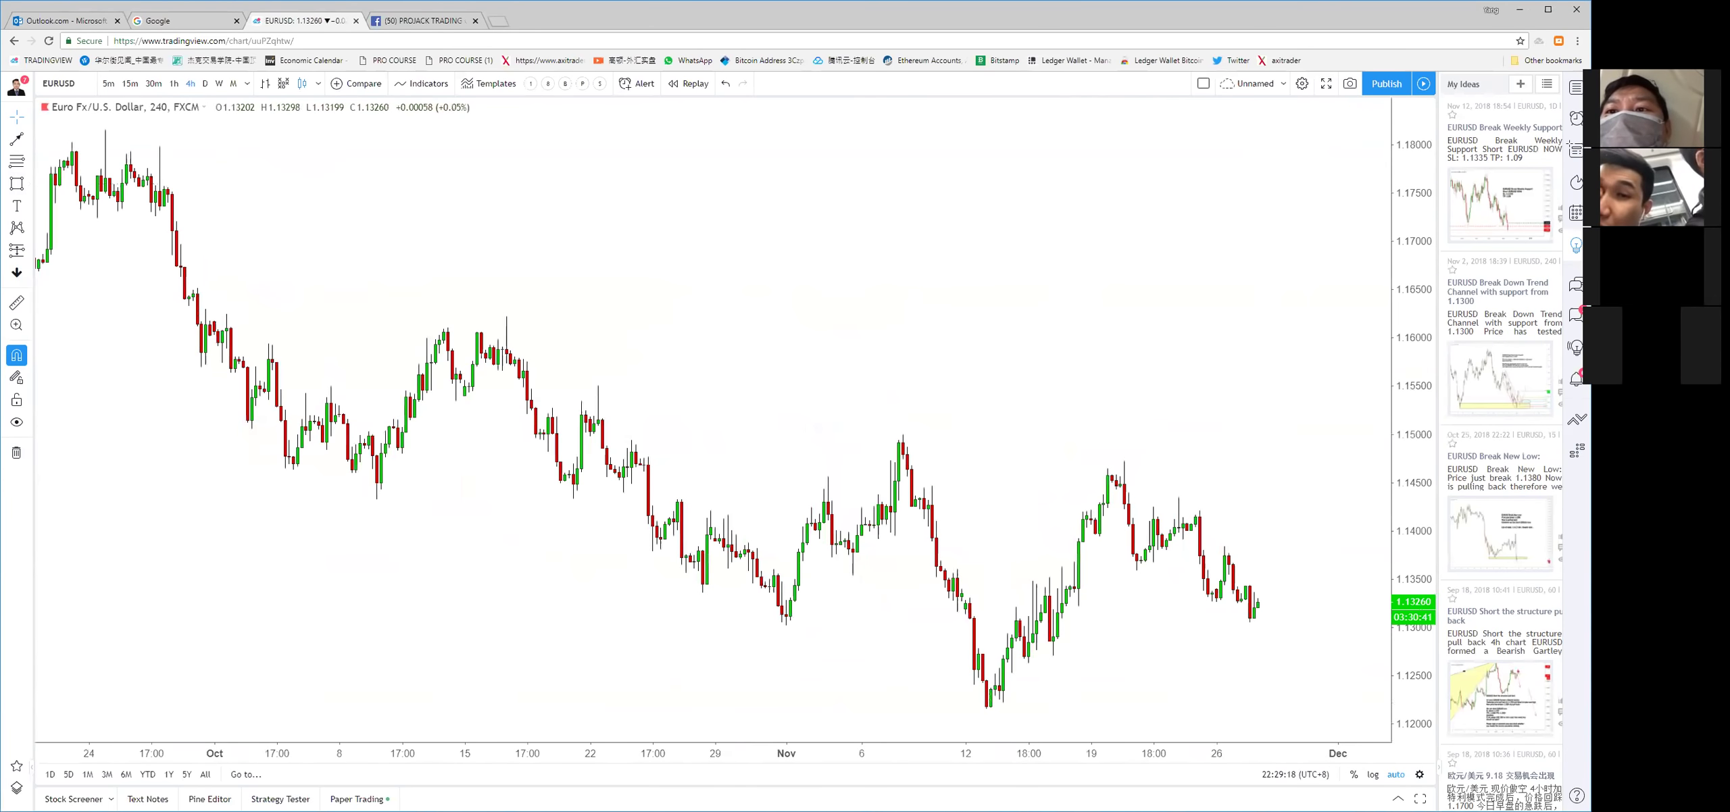
left_click(762, 589)
left_click(987, 615)
scroll(1003, 517, "up", 1)
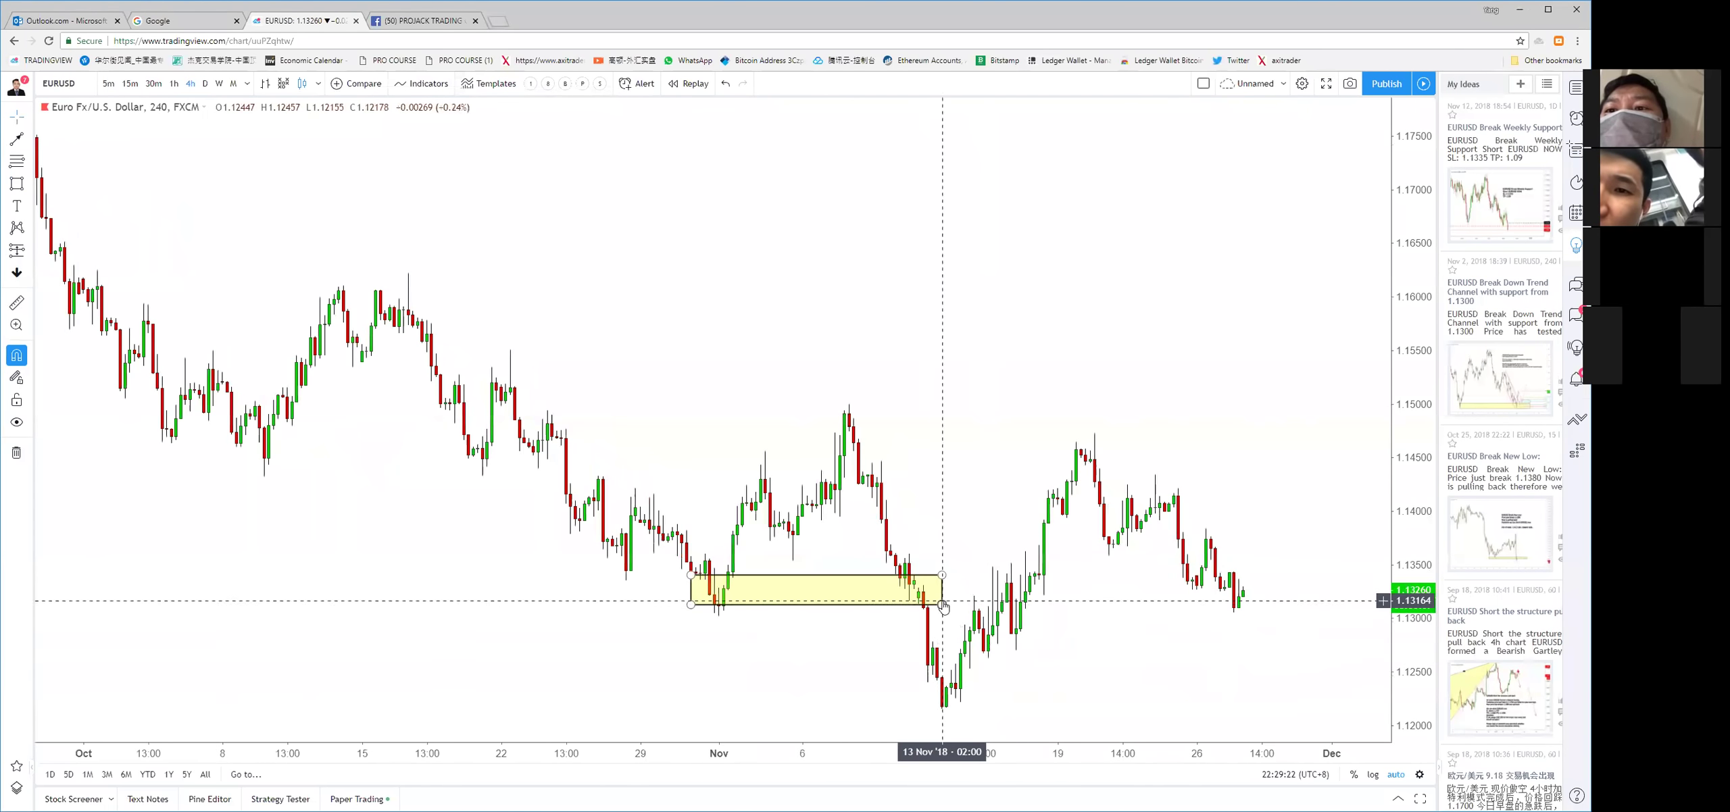
left_click_drag(945, 583, 1068, 581)
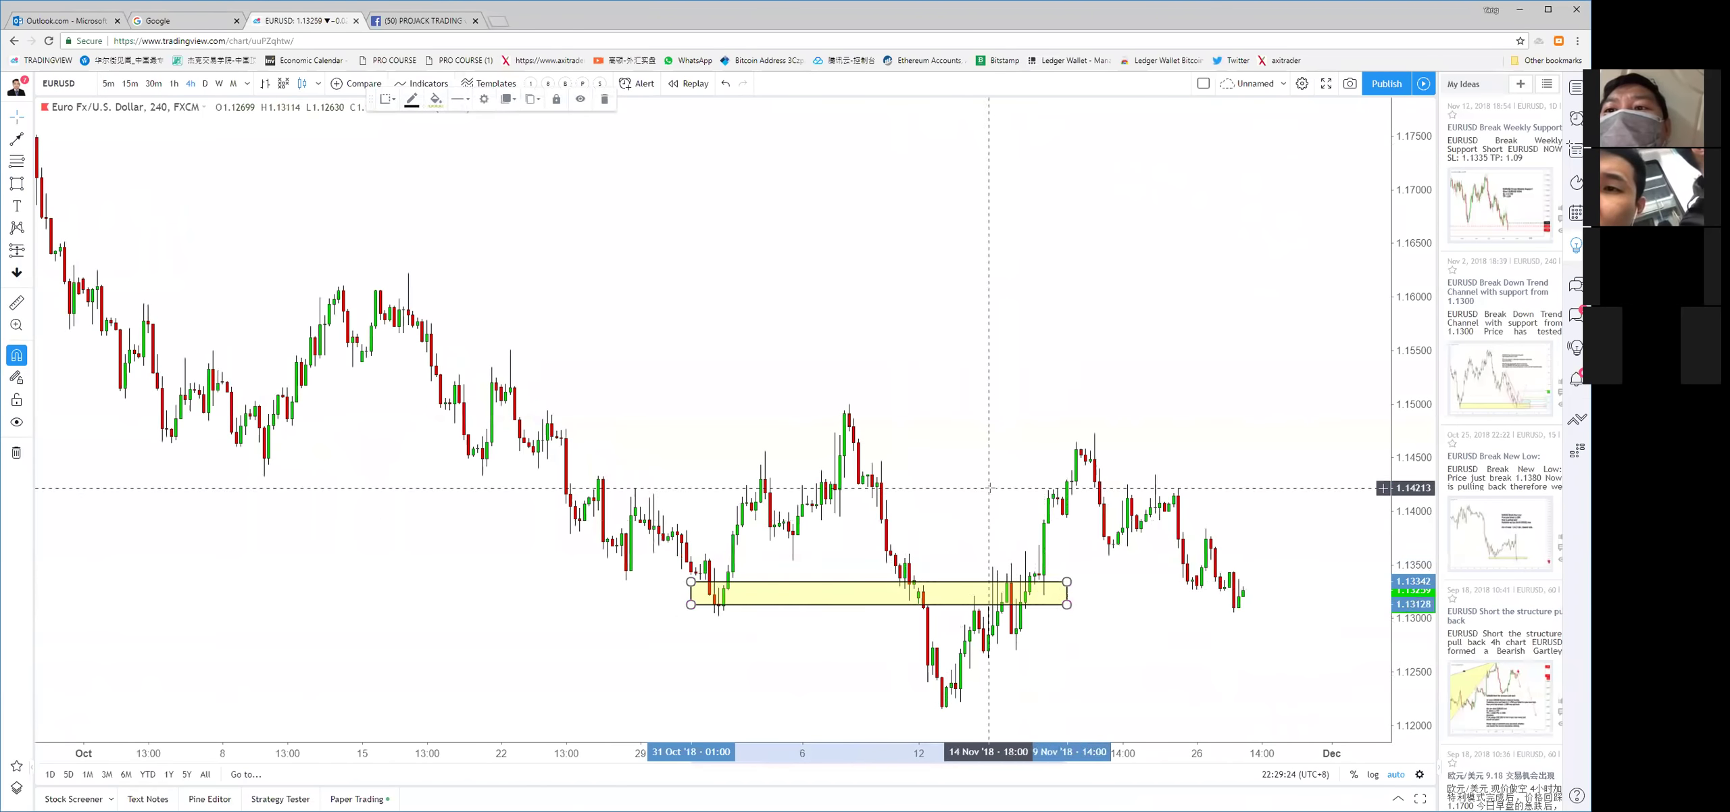
Draw a Fib Retracement from the 7 November high at 1.15000 to the 13 November low at about 1.1218
scroll(869, 561, "up", 1)
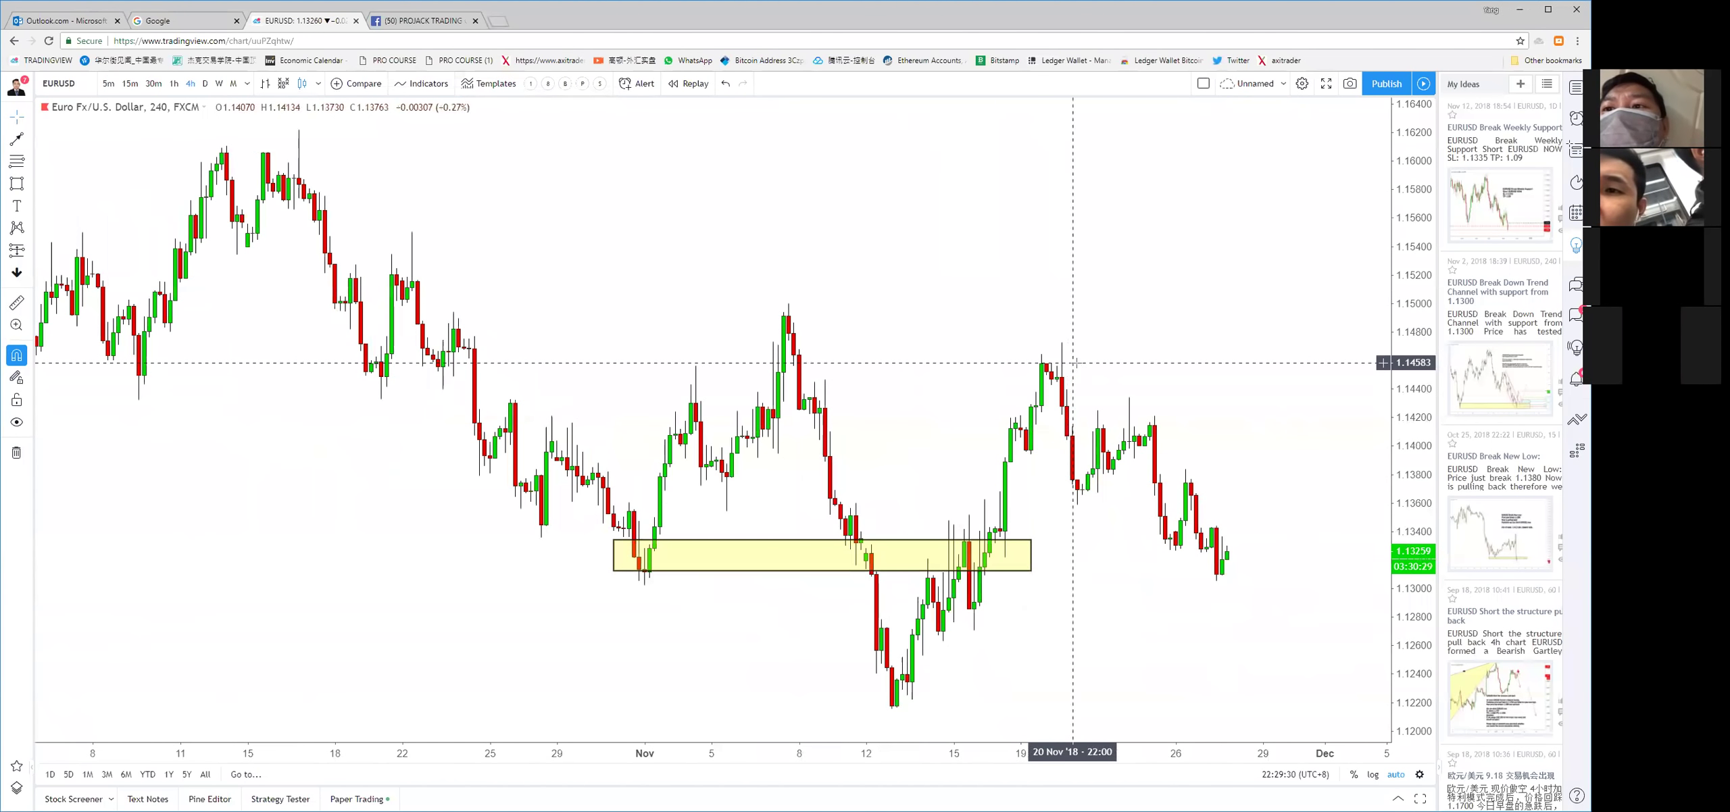
scroll(1044, 345, "right", 5)
scroll(1041, 334, "up", 2)
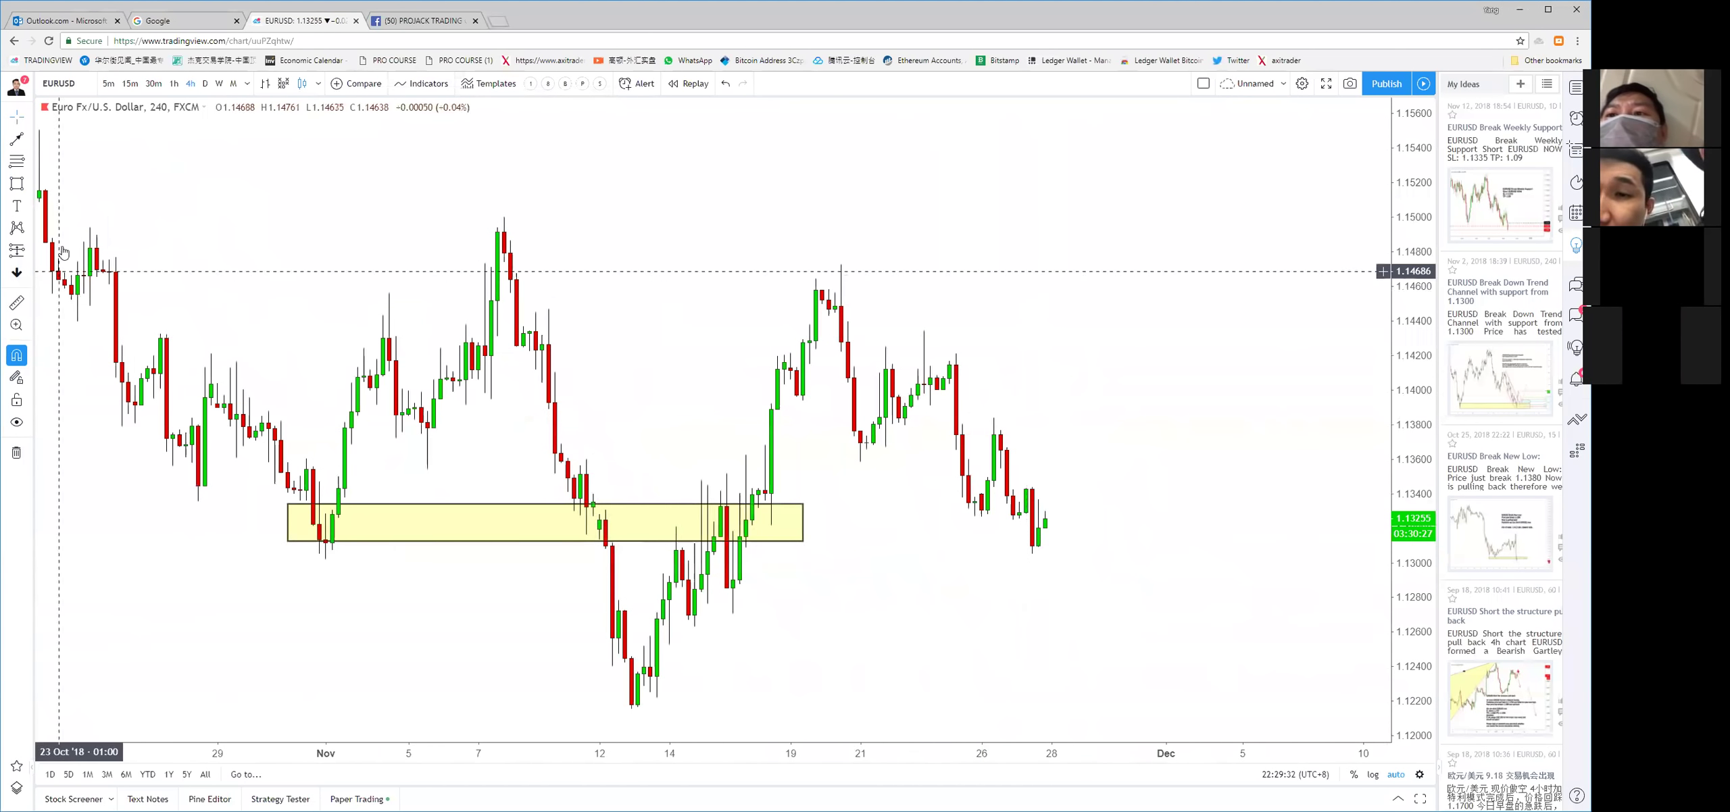
left_click(505, 217)
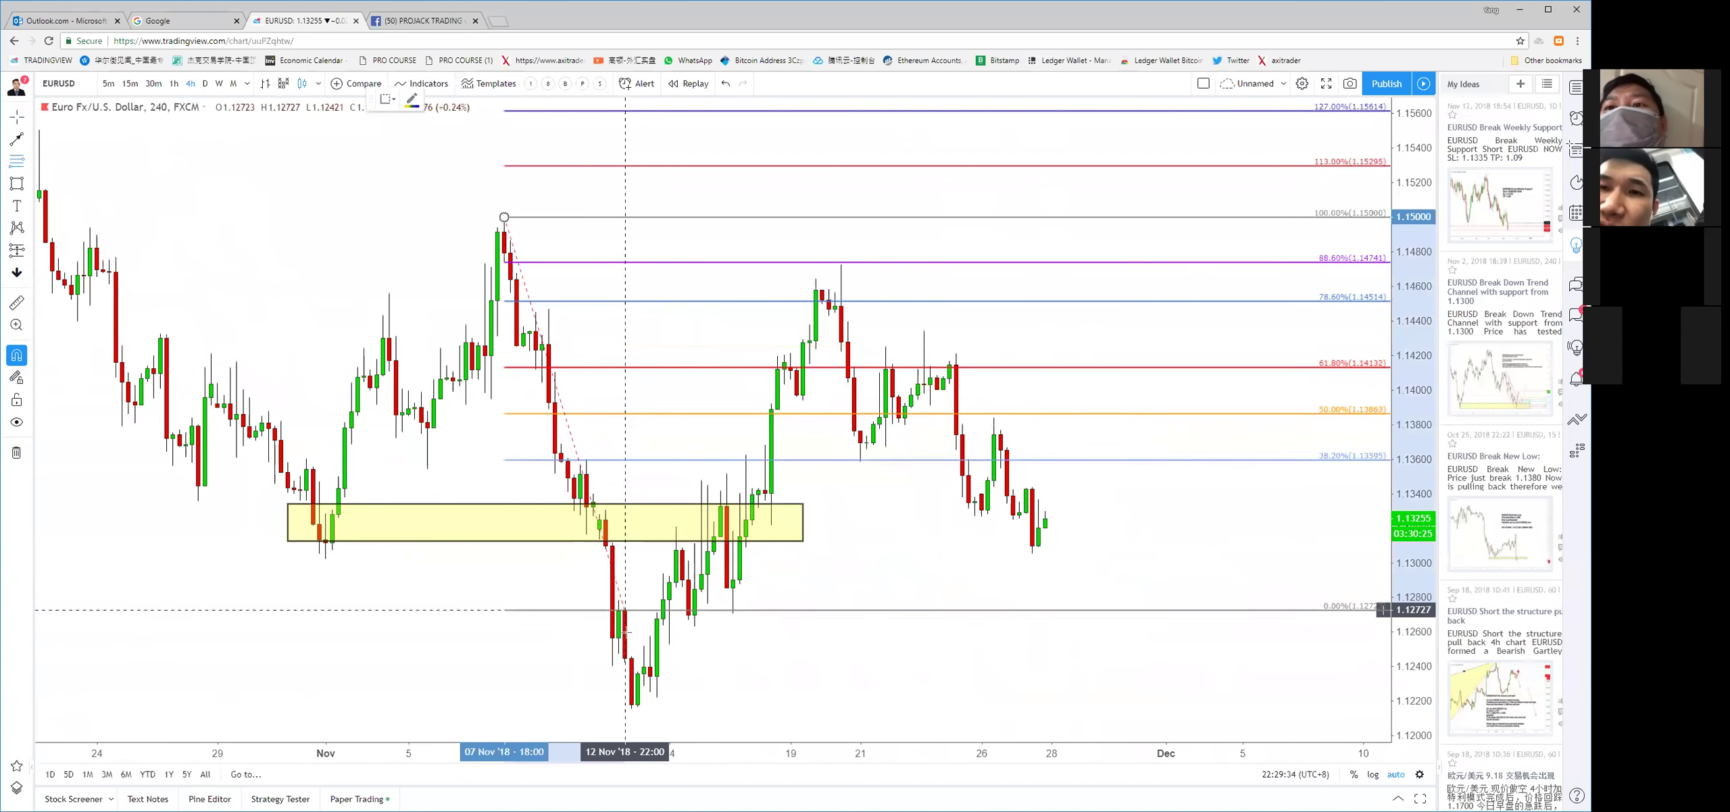
left_click(632, 703)
left_click(669, 694)
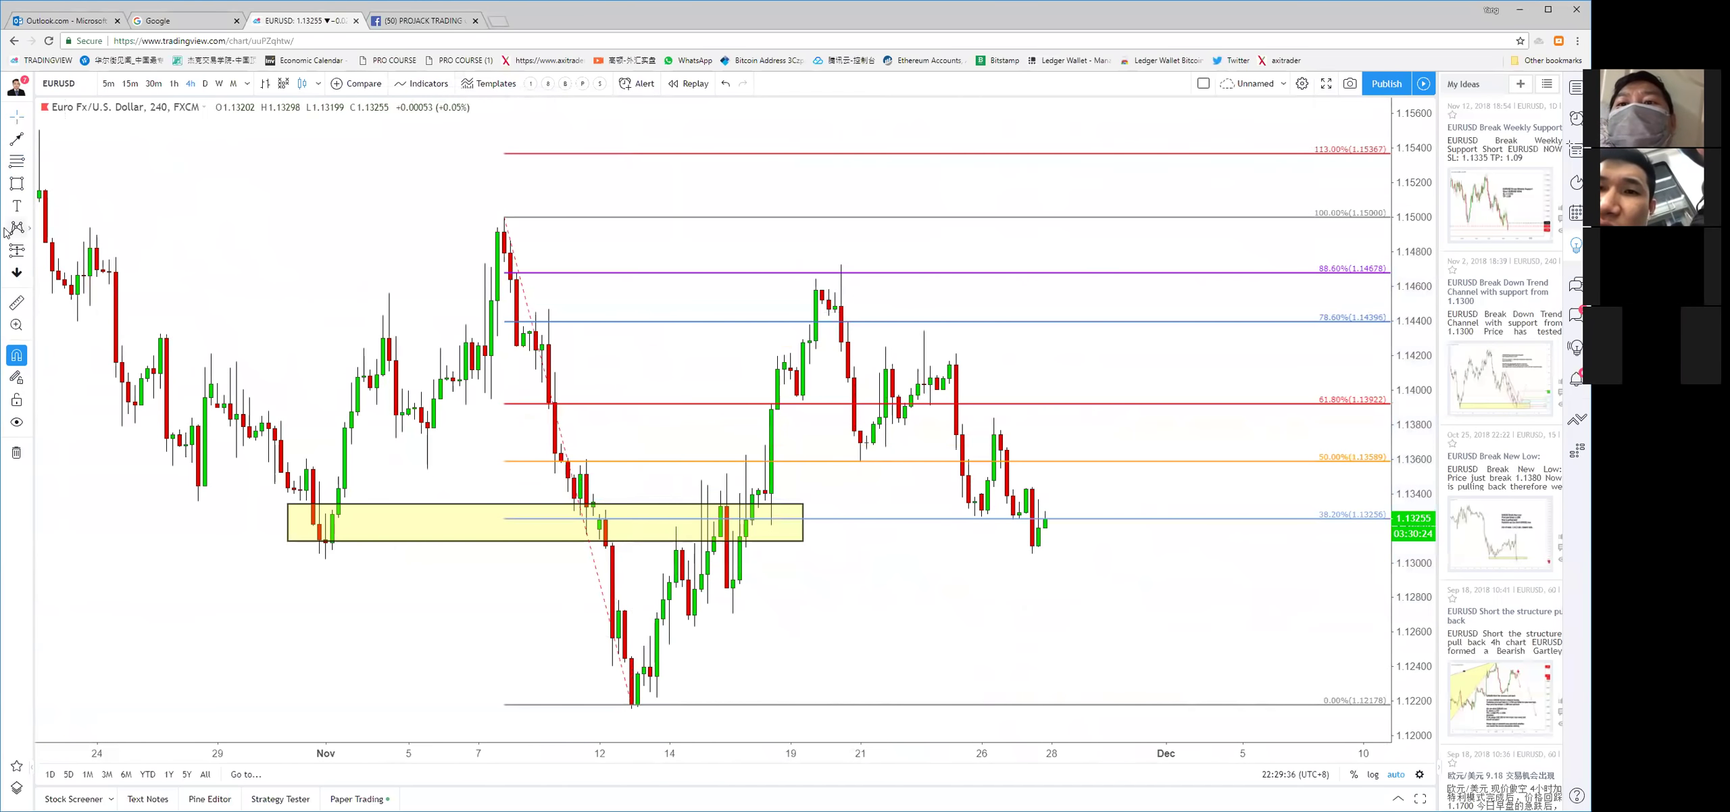
Draw a harmonic pattern through 1.15000, 1.12155, 1.13479 and 1.12705, ending at the 88.6% level near the 20 November high
left_click(504, 217)
left_click(632, 708)
left_click(702, 480)
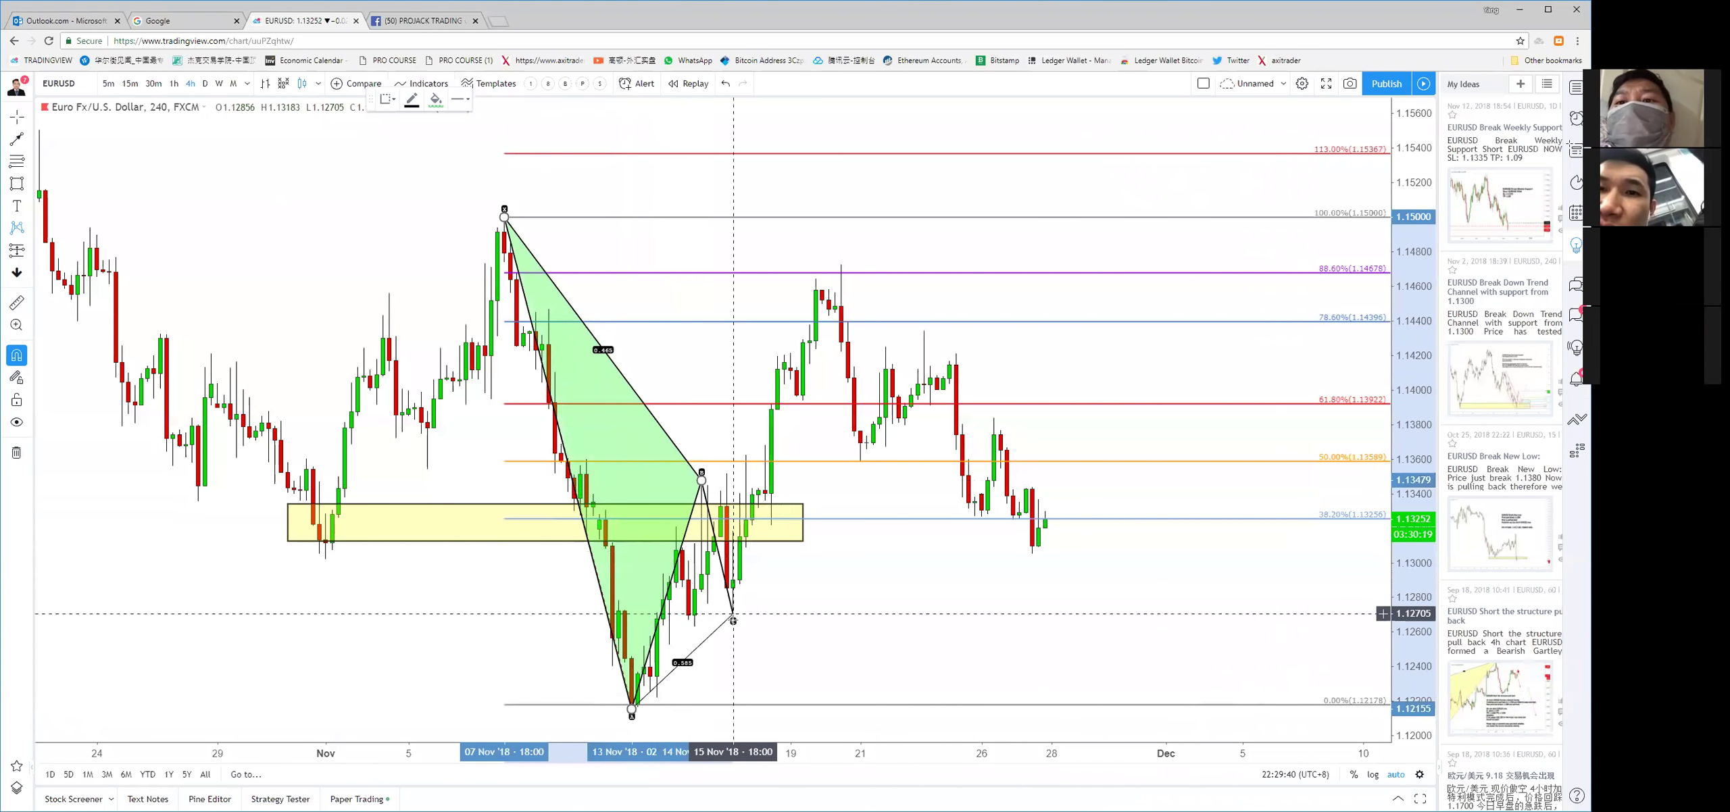
left_click(733, 614)
left_click(848, 275)
left_click_drag(848, 275, 861, 266)
right_click(961, 261)
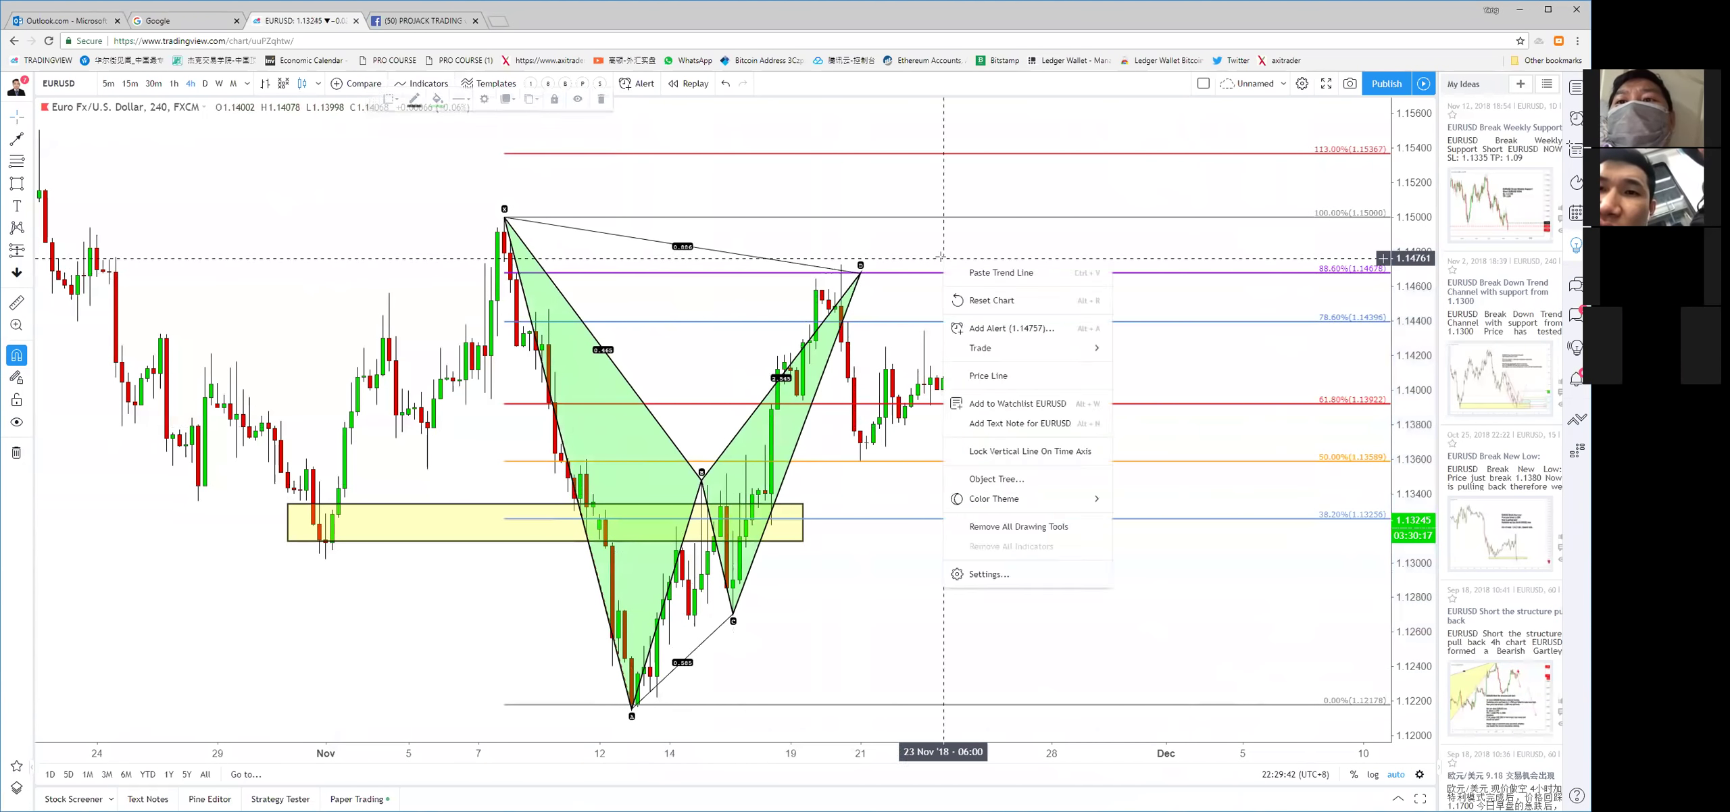
key("Escape")
Draw a red arrow from about 1.1468 at 21 November down past the latest candles to about 1.1307
scroll(1352, 291, "up", 2)
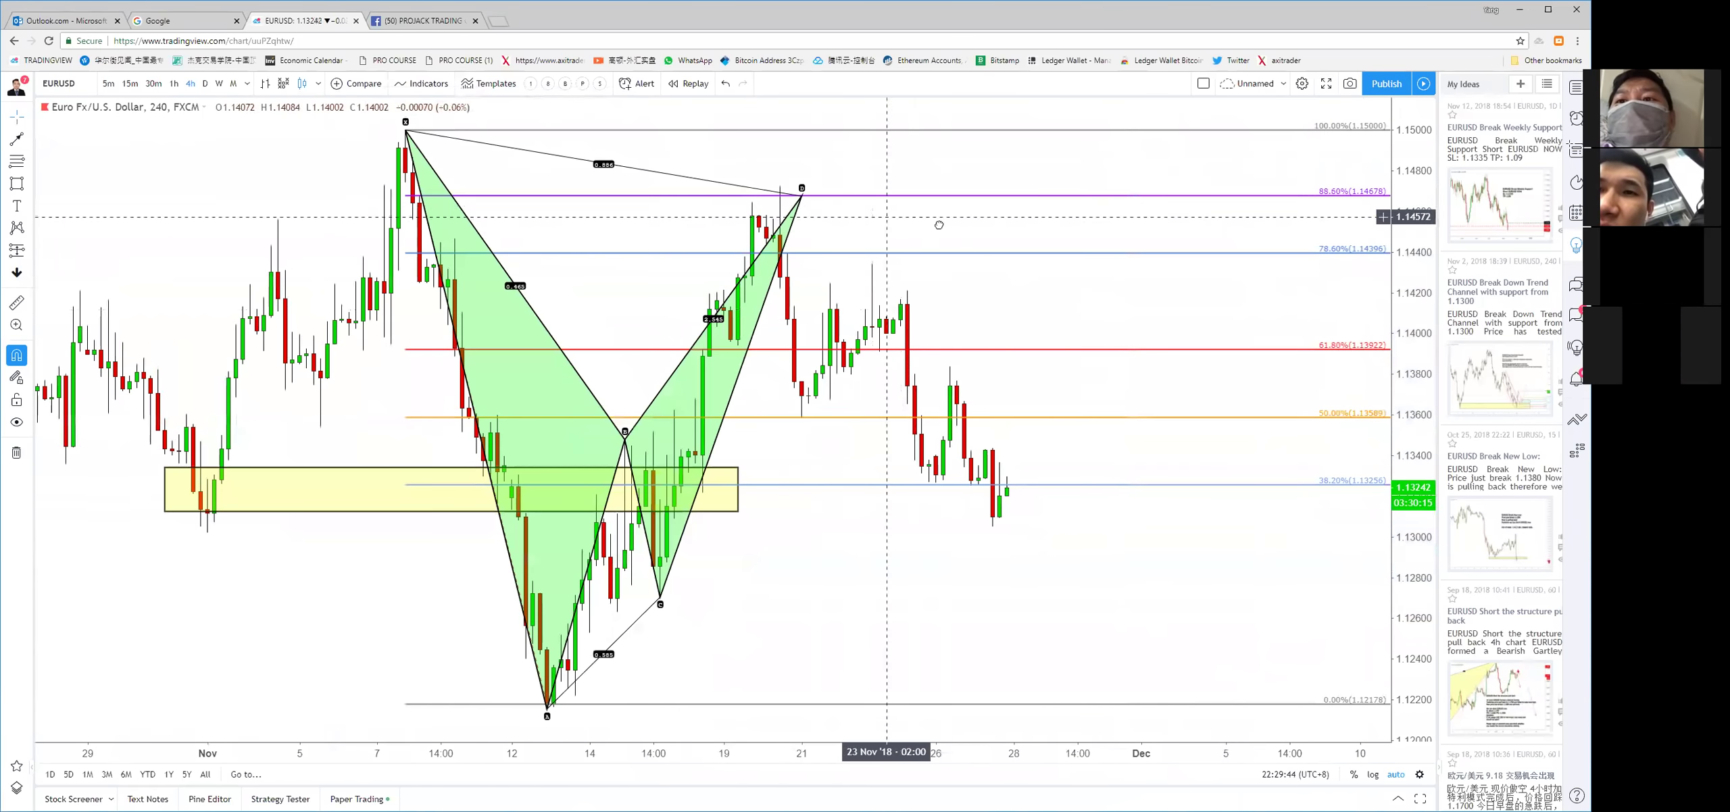
scroll(947, 216, "up", 2)
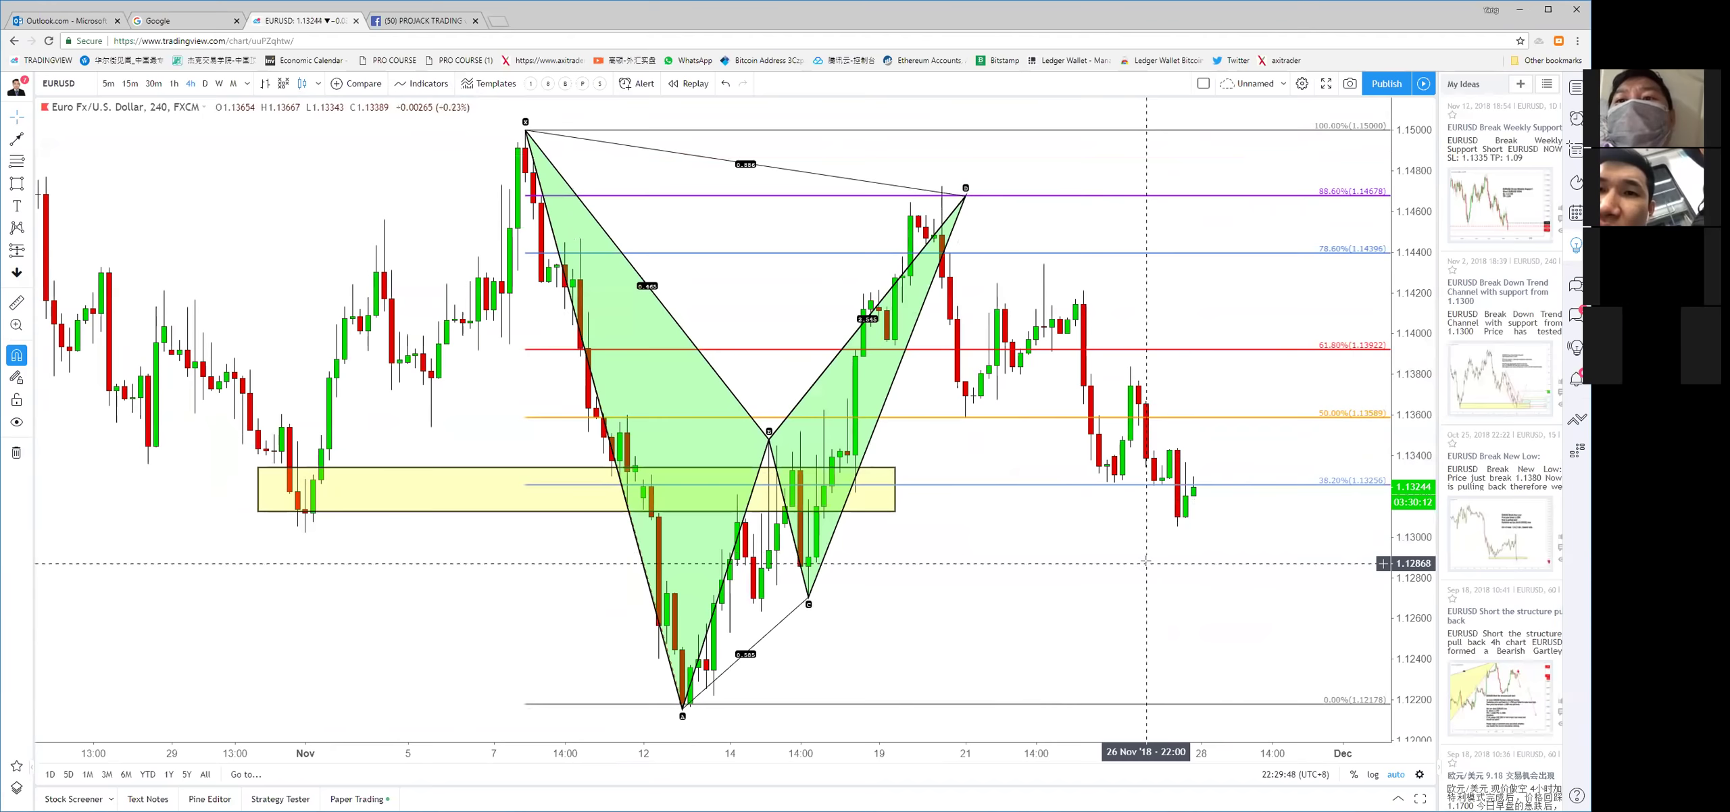
left_click(18, 140)
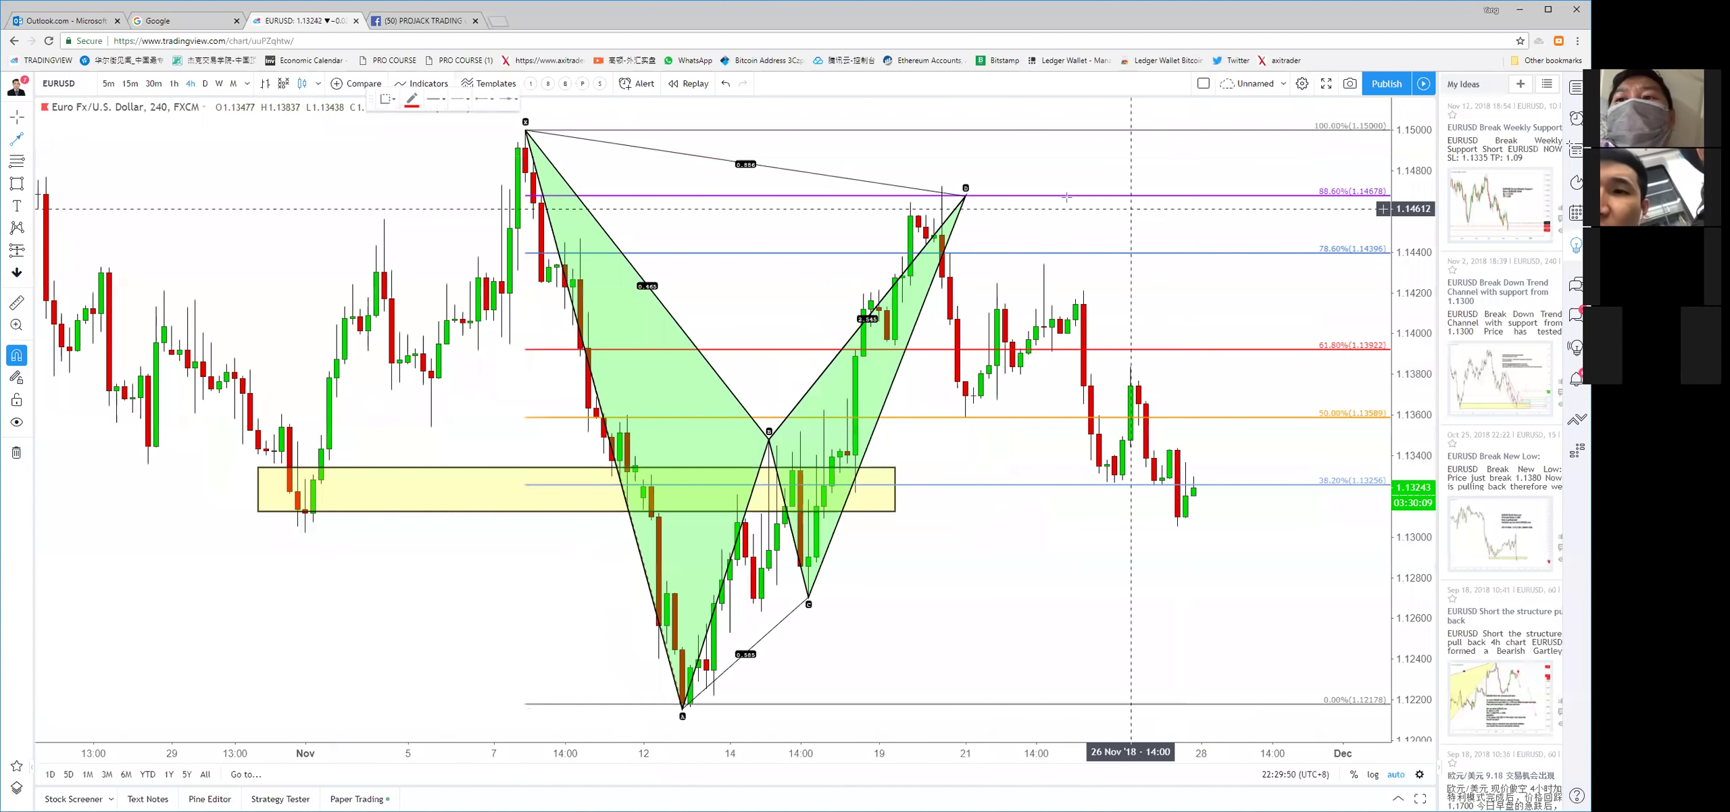
left_click(989, 195)
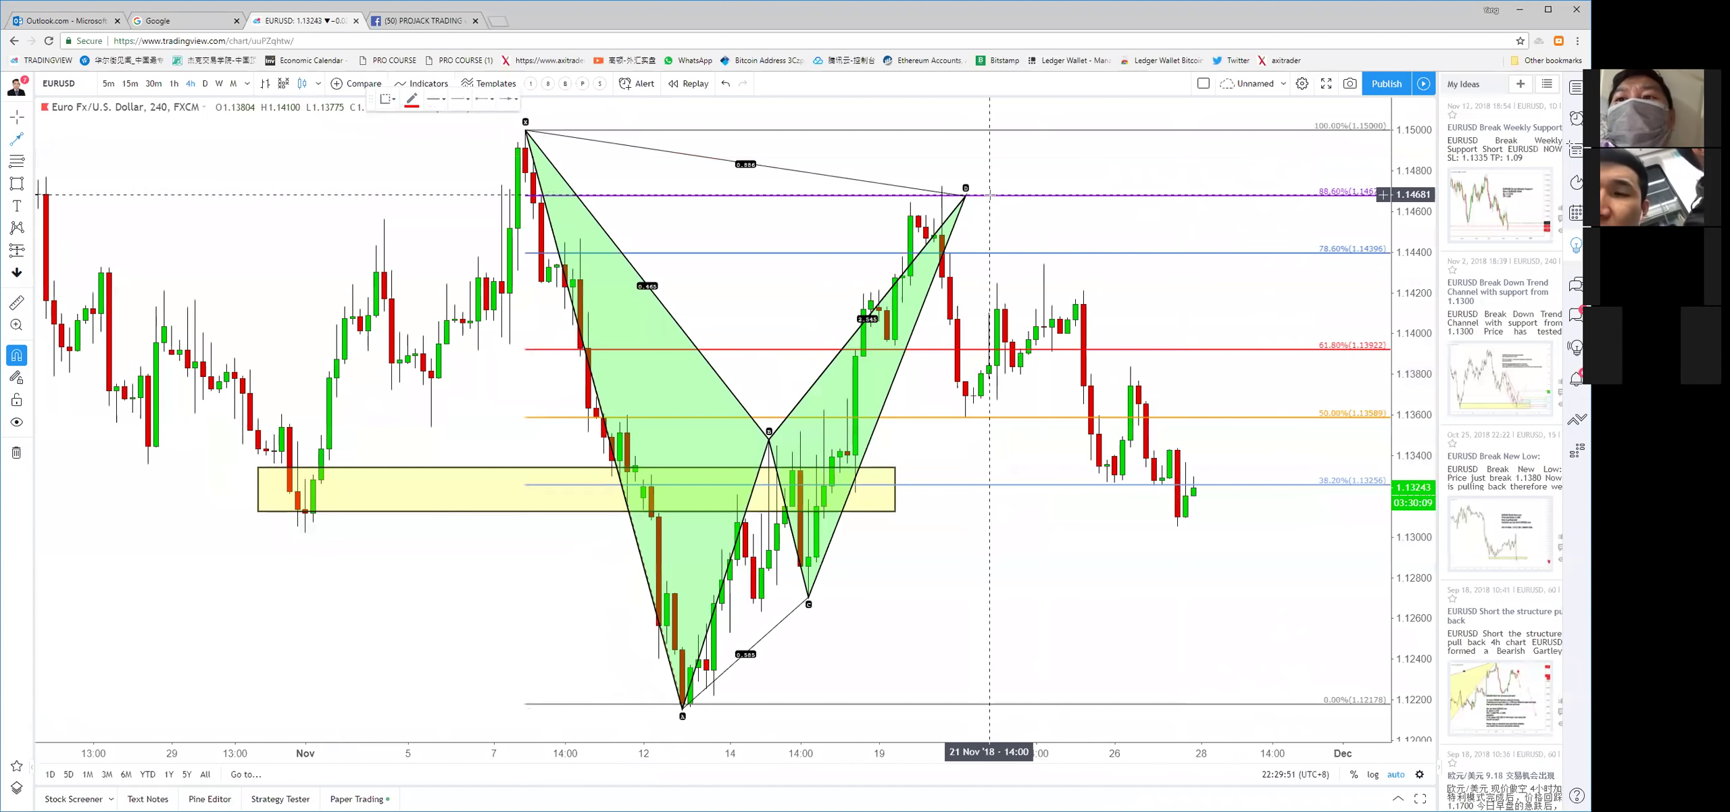
left_click(1224, 522)
left_click(1056, 556)
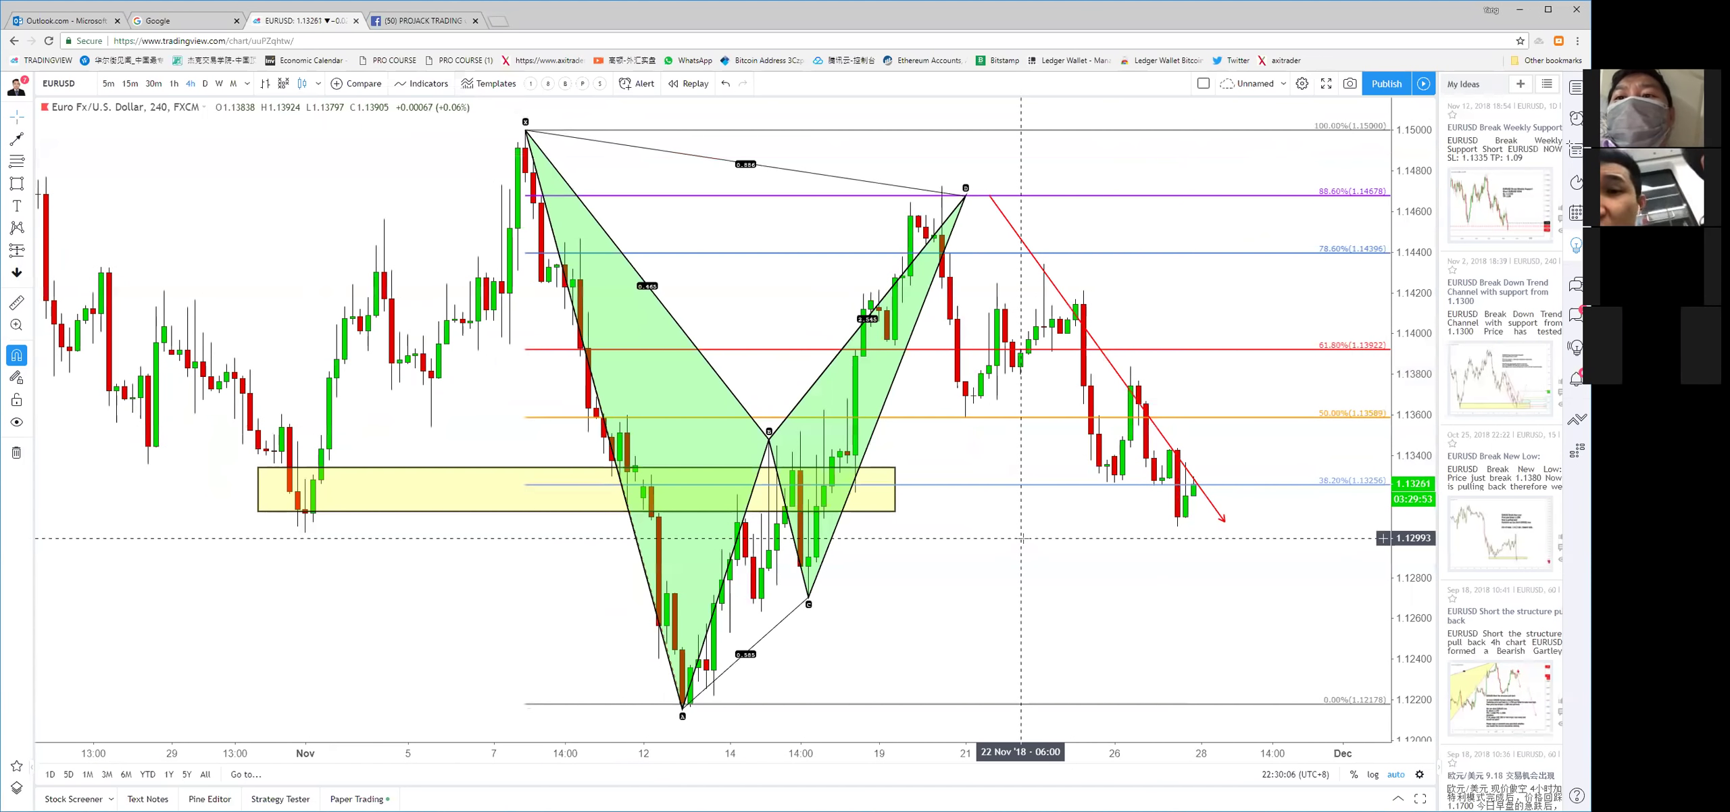
Place a short position at the arrow's start with entry 1.14678, stop 1.15034 and target 1.13052
left_click(30, 251)
left_click(65, 257)
left_click(989, 196)
right_click(461, 169)
left_click(473, 164)
left_click_drag(991, 110, 992, 149)
left_click_drag(993, 323, 1176, 517)
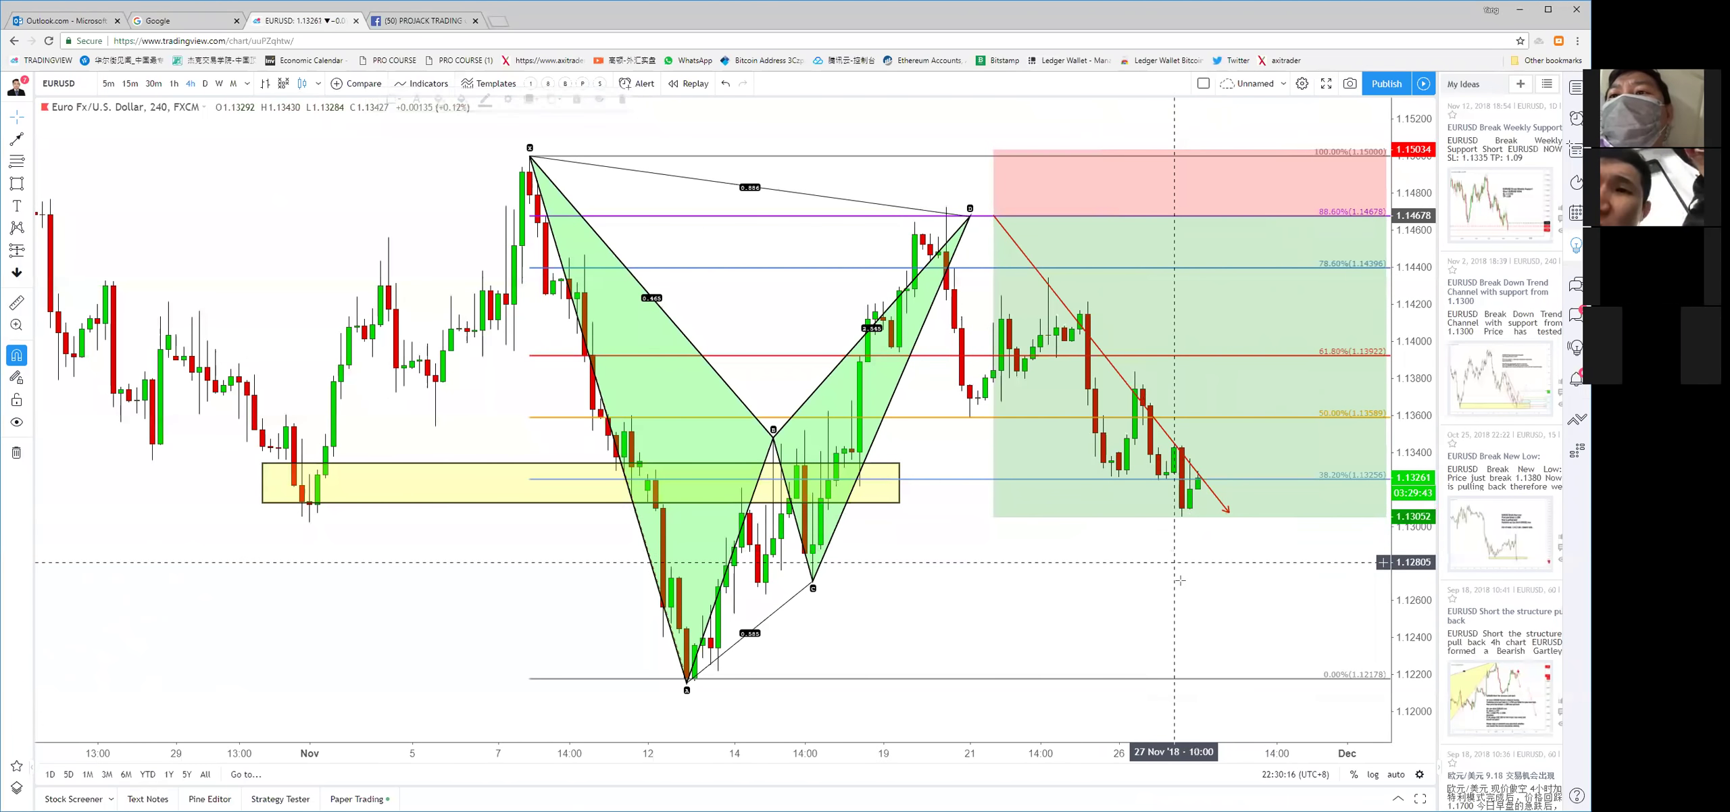
scroll(1179, 580, "right", 5)
left_click(1181, 312)
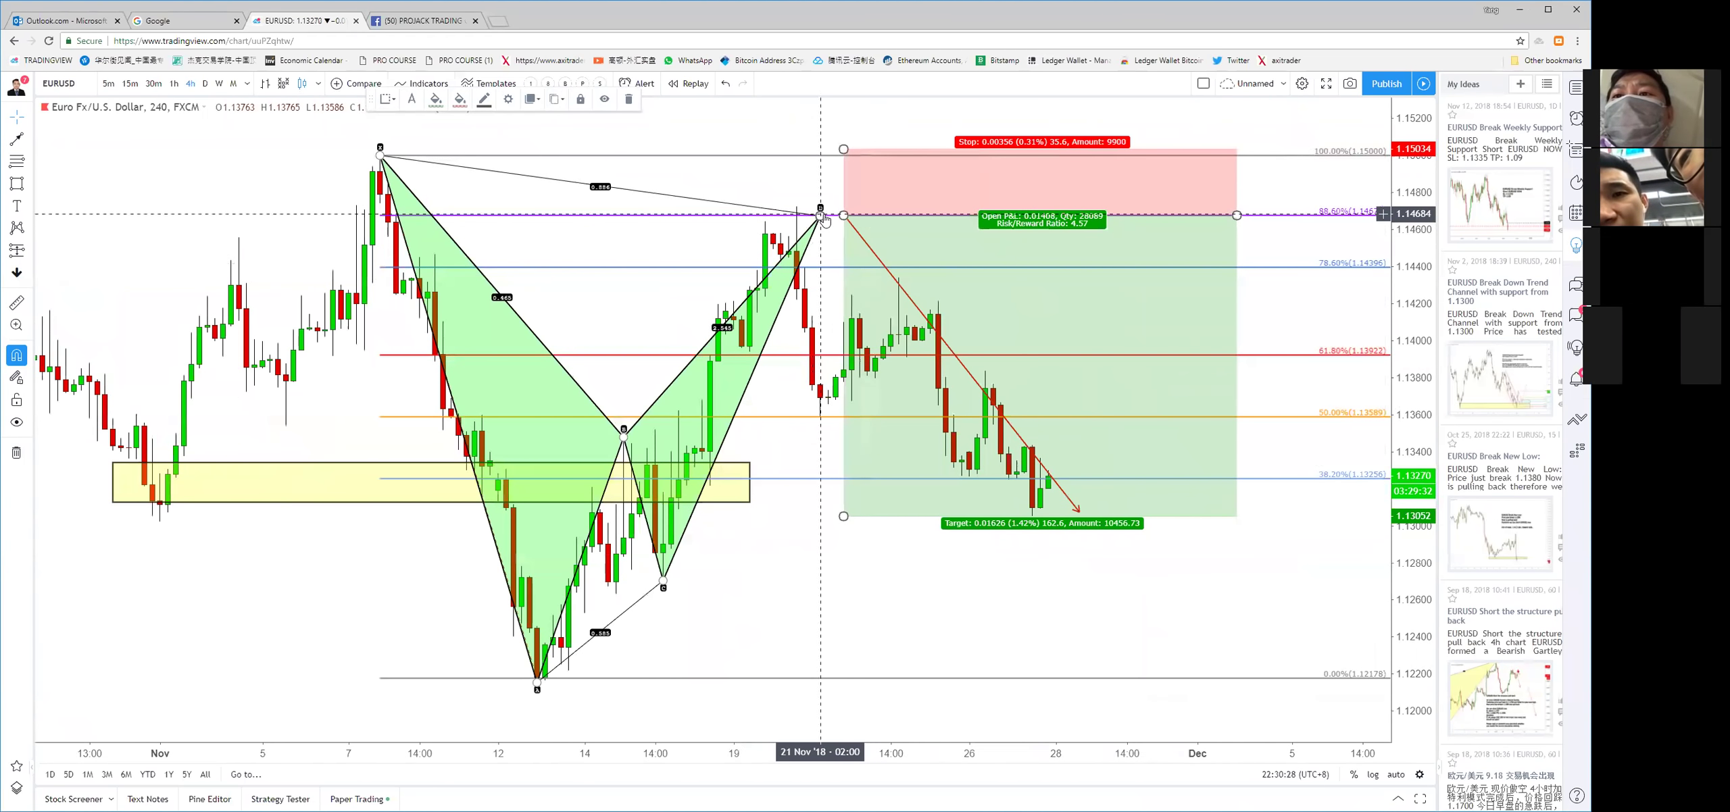
Set the short position's target to 1.13102
mouse_move(1061, 516)
left_mouse_down()
mouse_move(1065, 343)
mouse_move(1112, 338)
mouse_move(1158, 507)
left_mouse_up()
left_click(1111, 580)
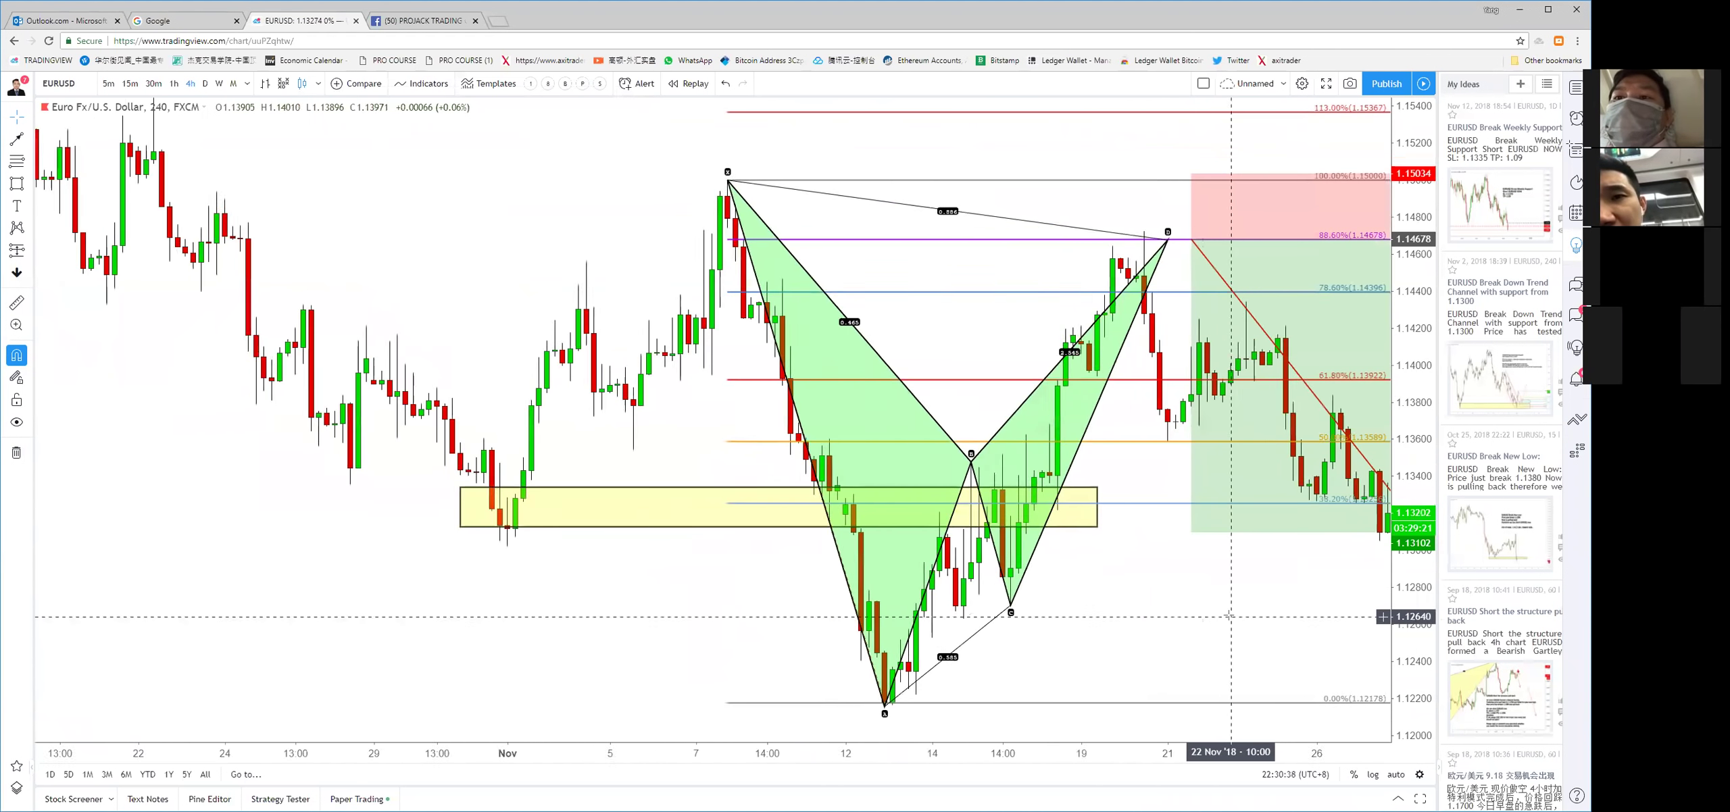
scroll(892, 428, "up", 2)
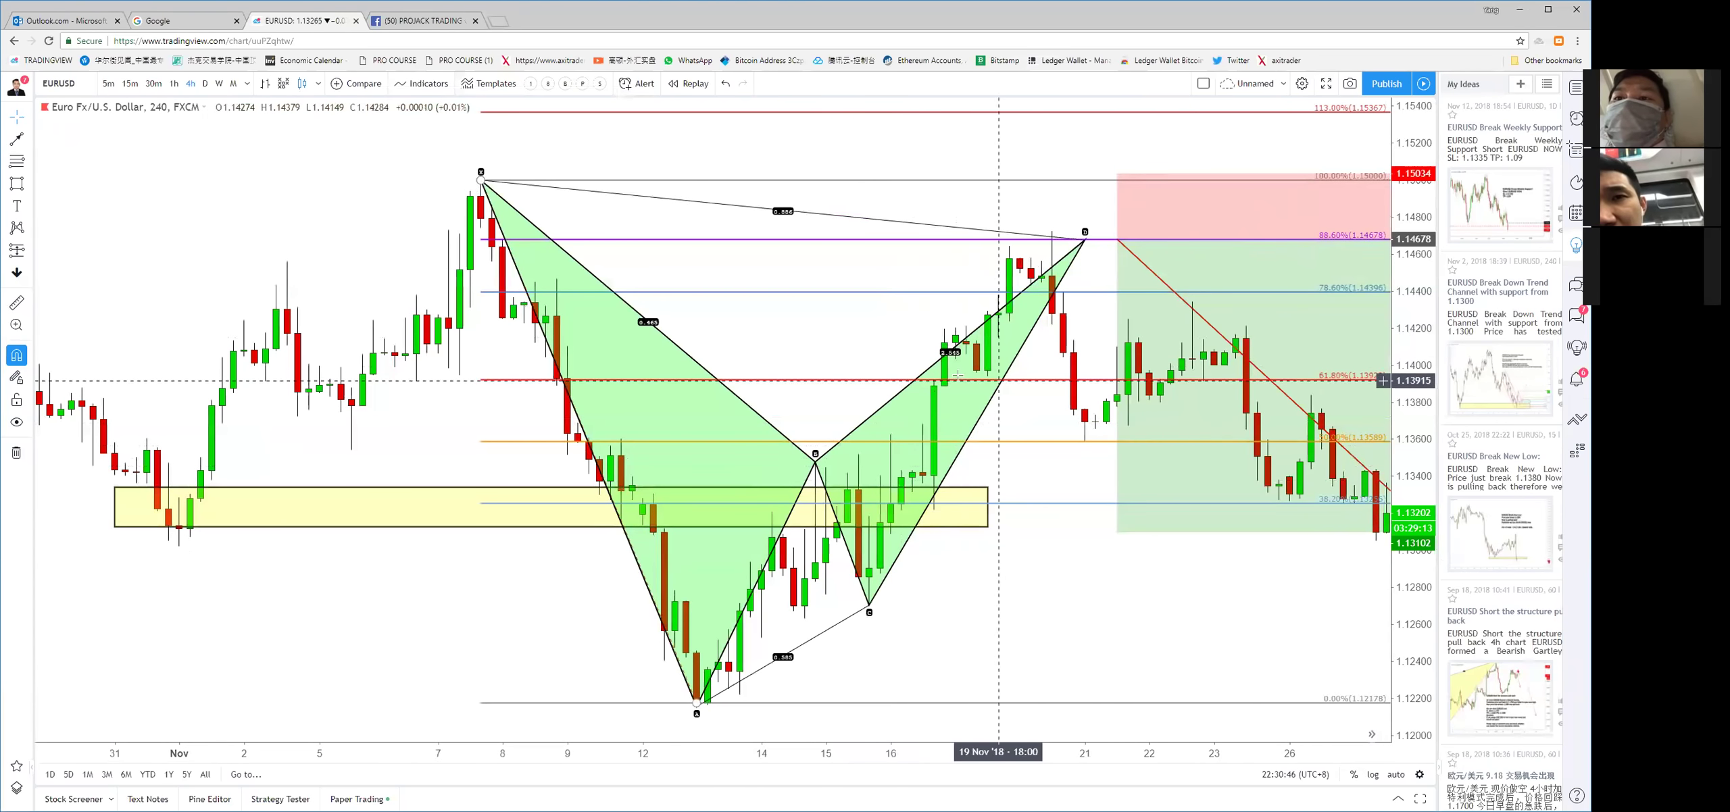
scroll(999, 381, "down", 3)
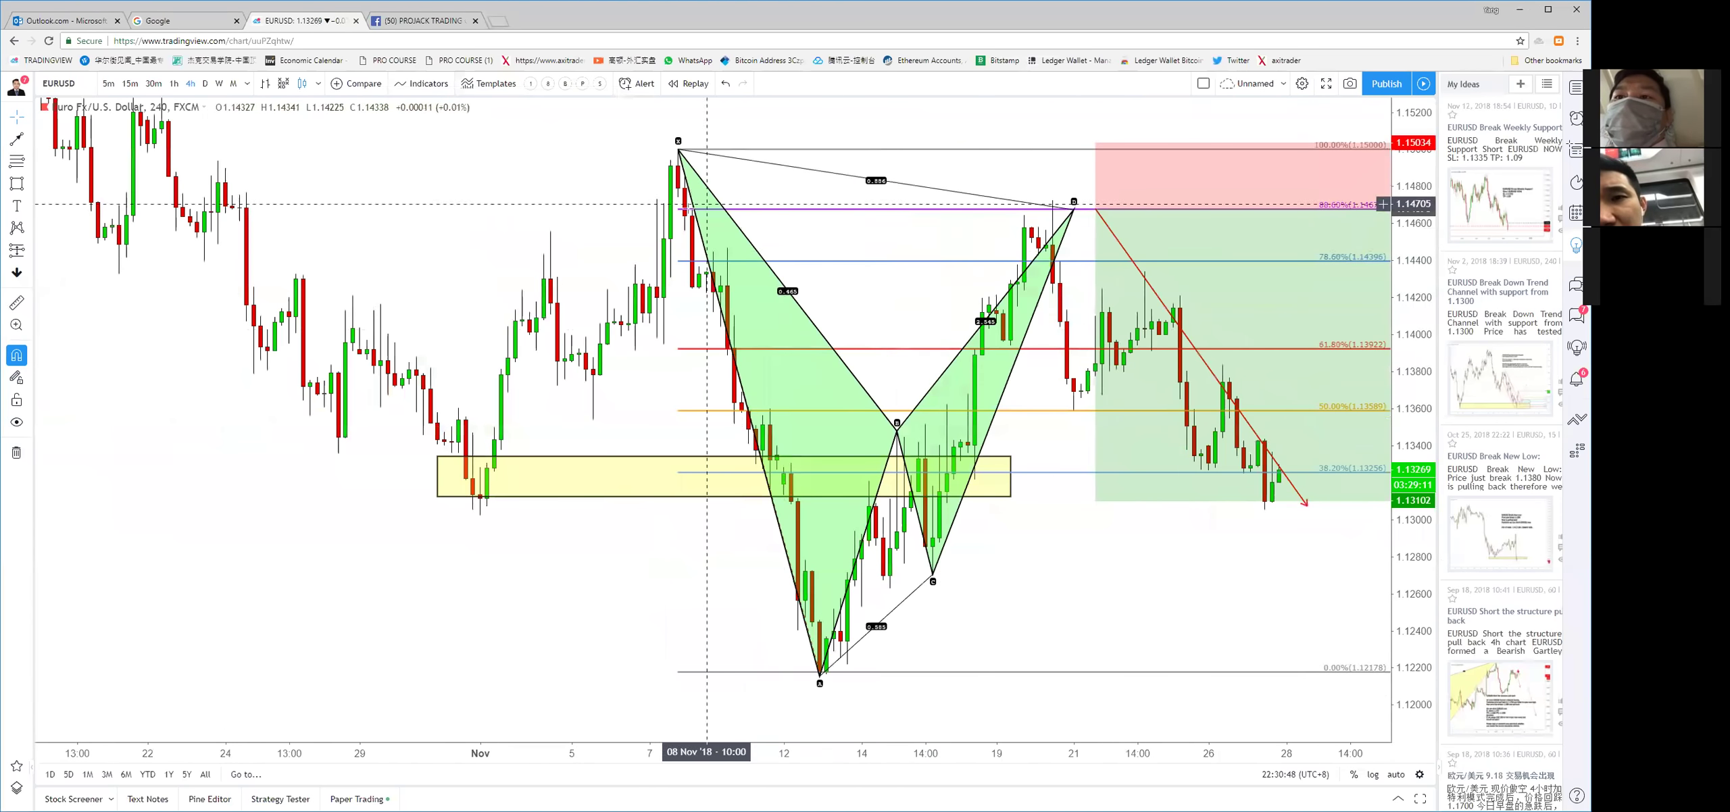
left_click_drag(1032, 198, 868, 194)
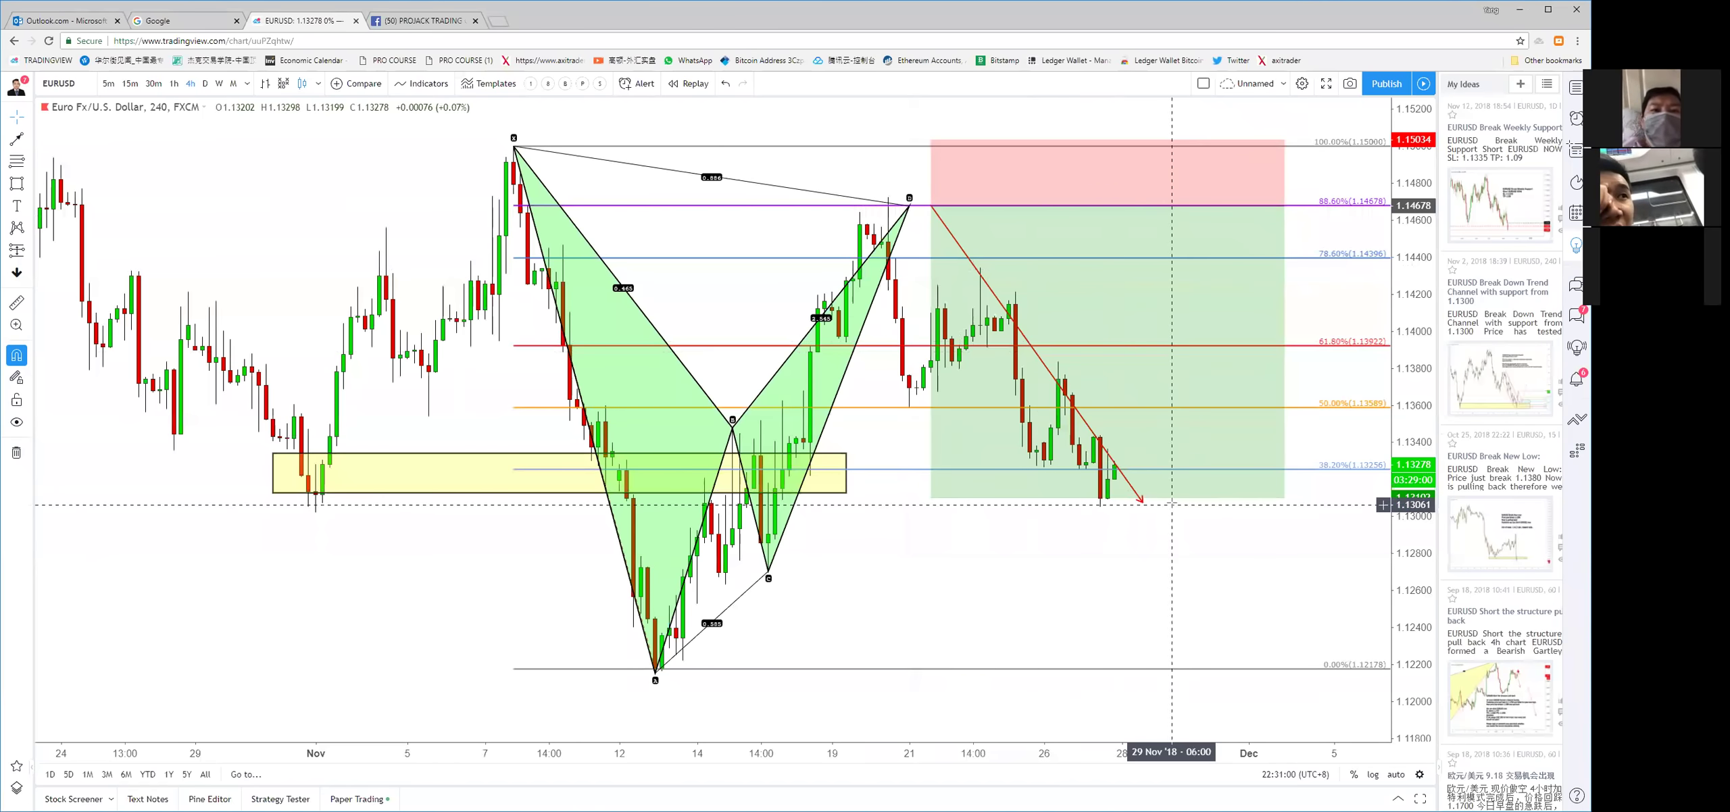
scroll(936, 377, "up", 1)
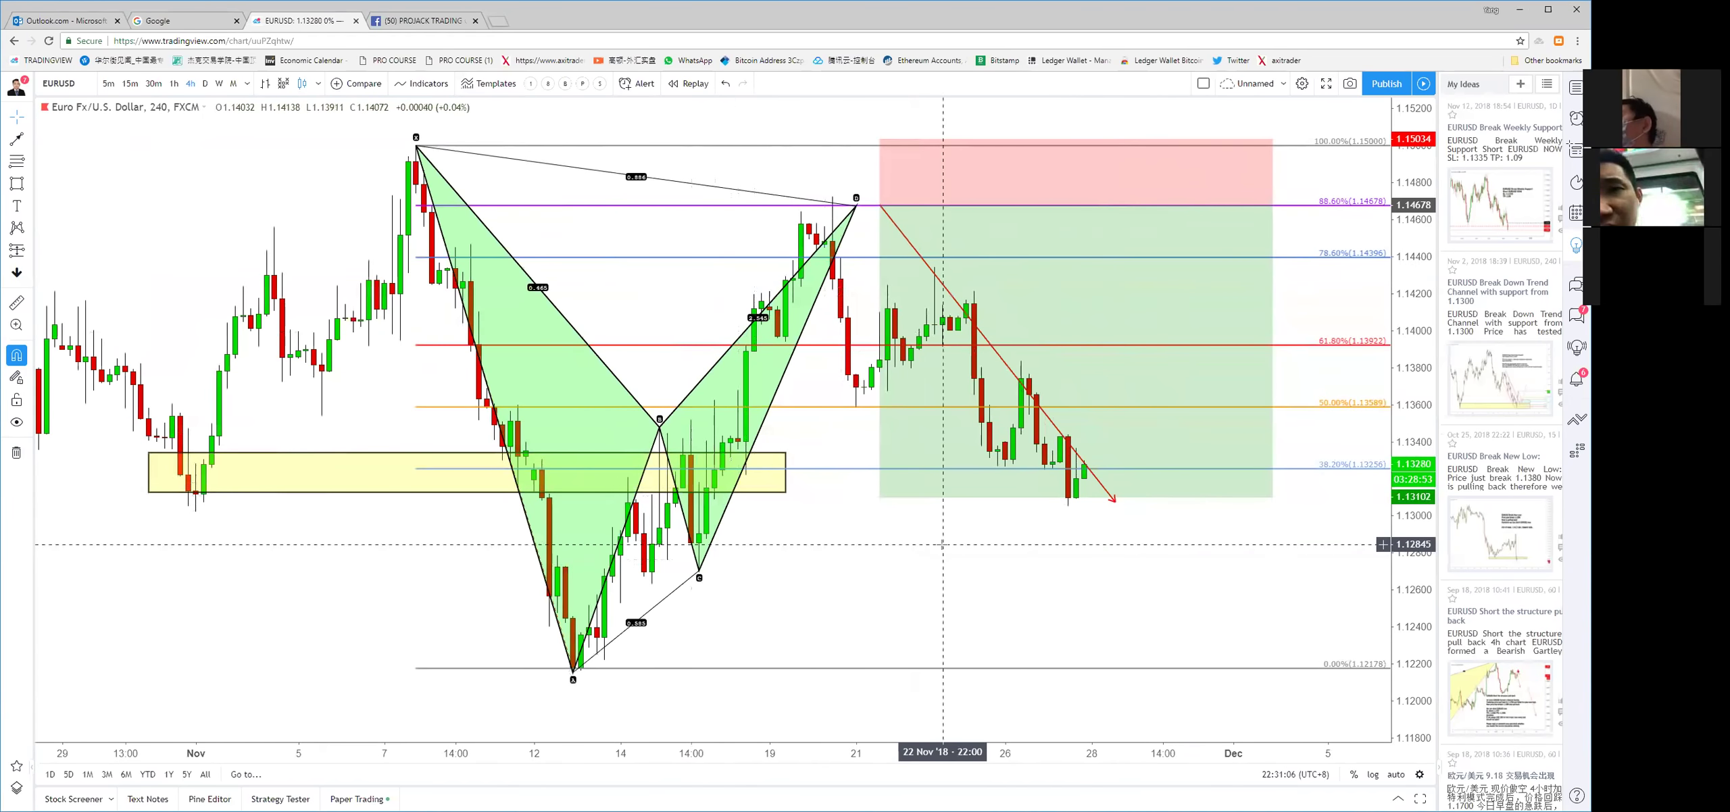
Remove all drawings and box the latest candles in yellow from 27 November 10:00 to 28 November 06:00, between about 1.1348 and 1.1308
left_click(16, 453)
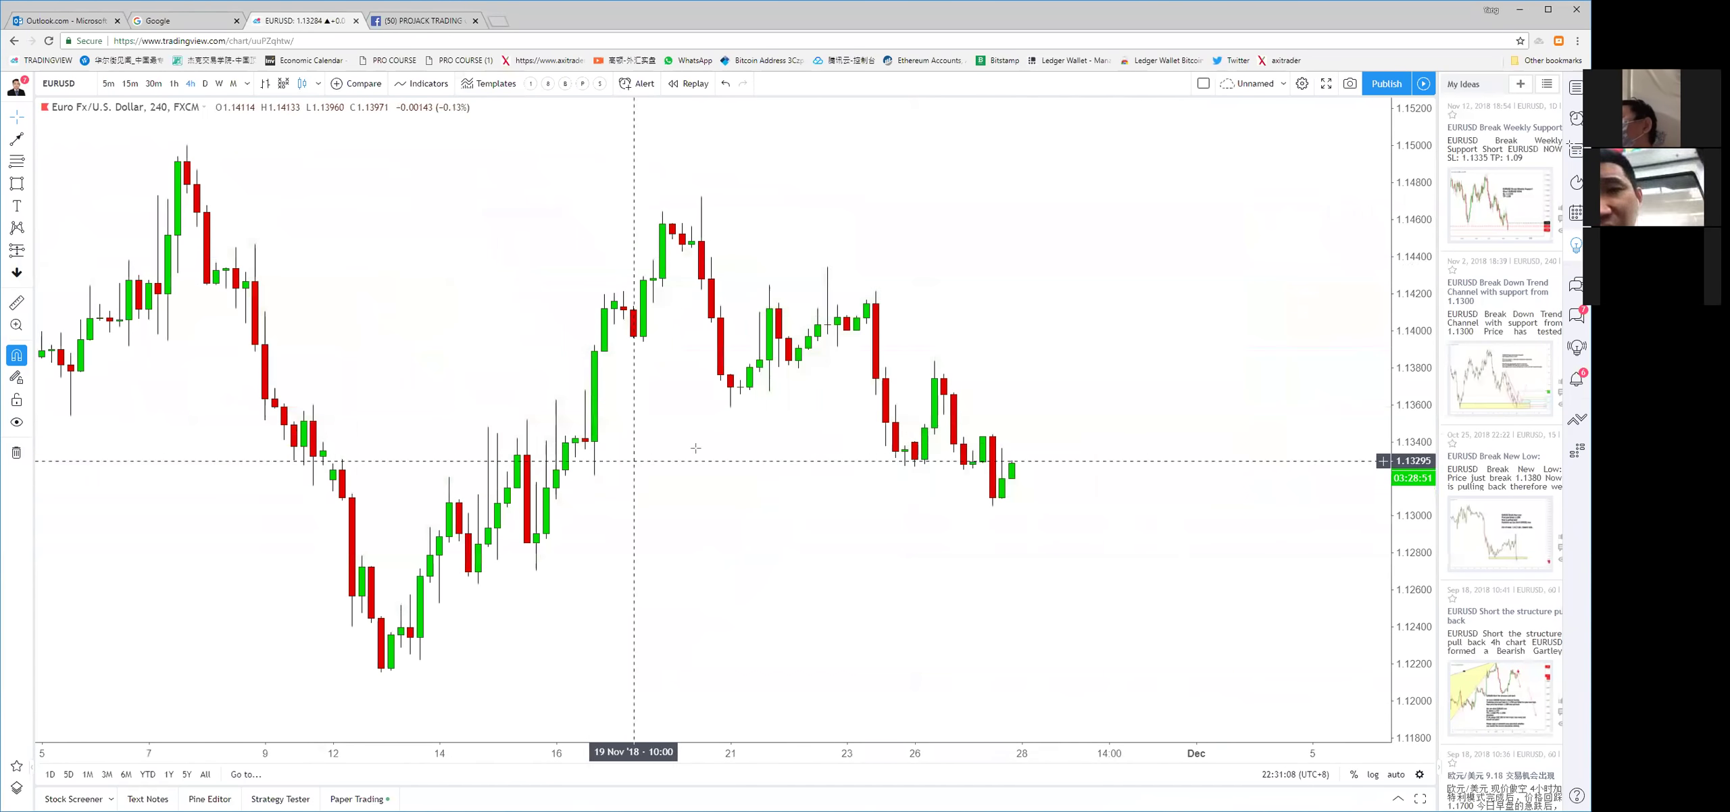
scroll(696, 448, "up", 4)
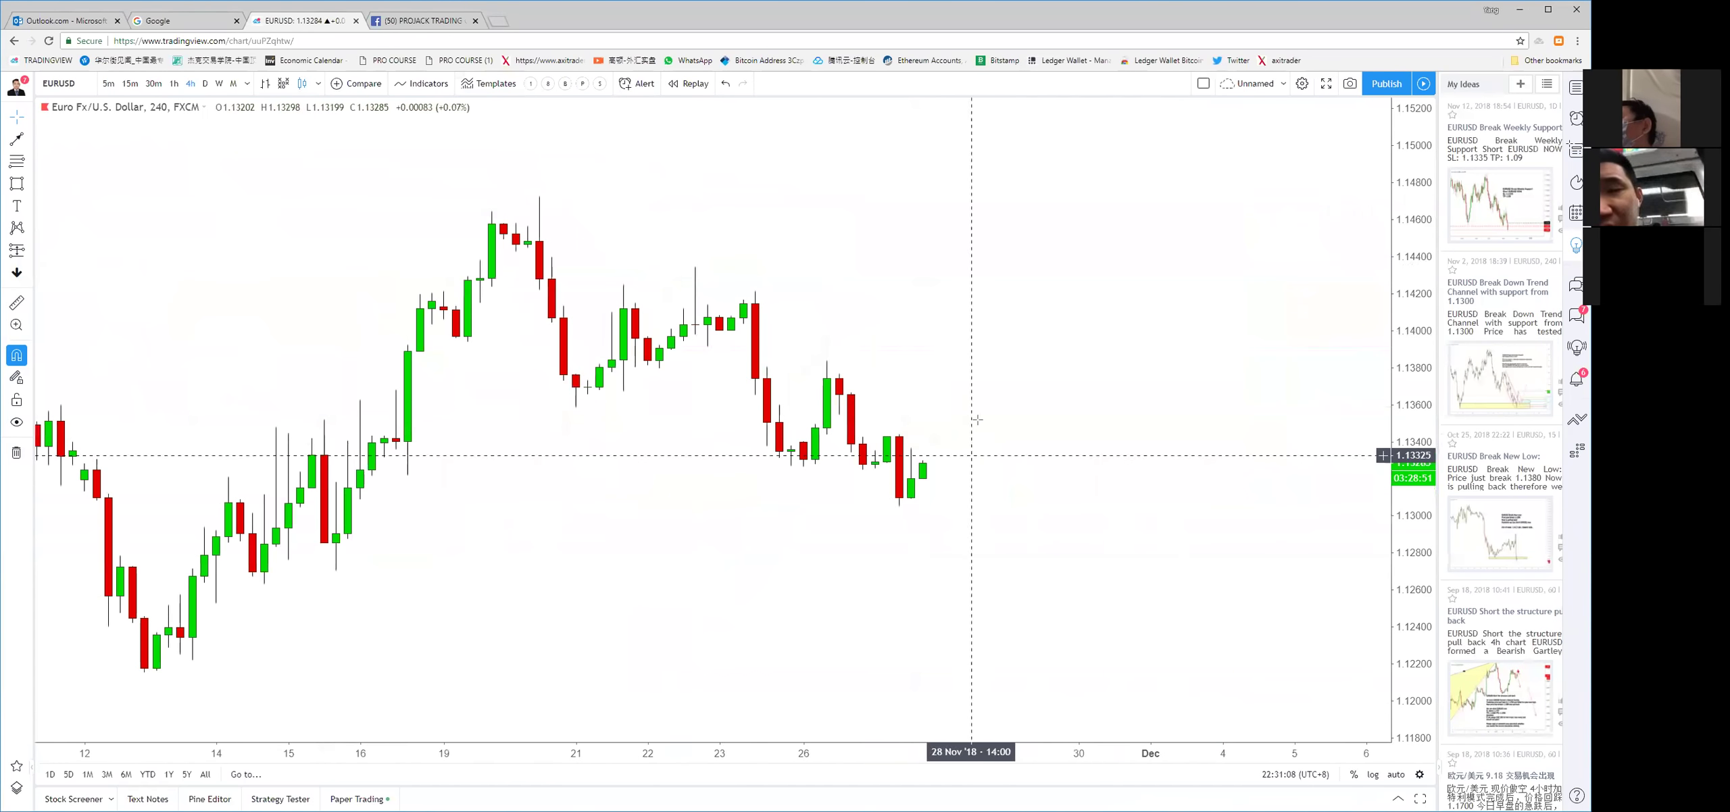
left_click(16, 183)
left_click_drag(705, 433, 786, 499)
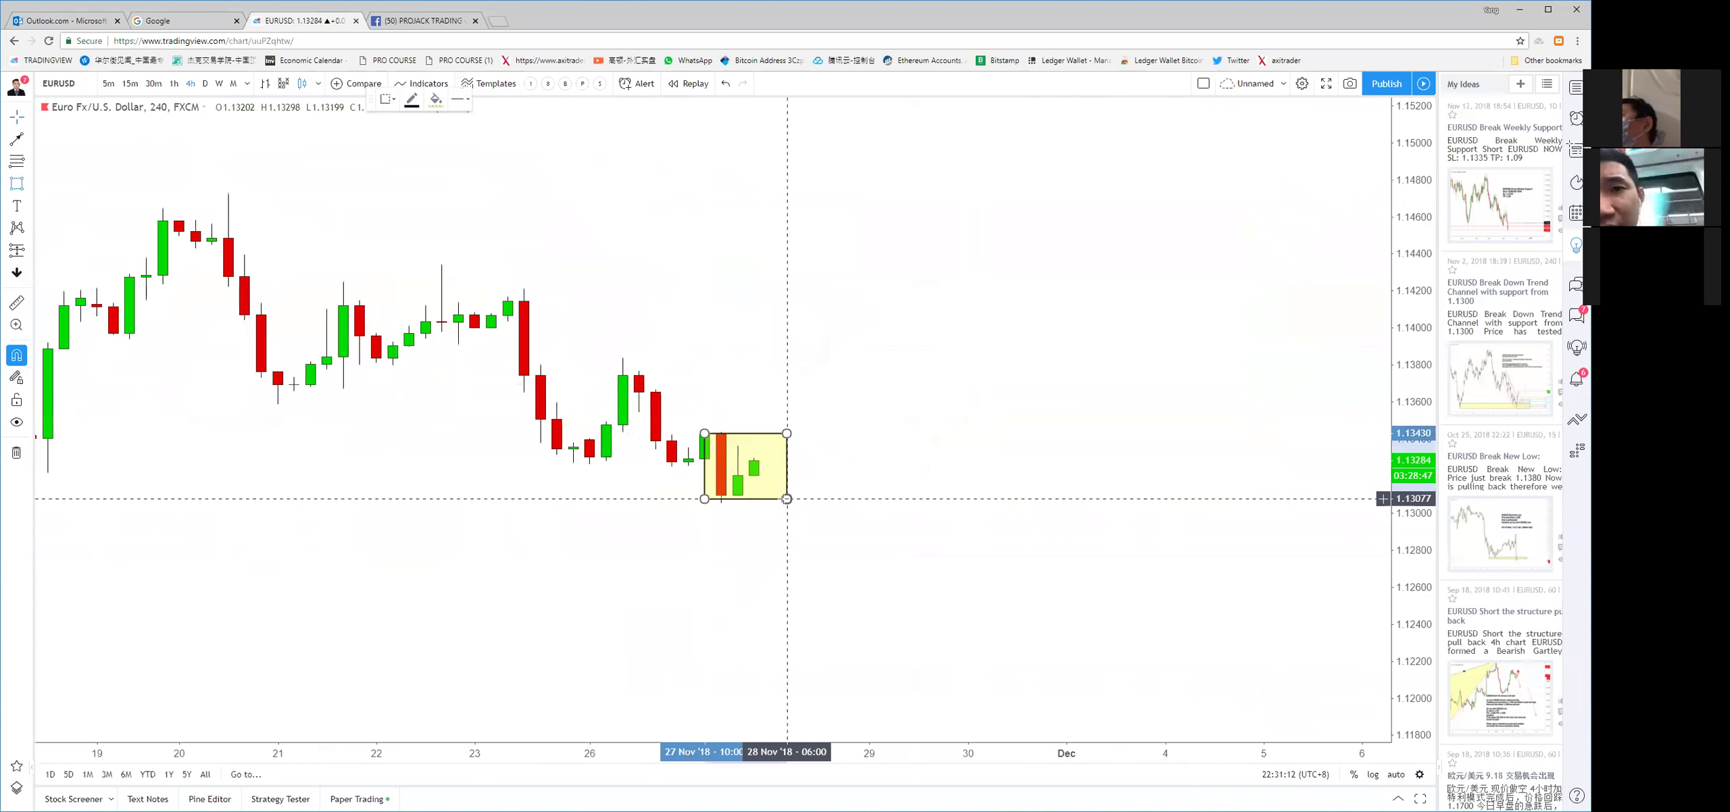
left_click_drag(787, 433, 909, 424)
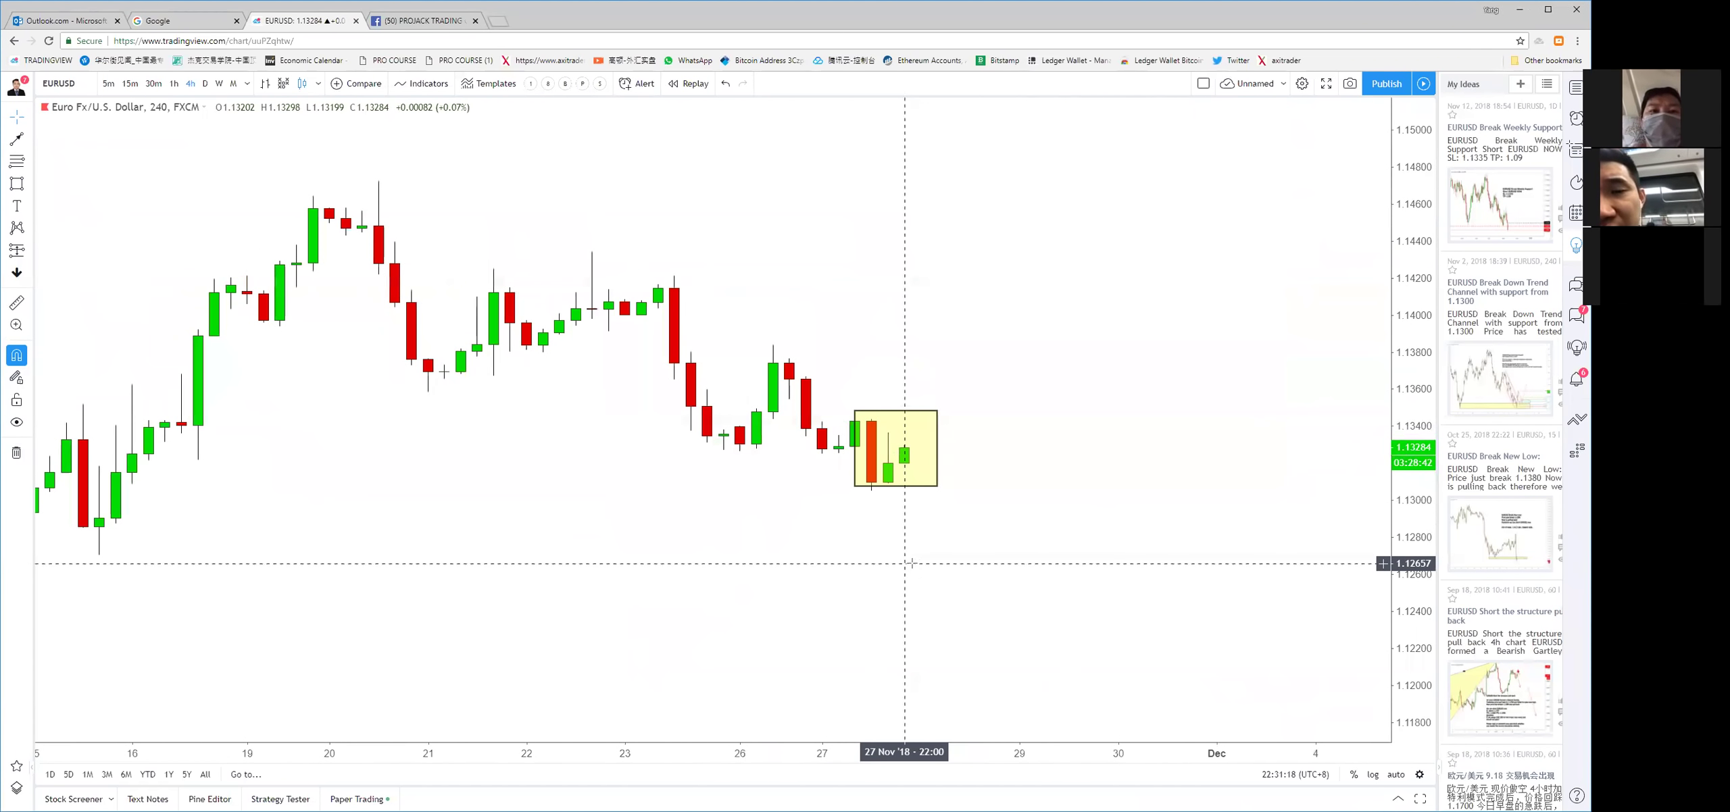
Draw a red arrow from the latest candle down to about 1.1278 and lower the yellow box's bottom edge slightly to about 1.1304
left_click(905, 448)
left_click(937, 539)
left_click_drag(894, 493, 881, 491)
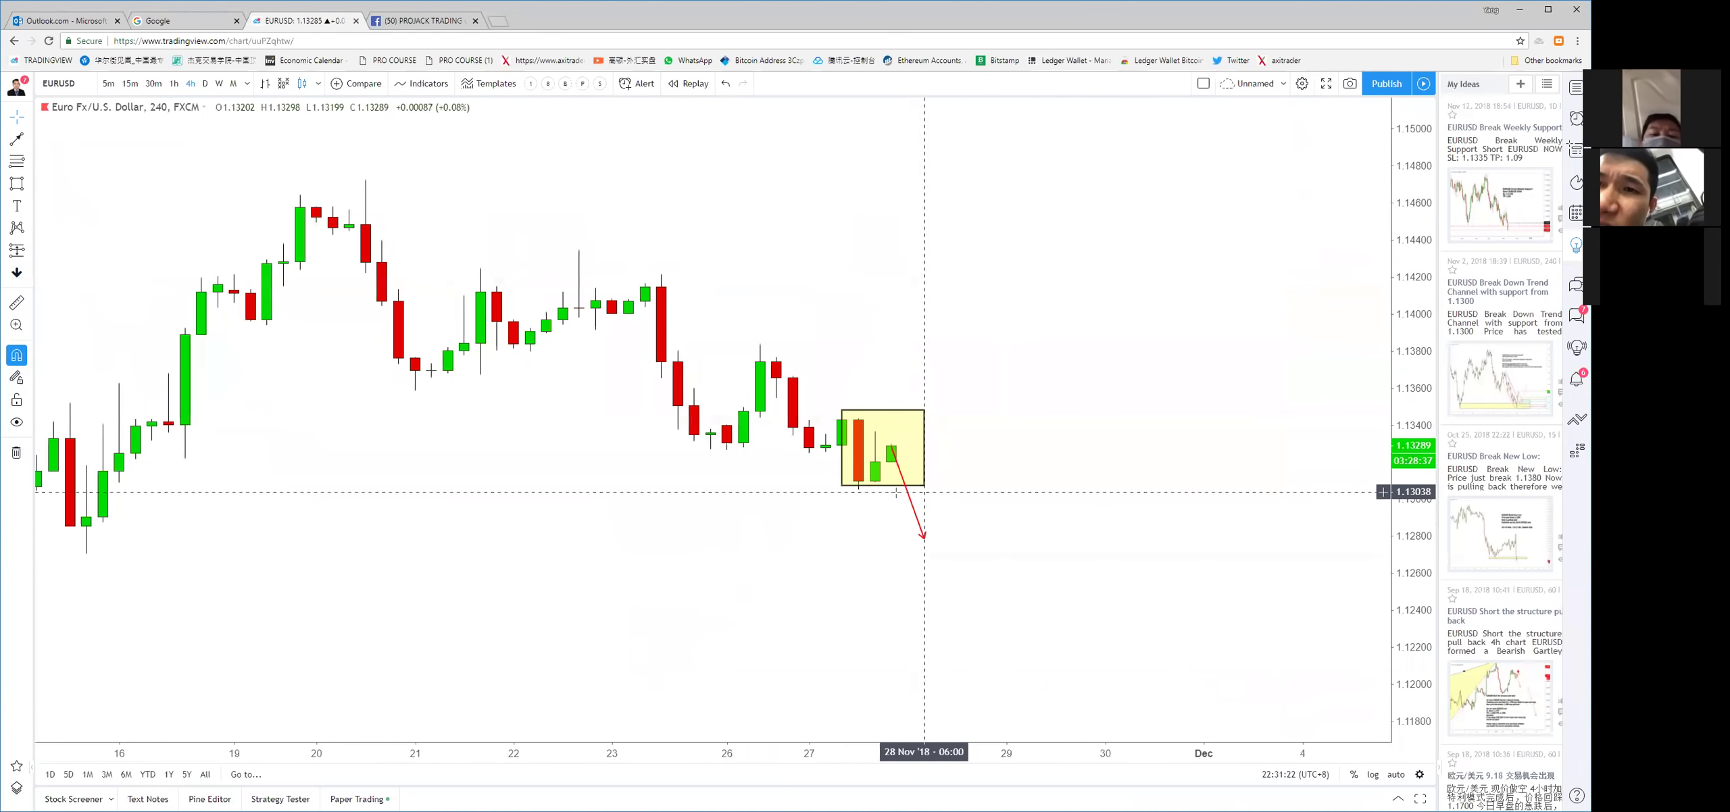
left_click(842, 489)
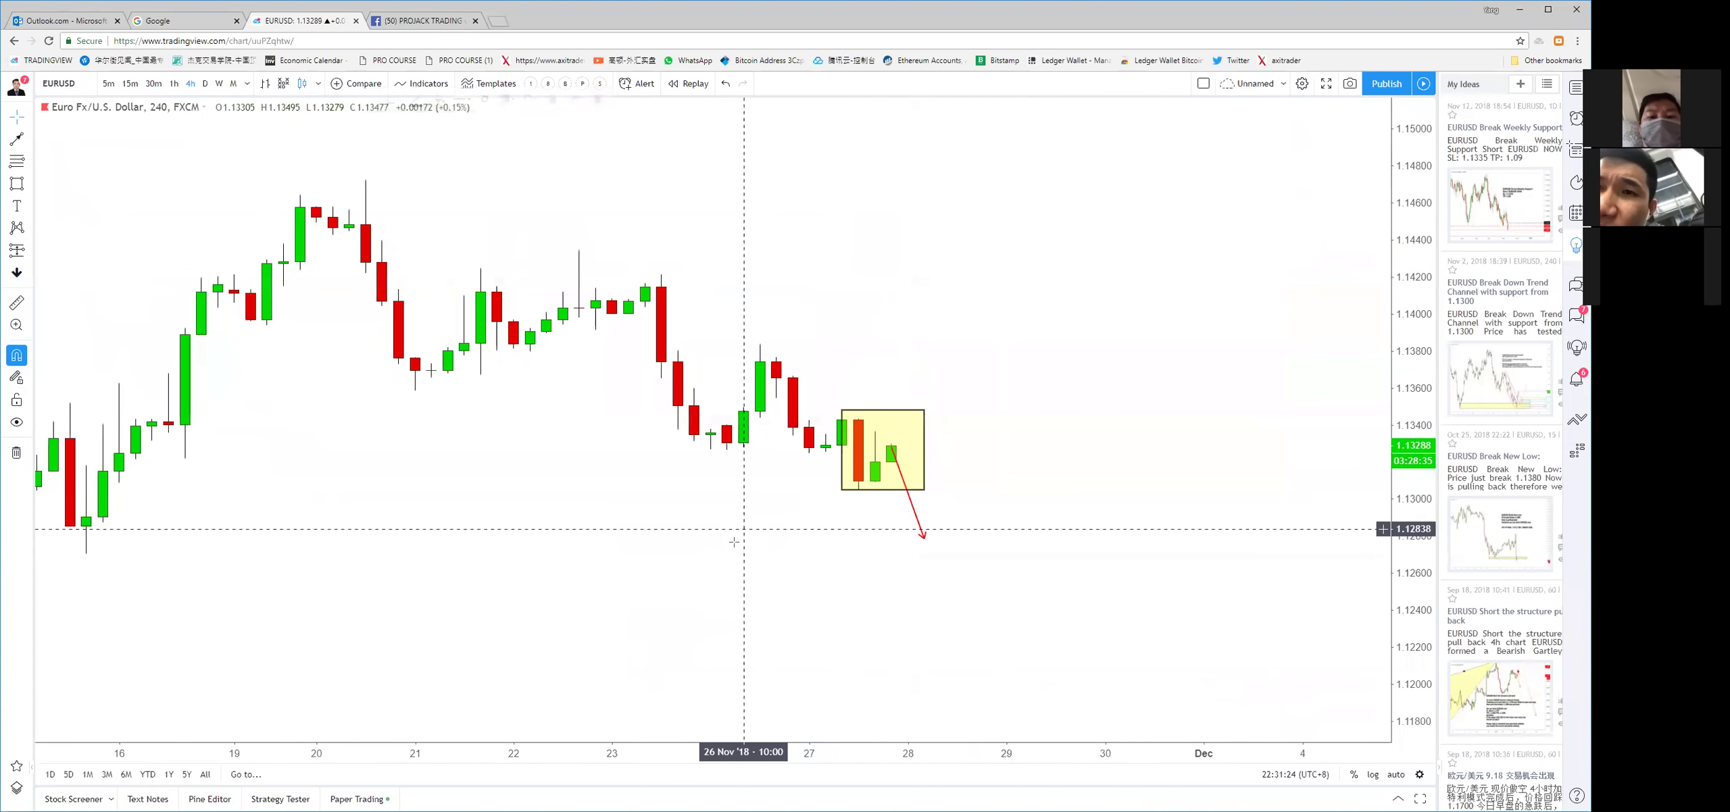
Draw a Fib Retracement from the 13 November low at 1.12164 to the 20 November high at 1.14724
left_click_drag(733, 530, 977, 533)
scroll(977, 533, "down", 2)
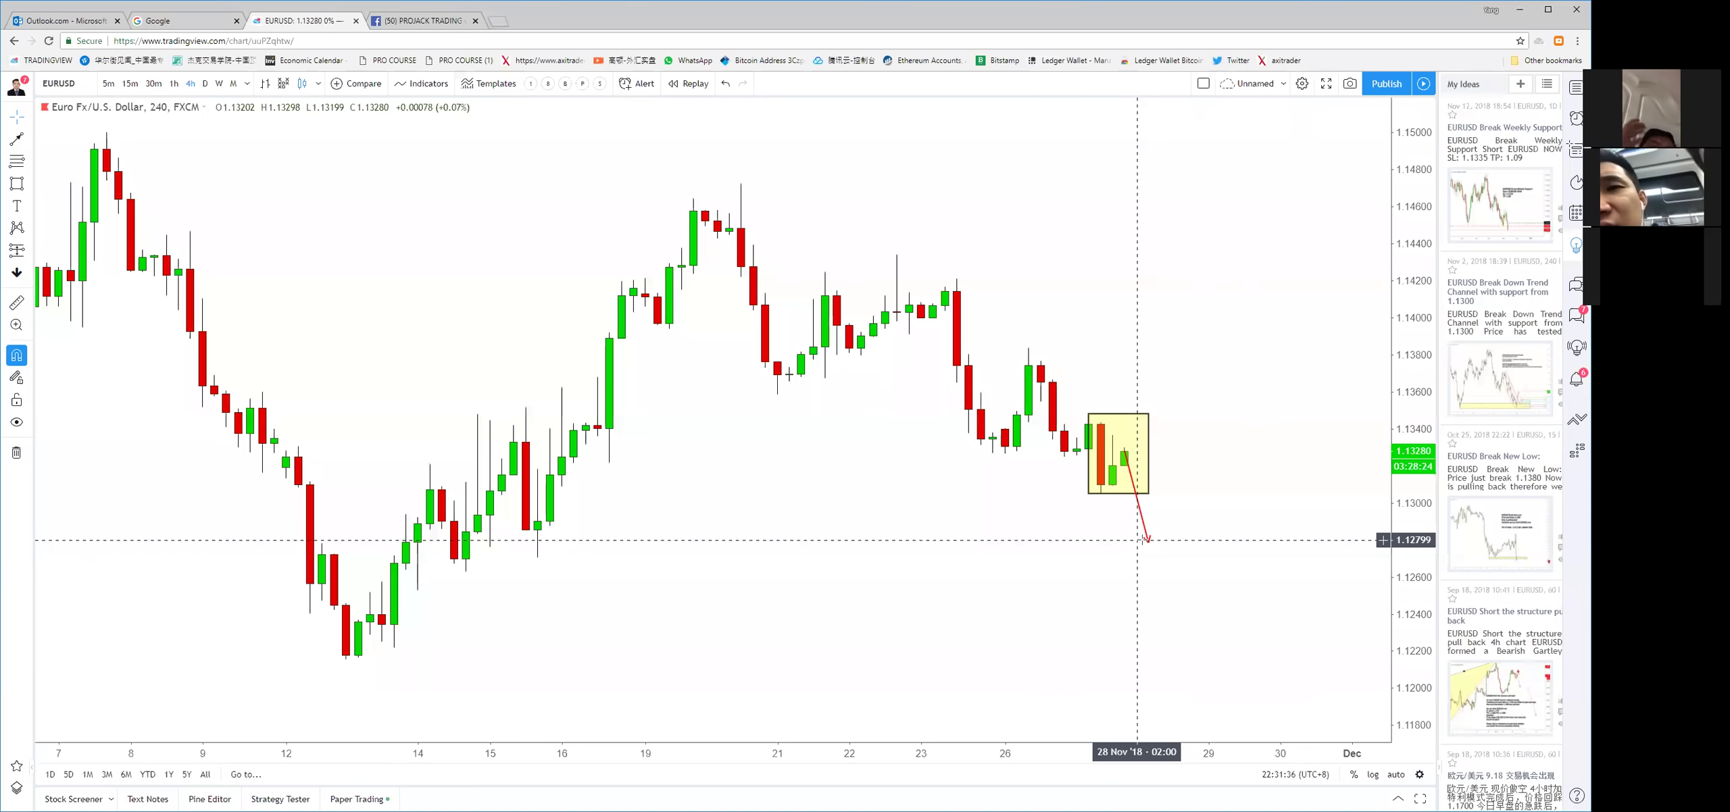
scroll(1145, 540, "down", 2)
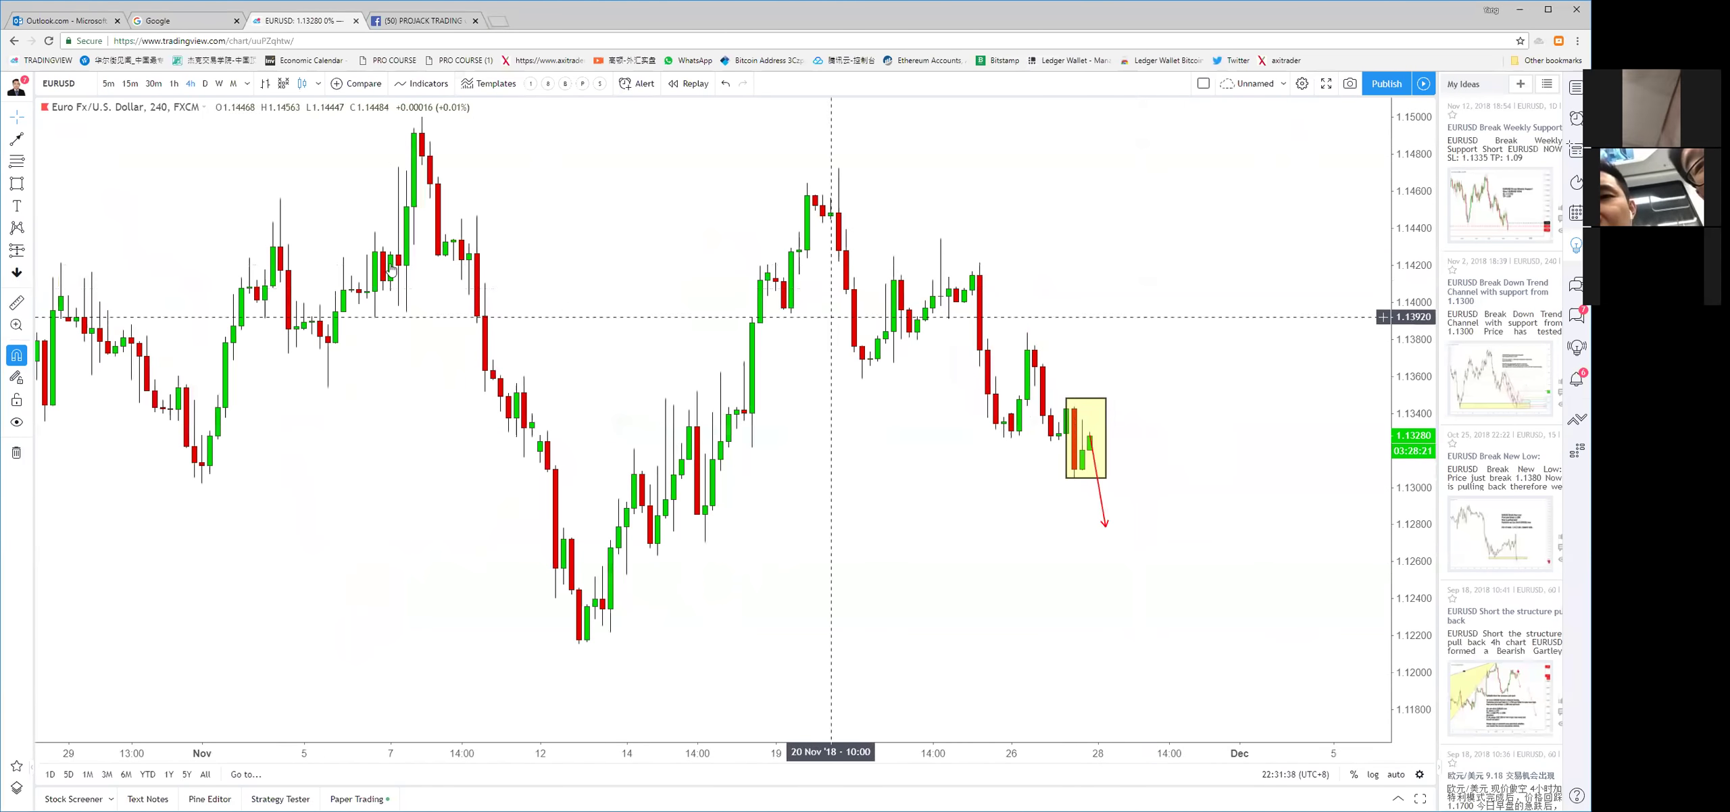
left_click(587, 642)
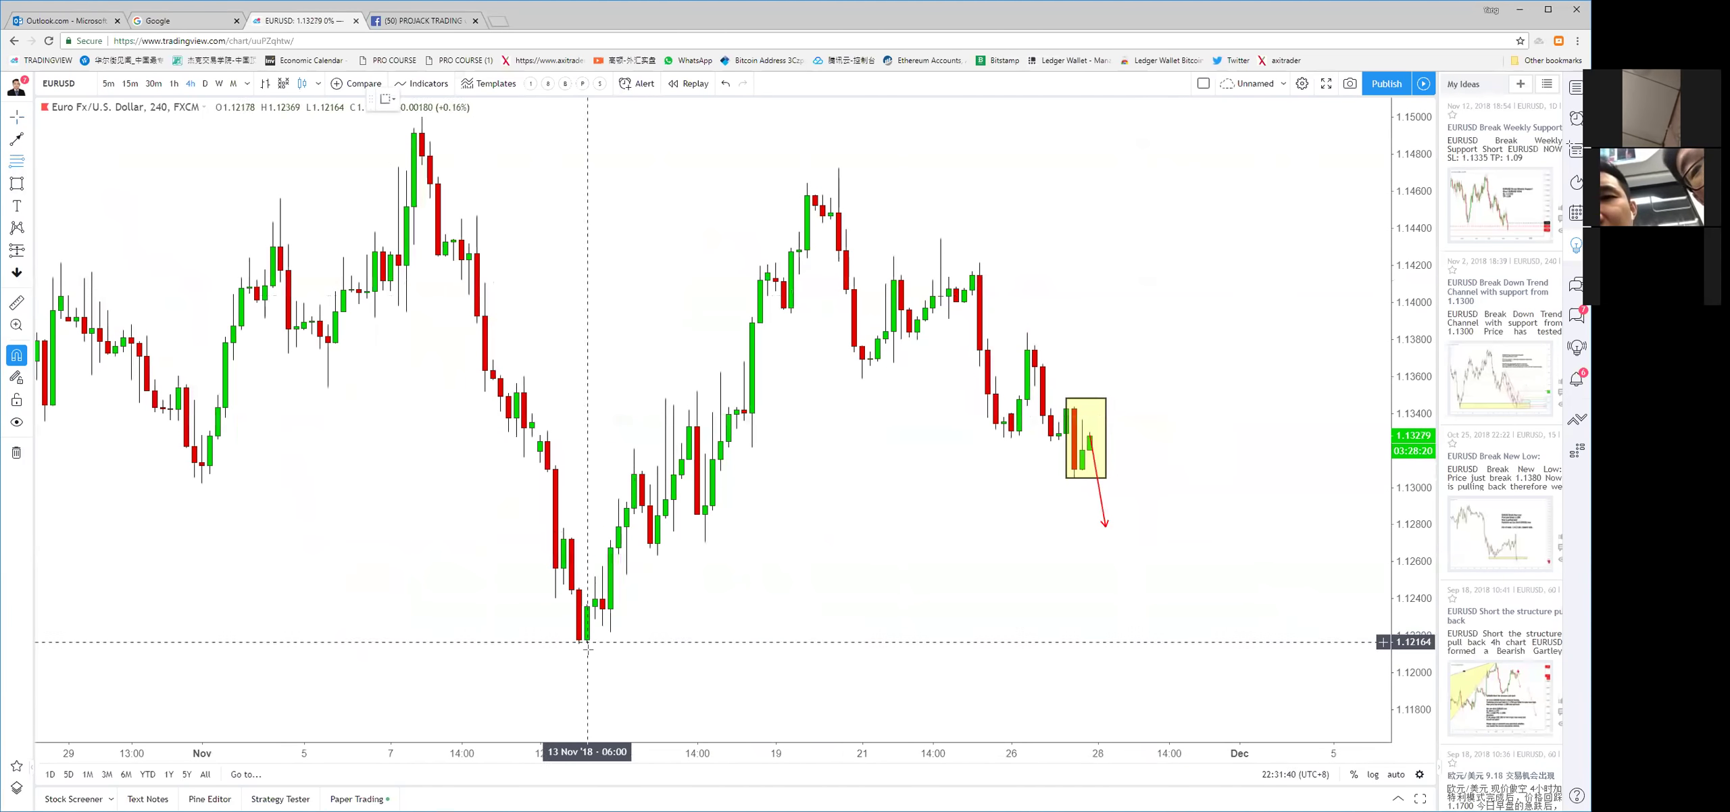
left_click(837, 162)
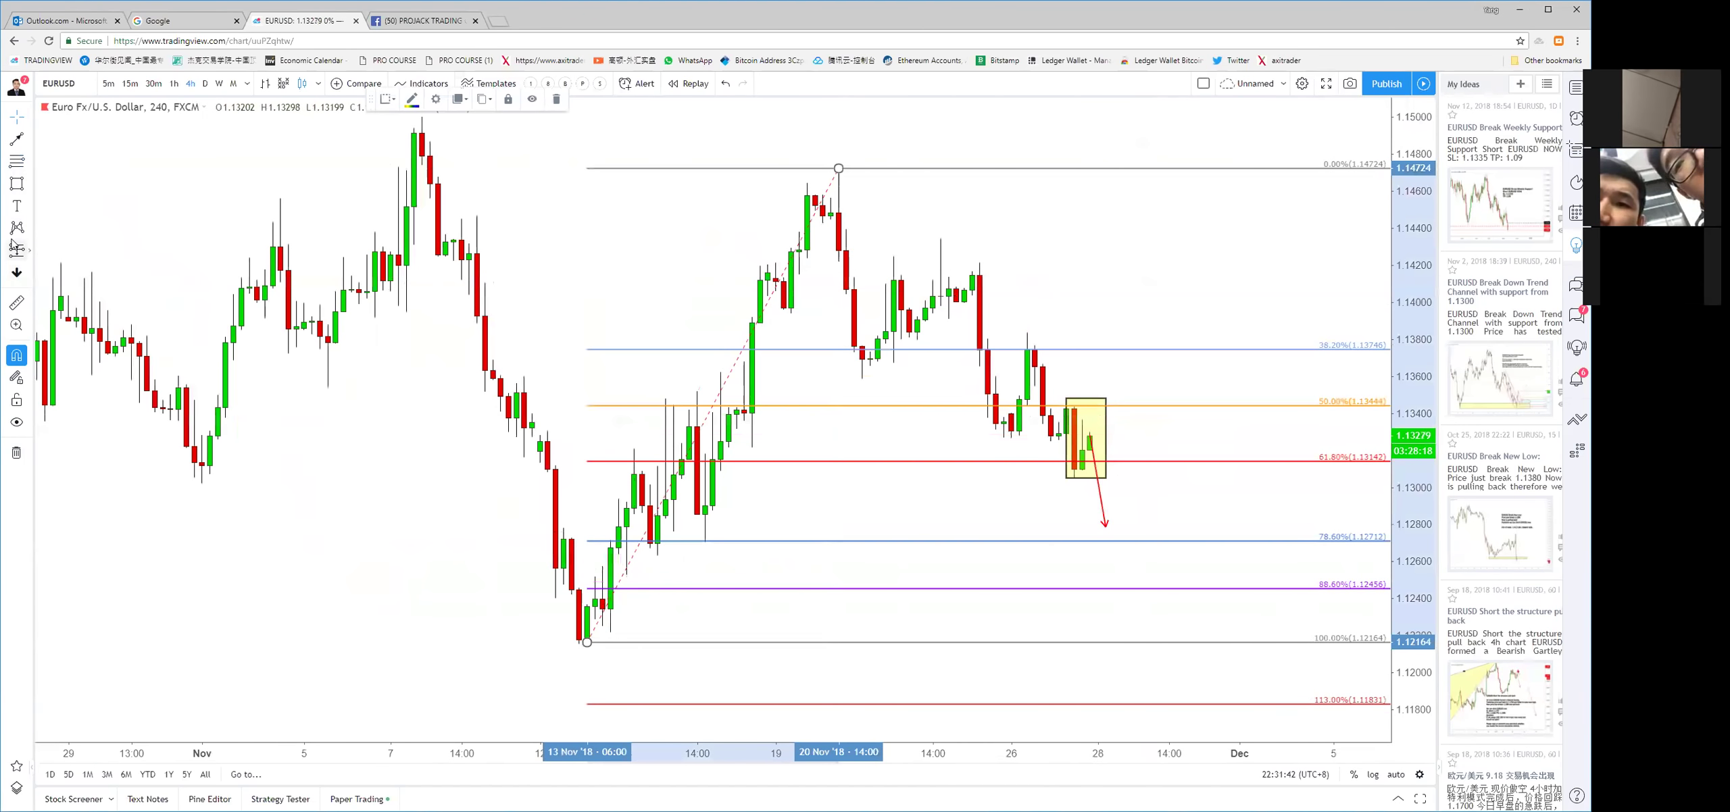
Draw a harmonic pattern through 1.12164, 1.14724, 1.13730 and 1.14342, ending at 1.12458 on the 88.6% level, and move its third point to 1.13586
left_click(586, 643)
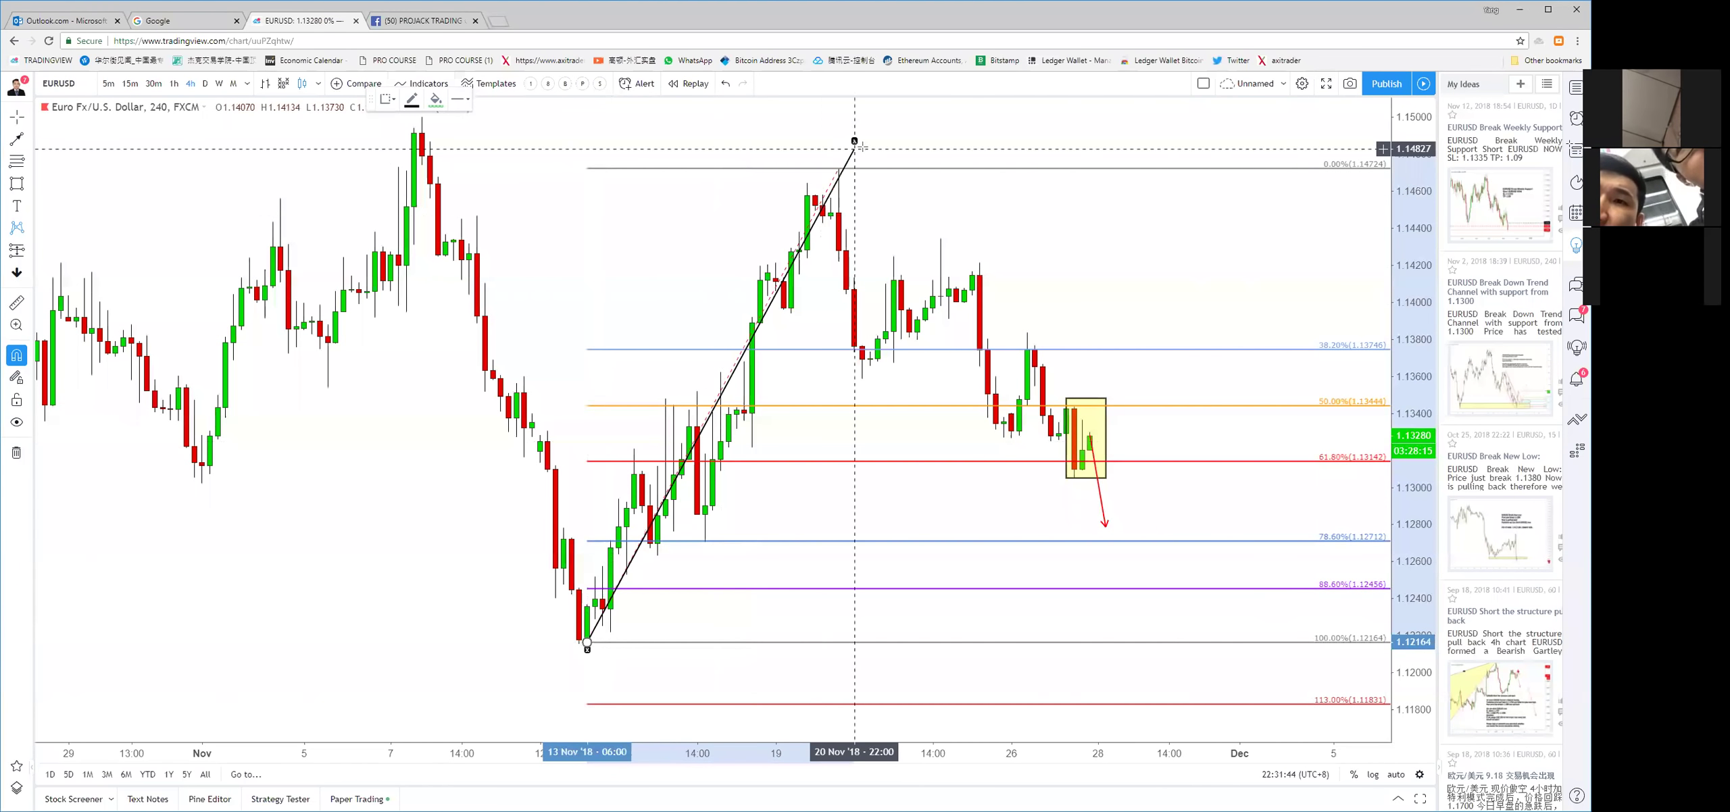
left_click(839, 167)
left_click(854, 352)
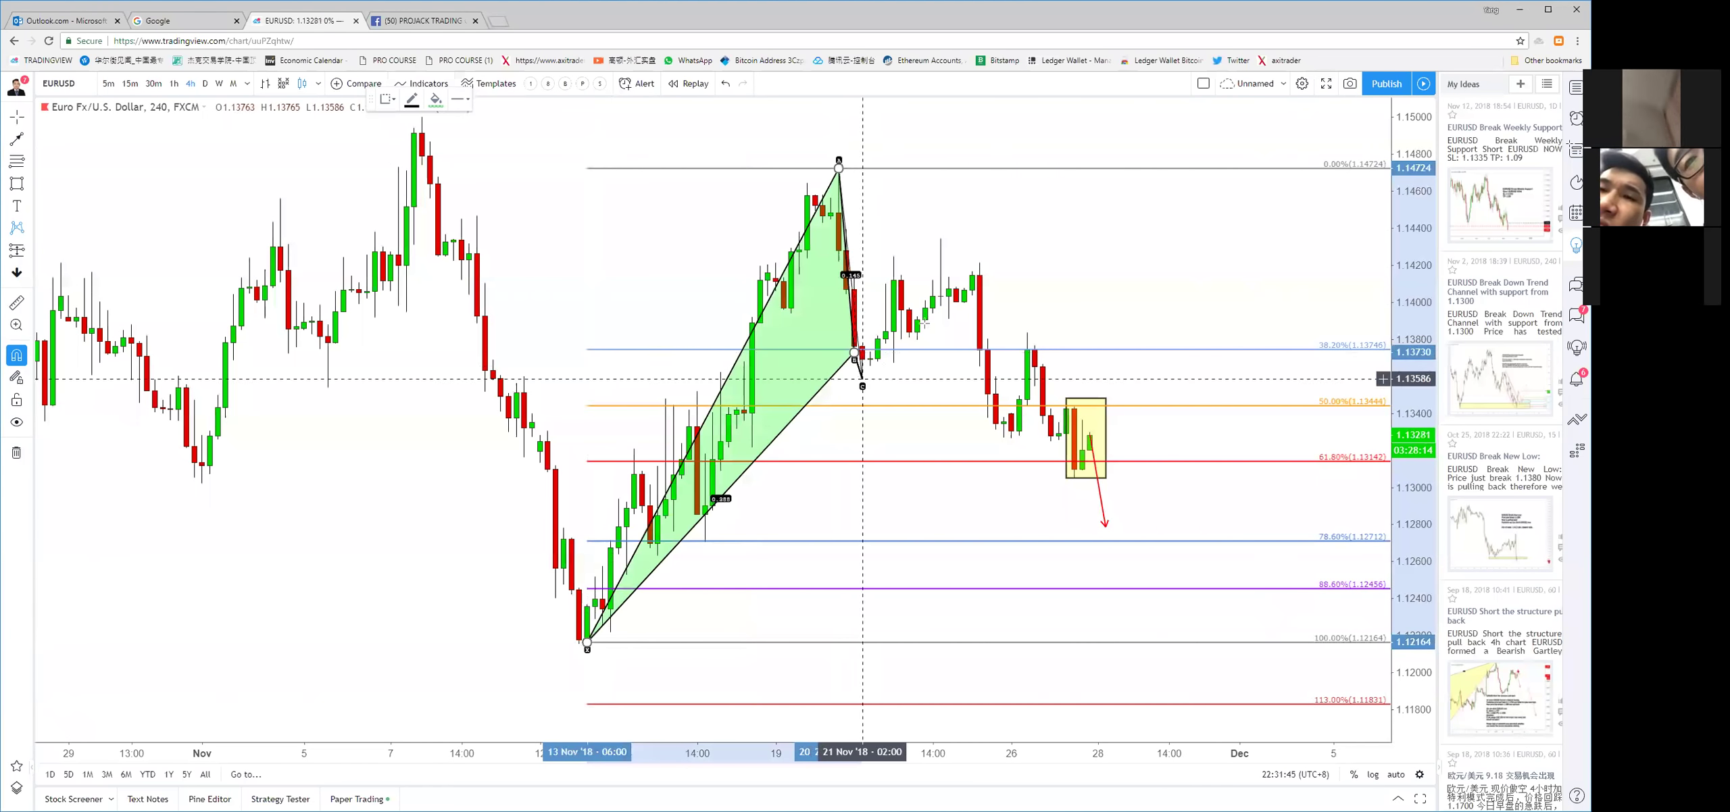
left_click(941, 238)
left_click(1185, 588)
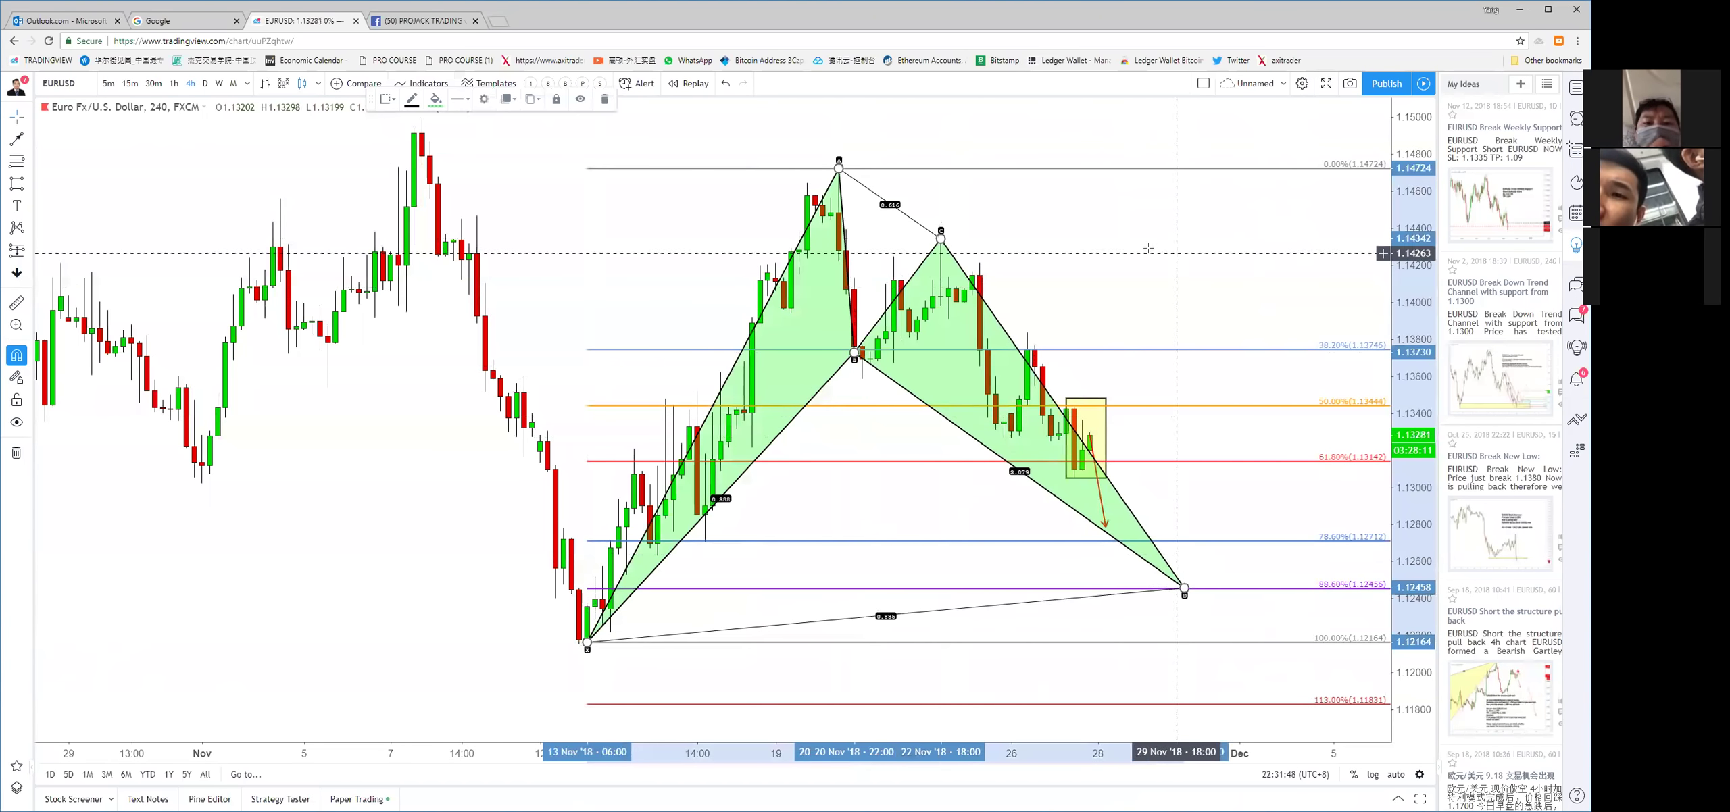
left_click_drag(854, 352, 861, 380)
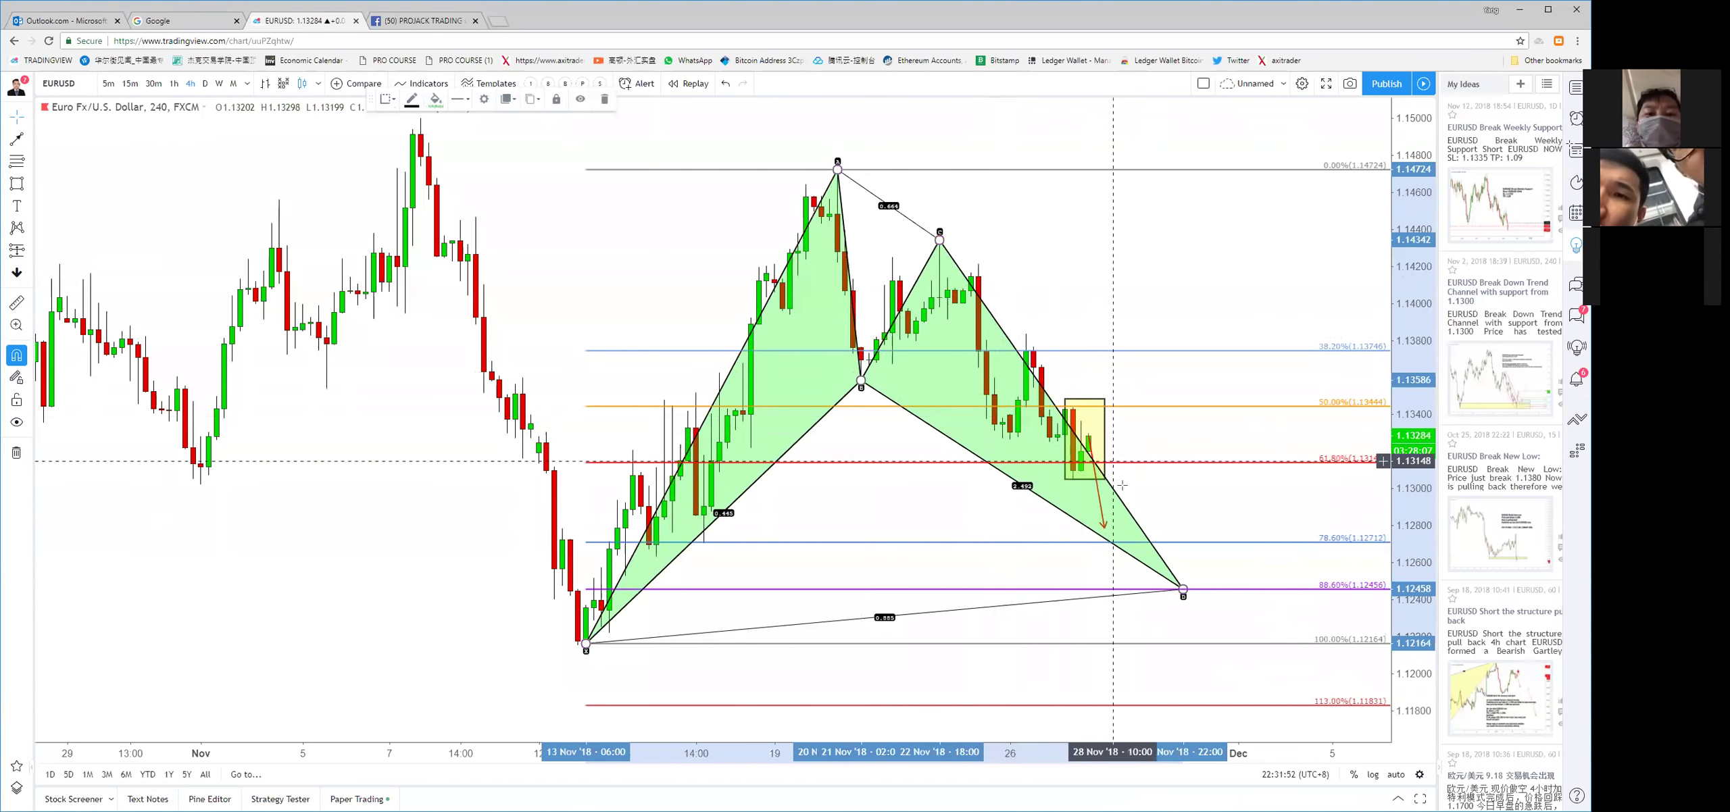
Switch the EURUSD chart to the 30-minute timeframe and reset the chart view
scroll(1190, 277, "down", 2)
left_click_drag(1208, 284, 1060, 297)
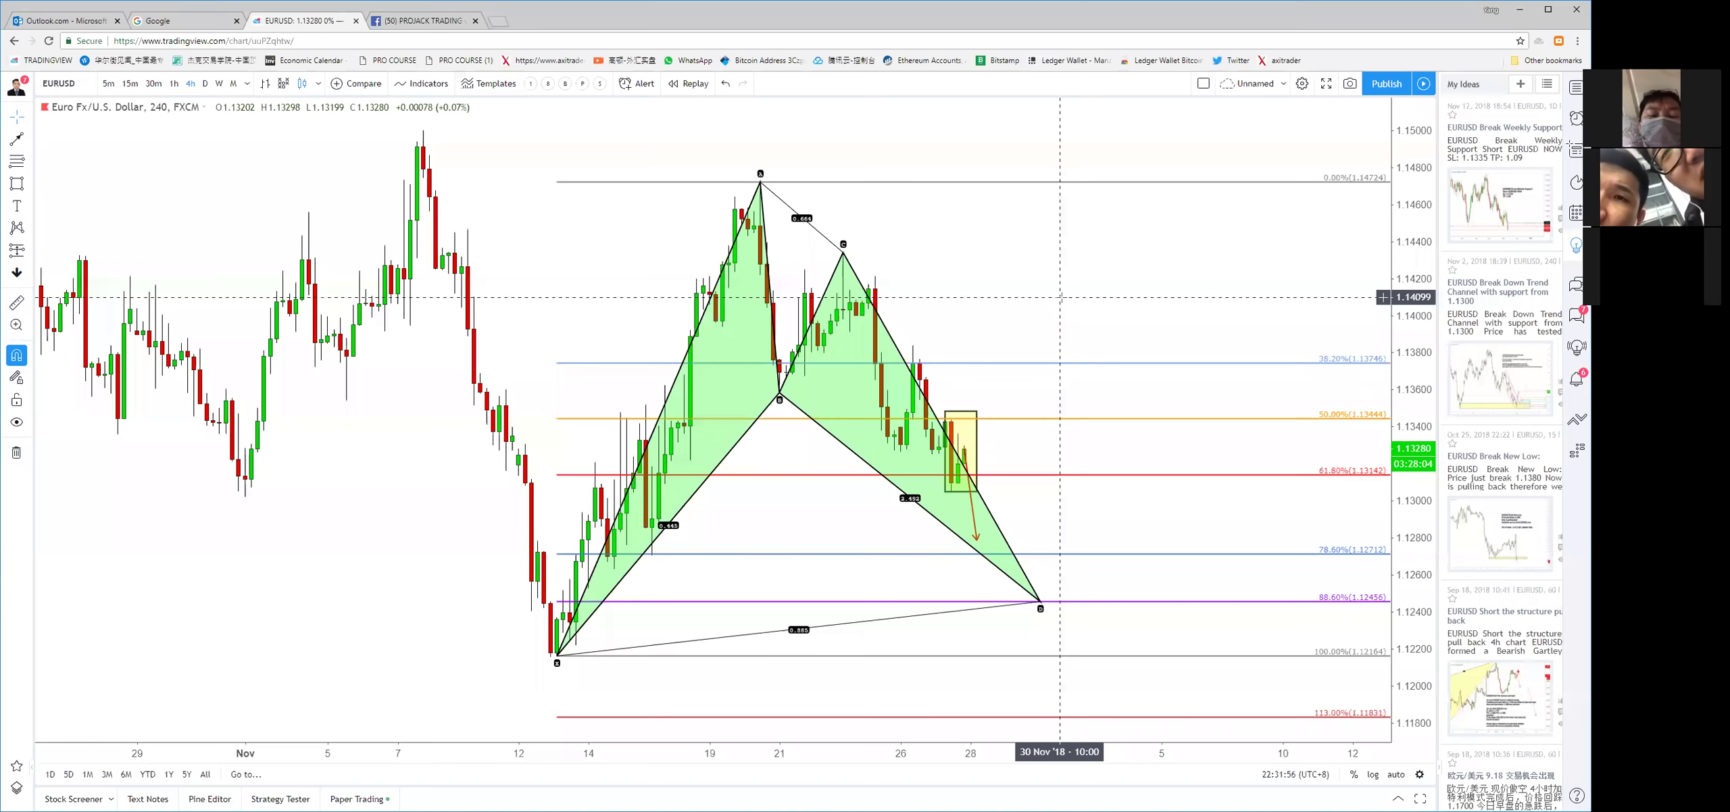
key("3")
key("0")
key("Return")
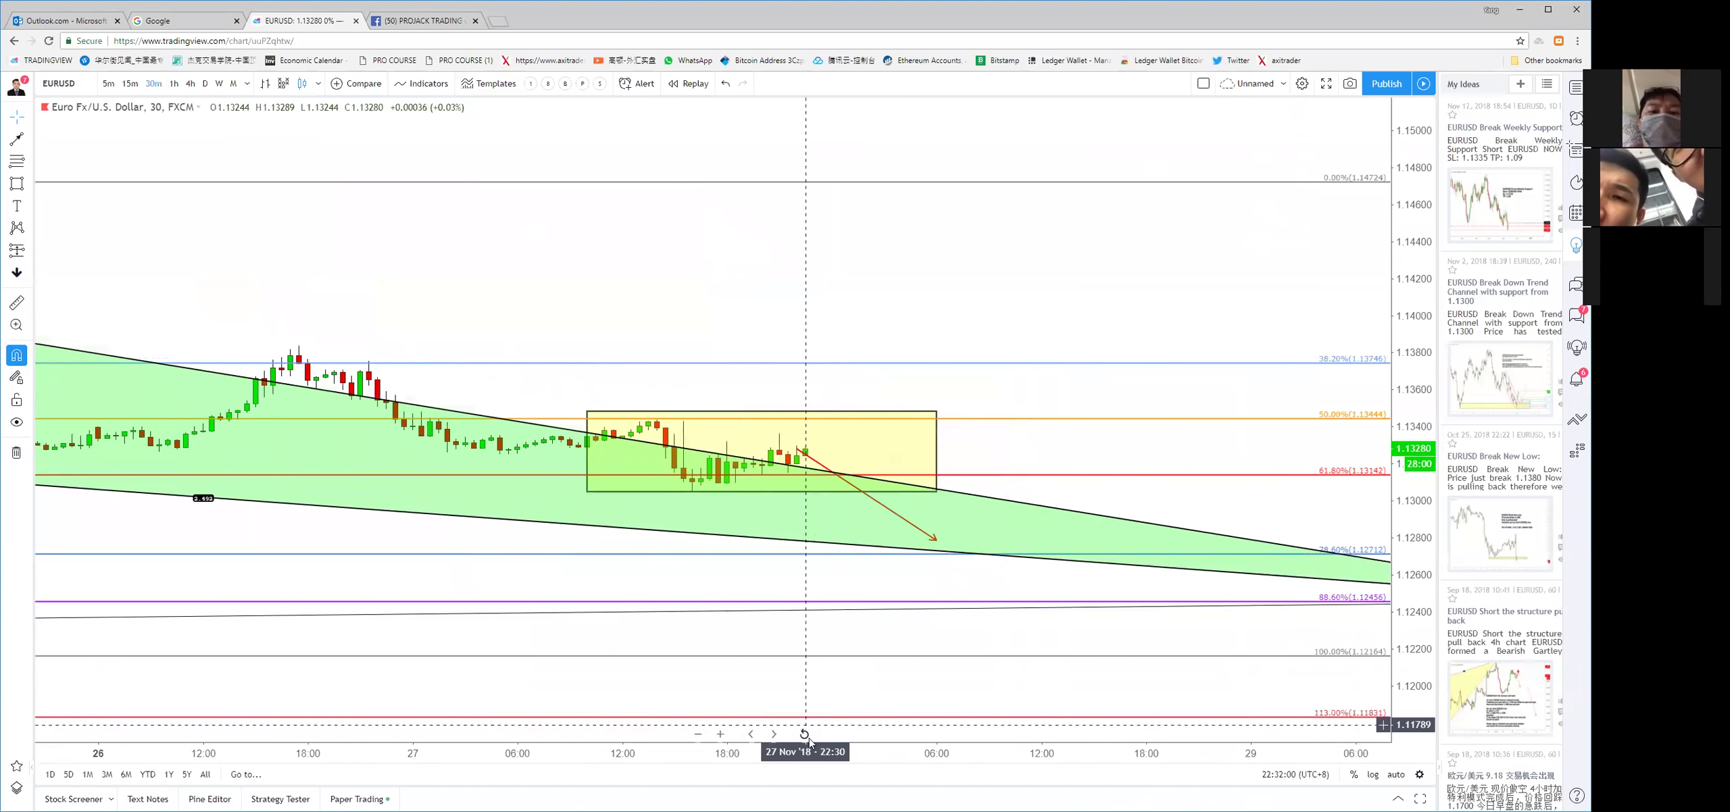
left_click(804, 734)
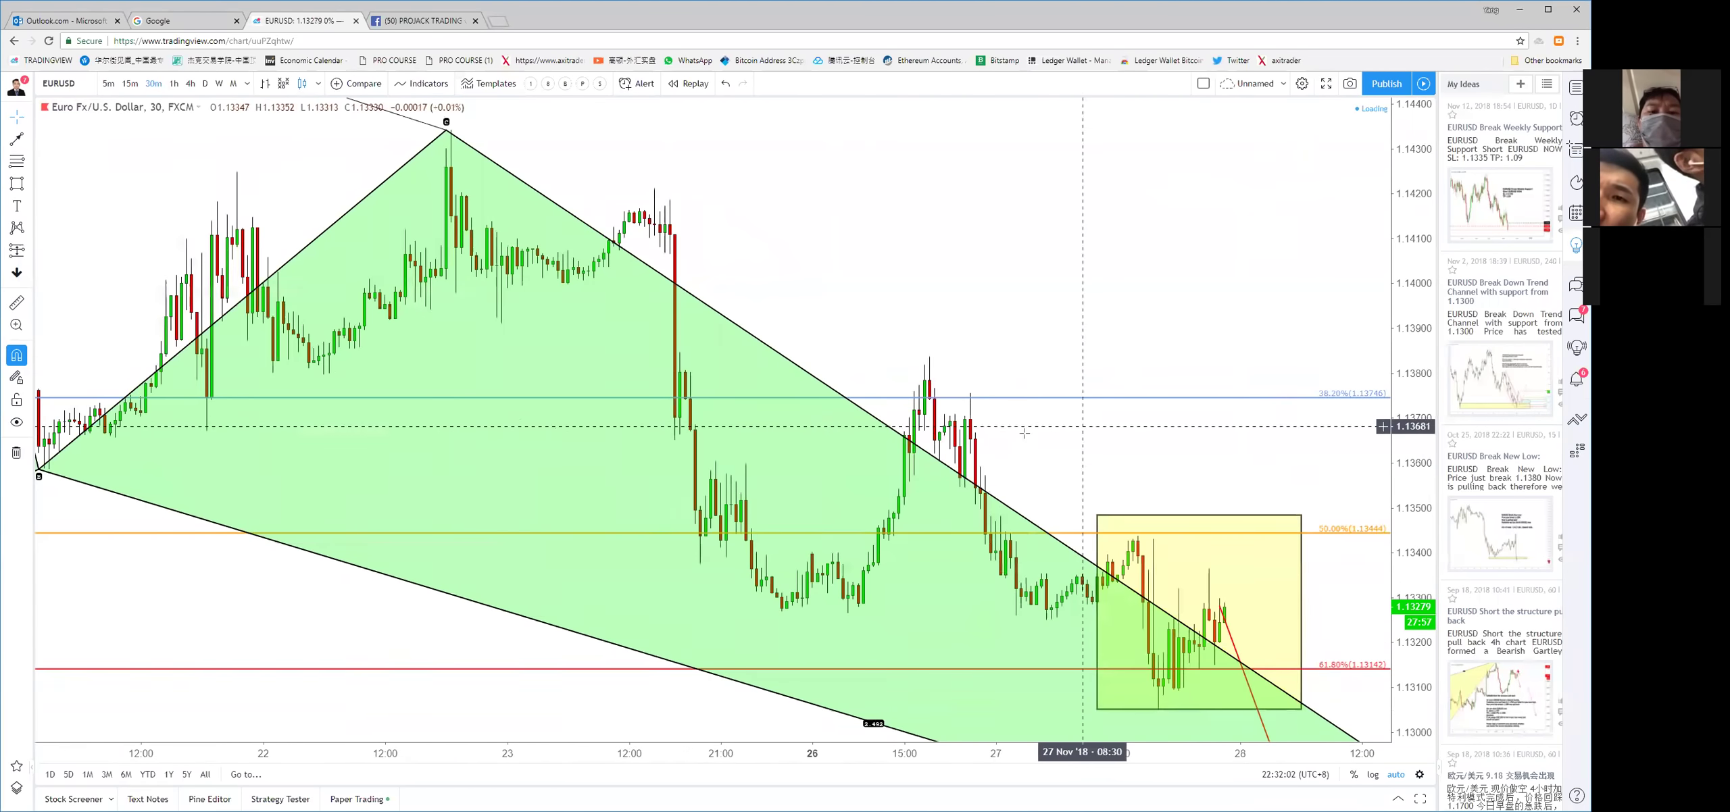
Remove all drawings and mark a thin yellow zone between about 1.1327 and 1.1330 from the 24 November low to 28 November 17:00
left_click_drag(1024, 432, 811, 432)
left_click(16, 453)
left_click(16, 183)
mouse_move(493, 607)
left_mouse_down()
mouse_move(1313, 605)
mouse_move(1266, 601)
left_mouse_up()
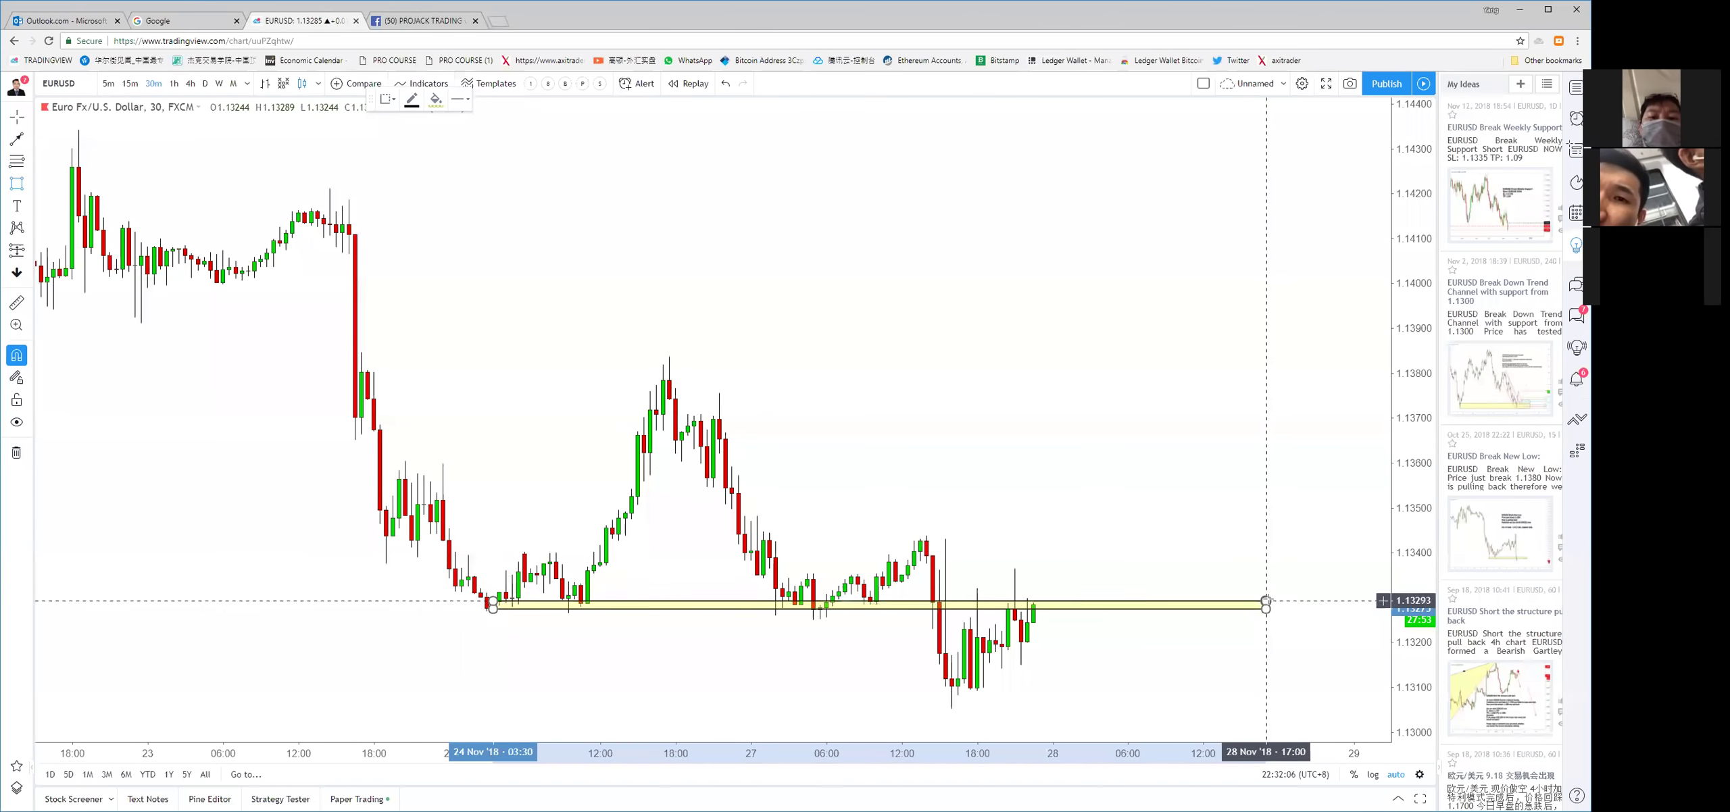
scroll(949, 591, "up", 2)
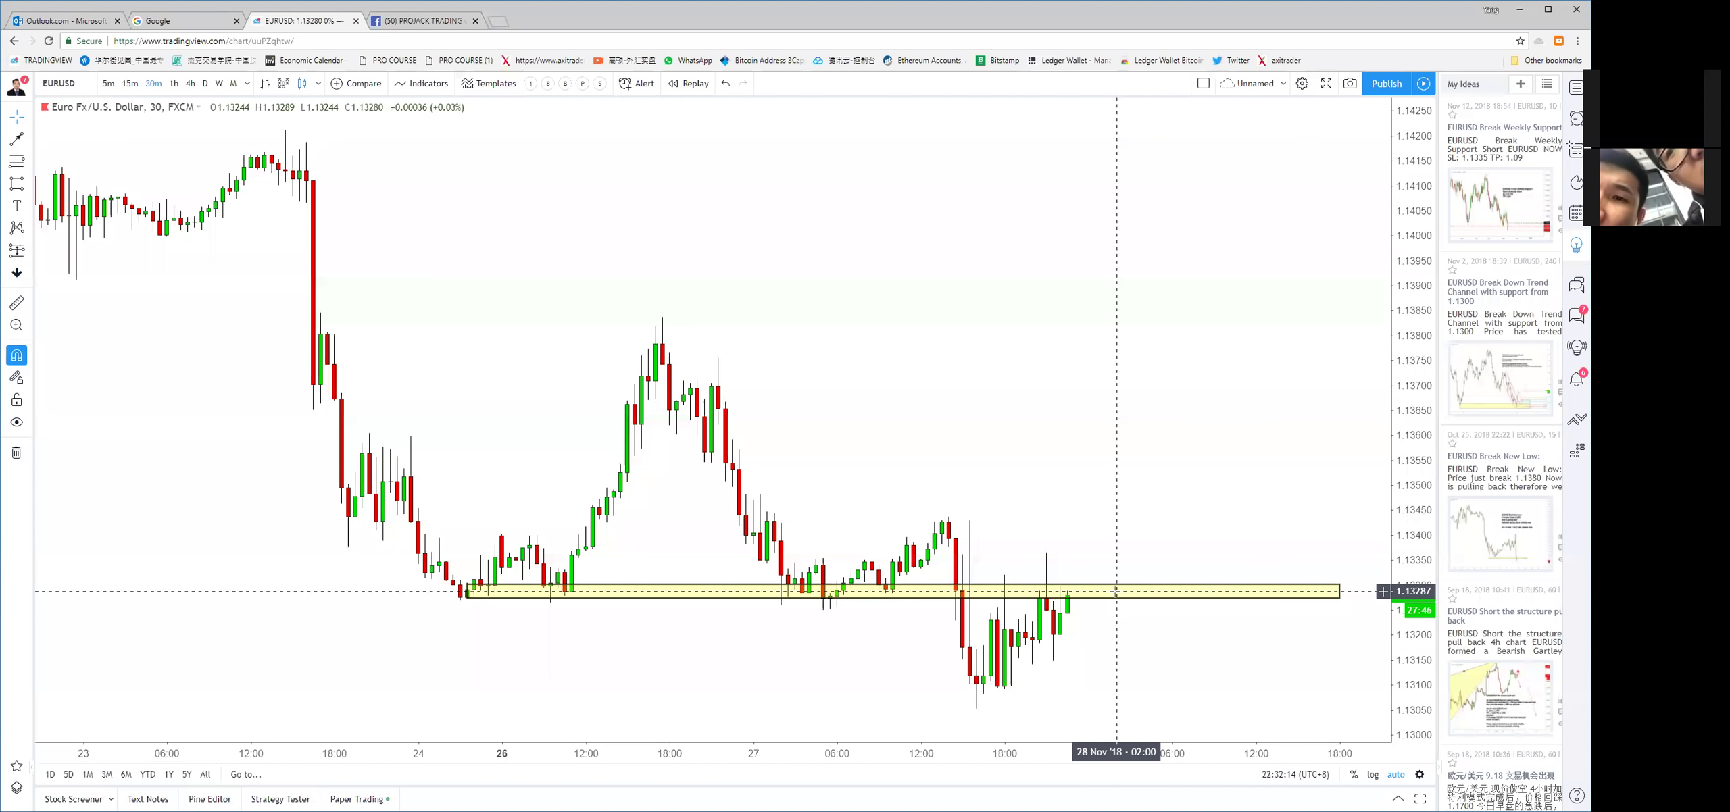
scroll(1117, 591, "down", 4)
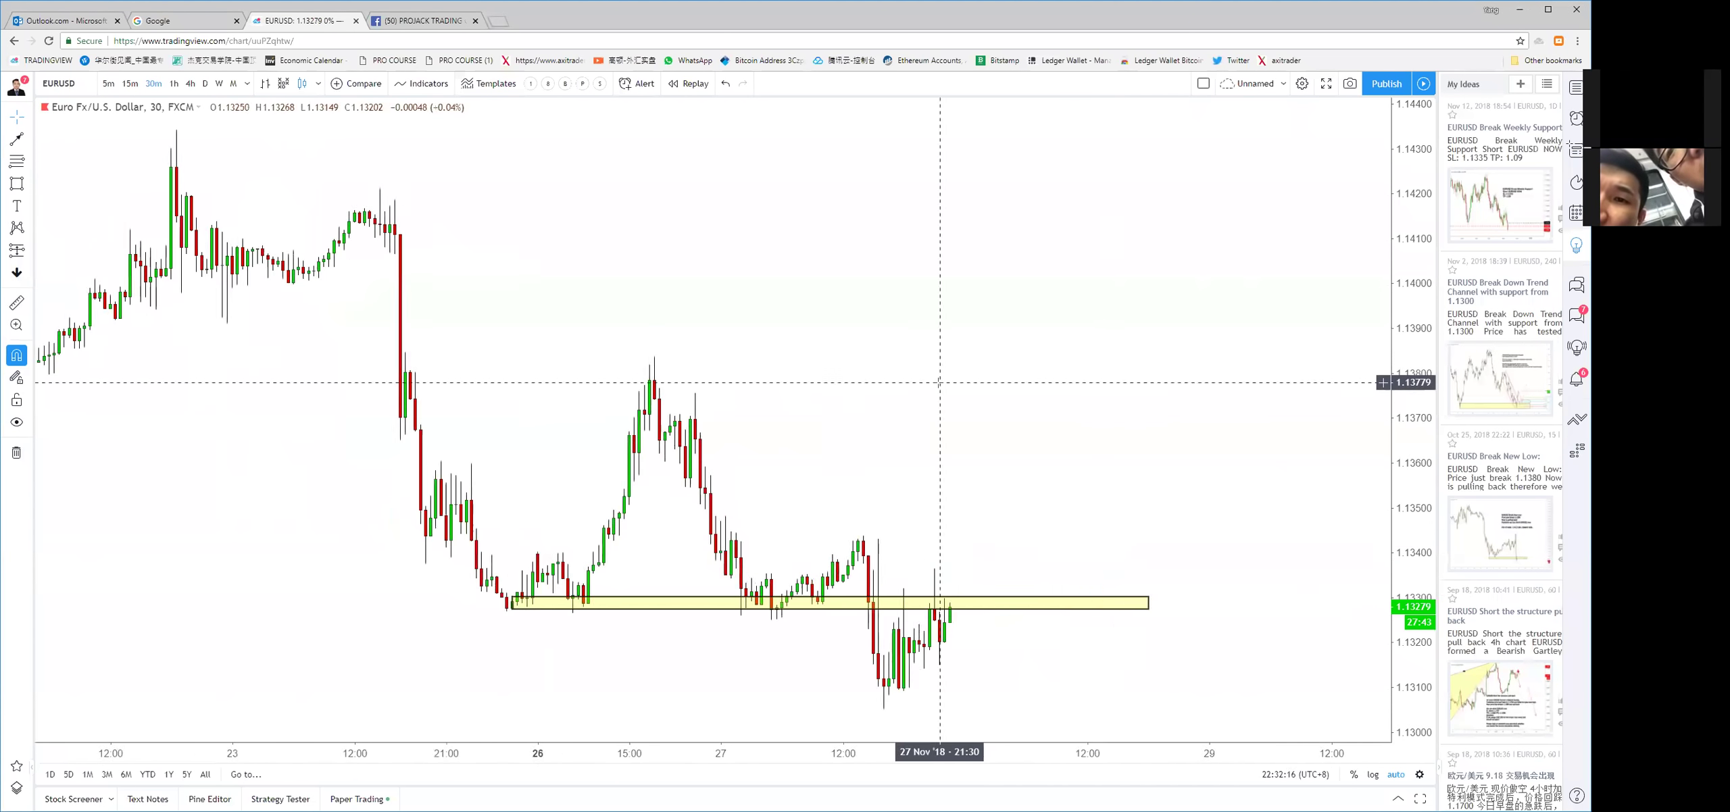
Load the GBPUSD chart, check its daily timeframe and set it to 1 hour
type("GBPUSD")
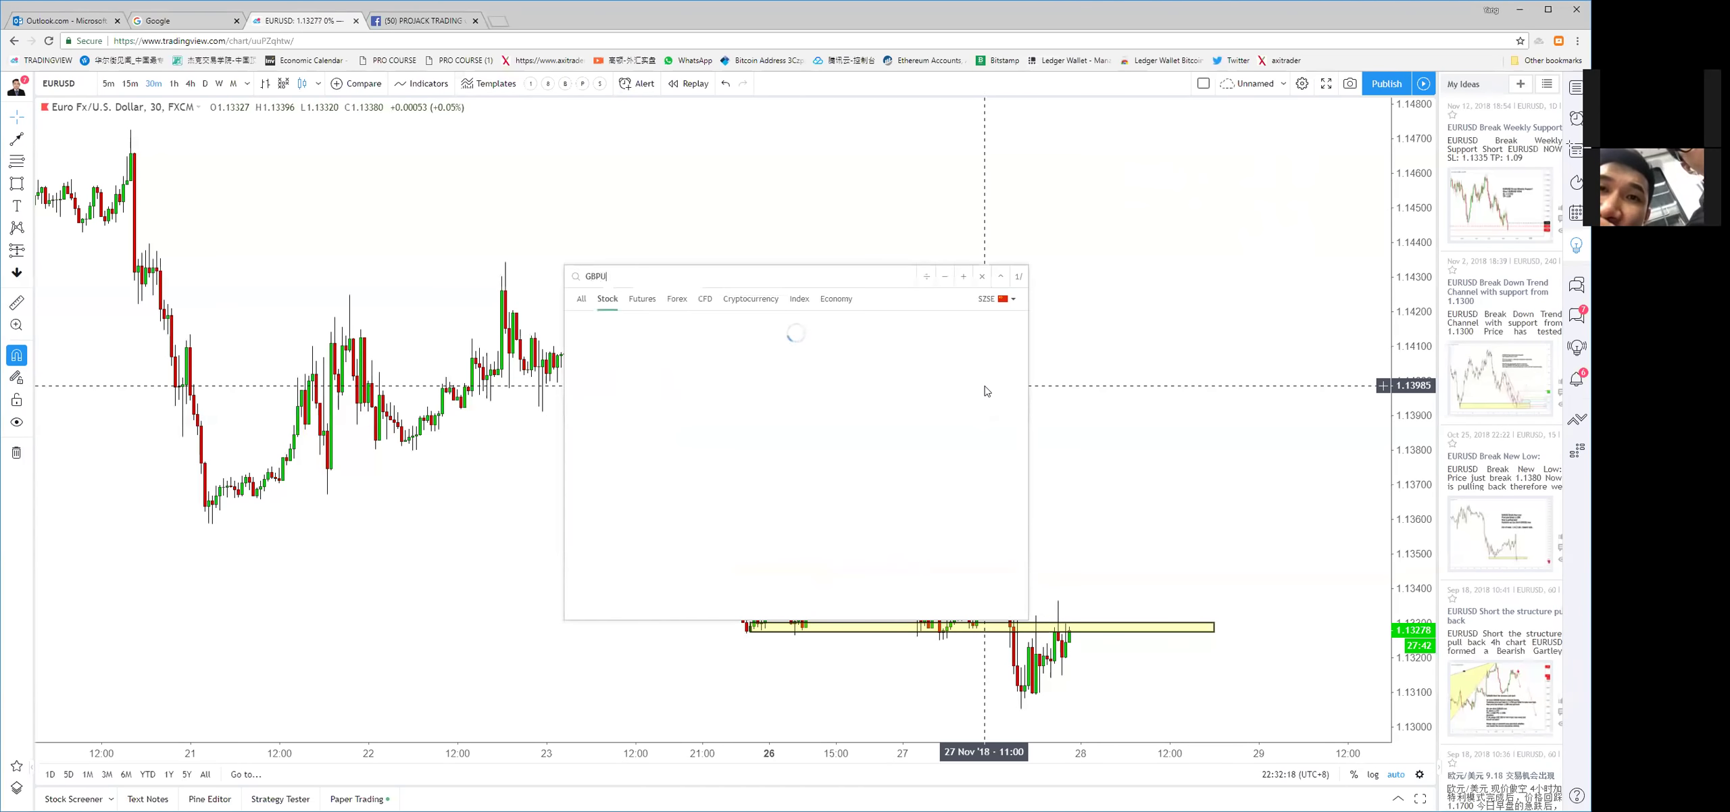
key("Return")
scroll(688, 282, "down", 1)
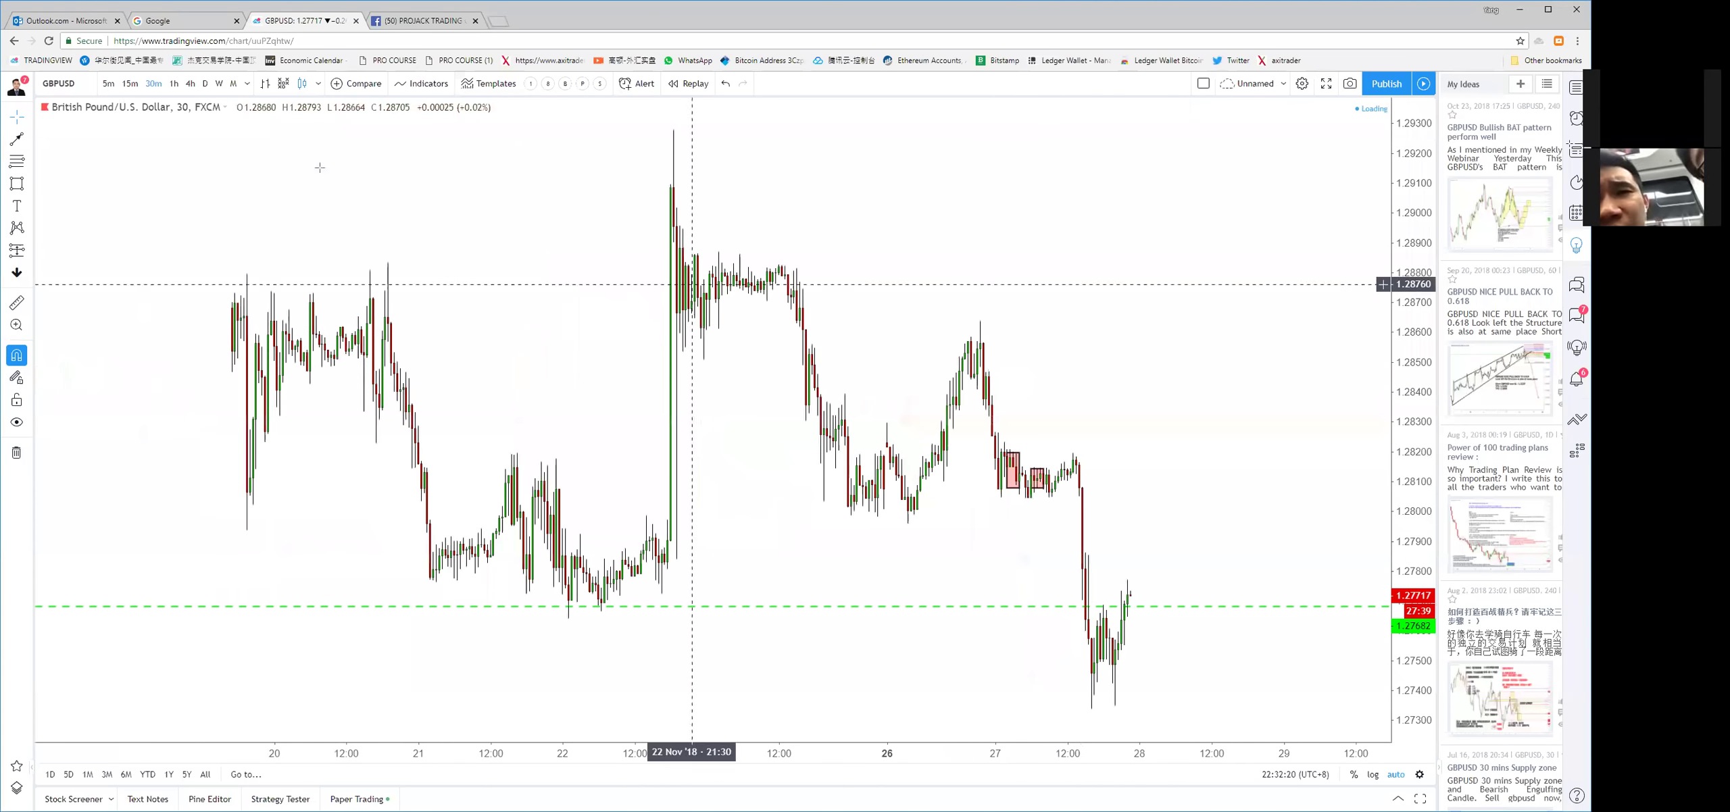
left_click(205, 85)
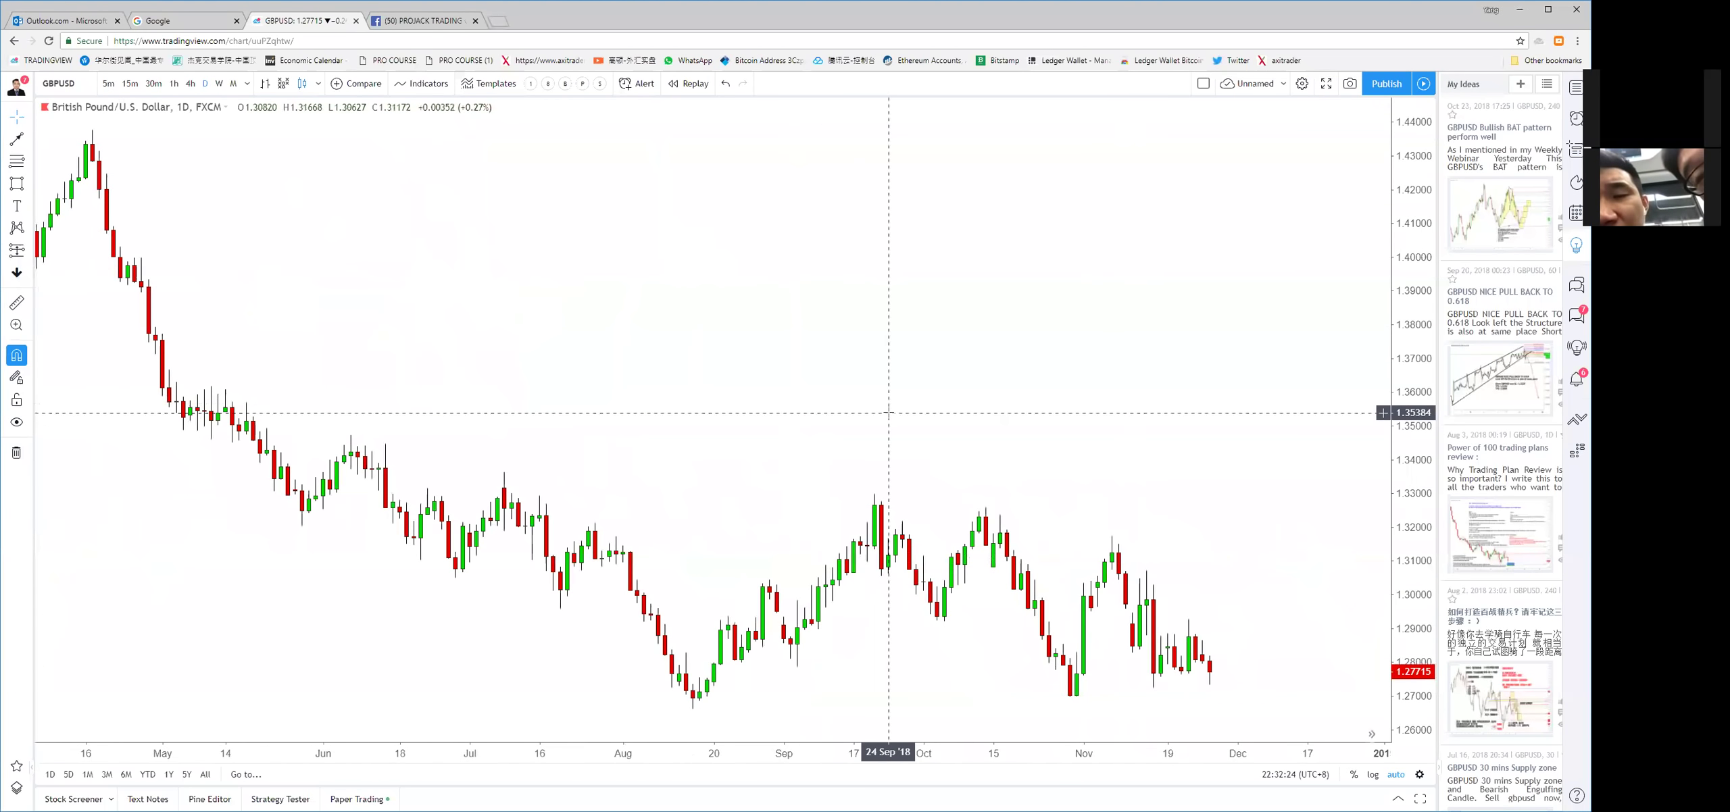
left_click(173, 84)
Examine GBPUSD's 1-hour price structure and swings between about 9 and 28 November
left_click_drag(304, 436, 696, 437)
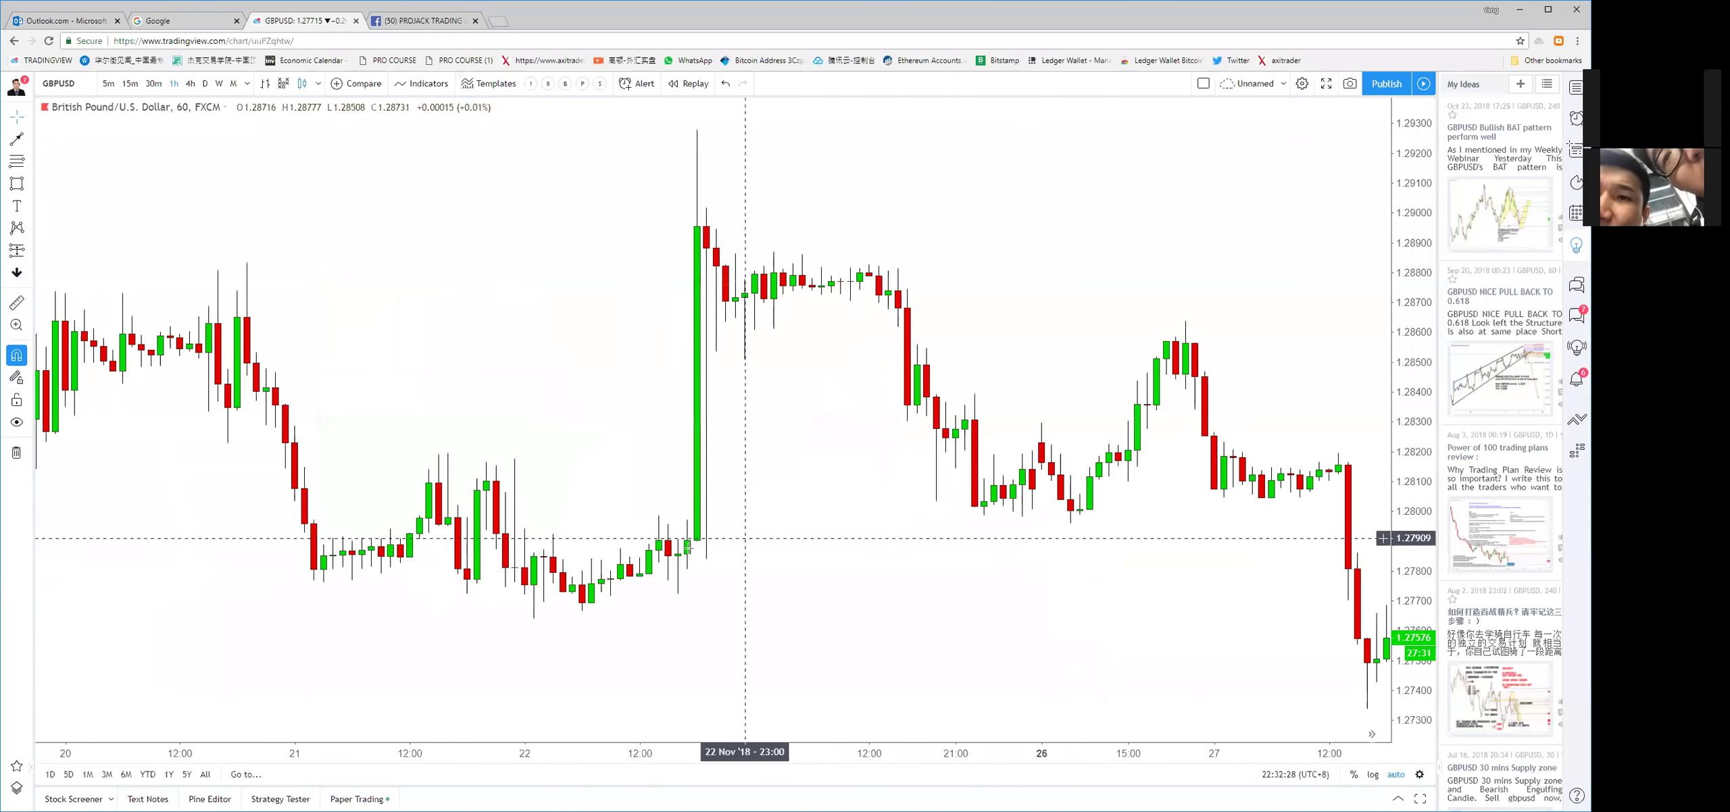
left_click_drag(642, 507, 1247, 506)
scroll(1247, 506, "down", 2)
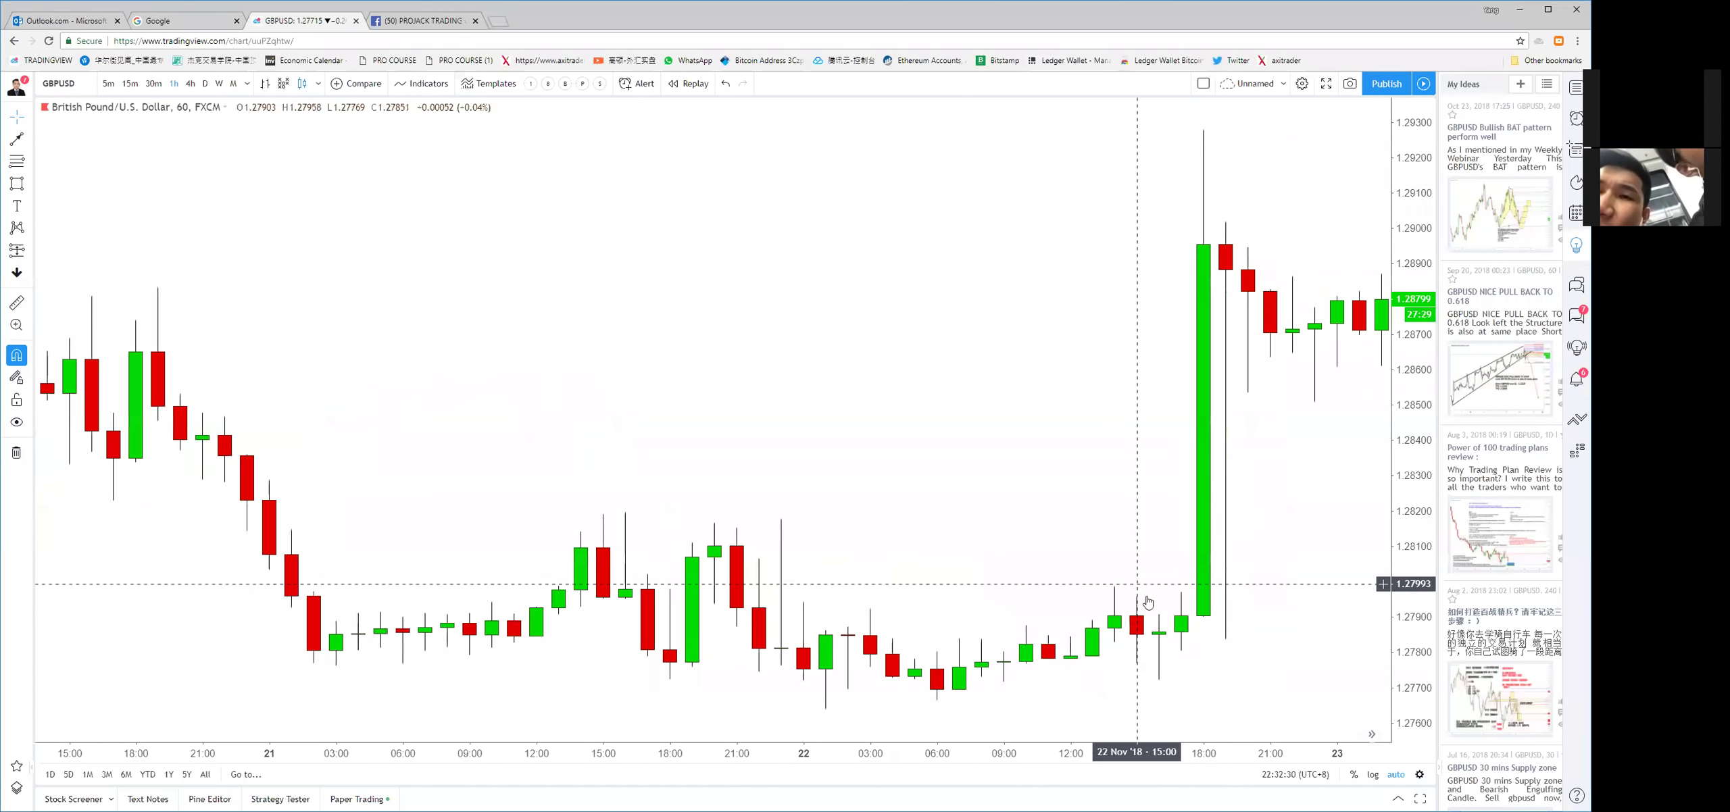
left_click_drag(876, 351, 1079, 352)
left_click_drag(436, 216, 770, 213)
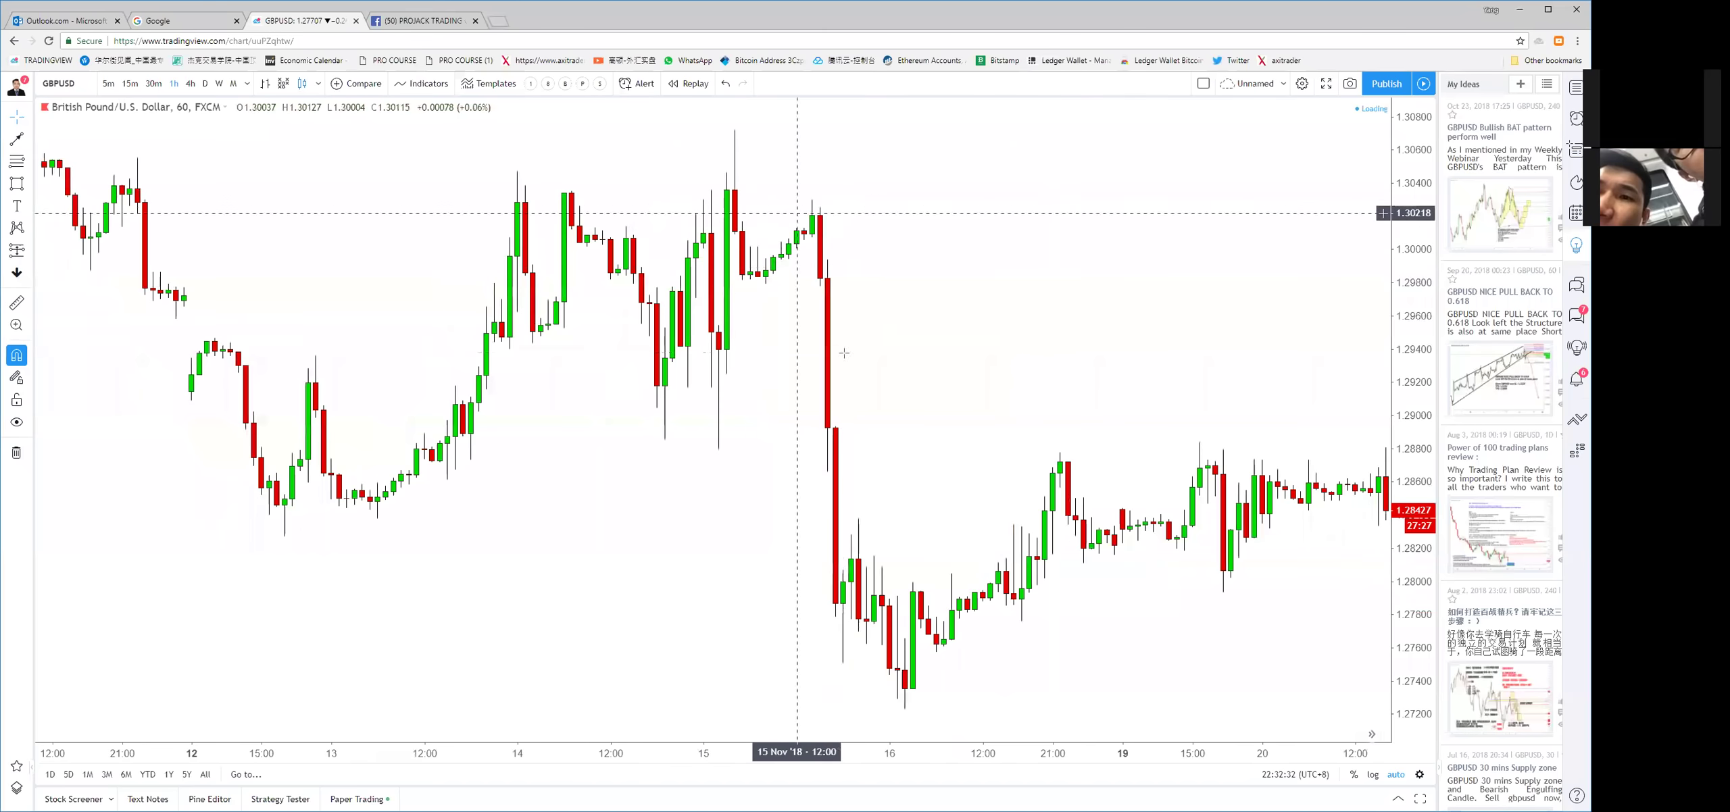
left_click_drag(878, 574, 378, 561)
left_click_drag(1135, 527, 805, 520)
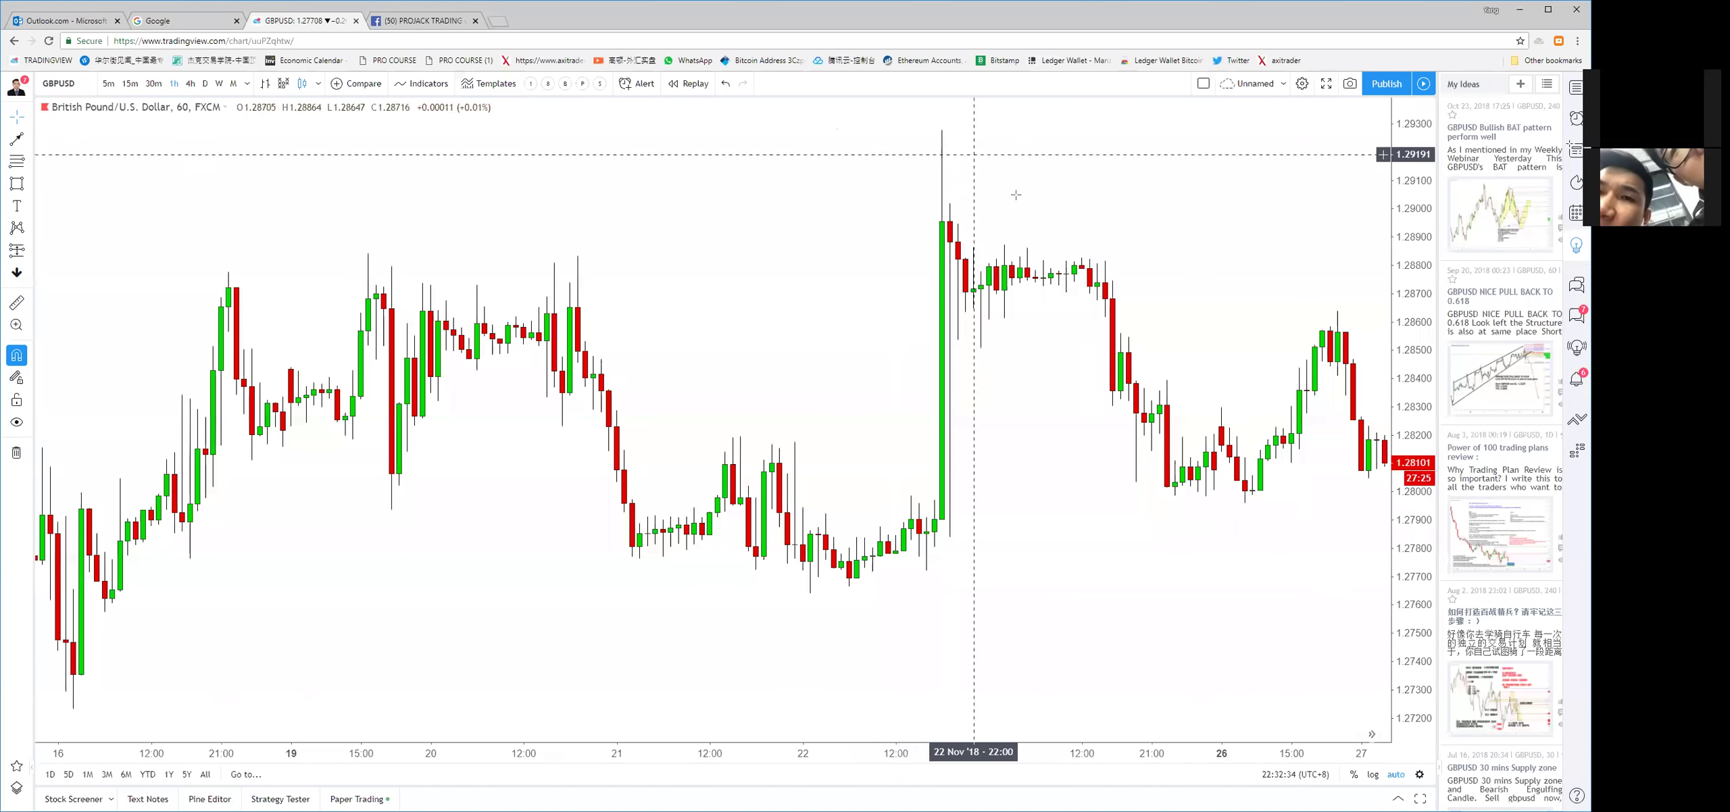
scroll(946, 135, "up", 2)
left_click_drag(845, 628, 498, 282)
scroll(1043, 407, "down", 4)
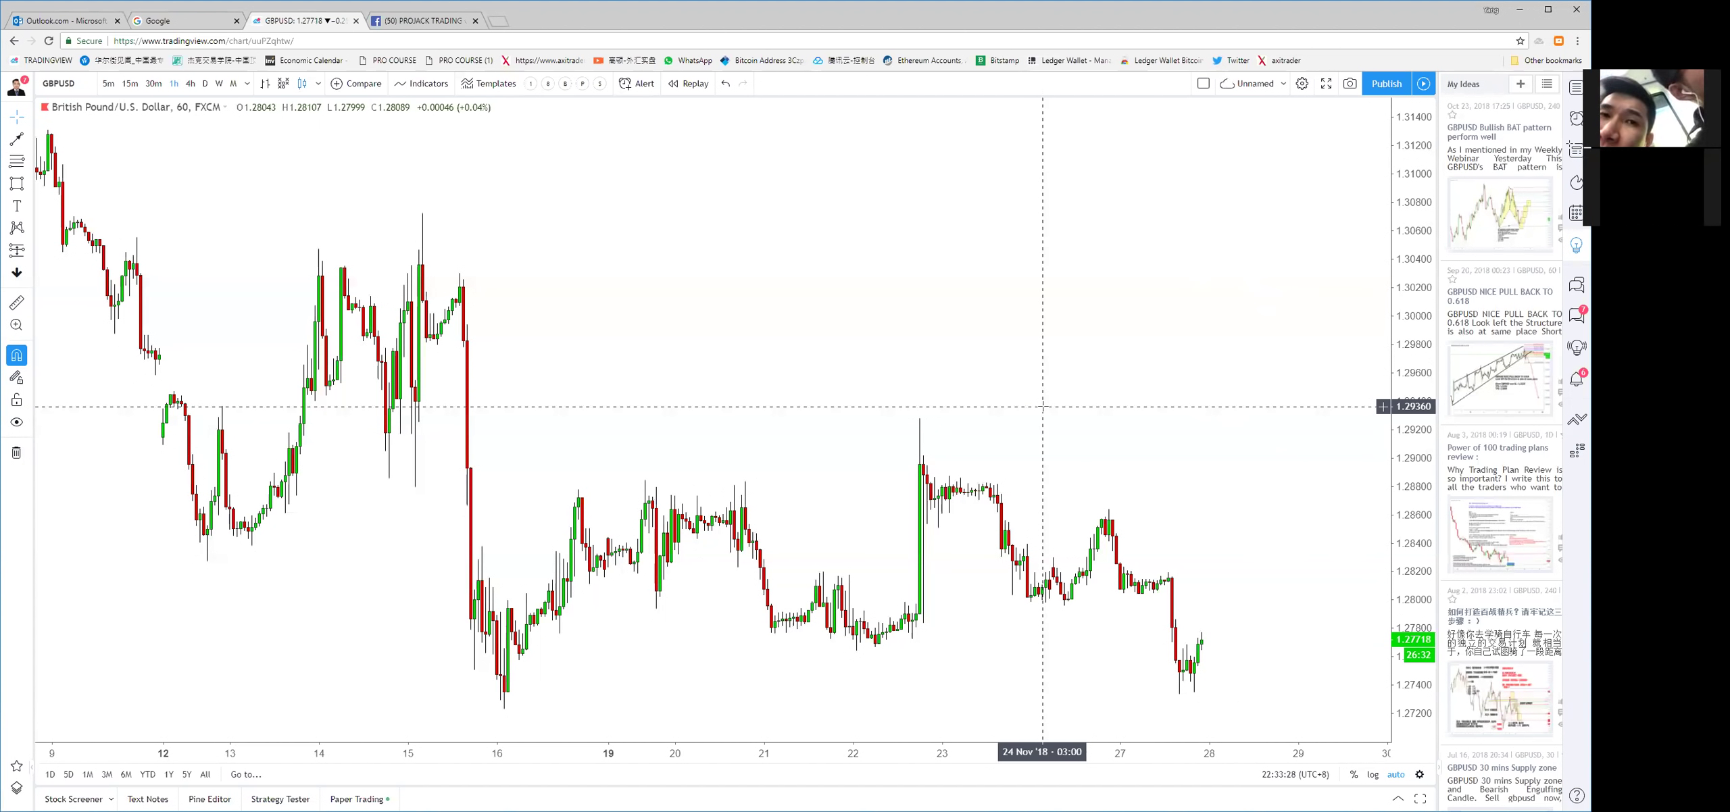
scroll(976, 443, "up", 3)
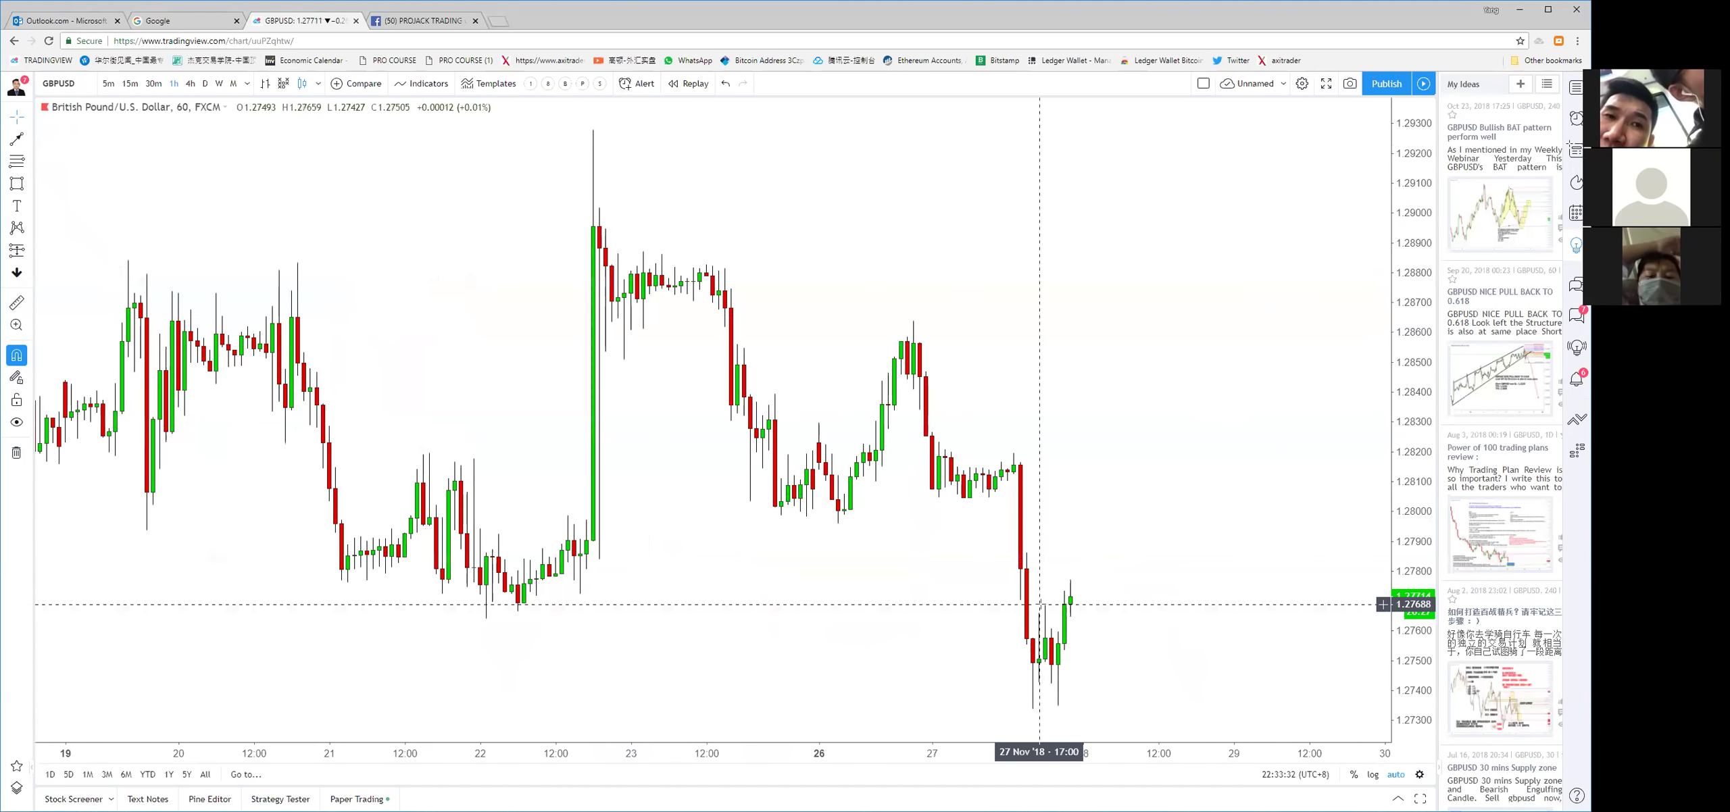
scroll(1115, 588, "down", 1)
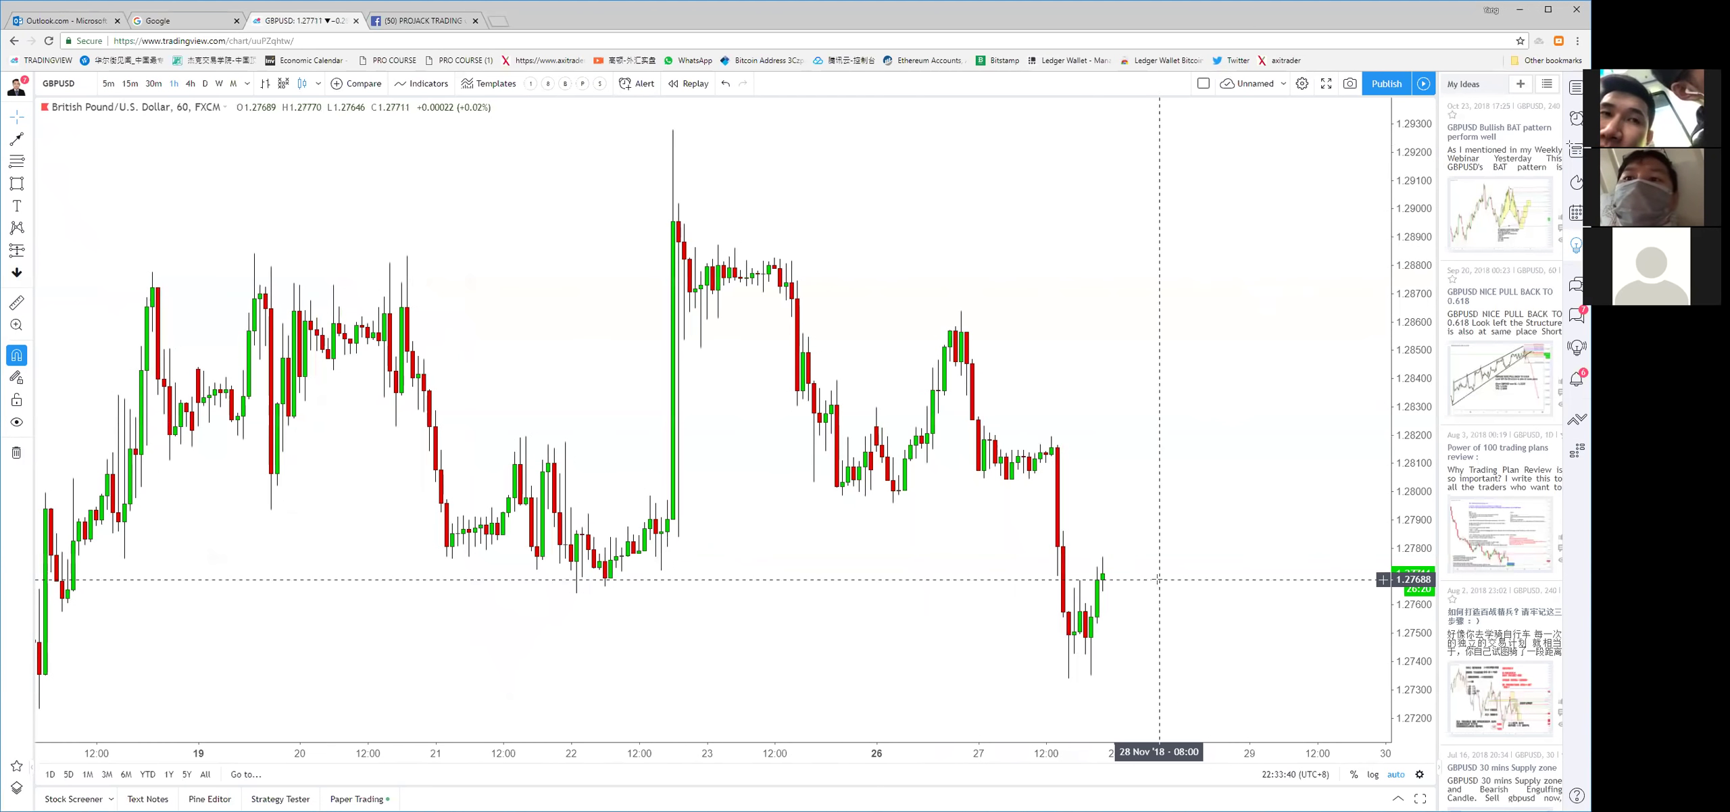
Switch the GBPUSD chart from the hourly to the daily timeframe
scroll(1157, 579, "down", 6)
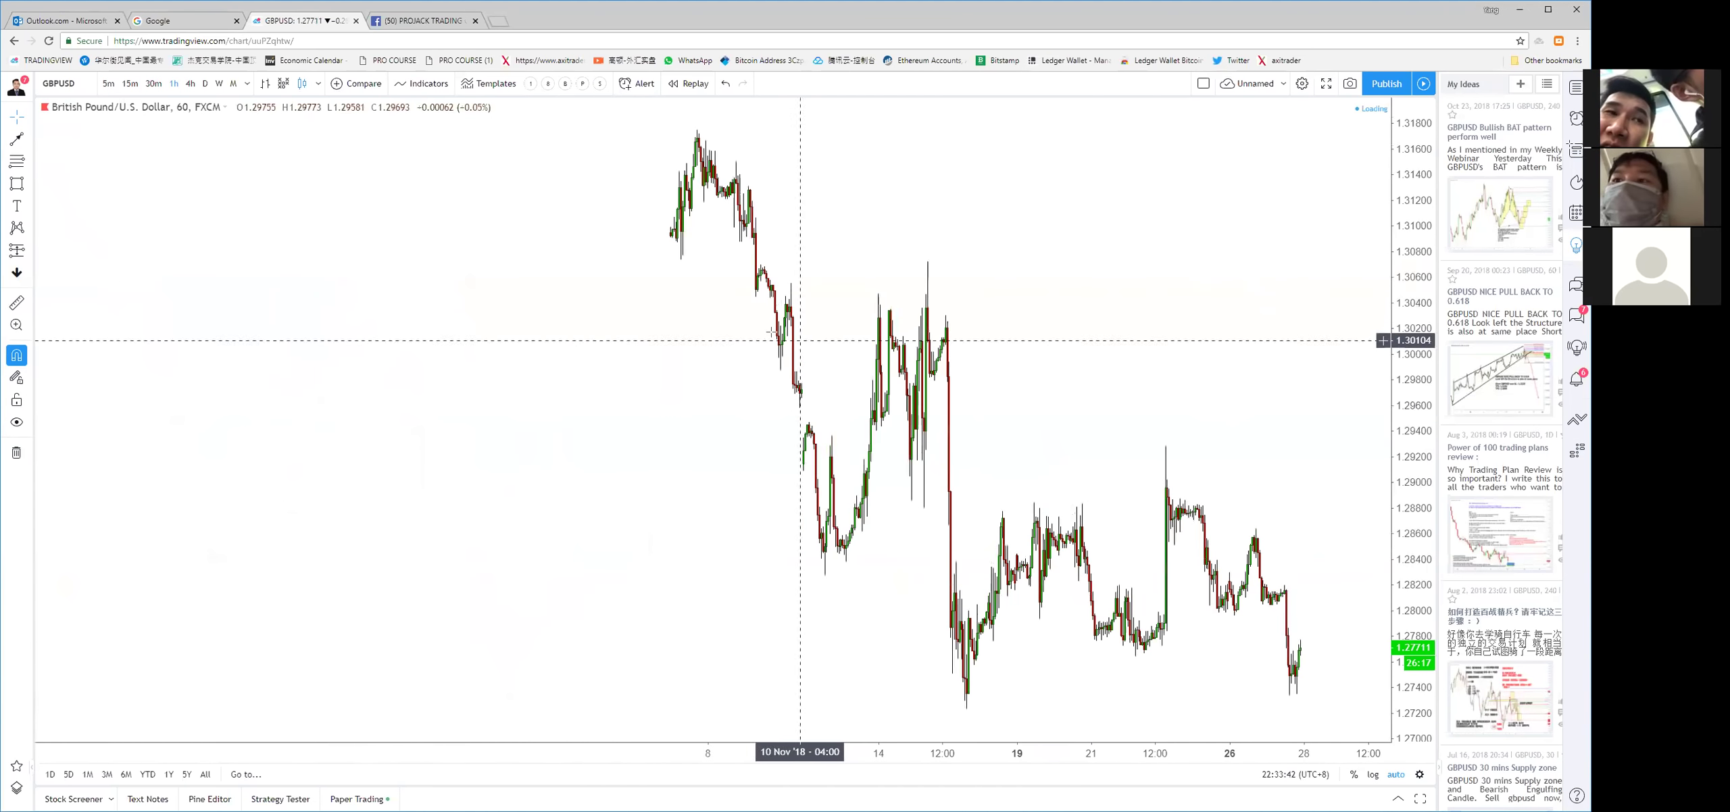
key("d")
key("Return")
scroll(946, 363, "up", 5)
scroll(945, 364, "up", 2)
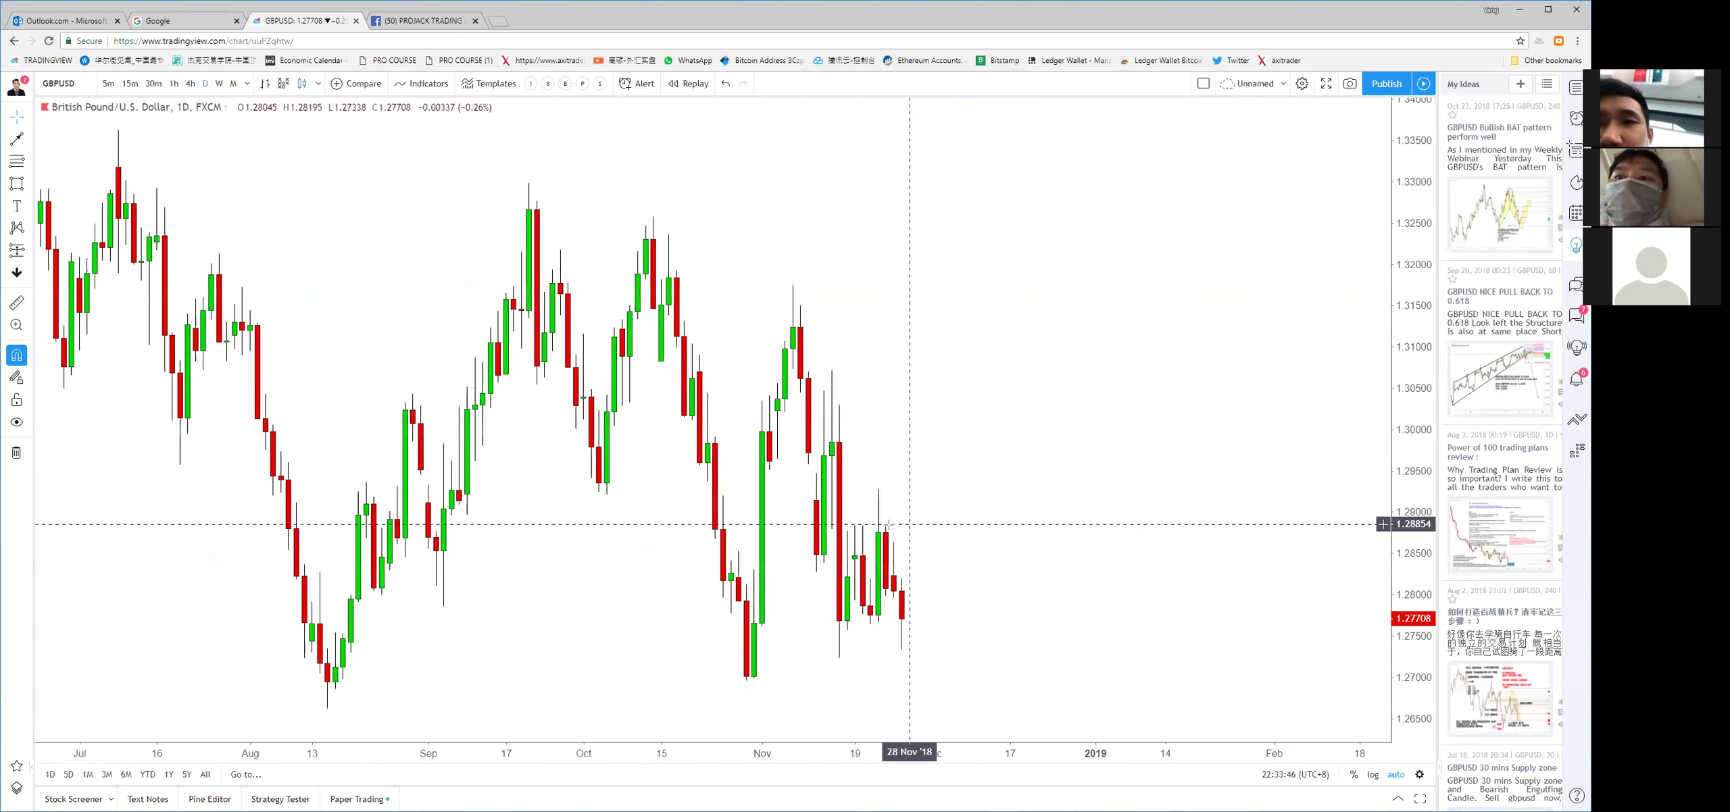
Draw a rising support trend line from the 15 Aug '18 low at 1.26617 to 31 Jan '19 at about 1.27331
scroll(1217, 555, "up", 2)
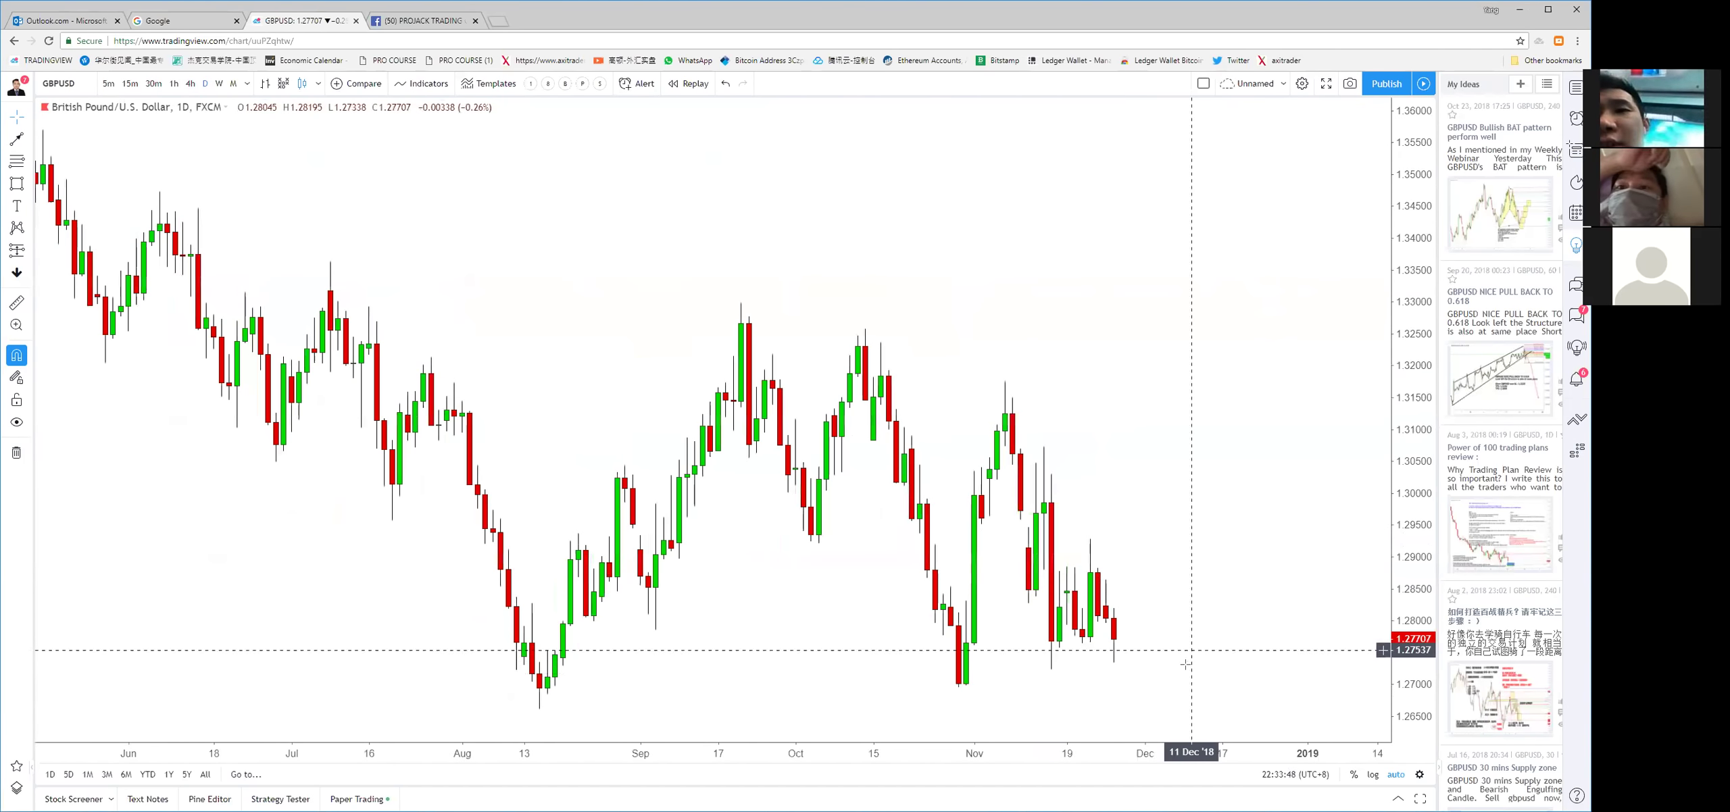
scroll(1223, 467, "down", 5)
scroll(1096, 393, "down", 5)
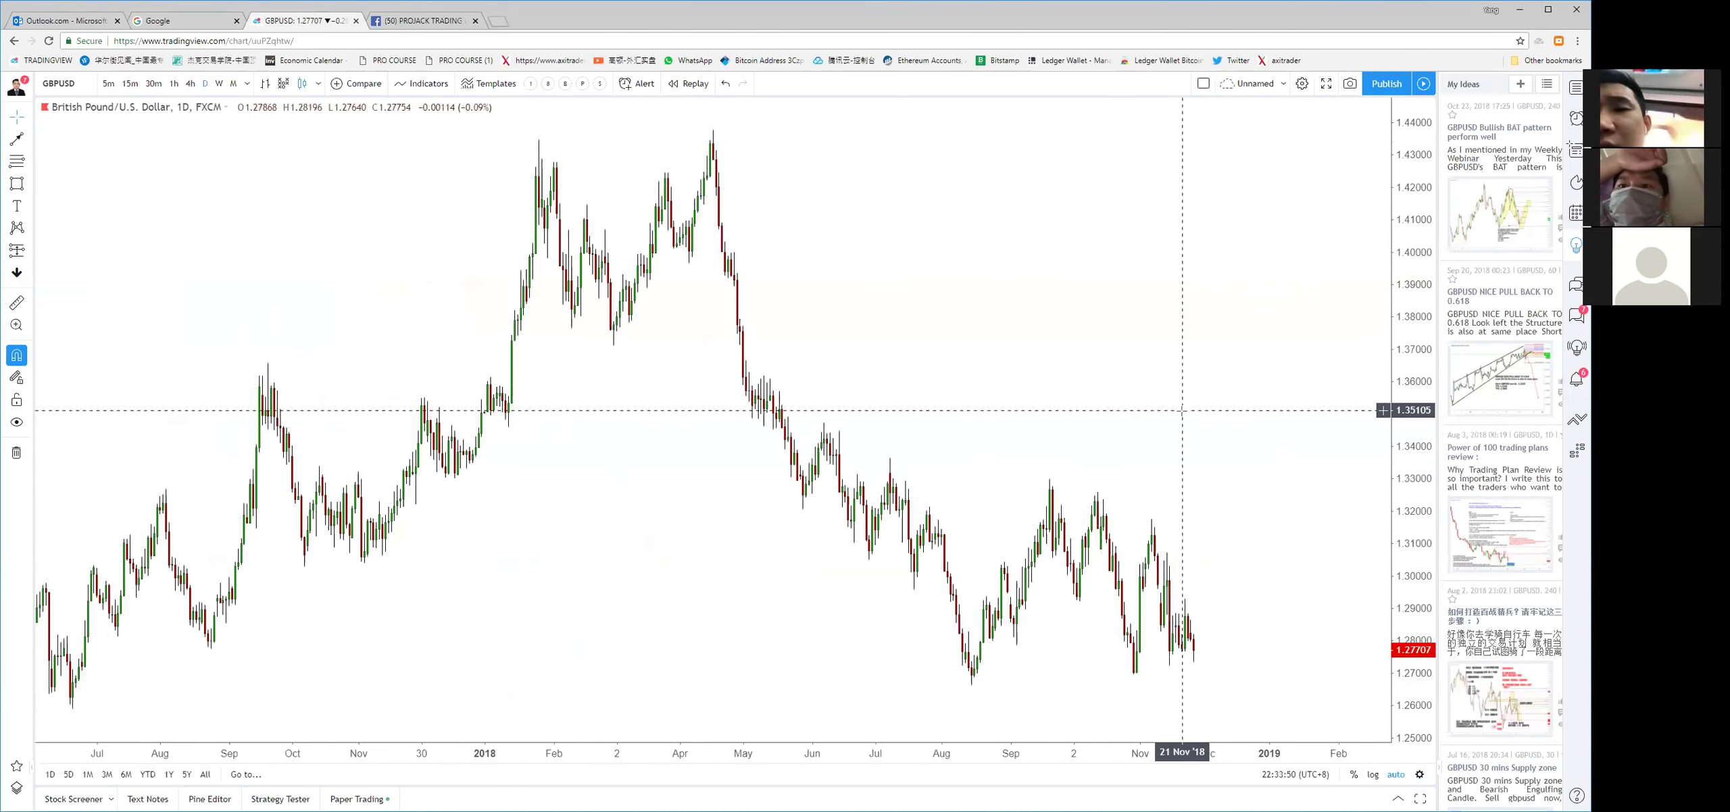
left_click(17, 139)
left_click(1051, 521)
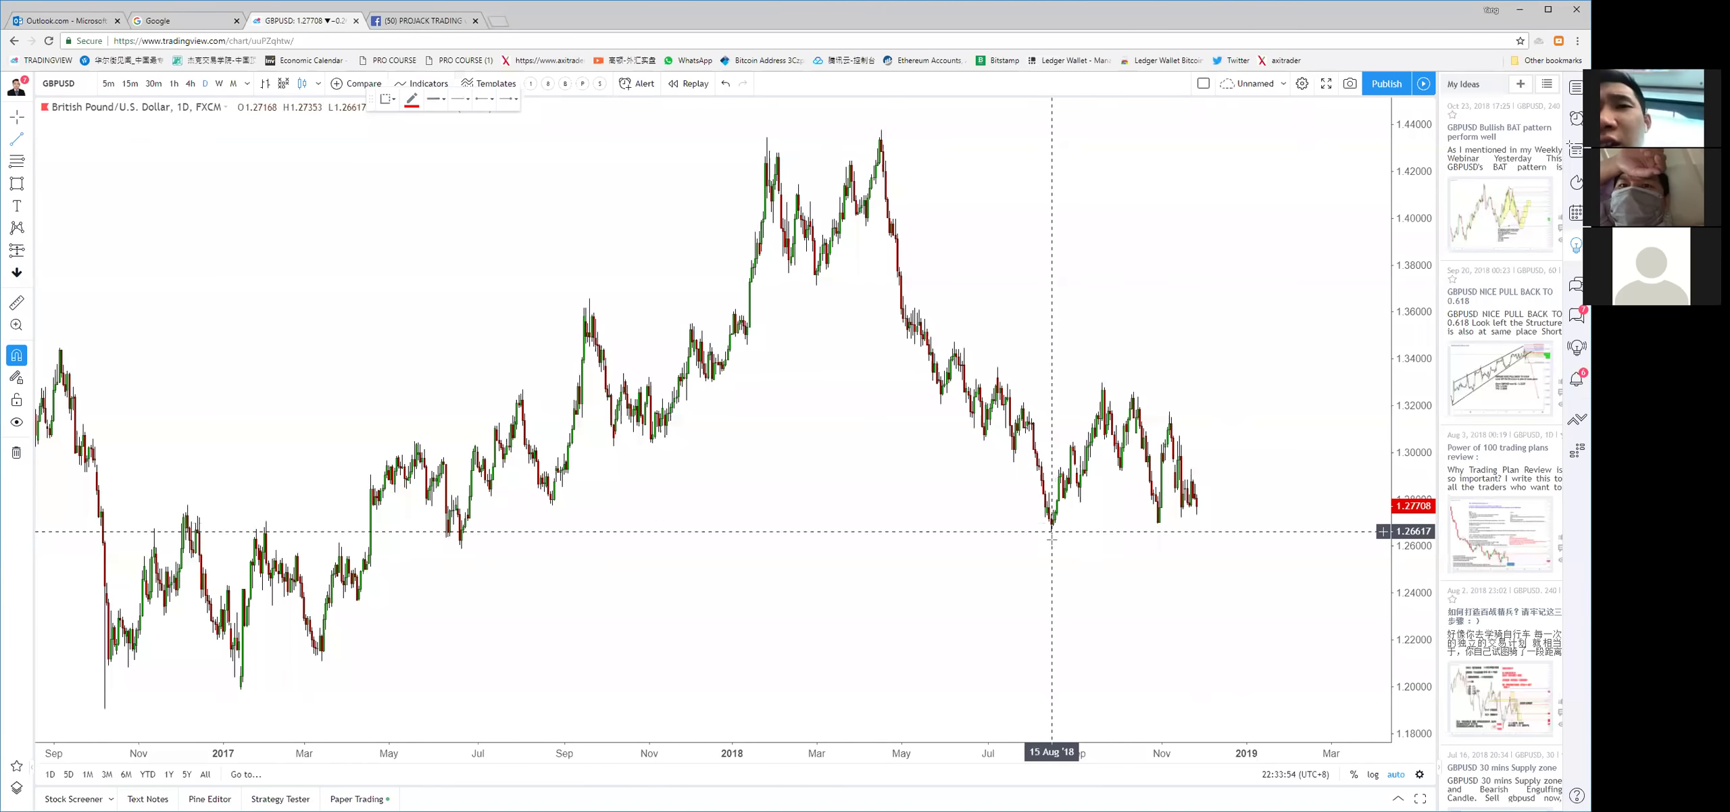
left_click(1290, 515)
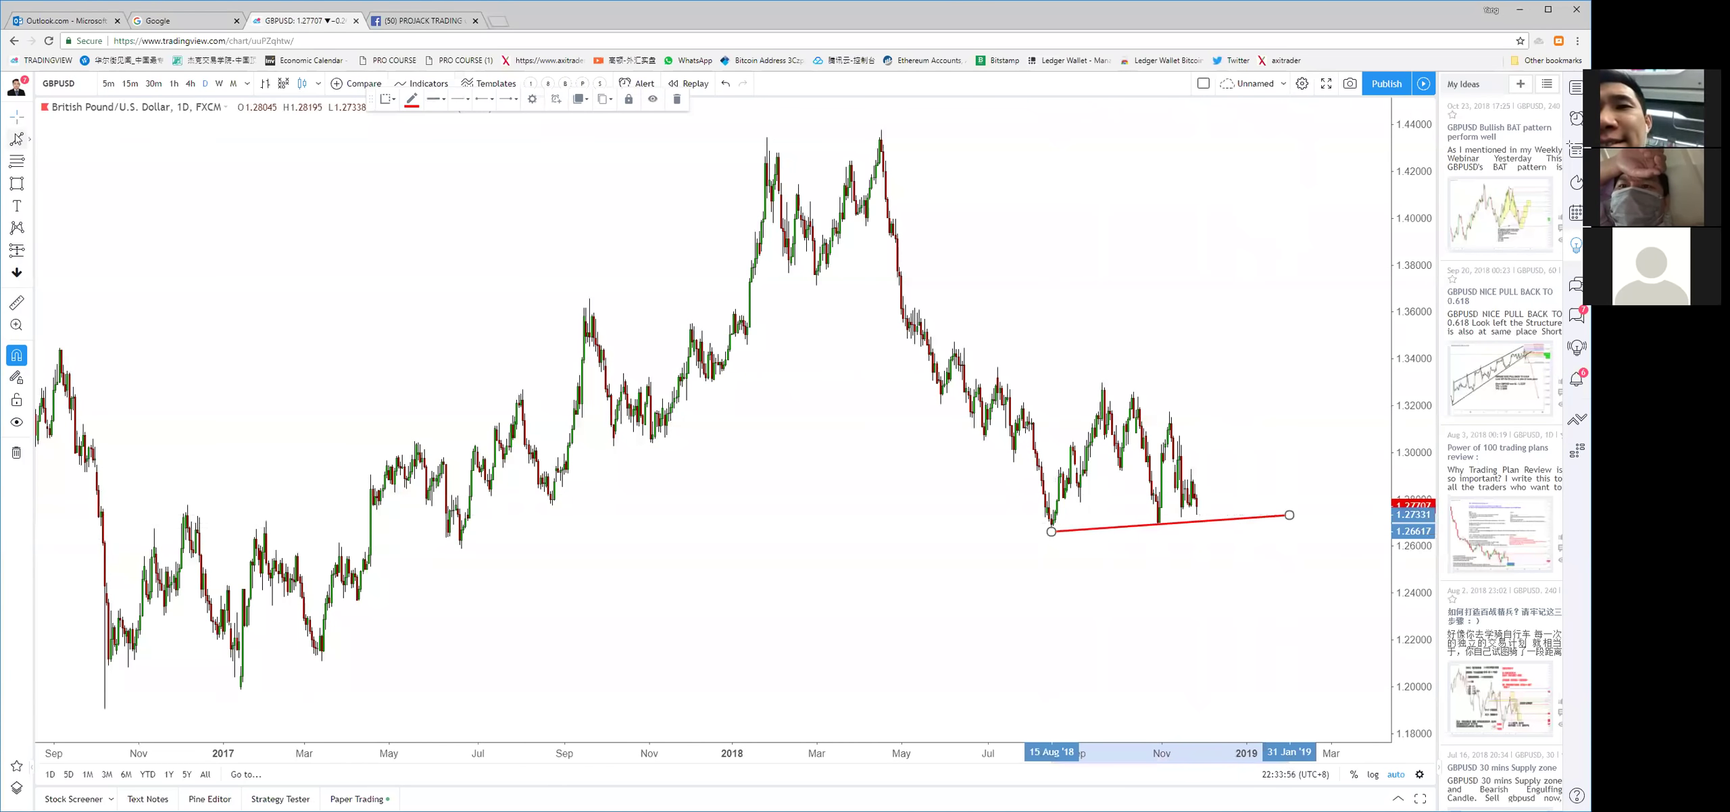
Draw a falling resistance trend line from the September 2018 high through the lower highs into early February 2019
left_click(1102, 383)
left_click(1297, 463)
left_click_drag(1190, 377, 1149, 357)
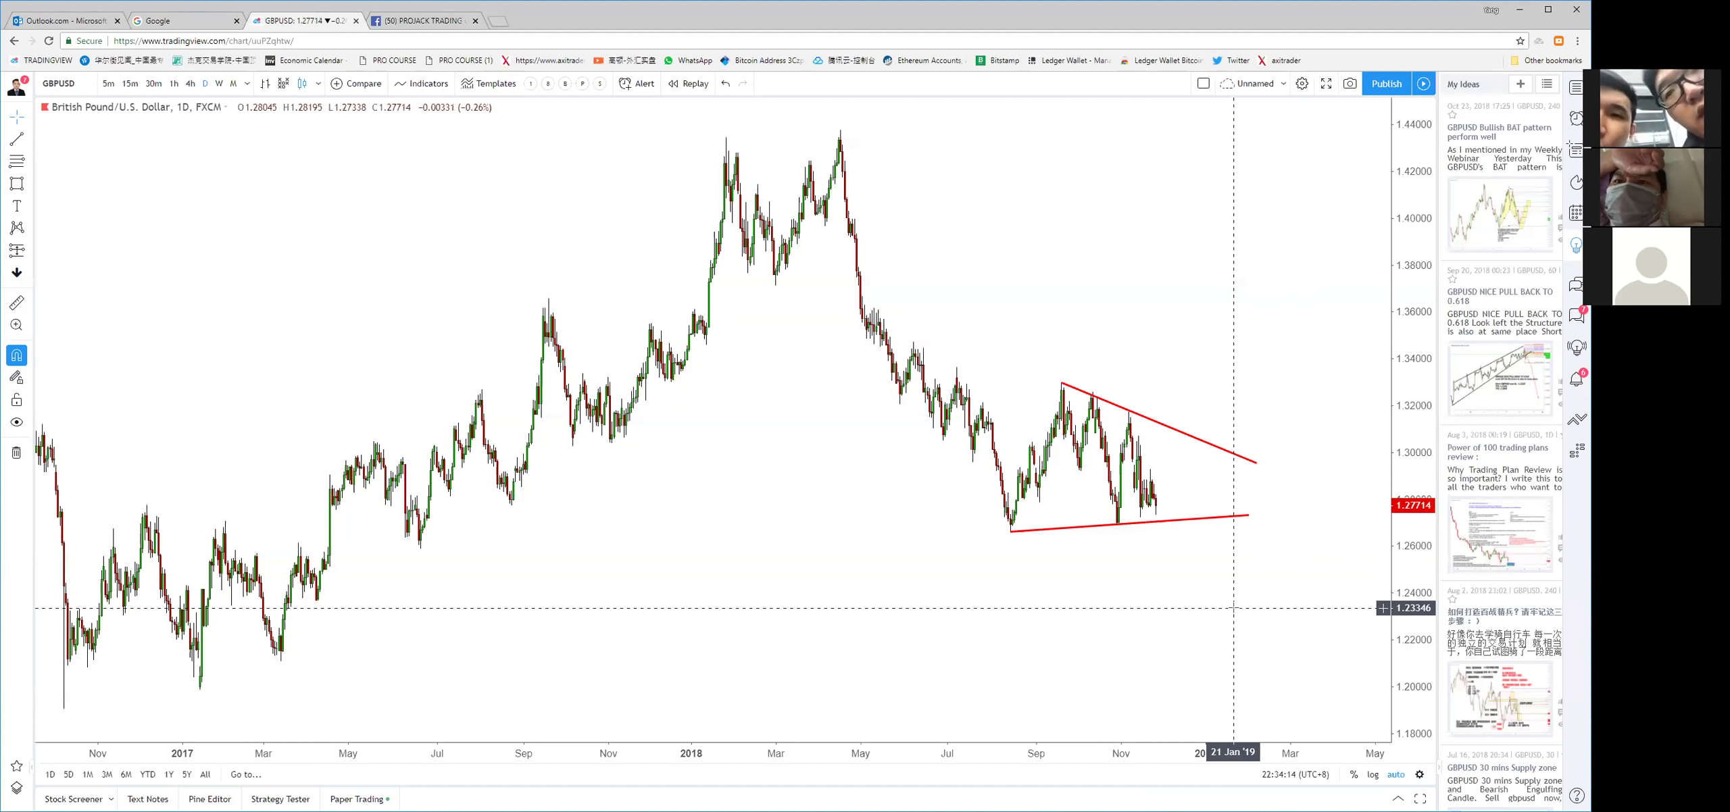
scroll(1233, 609, "up", 2)
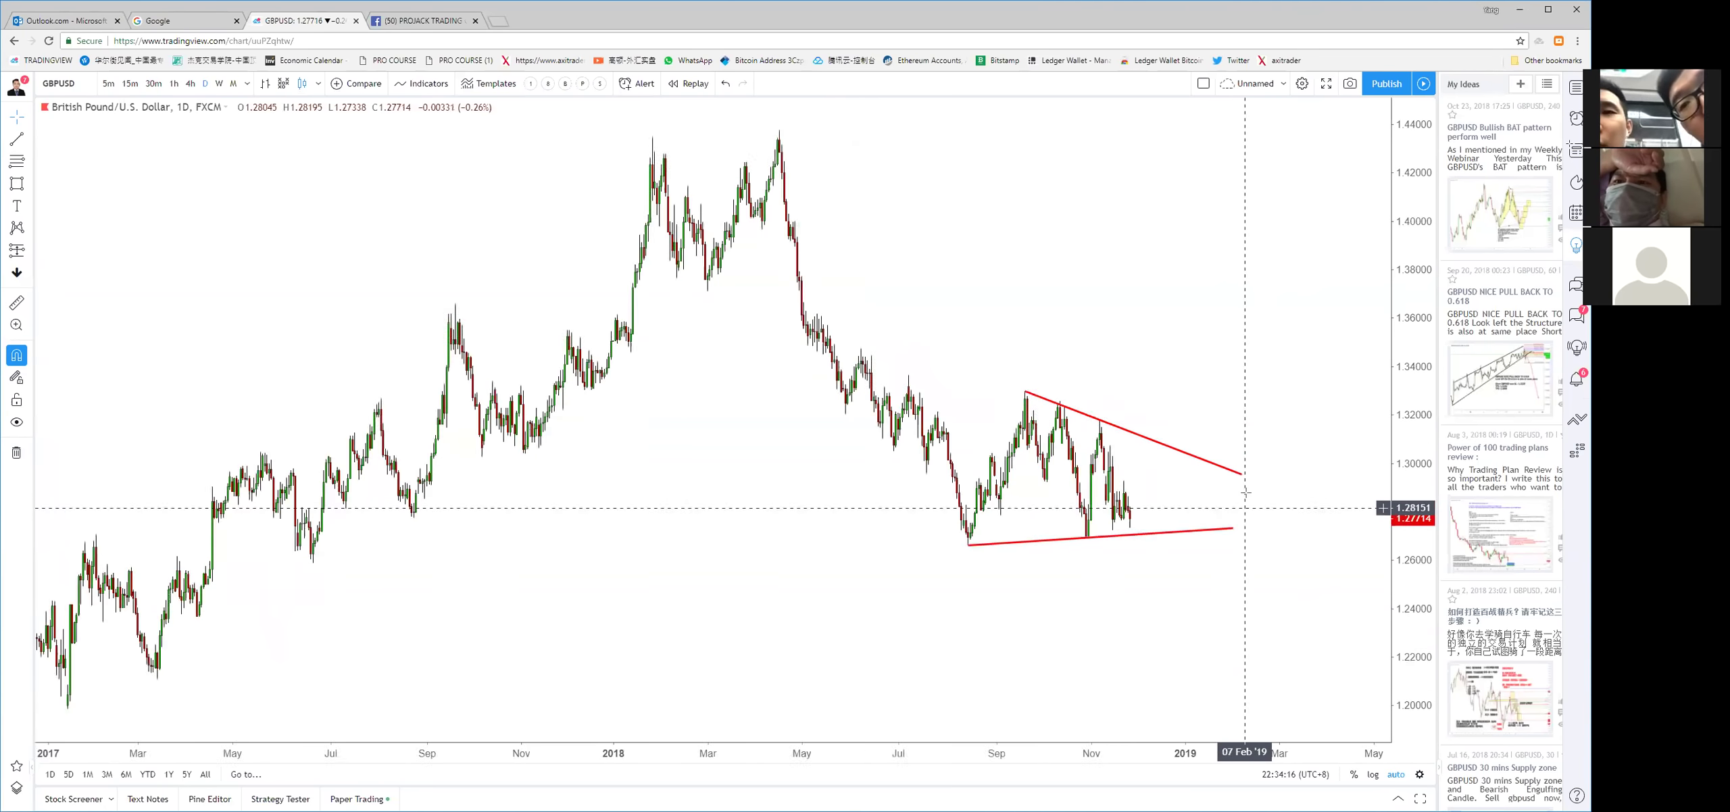
scroll(1044, 402, "up", 3)
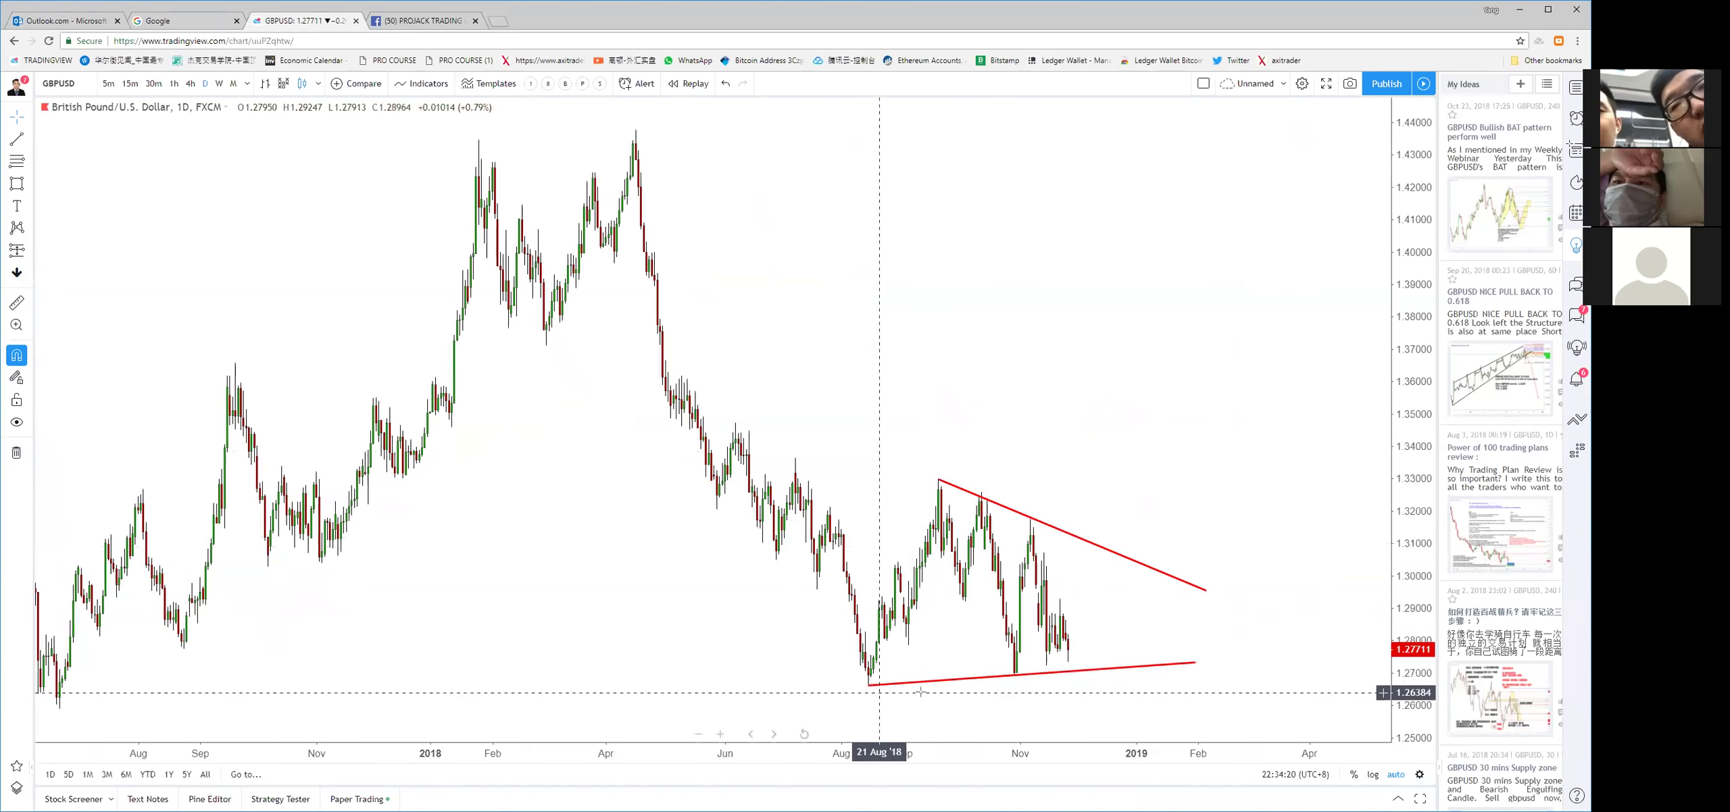
scroll(1149, 484, "down", 2)
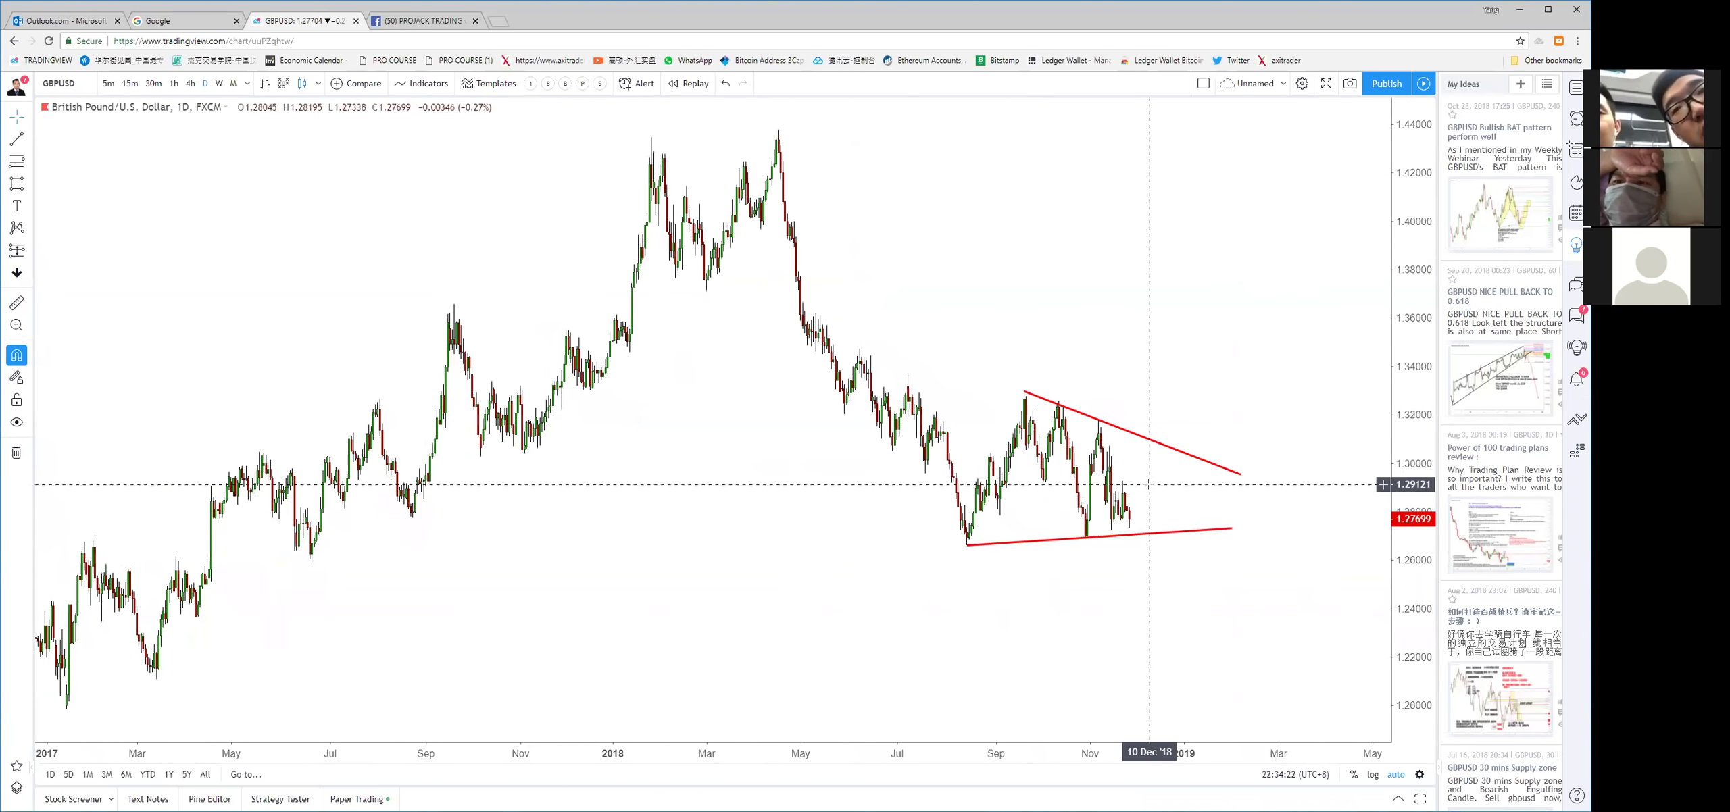
Extend the ends of both trend lines to about early April 2019 so that the triangle nearly closes
left_click_drag(1231, 529, 1270, 524)
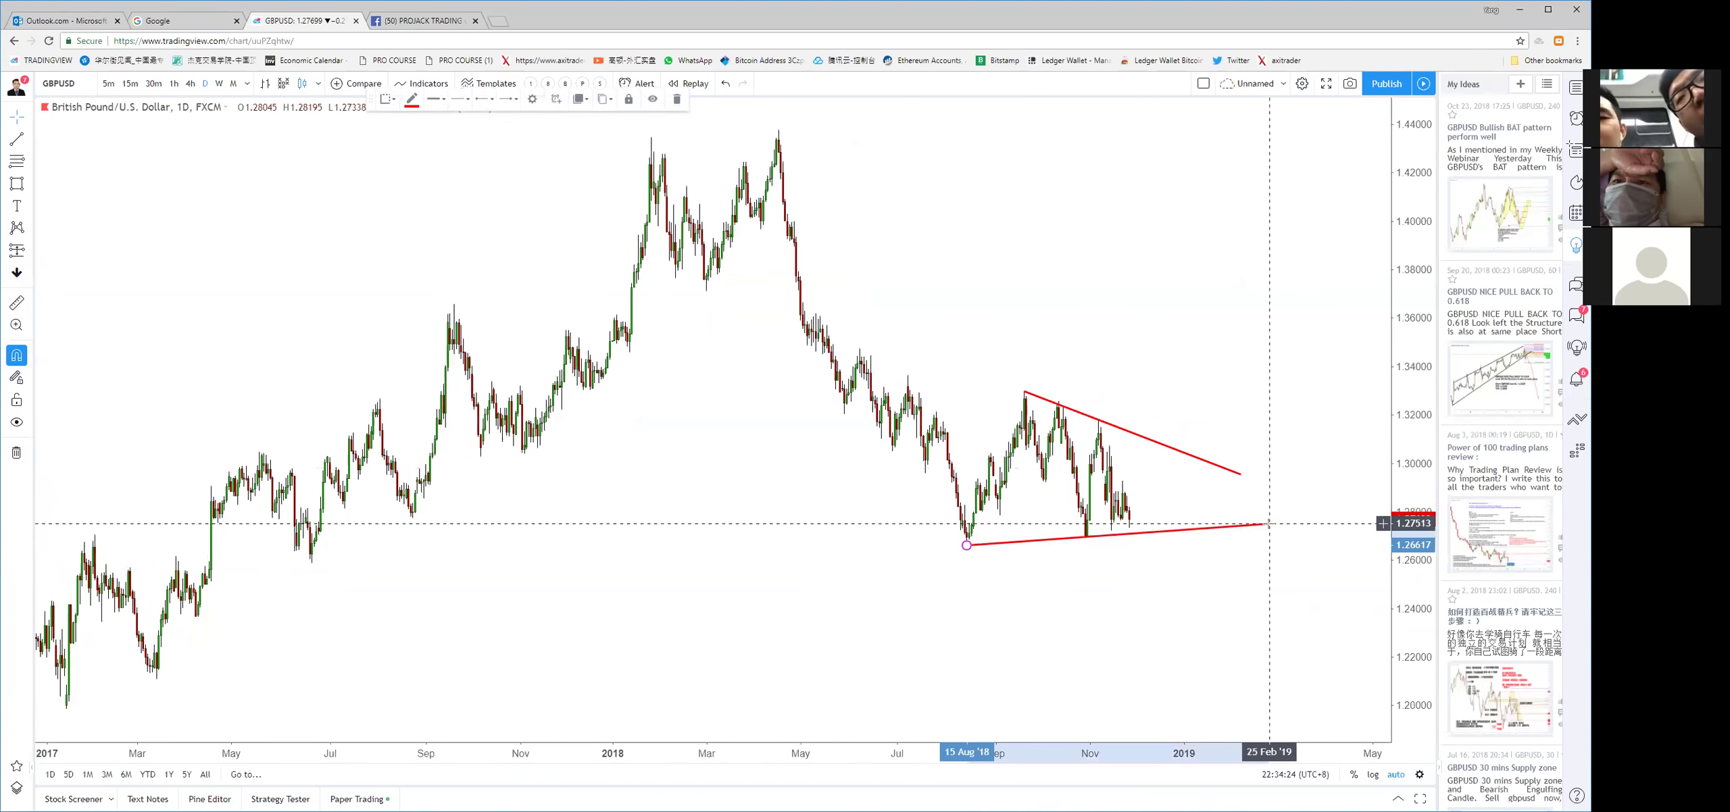
left_click(1203, 404)
left_click(30, 142)
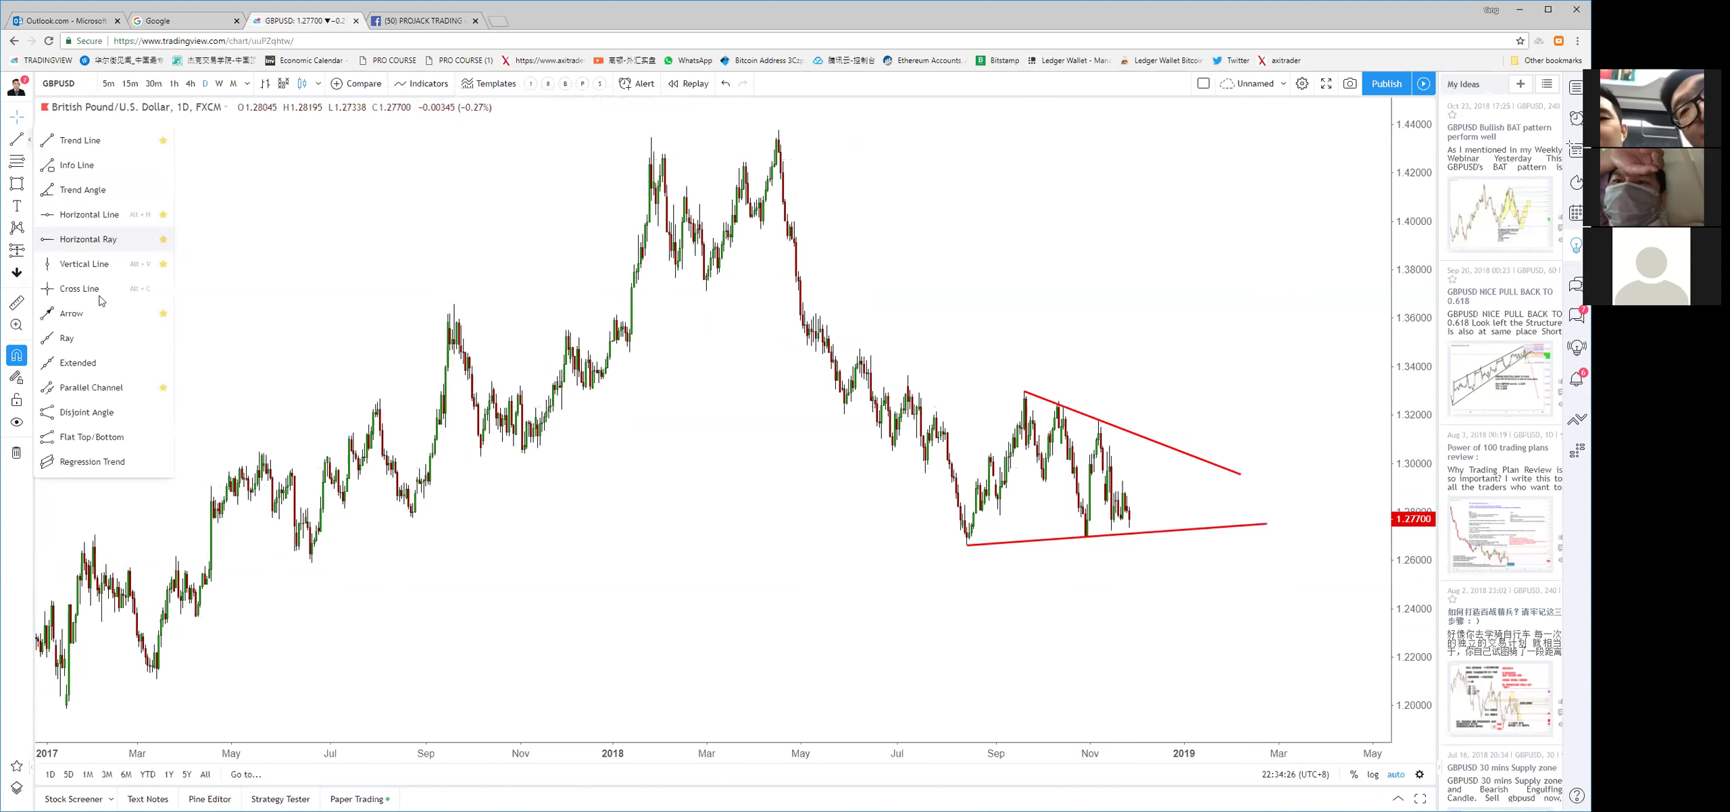
left_click(29, 162)
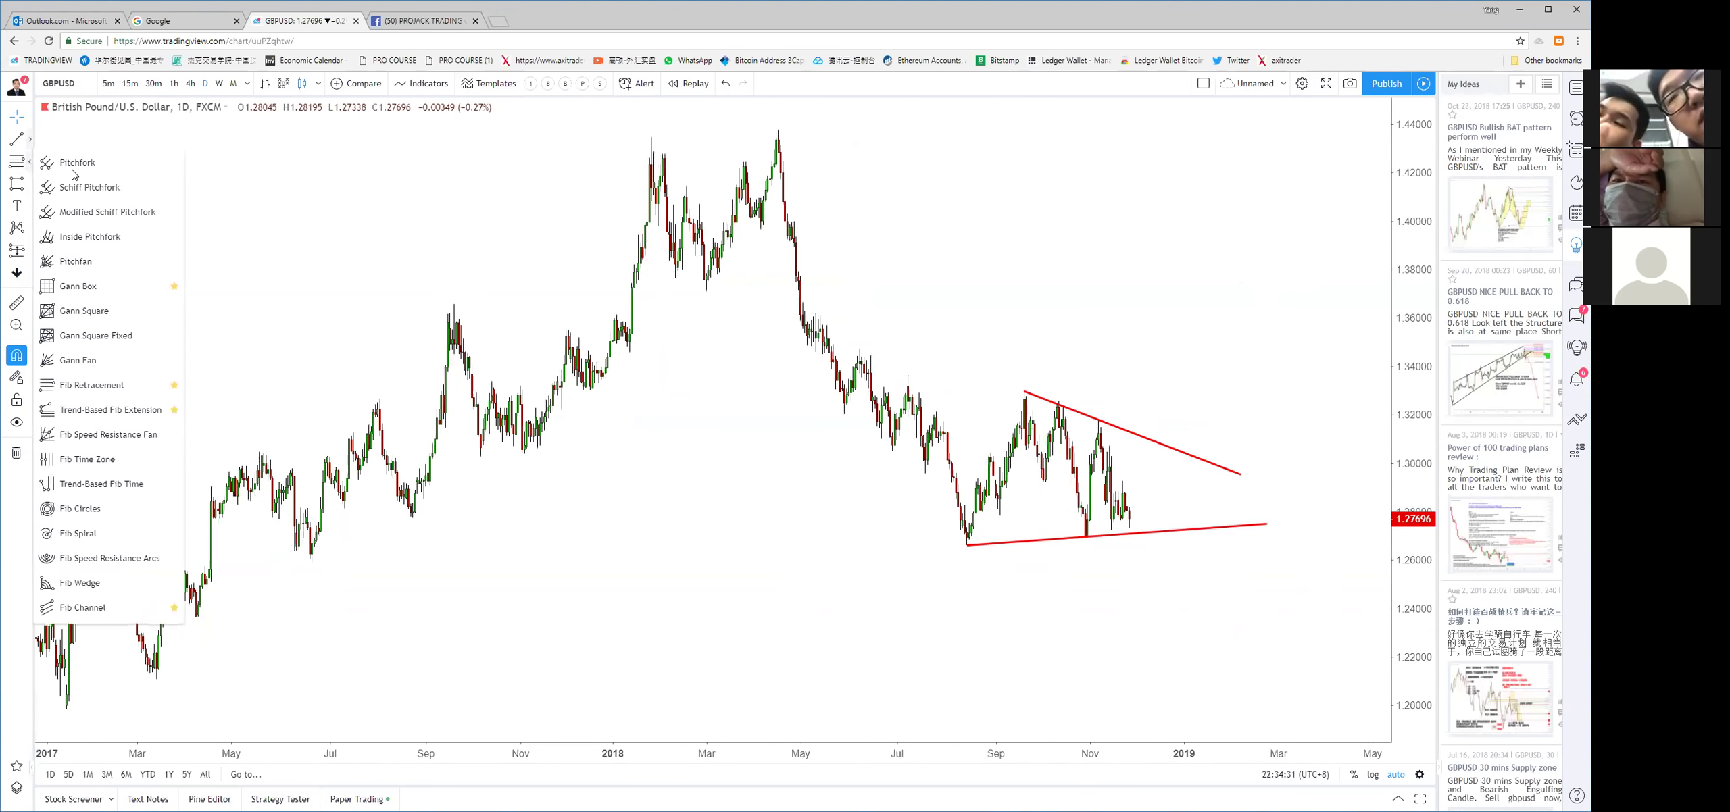
left_click(17, 139)
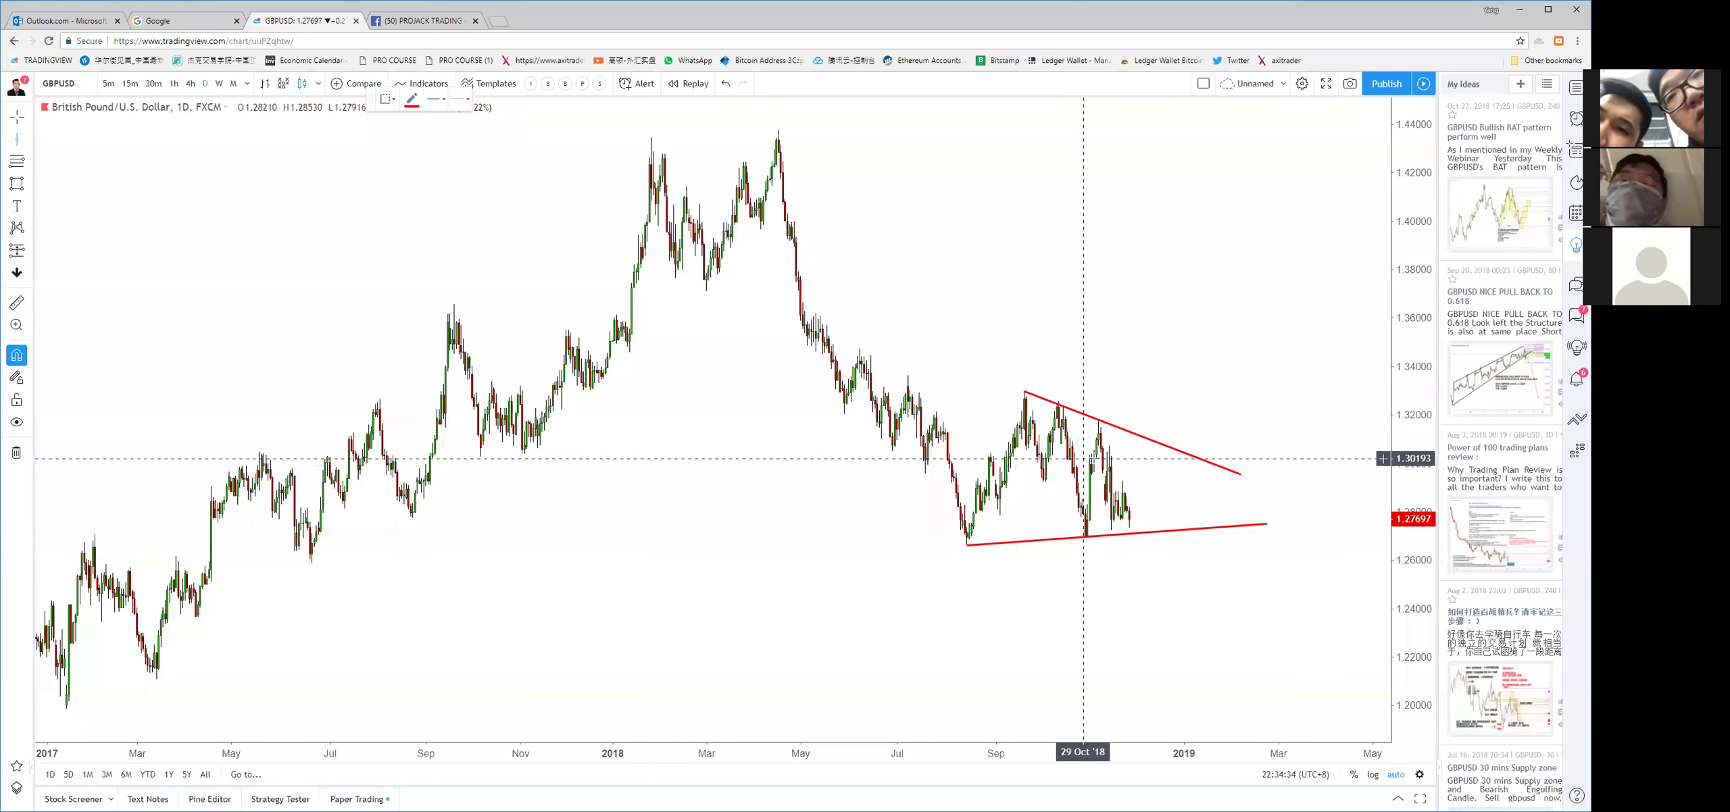
left_click_drag(1279, 485, 1239, 541)
left_click(1236, 497)
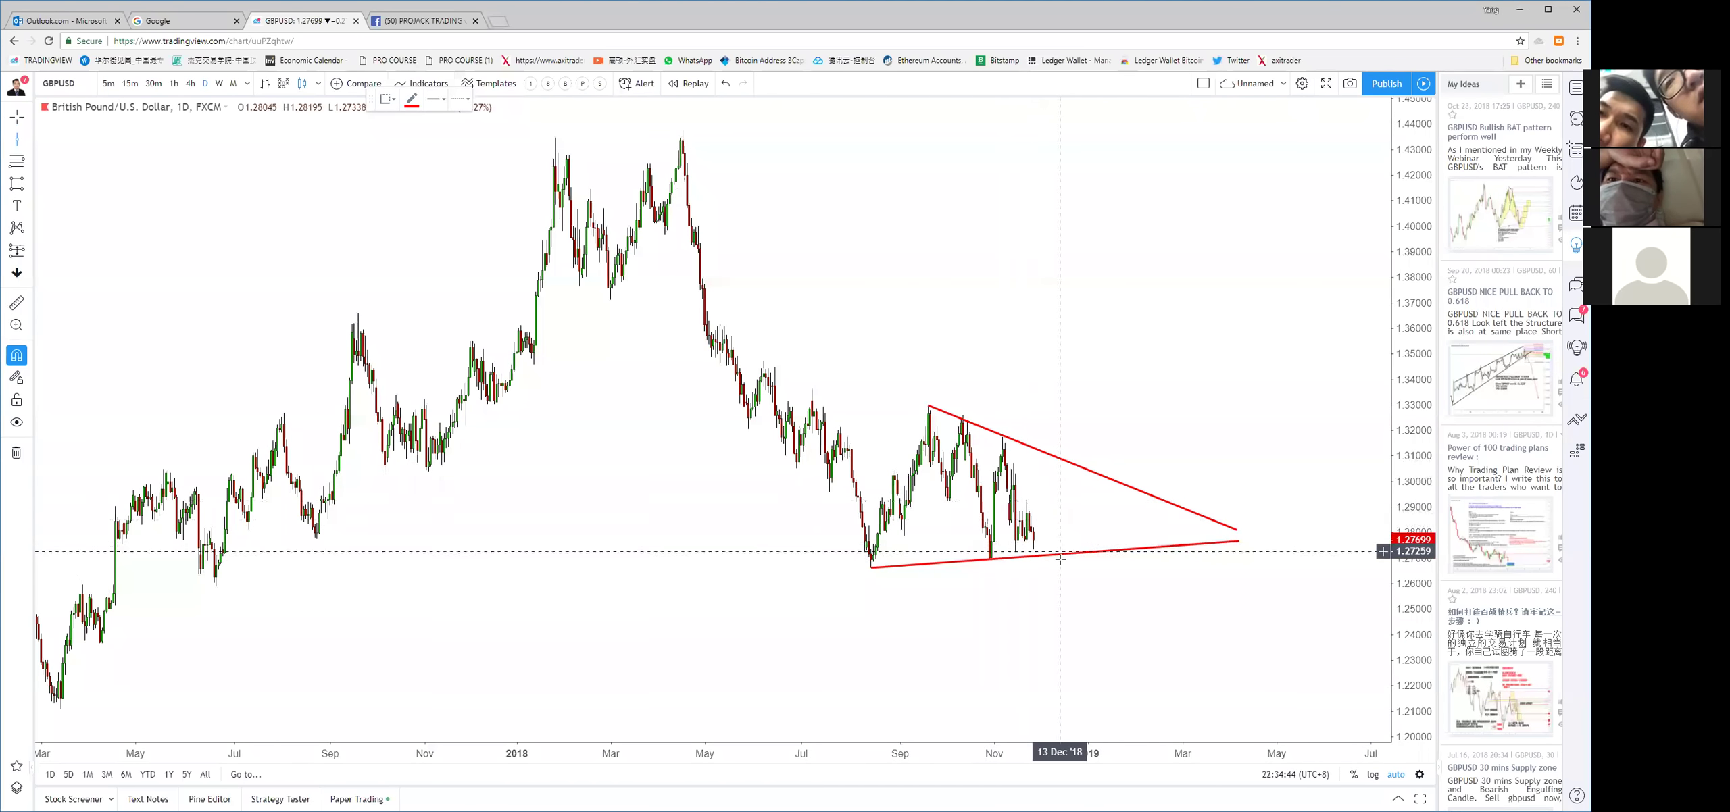
Place vertical lines across the triangle at 12 Dec '18 and 30 Jan '19
left_click(1058, 583)
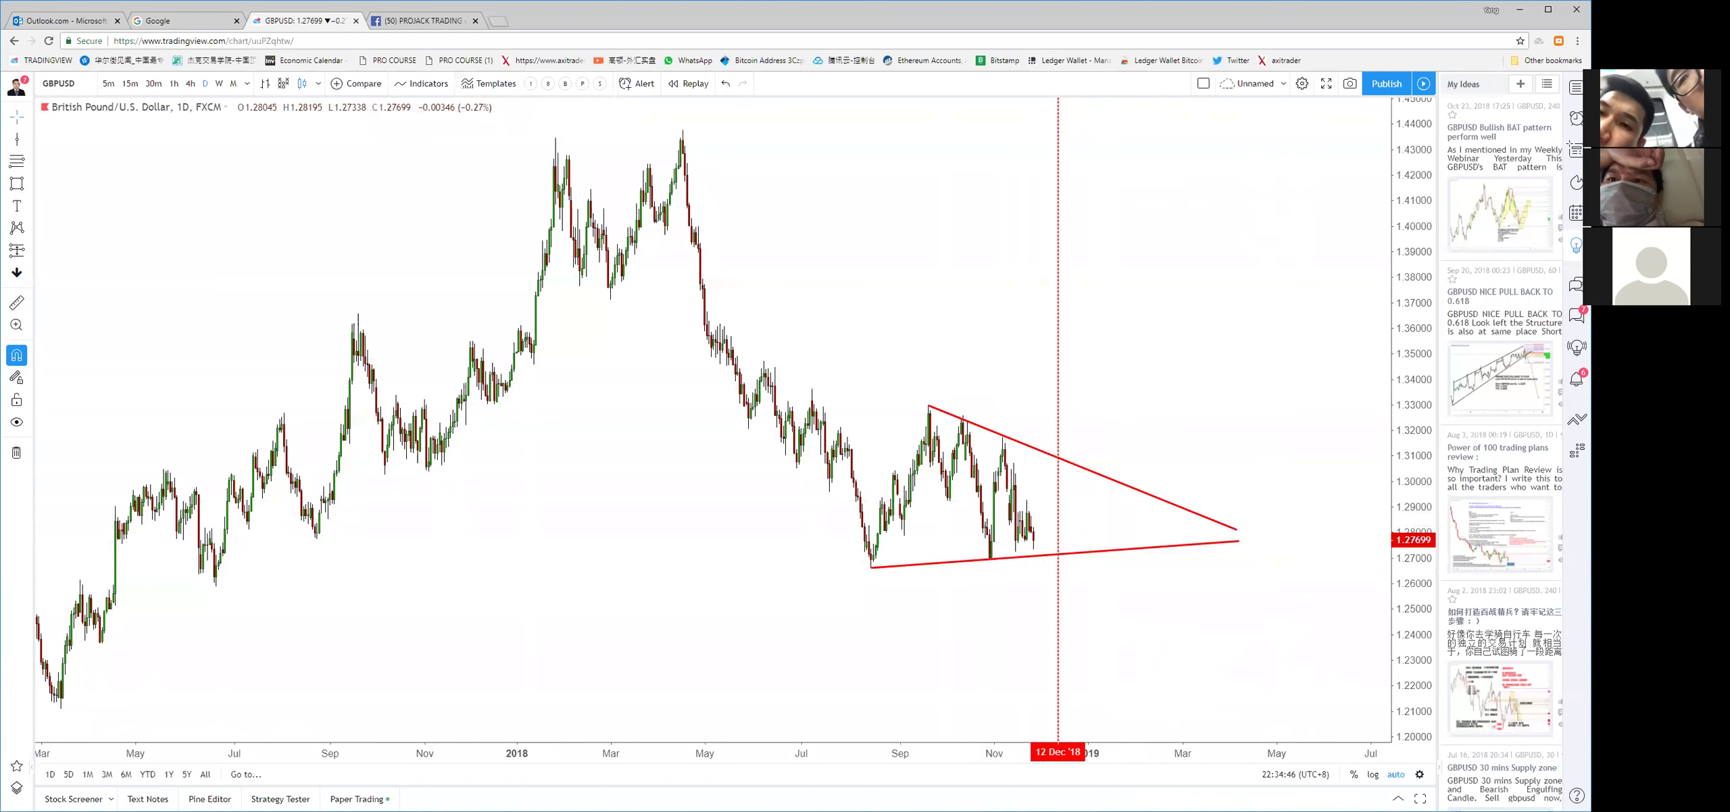
left_click_drag(1062, 358, 1142, 380)
left_click(1216, 363)
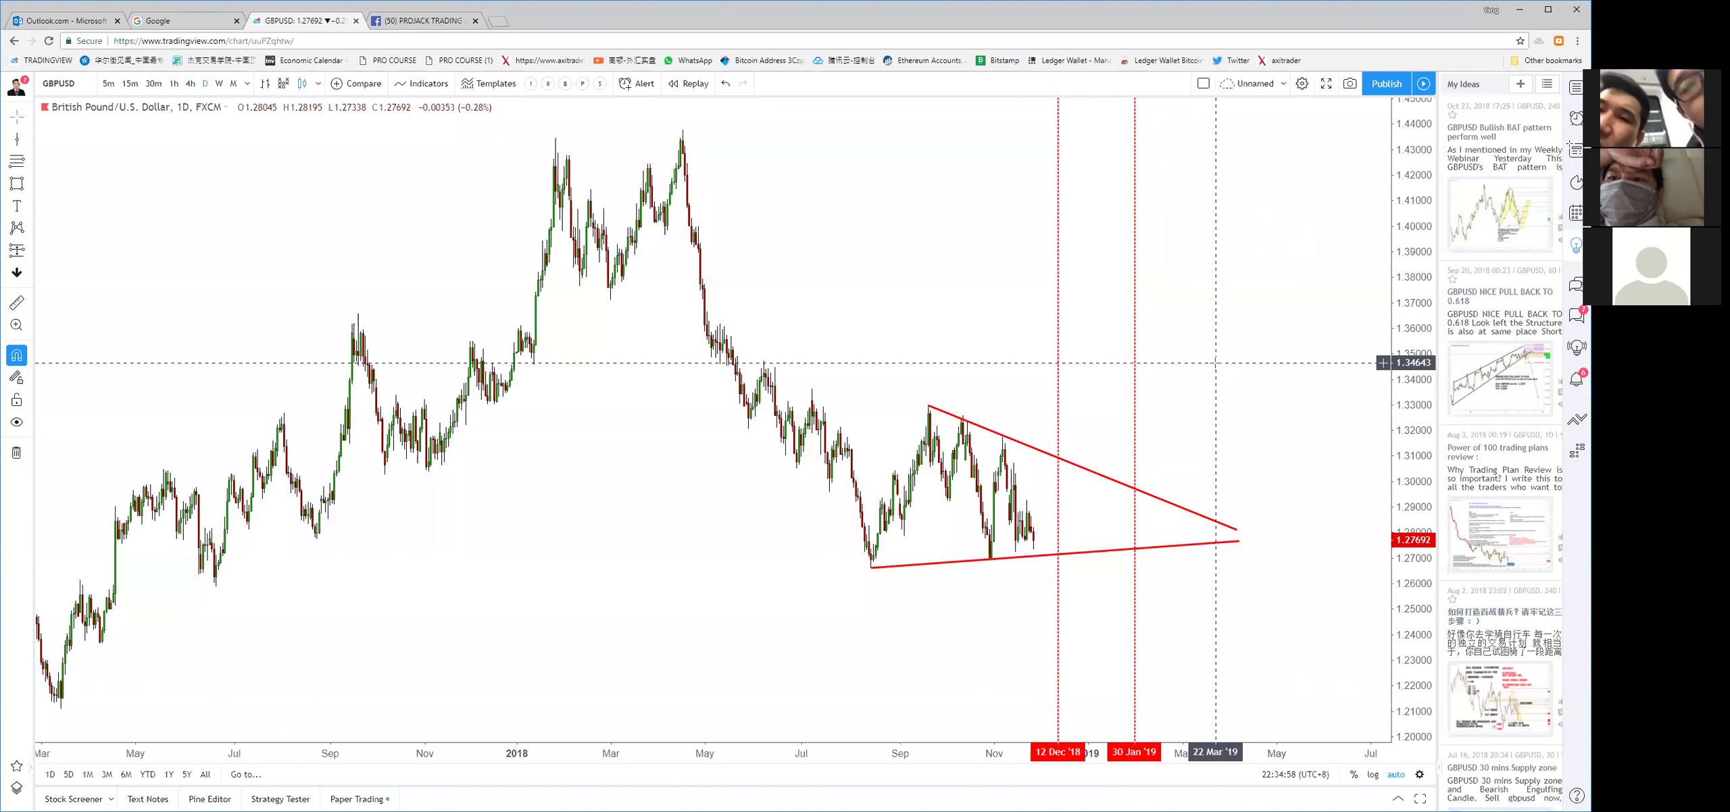
Keep drawing mode on and sketch a zigzag of three arrows from the latest candle, down to about 1.27477 and up to 1.28784 on 23 Jan '19
left_click(30, 140)
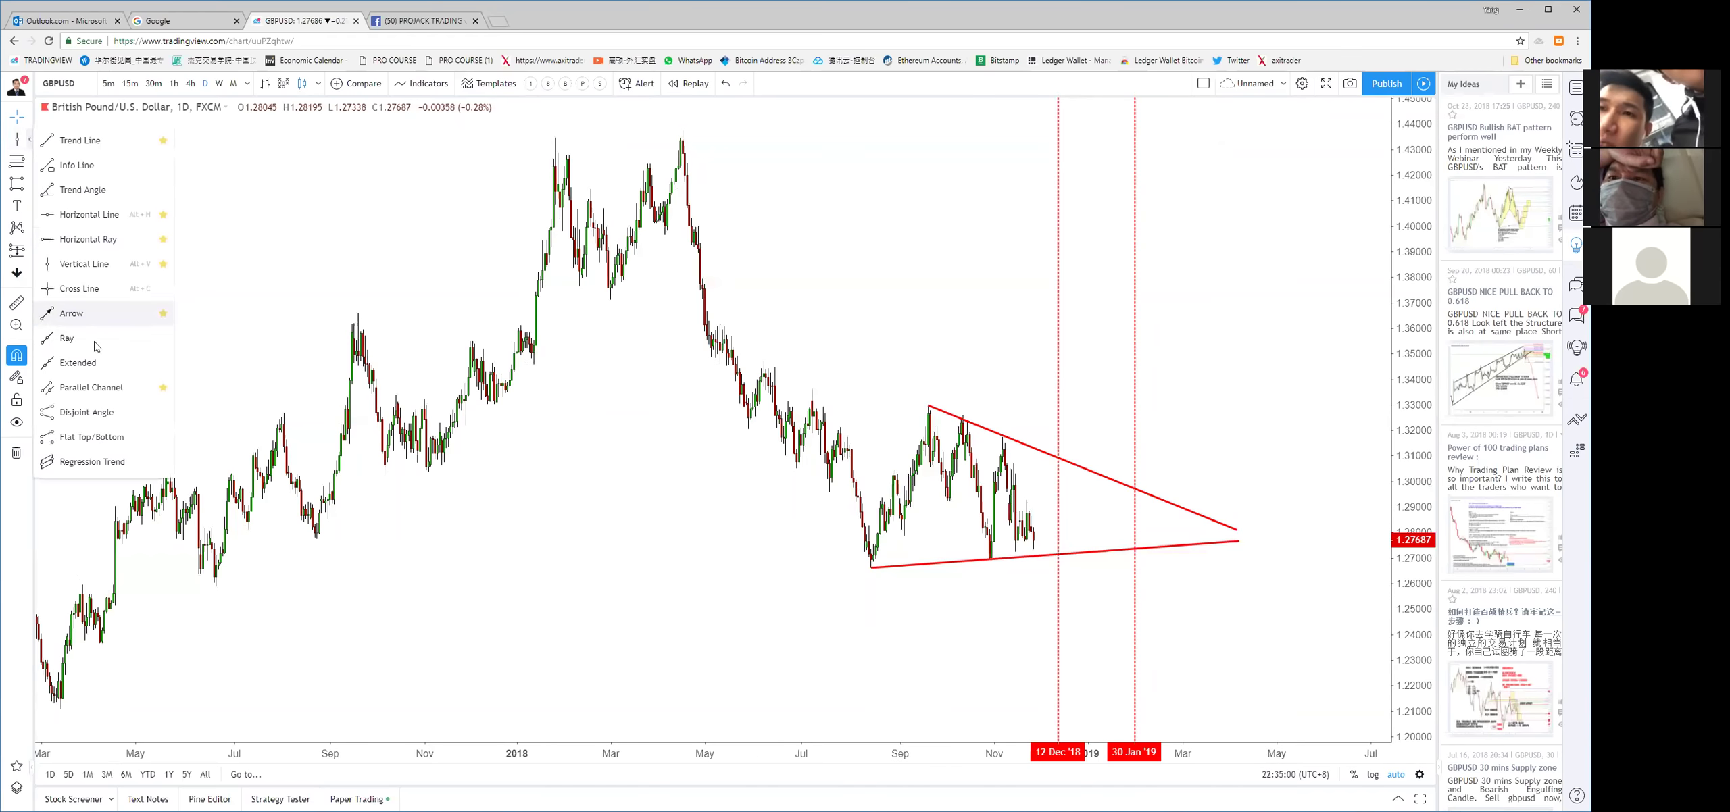
left_click(102, 312)
left_click_drag(1041, 547, 1069, 508)
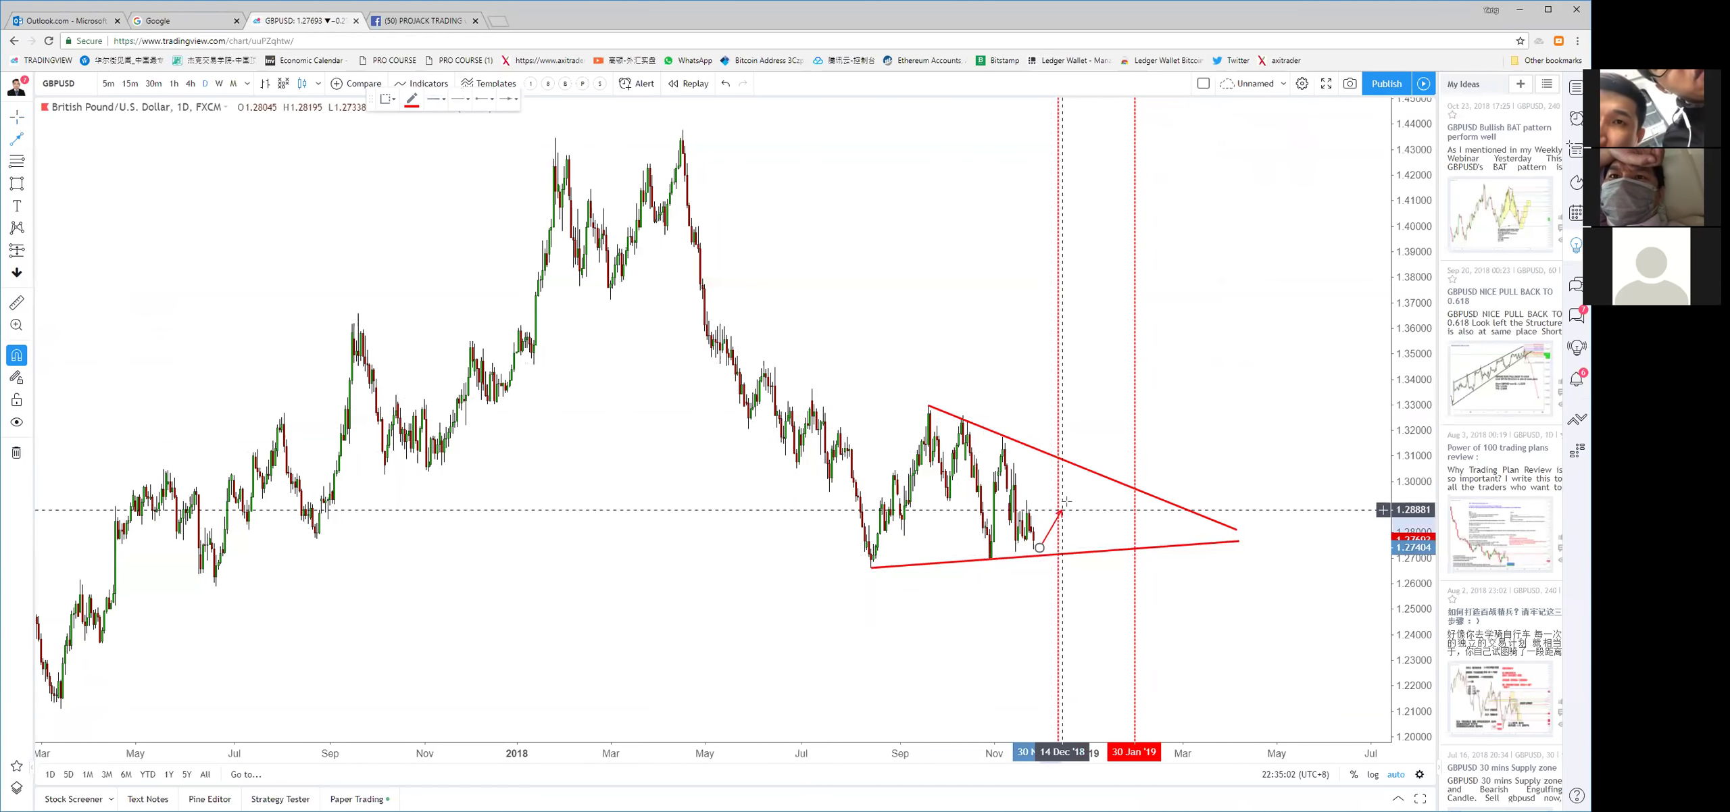
left_click(17, 377)
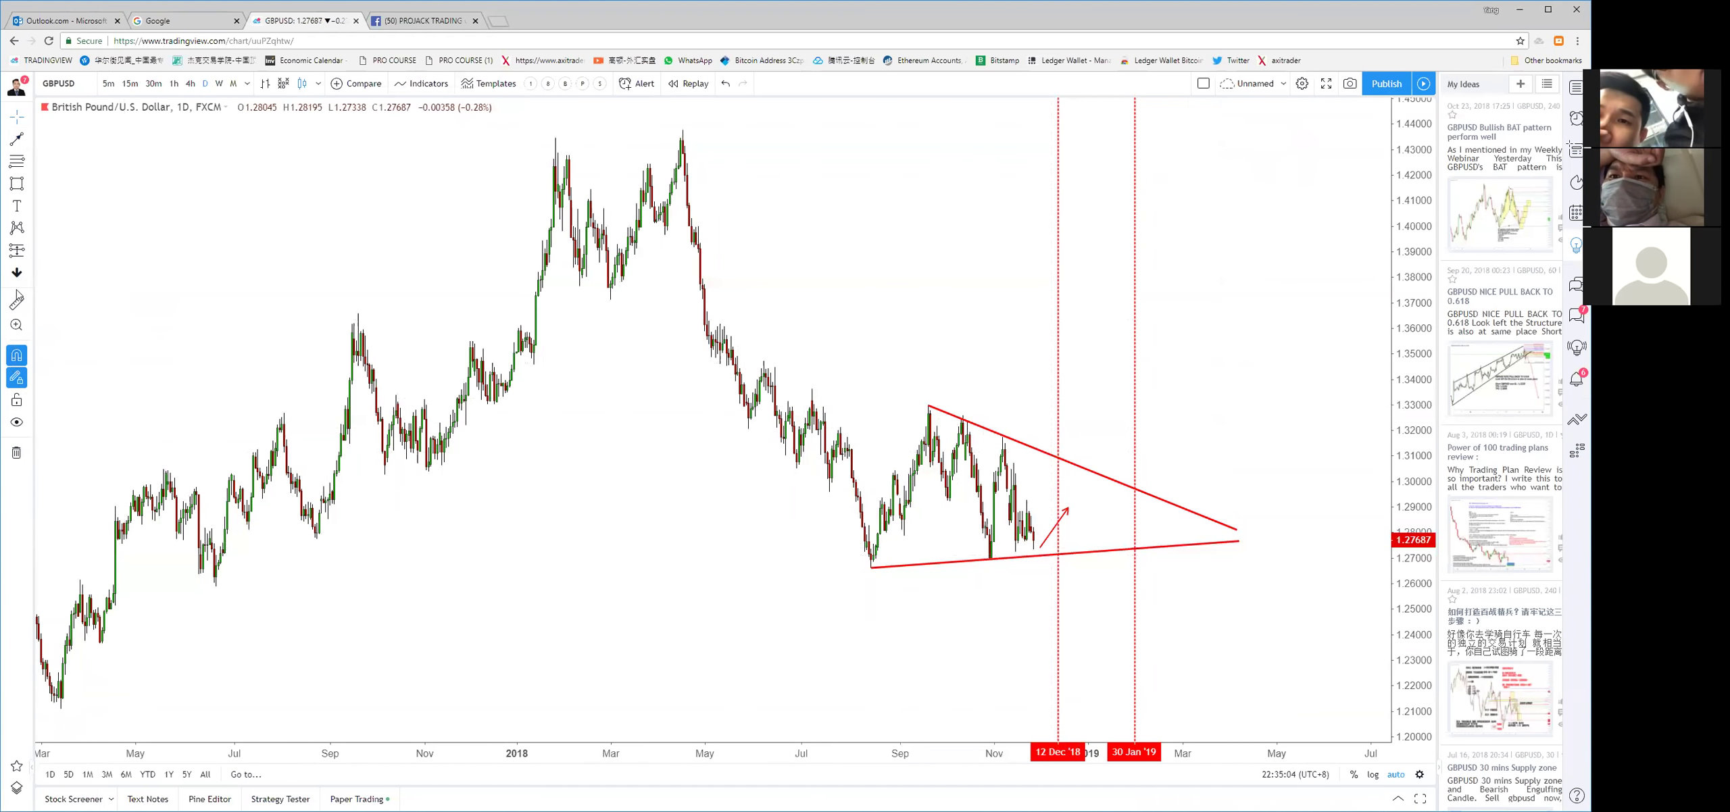
left_click(1068, 512)
left_click(1068, 508)
left_click(1096, 546)
left_click(1096, 546)
left_click(1124, 513)
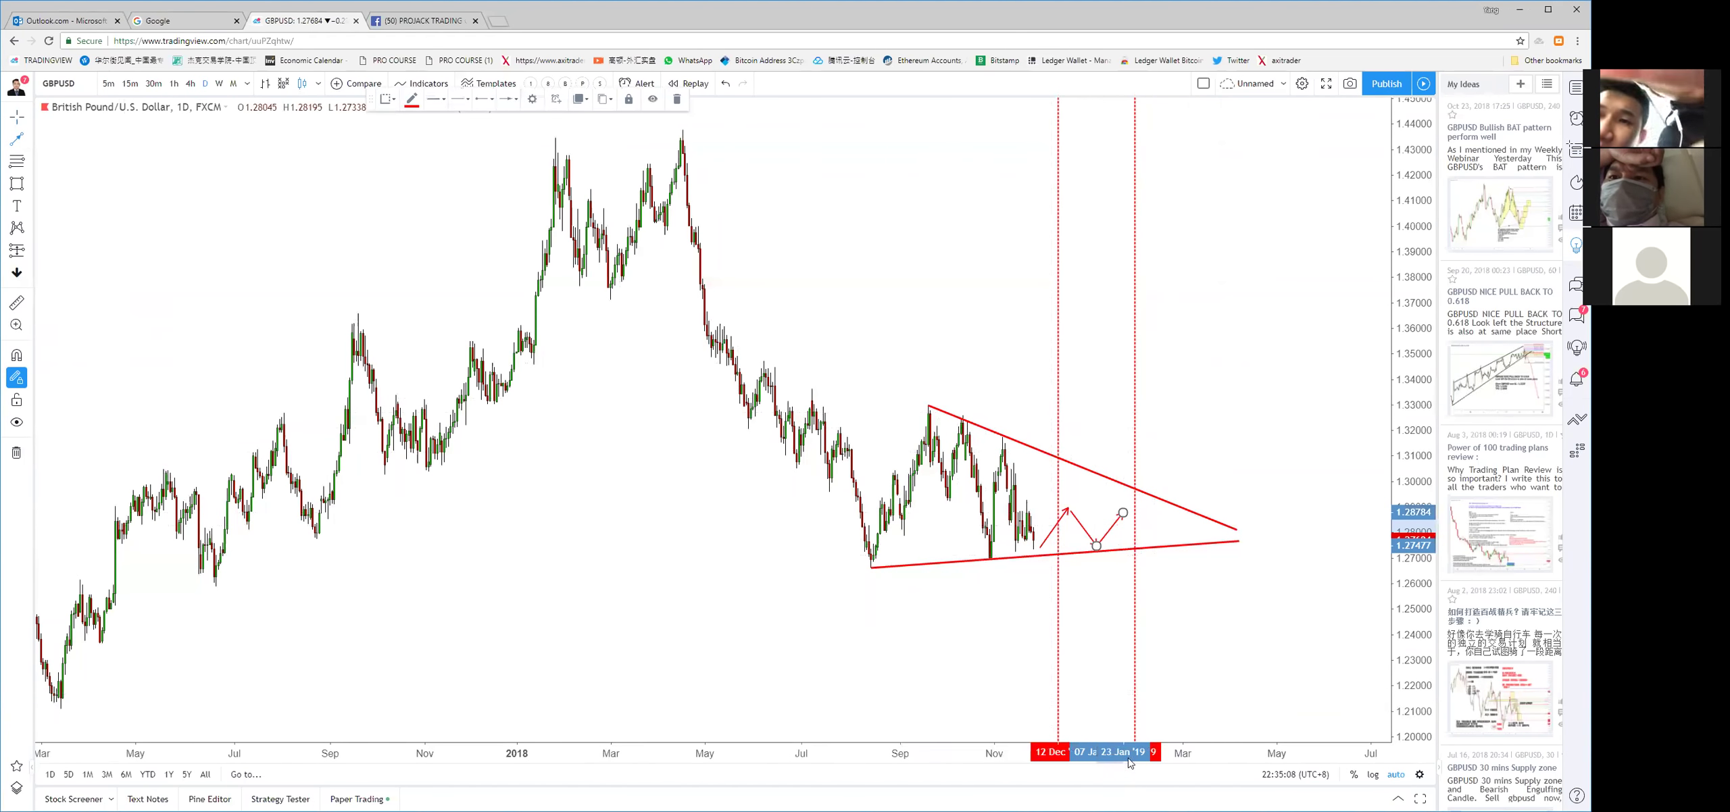
Draw two breakout arrows from late January 2019, one rising to about 1.335 and one falling to about 1.237
scroll(1133, 759, "up", 1)
scroll(1133, 759, "down", 1)
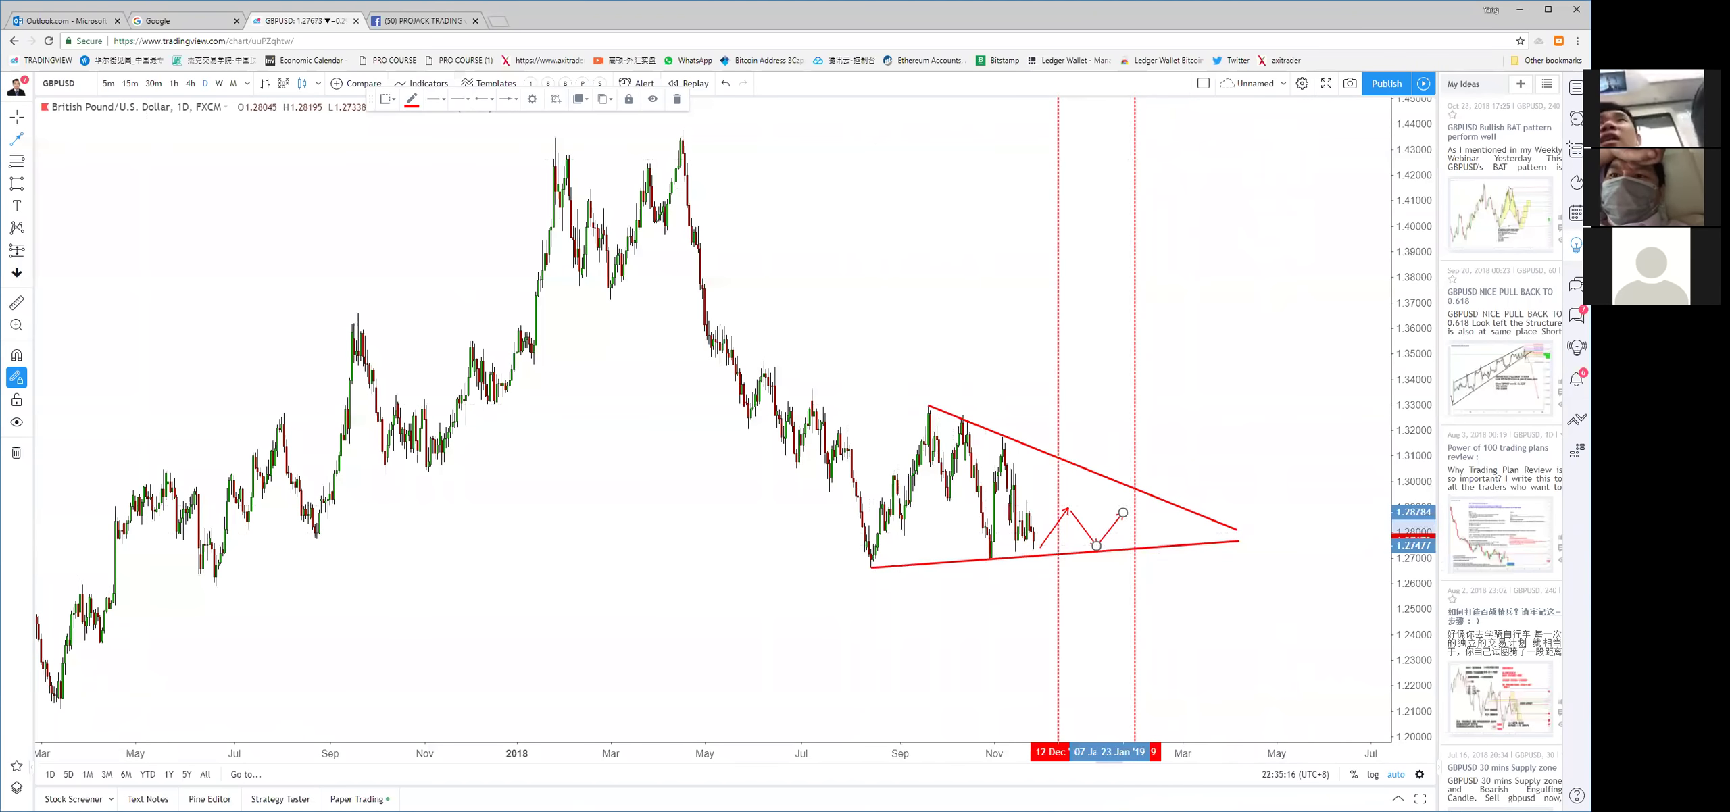
left_click(1131, 511)
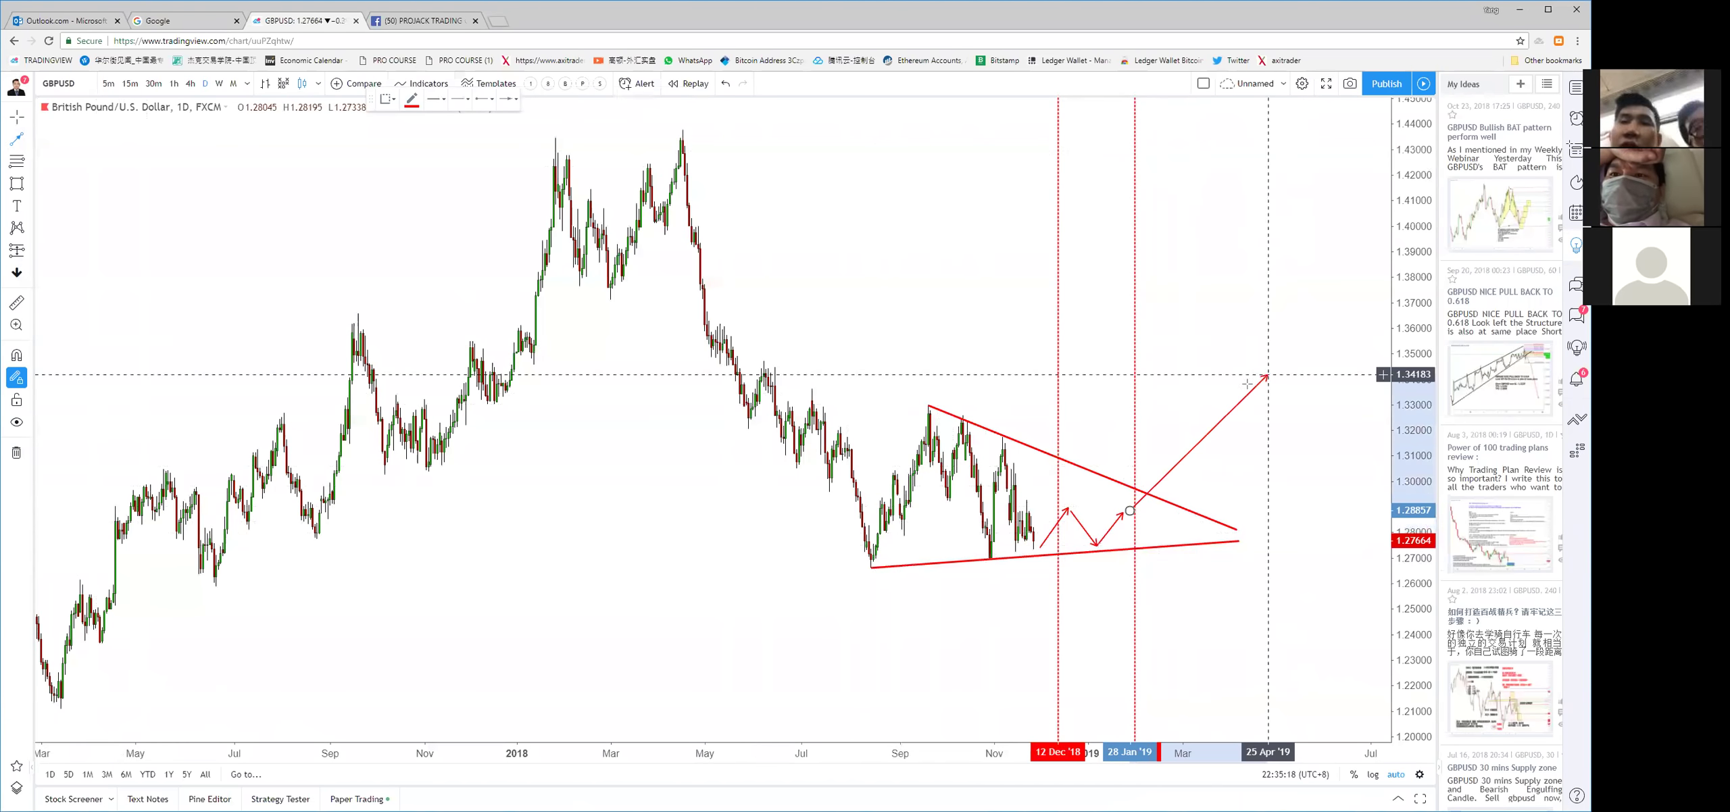
left_click(1132, 519)
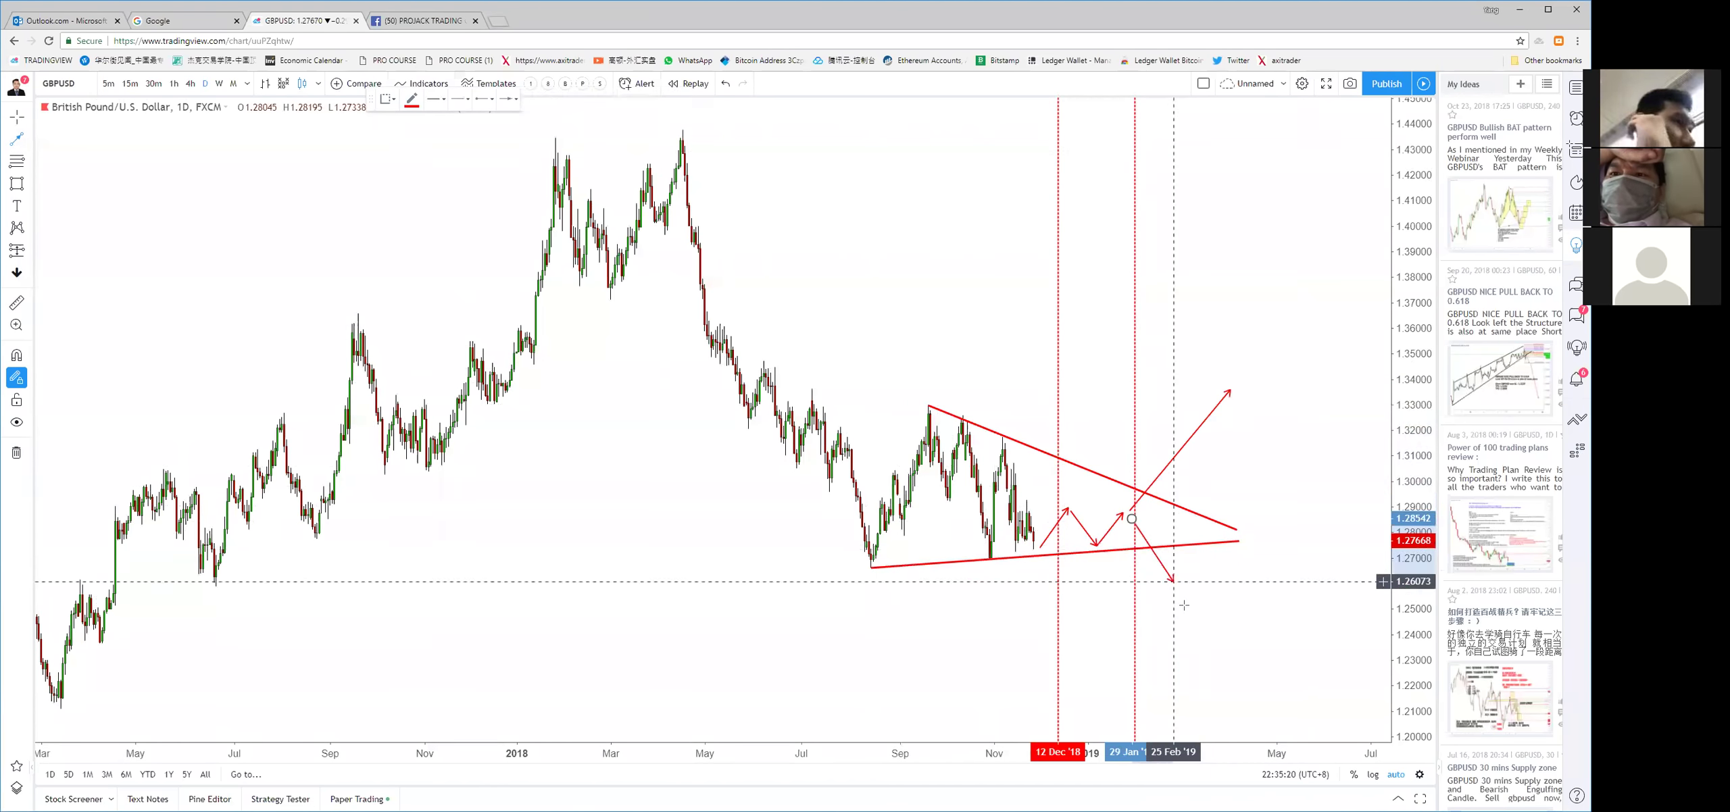
left_click(1210, 641)
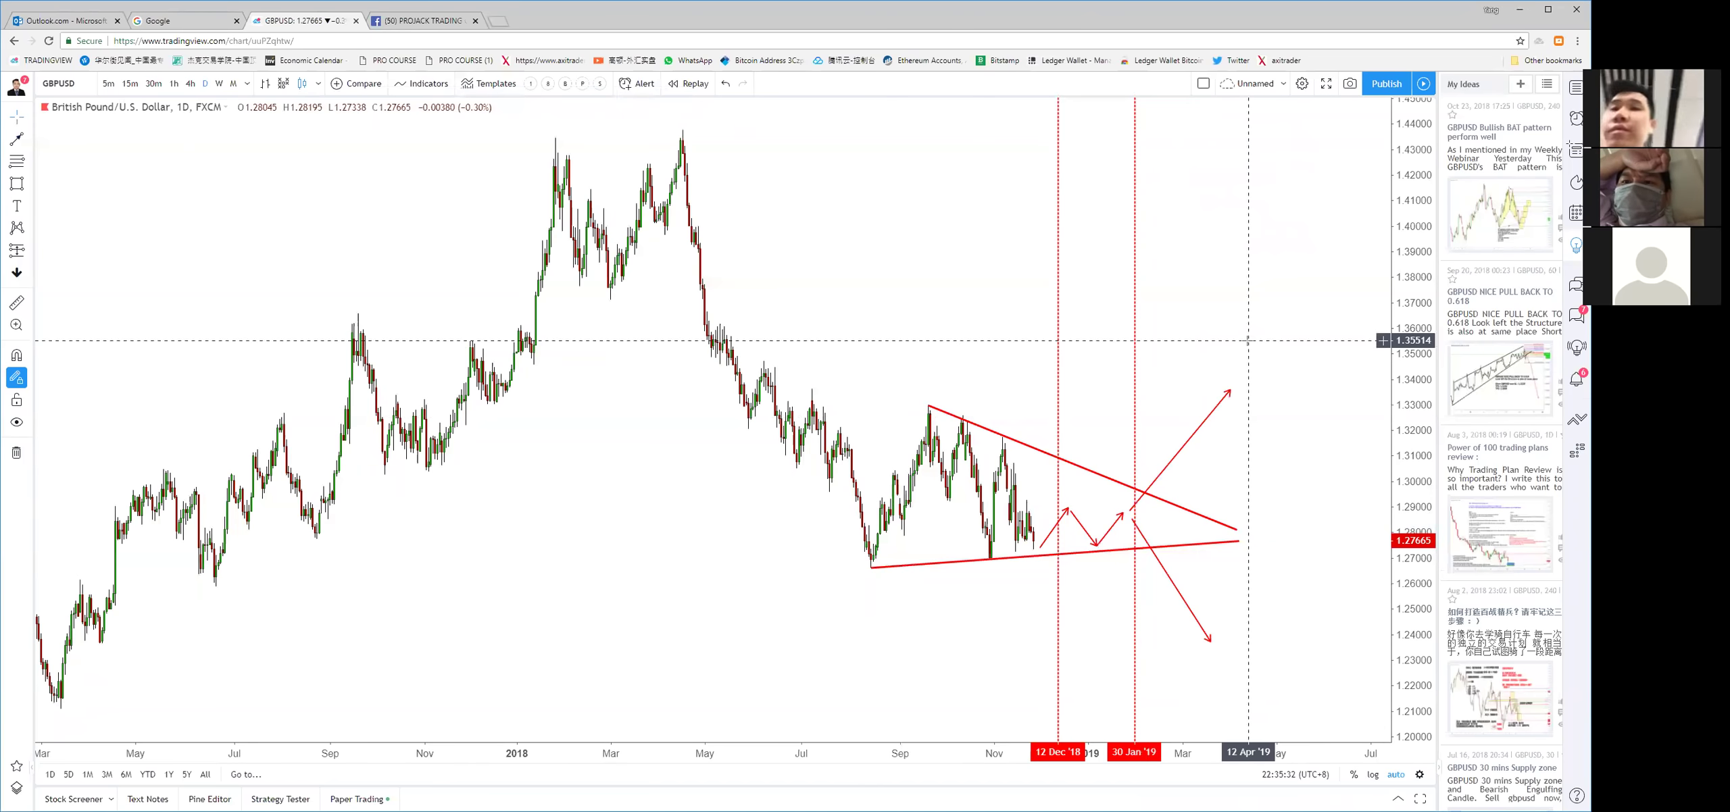
Raise the peak where the first two zigzag arrows meet to about 1.30091, closer to the upper trend line
scroll(1248, 340, "down", 2)
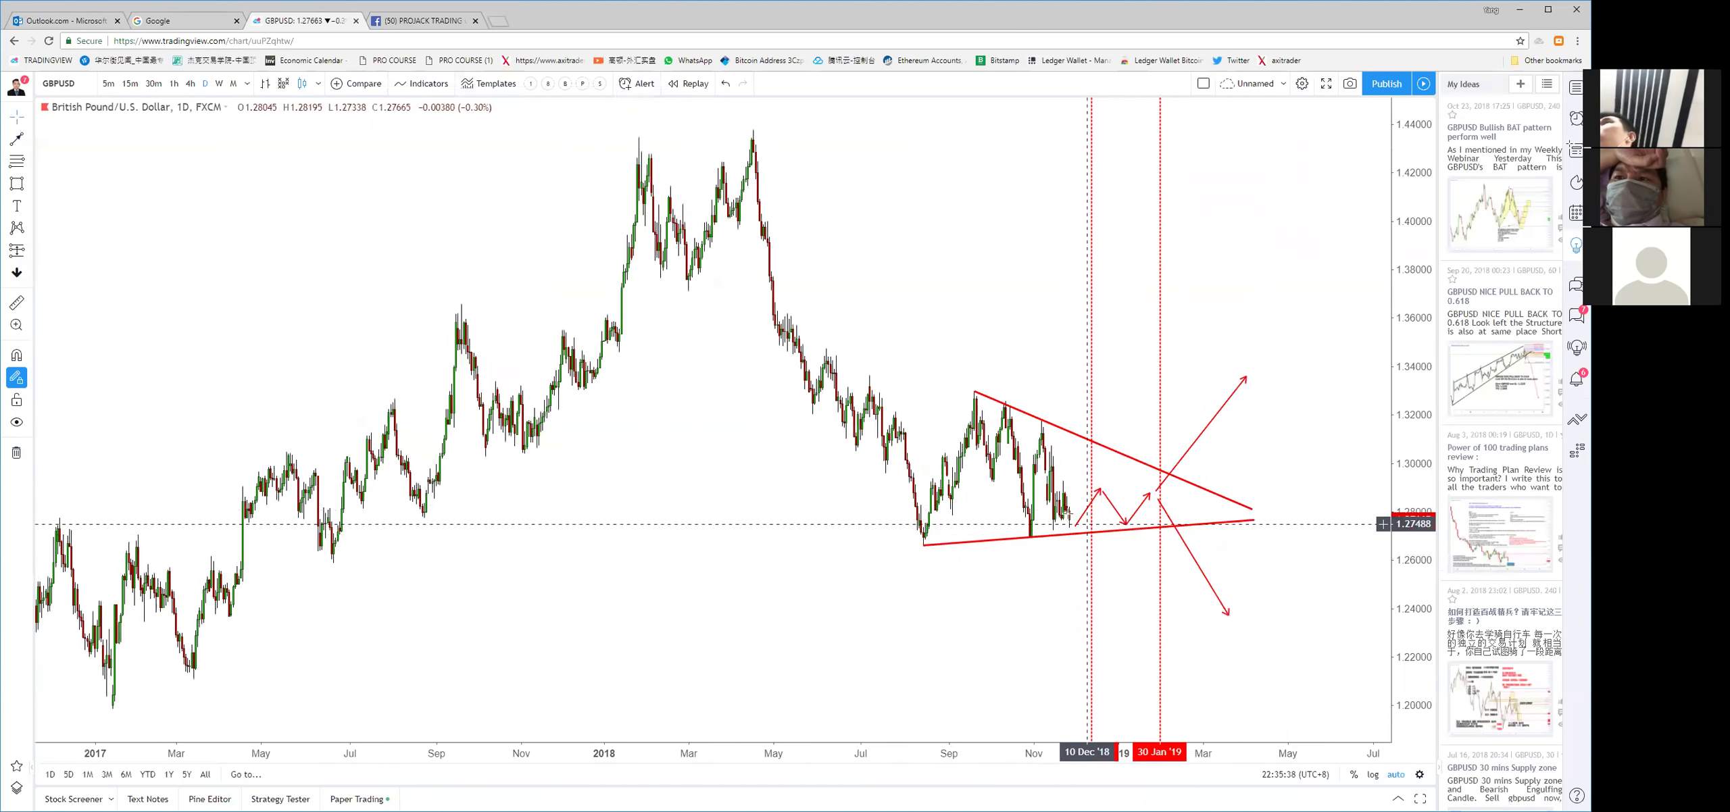
left_click_drag(1100, 488, 1102, 460)
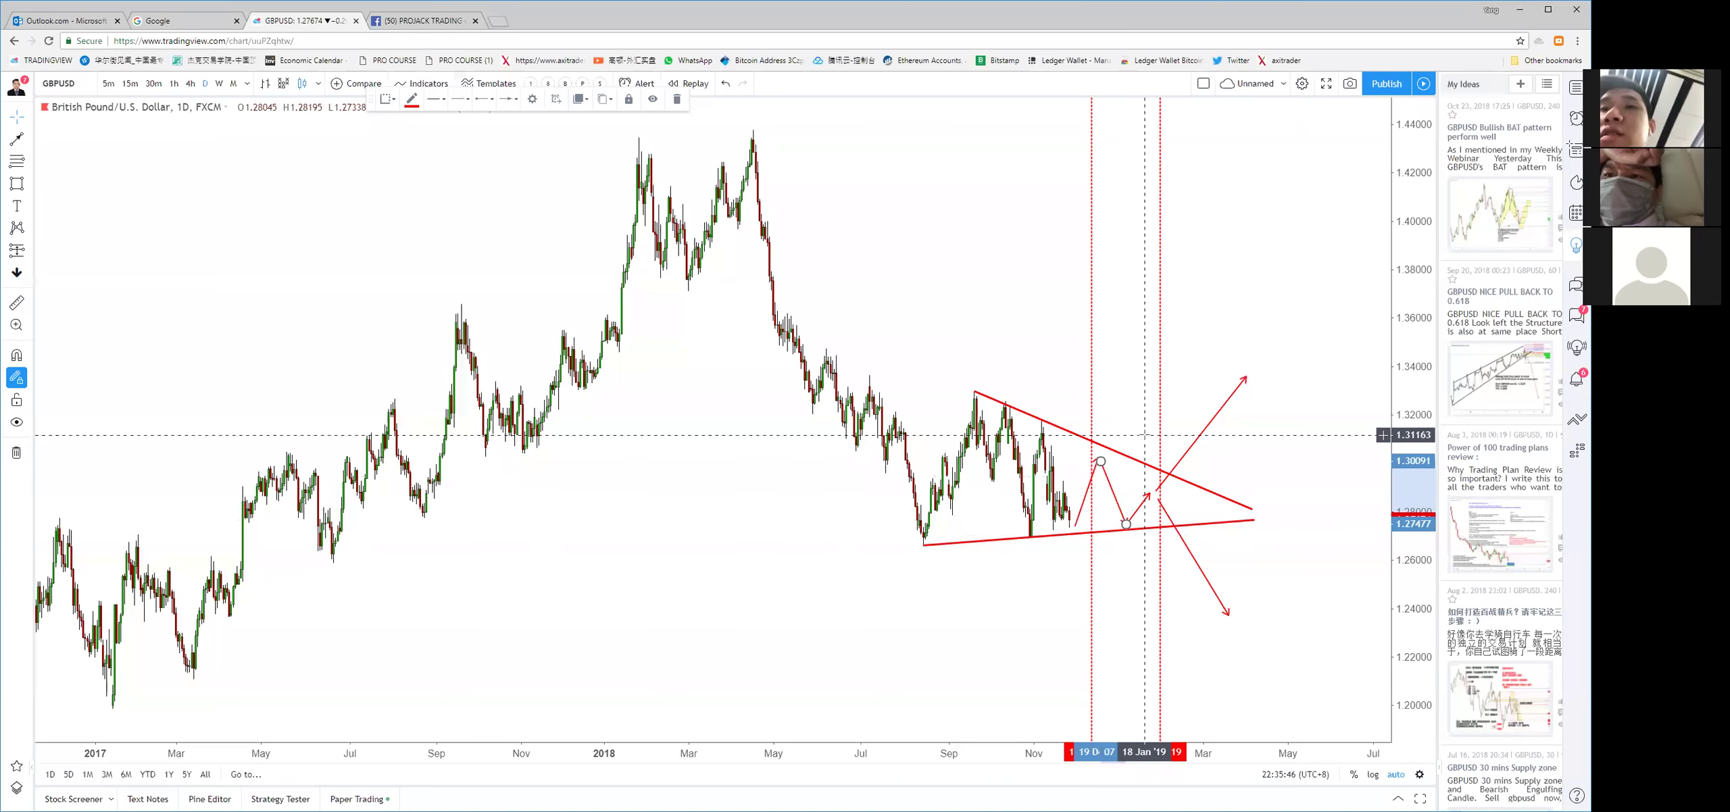
left_click(1257, 470)
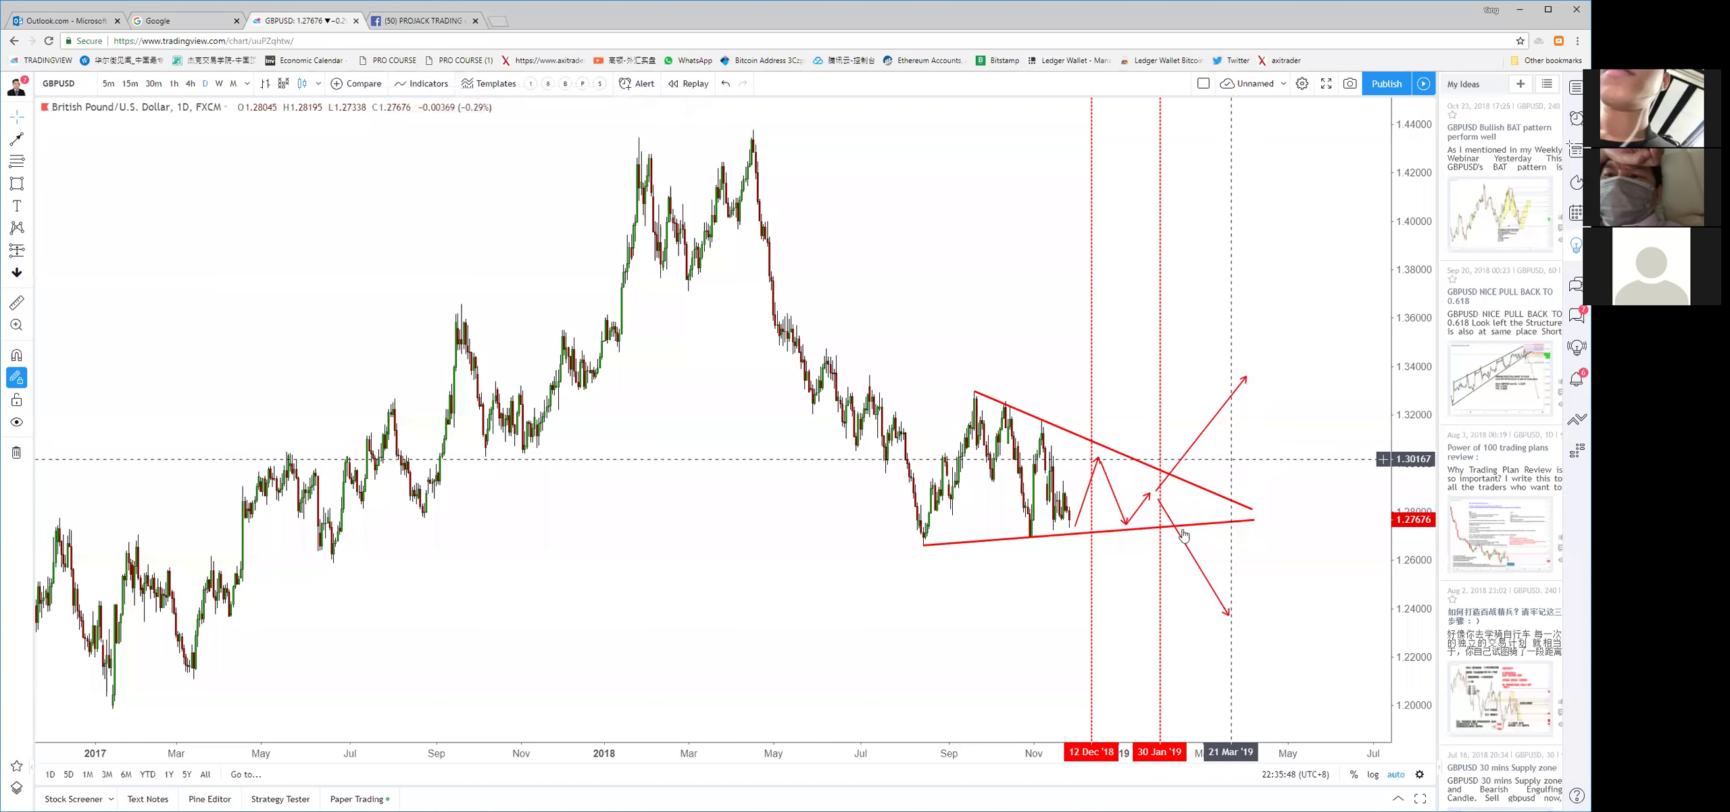
Draw a demand zone rectangle from 30 Oct '18 to 17 Dec '18 between about 1.27661 and 1.26965
left_click_drag(1168, 506, 1101, 478)
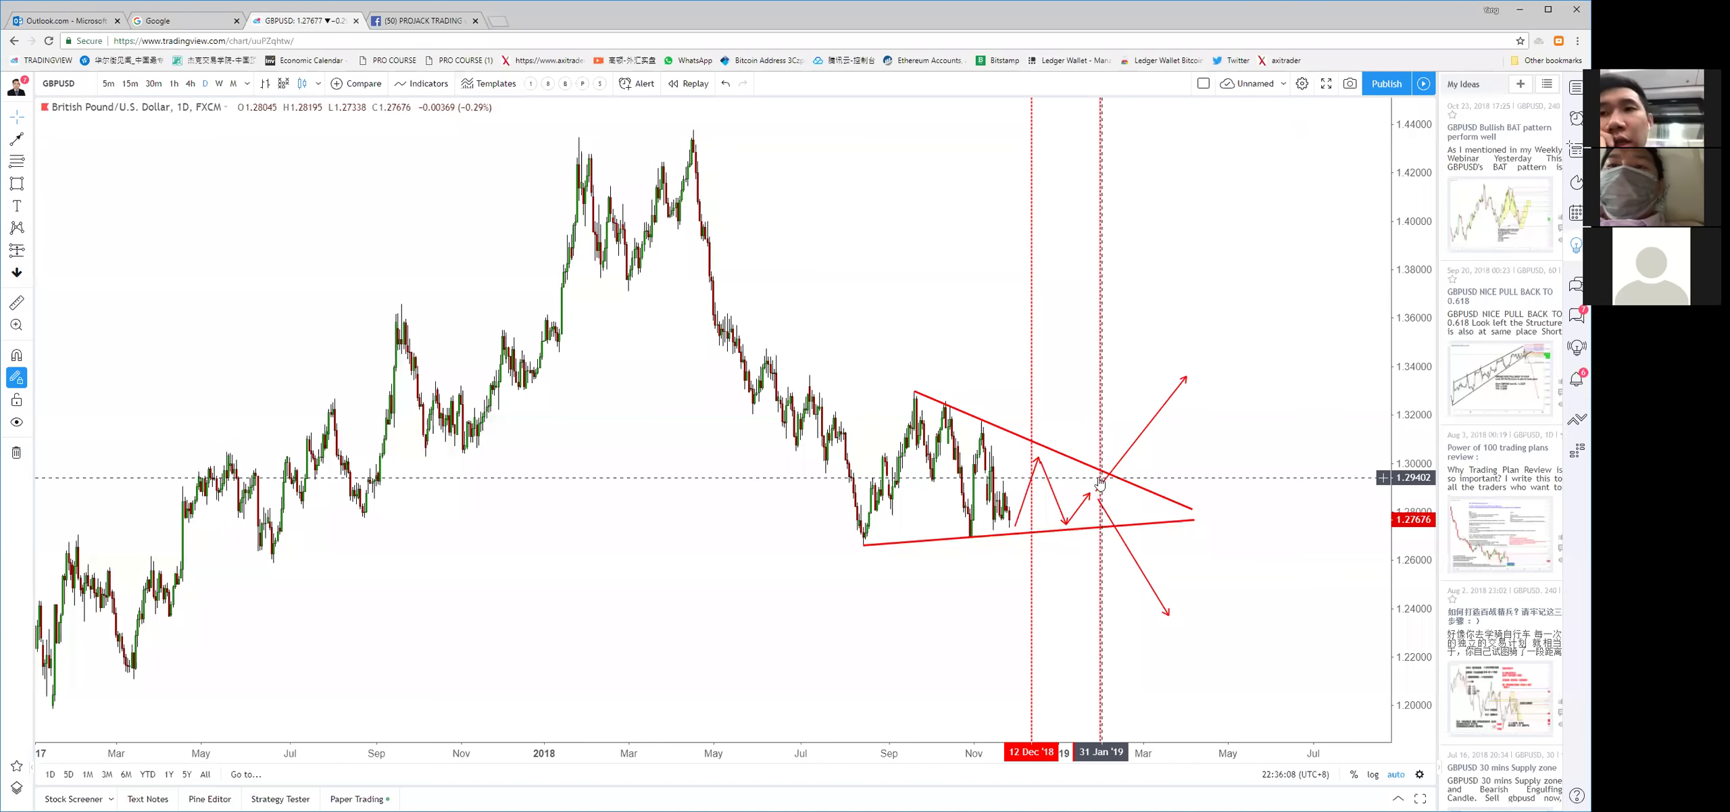
scroll(1100, 483, "up", 2)
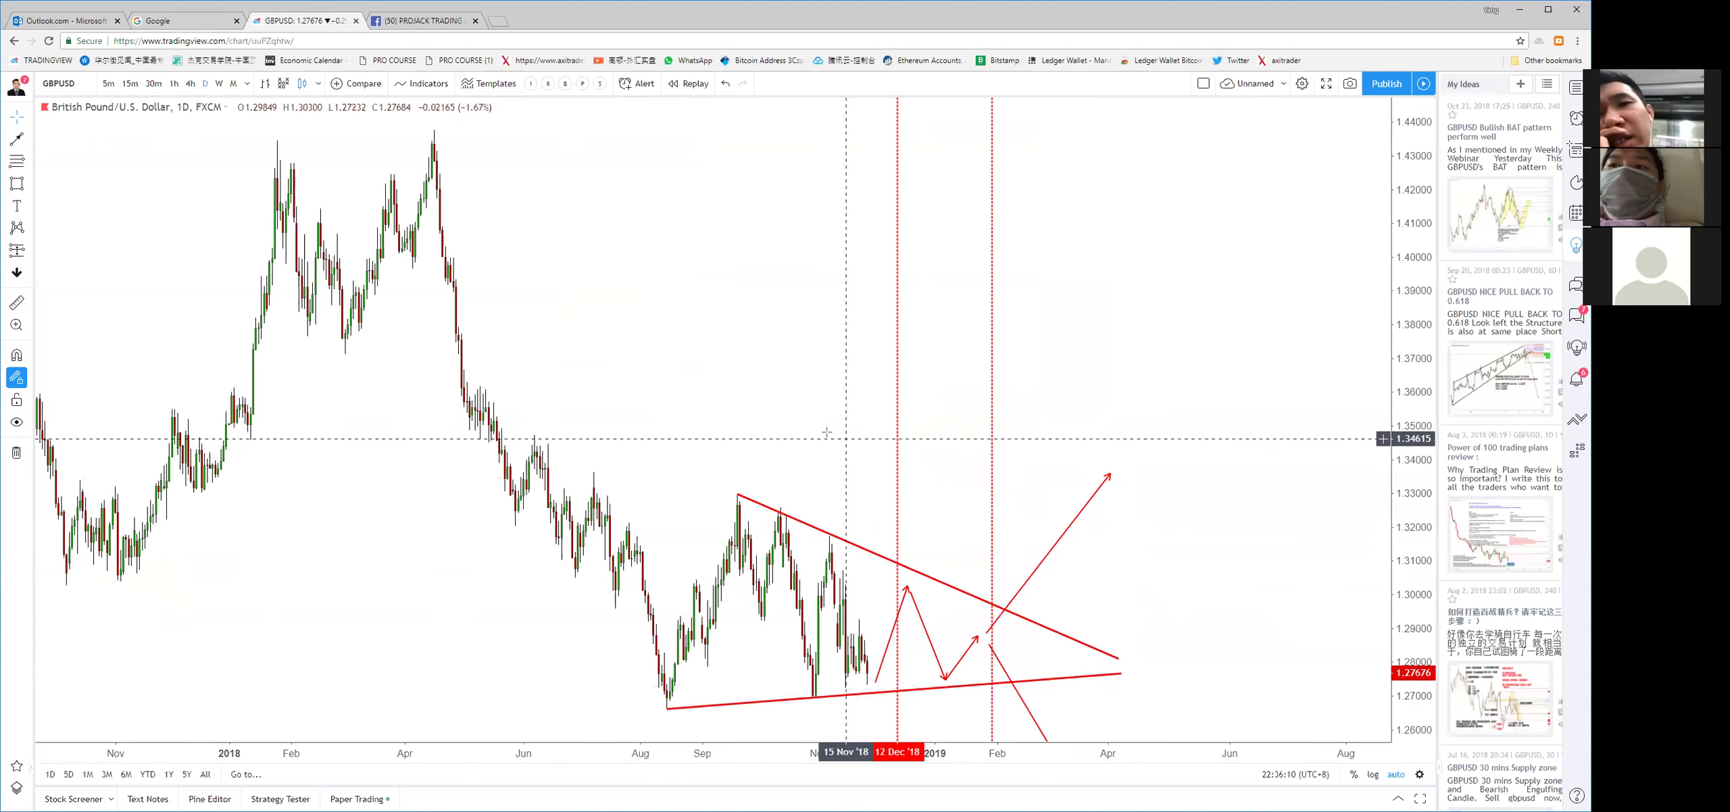
scroll(825, 432, "up", 5)
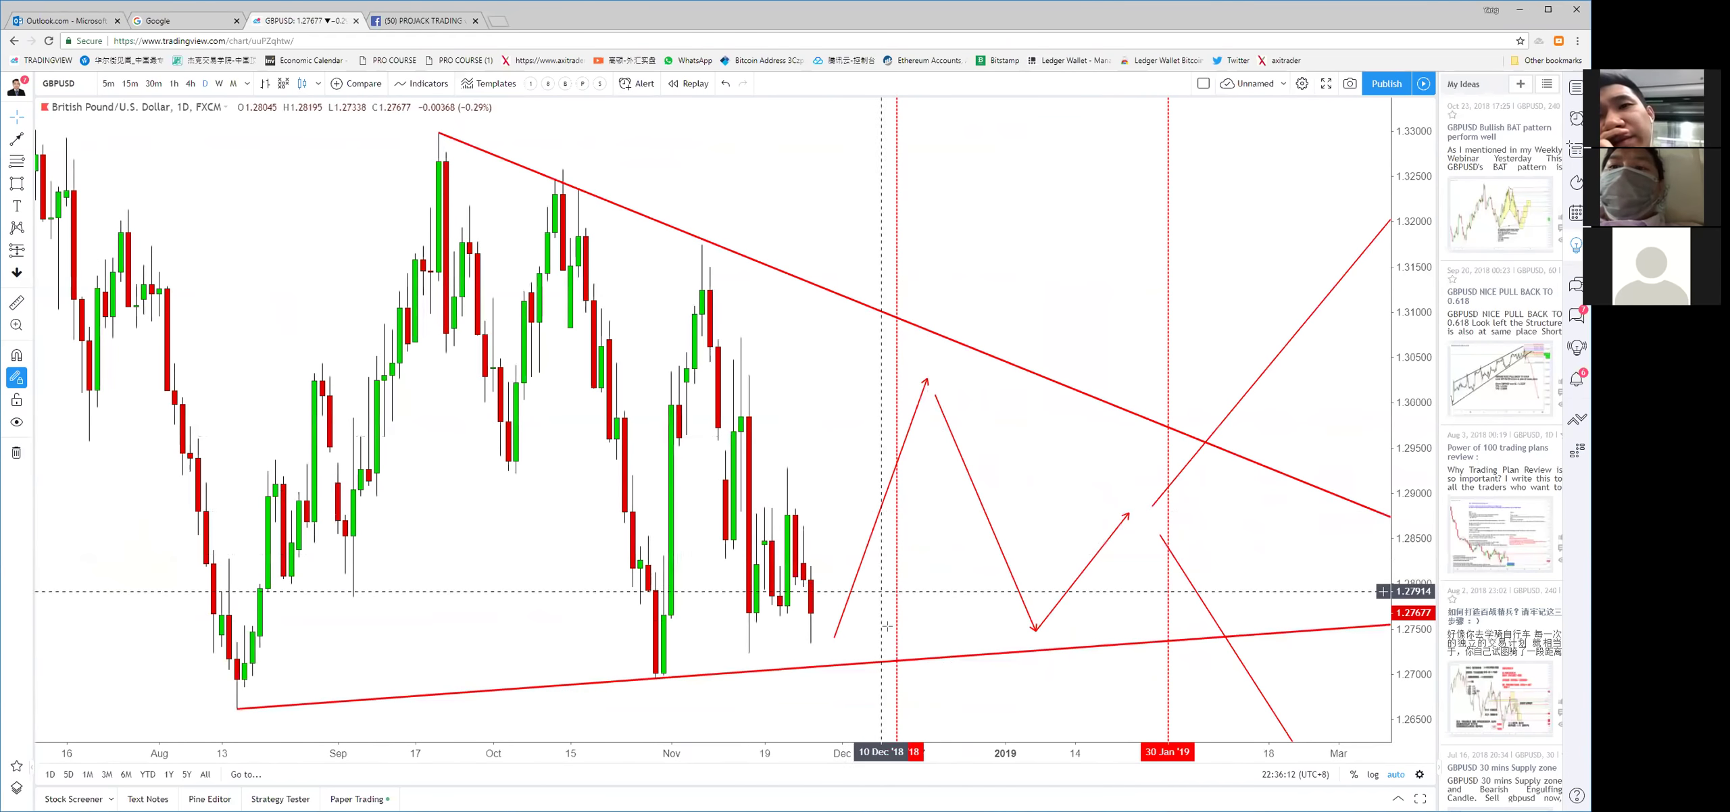
left_click(17, 183)
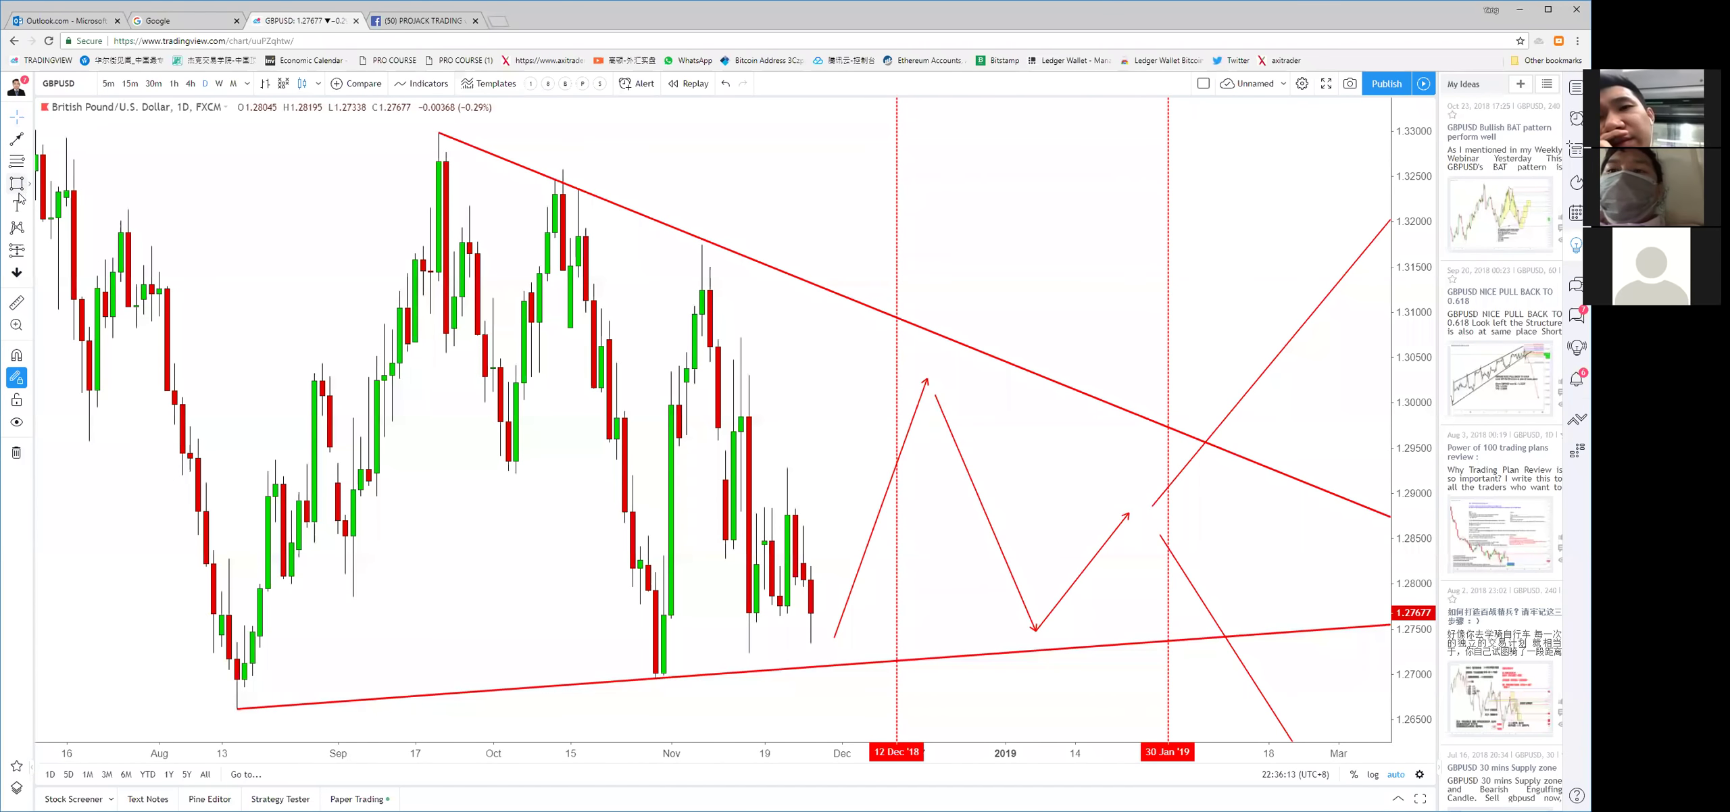
left_click(665, 613)
left_click(920, 677)
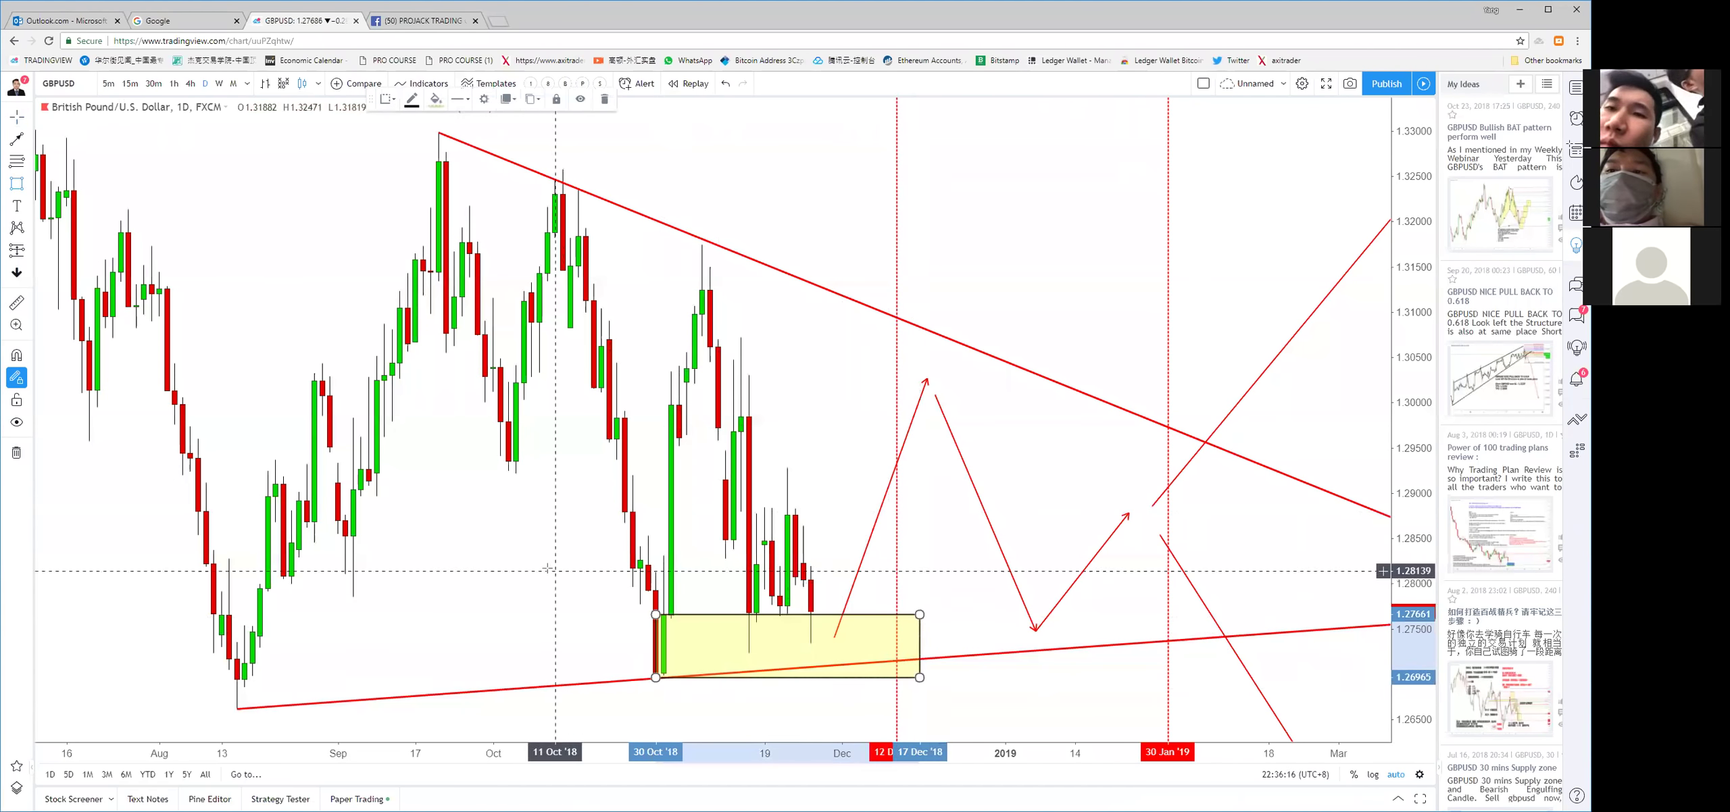
left_click(504, 572)
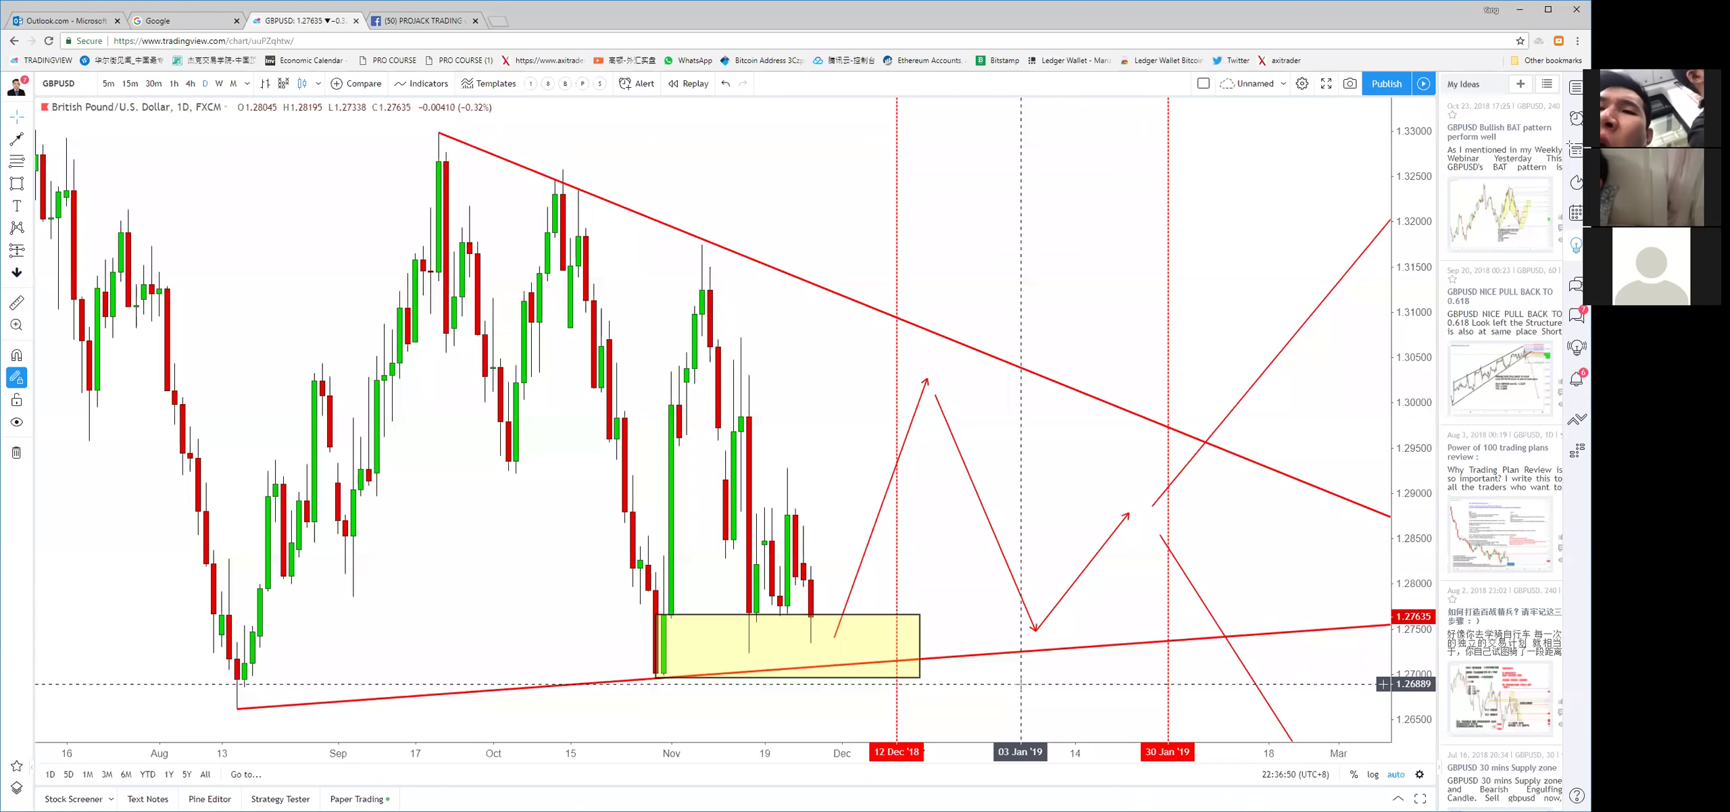
scroll(1021, 684, "down", 6)
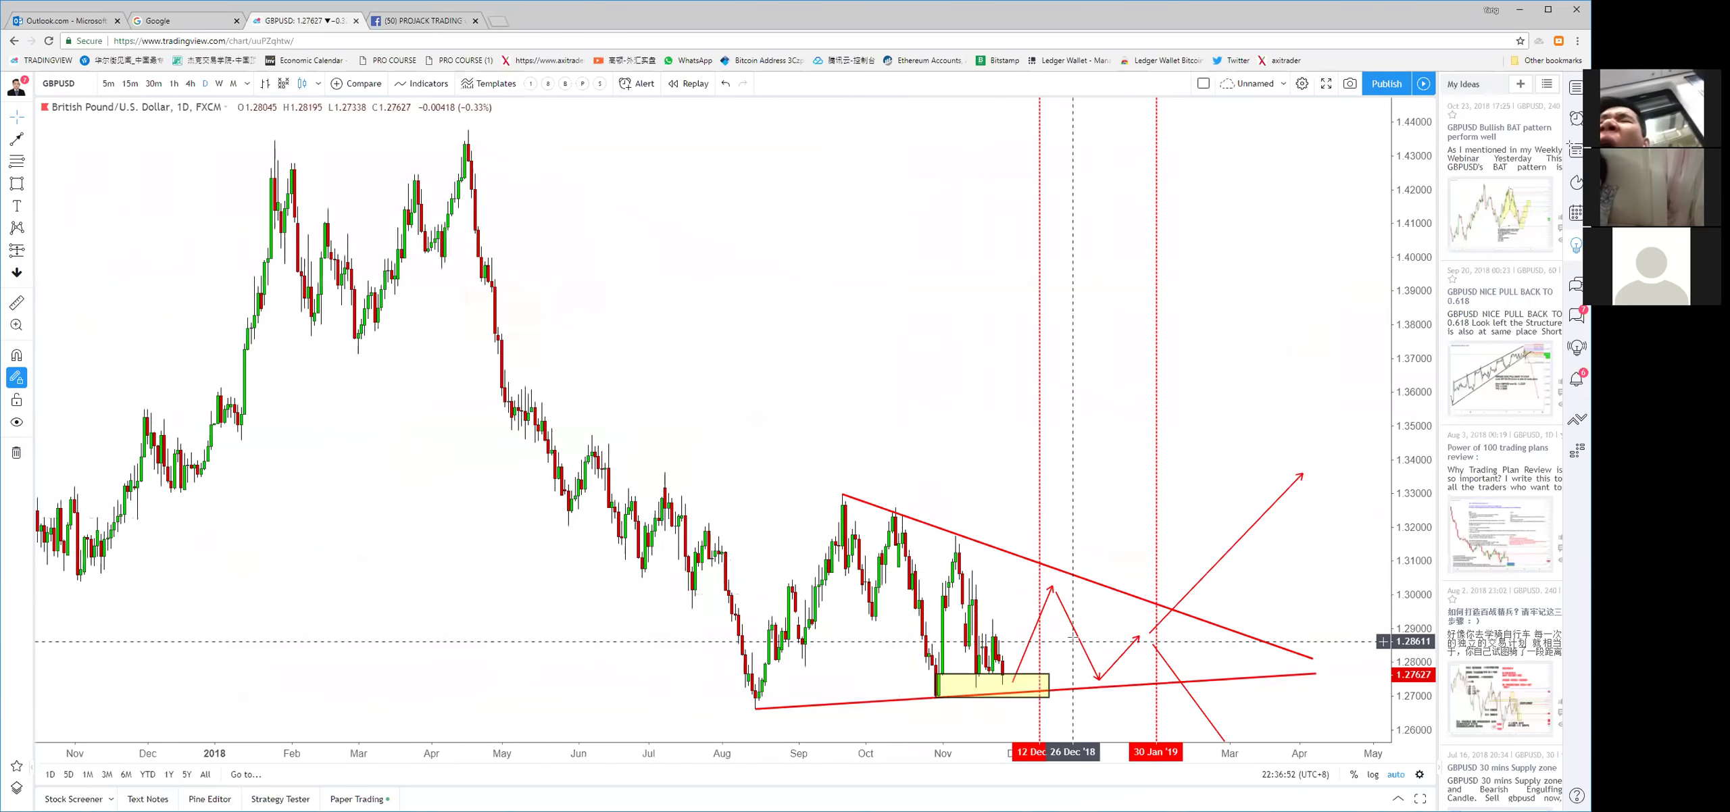
Switch the chart symbol from GBPUSD to AUDUSD and remove all drawings already on that chart
scroll(1071, 635, "down", 4)
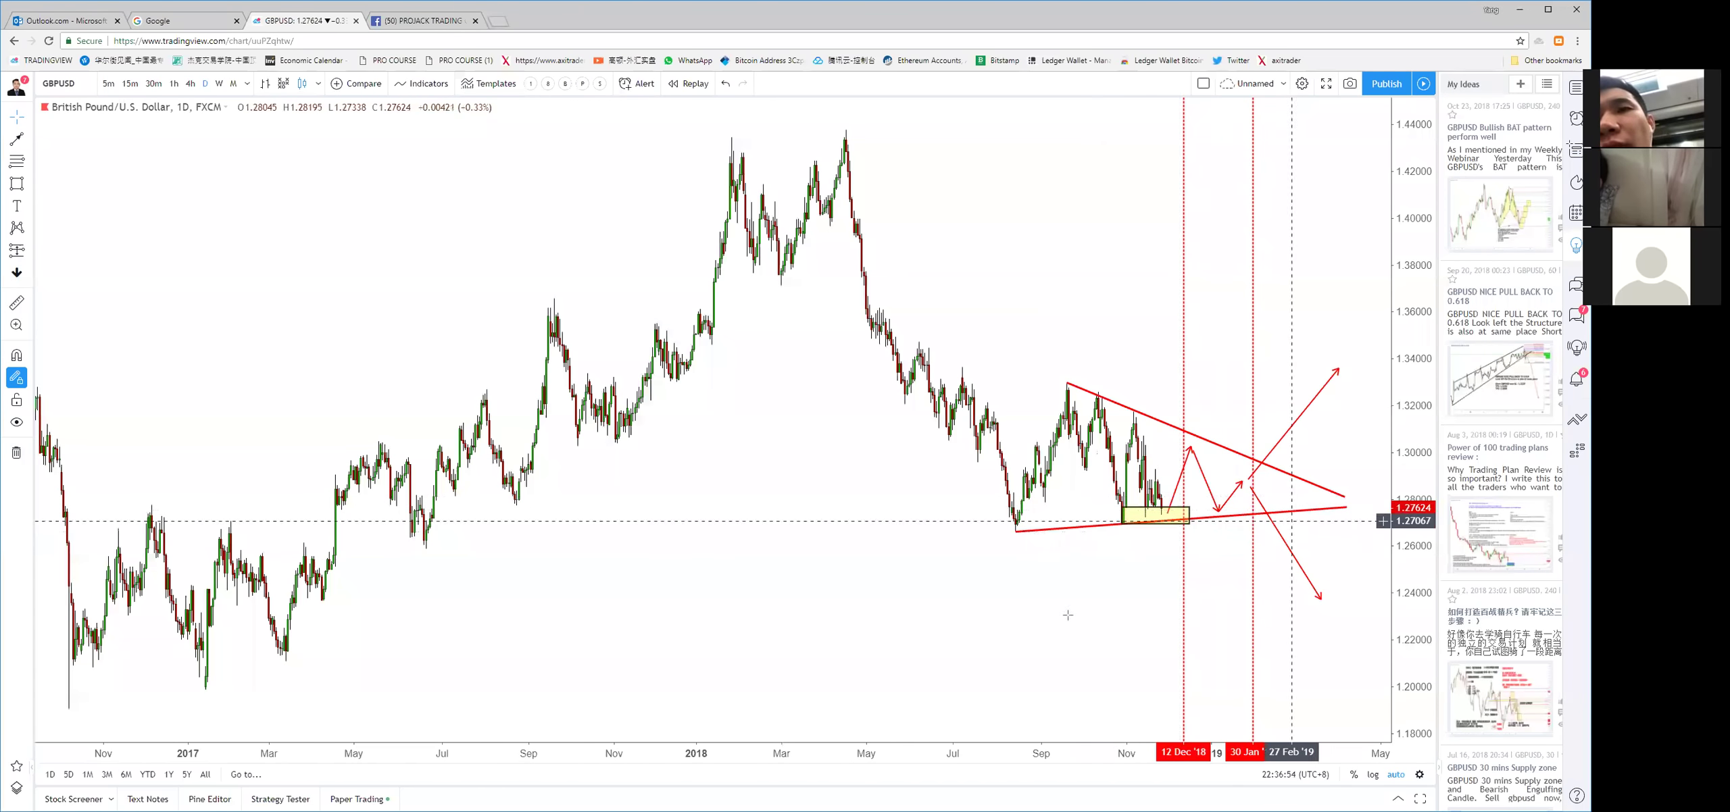
left_click_drag(1068, 615, 901, 446)
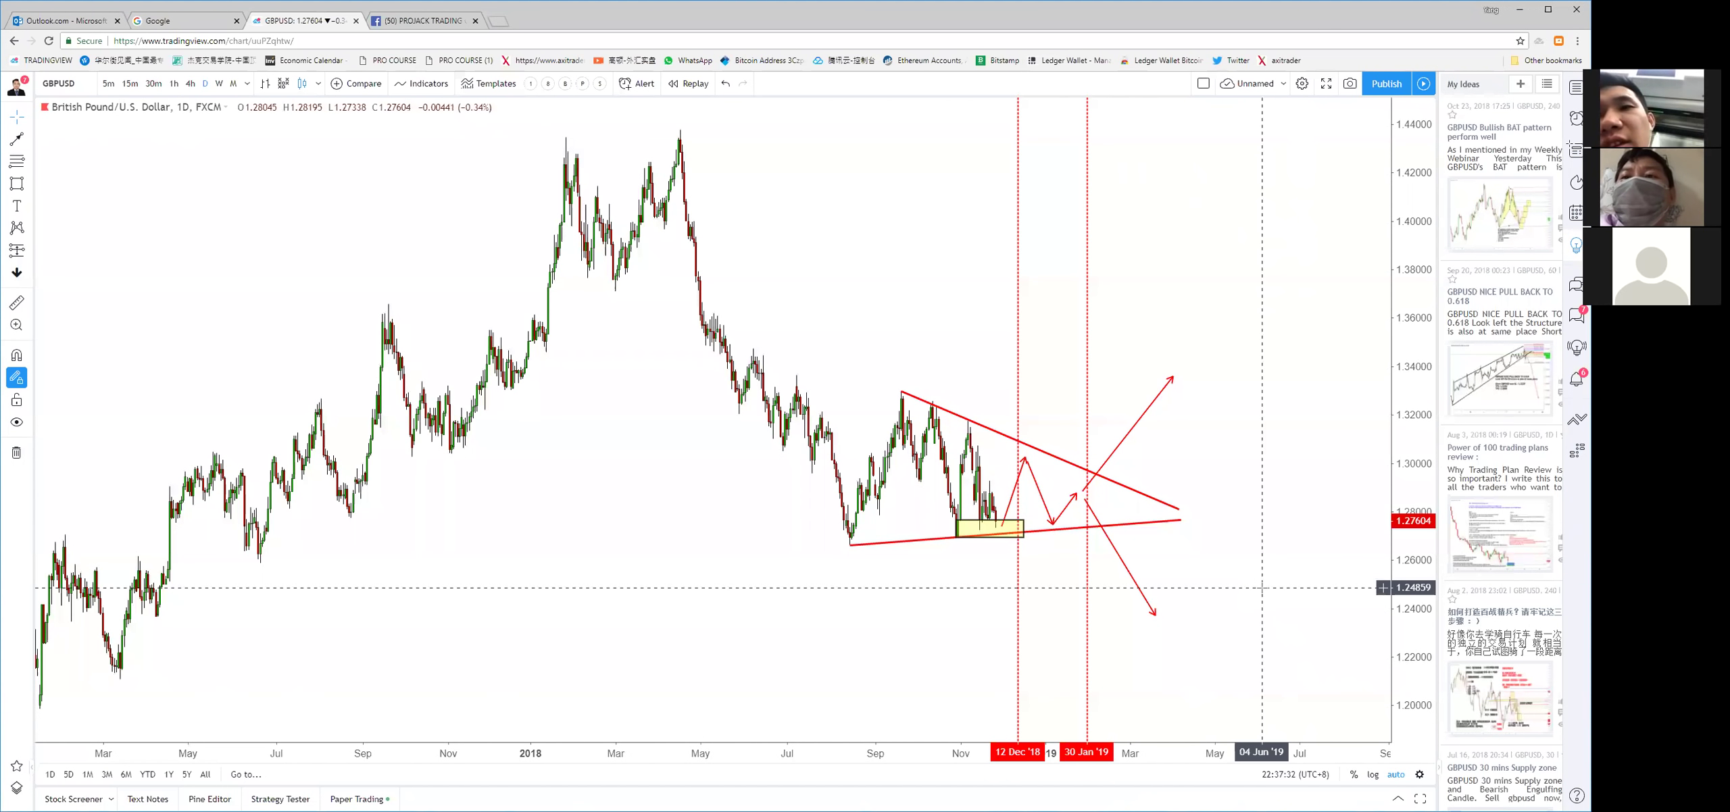
scroll(1262, 587, "down", 1)
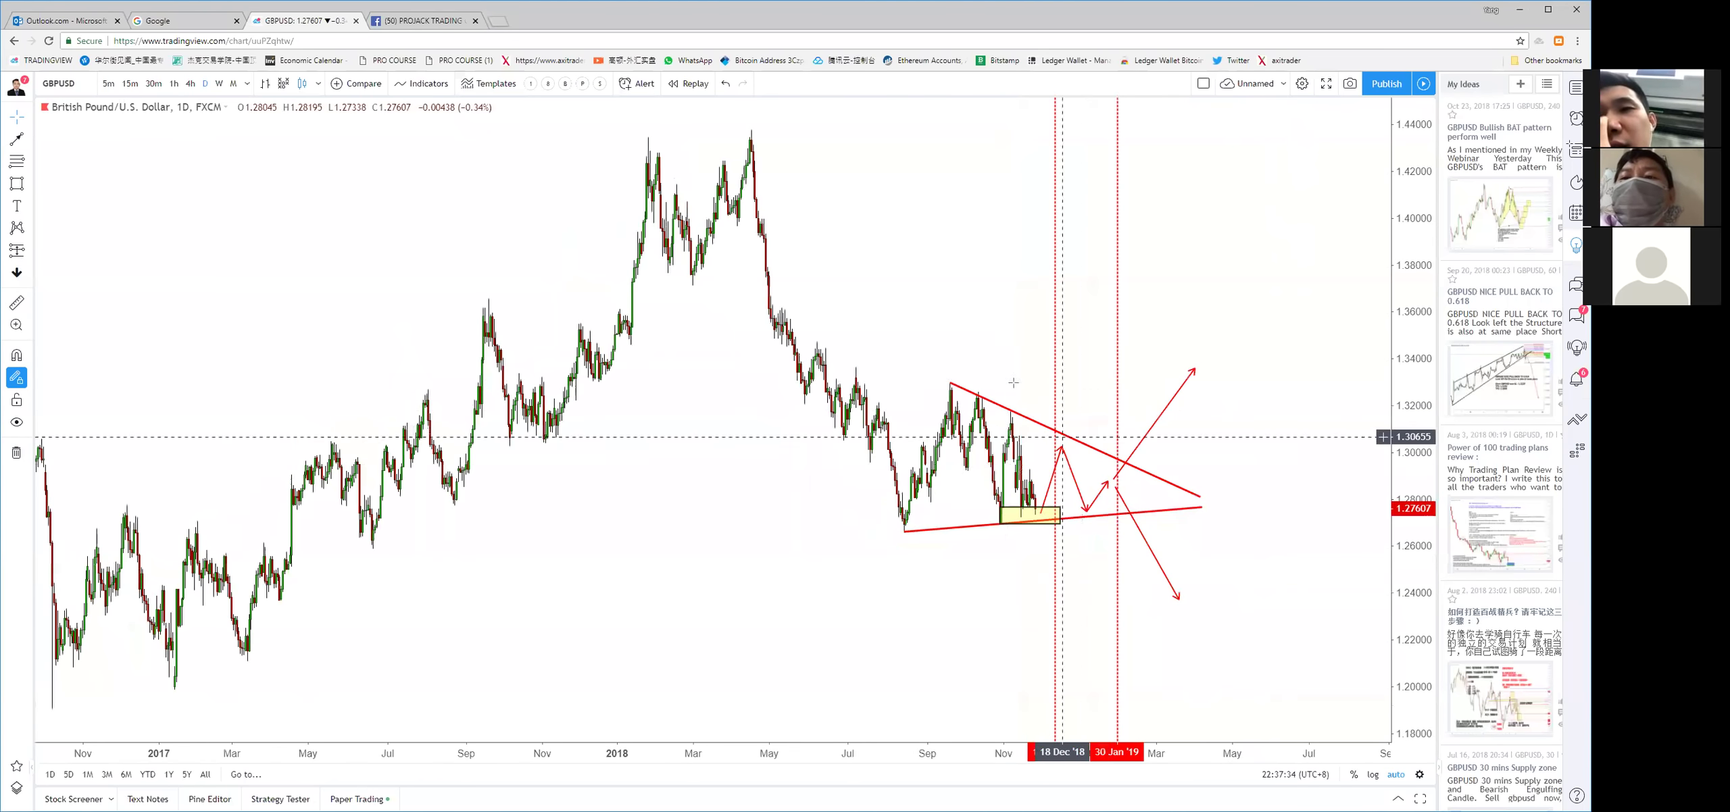
type("AUDUSD")
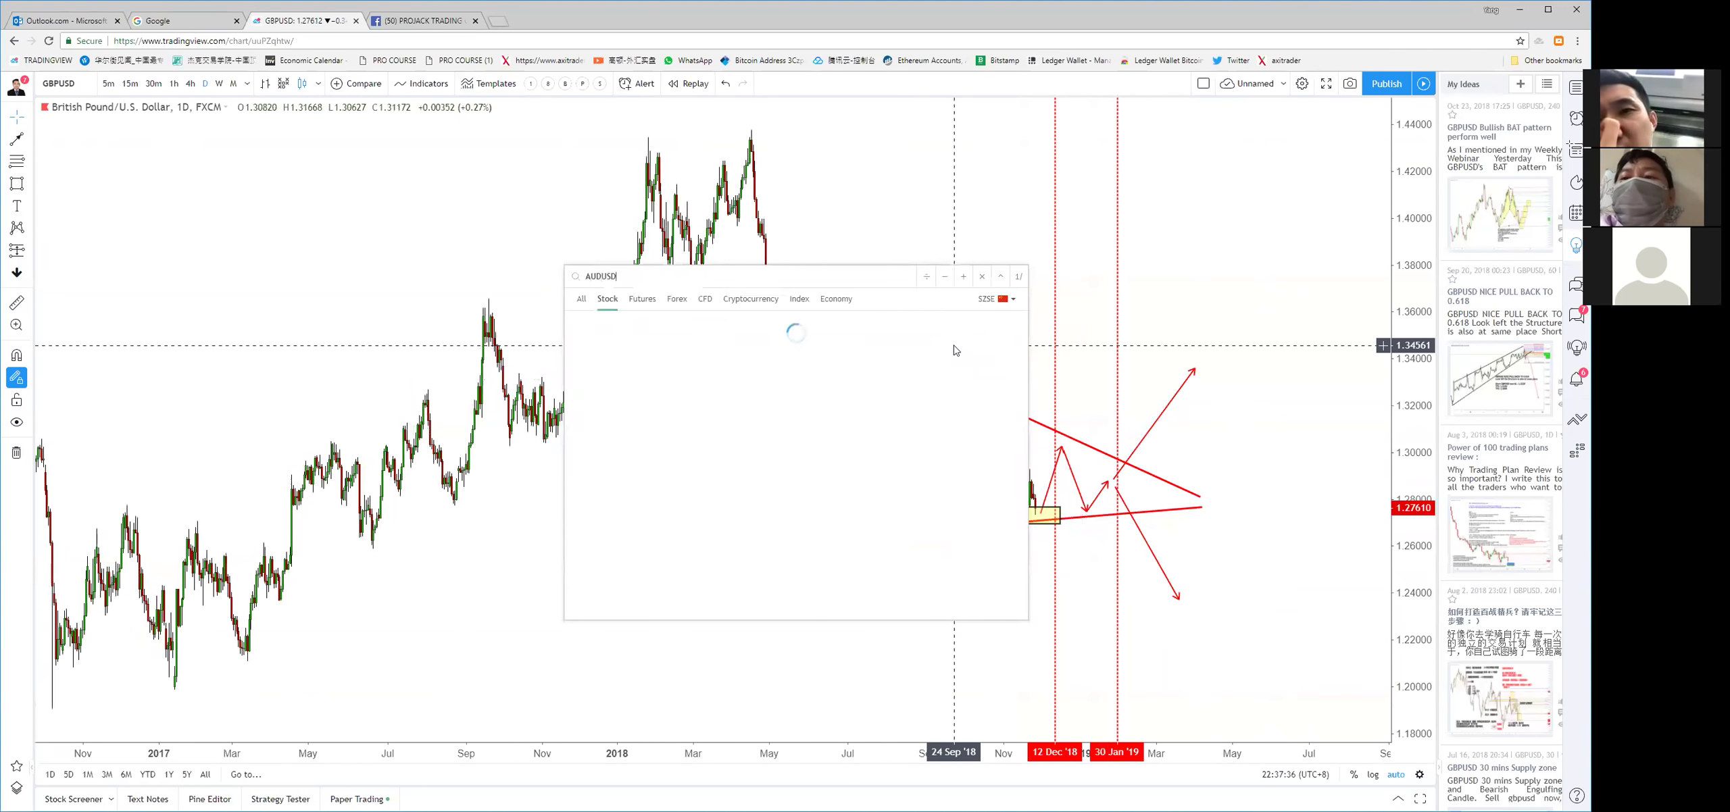
key("Return")
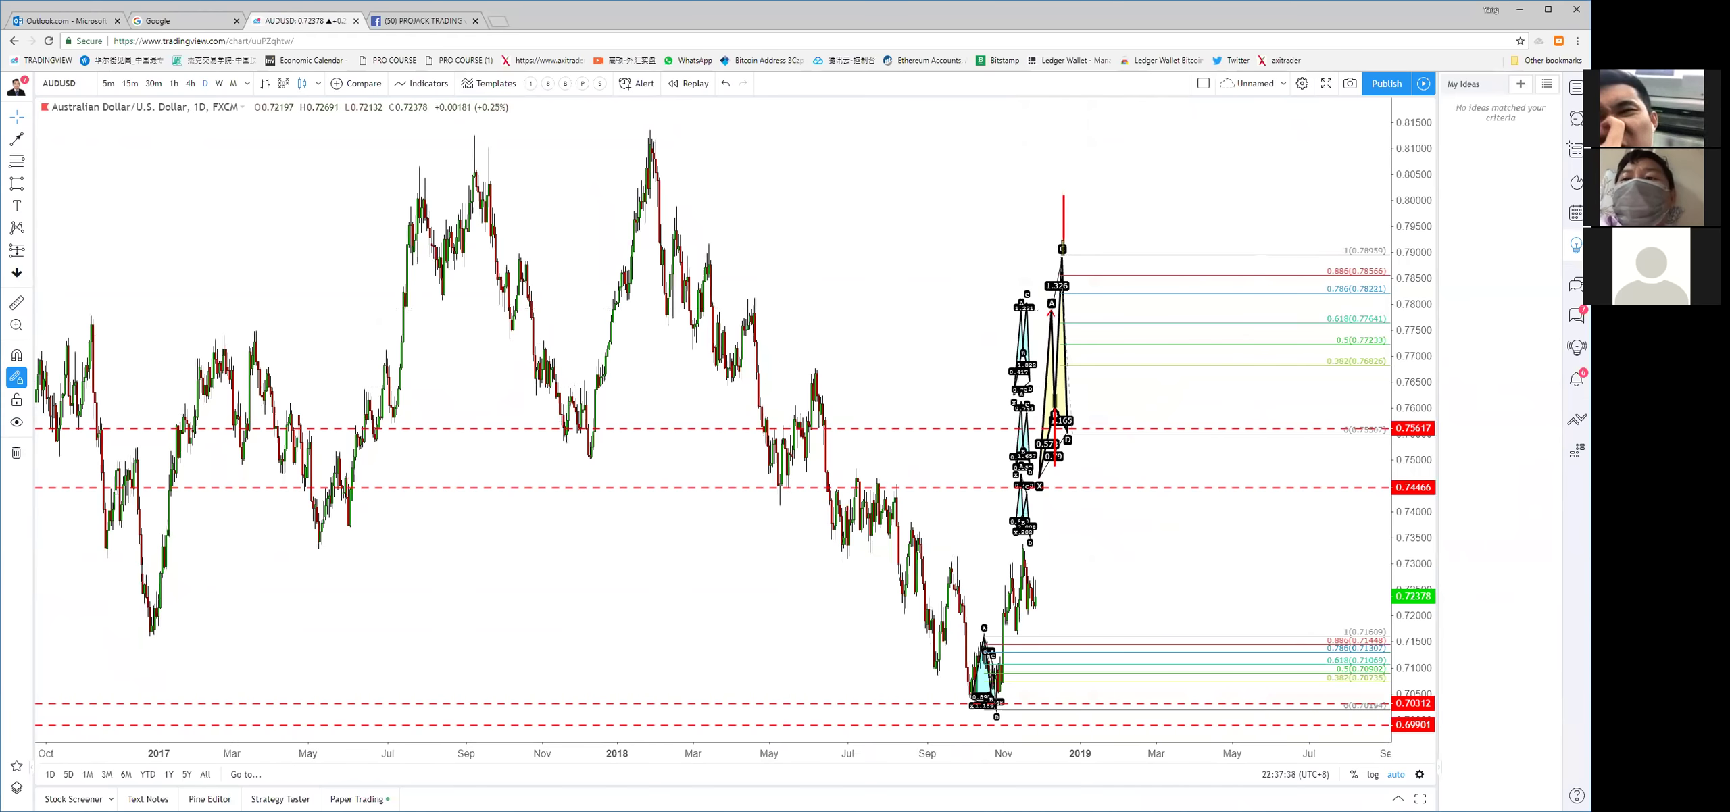
left_click(16, 452)
scroll(1129, 425, "up", 3)
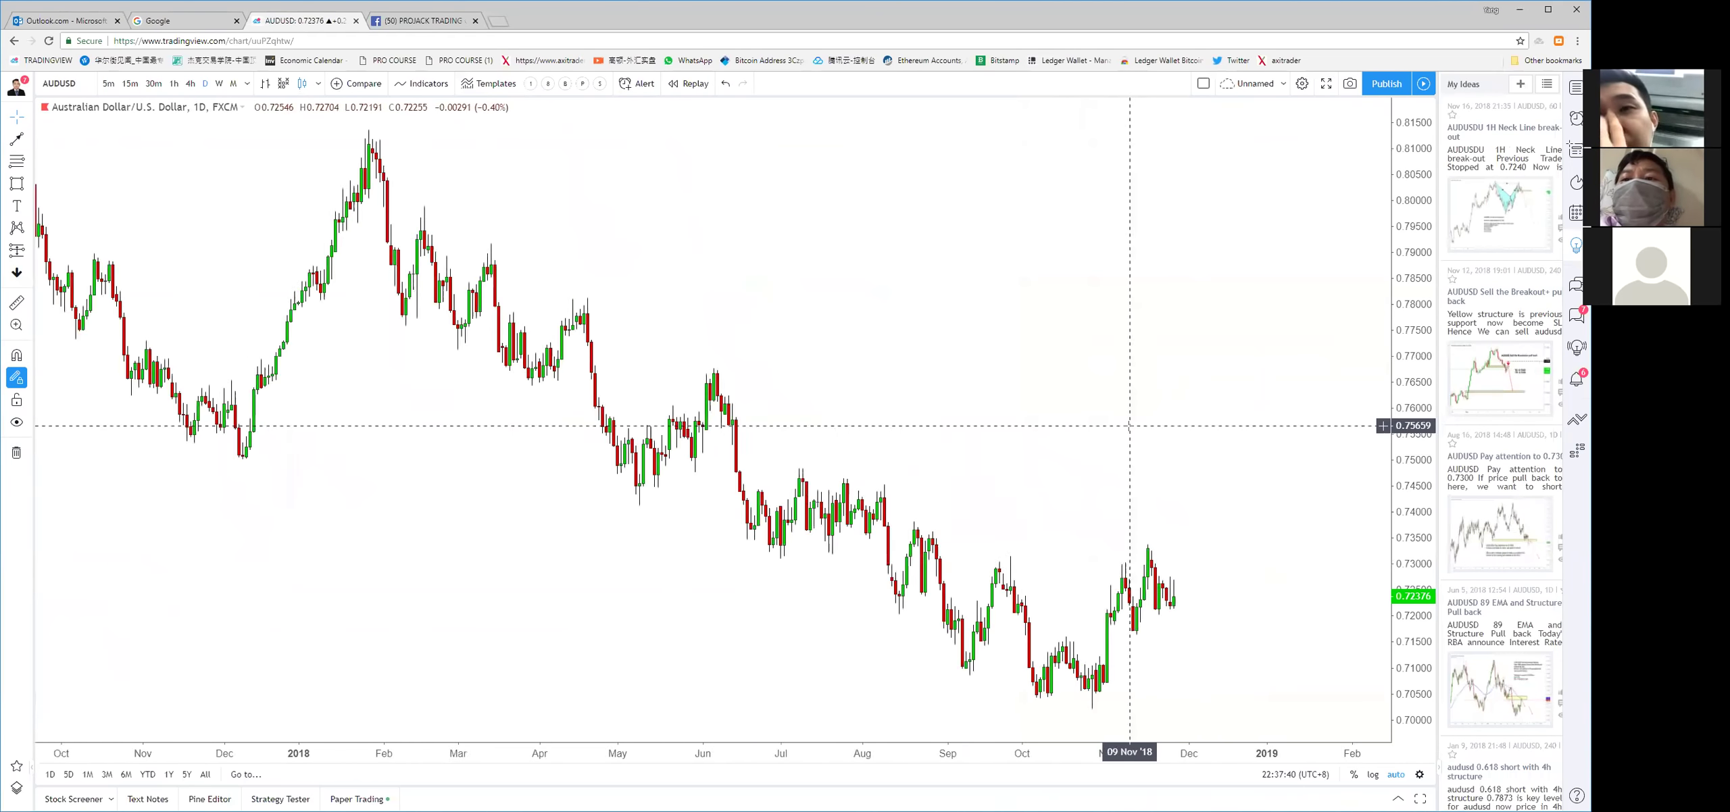
Draw a demand zone rectangle from mid-October to about 17 Dec '18 between about 0.7169 and 0.7155
scroll(1129, 425, "up", 3)
left_click(16, 183)
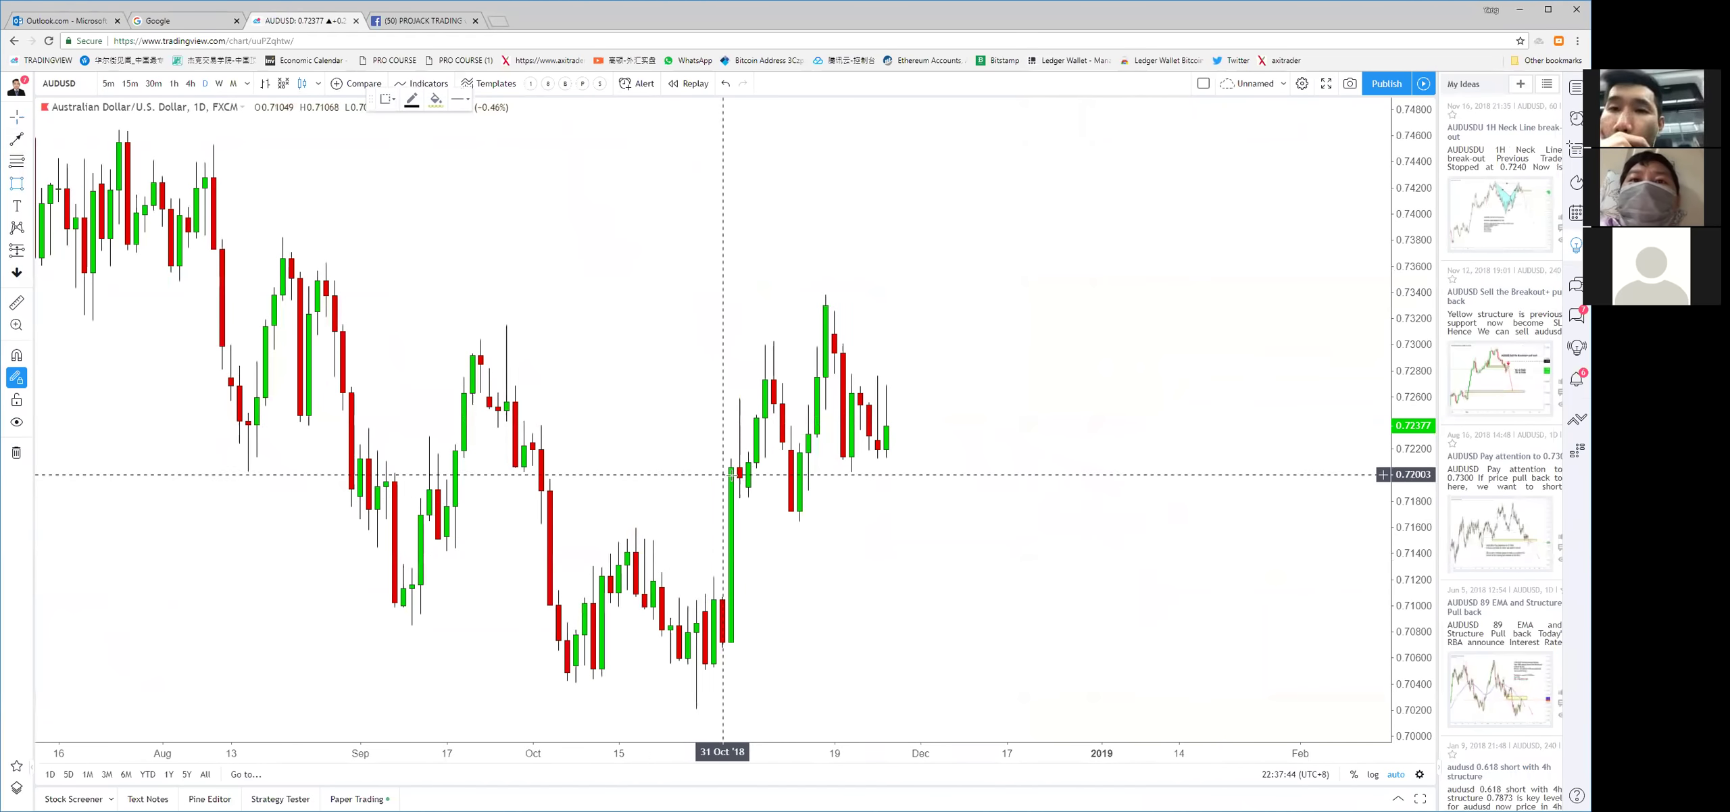
left_click_drag(635, 516, 1007, 534)
left_click(1085, 473)
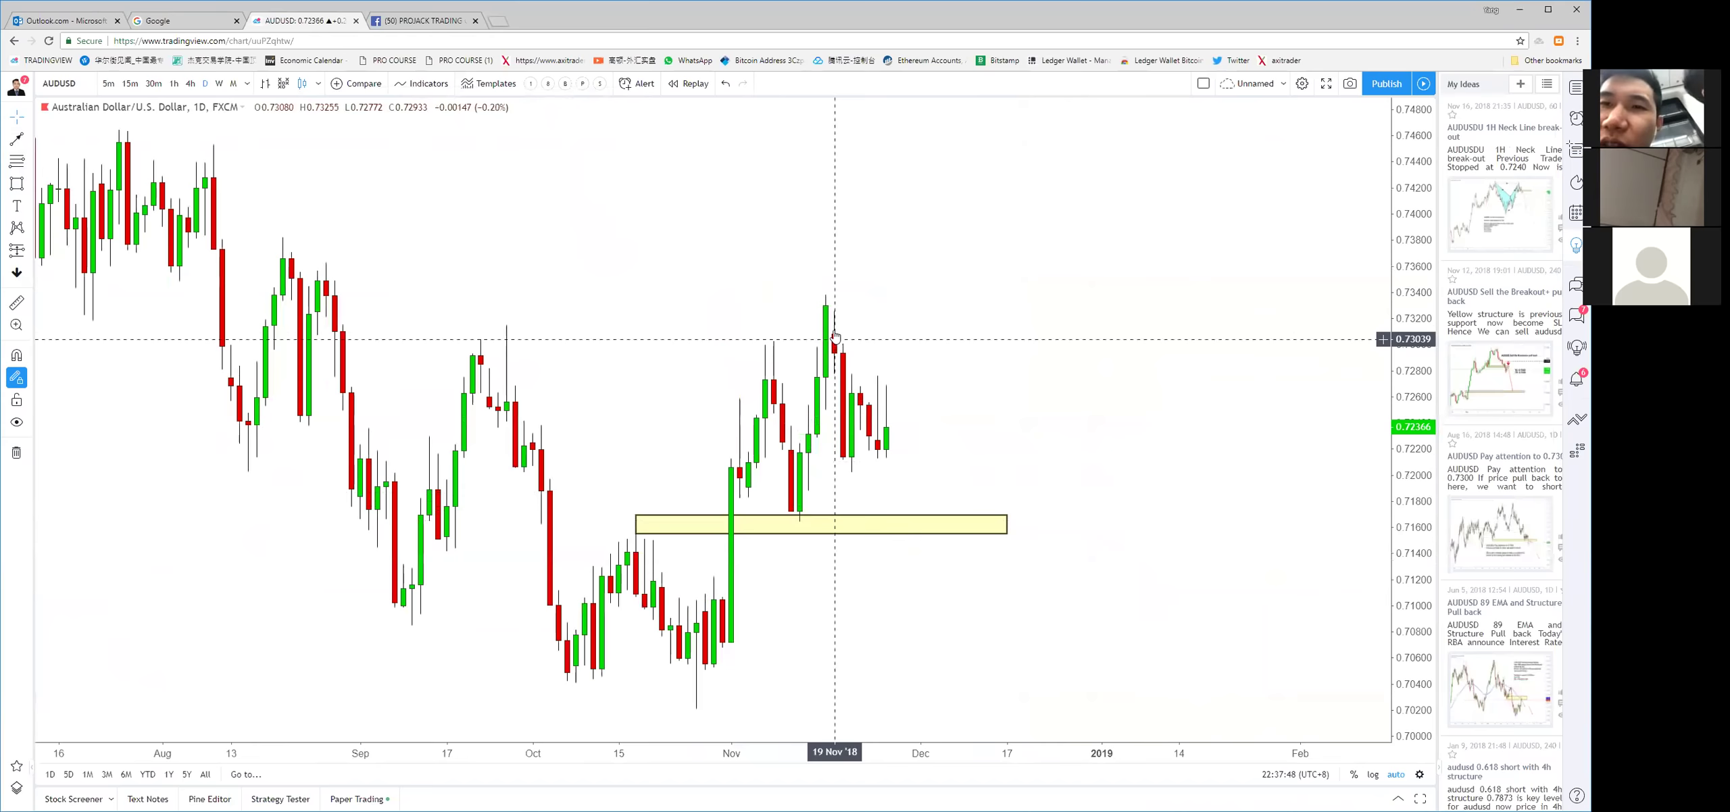
Draw a supply zone rectangle from 21 Aug '18 to mid-January 2019 between about 0.73773 and 0.73352
key("alt+shift+r")
left_click(282, 243)
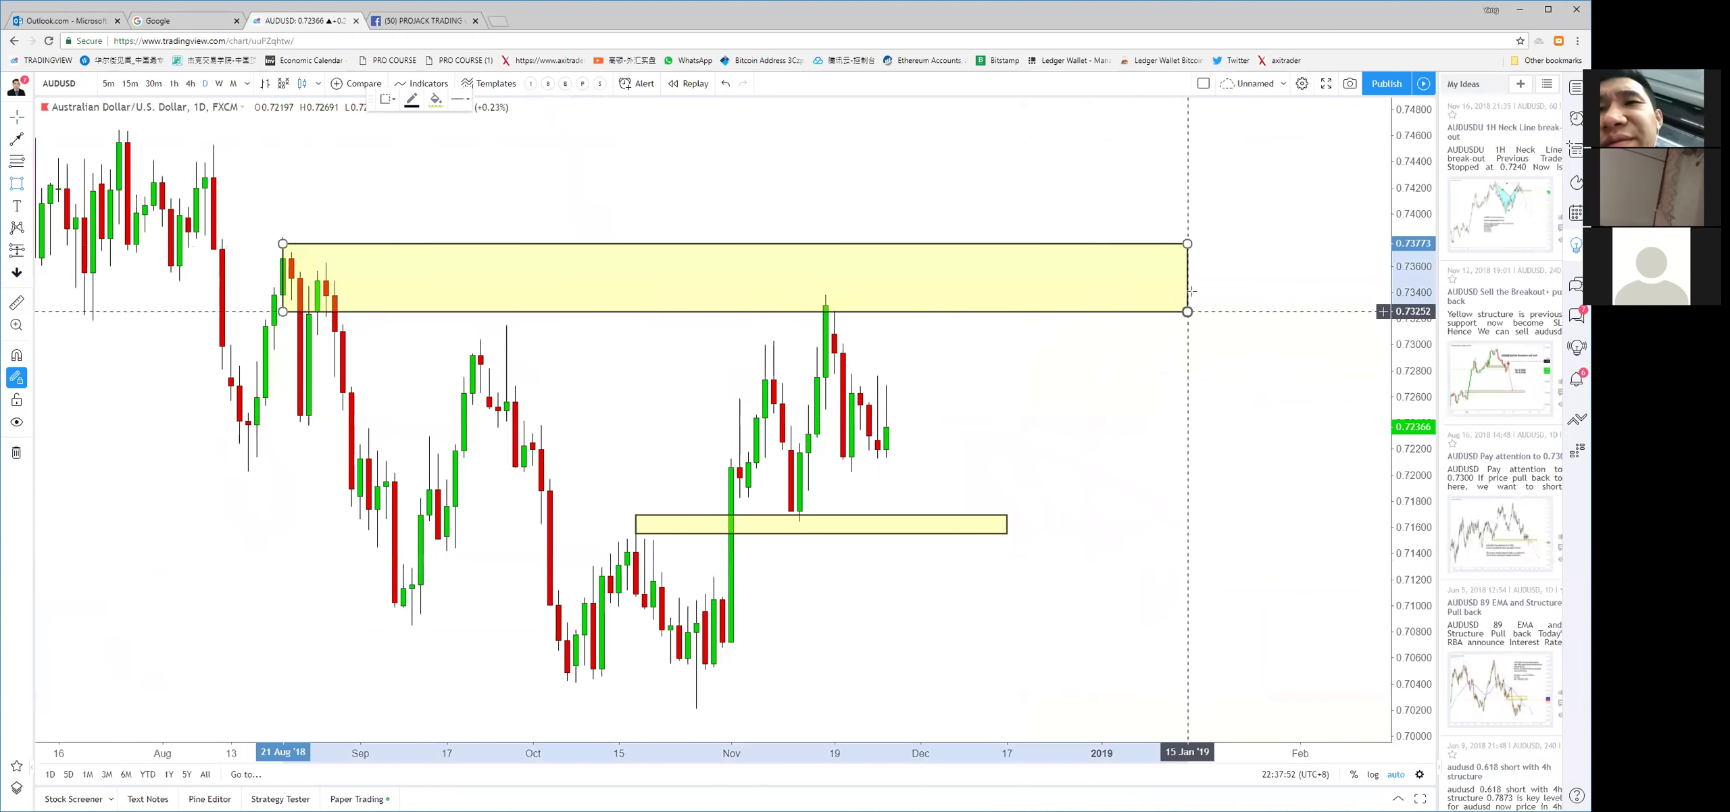
left_click(1170, 298)
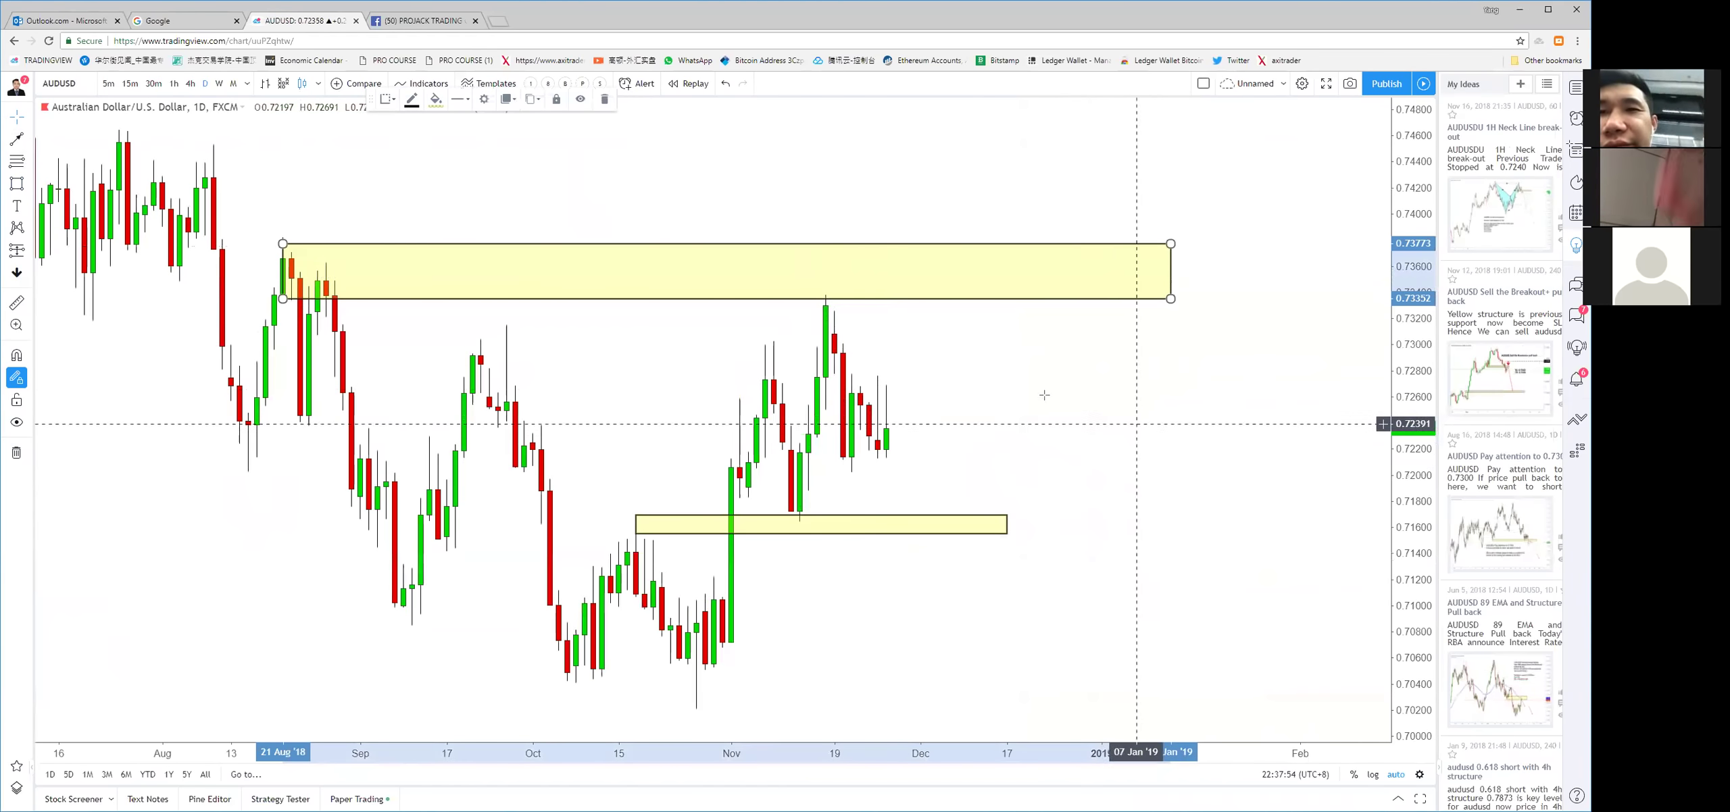
key("Escape")
Switch to the 4-hour timeframe and draw a three-arrow zigzag from the latest candles, up to about 0.7312, down to 0.71688, up to 0.7263
left_click(190, 83)
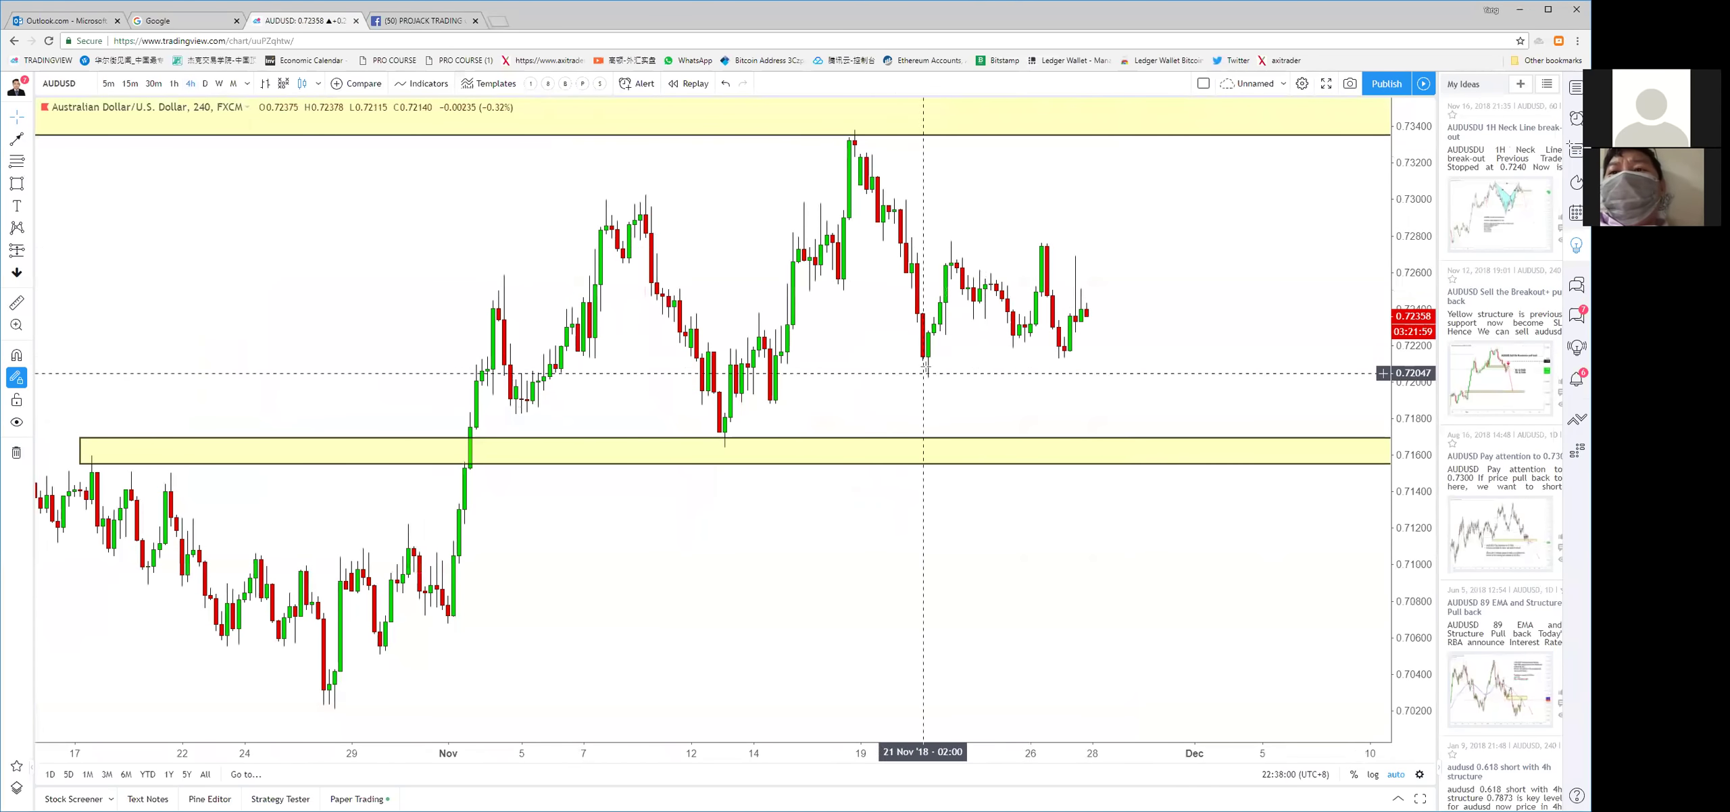
left_click_drag(946, 387, 665, 473)
scroll(1014, 551, "down", 3)
scroll(1115, 548, "up", 3)
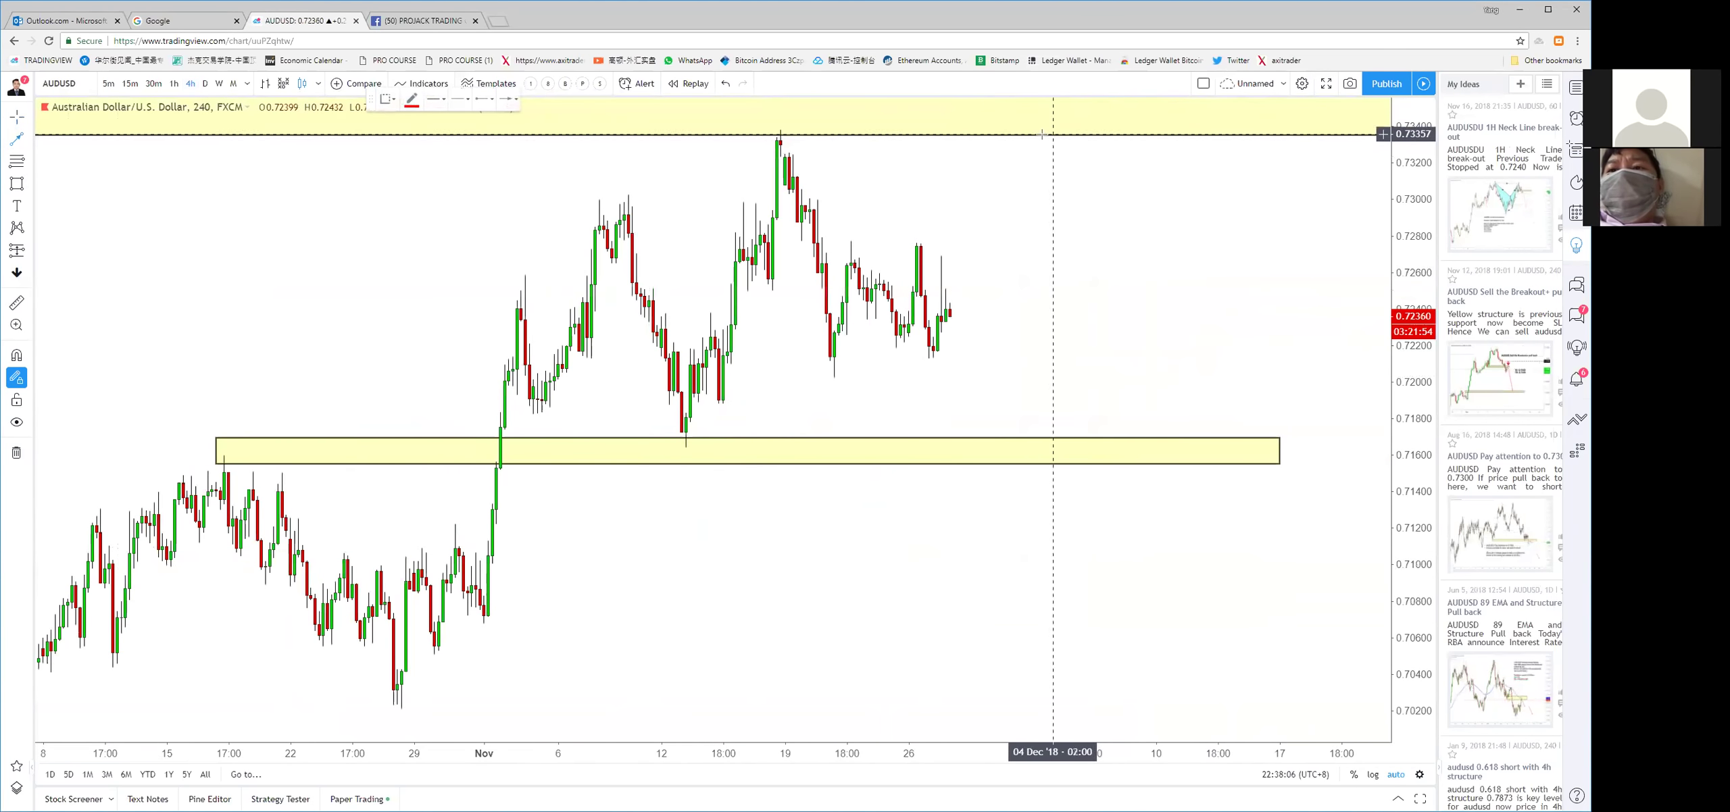
left_click(942, 349)
left_click(999, 180)
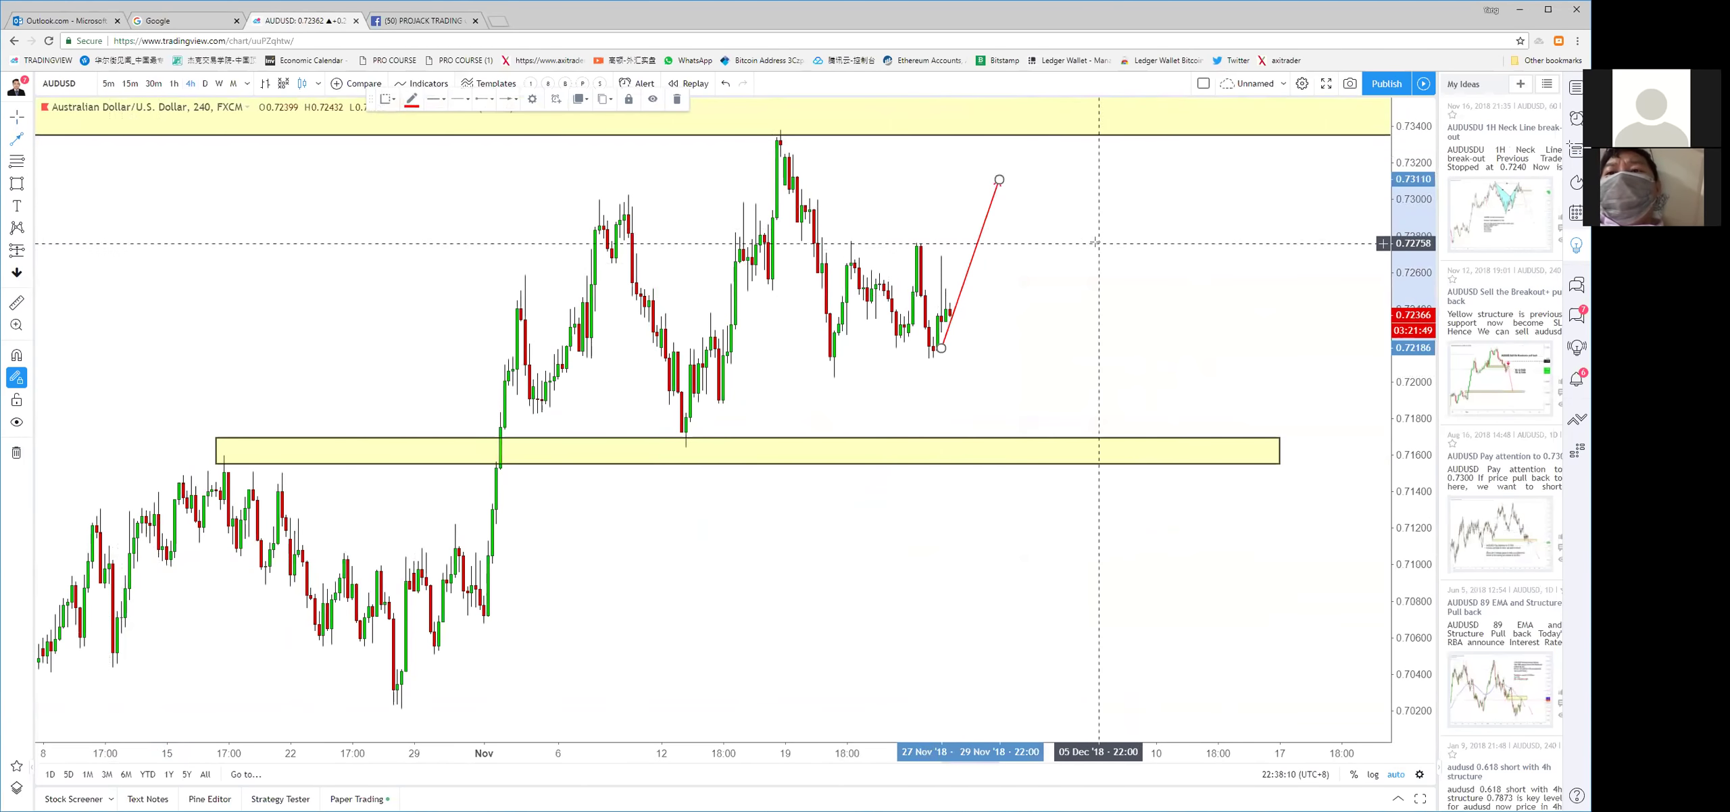
left_click(1003, 178)
double_click(1074, 438)
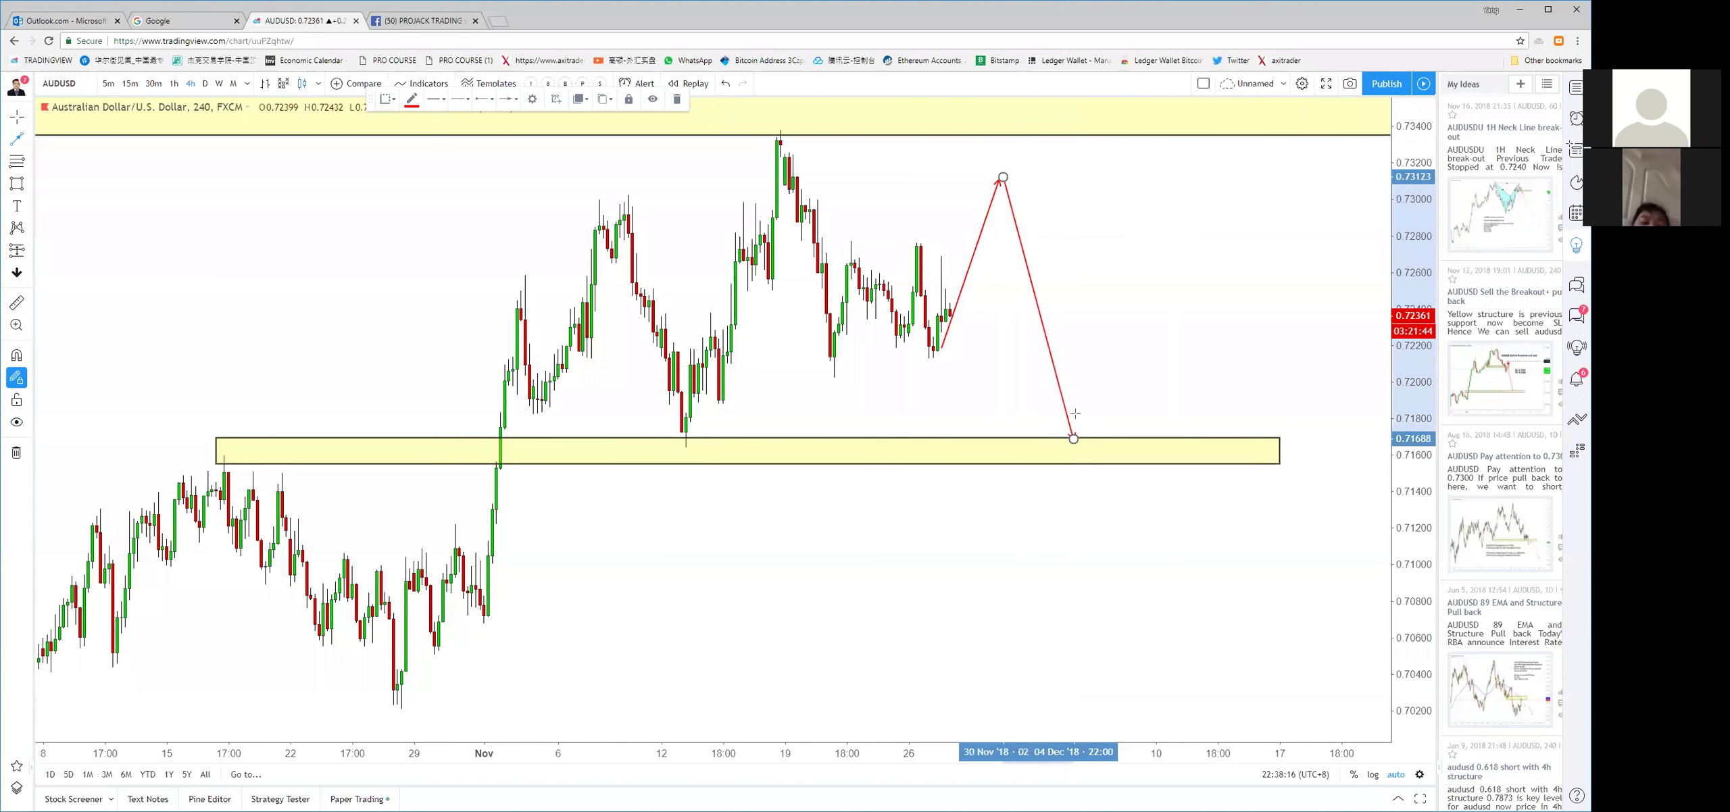
left_click(1074, 434)
left_click(1169, 267)
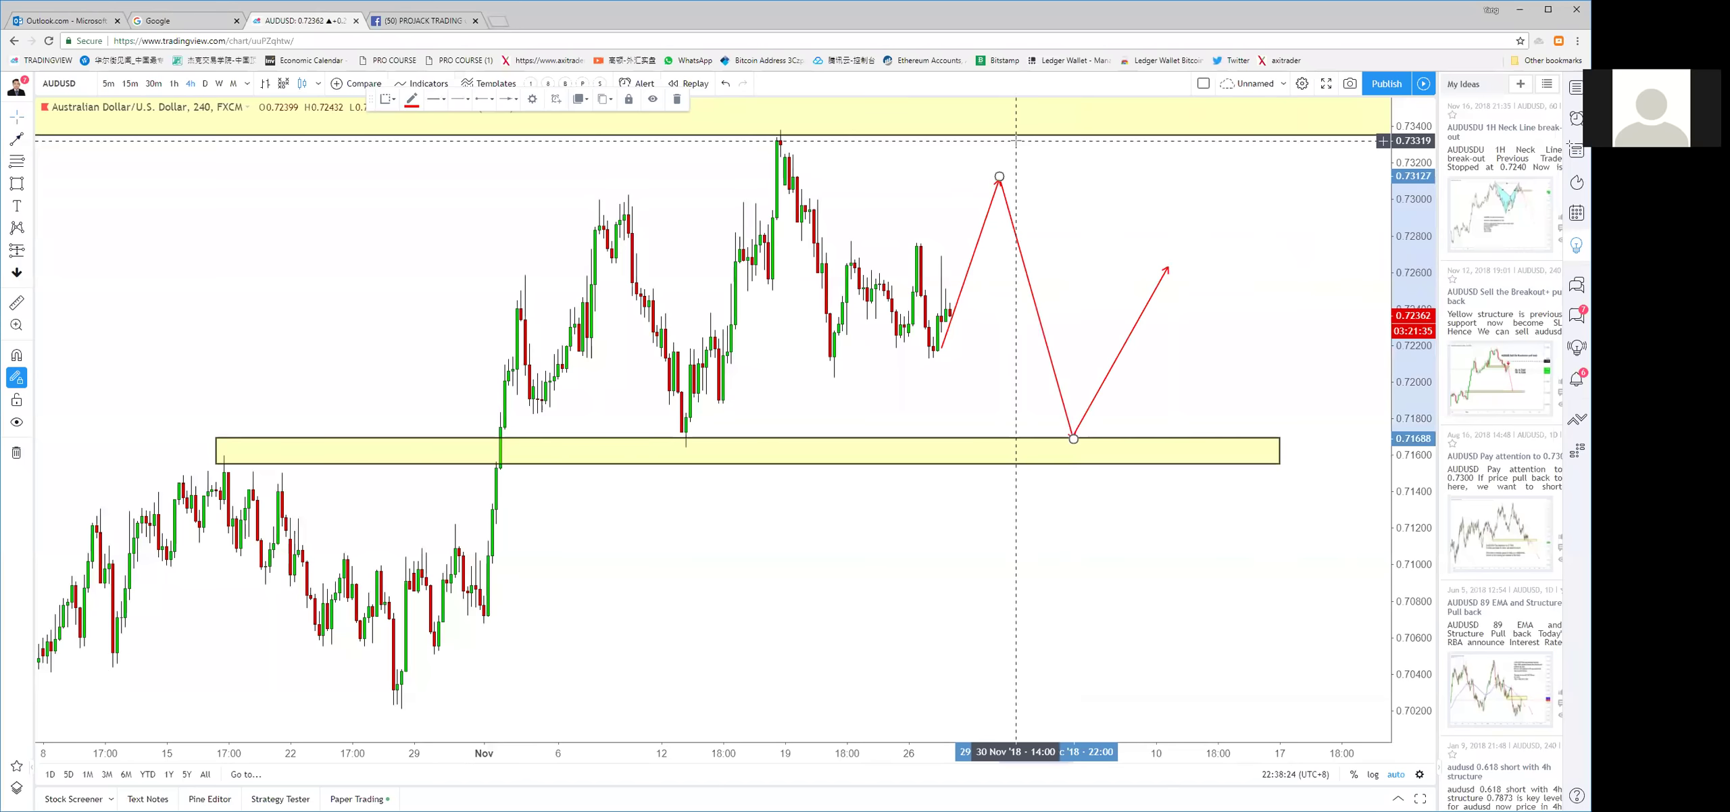
Switch the chart symbol to USDJPY, keeping the 4-hour timeframe
scroll(1016, 141, "down", 5)
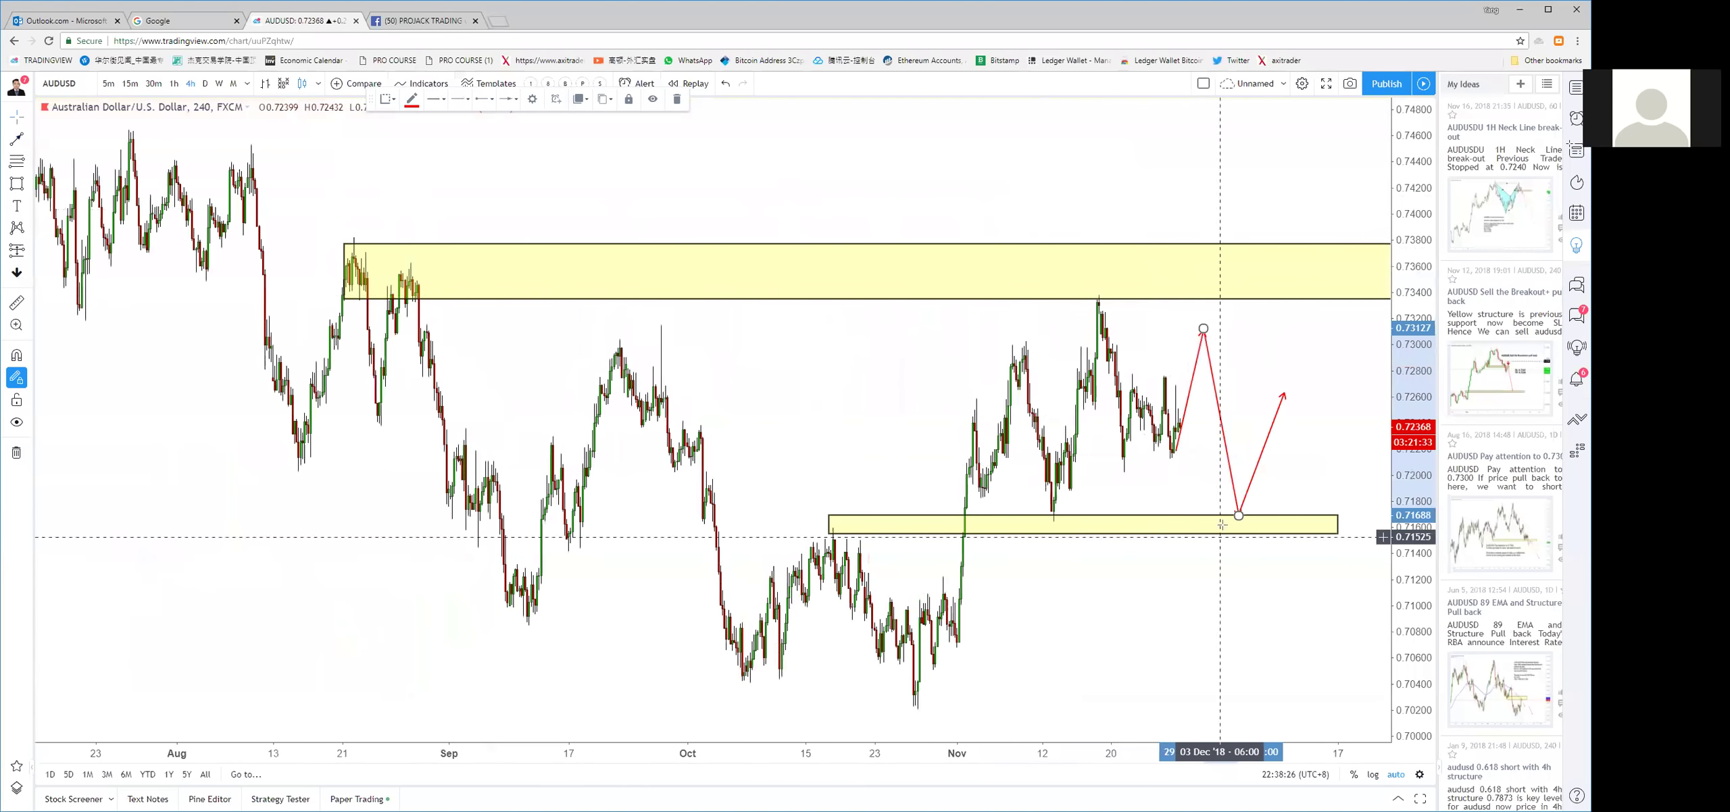
scroll(1217, 473, "up", 3)
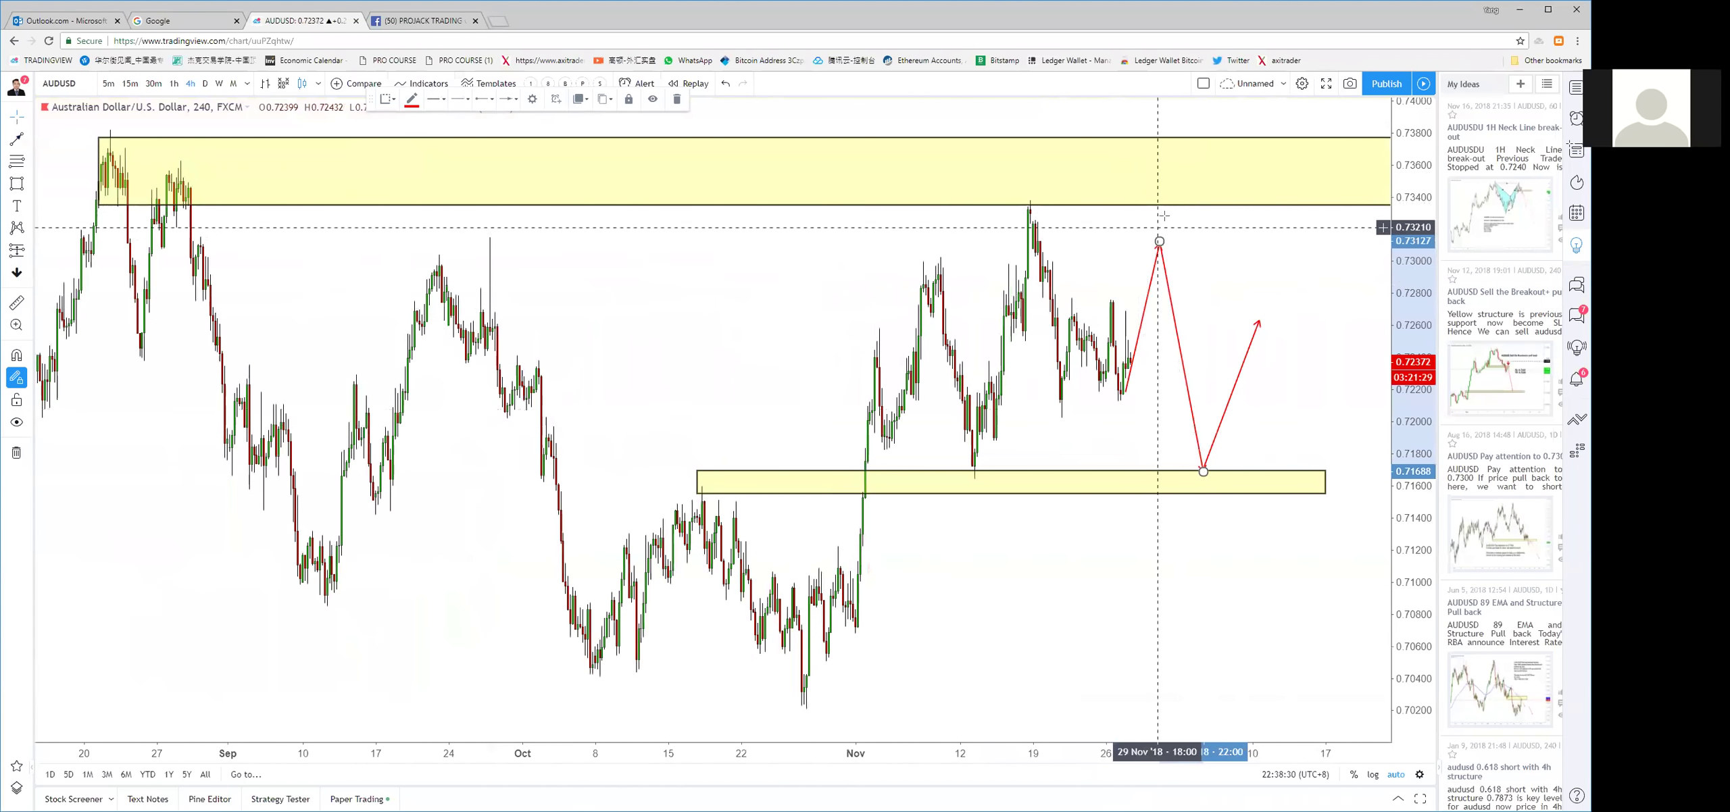
left_click_drag(1149, 527, 1096, 567)
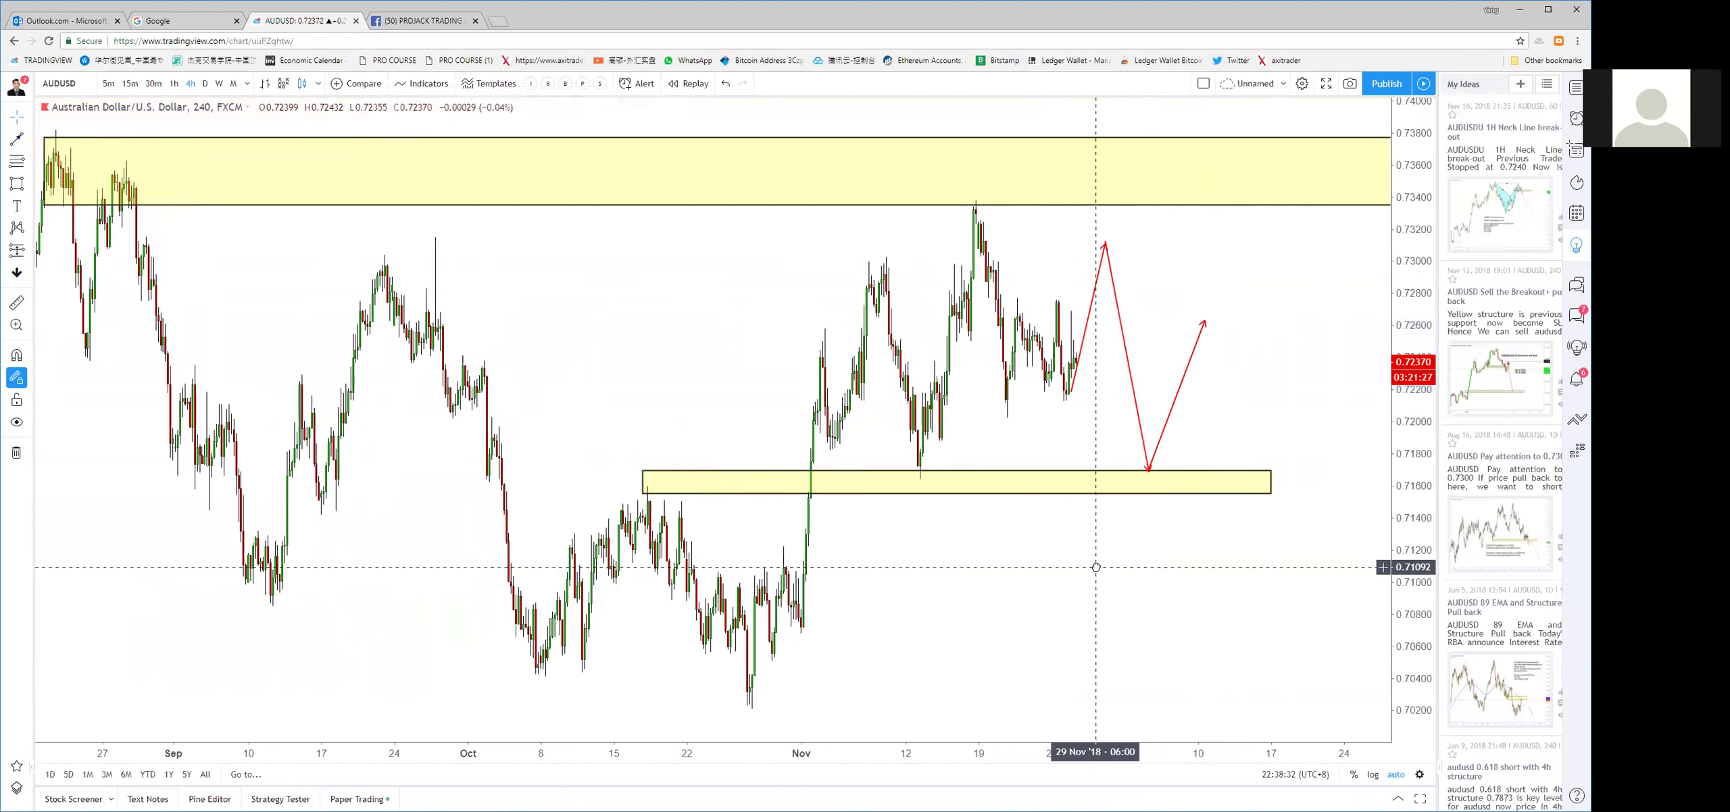
type("USDJPY")
key("Return")
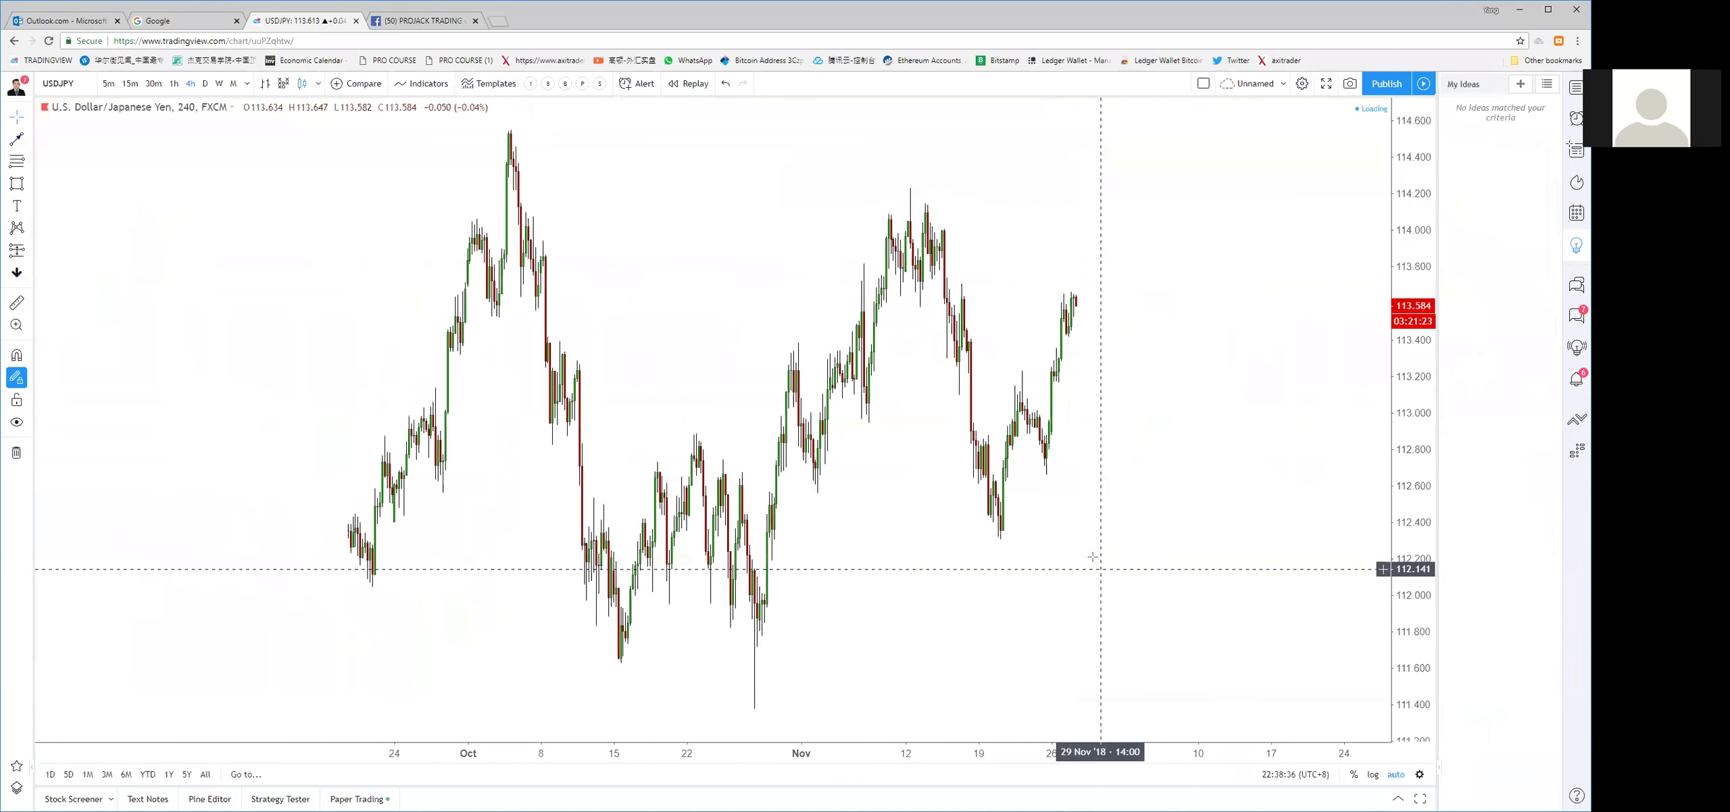
Draw an XABCD pattern across October and November 2018 through about 114.551, 111.609, 112.904, 111.772 and 114.209
scroll(1085, 500, "down", 3)
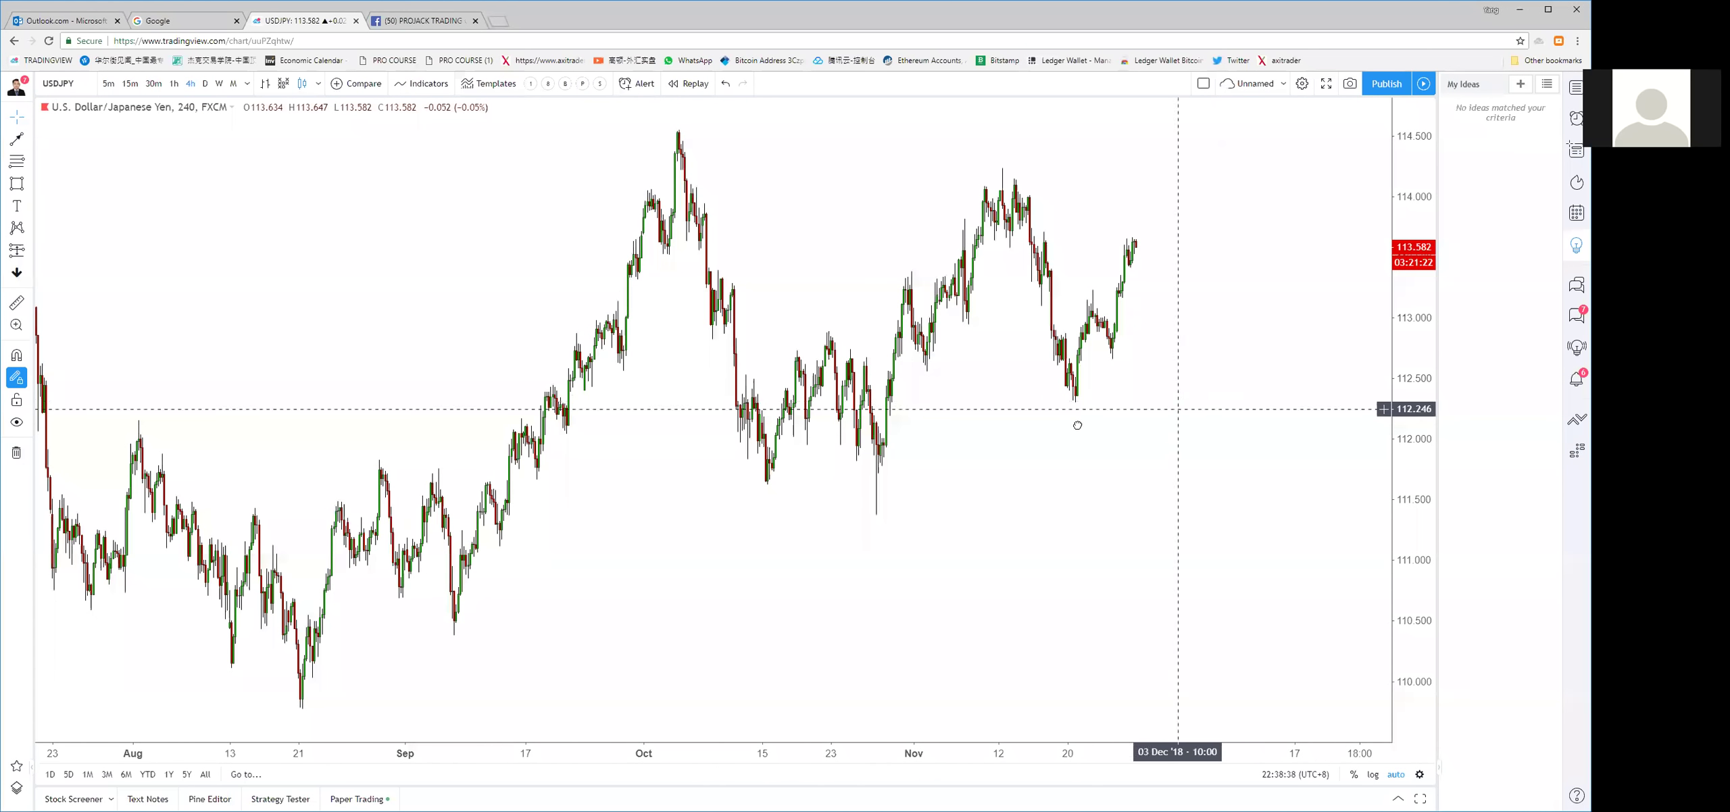
left_click_drag(1077, 425, 999, 426)
left_click(598, 130)
left_click(687, 487)
left_click(748, 329)
left_click(798, 467)
left_click(920, 171)
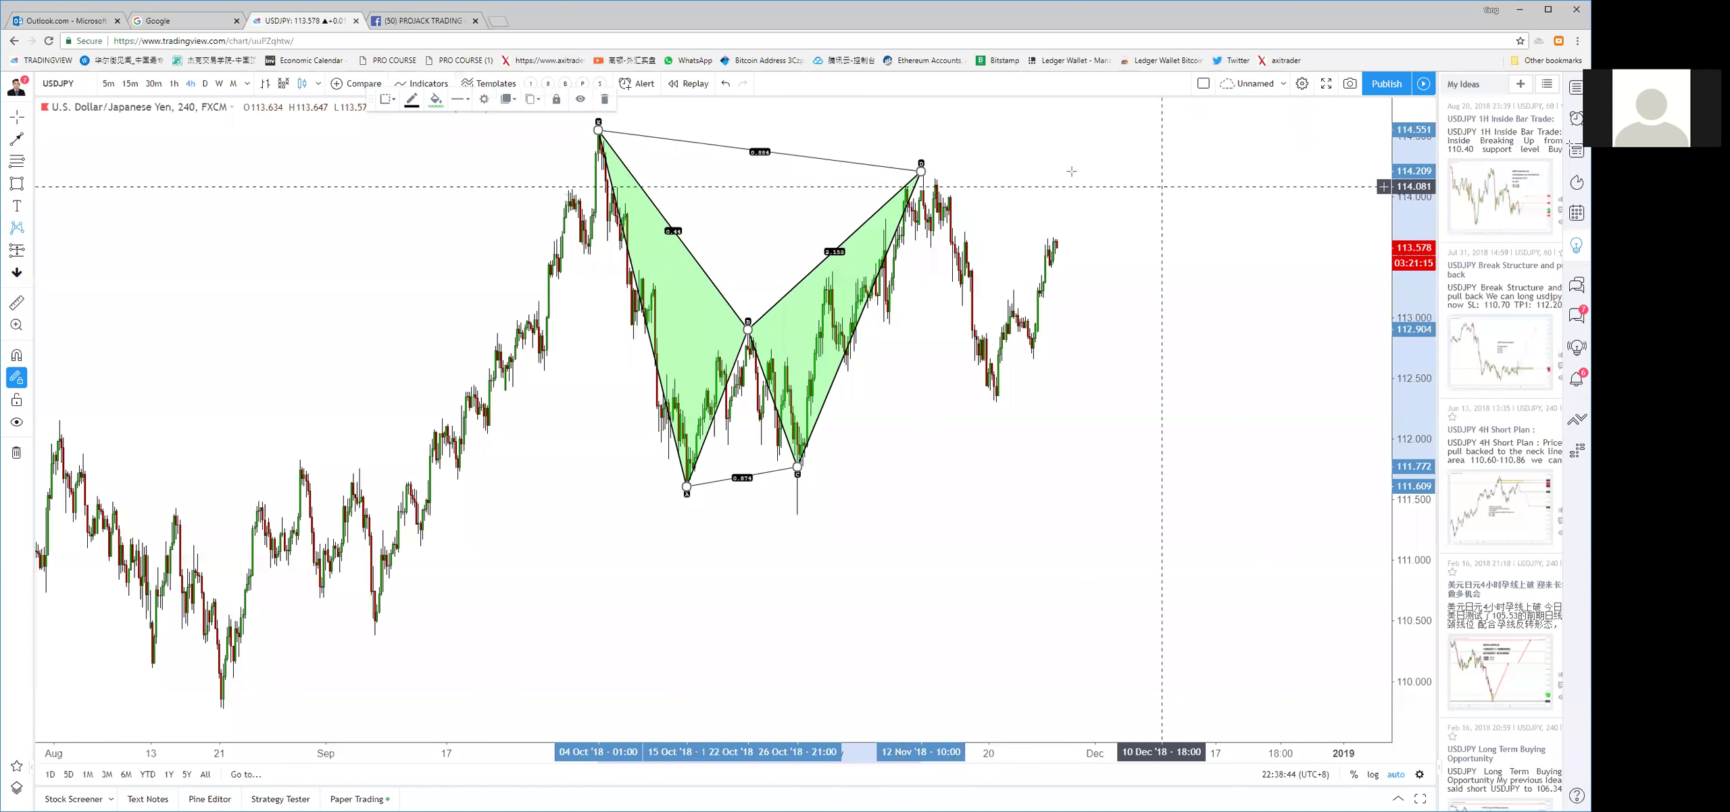
left_click_drag(1072, 171, 1076, 171)
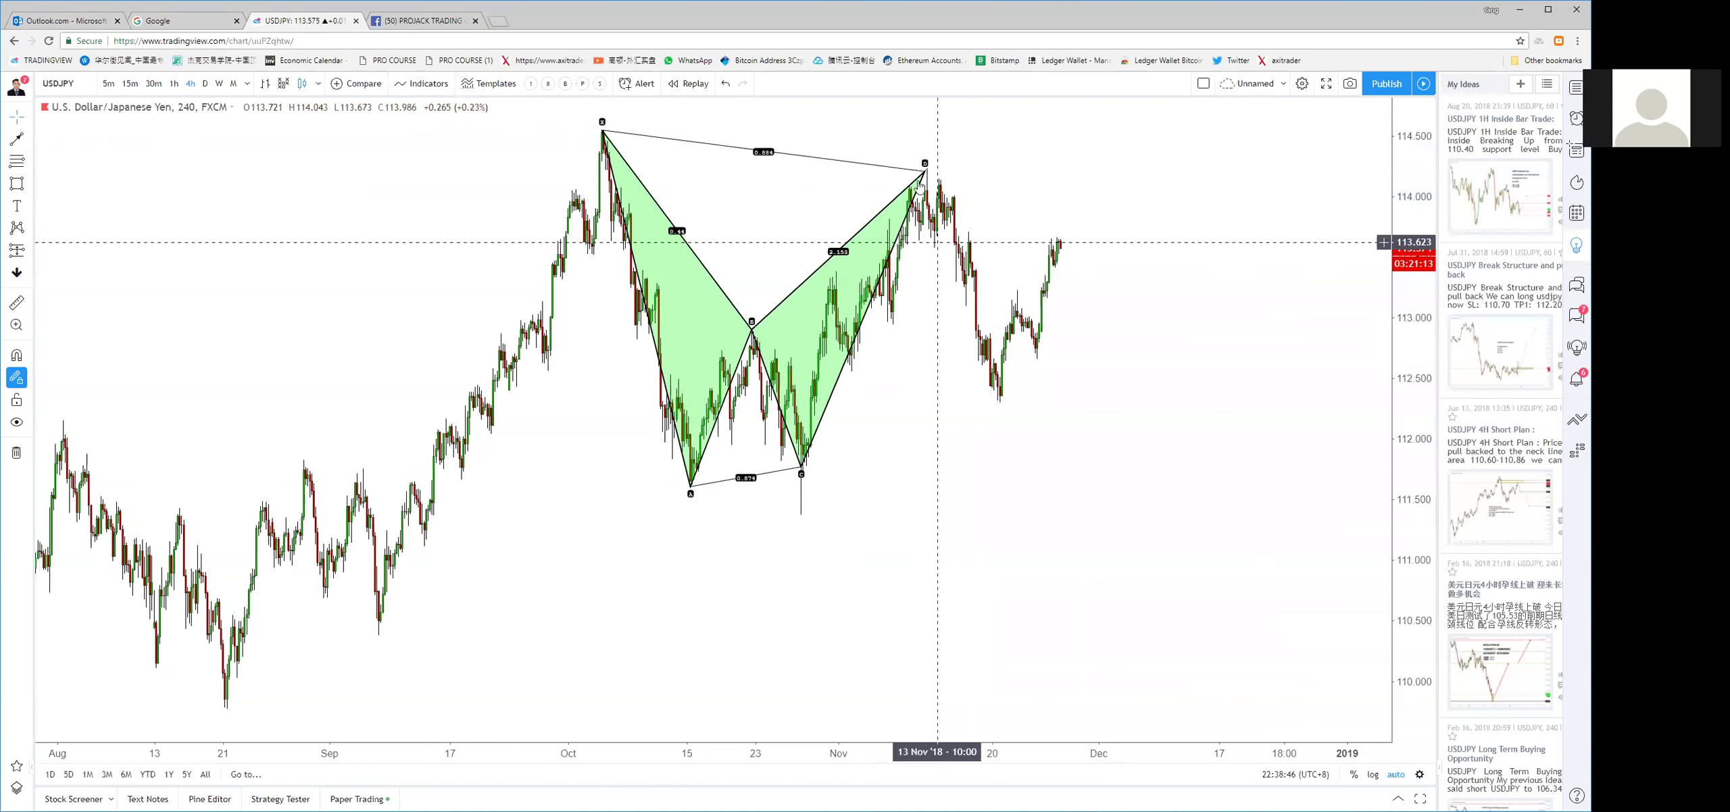
Draw trend lines along the two late-November upswings, from about 112.31 to 113.24 and from about 112.70 to 113.64
scroll(913, 357, "up", 1)
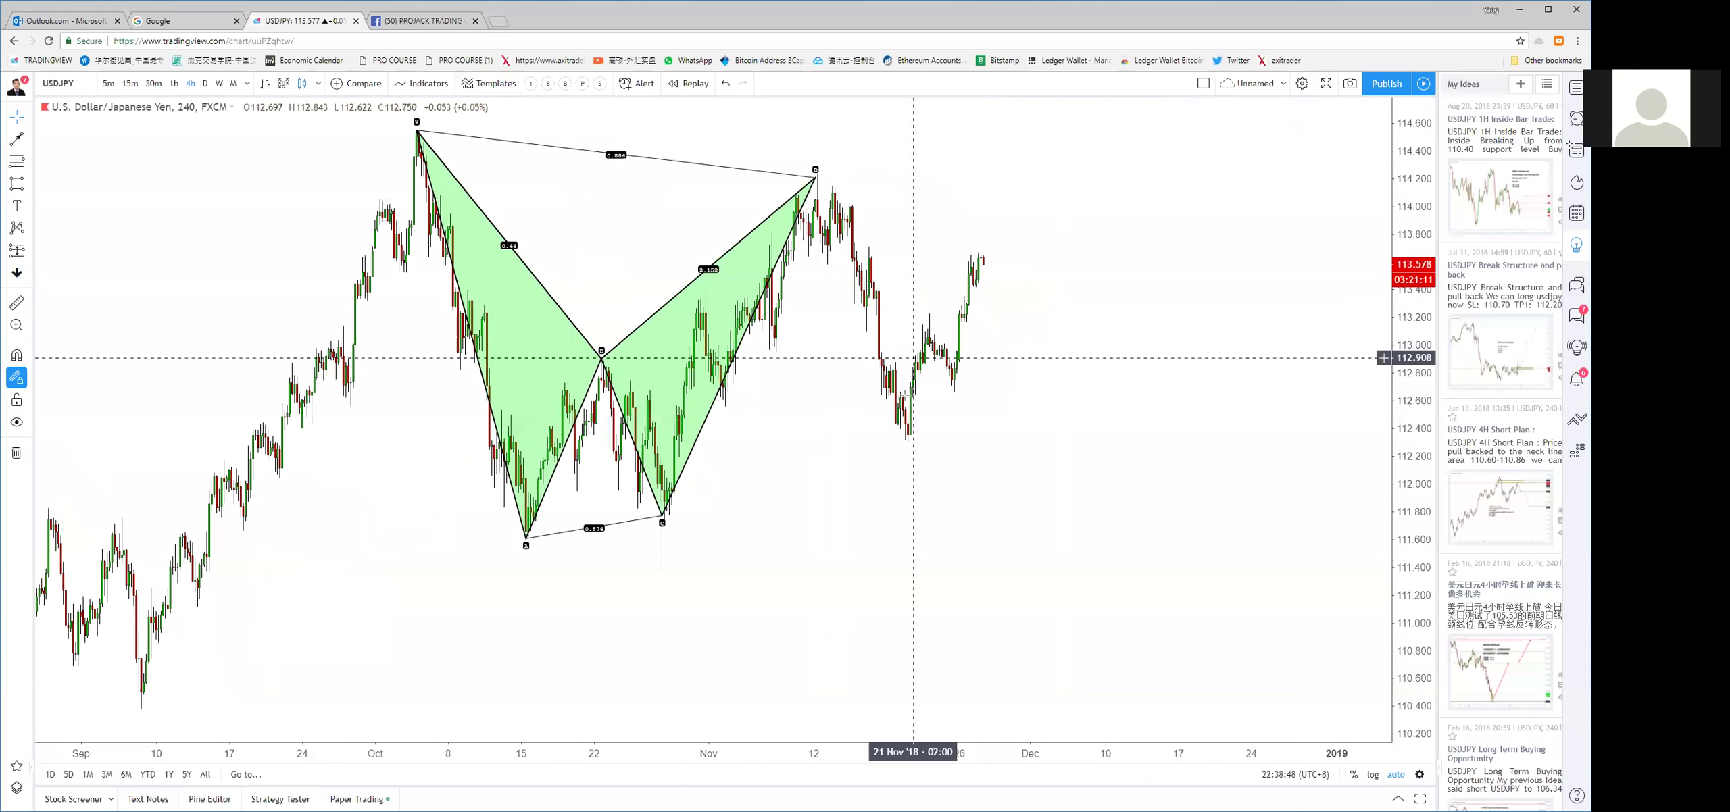
left_click(31, 143)
left_click(75, 139)
scroll(855, 503, "up", 2)
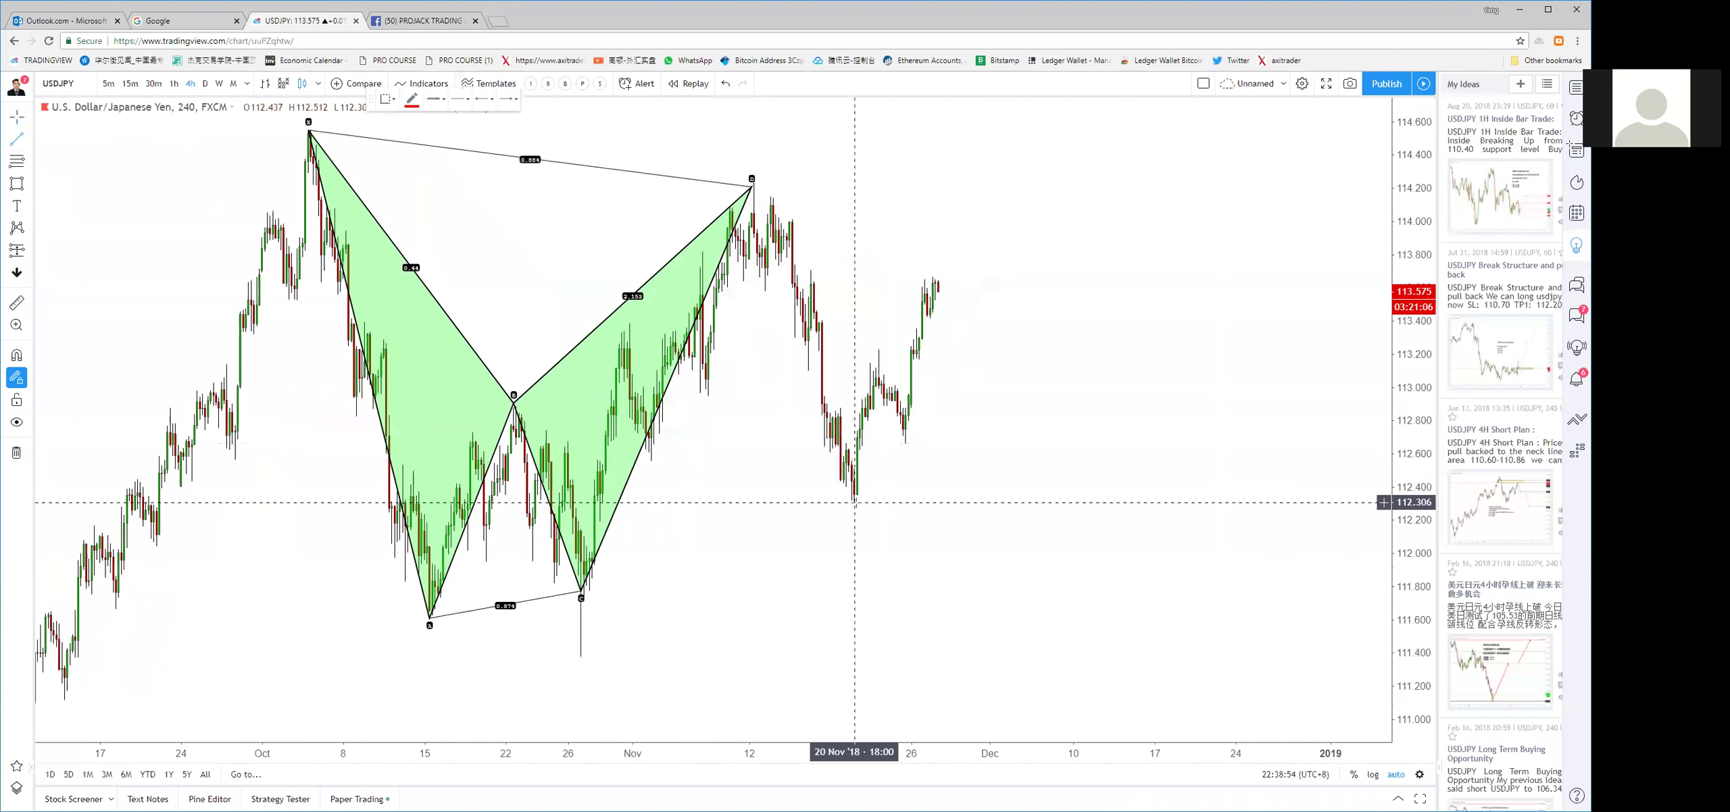
left_click(855, 503)
left_click(878, 348)
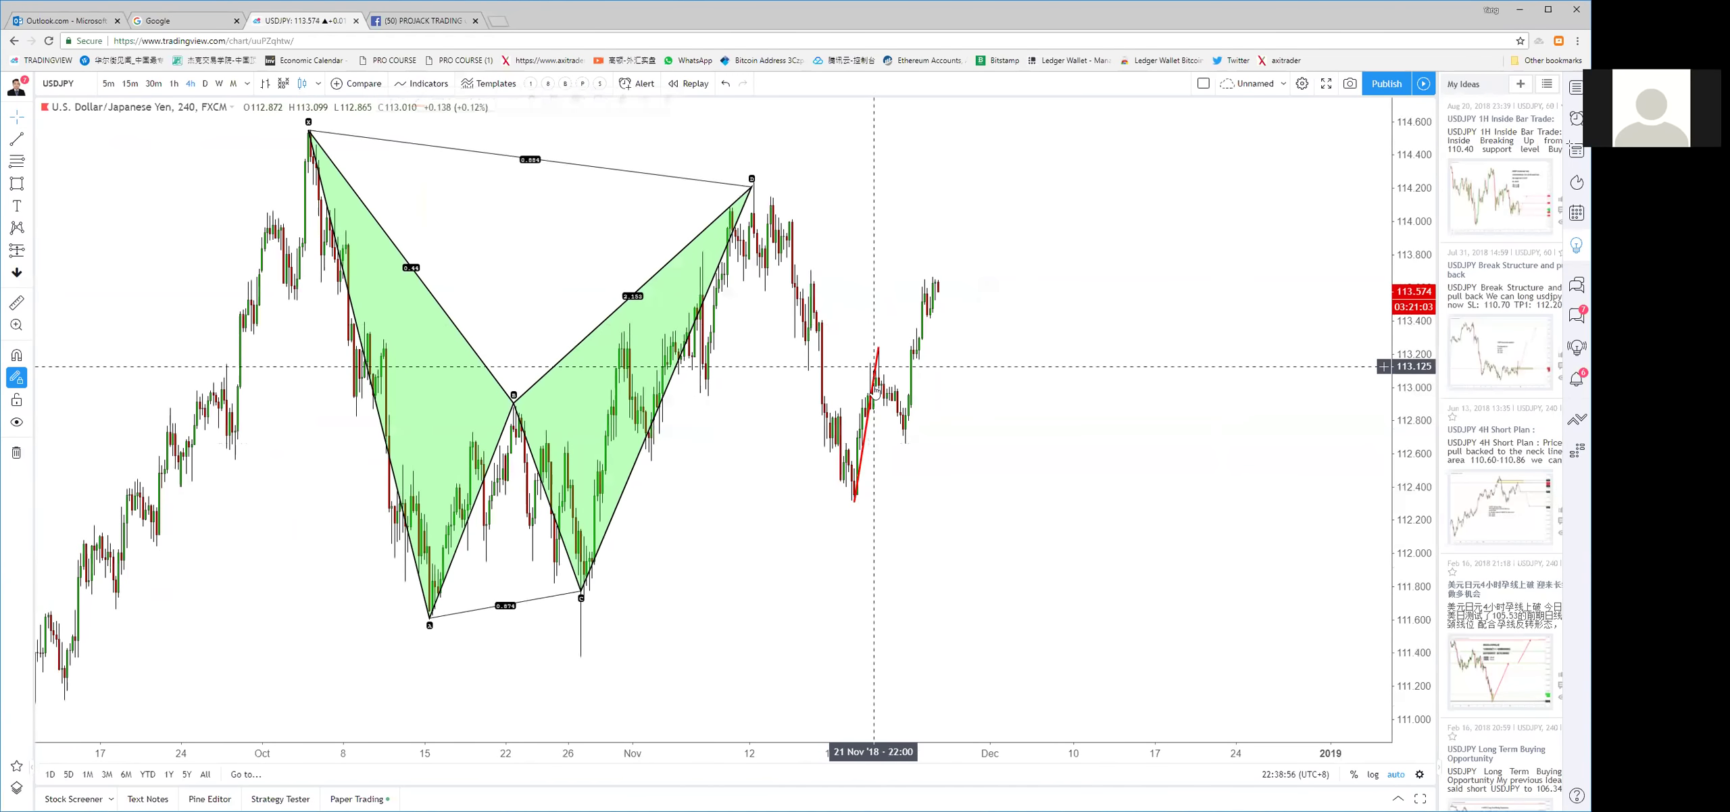
left_click(911, 438)
left_click(936, 282)
left_click(965, 348)
Draw a resistance zone rectangle from about 9 Nov to 6 Dec '18 between about 113.73 and 113.65
scroll(1082, 358, "up", 3)
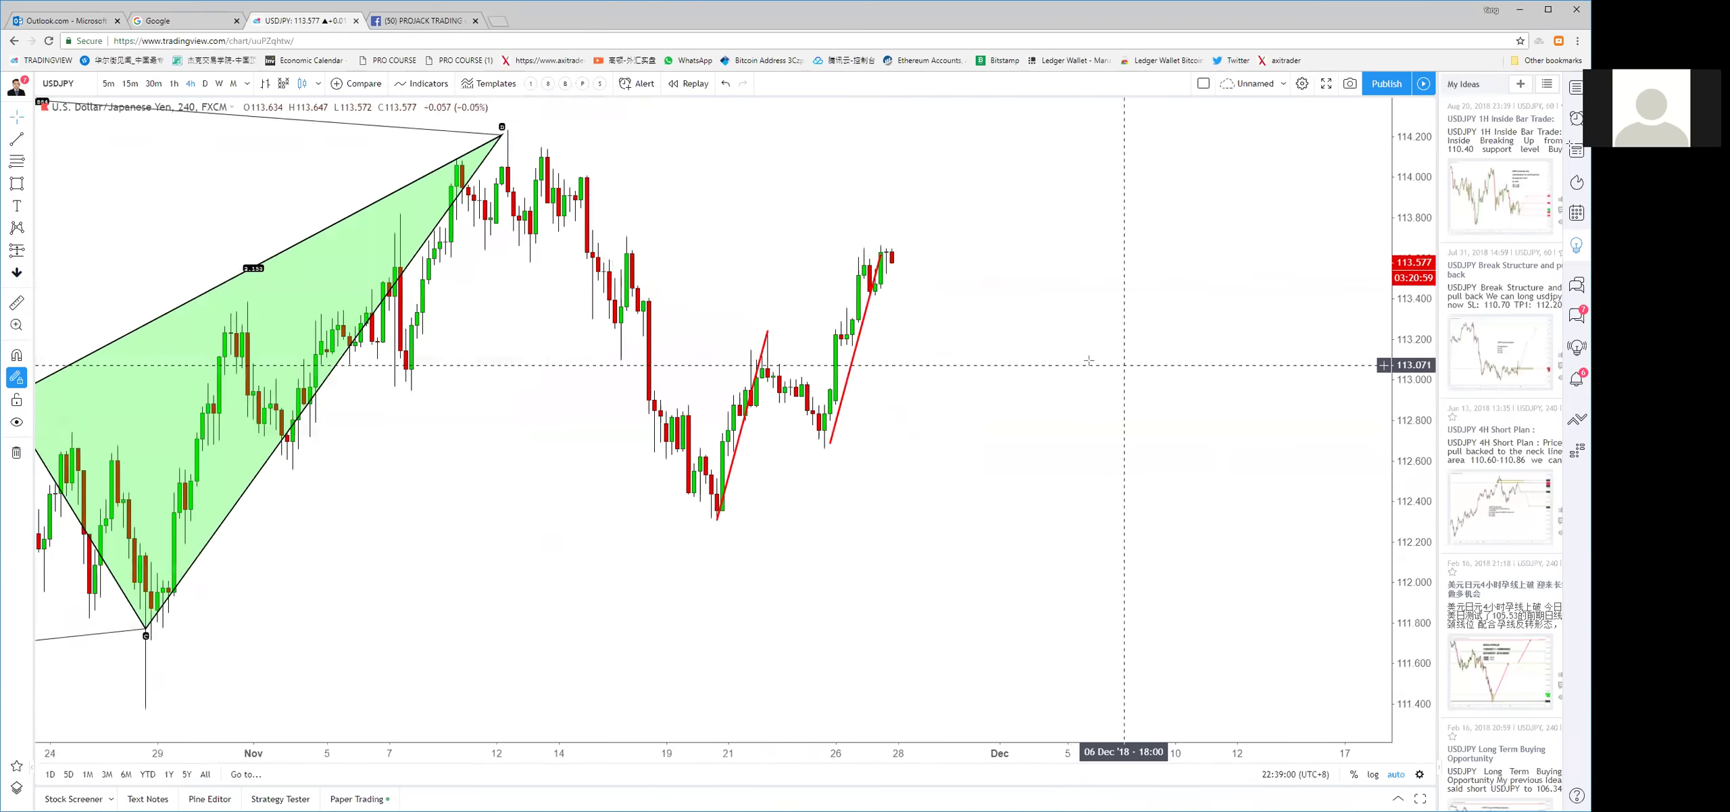
scroll(1089, 361, "up", 1)
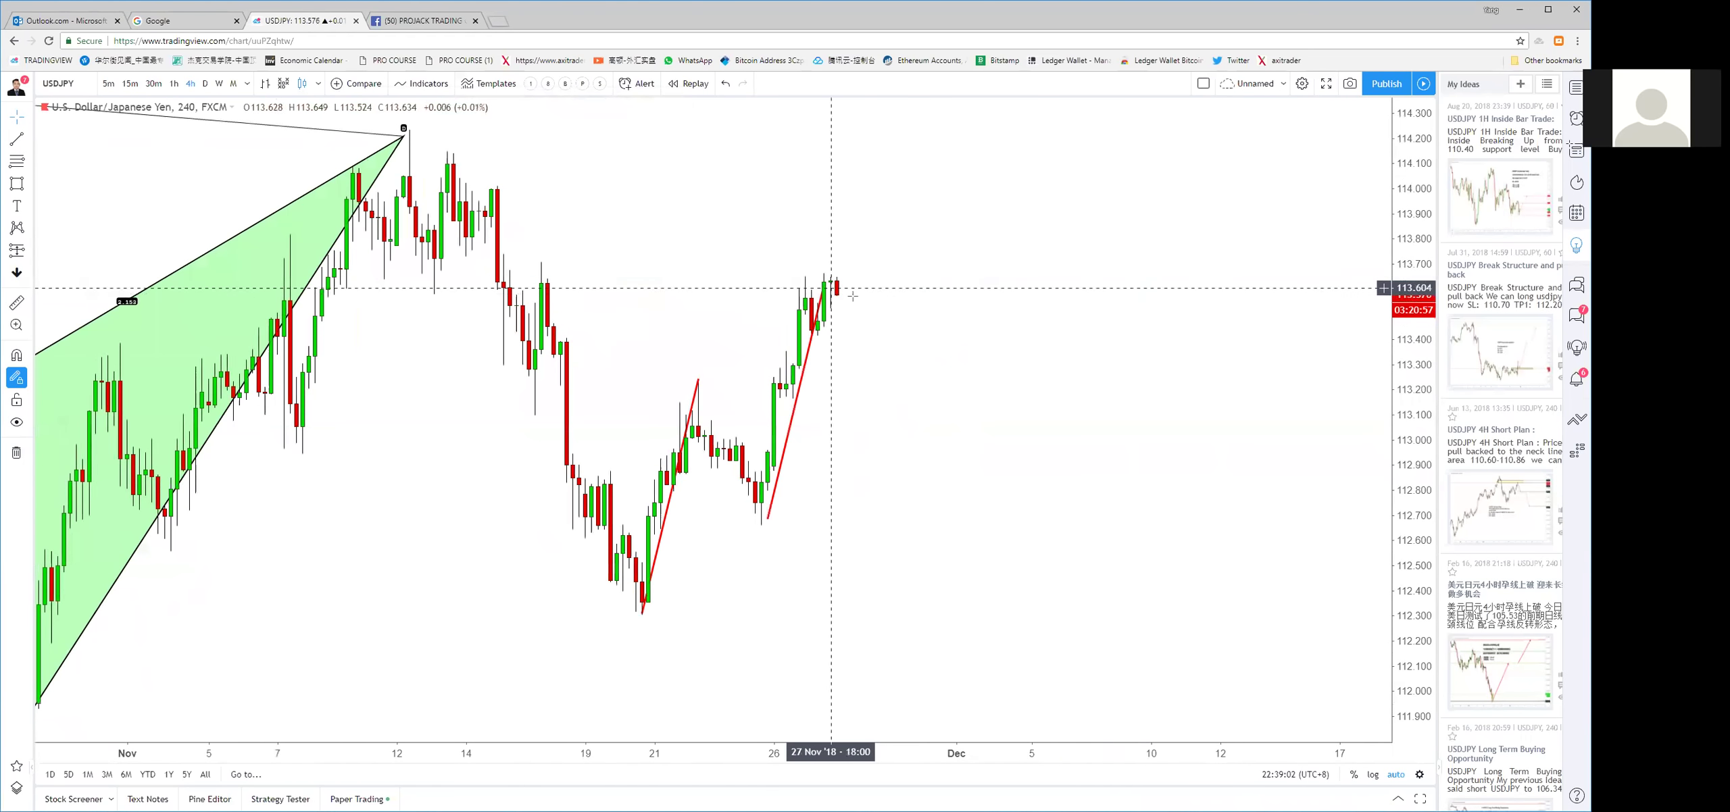
left_click_drag(899, 329, 987, 338)
left_click(16, 184)
left_click(454, 231)
left_click(1144, 249)
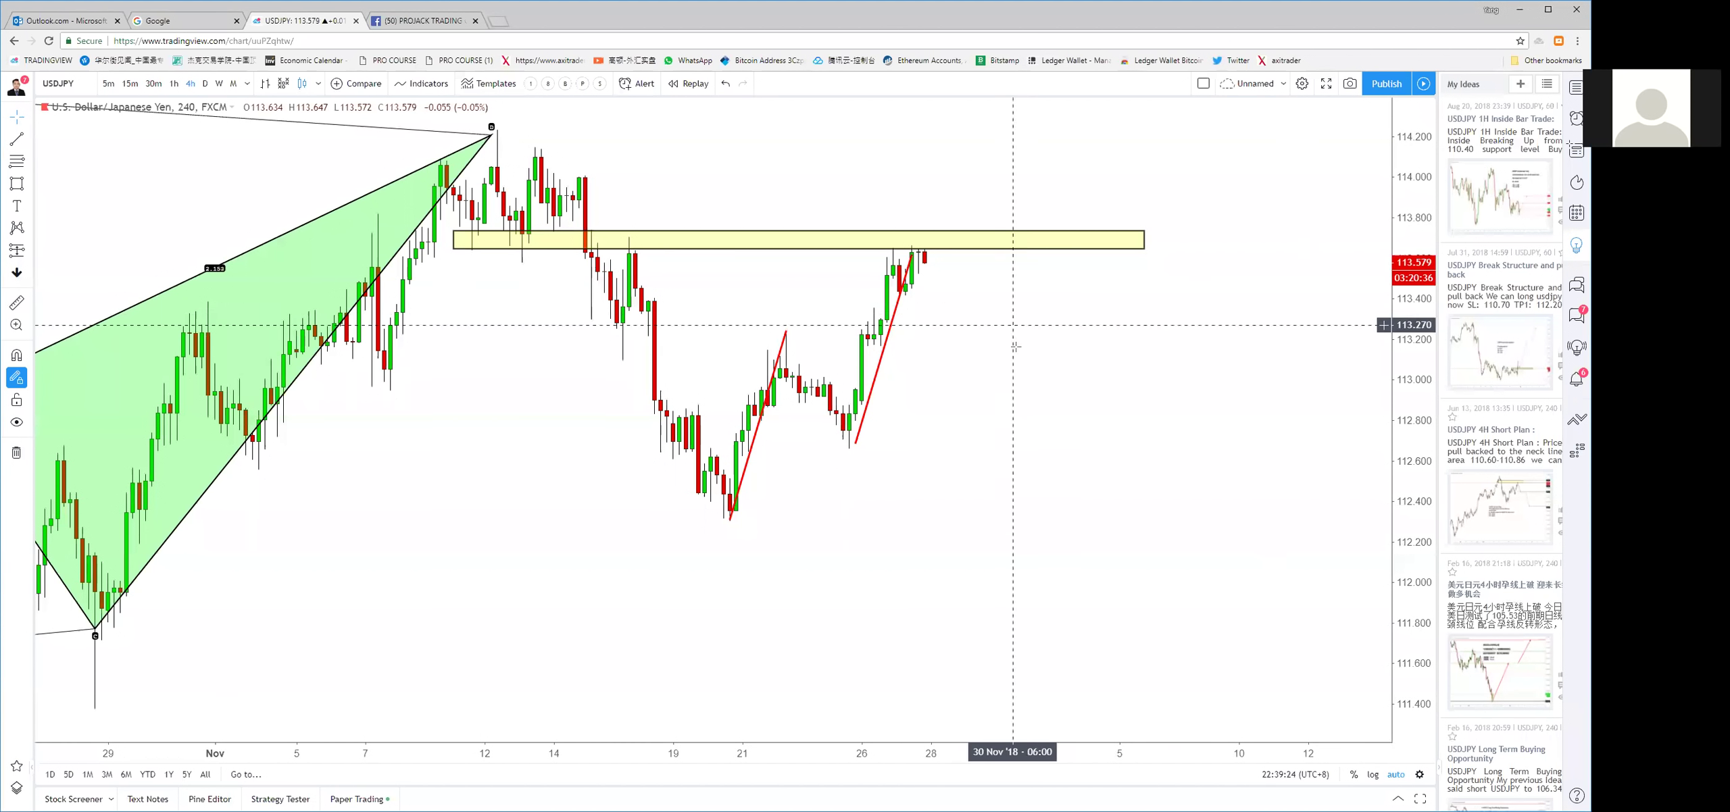
scroll(1025, 313, "up", 3)
right_click(891, 403)
left_click(919, 411)
scroll(911, 296, "up", 4)
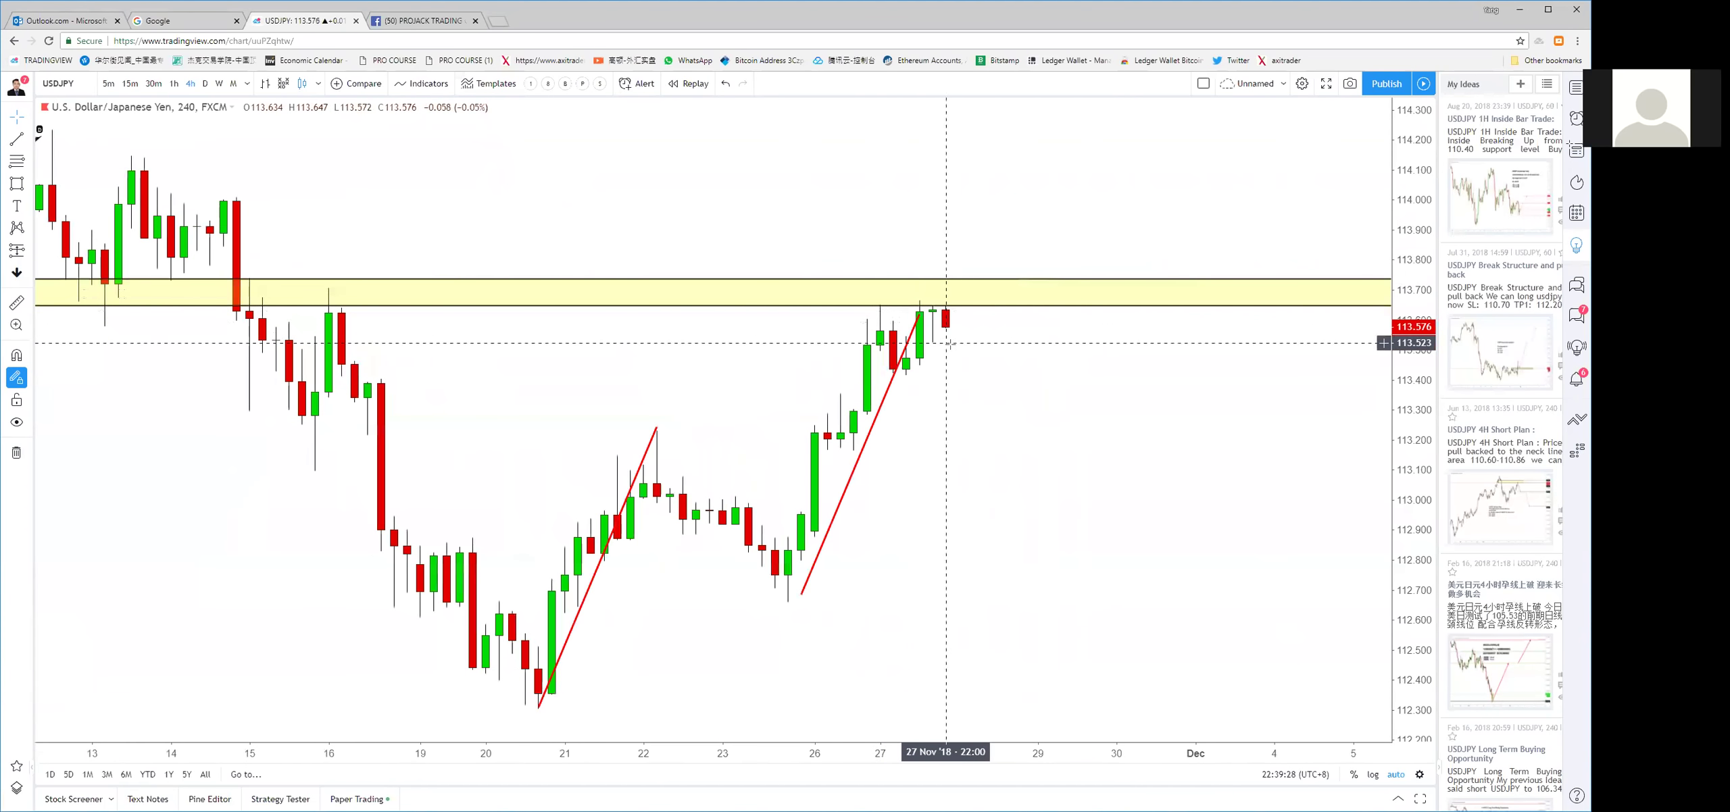
Draw an ellipse around the 14–15 Nov '18 drop through the resistance zone, spanning about 114.10 to 113.44
scroll(1183, 453, "down", 4)
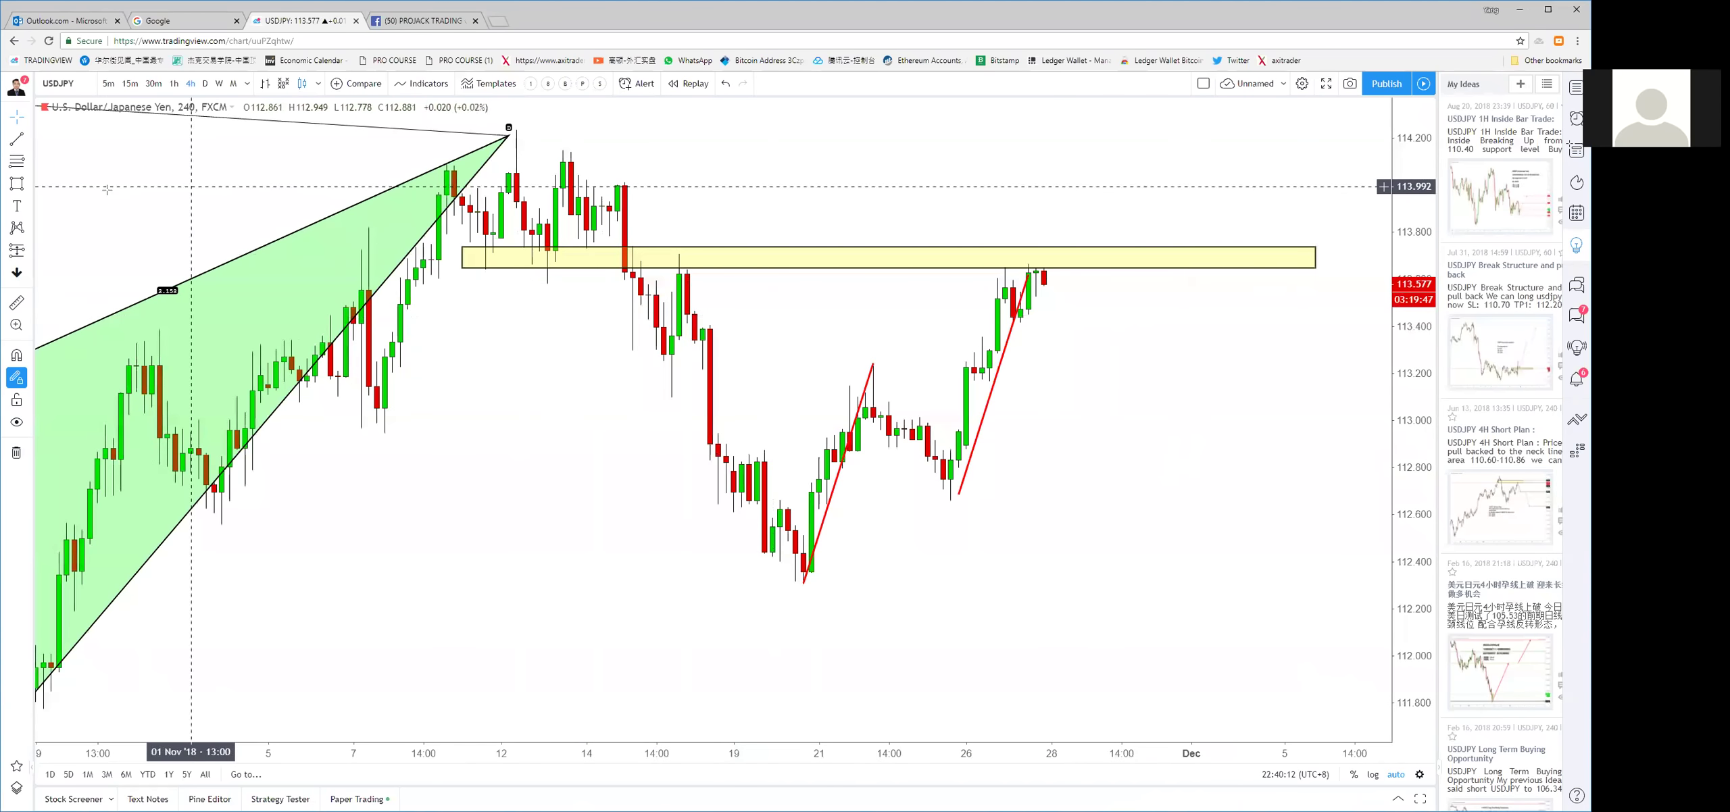
left_click(32, 185)
left_click(64, 257)
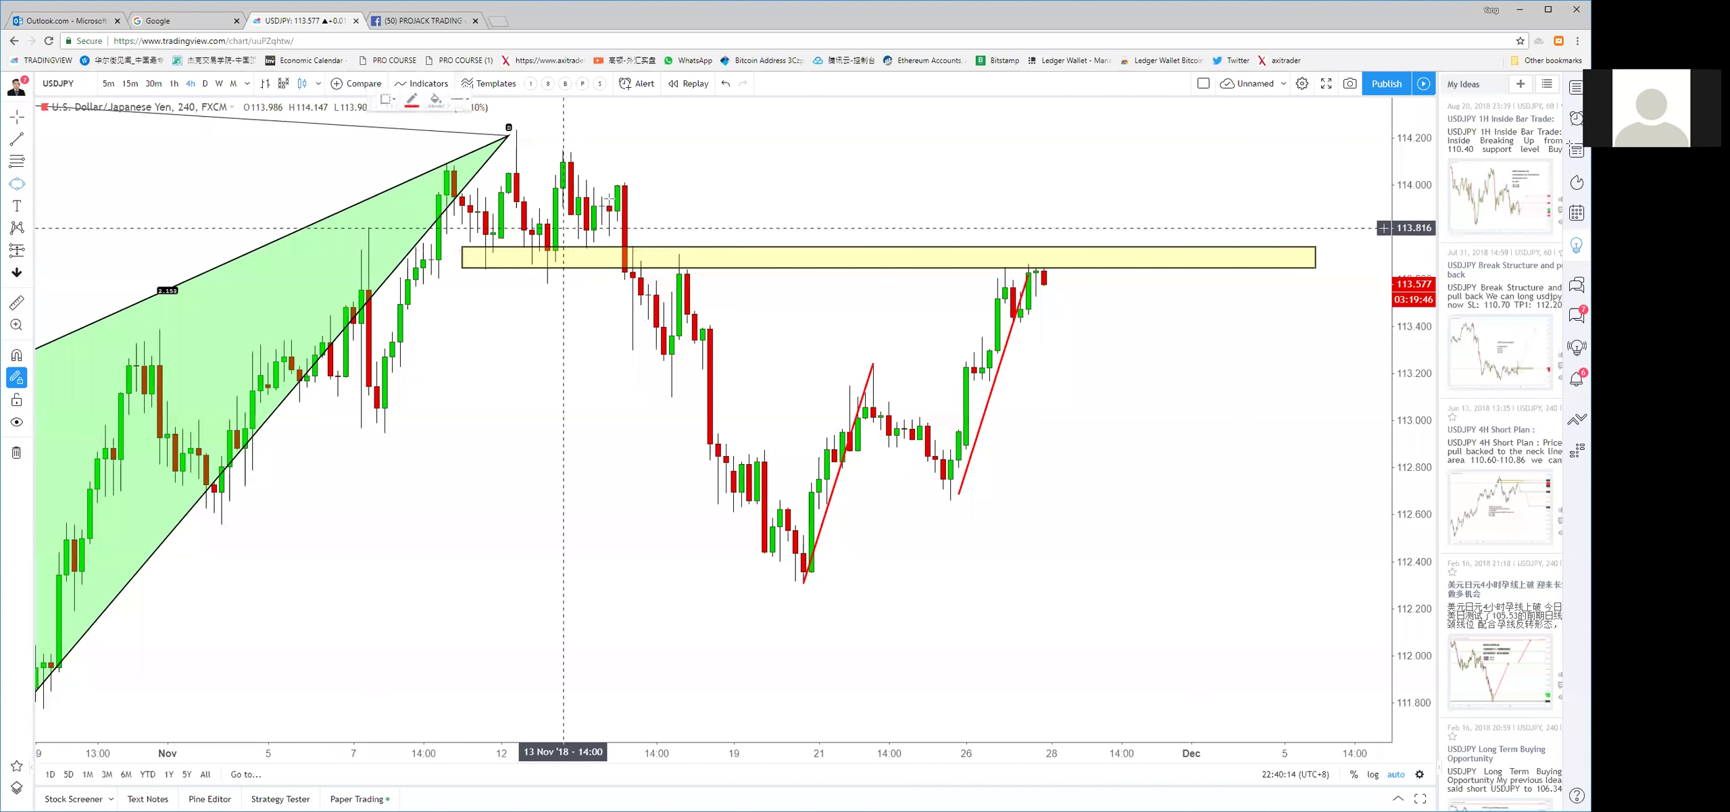
left_click(624, 160)
left_click(625, 316)
Draw an arrow along the mid-November downswing, from about 114.03 on 14 Nov '18 to the low near 112.31
scroll(649, 302, "down", 2)
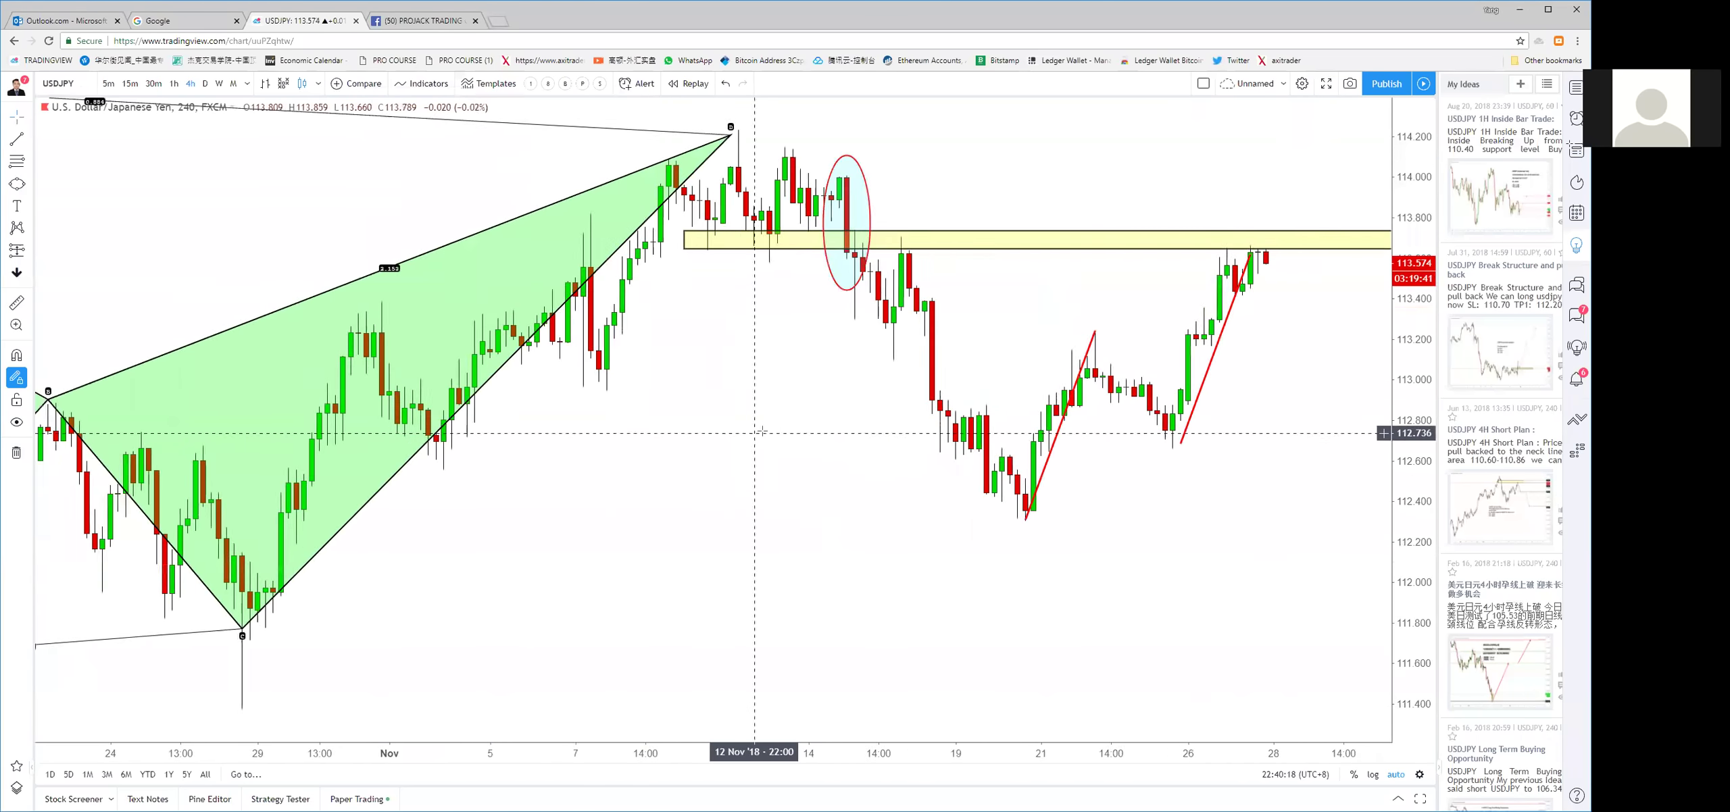
scroll(649, 302, "up", 4)
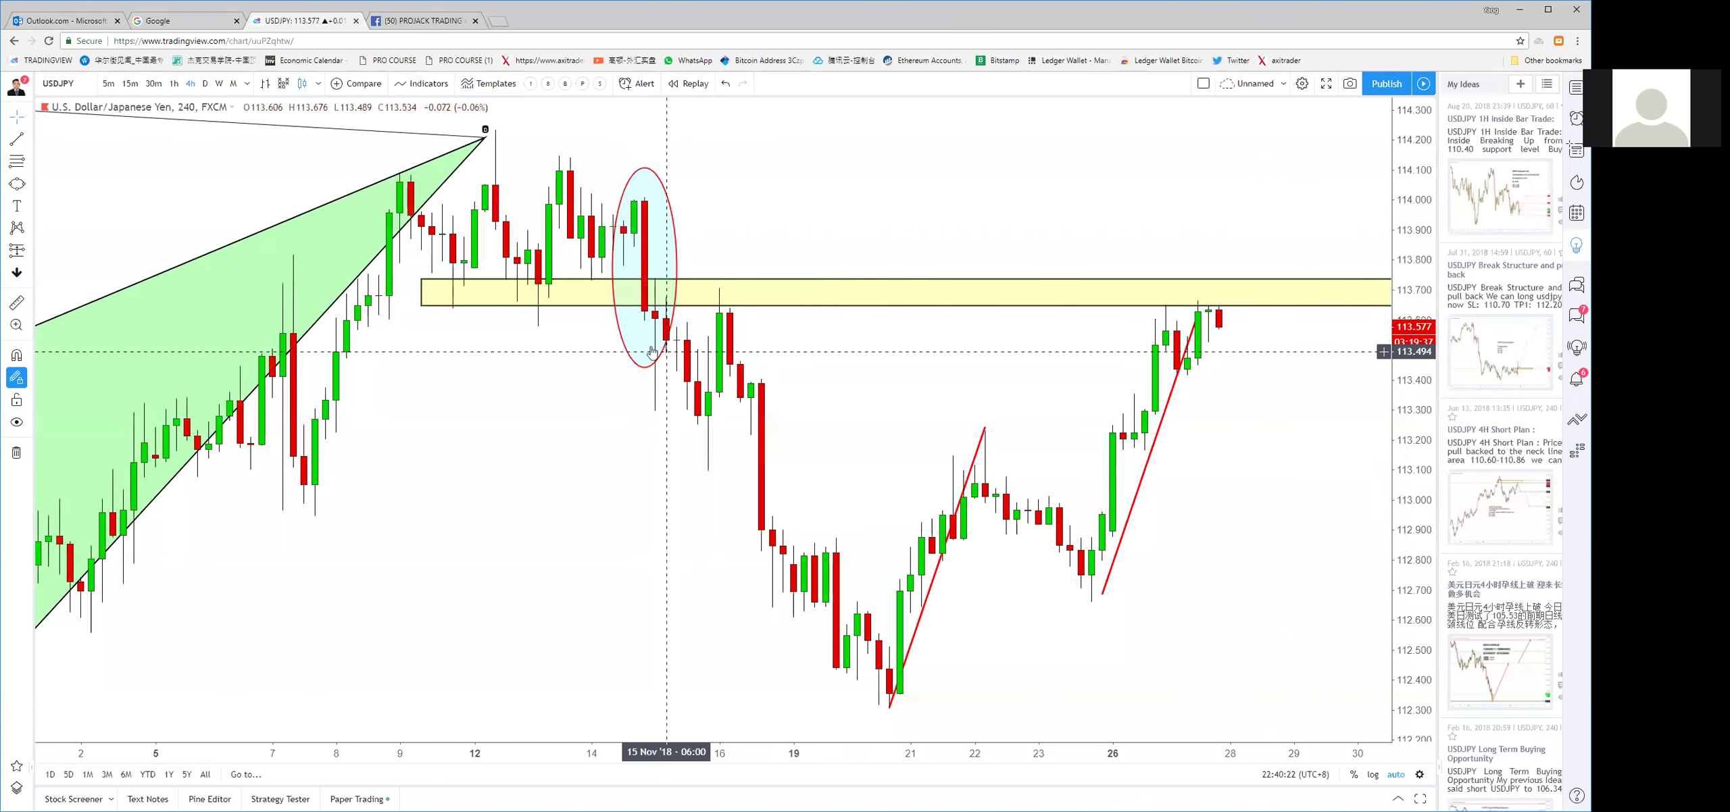
left_click(30, 140)
left_click(81, 133)
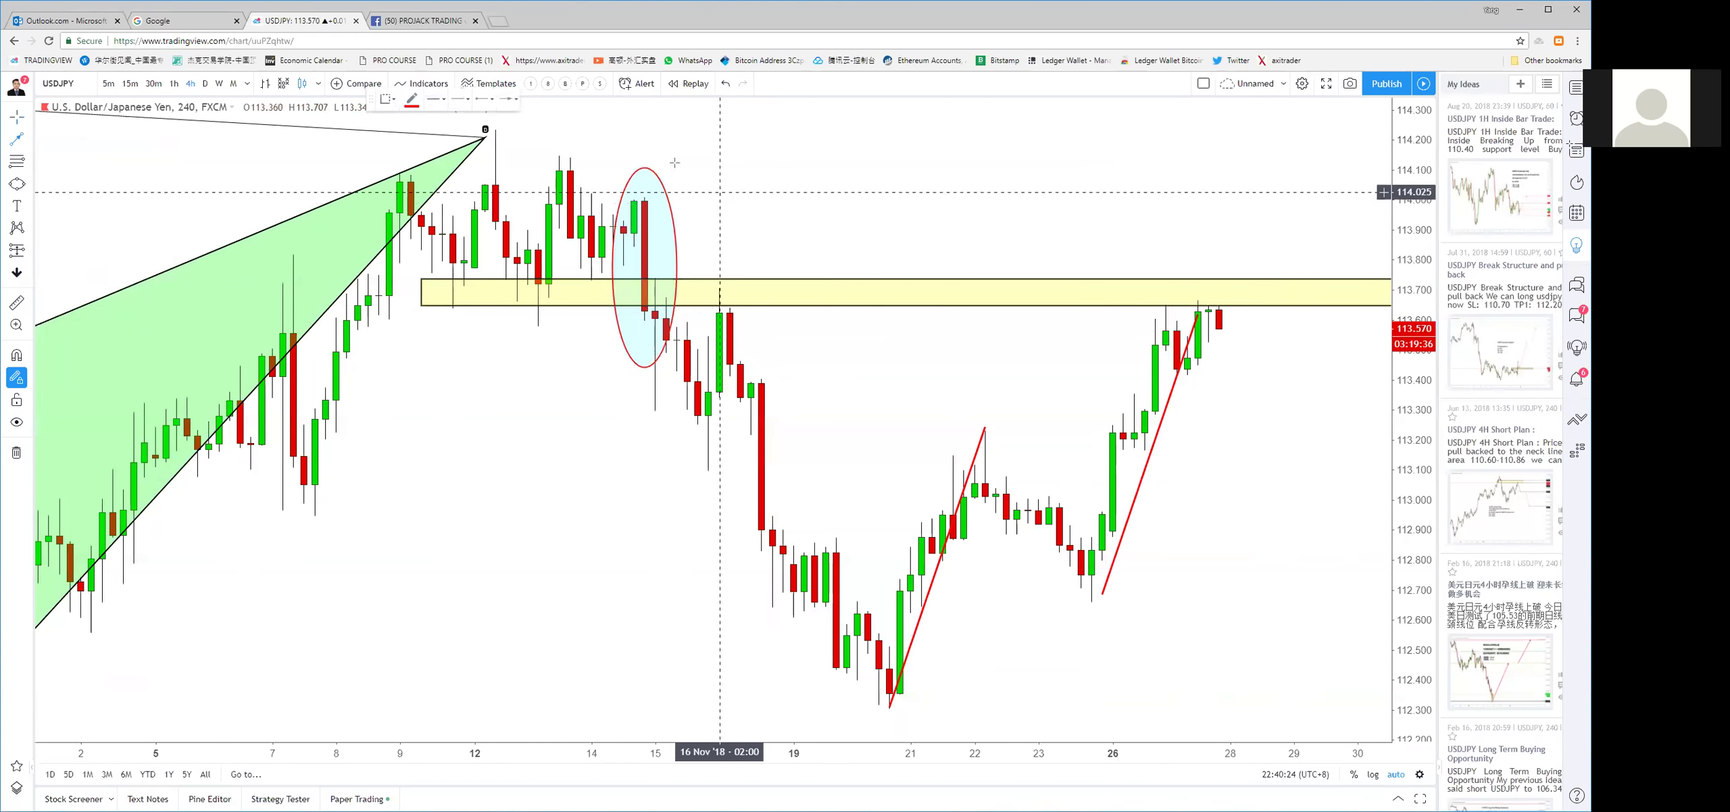
left_click(634, 192)
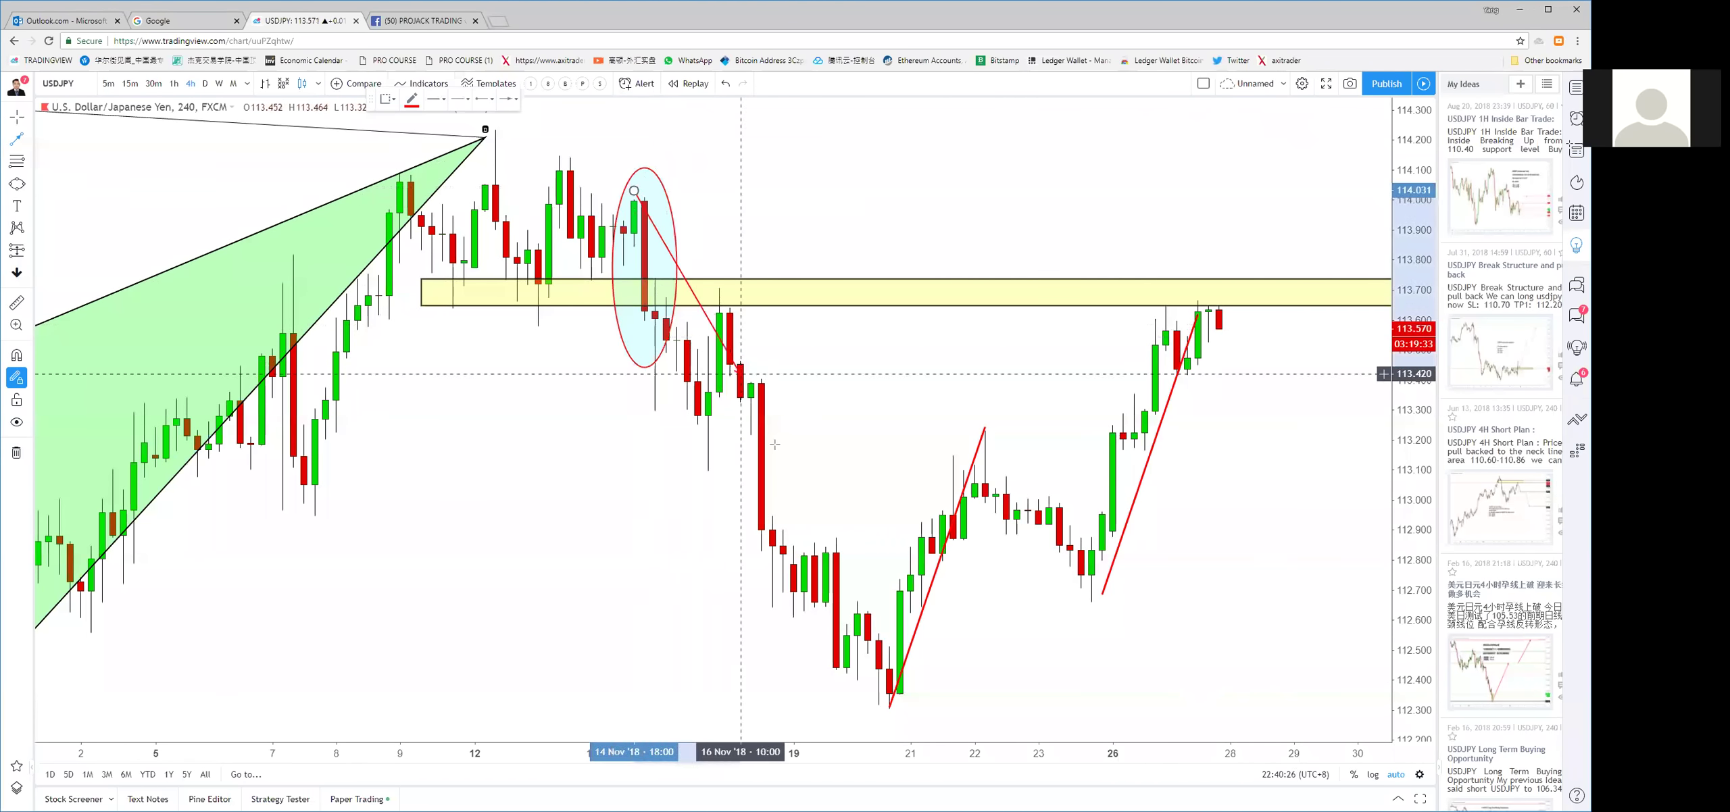
left_click(890, 710)
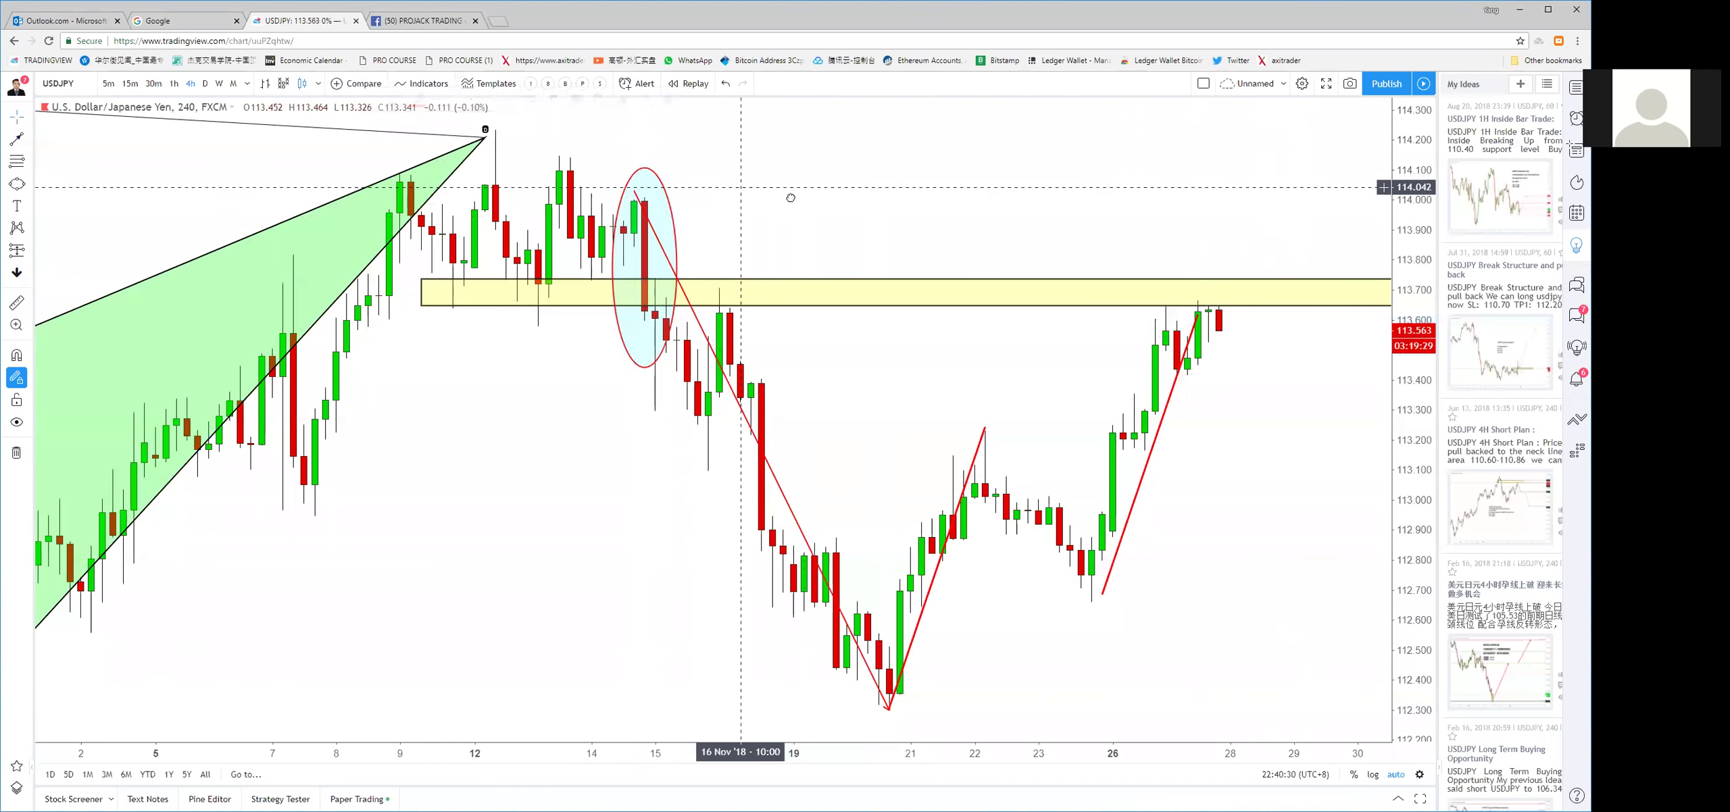
Place a horizontal ray at about 114.029, starting at the 14 Nov '18 high inside the ellipse
scroll(788, 190, "up", 3)
scroll(788, 190, "left", 5)
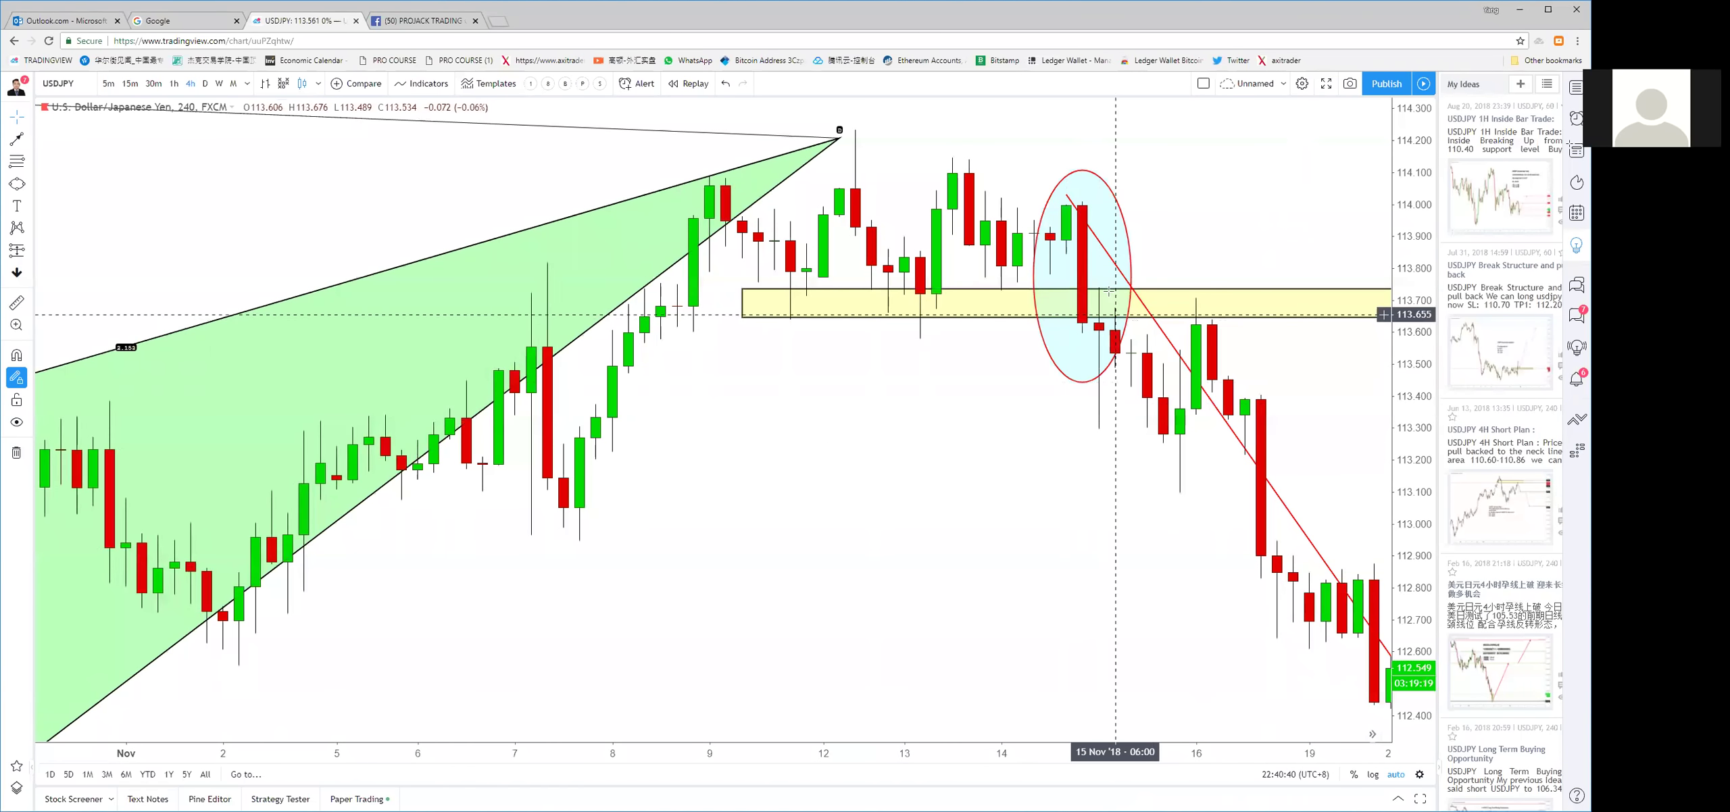
scroll(1256, 235, "down", 5)
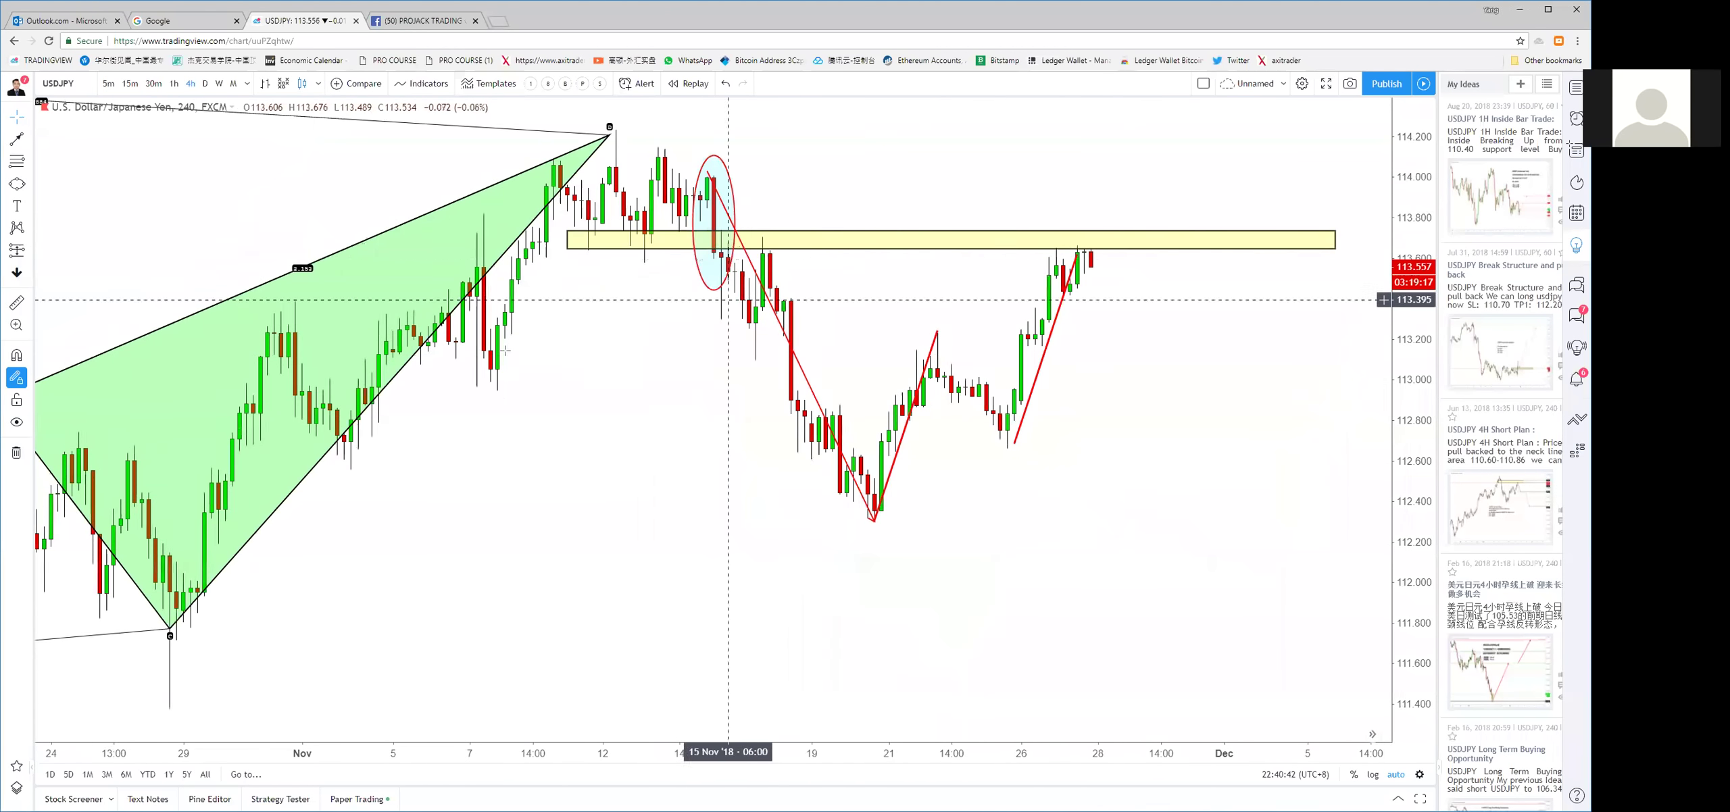
left_click(33, 143)
left_click(74, 236)
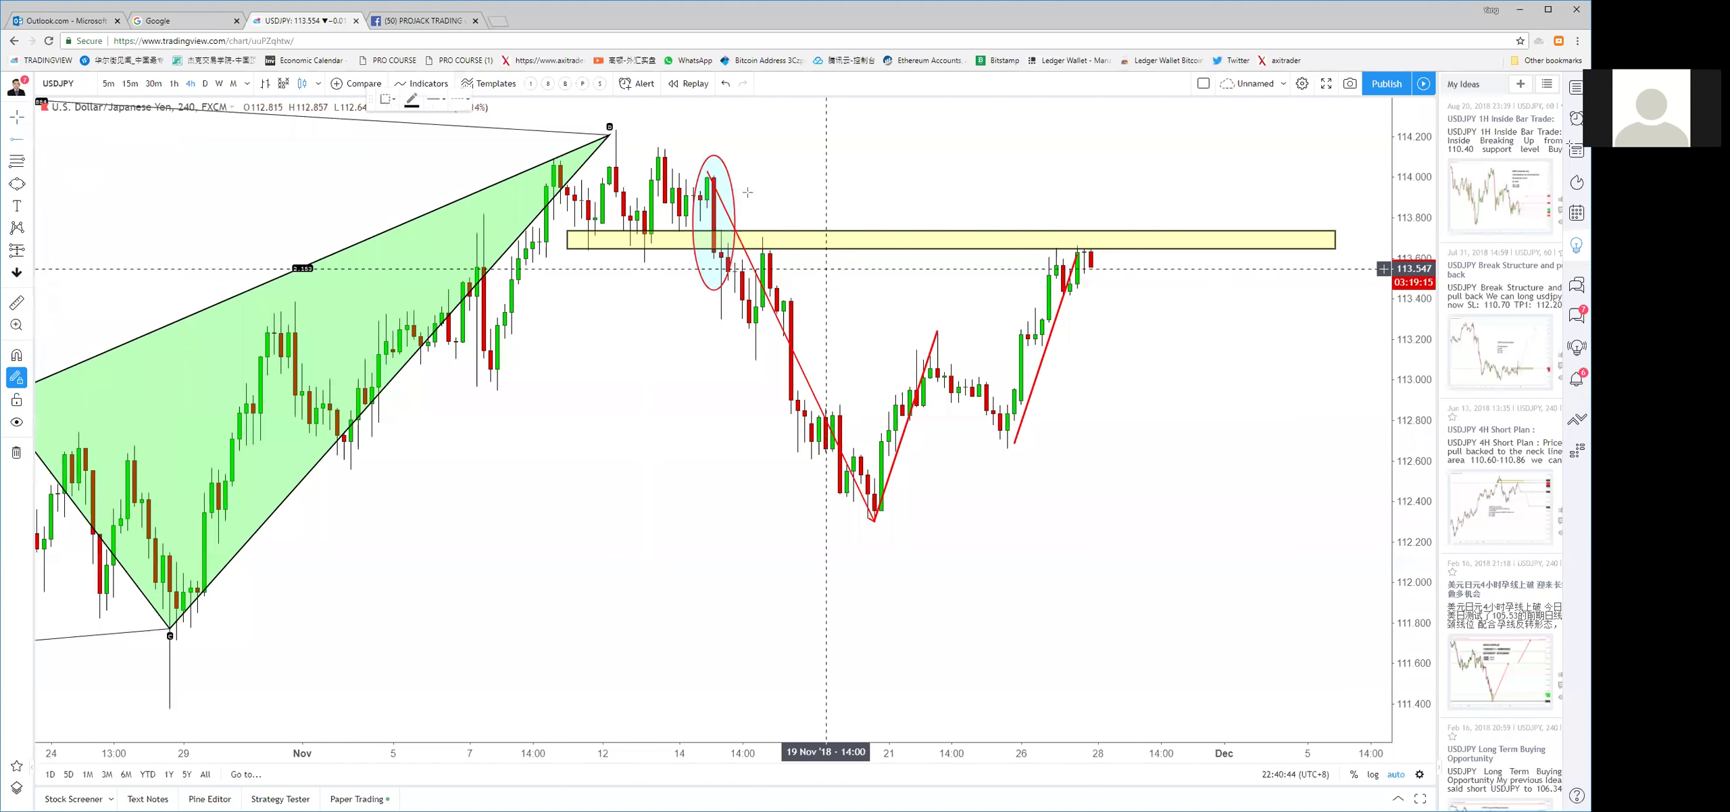
left_click(707, 171)
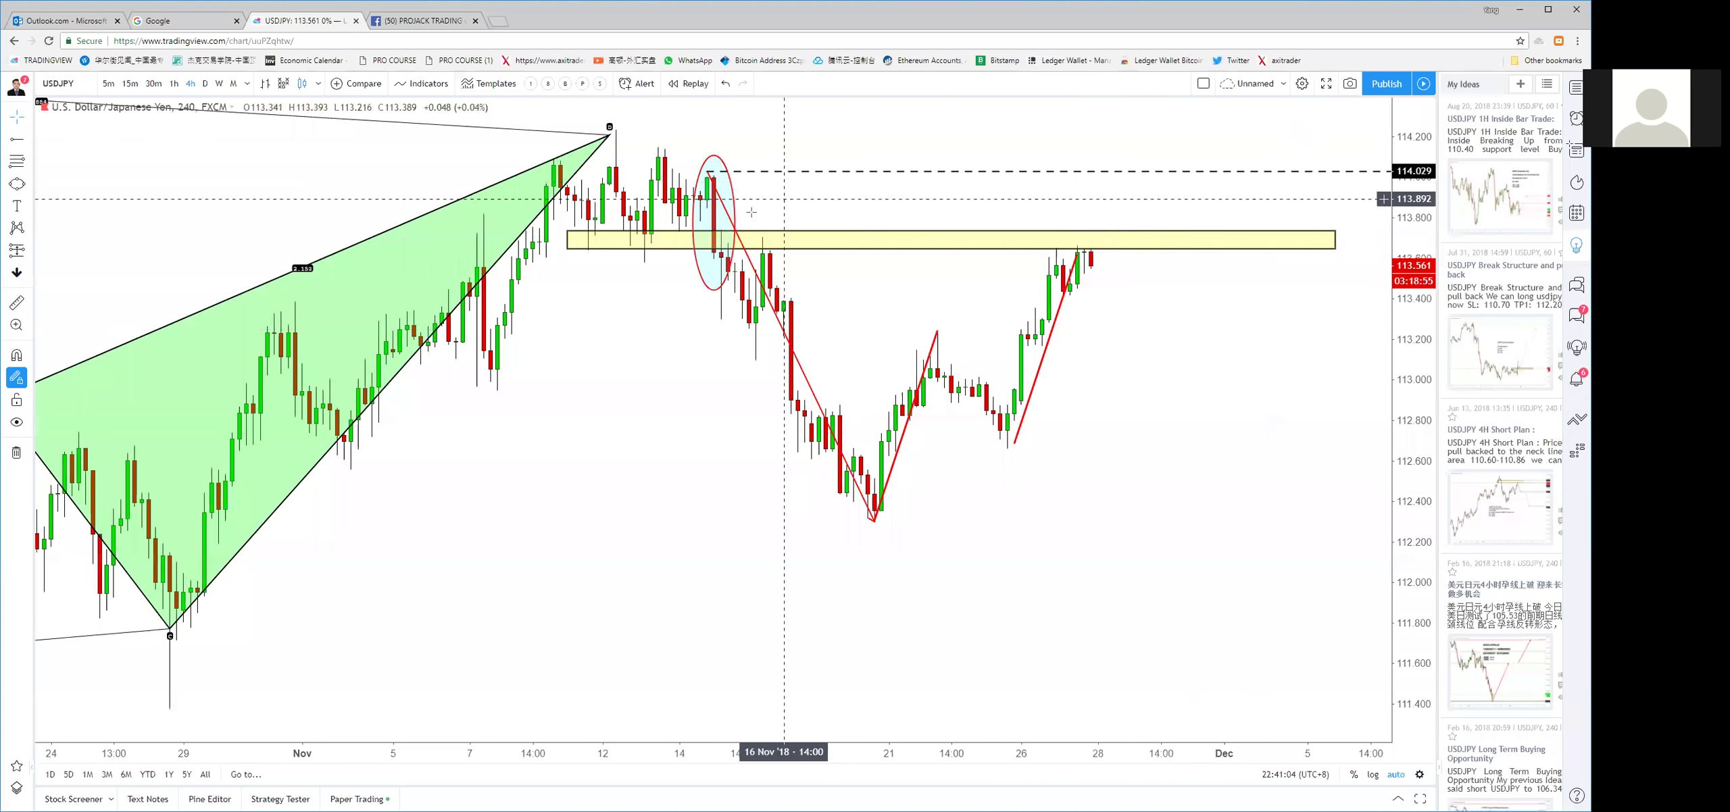
Move the second late-November upswing line over the first upswing to compare the two swings
scroll(552, 186, "up", 2)
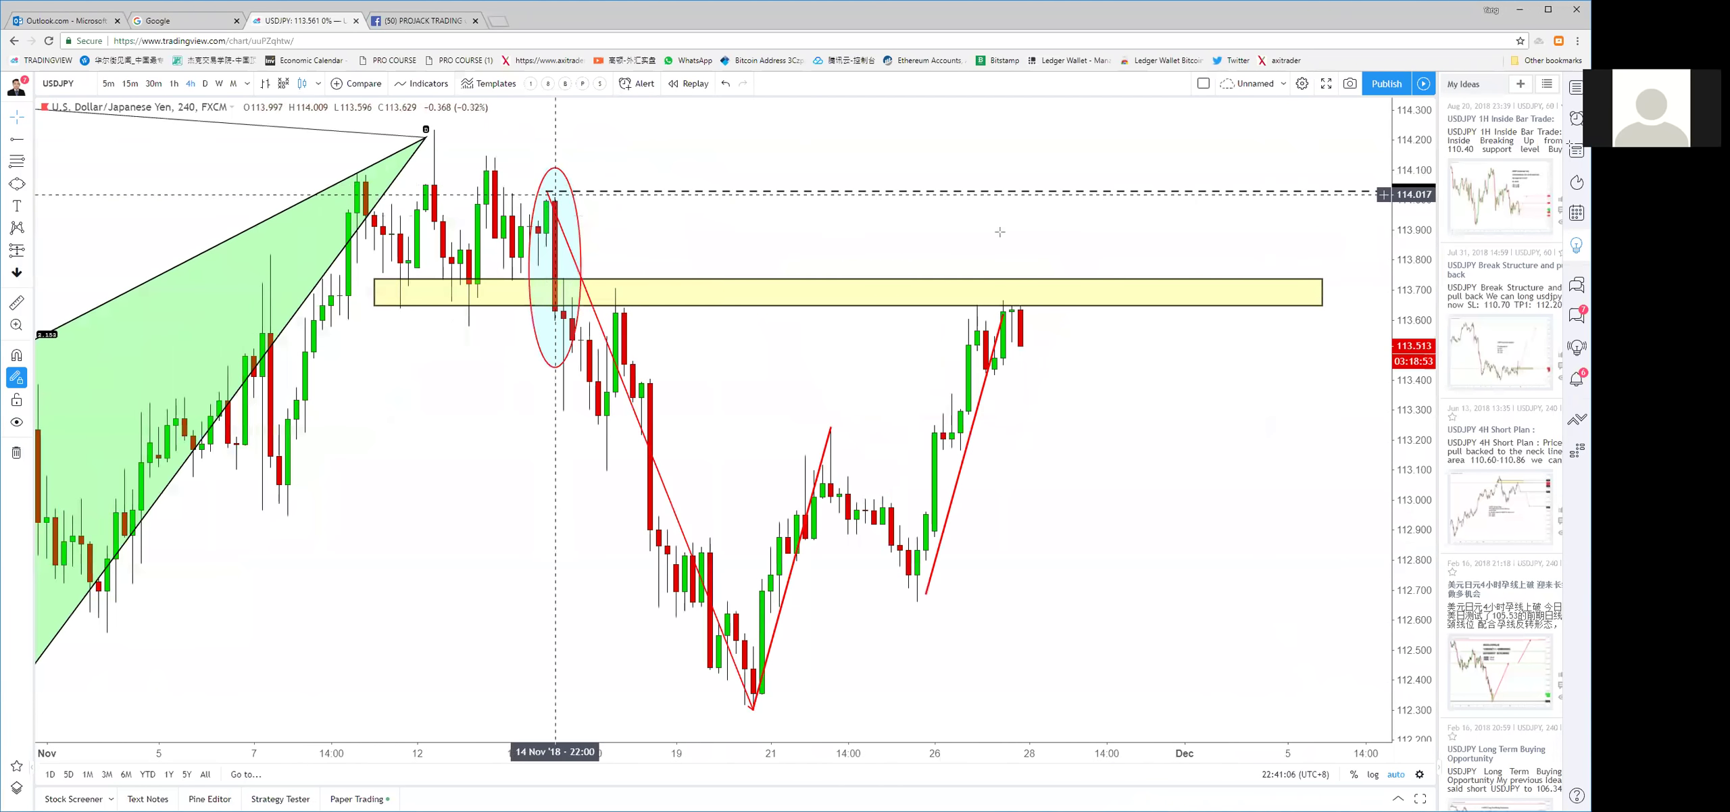
scroll(1024, 433, "up", 3)
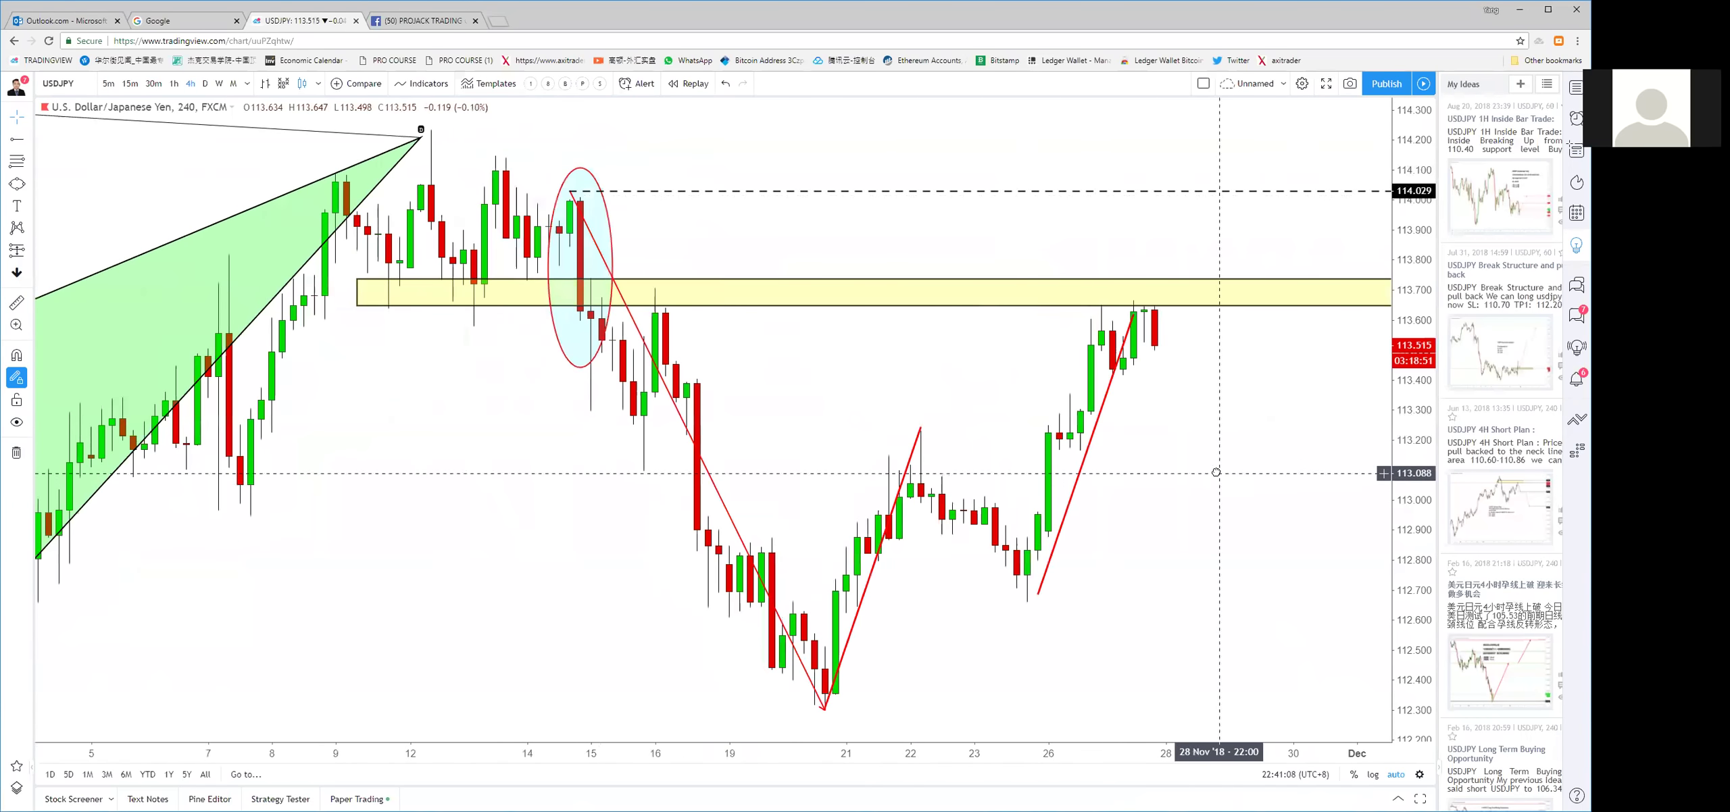
scroll(1128, 465, "up", 2)
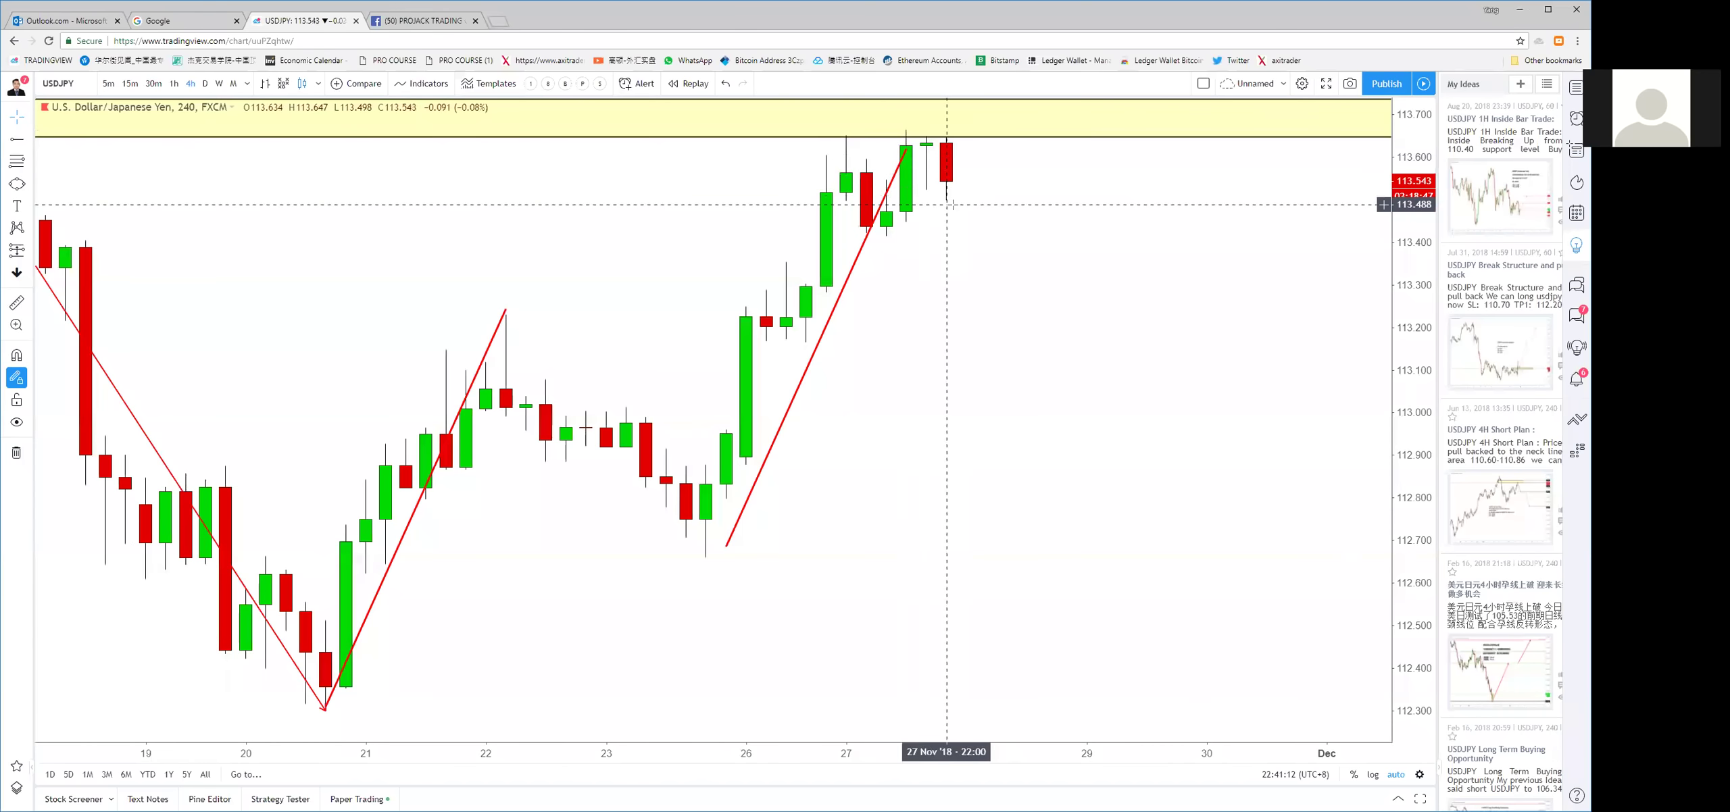
scroll(1059, 442, "down", 4)
scroll(1059, 442, "down", 4)
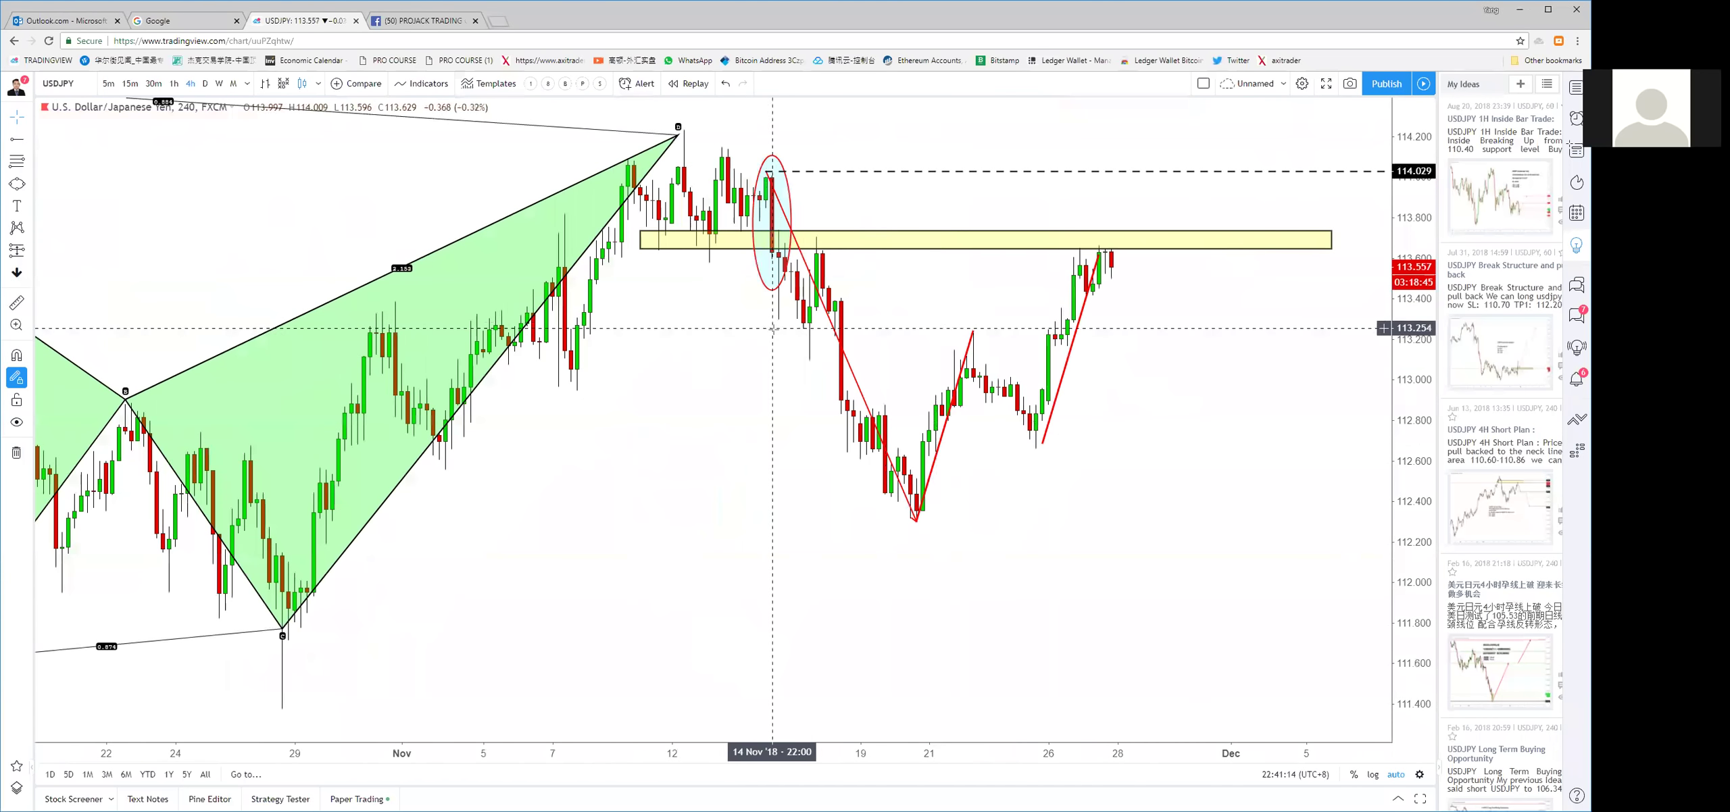
left_click_drag(1076, 351, 961, 358)
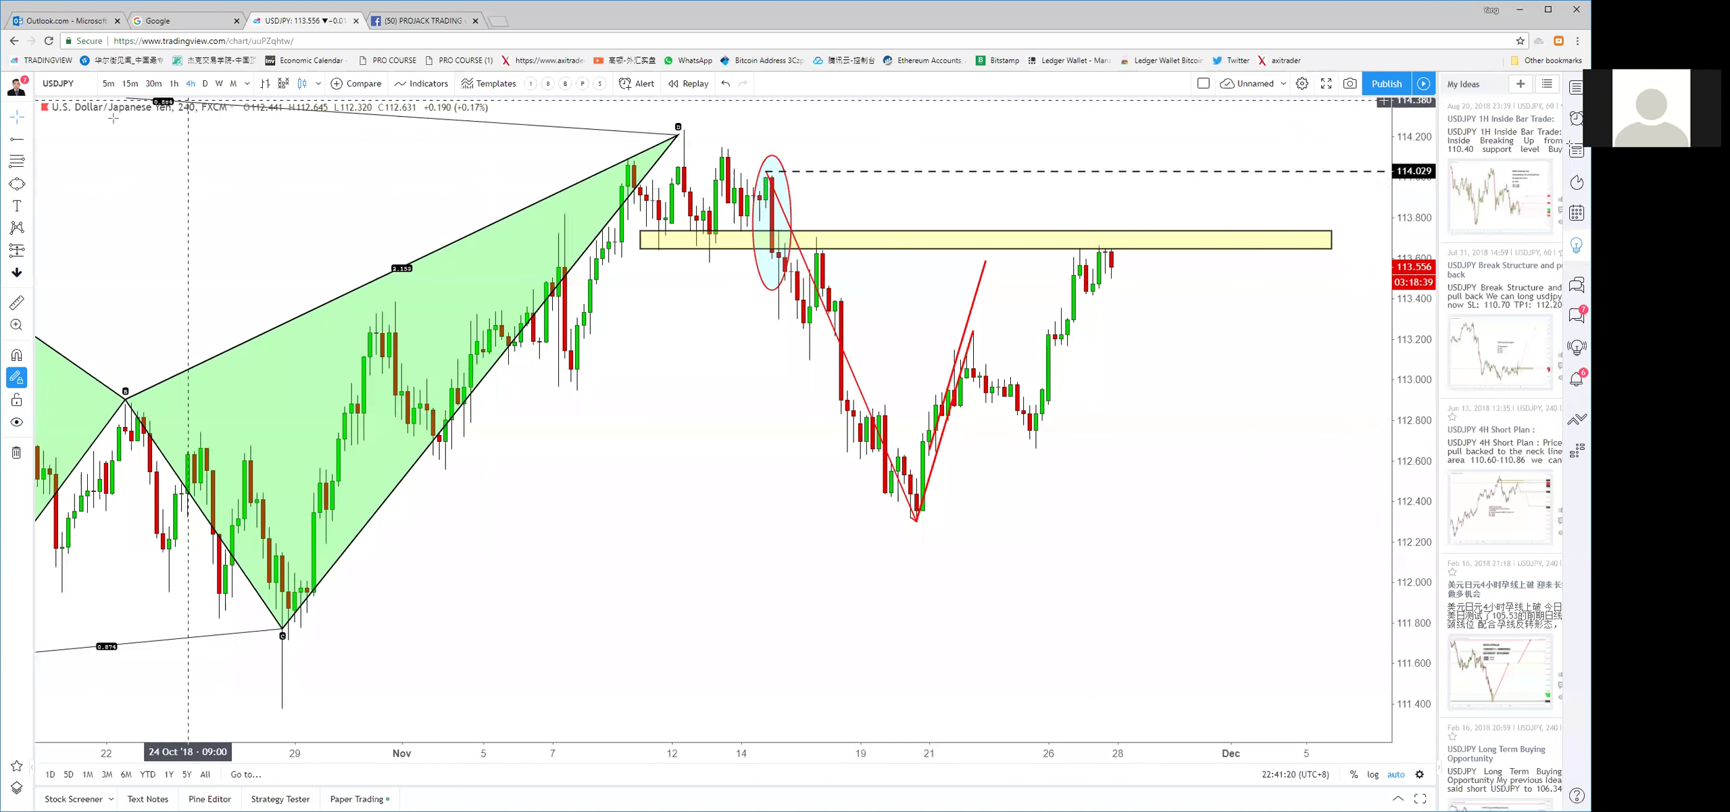
Draw two downward projection arrows, from about 113.666 to 113.053 by 29 Nov and from about 113.648 to 112.339 by 5 Dec
left_click(31, 142)
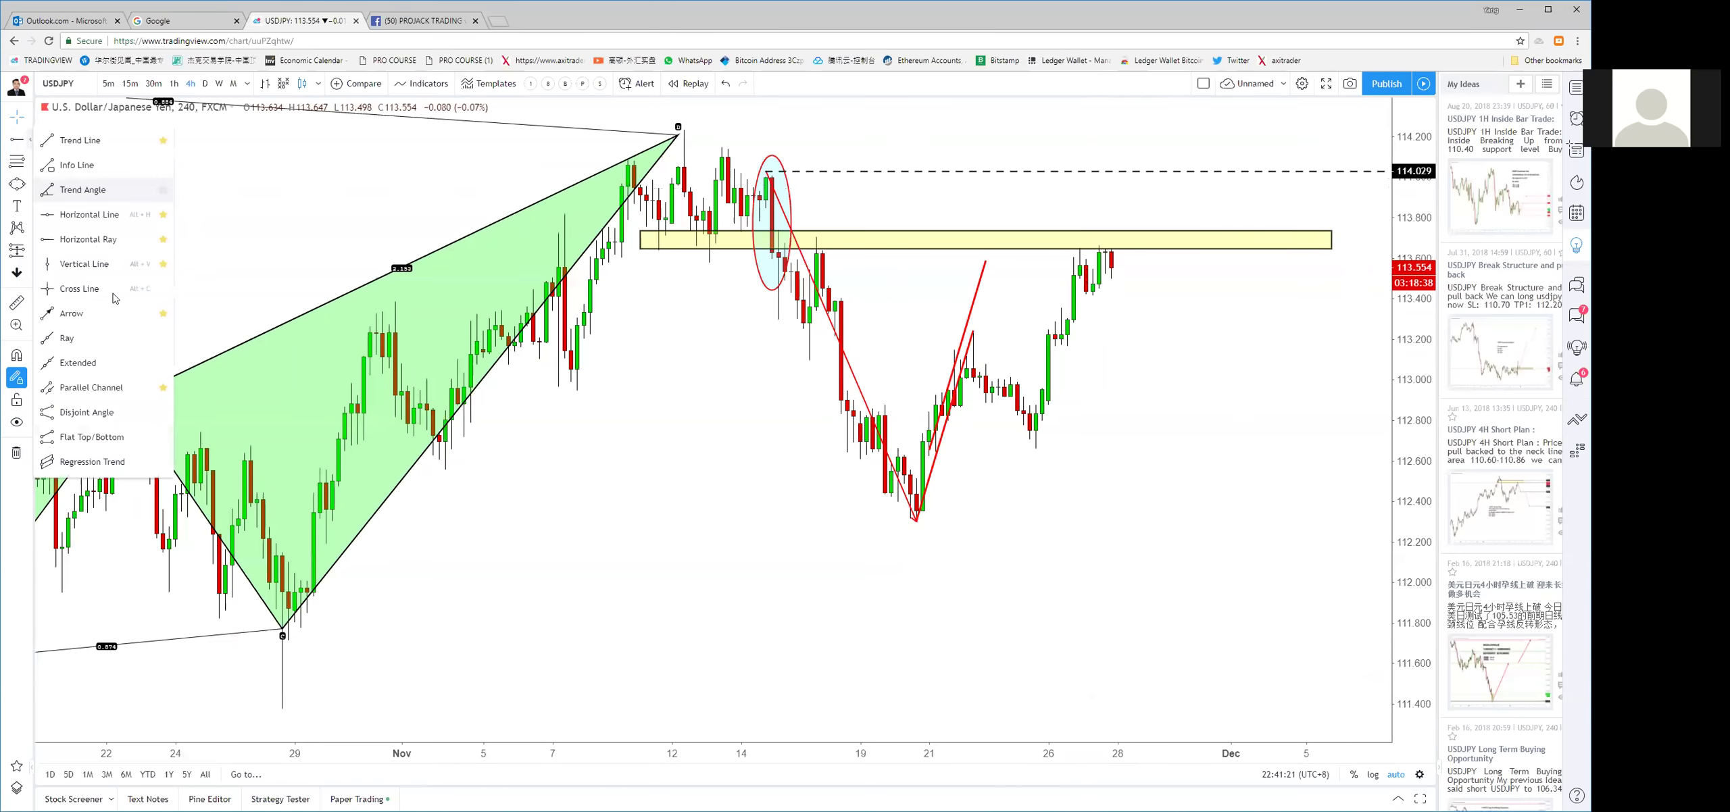
left_click(114, 328)
left_click_drag(1123, 244, 1168, 369)
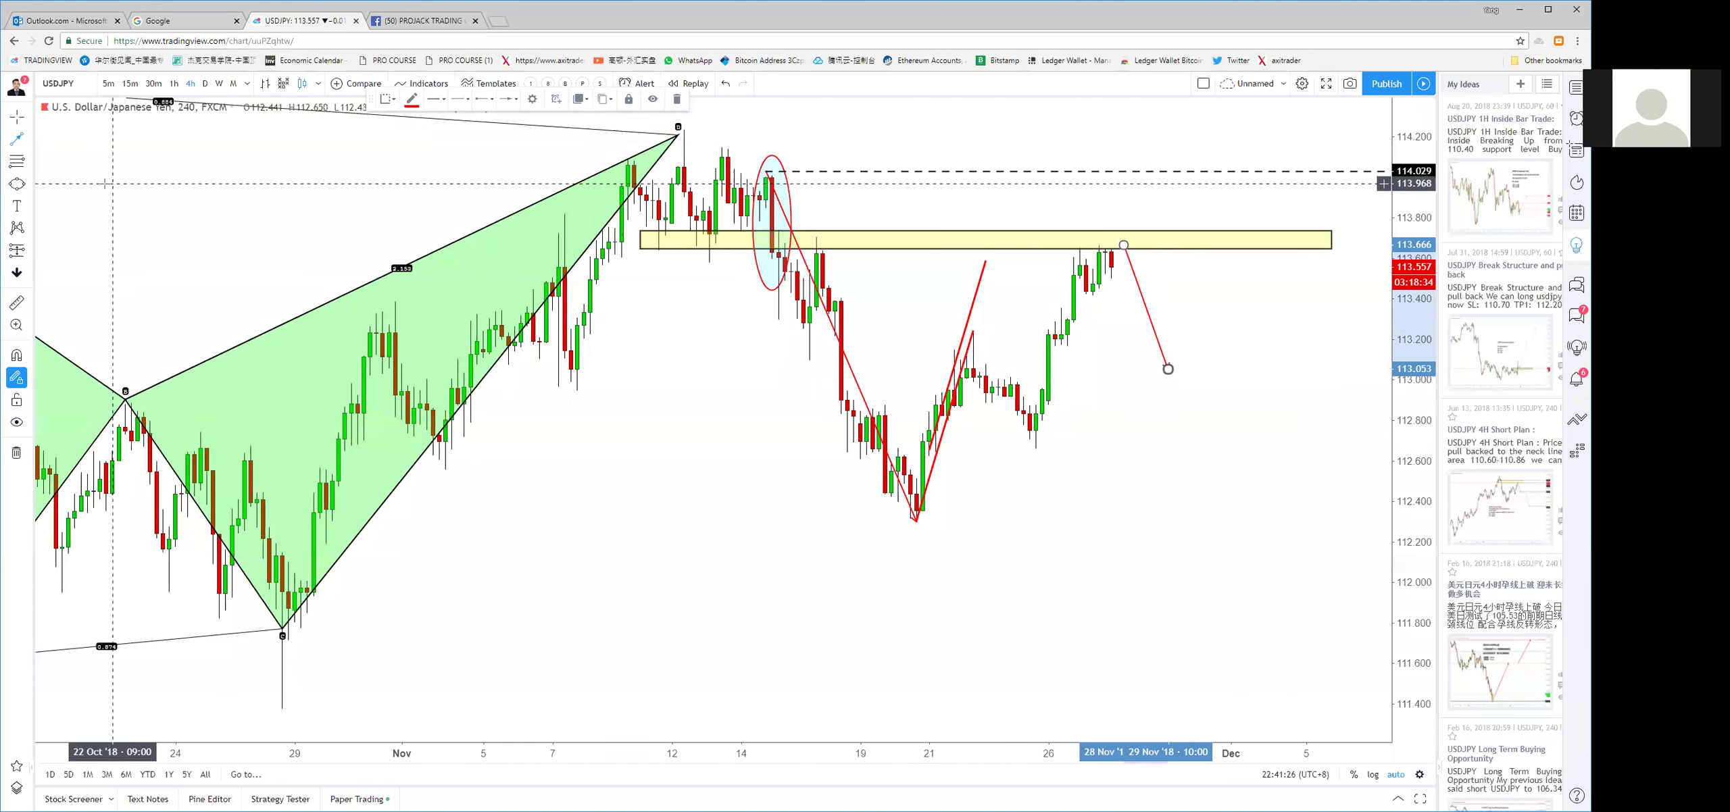
left_click_drag(1212, 256, 1325, 514)
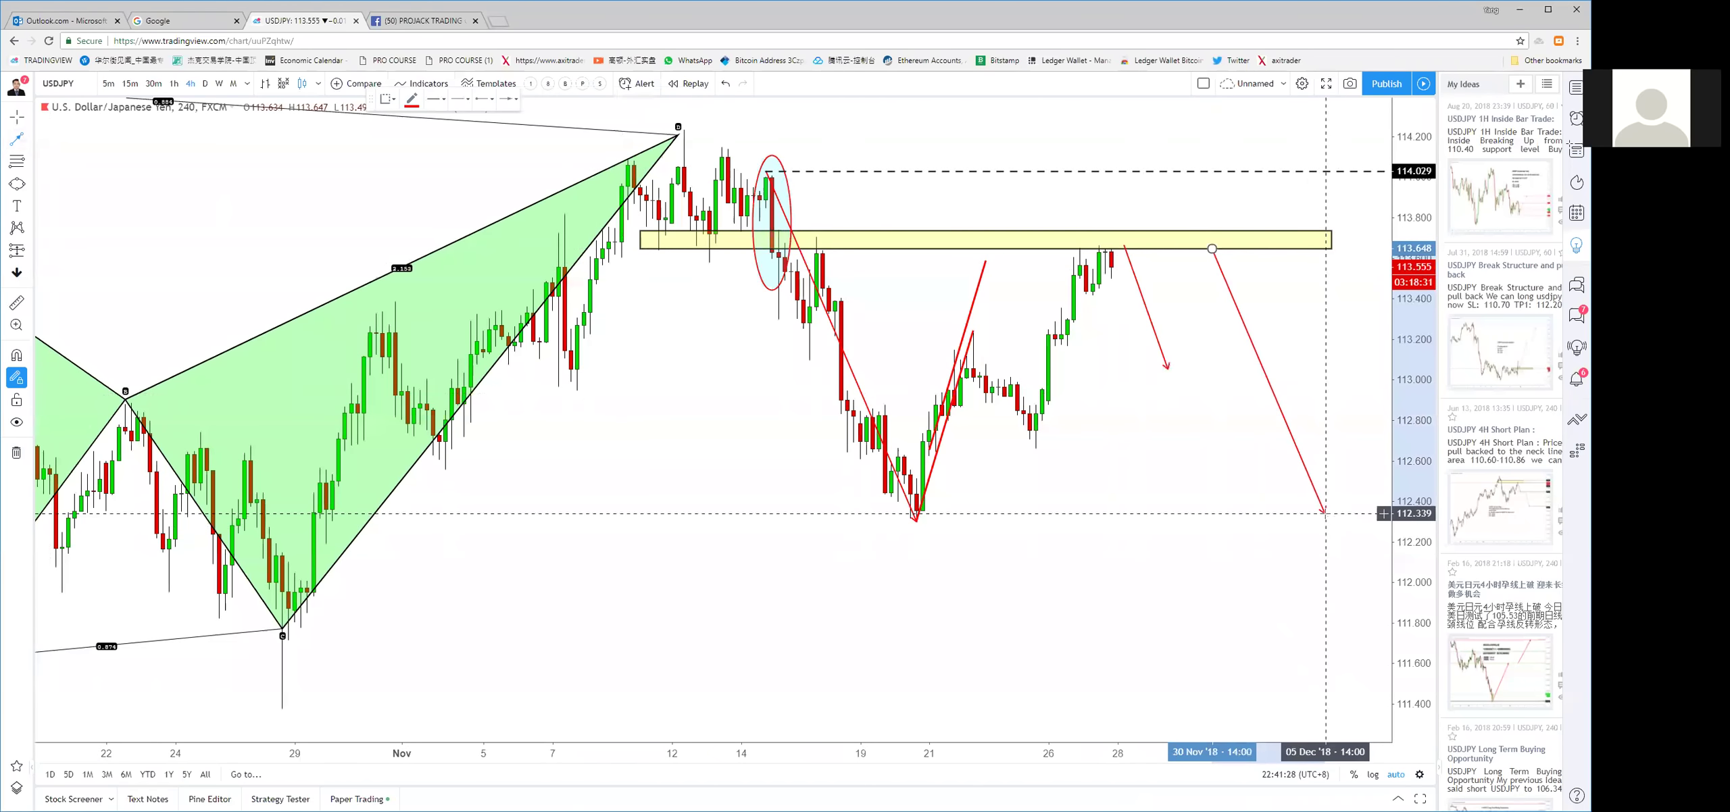
Turn on magnet mode and draw a trend line from the 12 Nov '18 high at about 114.233 to the 20 Nov low
scroll(1149, 546, "down", 3)
scroll(1149, 547, "down", 2)
left_click_drag(1149, 546, 791, 534)
left_click(16, 139)
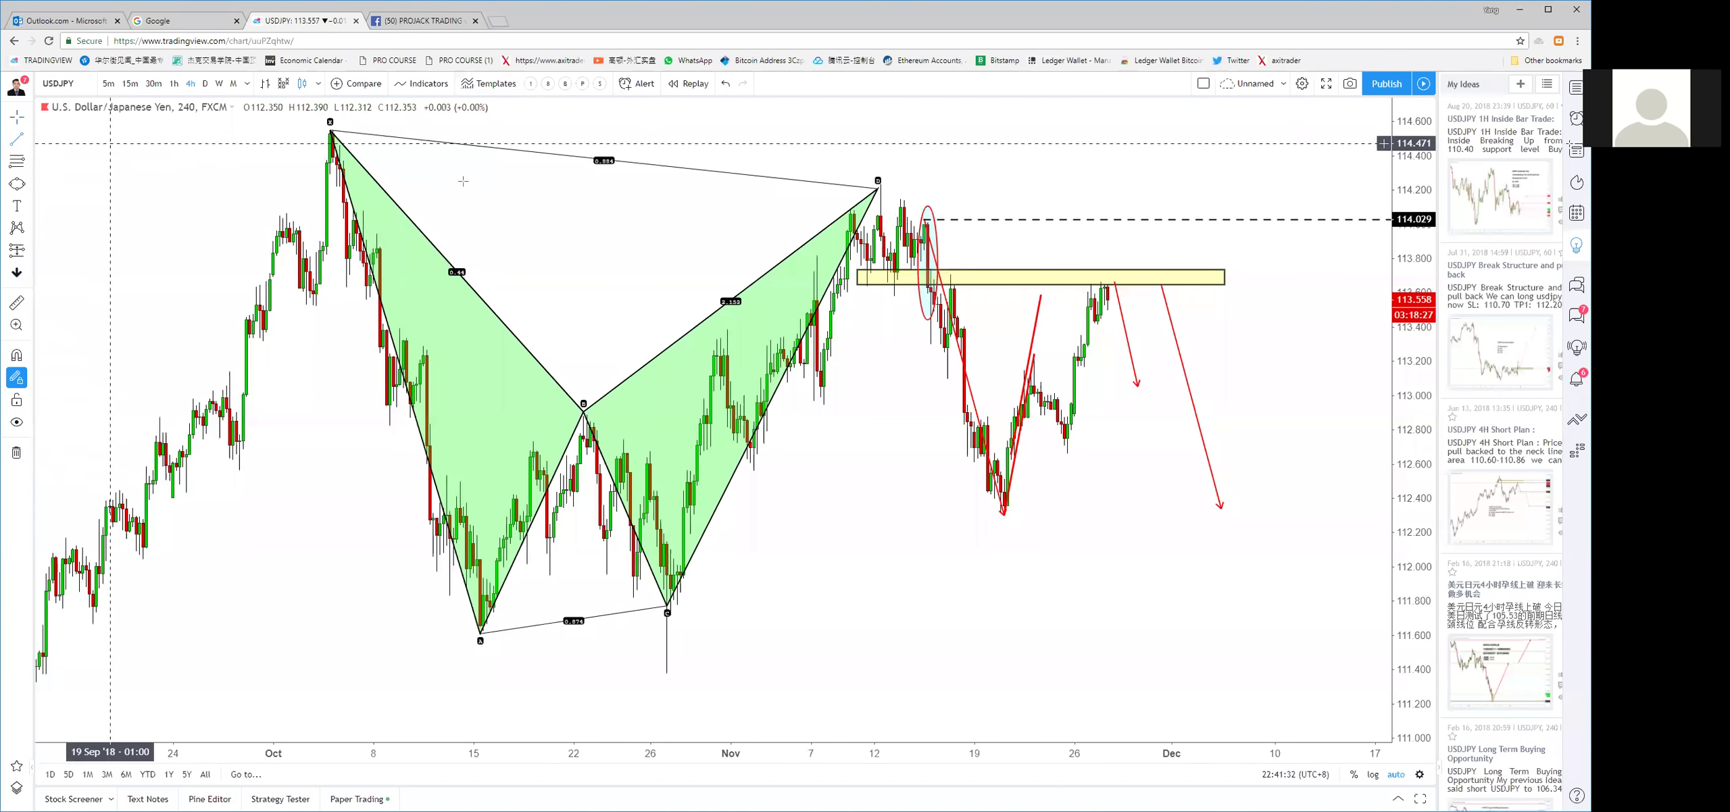
left_click(17, 355)
left_click(879, 186)
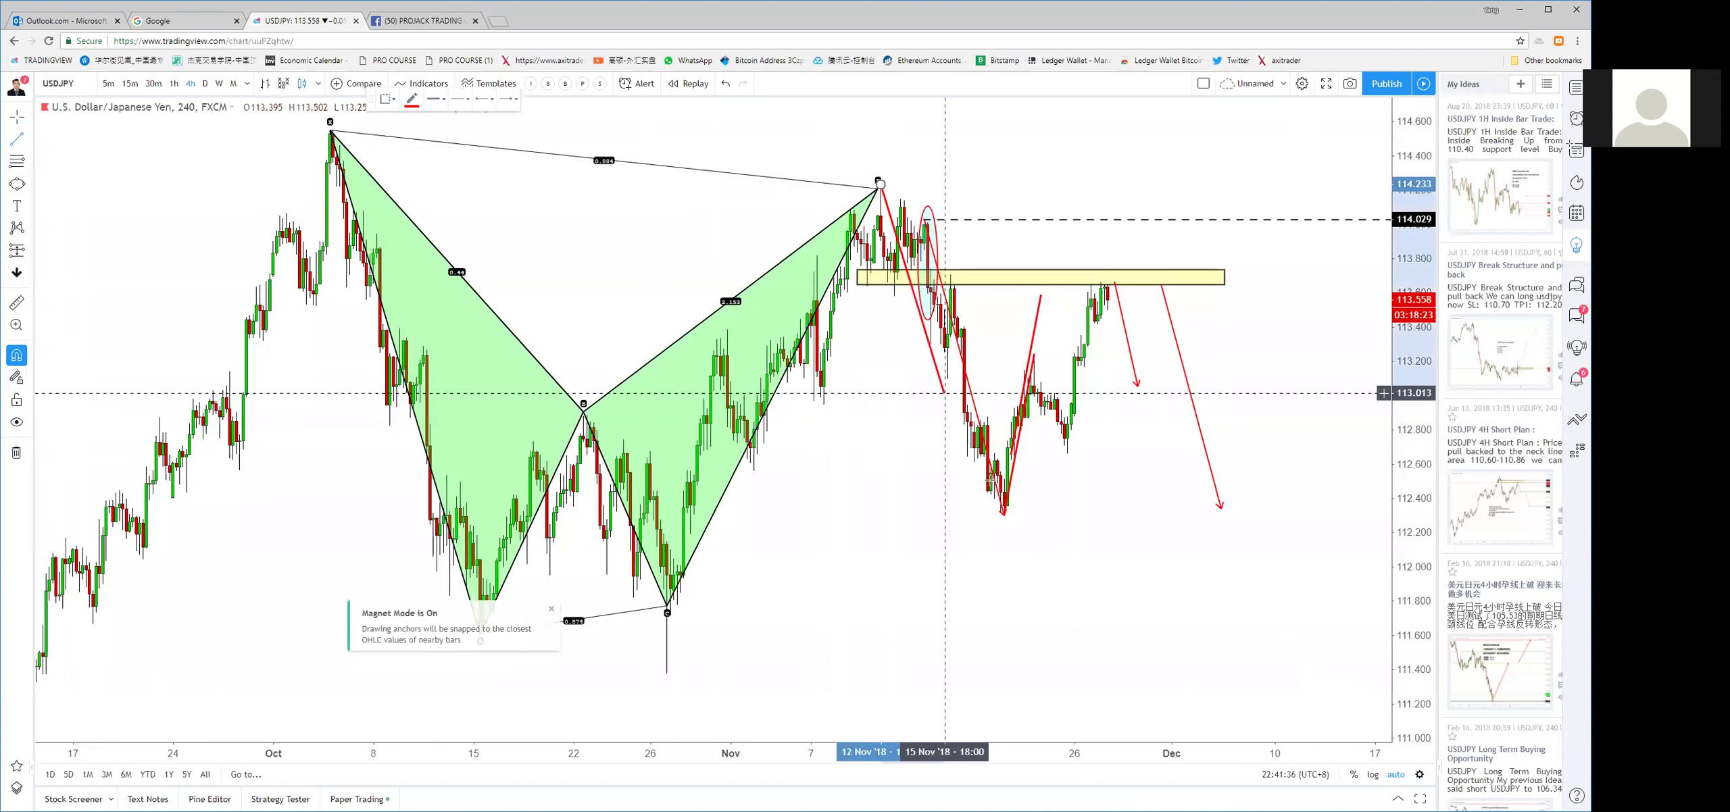
left_click(1001, 512)
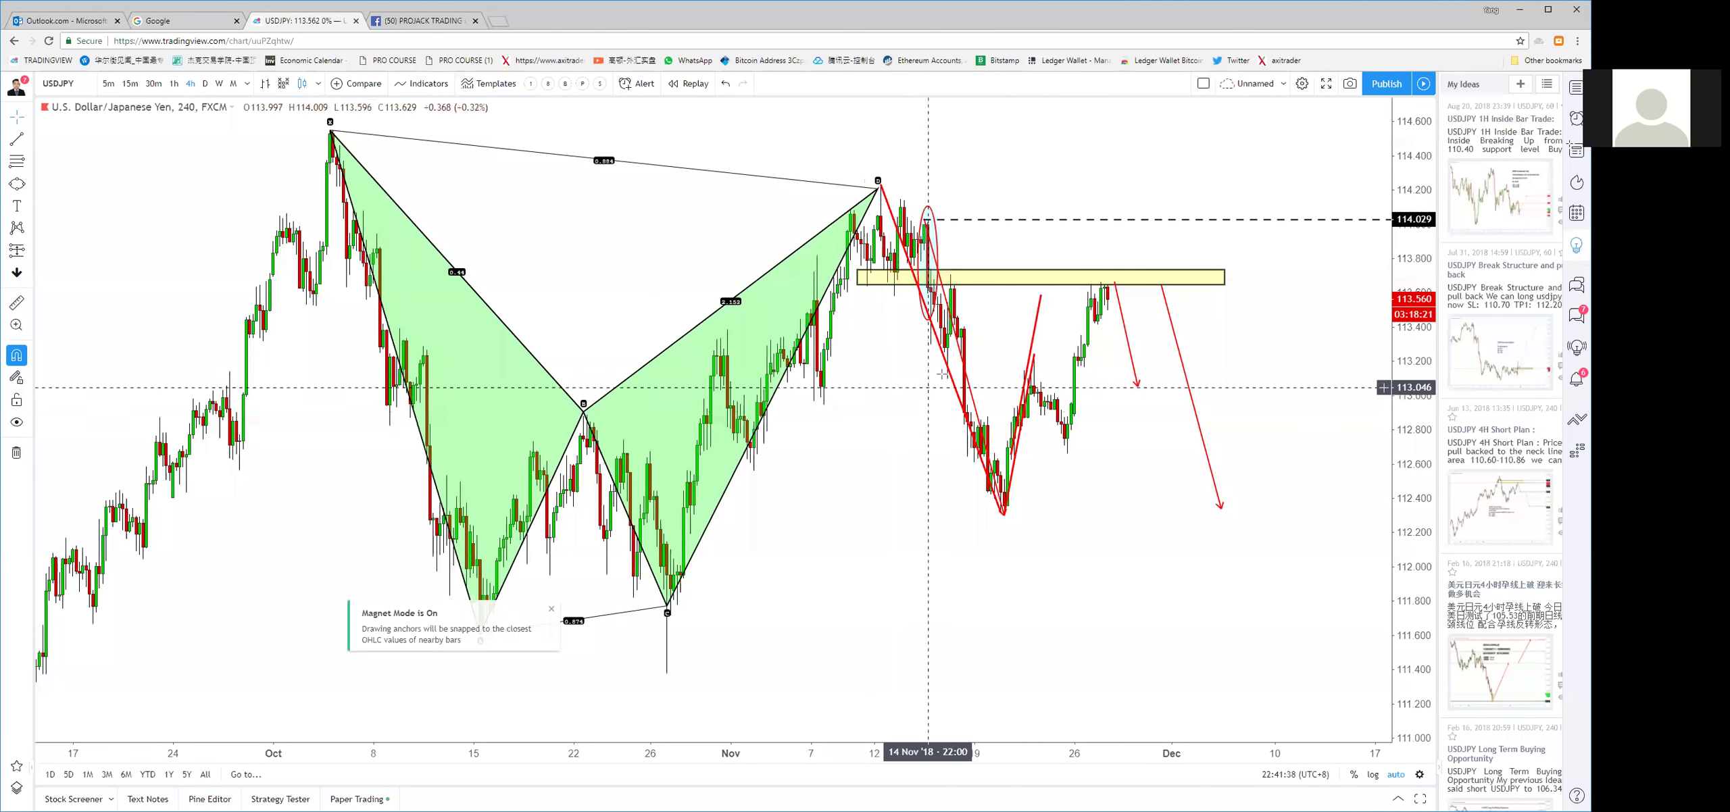
Duplicate the November downswing line and place the copy from the 27 Nov high in the resistance zone down to about 111.73
left_click_drag(957, 392, 1221, 508)
left_click_drag(1304, 543, 1309, 581)
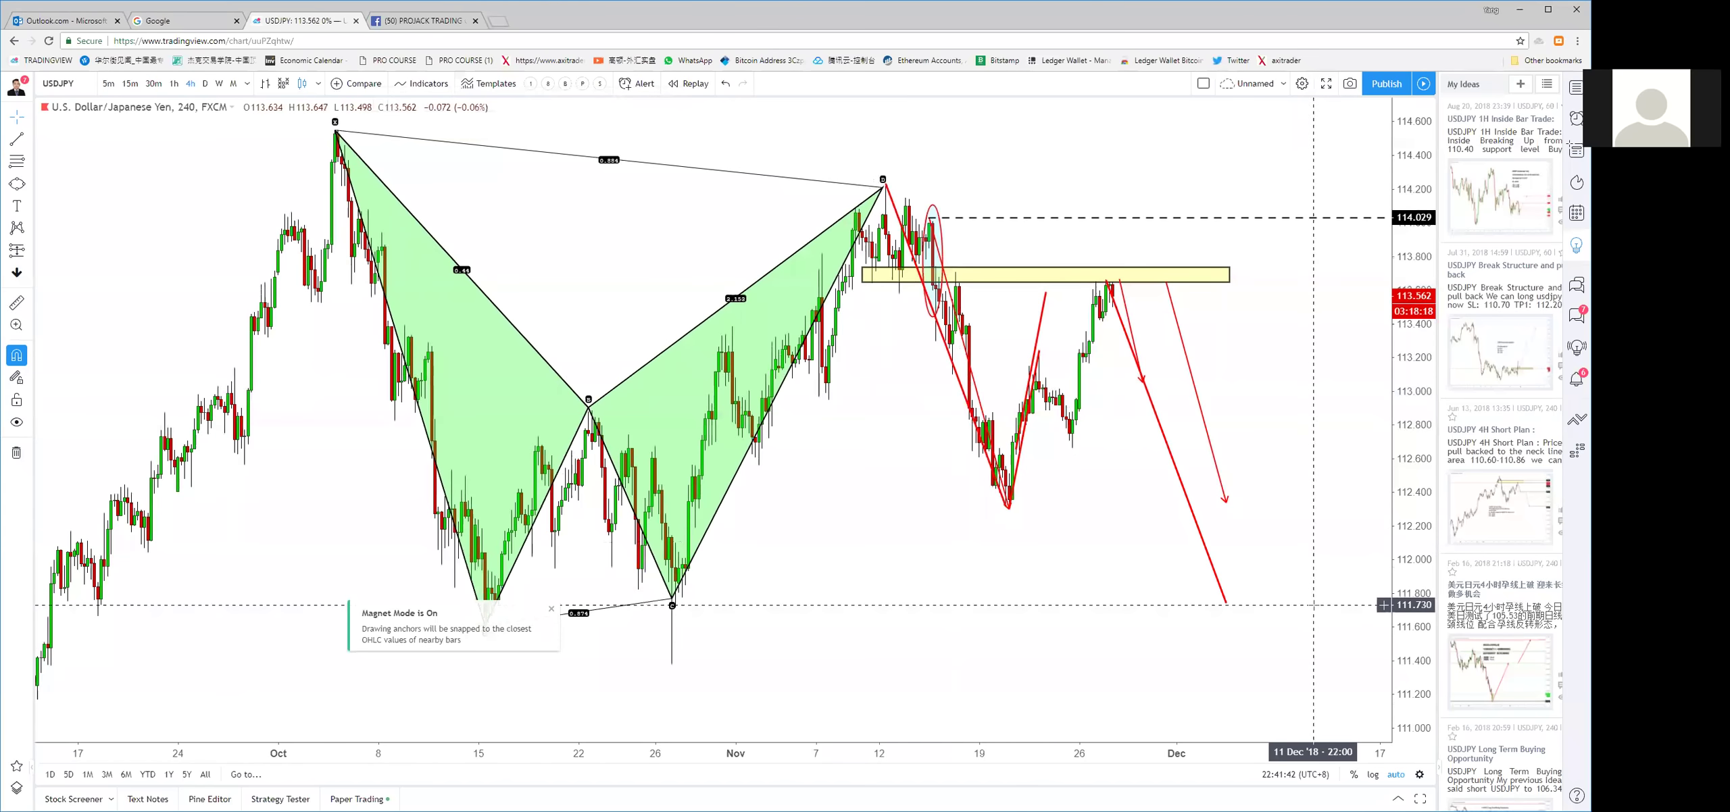
scroll(1287, 515, "up", 2)
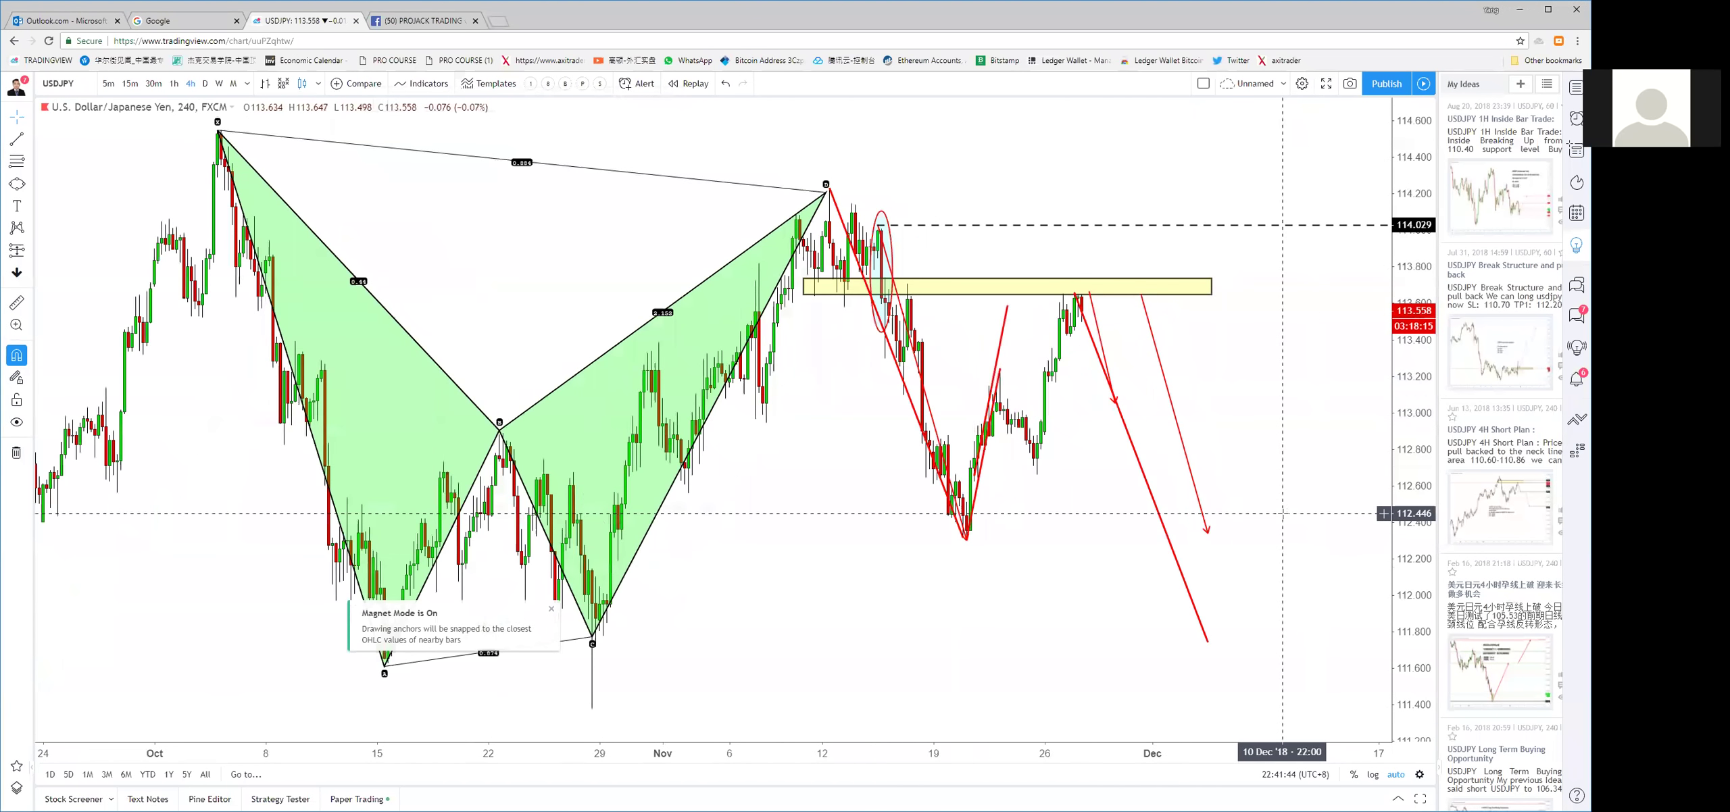
Delete the short projection arrow below the resistance zone and the arrow along the mid-November downswing
left_click(1070, 345)
left_click(1070, 348)
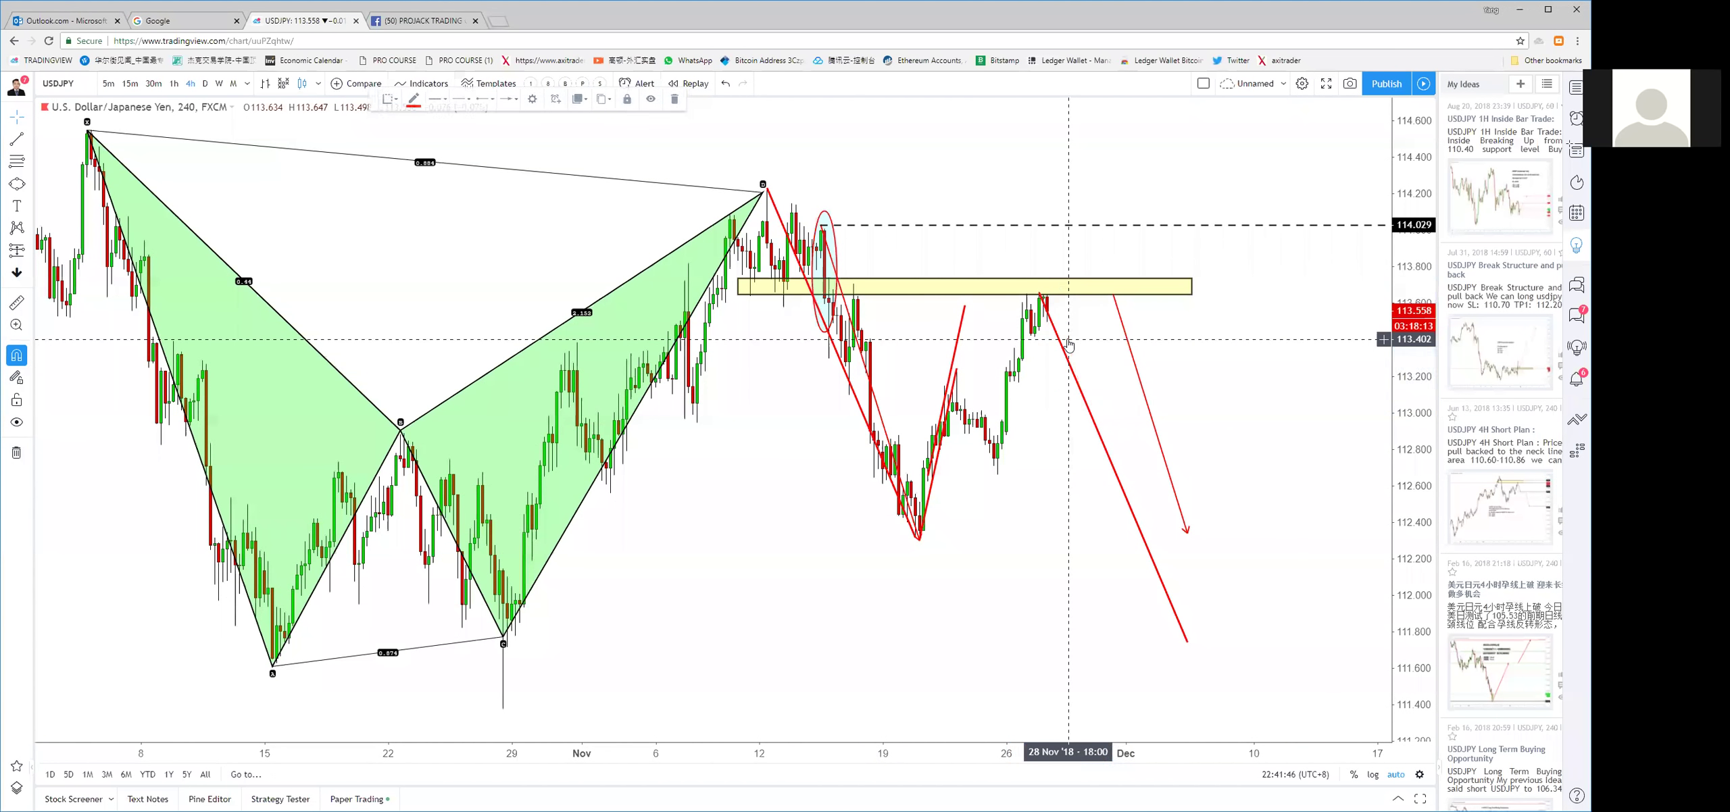
left_click(879, 413)
left_click(879, 413)
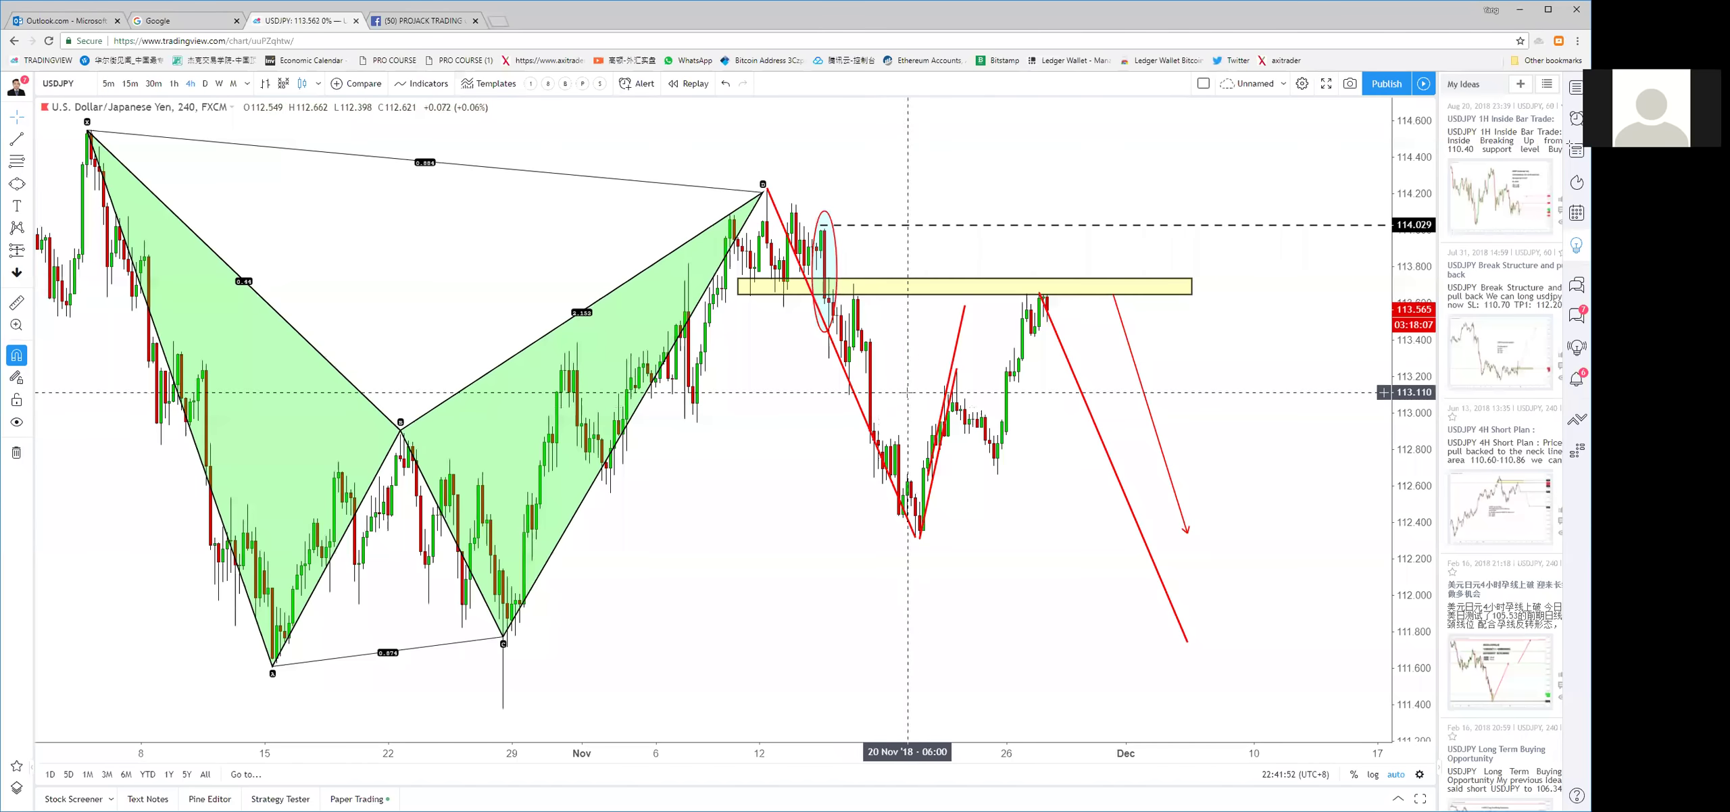
Move the overlaid trend line back onto the second late-November upswing, from about 112.709 to 113.644
left_click(957, 343)
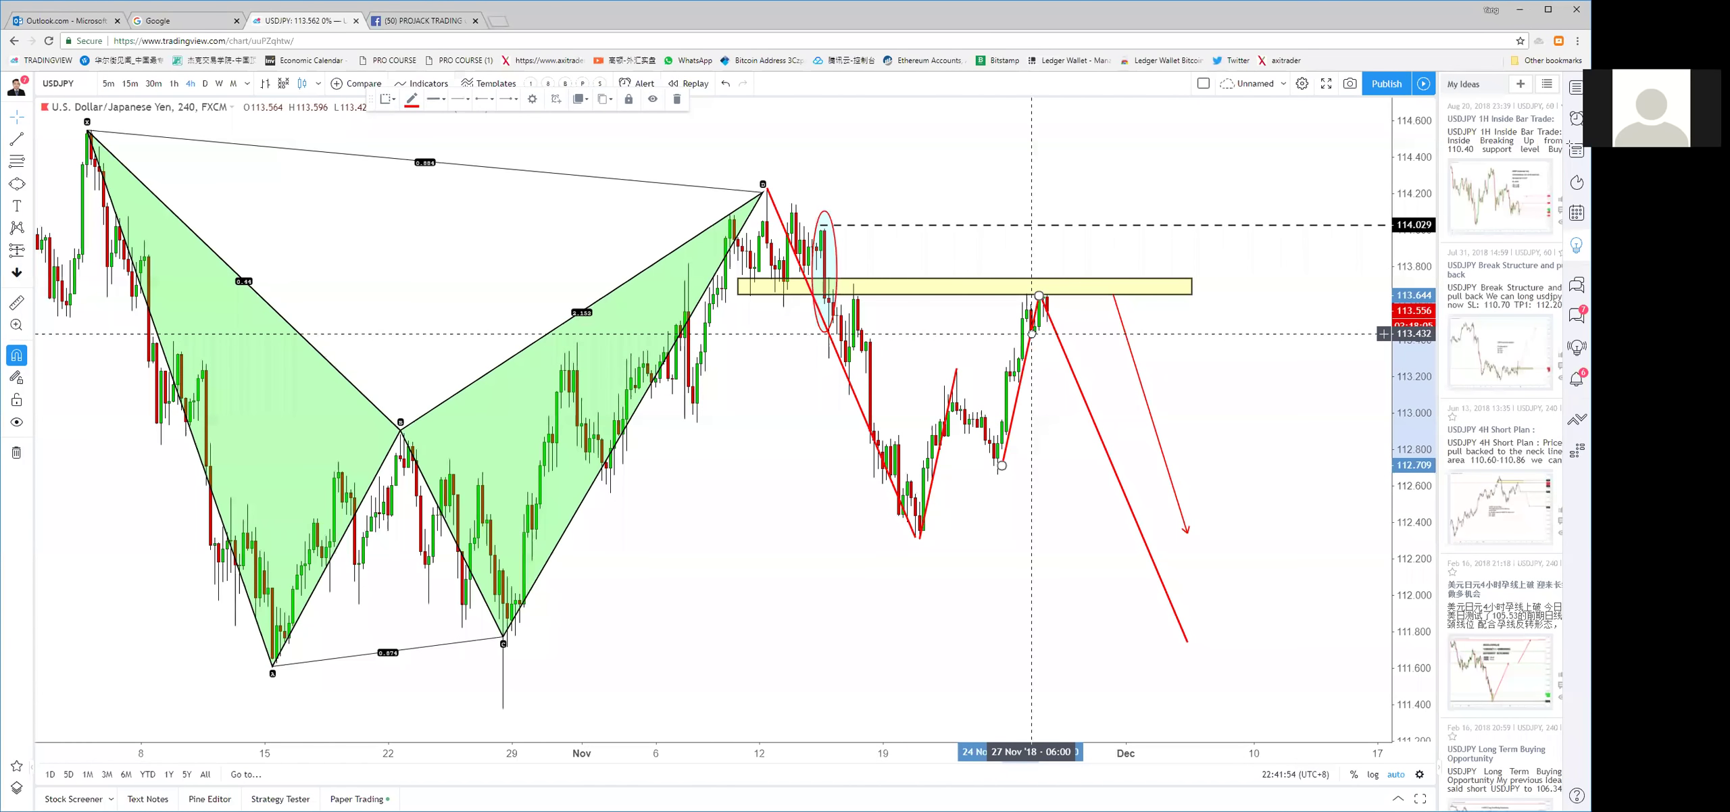
left_click_drag(958, 343, 1032, 333)
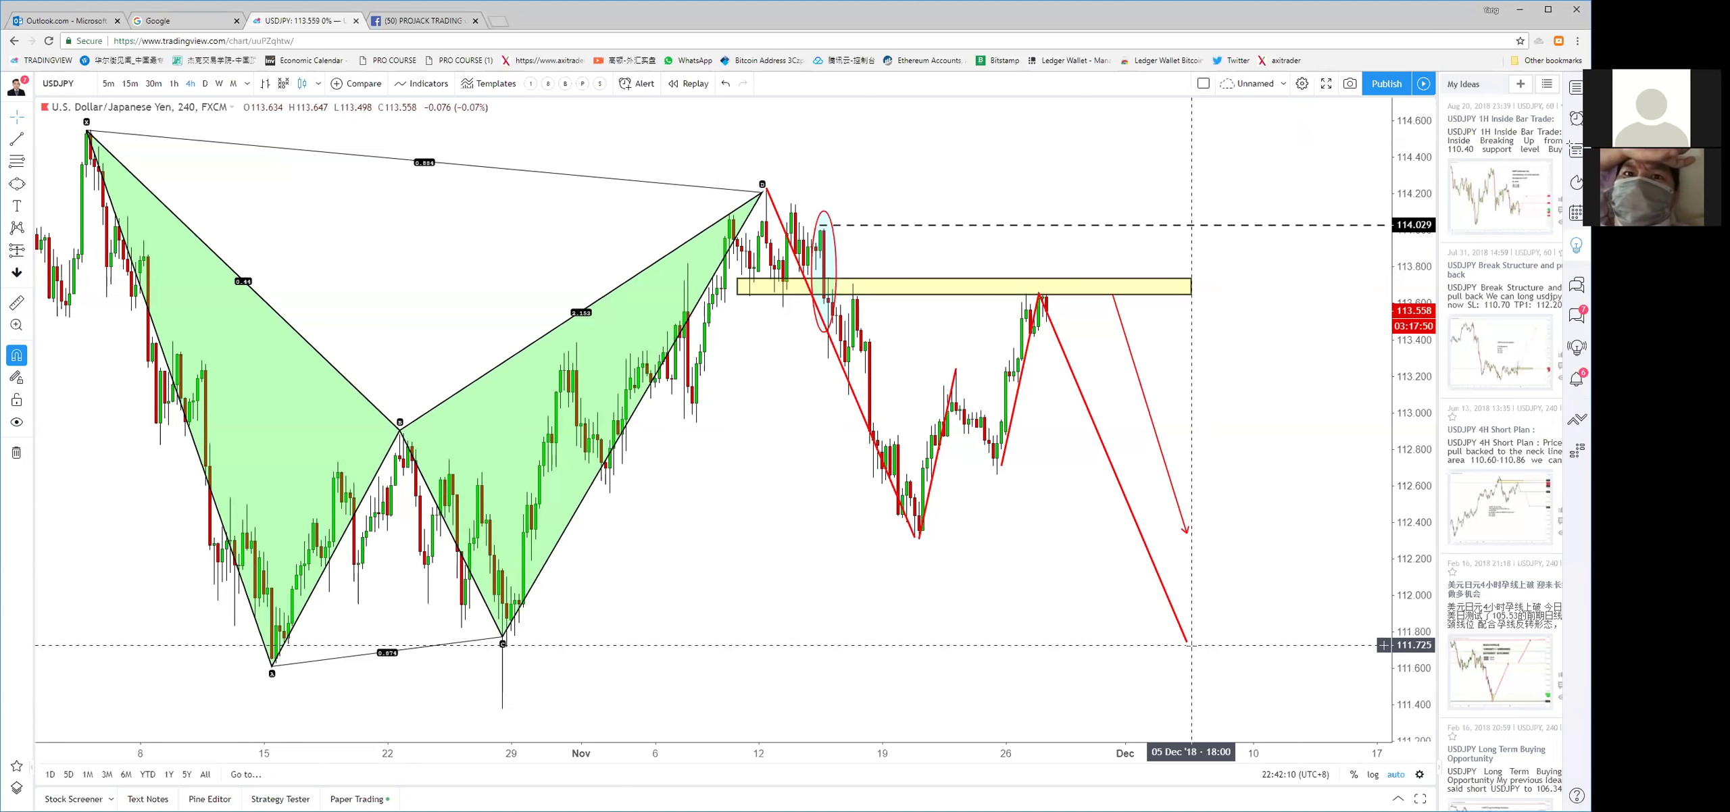
Examine the latest candles at the resistance zone against the November downswing and the projected decline
scroll(1195, 644, "up", 5)
scroll(888, 514, "up", 3)
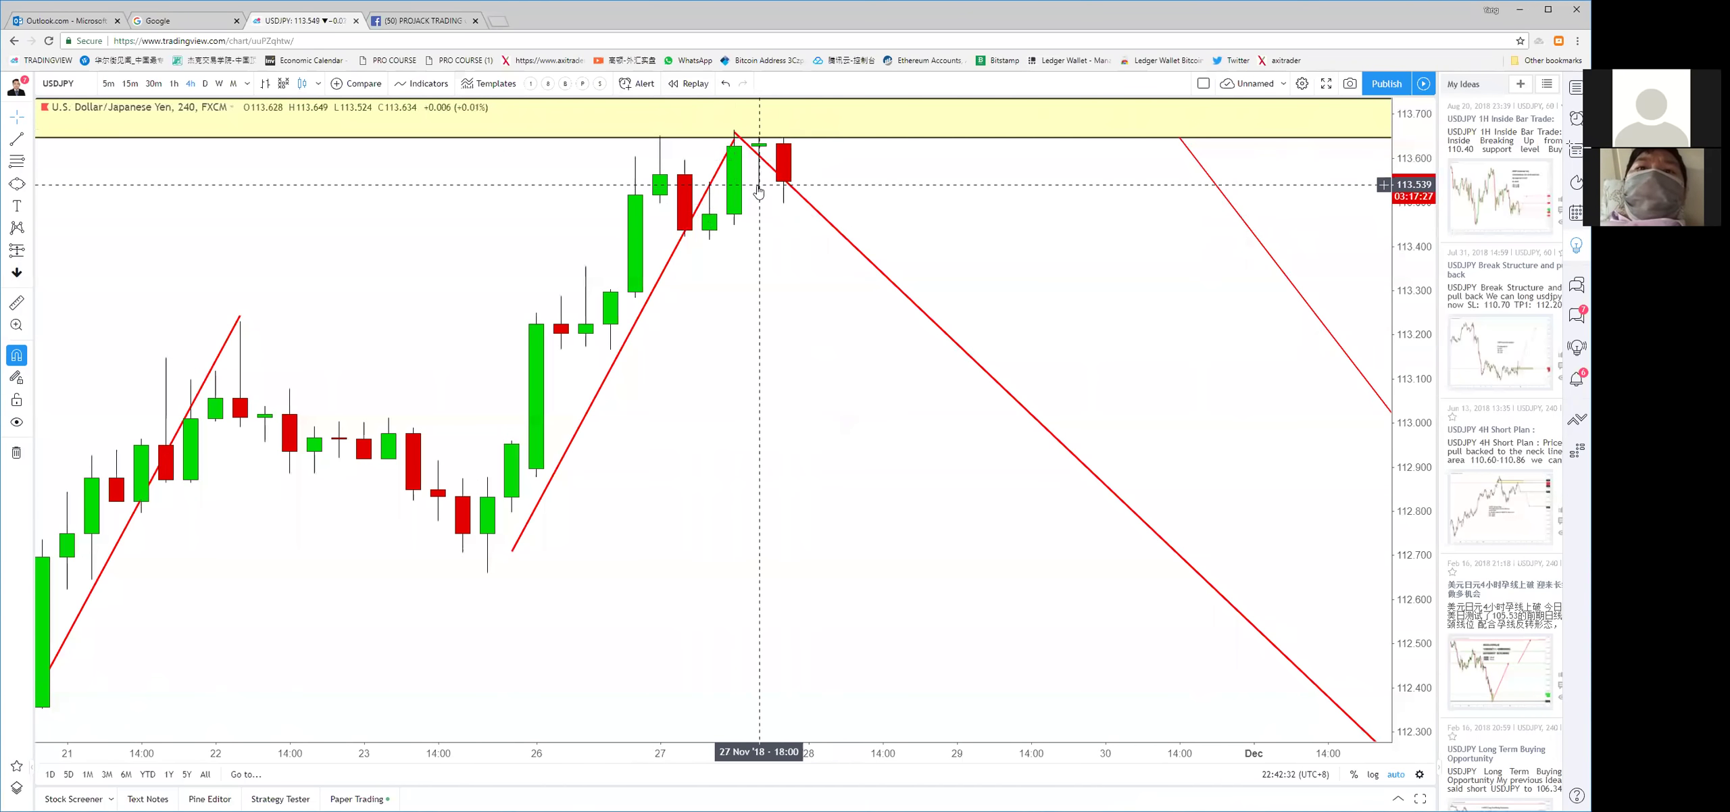
scroll(879, 379, "down", 3)
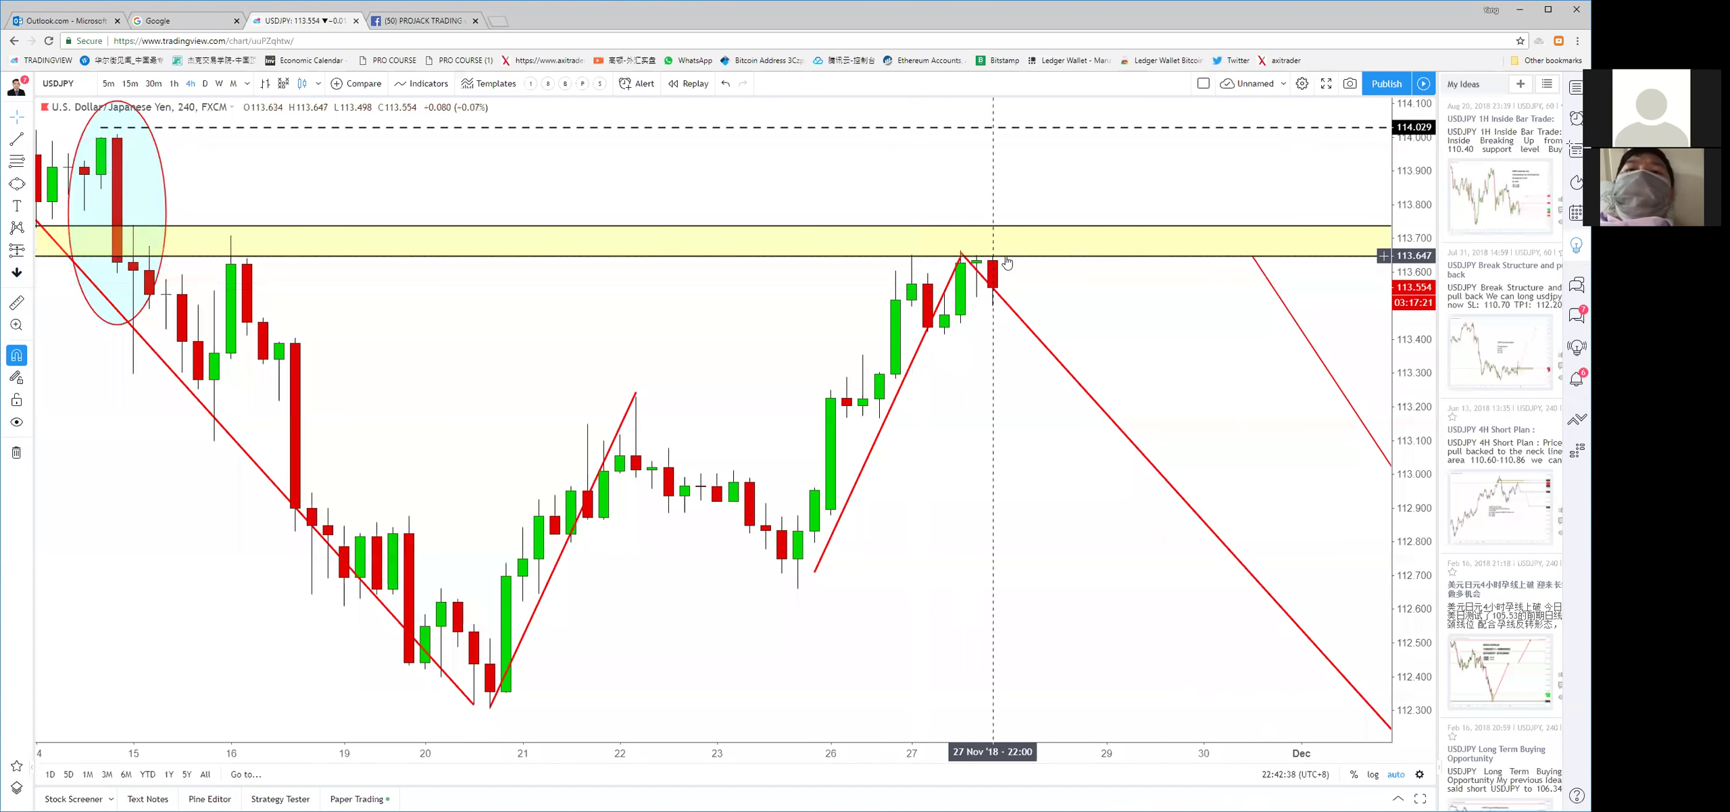
scroll(966, 236, "up", 1)
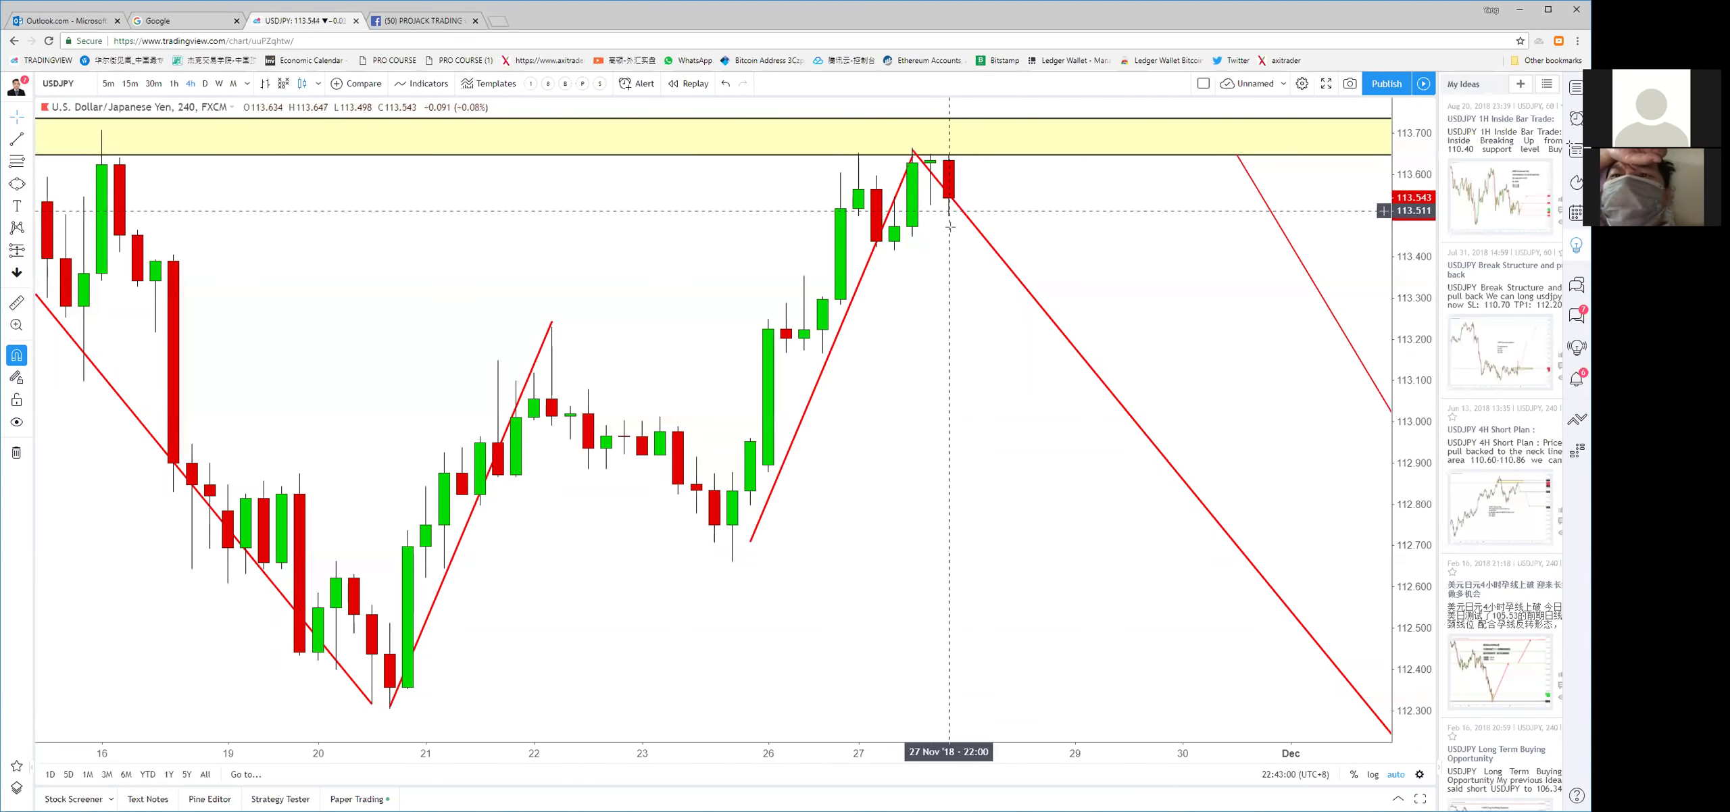
scroll(949, 346, "down", 2)
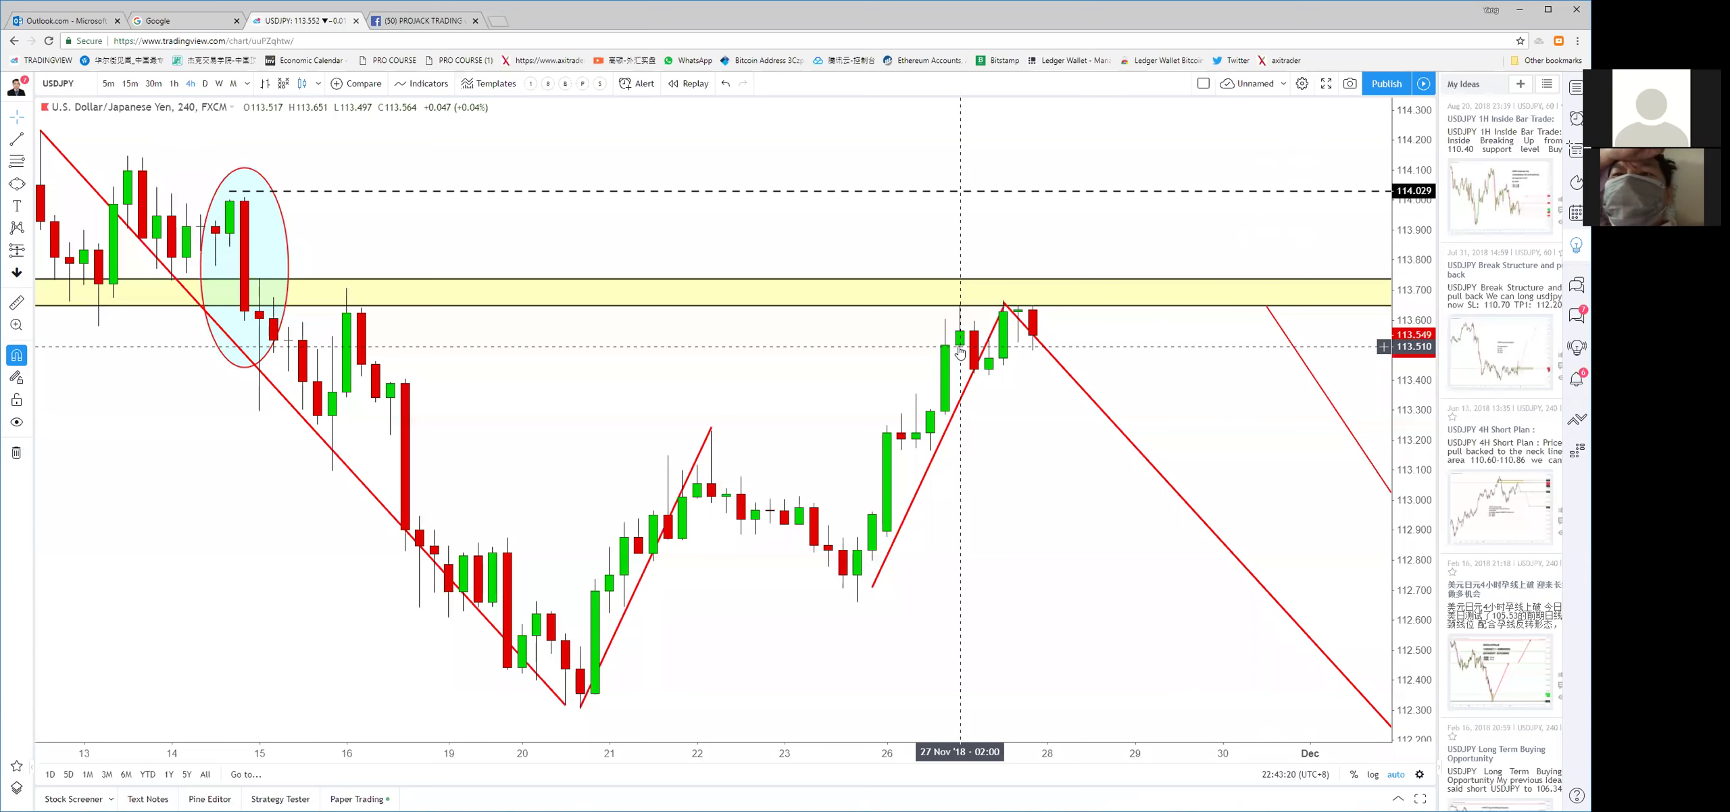
scroll(959, 352, "down", 5)
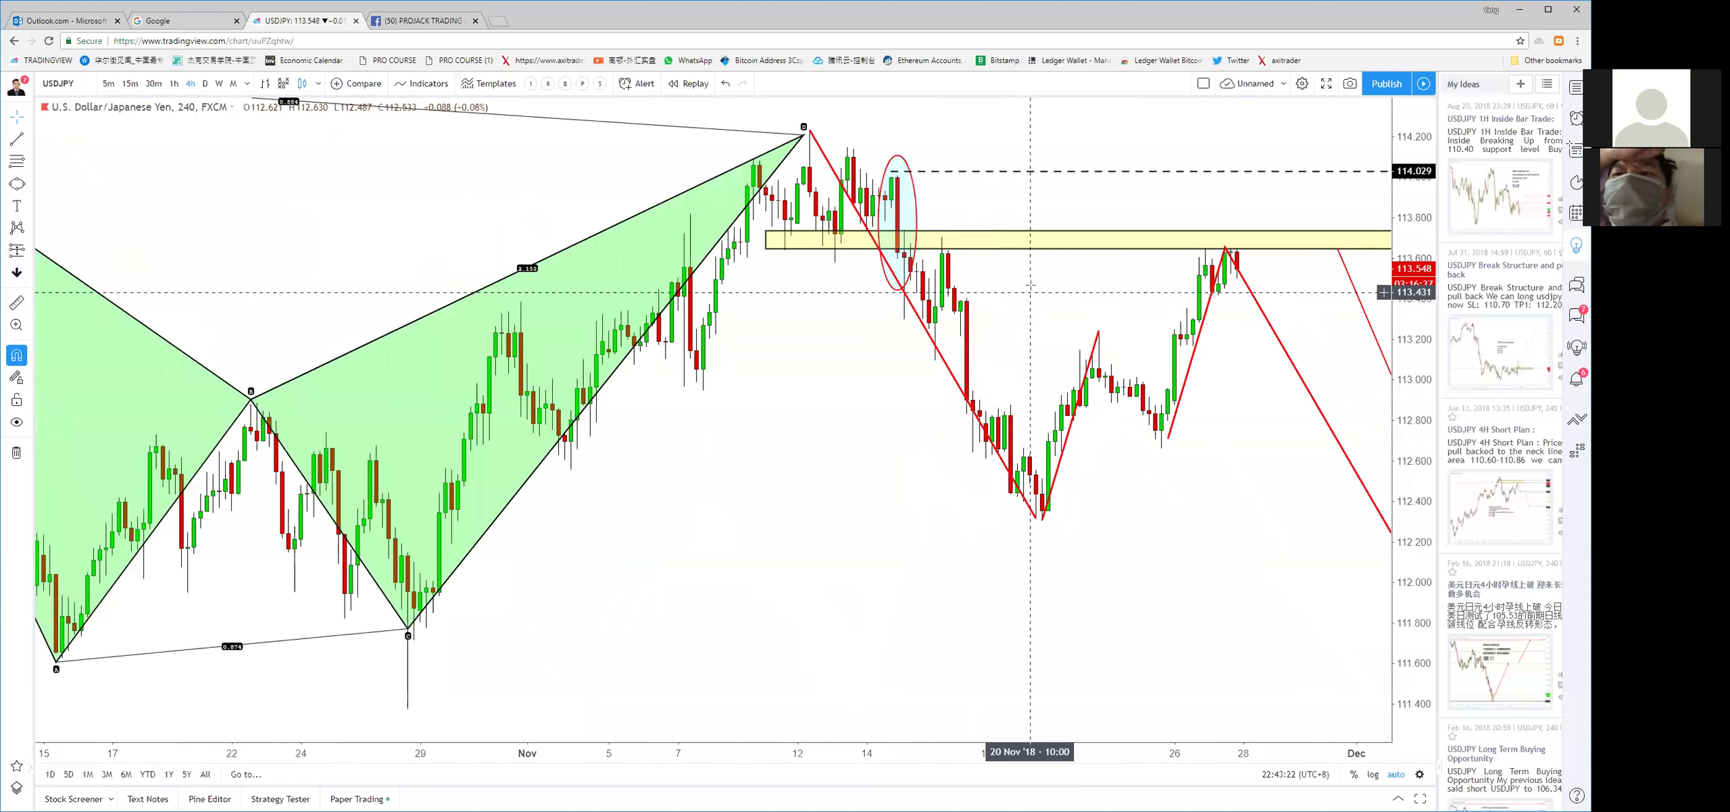
left_click_drag(1210, 344, 1055, 358)
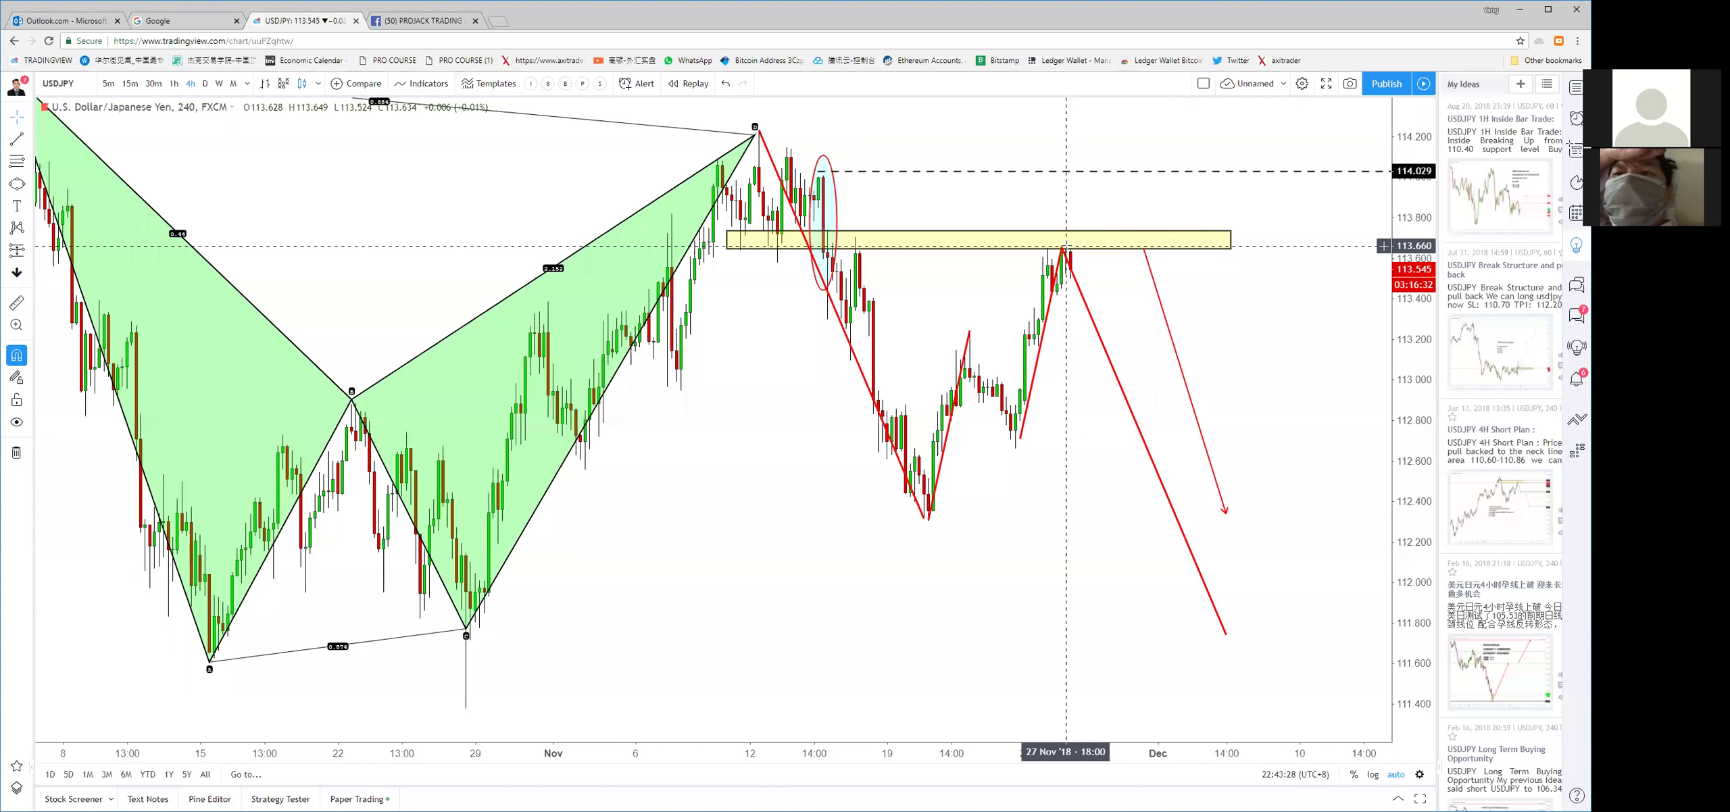
scroll(1067, 246, "up", 4)
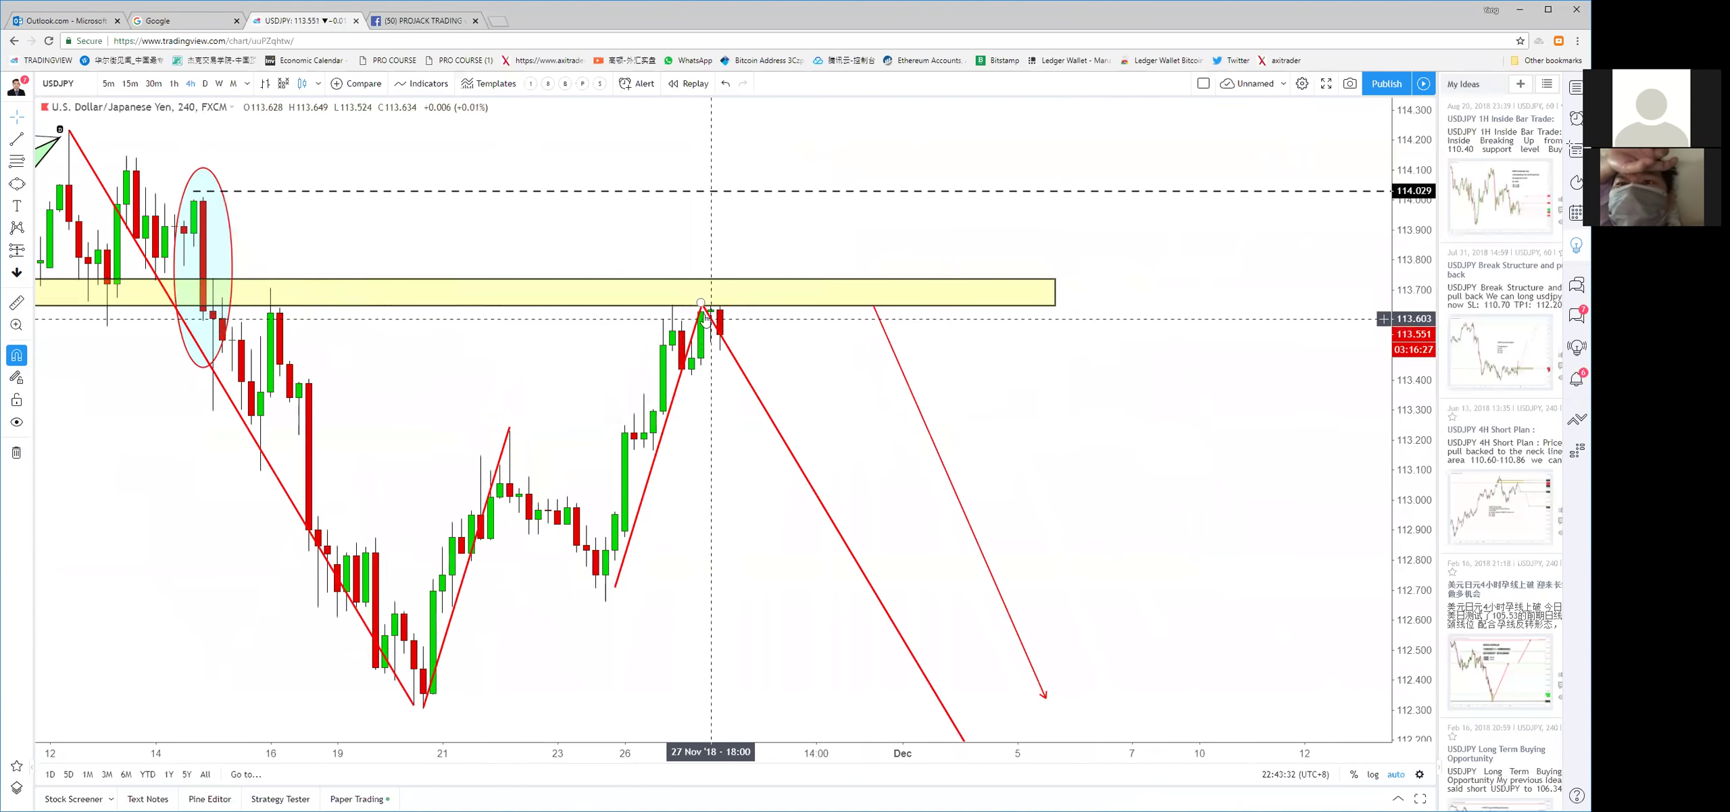
left_click_drag(705, 317, 872, 339)
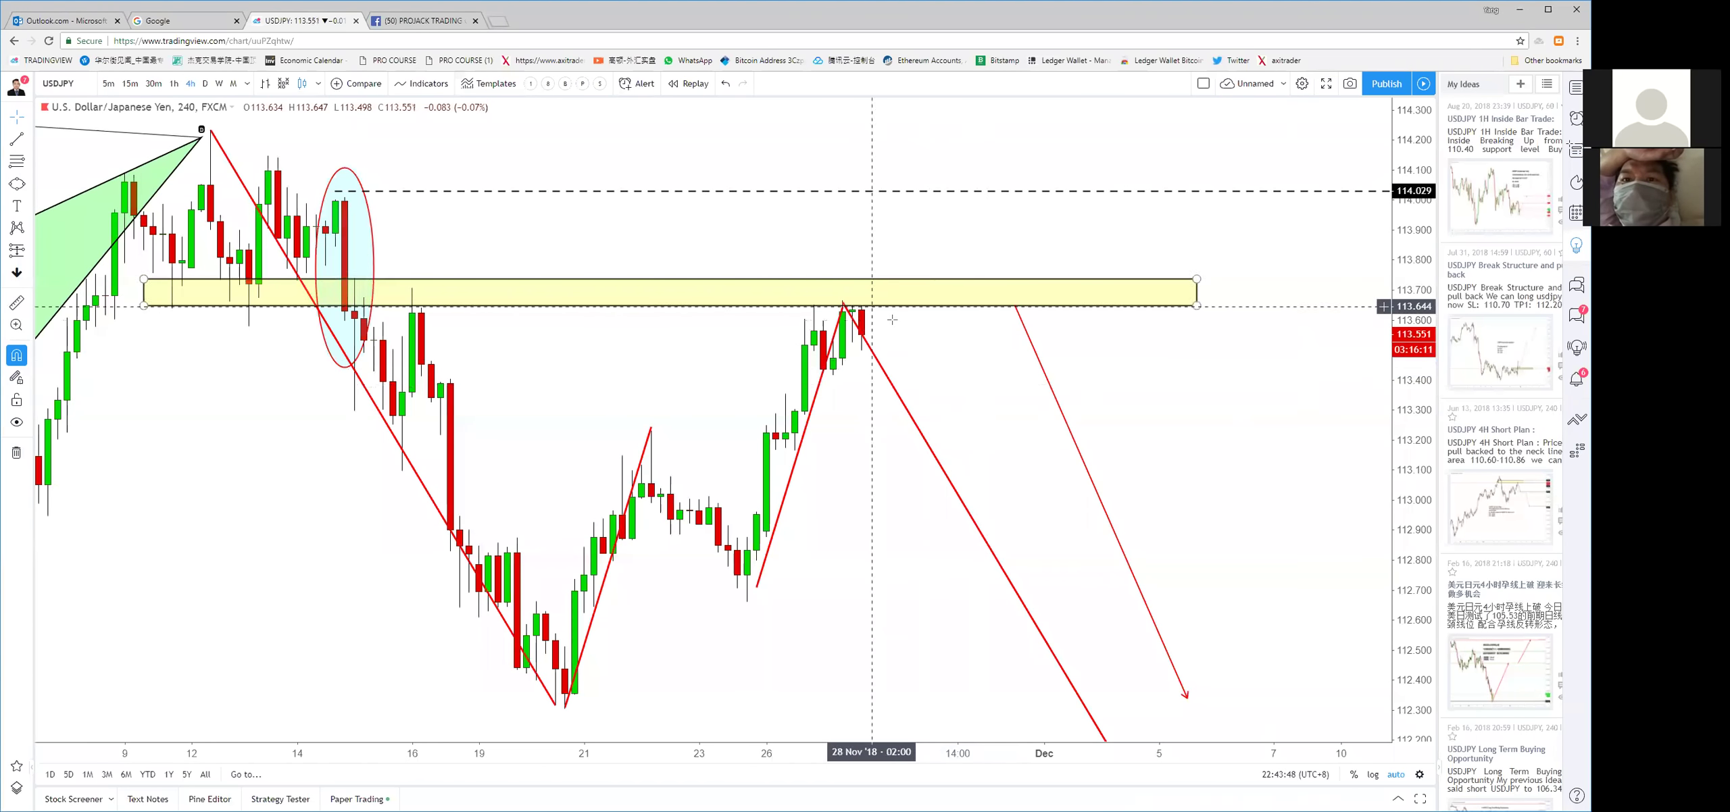
scroll(937, 234, "down", 5)
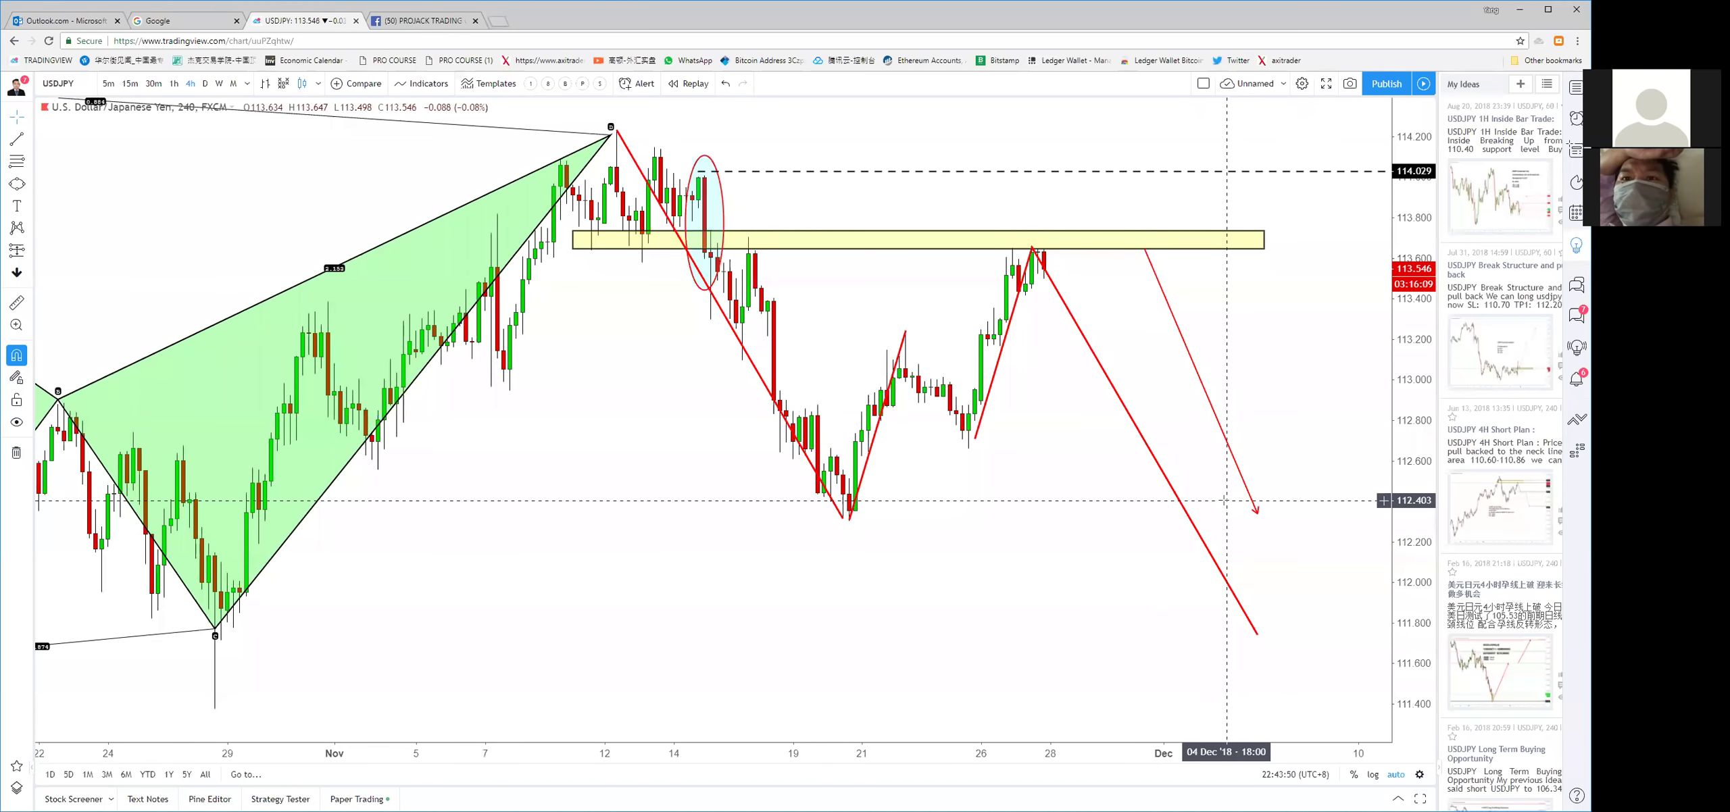
scroll(1225, 500, "down", 3)
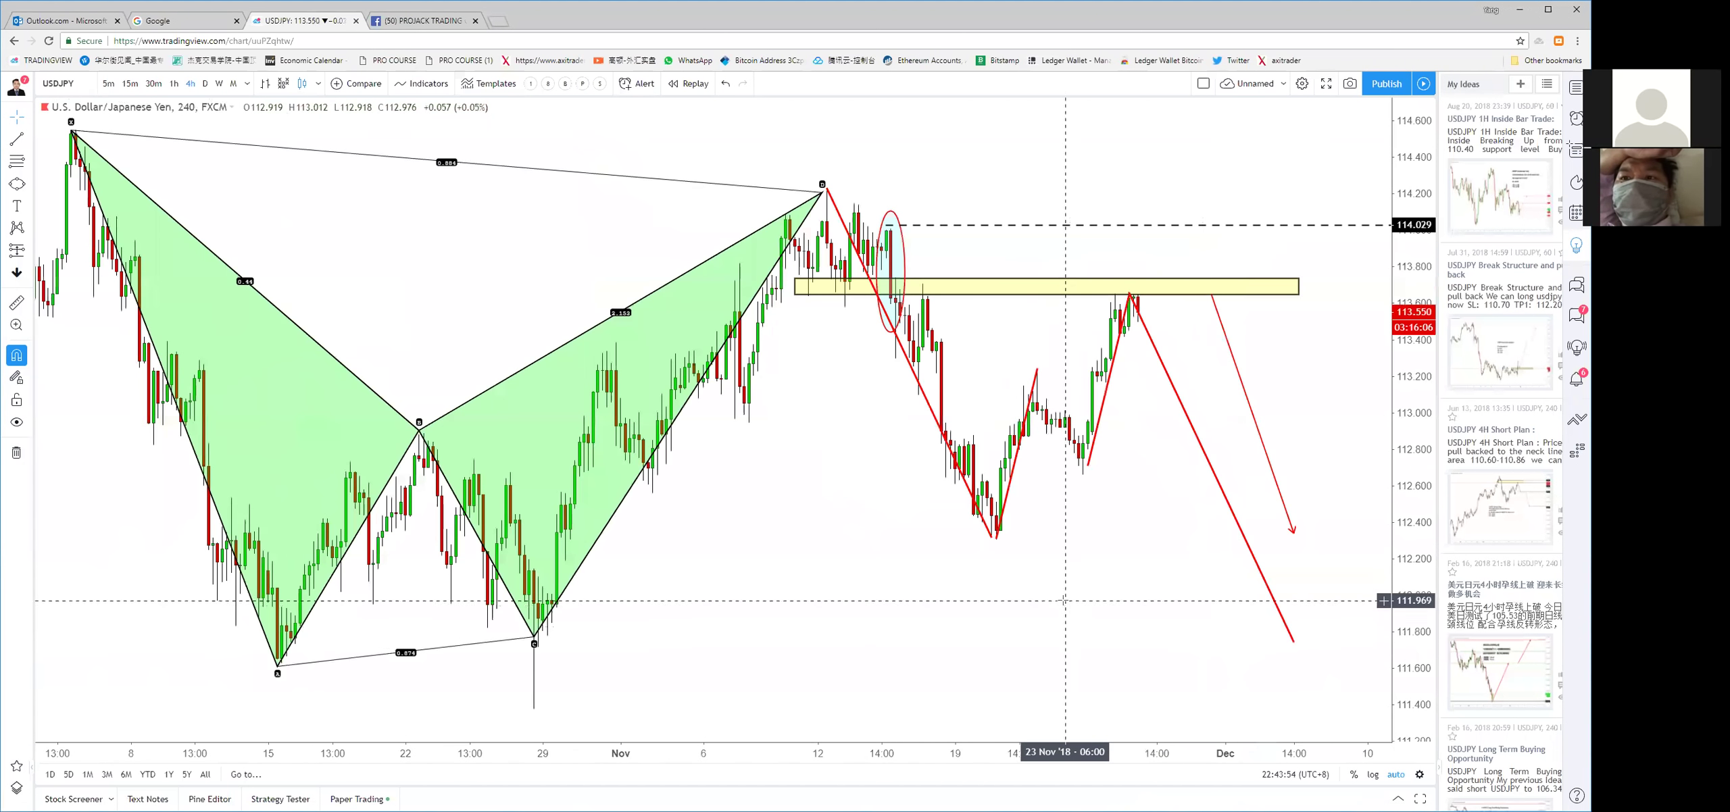
scroll(1064, 605, "down", 5)
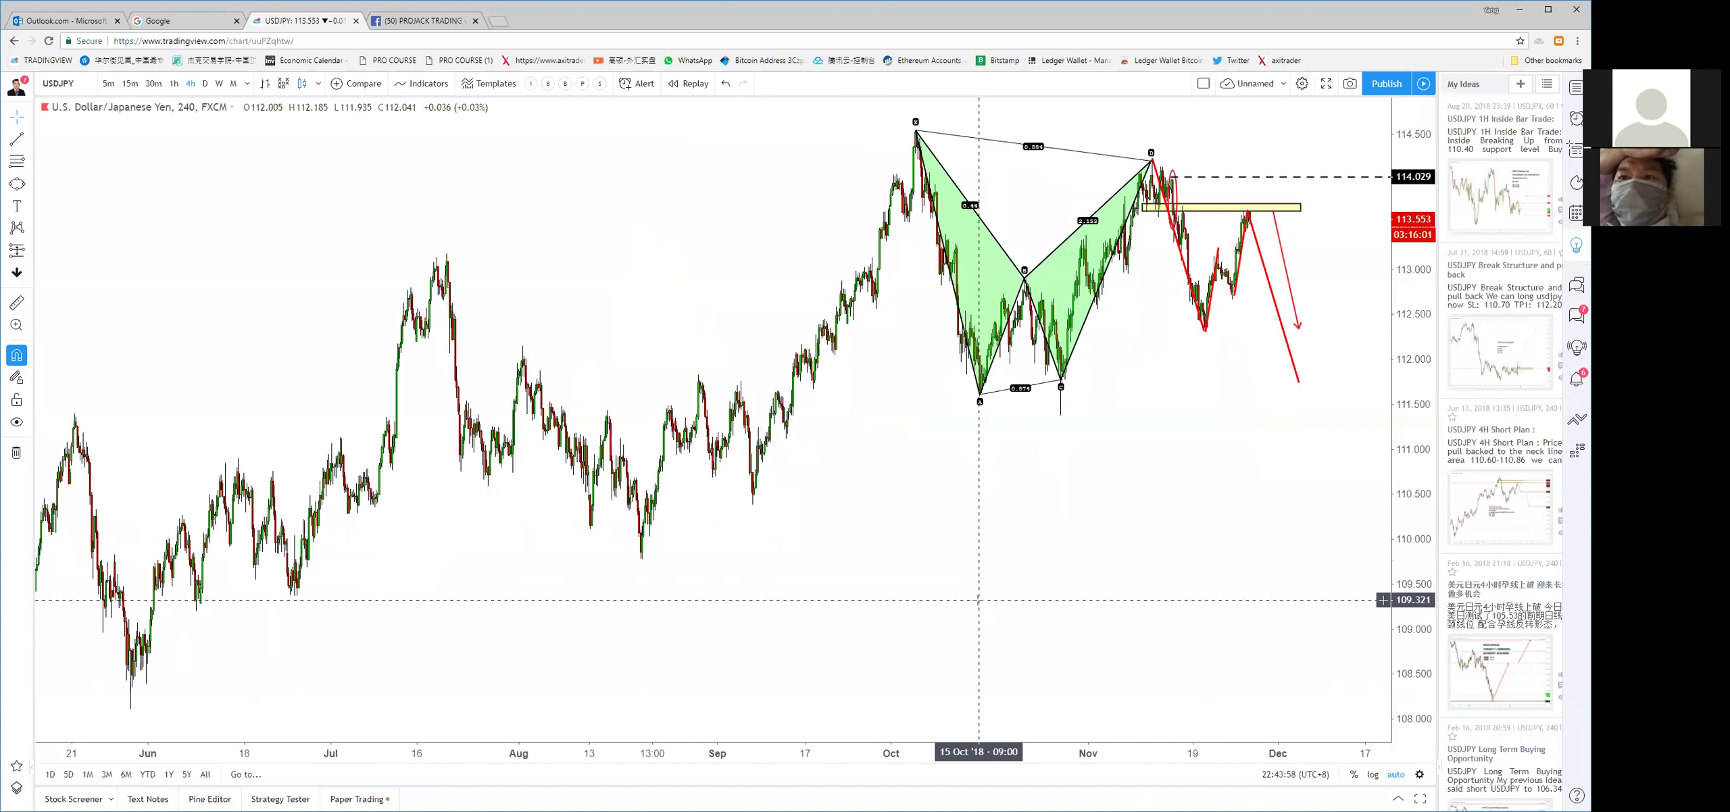
scroll(979, 600, "up", 2)
scroll(979, 596, "up", 1)
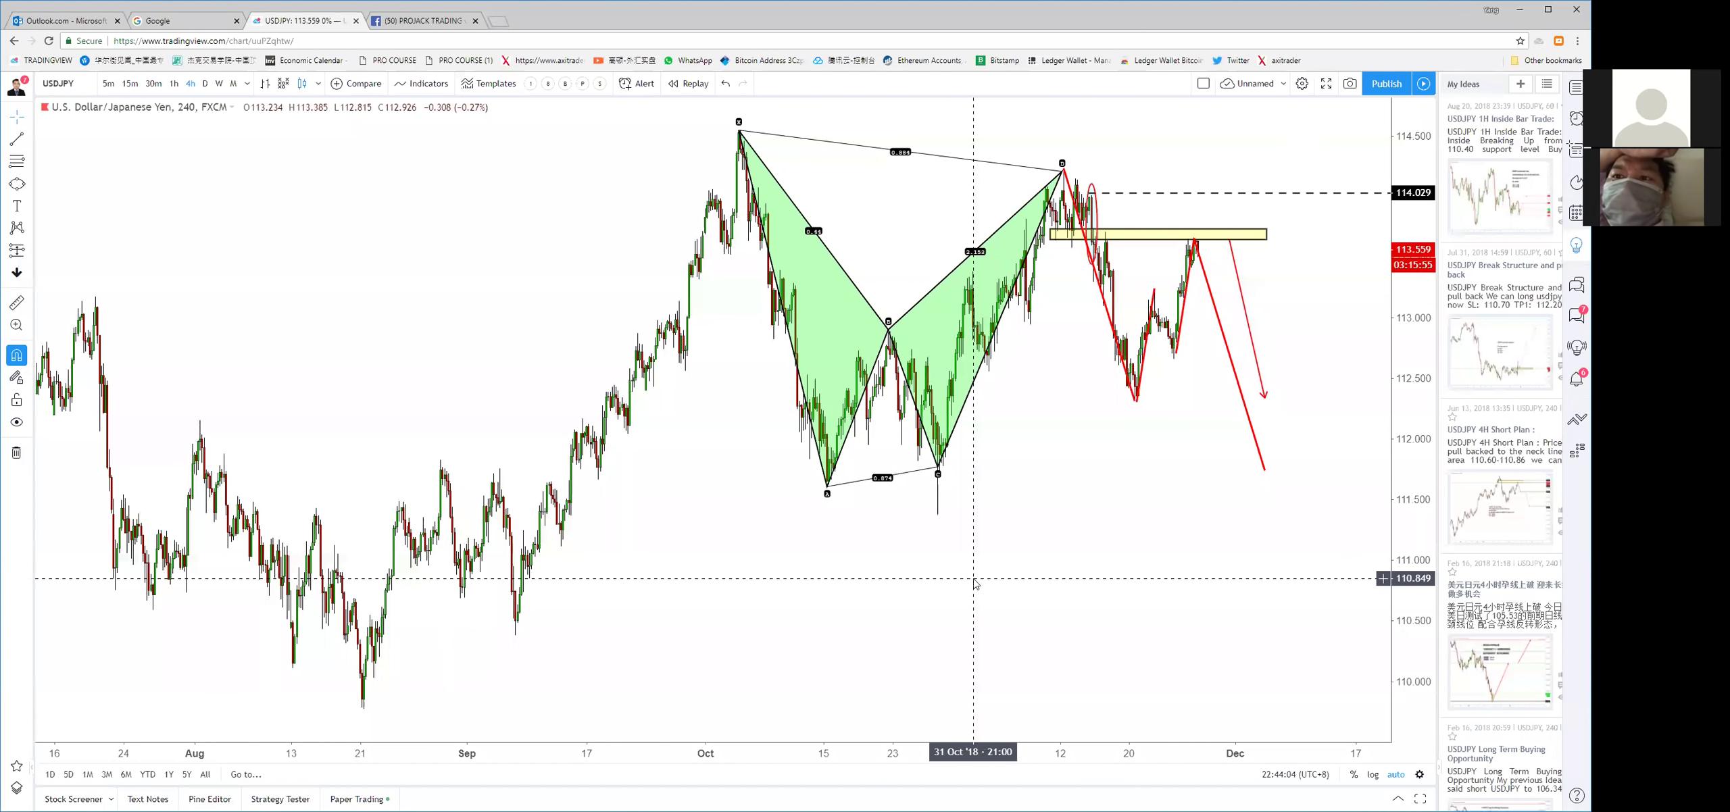
Switch the chart to SPX500 and clear its existing zone and horizontal level lines
type("SPX")
key("Return")
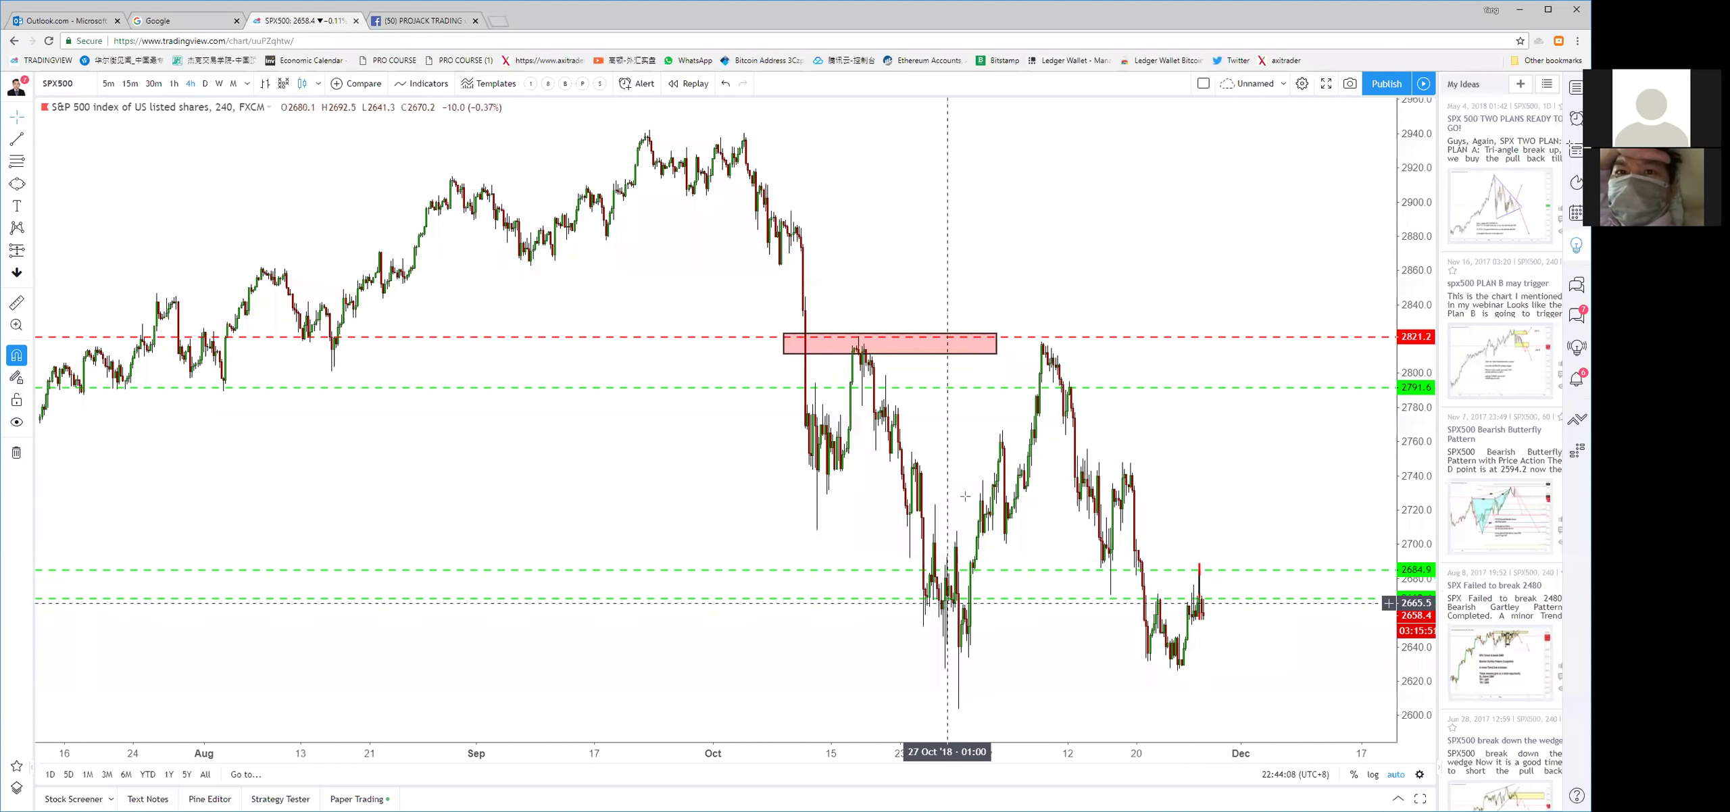
scroll(890, 410, "down", 2)
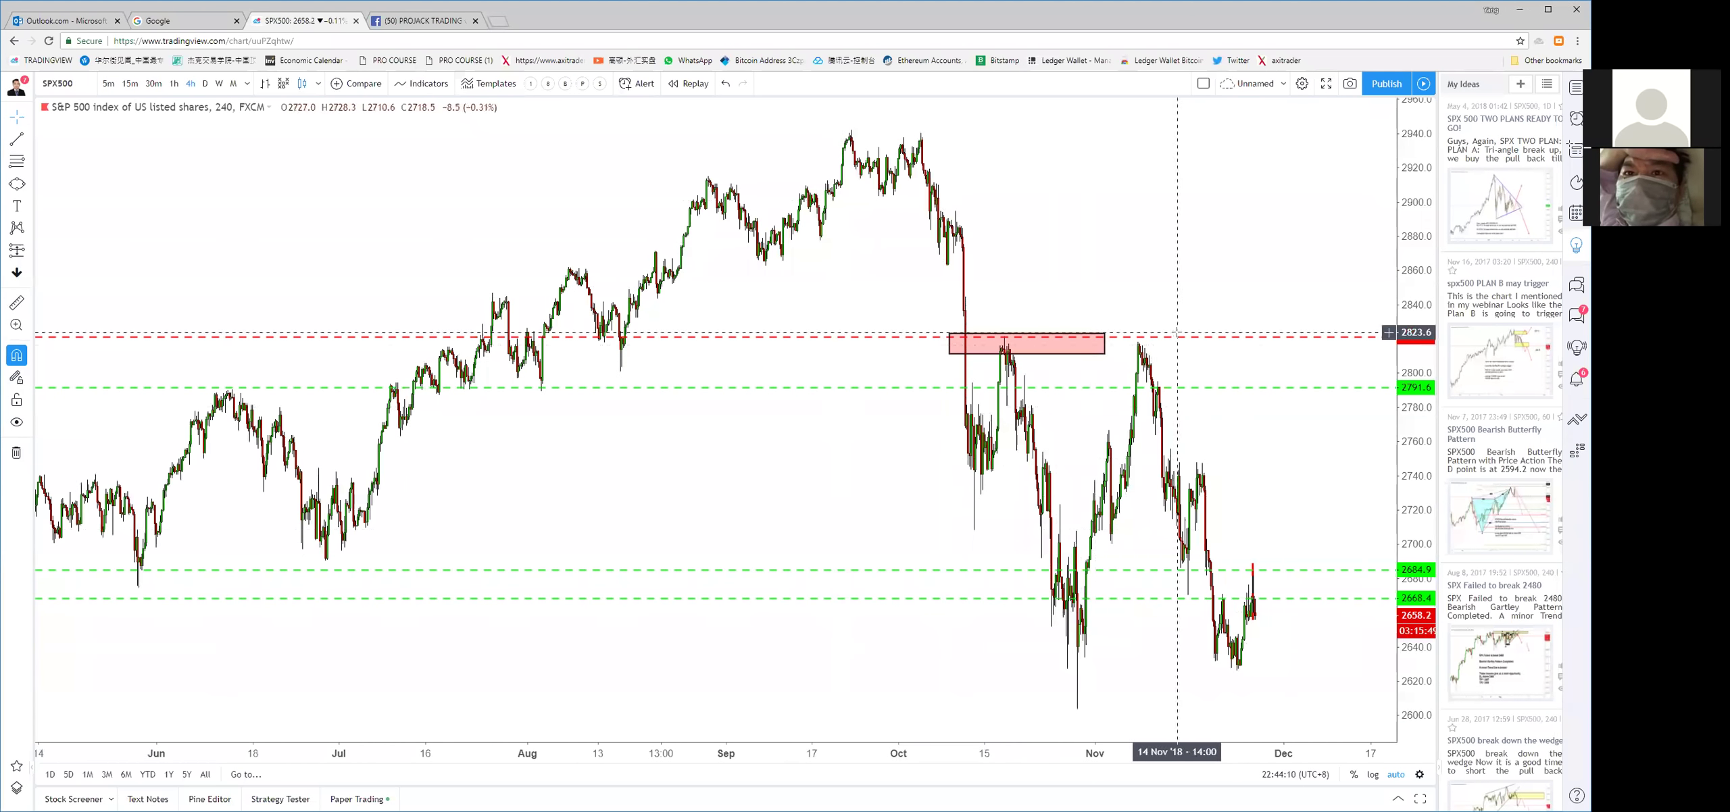
scroll(1167, 340, "up", 1)
scroll(1167, 340, "up", 1)
scroll(1168, 340, "down", 2)
left_click_drag(1168, 340, 1061, 283)
key("ctrl+alt+h")
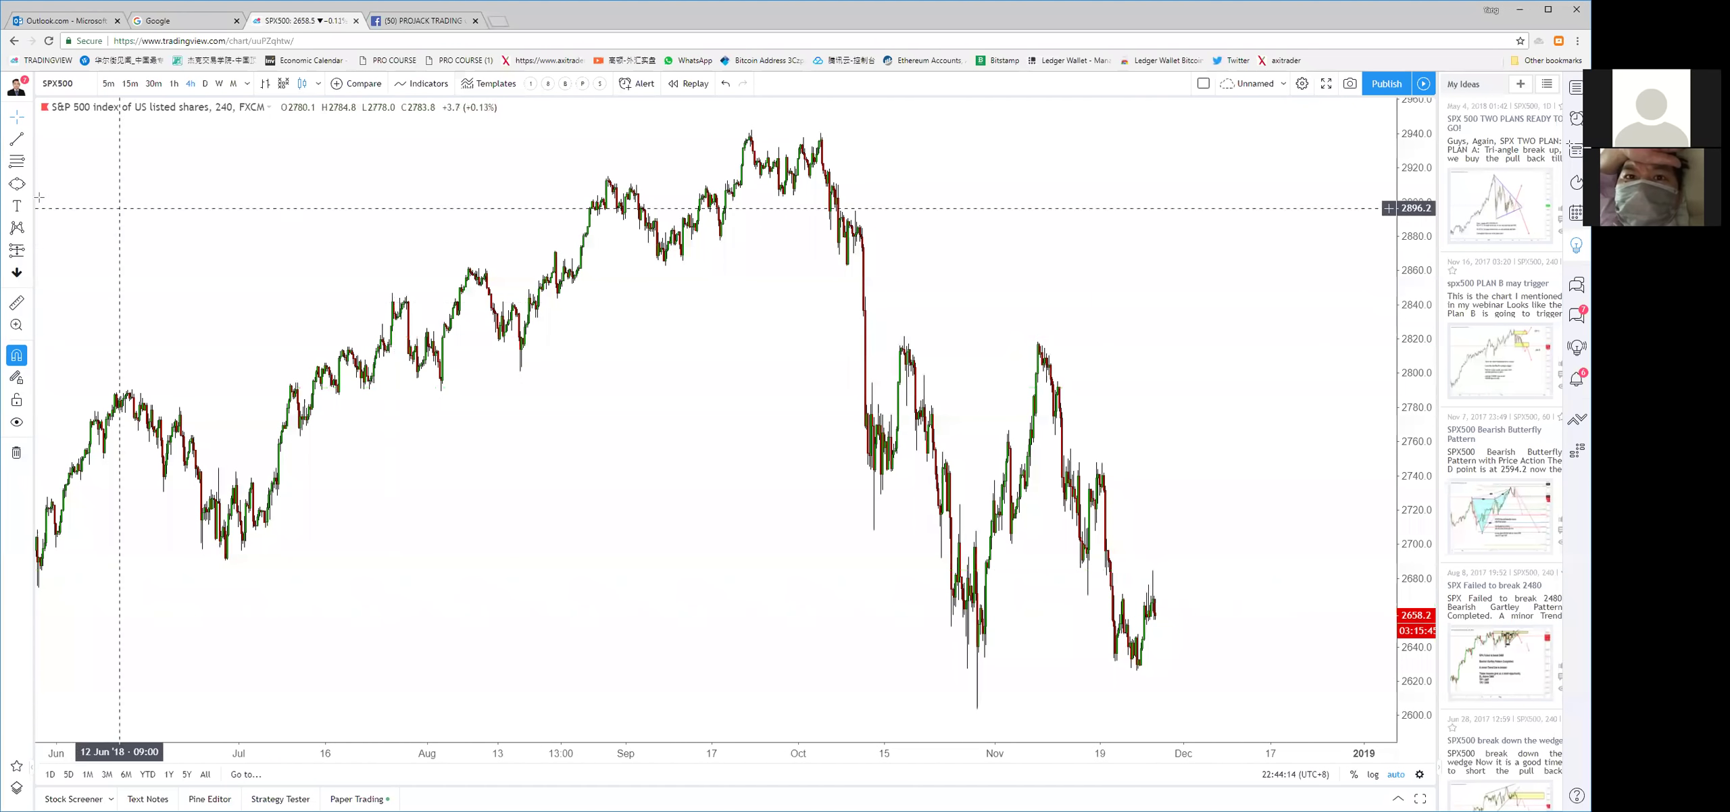
Draw an arrow beside the October decline from about 2950 to 2712, and another from the early-November high down to about 2610
left_click(30, 142)
left_click(81, 310)
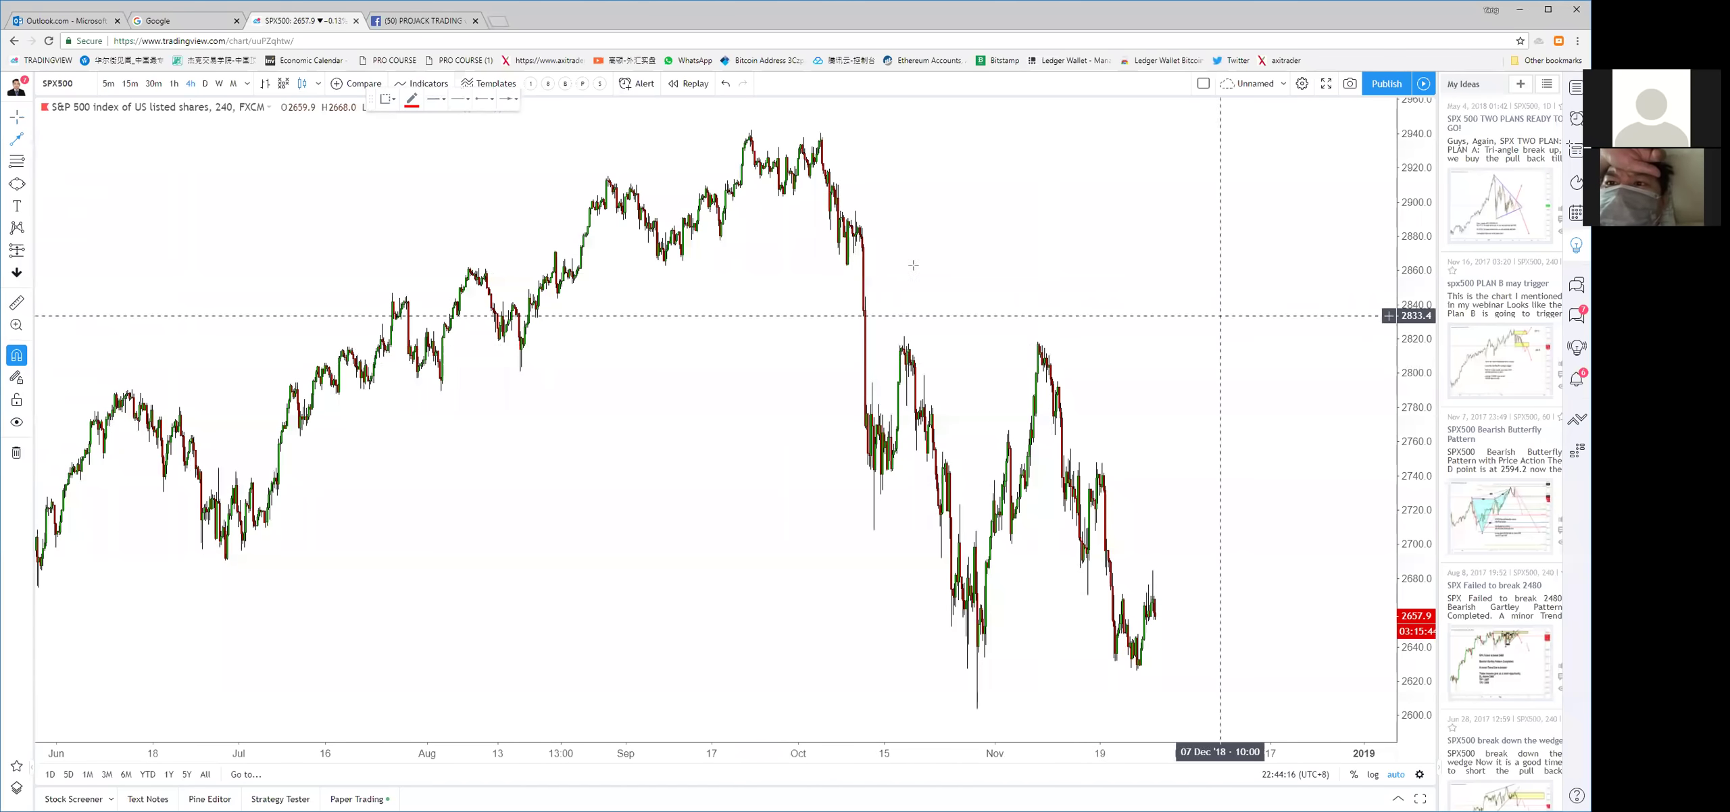
left_click(782, 115)
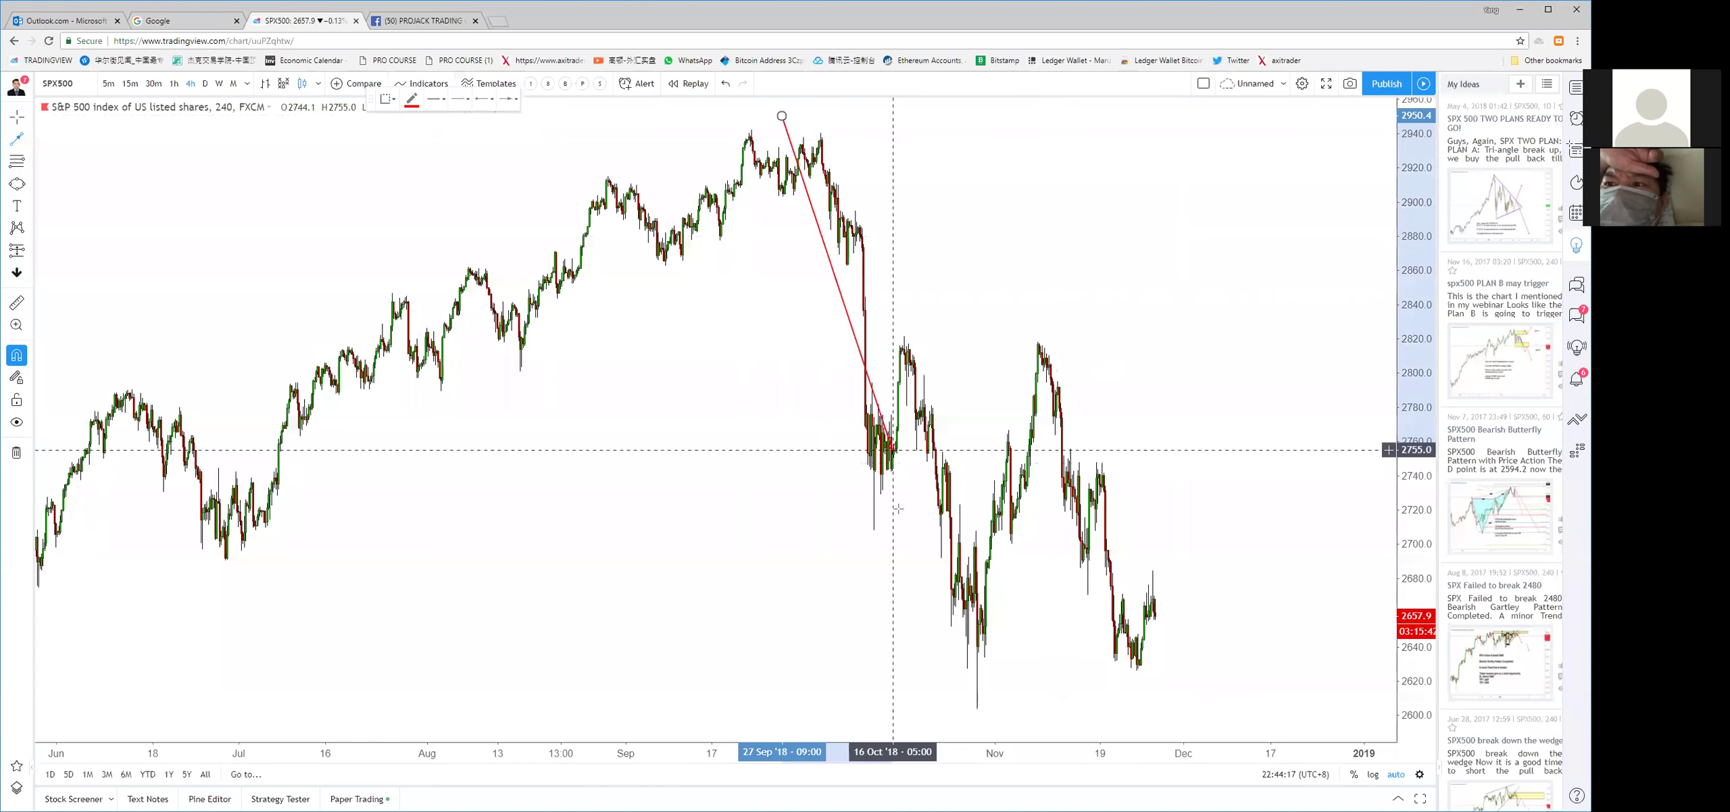
left_click(859, 522)
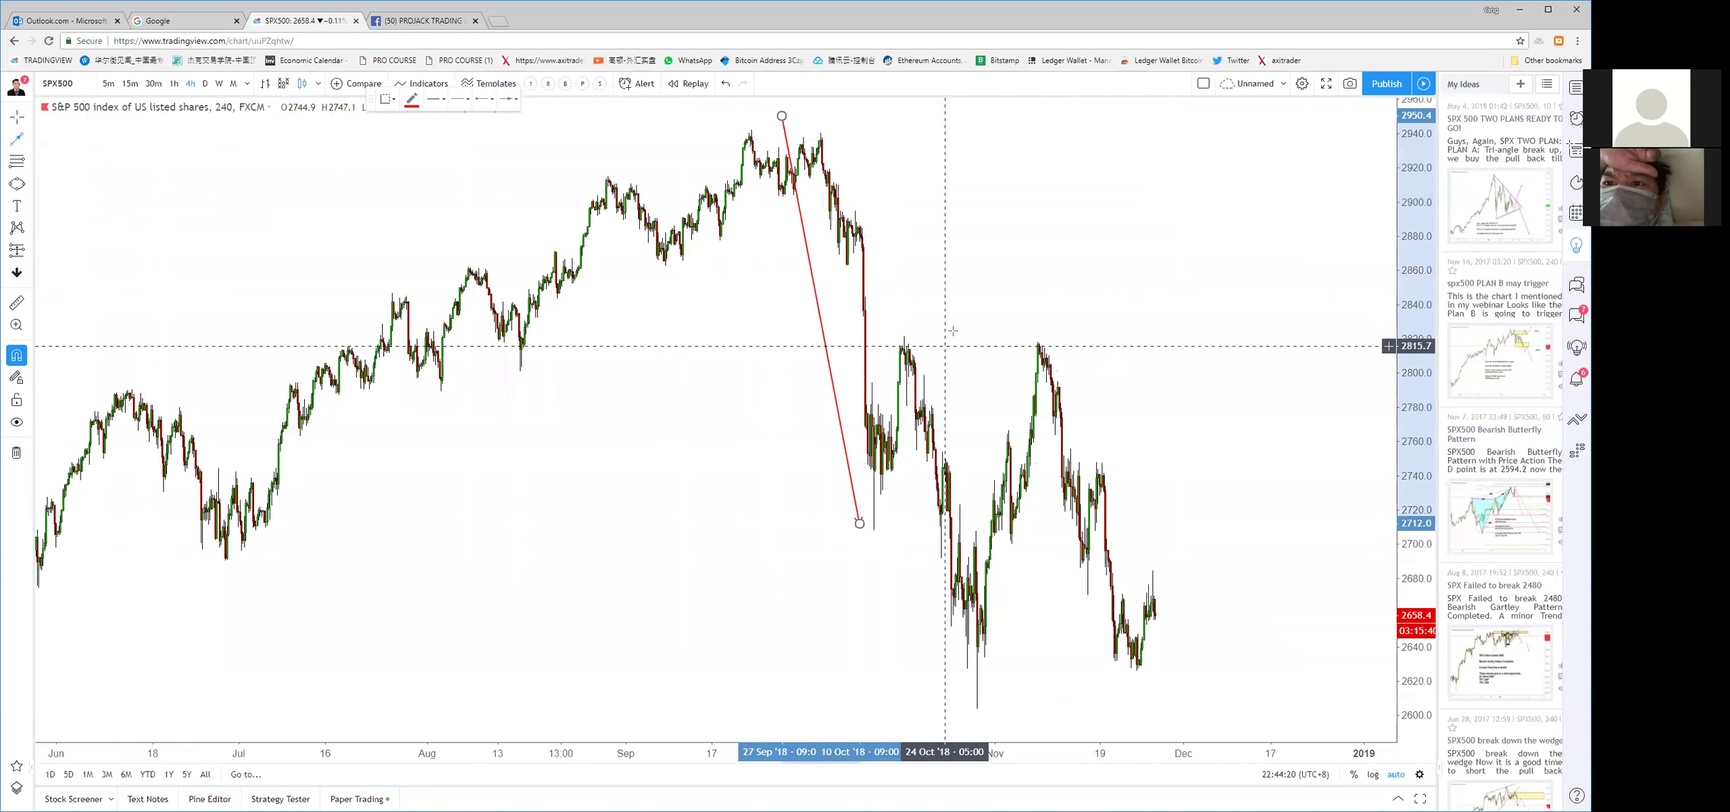
left_click(1039, 344)
left_click(1223, 696)
scroll(1218, 392, "down", 3)
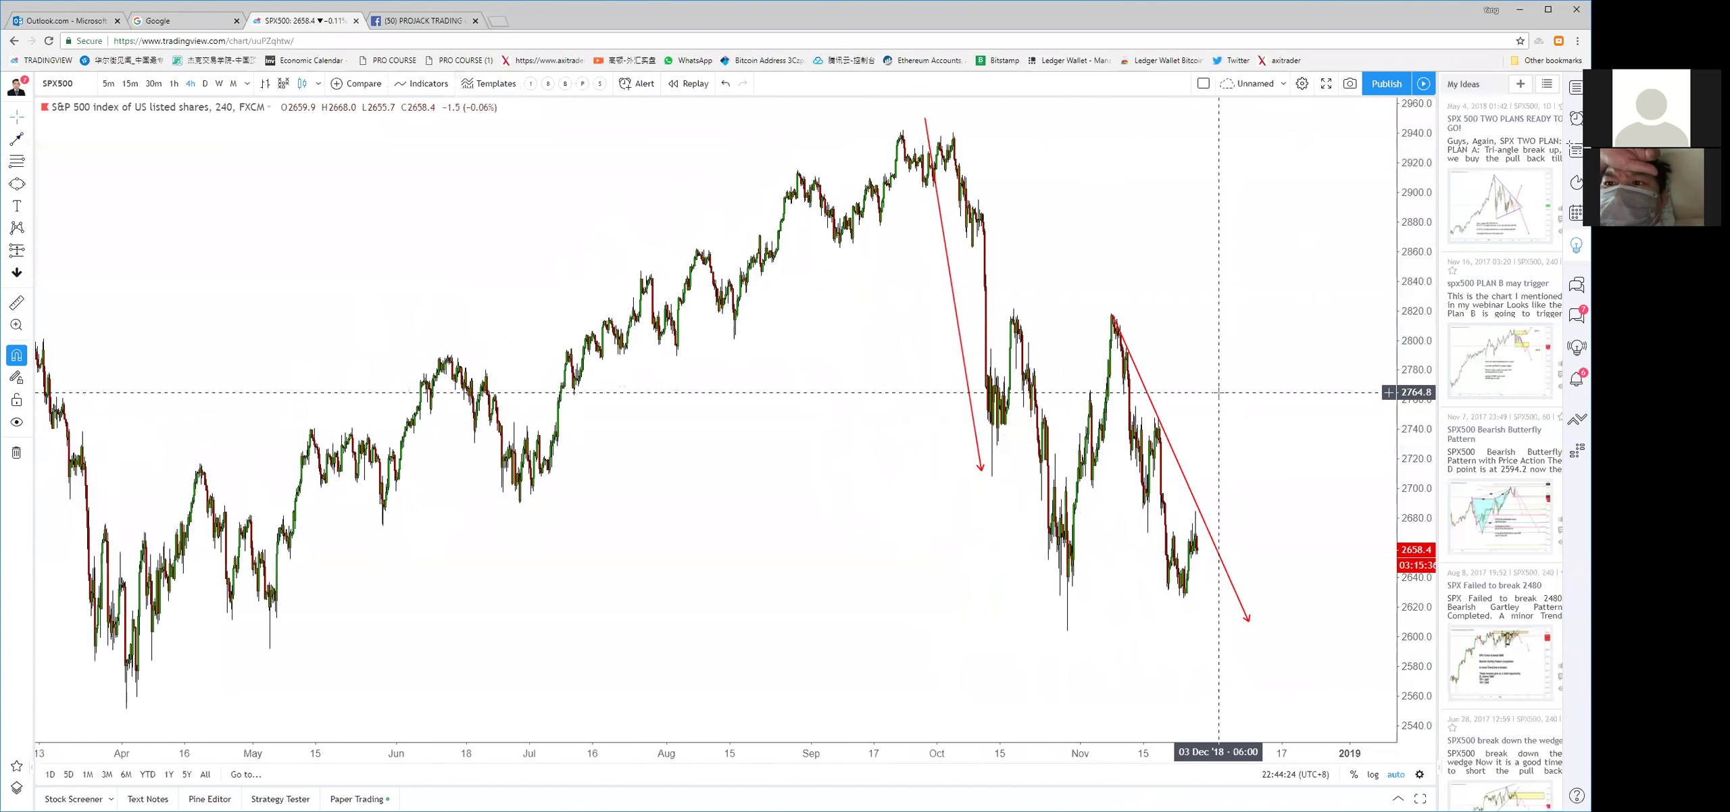
Draw a trend line along the first upswing from the 30 Oct low at about 2634 to the 2 Nov high at about 2766
scroll(1219, 392, "up", 5)
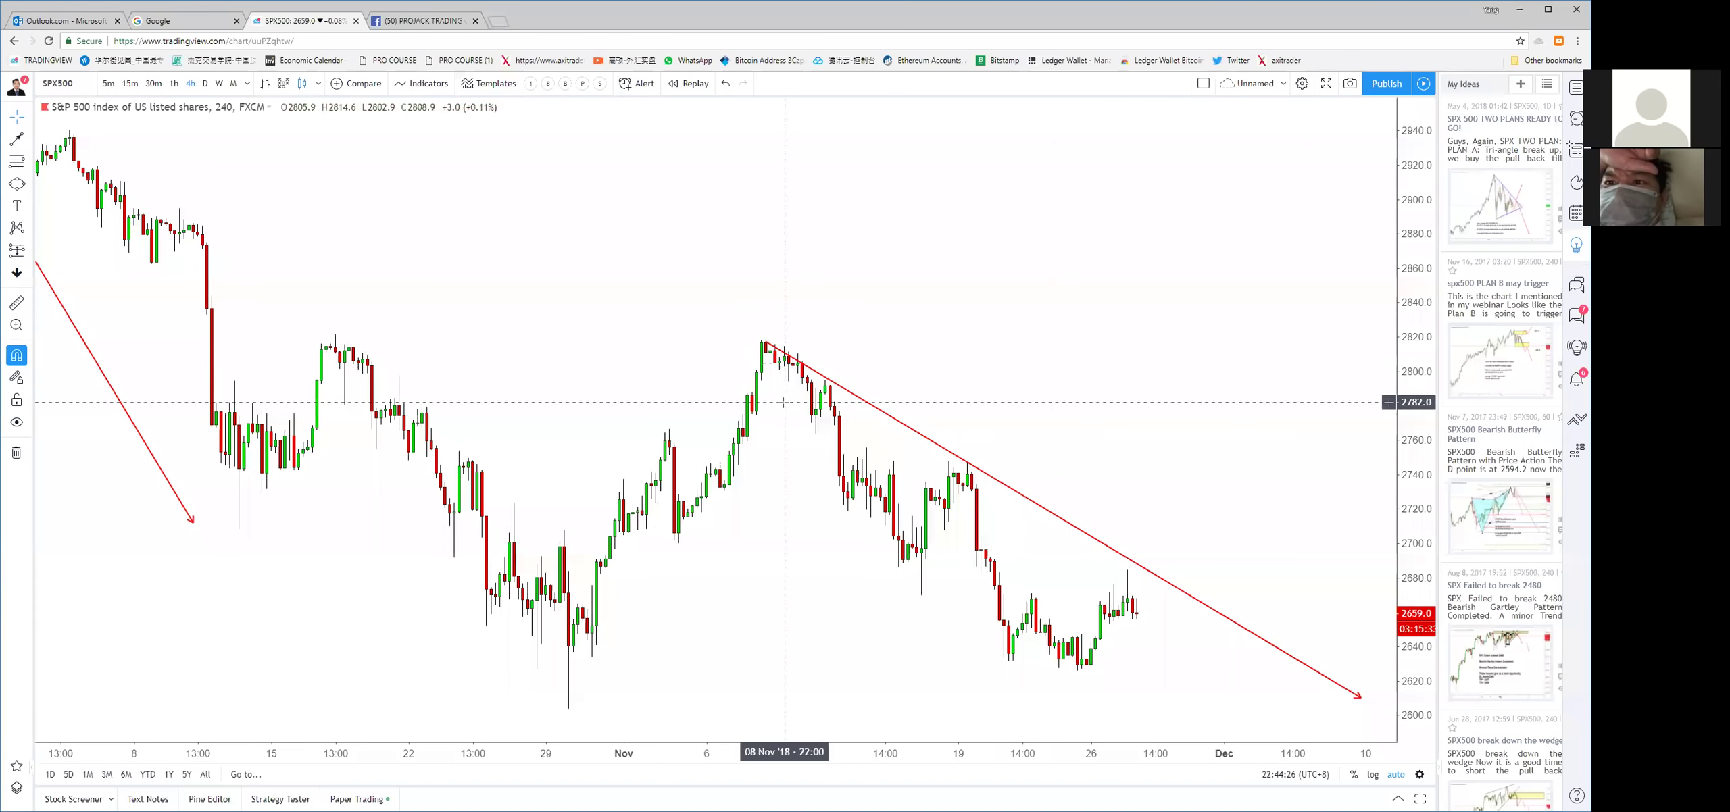
left_click(30, 137)
left_click(75, 138)
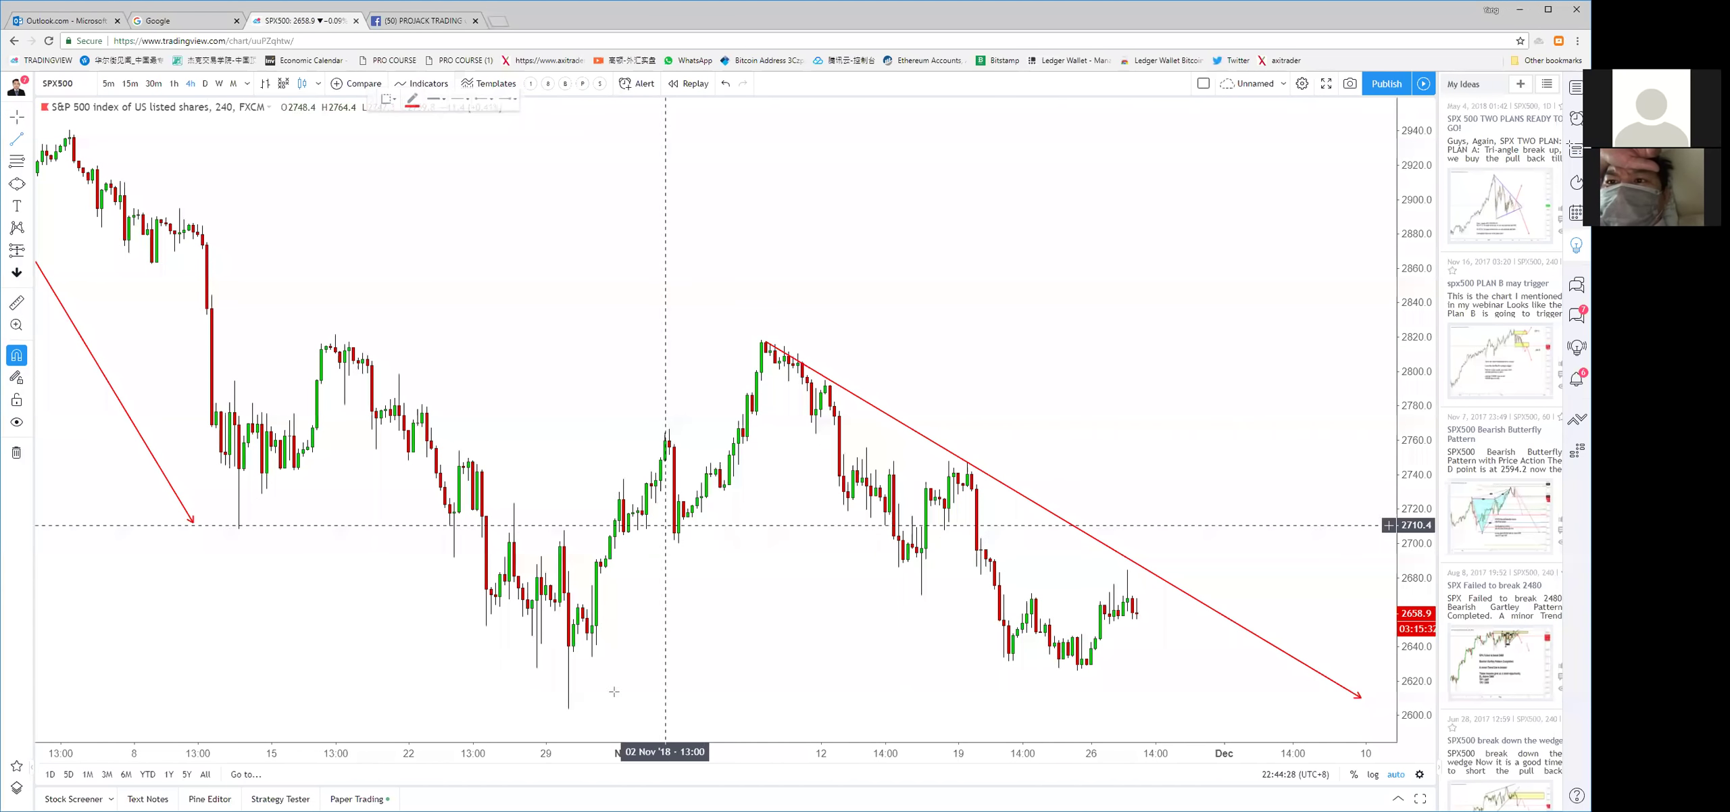
left_click(592, 657)
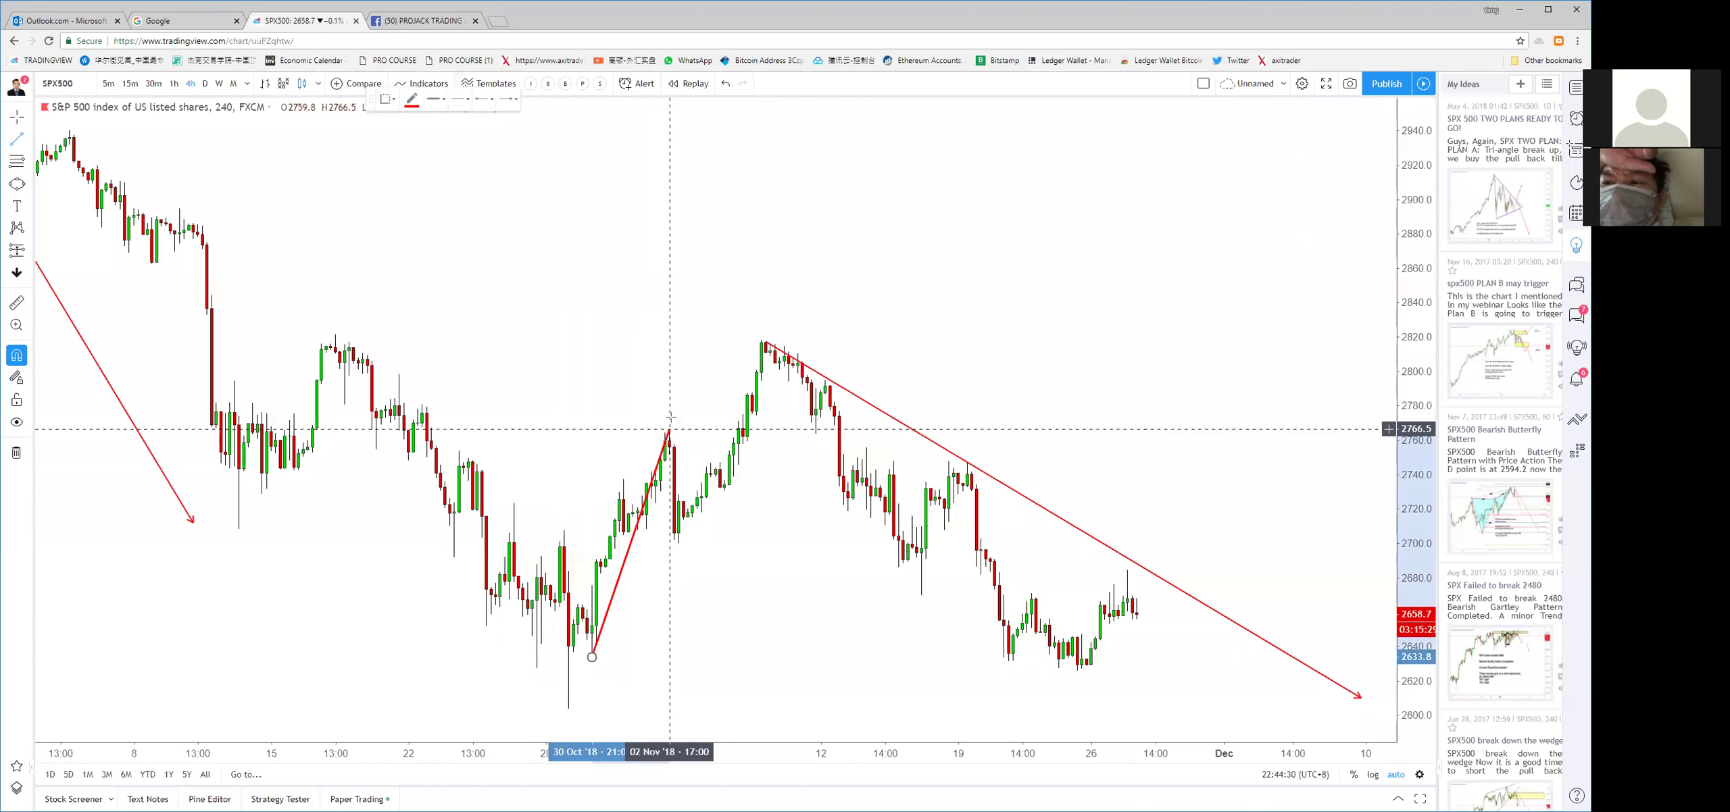
left_click(669, 430)
Duplicate the upswing trend line and place the copy on the second early-November upswing, starting at about 2700
right_click(666, 419)
left_click(628, 541)
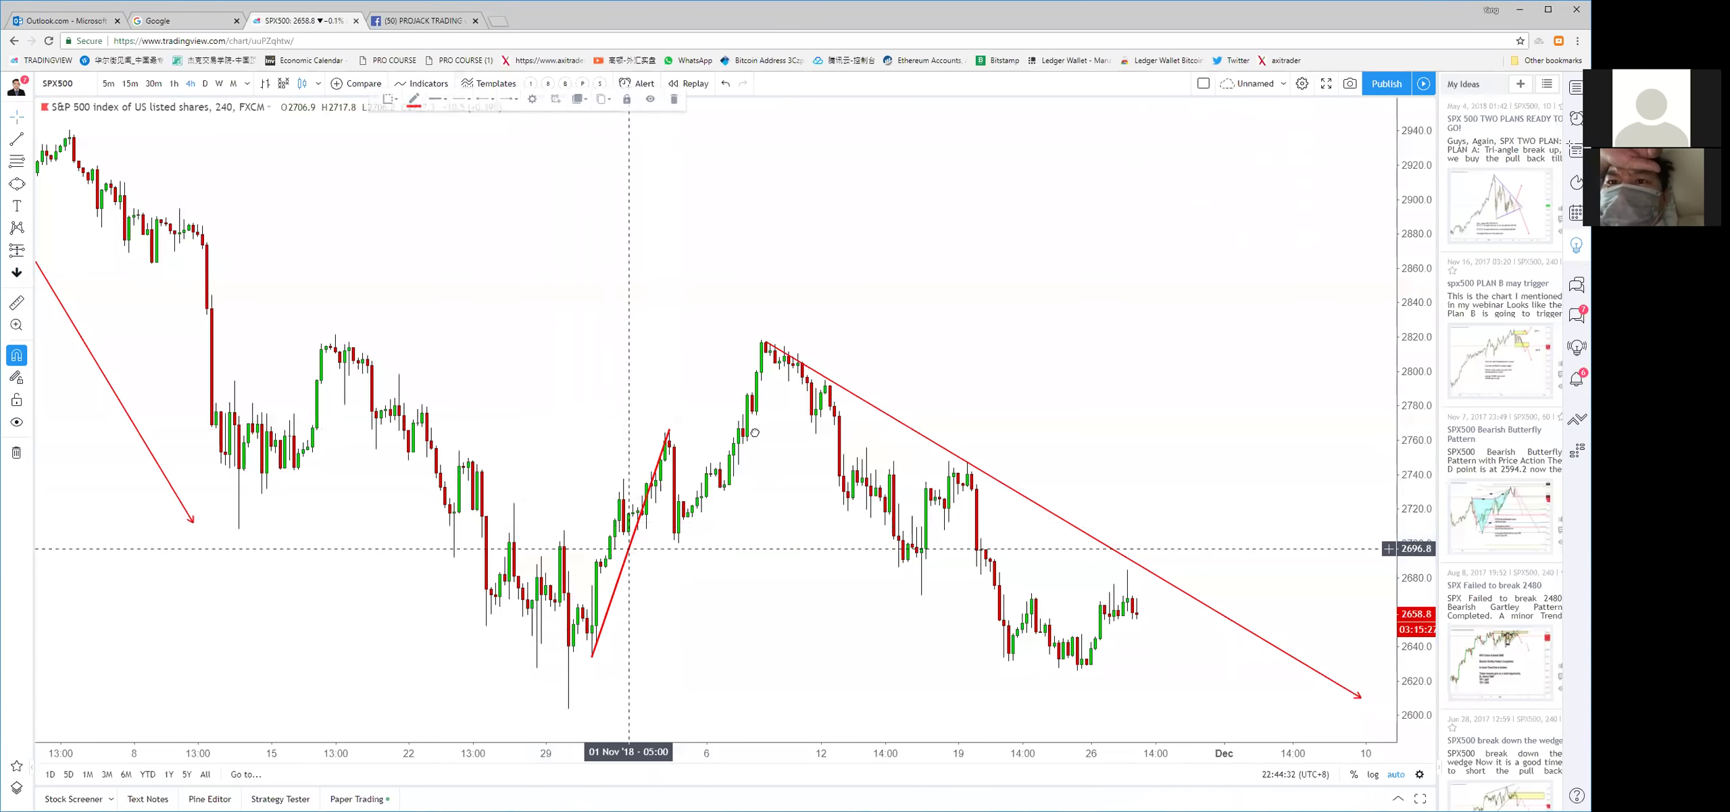
left_click_drag(628, 540, 744, 482)
scroll(745, 483, "down", 5)
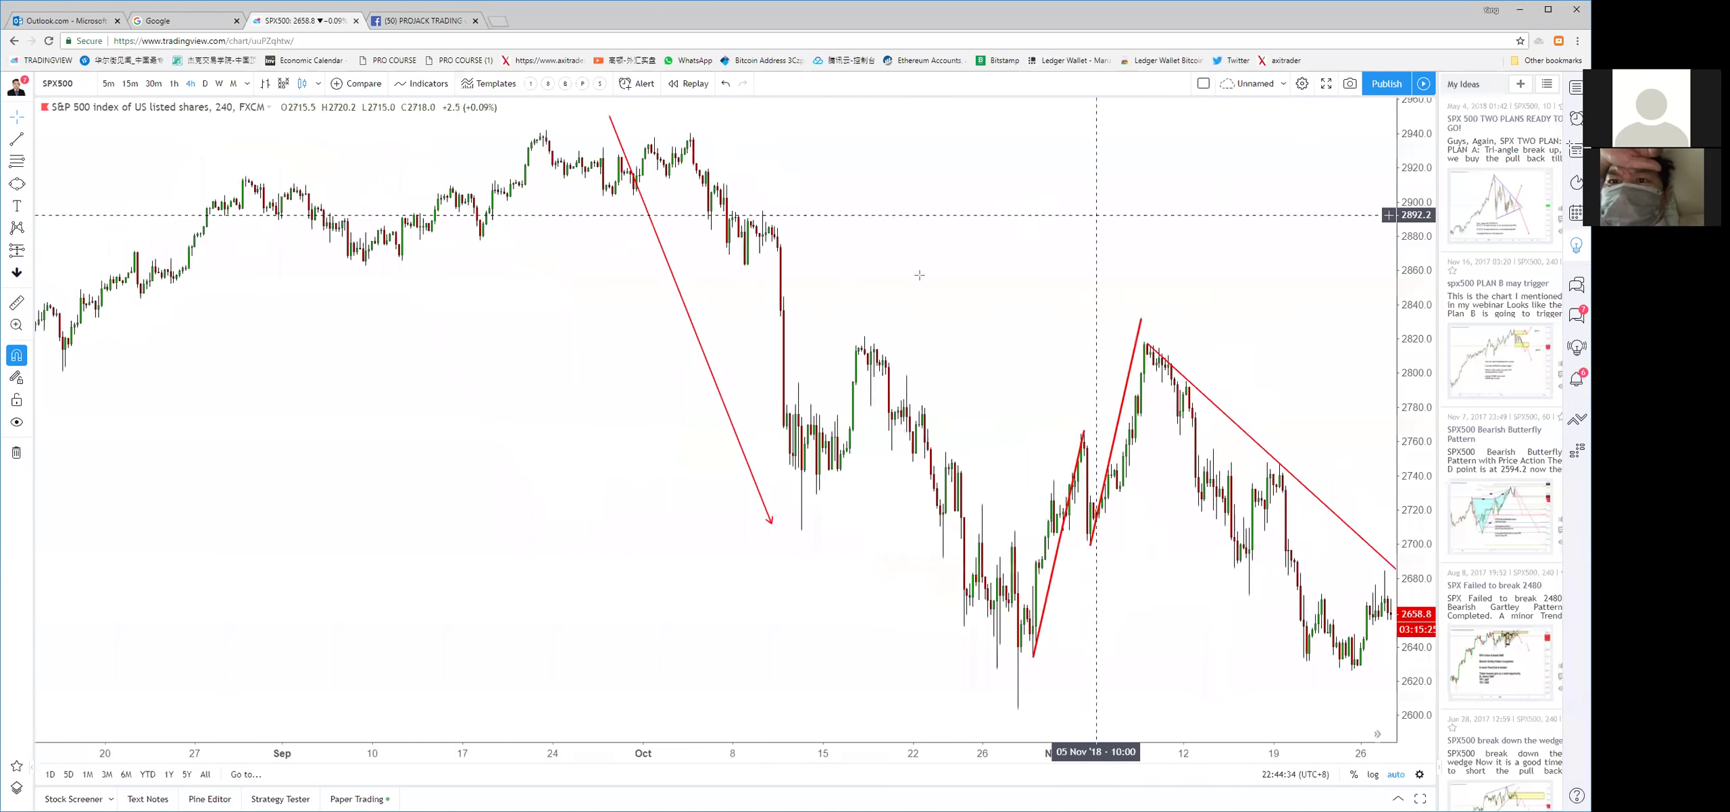
scroll(1159, 345, "down", 2)
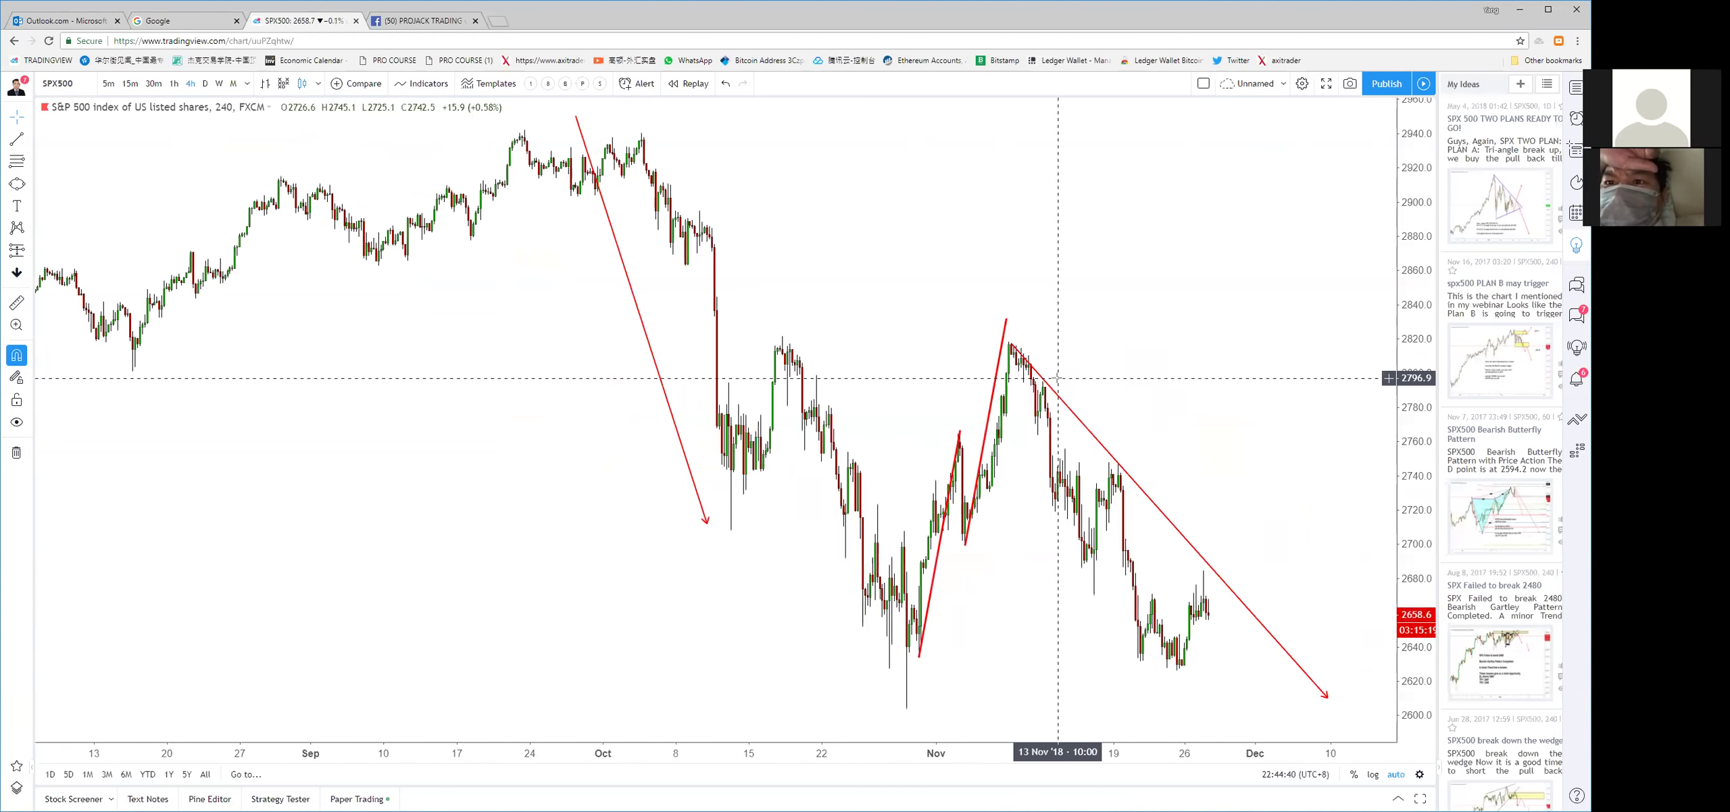
Switch the chart to USOIL and set its interval to daily
type("USOIL")
key("Return")
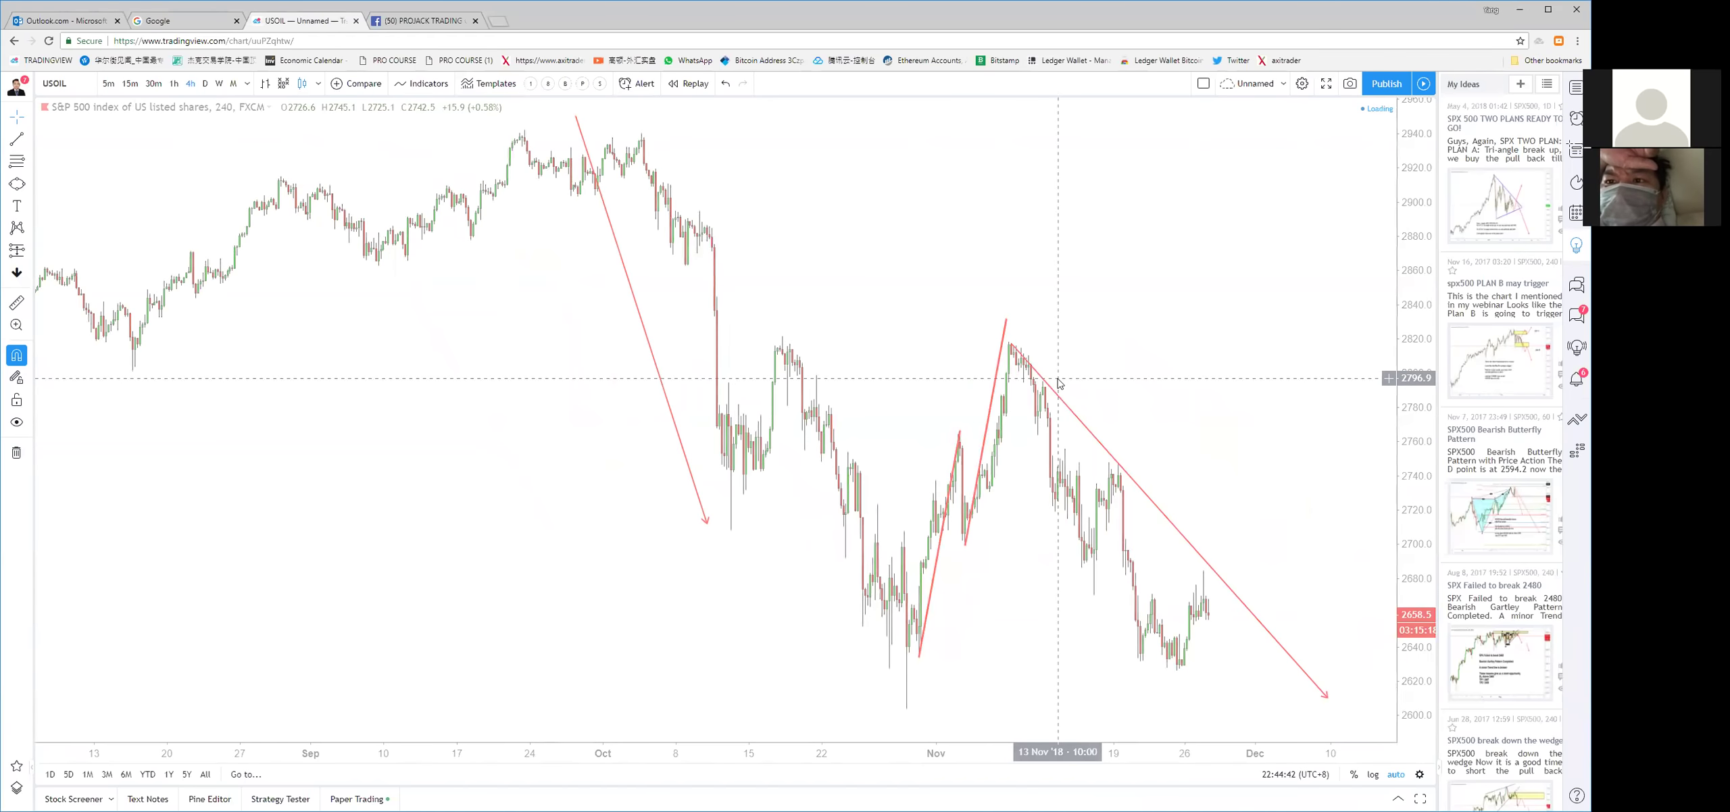
scroll(608, 338, "down", 5)
type("D")
key("Return")
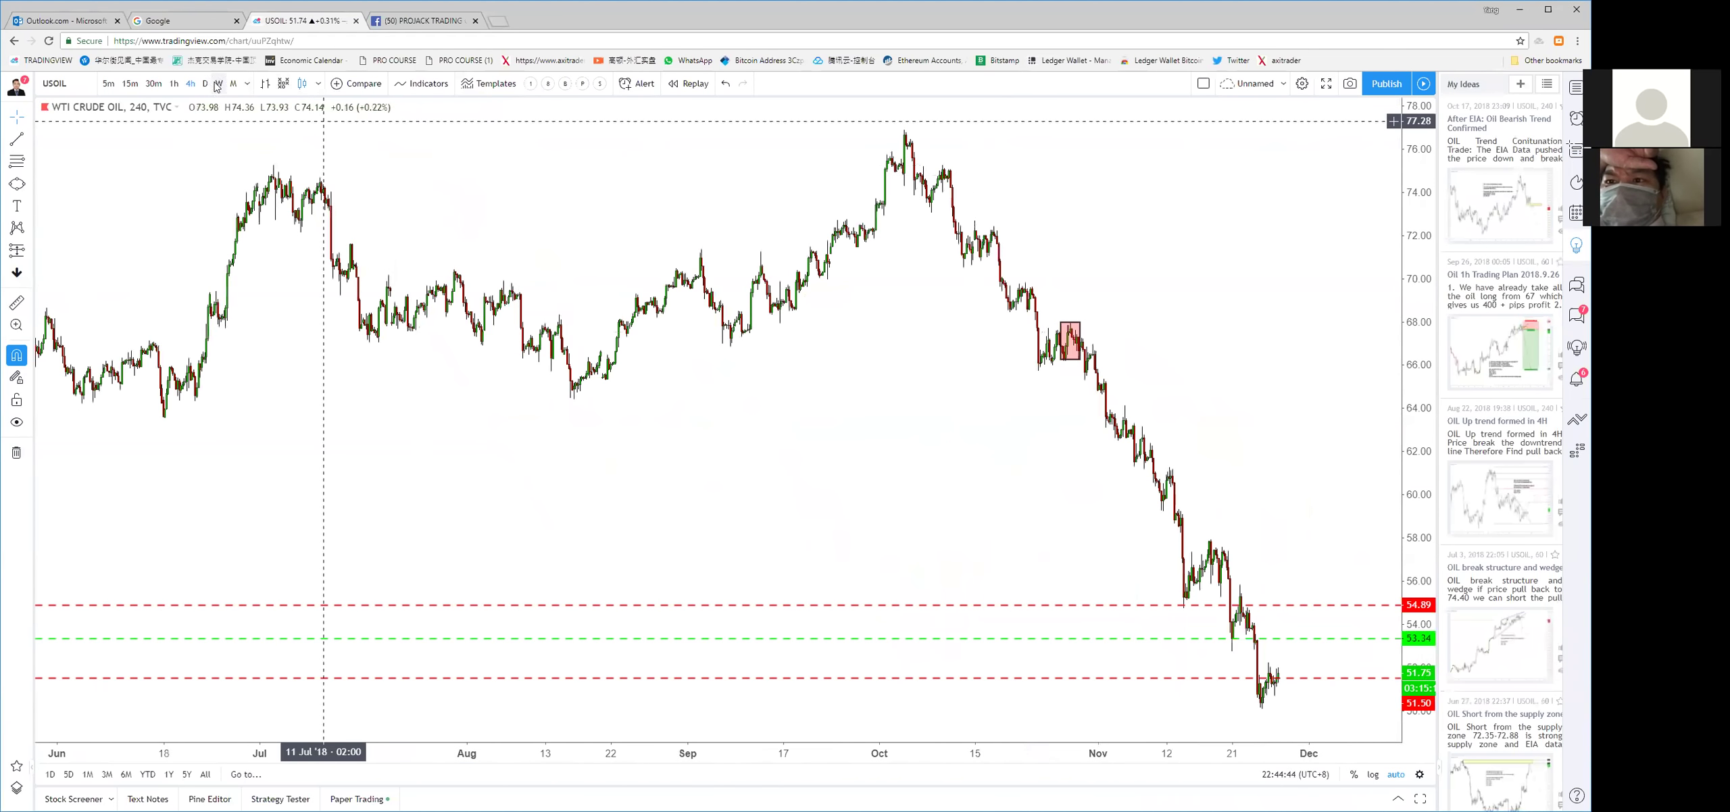
scroll(1051, 359, "up", 5)
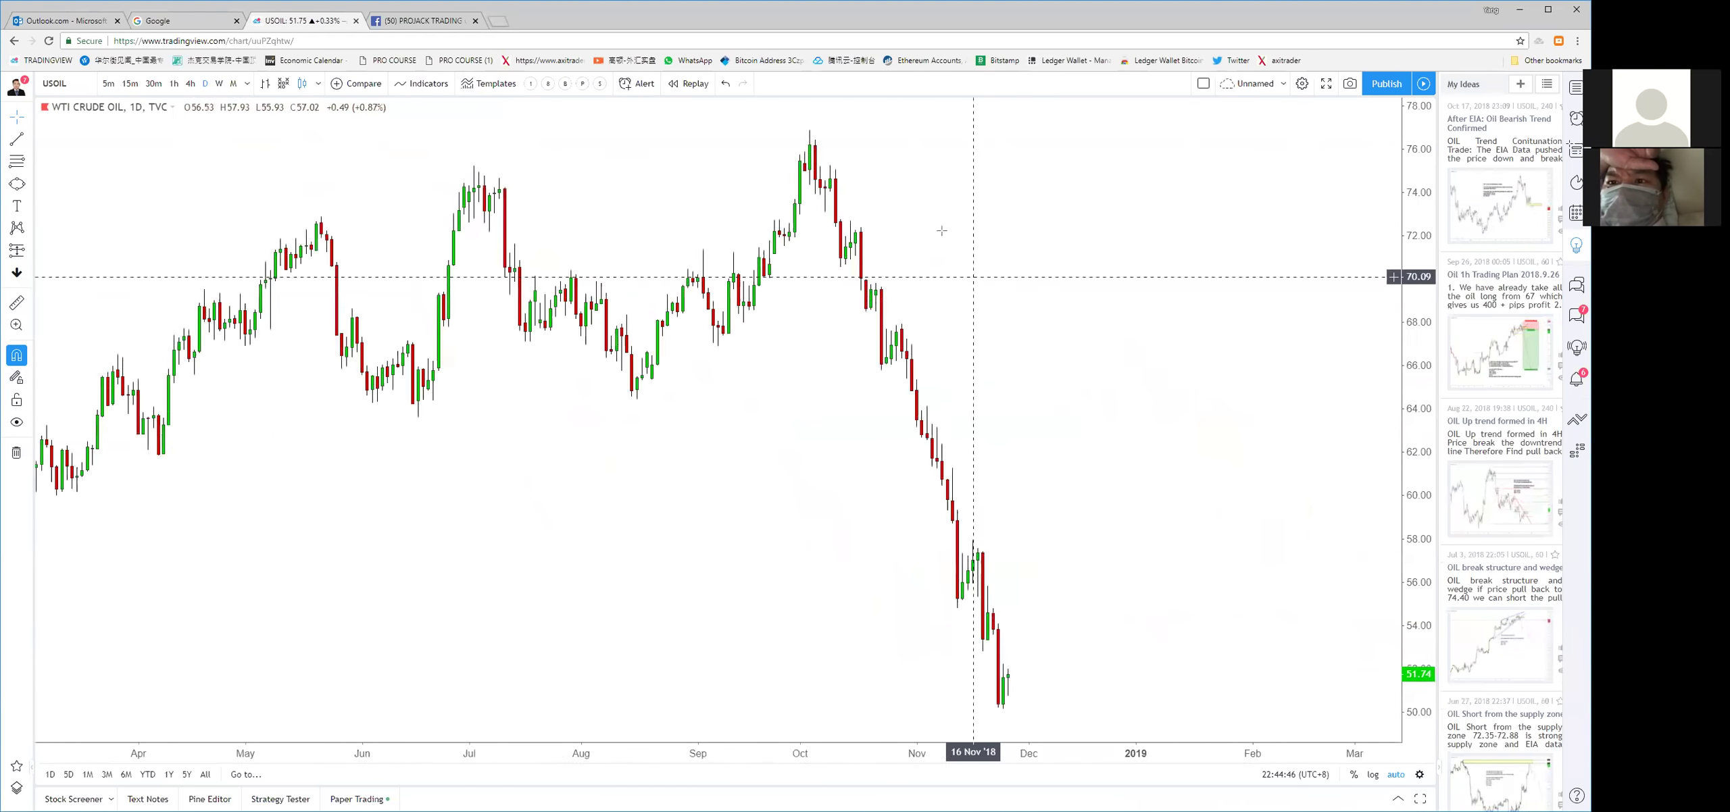
scroll(1081, 439, "up", 4)
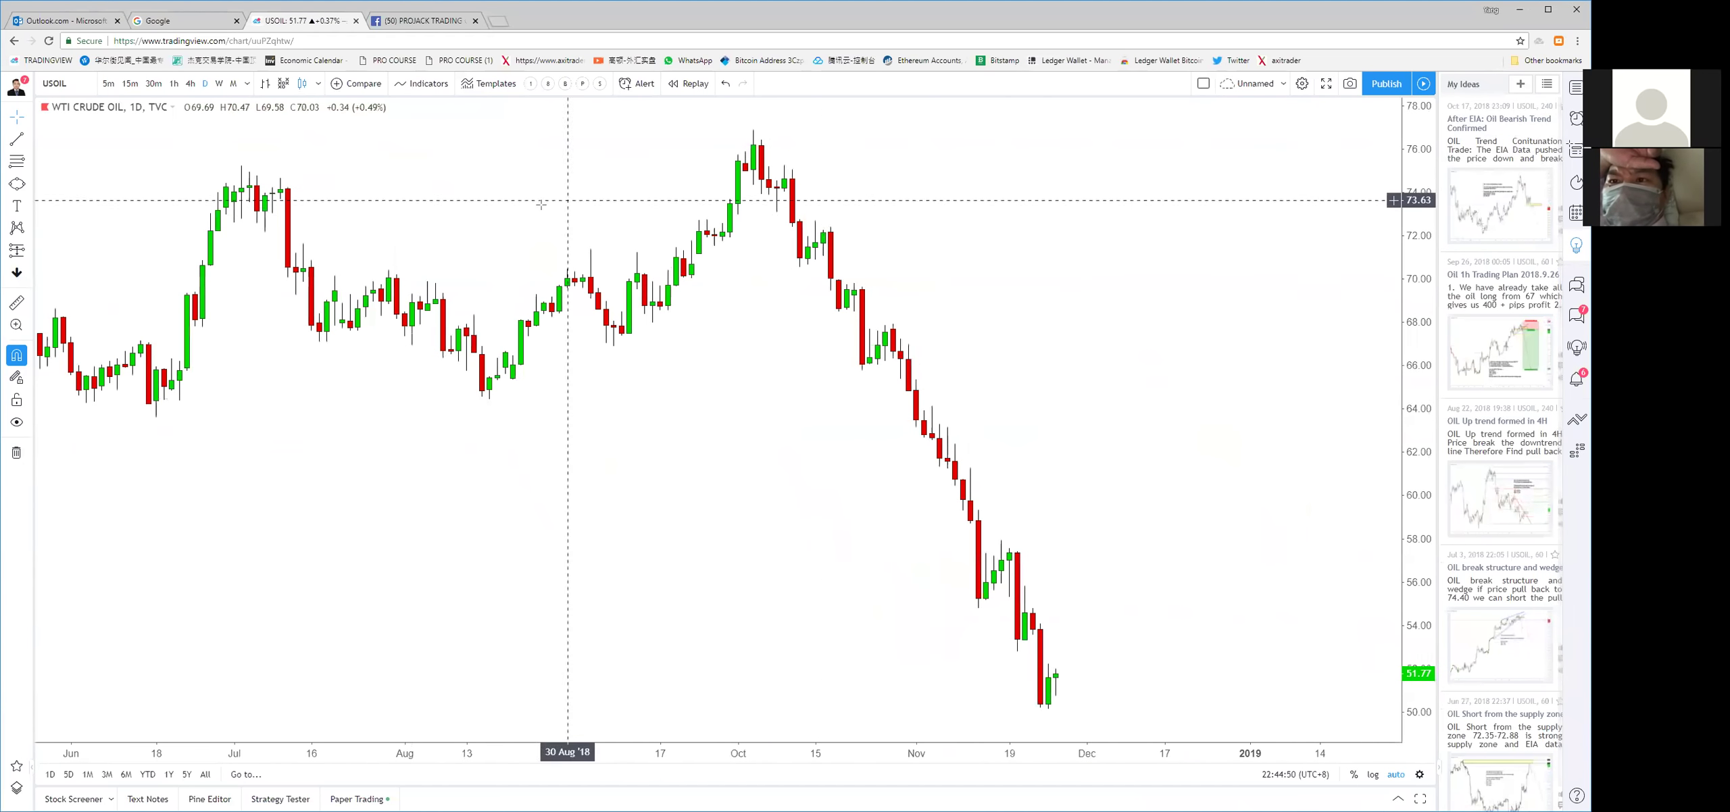
Review the published idea "After EIA: Oil Bearish Trend Confirmed" with its two comment snapshots, and return to the chart
left_click(1499, 123)
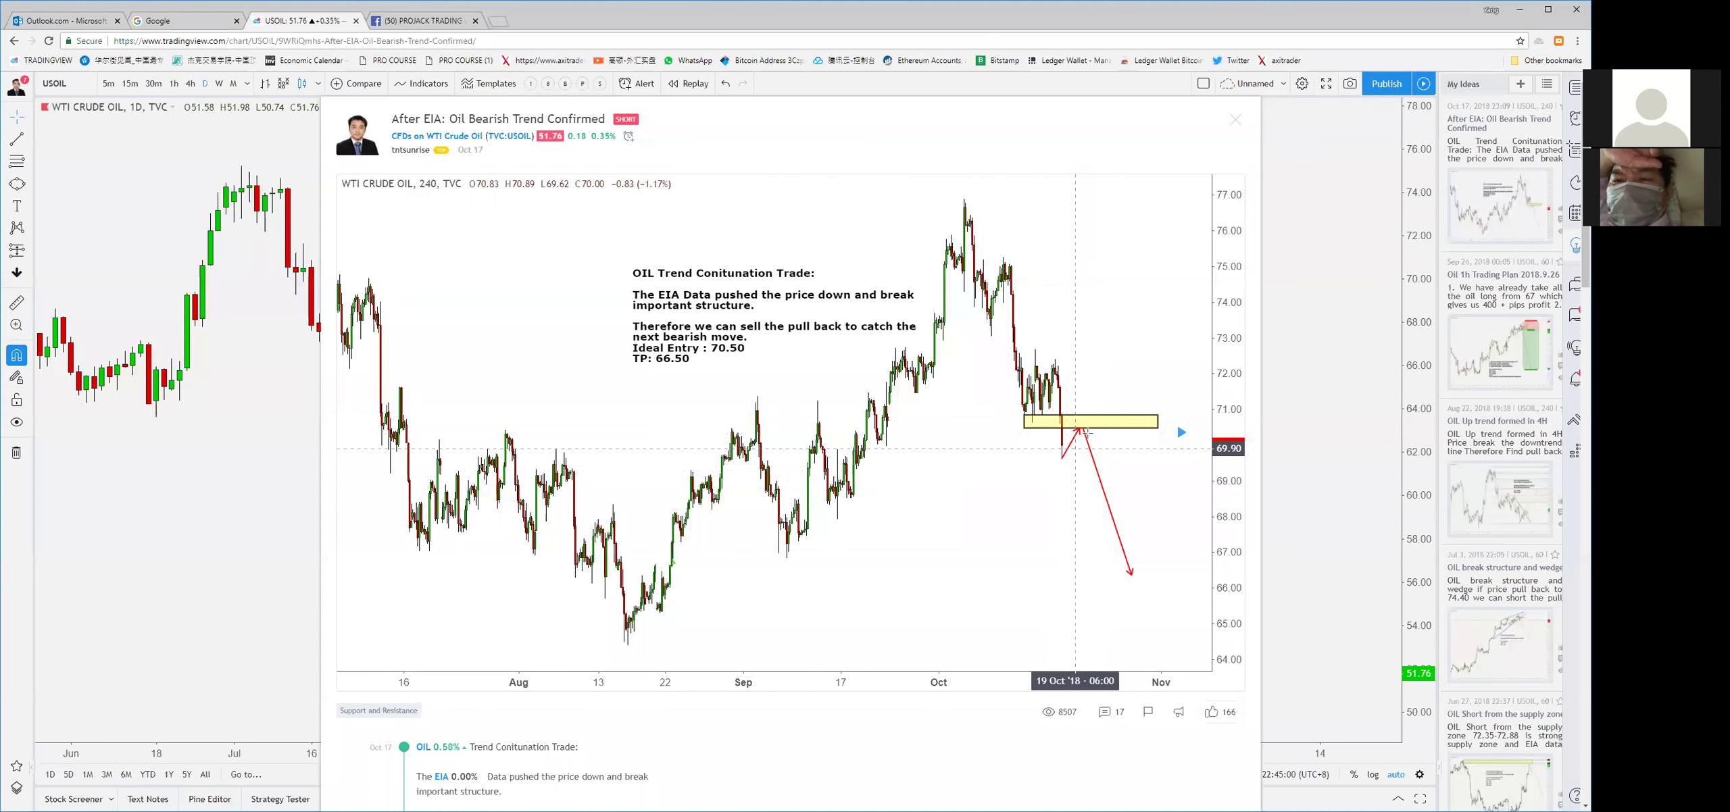
scroll(1116, 491, "down", 12)
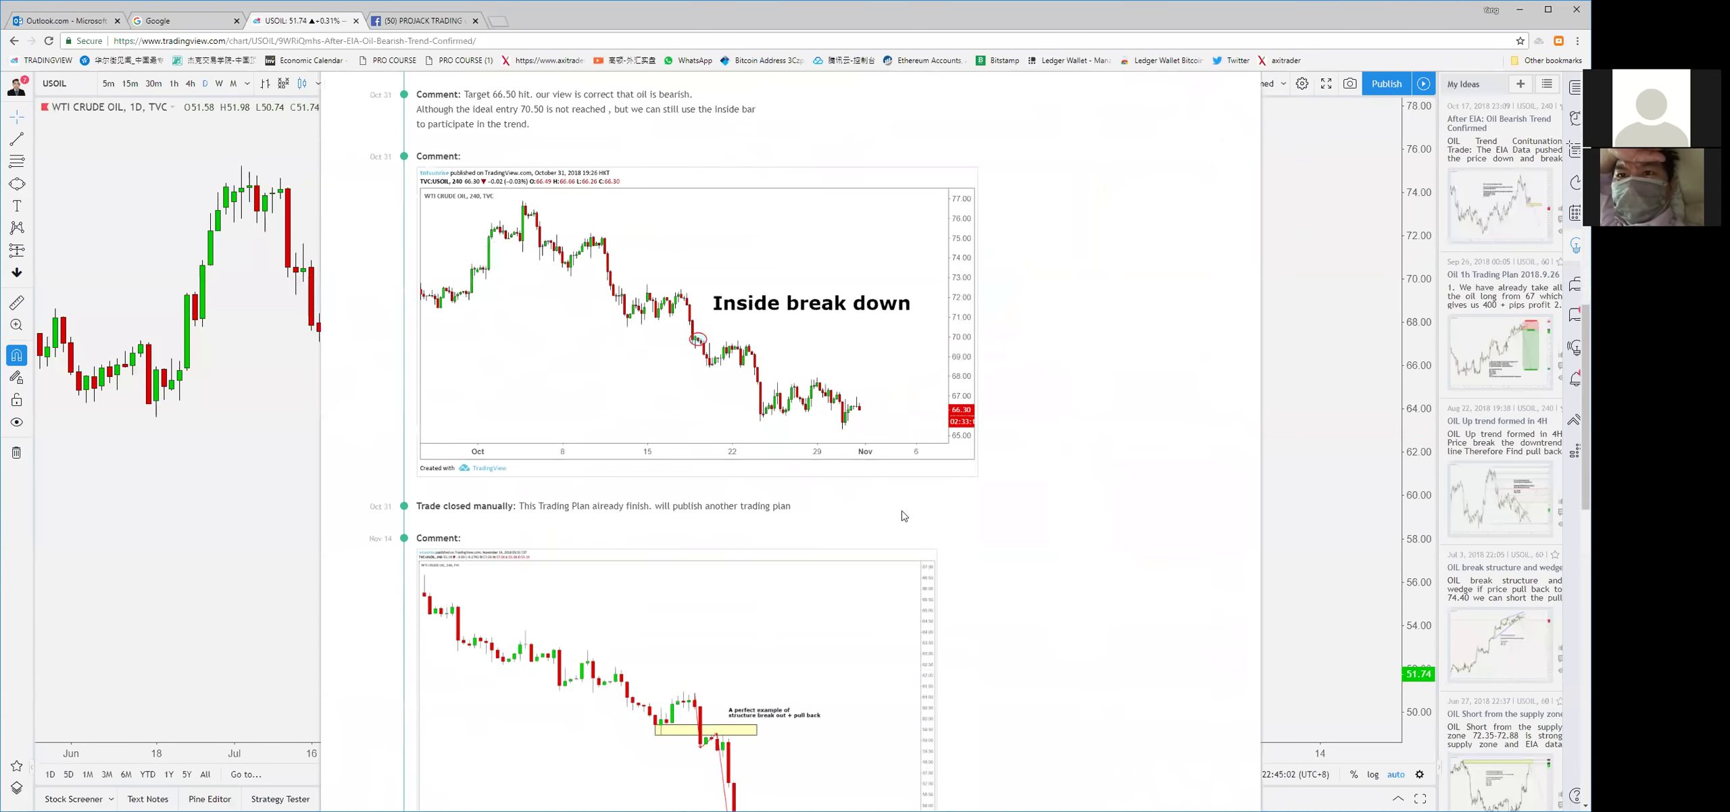
left_click(948, 499)
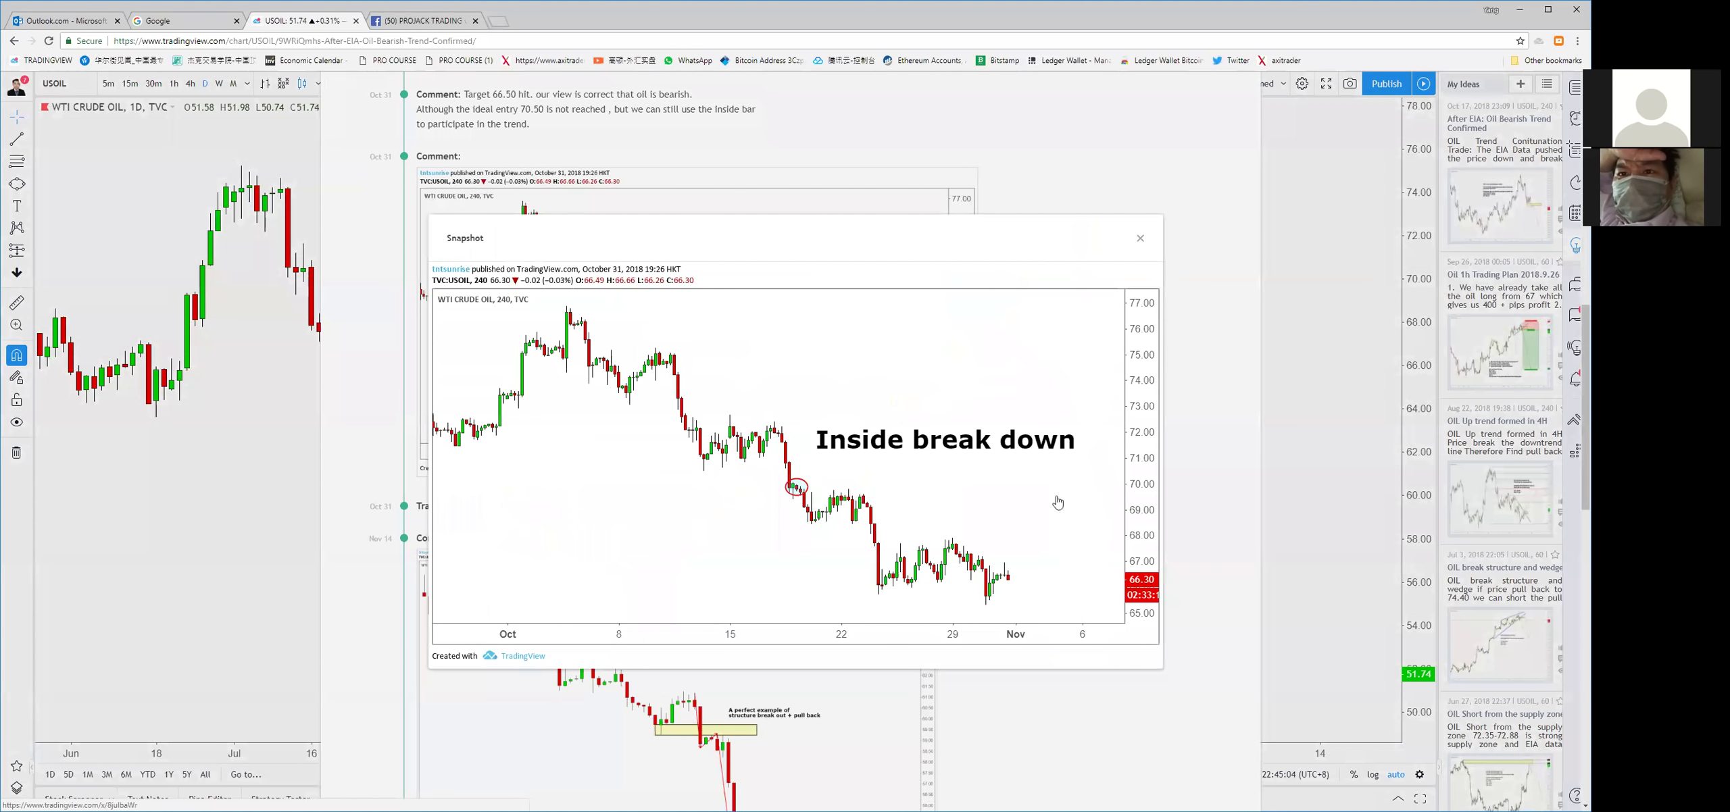
left_click(1201, 503)
scroll(981, 573, "down", 10)
left_click(879, 270)
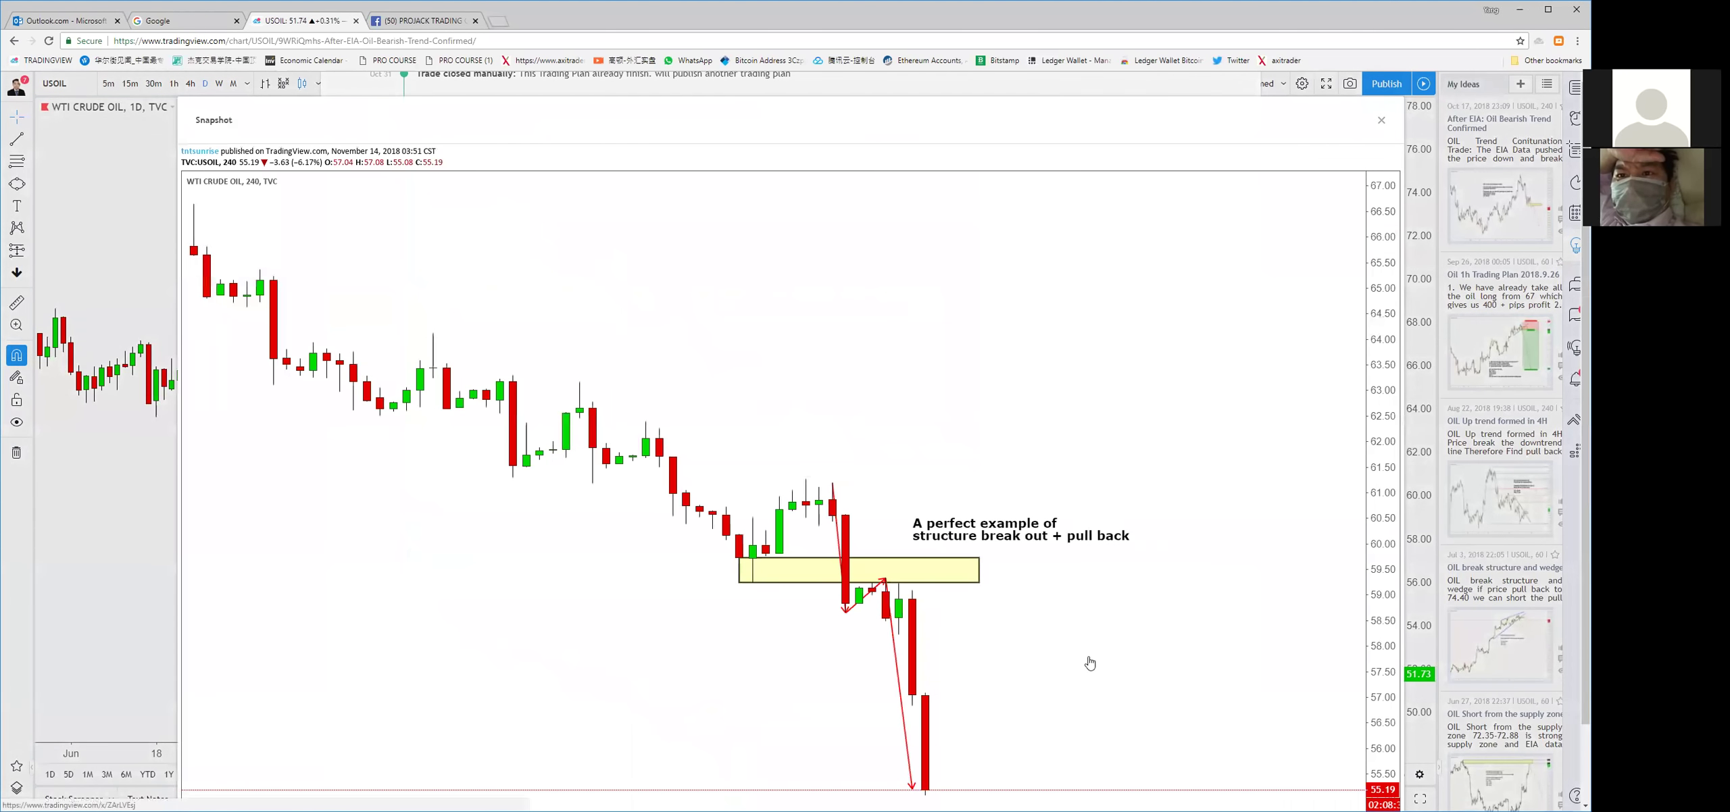
scroll(1089, 664, "down", 2)
left_click(1407, 213)
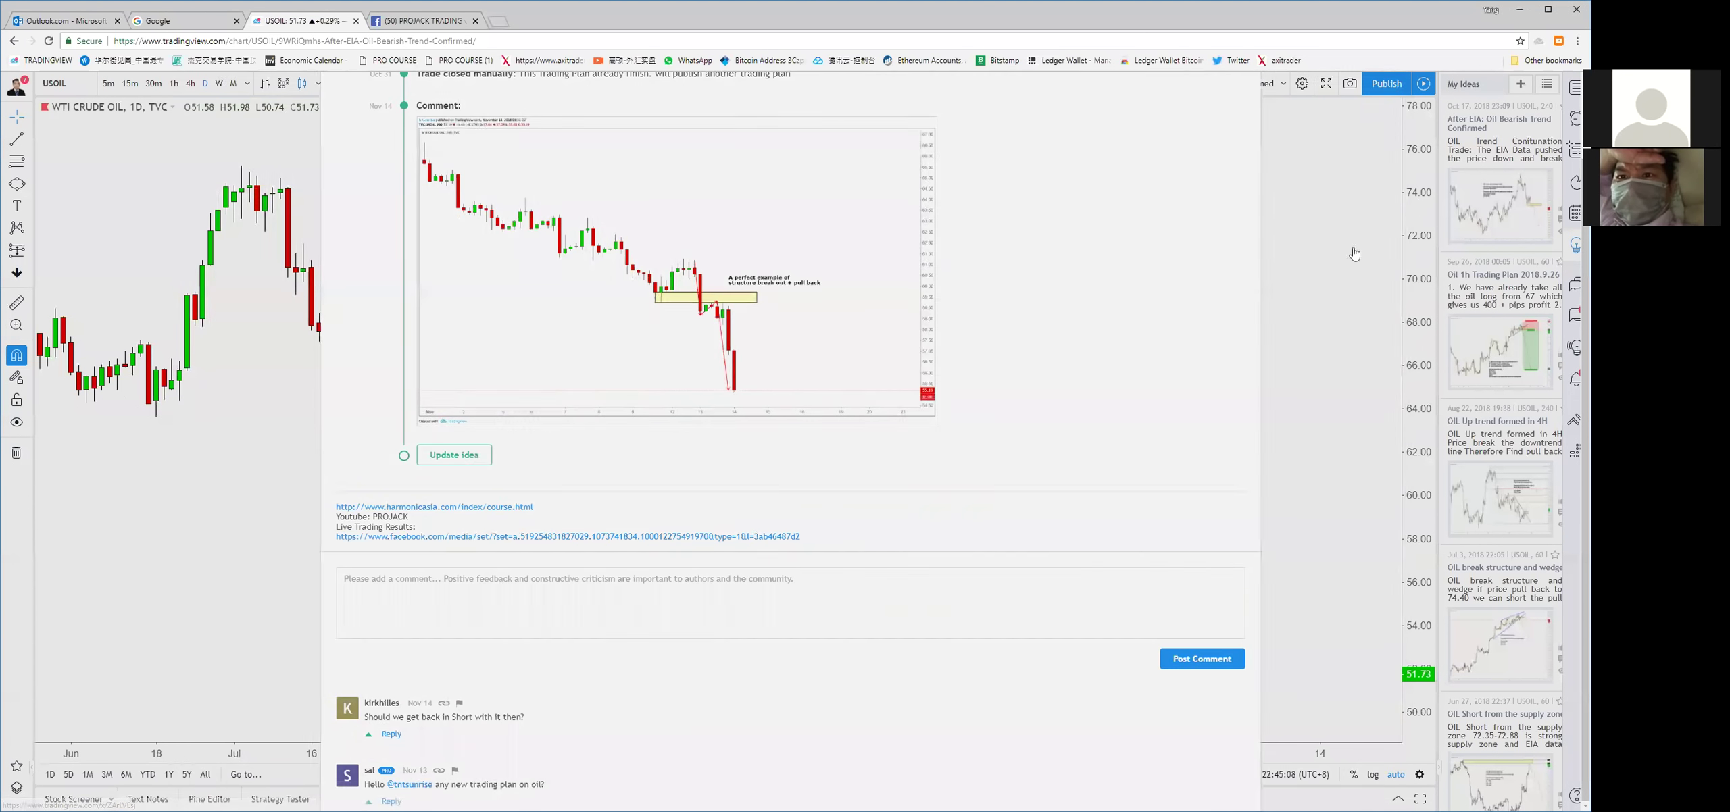
left_click(140, 423)
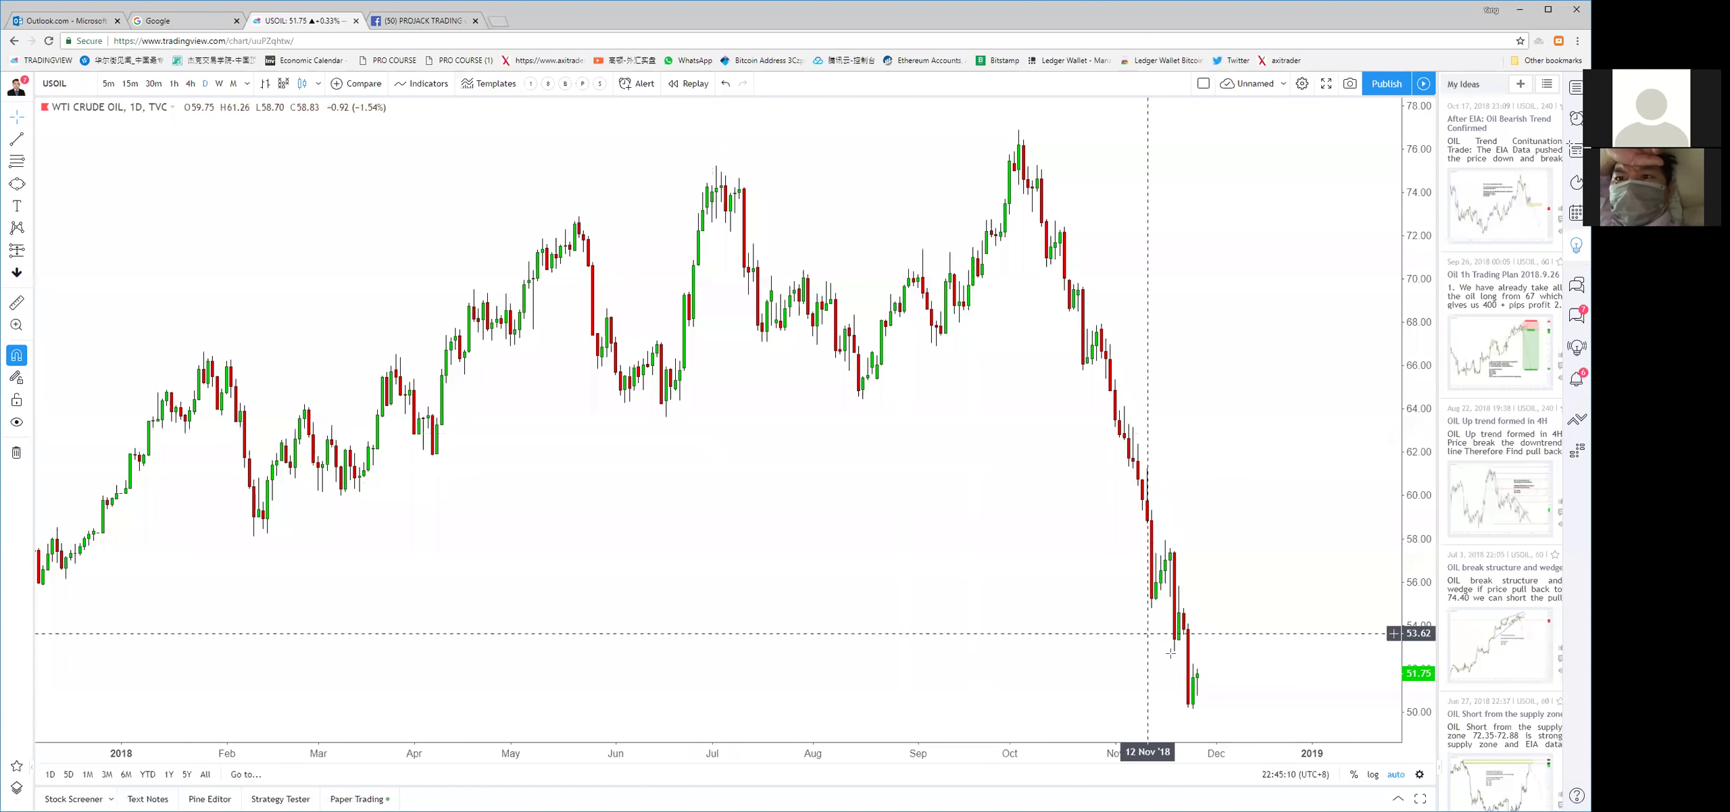
Draw an arrow along the USOIL October breakdown from about 70 to the 23 Oct low at about 65.8
scroll(1244, 705, "up", 5)
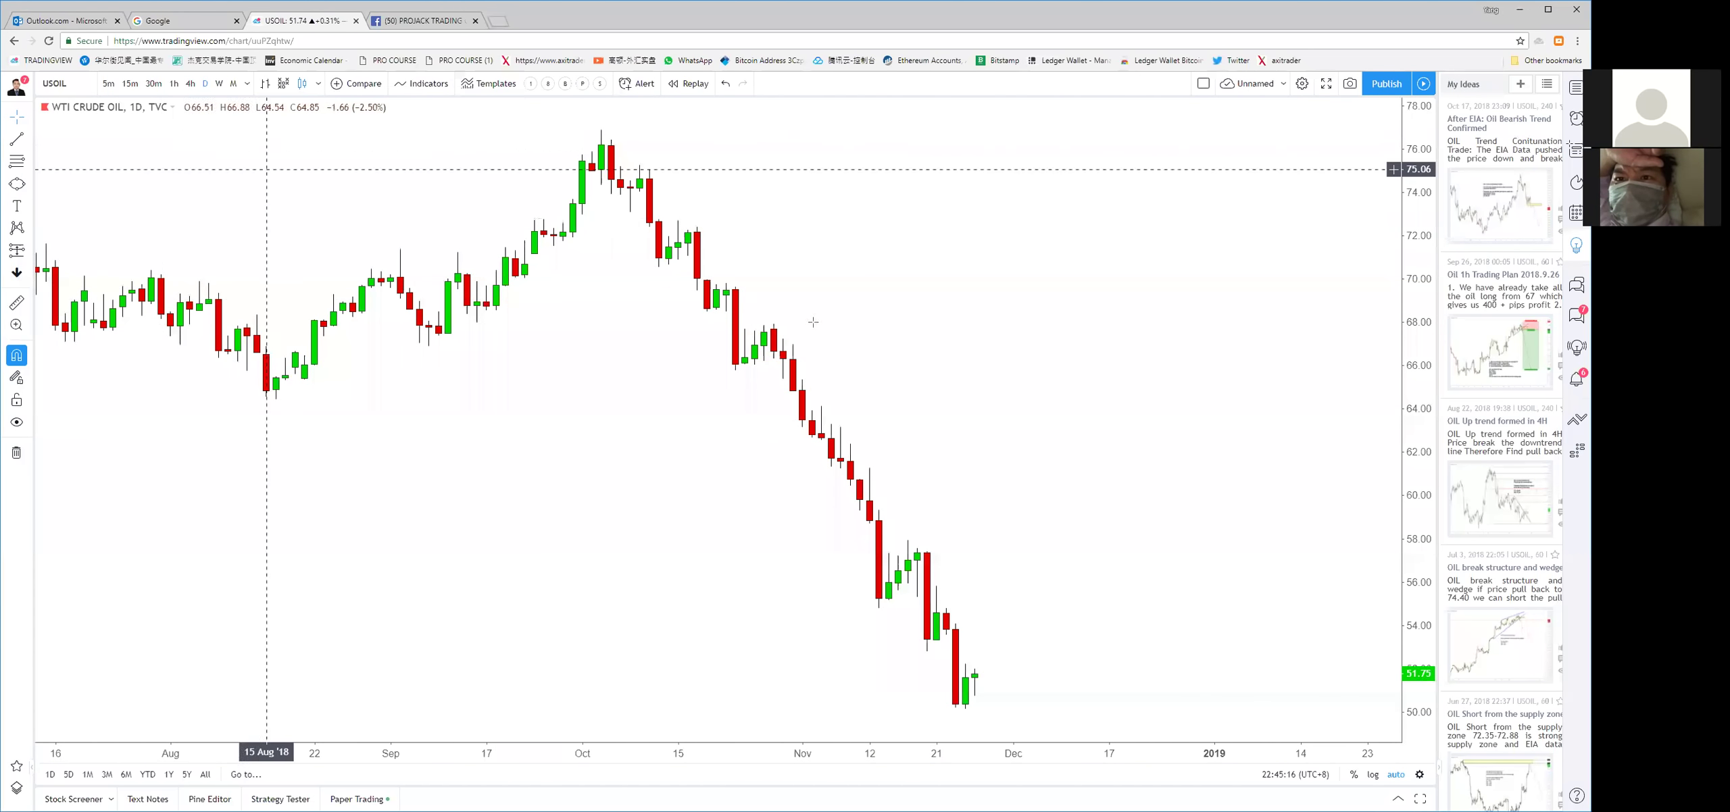
left_click(30, 139)
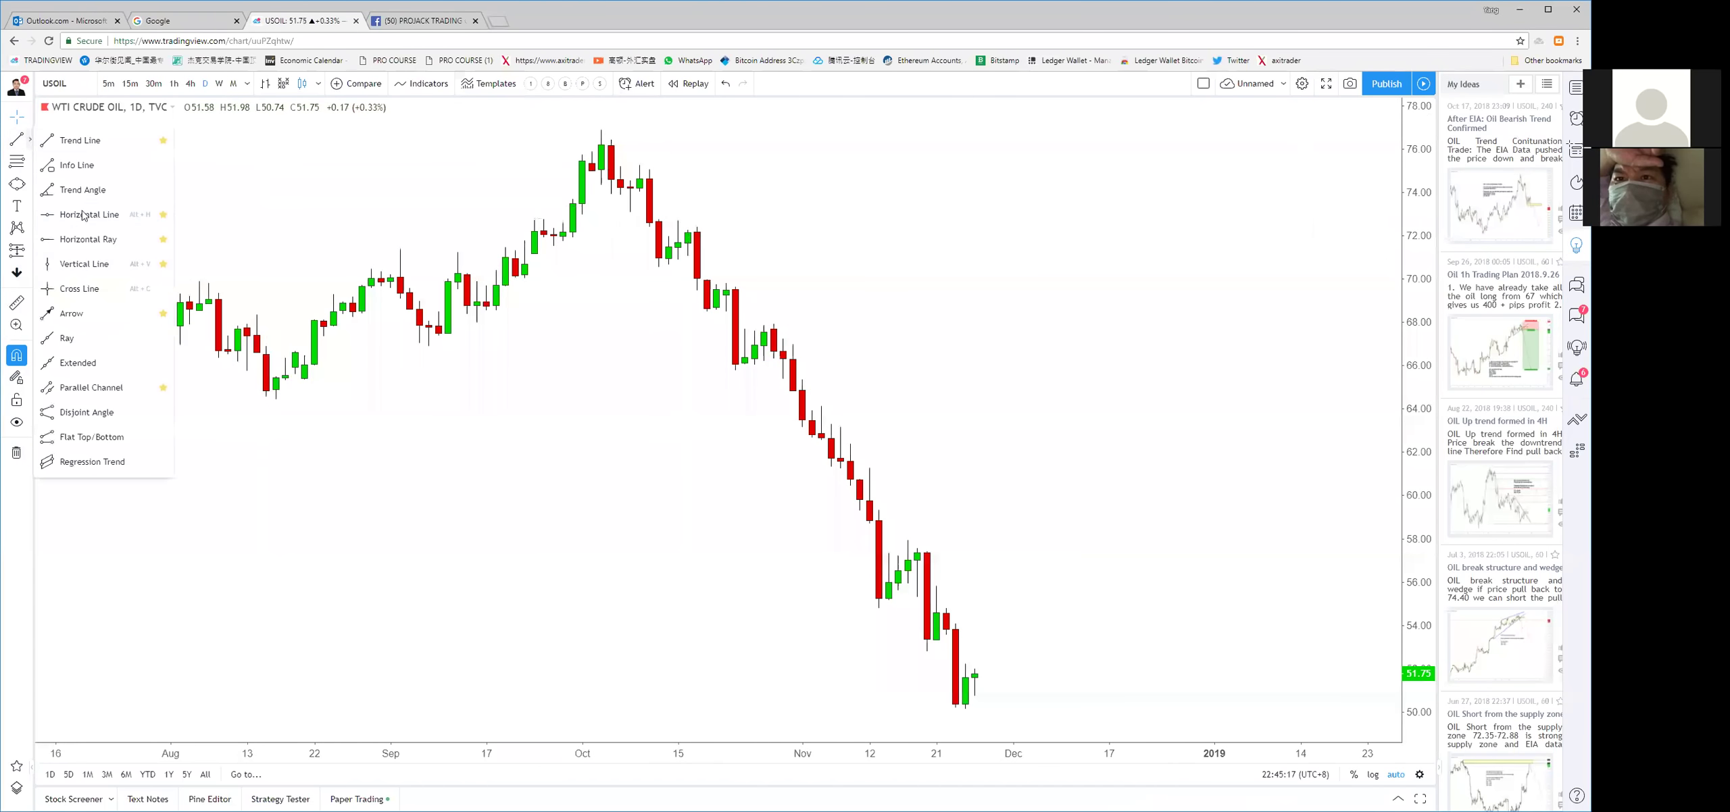
left_click(147, 313)
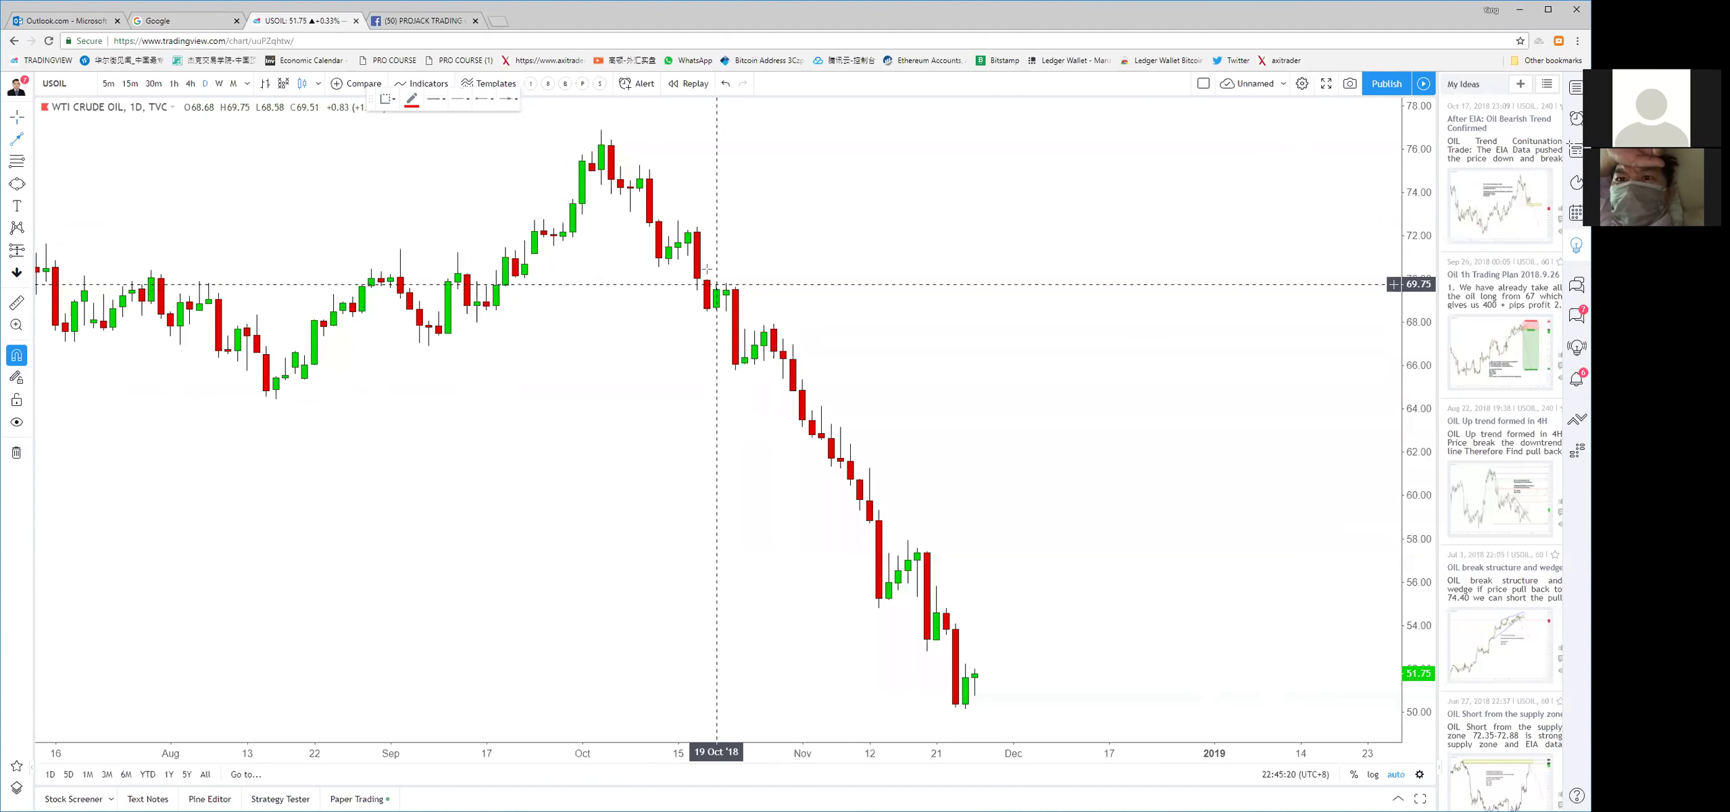
left_click_drag(707, 278, 736, 364)
right_click(853, 279)
left_click(919, 299)
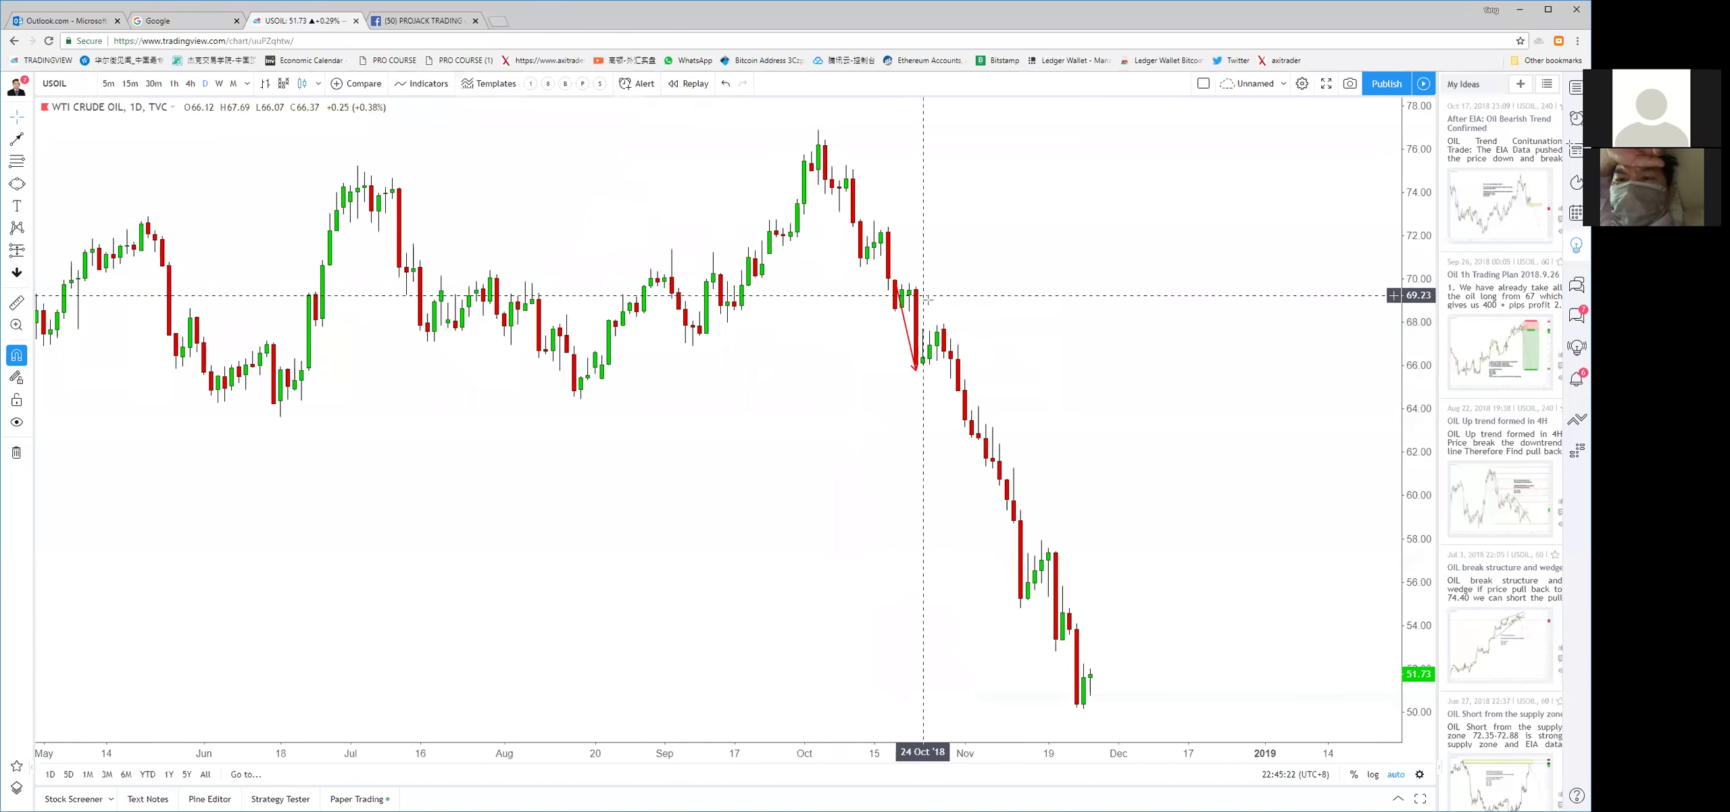
Draw a thin rectangle zone at the broken support from 13 Sep to 15 Nov, between about 68.8 and 68.4
left_click(30, 191)
left_click(75, 214)
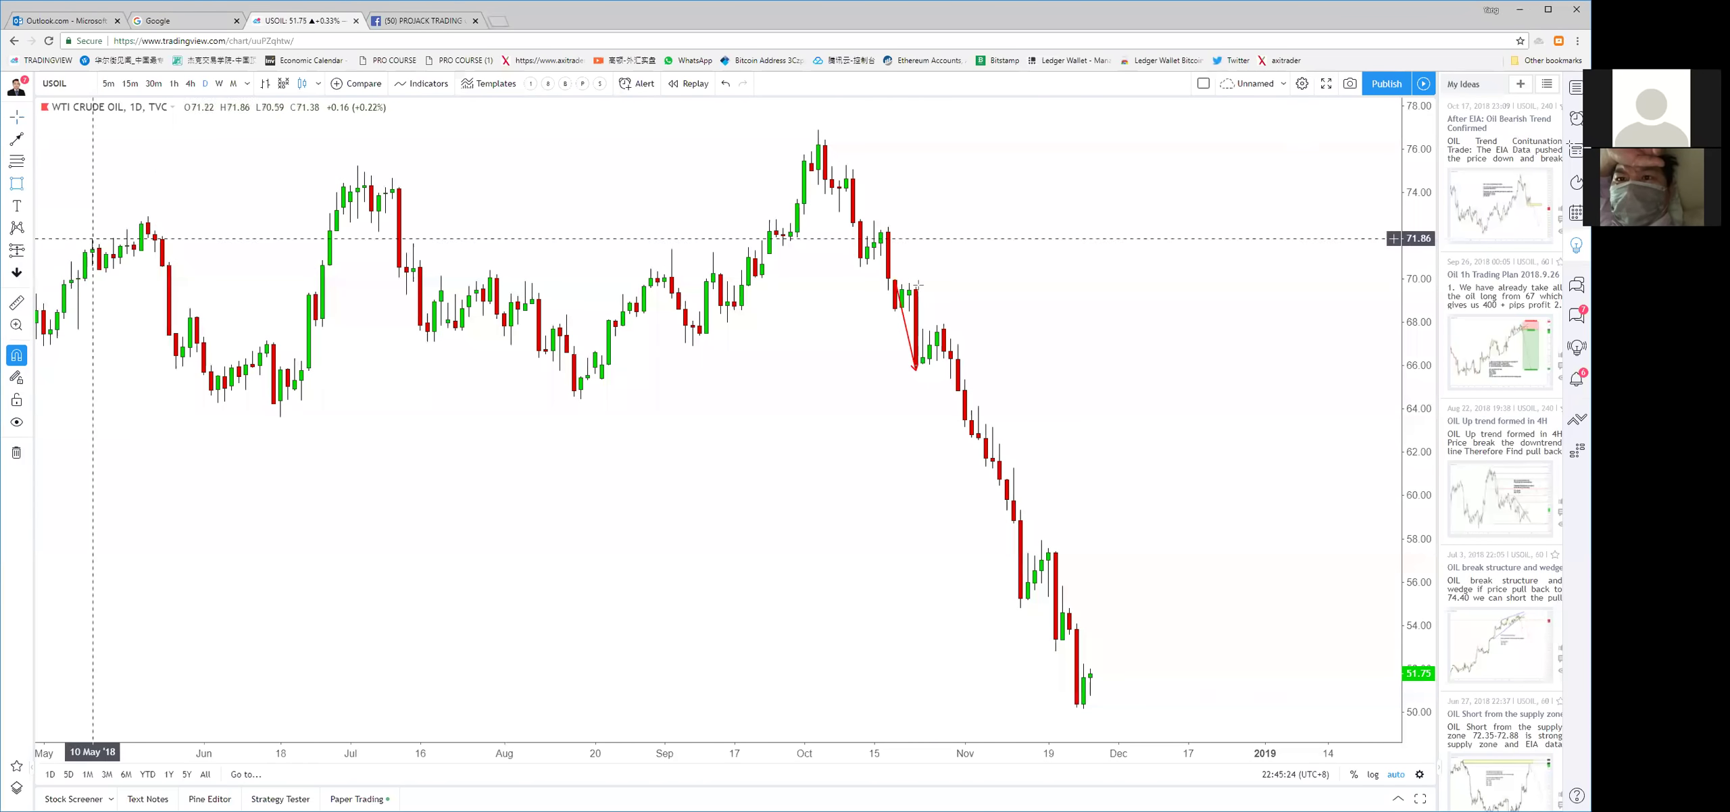
left_click_drag(728, 301, 1035, 314)
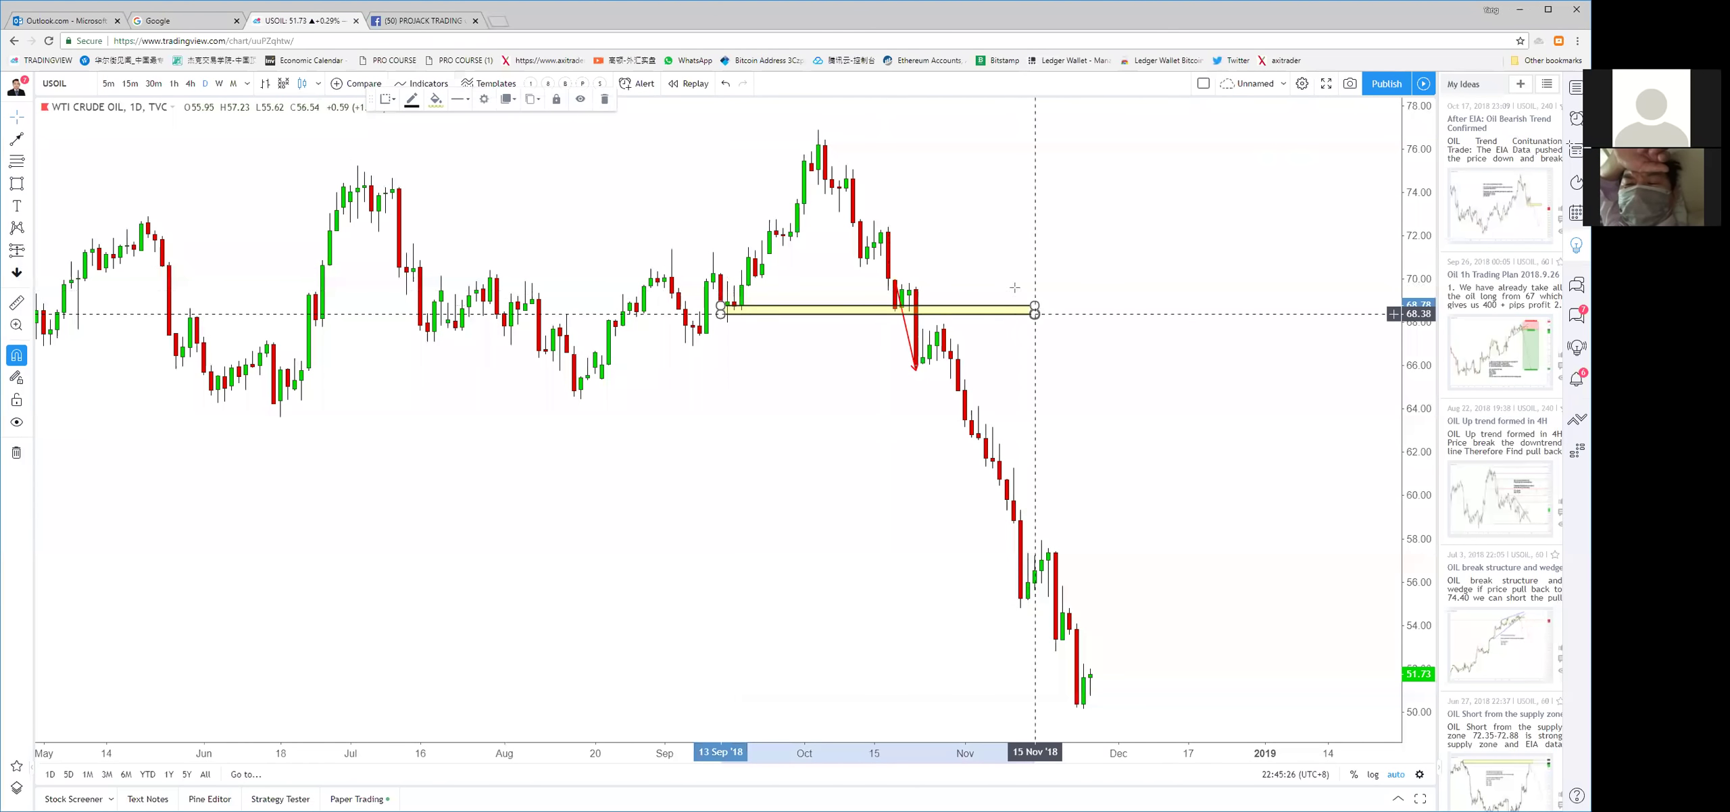
left_click(677, 308)
Draw arrows from the 23 Oct low at 65.77 up to the pullback high at about 67.9, and from there down to about 50
key("alt+t")
left_click(915, 370)
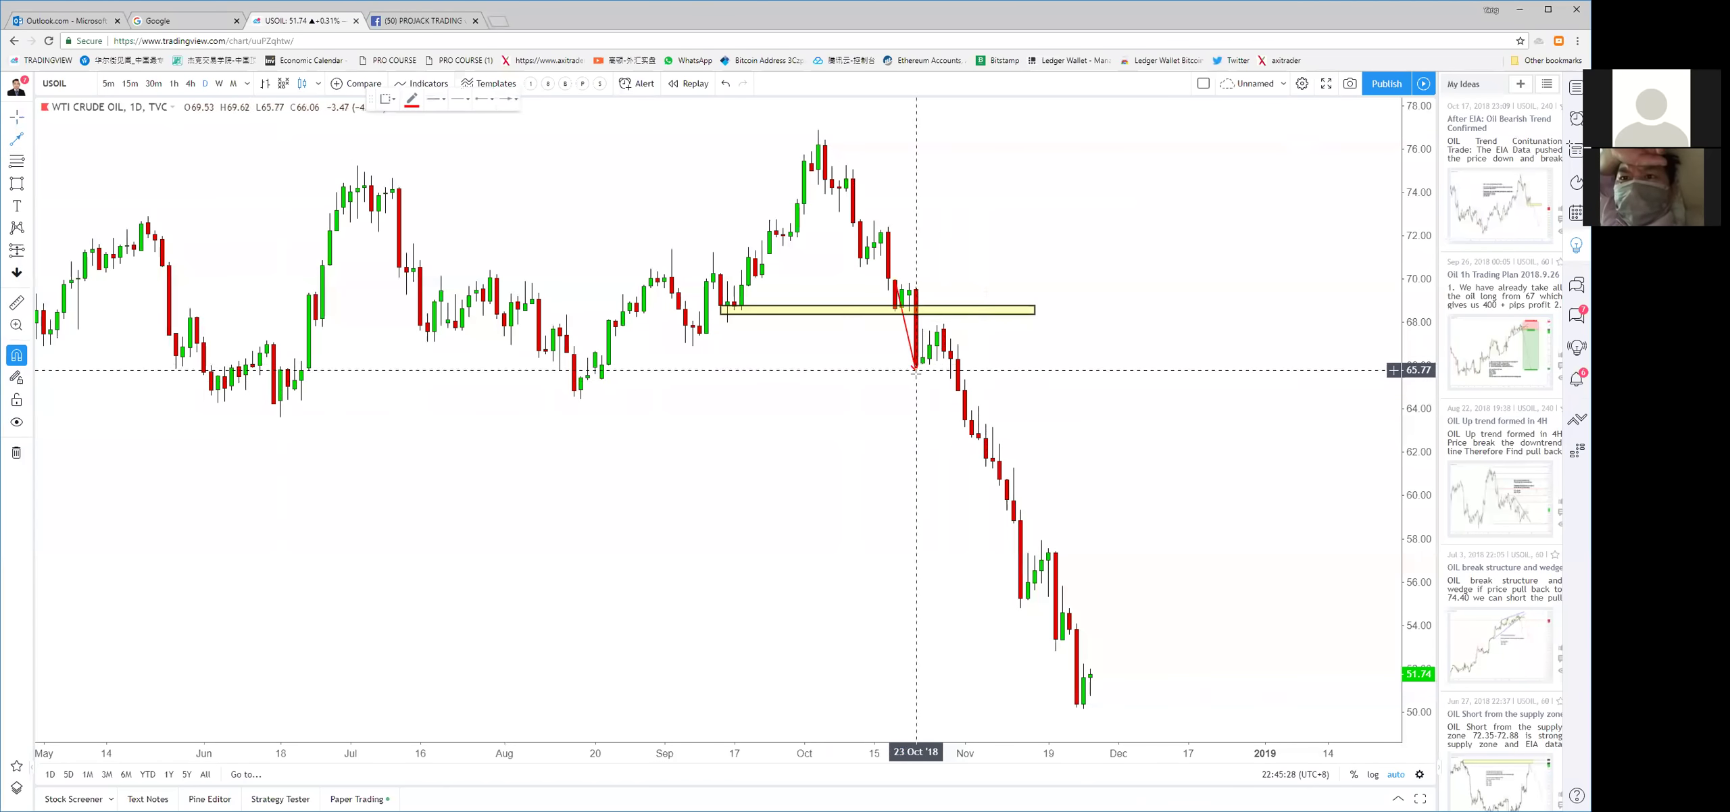
left_click(944, 324)
left_click(1153, 715)
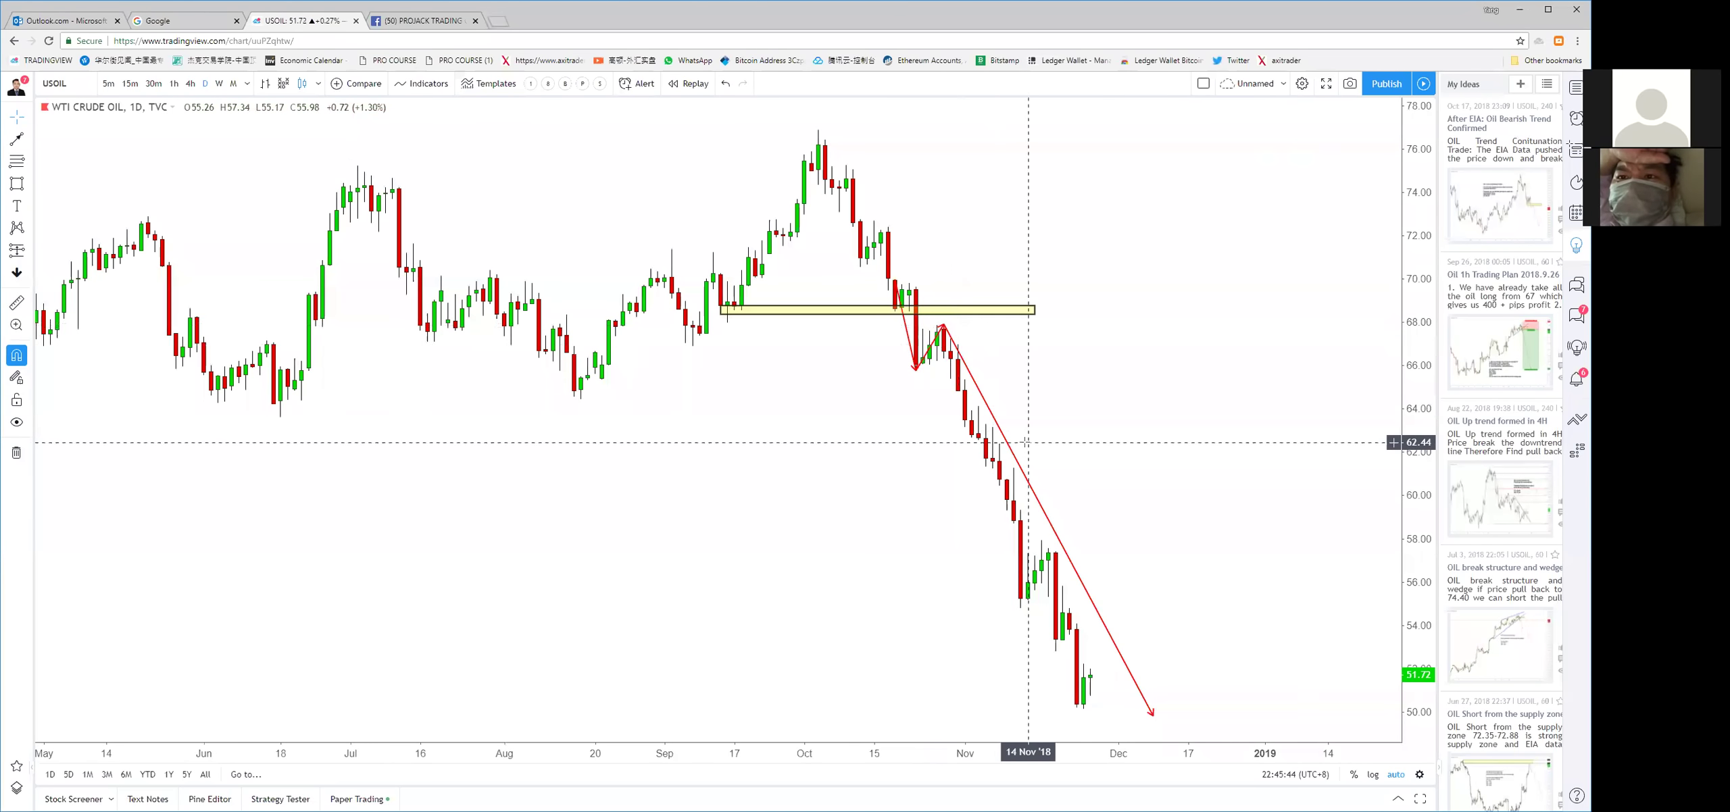
scroll(878, 349, "up", 2)
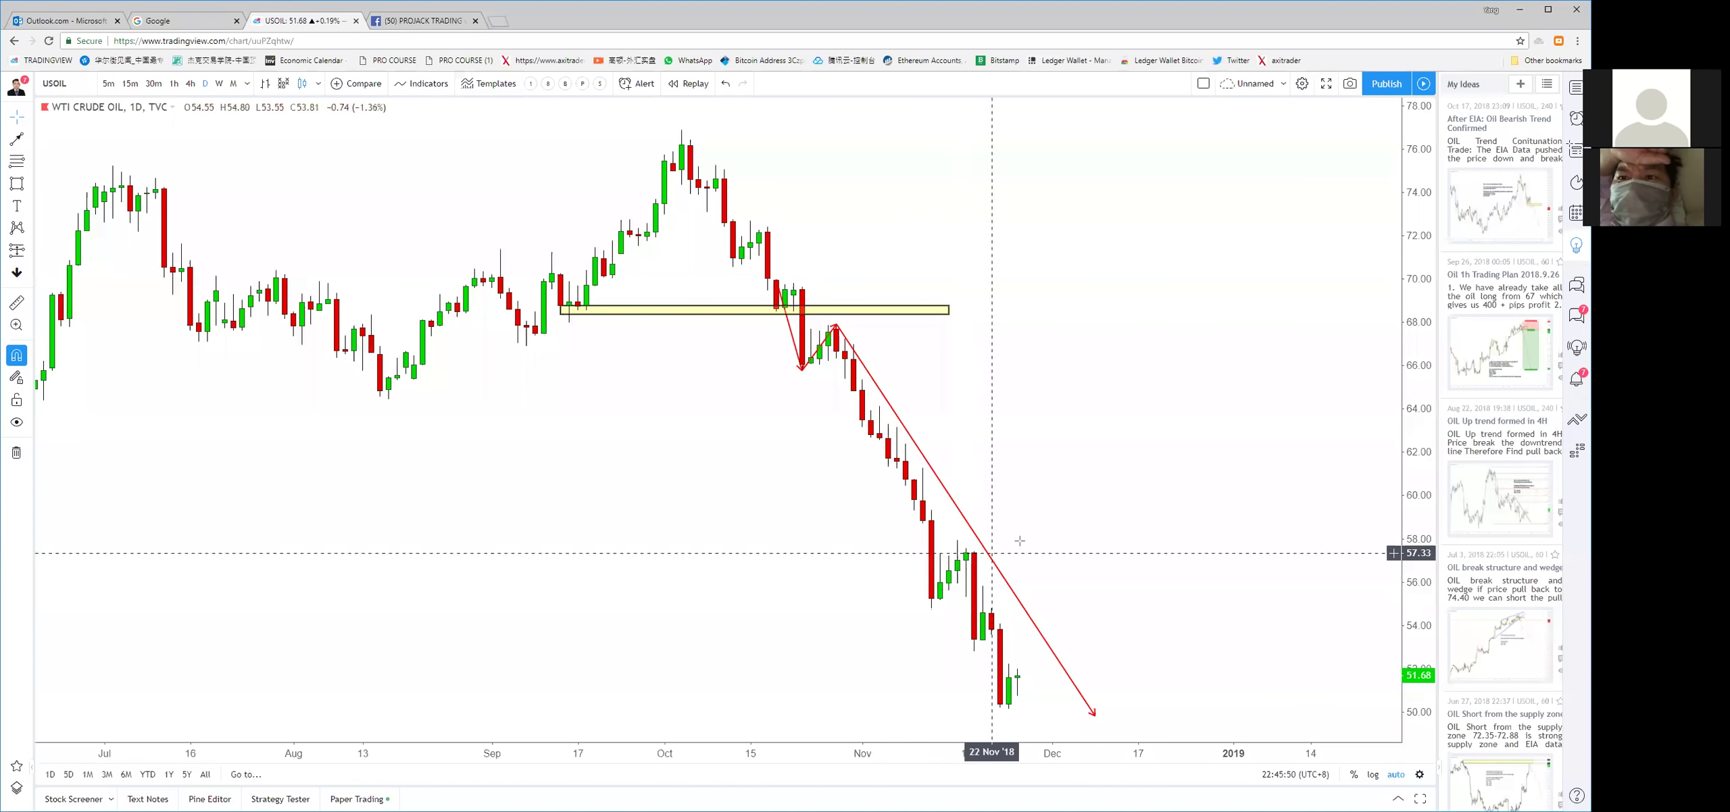
Draw a rectangle zone over the pullback candles from 20 to 27 Nov 2018, between about 55.87 and 51.98
scroll(991, 576, "up", 2)
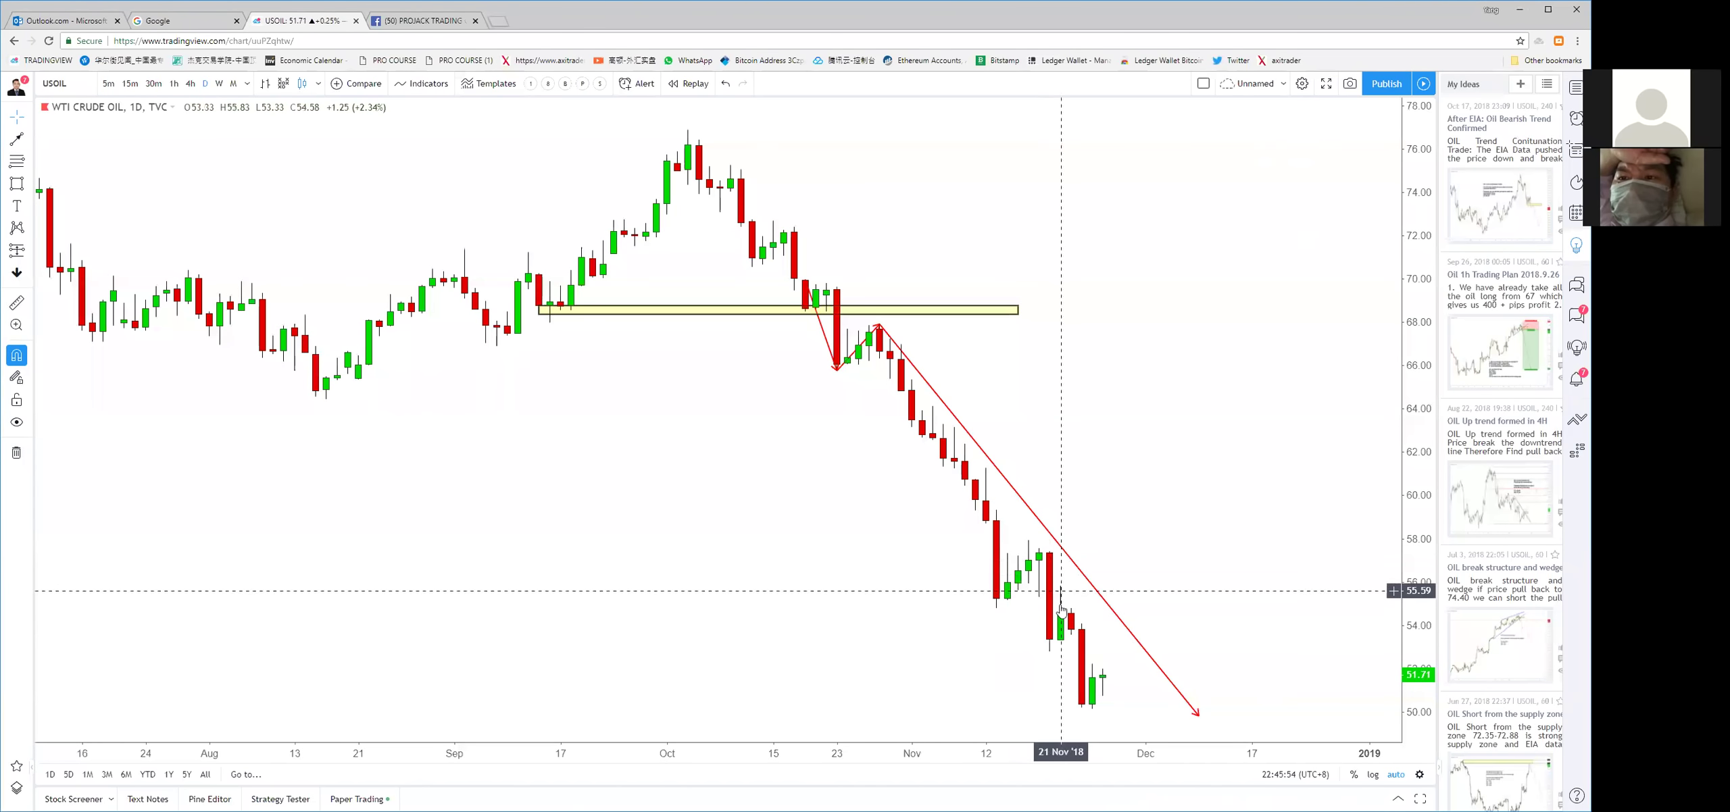
scroll(1162, 594, "up", 3)
left_click(16, 183)
left_click_drag(872, 585, 956, 639)
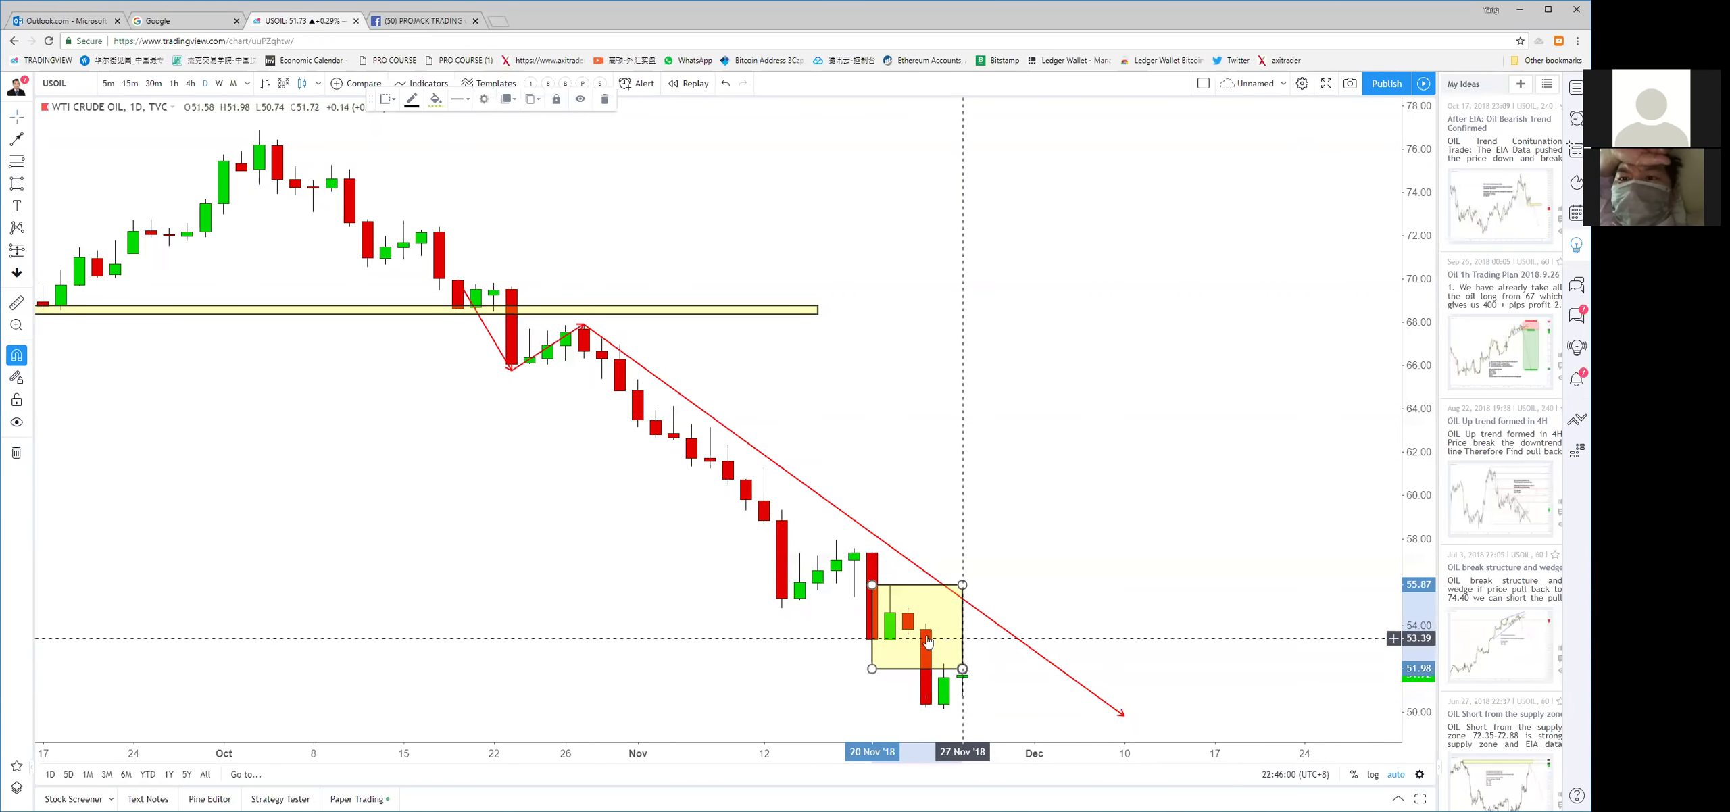
scroll(935, 703, "down", 10)
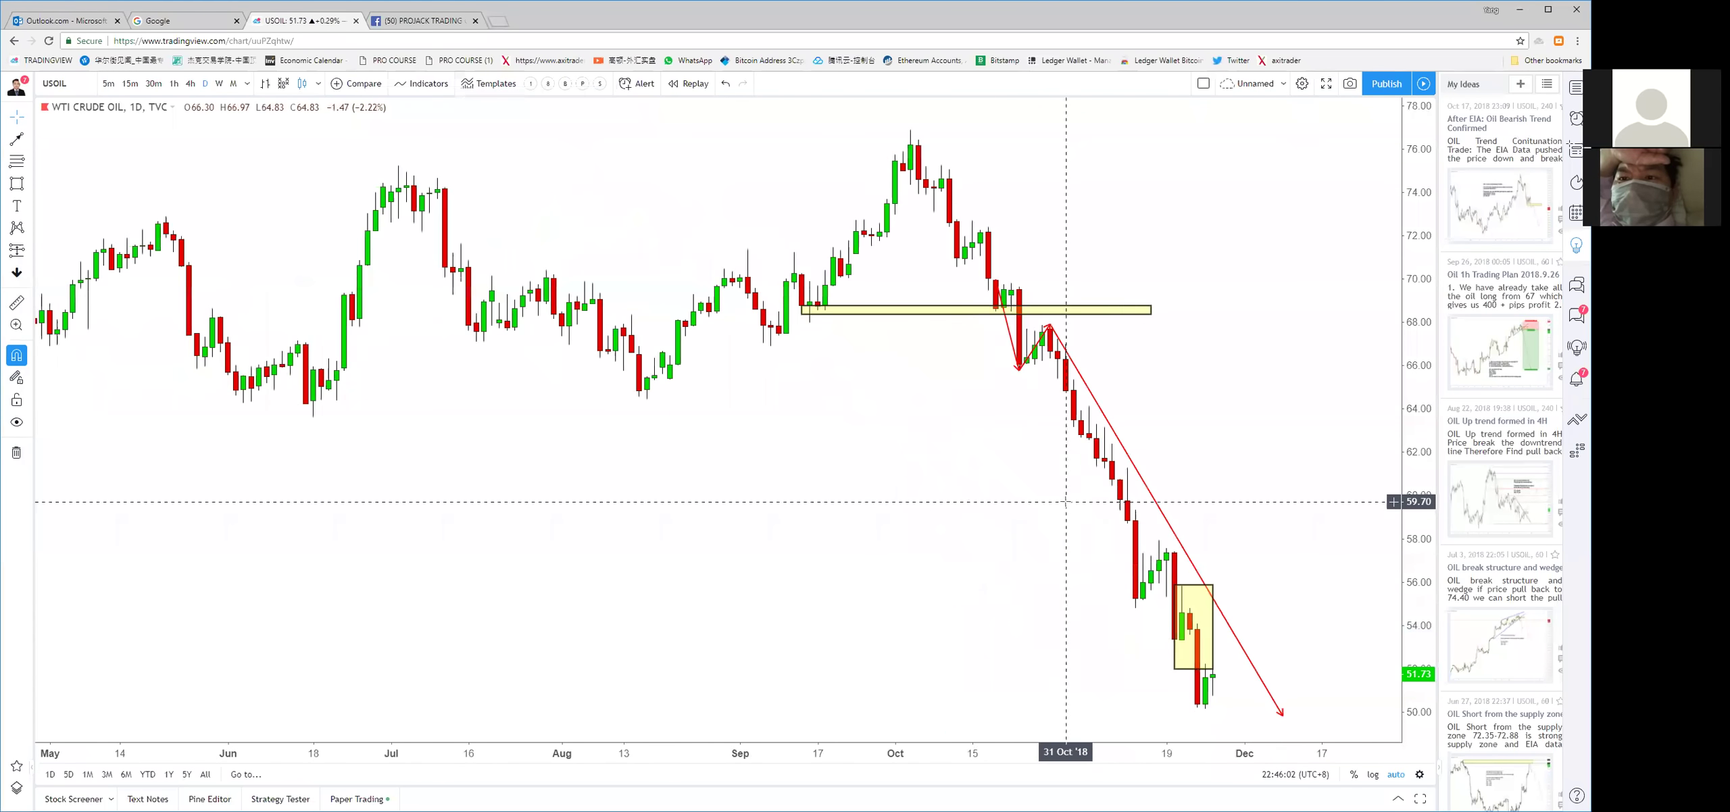
Draw a Fibonacci retracement from the 11 Feb 2016 low at 26.08 to the 3 Oct 2018 high at 76.88
scroll(877, 523, "down", 2)
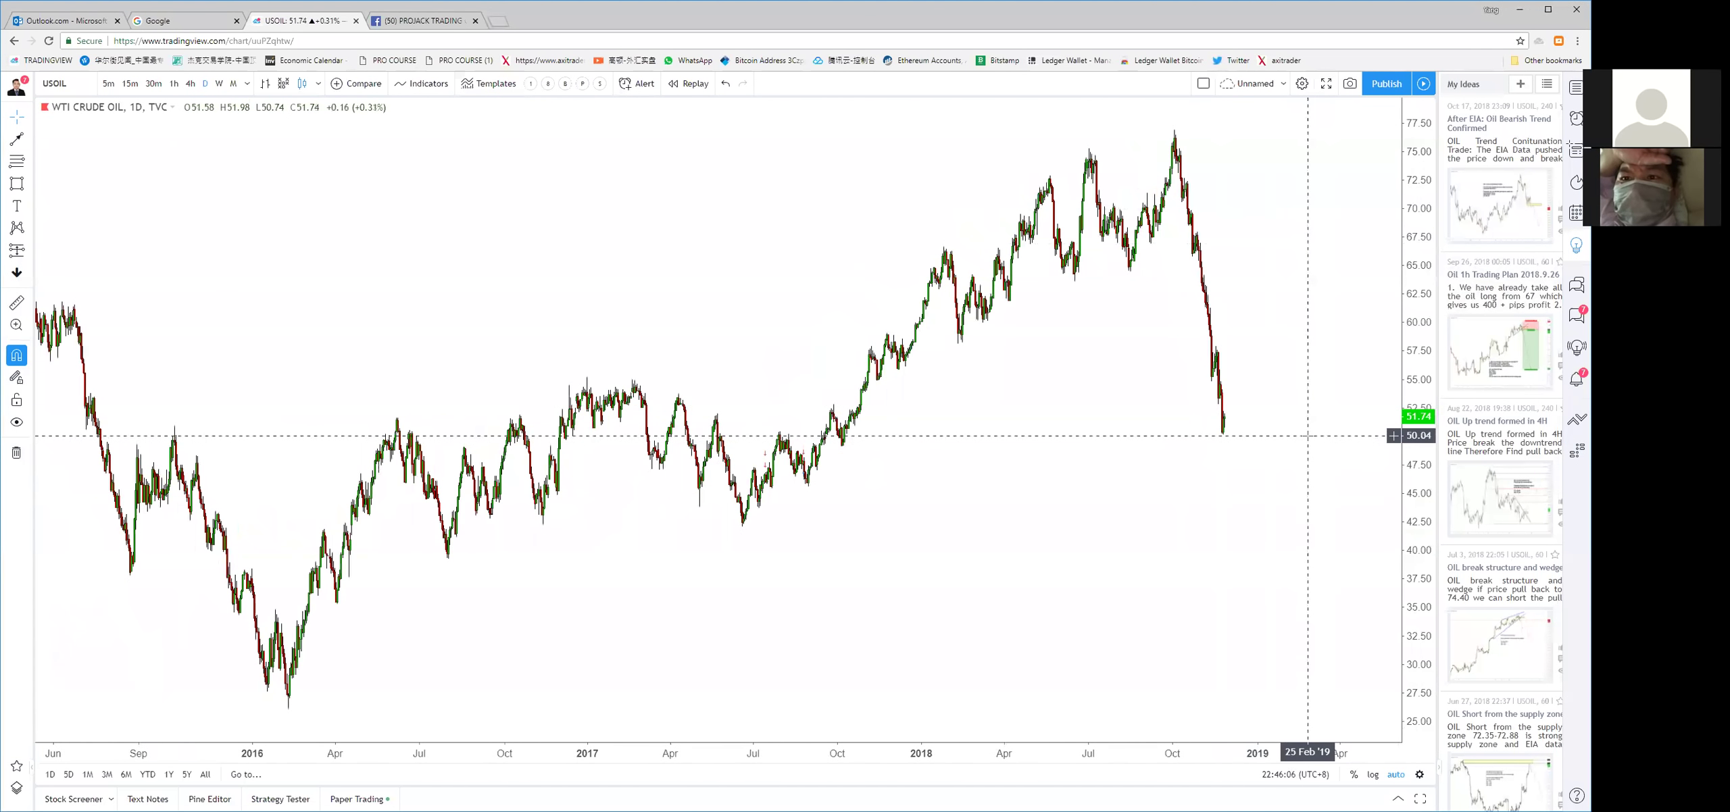
left_click(17, 161)
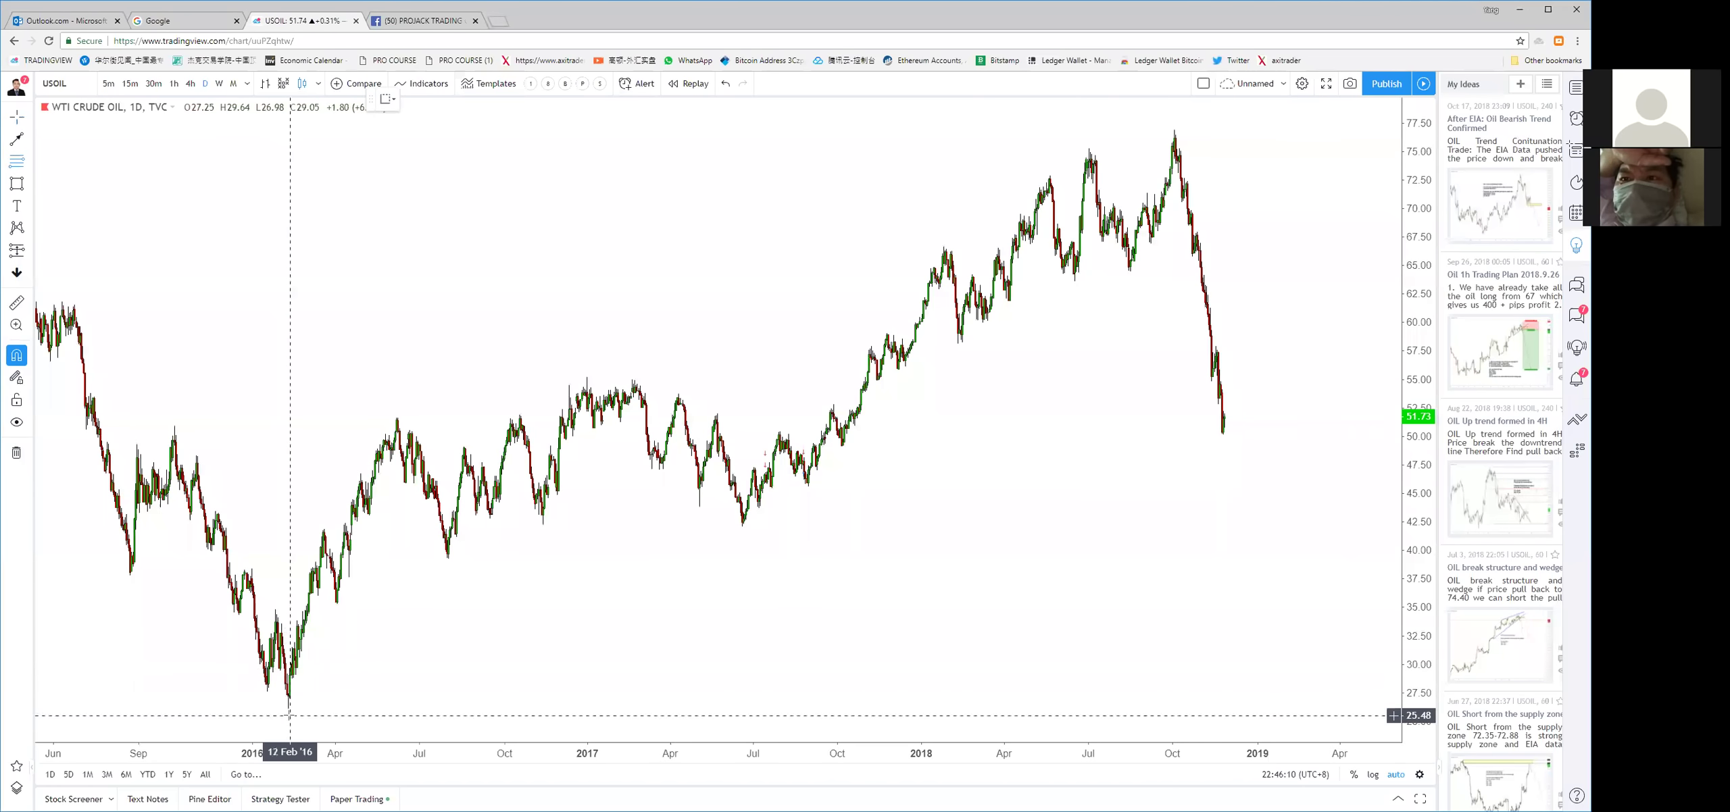
left_click(288, 710)
left_click(1177, 133)
left_click(669, 240)
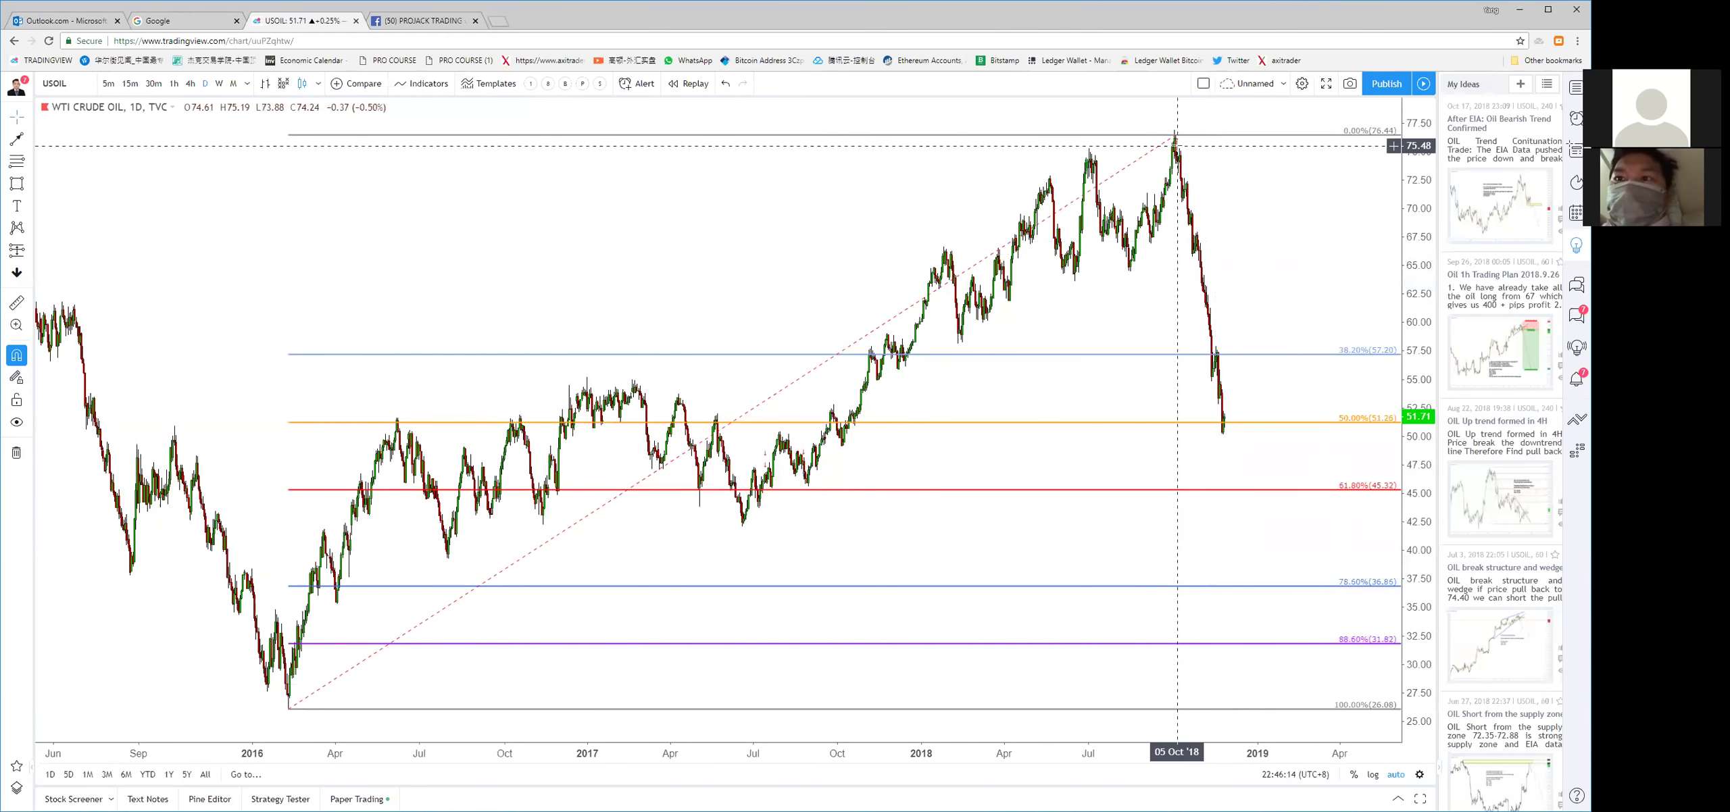
left_click_drag(1176, 136, 1175, 130)
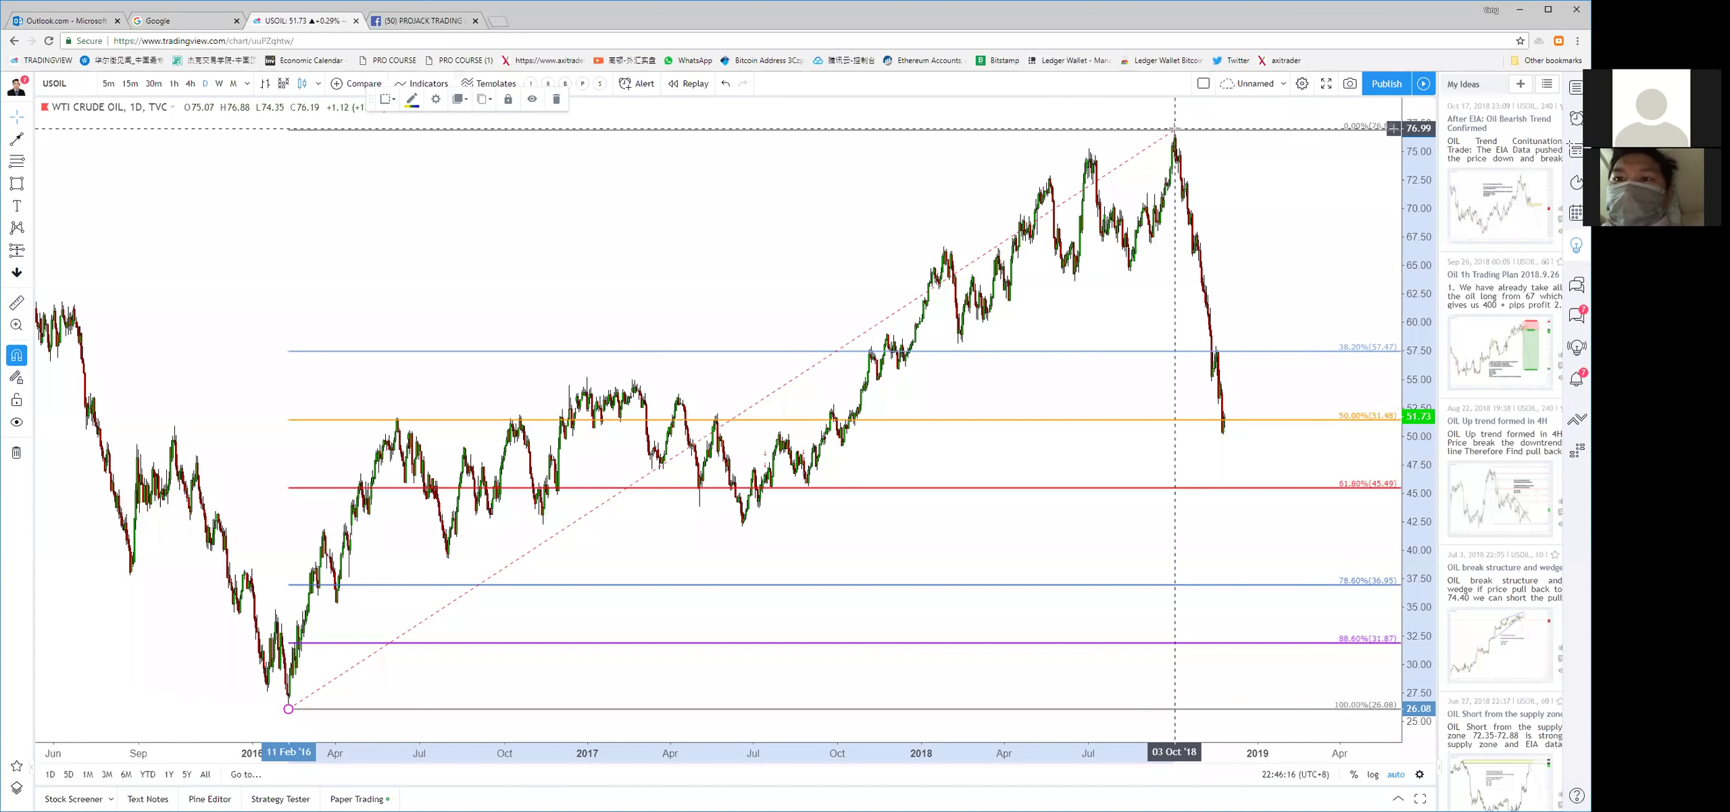
scroll(1278, 223, "up", 1)
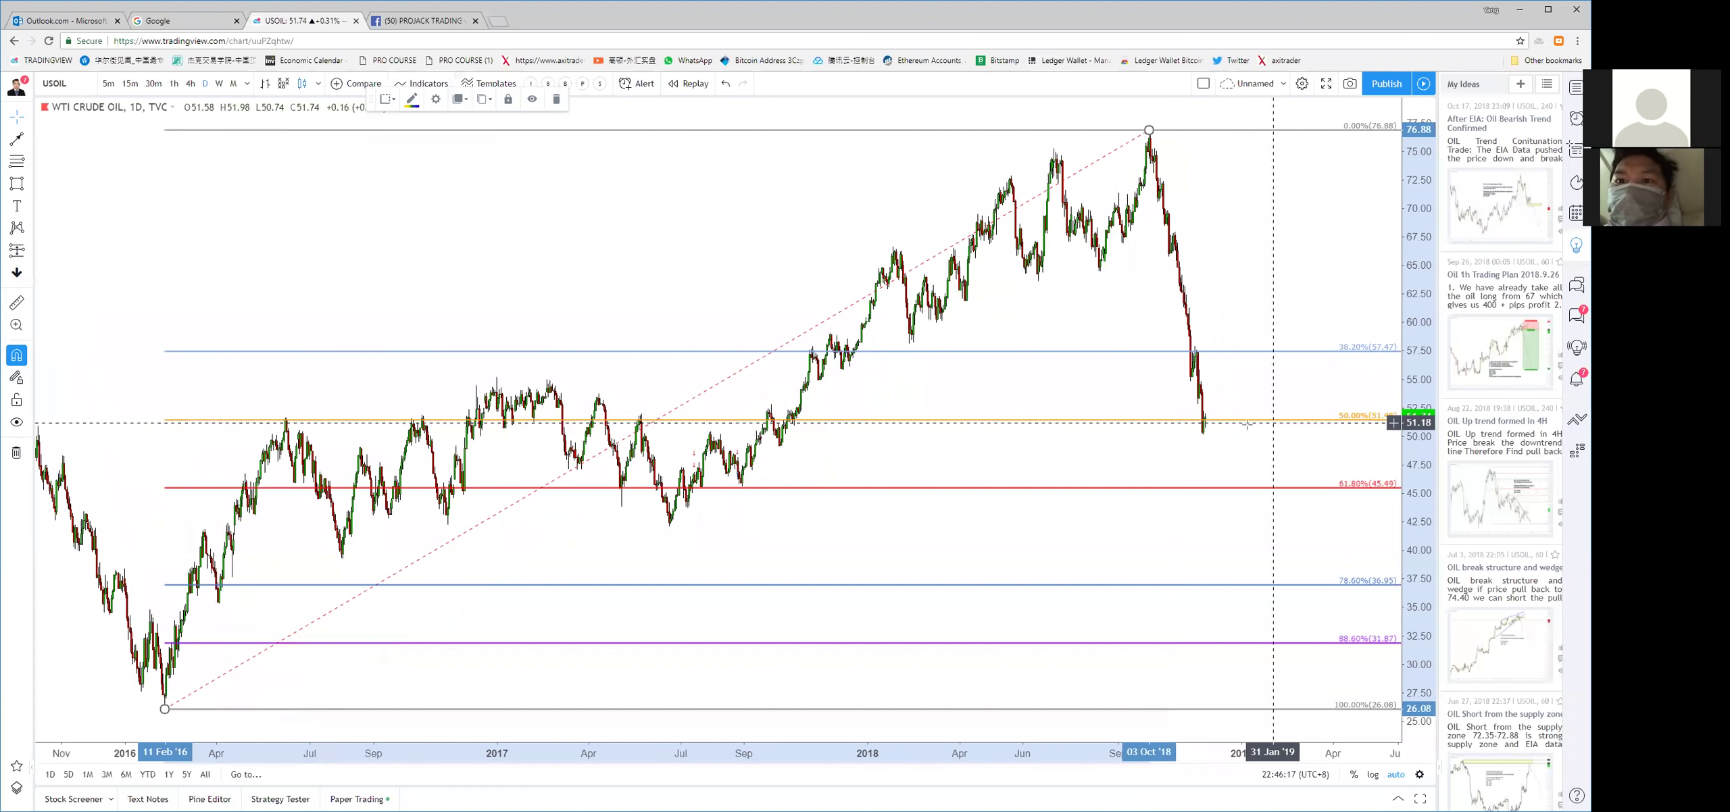
left_click(1256, 320)
Draw a thin rectangle zone just below the 61.8% retracement from about August 2017 to 14 Mar 2019, between about 45.4 and 44.5
scroll(1256, 320, "up", 5)
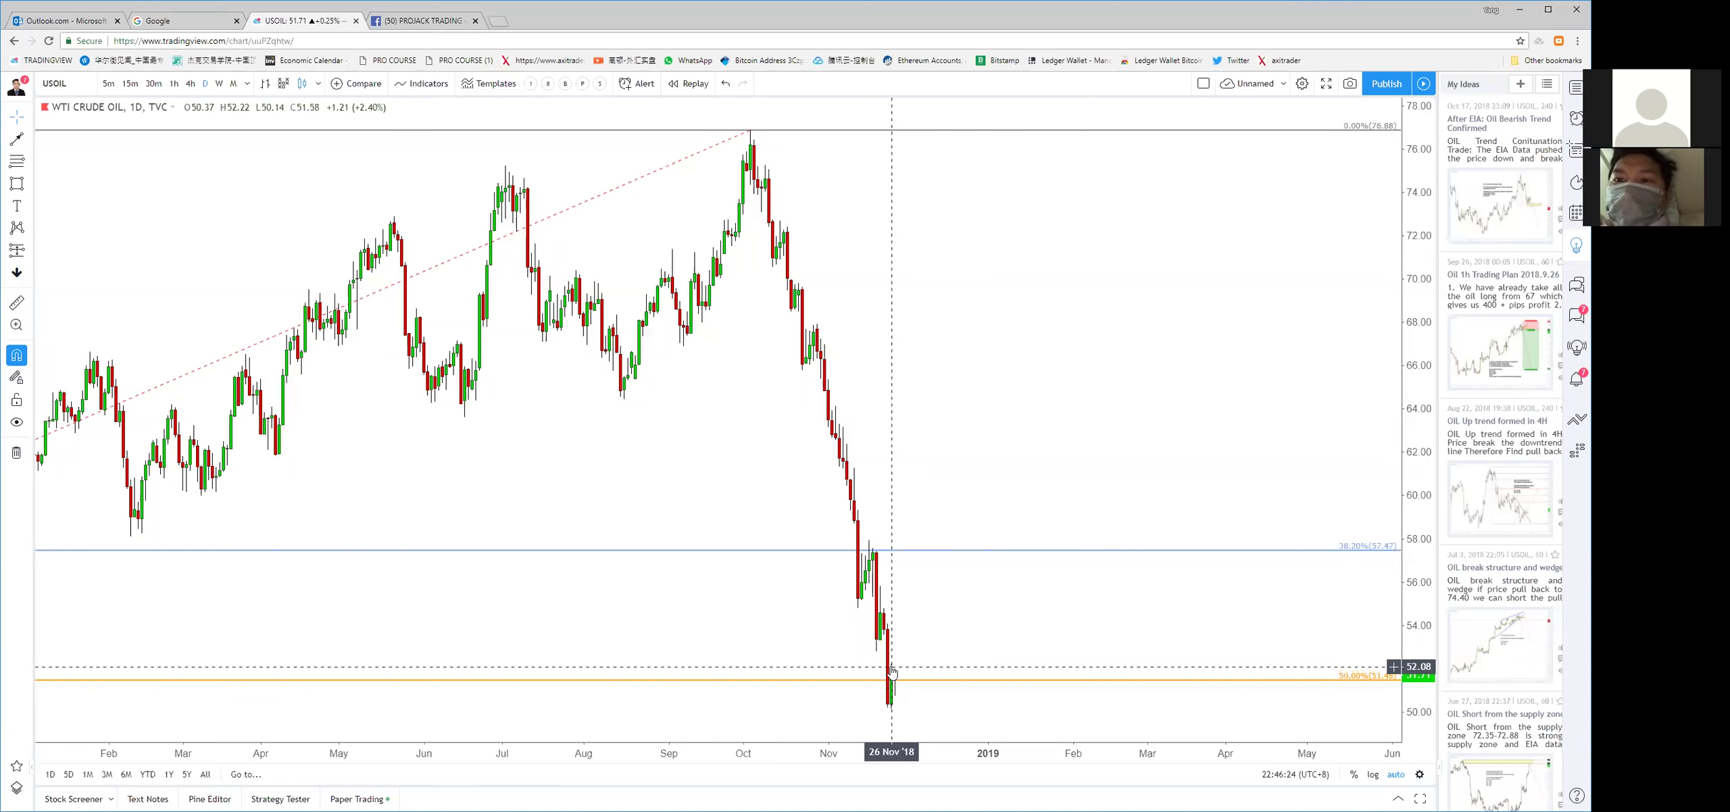
scroll(892, 673, "down", 3)
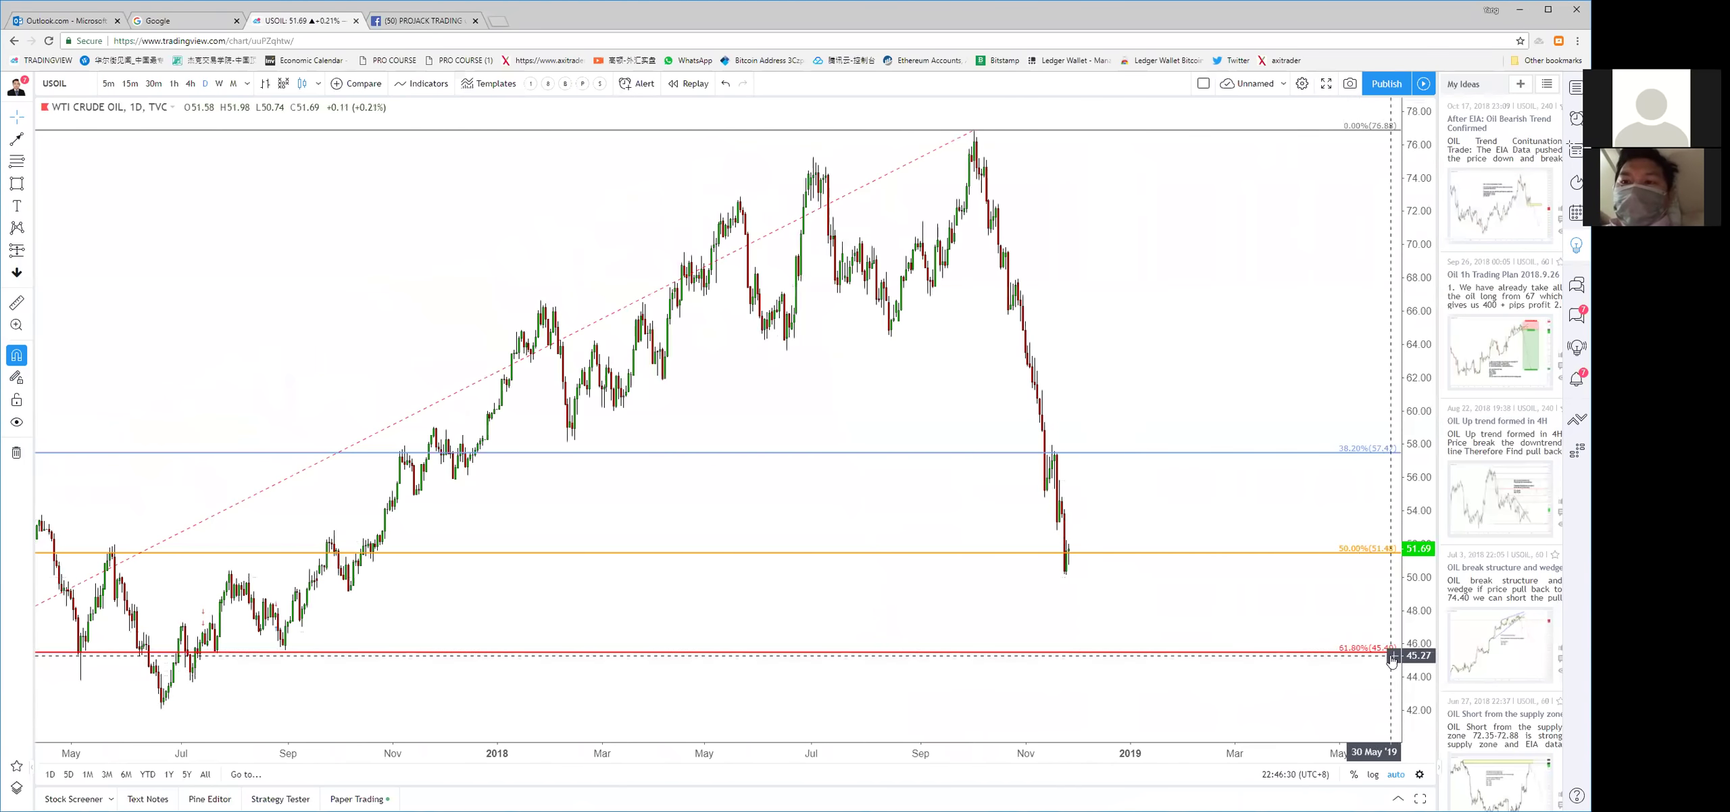
scroll(1352, 600, "down", 2)
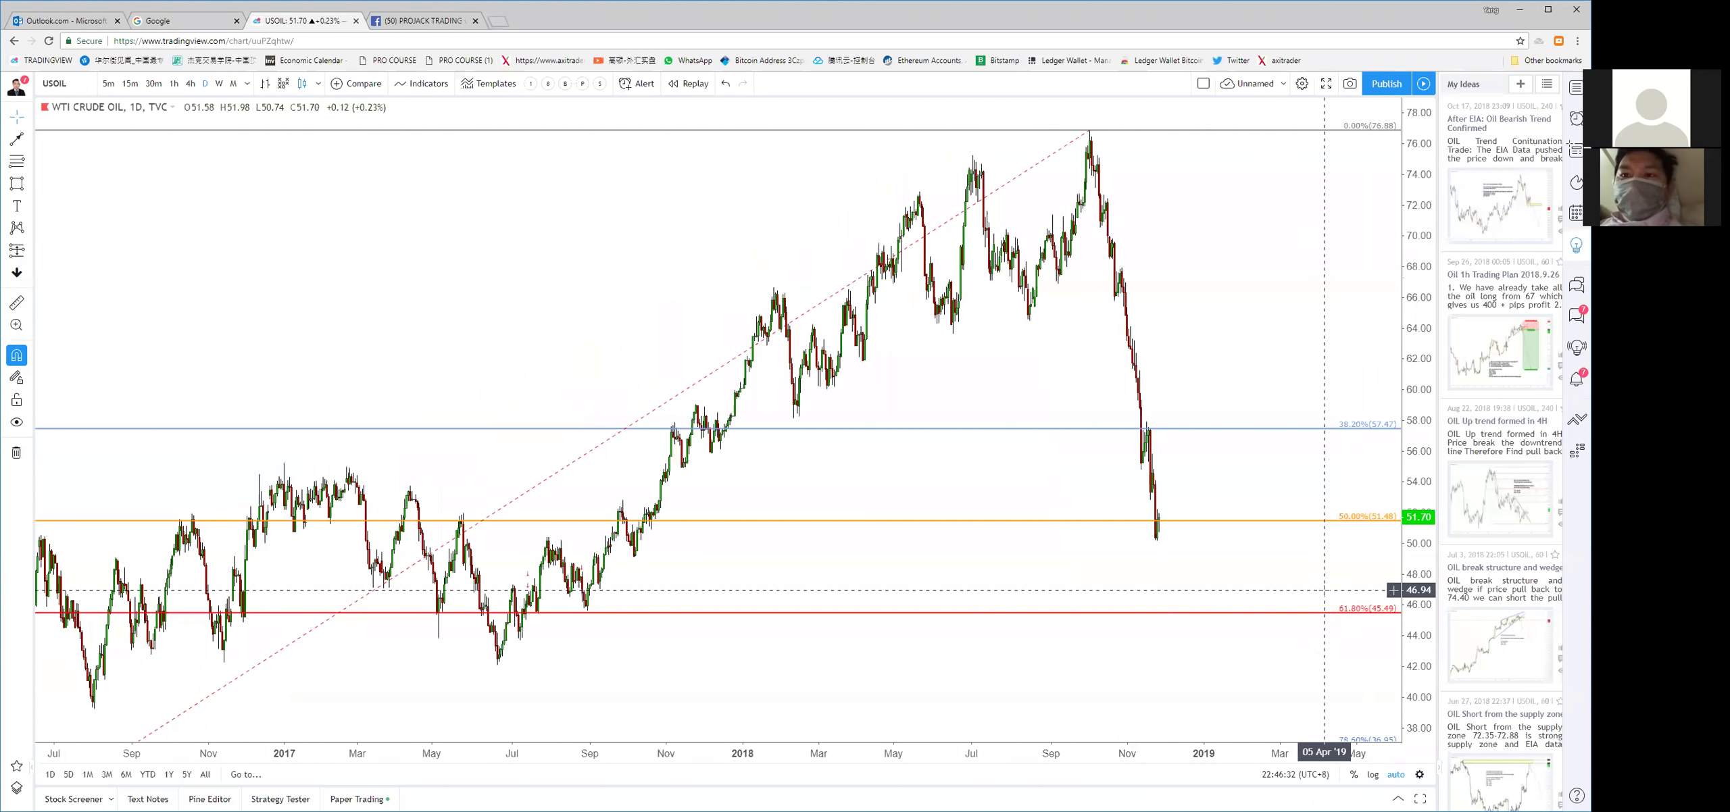
scroll(1237, 395, "down", 2)
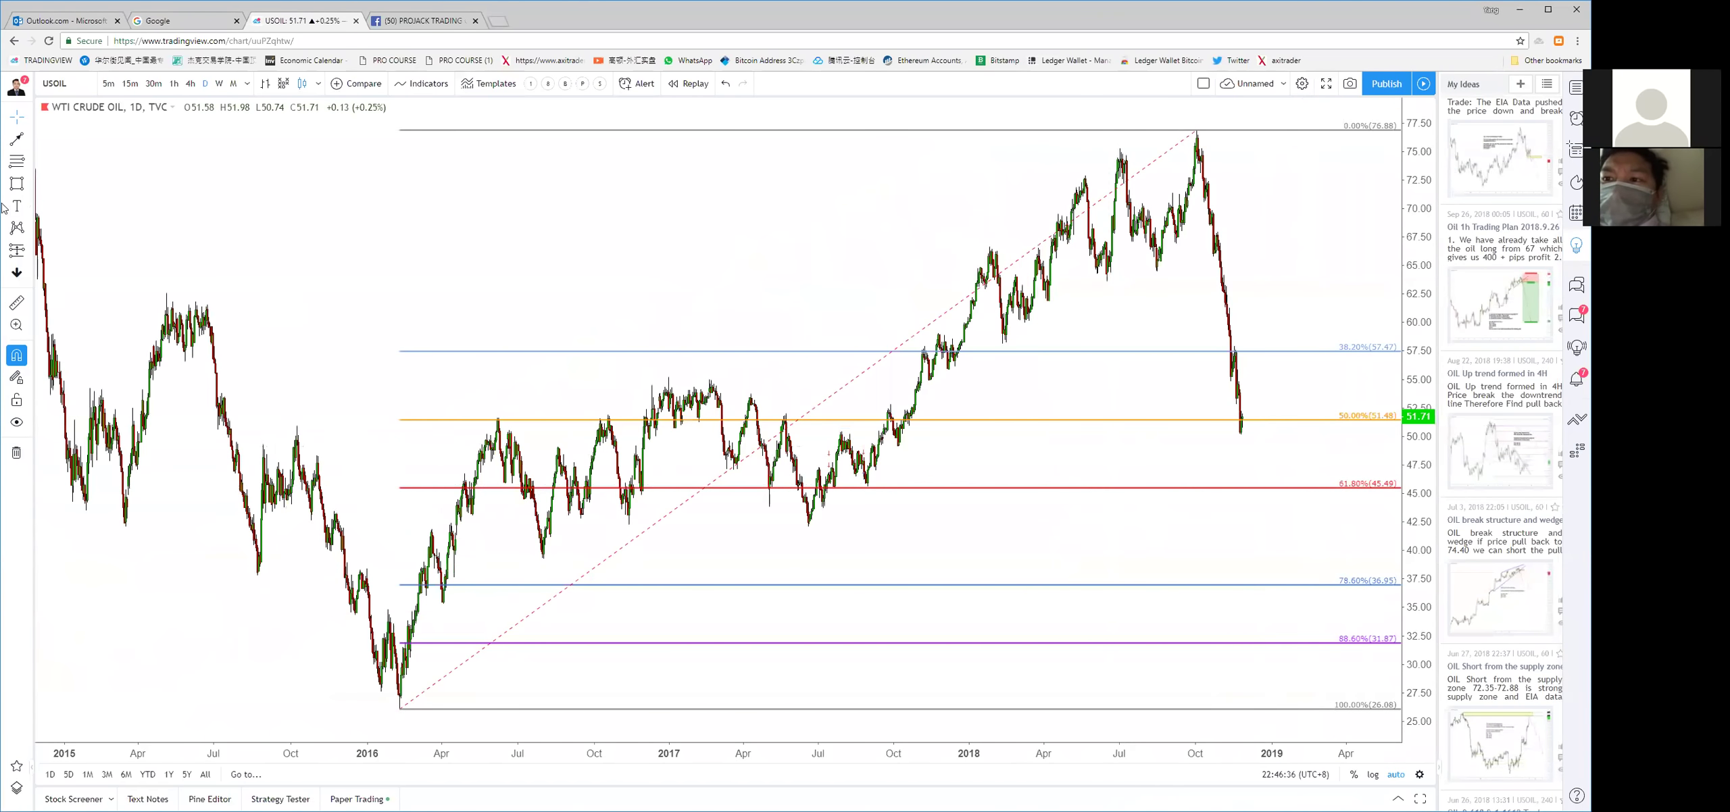
left_click(17, 184)
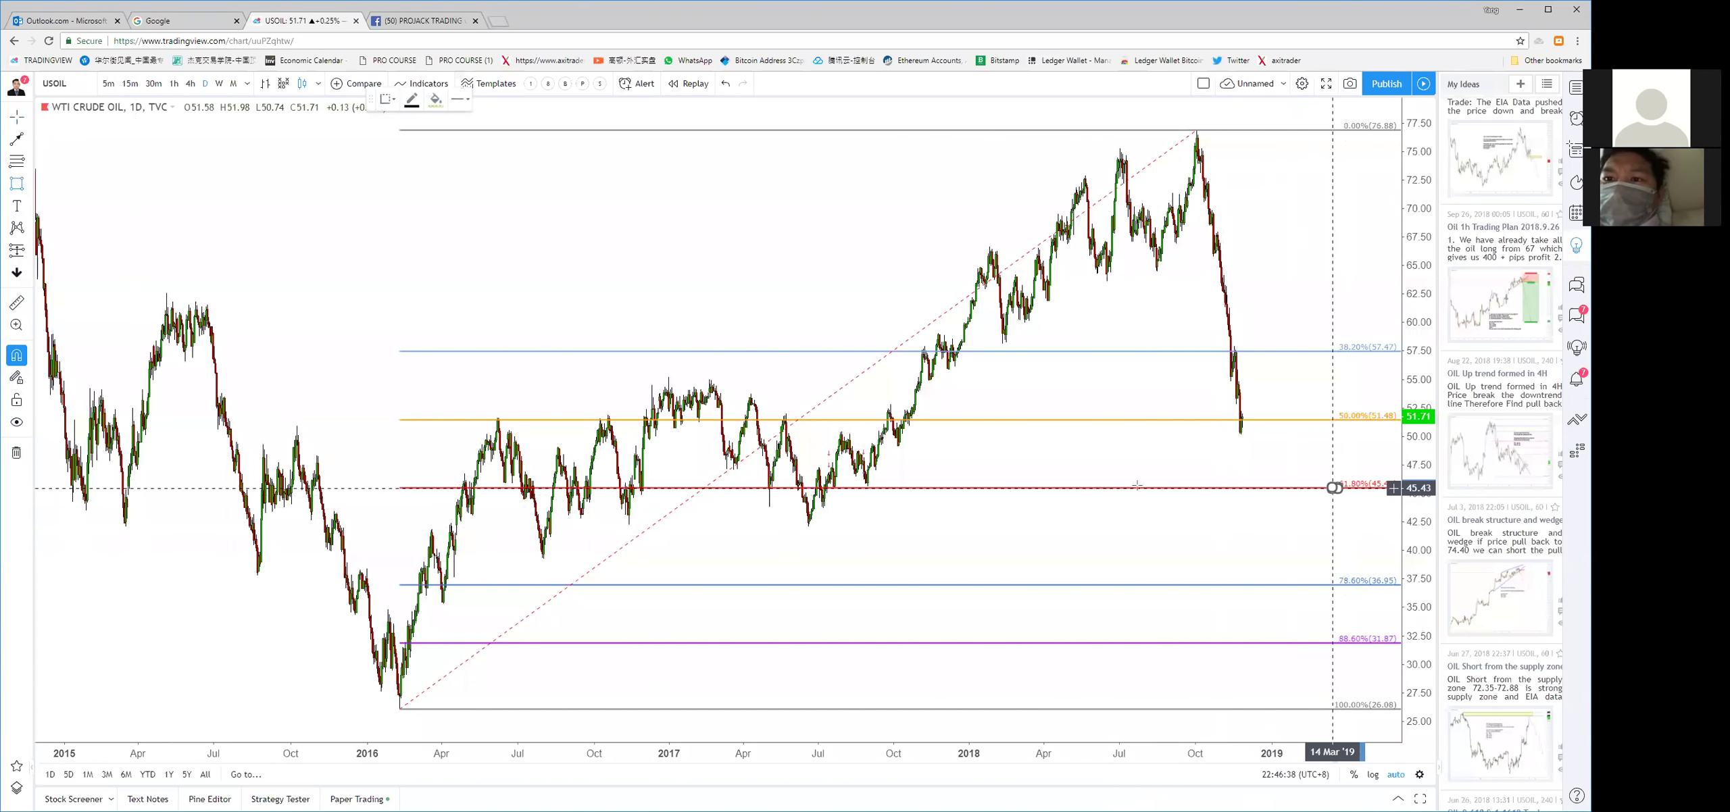
left_click(1333, 488)
left_click(855, 499)
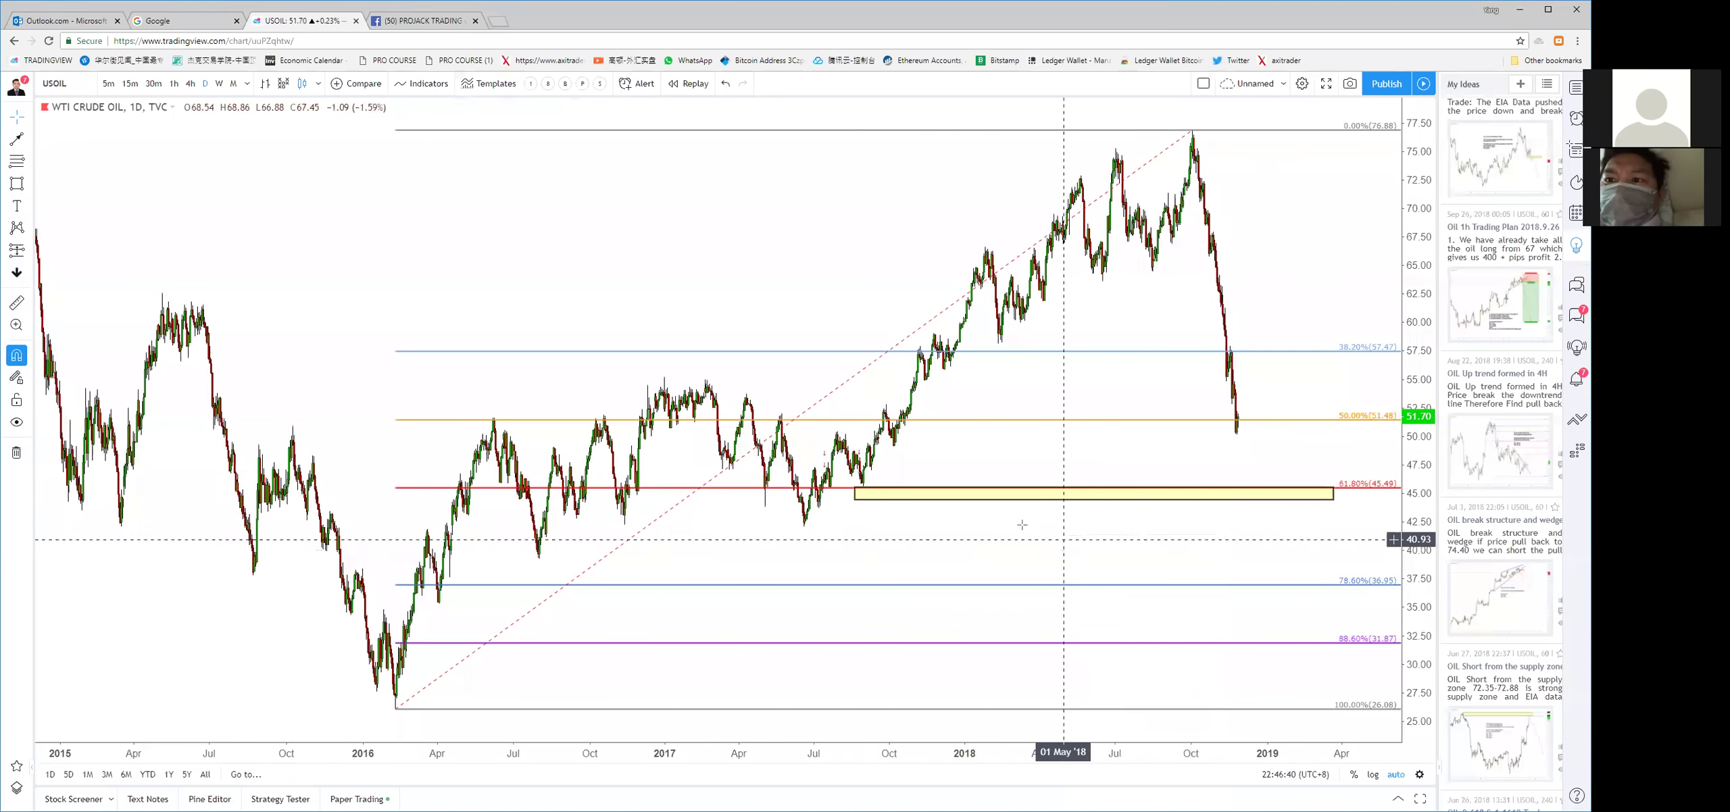
Examine the latest price action against the 50% retracement level and the zone at the 61.8% level
scroll(1022, 525, "up", 5)
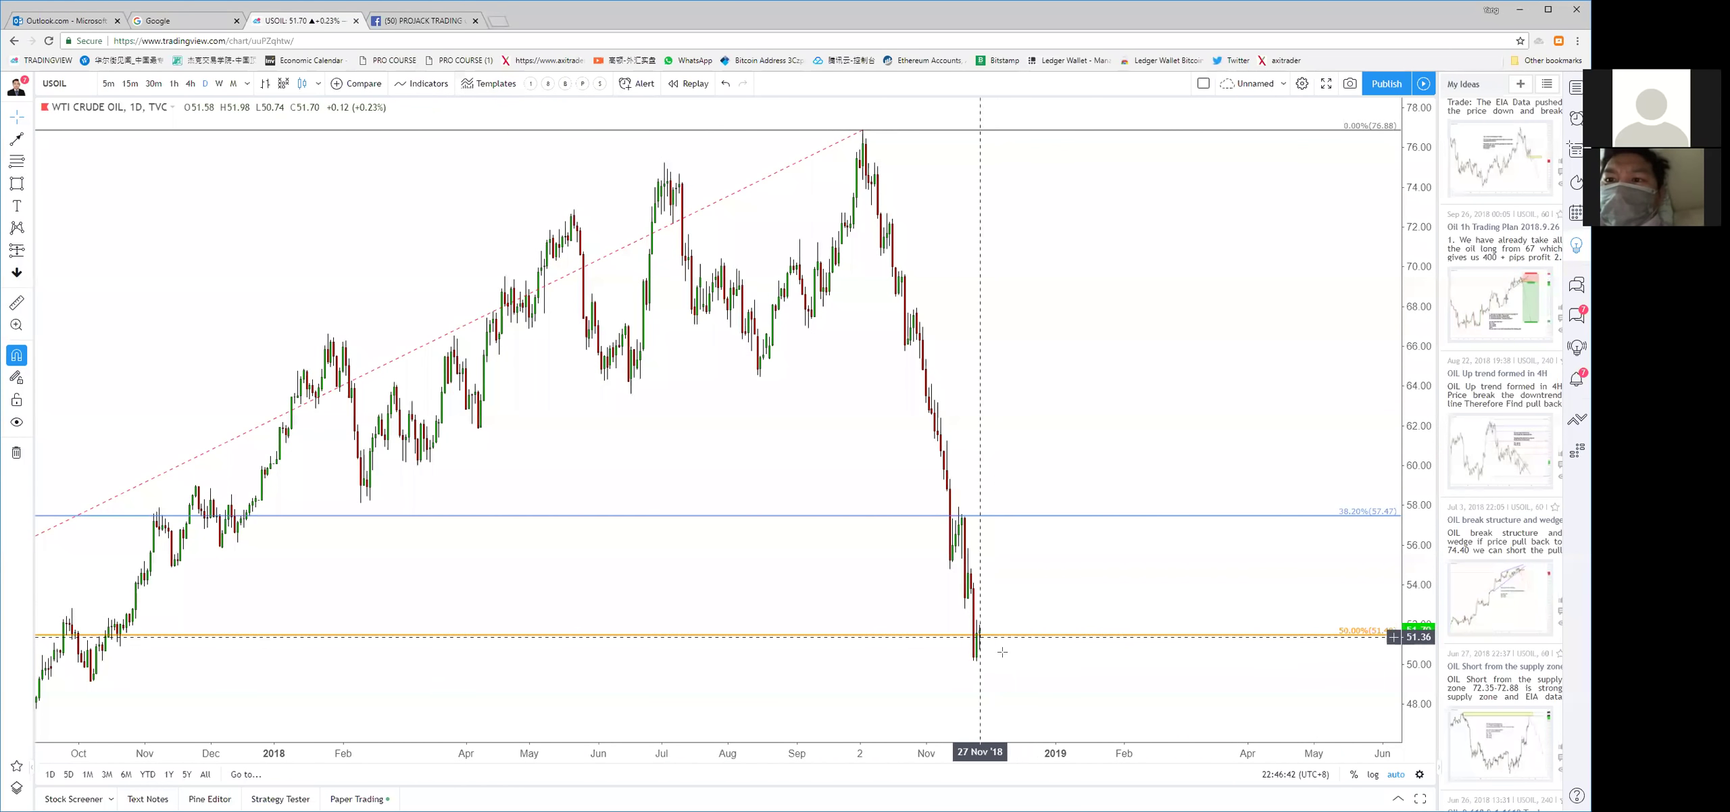
scroll(1046, 630, "down", 2)
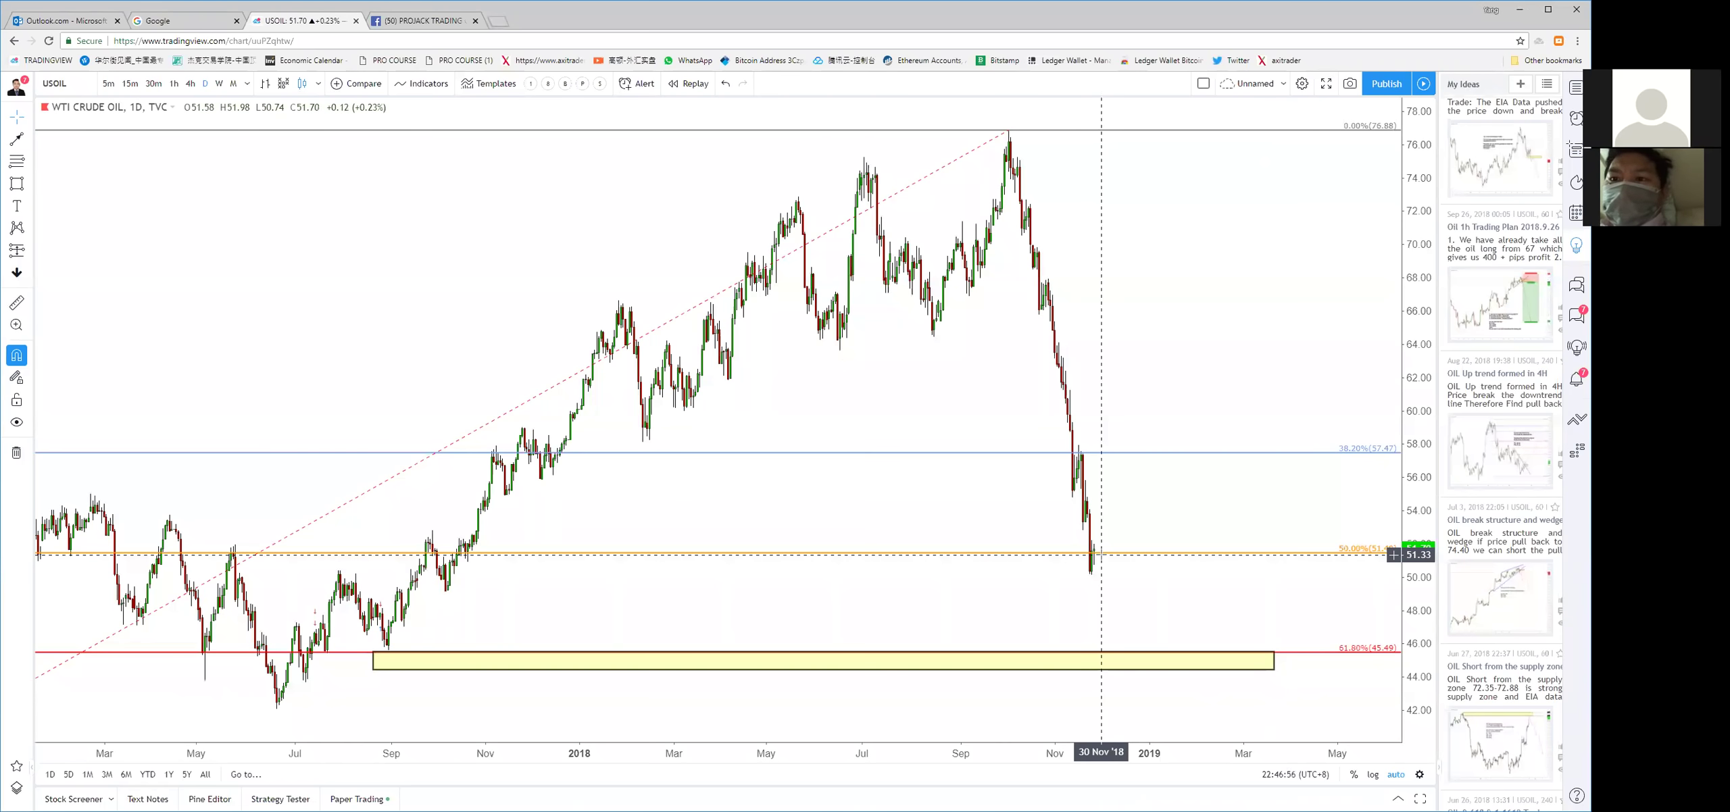
scroll(1101, 554, "up", 5)
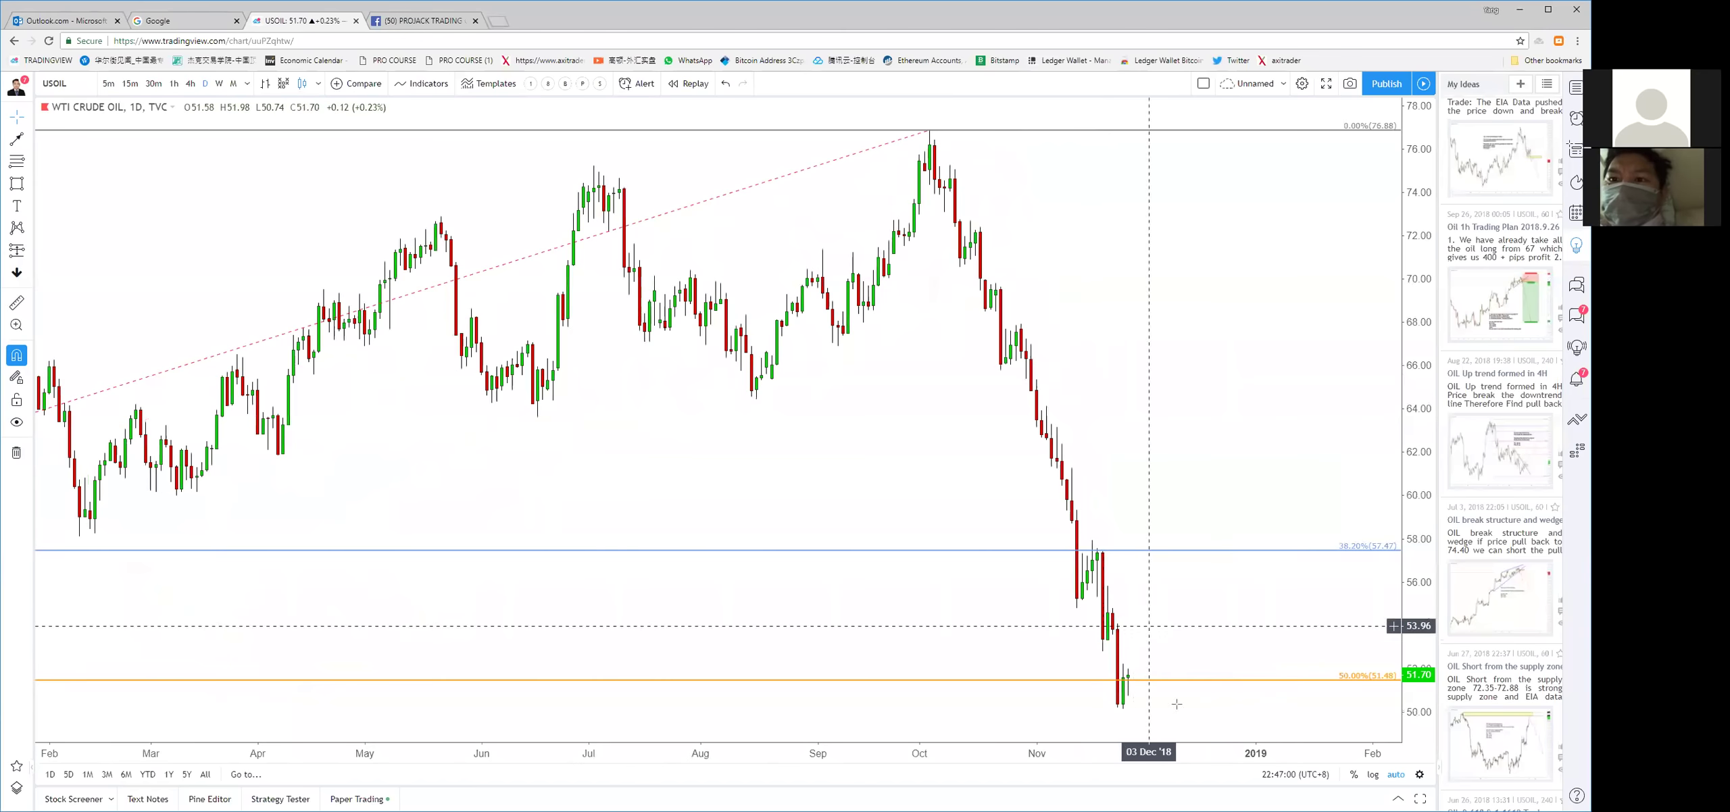
scroll(1253, 578, "down", 3)
scroll(1252, 578, "down", 5)
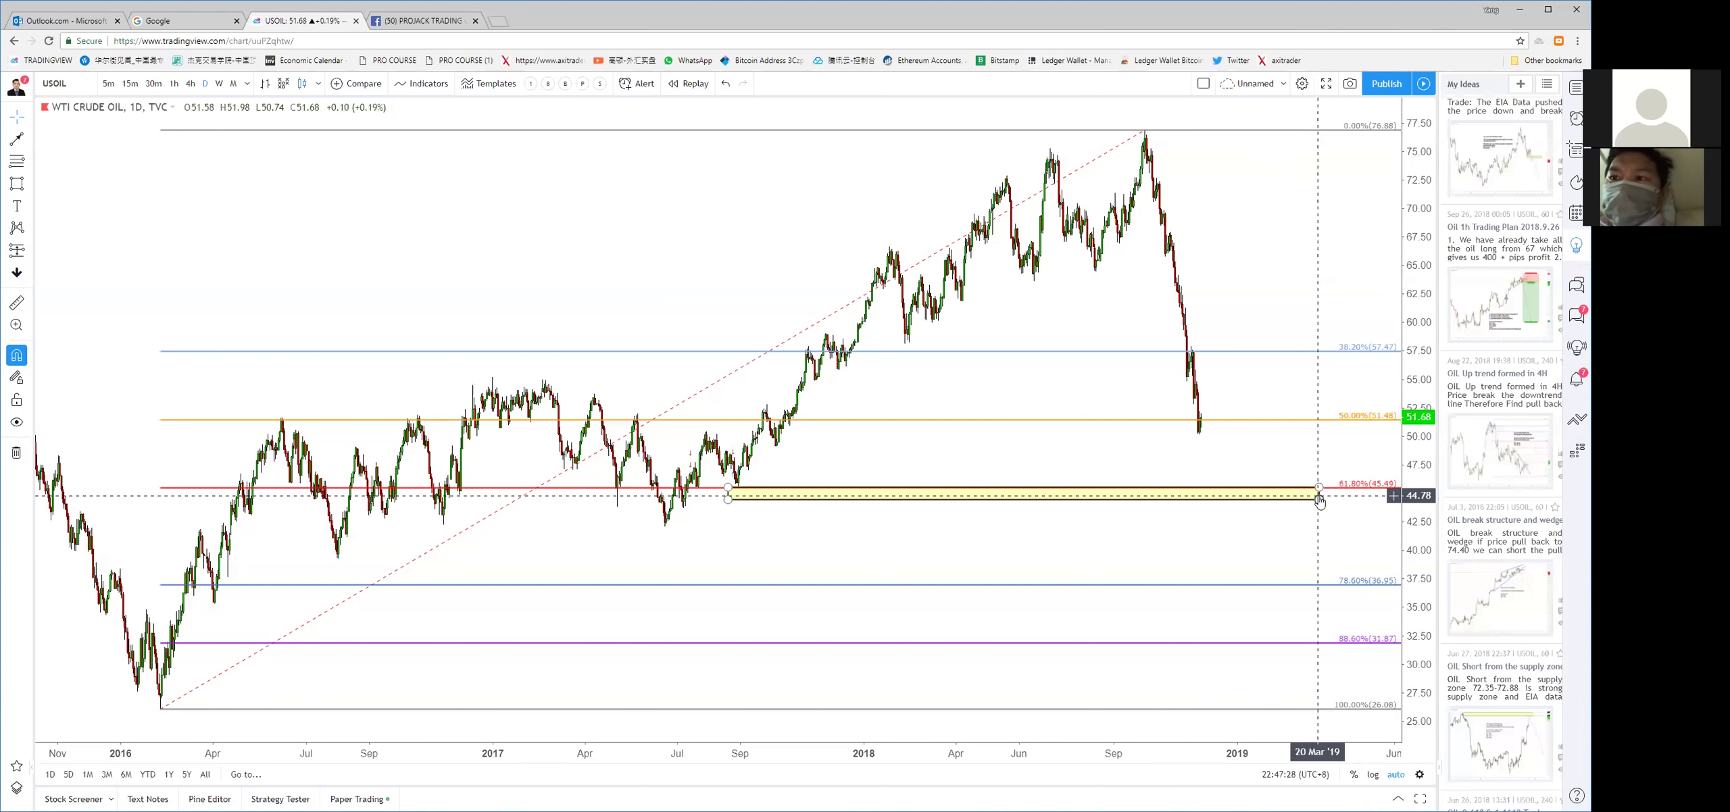
left_click(1319, 500)
scroll(777, 334, "down", 1)
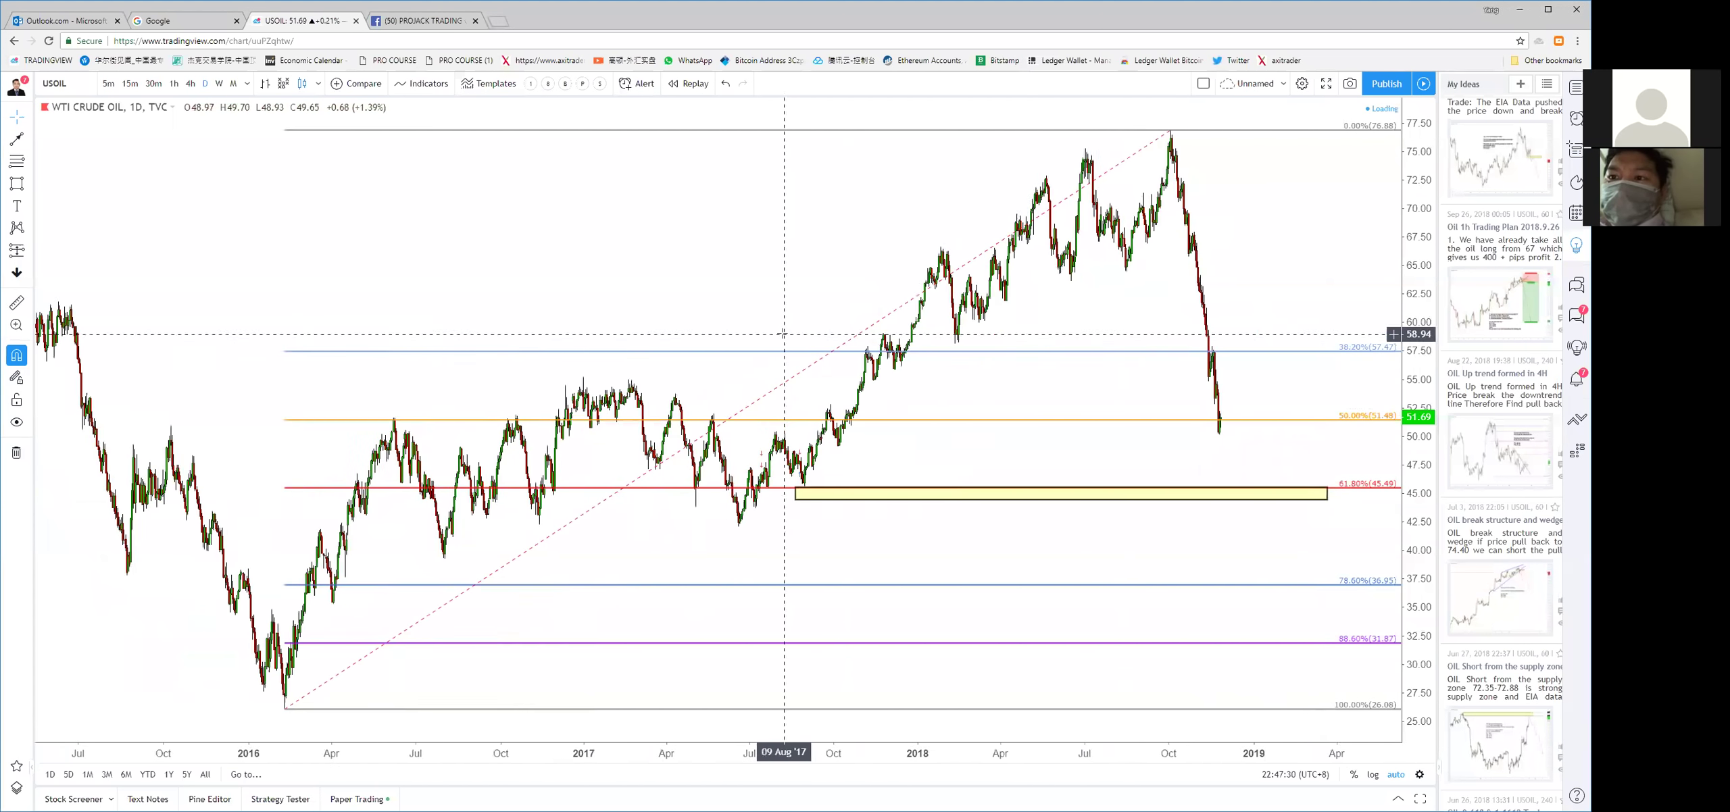
Draw a rising trend line from the 11 Feb 2016 low at 26.08 along the mid-2017 low to about 65.17 on 15 May 2019
left_click_drag(607, 333, 452, 334)
left_click(17, 139)
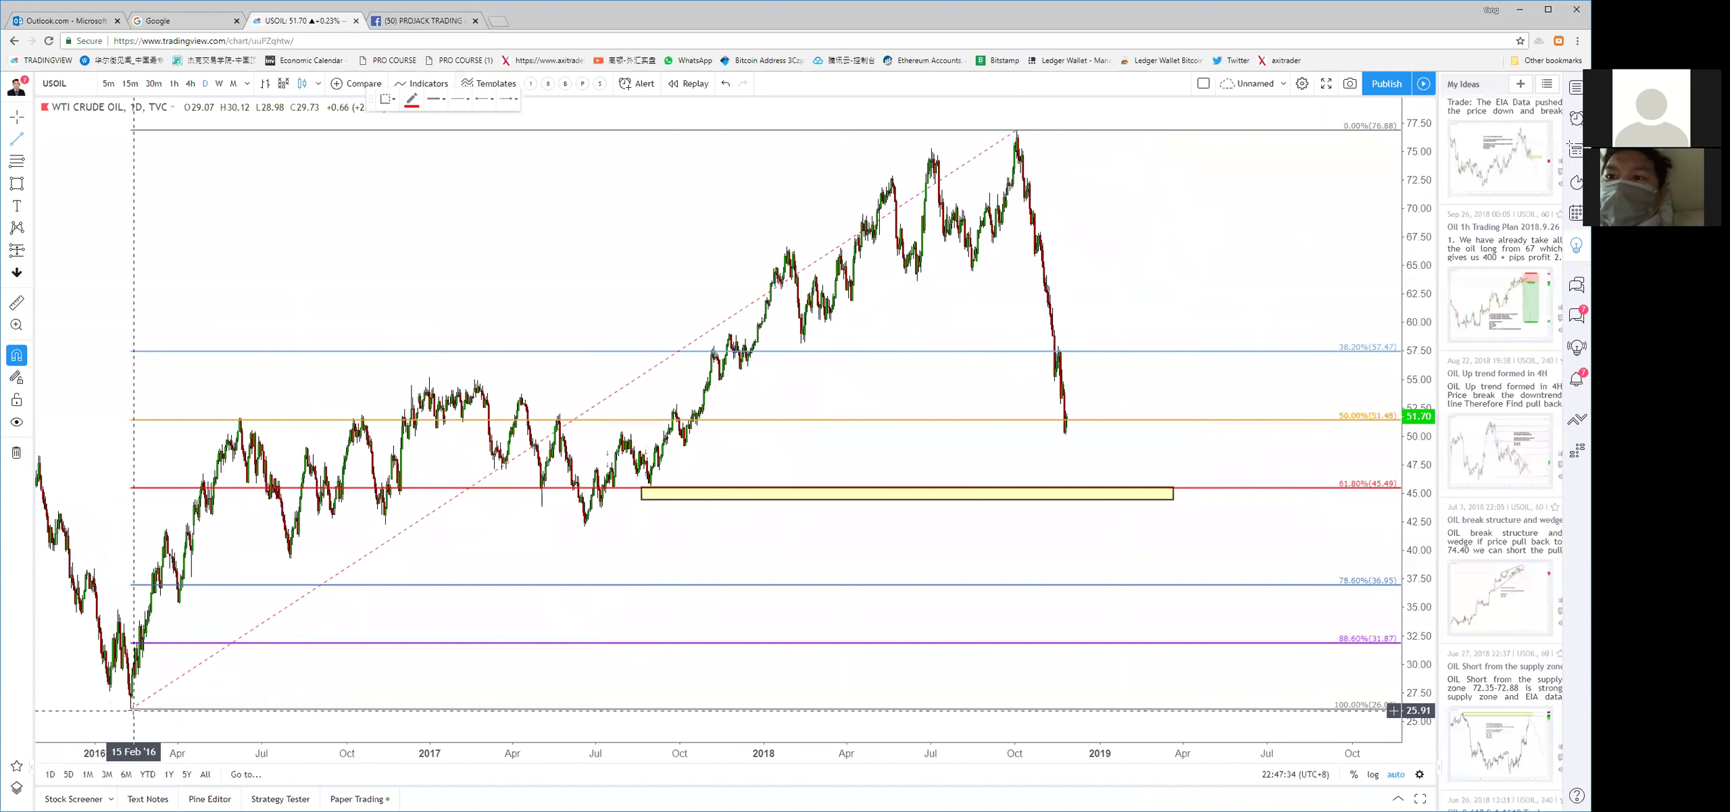
left_click(131, 708)
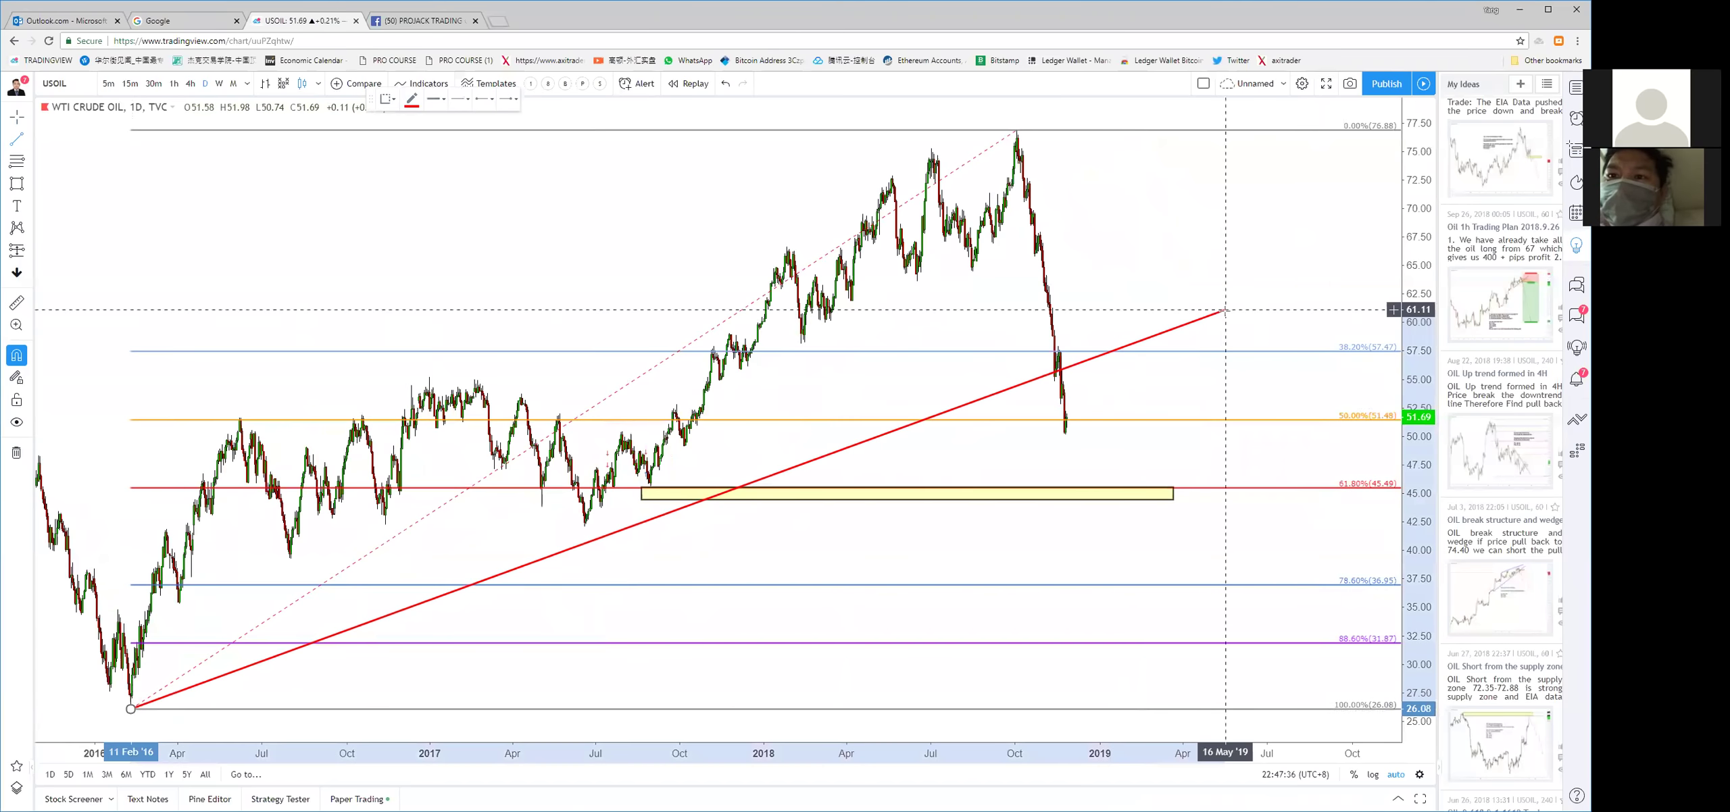
left_click(1224, 263)
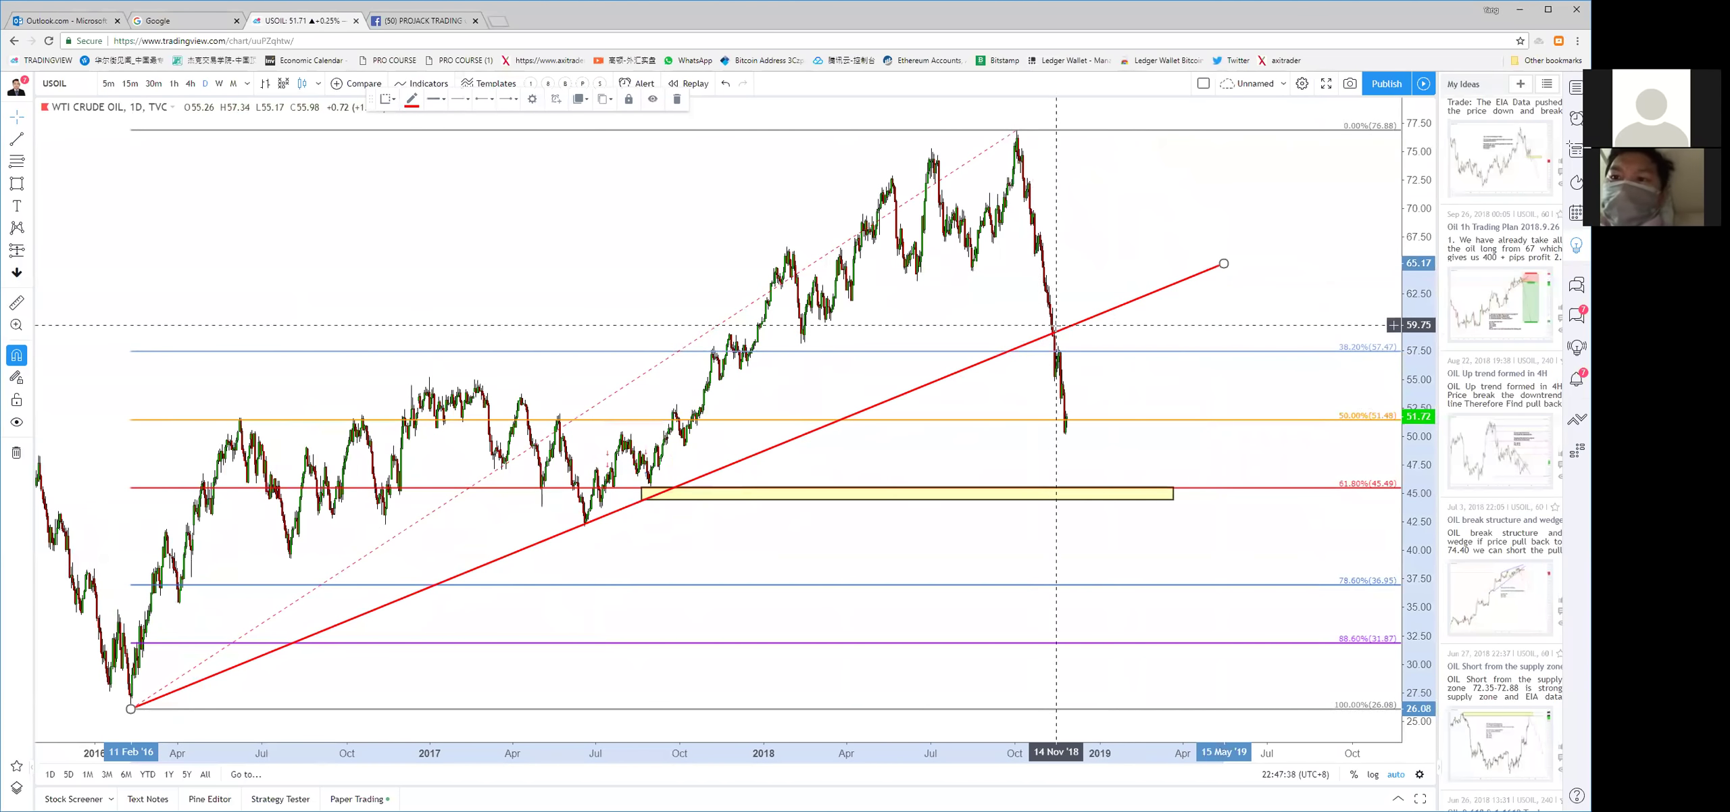
Draw the upper channel trend line from the June 2016 high to the October 2018 peak at about 75.7
key("alt+t")
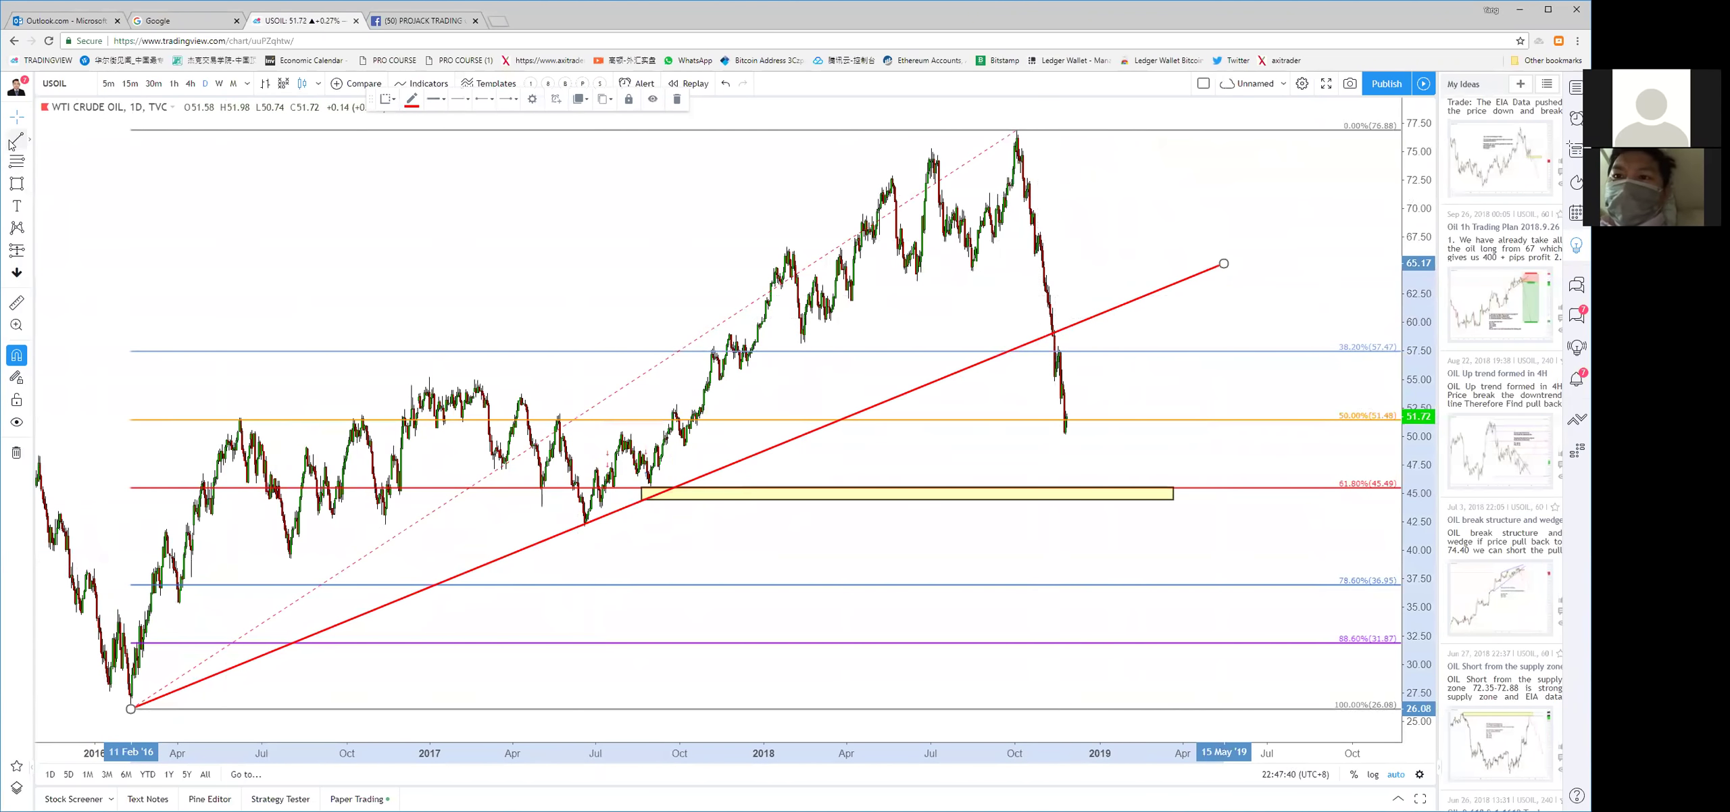
left_click(240, 418)
left_click(1015, 142)
Draw a steep falling trend line from the 3 Oct 2018 high at 76.88 down to about 50.5 in the second half of December
left_click_drag(1076, 452, 950, 488)
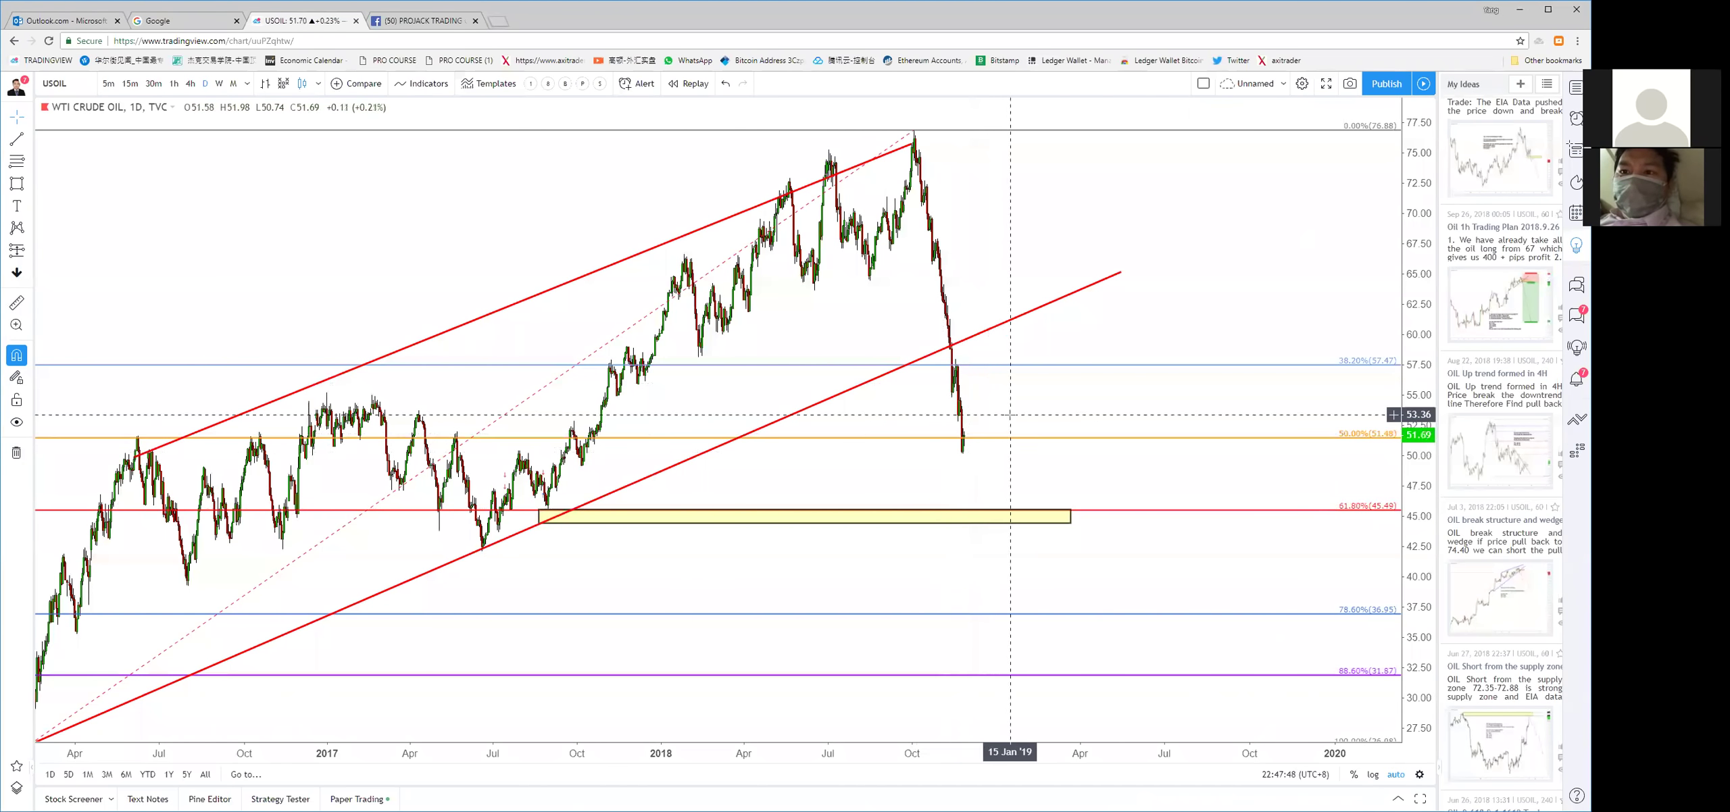
scroll(1132, 448, "up", 3)
scroll(1132, 448, "up", 1)
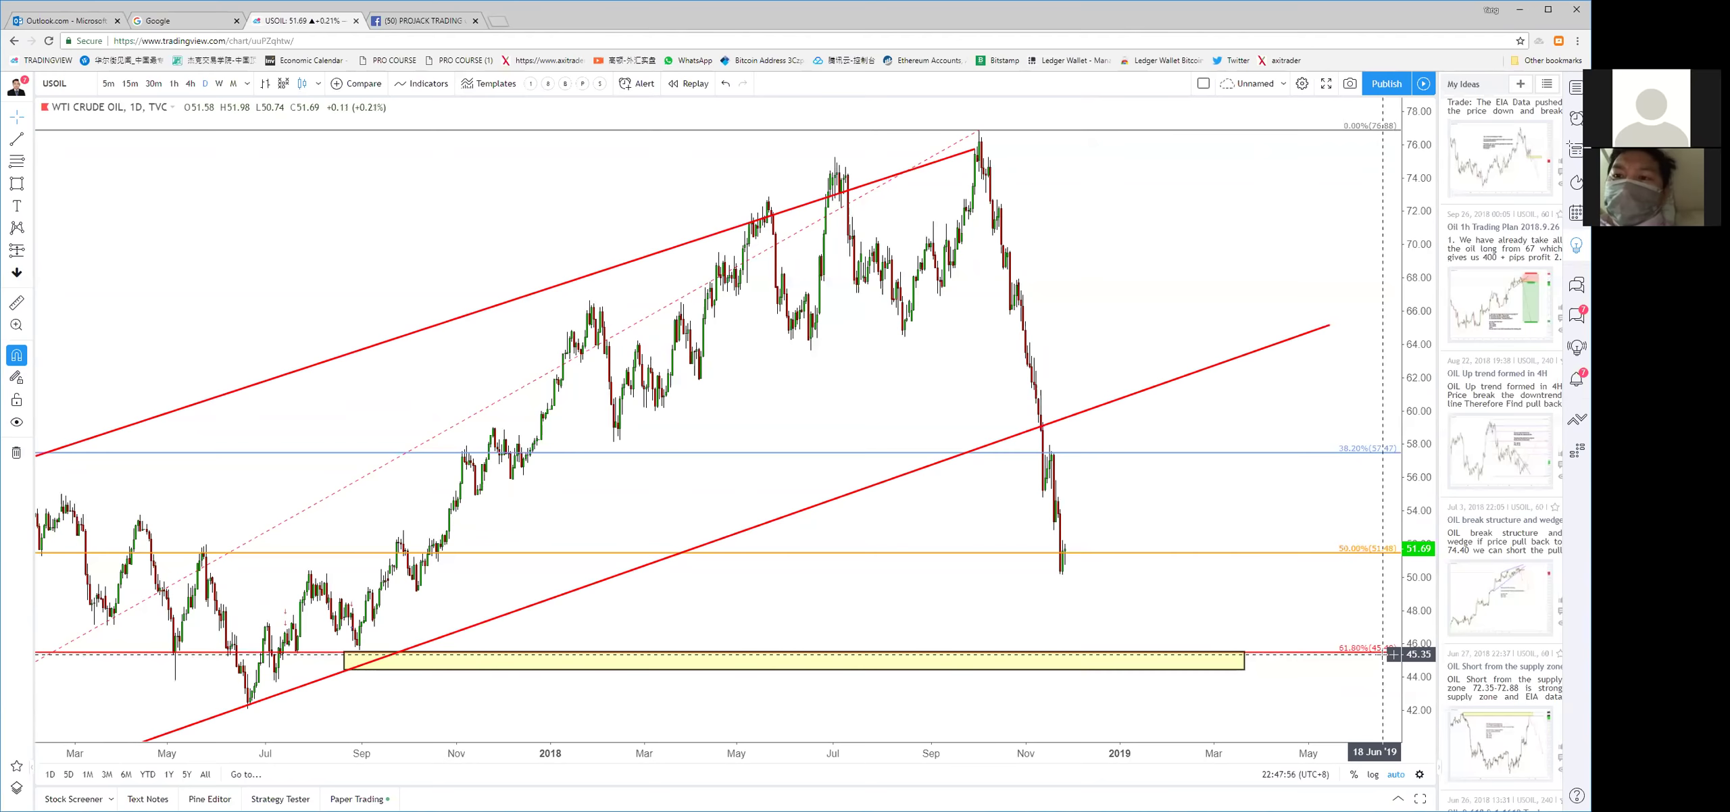
scroll(1124, 612, "up", 2)
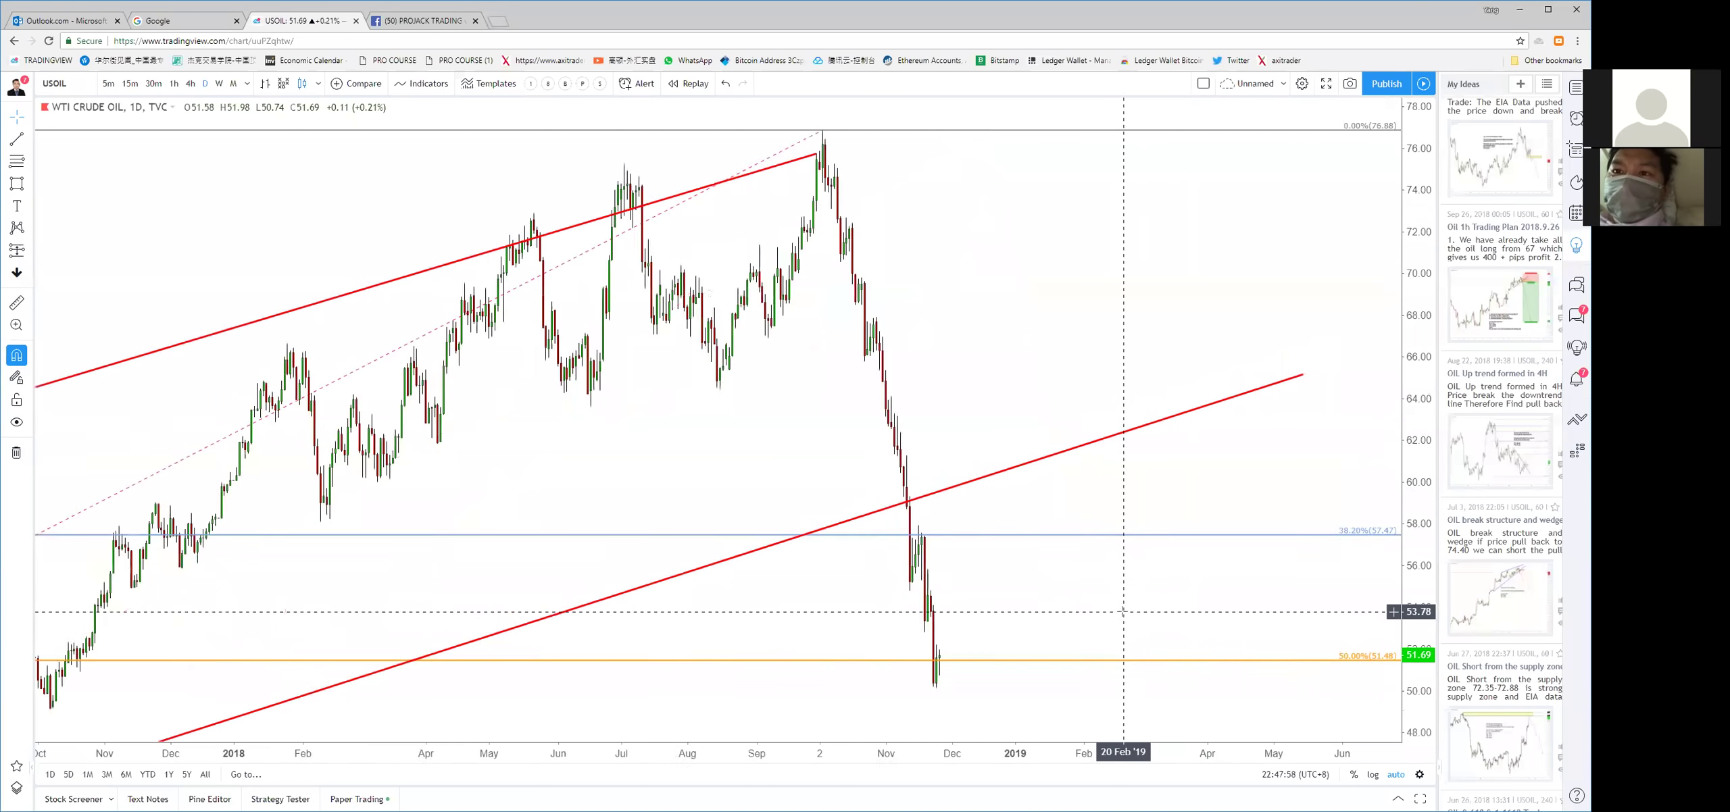
scroll(1124, 612, "up", 3)
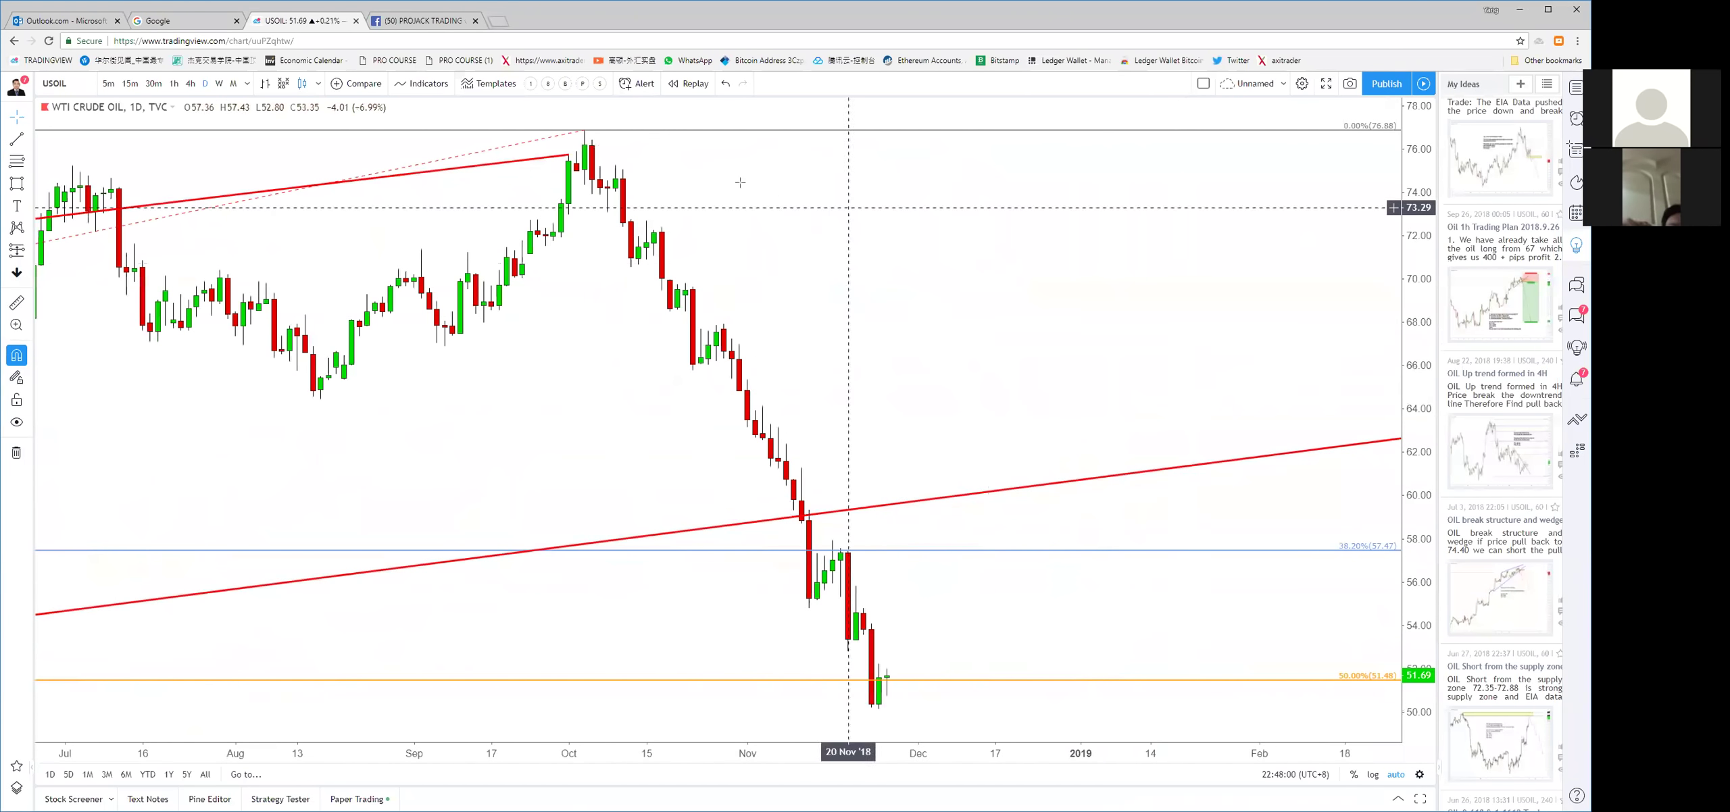
left_click(18, 139)
left_click(585, 130)
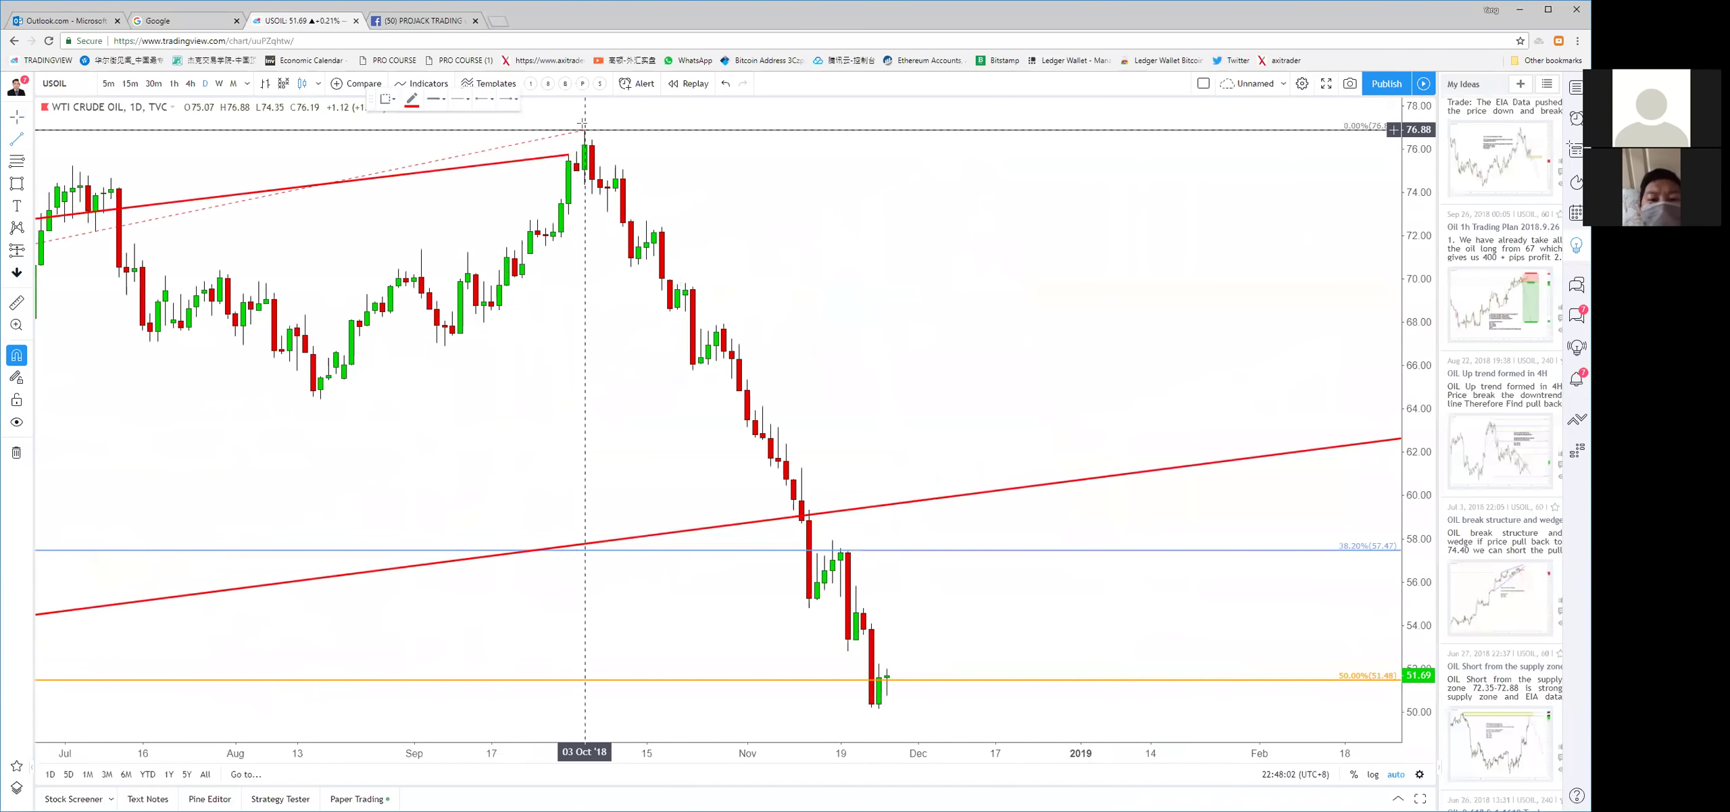
left_click(957, 720)
Draw a rectangle supply zone from 20 Nov to 6 Dec 2018, between about 55.7 and 53.3
left_click_drag(1034, 448, 1283, 375)
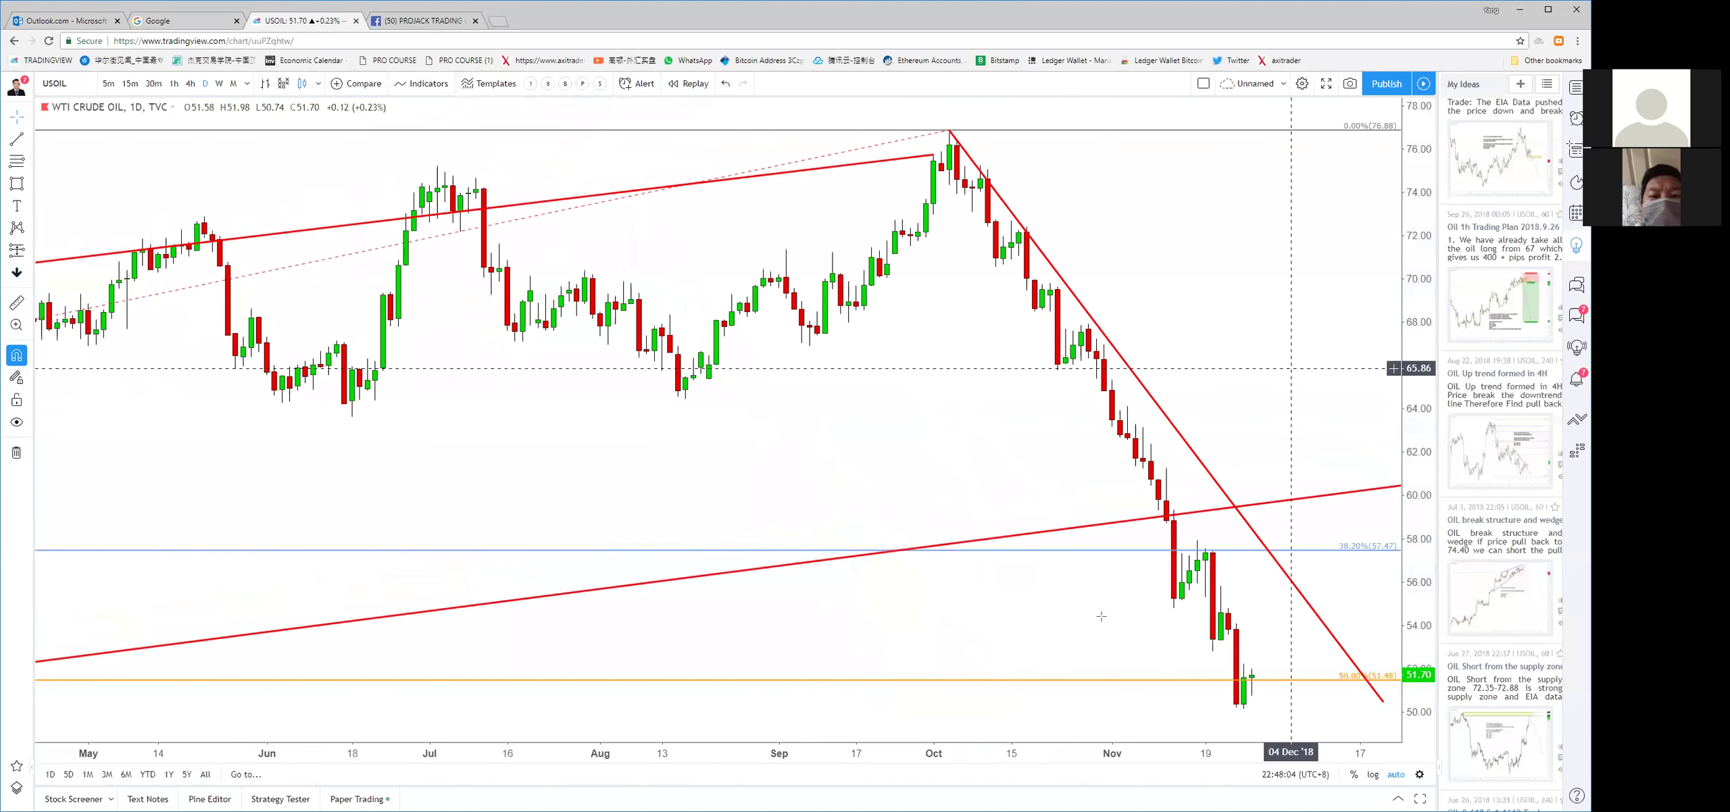
scroll(1196, 620, "down", 2)
scroll(1237, 642, "right", 2)
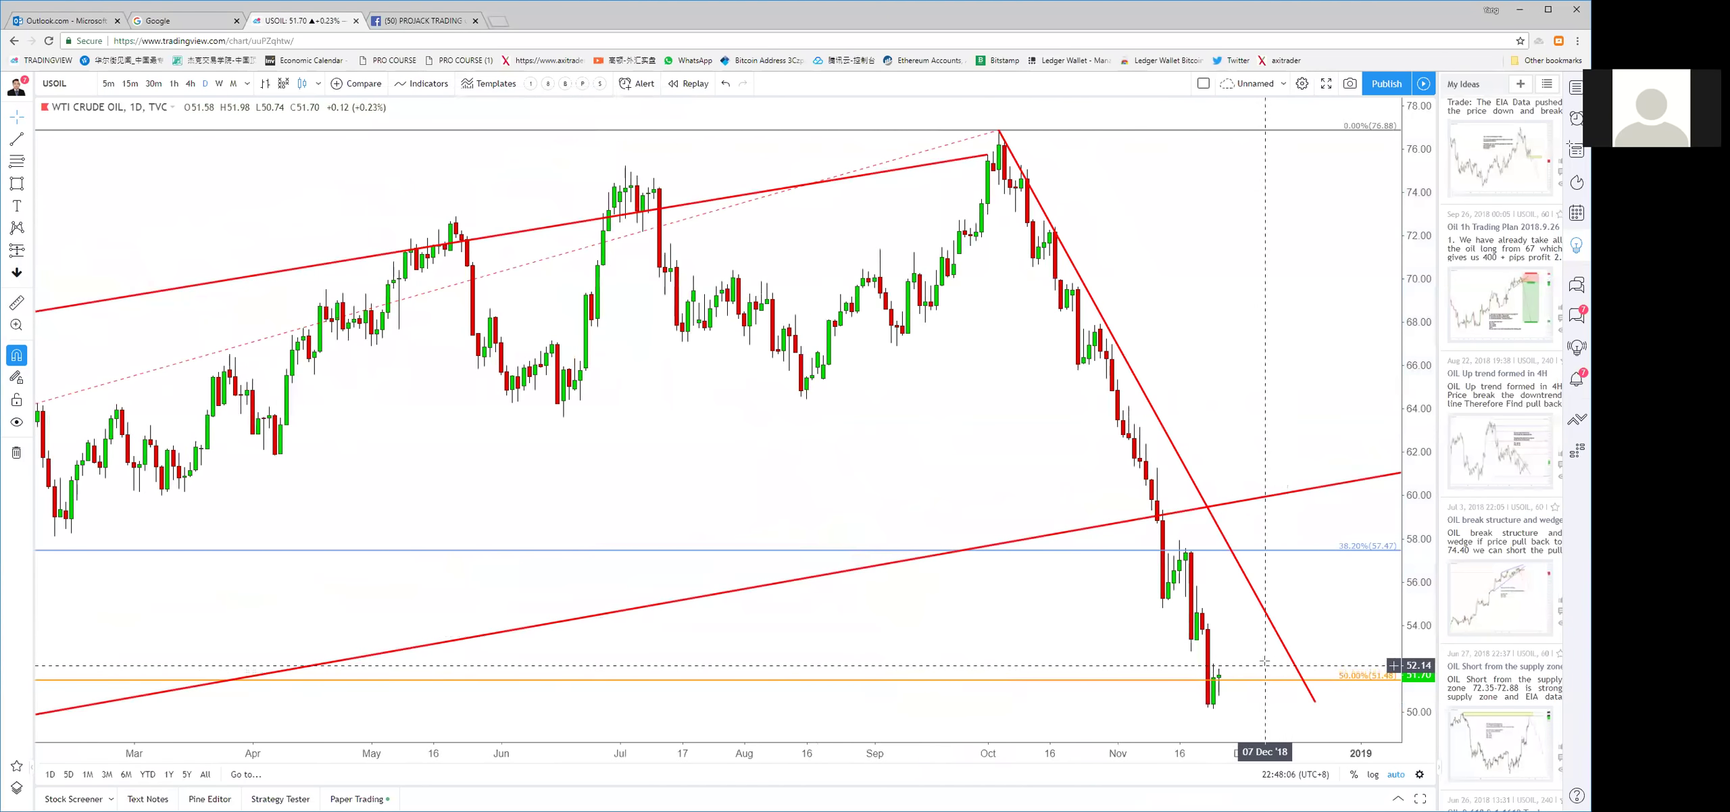
scroll(1264, 662, "up", 3)
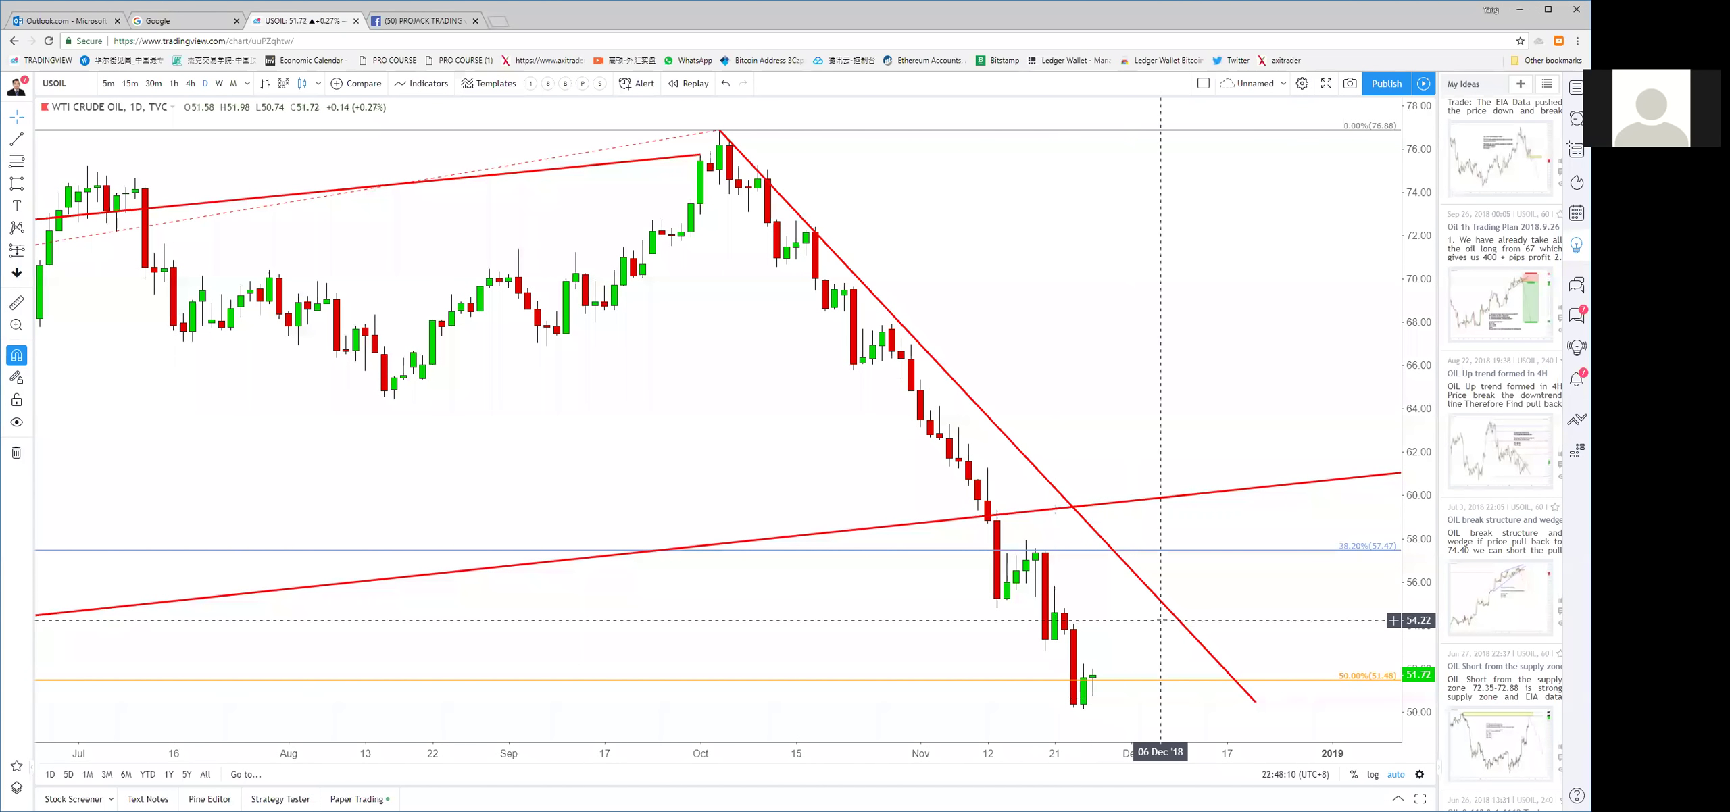
scroll(1161, 620, "up", 5)
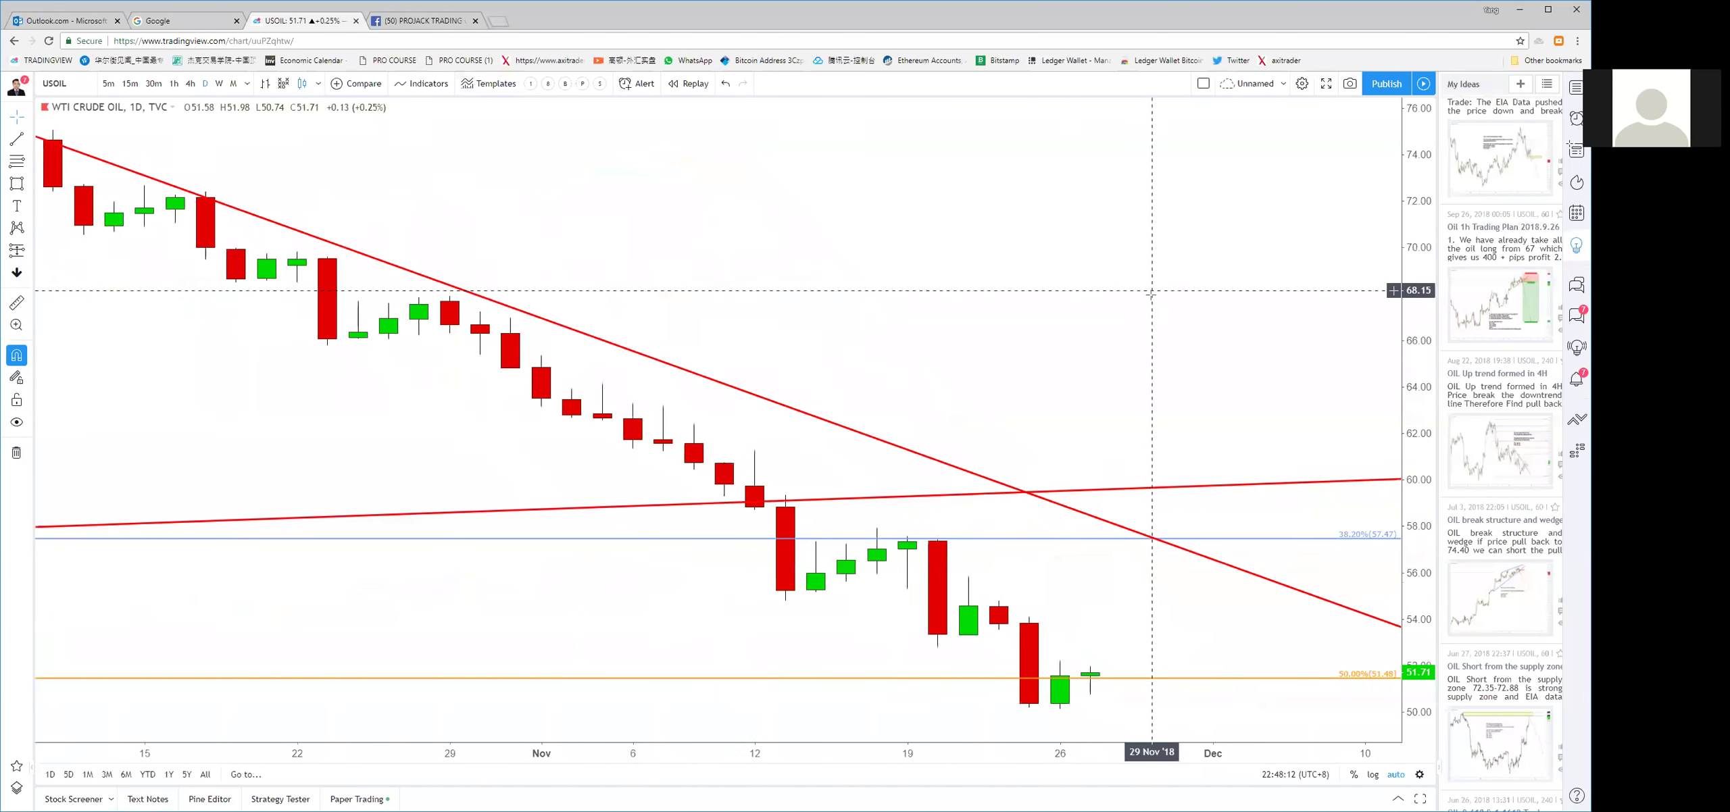
mouse_move(932, 634)
left_mouse_down()
mouse_move(1242, 612)
mouse_move(1303, 580)
left_mouse_up()
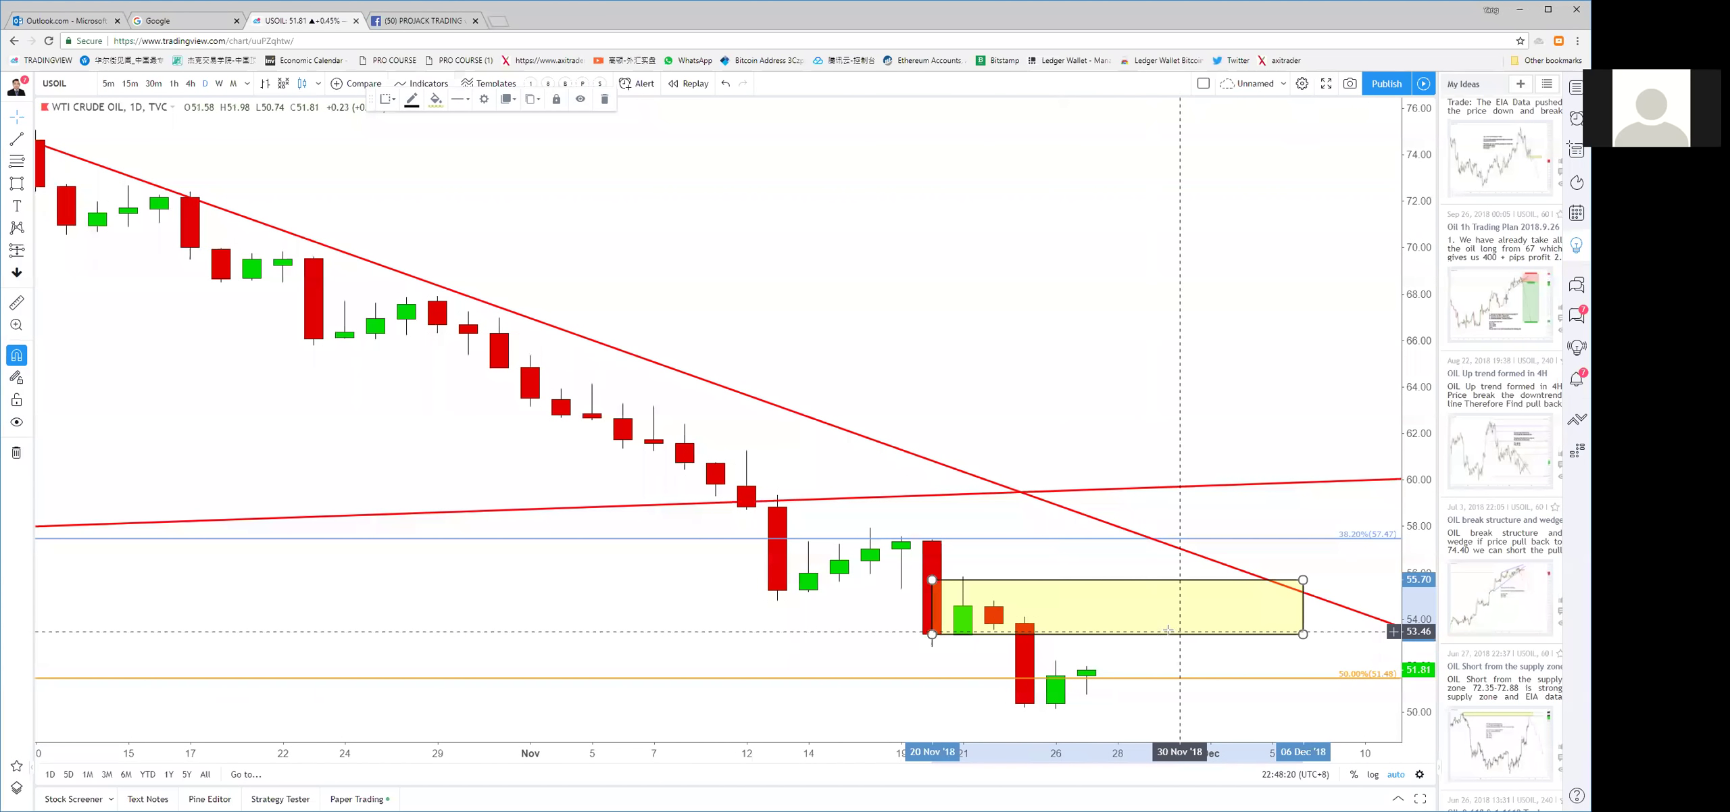
scroll(1168, 631, "down", 10)
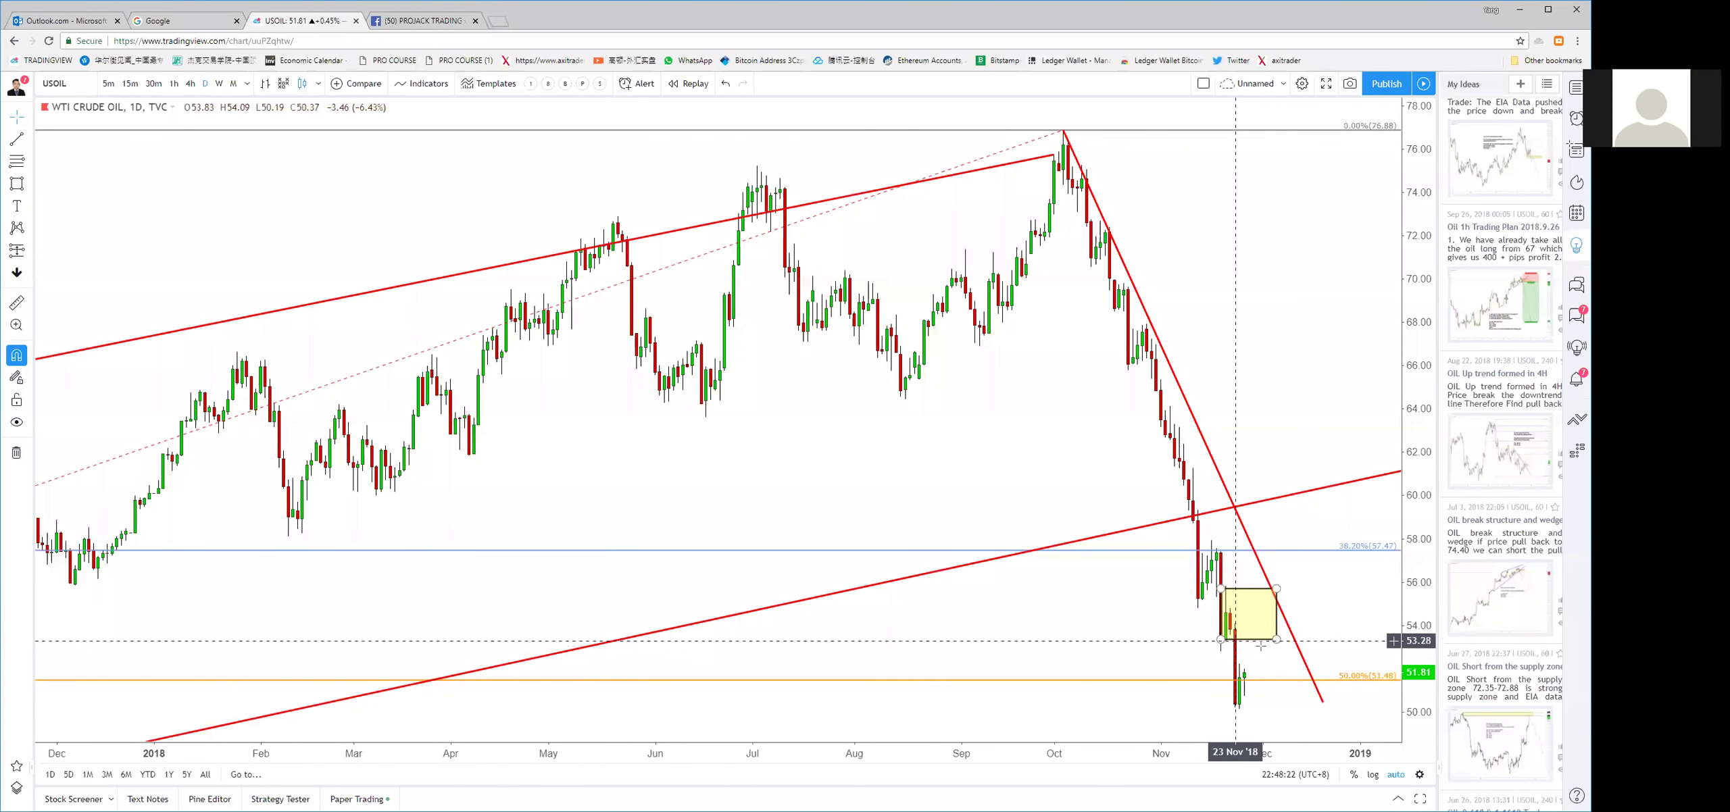
scroll(1261, 645, "down", 3)
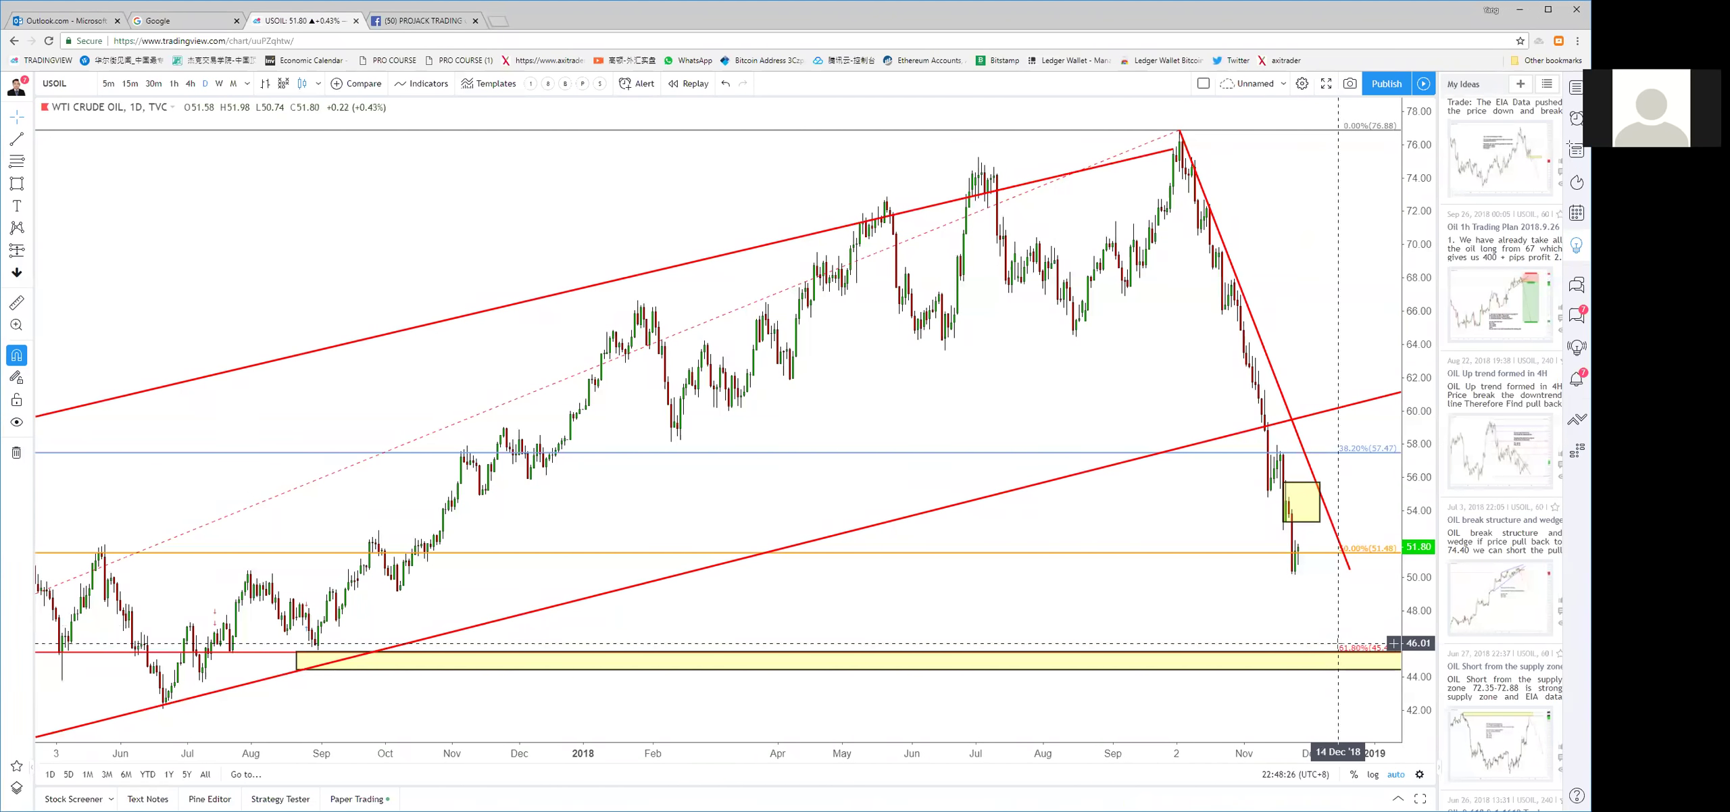
Examine the USOIL daily decline around the falling trend line, the supply zone and the lower demand zone
scroll(1315, 544, "up", 3)
scroll(1310, 542, "up", 3)
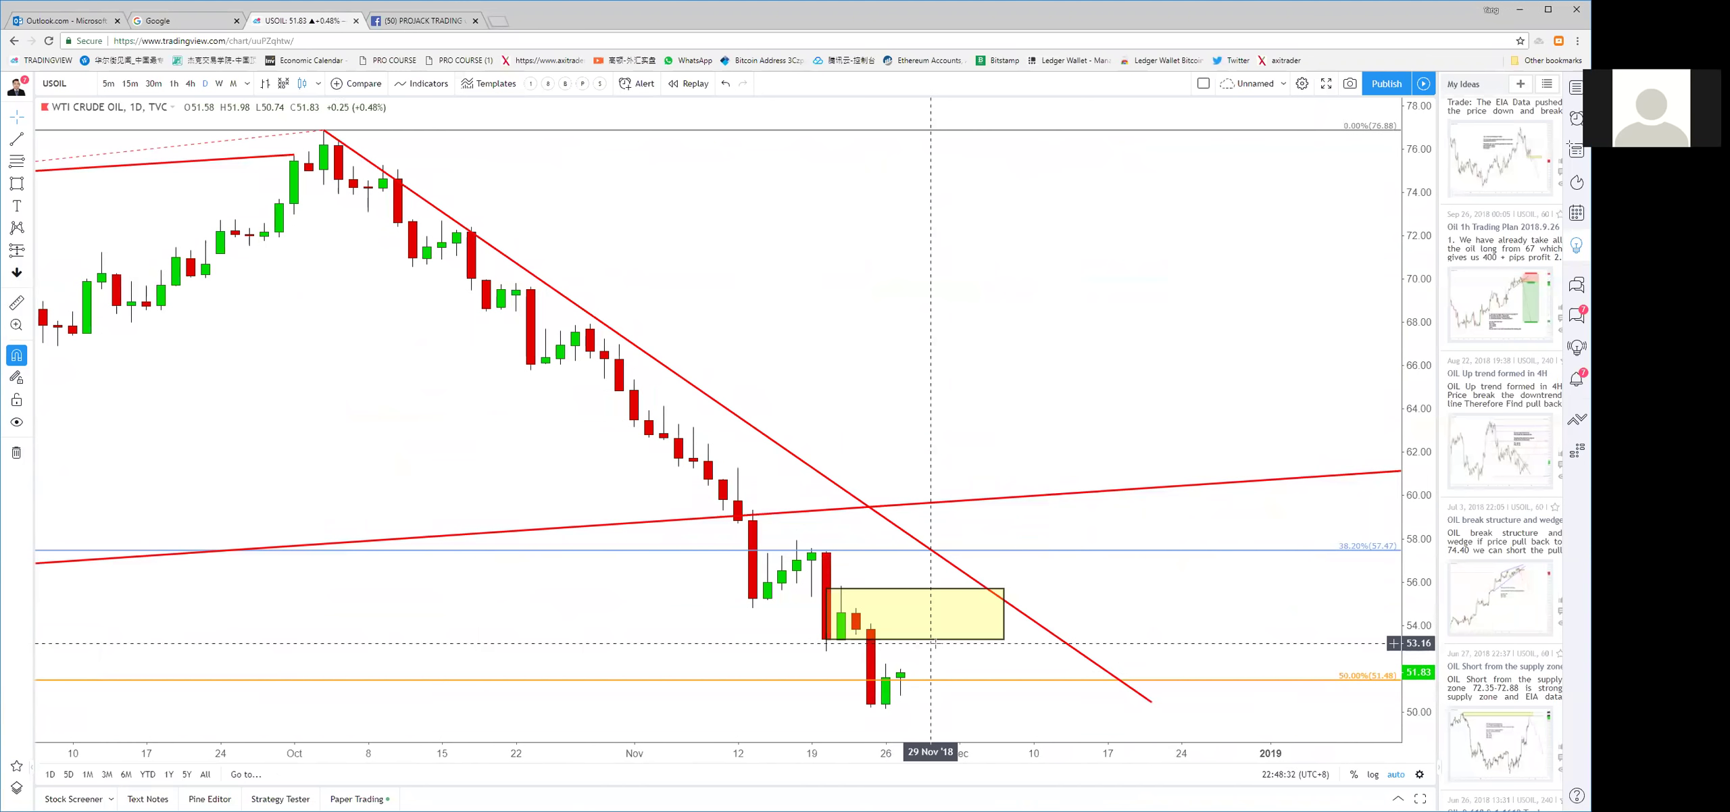
scroll(933, 644, "down", 5)
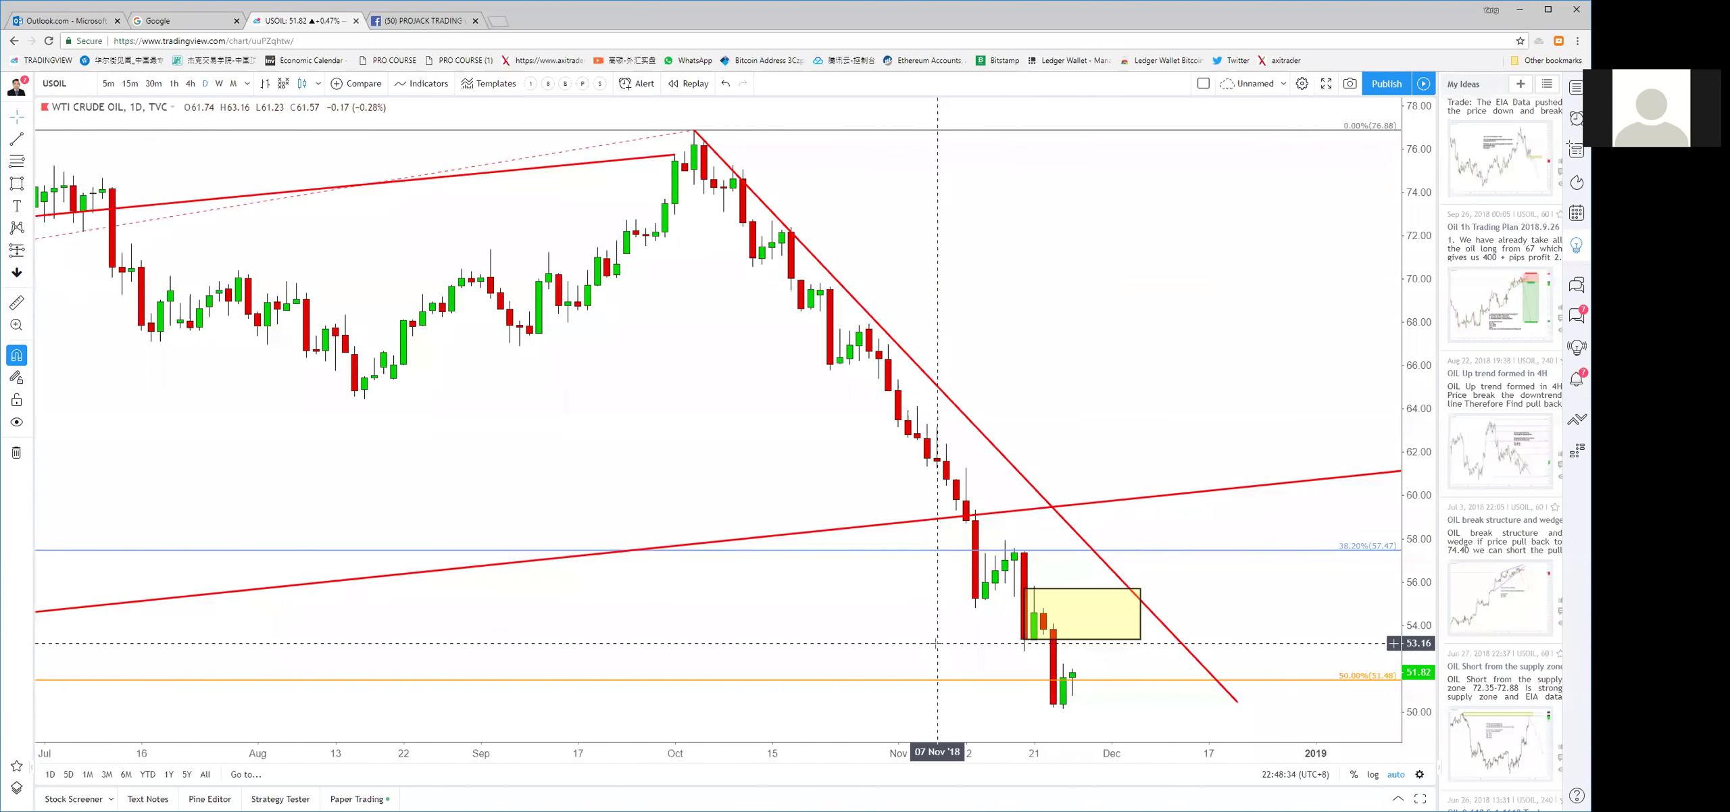
scroll(1242, 653, "down", 3)
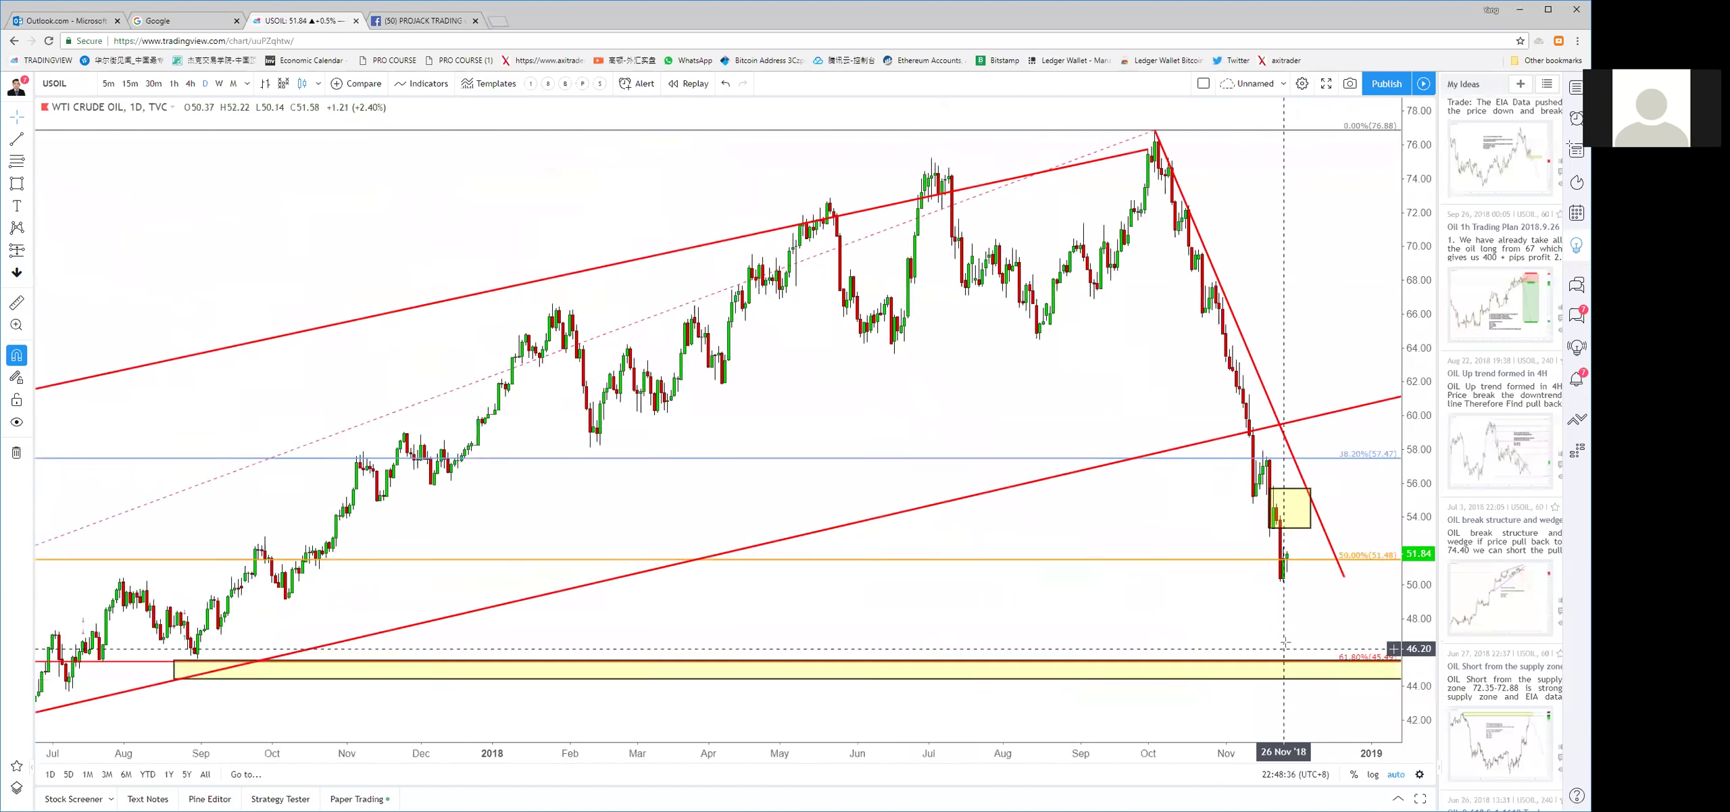
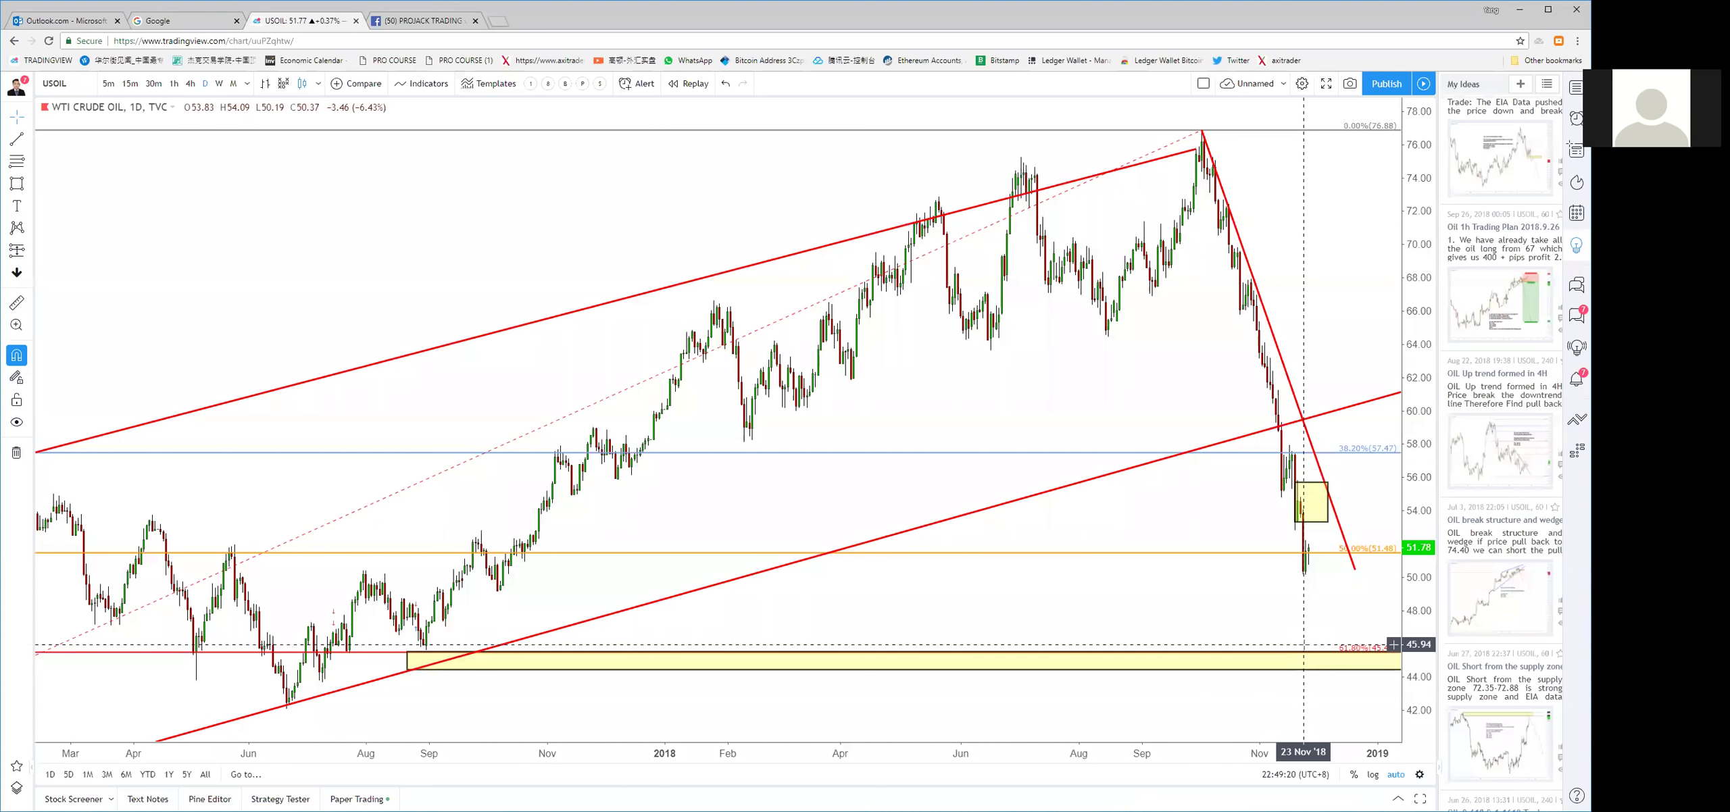
scroll(1304, 646, "up", 5)
right_click(1182, 400)
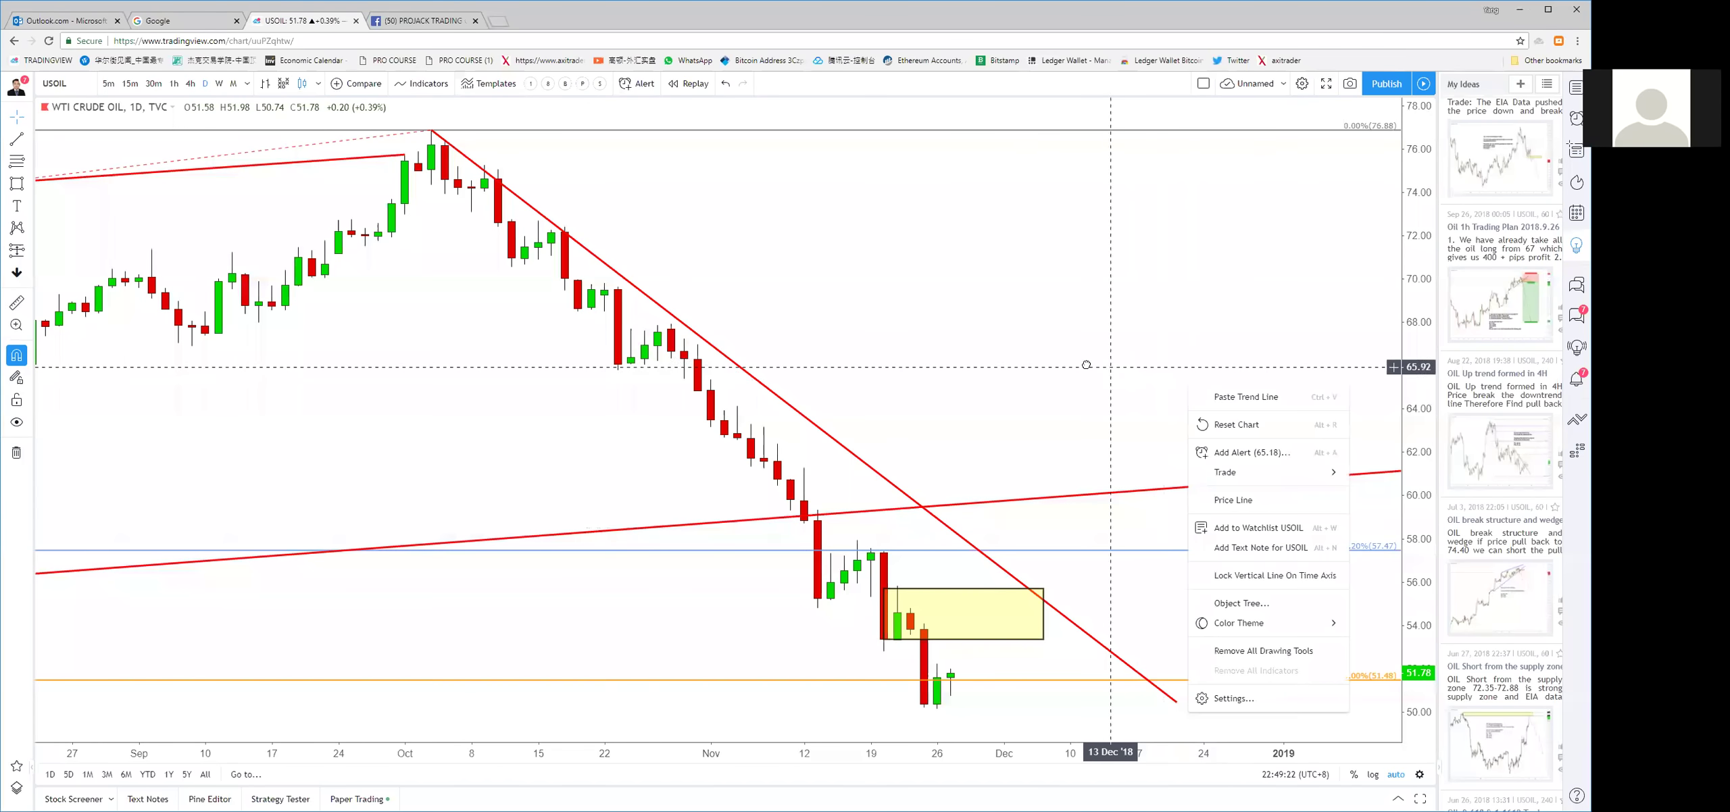
scroll(1120, 378, "down", 3)
left_click_drag(927, 341, 835, 334)
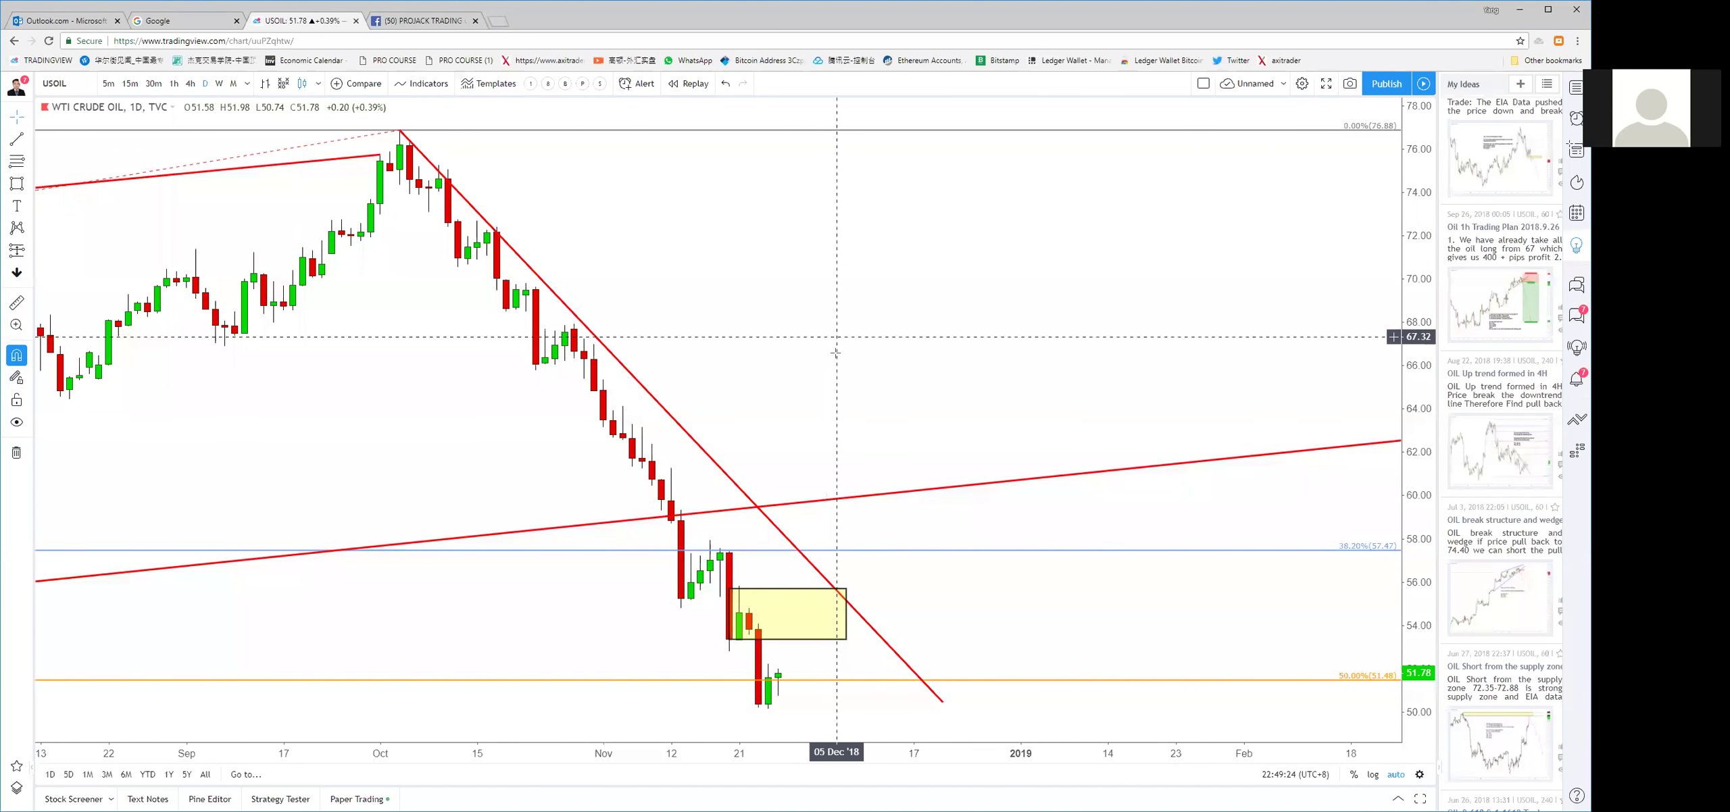
scroll(960, 348, "down", 2)
scroll(1039, 640, "down", 1)
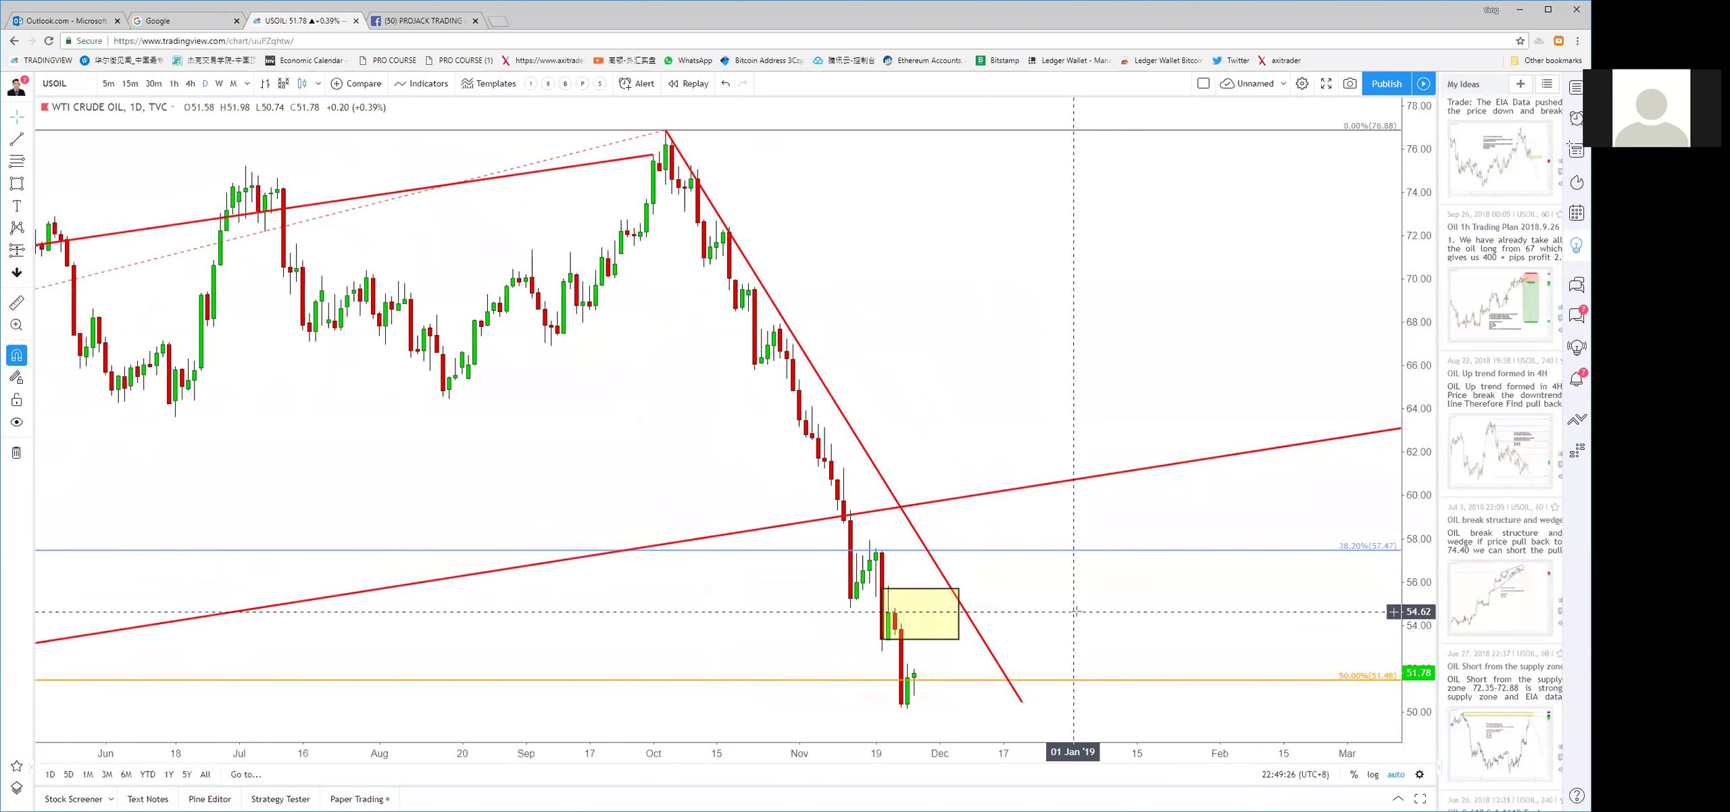
Draw a zigzag price path from 57.93 on 16 Nov 2018 to 50.14, up to about 57.4, down to about 51.8 and up to about 59.2
left_click(19, 142)
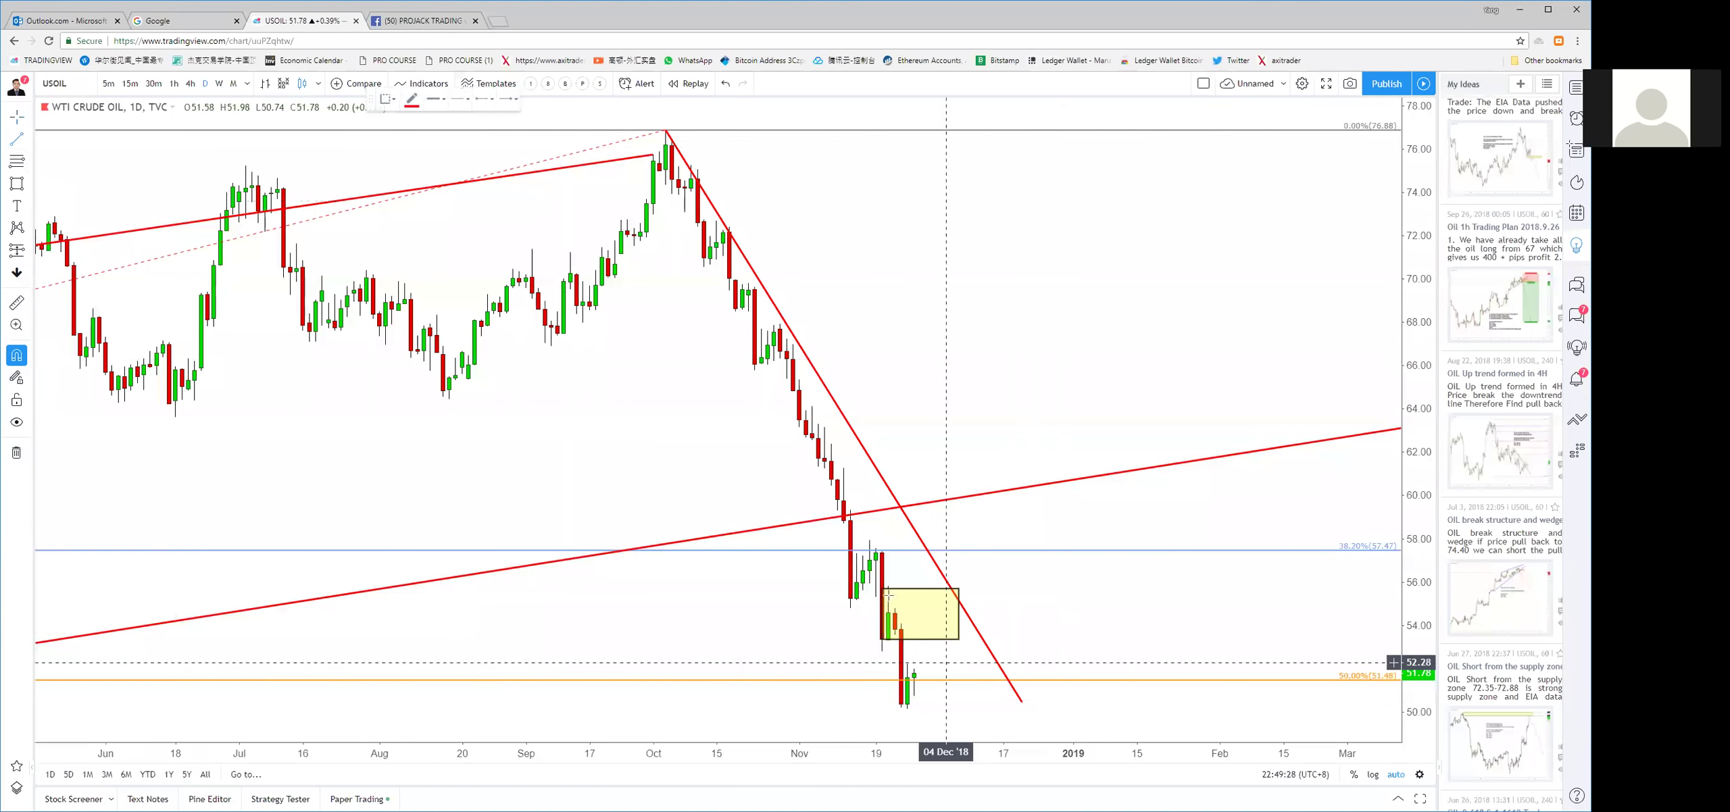
left_click_drag(870, 541, 907, 709)
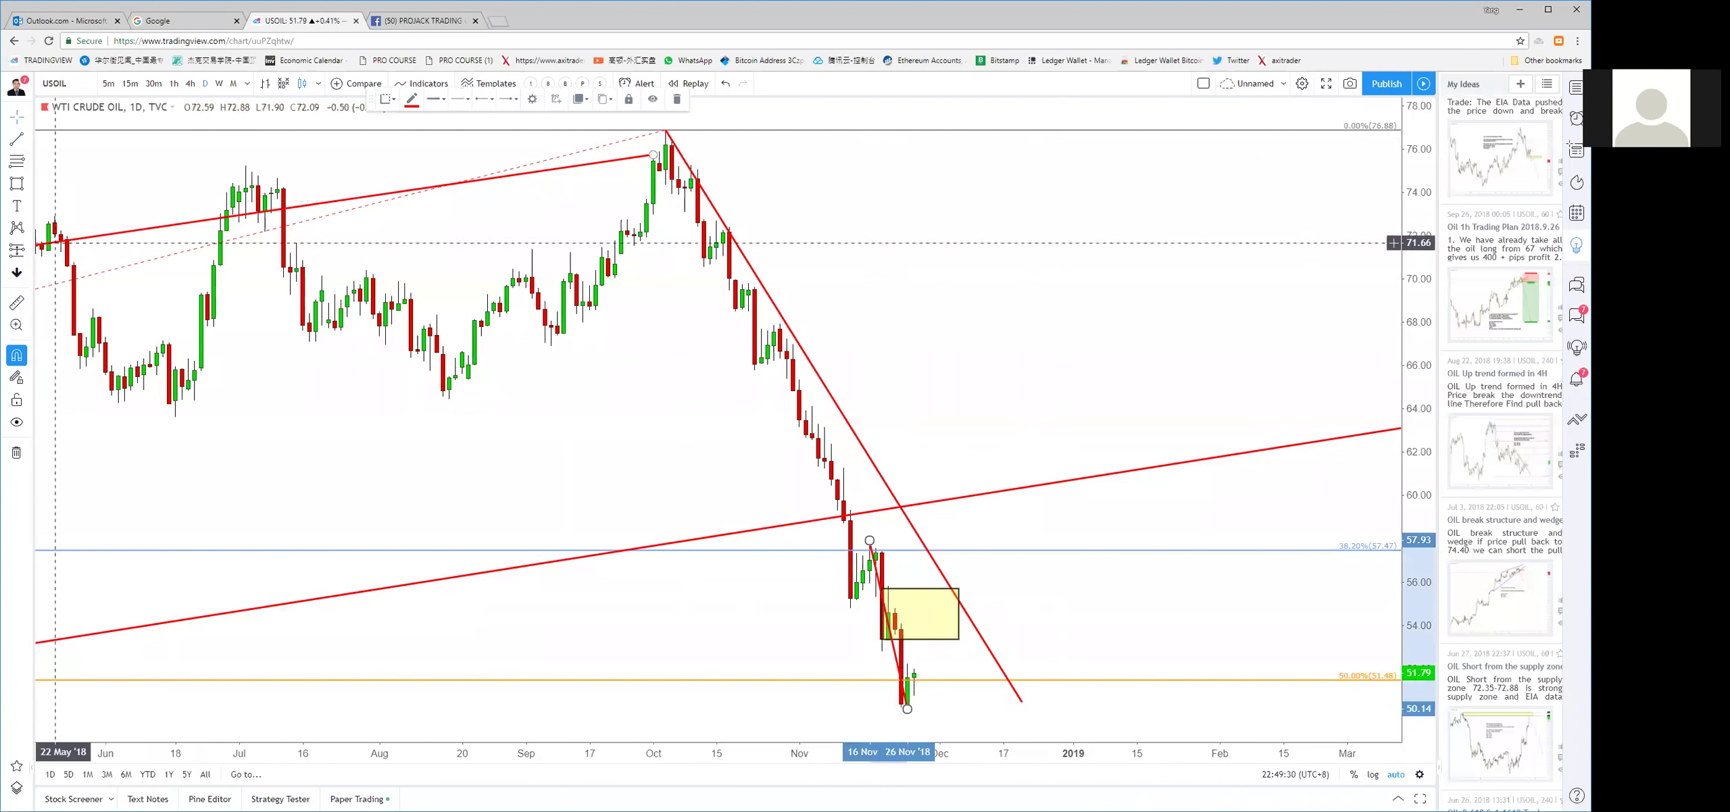
left_click(16, 378)
left_click(16, 138)
mouse_move(907, 709)
left_mouse_down()
mouse_move(984, 554)
mouse_move(1028, 675)
mouse_move(1092, 515)
left_mouse_up()
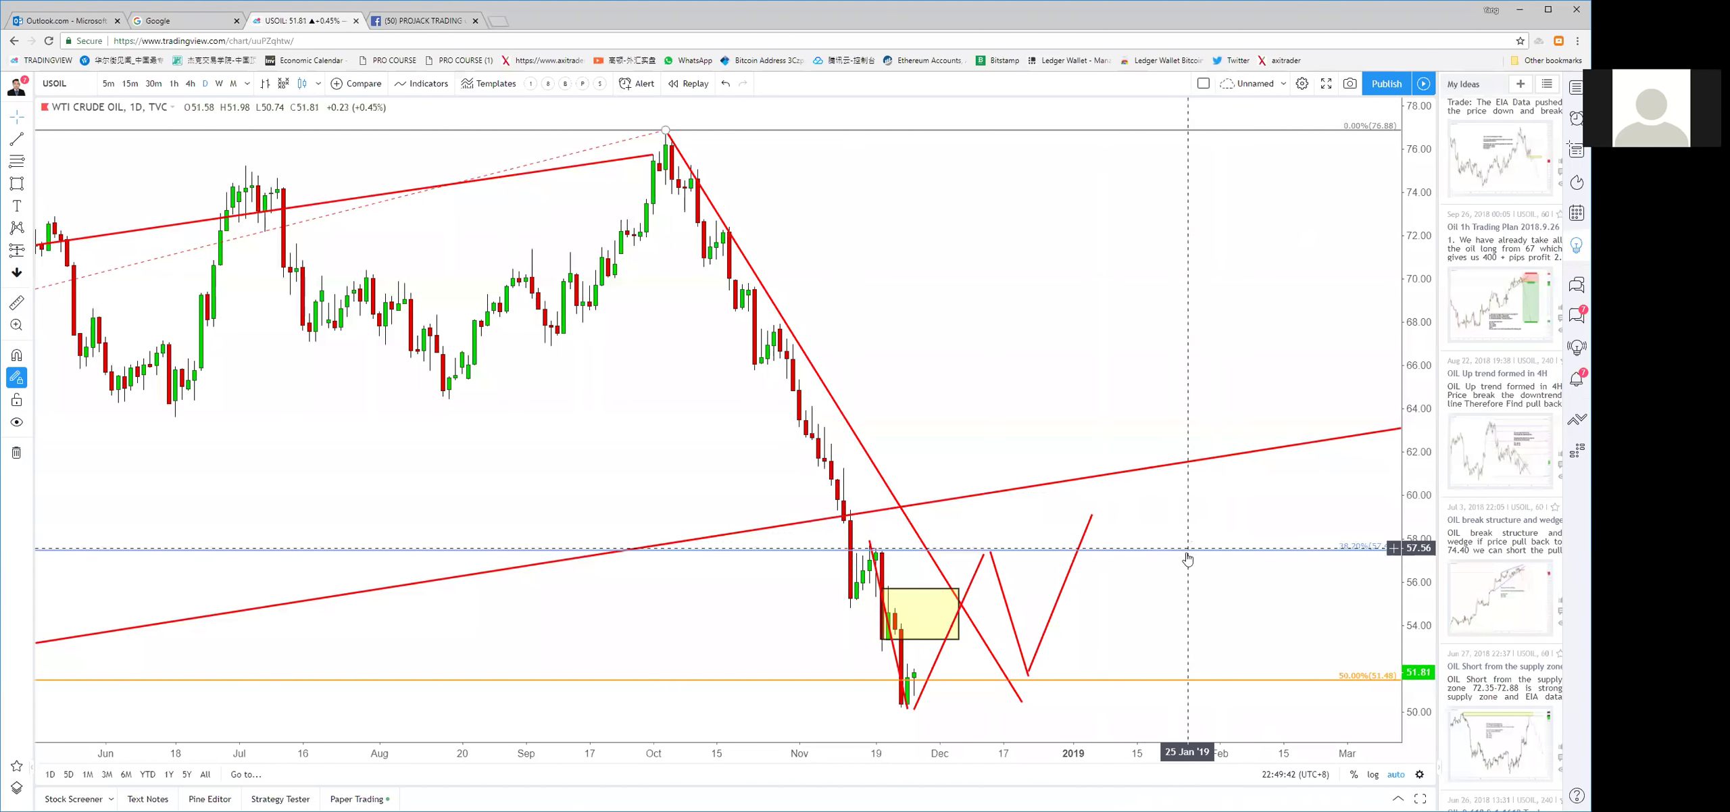
Delete the large Fibonacci retracement and draw one from 50.05 on 27 Nov 2018 to 59.21 on 4 Jan 2019
key("Delete")
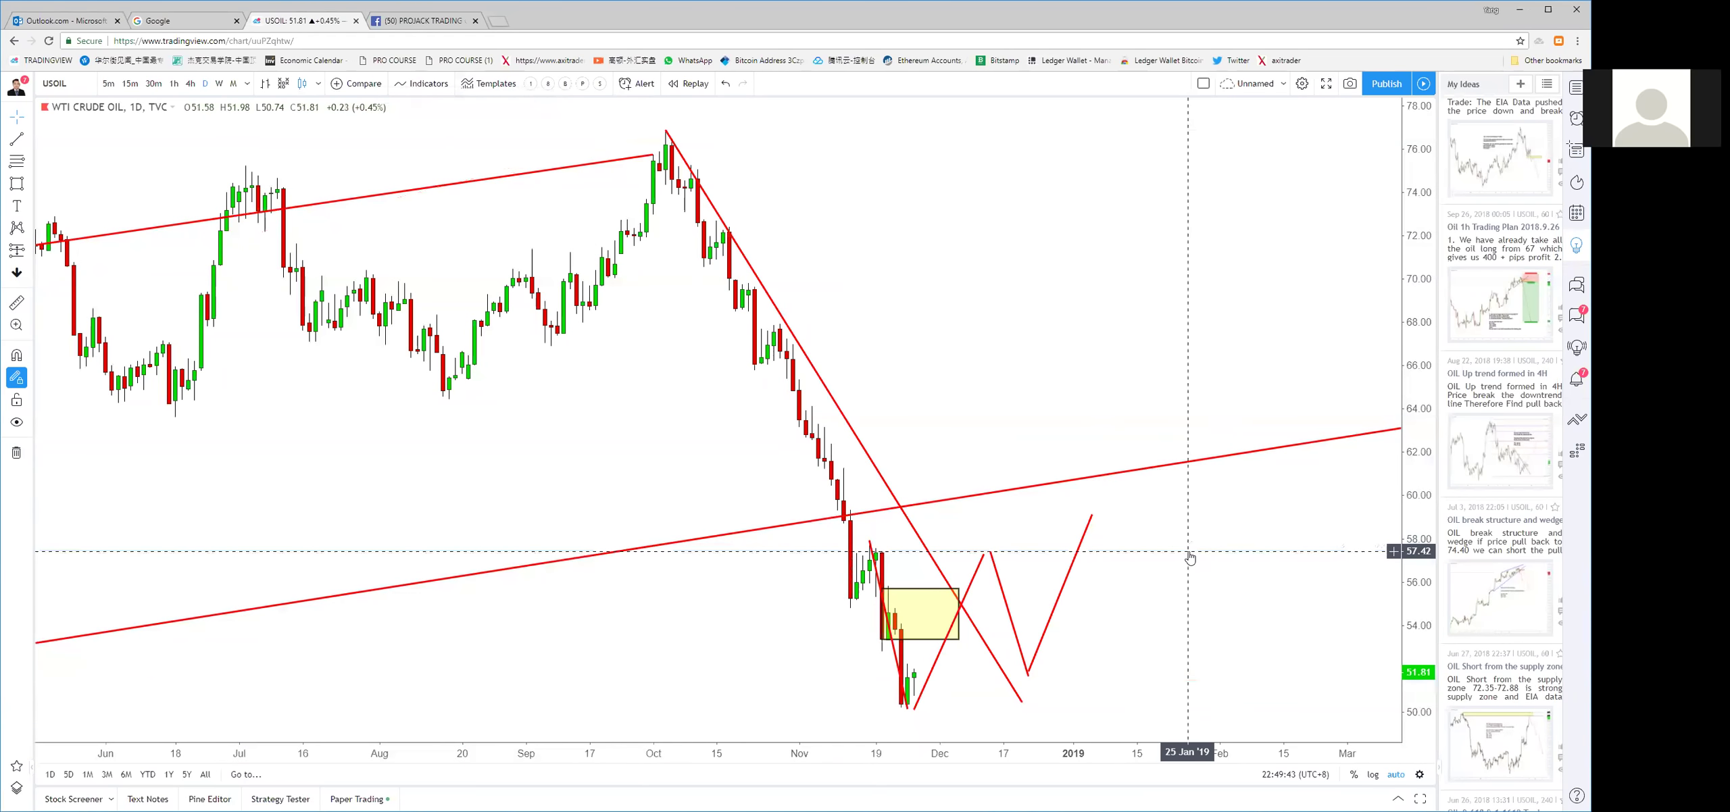
left_click(17, 161)
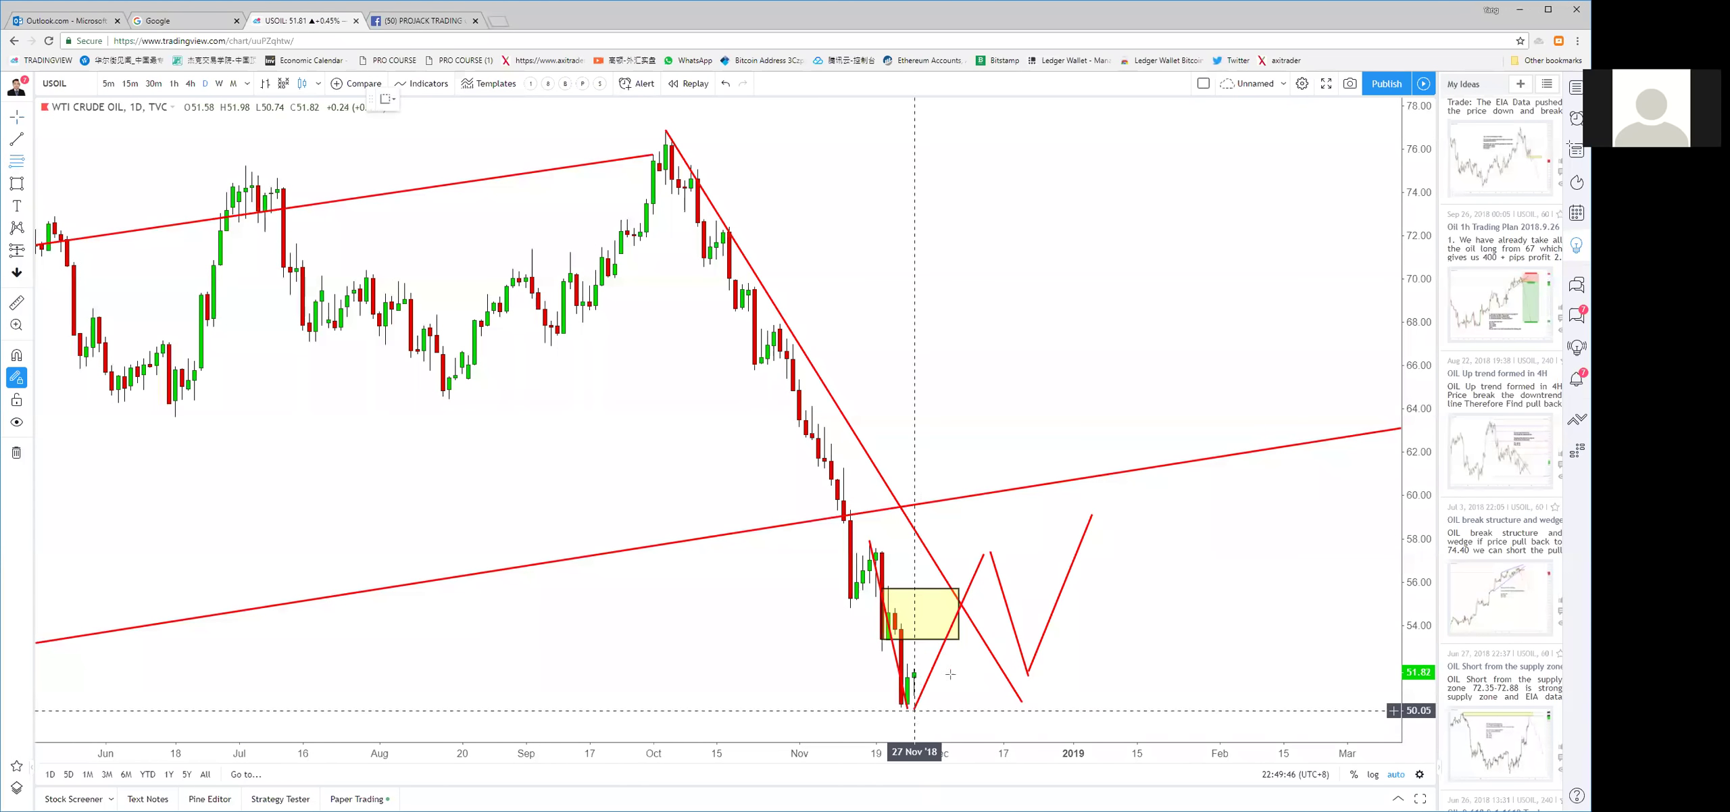
left_click(914, 711)
left_click(1092, 513)
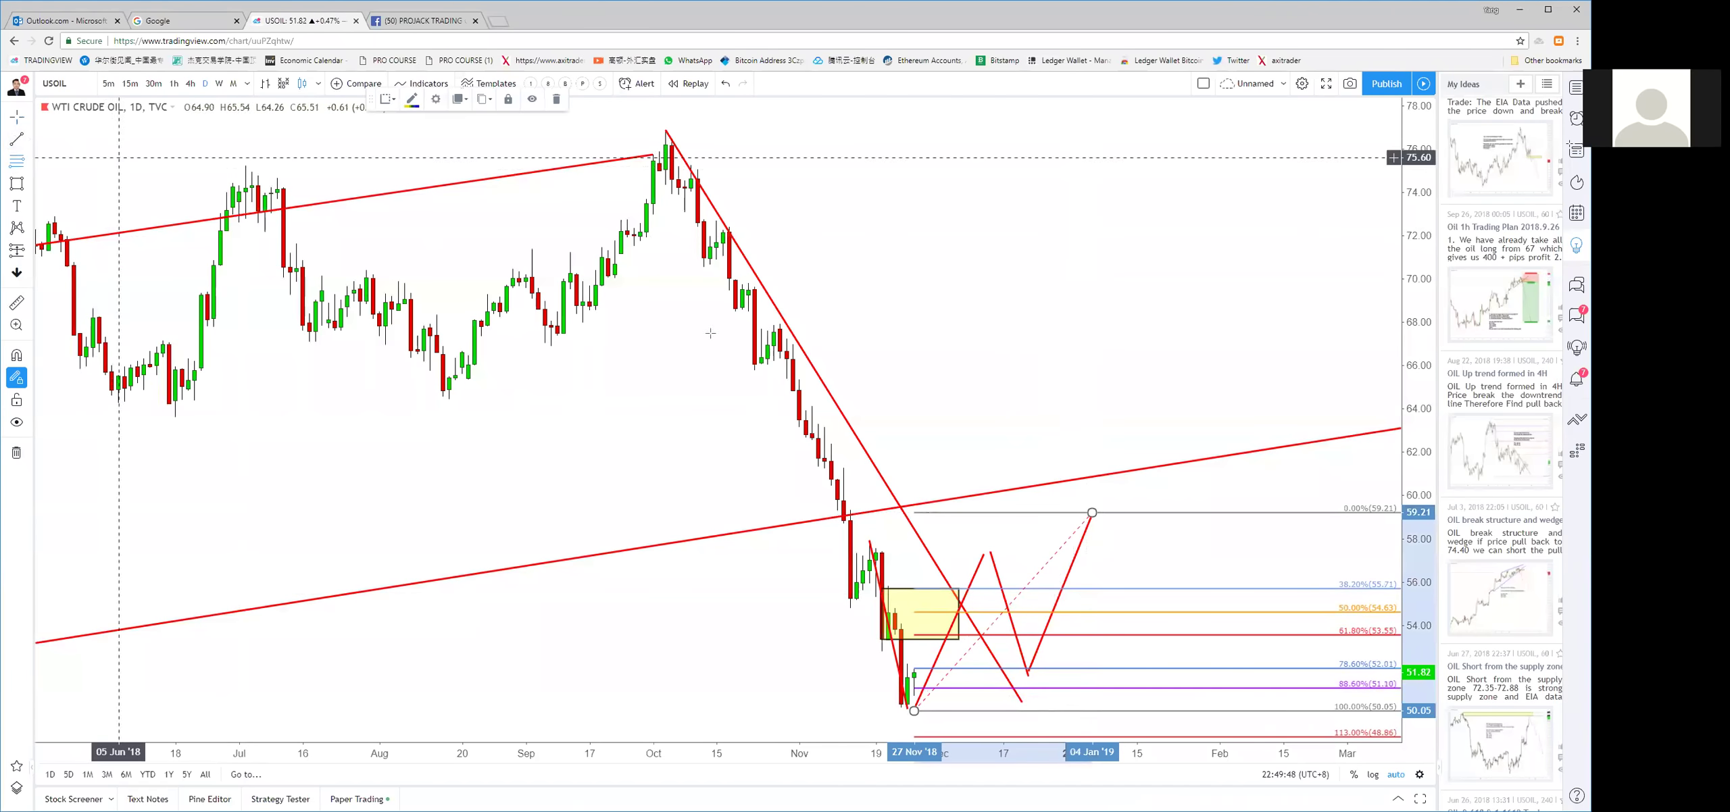
Extend the price path from about 59.3 down to 53.59 on 16 Jan 2019, and up through the rising trend line to about 65
left_click(1105, 511)
left_click(1143, 634)
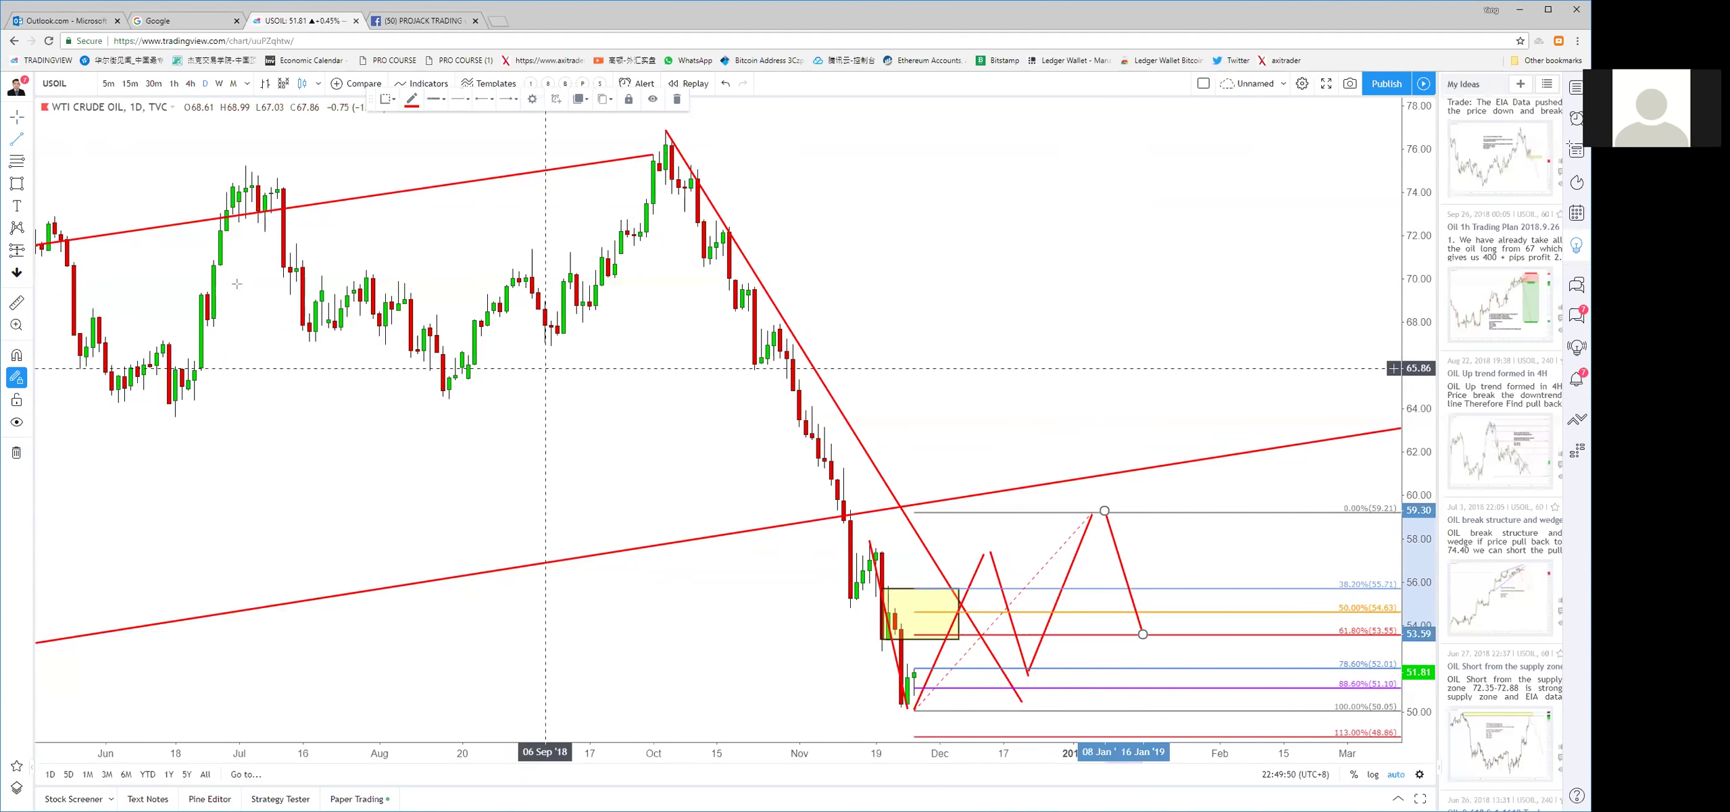
left_click(17, 138)
left_click(1156, 628)
left_click(1302, 385)
mouse_move(1155, 373)
left_mouse_down()
mouse_move(1077, 372)
mouse_move(1230, 373)
left_mouse_up()
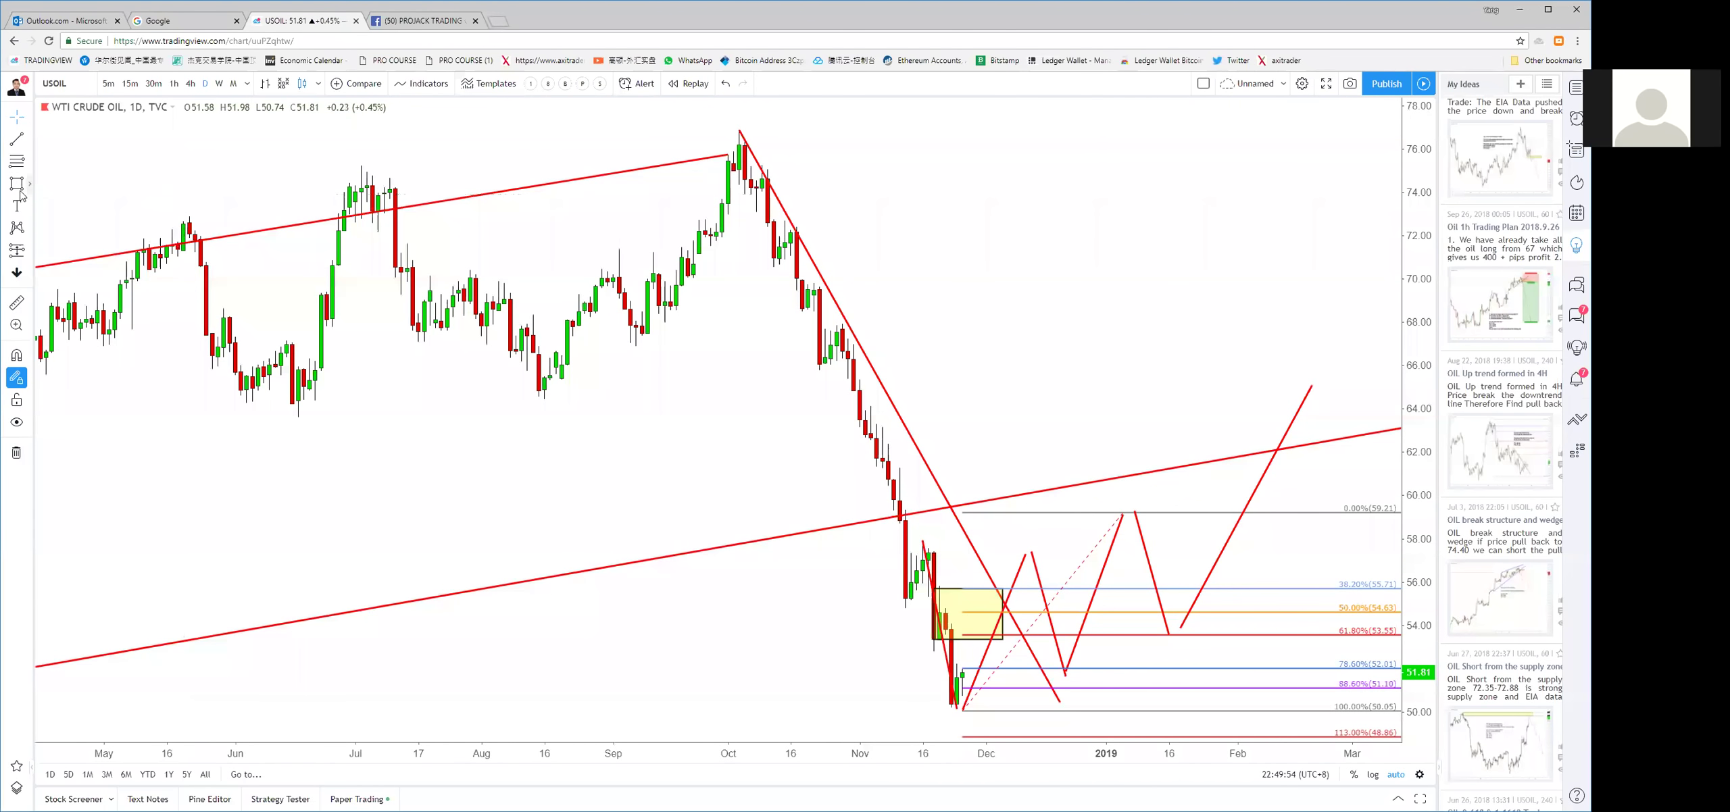
left_click(30, 183)
left_click_drag(1127, 615, 1041, 619)
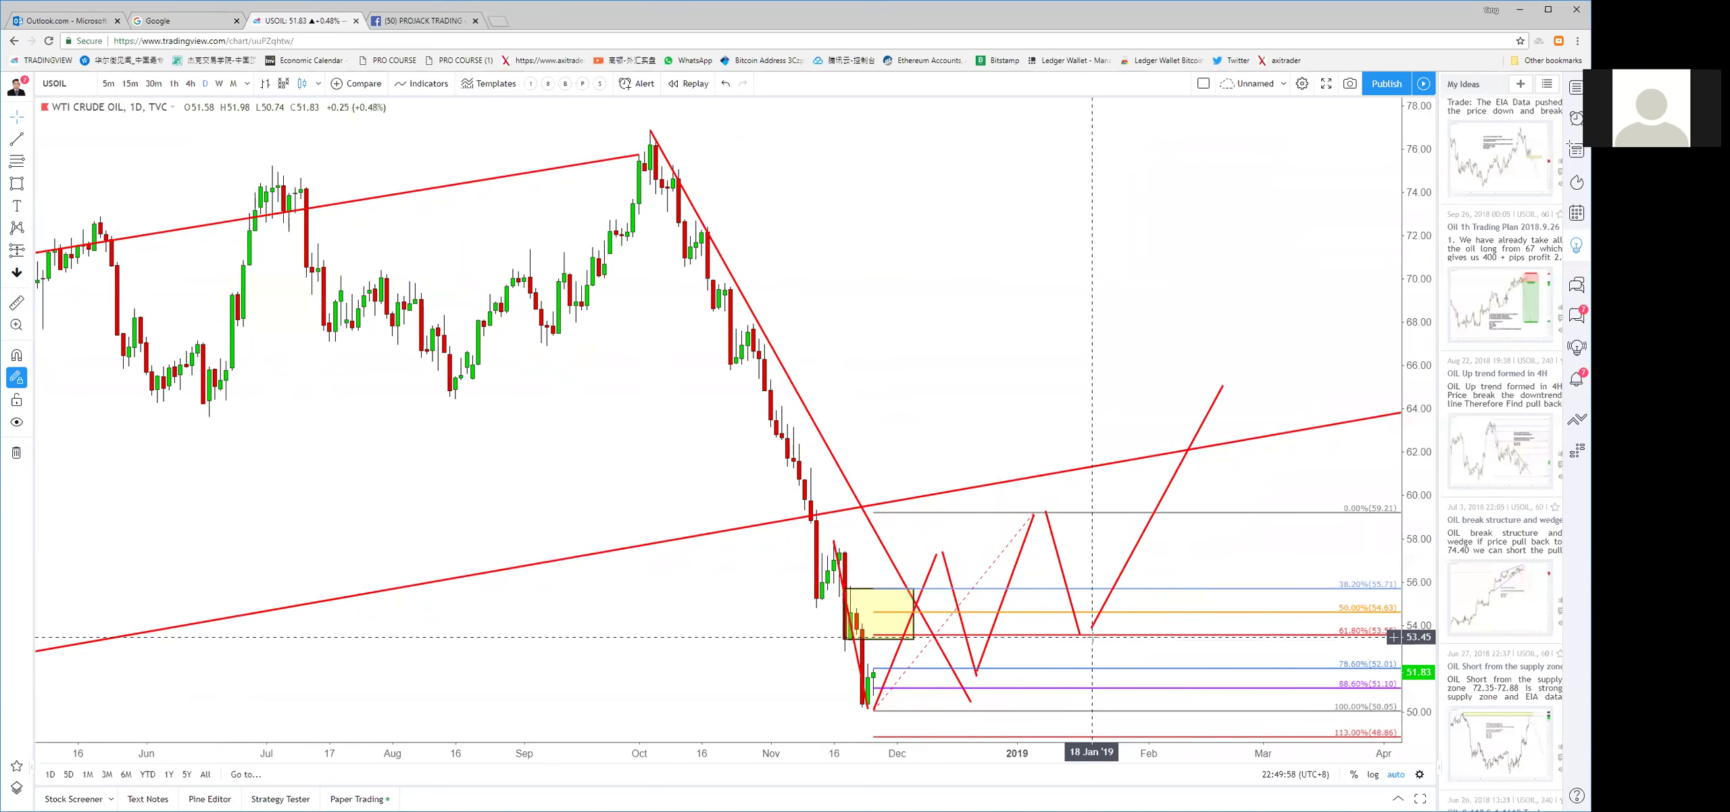
left_click(874, 710)
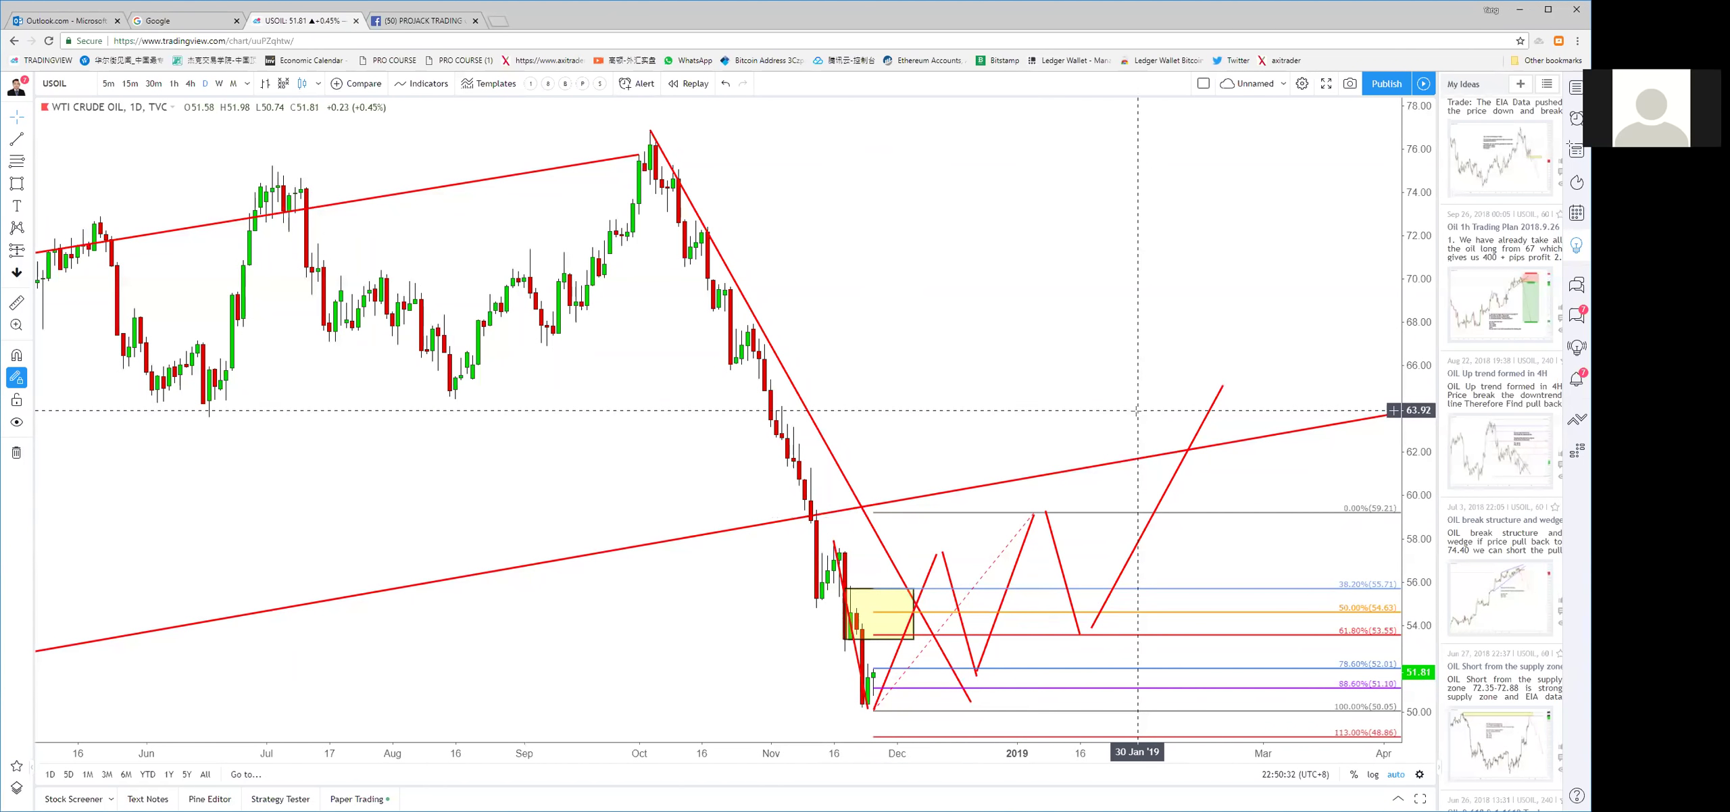
Recolour the steep falling trend line blue and extend its lower end to 49.42 on 27 Dec 2018
scroll(1138, 411, "up", 2)
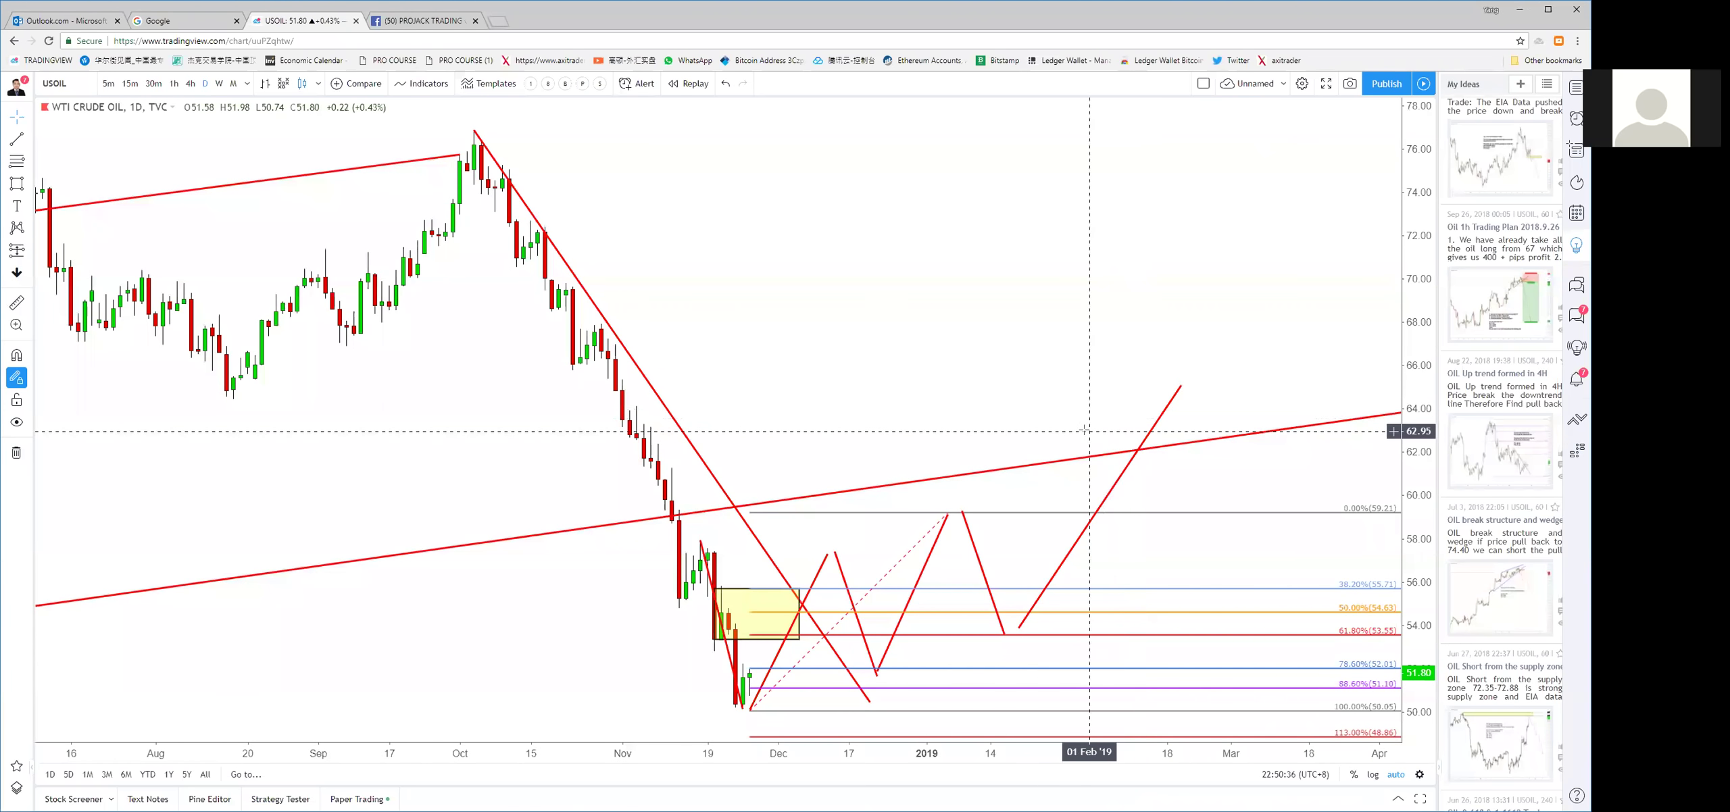
scroll(1086, 428, "down", 2)
scroll(1087, 427, "down", 1)
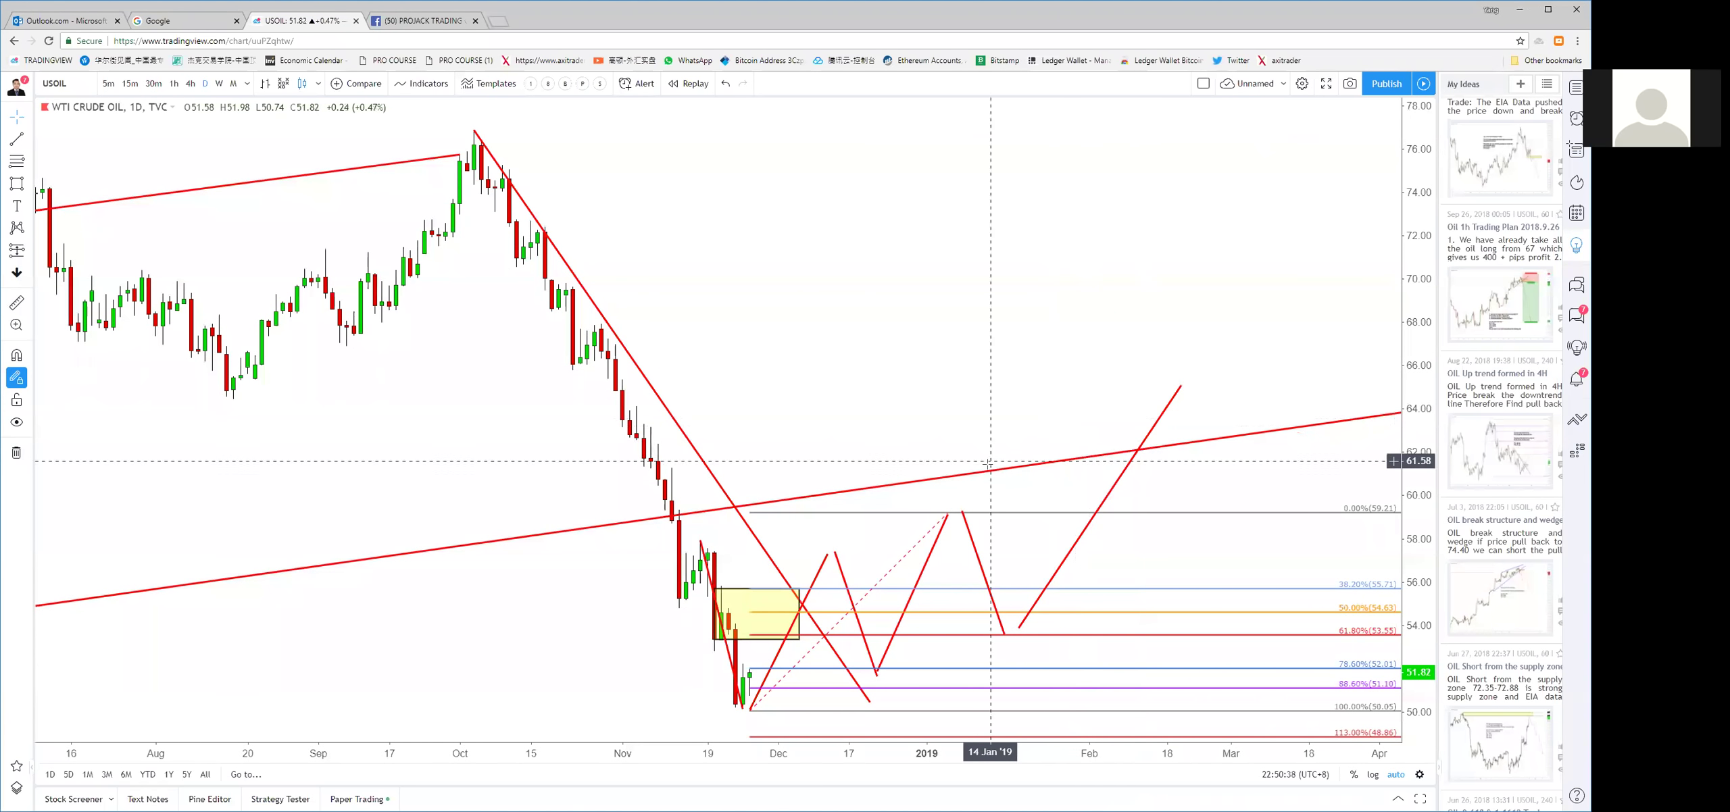
scroll(933, 433, "up", 2)
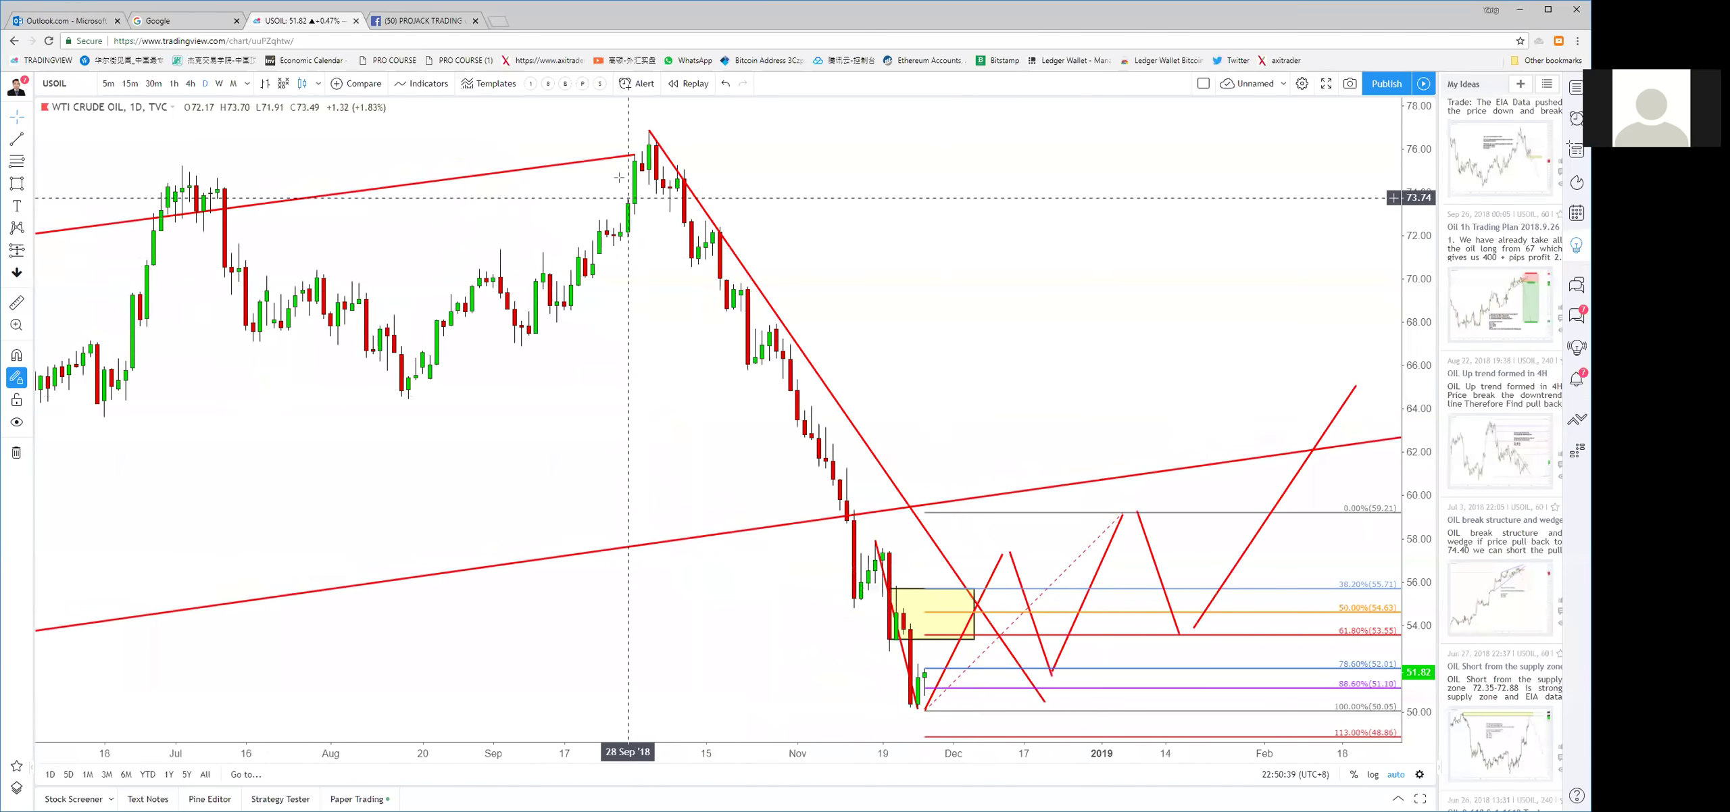
left_click(653, 136)
left_click(411, 101)
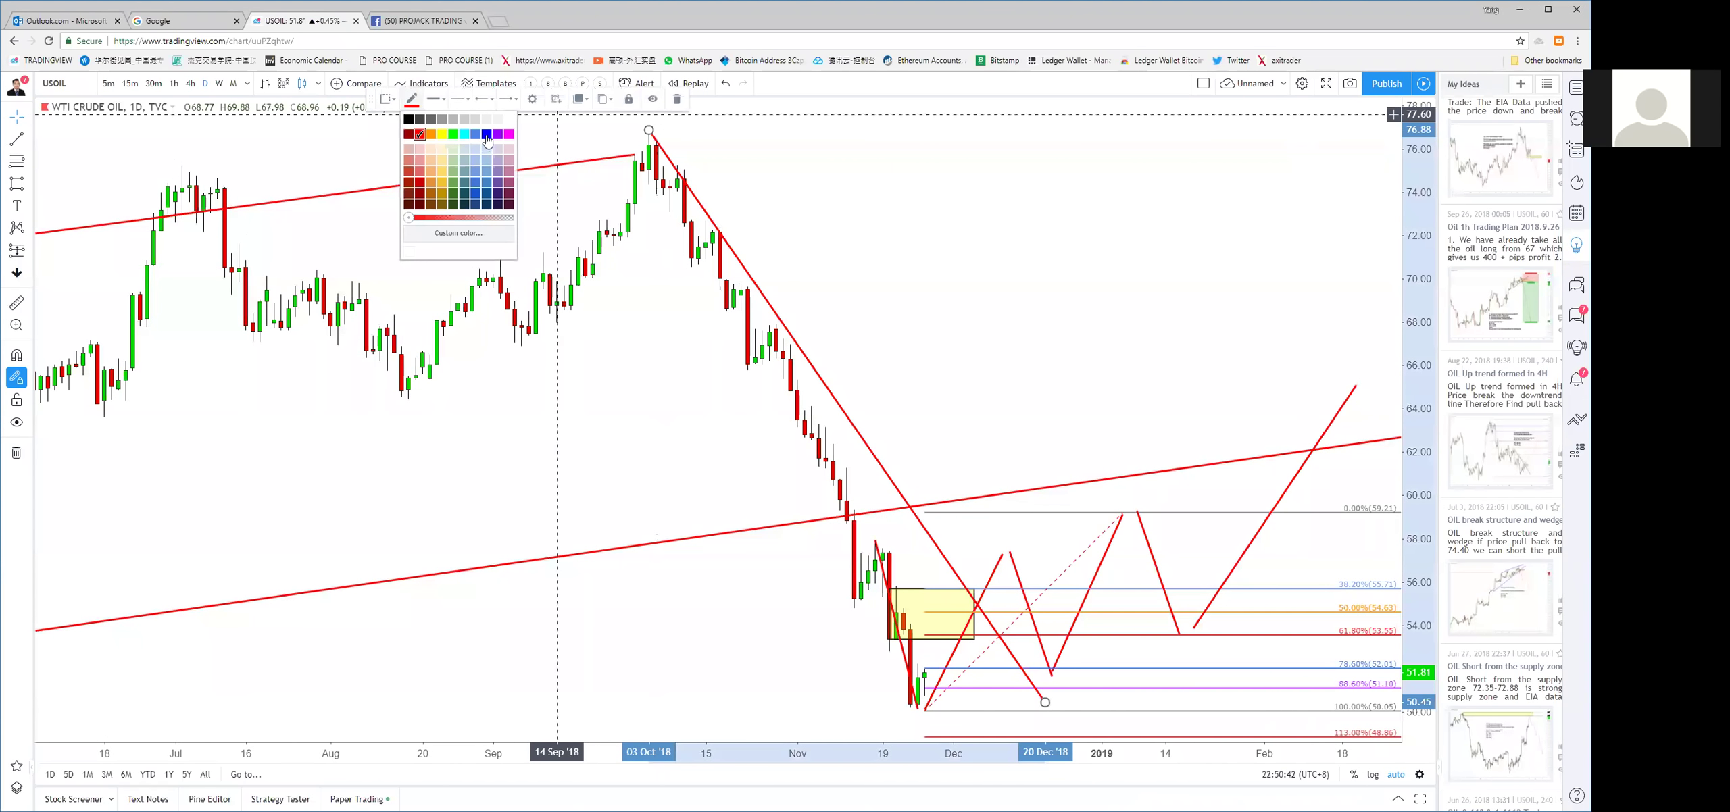
left_click(482, 135)
left_click_drag(1042, 700, 1080, 724)
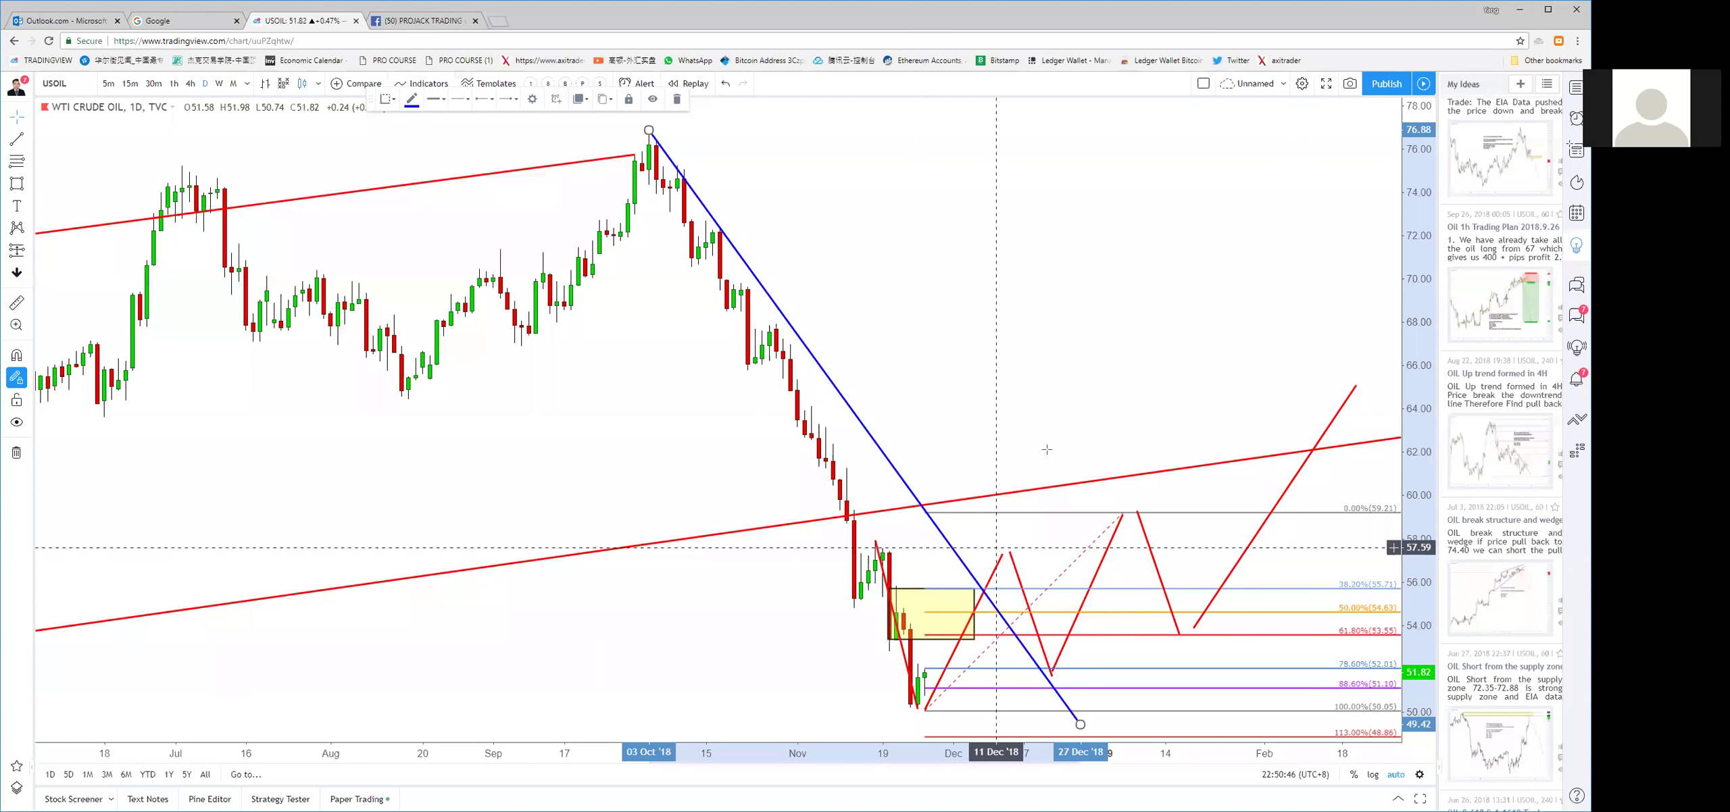
left_click(1036, 377)
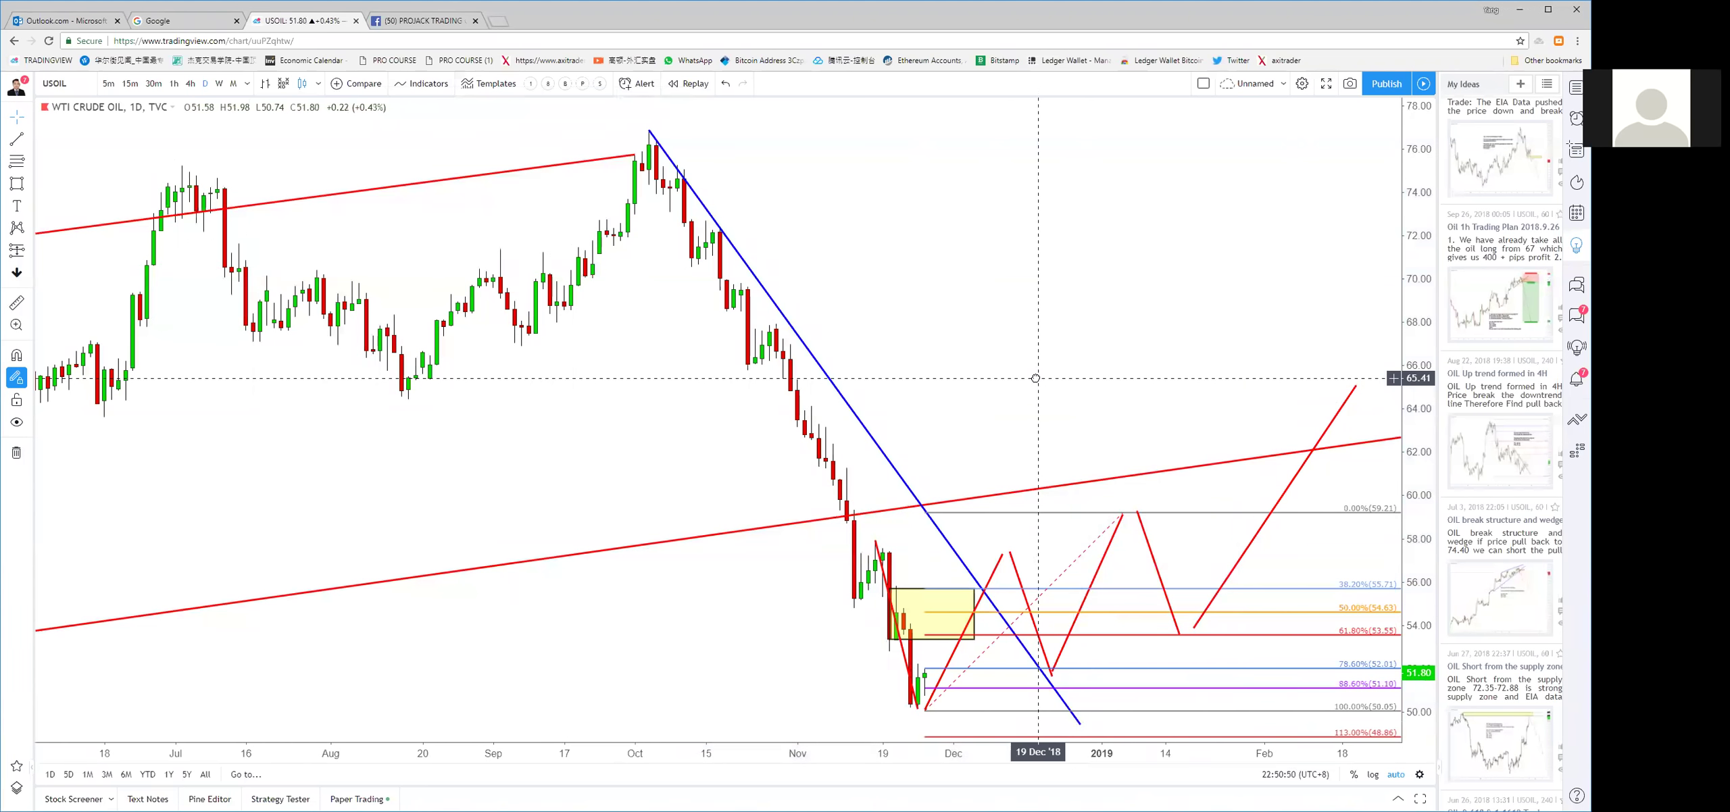
Review the projected USOIL path against the falling trend line, the rising channel and the demand zone below
scroll(1036, 379, "down", 2)
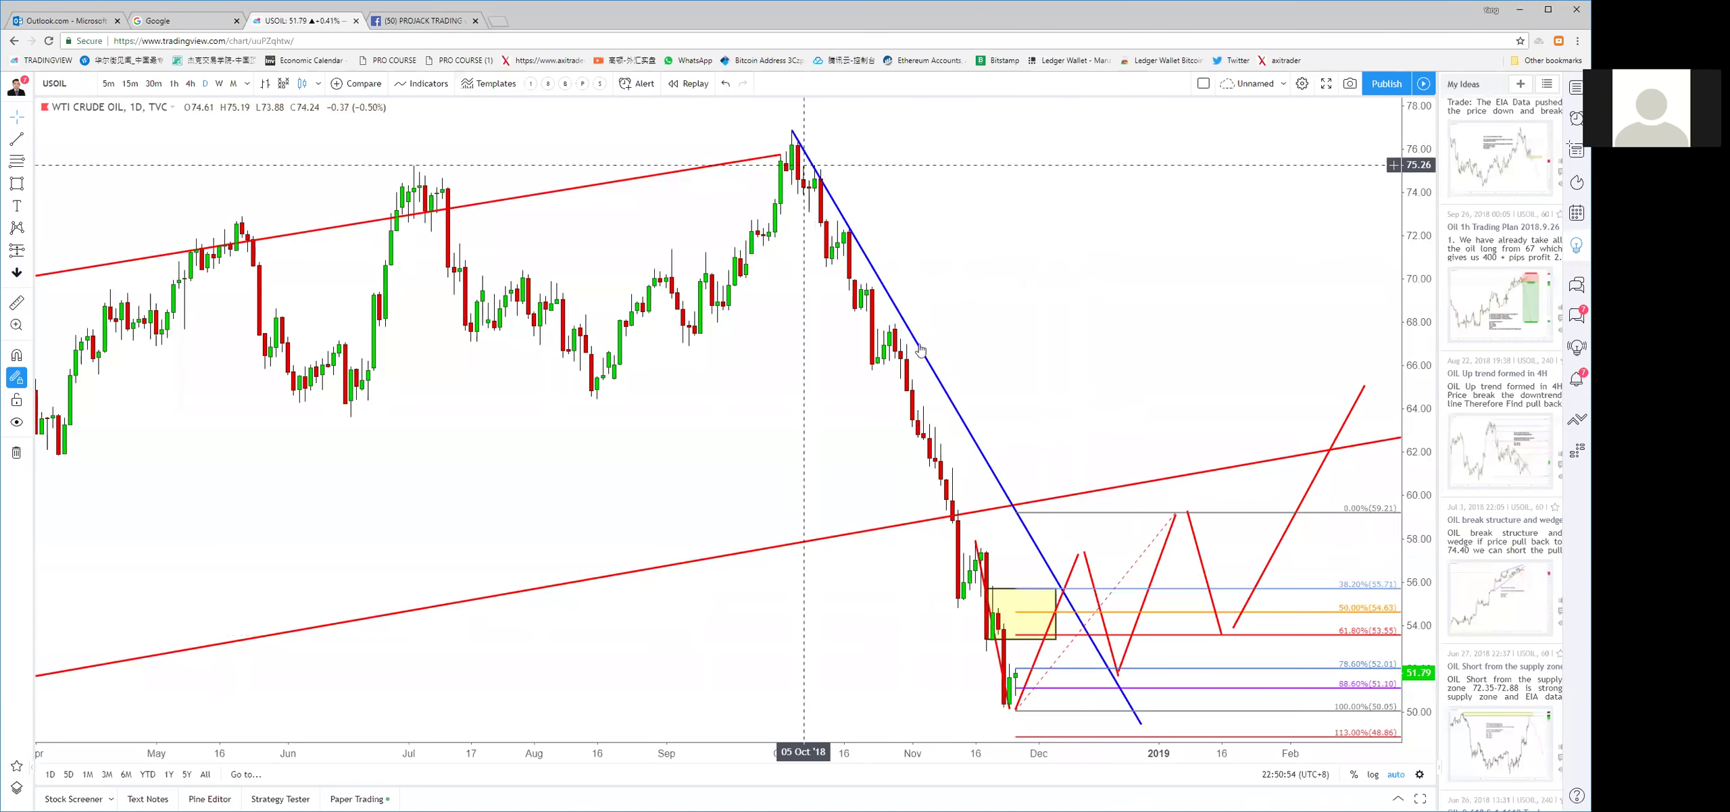
left_click(1079, 556)
left_click_drag(1079, 556, 1097, 549)
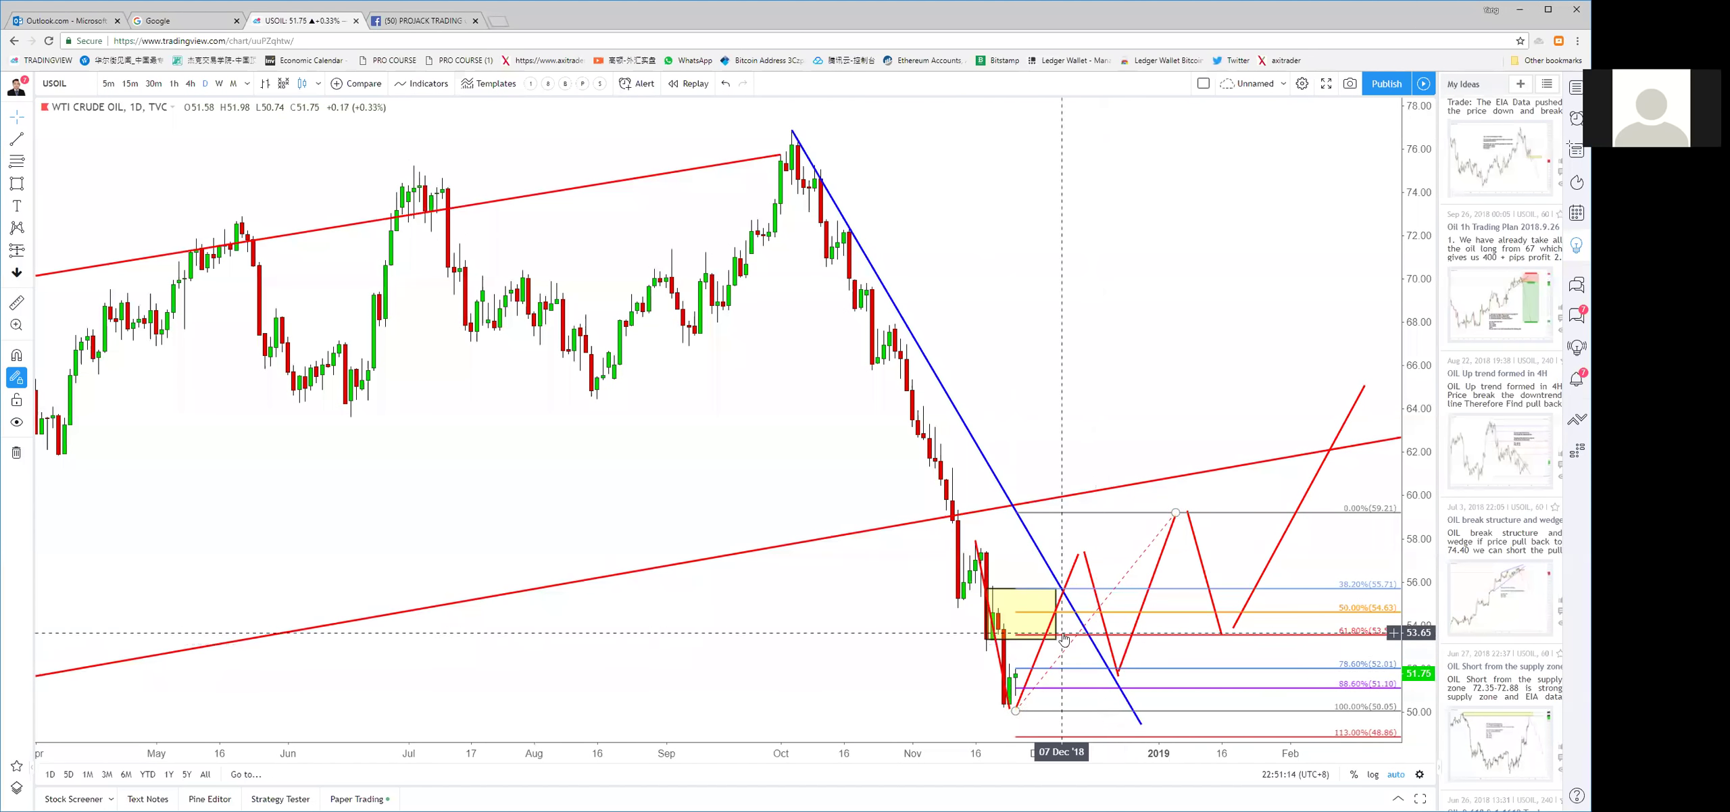
scroll(1070, 629, "down", 5)
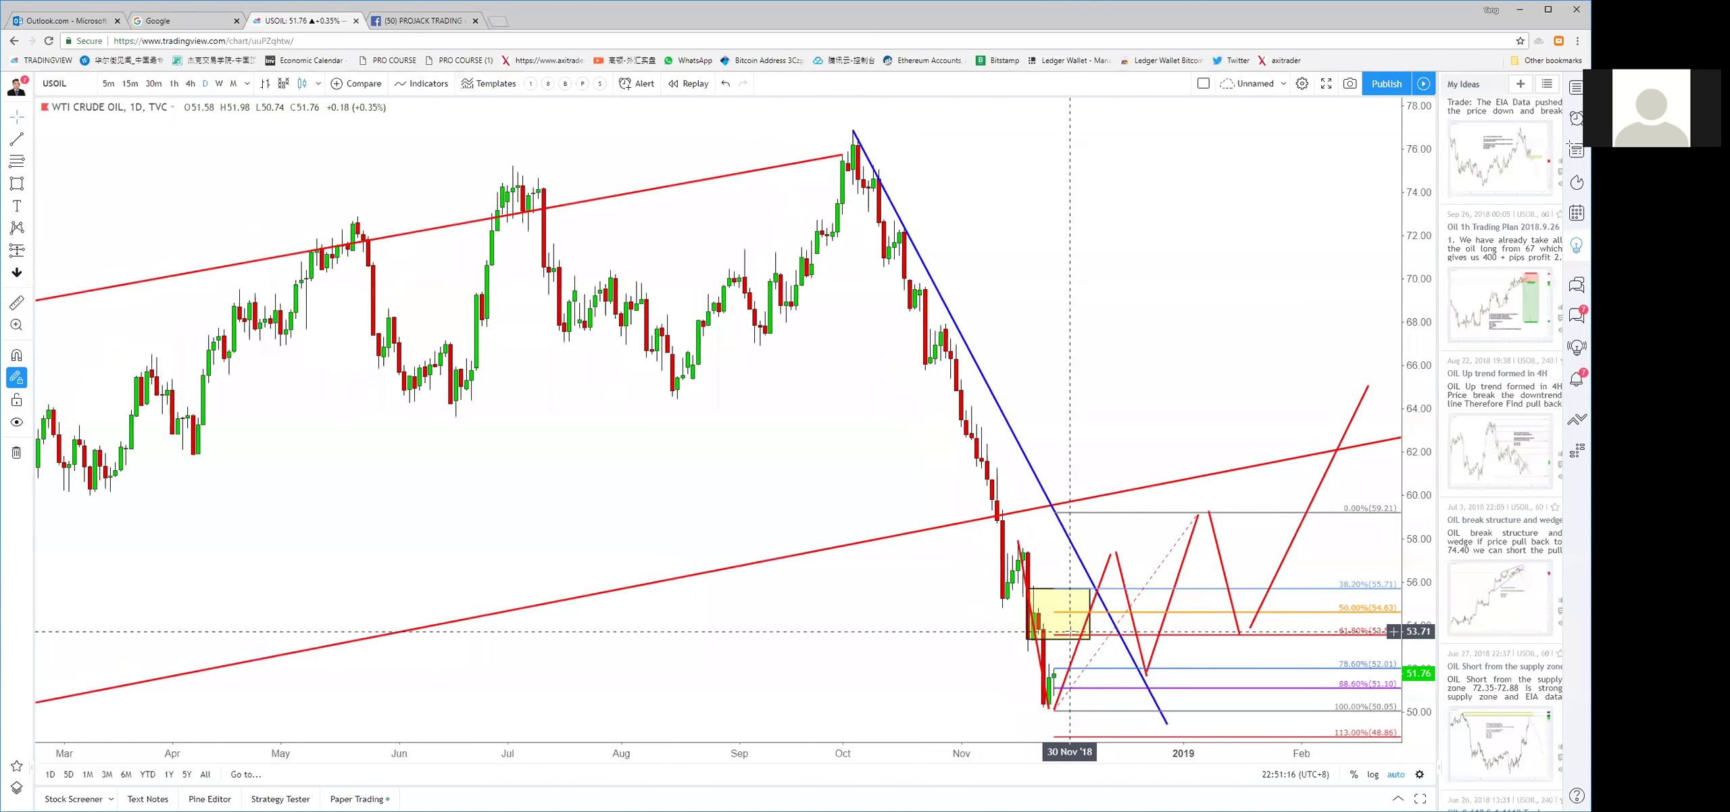
scroll(1041, 561, "down", 3)
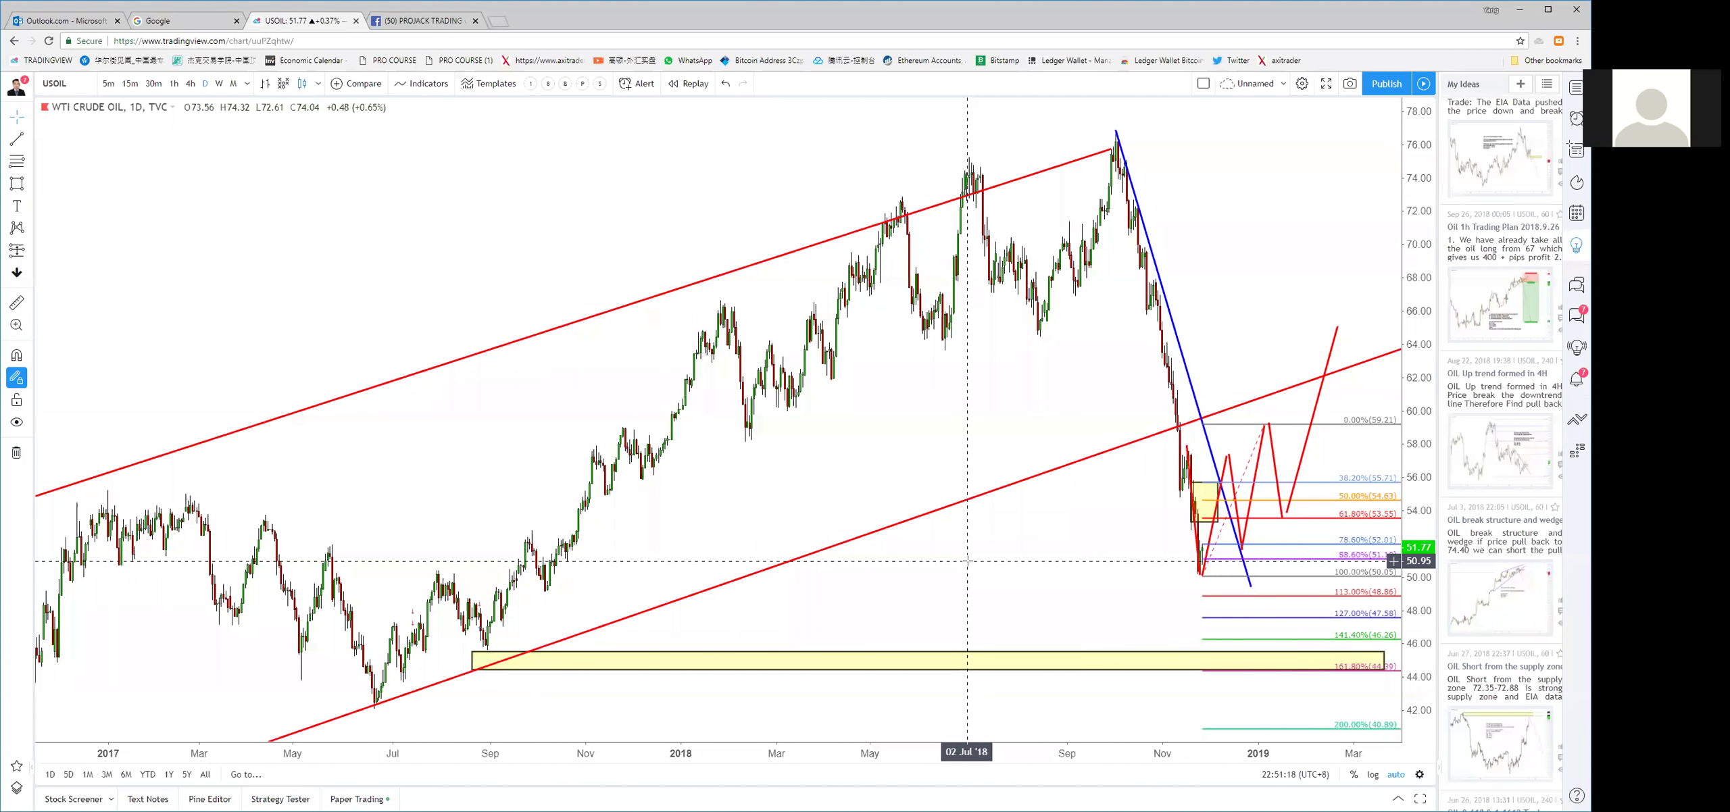
scroll(967, 561, "down", 1)
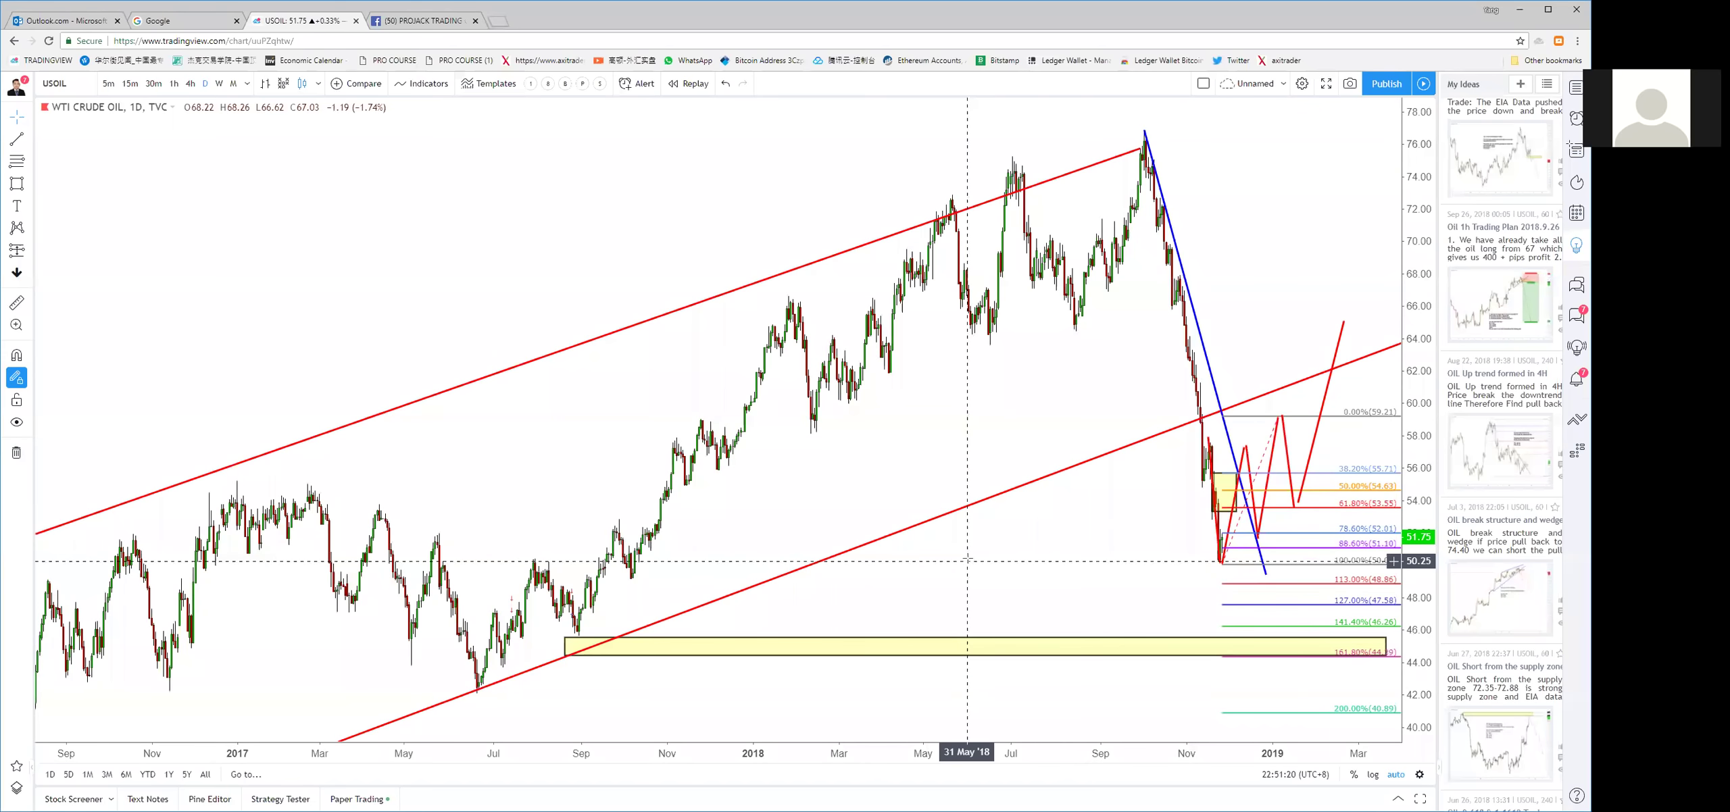
scroll(968, 561, "up", 4)
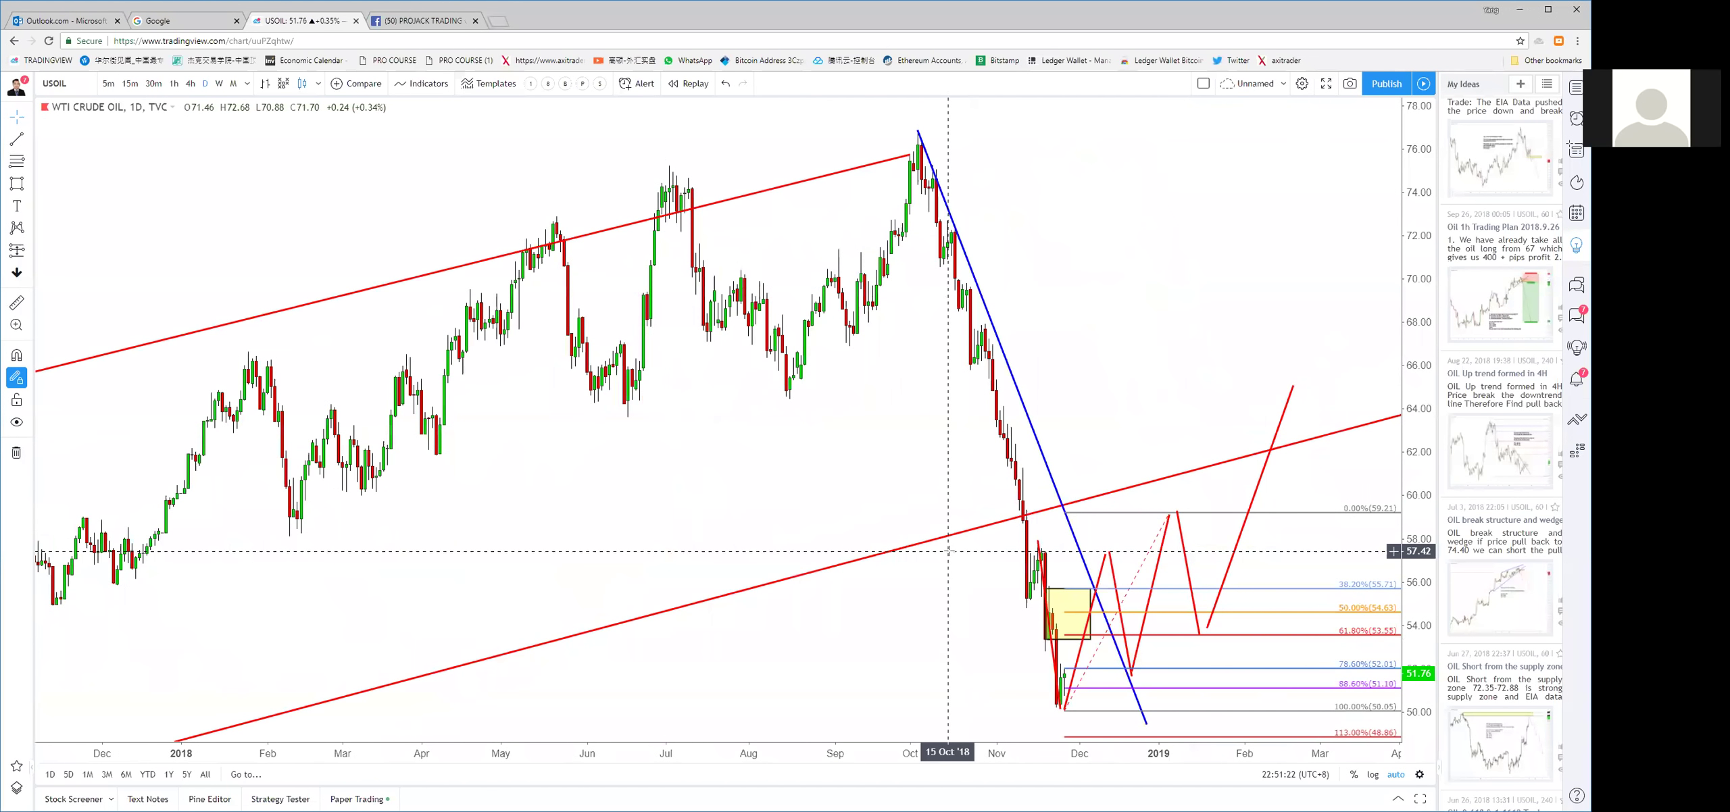
Switch the chart to BTCUSD and frame the decline from March to November 2018
type("BTCUS")
key("Return")
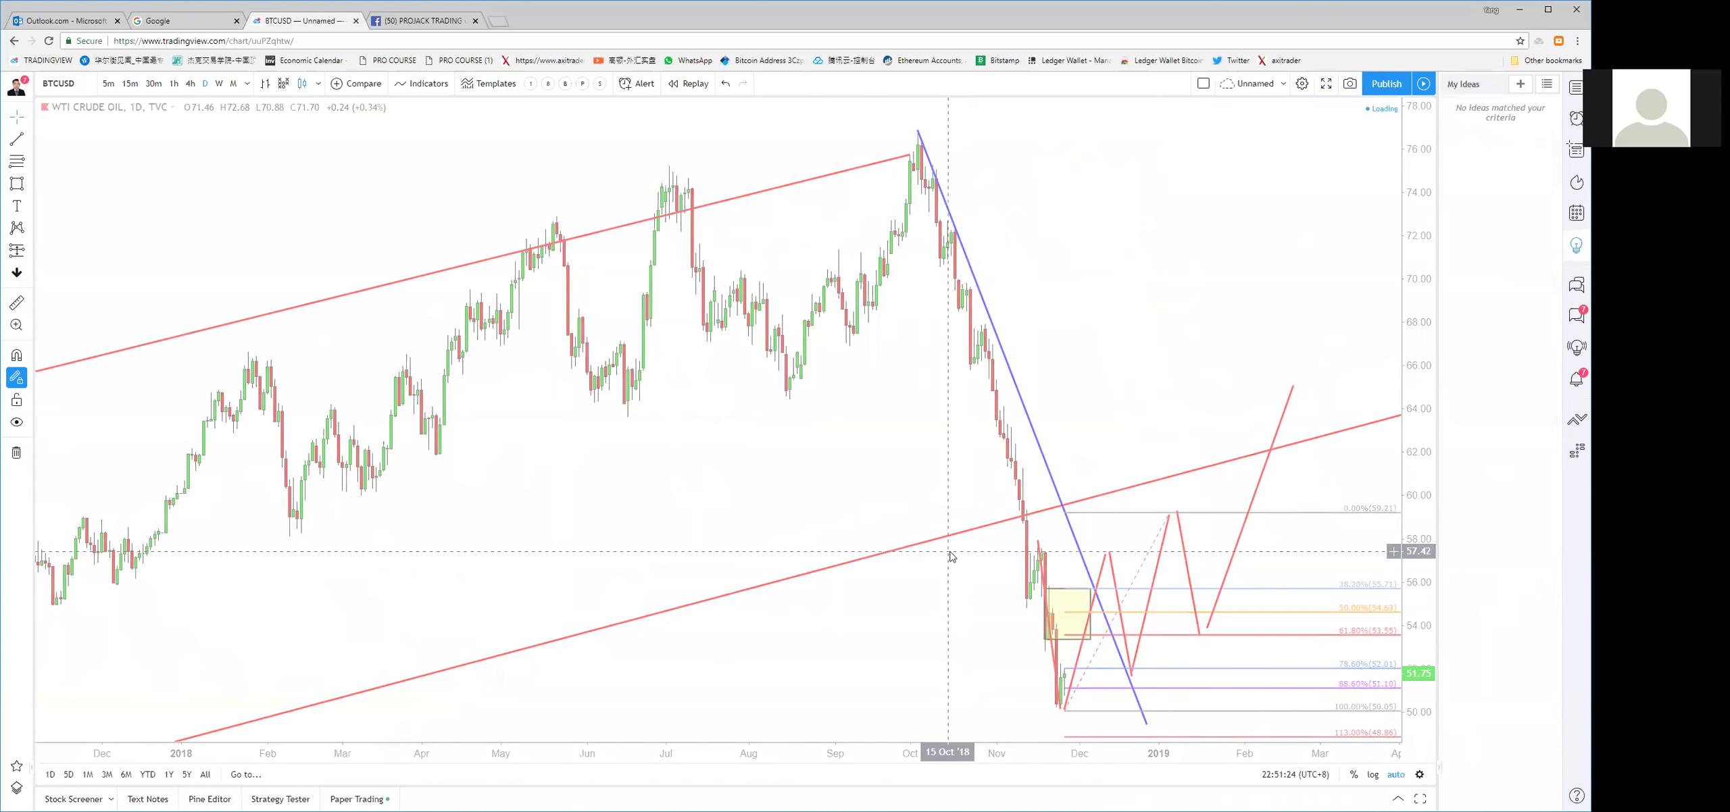
scroll(961, 551, "down", 4)
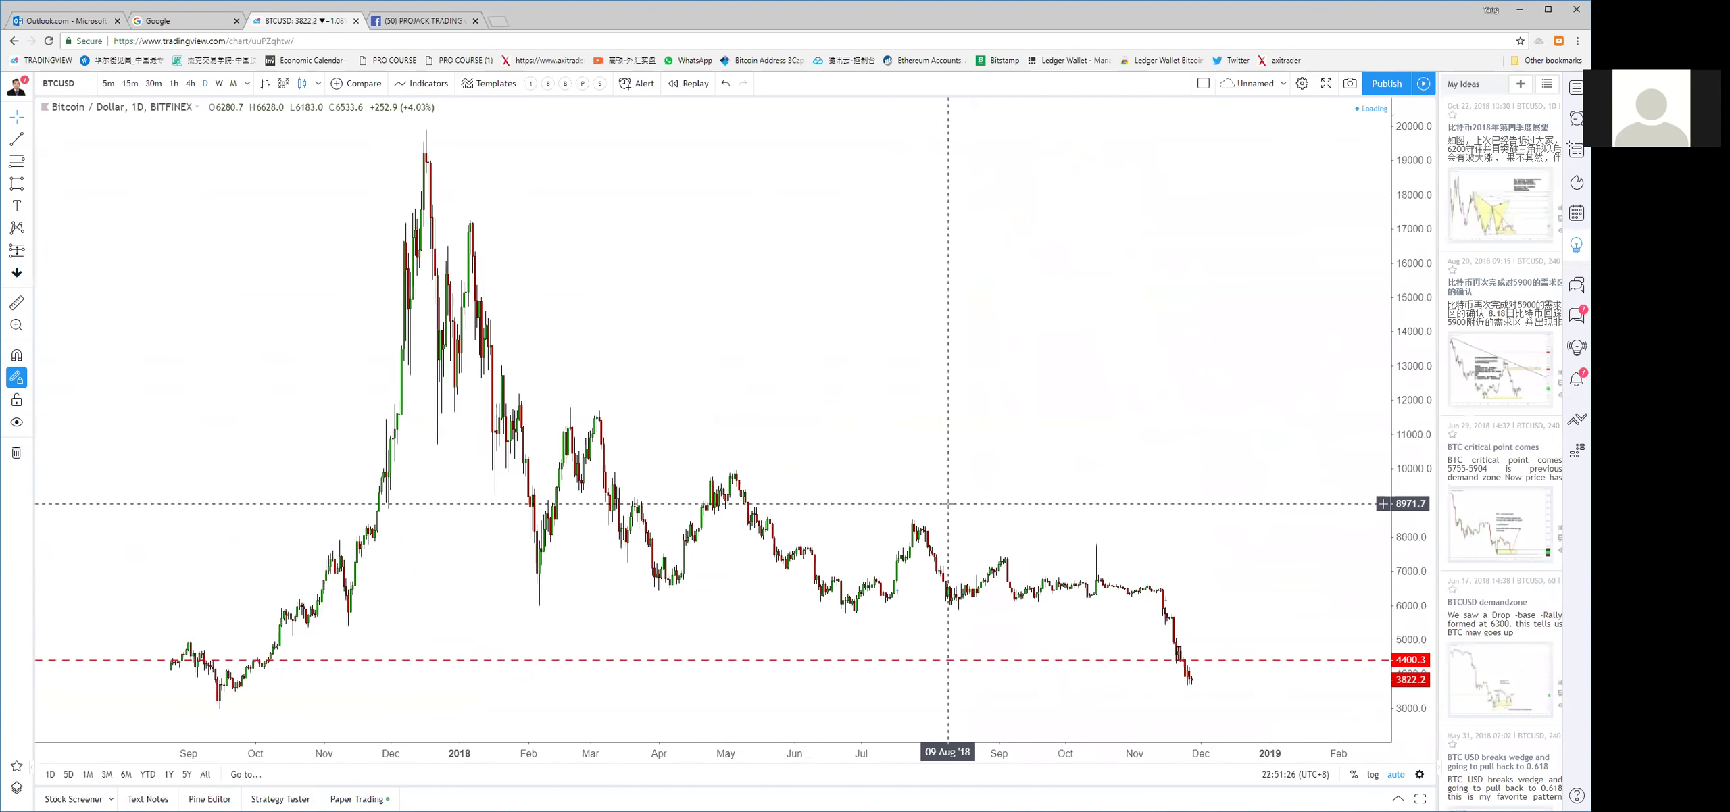
scroll(1014, 460, "up", 4)
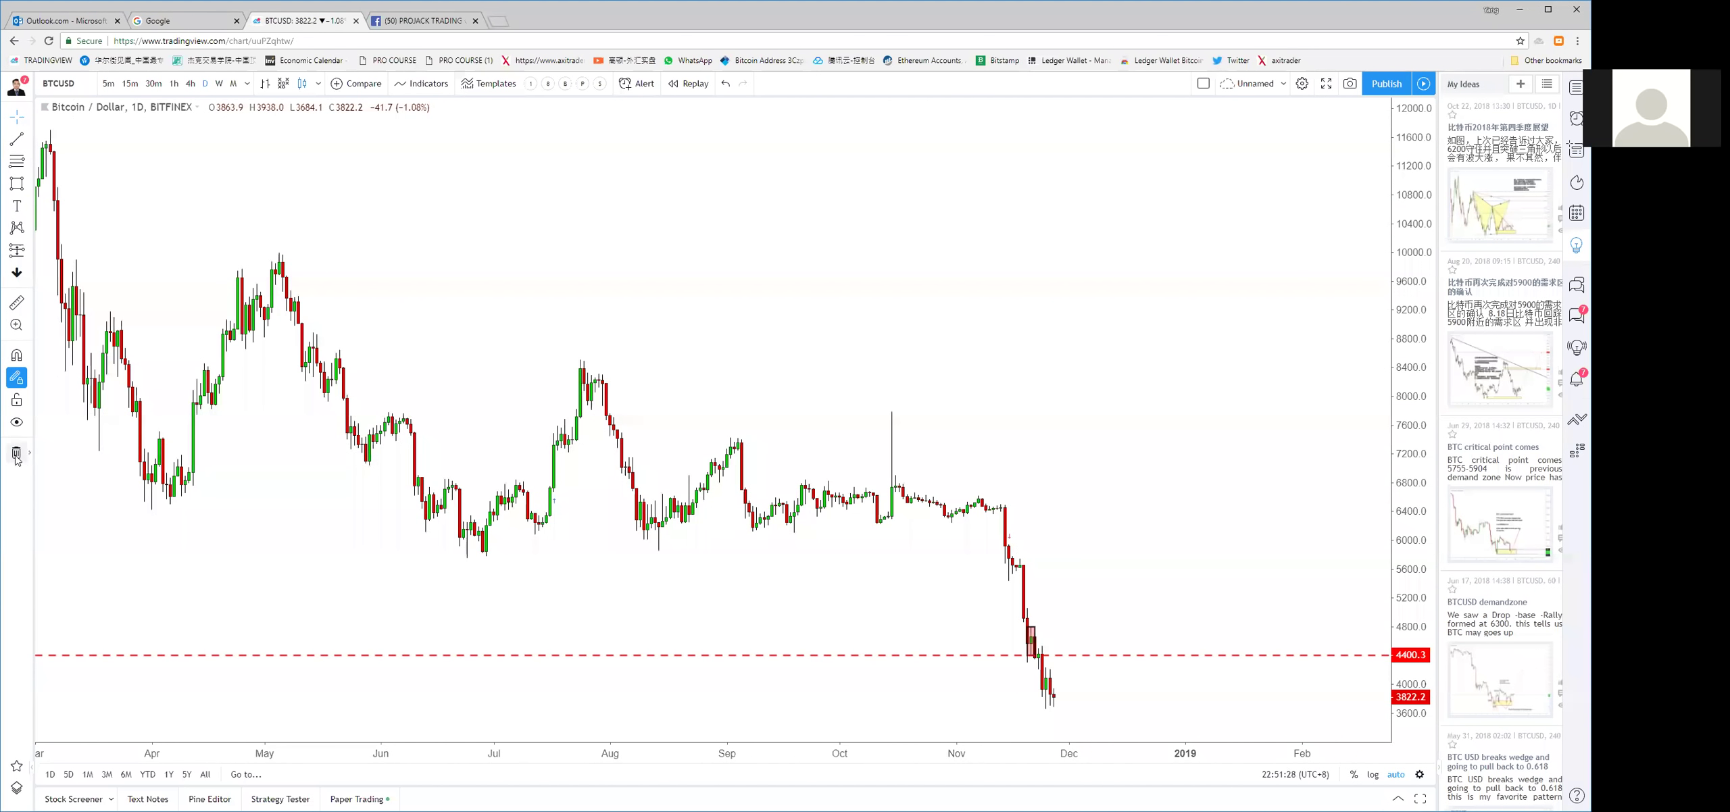
Remove the dashed 4400.3 line and draw a nearly horizontal blue trend line at about 5830 from early June 2018 to February 2019
left_click(15, 143)
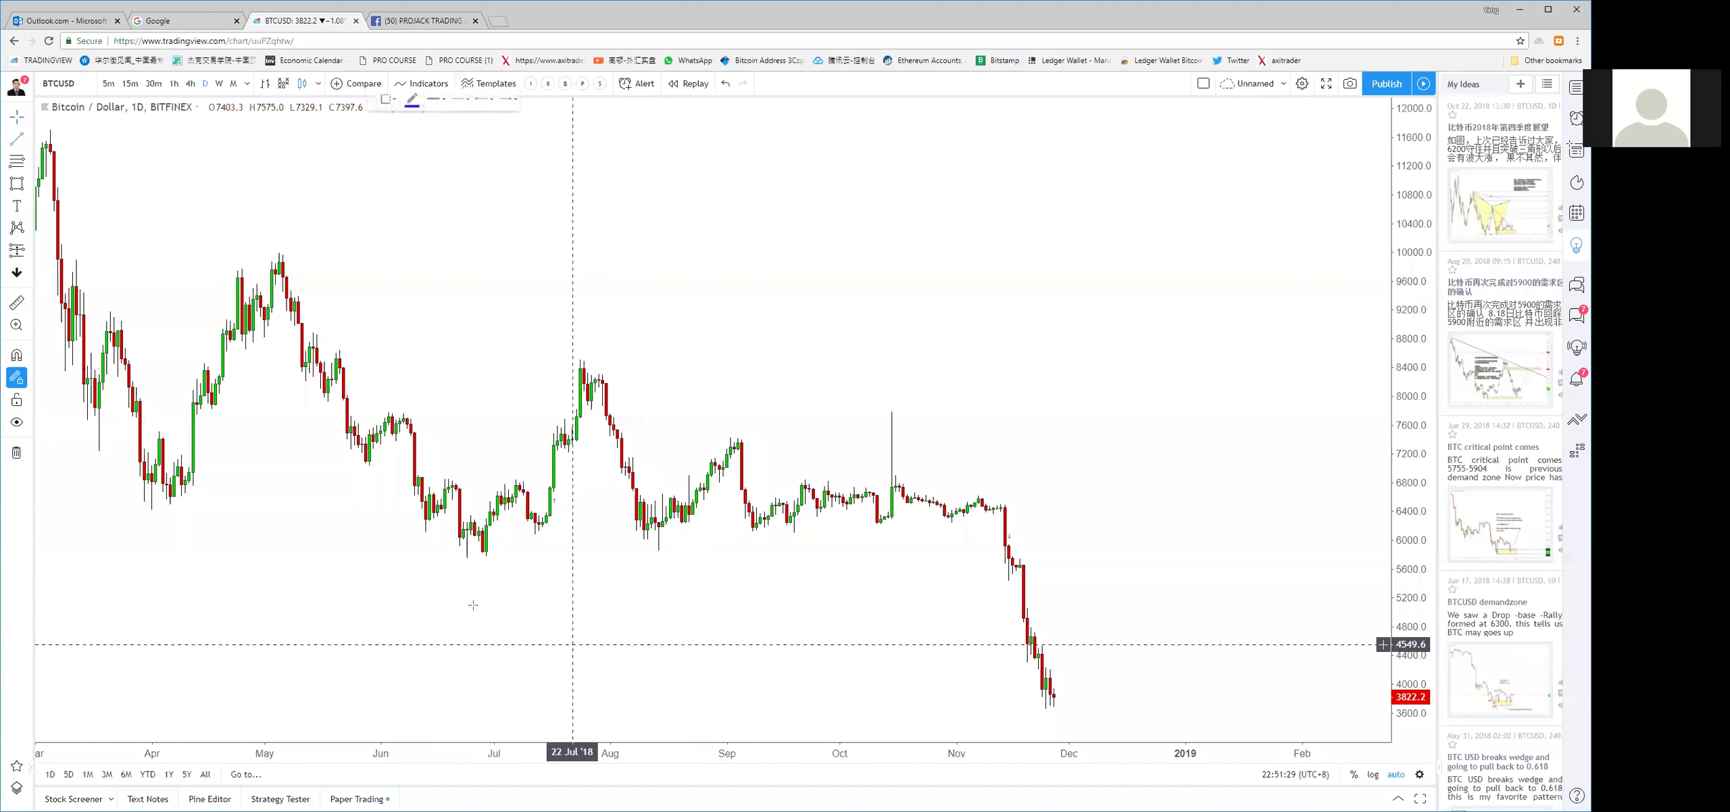
left_click(388, 554)
left_click(1298, 552)
Mark a supply zone rectangle over the mid-November consolidation, from about 6010 to 5490 between 14 and 22 Nov 2018
scroll(1016, 424, "up", 5)
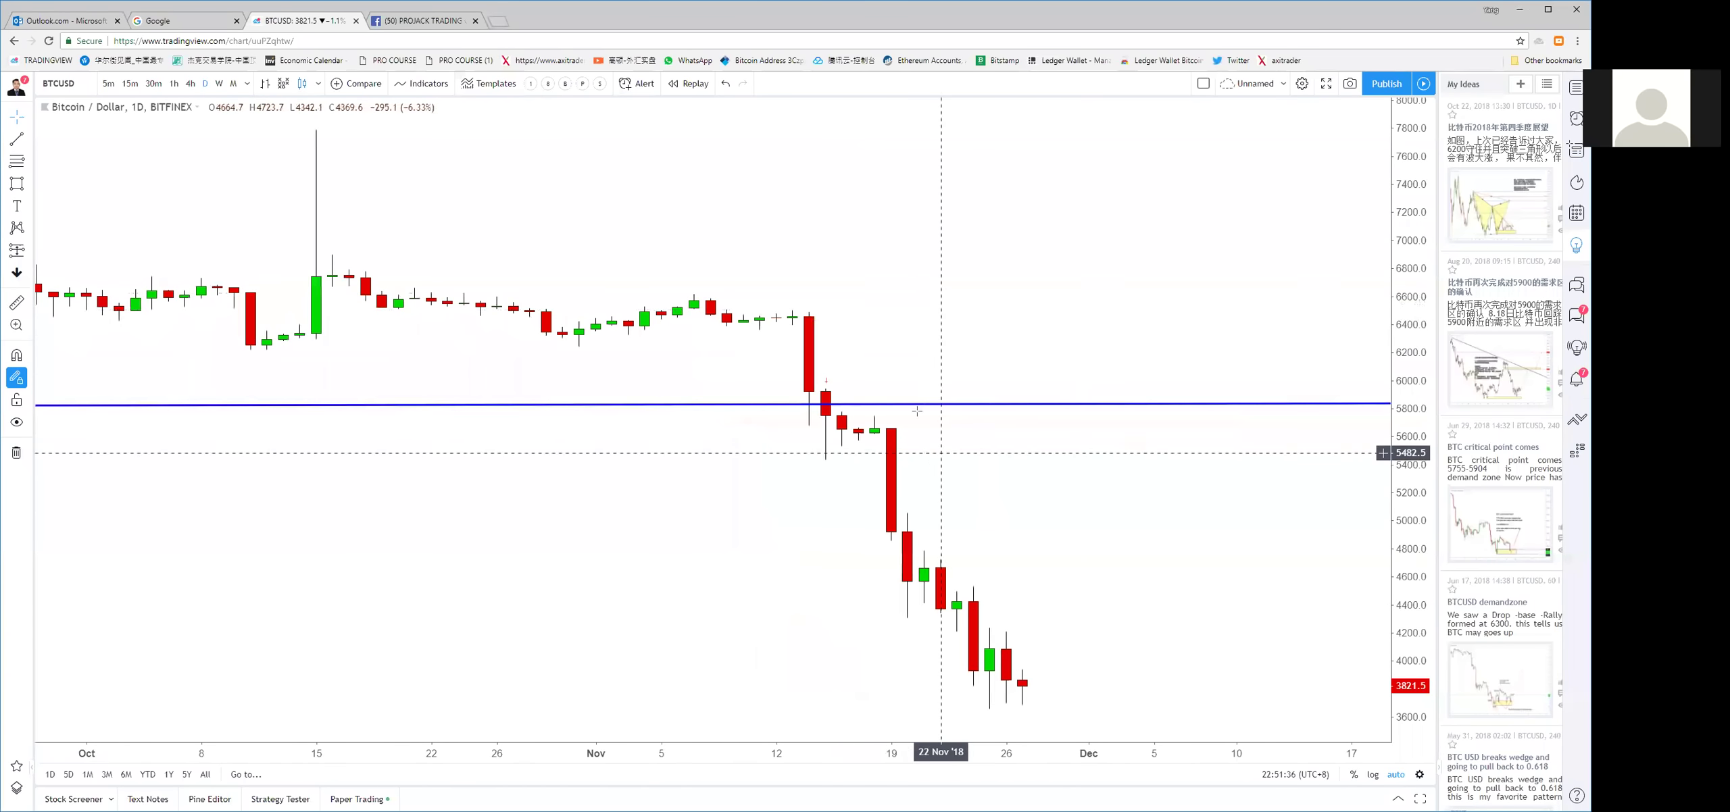
scroll(237, 378, "up", 3)
left_click(25, 188)
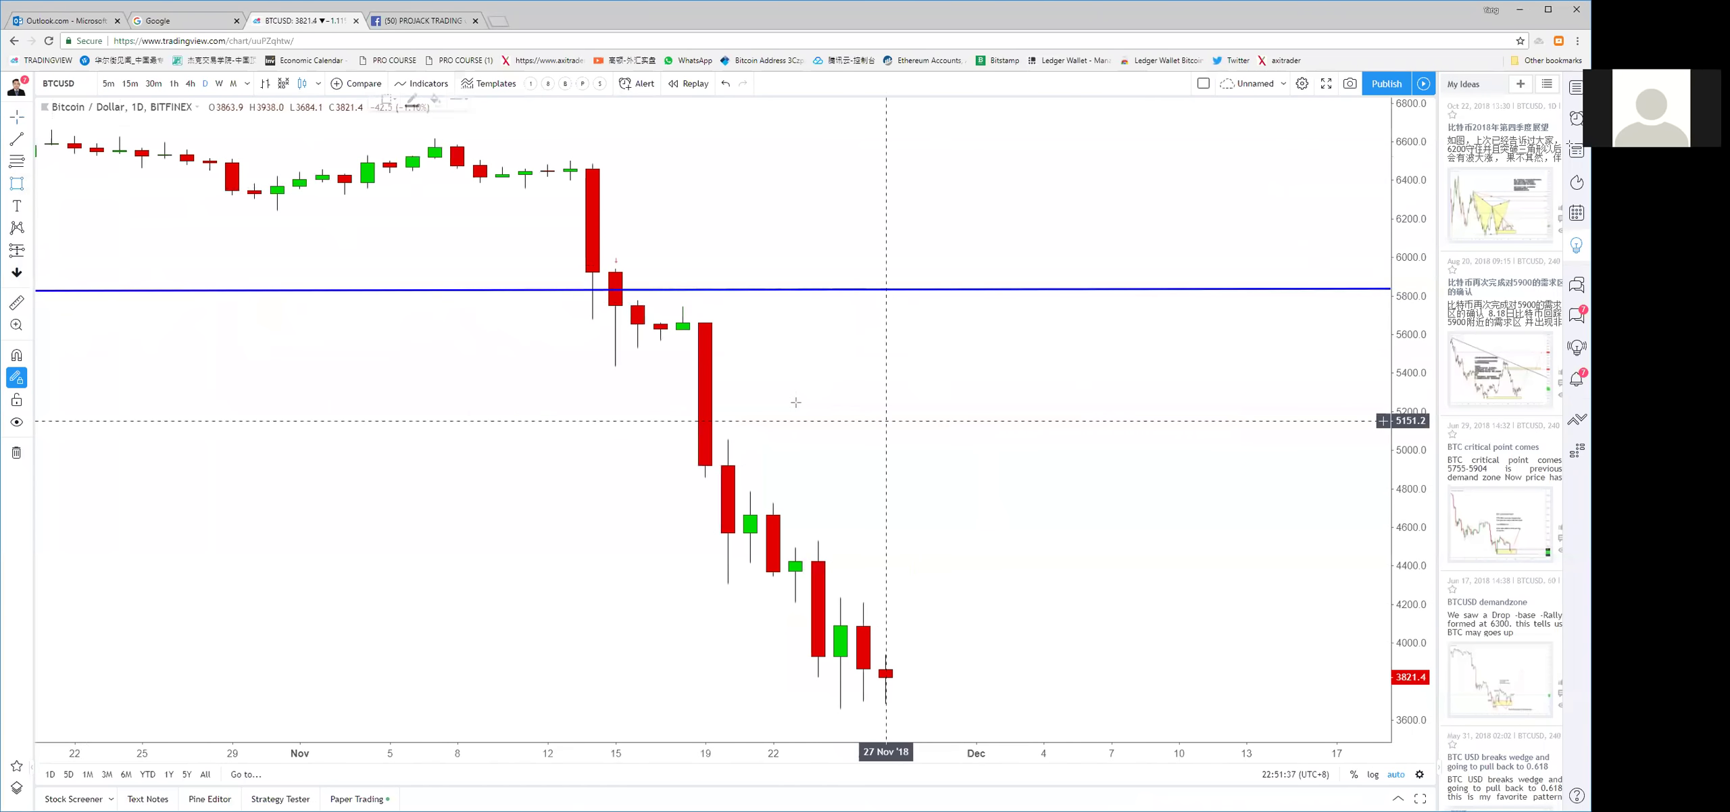
left_click(598, 255)
left_click(779, 355)
left_click(830, 390)
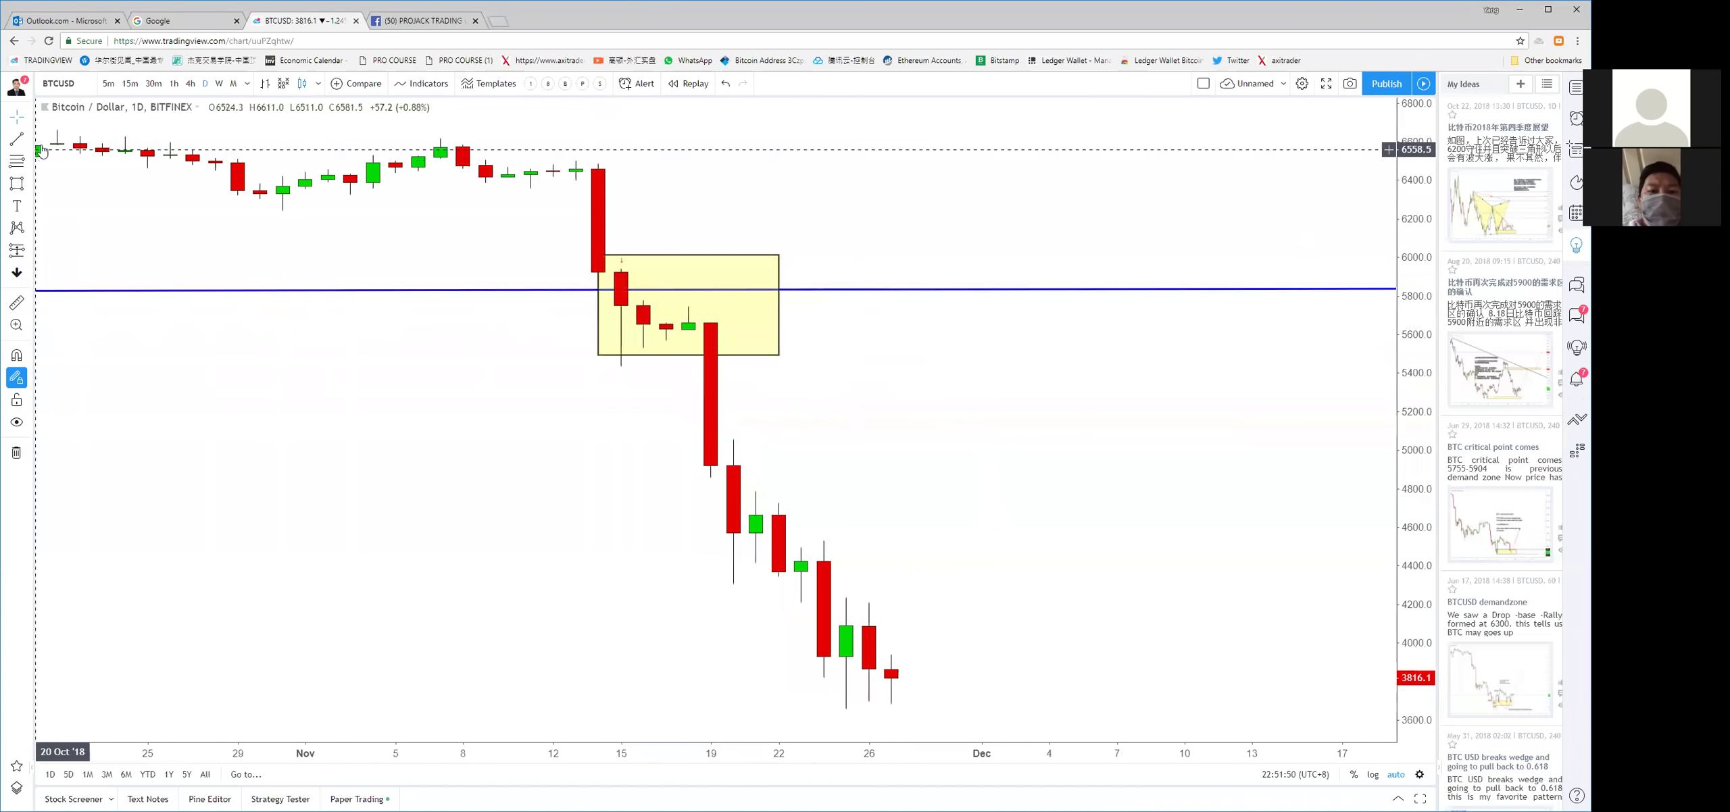
Mark a second zone rectangle over the lower consolidation, from 5132.0 to 4330.5, starting 19 Nov 2018
scroll(1039, 431, "down", 3)
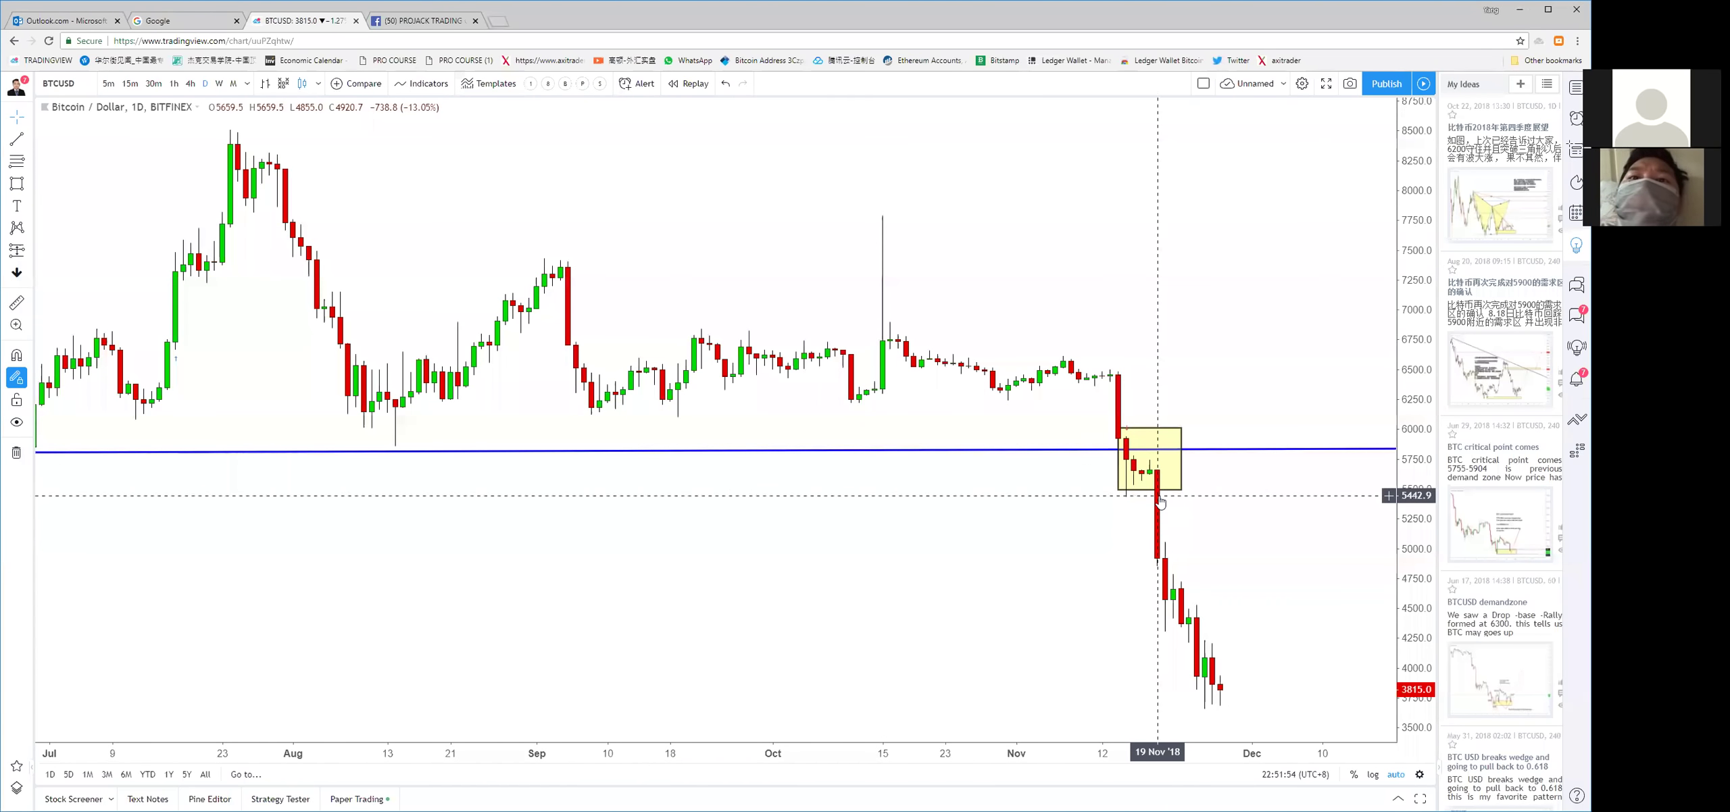
scroll(1160, 502, "down", 2)
scroll(1114, 497, "up", 5)
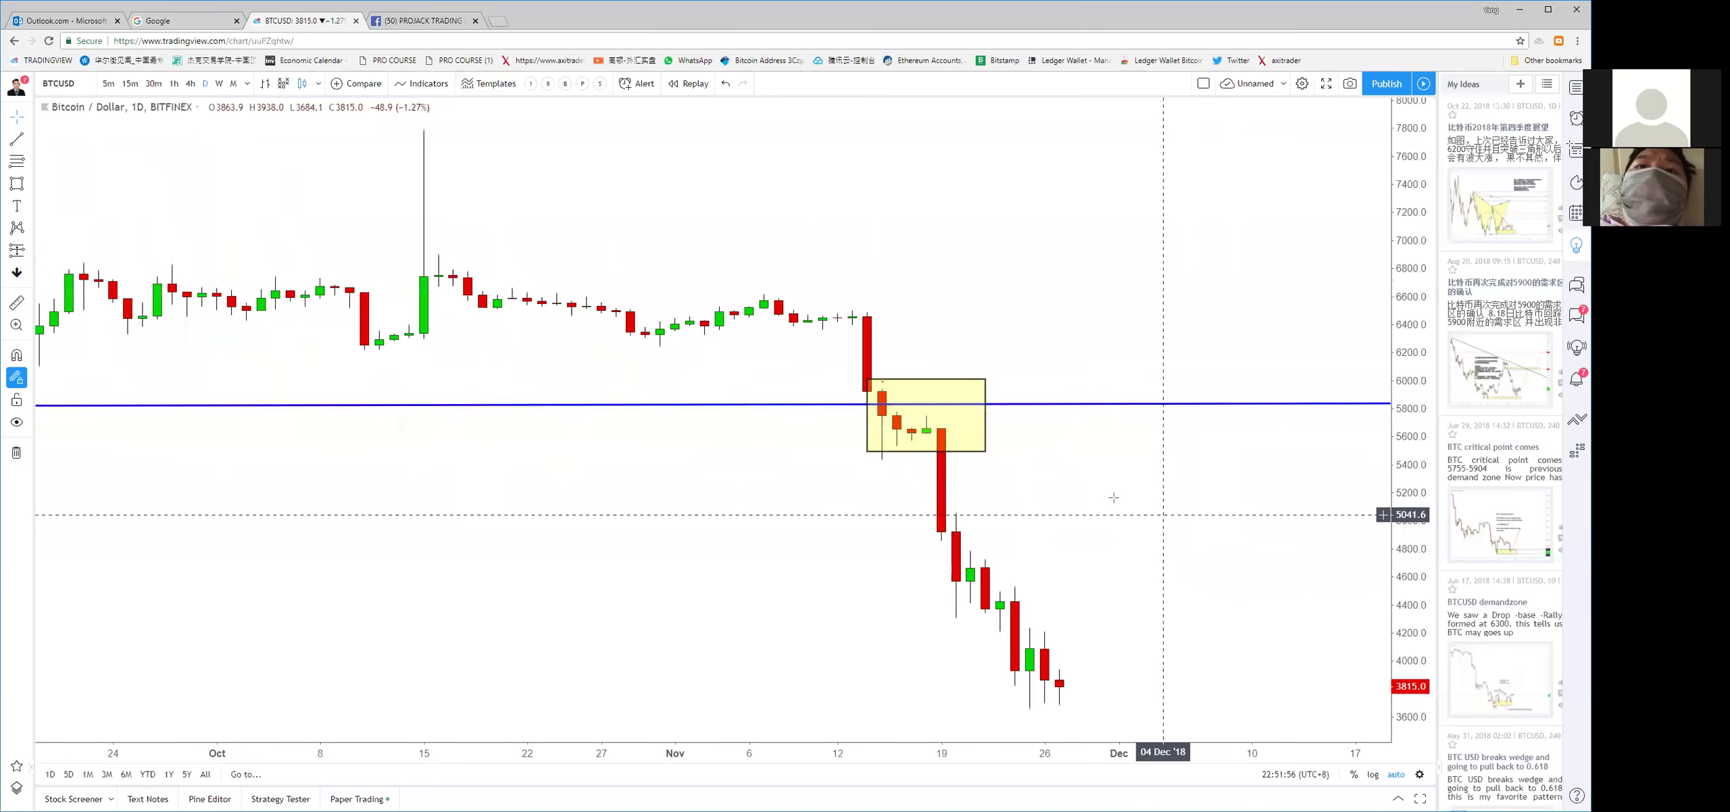
scroll(931, 553, "up", 3)
left_click_drag(709, 421, 801, 579)
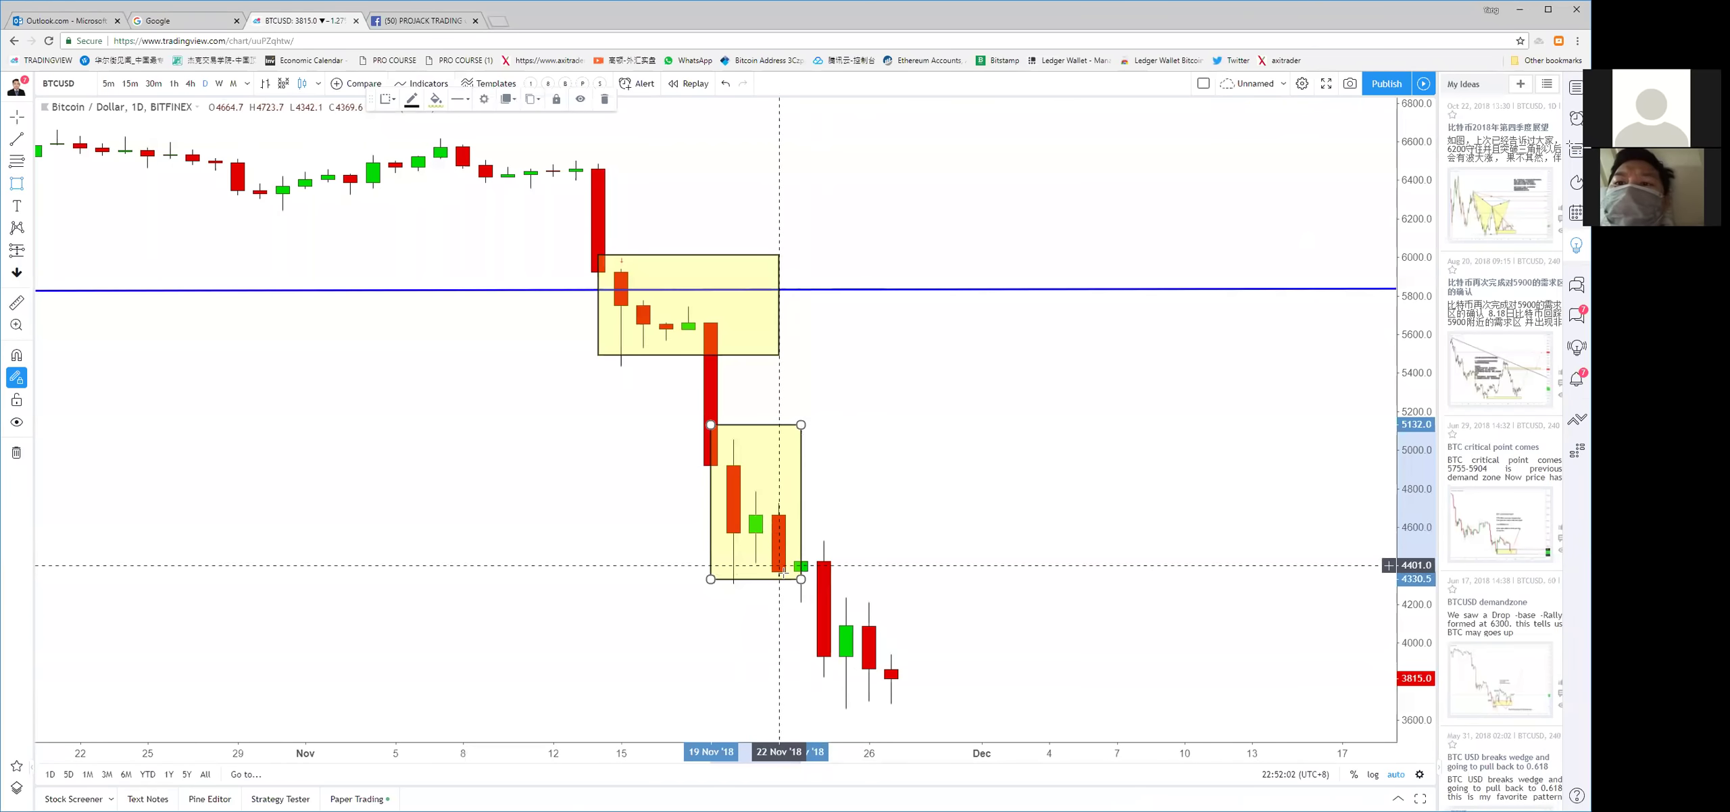
left_click(893, 553)
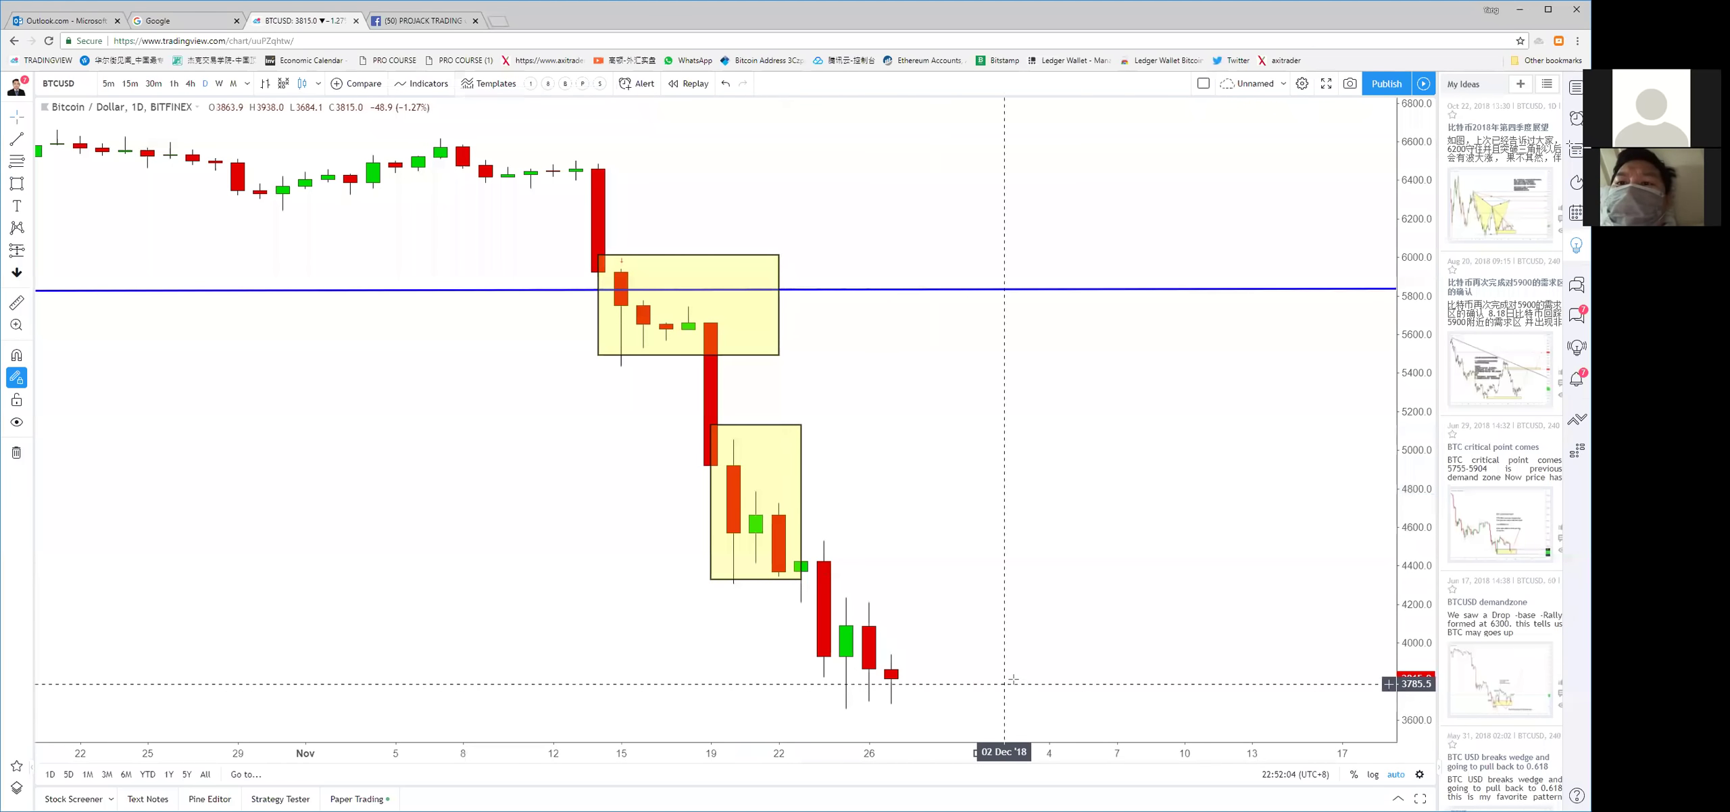
Examine the two marked zones against the blue 5845.9 trend line and the wider 2018 price decline
scroll(1060, 647, "down", 8)
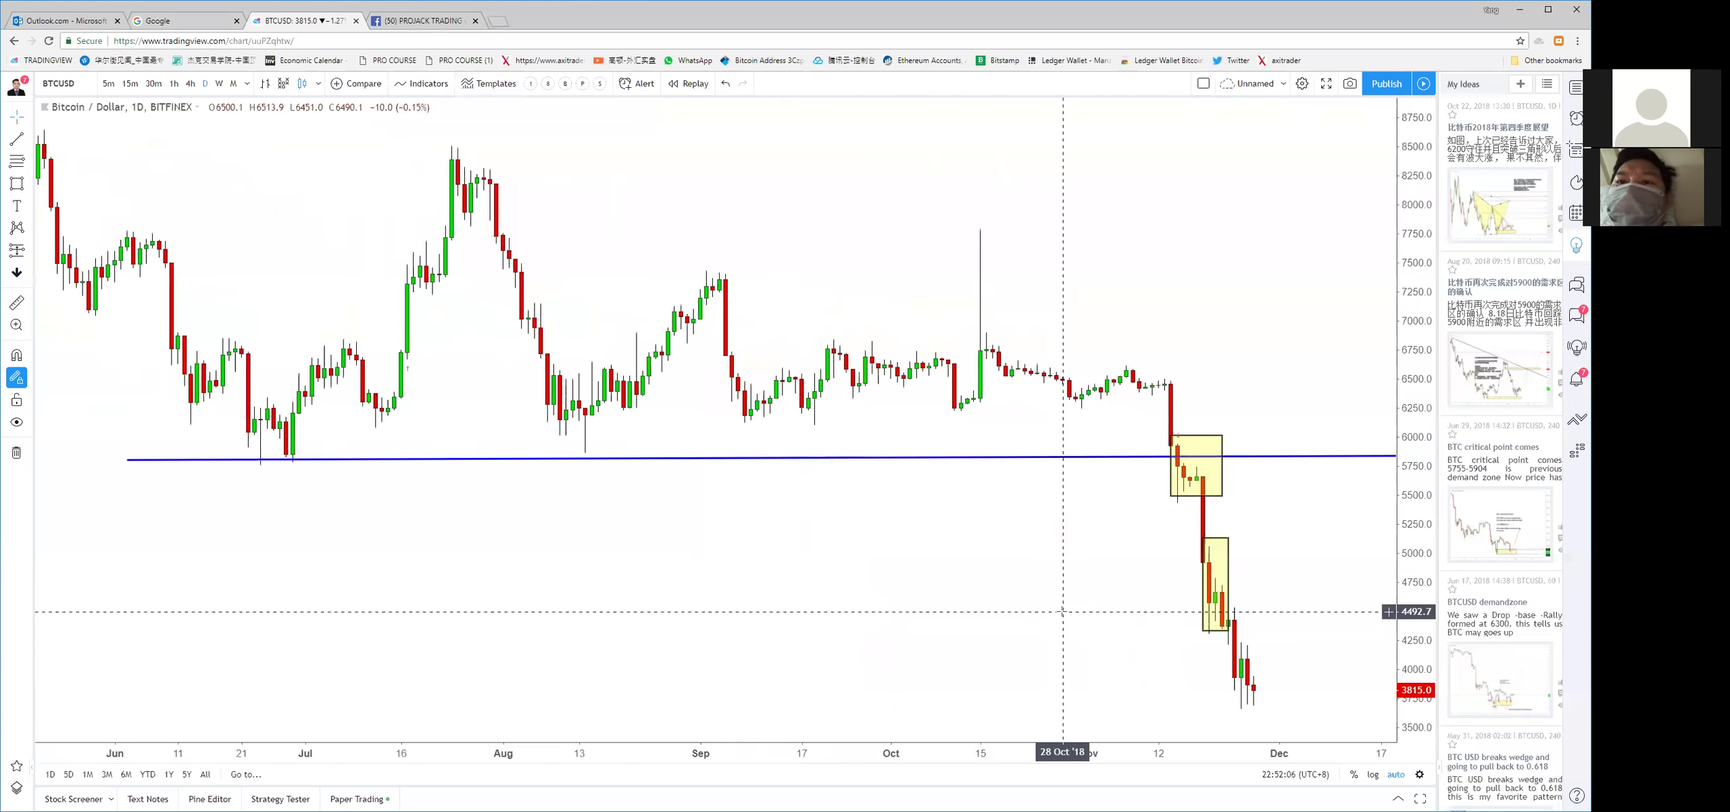
scroll(1094, 570, "up", 8)
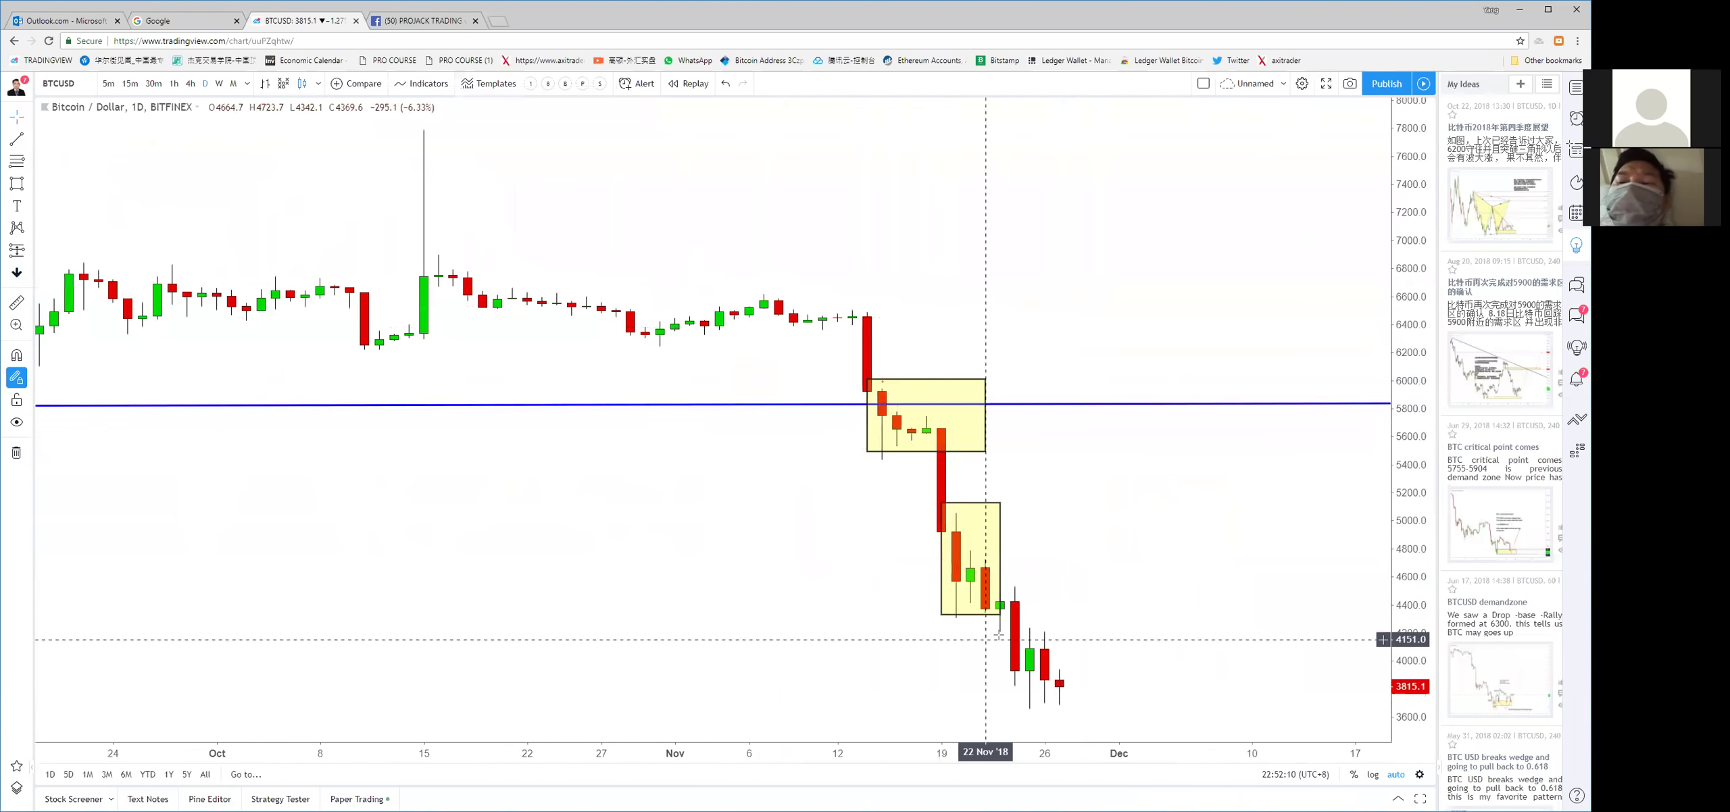
scroll(1089, 598, "down", 2)
scroll(419, 466, "down", 1)
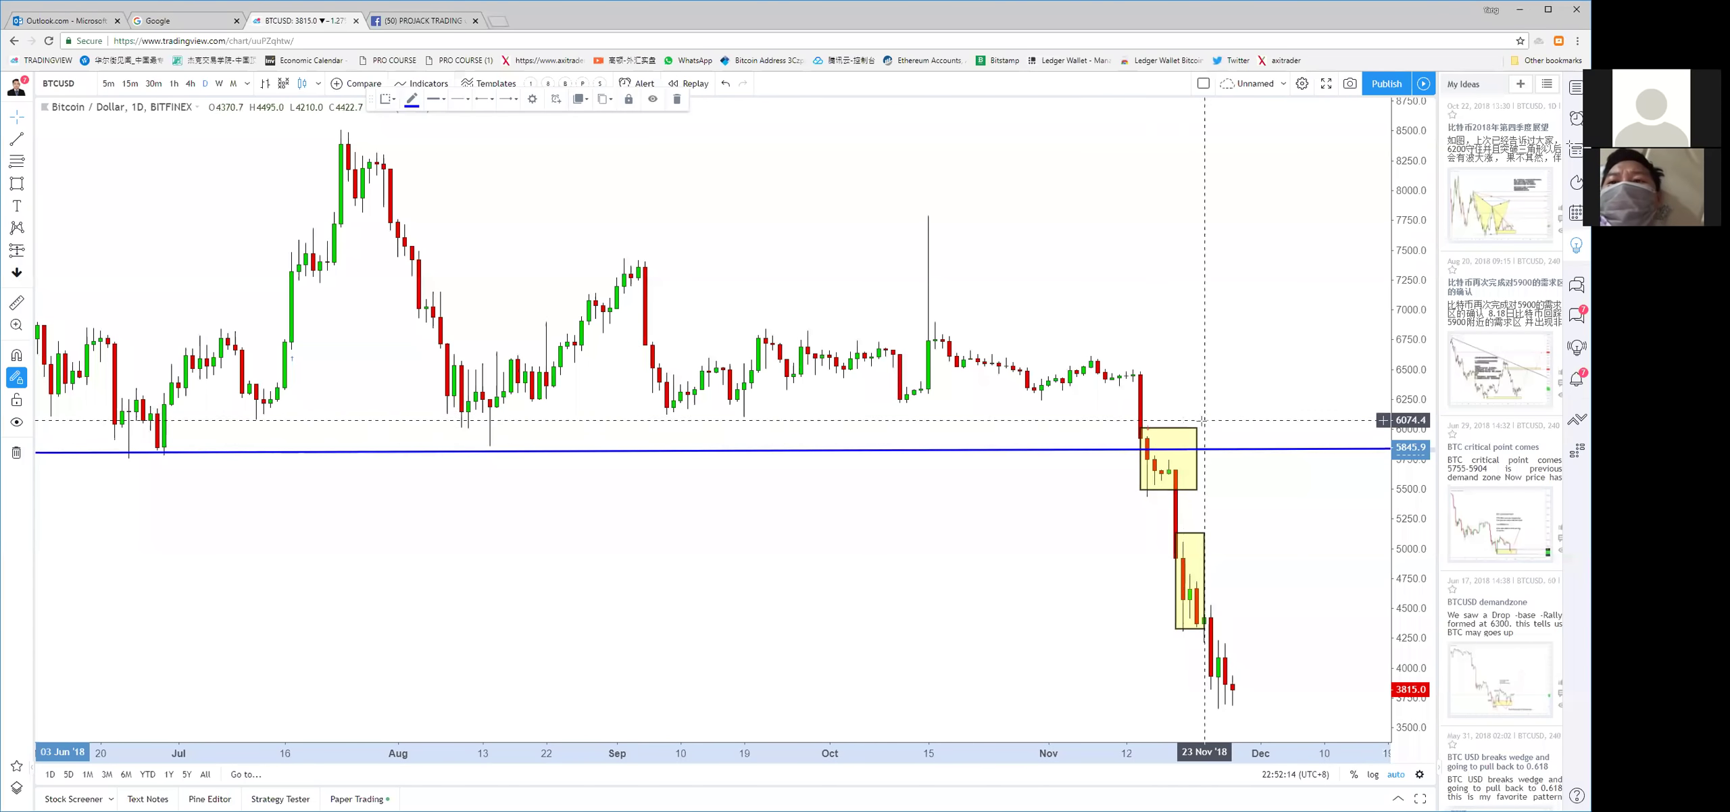
scroll(1074, 468, "down", 2)
scroll(1074, 468, "down", 1)
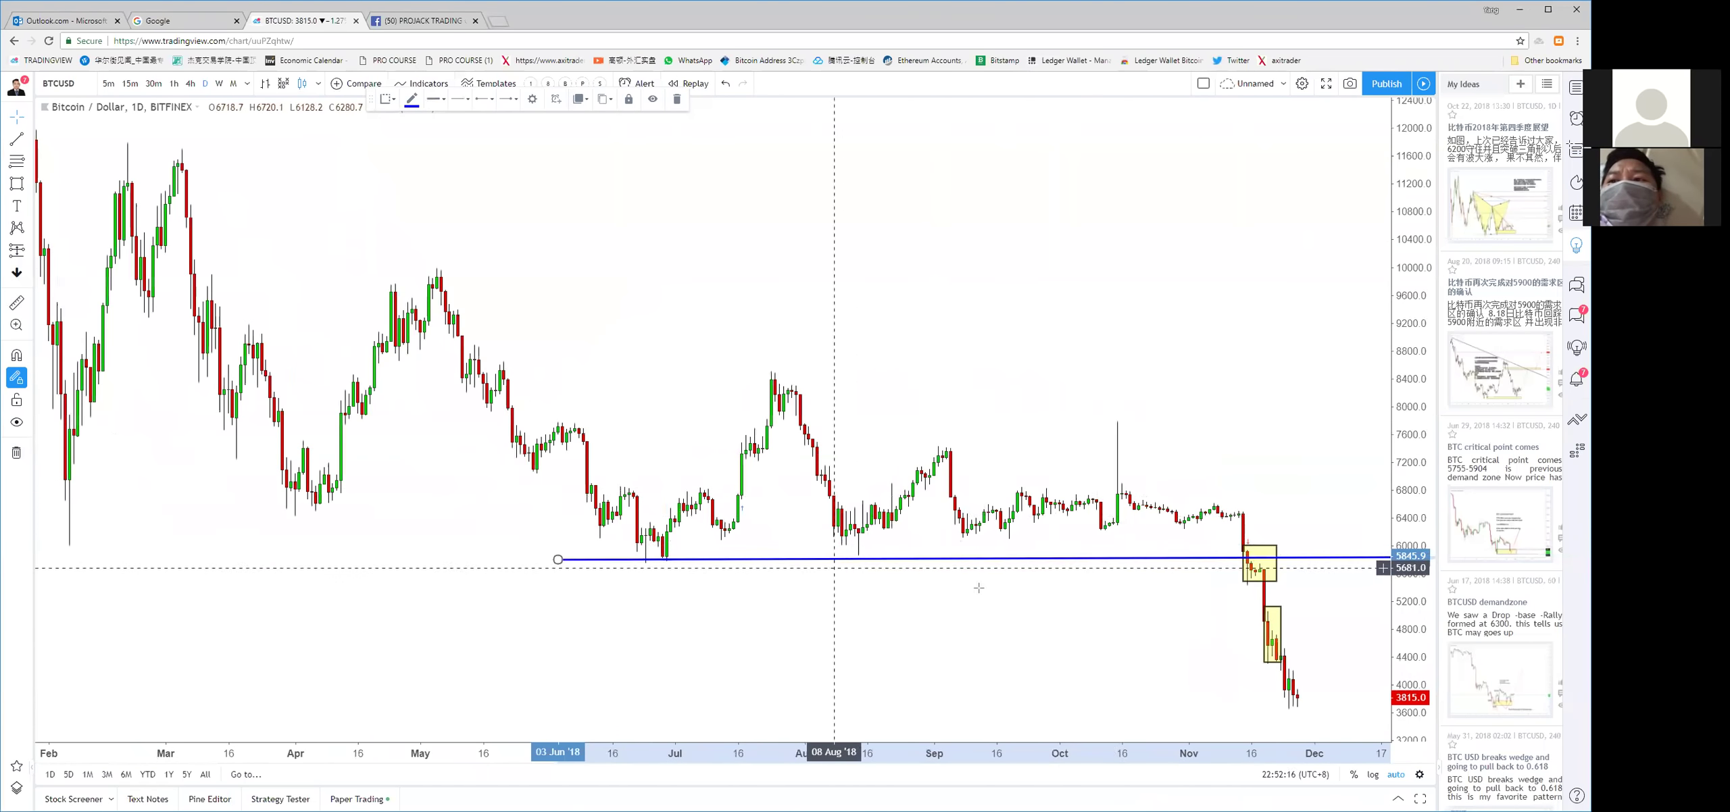
Switch the chart to the monthly interval and clear the blue trend line and both November zone rectangles
scroll(1102, 615, "down", 2)
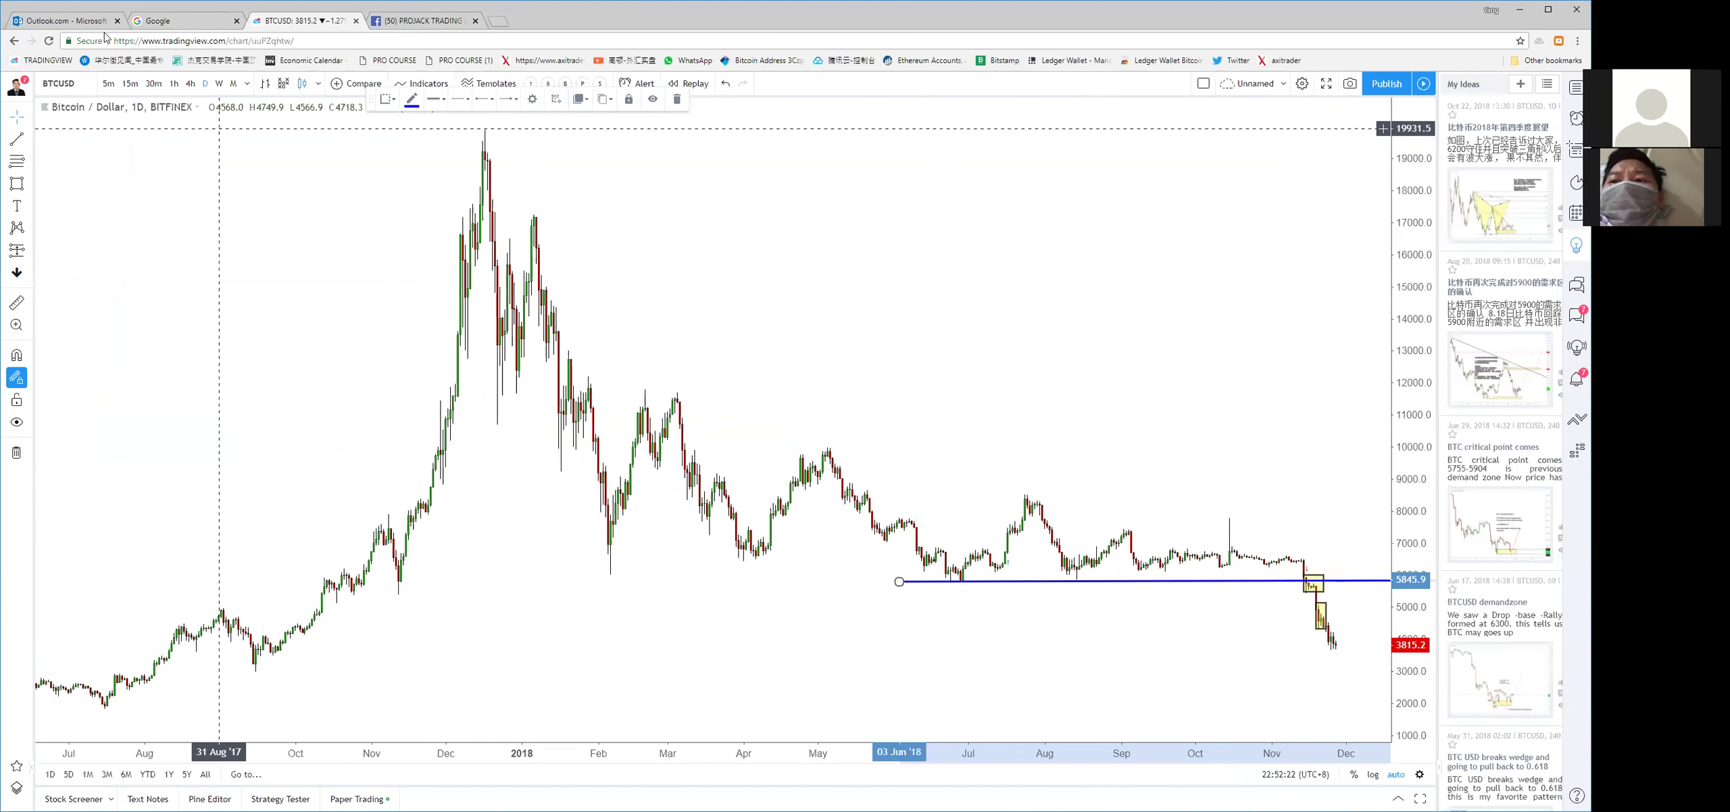
left_click(233, 86)
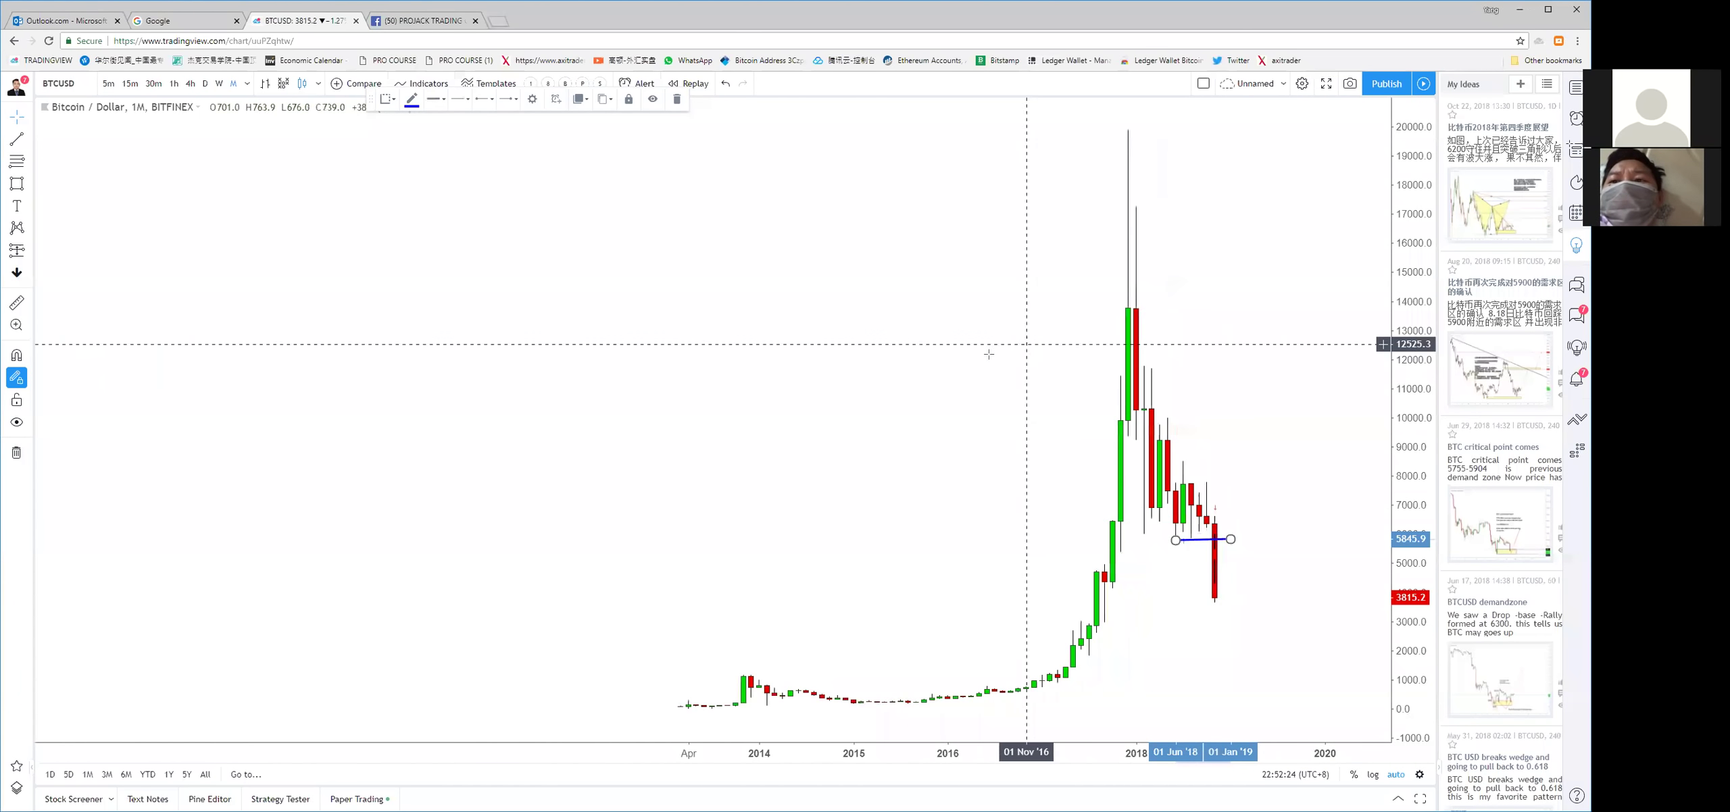
key("Delete")
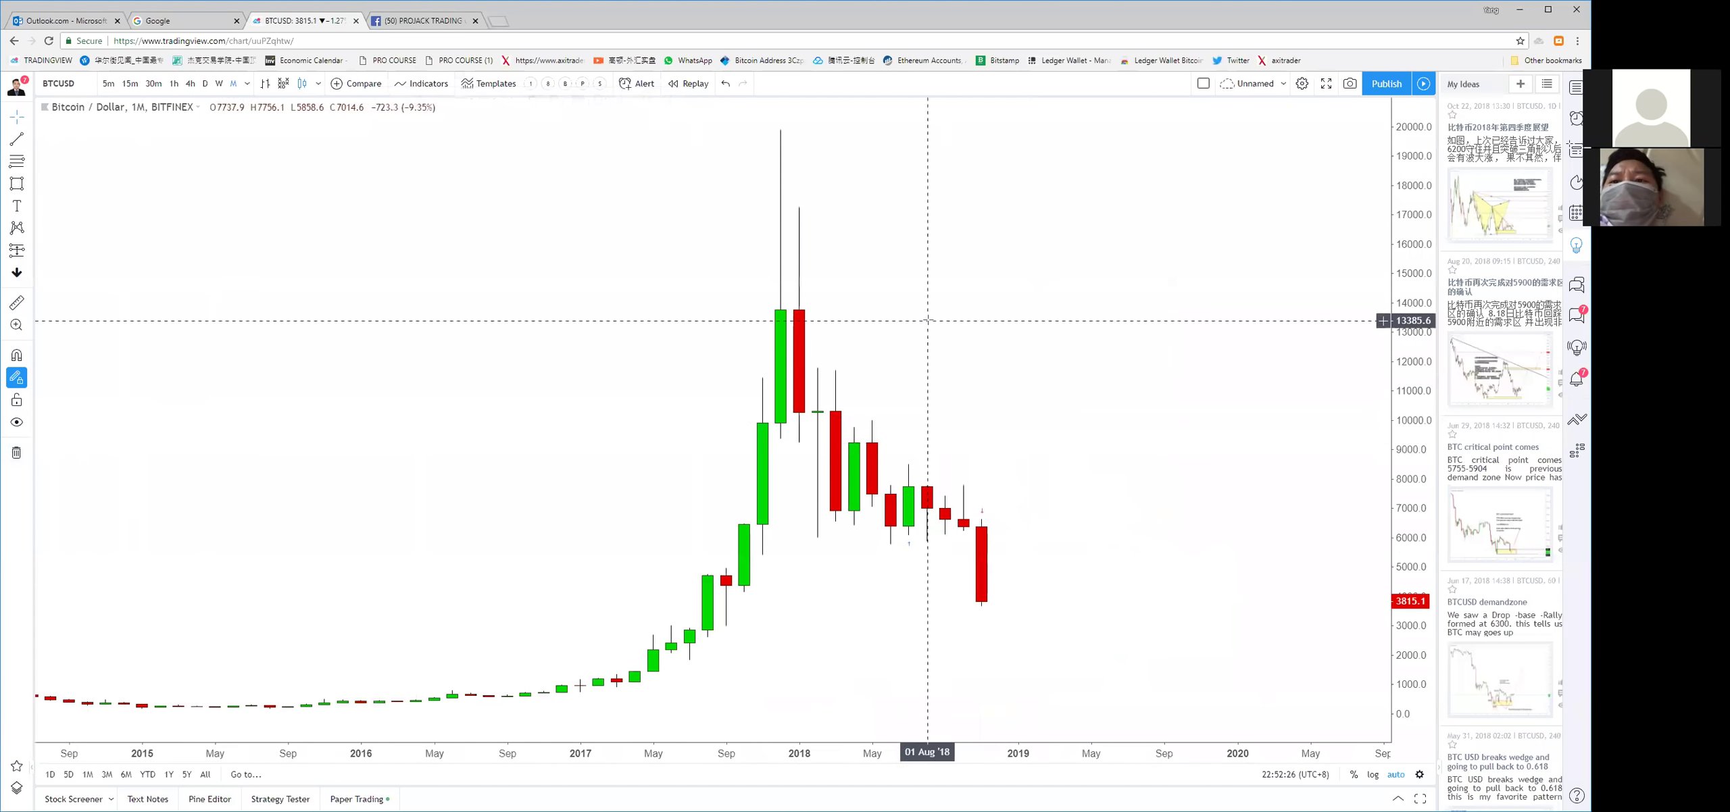
Place a dashed green horizontal line at 3024.1 on the September 2017 candle's low and compare it with the latest candle
left_click(30, 139)
left_click(75, 215)
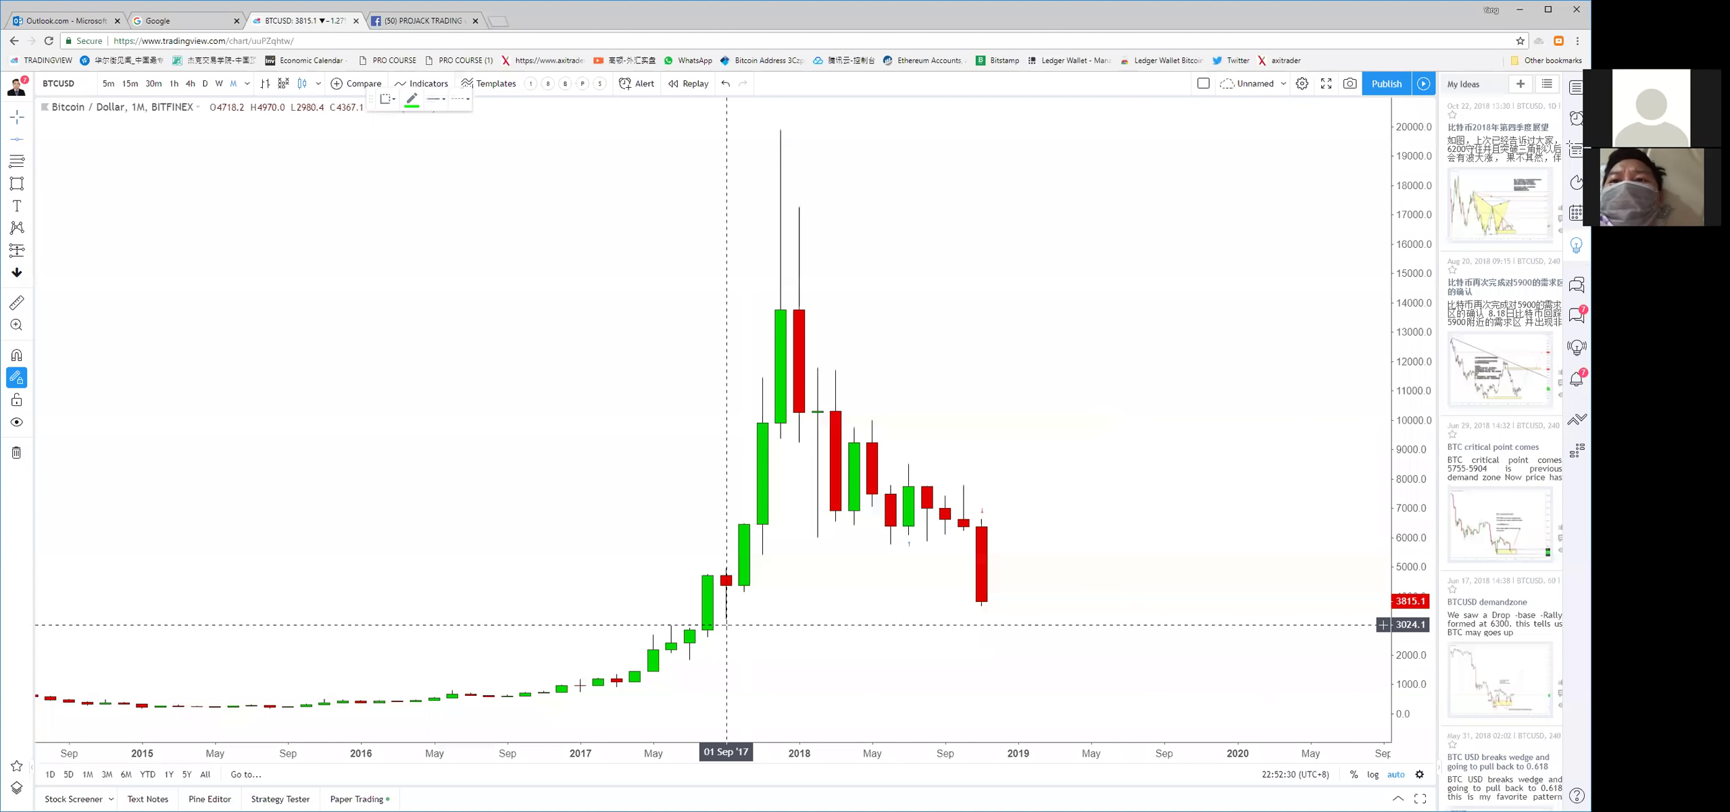
left_click(727, 625)
scroll(1020, 359, "up", 3)
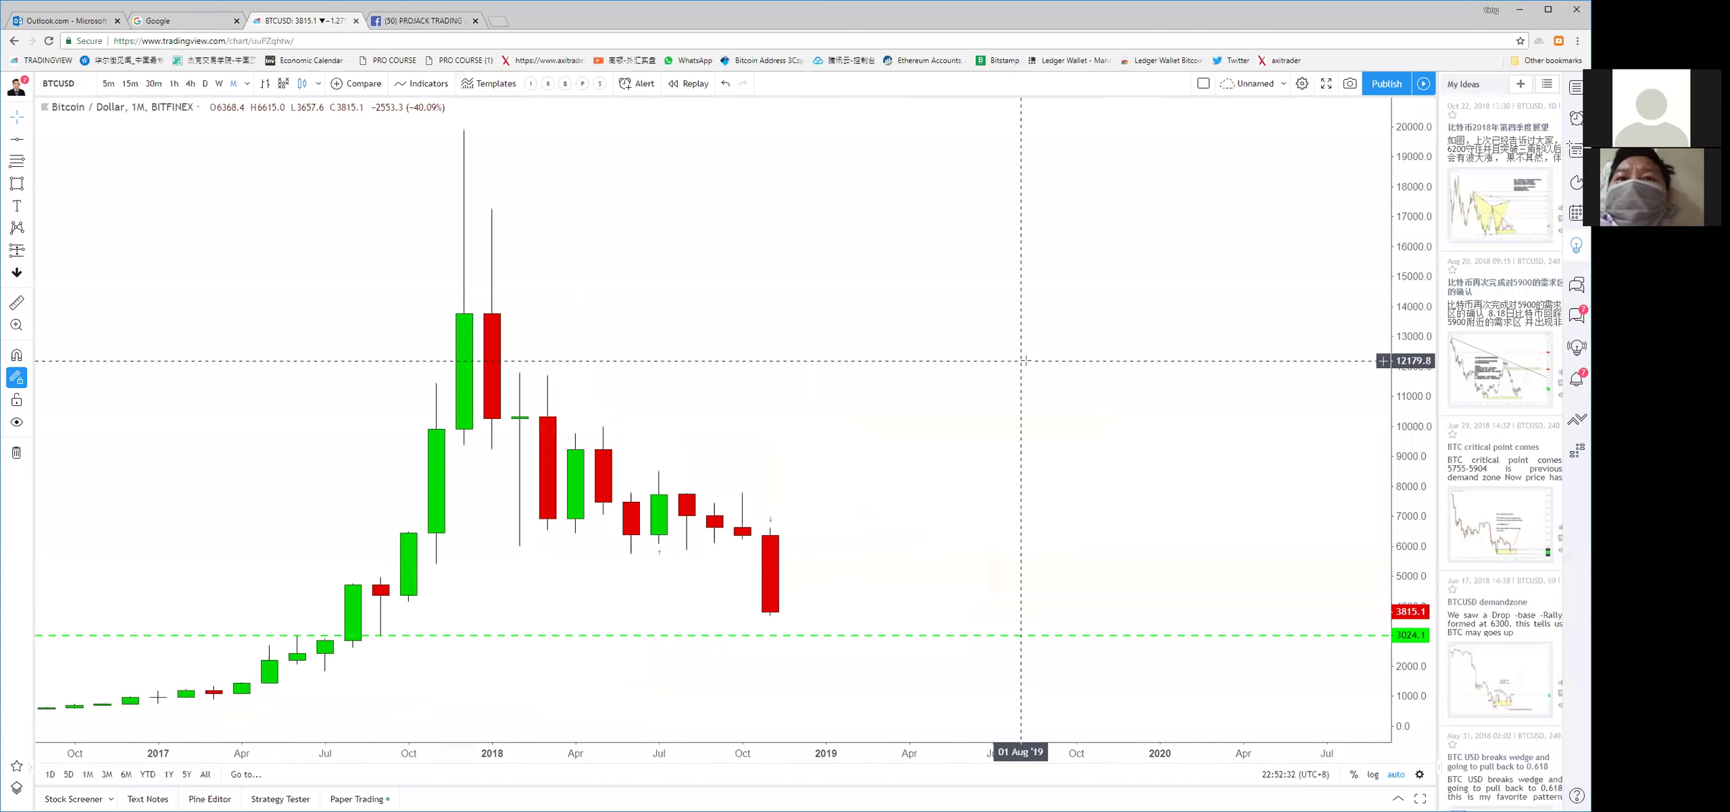
scroll(1108, 329, "up", 1)
left_click_drag(561, 379, 749, 623)
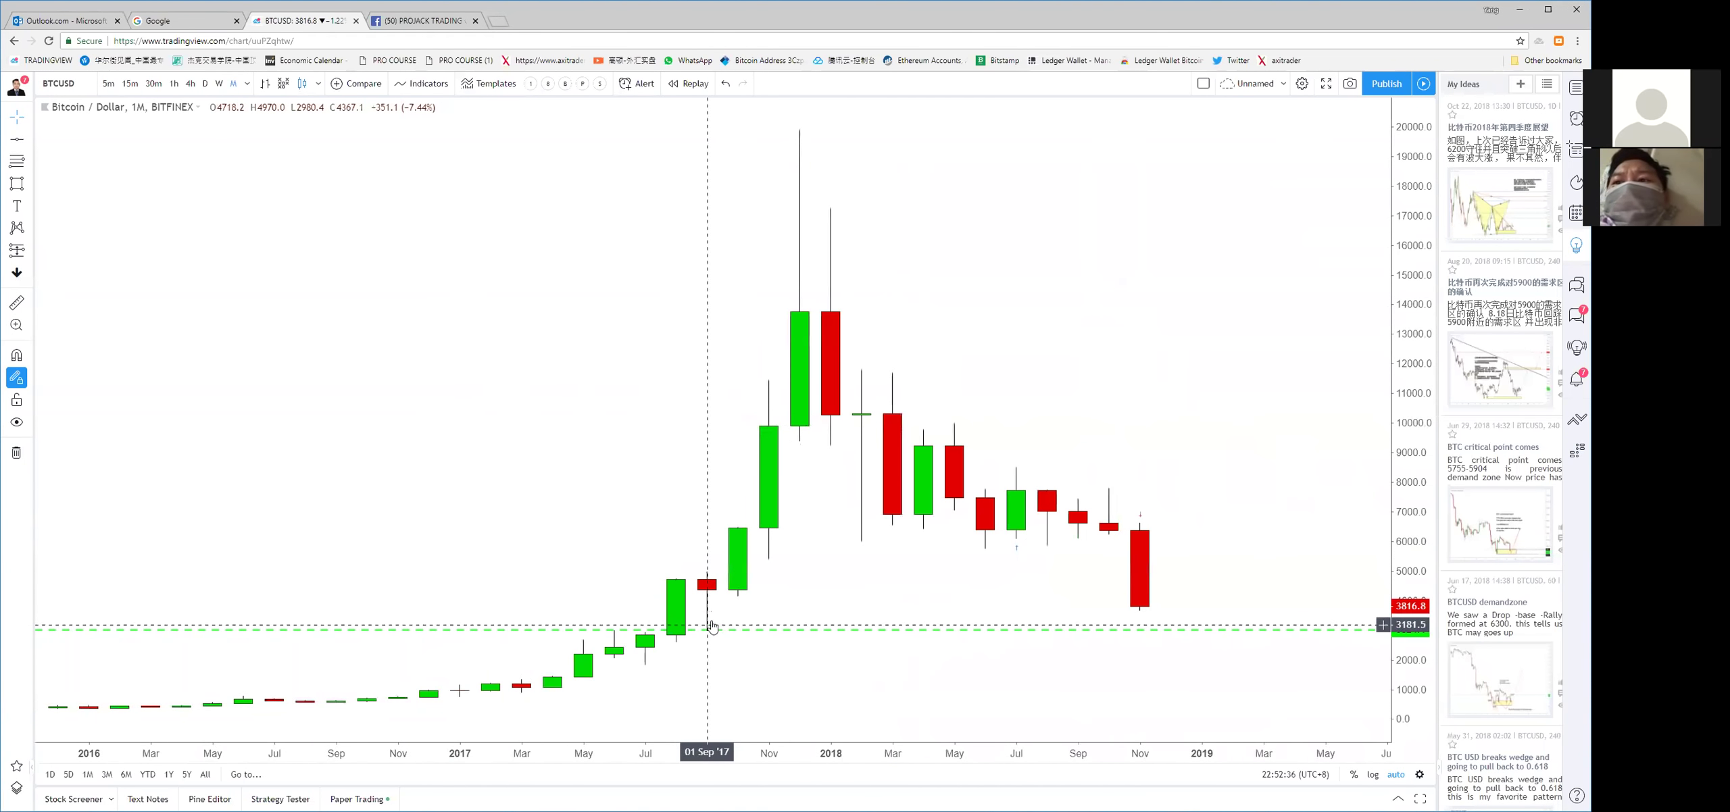
left_click_drag(892, 595, 736, 582)
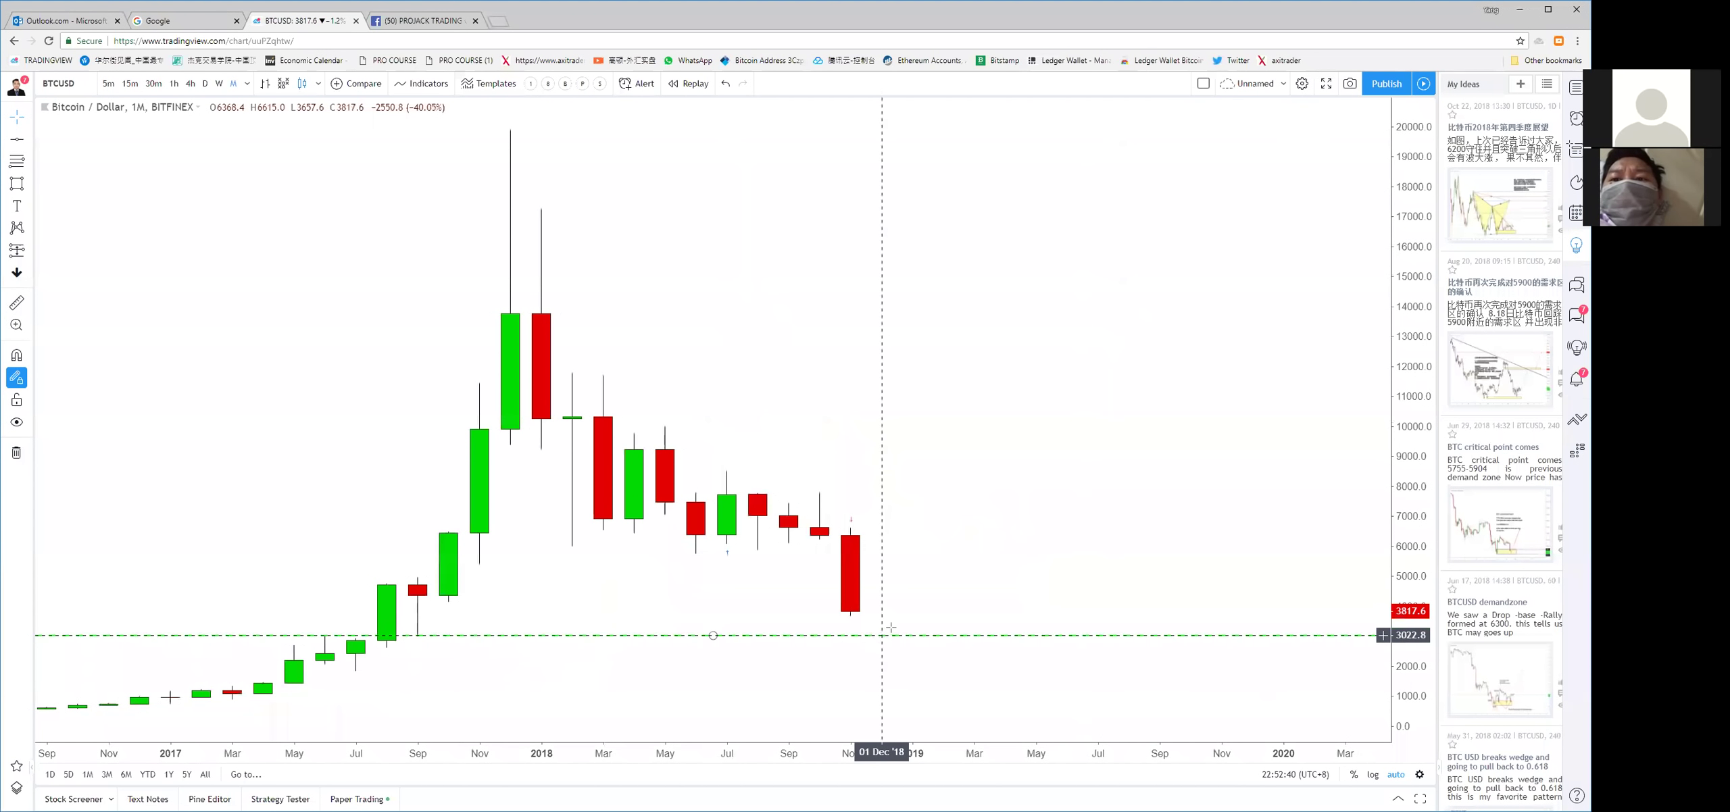
left_click_drag(891, 628, 888, 628)
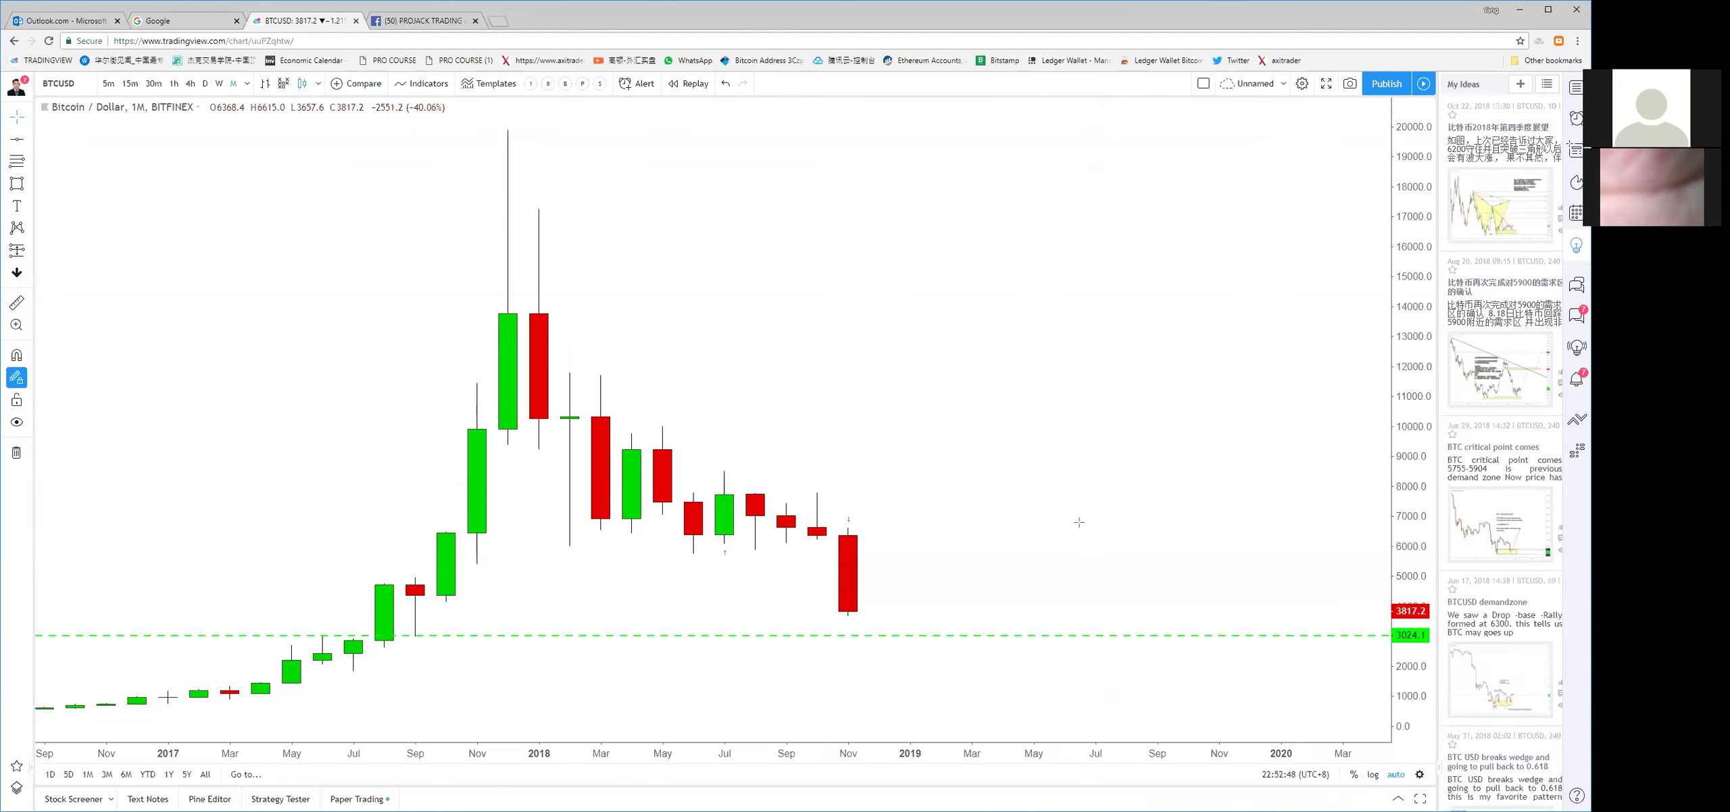
Return to the daily interval and draw a steep falling trend line from about 6560 on 15 Nov to about 3570 on 29 Nov 2018
left_click(205, 83)
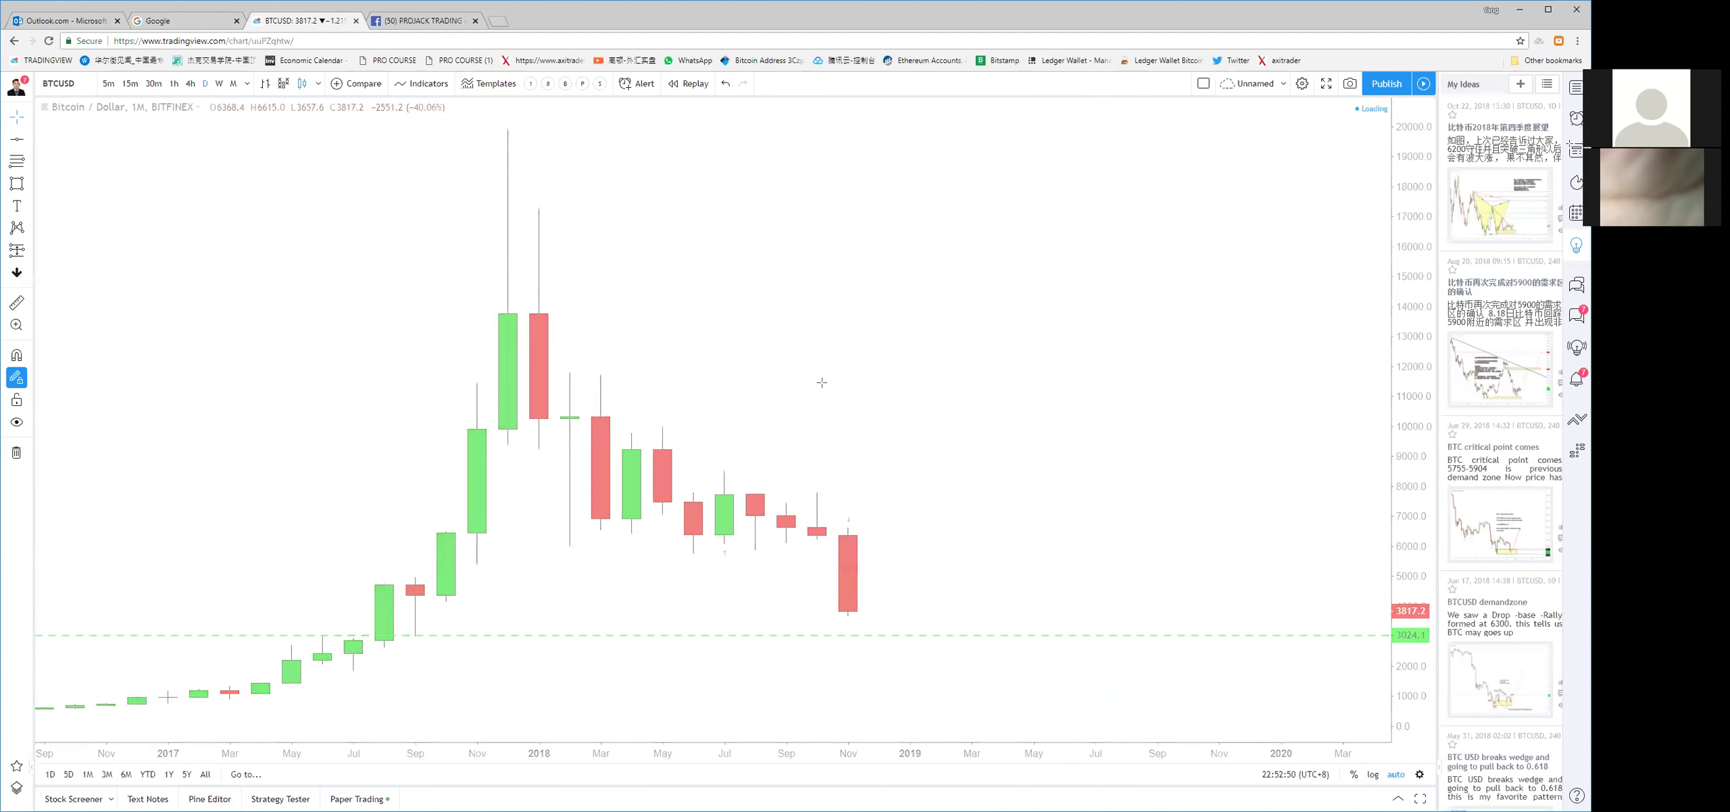
scroll(1274, 585, "down", 5)
scroll(1095, 487, "up", 8)
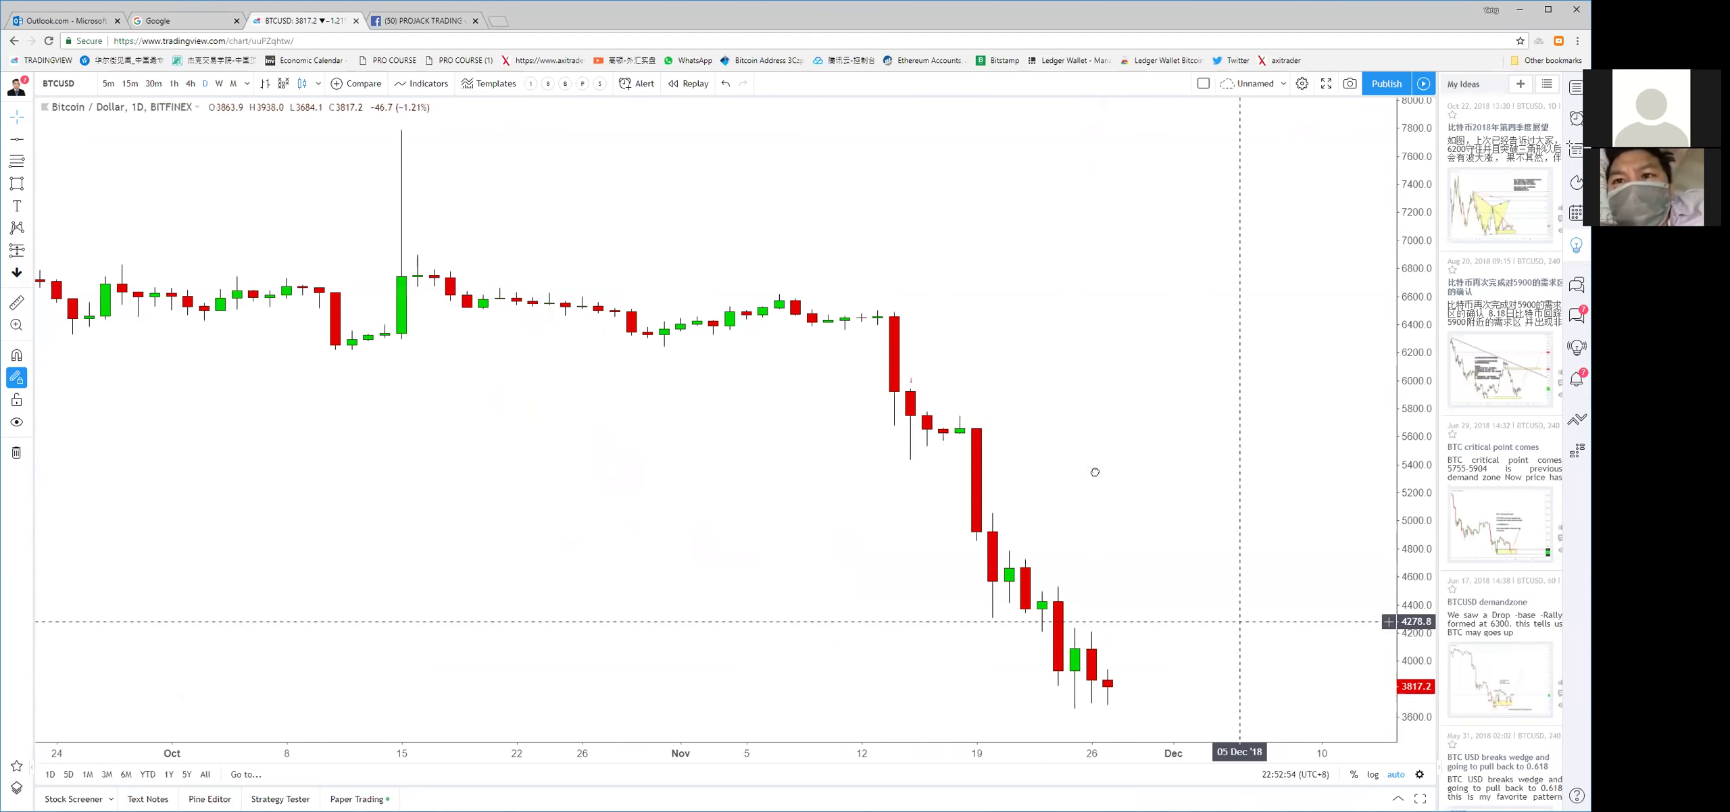
left_click_drag(1095, 473, 908, 472)
left_click(28, 138)
left_click(88, 142)
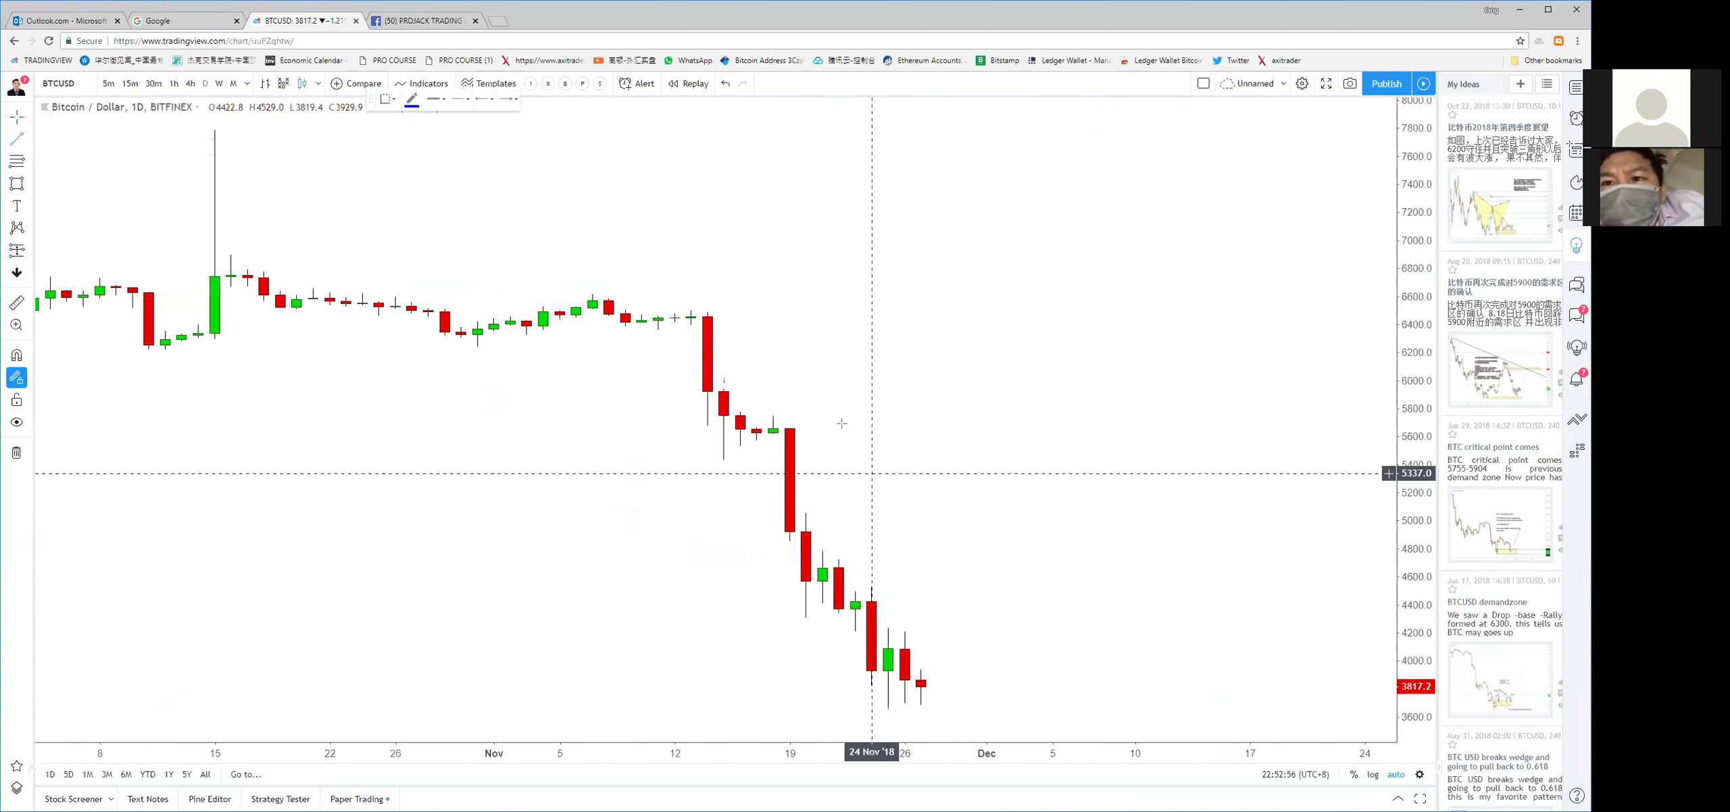
left_click(724, 302)
left_click(954, 721)
left_click_drag(996, 514, 1040, 662)
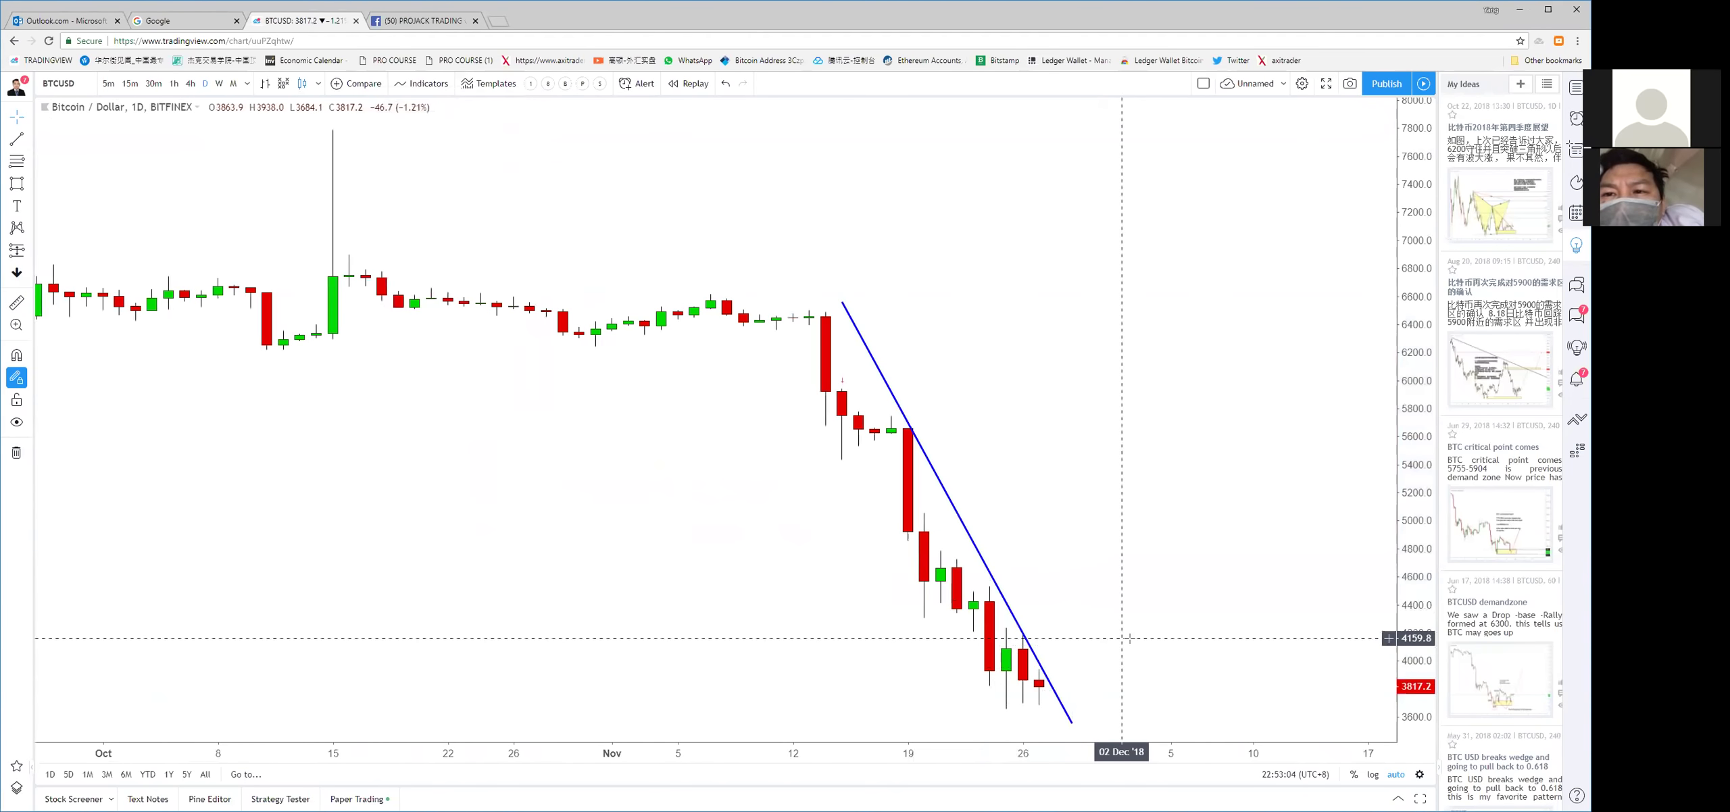
Raise the dashed green horizontal line to 3223.6, below the end of the November decline
scroll(1149, 658, "down", 10)
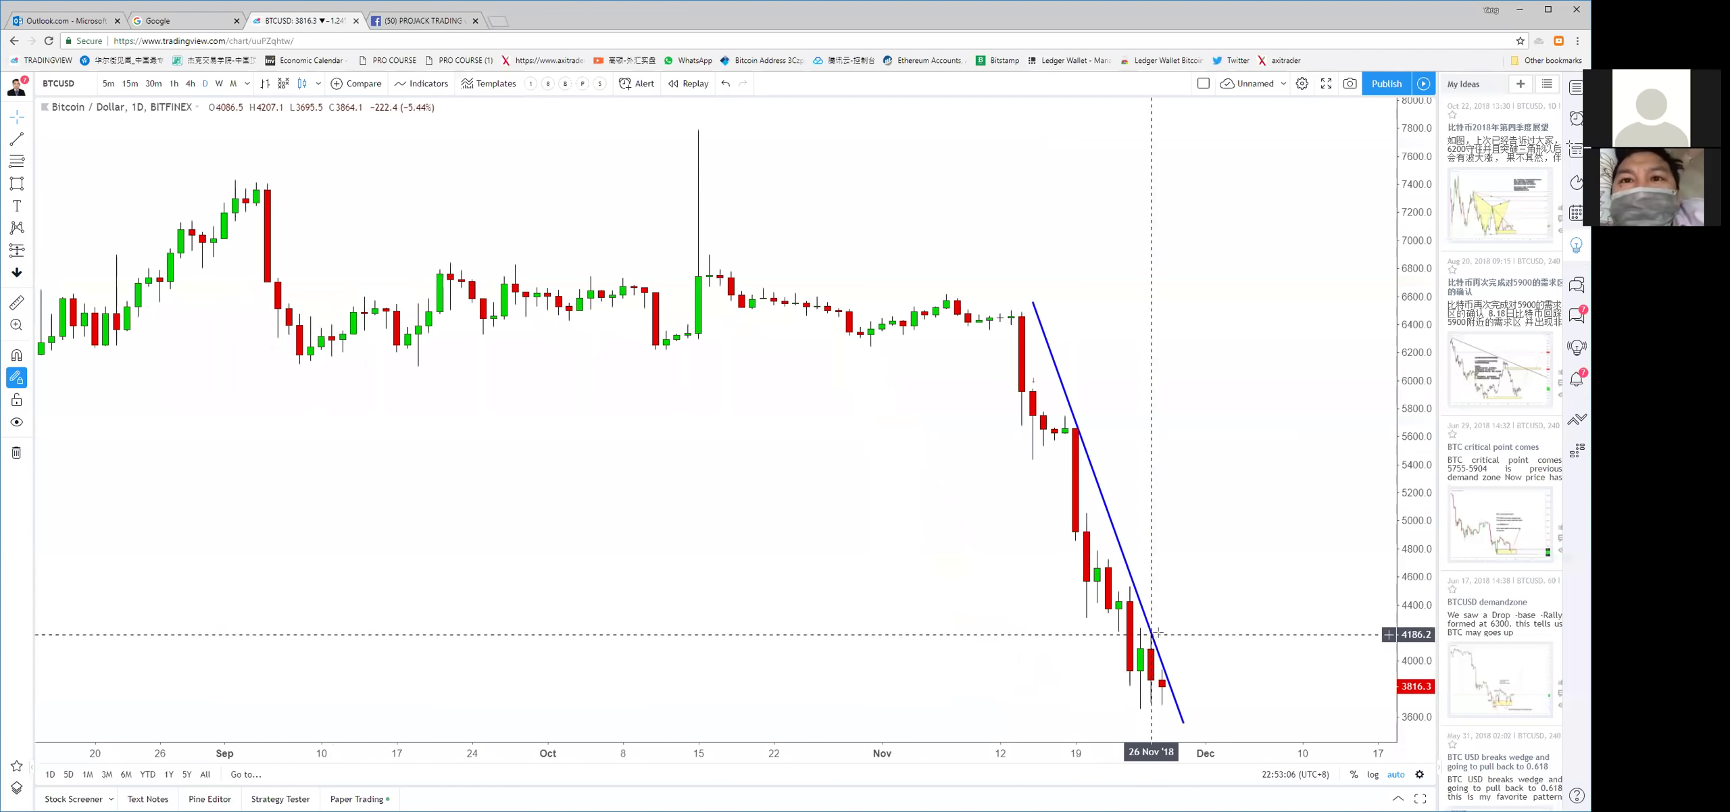
scroll(1290, 658, "down", 4)
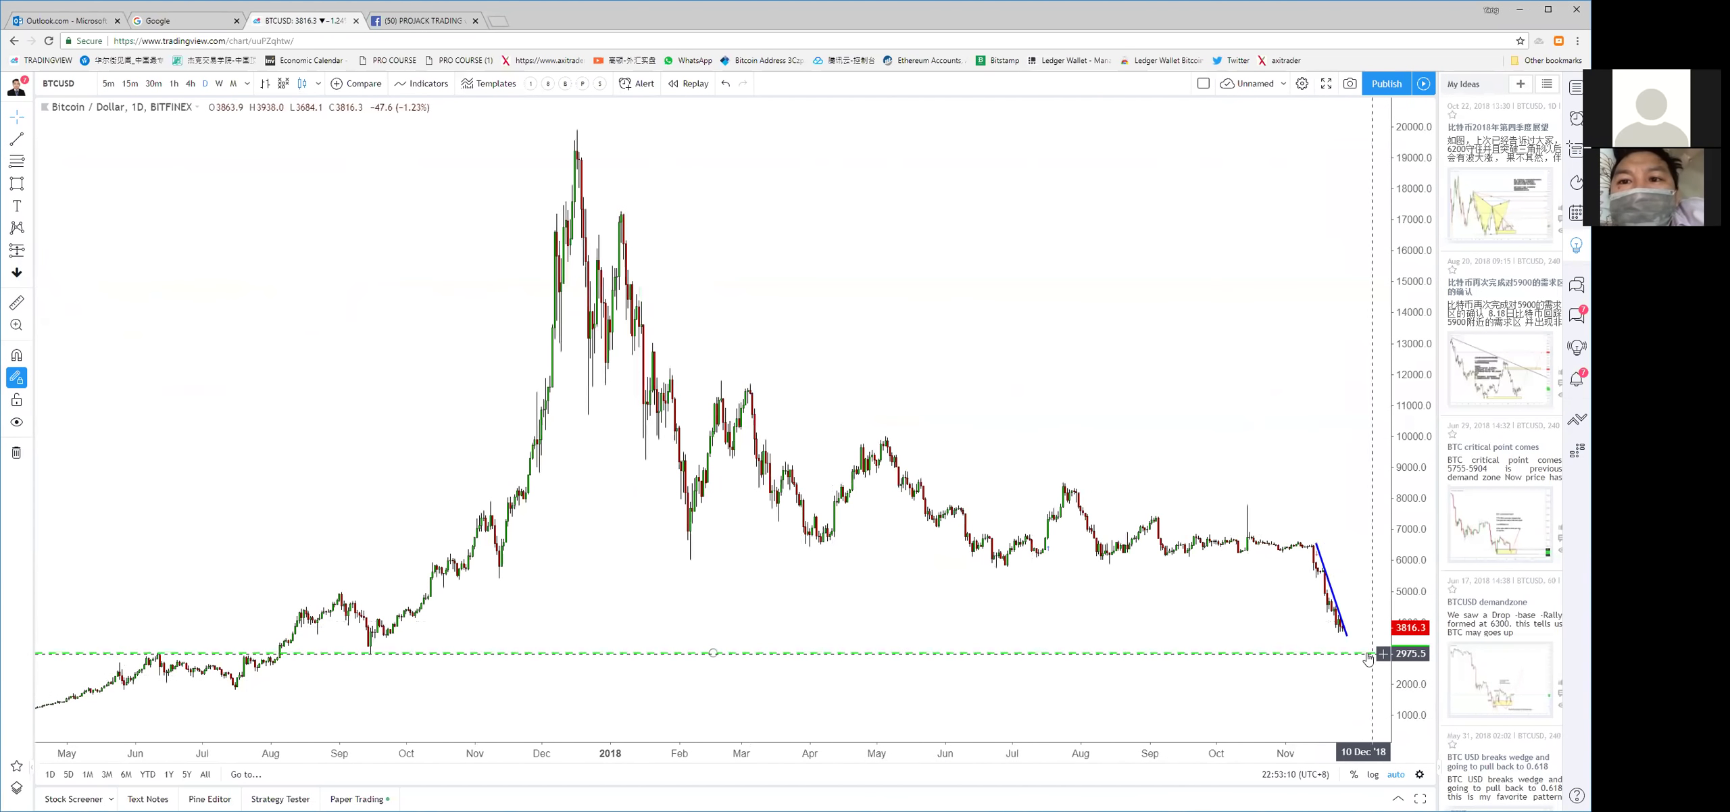
left_click_drag(1366, 654, 1376, 647)
left_click(1140, 601)
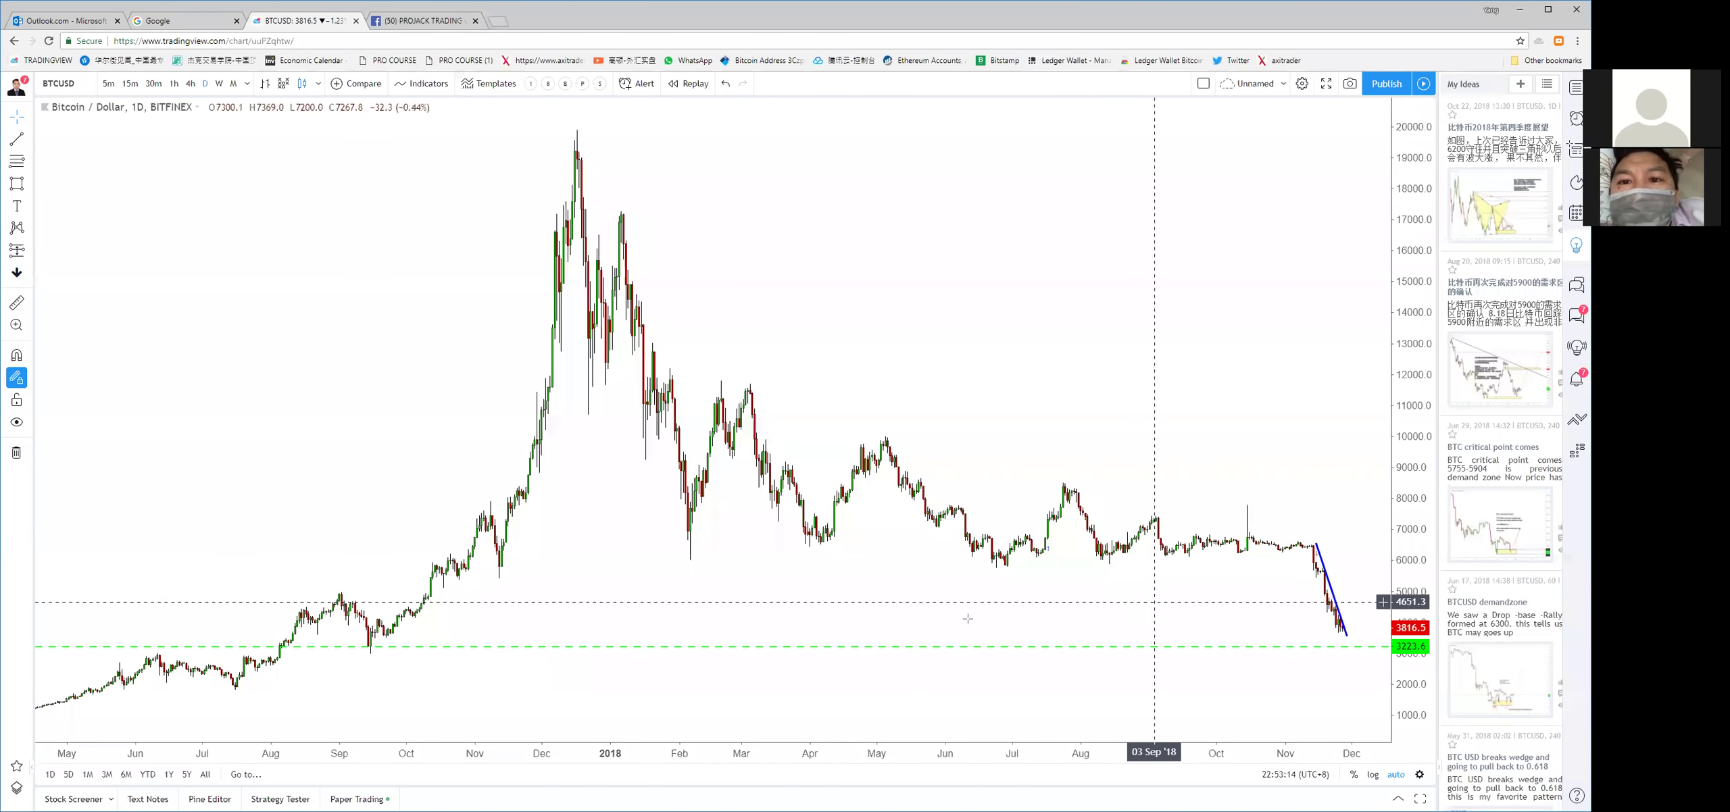
Draw a demand zone rectangle from the 15 Sep 2017 low to 15 Dec 2018, between 3274.8 and 2975.5
left_click(371, 650)
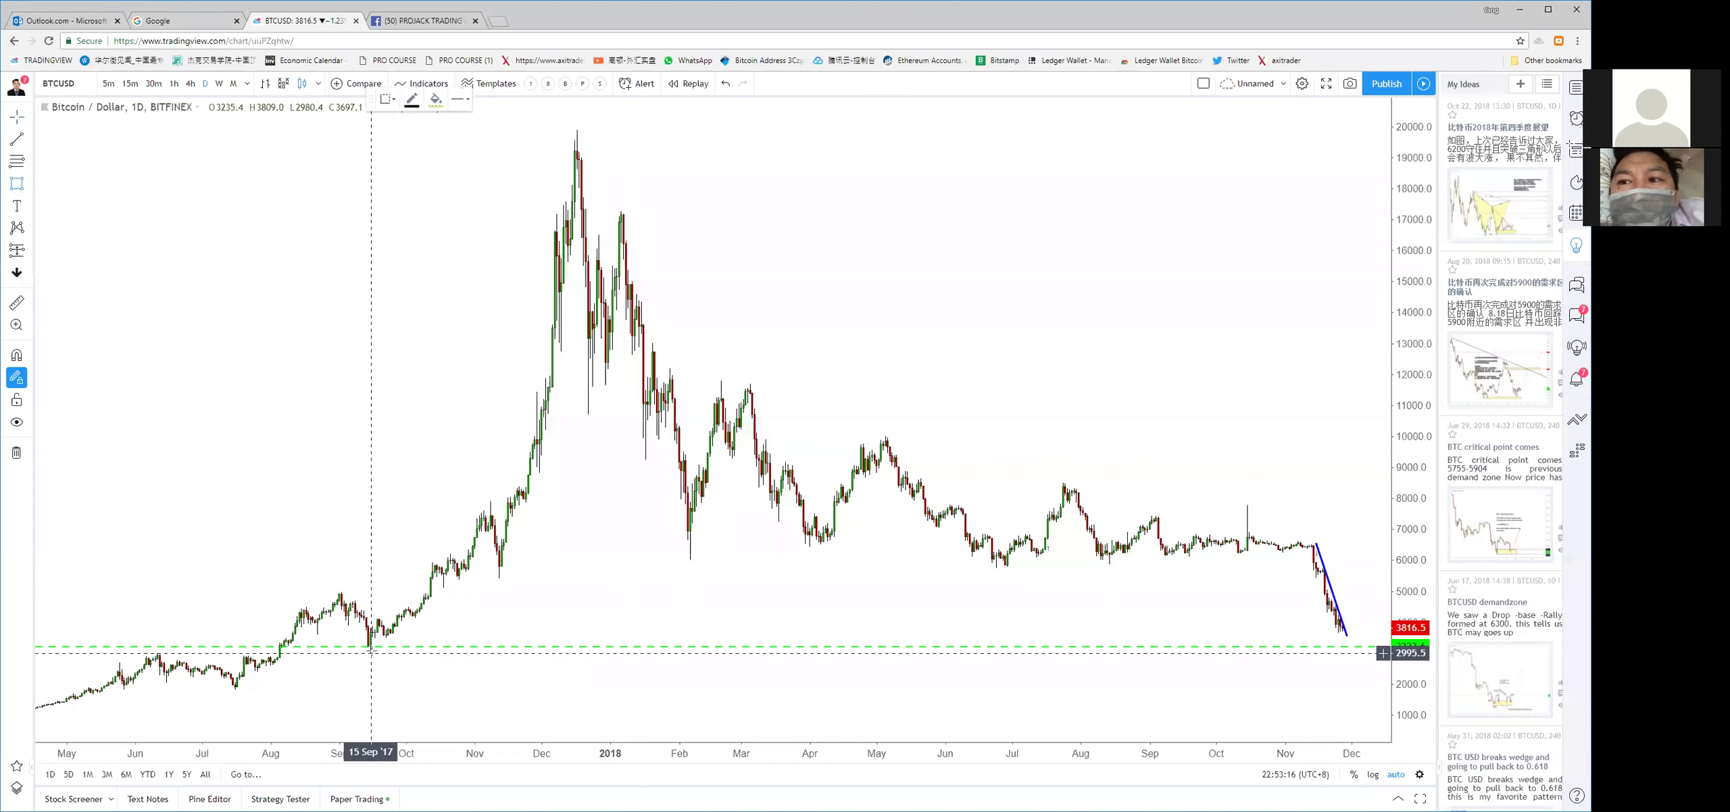
left_click(1383, 654)
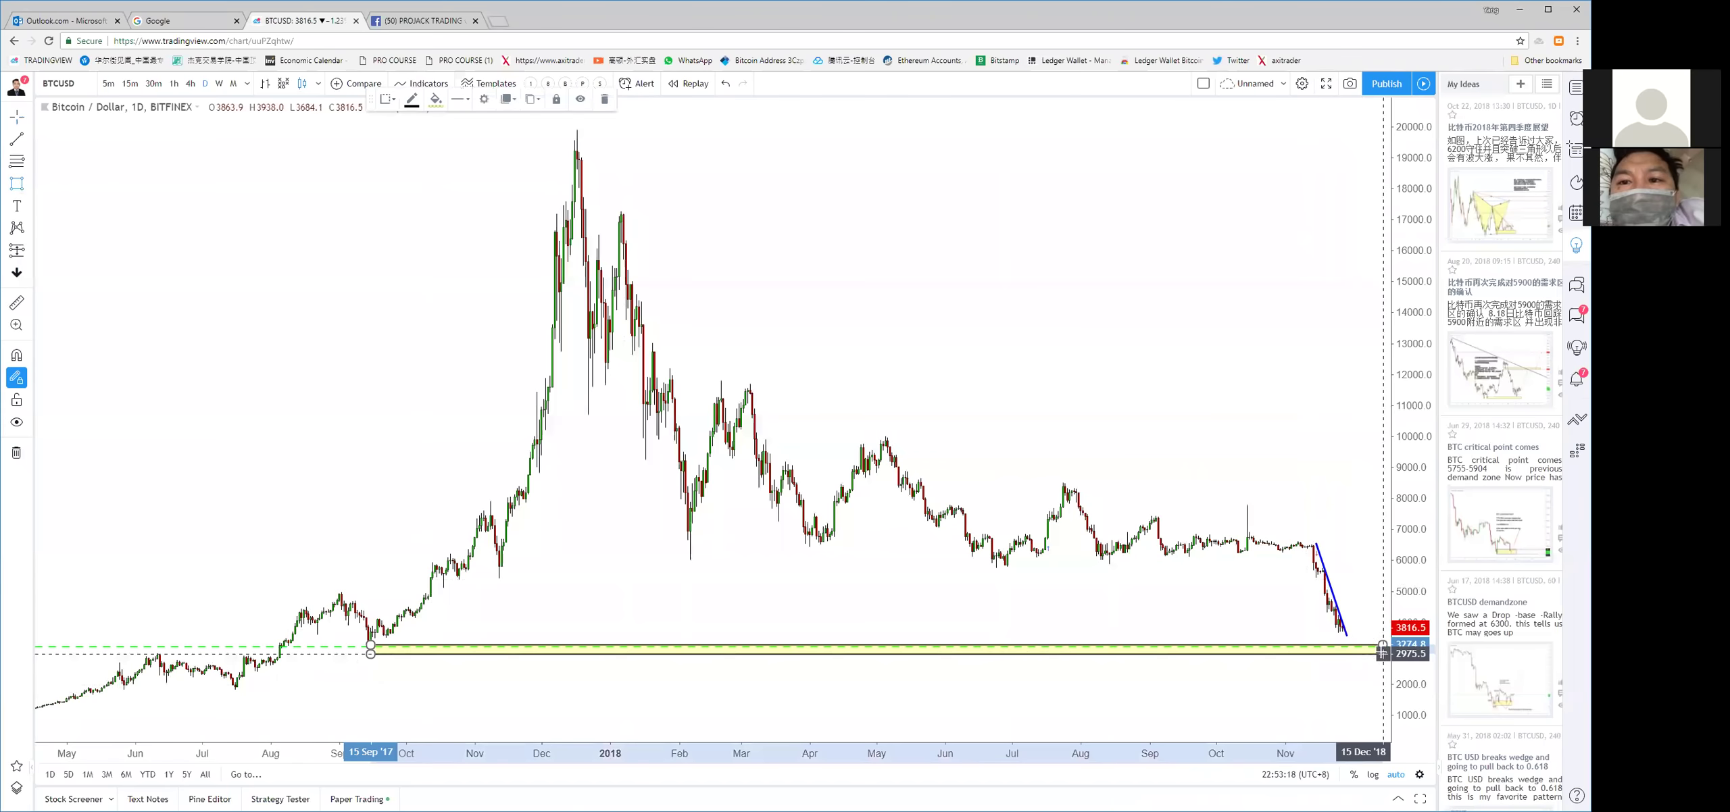
left_click(1179, 364)
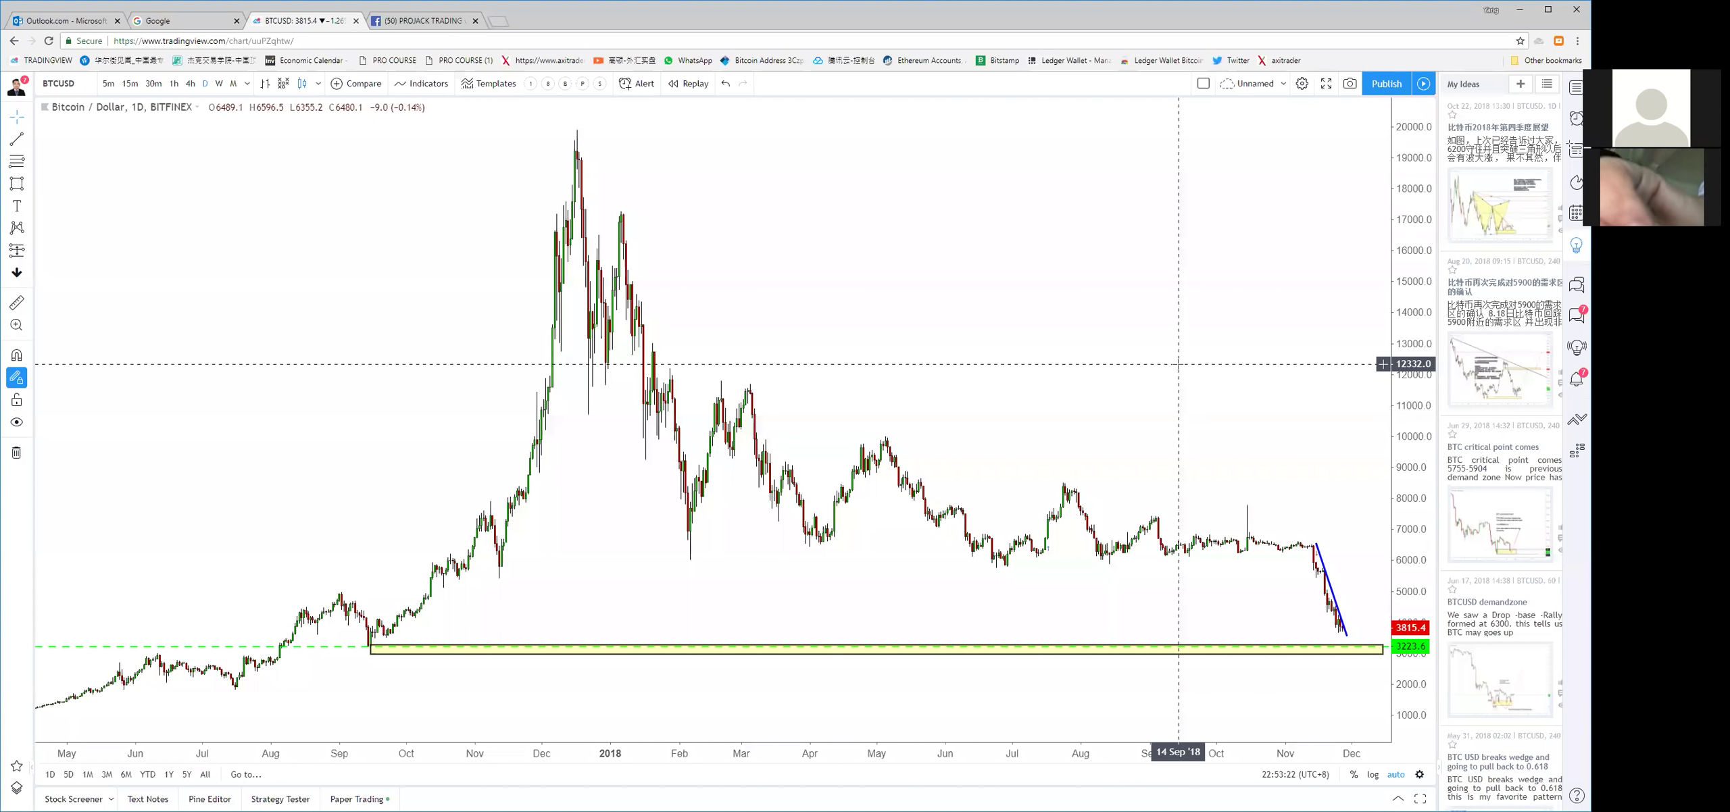
Examine the steep falling trend line and current price in relation to the demand zone beneath them
scroll(1179, 364, "up", 5)
scroll(1178, 344, "up", 2)
scroll(1178, 340, "down", 6)
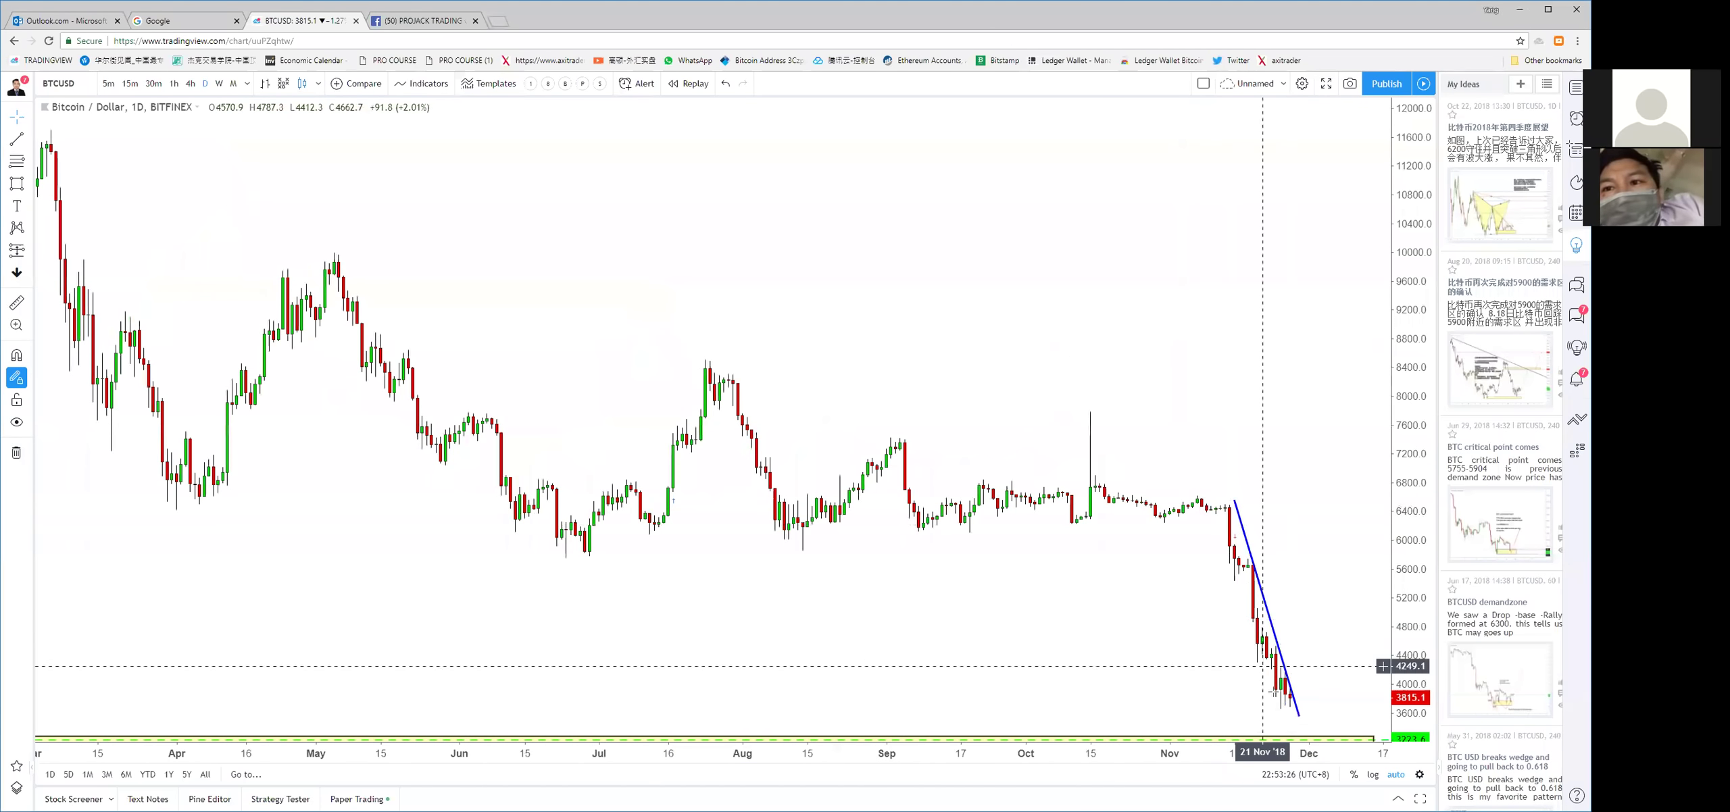
scroll(1221, 507, "down", 3)
scroll(1095, 419, "up", 5)
scroll(1093, 450, "down", 3)
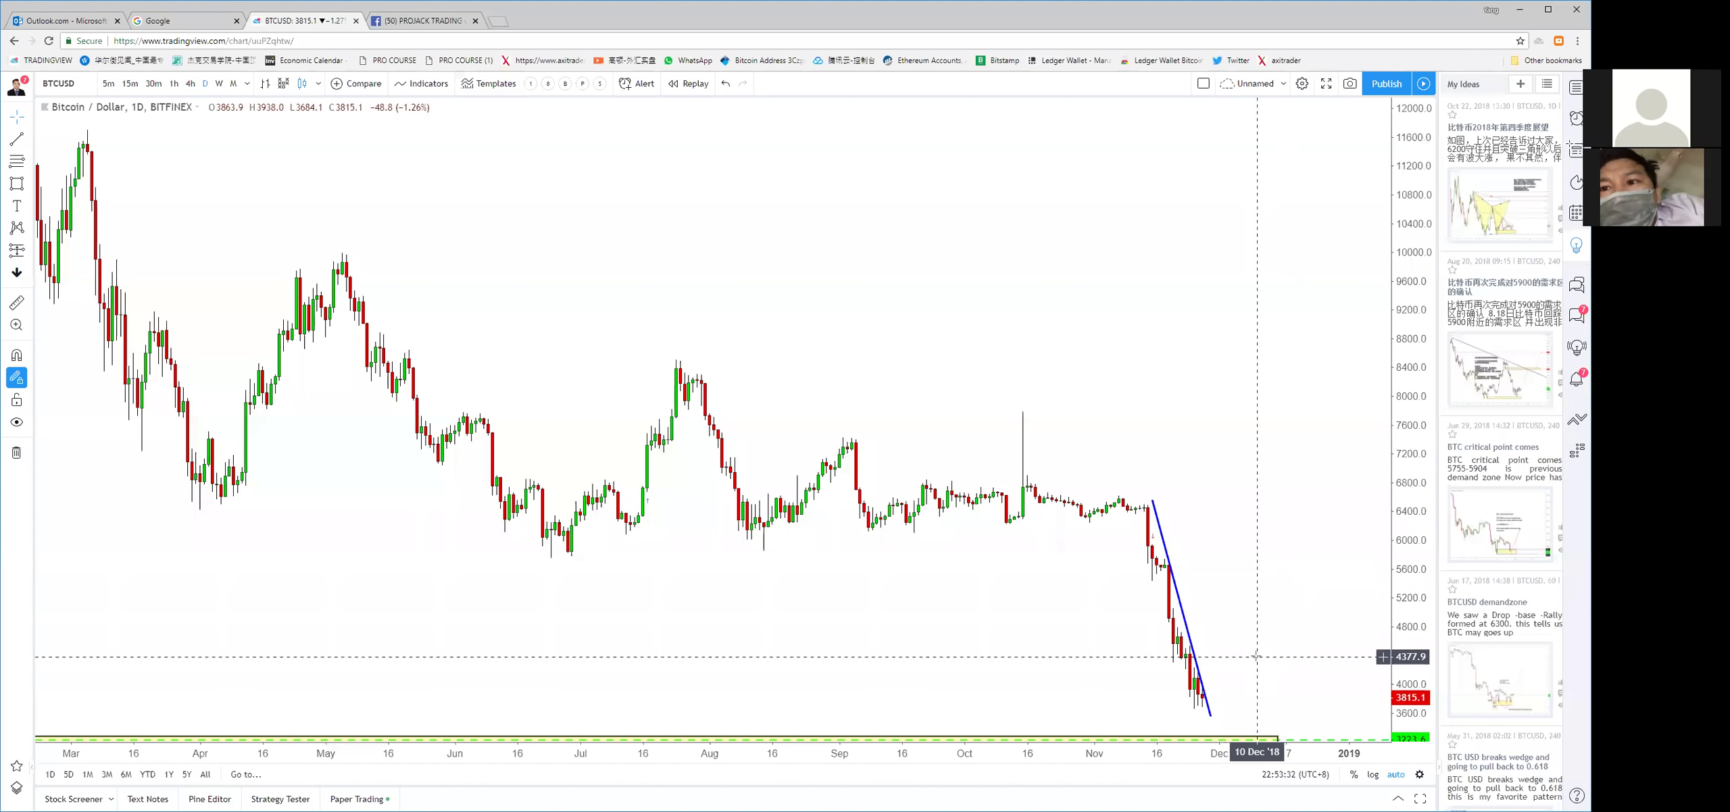
scroll(1034, 649, "down", 3)
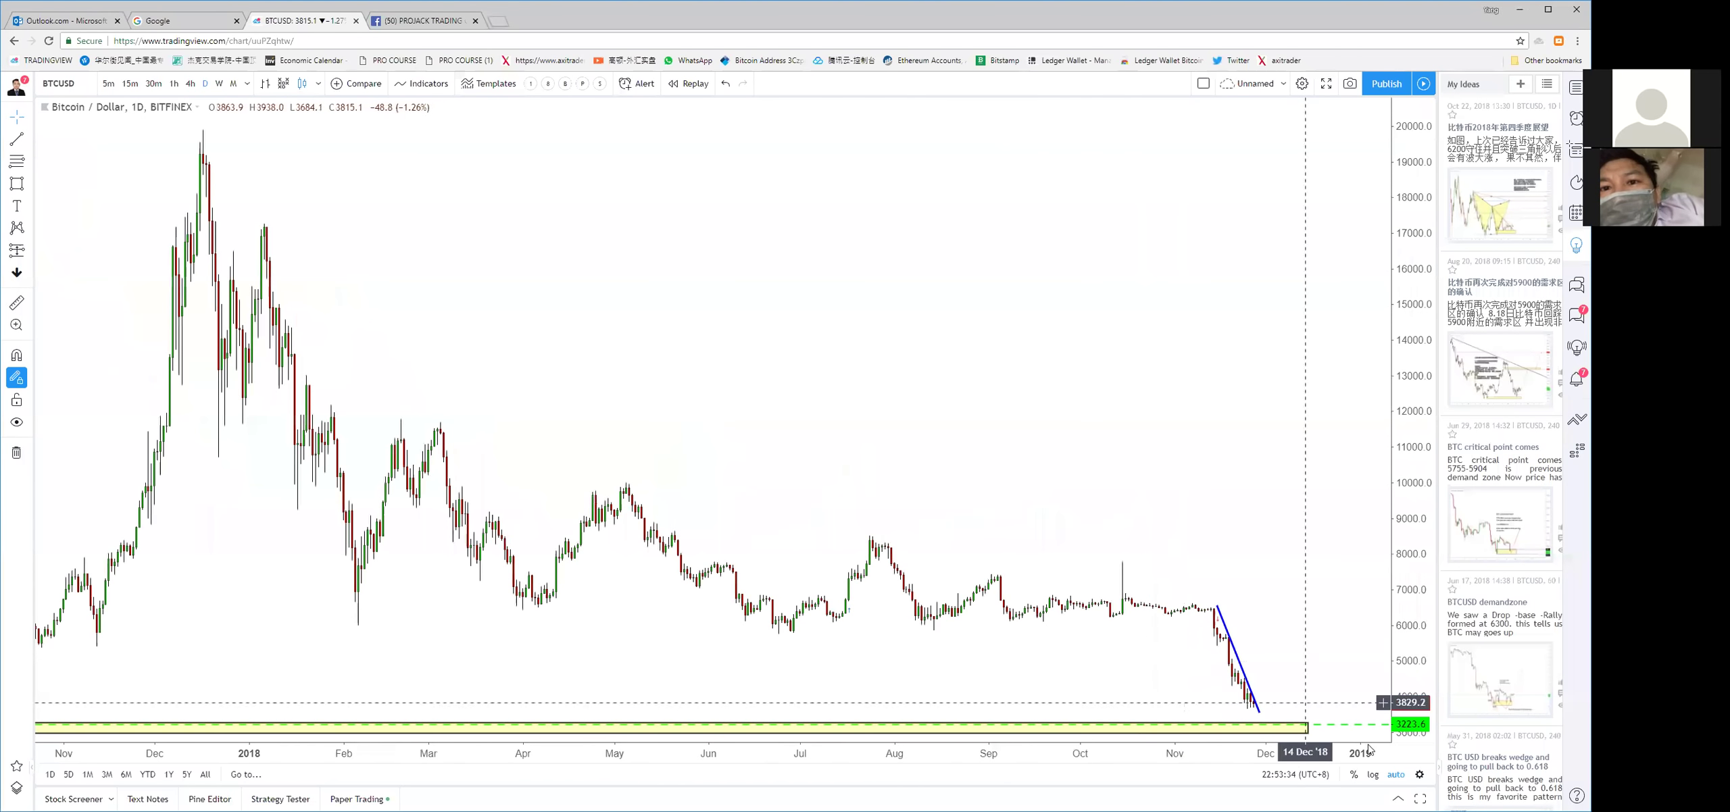
scroll(1361, 715, "down", 3)
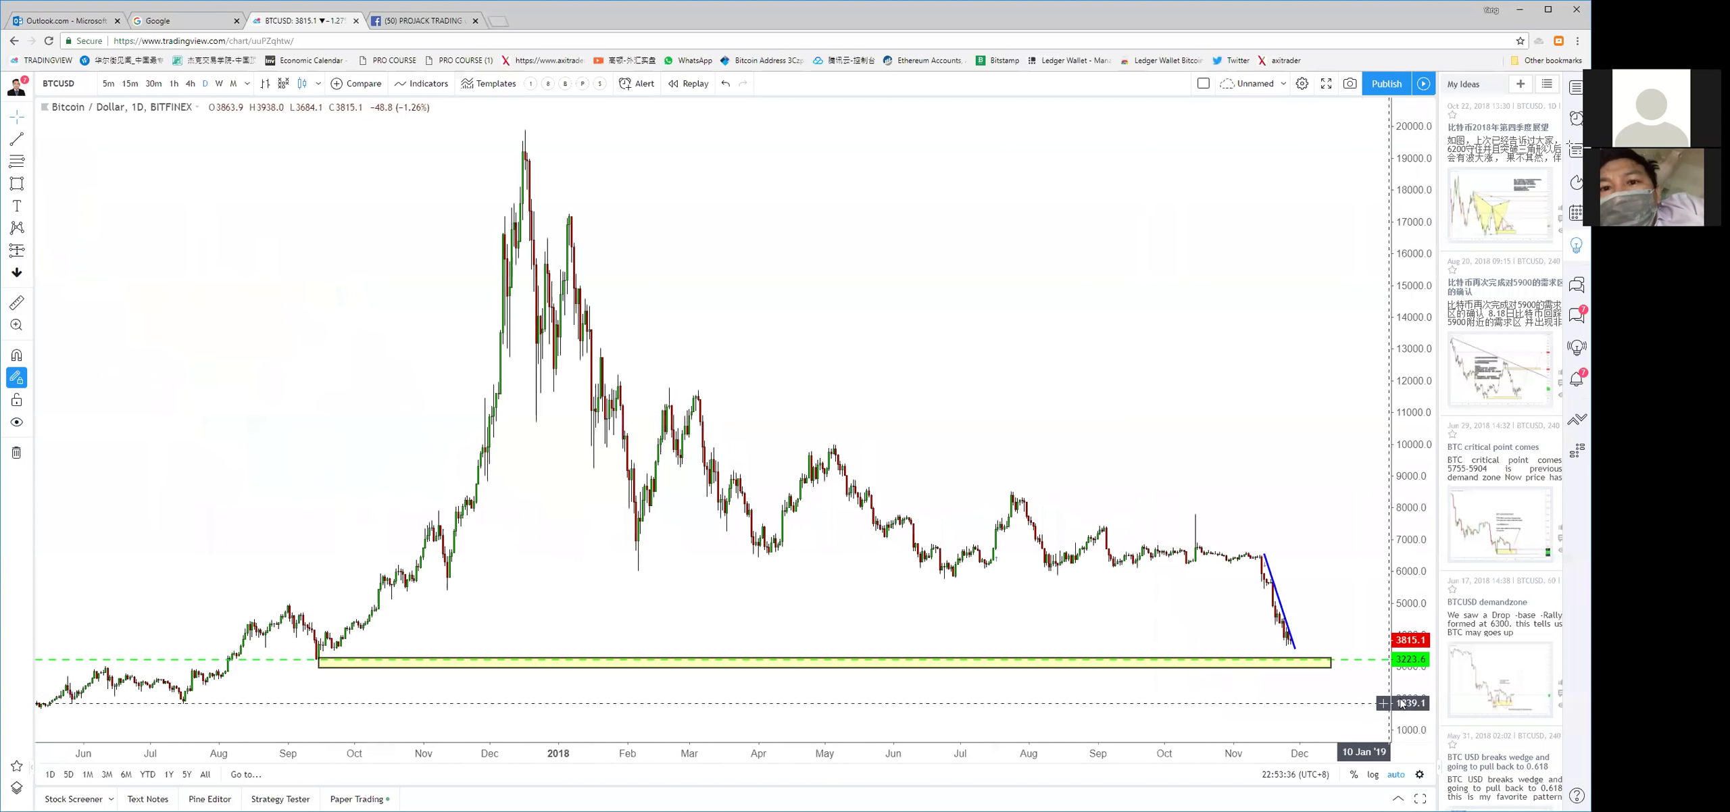
Switch BTCUSD to the monthly interval and extend the demand zone rectangle to run from May 2017 to April 2019
left_click(233, 83)
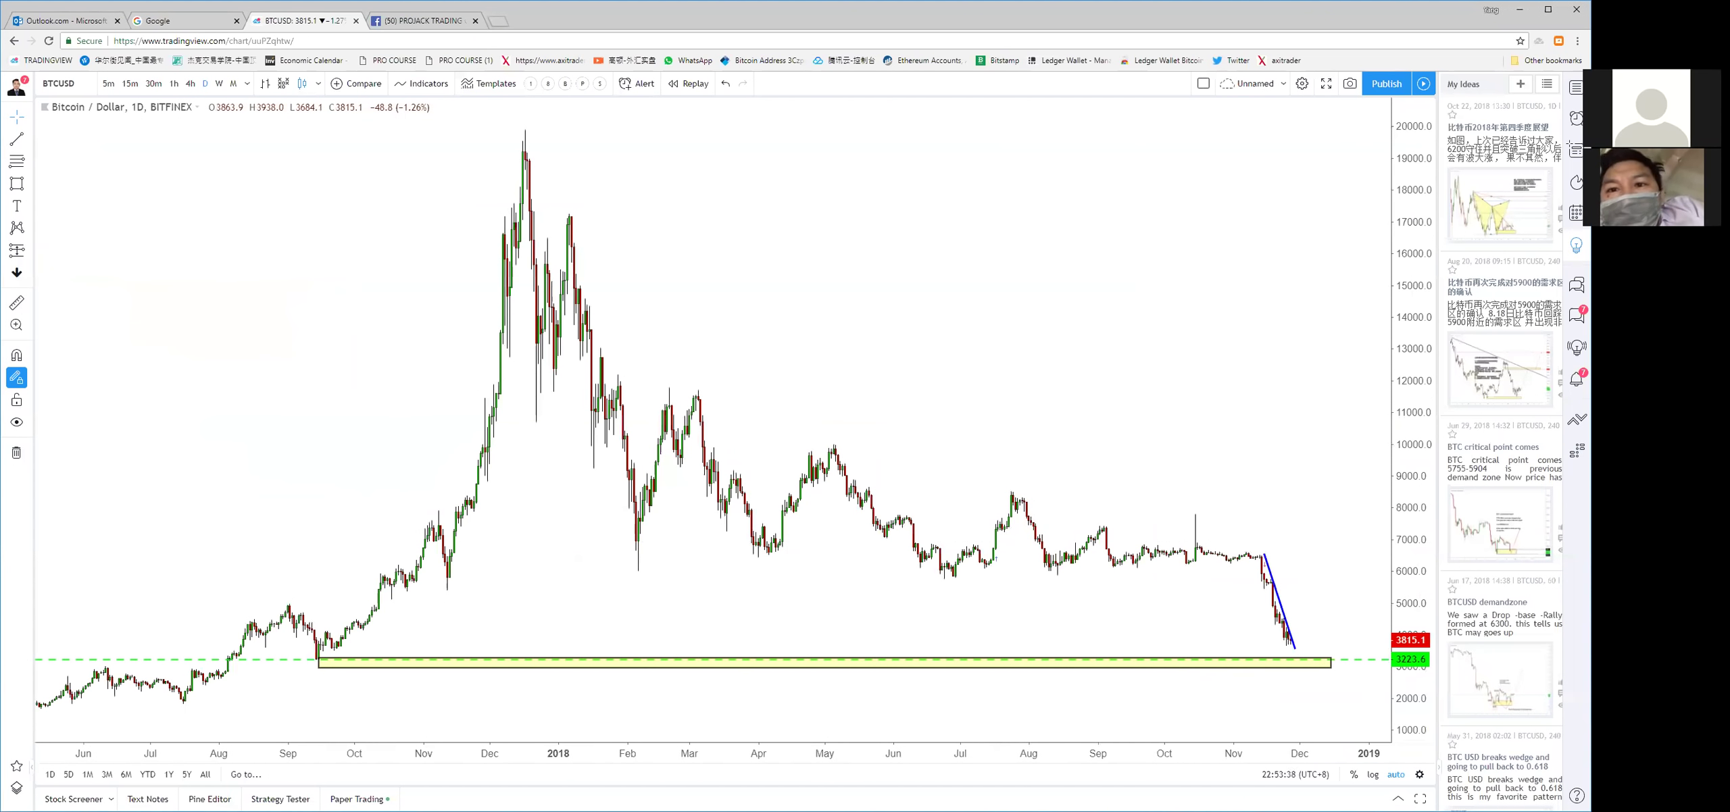
scroll(927, 413, "up", 5)
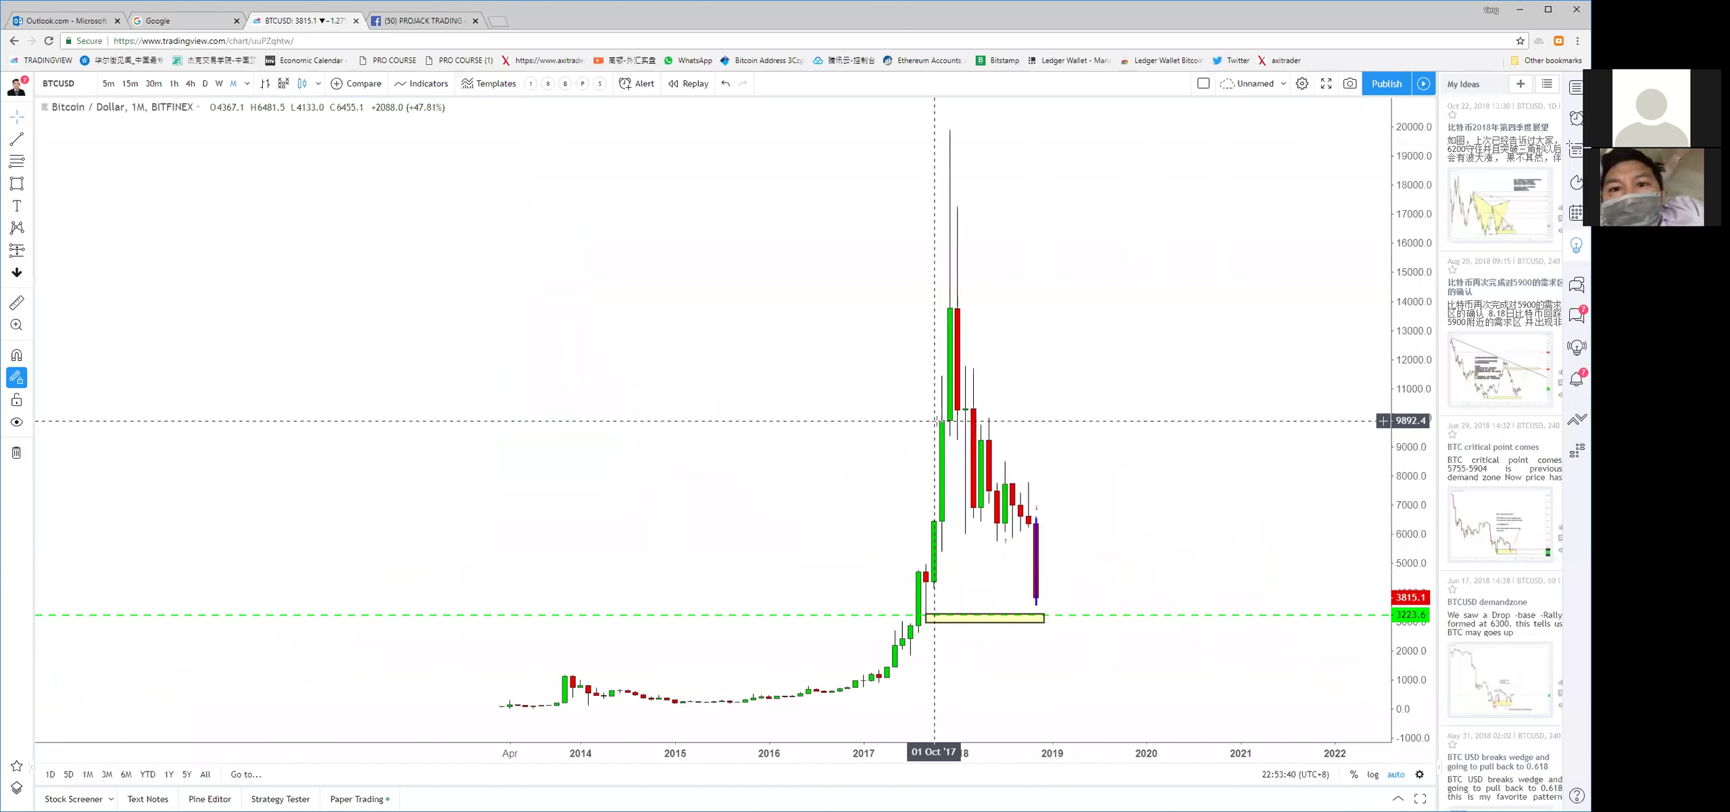
scroll(1259, 390, "up", 3)
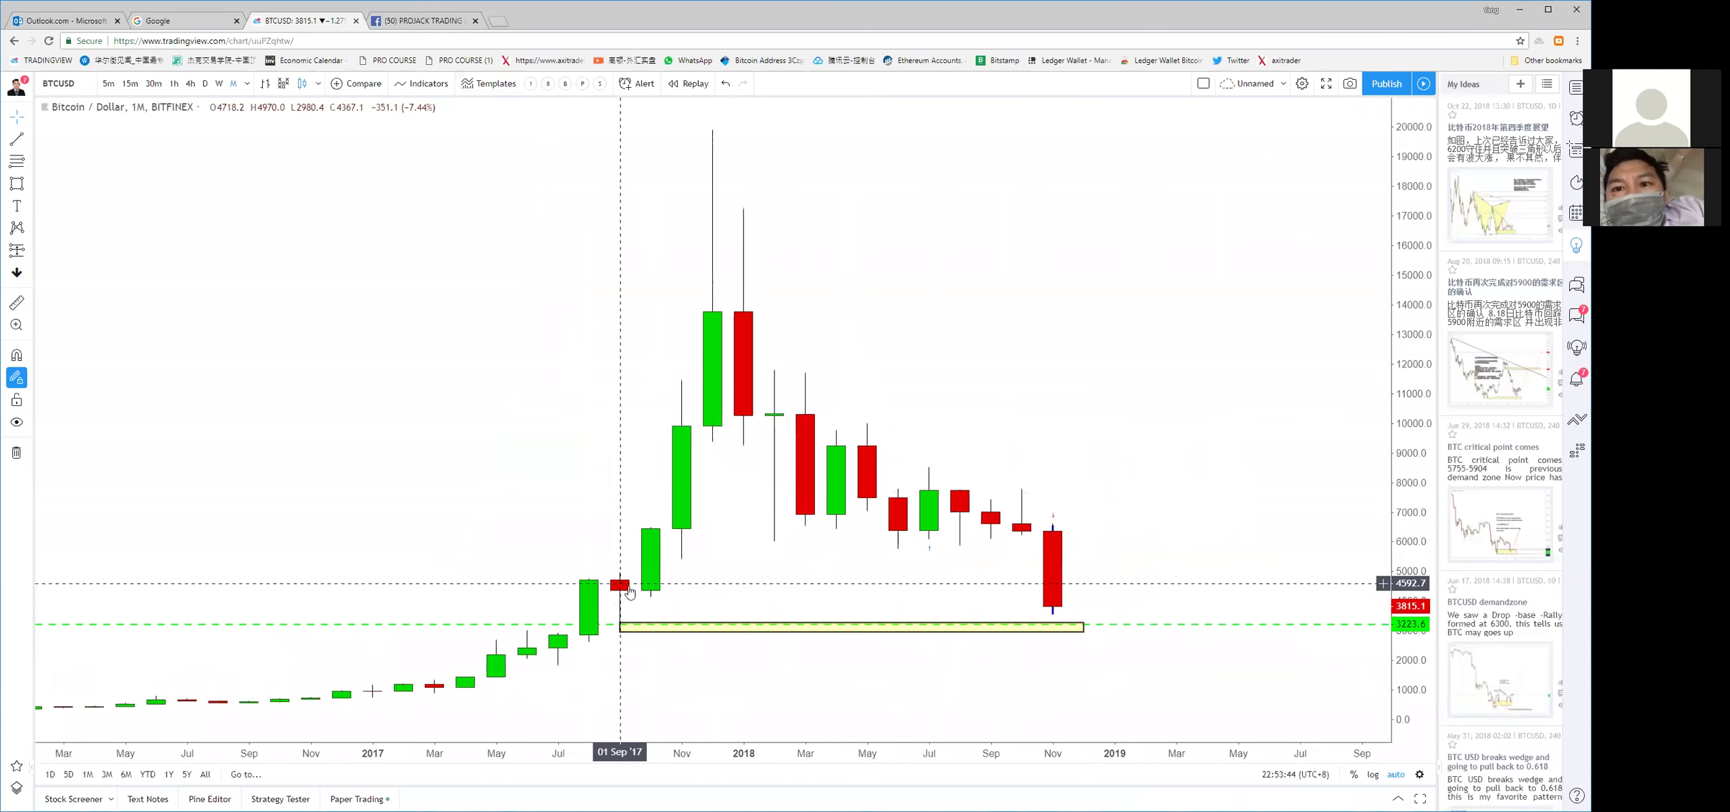
left_click_drag(620, 623, 497, 615)
left_click(1102, 706)
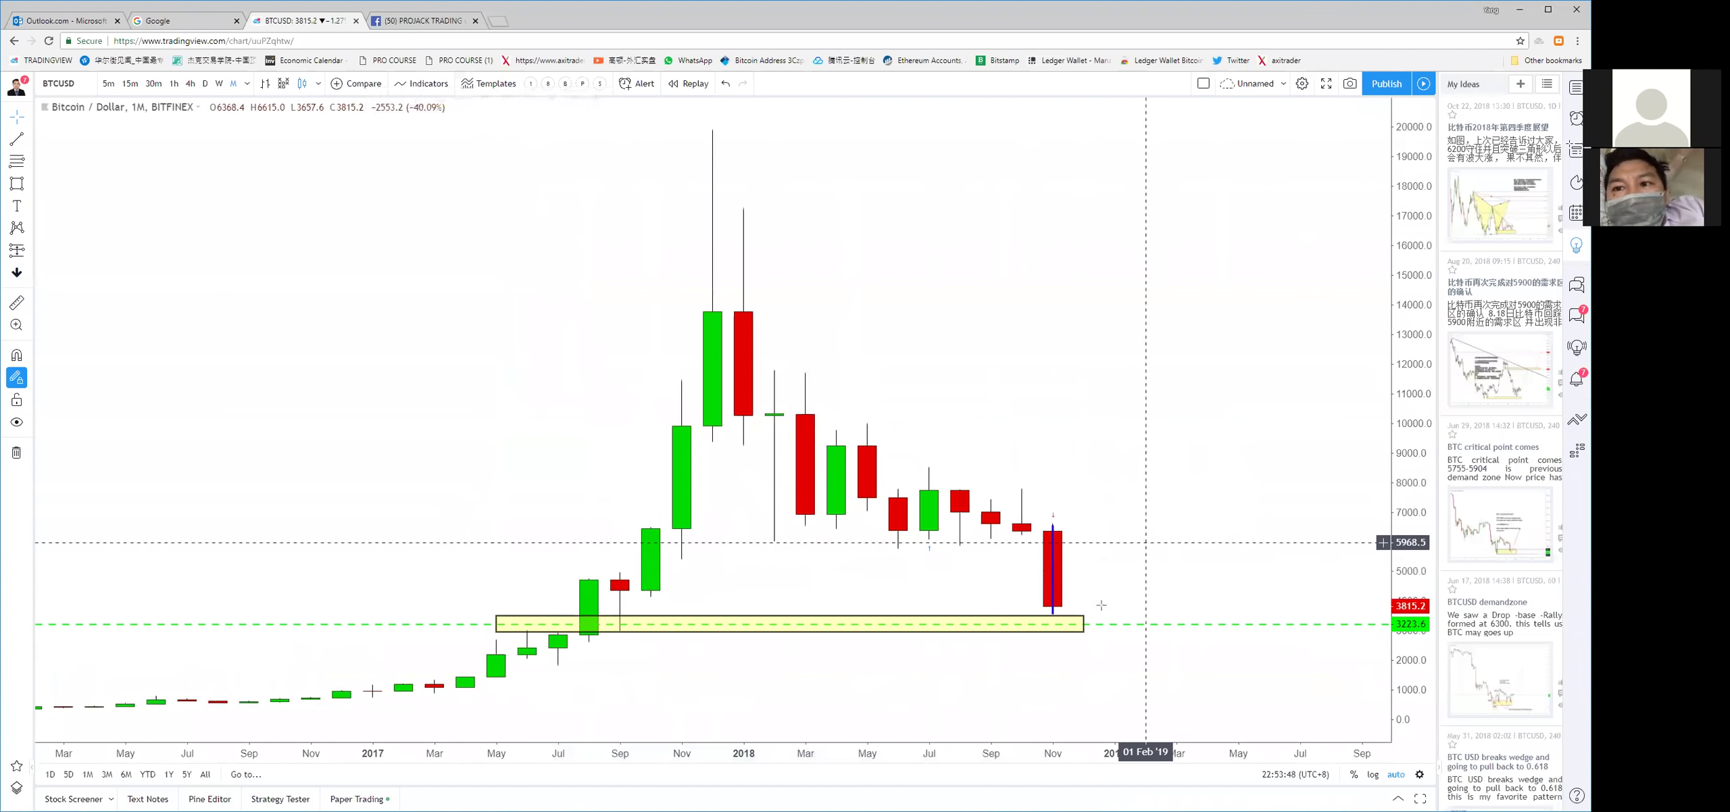
left_click_drag(1101, 616, 1256, 630)
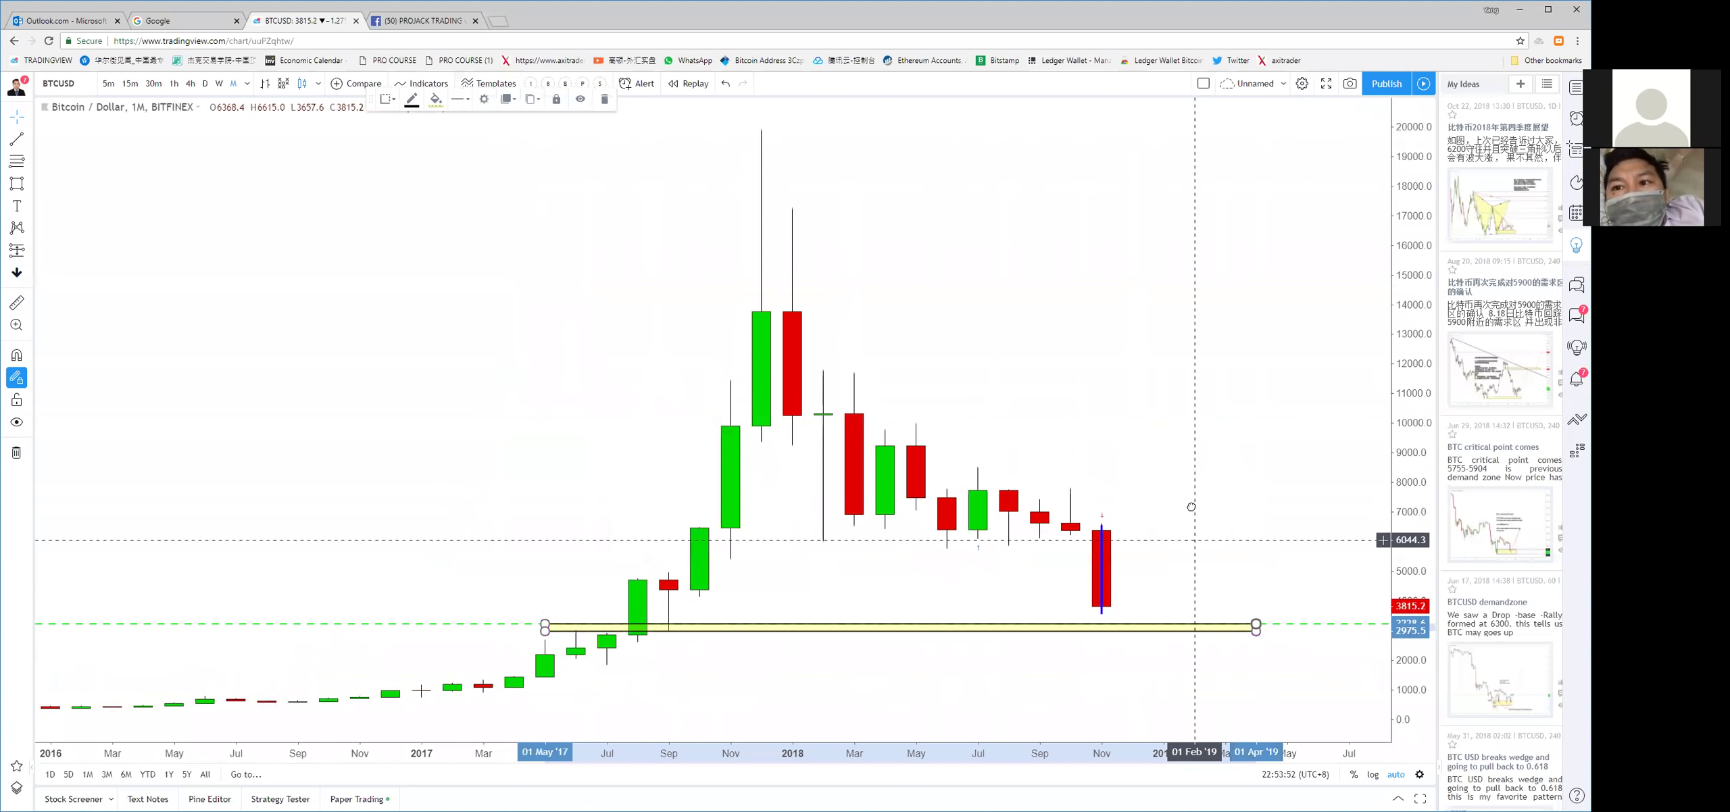
left_click(1178, 404)
left_click_drag(1178, 404, 1080, 390)
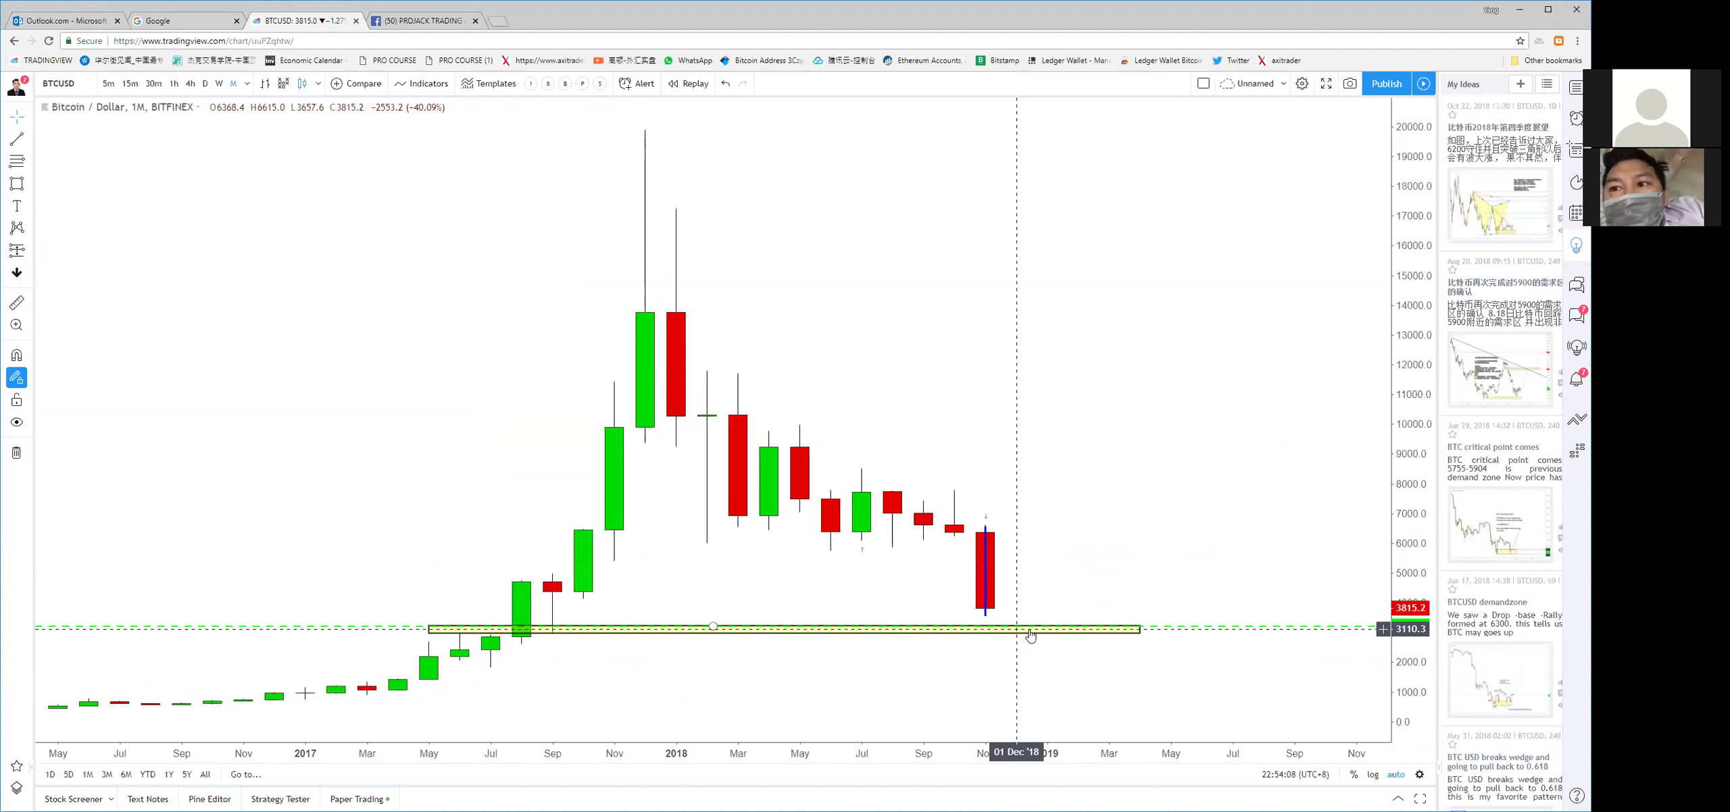
Draw a rising trend line from the demand zone at about 3200 in December 2018 to about 5900 in January 2019
key("alt+t")
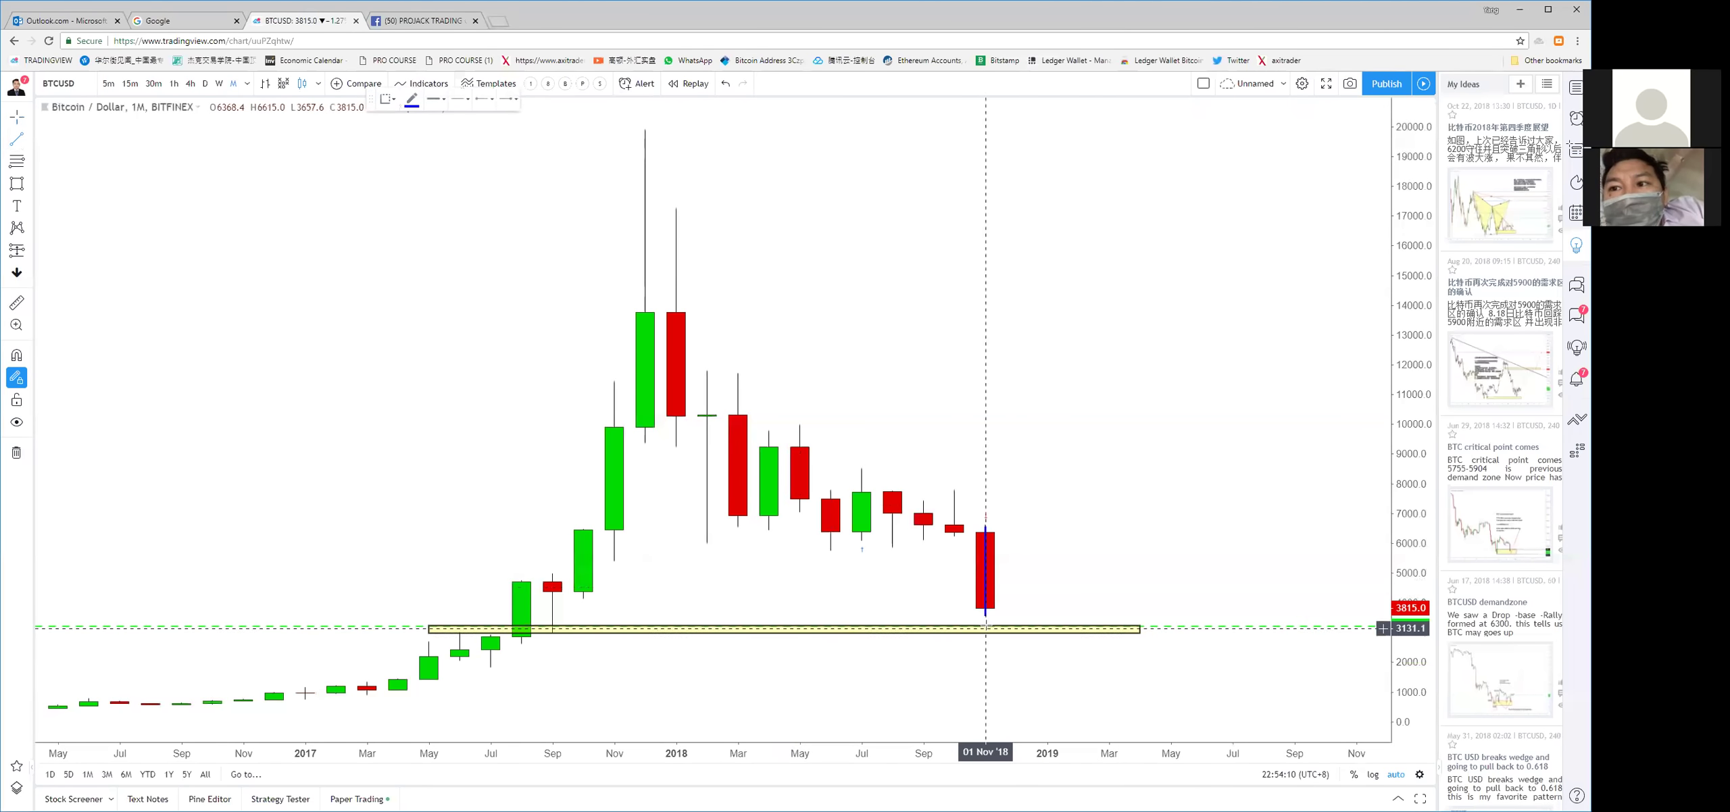
left_click(1016, 626)
left_click(1048, 545)
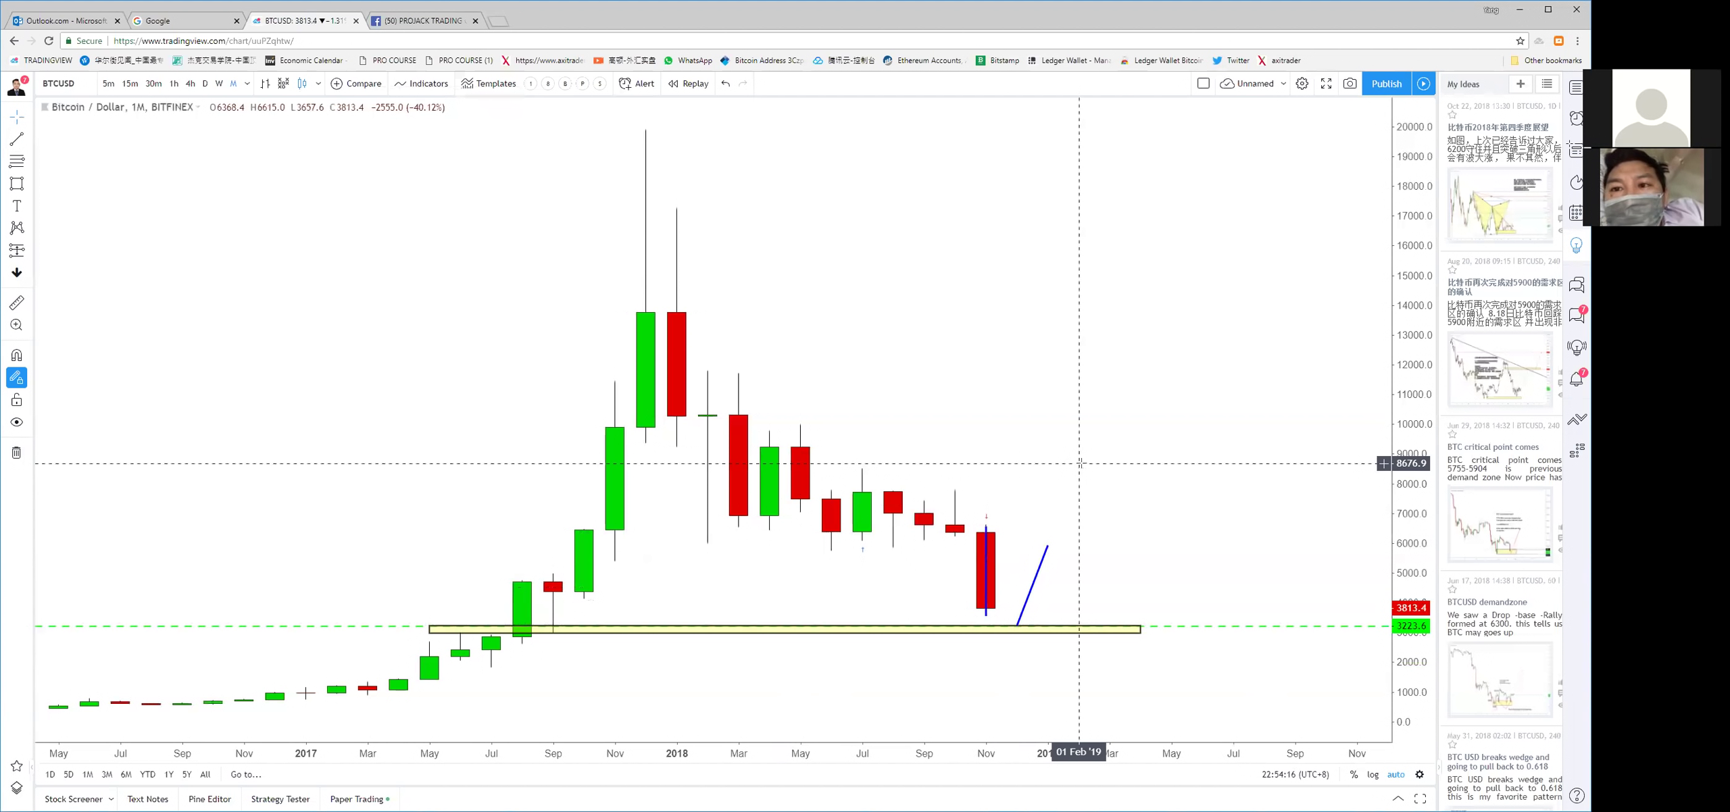
scroll(1079, 463, "down", 3)
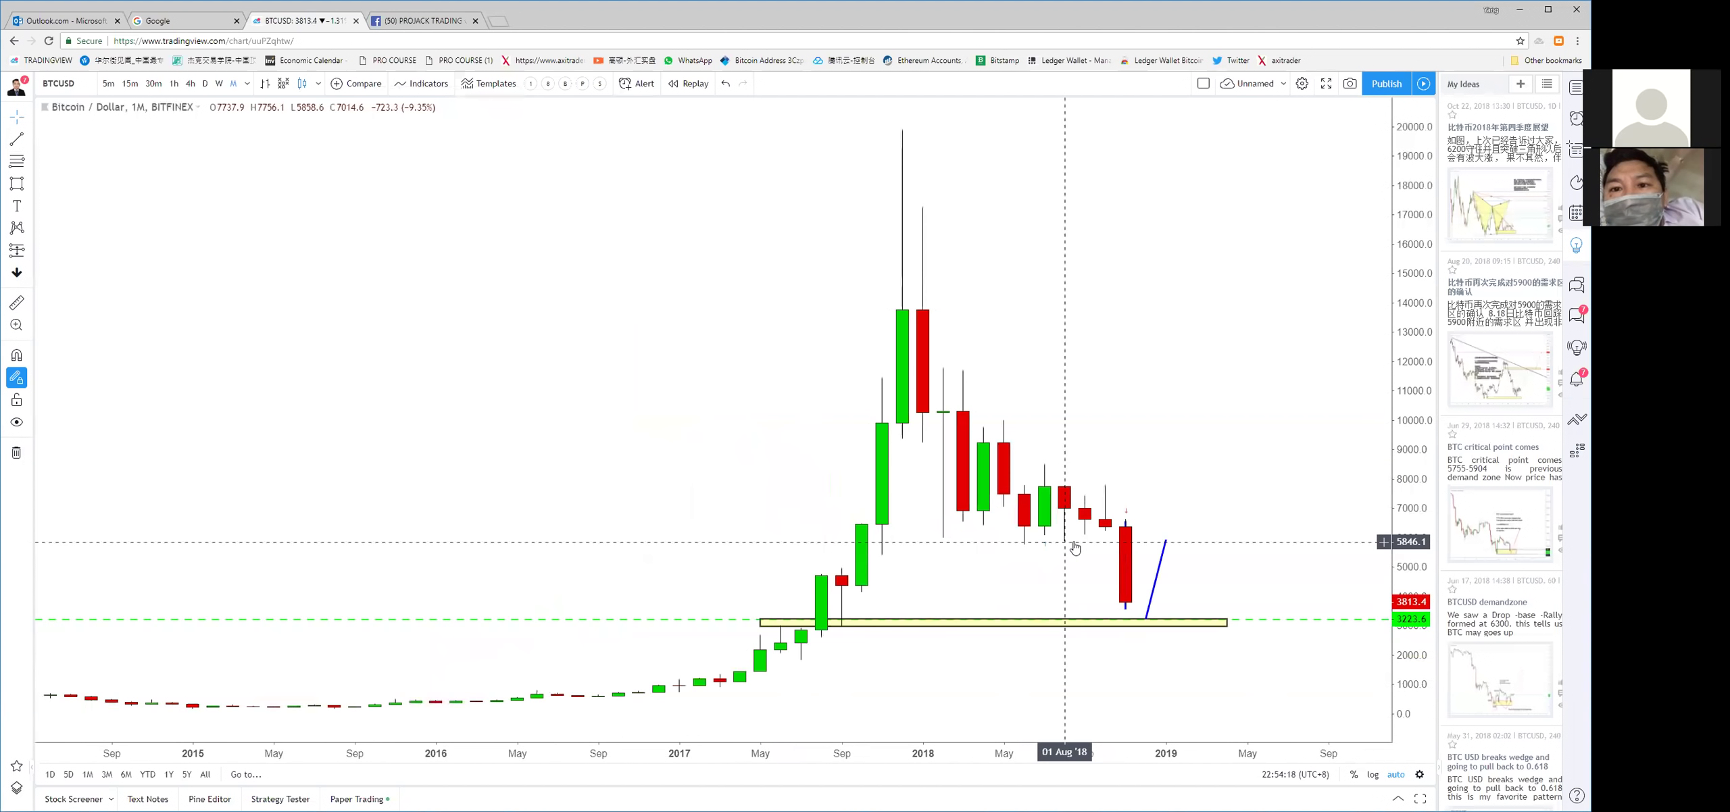
scroll(1075, 549, "up", 3)
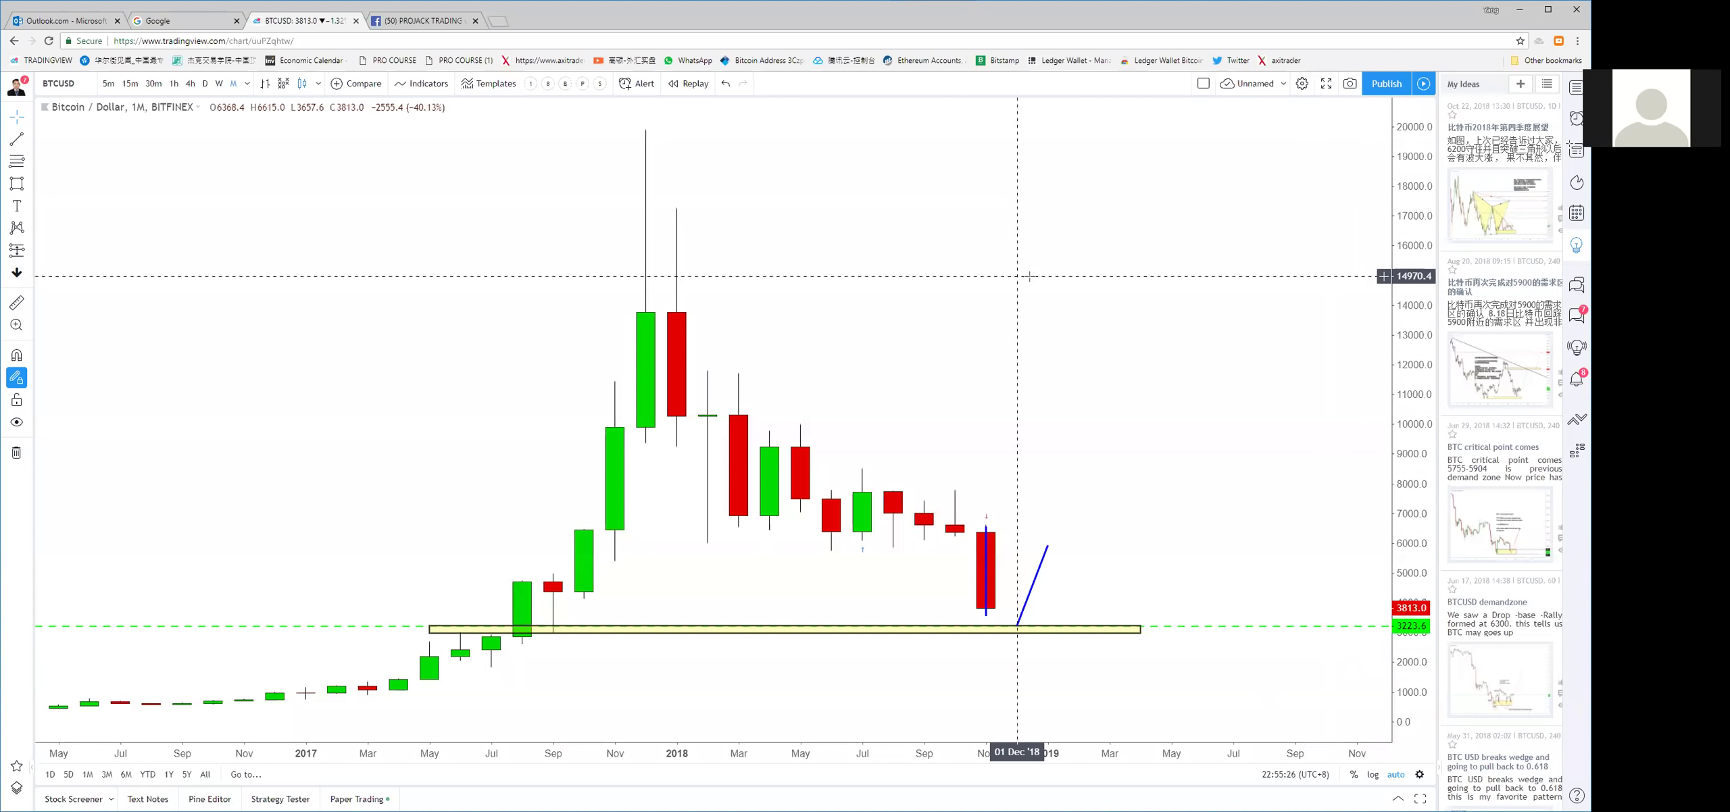
Open the PROJACK Pro-Trader Course page in a new browser tab and review its introduction, critical skills and course schedule
left_click(460, 20)
left_click(498, 21)
left_click(398, 60)
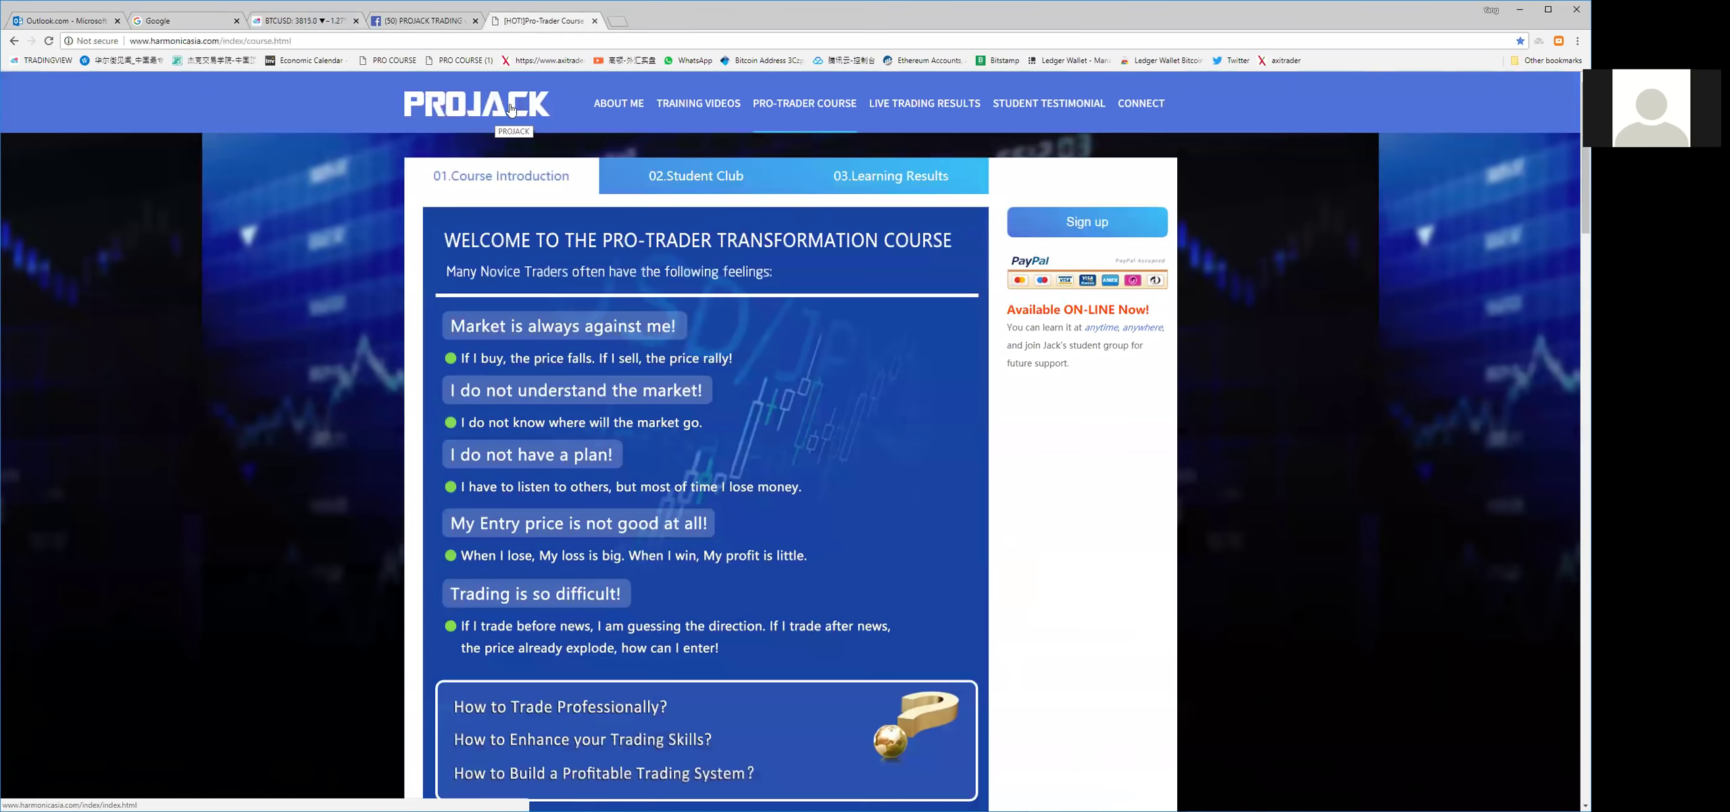
scroll(892, 428, "down", 9)
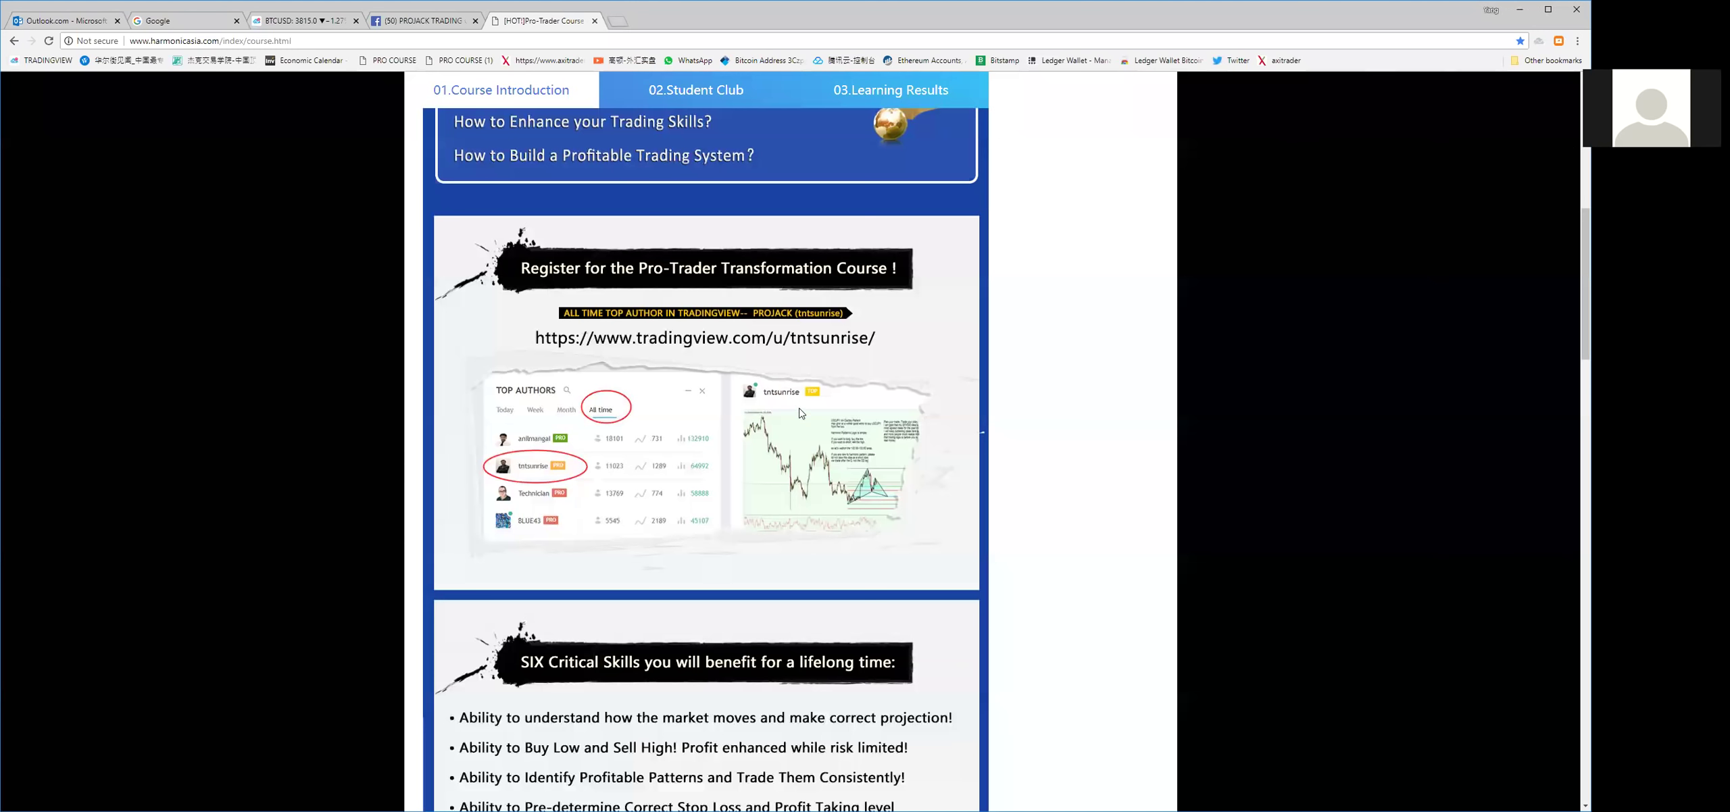
scroll(831, 406, "down", 4)
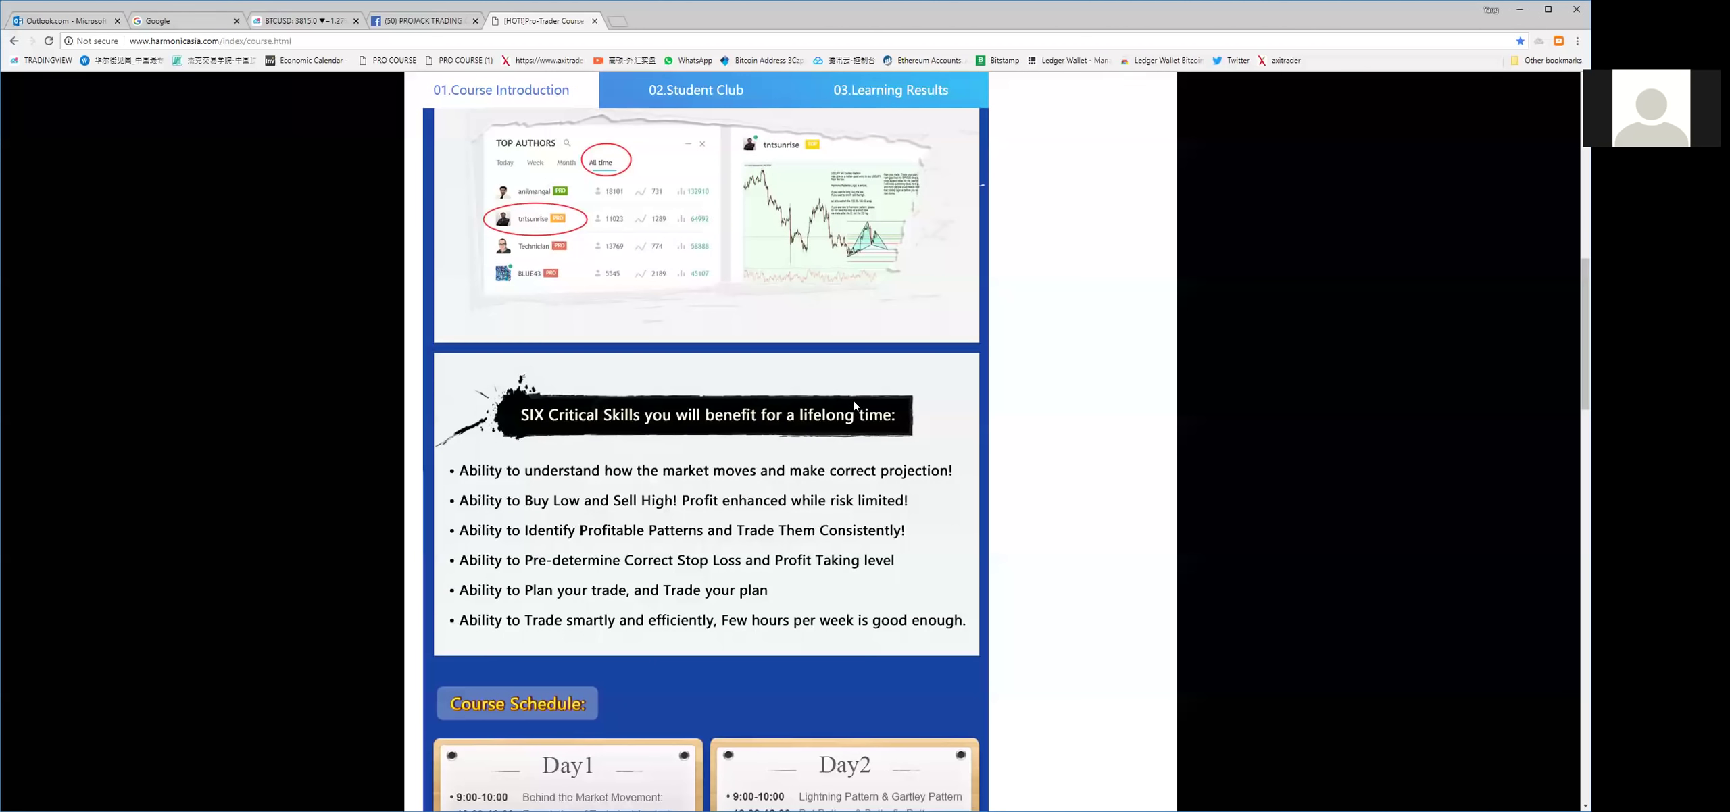
scroll(854, 400, "up", 5)
scroll(857, 400, "up", 8)
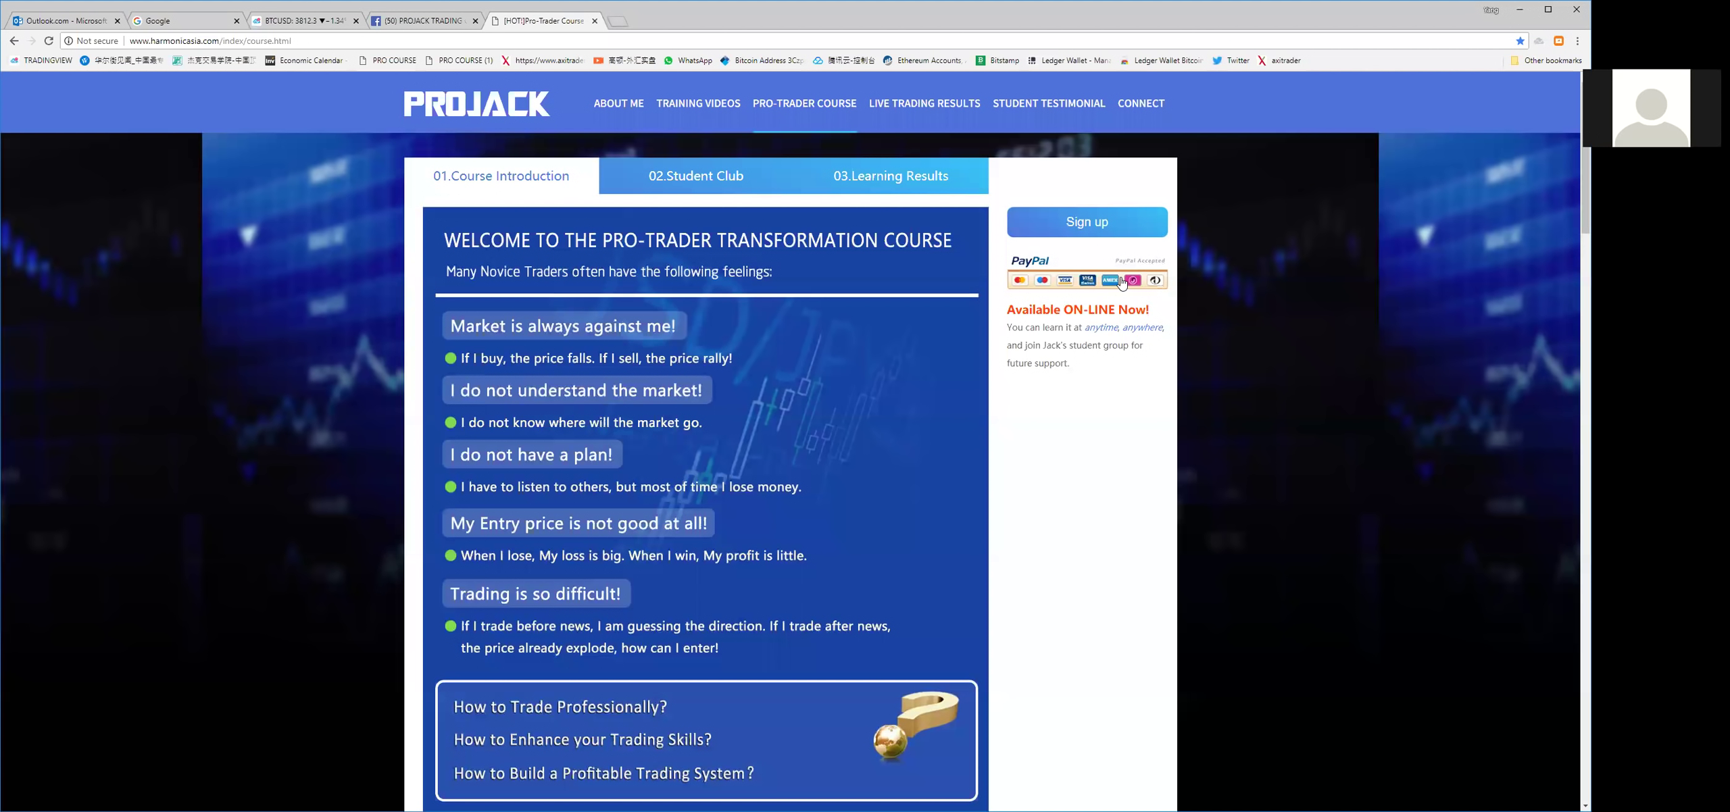
scroll(1061, 405, "down", 15)
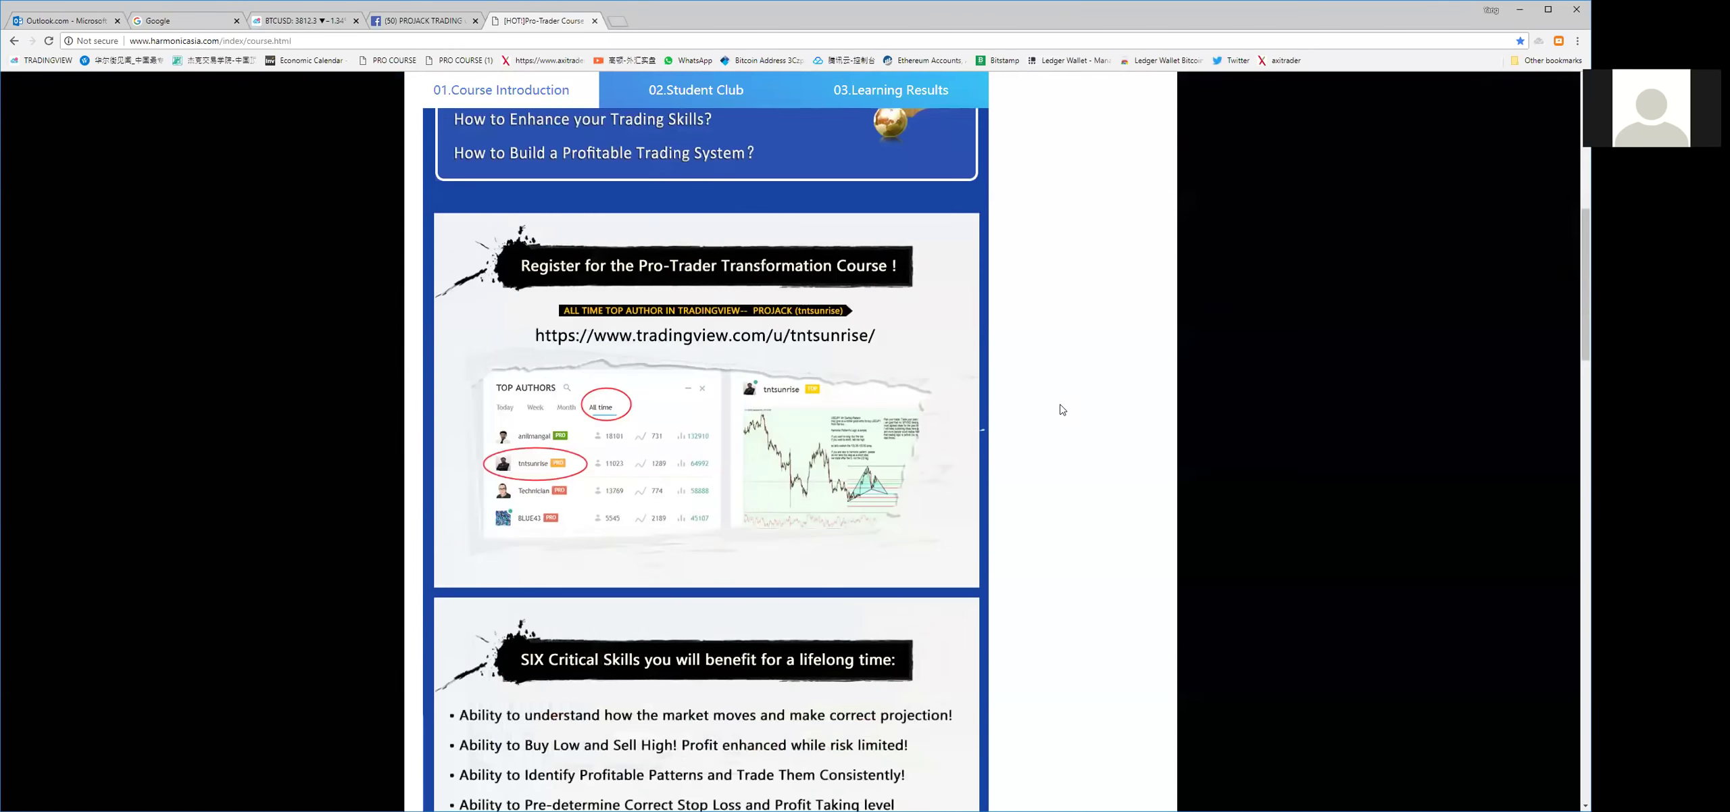
scroll(1062, 410, "down", 8)
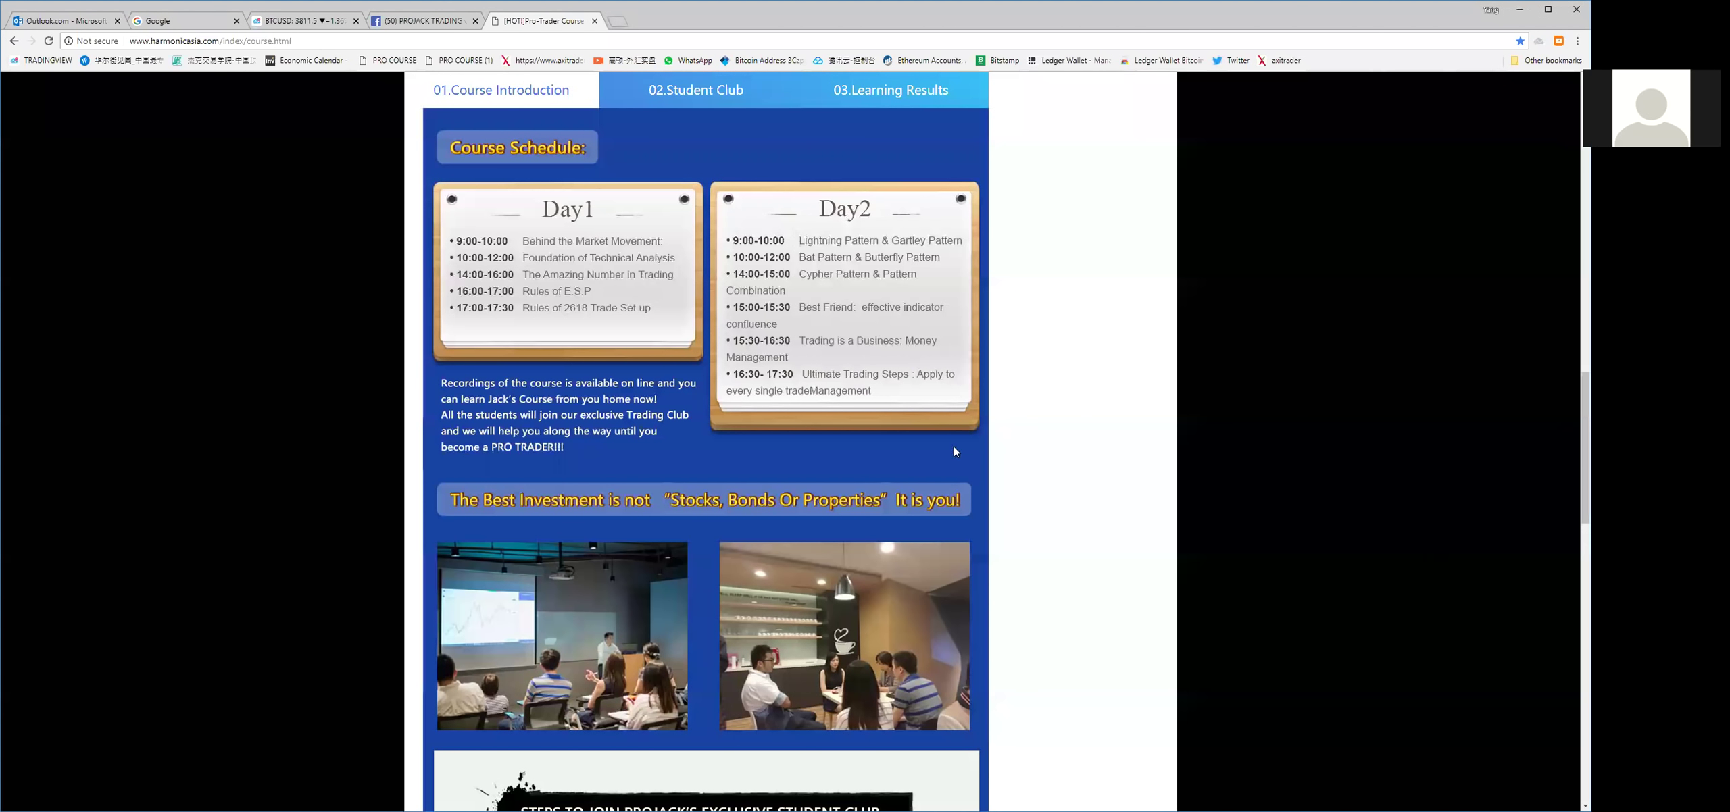
scroll(950, 452, "up", 15)
scroll(948, 456, "up", 6)
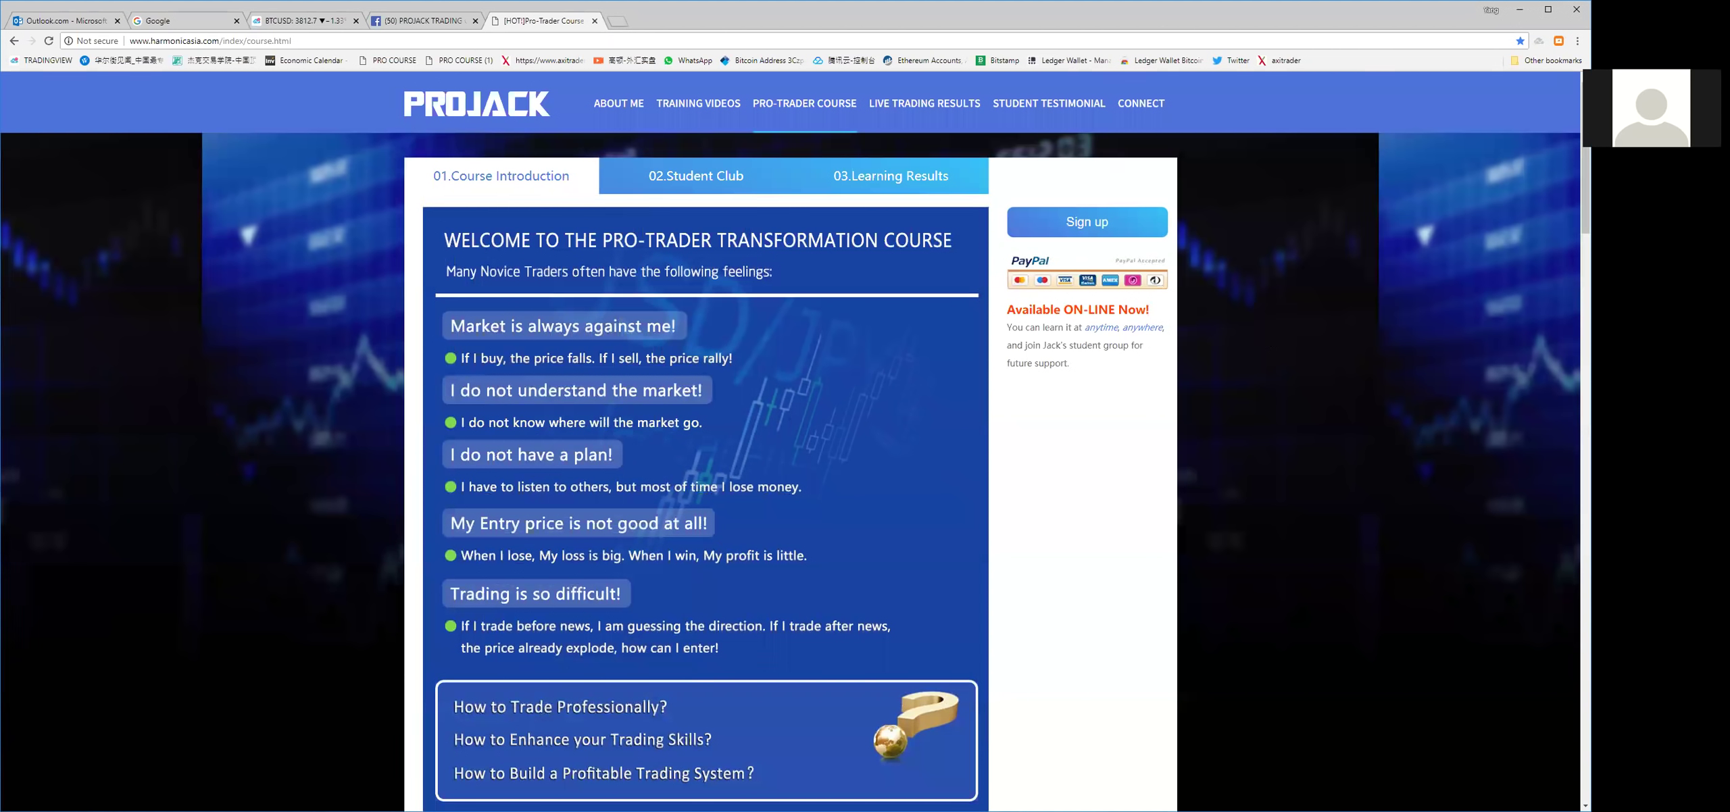
Return to the TradingView chart and load the EURUSD symbol
left_click(287, 20)
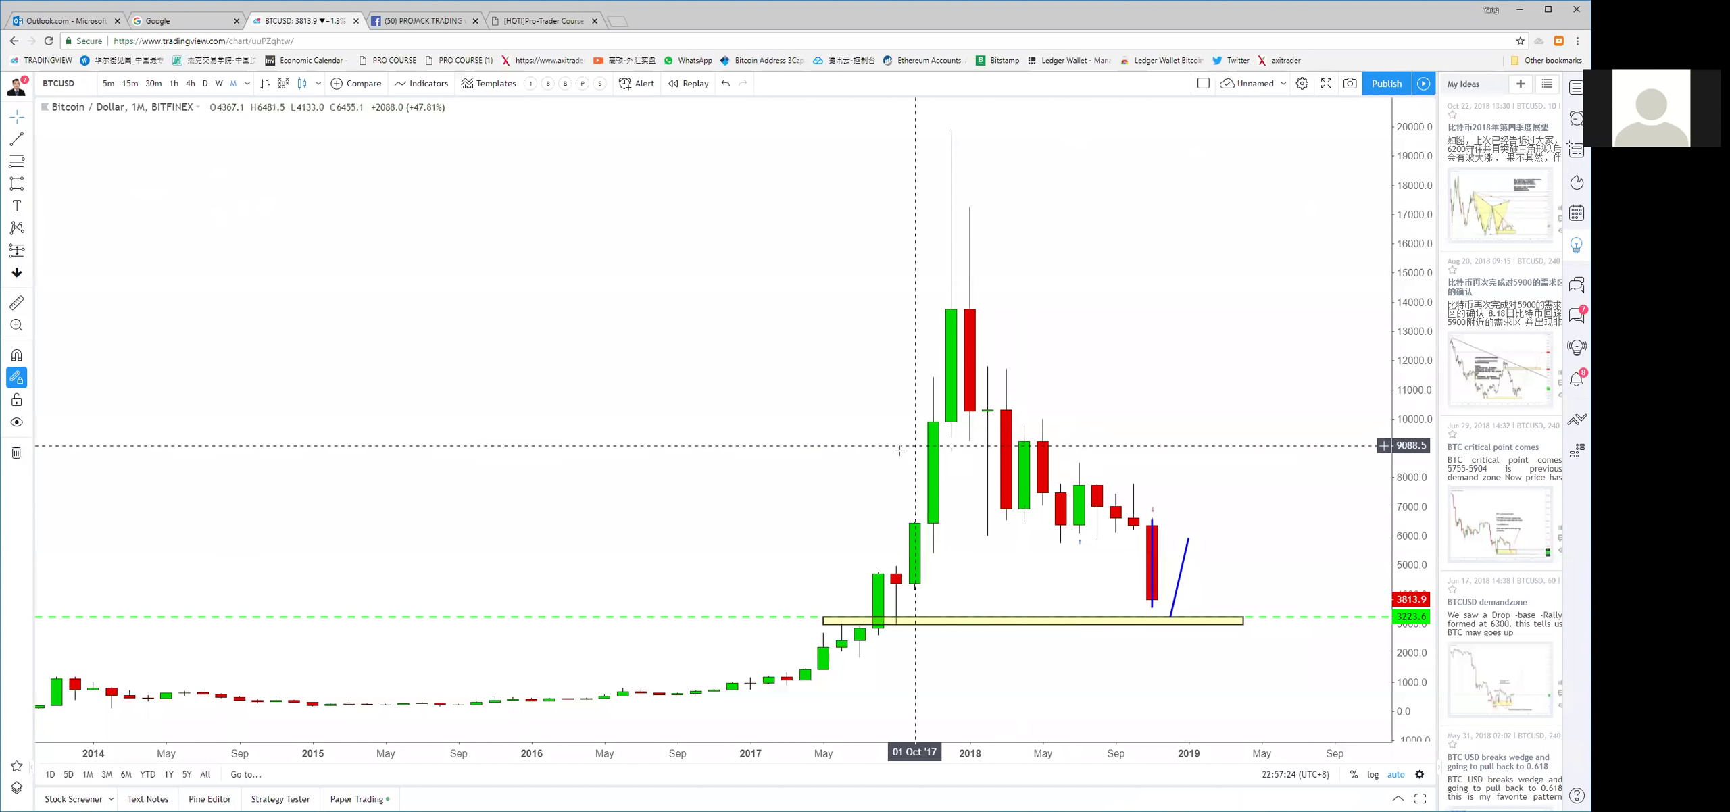
type("EURUSD")
key("Return")
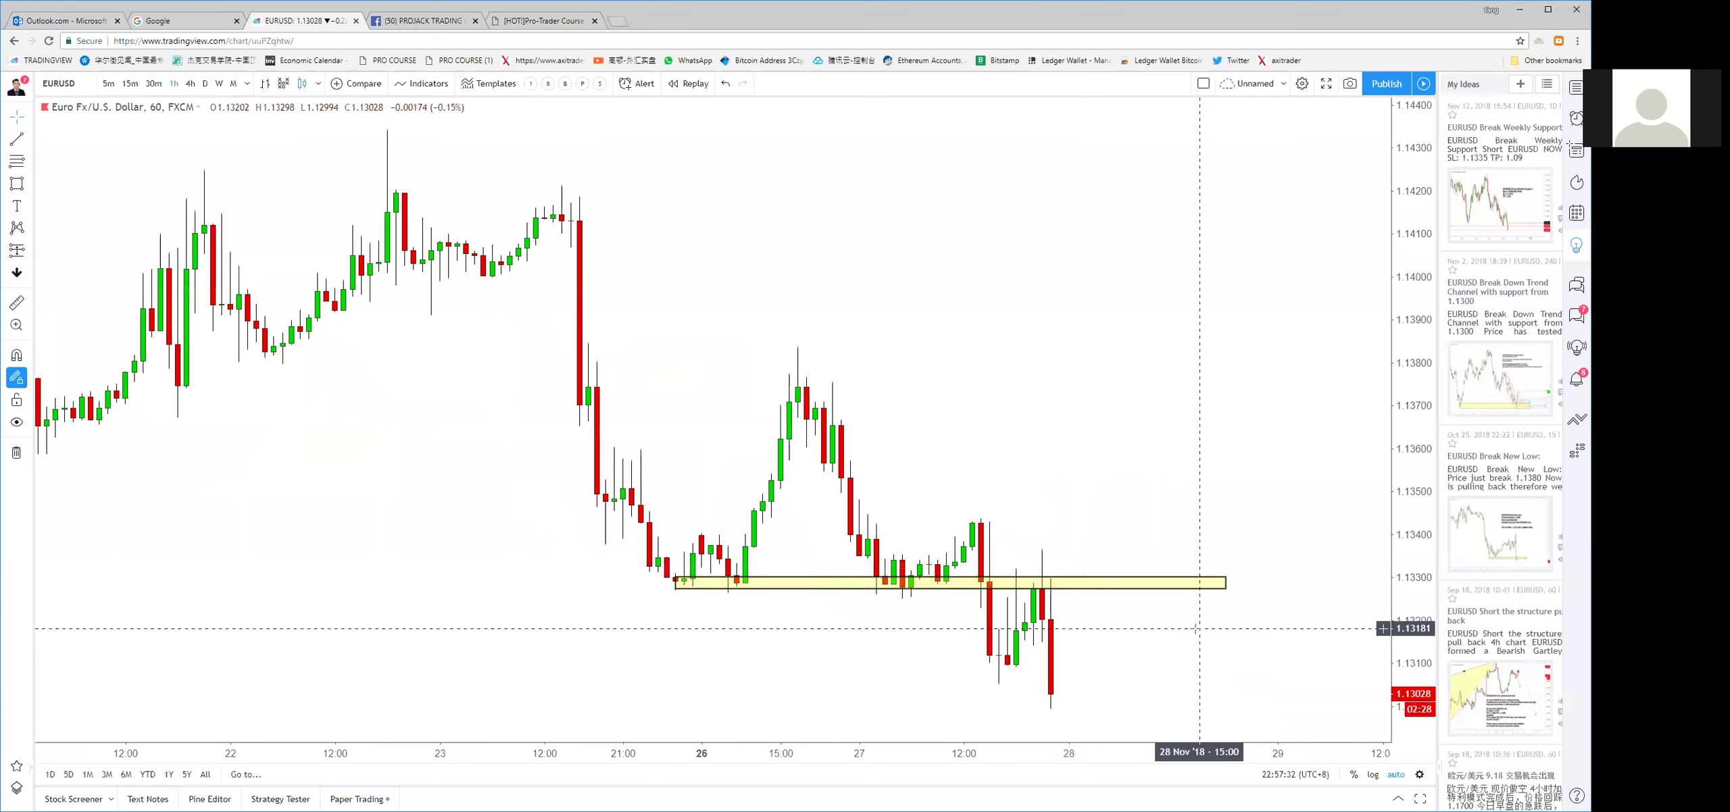
Extend the yellow zone near 1.1330 to an earlier start on the hourly chart and lower its bottom edge to about 1.1327
scroll(1271, 608, "up", 2)
scroll(1311, 426, "up", 3)
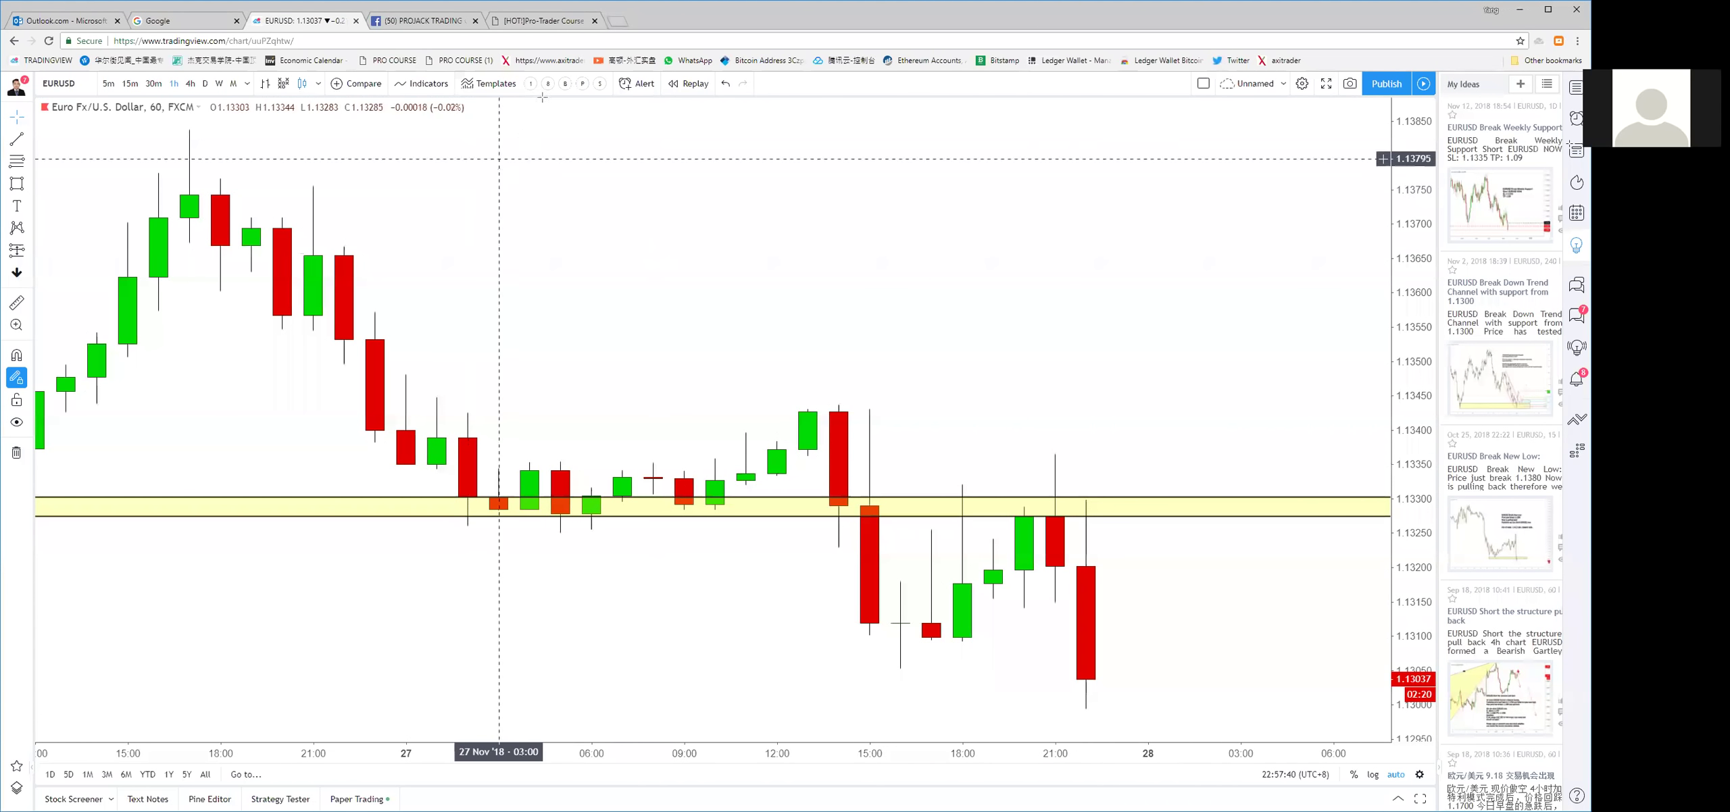
left_click_drag(1040, 294, 984, 293)
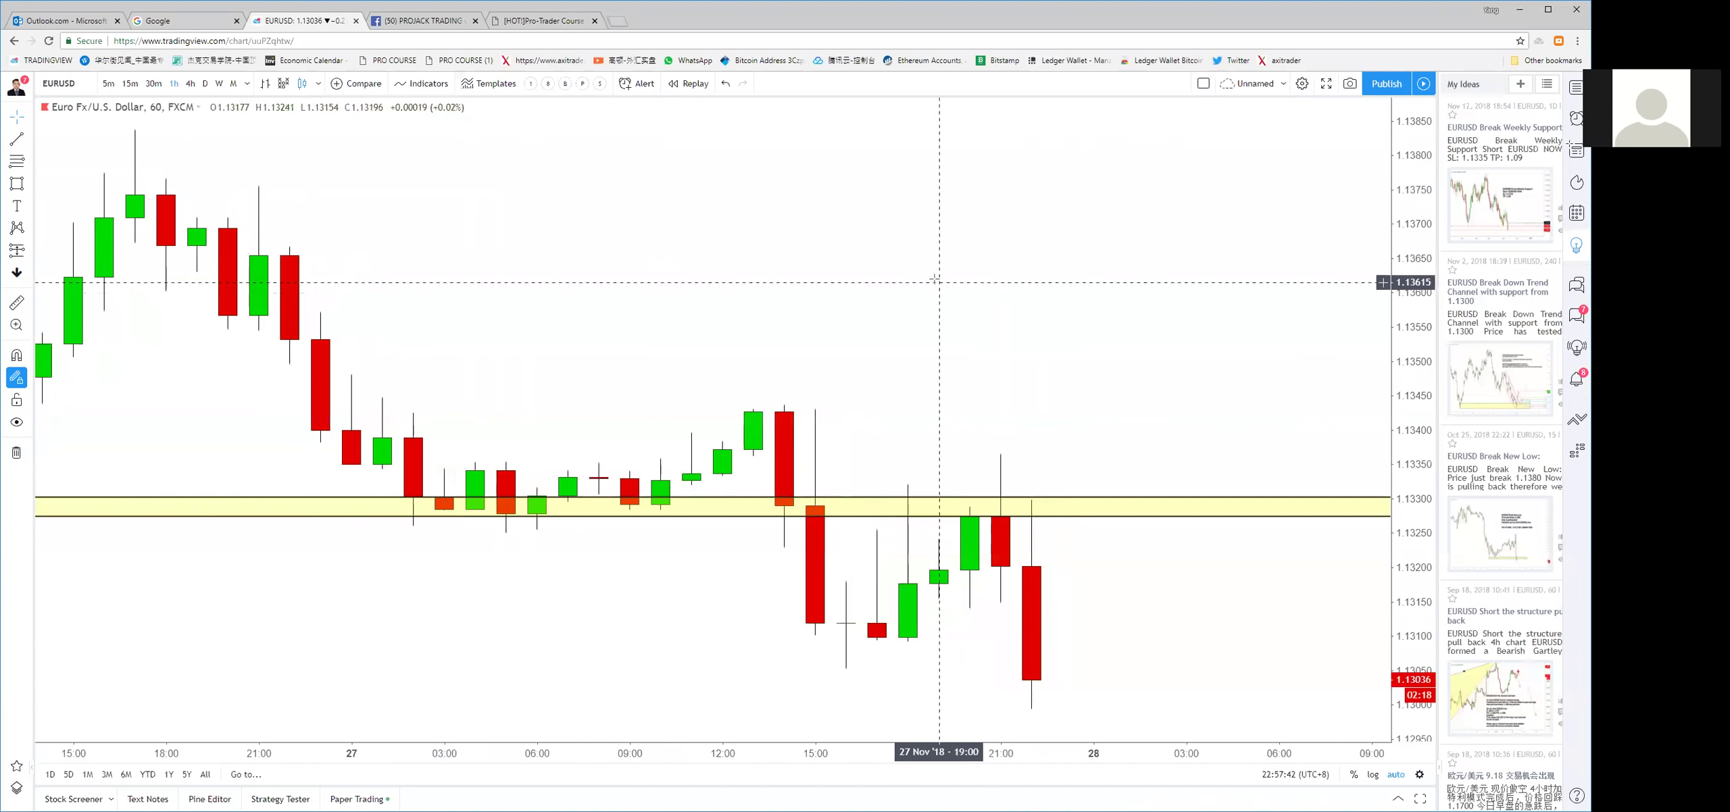
scroll(1168, 664, "down", 2)
scroll(1168, 663, "down", 2)
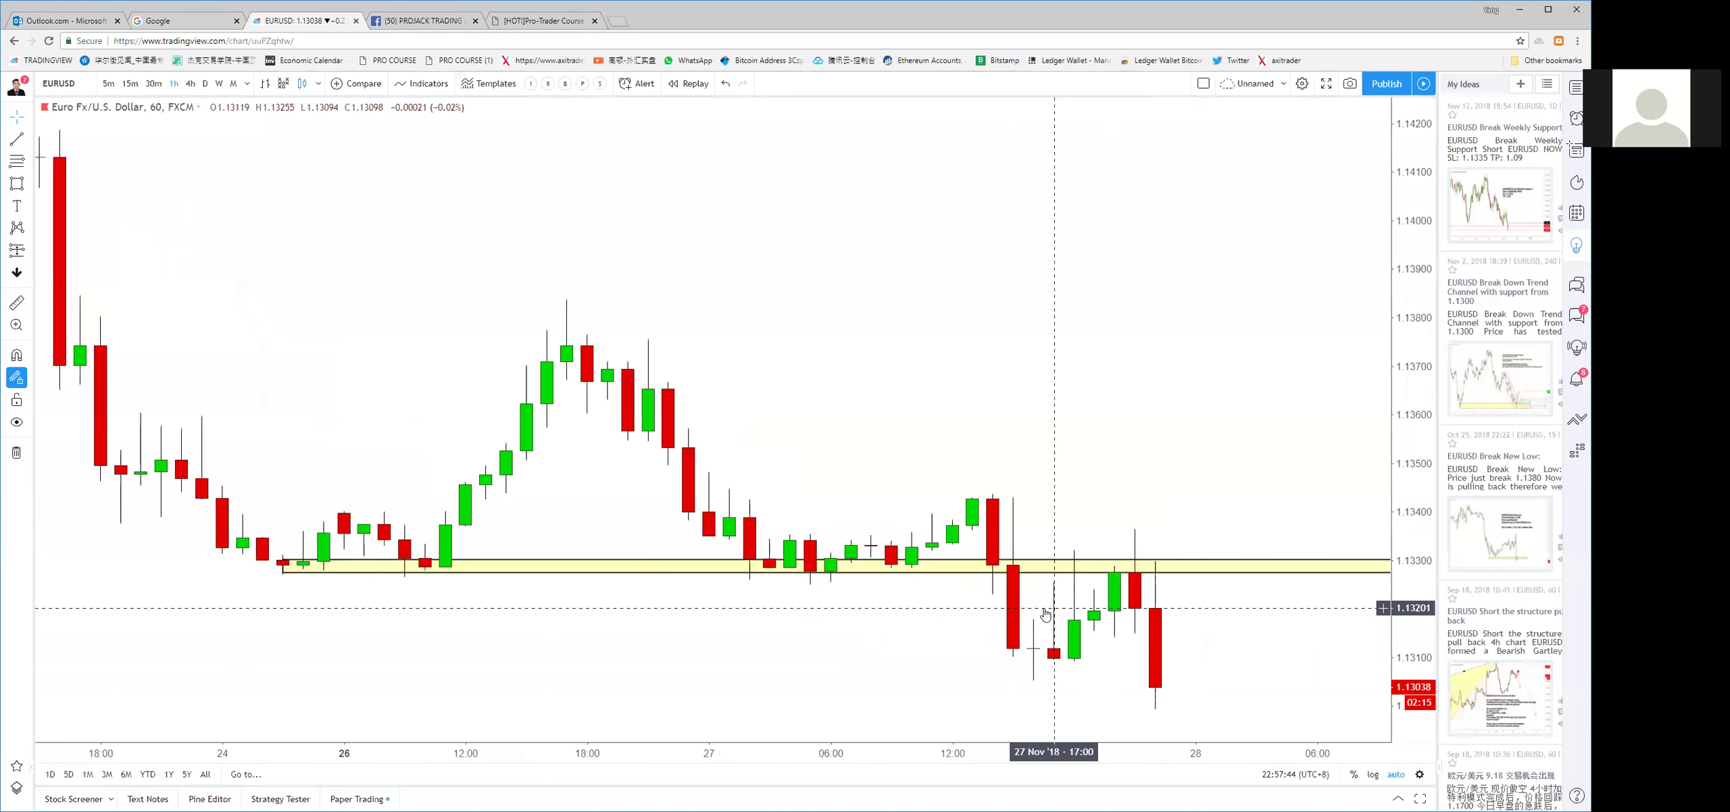
scroll(648, 609, "up", 2)
scroll(939, 387, "down", 3)
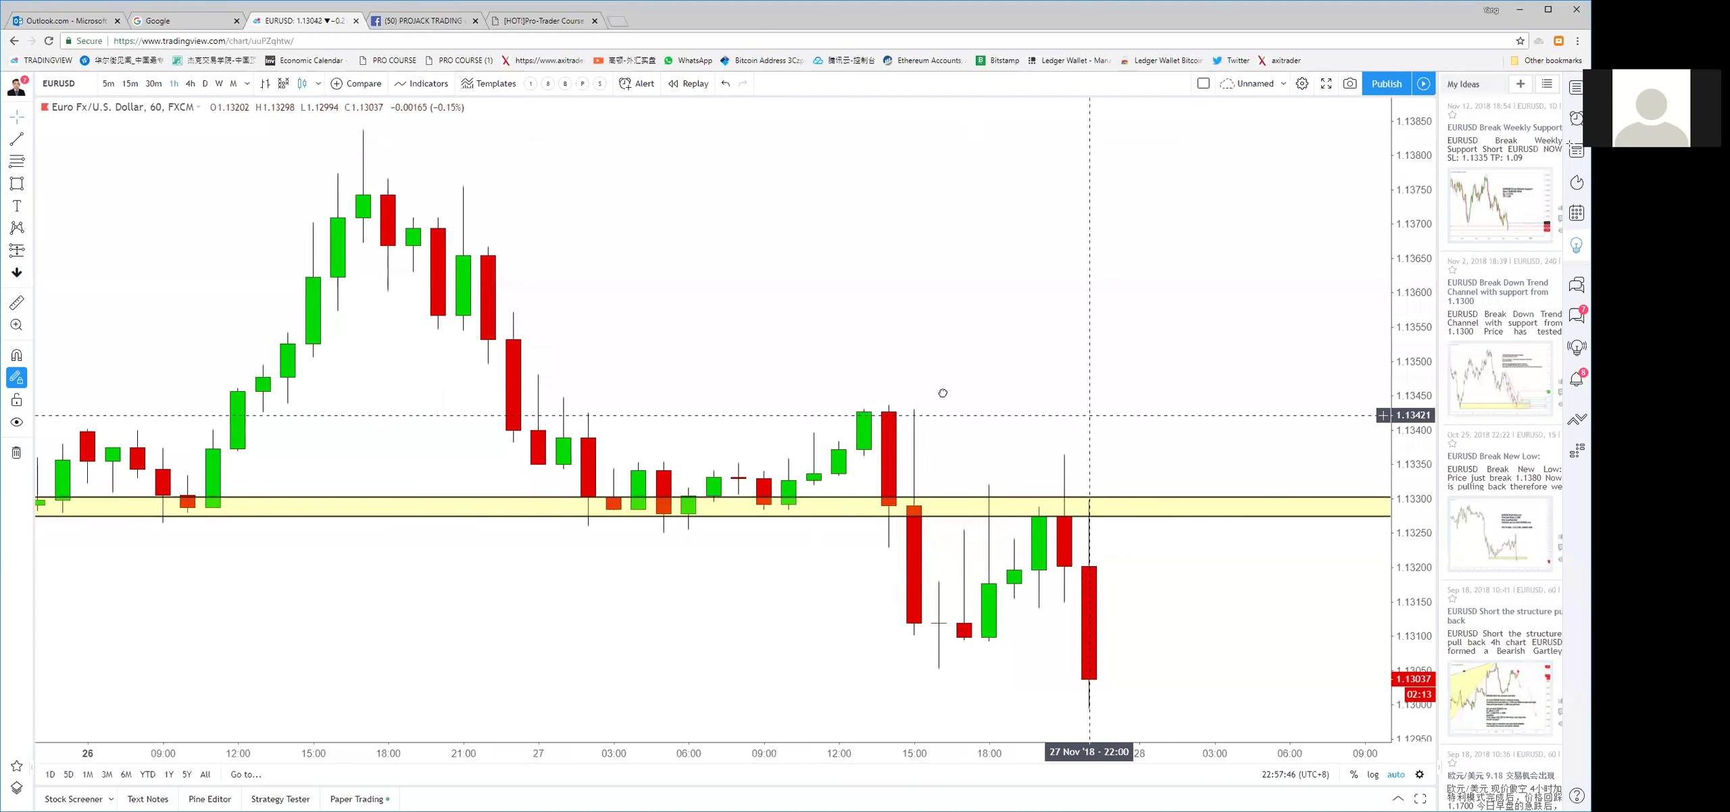
left_click_drag(376, 576, 294, 579)
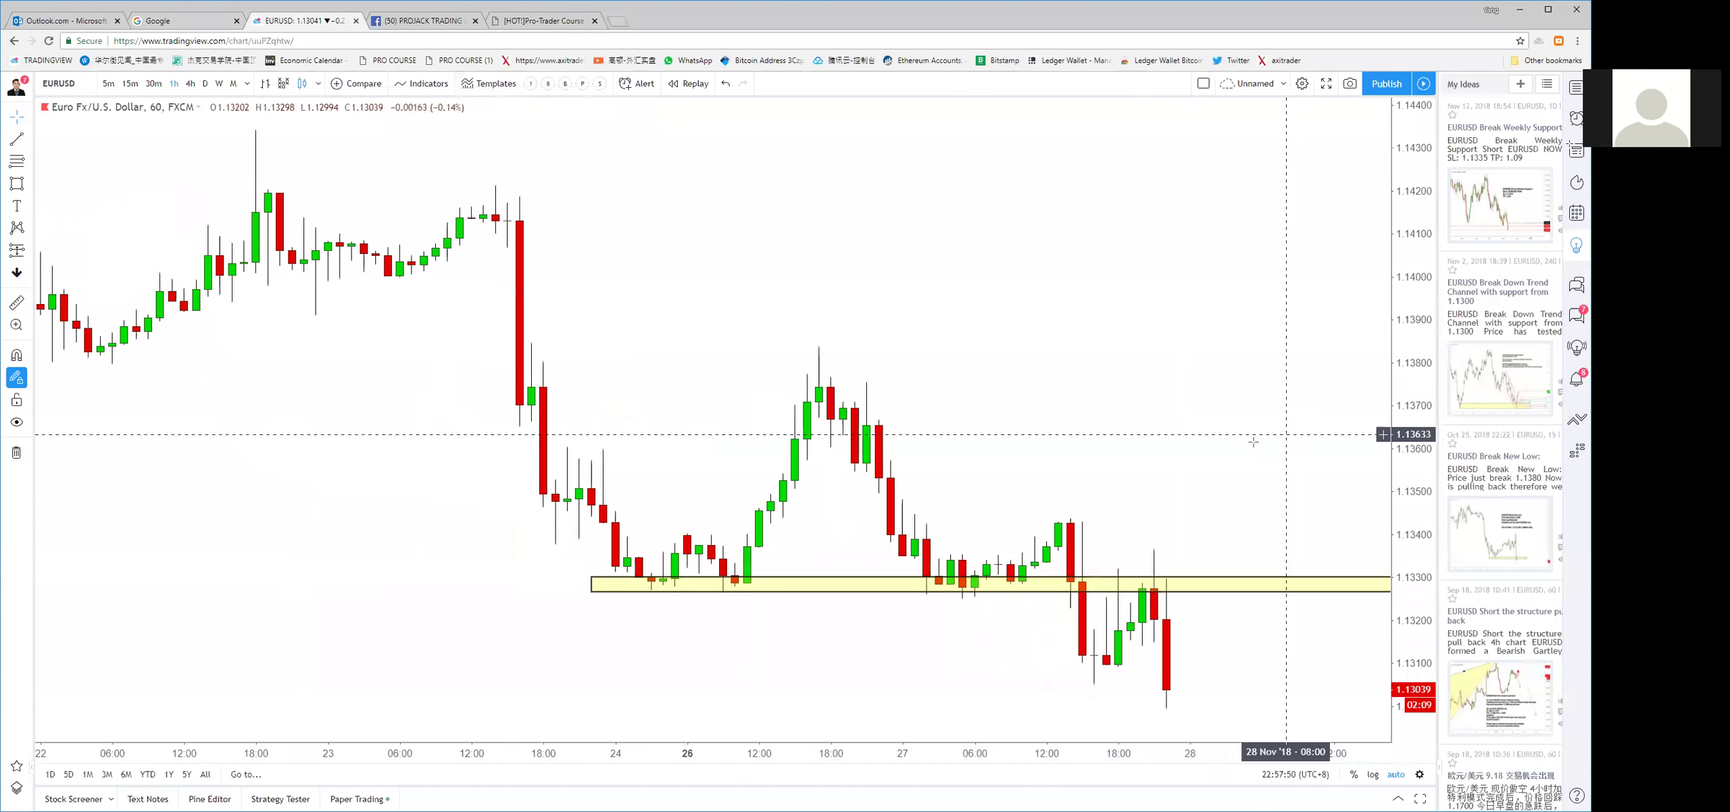
scroll(1248, 445, "up", 2)
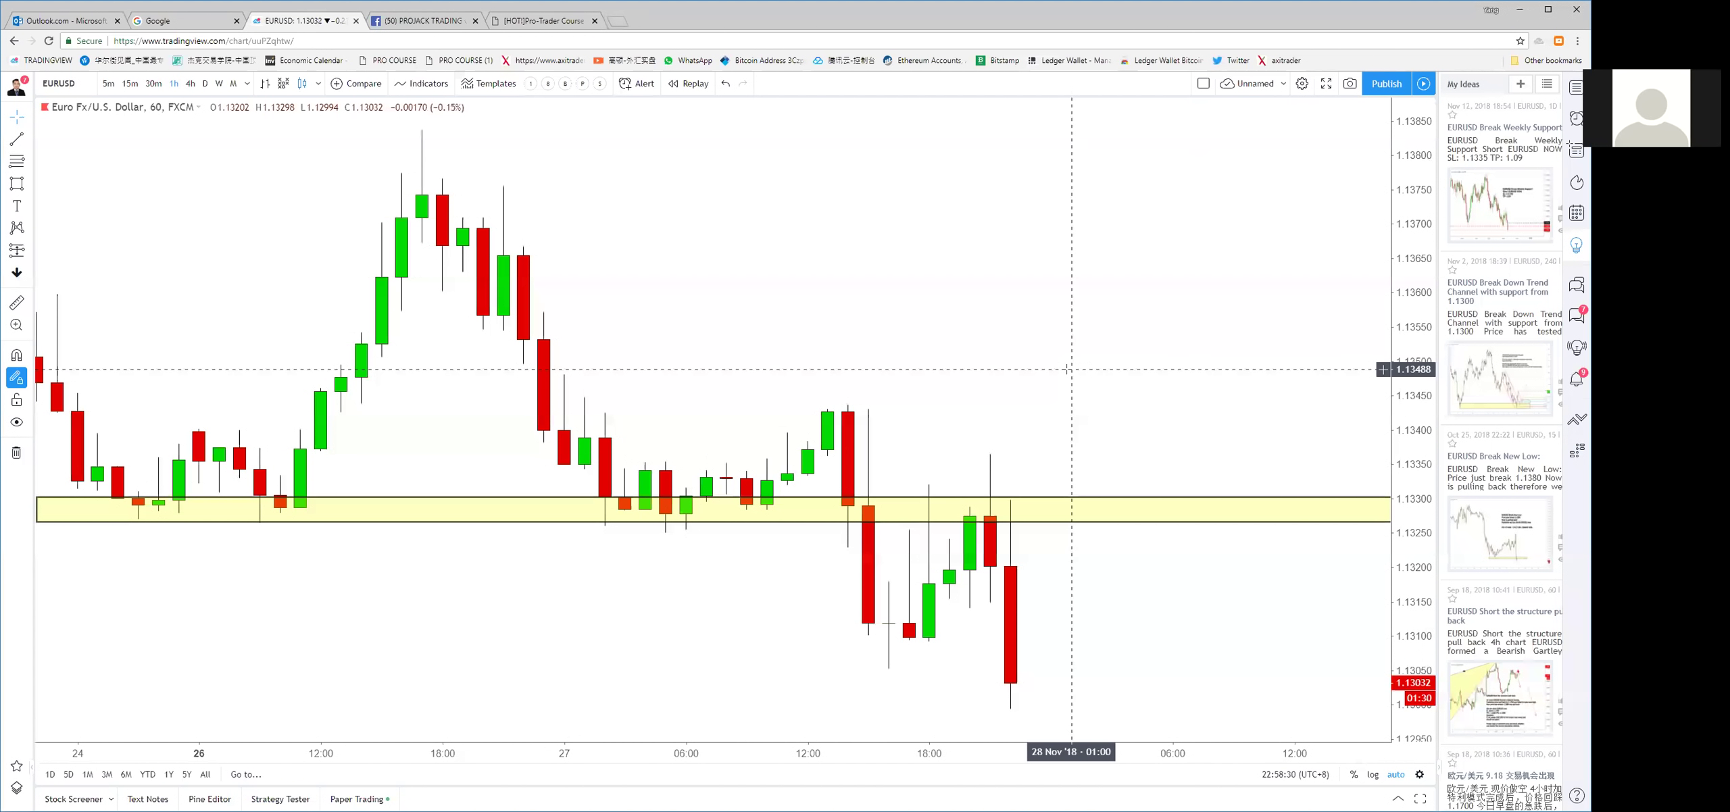
scroll(1067, 369, "down", 5)
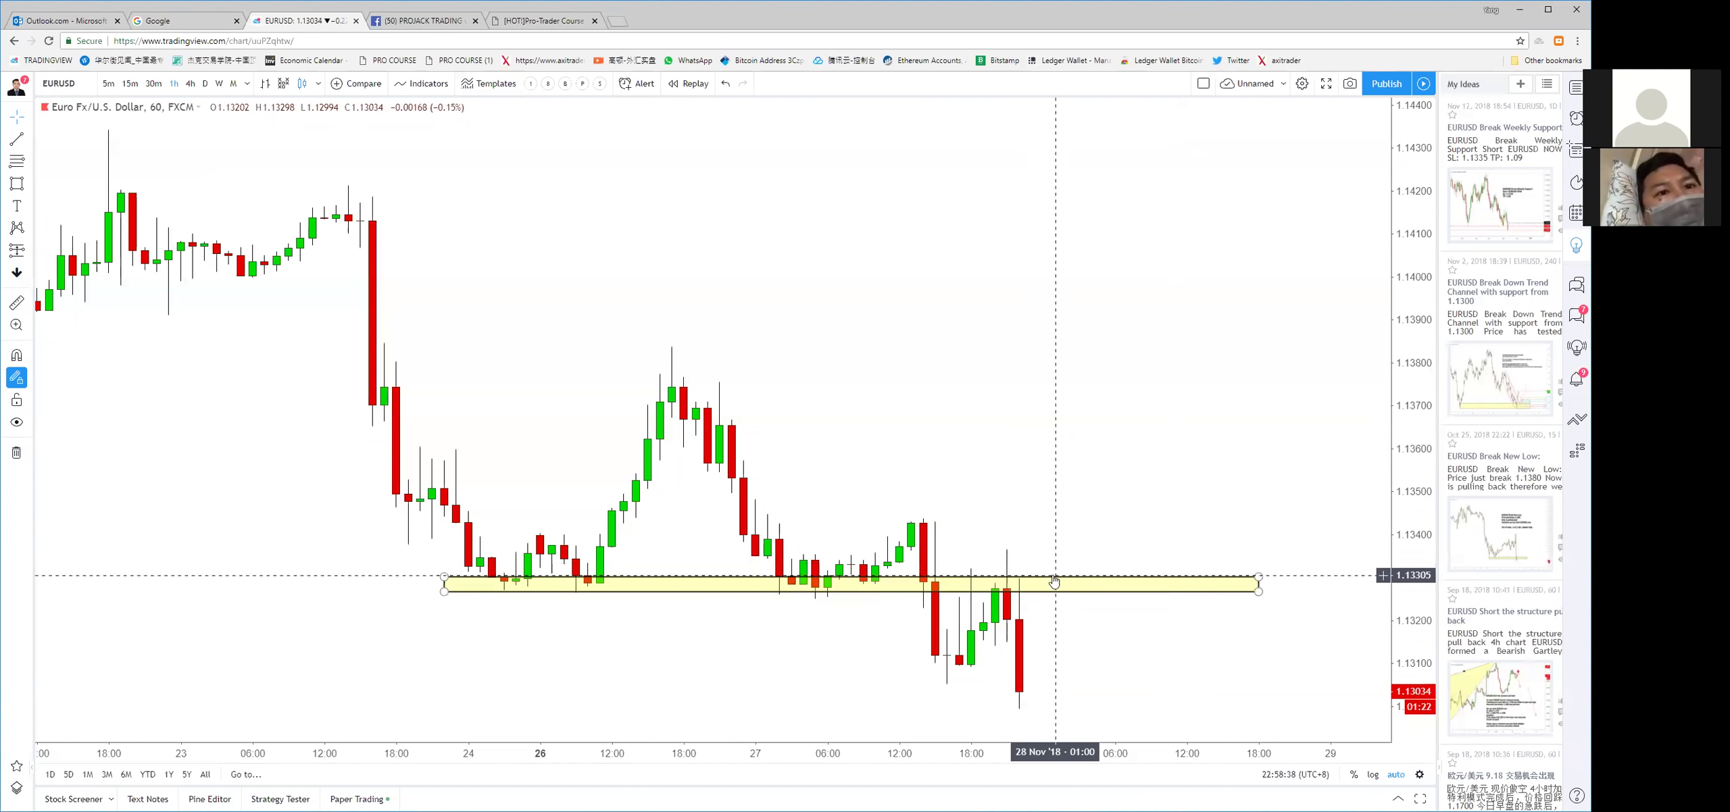
Load the XAUUSD chart and examine recent price swings between the supply and demand zones and the projected red path
type("GO")
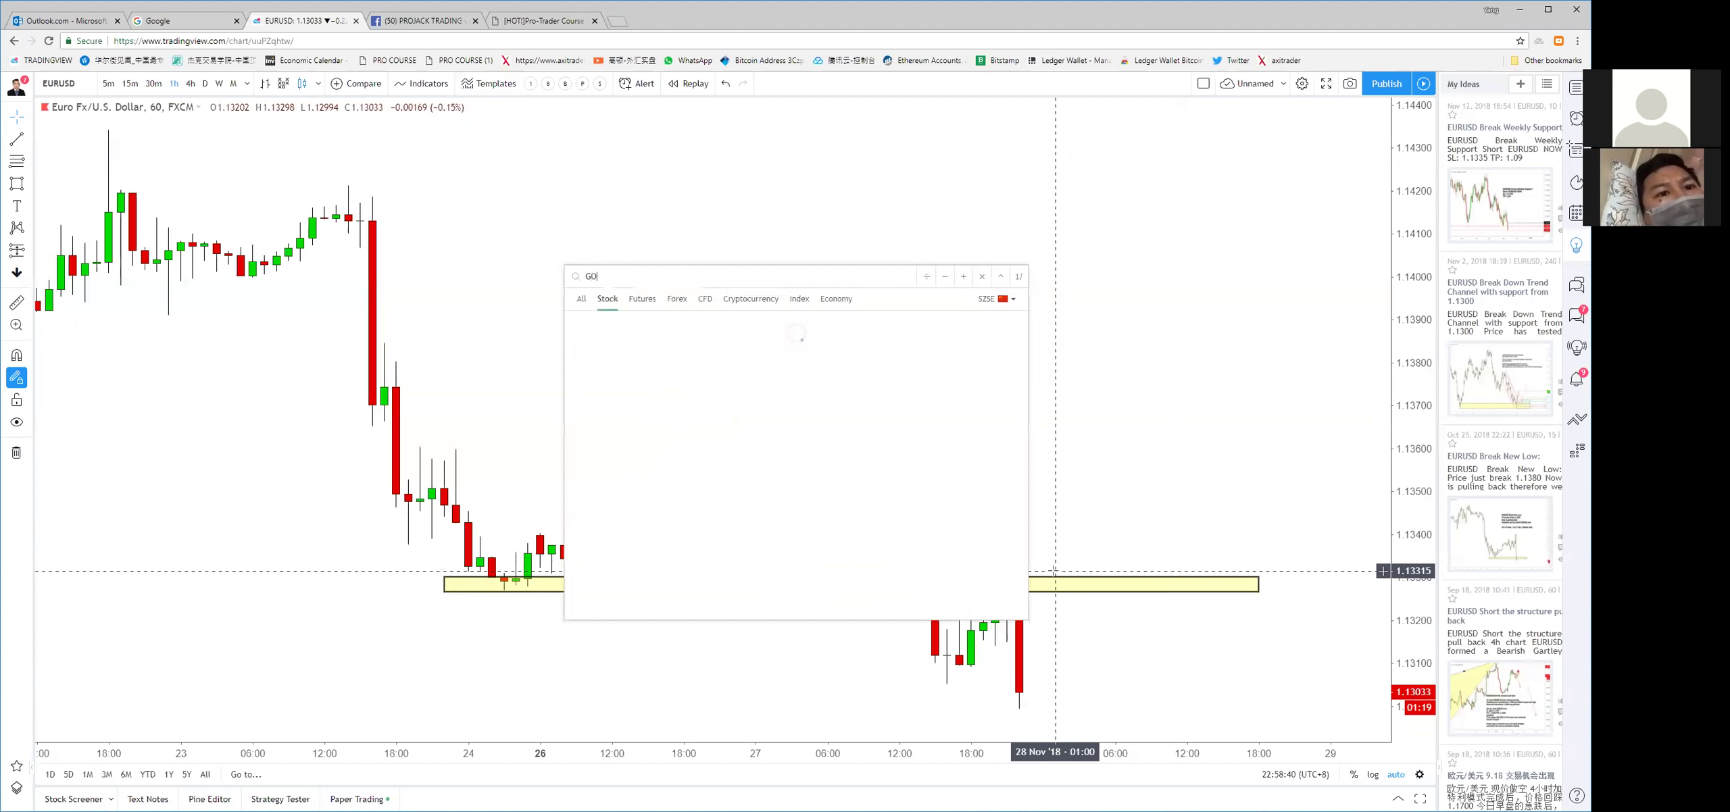
key("BackSpace")
key("BackSpace")
type("XAU")
key("Return")
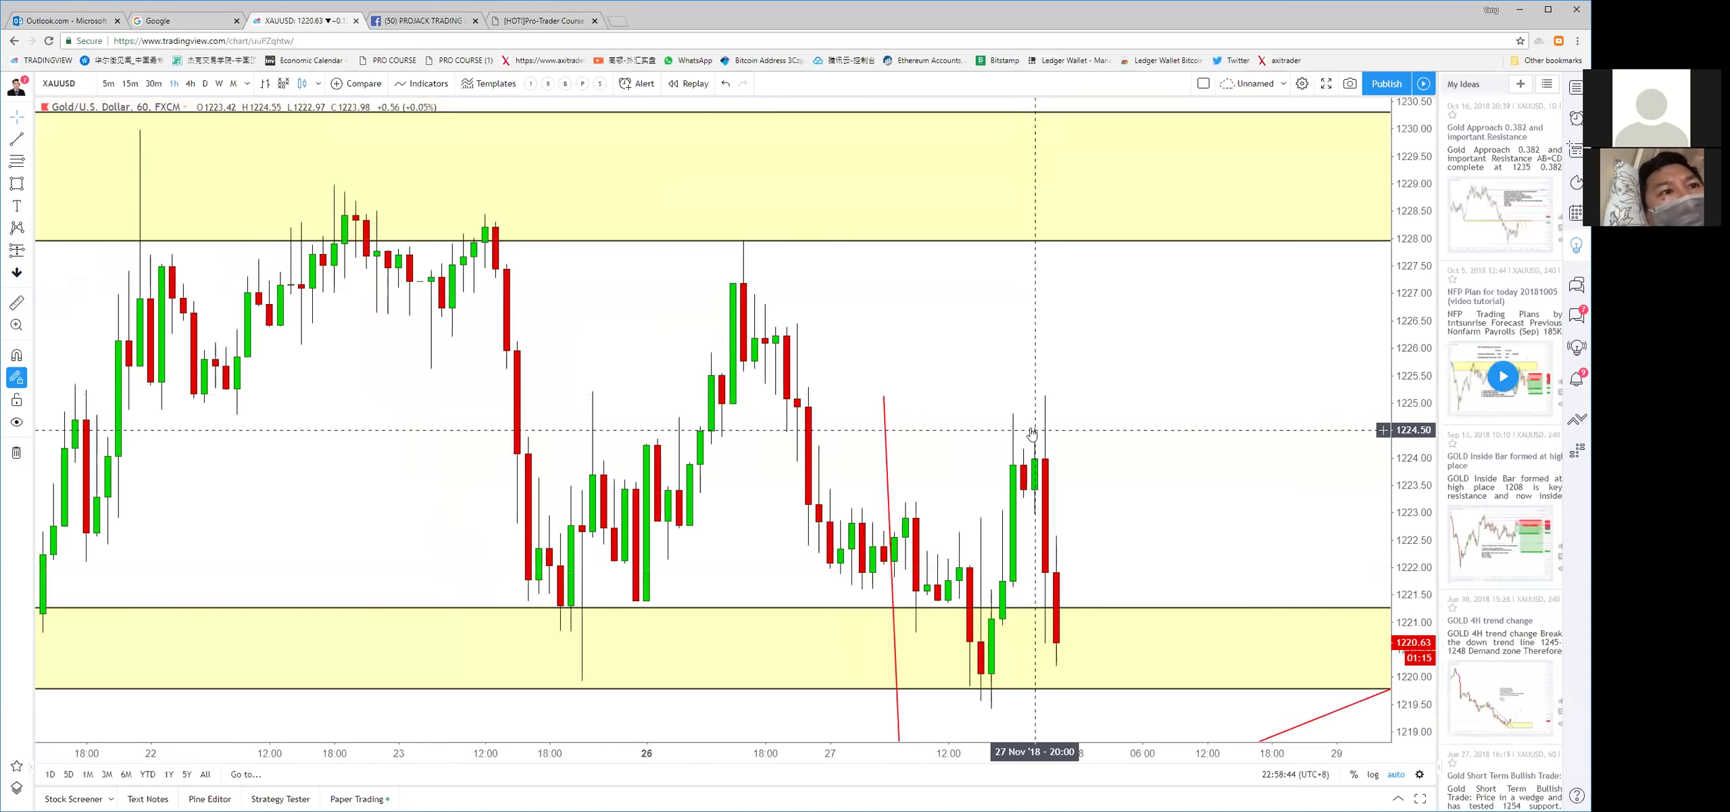
scroll(1032, 433, "down", 5)
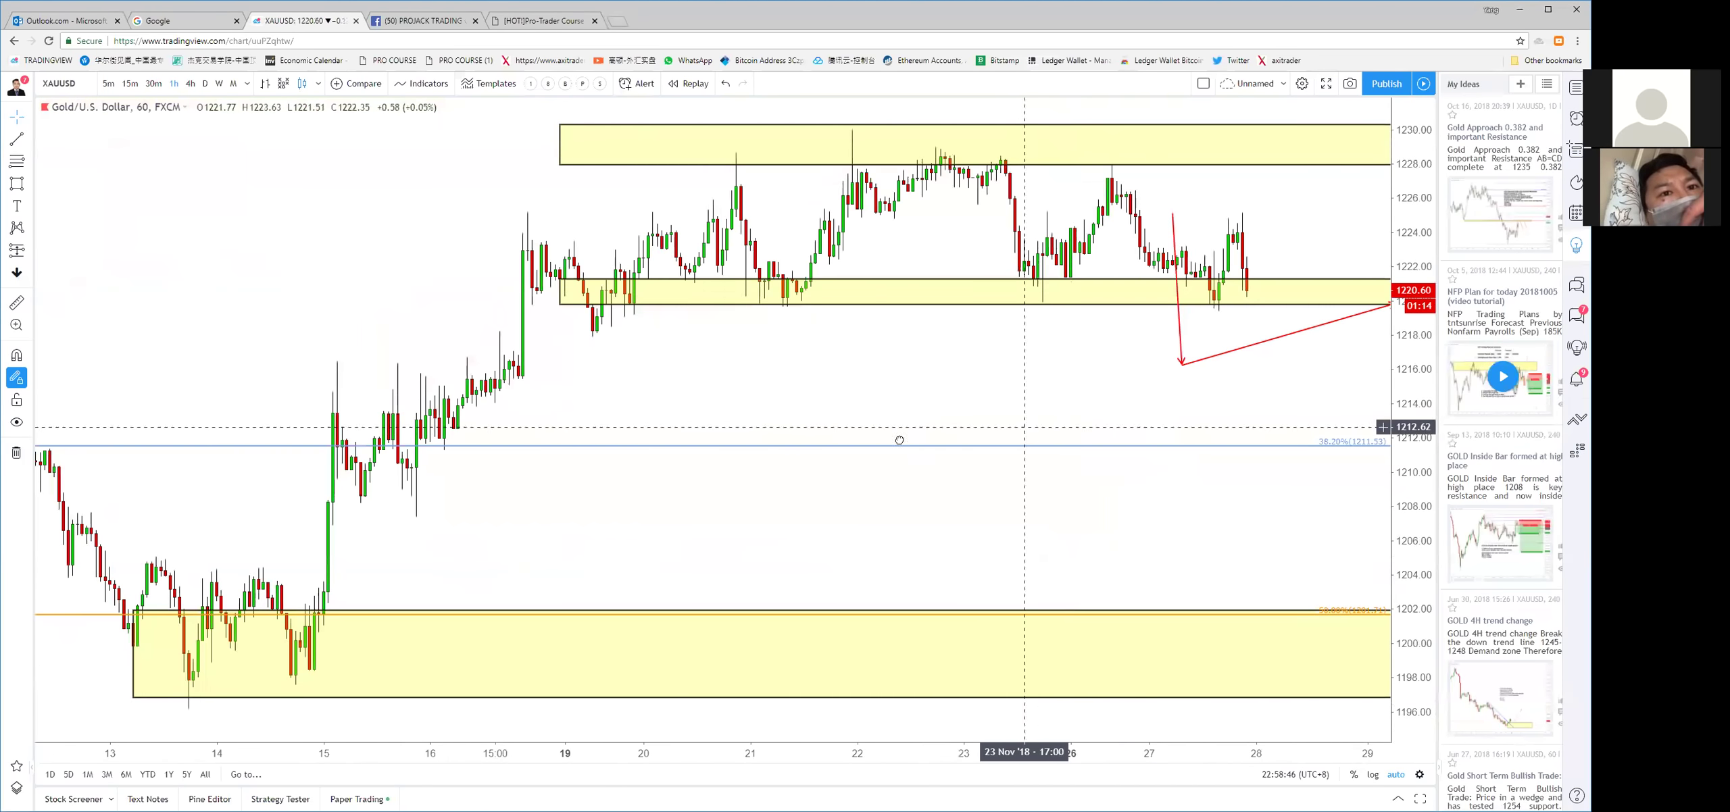
scroll(996, 453, "up", 3)
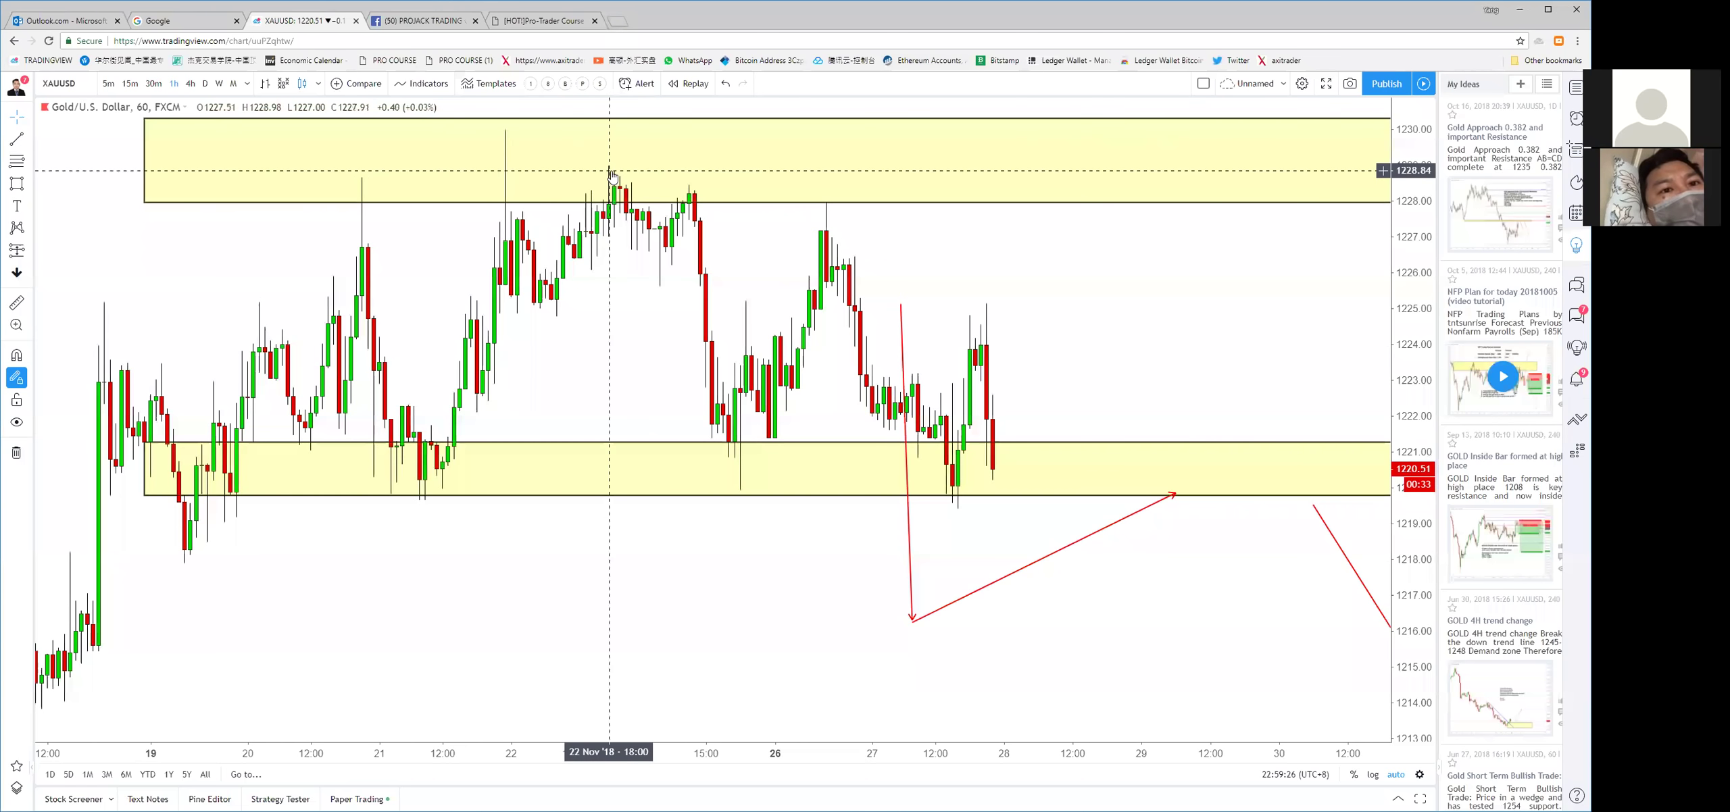
Go back to the Pro-Trader Course page and look over the skills list, two-day schedule and sign-up area
left_click(553, 26)
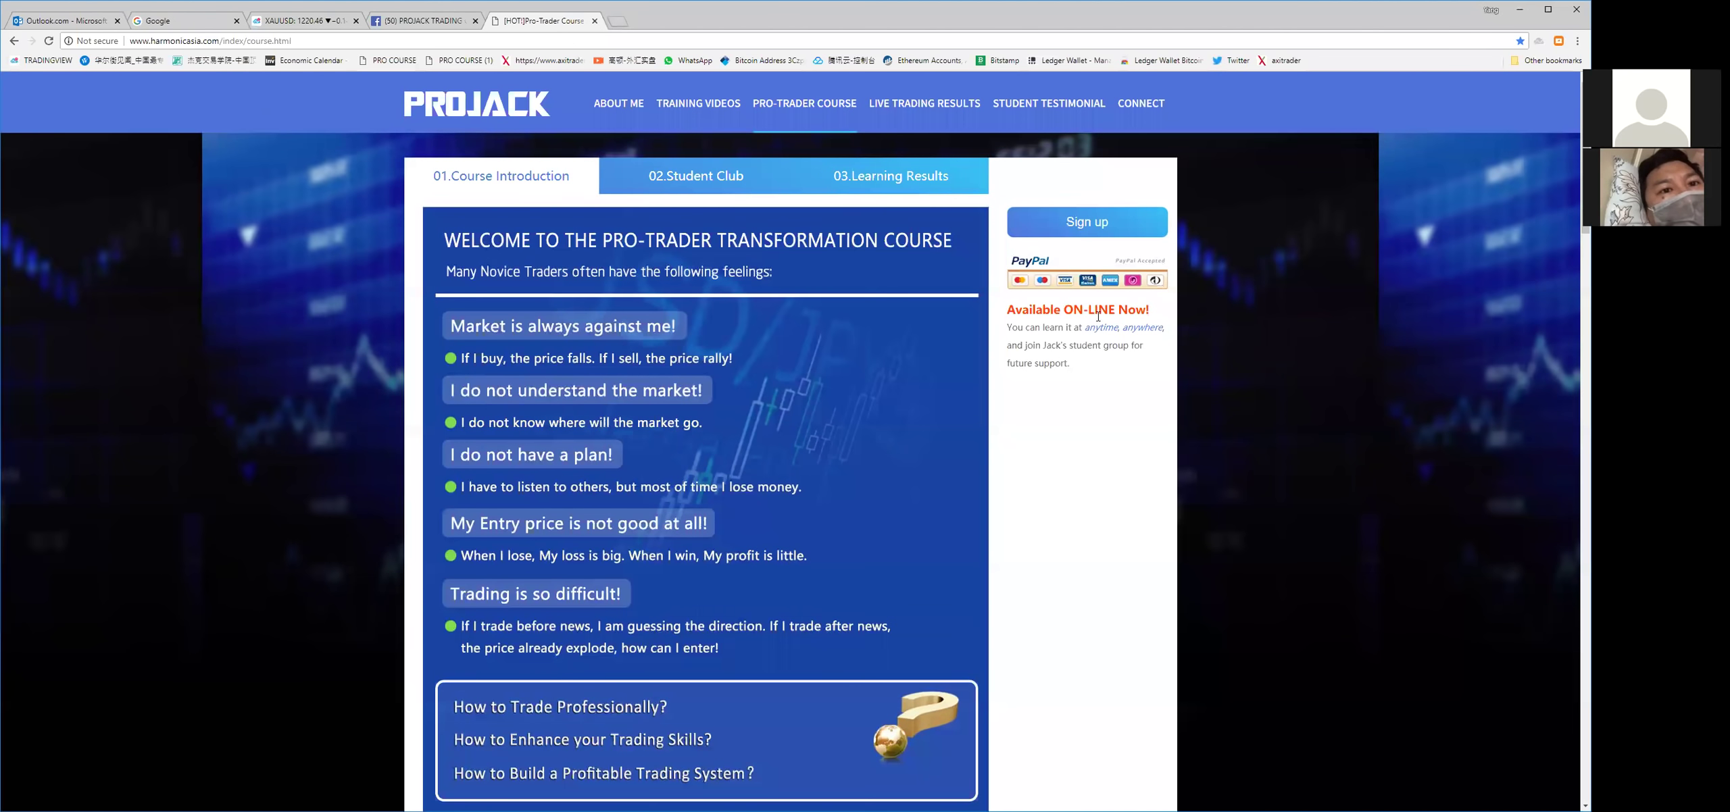
scroll(685, 294, "down", 15)
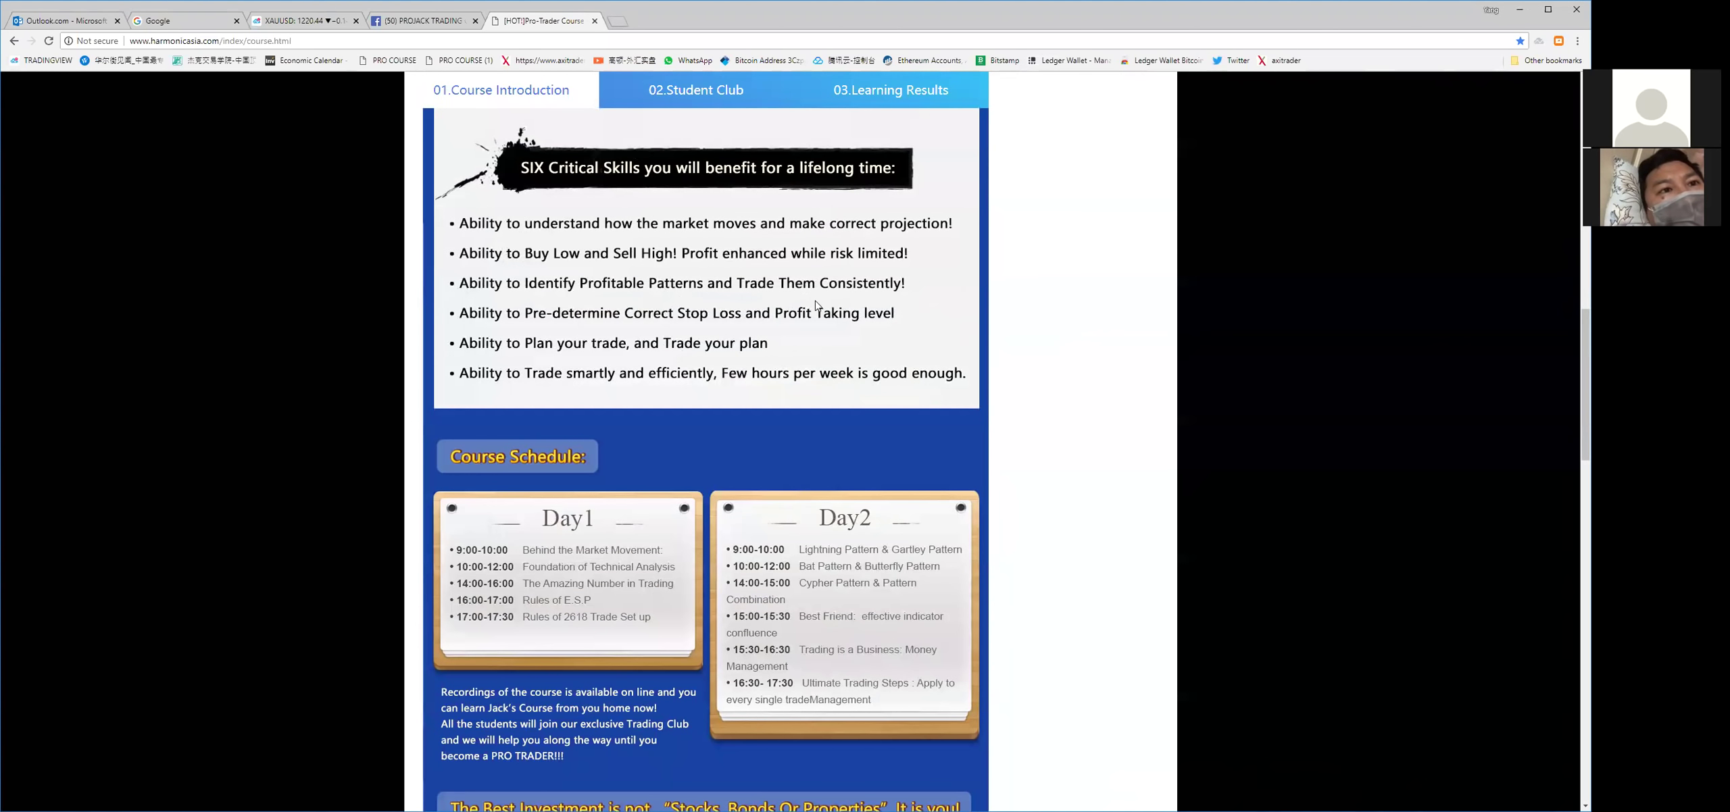
scroll(911, 503, "down", 2)
scroll(919, 487, "up", 8)
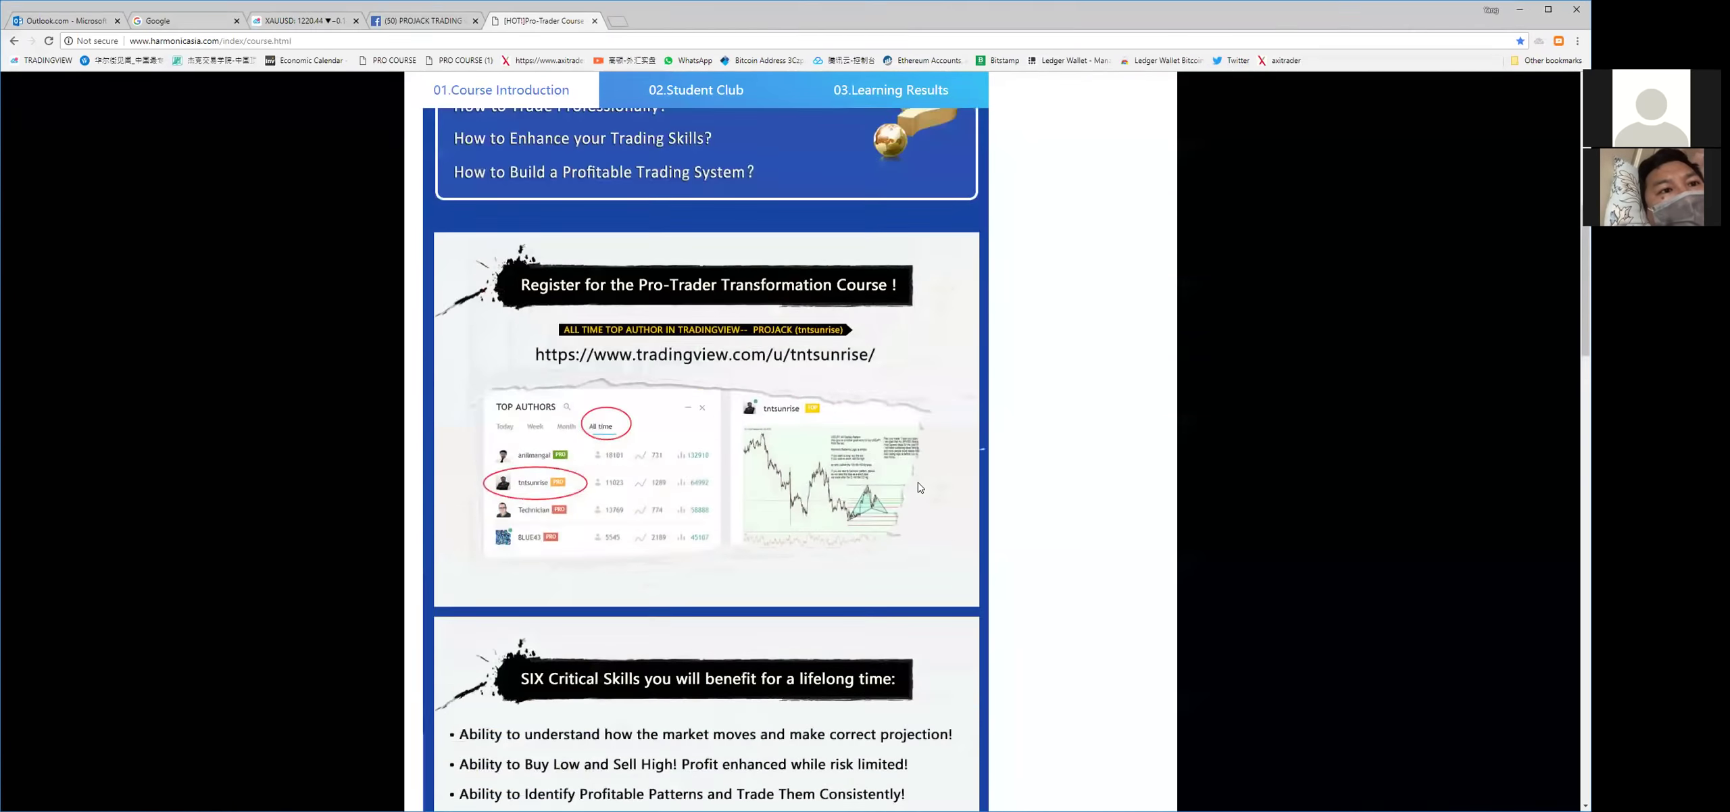
scroll(919, 488, "up", 8)
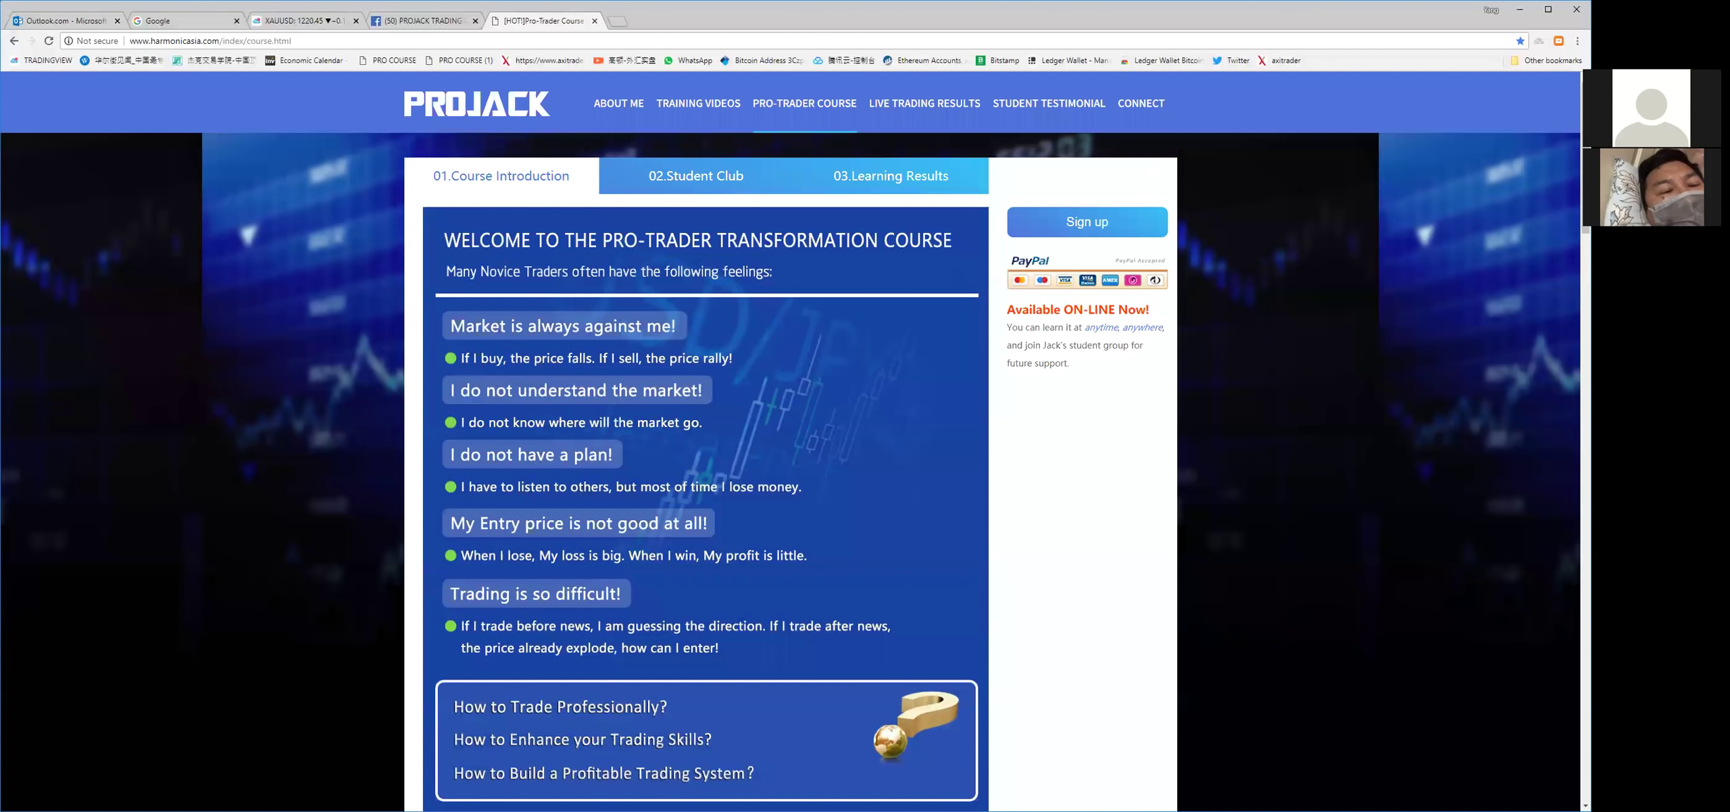